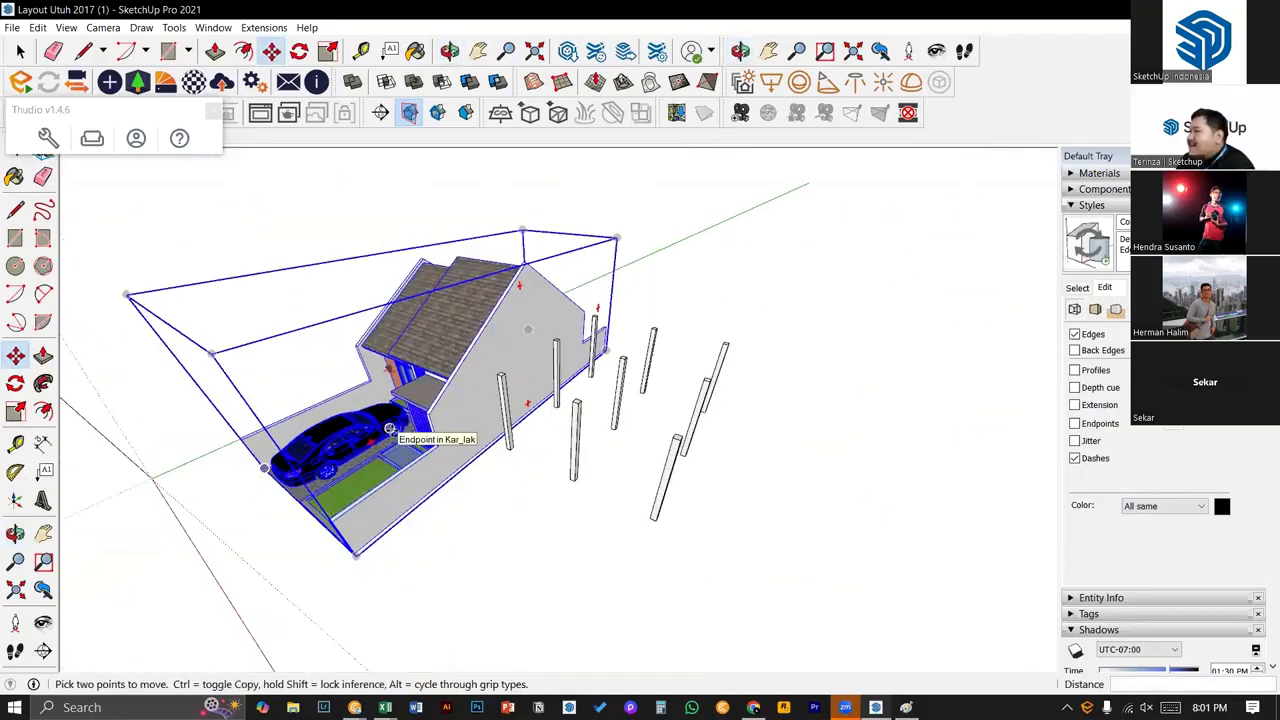
- Switch to the Canva presentation in Chrome and open slide 7, "Studi Case #1 Pasang Vinyl"
key("m")
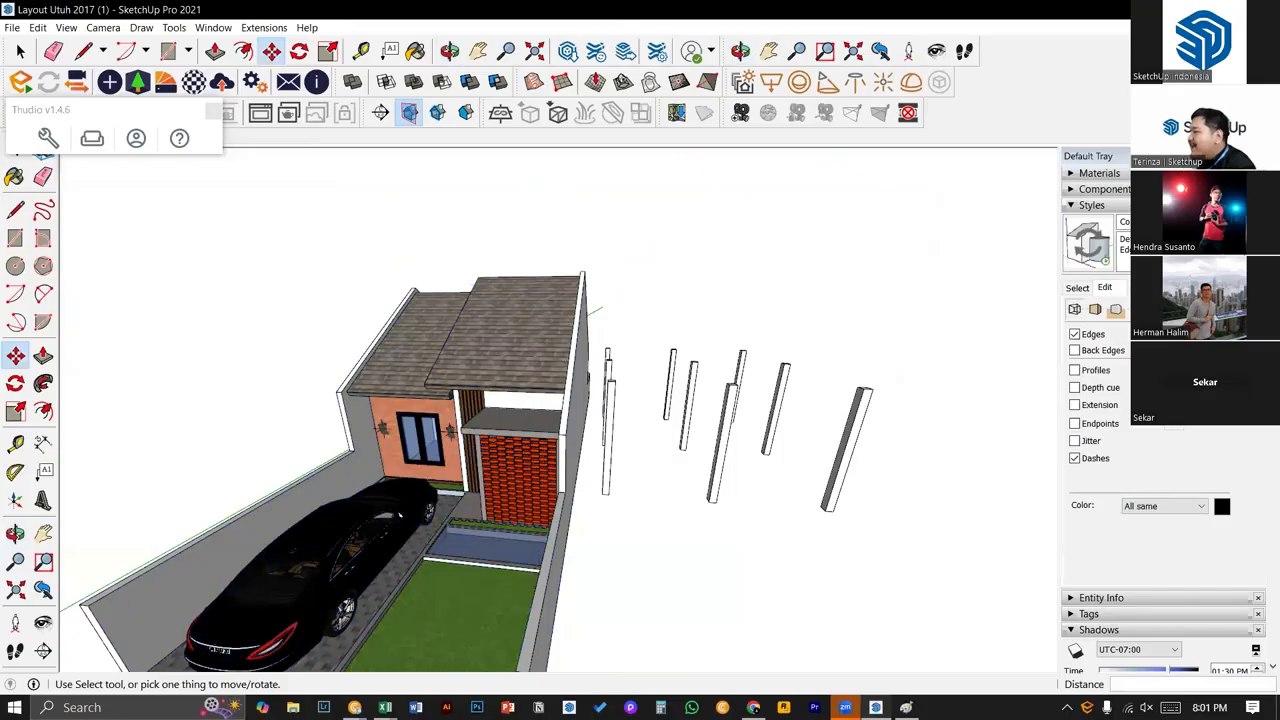
mouse_move(754, 707)
left_click(687, 585)
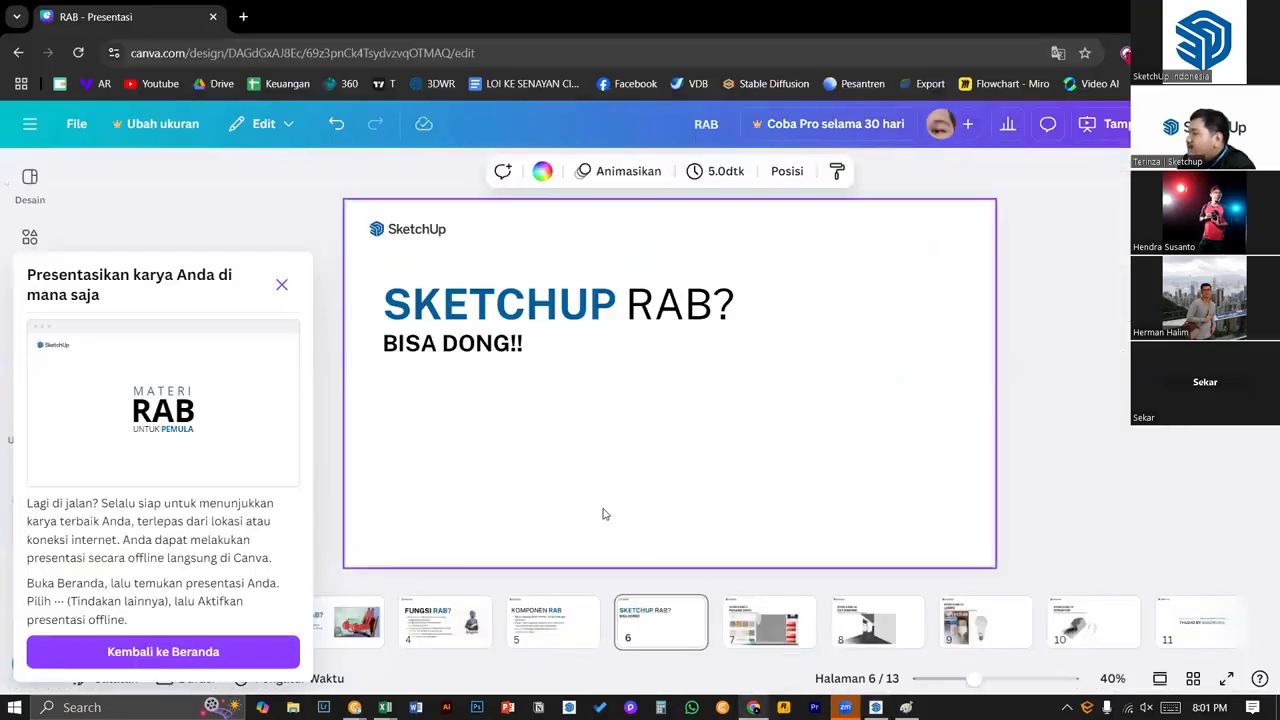
left_click(282, 285)
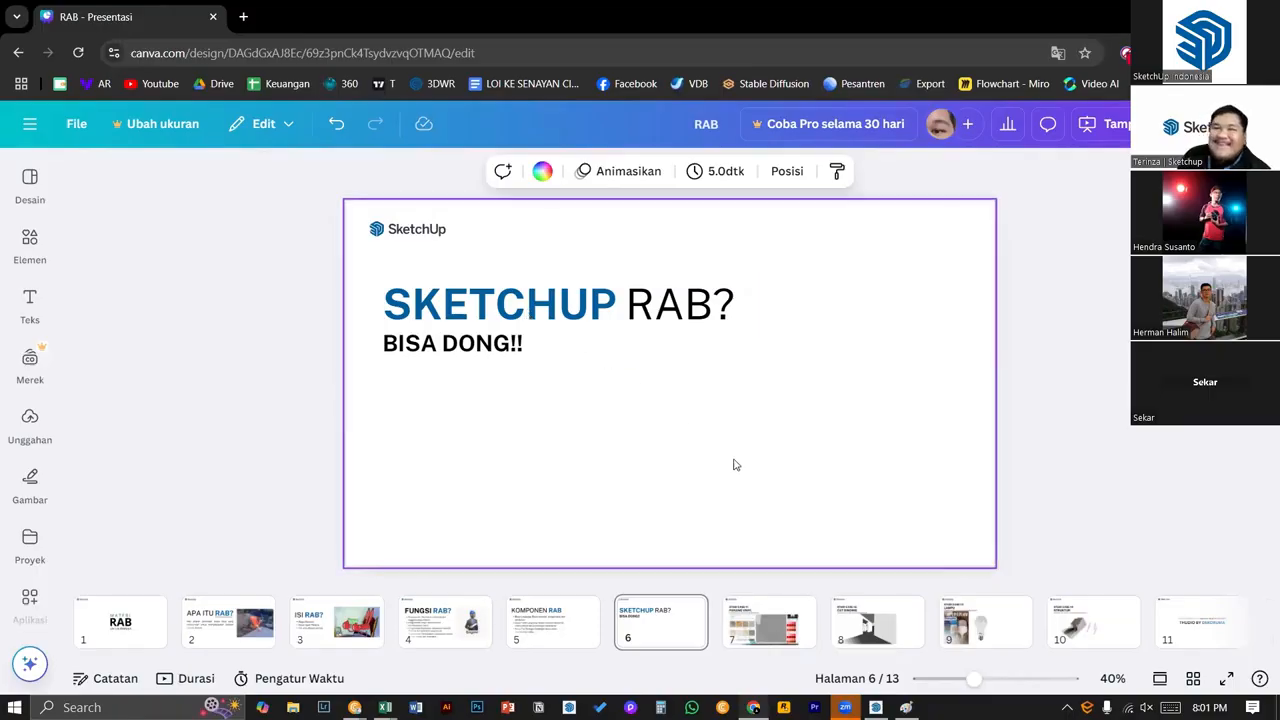
left_click(750, 622)
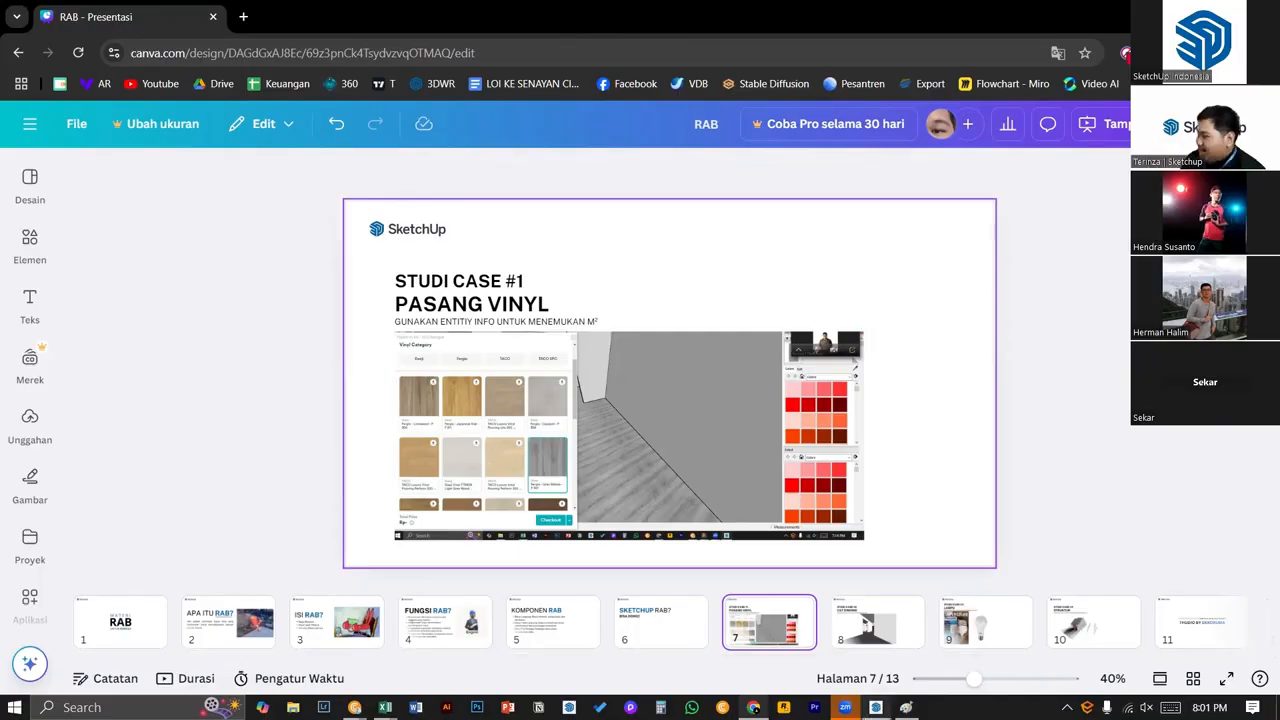
- Switch back to SketchUp and select the grey vinyl floor face inside the house
left_click(875, 707)
middle_click_drag(407, 502, 530, 477)
scroll(530, 477, "up", 10)
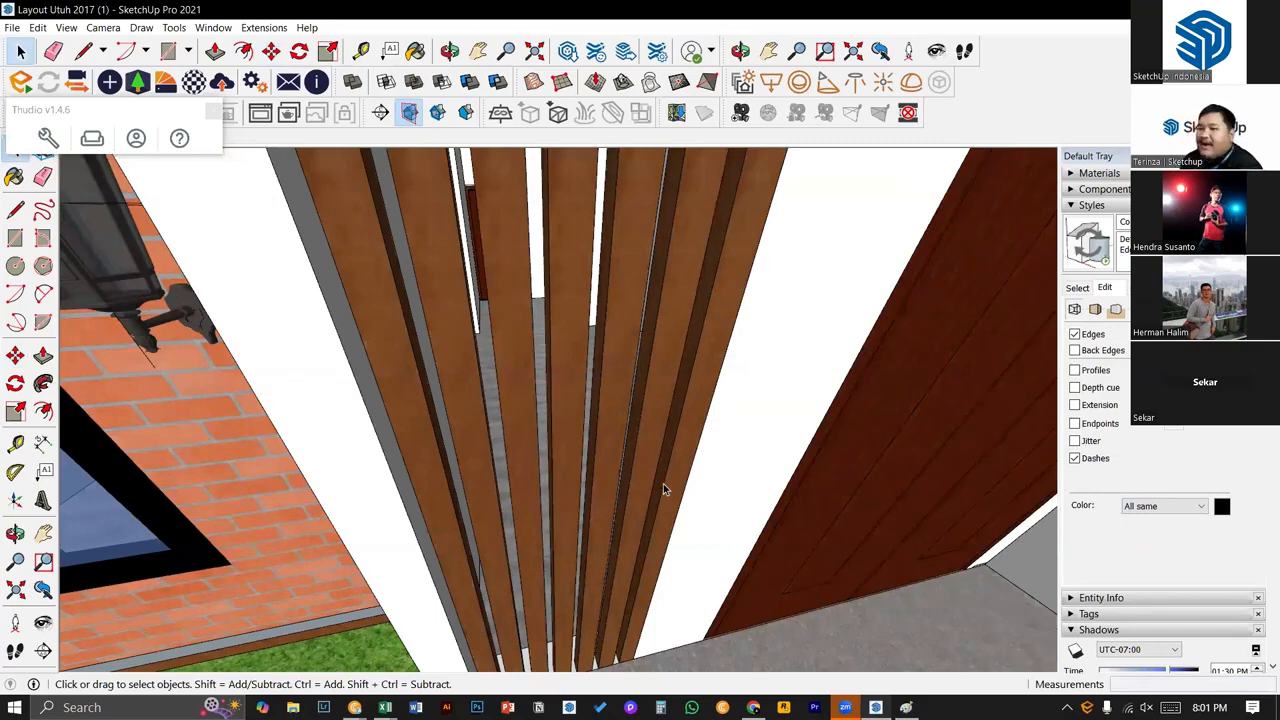
mouse_move(541, 534)
middle_mouse_down()
mouse_move(586, 509)
mouse_move(620, 637)
mouse_move(605, 575)
mouse_move(609, 598)
mouse_move(532, 553)
middle_mouse_up()
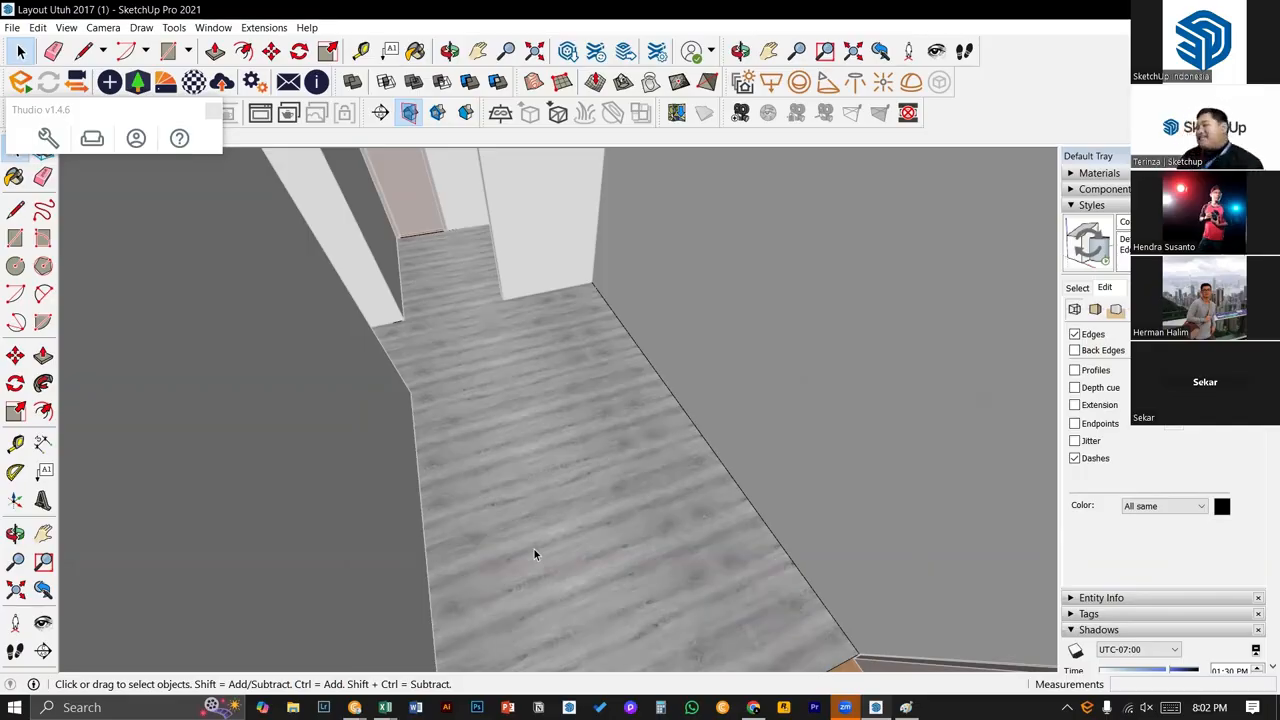
left_click(534, 549)
left_click(1077, 287)
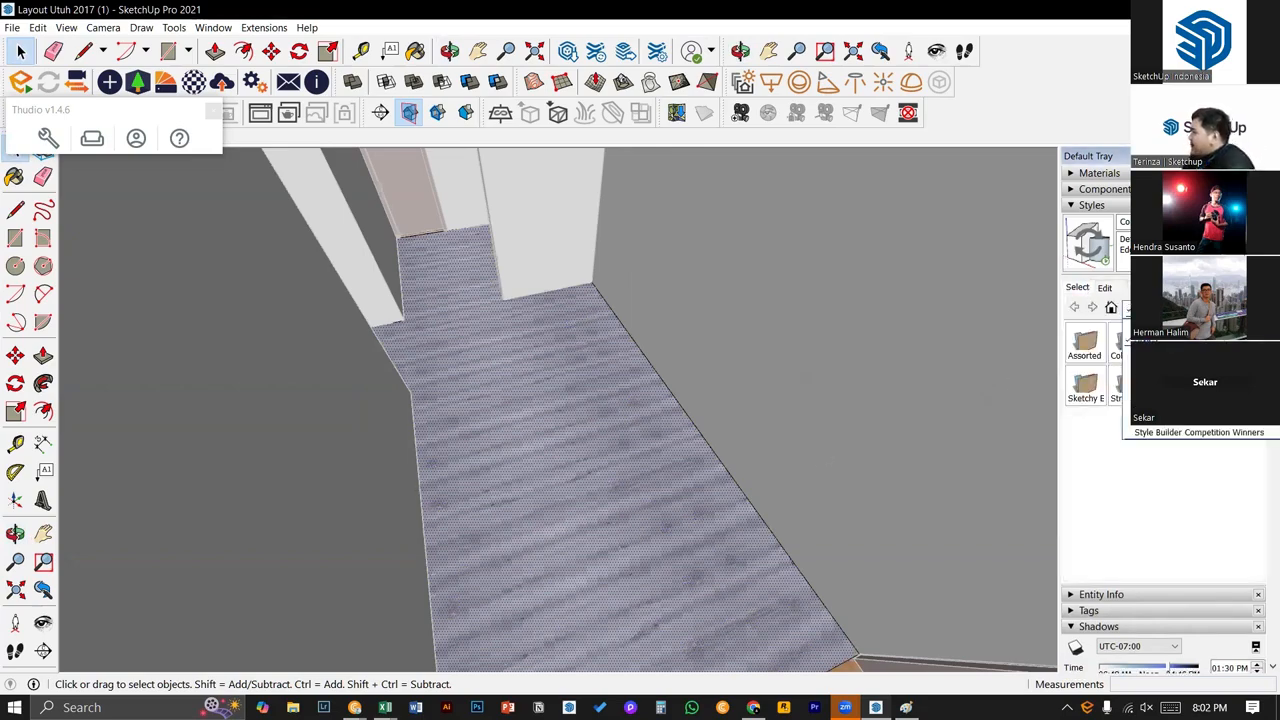
- Draw lines along the floor's wall edge, about 3.42 m, and across the side-room doorway, about 0.90 m
middle_click_drag(760, 482, 543, 503)
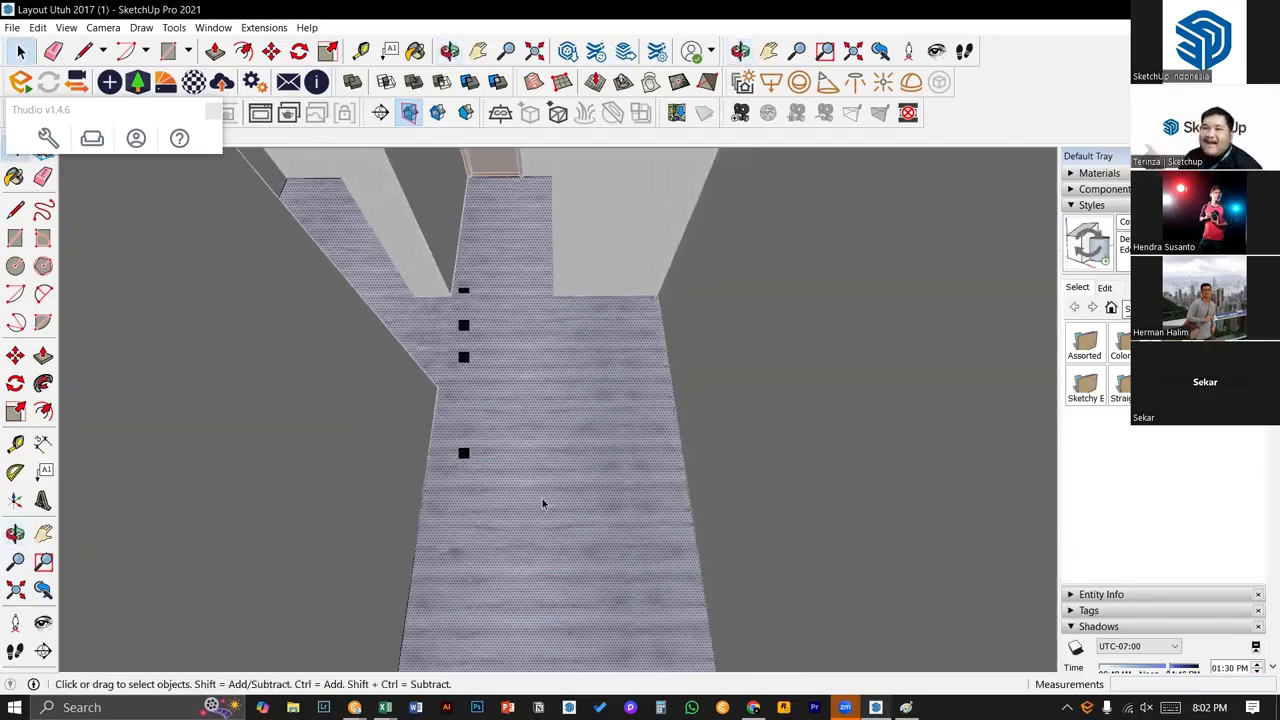
middle_click_drag(542, 498, 361, 452)
key("space")
key("l")
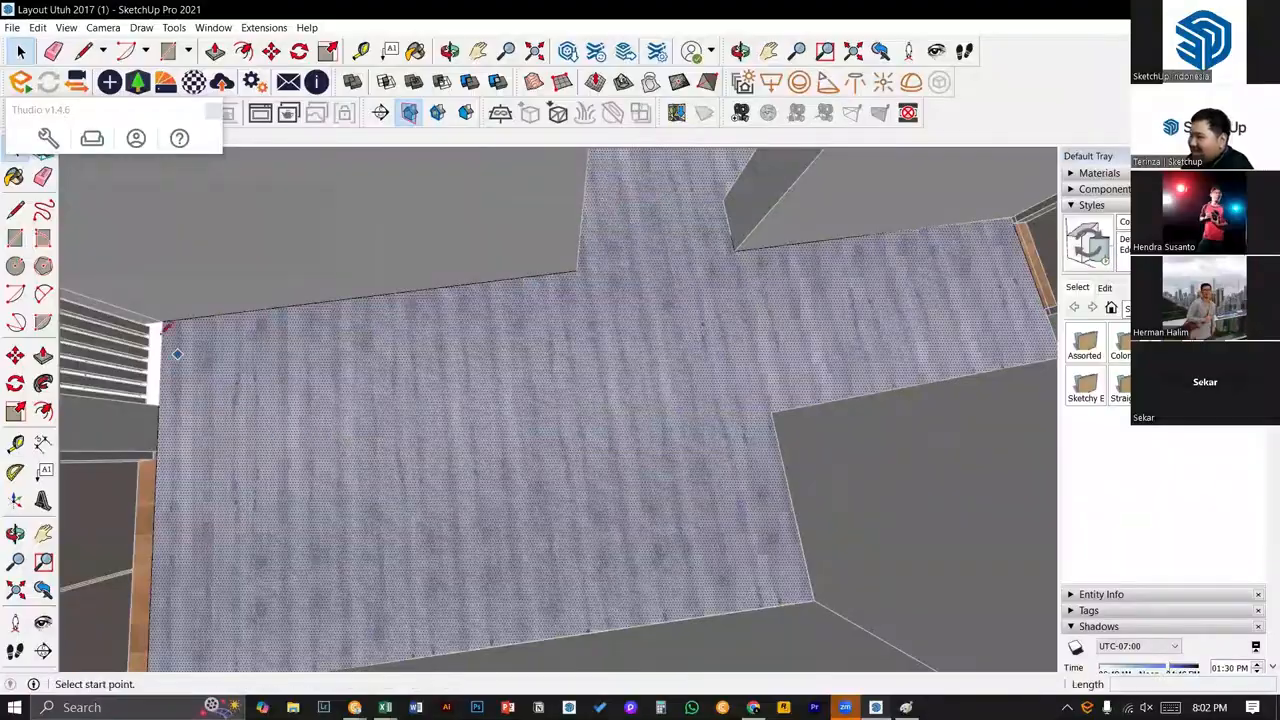
left_click(162, 320)
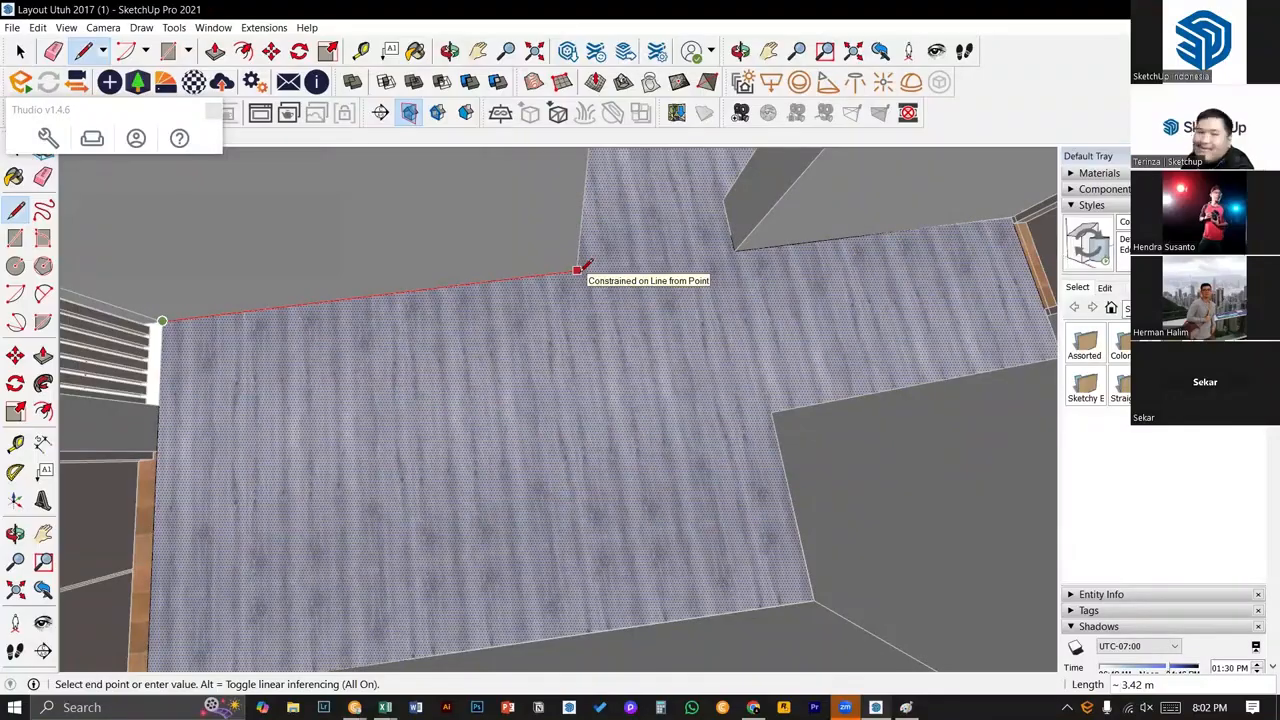
middle_click_drag(586, 267, 500, 330)
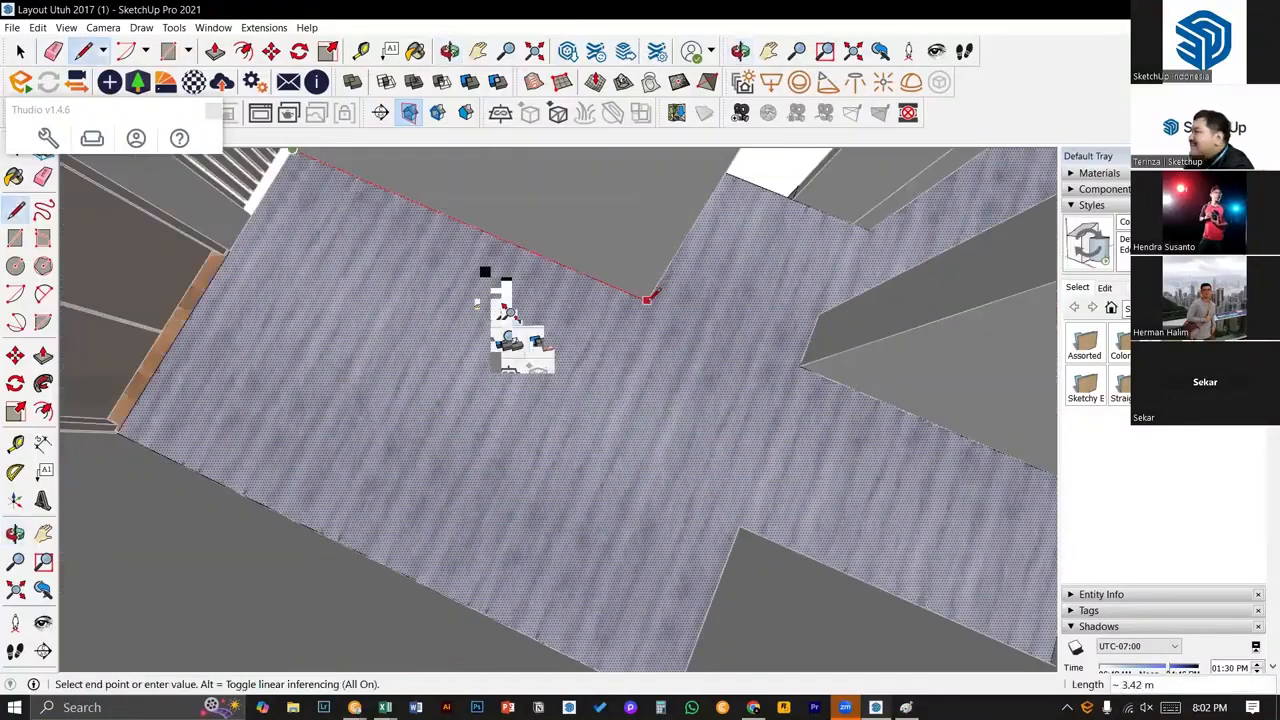
middle_click_drag(590, 330, 523, 355)
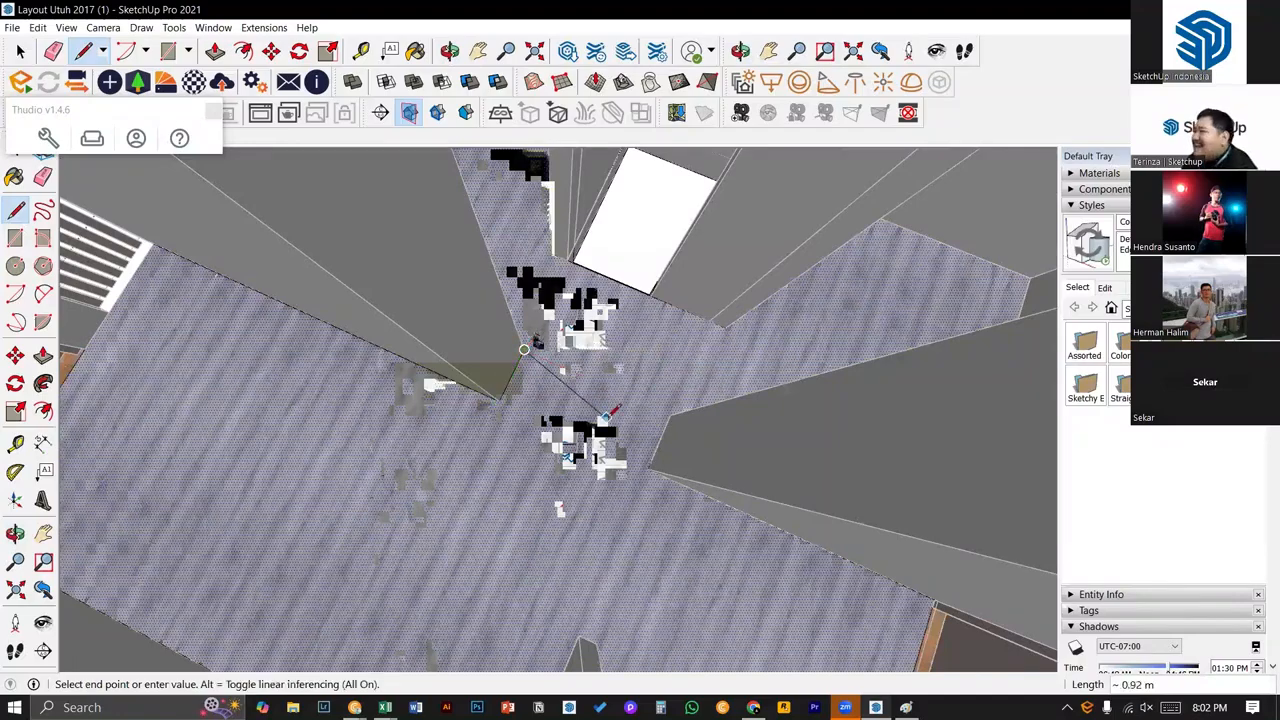
middle_click_drag(523, 350, 531, 334)
left_click(593, 261)
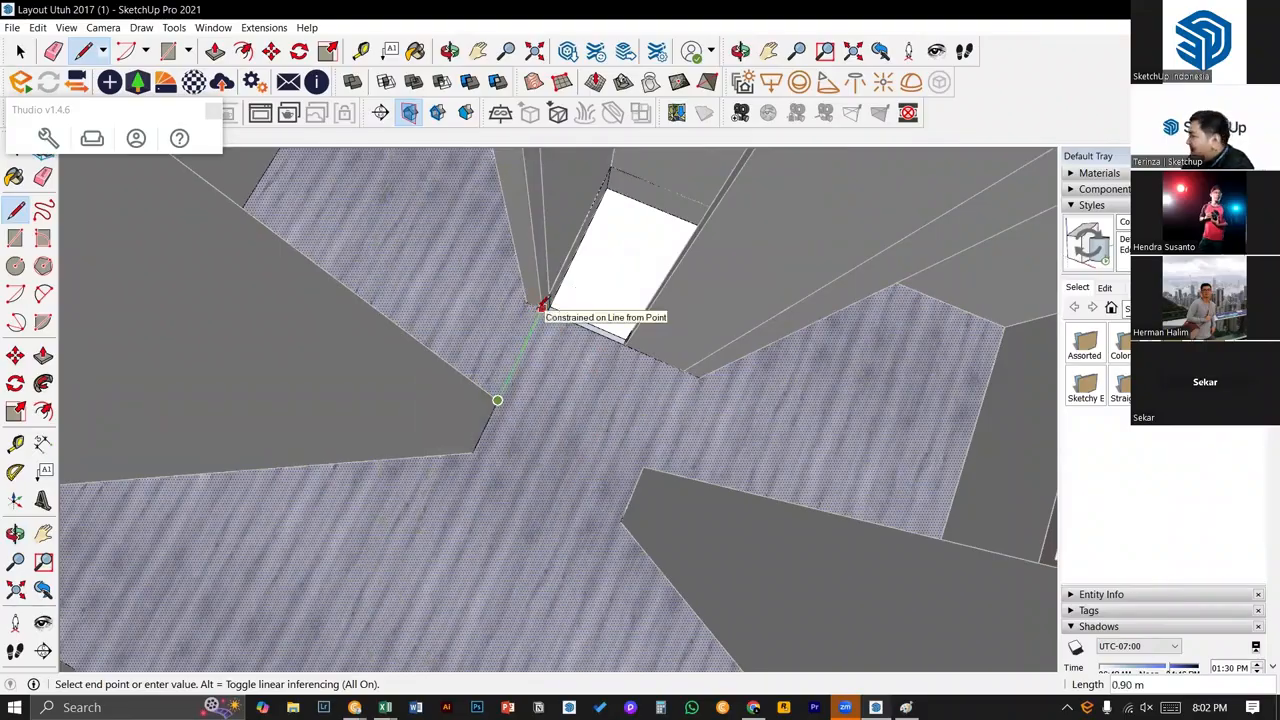
left_click(542, 306)
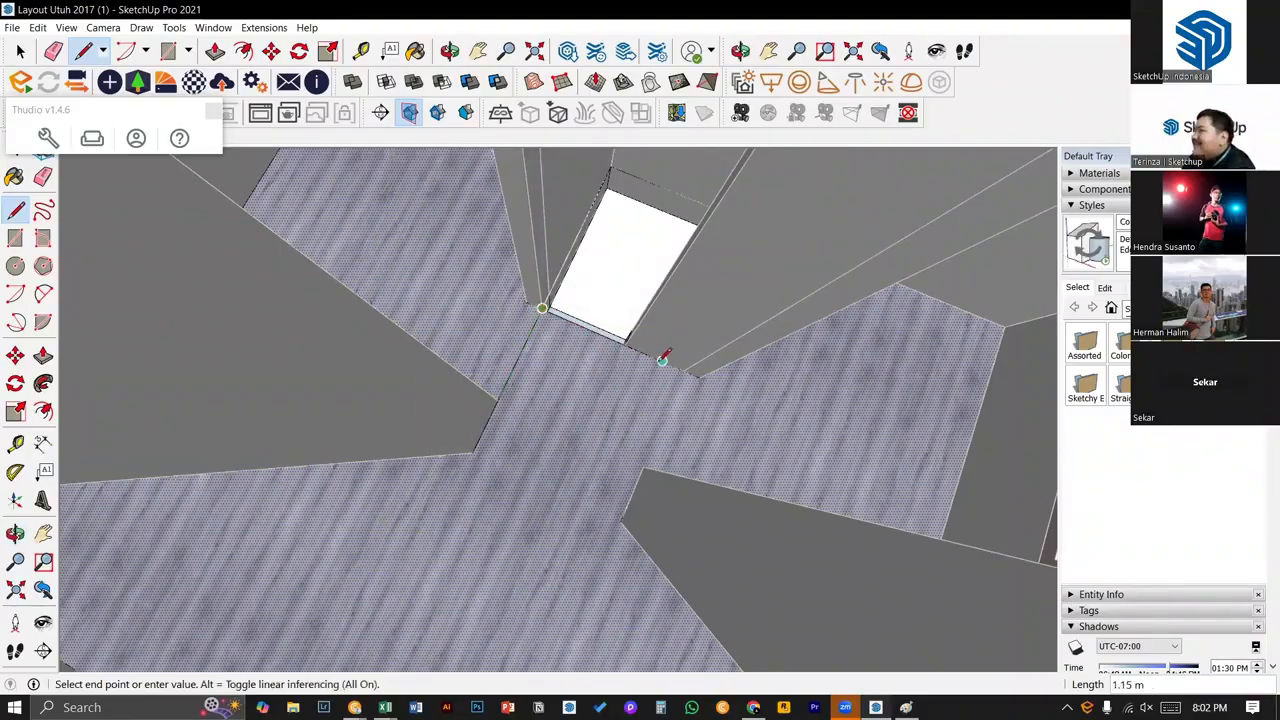
- Erase the line drawn across the side-room doorway on the vinyl floor
key("space")
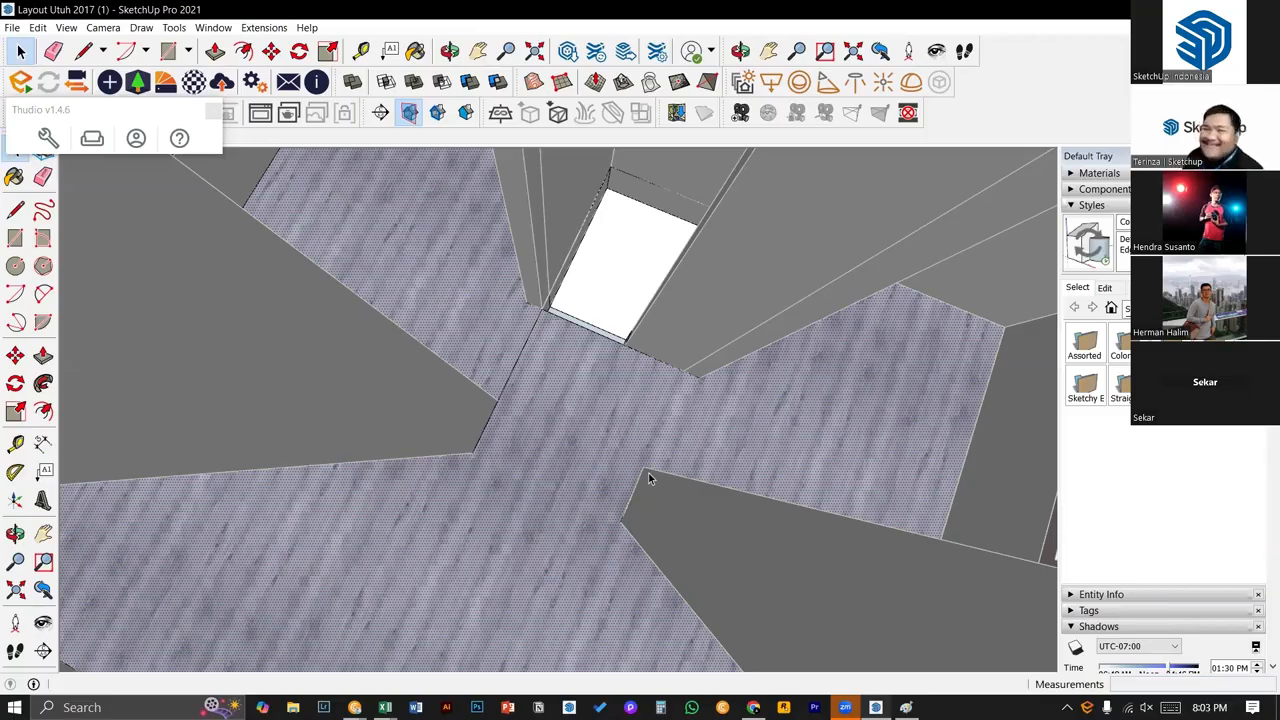
key("e")
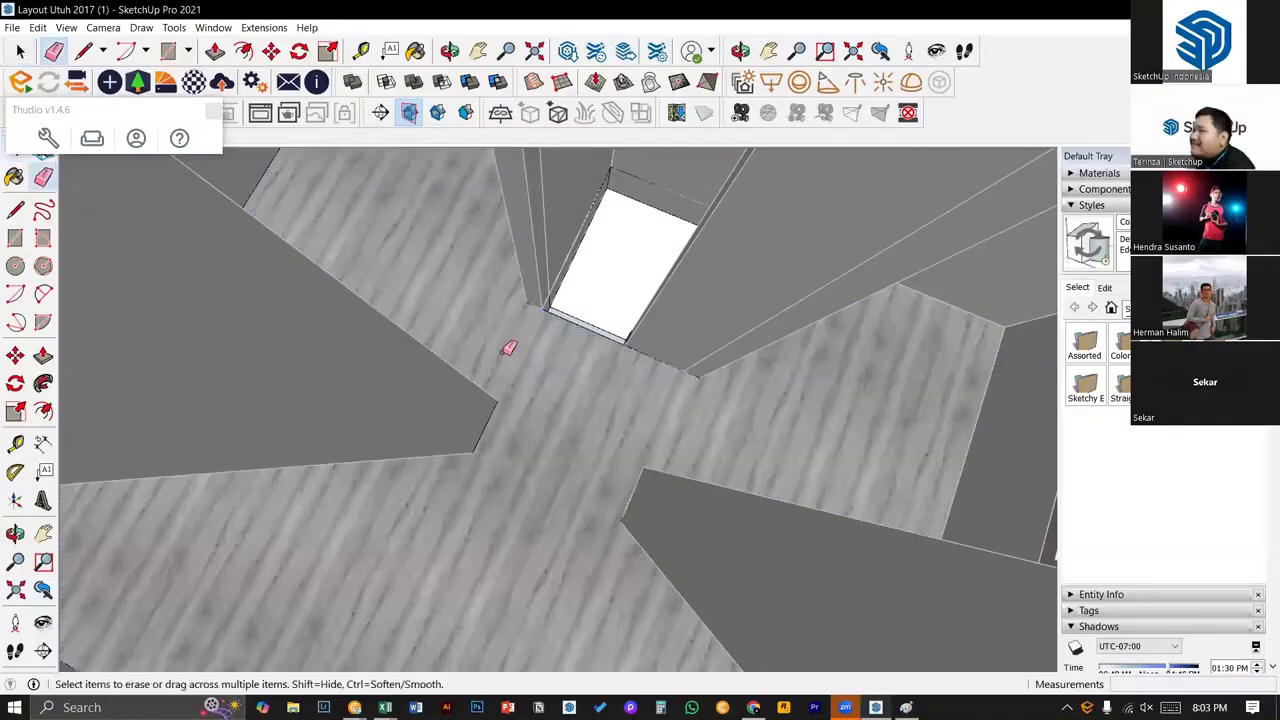
mouse_move(518, 468)
middle_mouse_down("shift")
mouse_move(629, 377)
mouse_move(623, 403)
middle_mouse_up("shift")
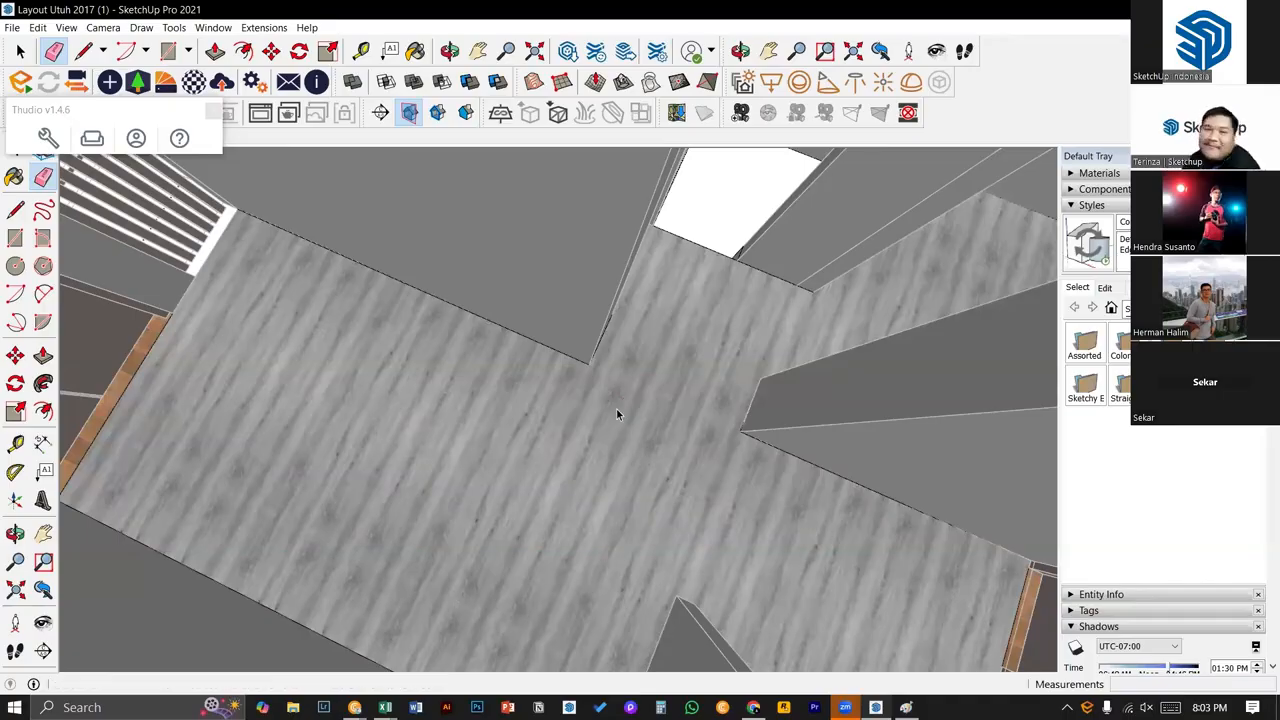
mouse_move(616, 408)
middle_mouse_down()
mouse_move(683, 343)
mouse_move(882, 280)
mouse_move(696, 404)
middle_mouse_up()
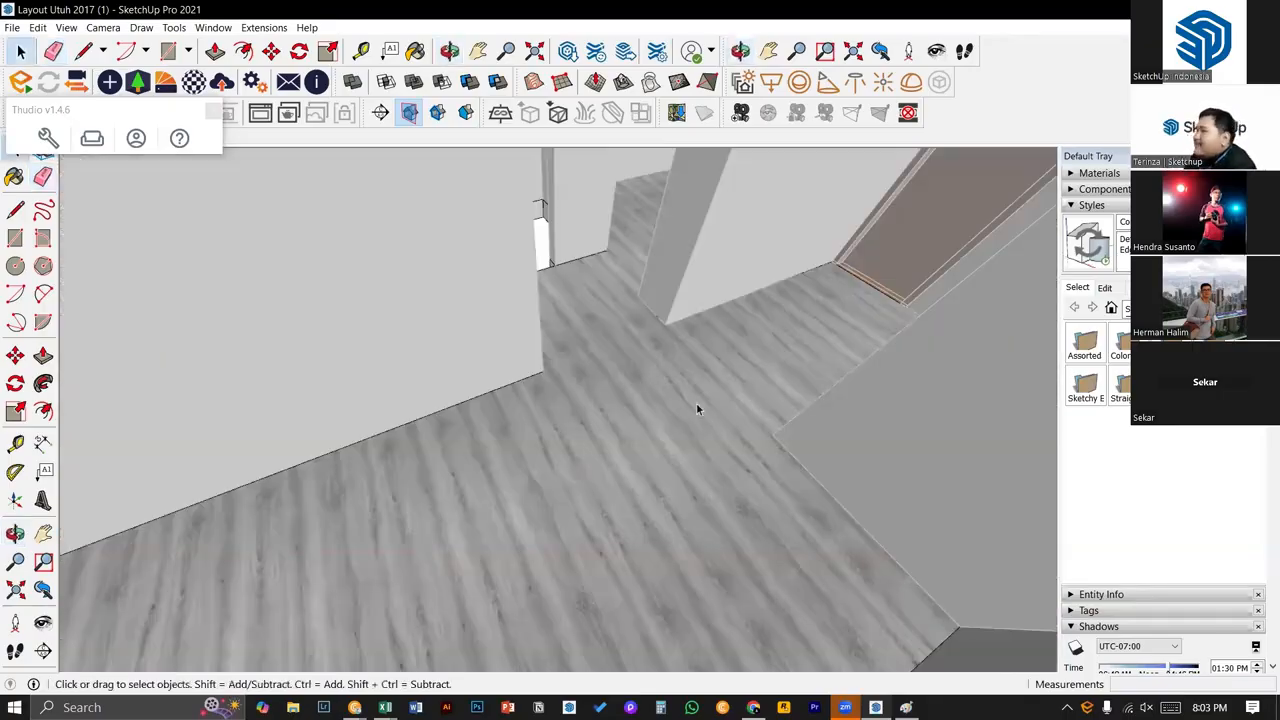
- Select the vinyl floor face with its boundary edges and make it a group
left_click(623, 416)
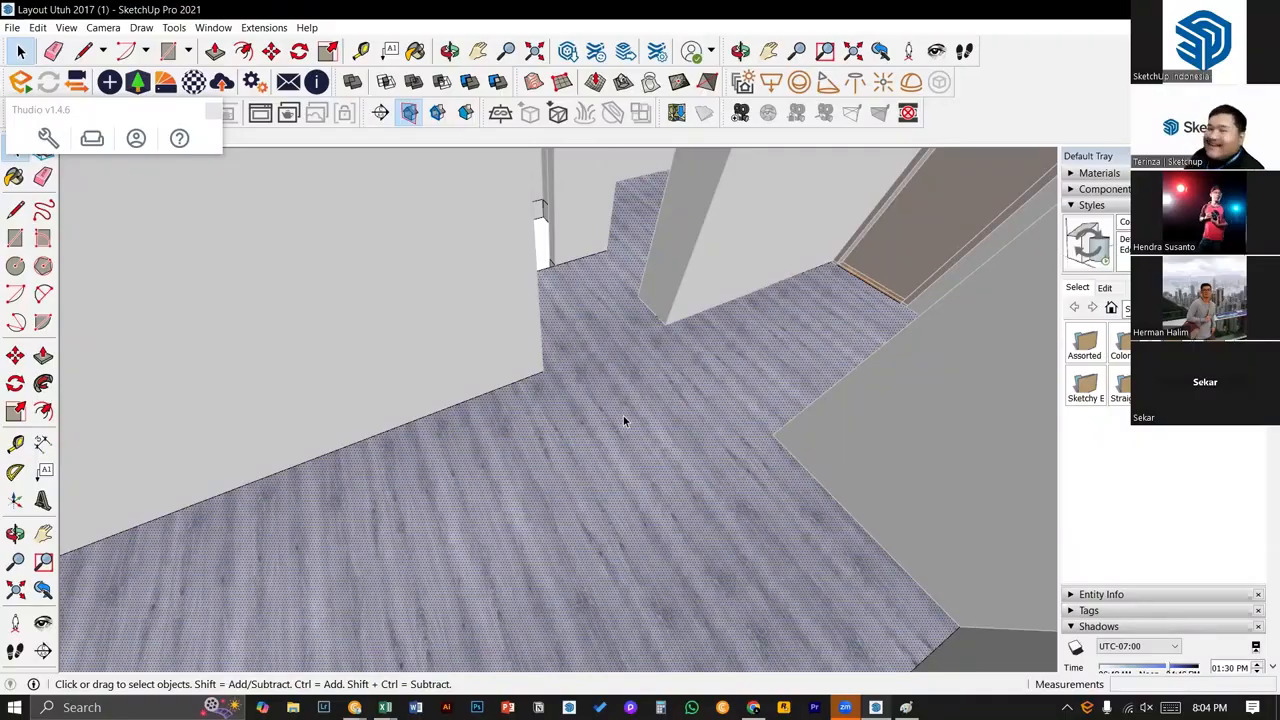
scroll(627, 505, "up", 2)
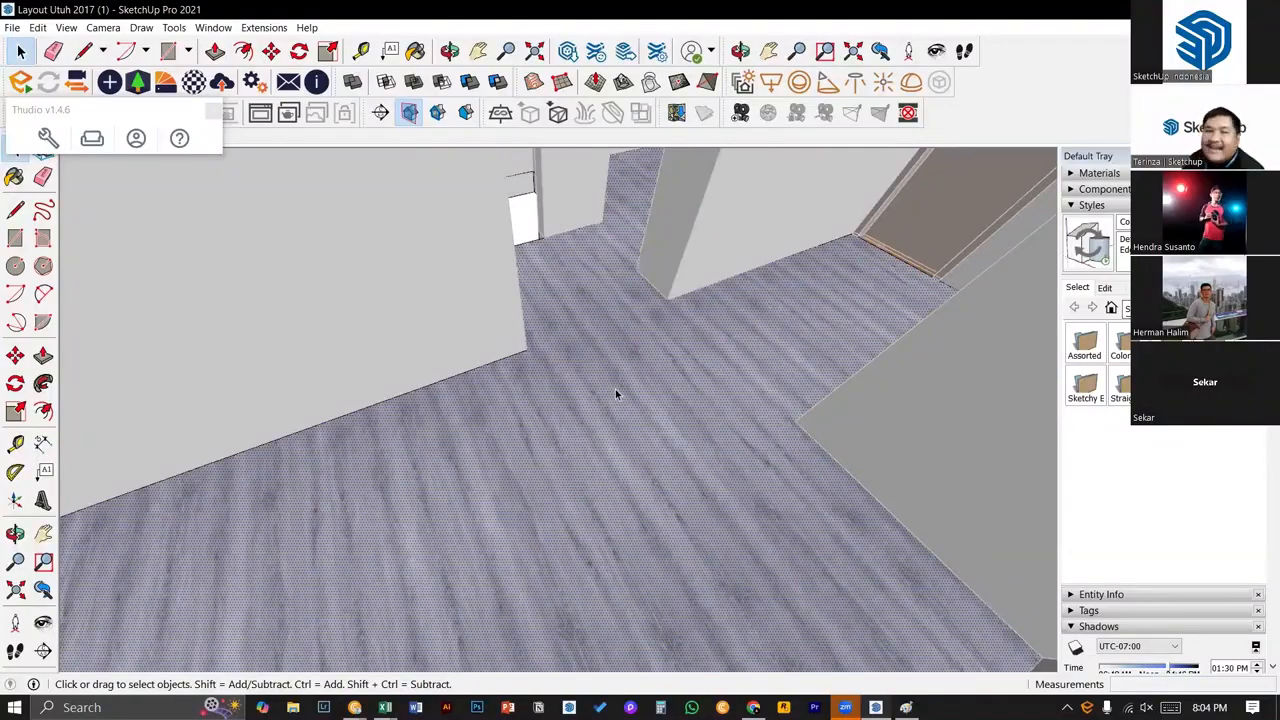
middle_click_drag(643, 437, 671, 388)
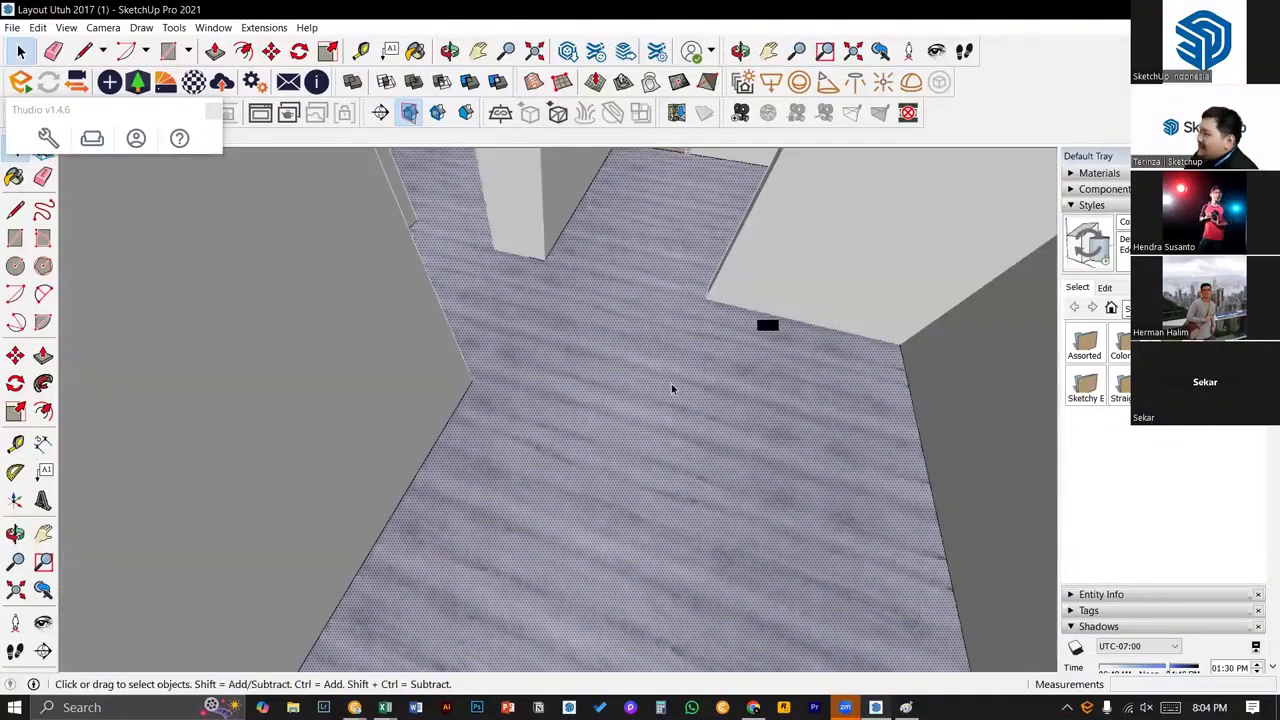
middle_click_drag(600, 409, 600, 497)
key("r")
key("space")
left_click(580, 463)
right_click(580, 463)
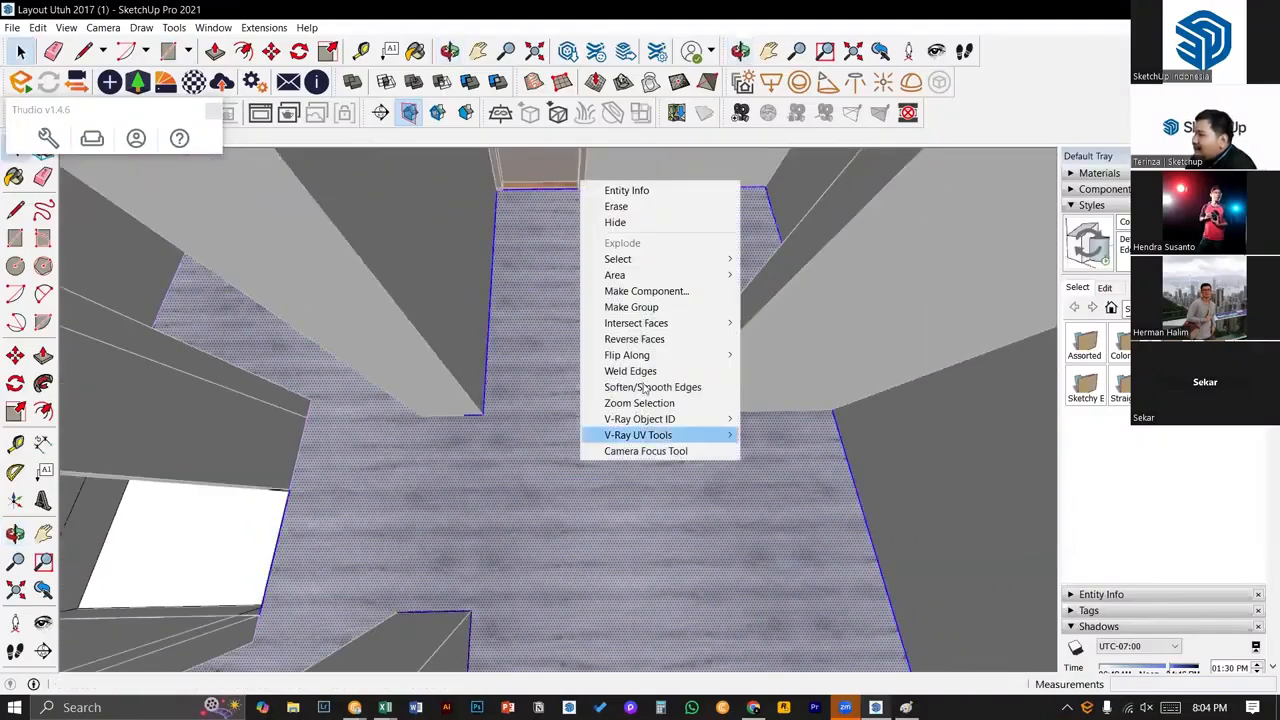
left_click(631, 307)
- Copy the floor group 9.10 m along the green axis onto the empty area beside the house
key("m")
middle_click_drag(666, 543, 743, 473)
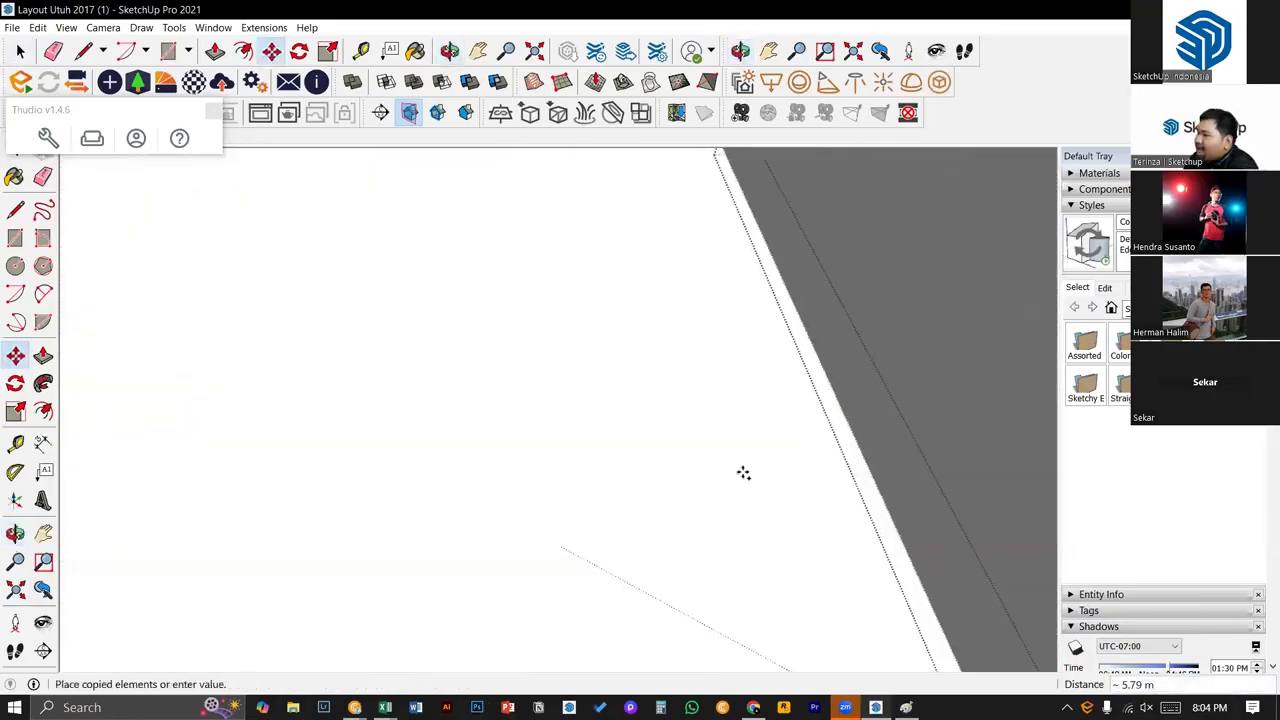
scroll(743, 473, "down", 6)
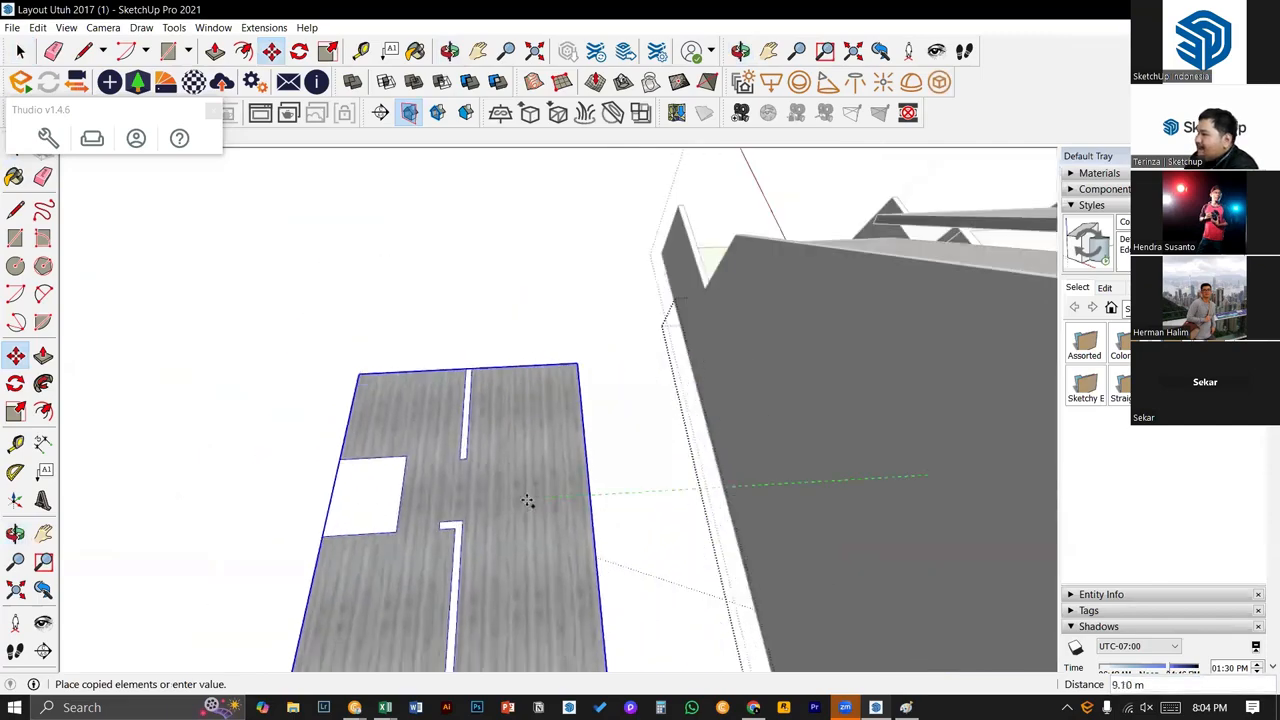
left_click(527, 500)
- Open the copied floor group for editing and select its face with all boundary edges
key("space")
scroll(527, 500, "down", 3)
middle_click_drag(527, 500, 539, 479)
double_click(539, 479)
double_click(538, 477)
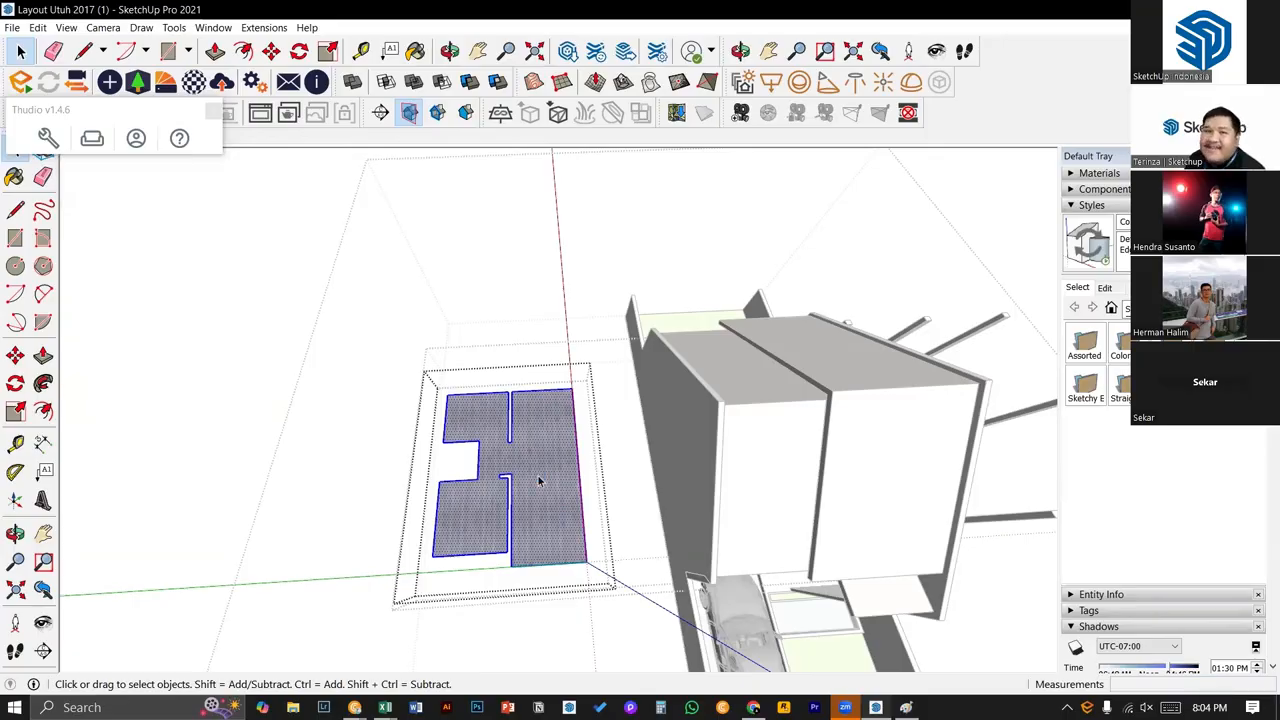
scroll(520, 480, "up", 2)
middle_click_drag(505, 478, 469, 574)
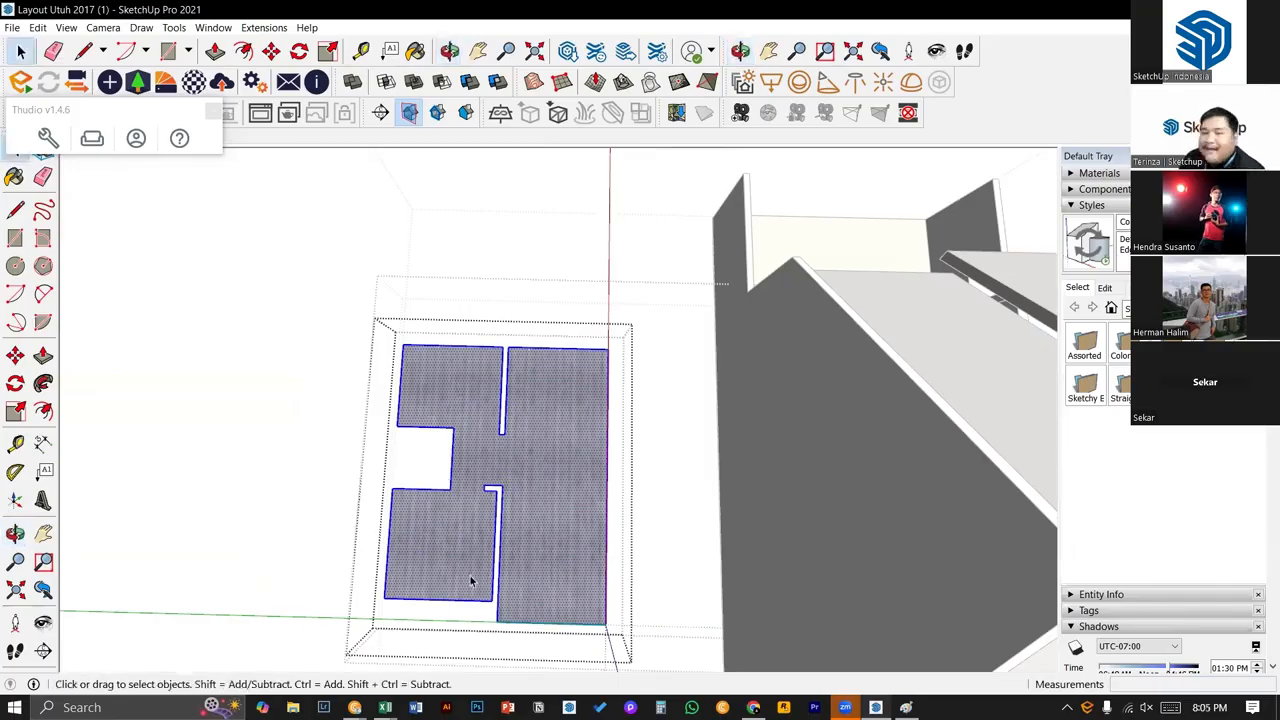
- Split off the room below the white cutout with a rectangle on the copied floor and select its face
key("r")
left_click(496, 490)
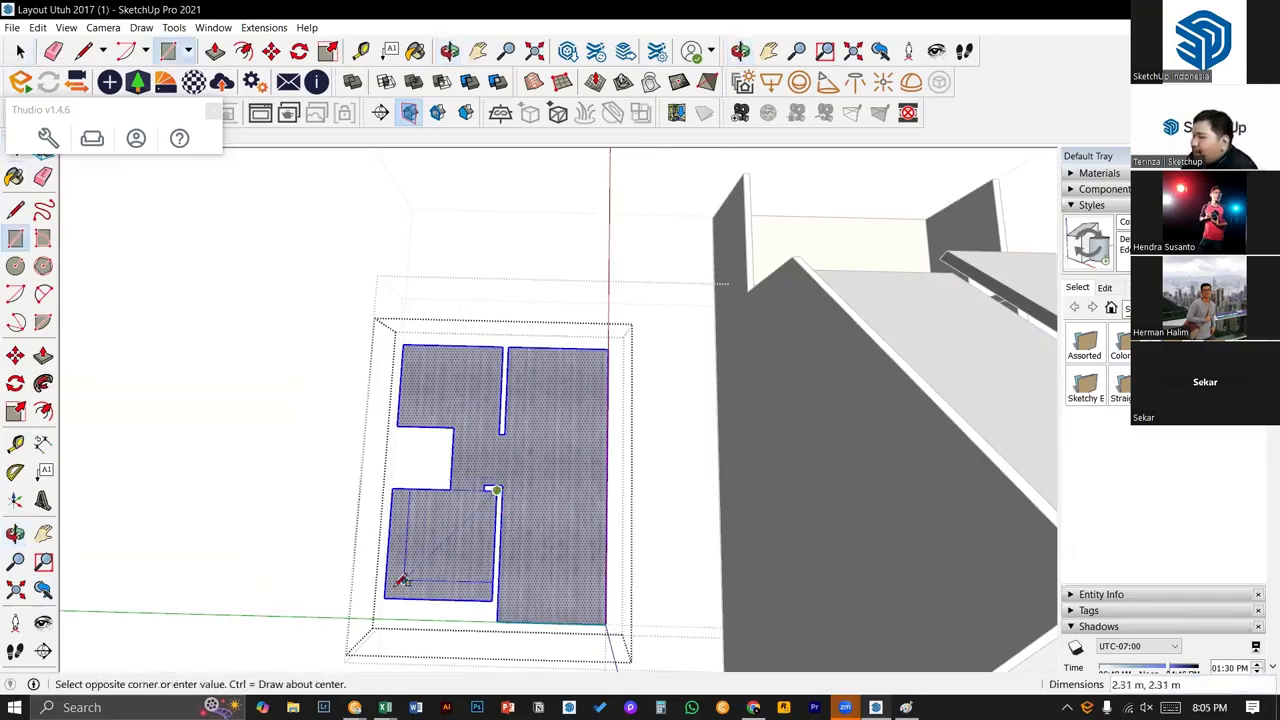
left_click(386, 598)
key("space")
left_click(451, 527)
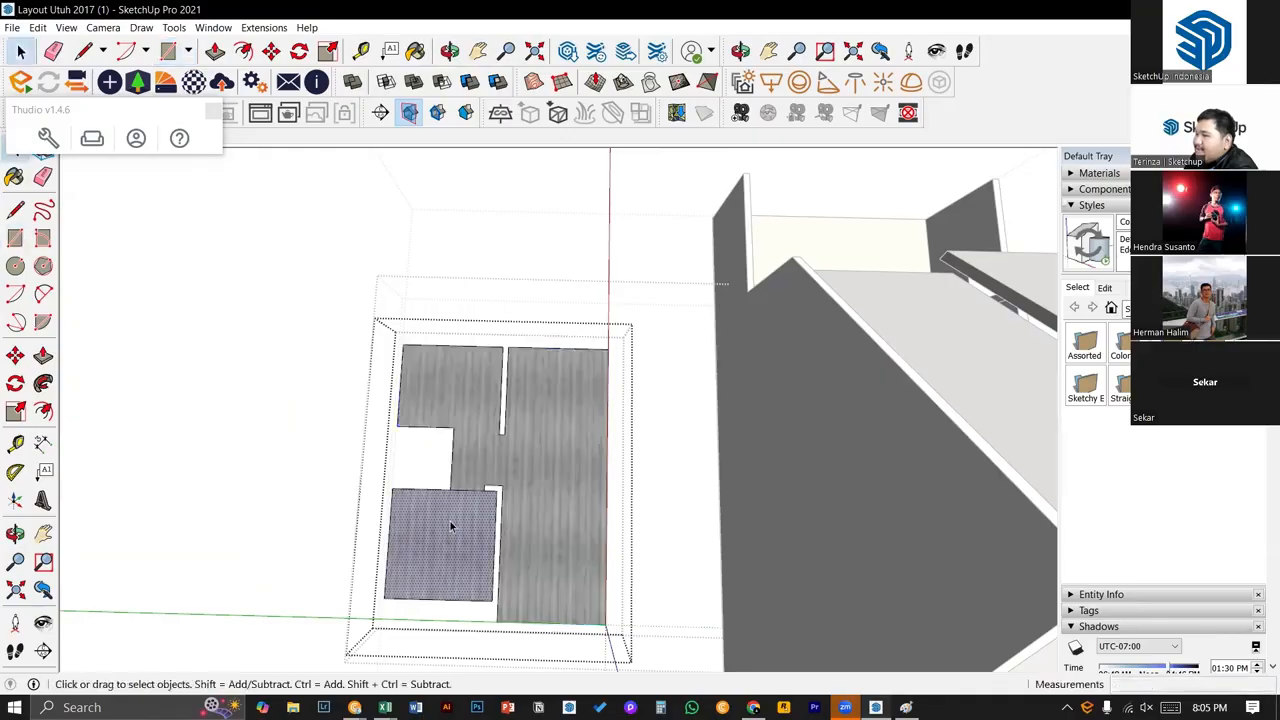
- Split off the room above the white cutout with a rectangle about 2.77 by 2.27 m and select its face
key("r")
left_click(397, 425)
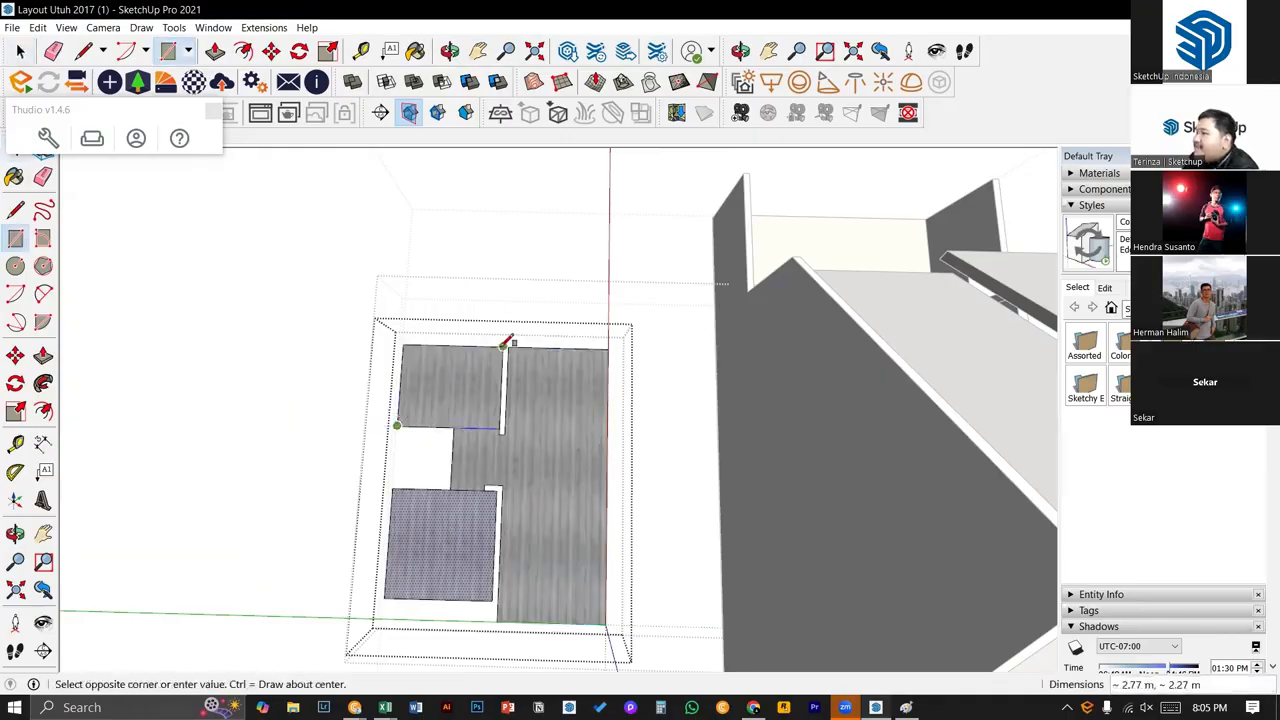
left_click(510, 342)
key("space")
left_click(471, 412)
scroll(471, 418, "up", 2)
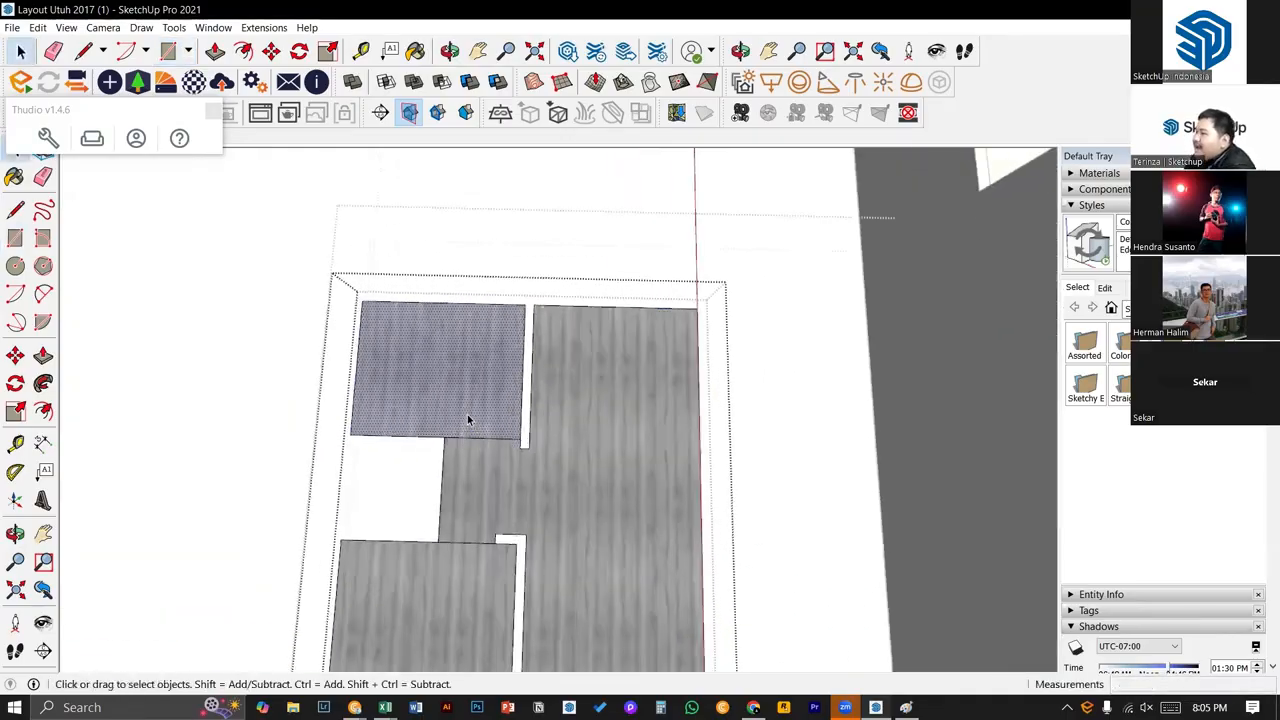
- Select the remaining floor face and try to split off its front part with a rectangle about 3.43 by 2.76 m
left_click(589, 453)
middle_click_drag(568, 420, 521, 355, "shift")
key("r")
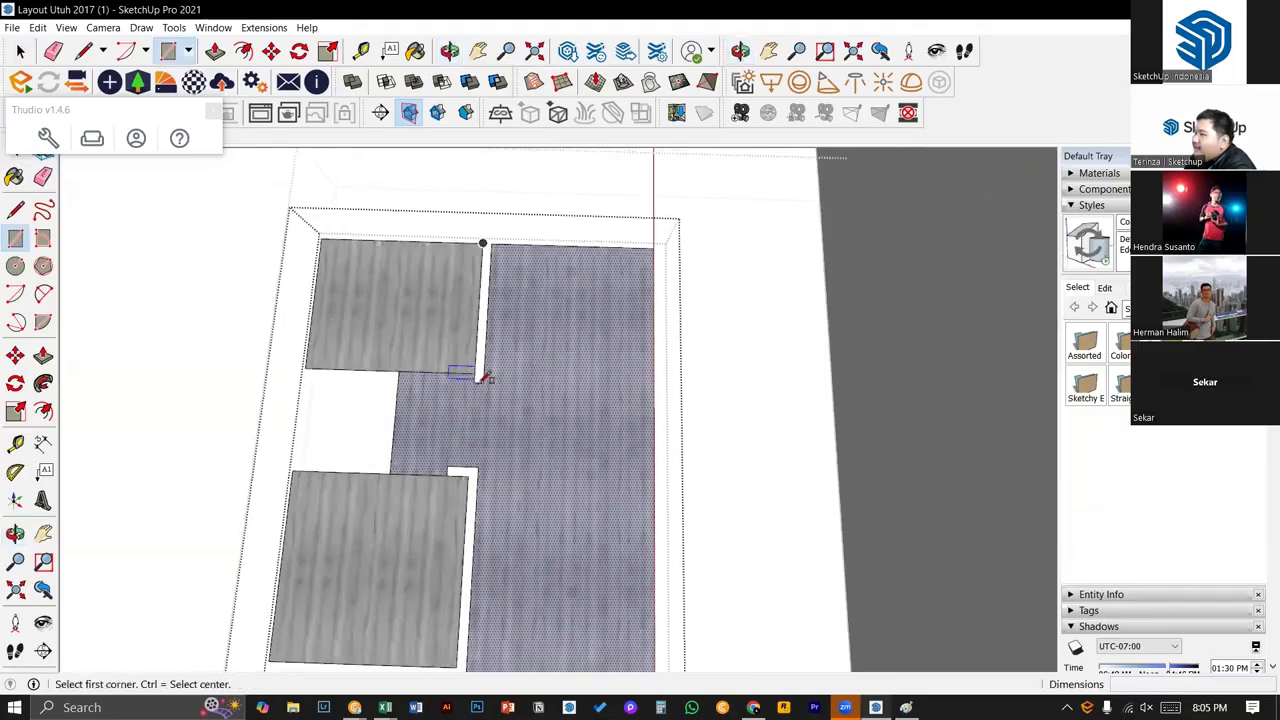
left_click(470, 474)
middle_click_drag(500, 468, 600, 543)
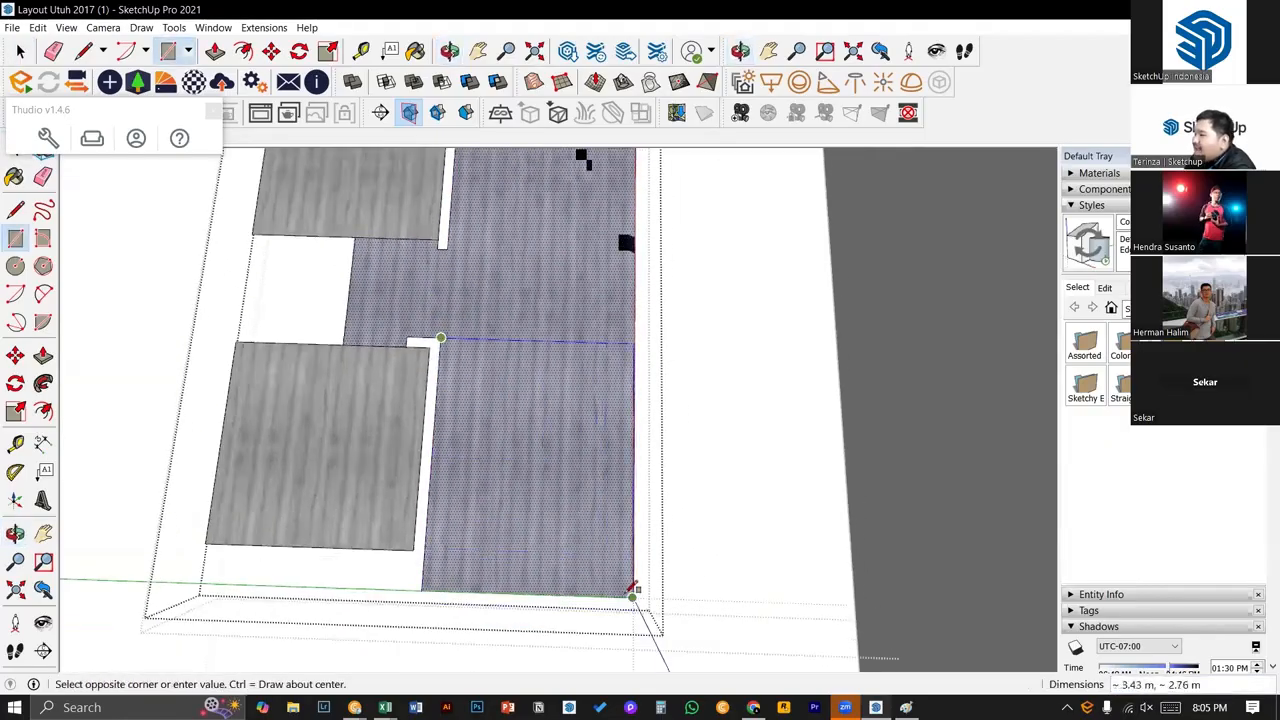
key("space")
- Erase the dividing edges of the two split-off rooms and select the rejoined vinyl floor face
scroll(549, 472, "down", 2)
key("e")
left_click_drag(440, 424, 446, 321)
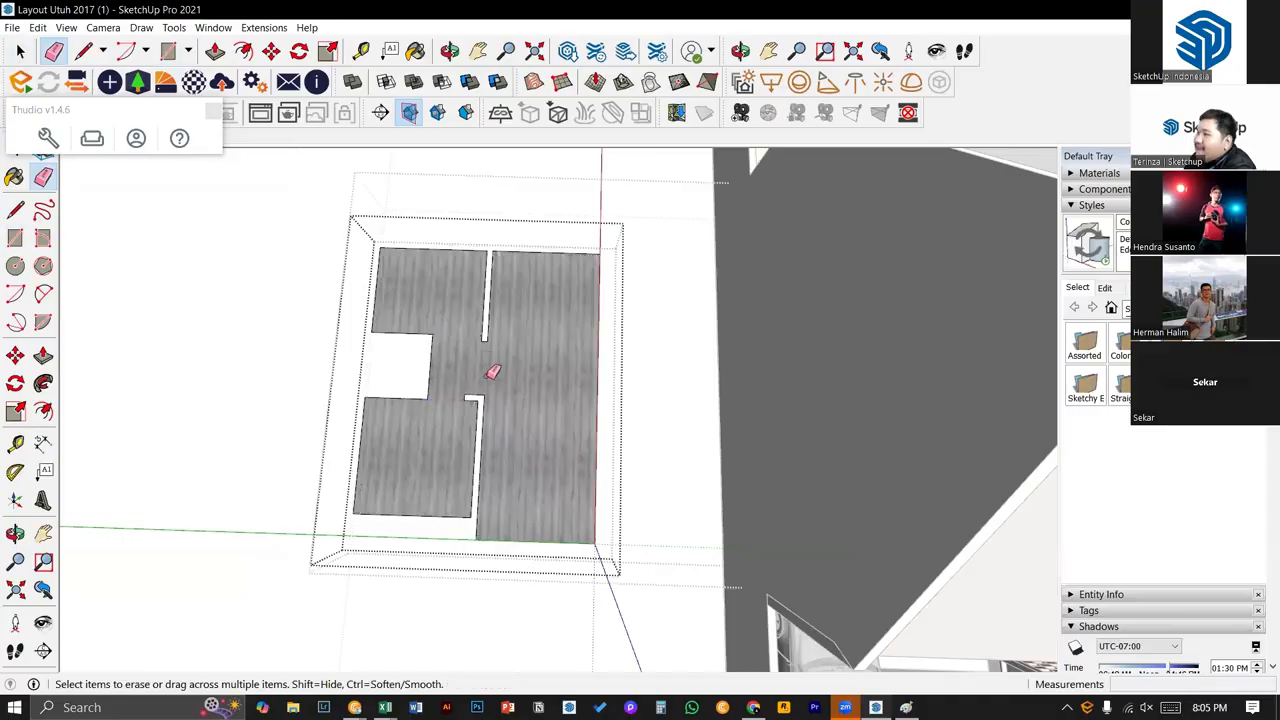
key("space")
scroll(488, 378, "down", 1)
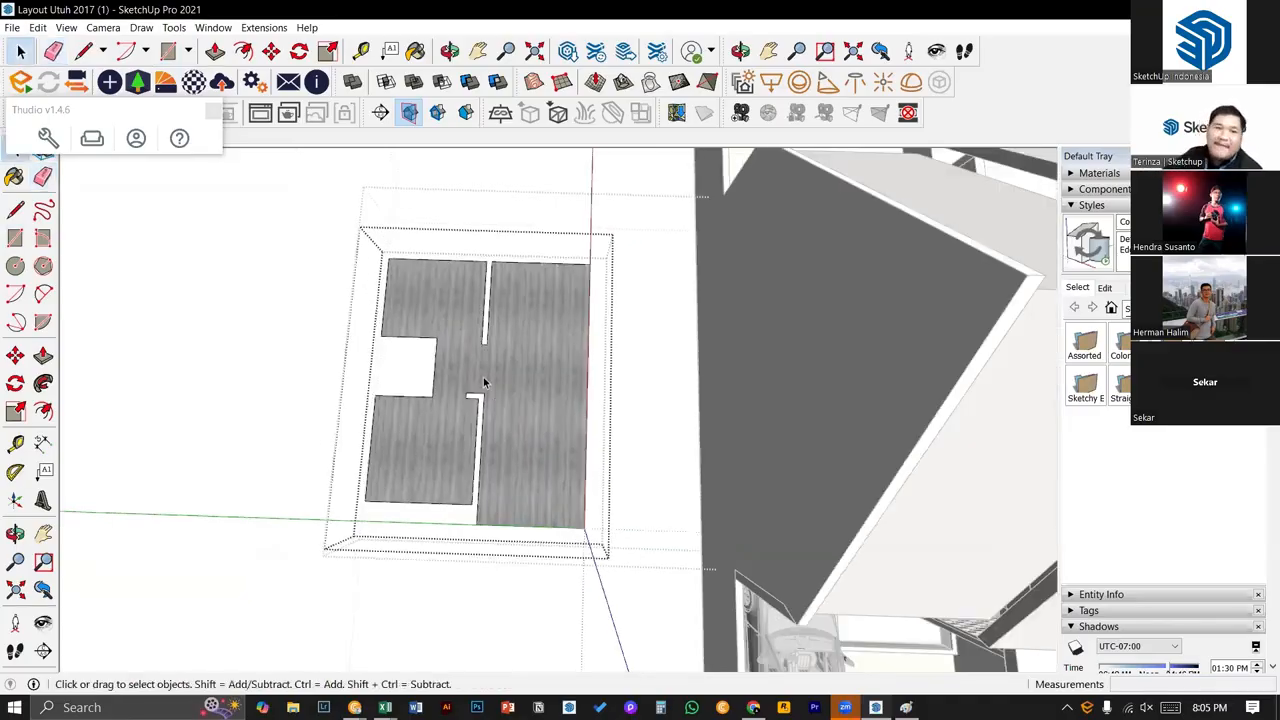
left_click(484, 382)
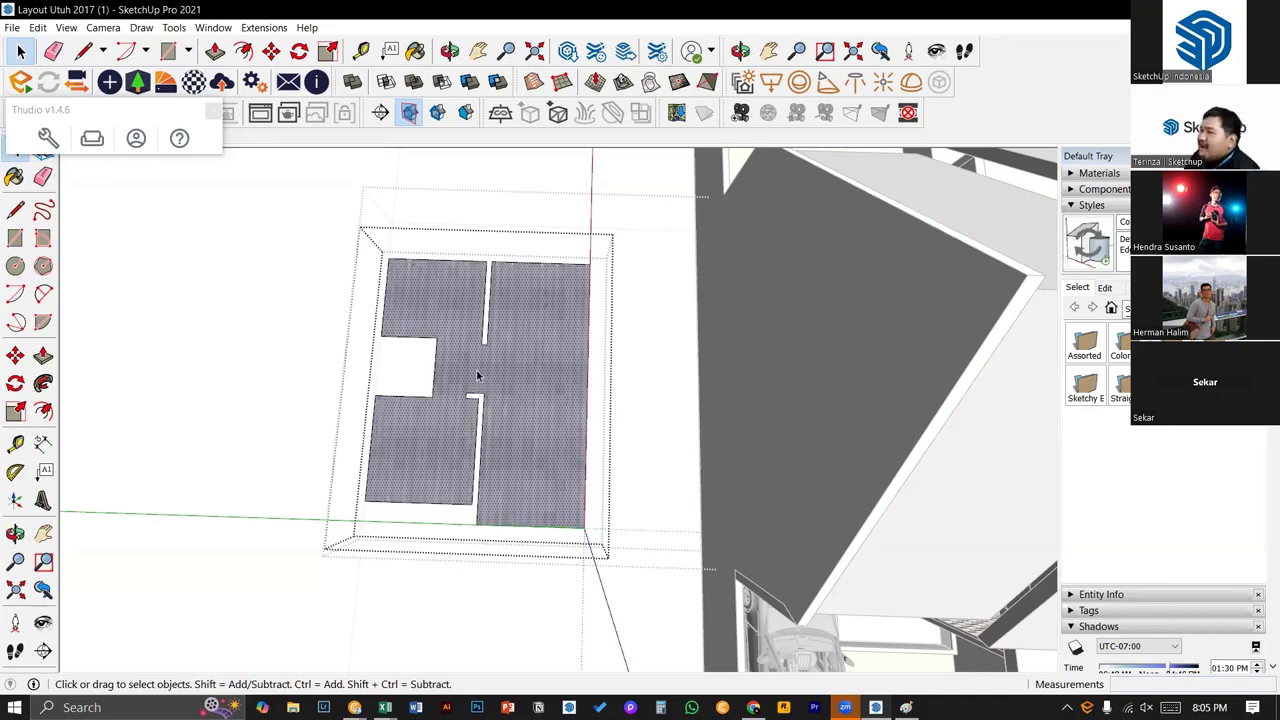
- Move Entity Info to the head of the Default Tray and collapse Styles
scroll(1105, 250, "up", 1)
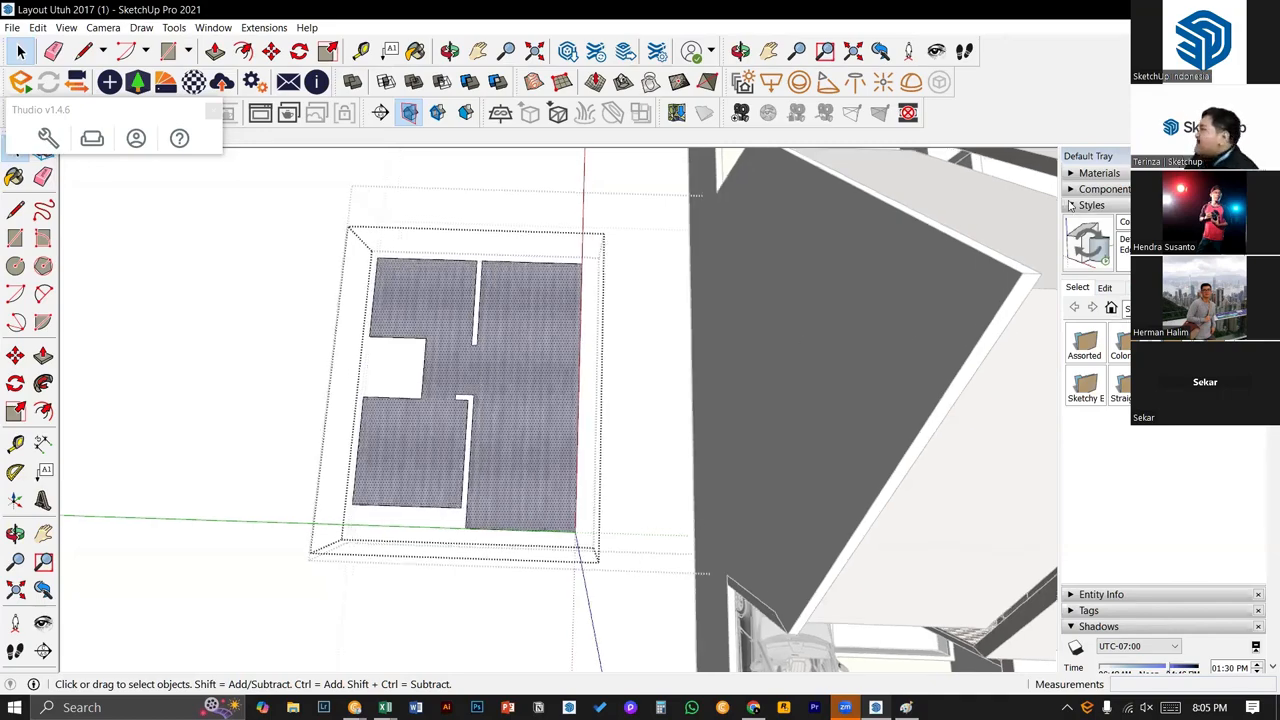
left_click_drag(1108, 596, 1114, 166)
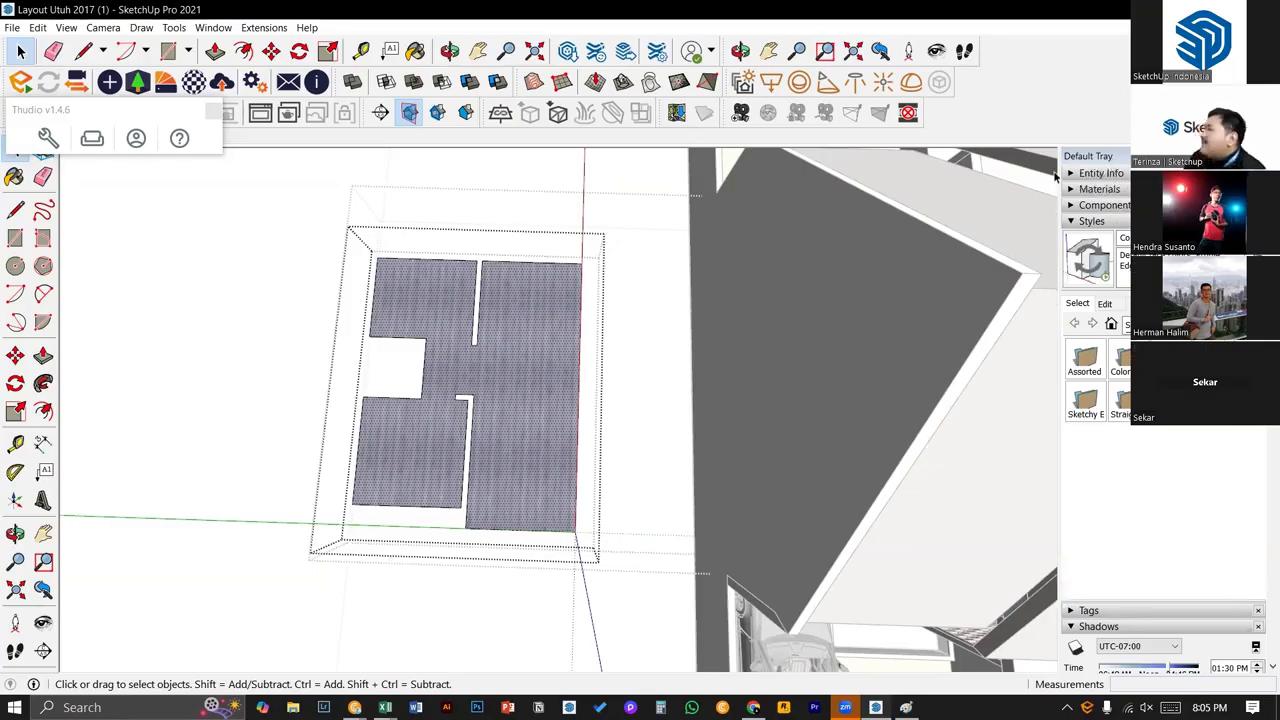
left_click(1070, 221)
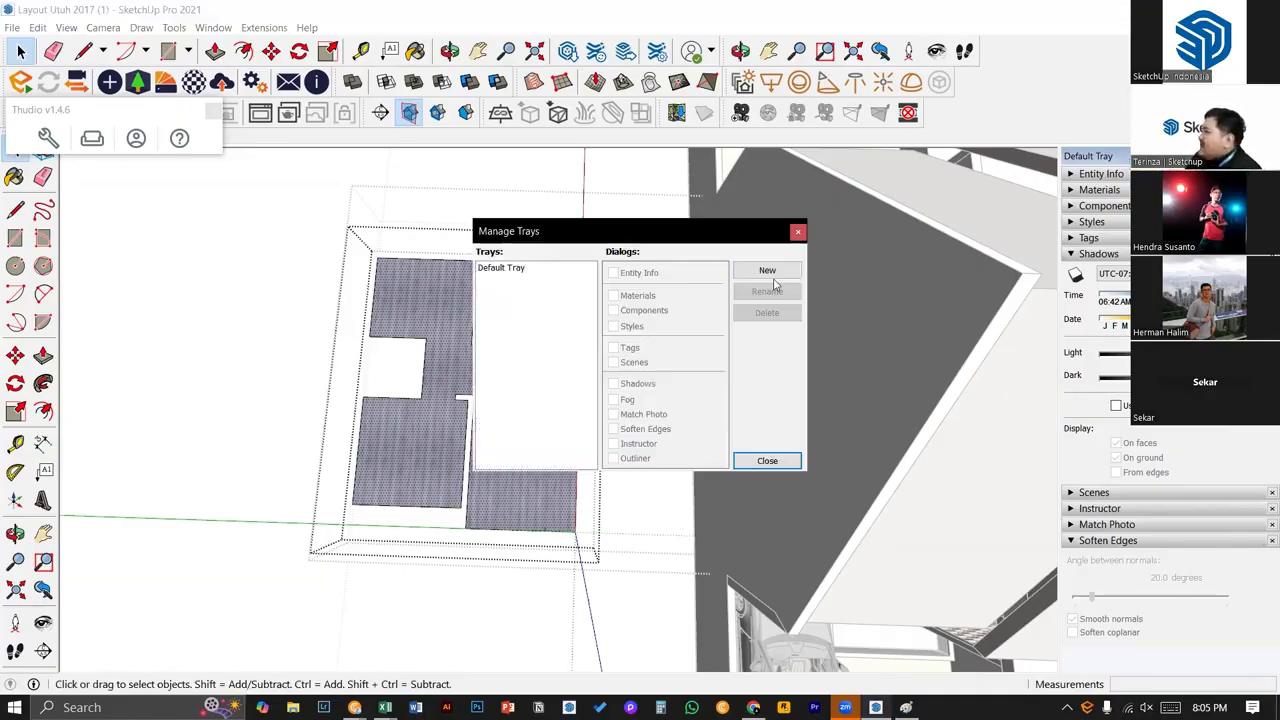
- Check which dialogs are enabled for the Default Tray and expand Entity Info
left_click(502, 268)
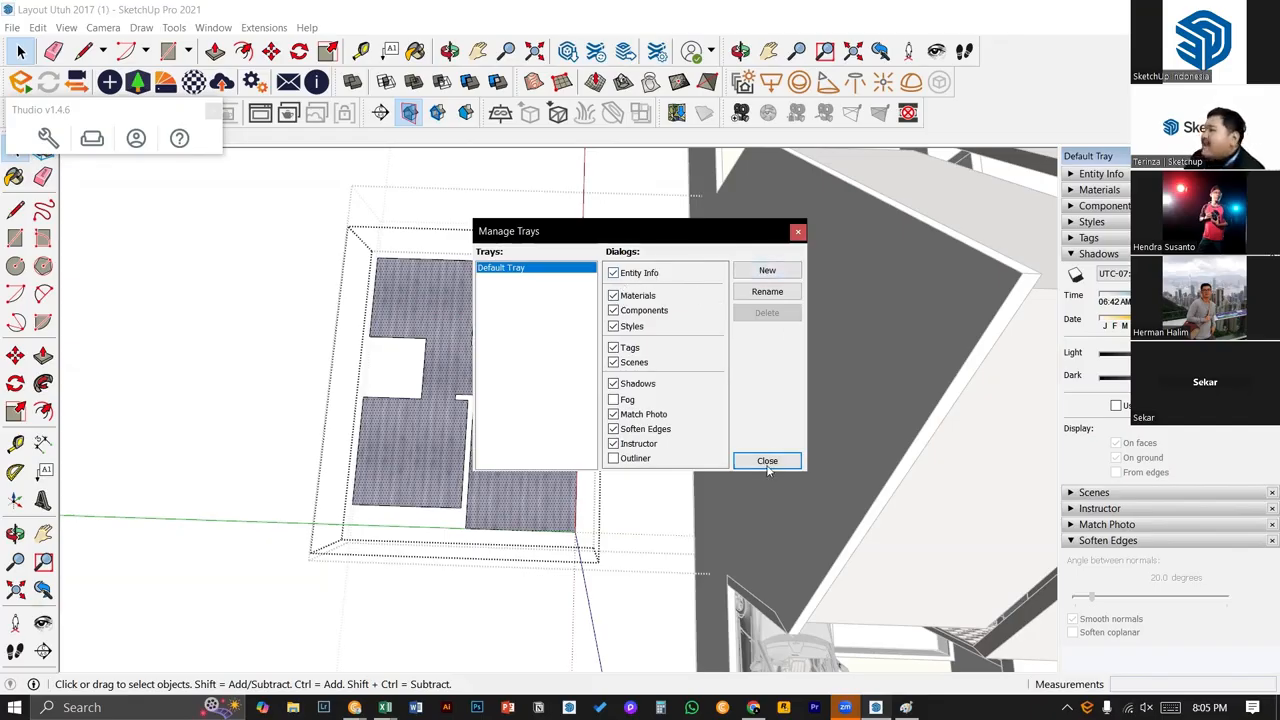
left_click(797, 231)
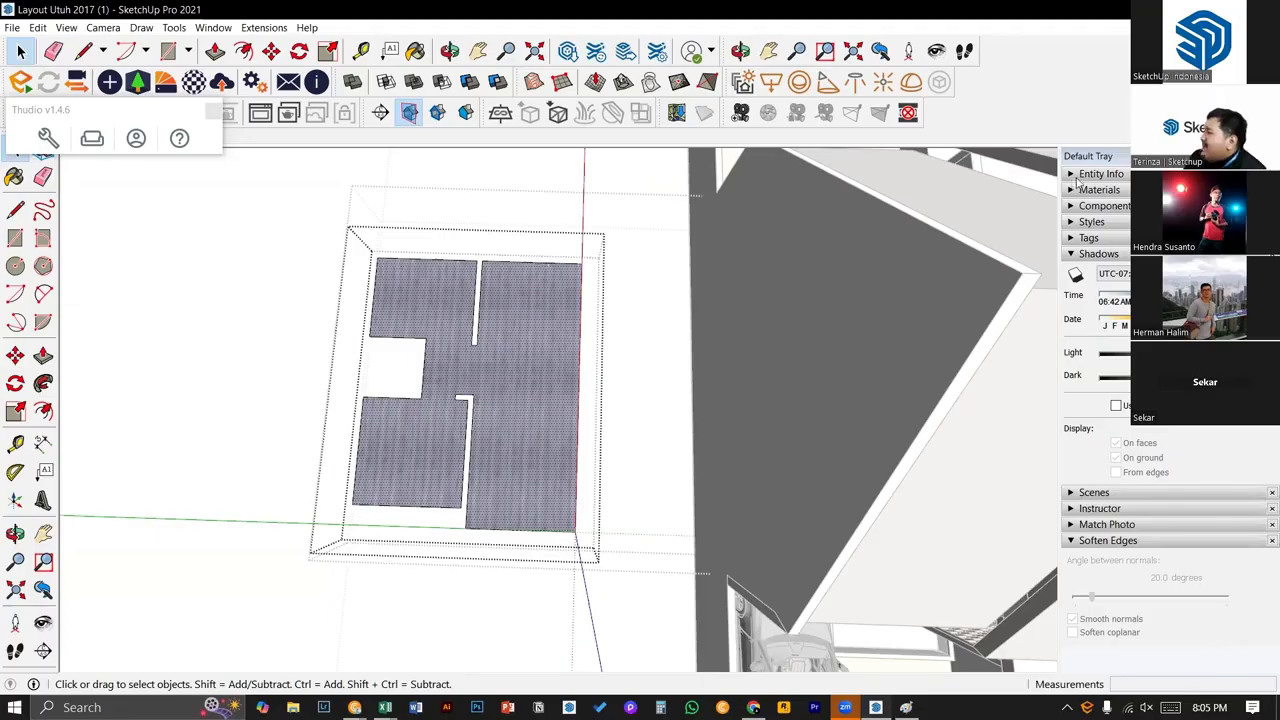
left_click(1080, 175)
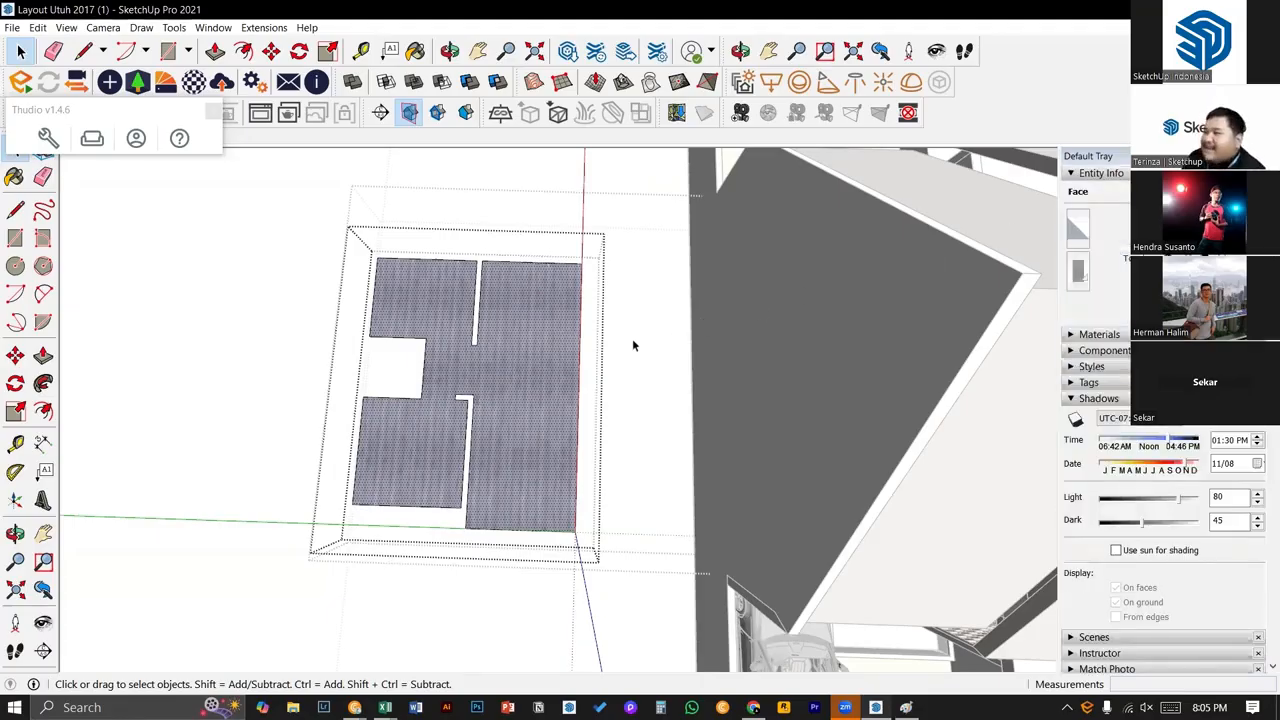
- Select the vinyl floor with its edges, then reduce the selection to the face alone to read its area
scroll(517, 360, "up", 2)
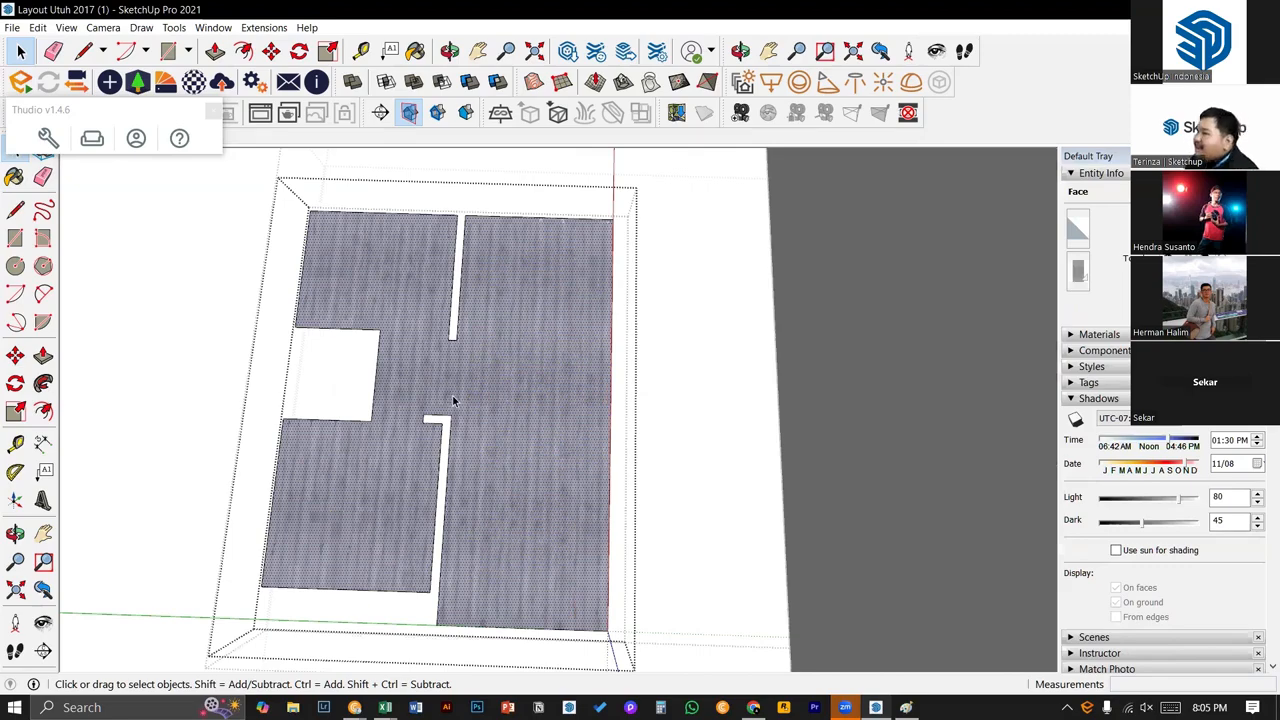
double_click(486, 400)
scroll(380, 375, "up", 2)
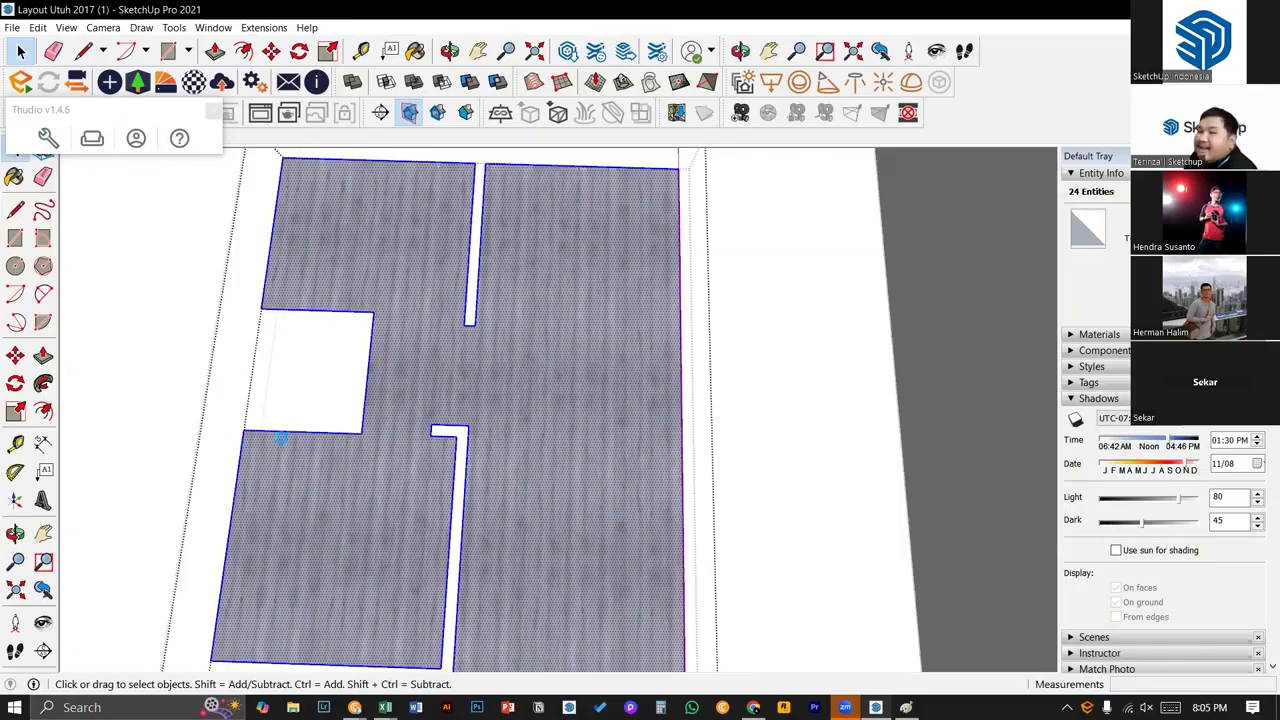
left_click(422, 350)
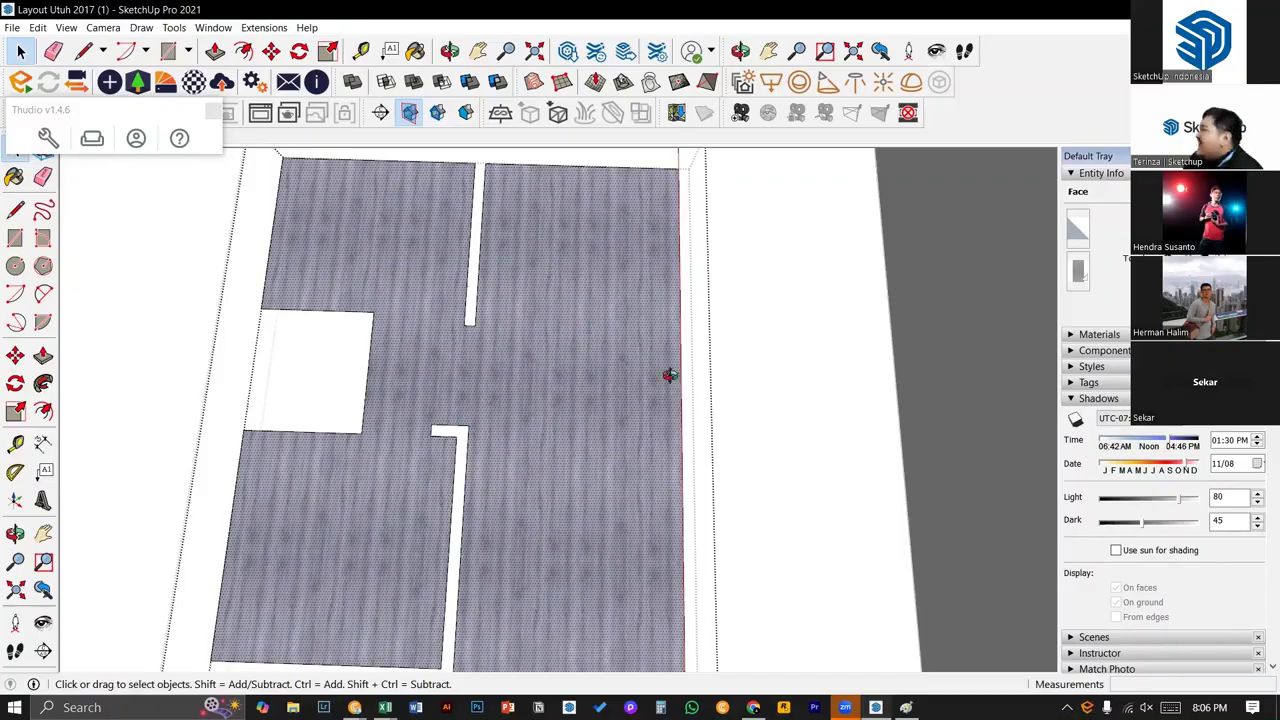
middle_click_drag(669, 374, 690, 256)
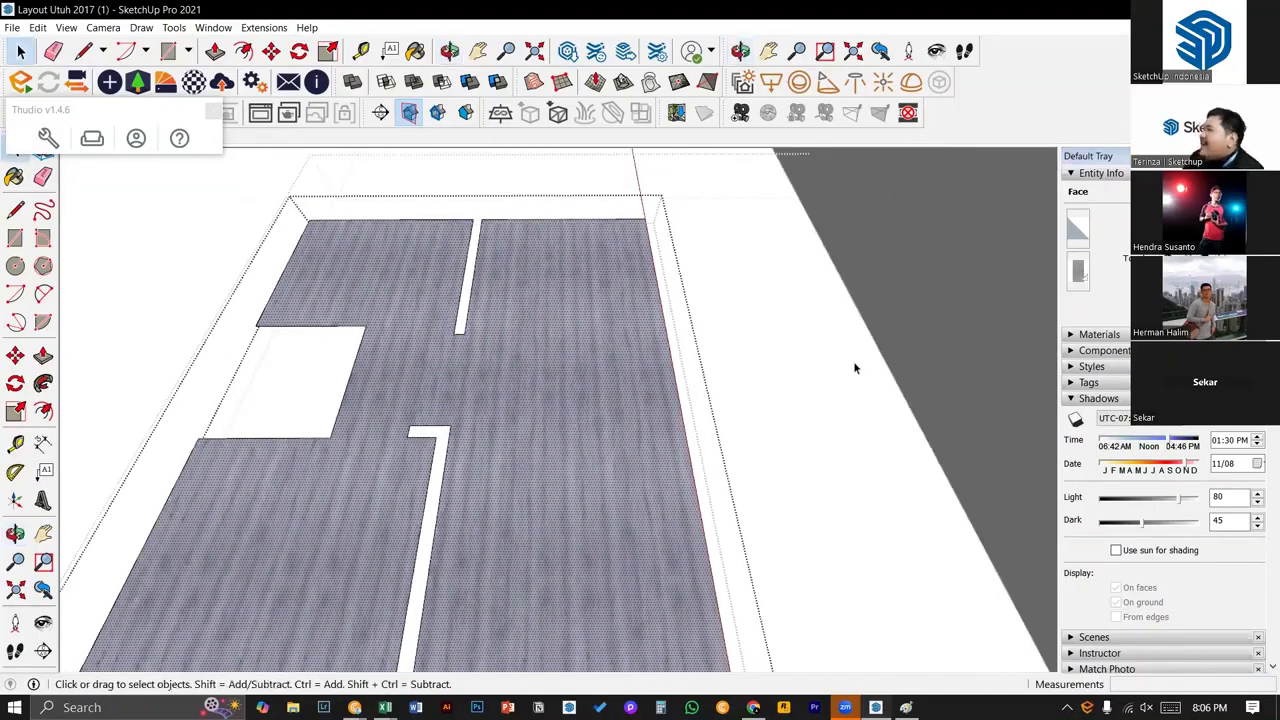
scroll(722, 404, "down", 1)
scroll(721, 397, "down", 2)
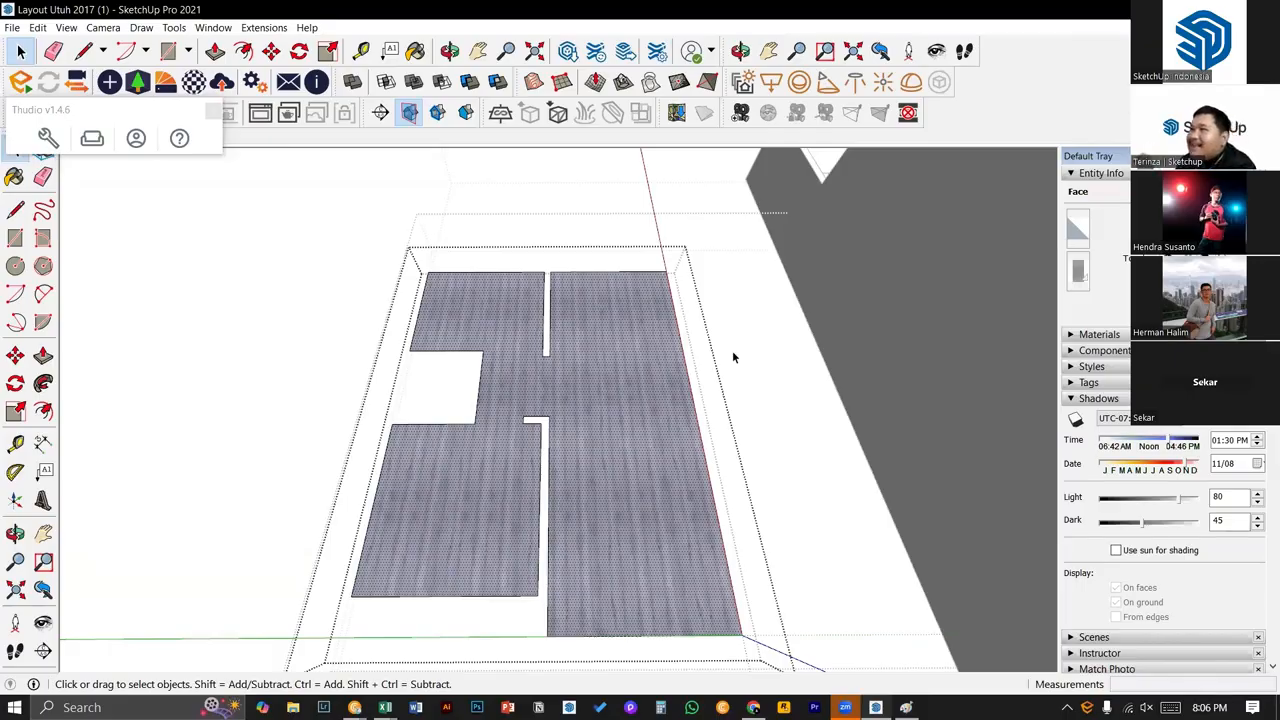
- Try to split off the room below the white cutout with a corner-to-corner rectangle about 2.77 by 2.78 m, and undo it
middle_click_drag(577, 520, 583, 451)
key("r")
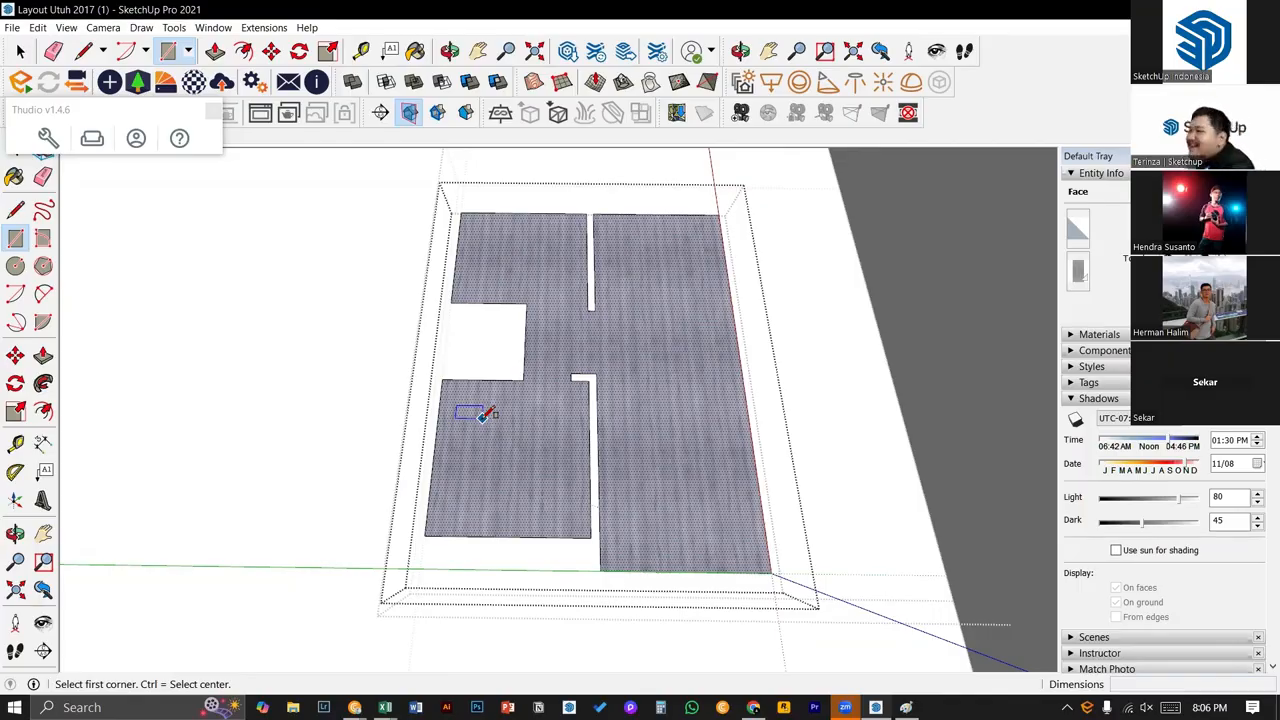
left_click(442, 380)
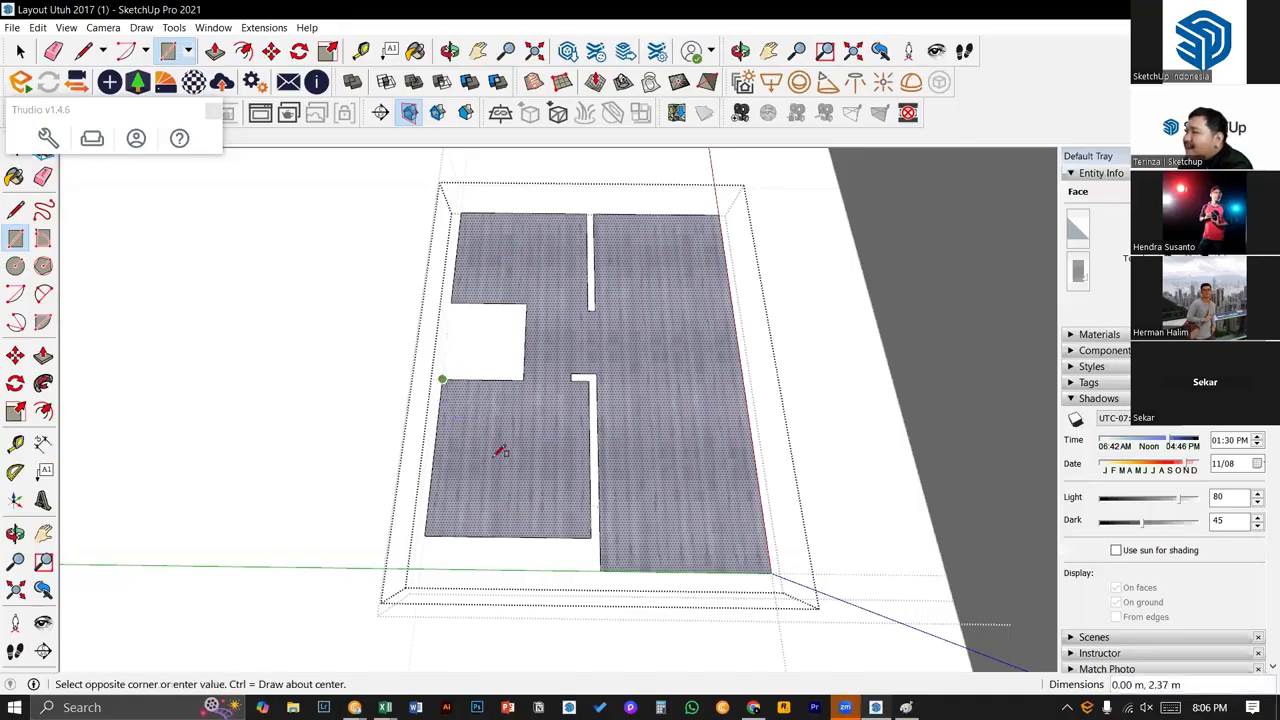
left_click(590, 536)
middle_click_drag(491, 457, 531, 403)
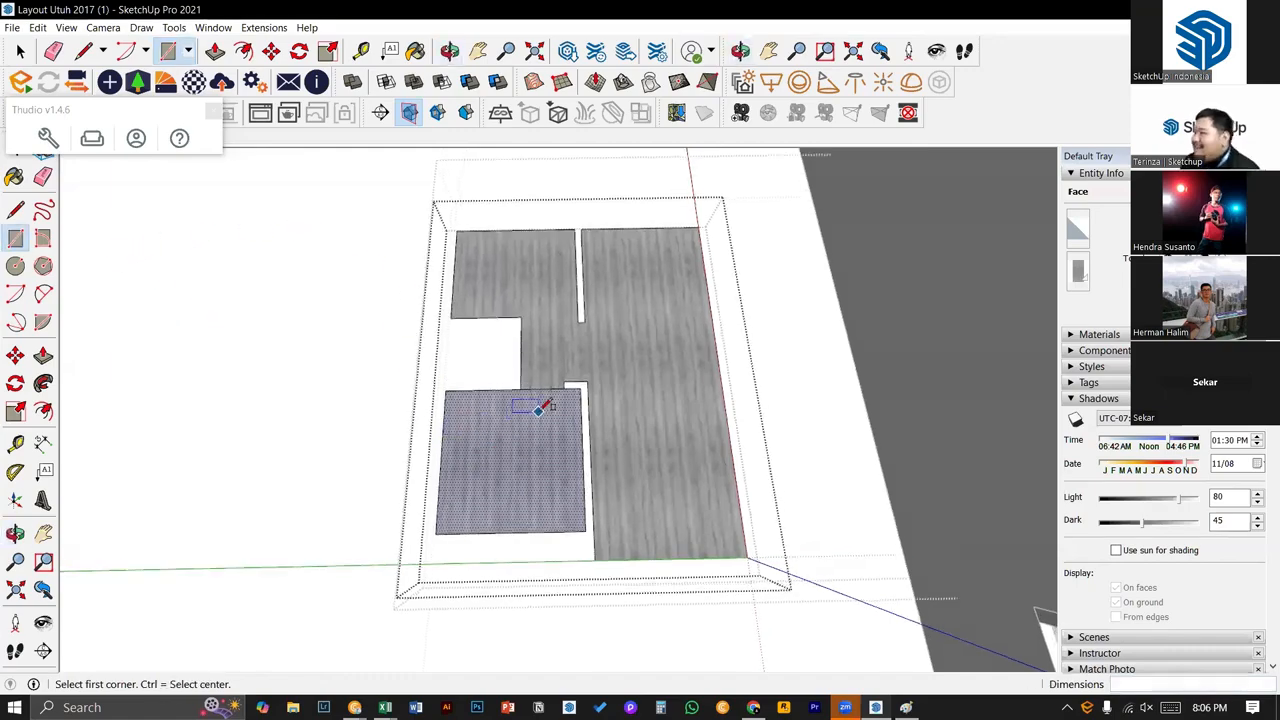
key("space")
key("ctrl+z")
- Split off the room below the white cutout with a line across its doorway and select its face
scroll(540, 400, "up", 2)
key("l")
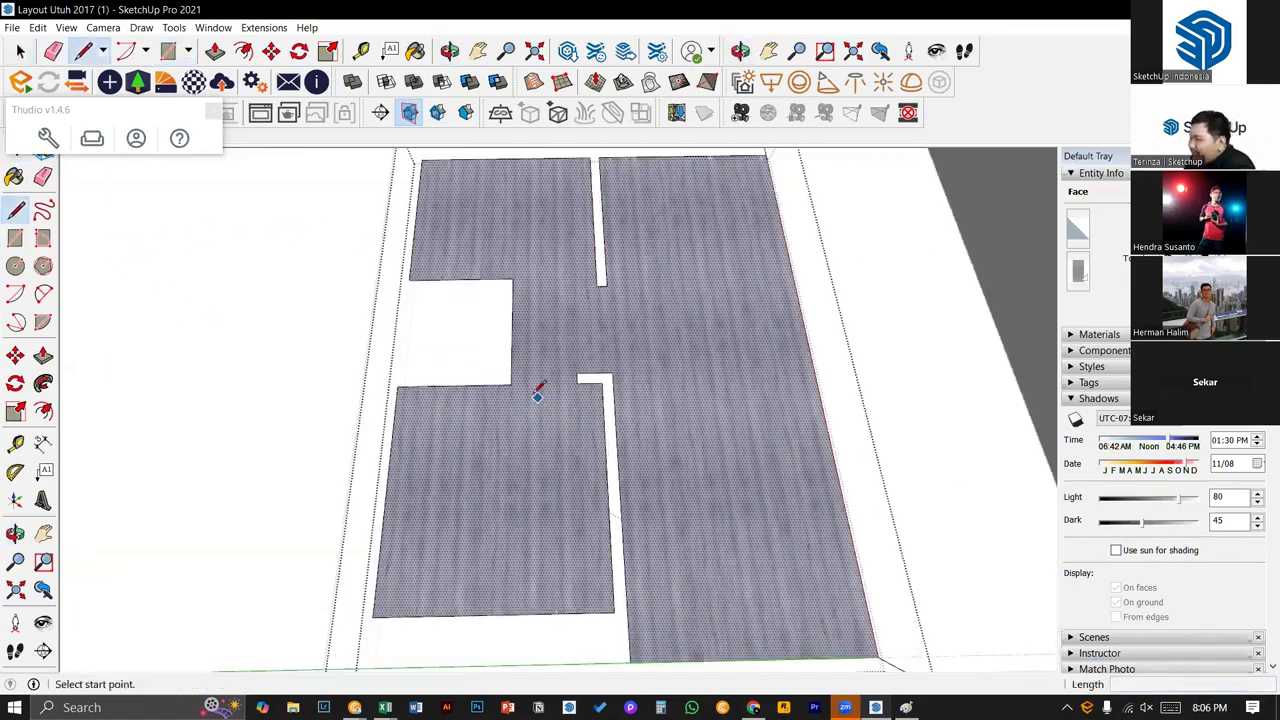
left_click(511, 384)
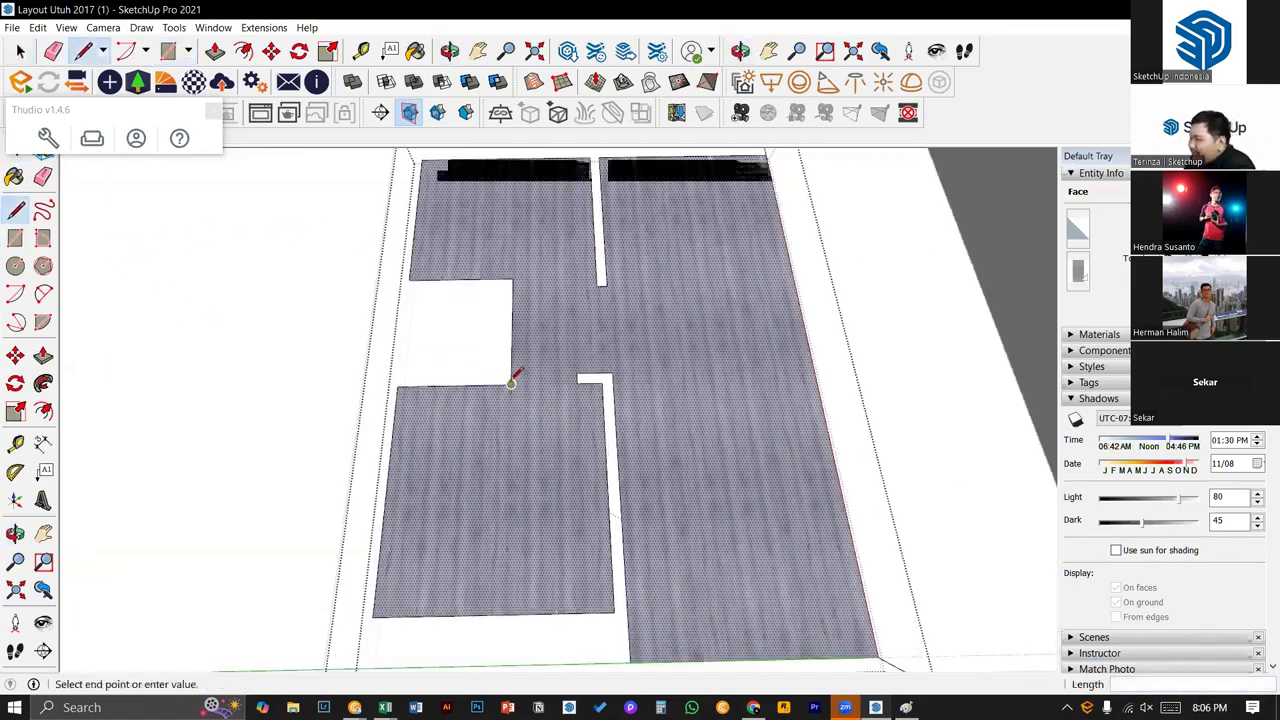
left_click(578, 382)
key("space")
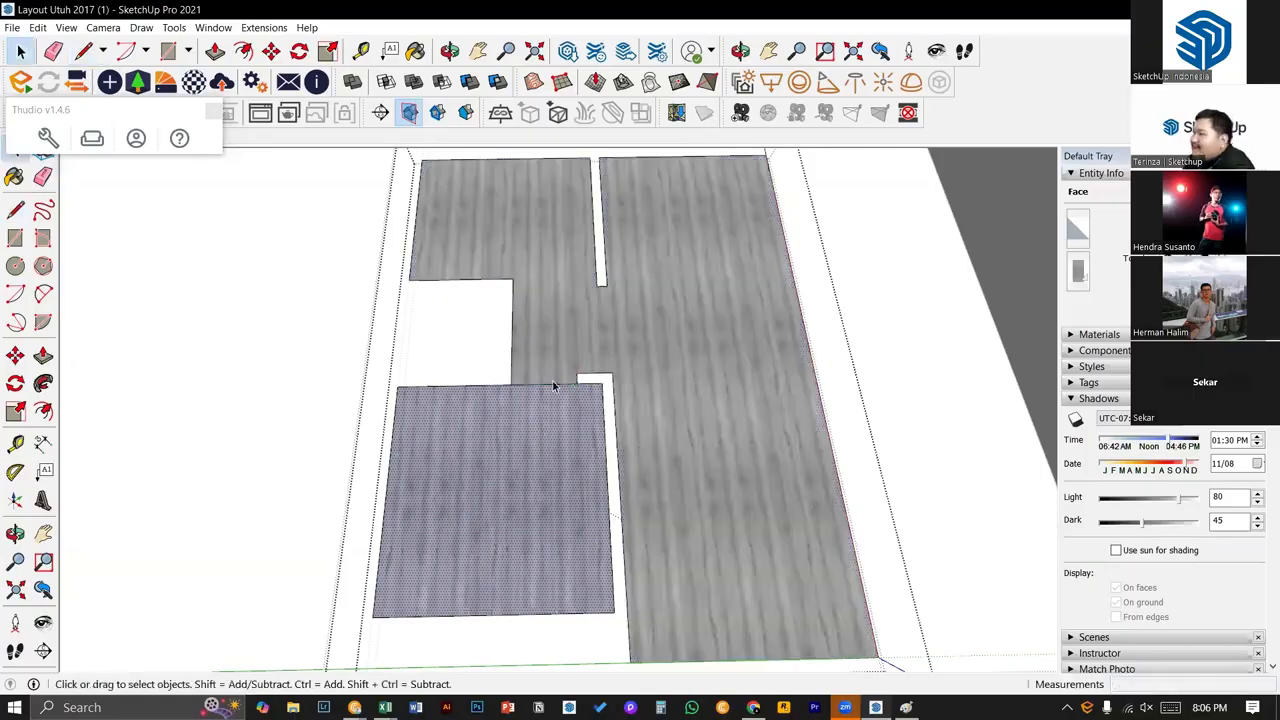
left_click(697, 355)
left_click(540, 455)
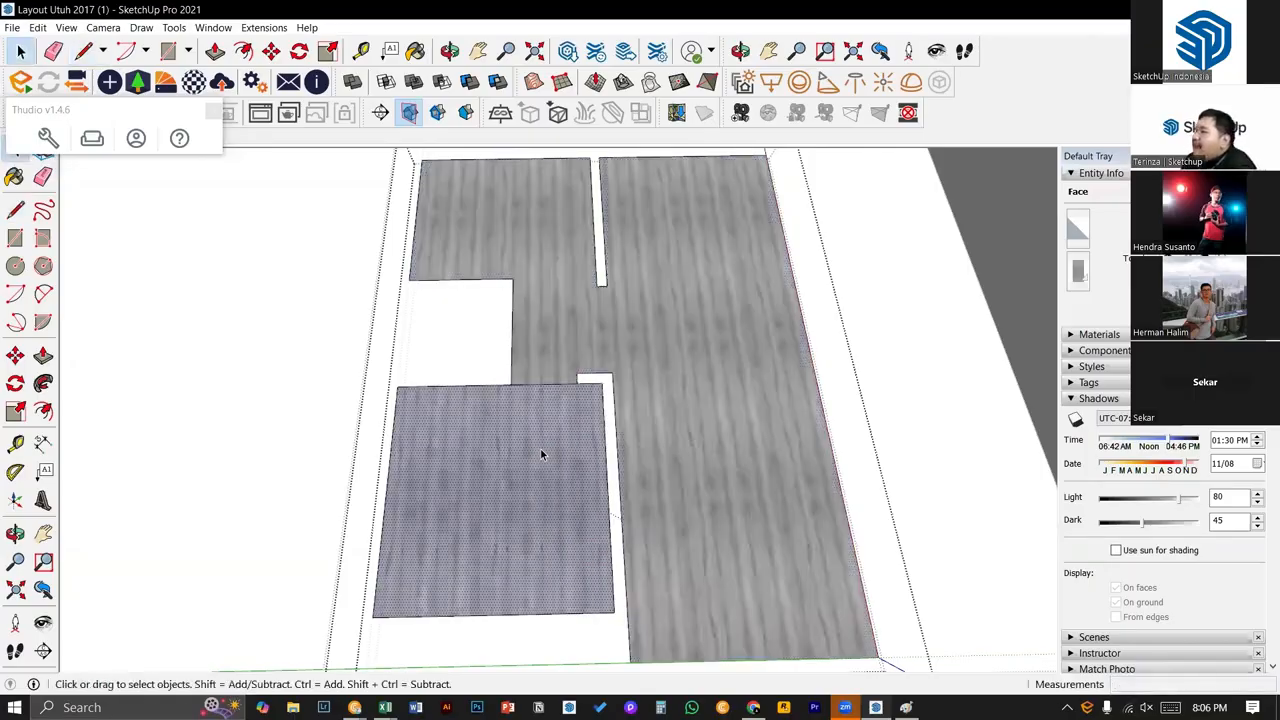
left_click(550, 370)
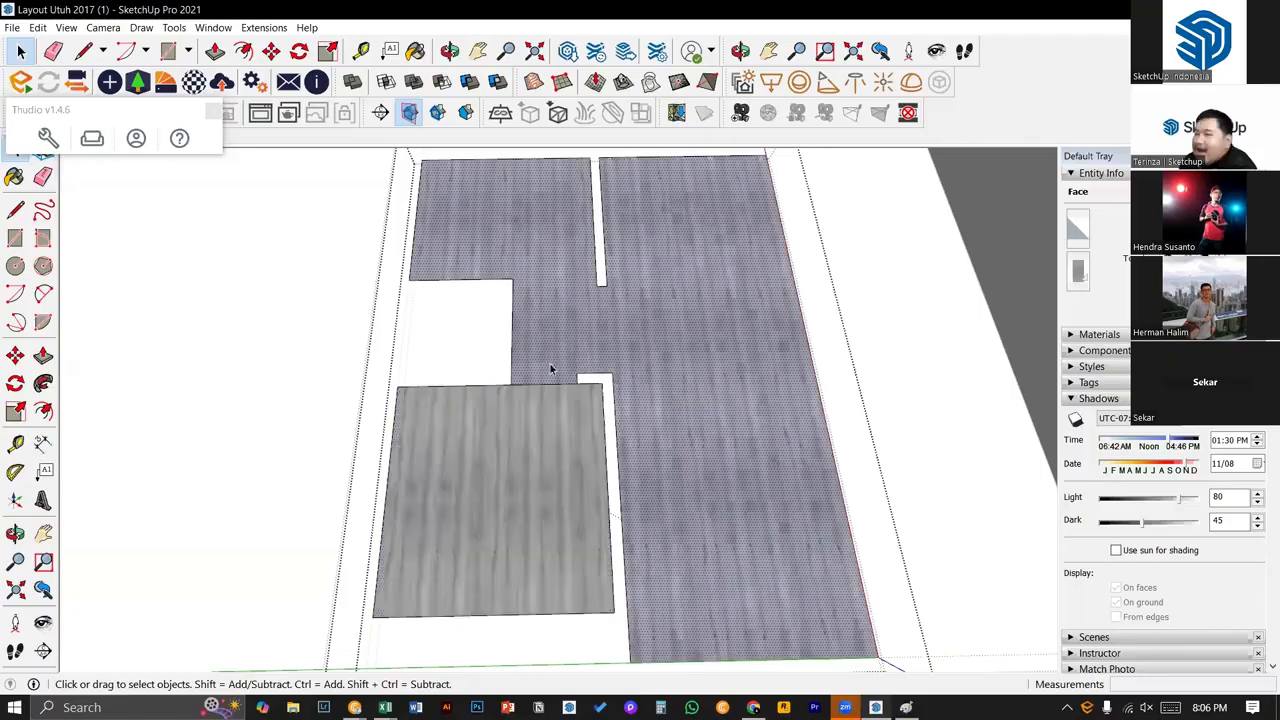
left_click(531, 457)
middle_click_drag(531, 457, 429, 429)
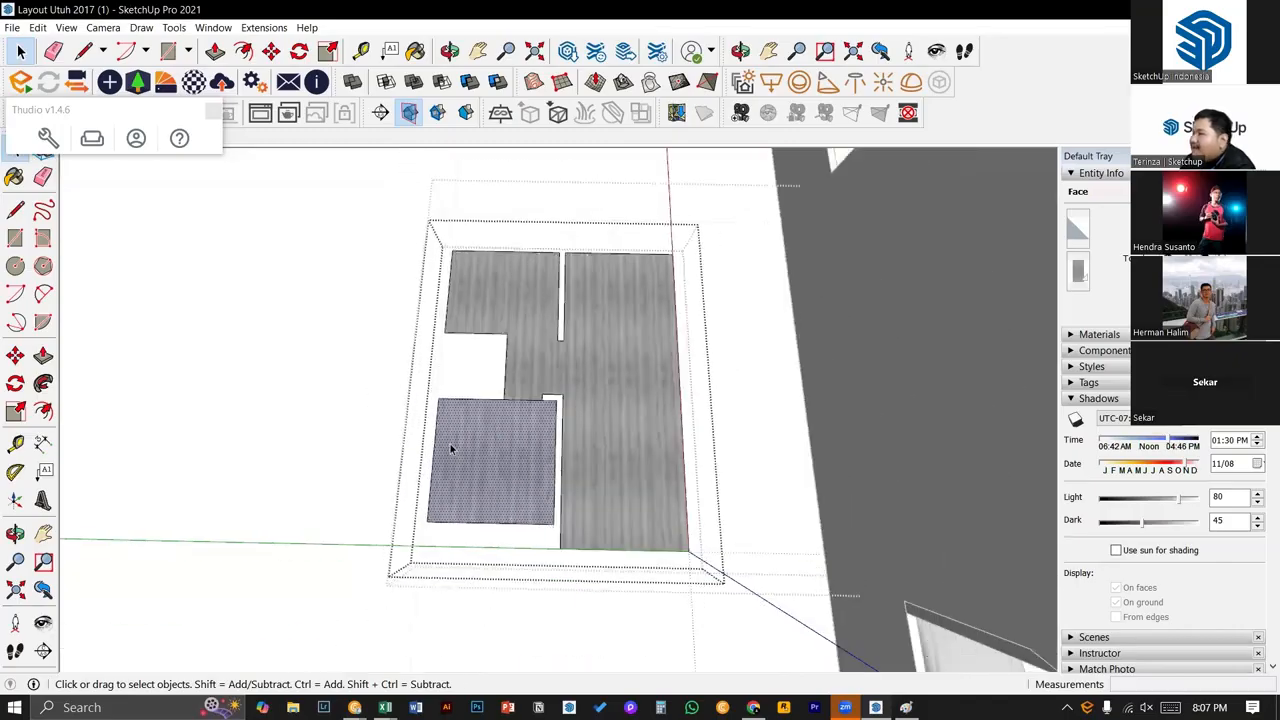
scroll(495, 417, "down", 3)
middle_click_drag(647, 443, 721, 473)
scroll(620, 440, "up", 3)
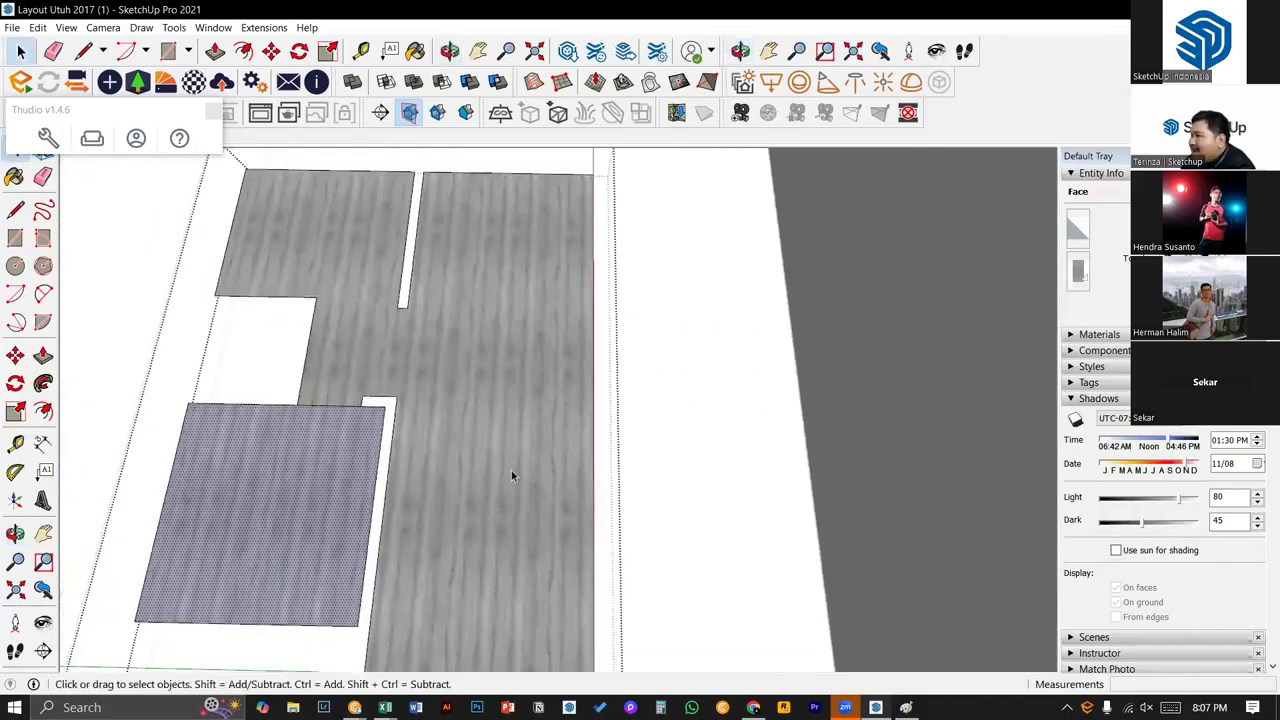
middle_click_drag(454, 456, 518, 454, "shift")
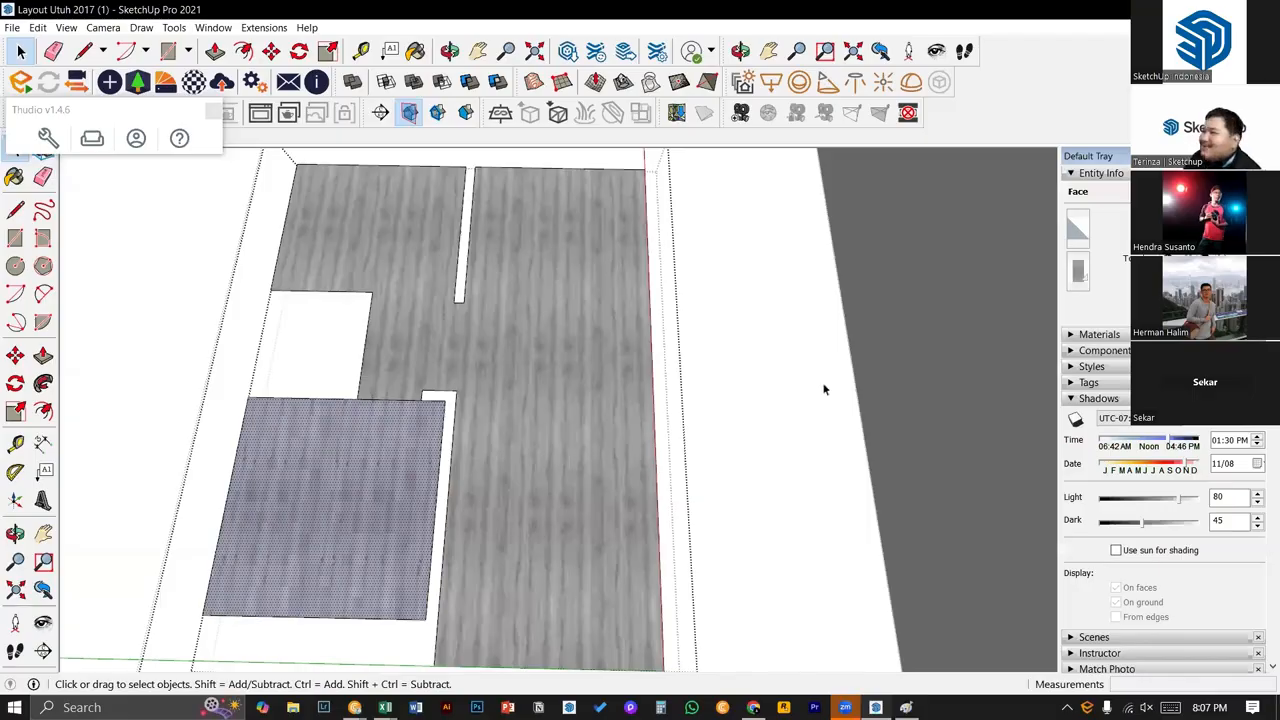
scroll(506, 449, "down", 1)
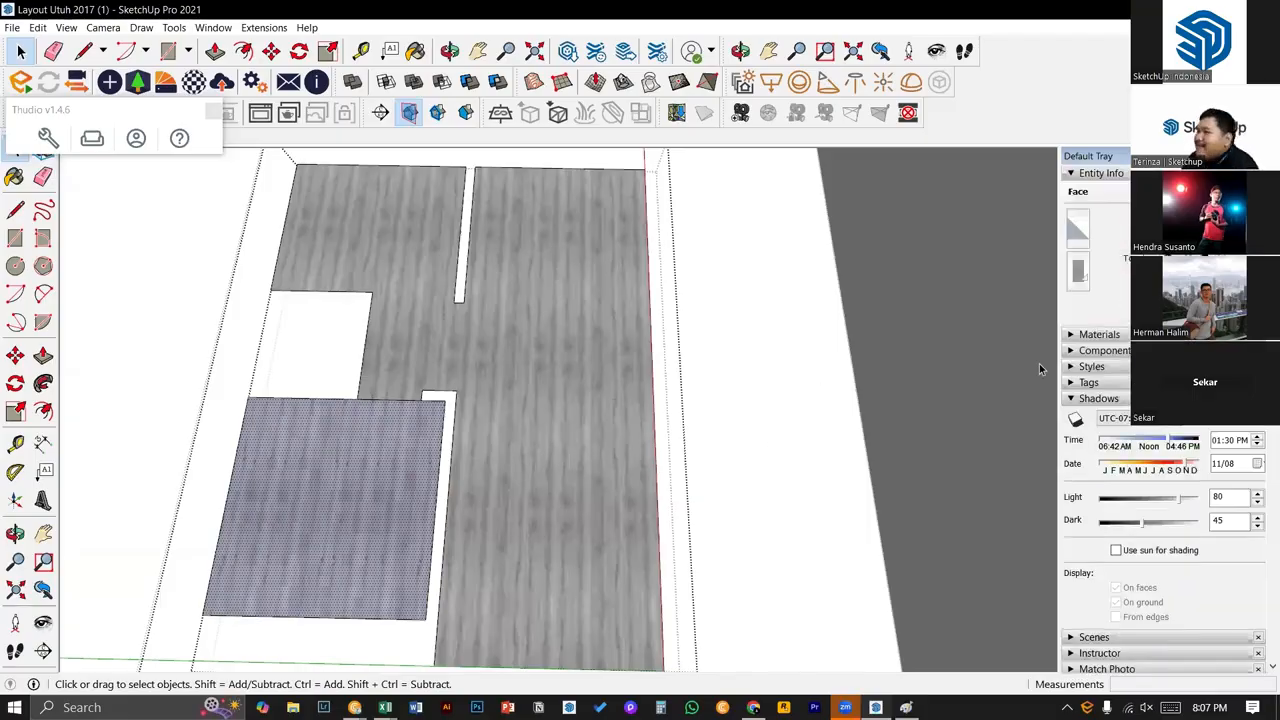
middle_click_drag(592, 425, 724, 376)
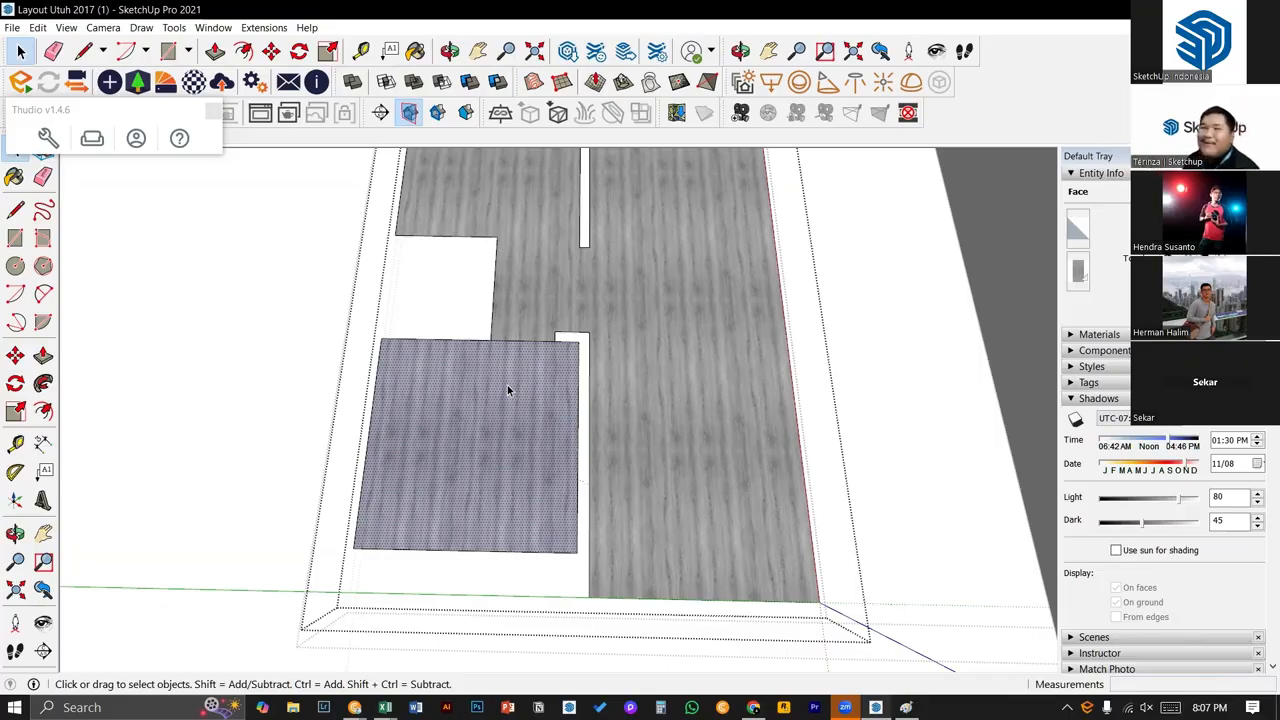
key("l")
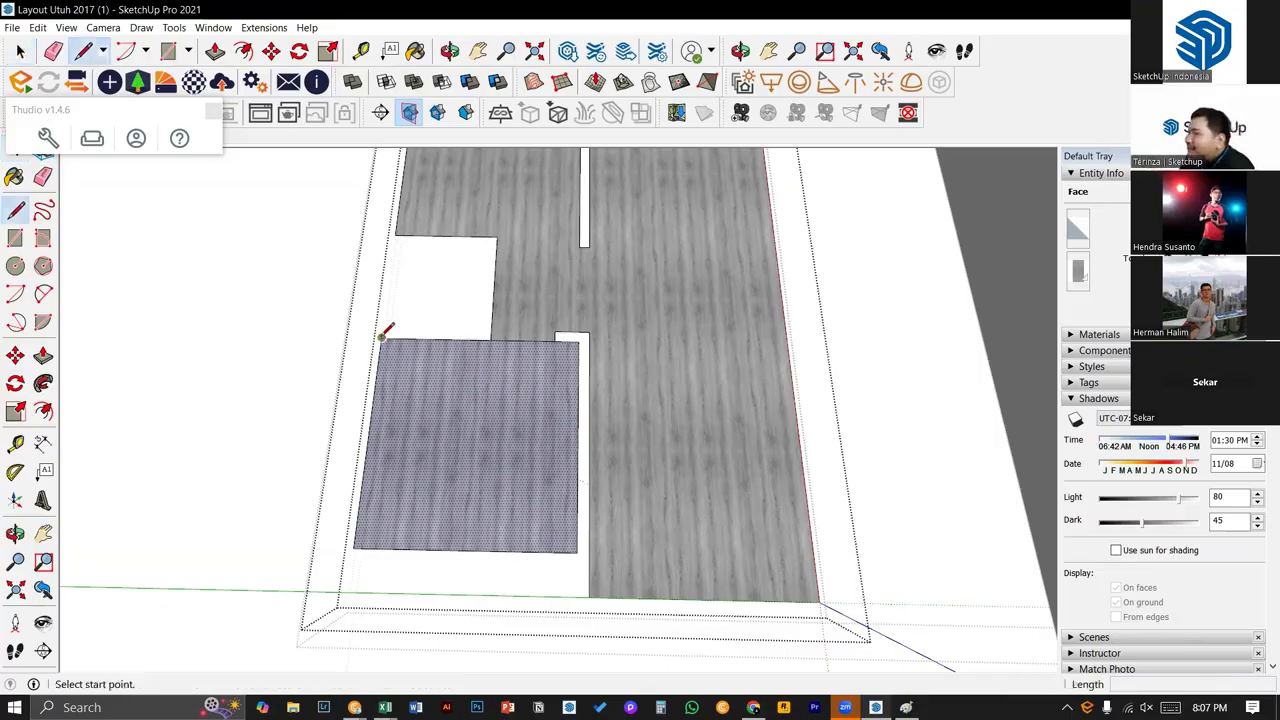
left_click(381, 338)
key("space")
- Dimension the outer side and the front edge of the split-off room, placing both dimensions outside the face
left_click(43, 443)
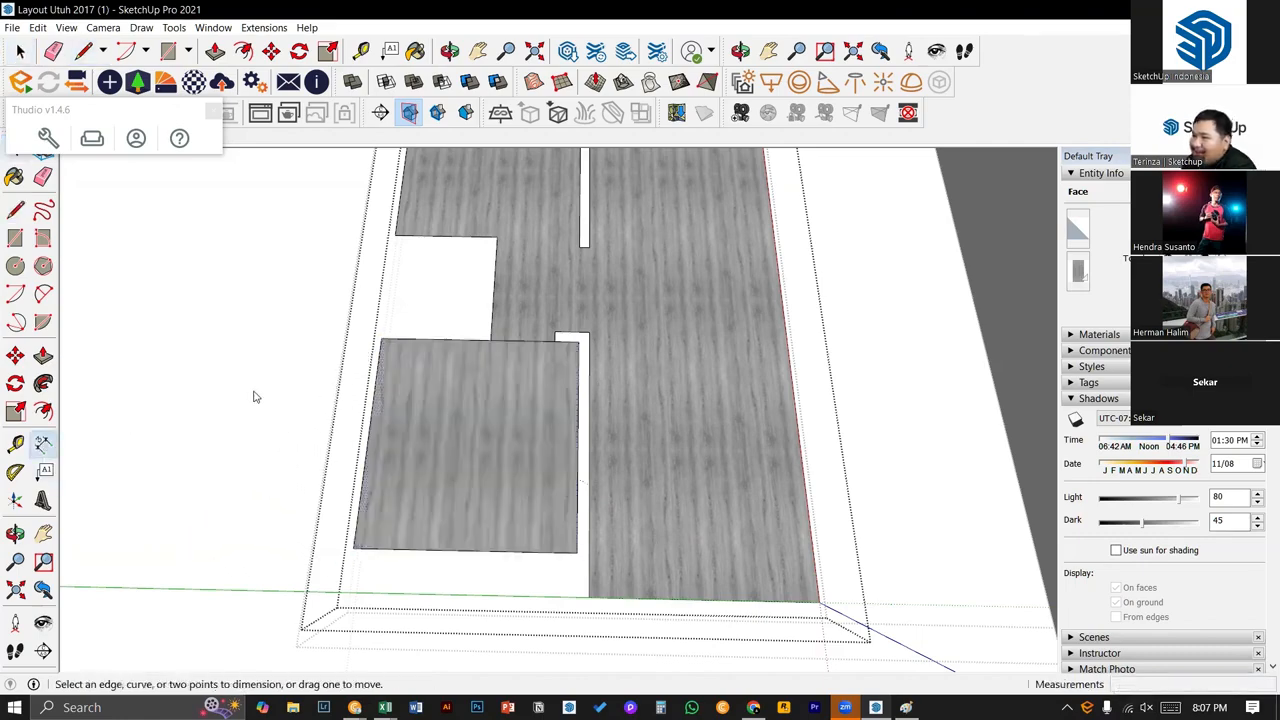
left_click(381, 338)
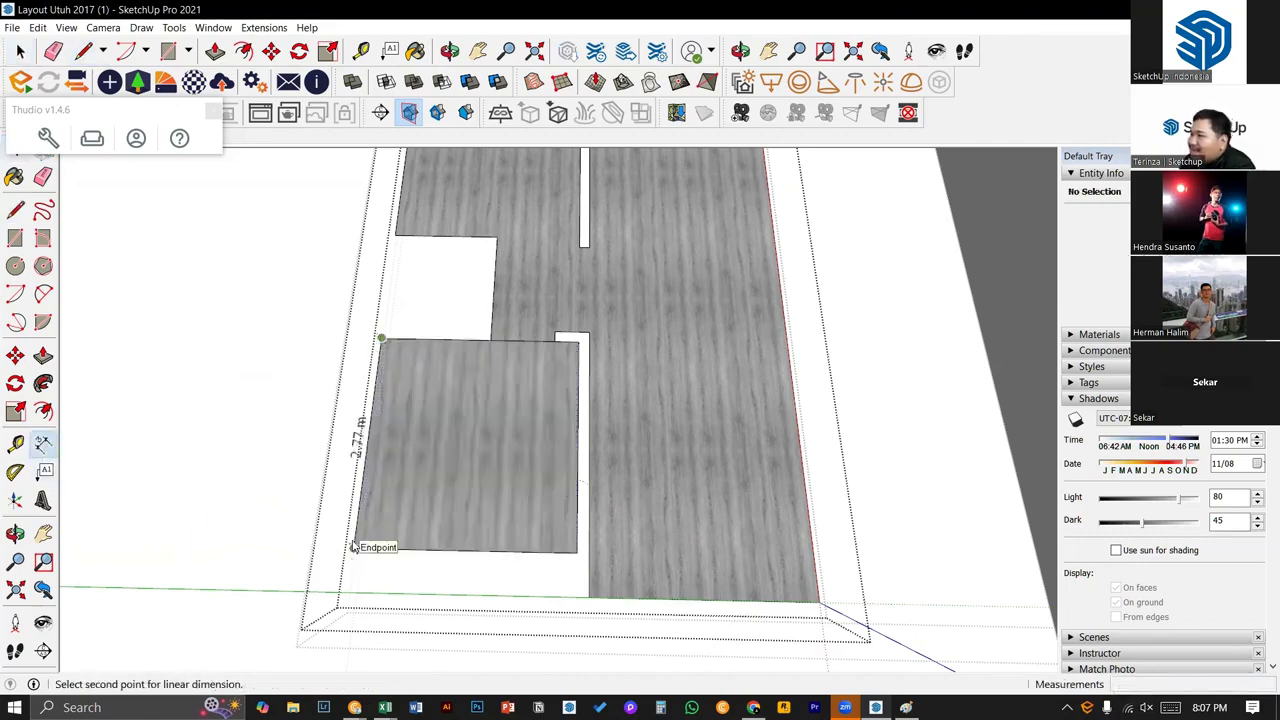
left_click(354, 549)
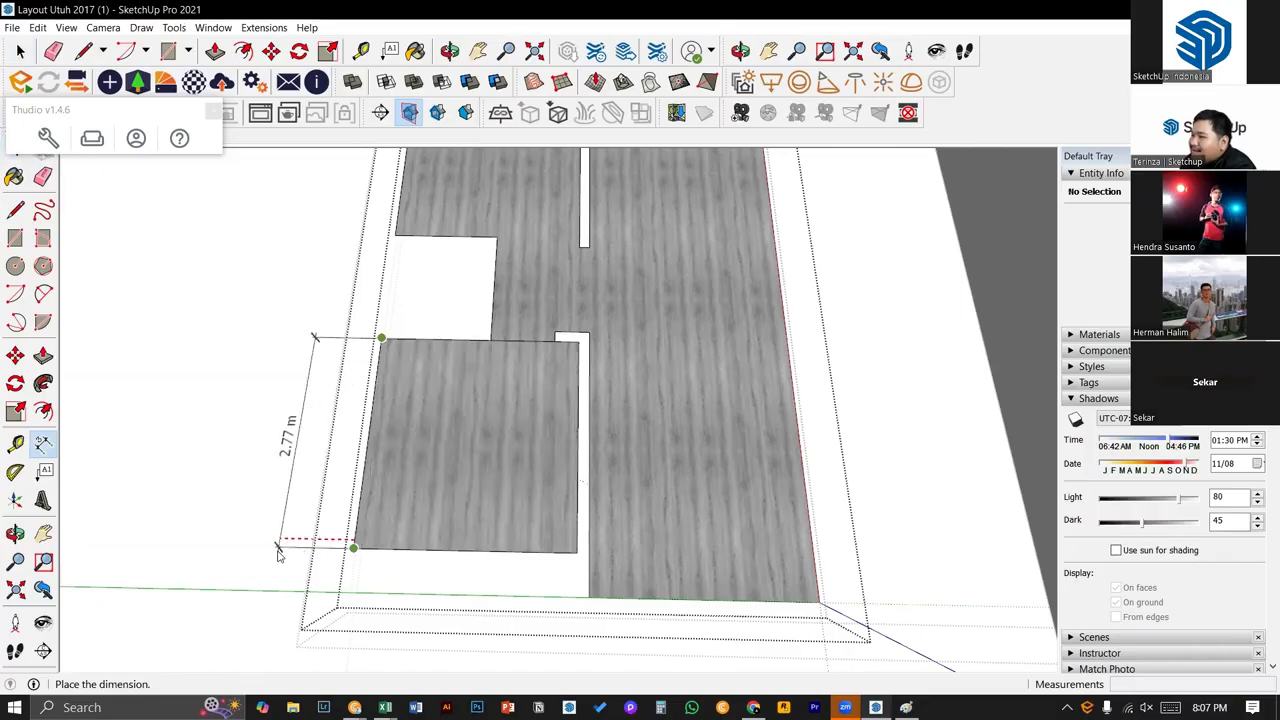
left_click(278, 545)
left_click(354, 549)
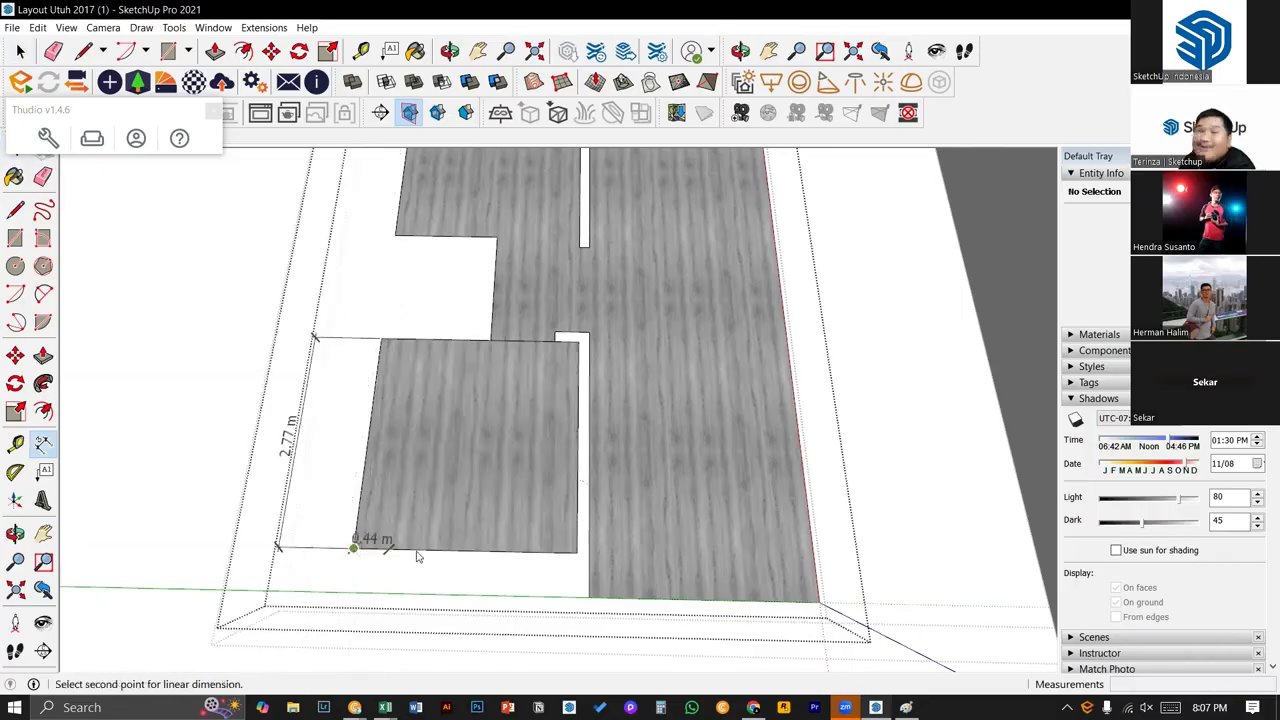
left_click(576, 551)
left_click(577, 607)
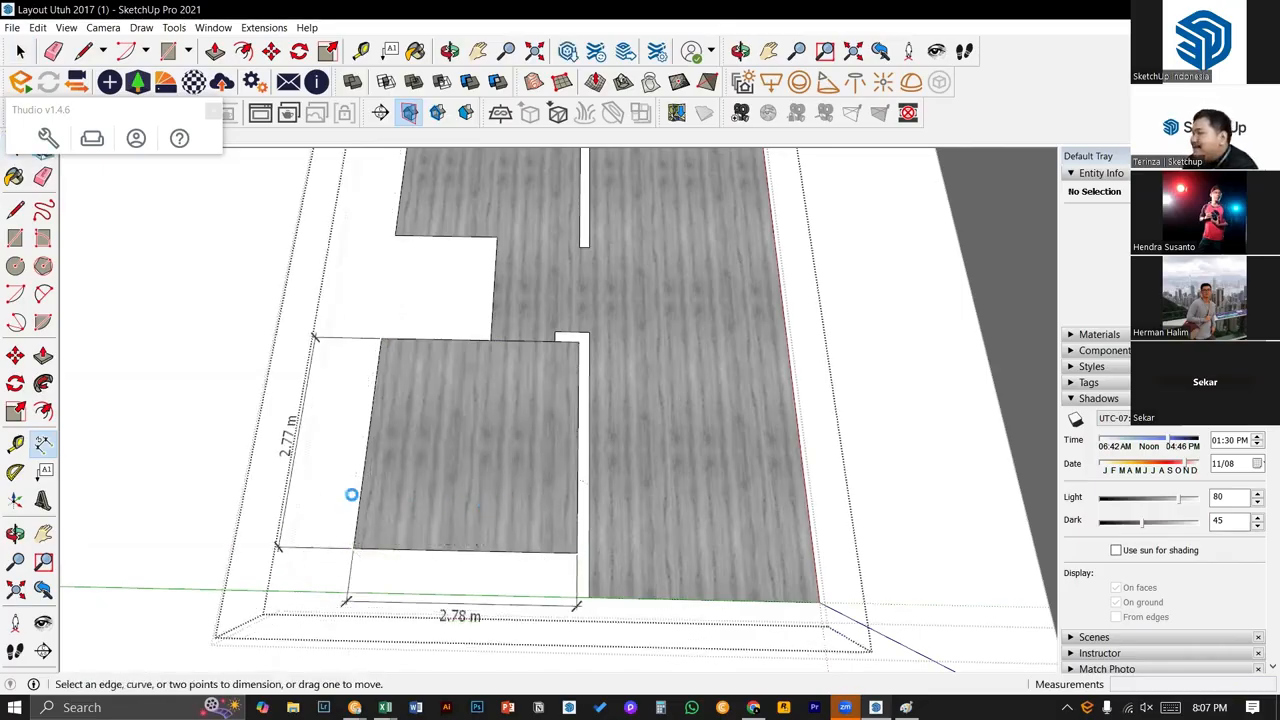
middle_click_drag(342, 496, 343, 503)
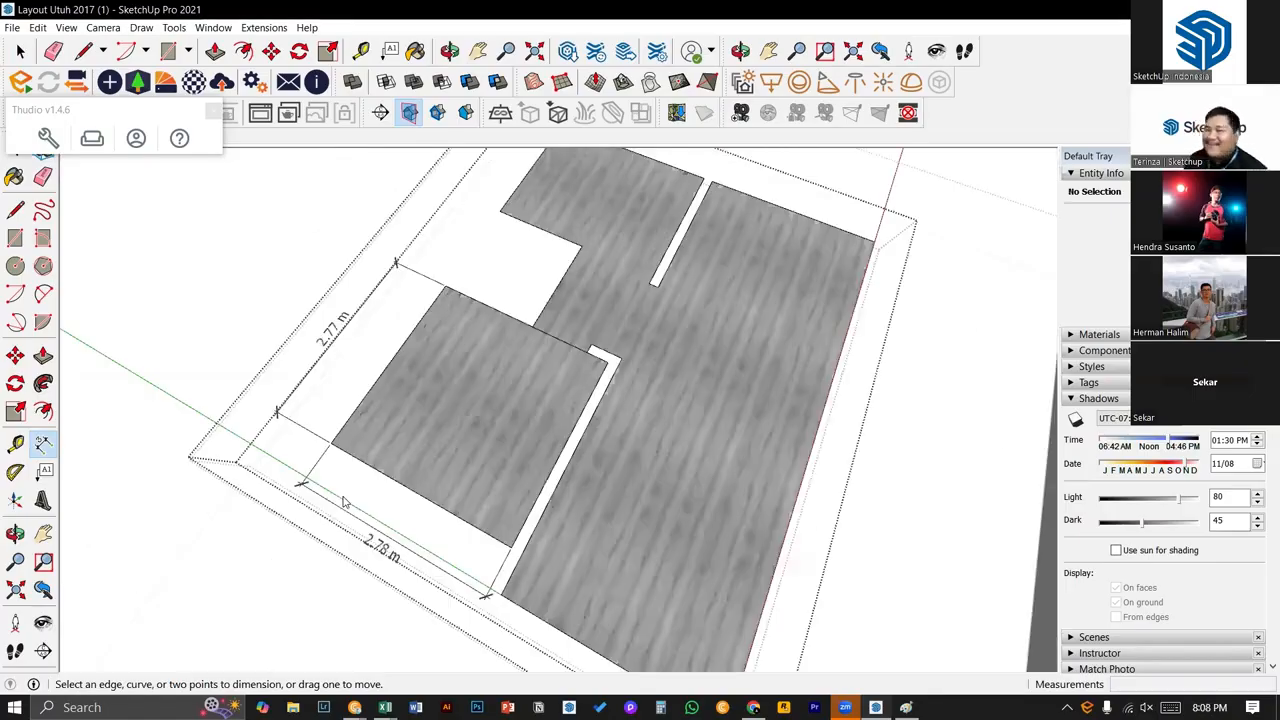
- Open Calculator, narrow its window and move it clear of the room's dimensions
left_click(590, 648)
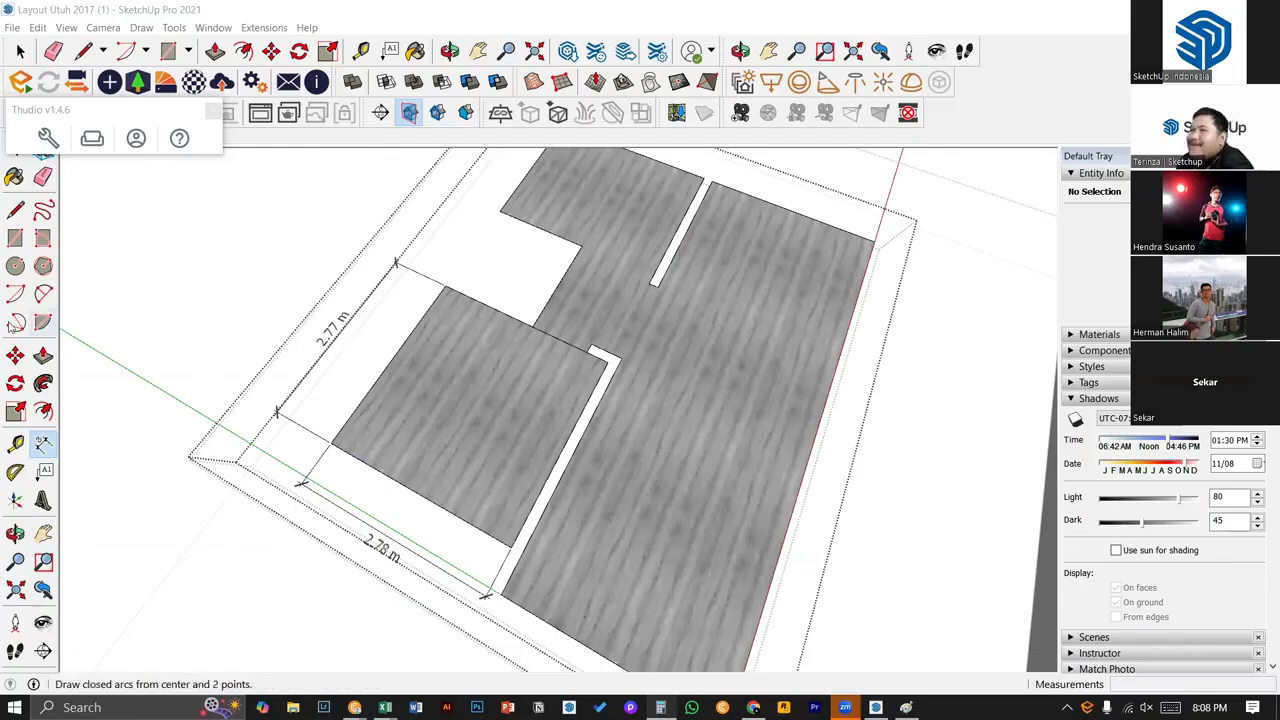
left_click(661, 707)
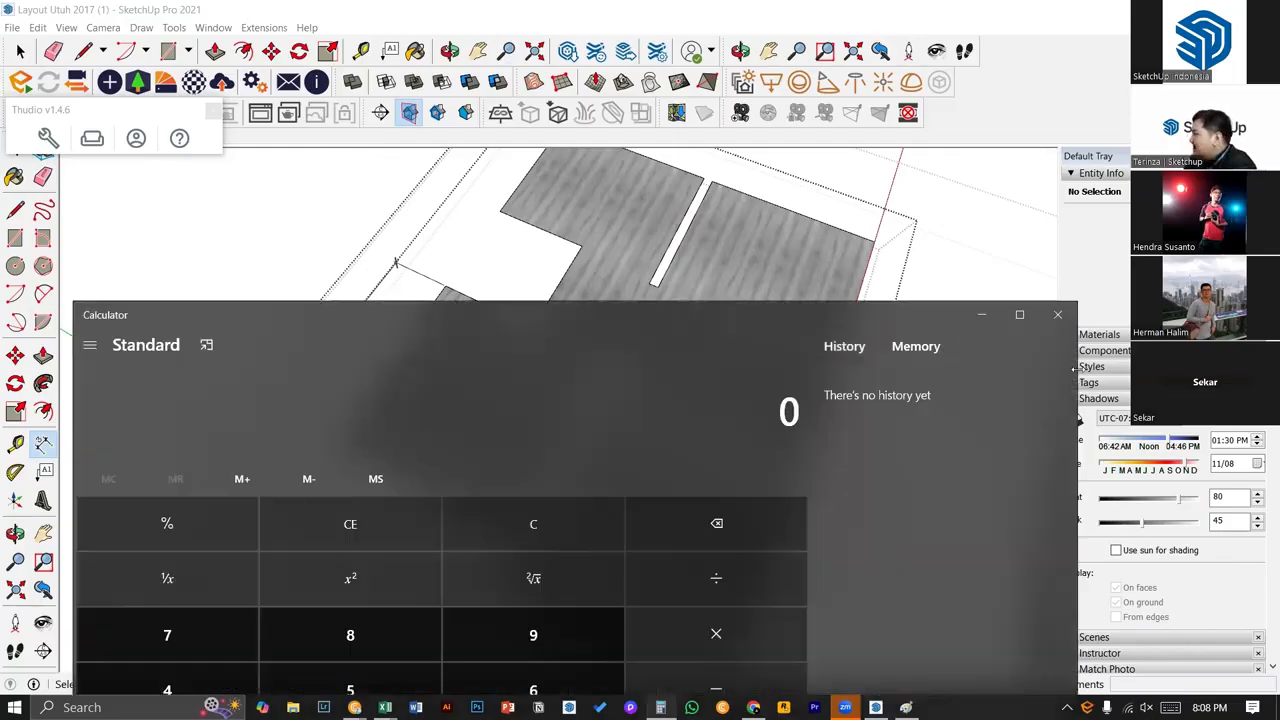
left_click_drag(1075, 370, 602, 365)
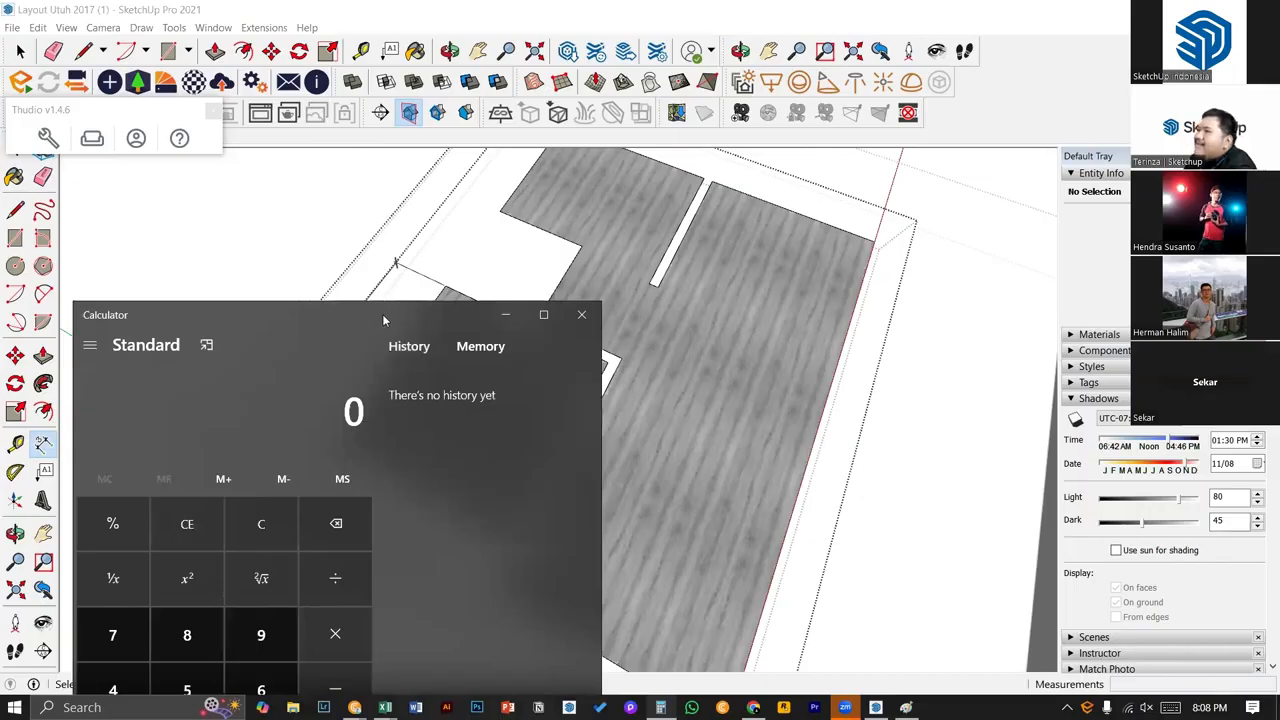
left_click_drag(382, 314, 931, 182)
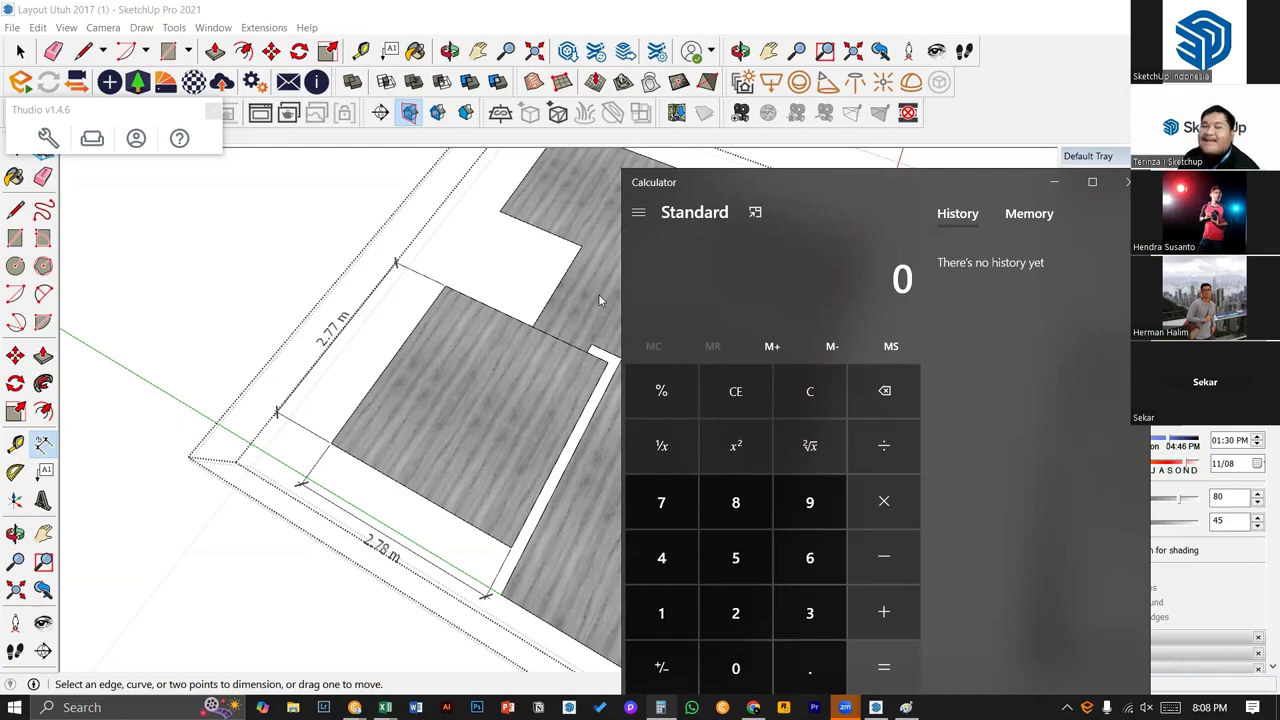
- Switch back to SketchUp and select the floor face of the split-off room between the two dimensions
key("alt+Tab")
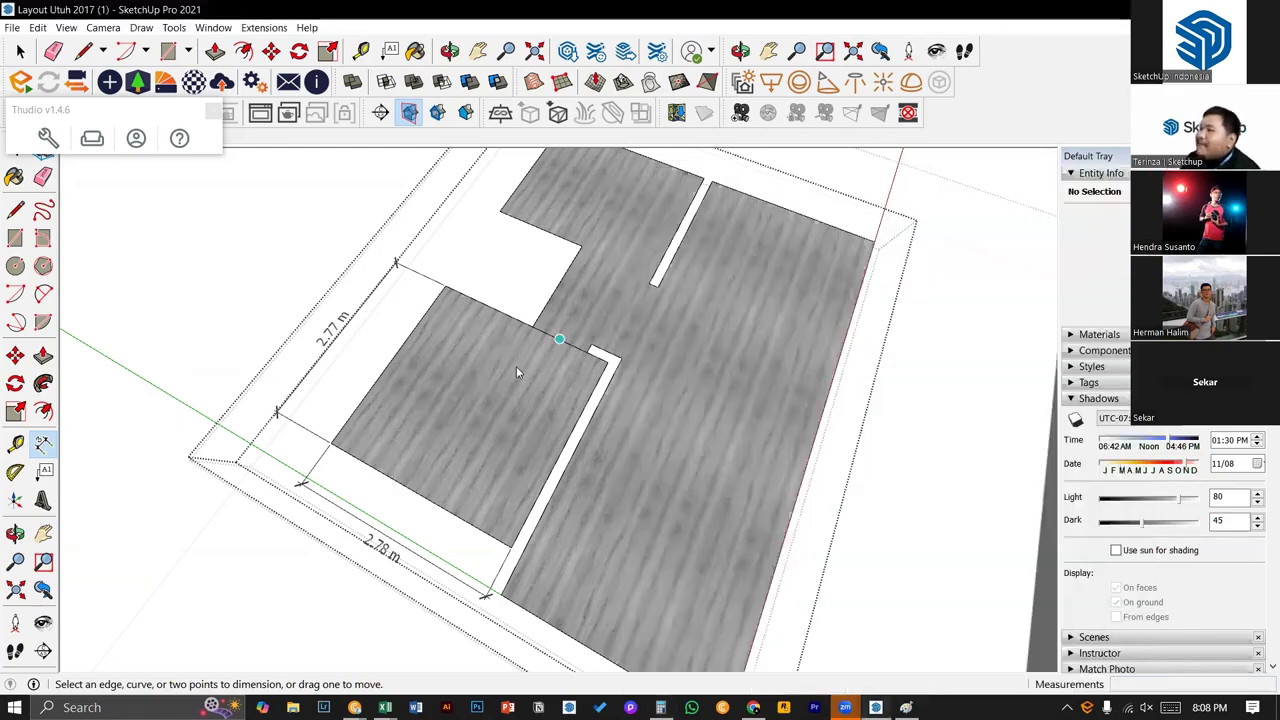
key("space")
left_click(512, 398)
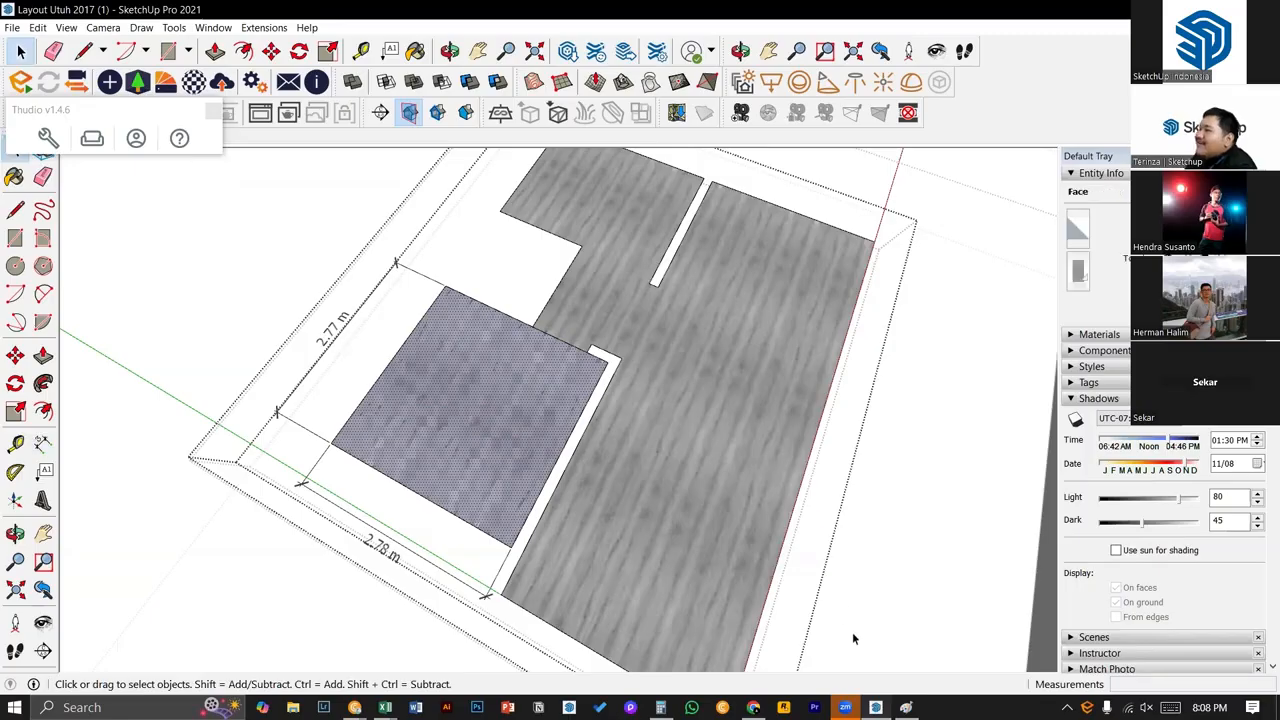
- Multiply 2.77 by 2.78 in Calculator and move its window clear of SketchUp's entity information
left_click(660, 707)
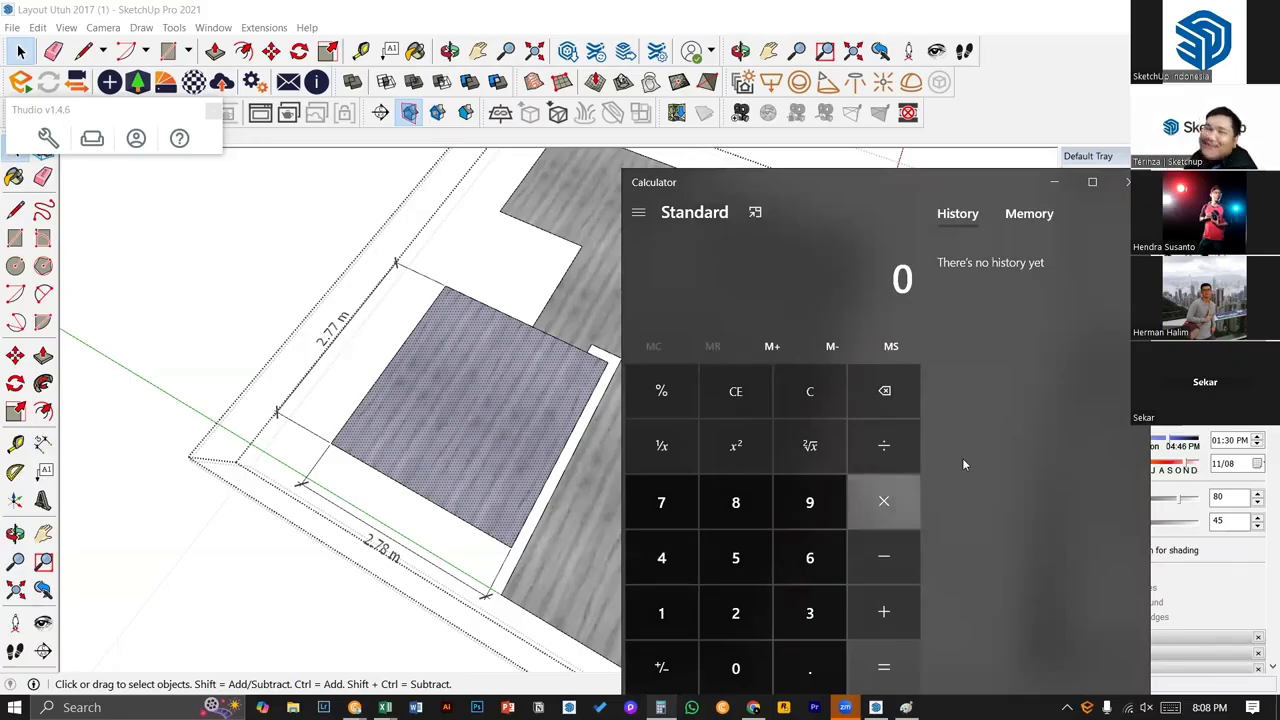
left_click(757, 624)
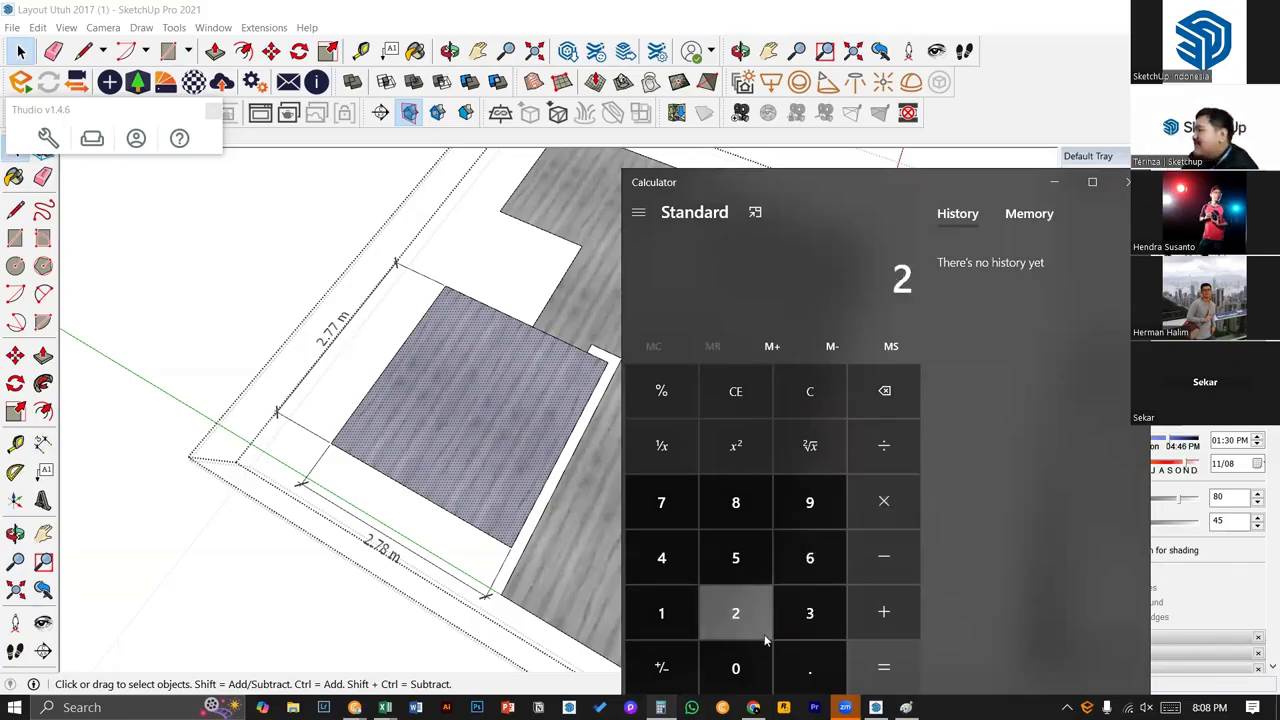
left_click(812, 670)
left_click(665, 507)
left_click(665, 507)
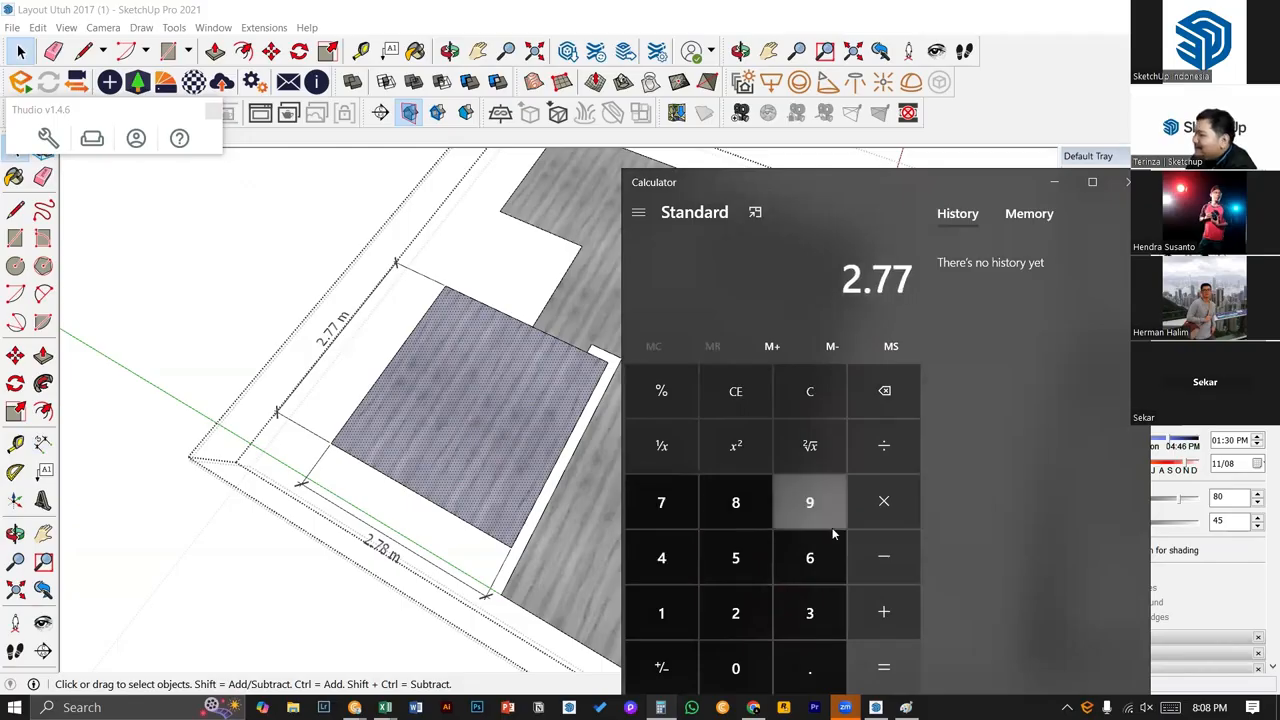
left_click(884, 502)
left_click(757, 620)
left_click(806, 662)
left_click(690, 515)
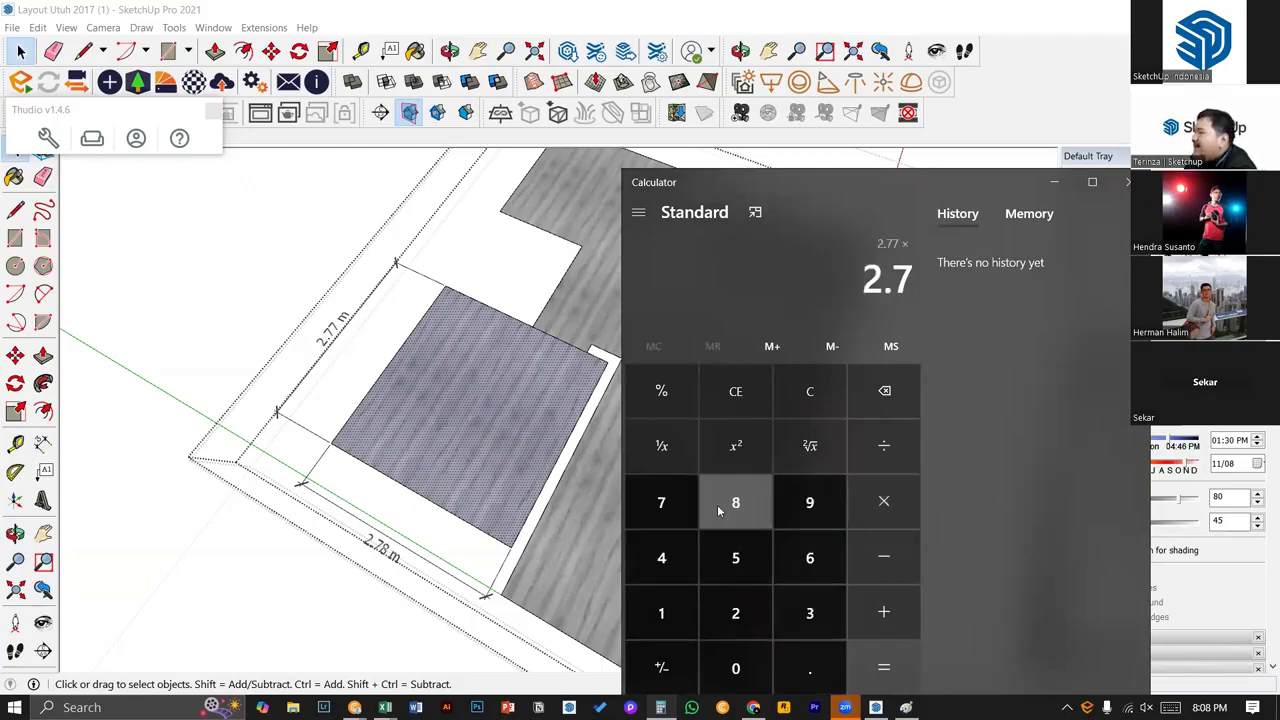
left_click(728, 505)
left_click(884, 670)
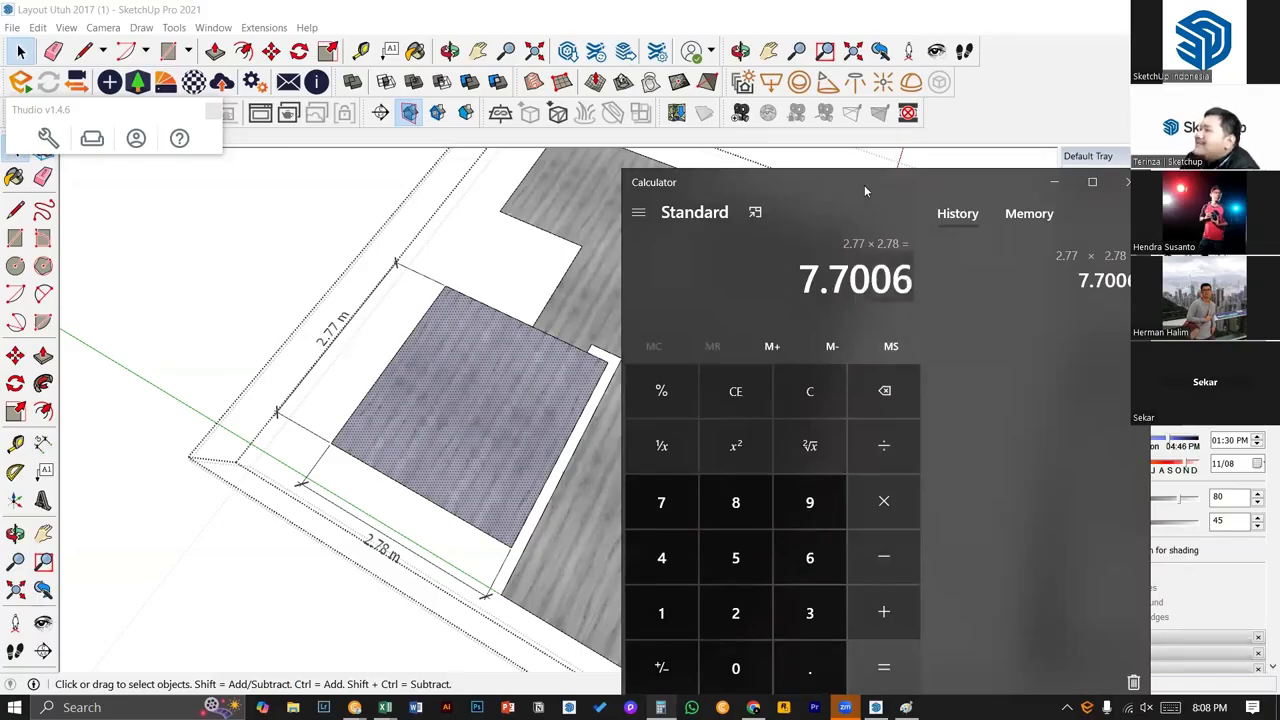
left_click_drag(856, 176, 716, 183)
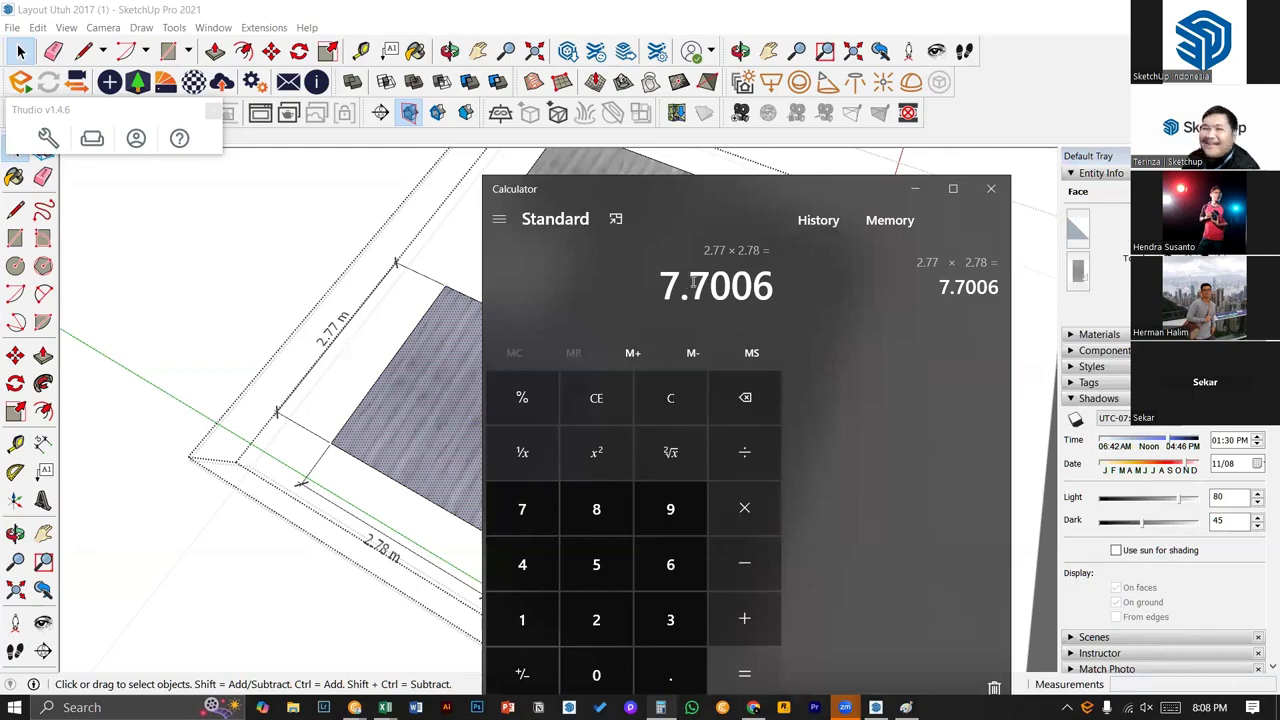
- Erase both dimensions of the split-off room in SketchUp and select its floor face again
key("alt+Tab")
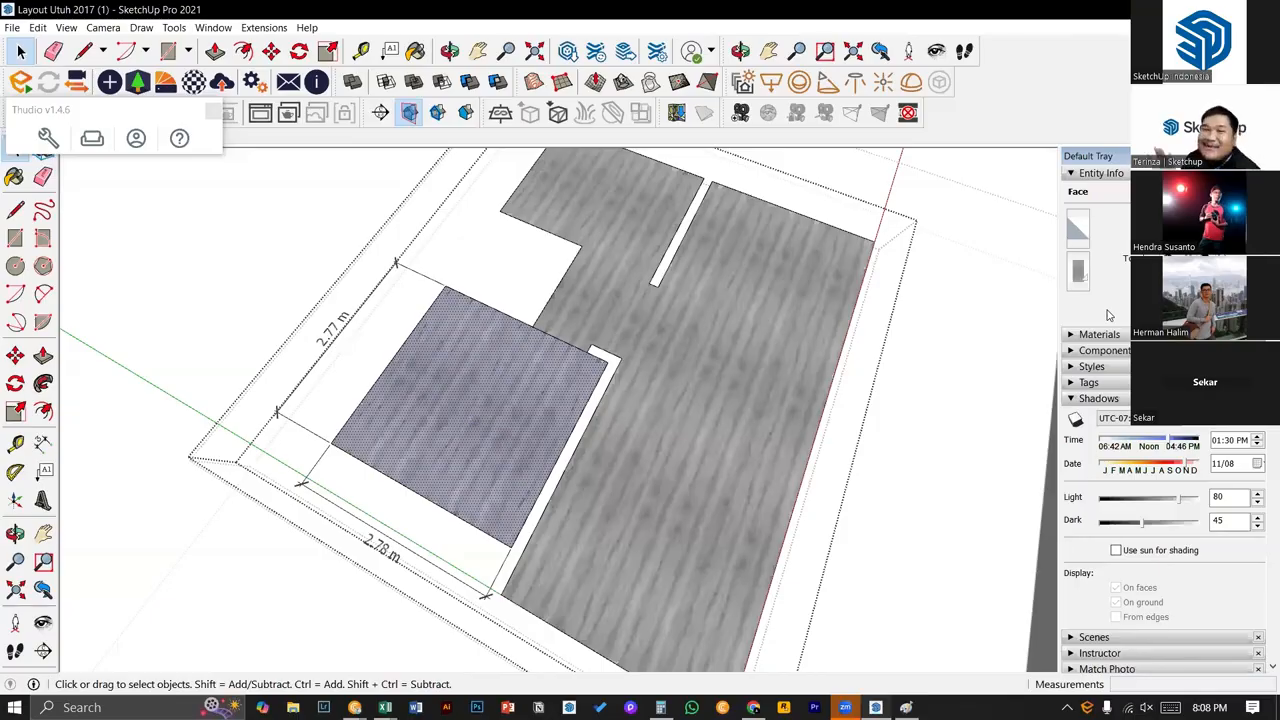
middle_click_drag(719, 344, 766, 256)
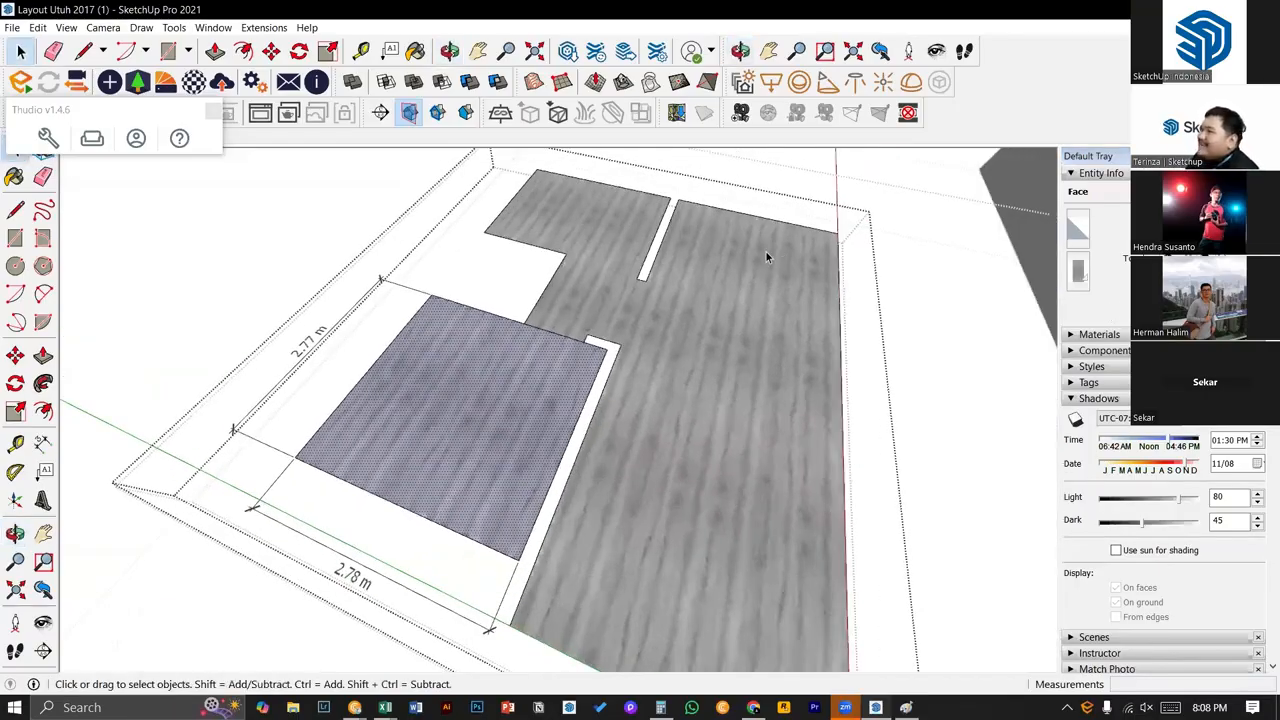
scroll(600, 368, "down", 3)
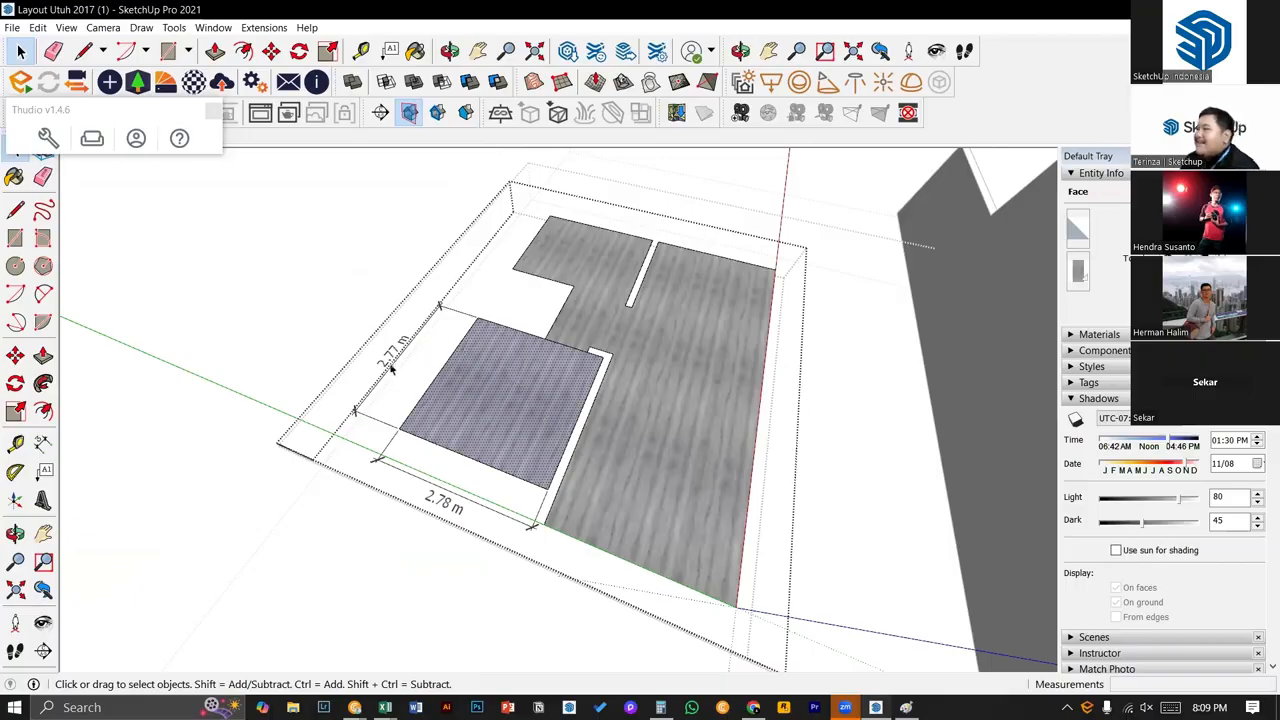
key("e")
left_click(378, 398)
left_click(402, 472)
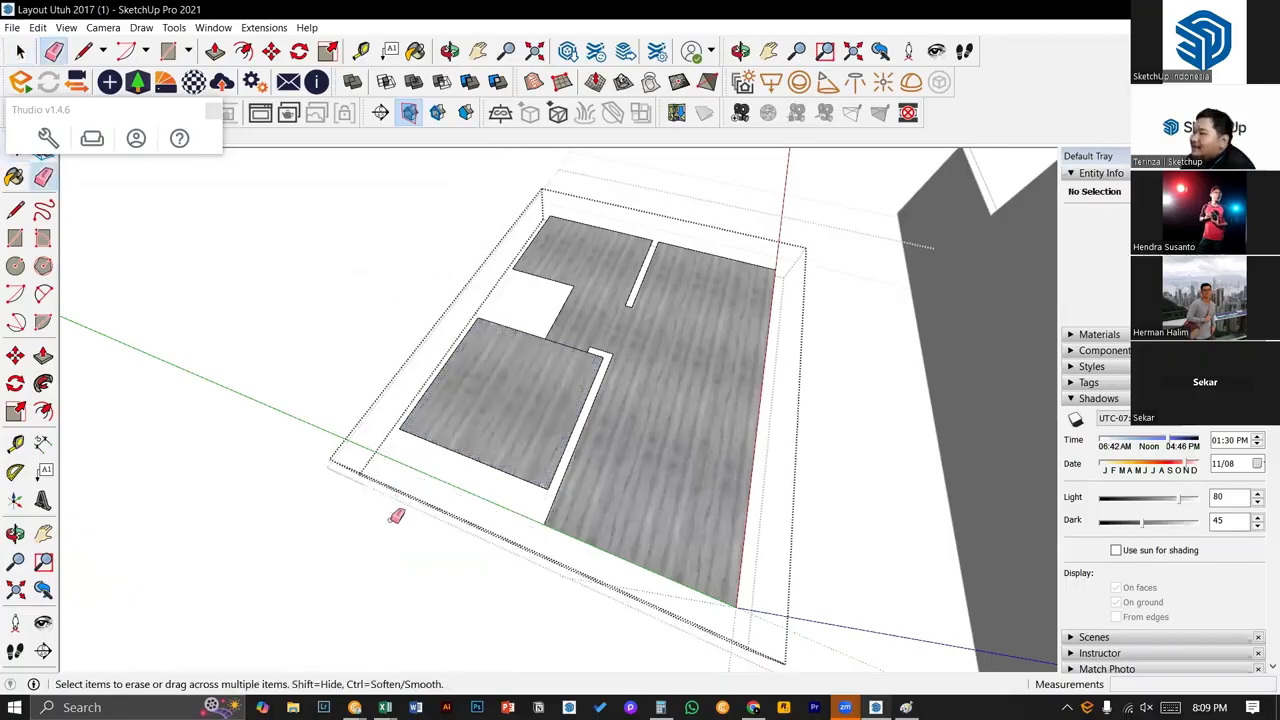
key("space")
left_click(457, 421)
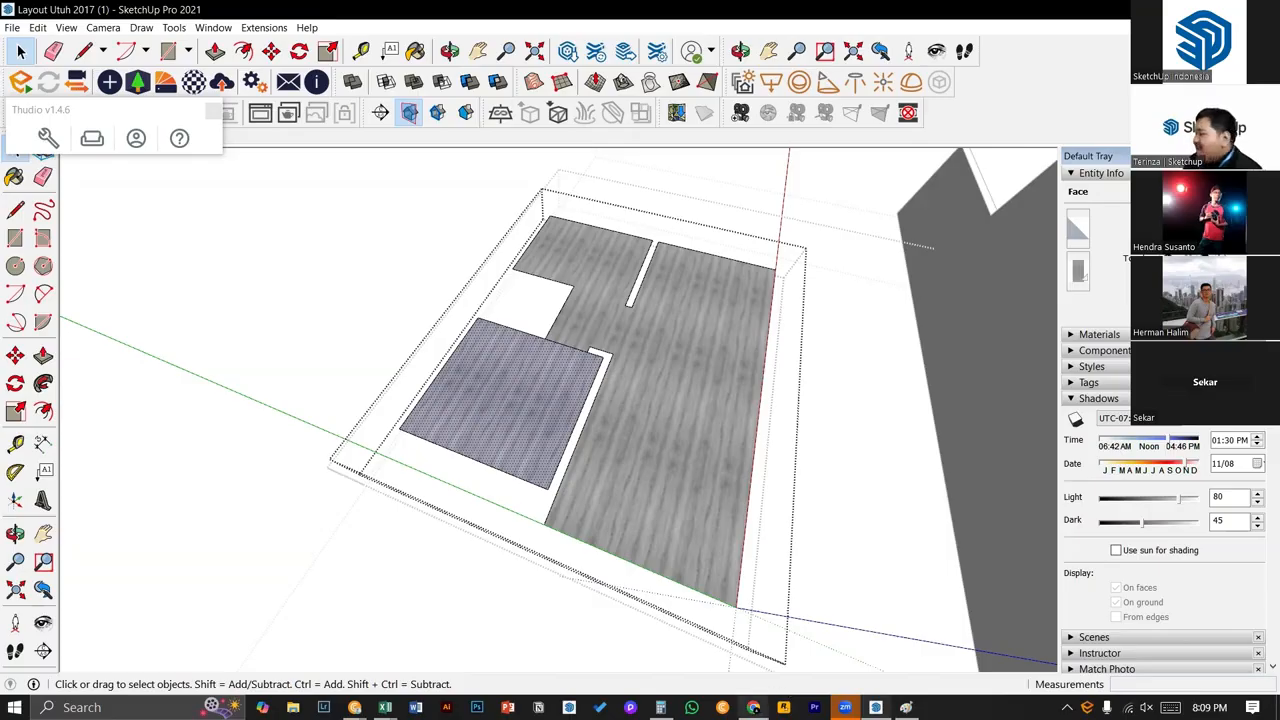
- Switch to Chrome and open the Rocca bathtub package listing on Tokopedia in a new tab
left_click(753, 707)
left_click(241, 22)
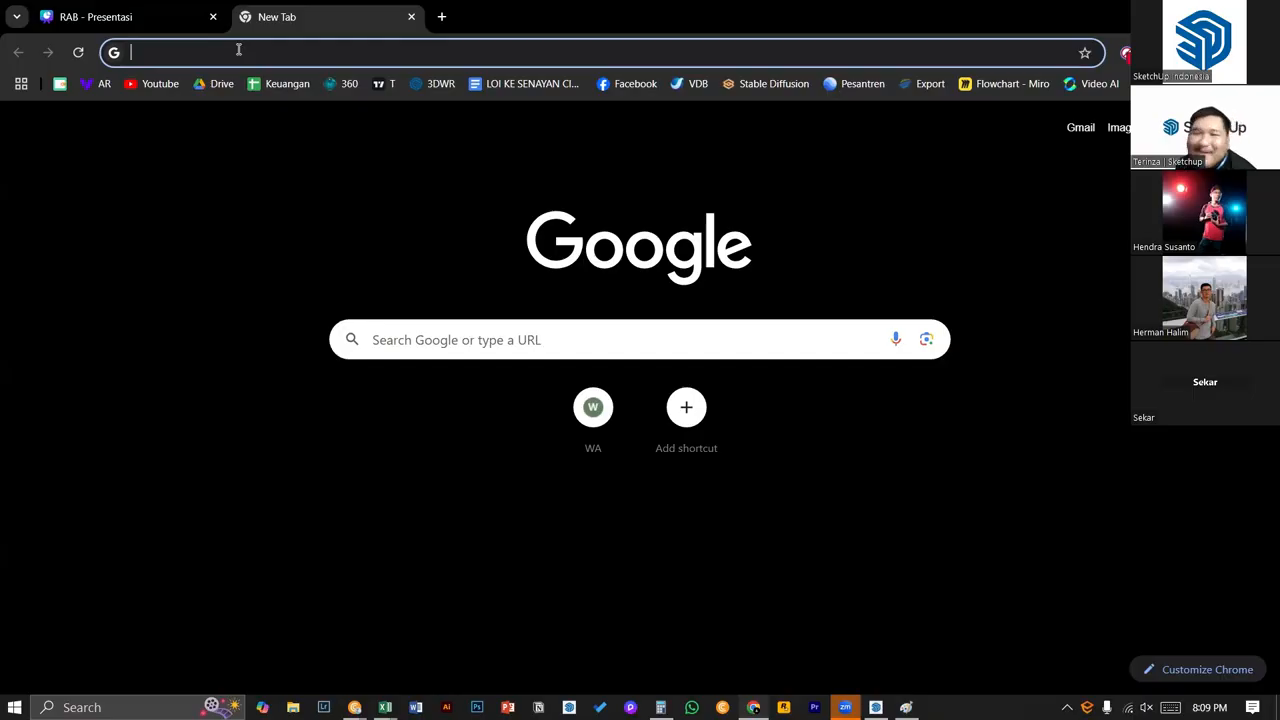
type("tokopedia.com/binsel347bdg/promo-rocca-paket-bathtub-seri-easy-kamar-mandi-rocca-type1-0123b")
key("Return")
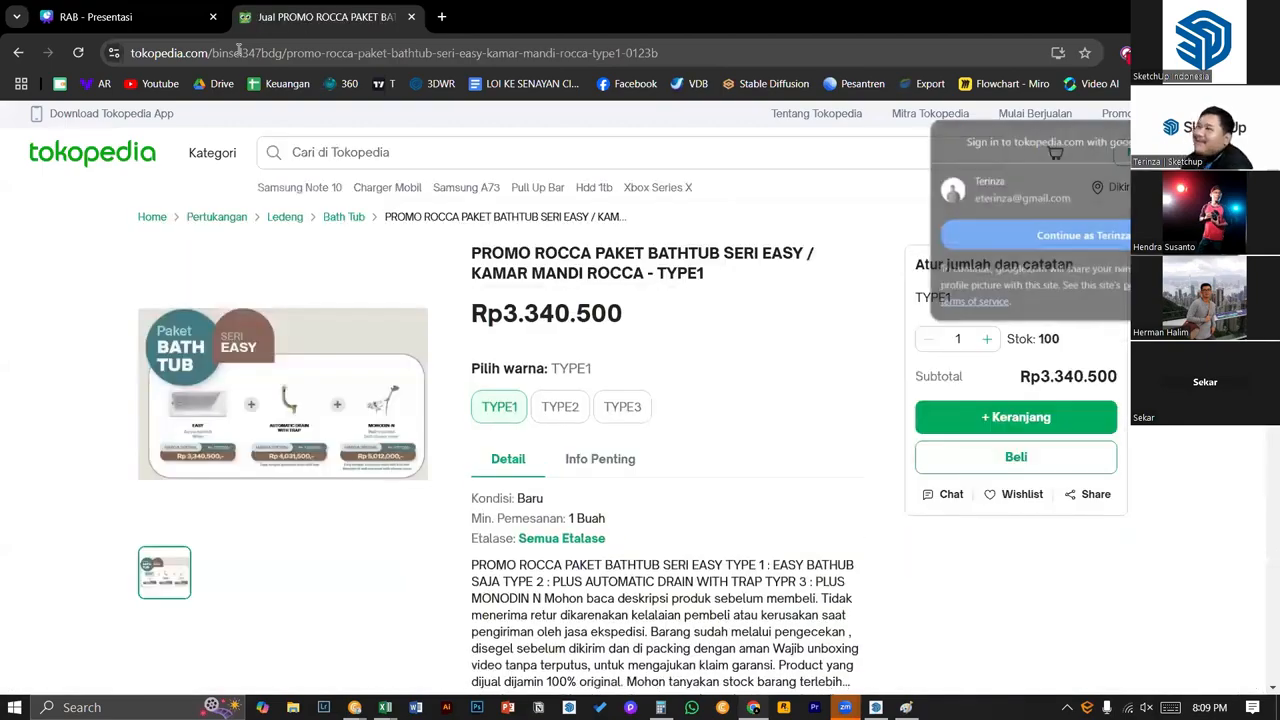
- Search Tokopedia for "vinyl" and refine the search to "vinyl taco"
left_click(350, 145)
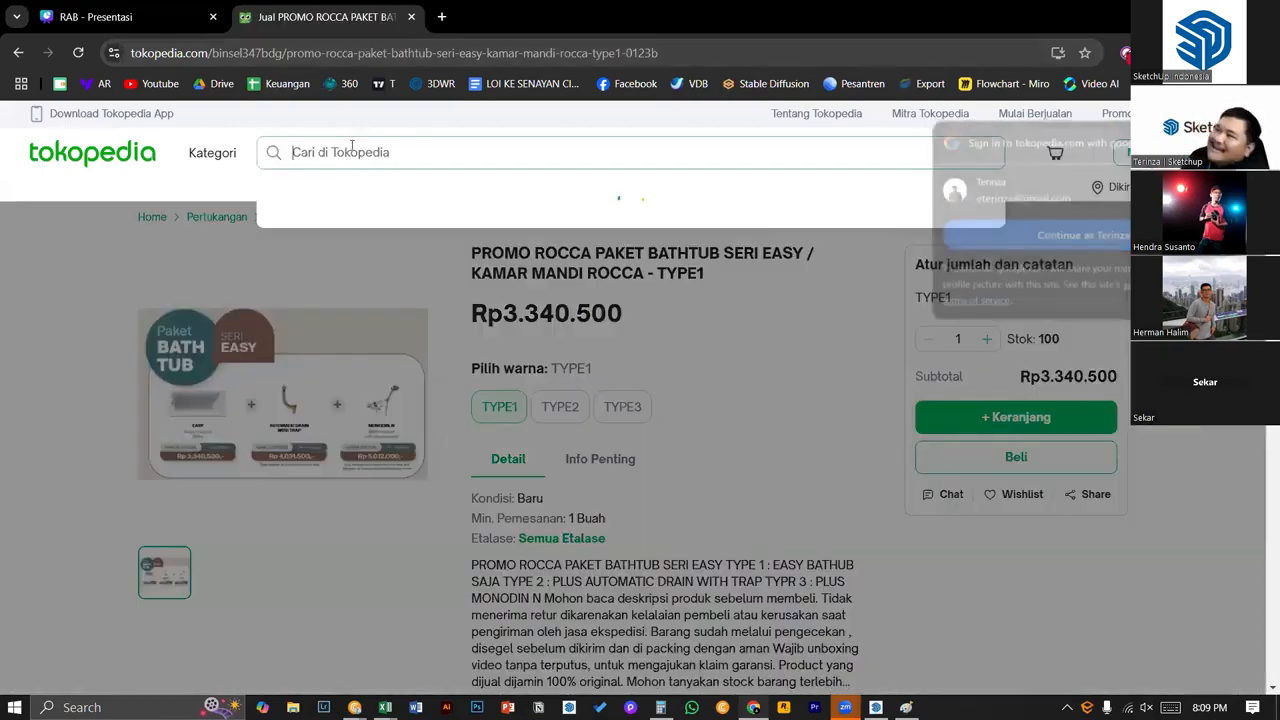
type("vinyl")
key("Return")
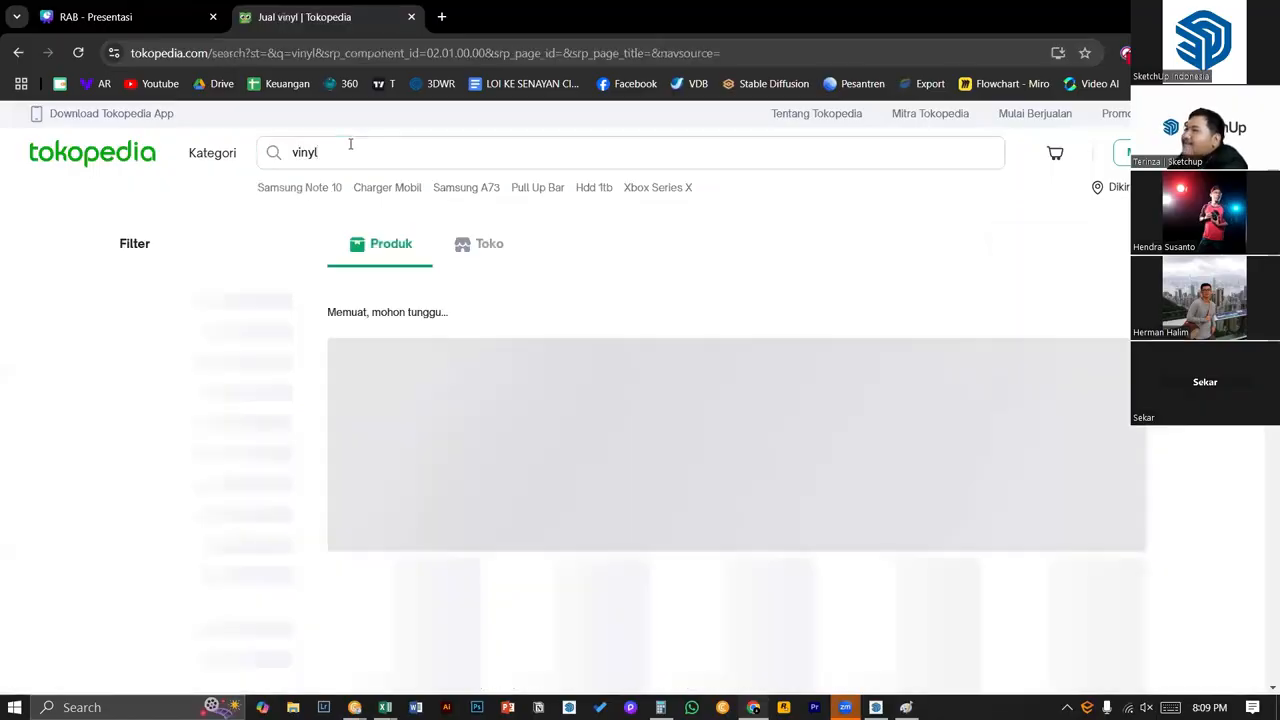
type("taco")
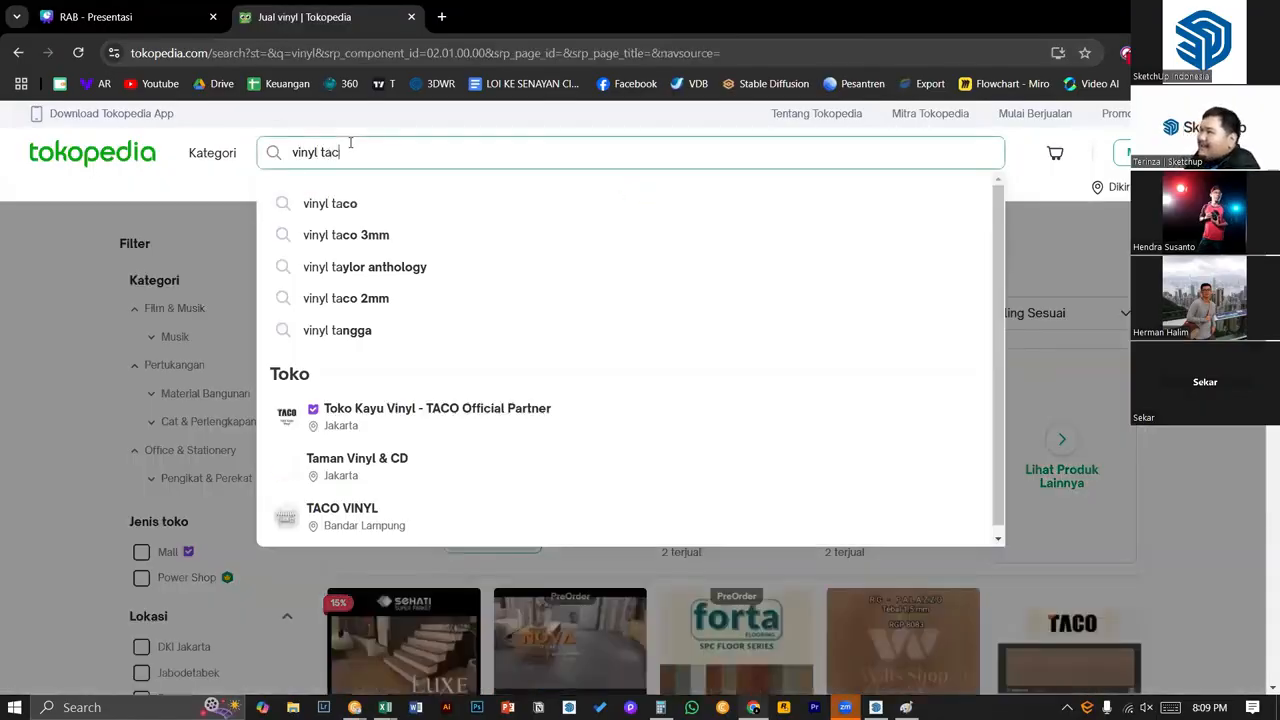
key("Return")
- Look through the vinyl products and open the first promoted Taco flooring listing
scroll(586, 257, "down", 3)
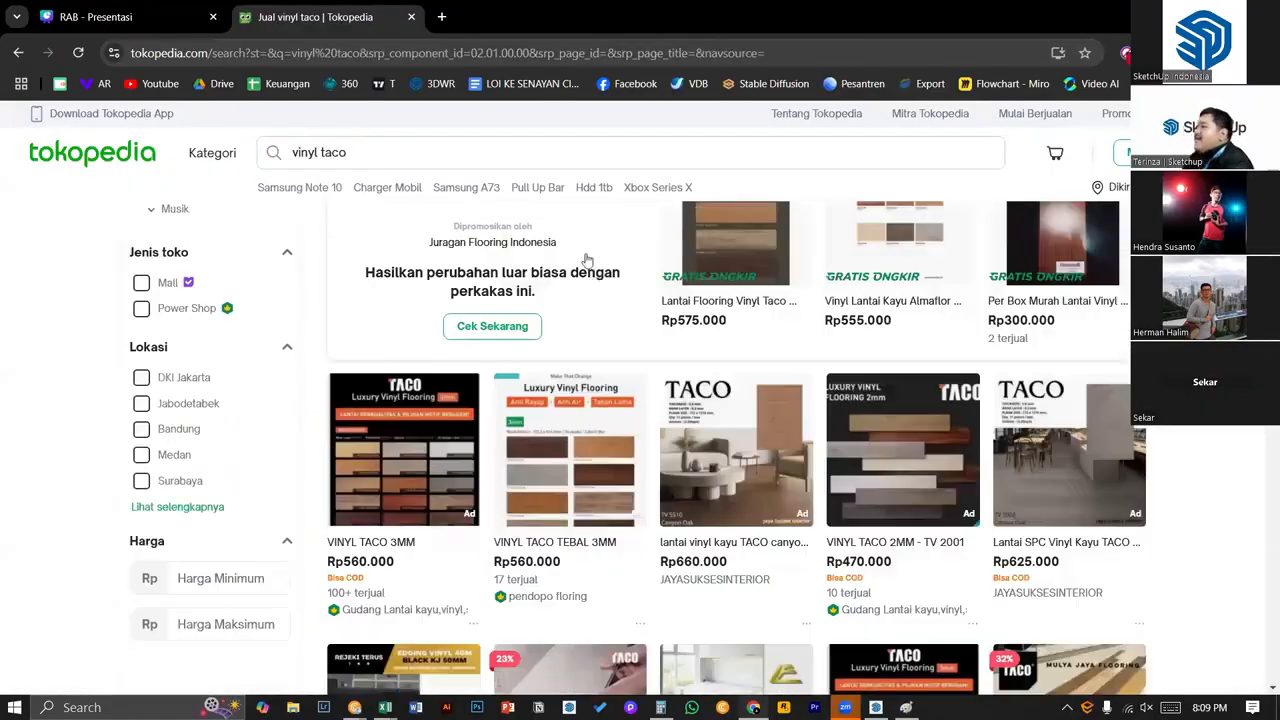
scroll(626, 340, "up", 3)
scroll(713, 354, "down", 3)
scroll(760, 400, "up", 3)
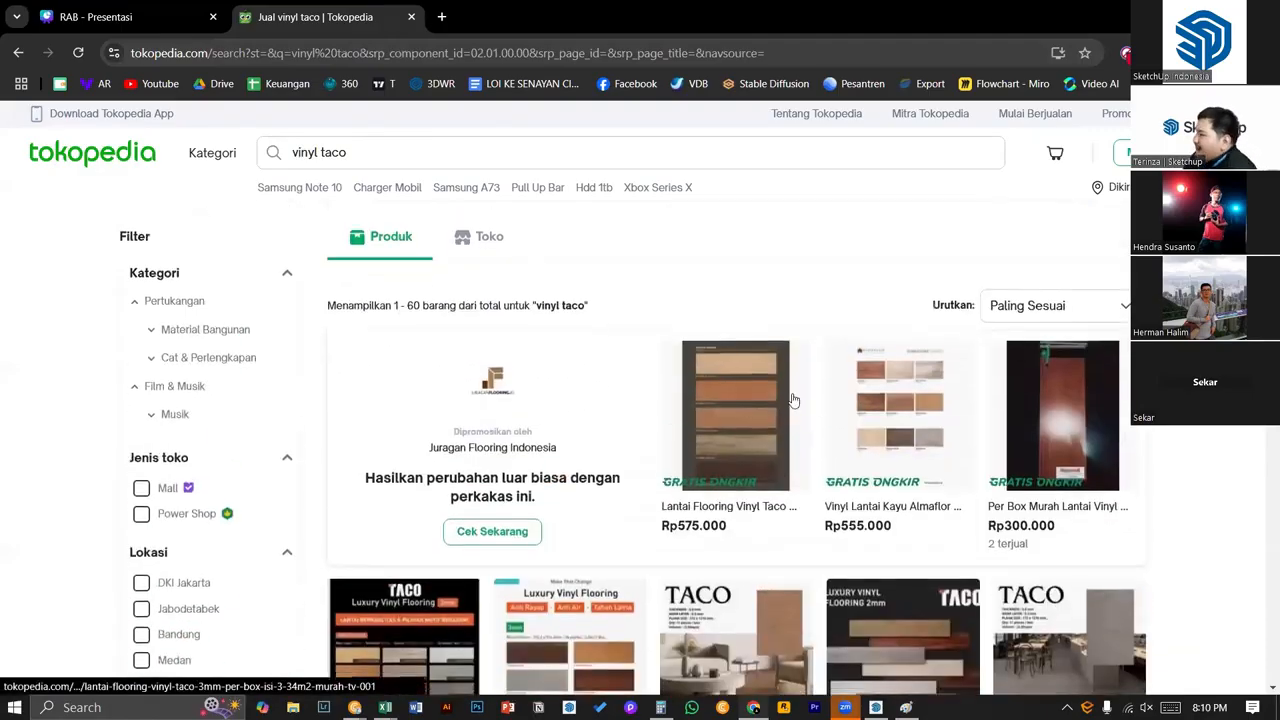
left_click(774, 427)
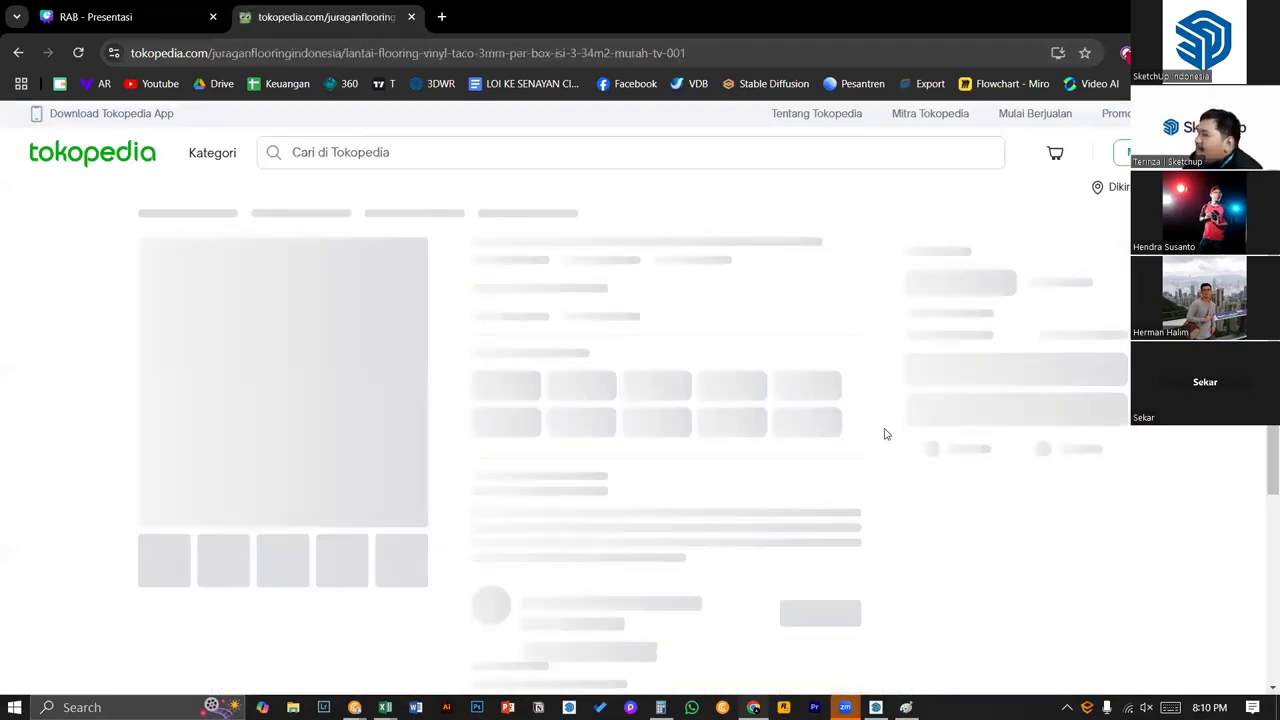
- Examine the vinyl listing's title and specifications, highlighting the floor area covered per box
left_click_drag(471, 250, 624, 286)
left_click(657, 277)
left_click(474, 256)
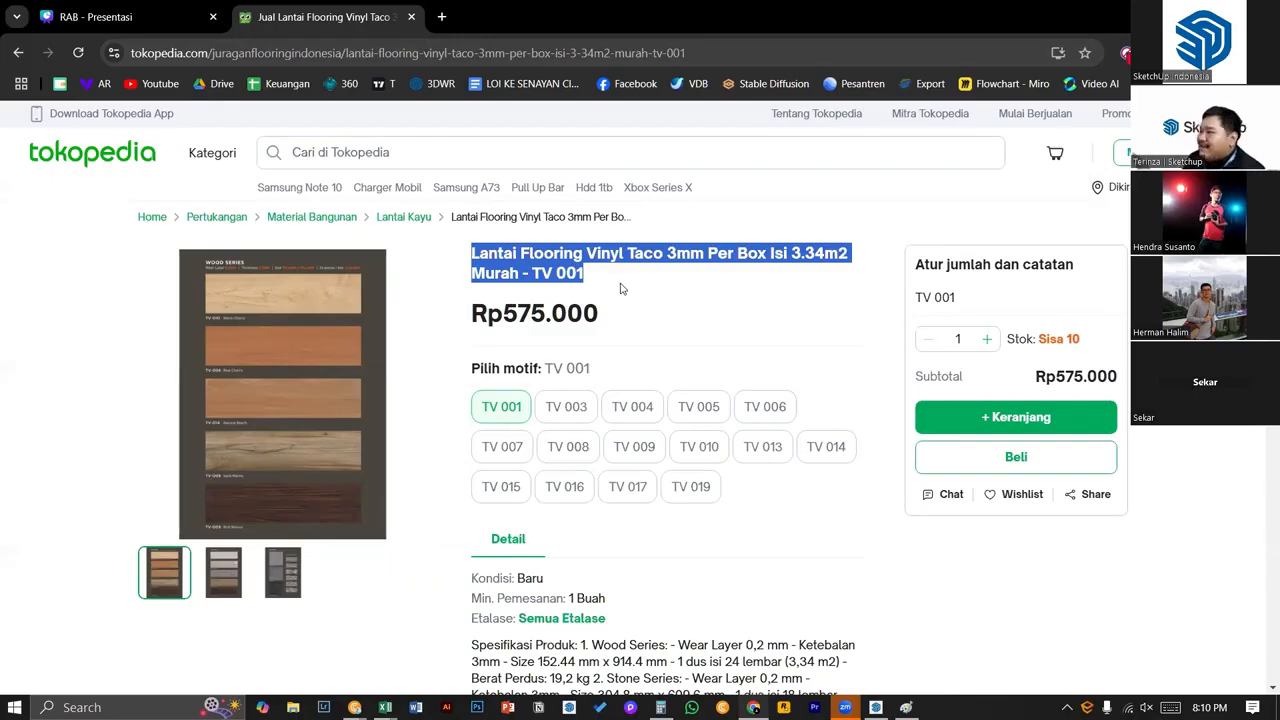
scroll(620, 370, "down", 2)
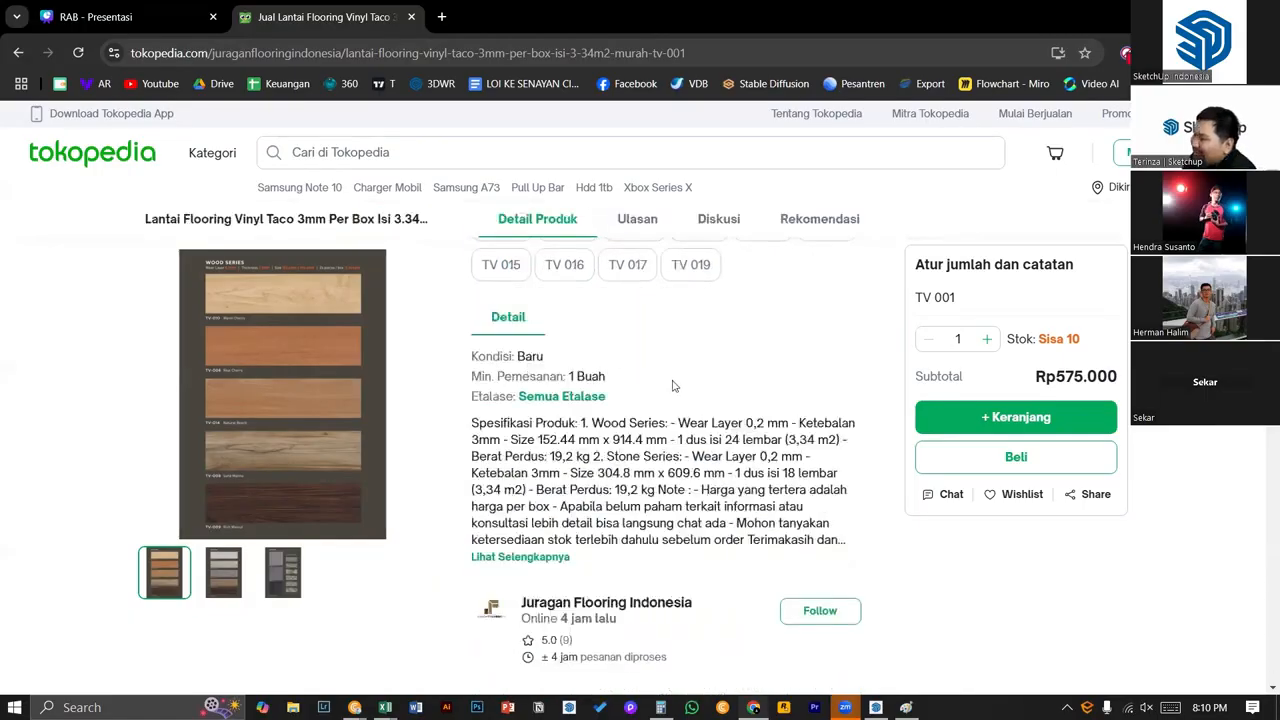
scroll(670, 393, "up", 2)
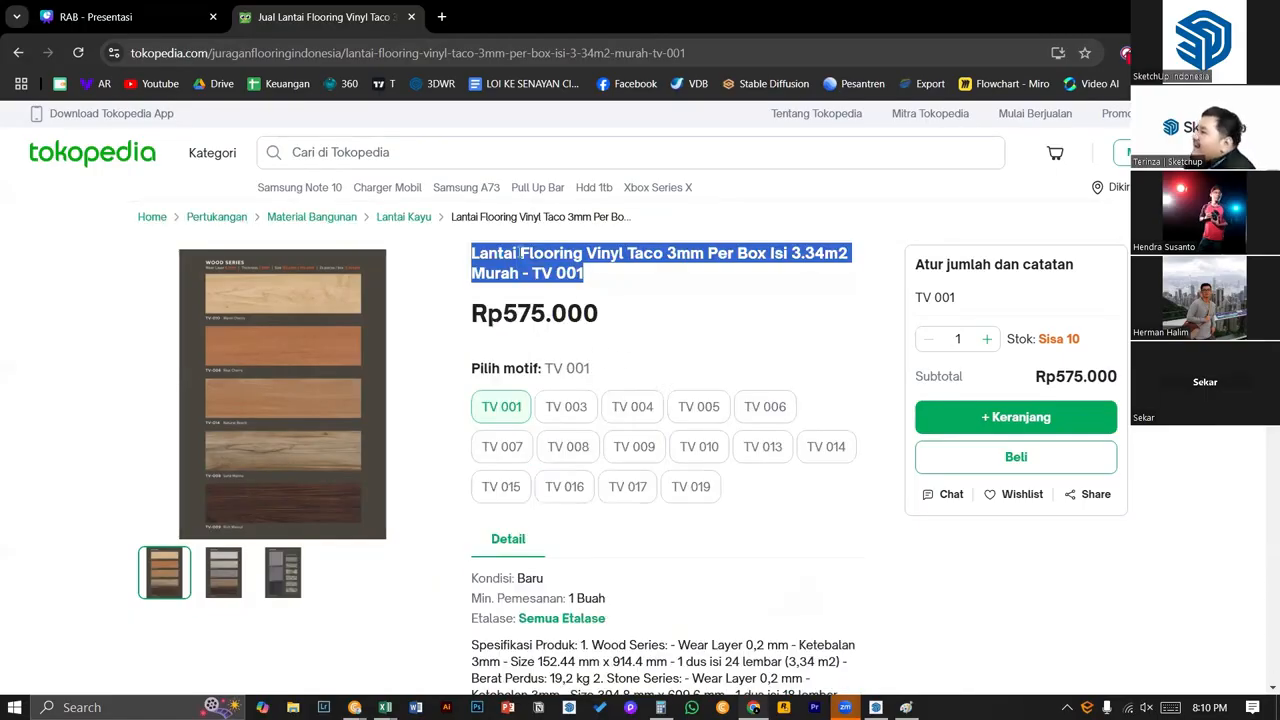
left_click(520, 252)
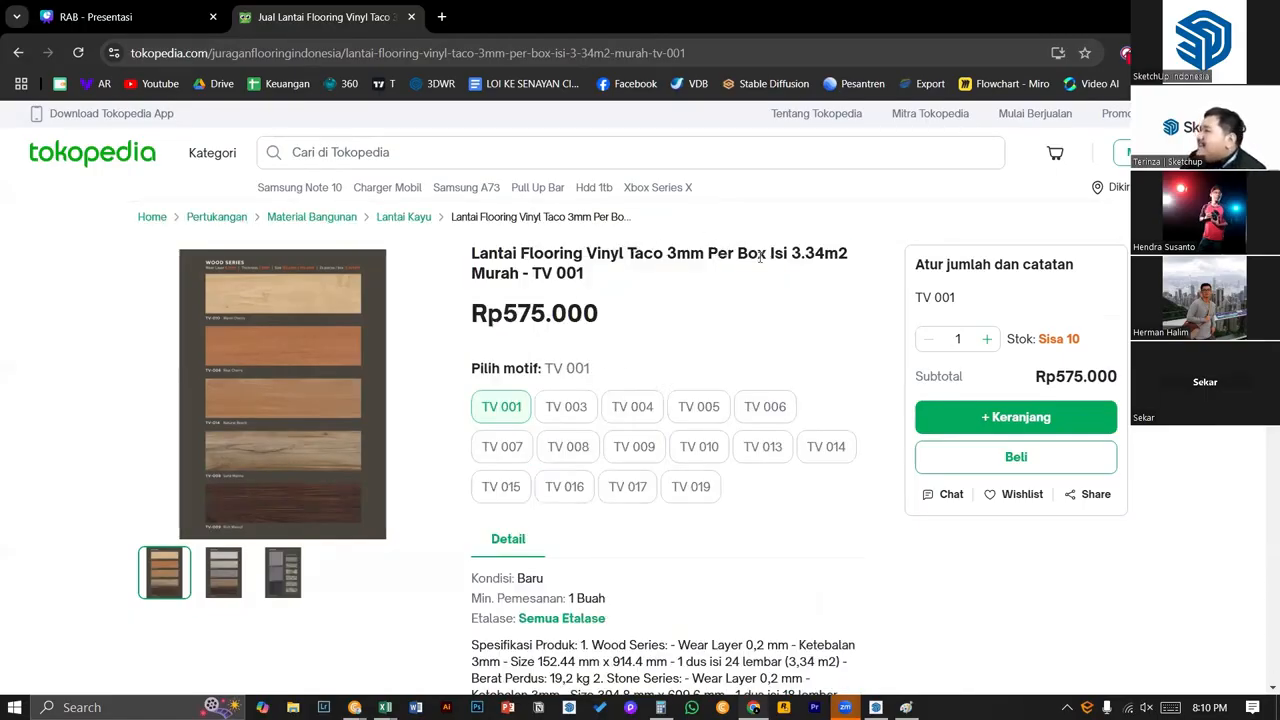
left_click_drag(767, 253, 851, 252)
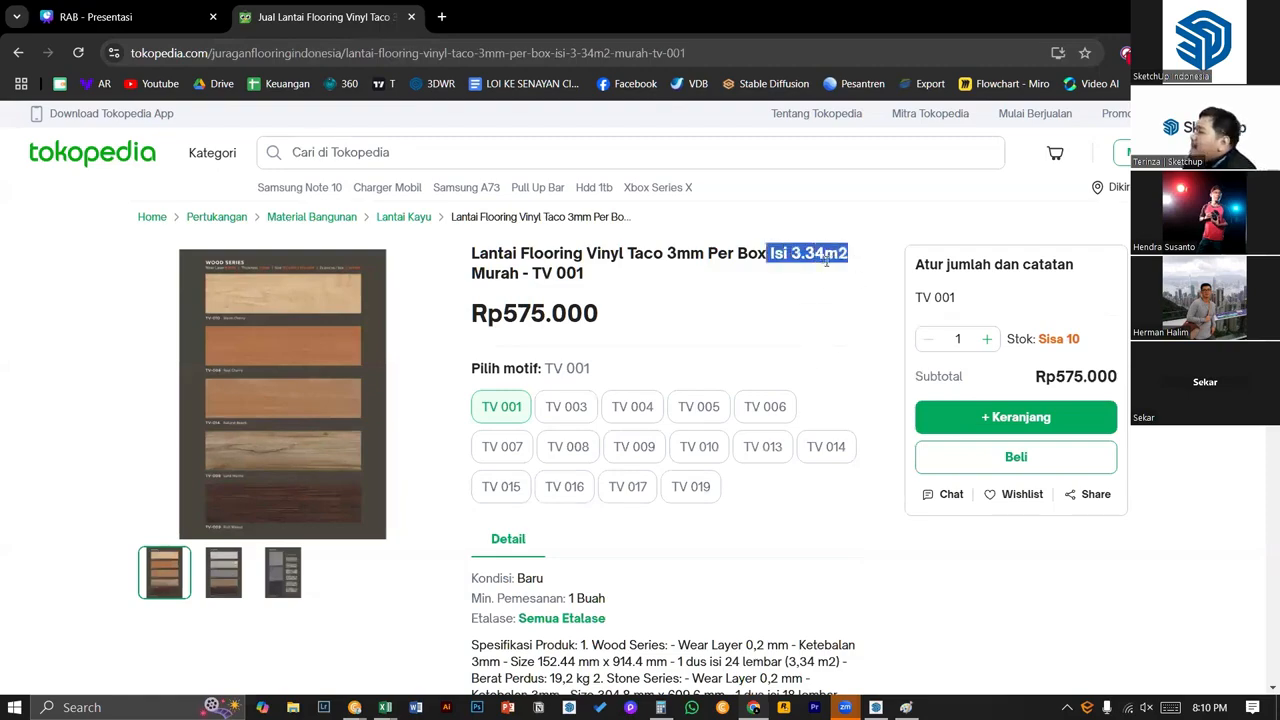
left_click_drag(826, 260, 852, 262)
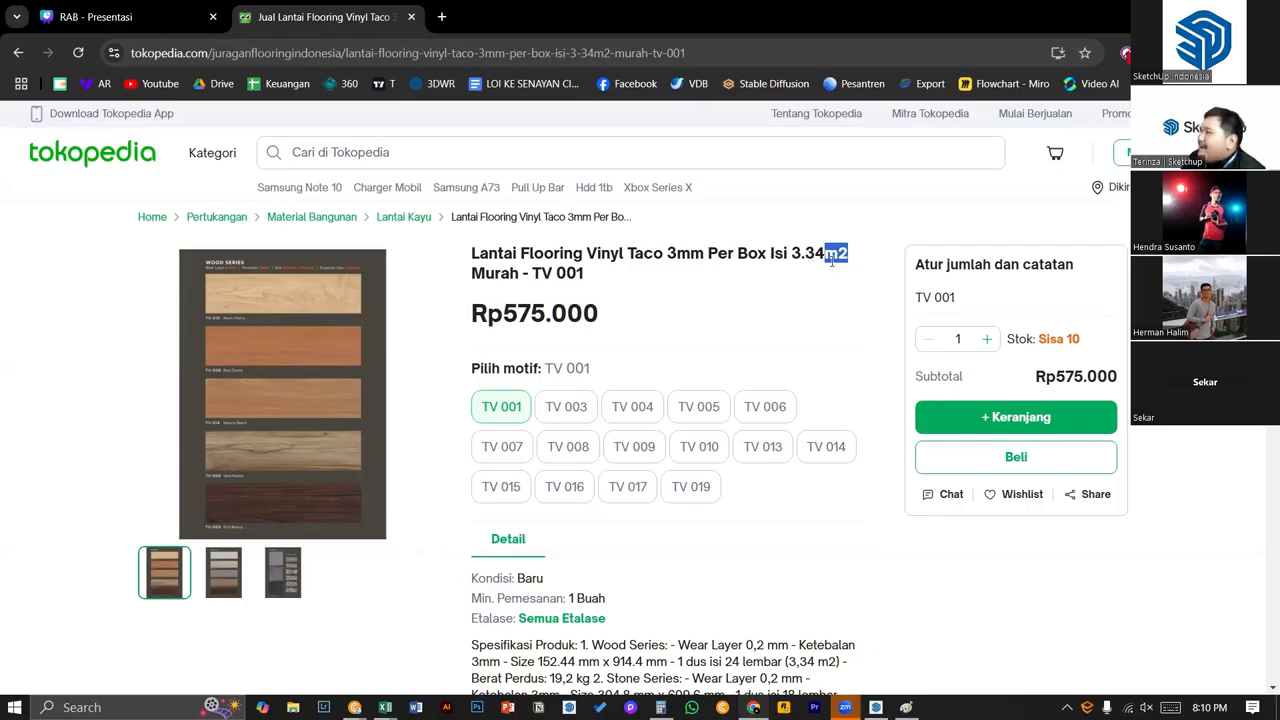
left_click(838, 263)
left_click_drag(791, 256, 851, 261)
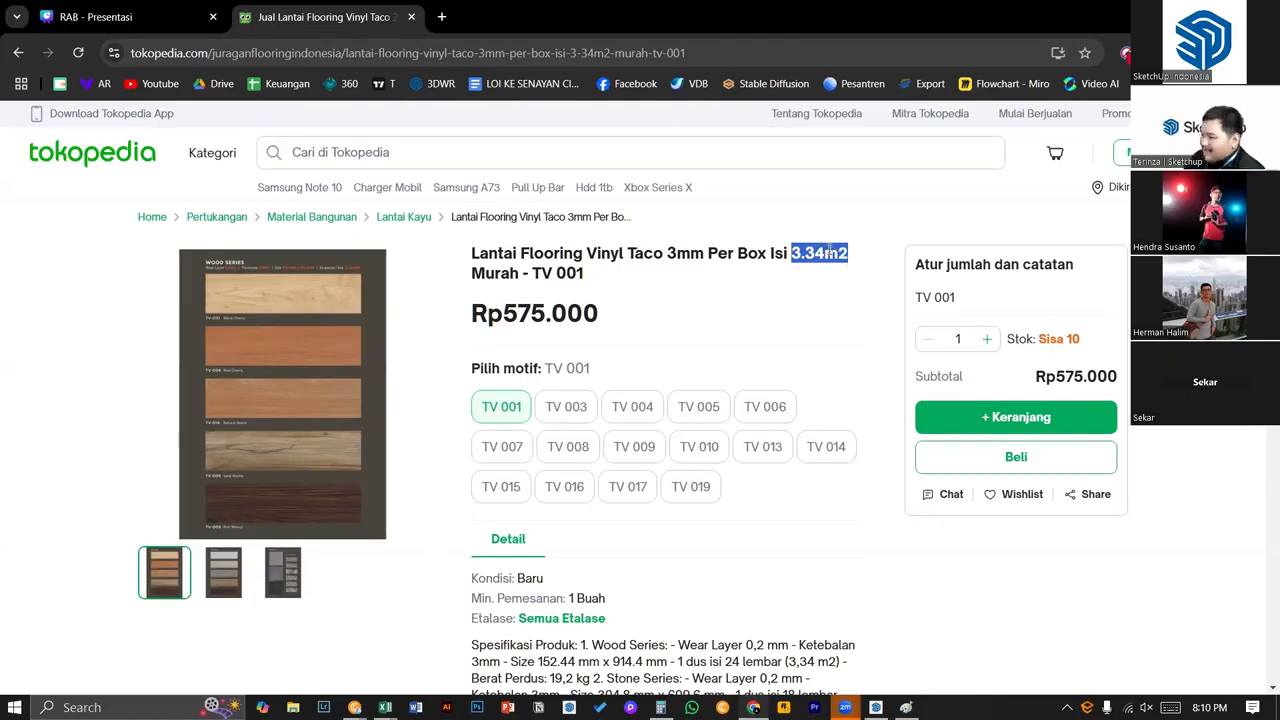
- Open Notepad over the product listing and write the note "1 taco vinyl (1box) 3.34m² = 575.000"
key("super")
type("note")
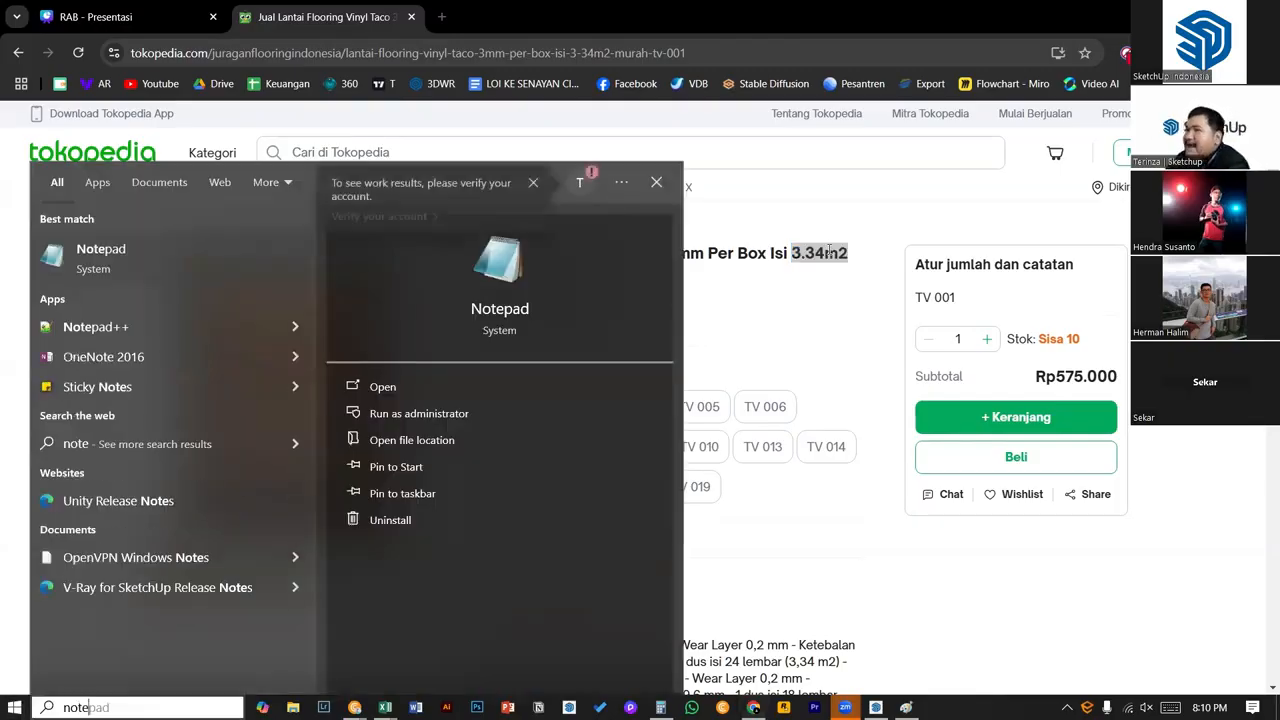
key("Return")
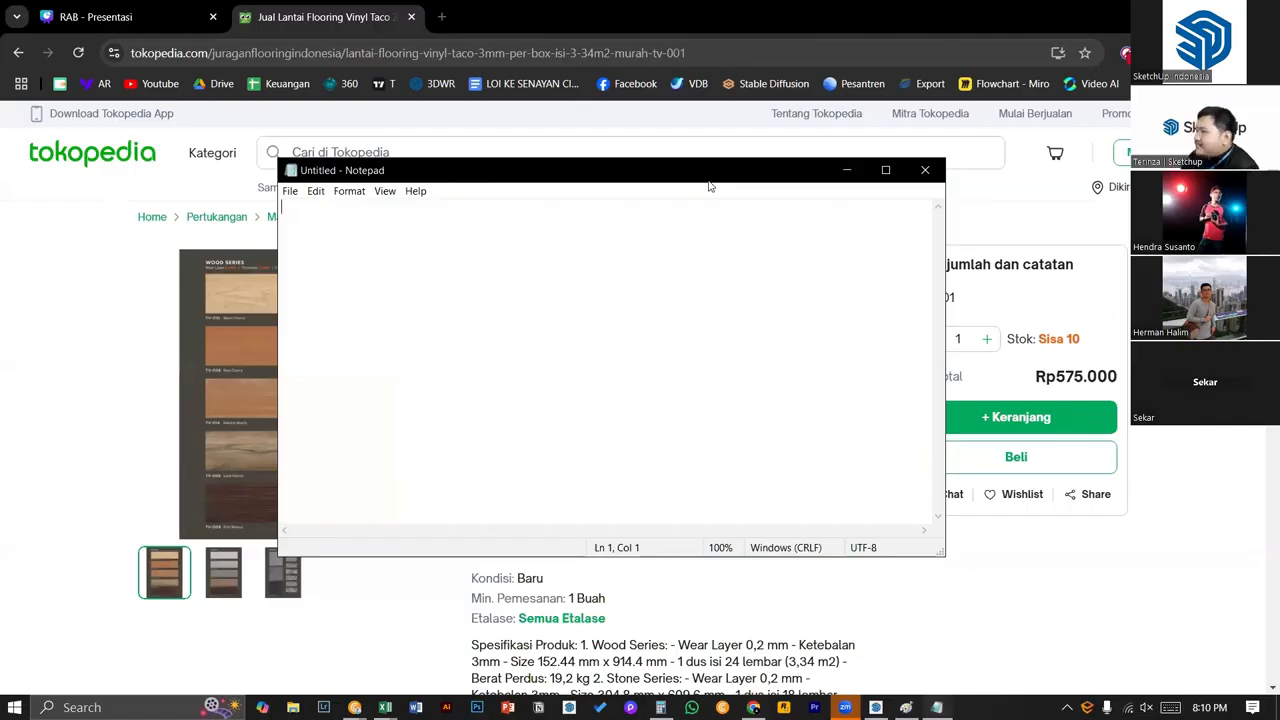
left_click_drag(706, 184, 820, 372)
type("1 ta")
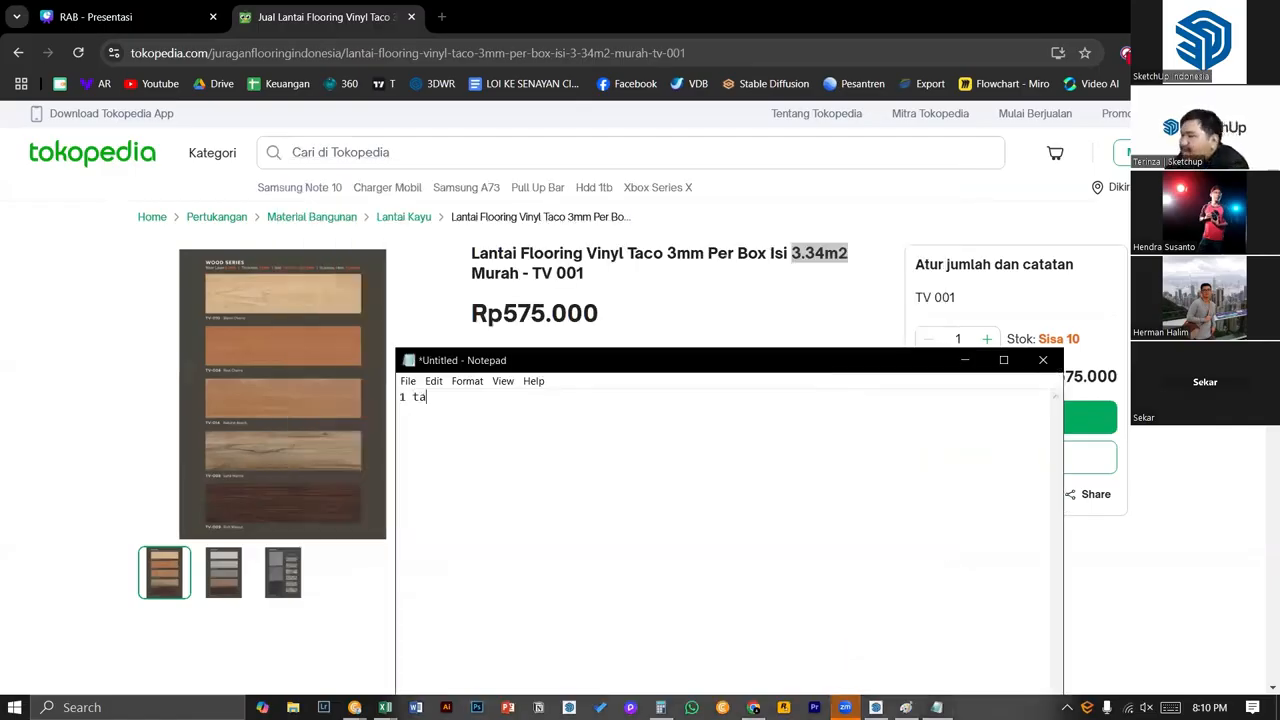
type("co vinyl")
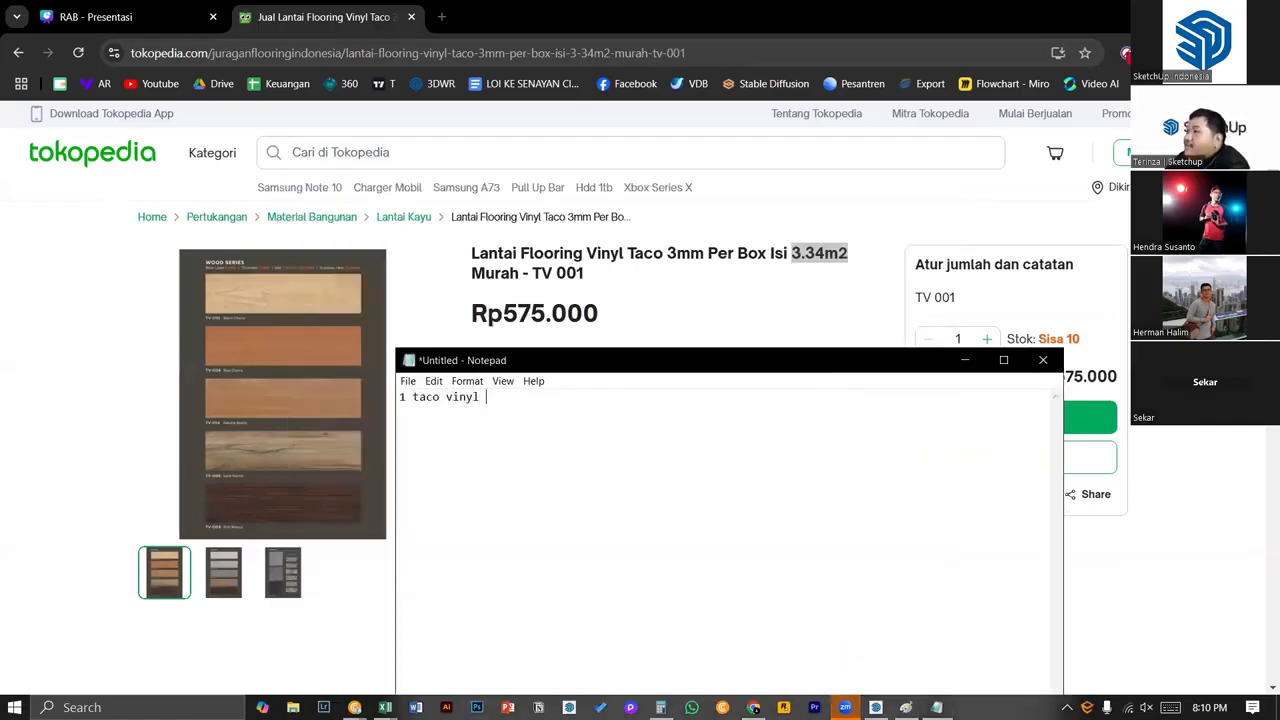
type(" (1box)")
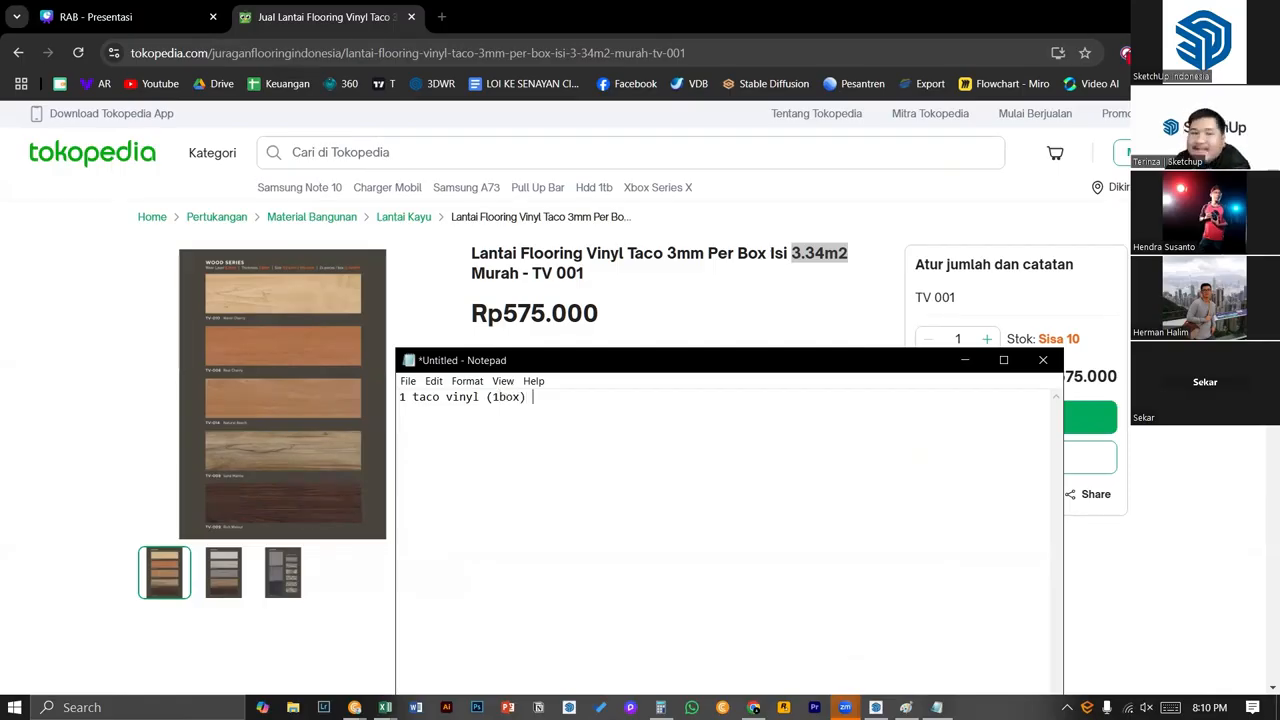
type(" 3")
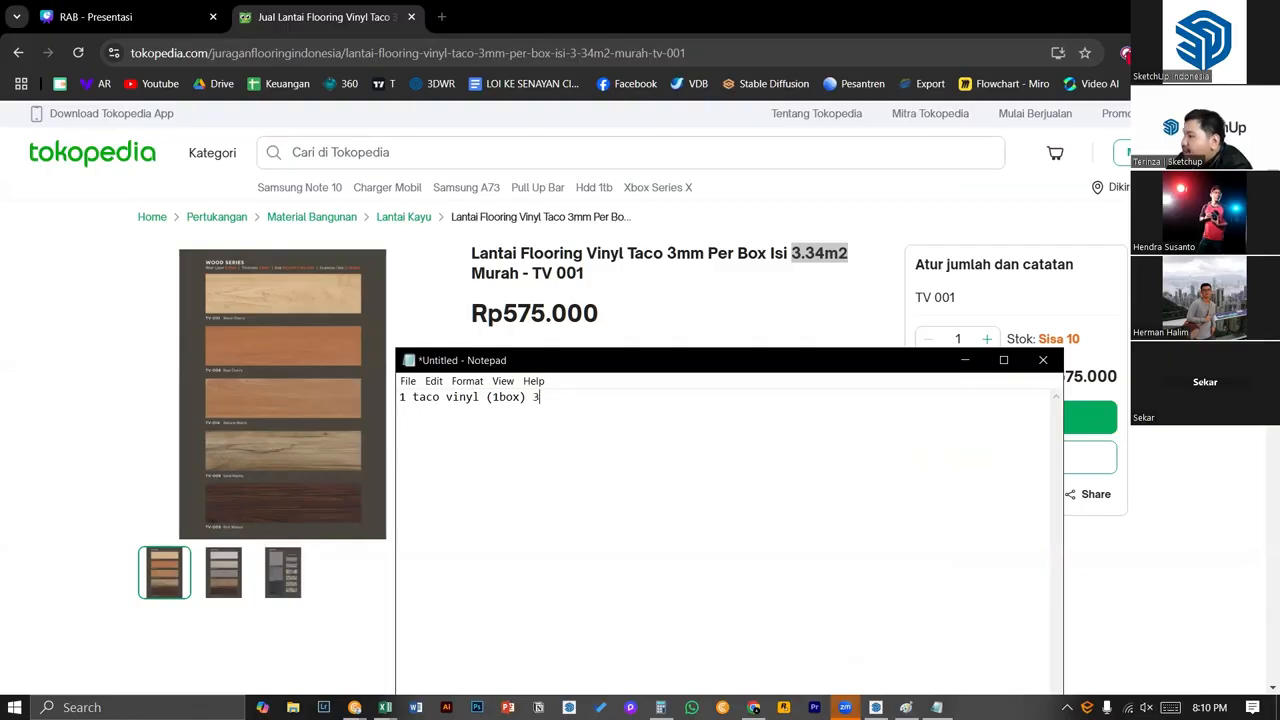
type(".34m")
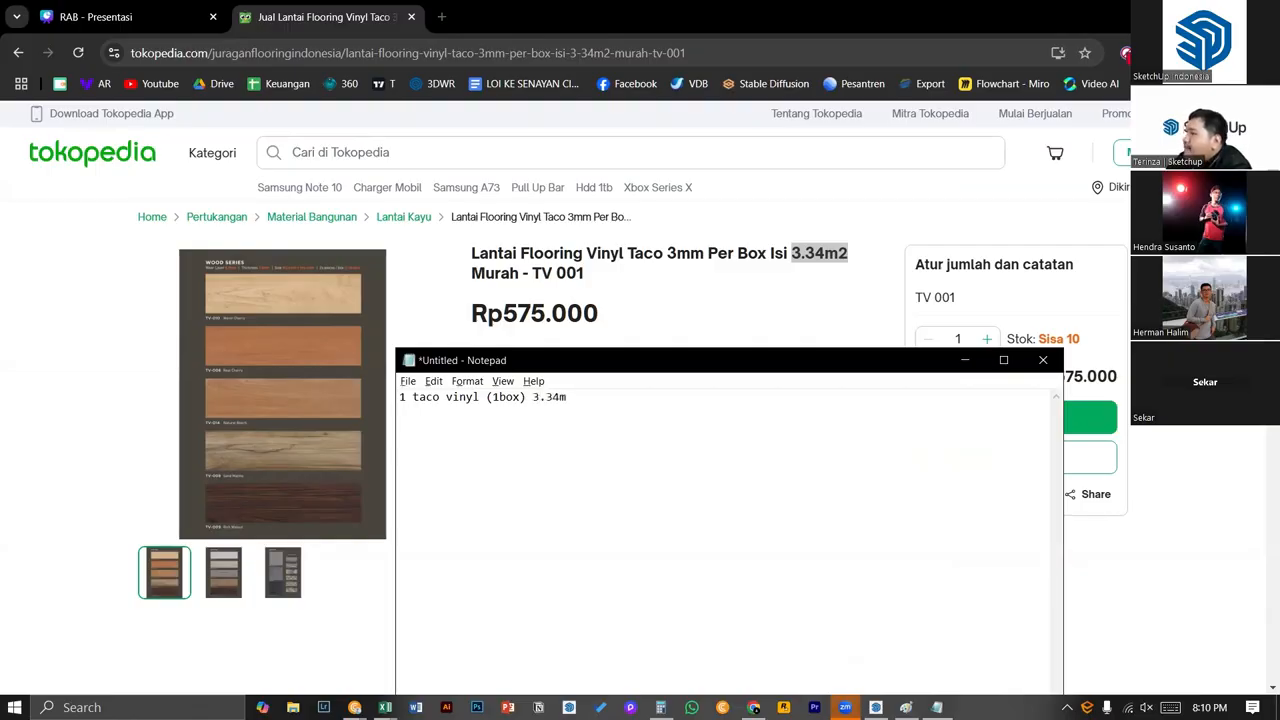
type("² = ")
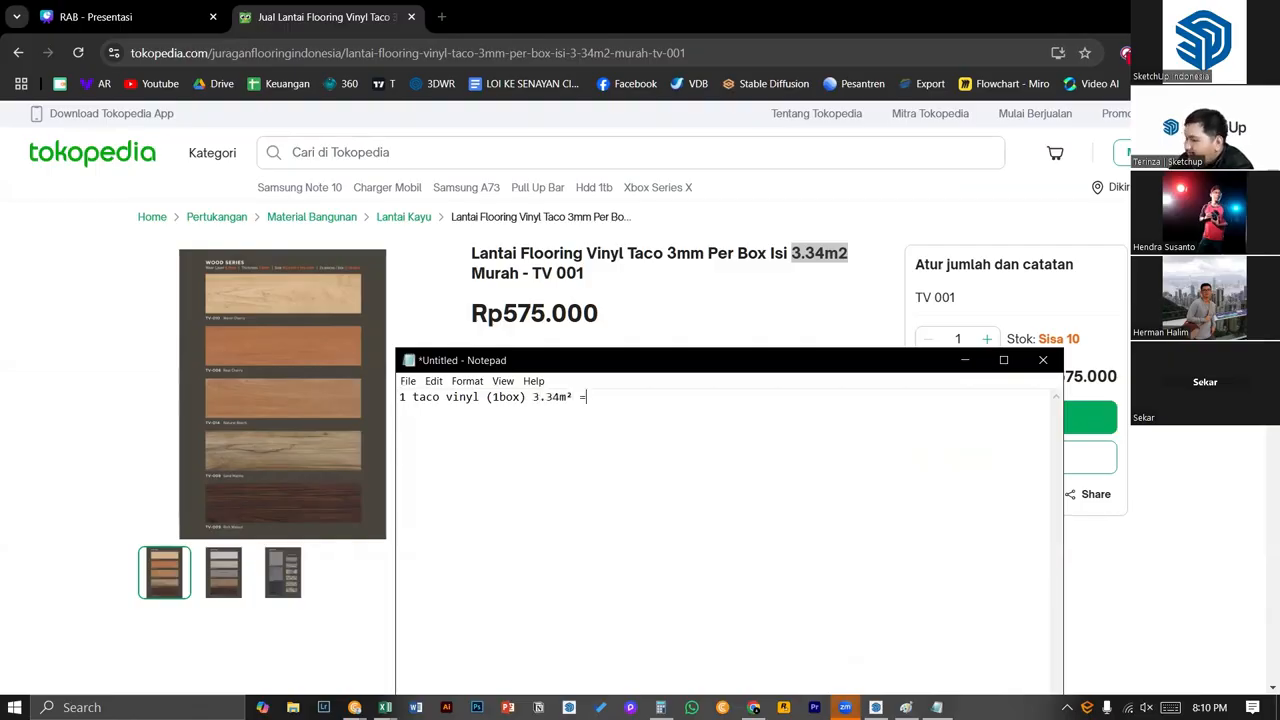
type("575")
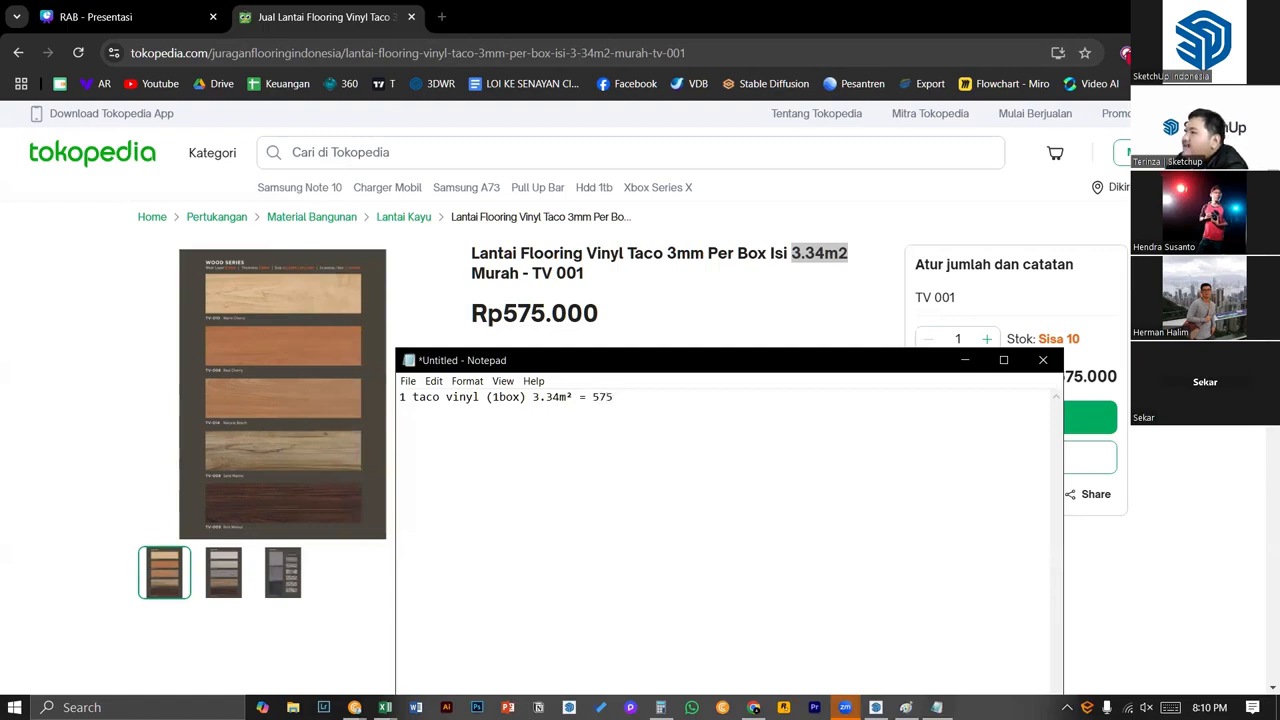
type(".000")
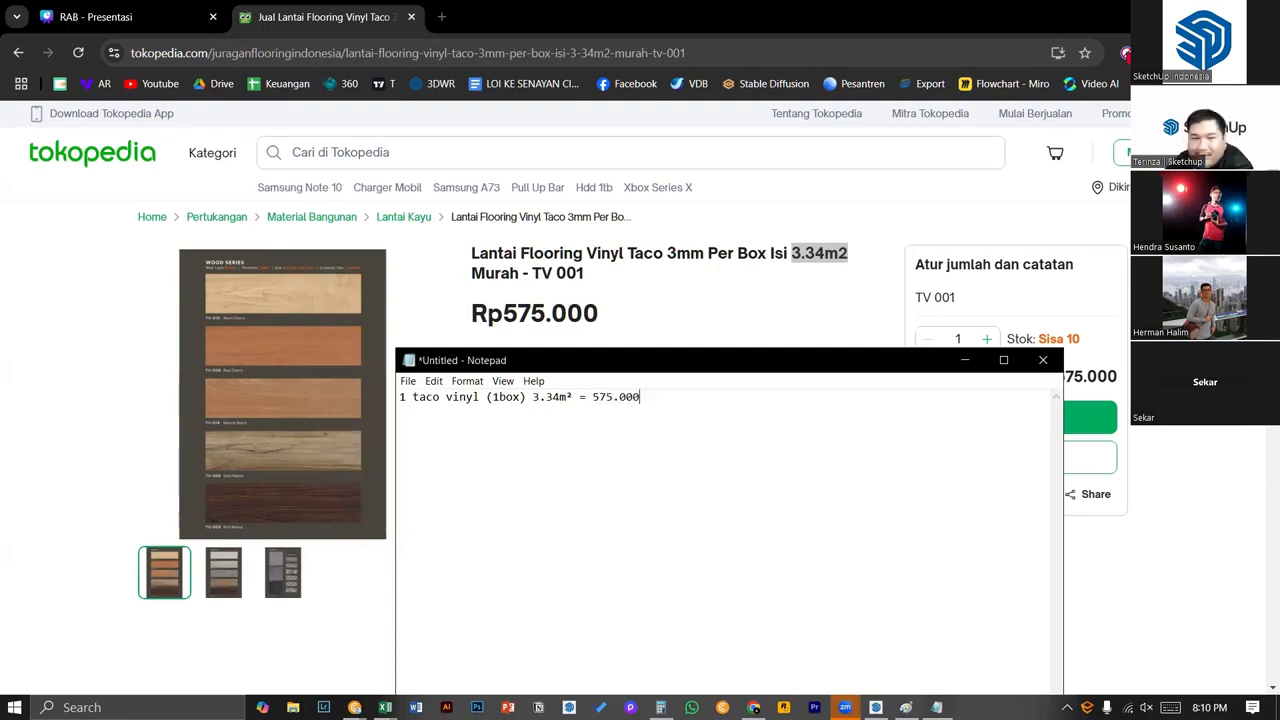
- Enlarge the note's text display and highlight the box coverage value in the line
scroll(823, 414, "up", 5, "ctrl")
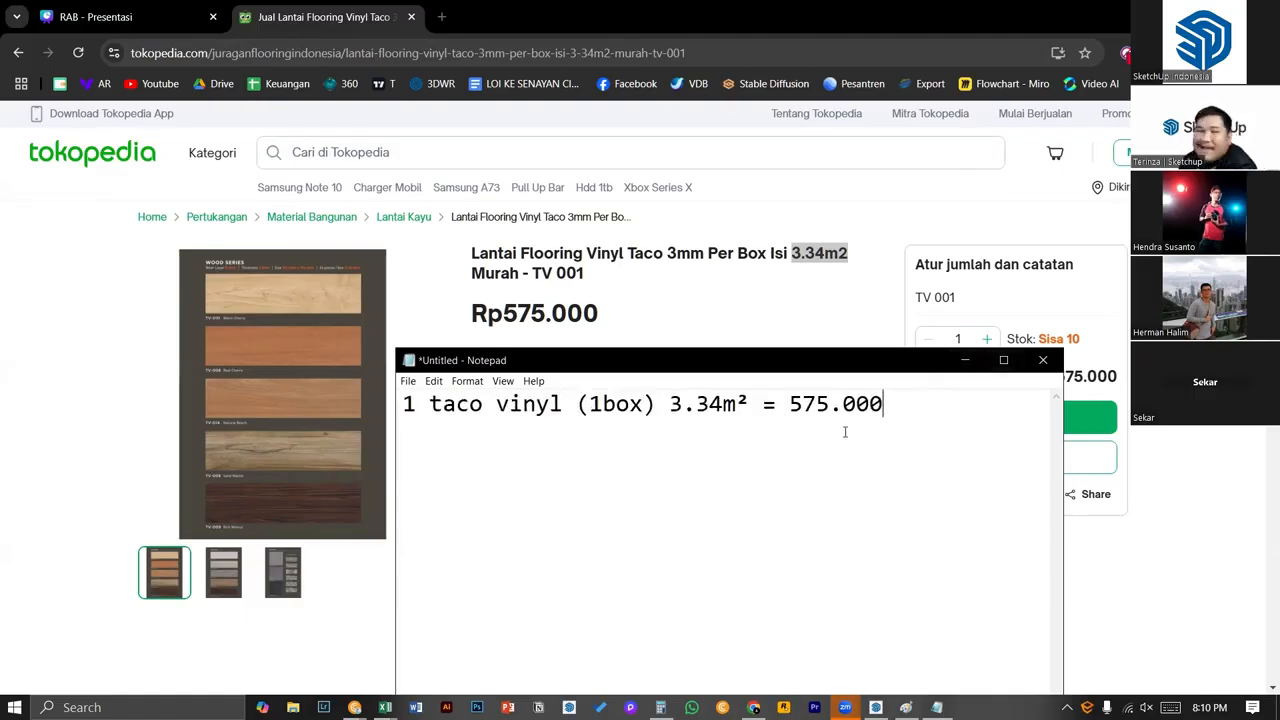
left_click_drag(669, 404, 737, 404)
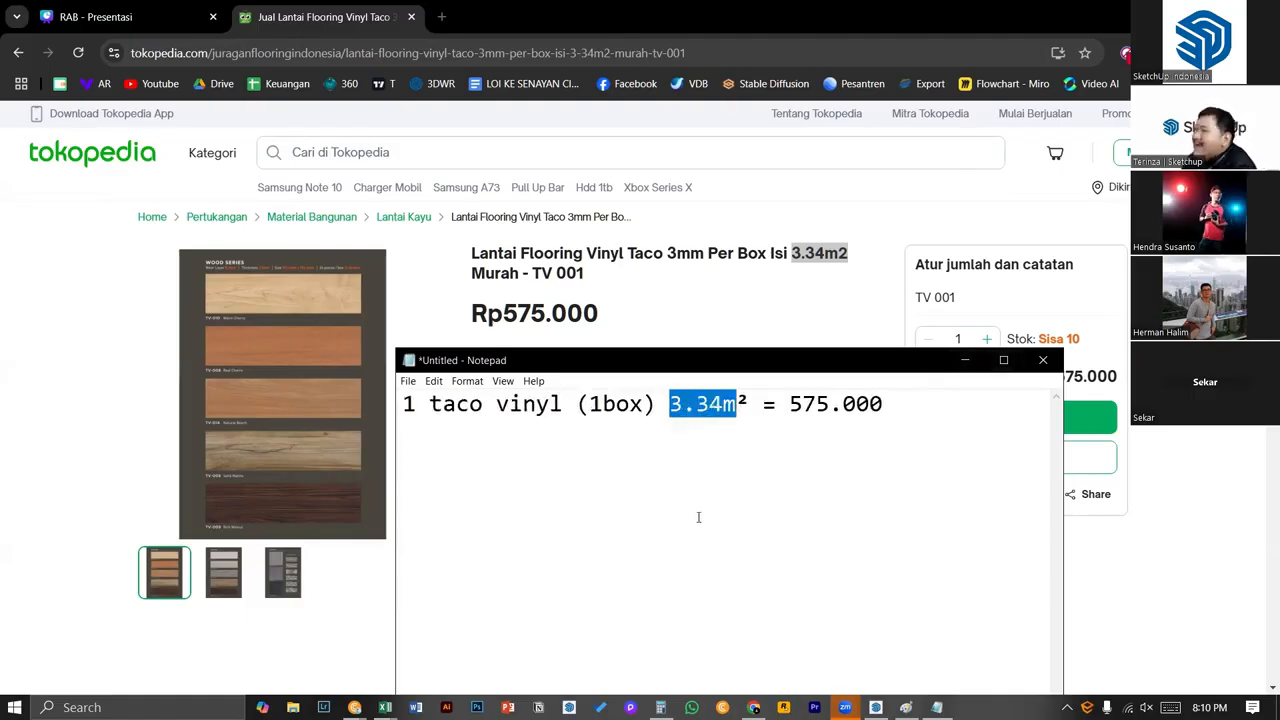
left_click(738, 486)
left_click(901, 424)
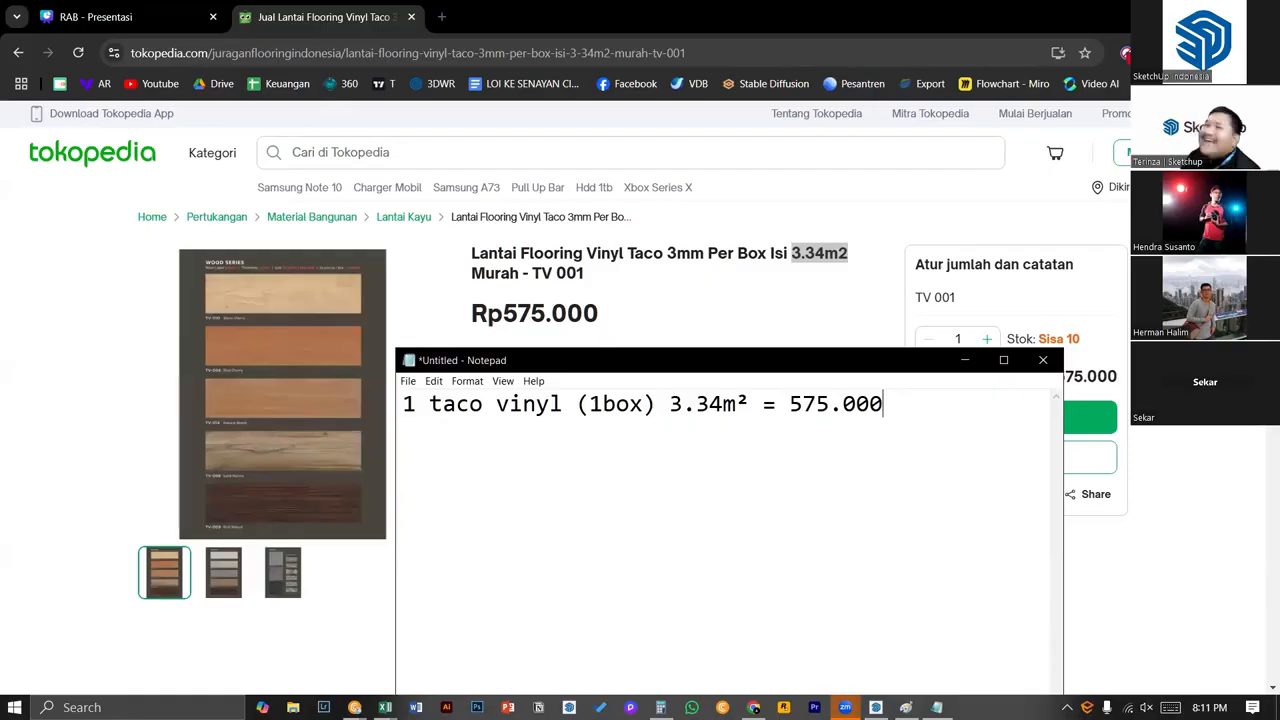
- Bring up the separate browser window with the "lampu" search, maximize it and load Gemini there
left_click_drag(0, 234, 640, 234)
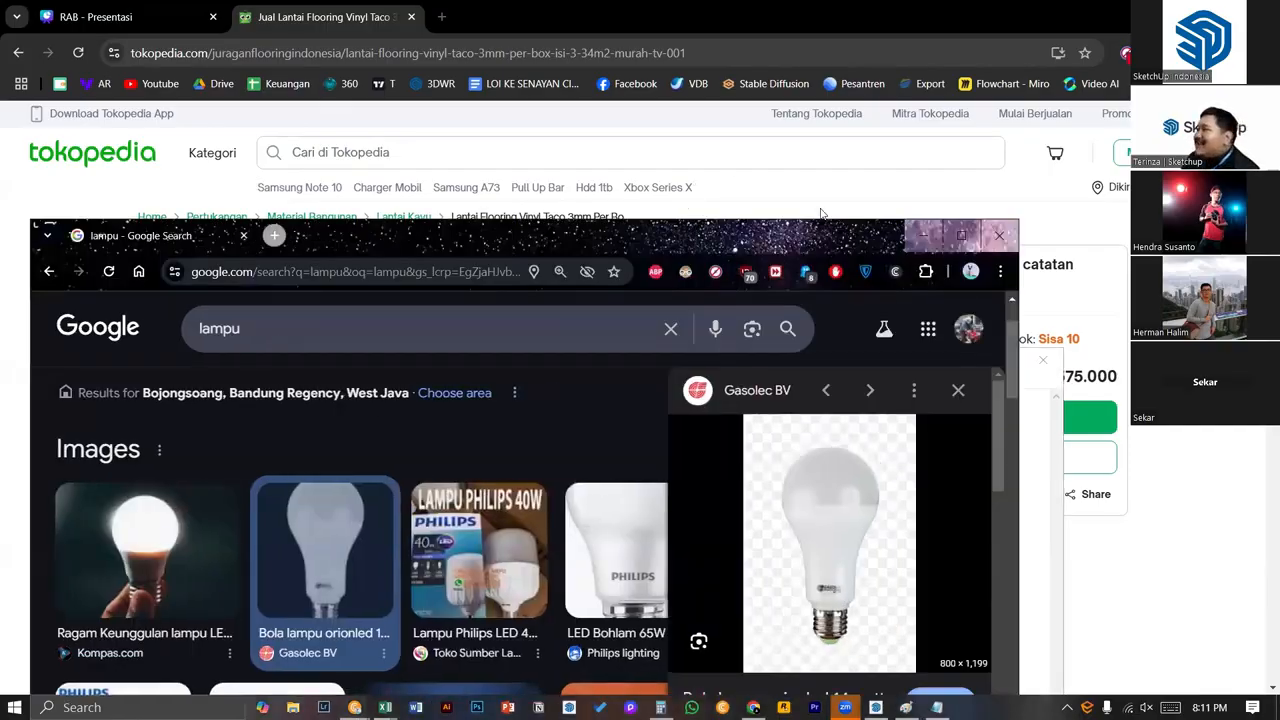
left_click(962, 236)
left_click(520, 57)
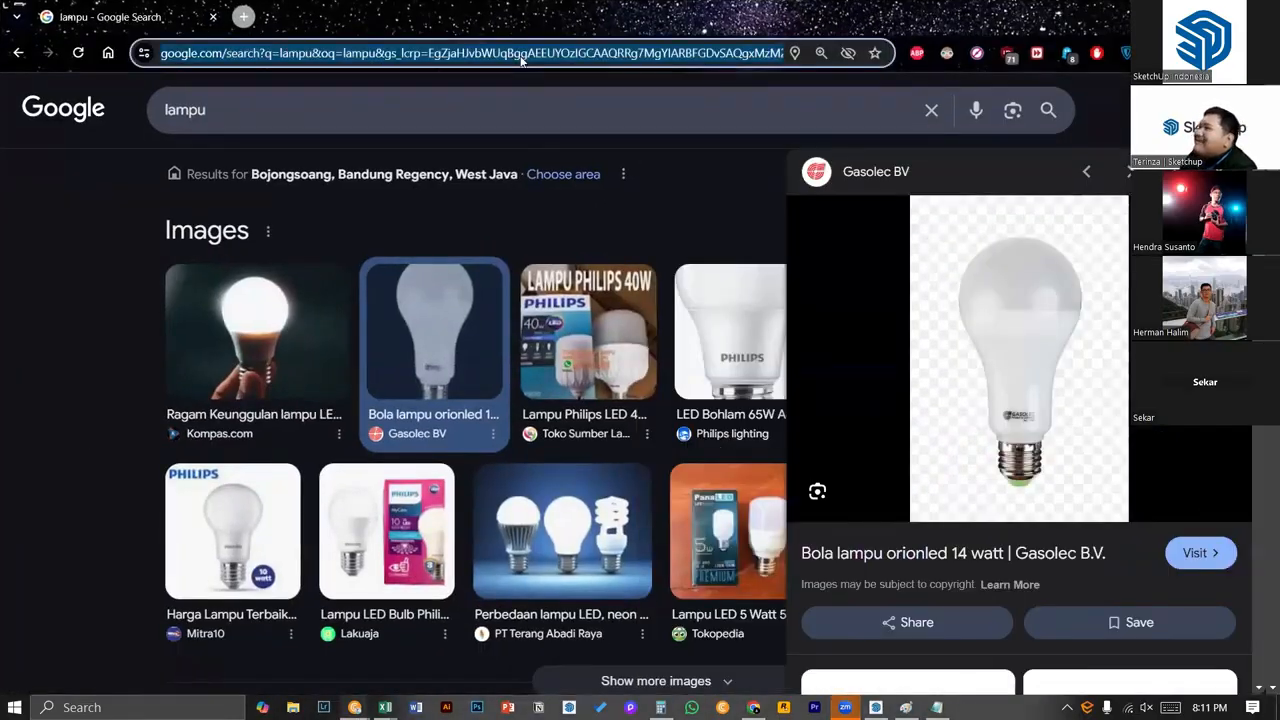
type("gemi")
key("Return")
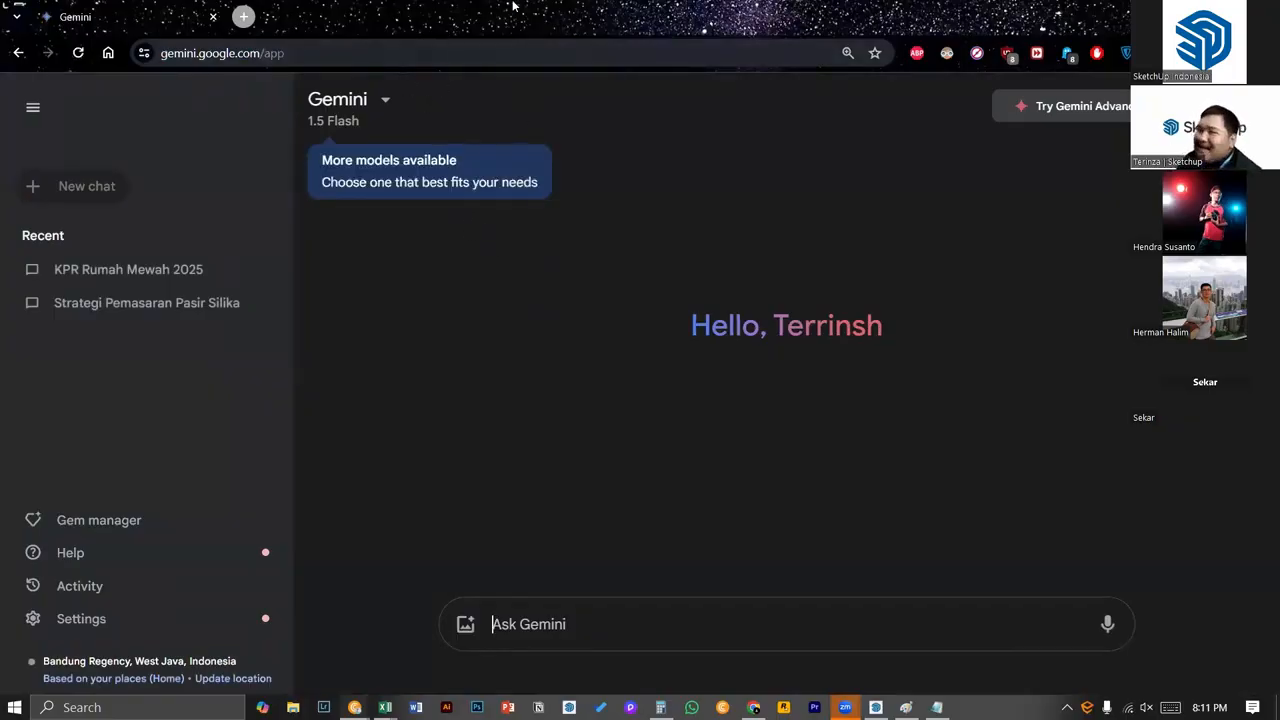
- Arrange the Gemini window over the Tokopedia listing and select the entire Notepad note
left_click_drag(531, 22, 434, 262)
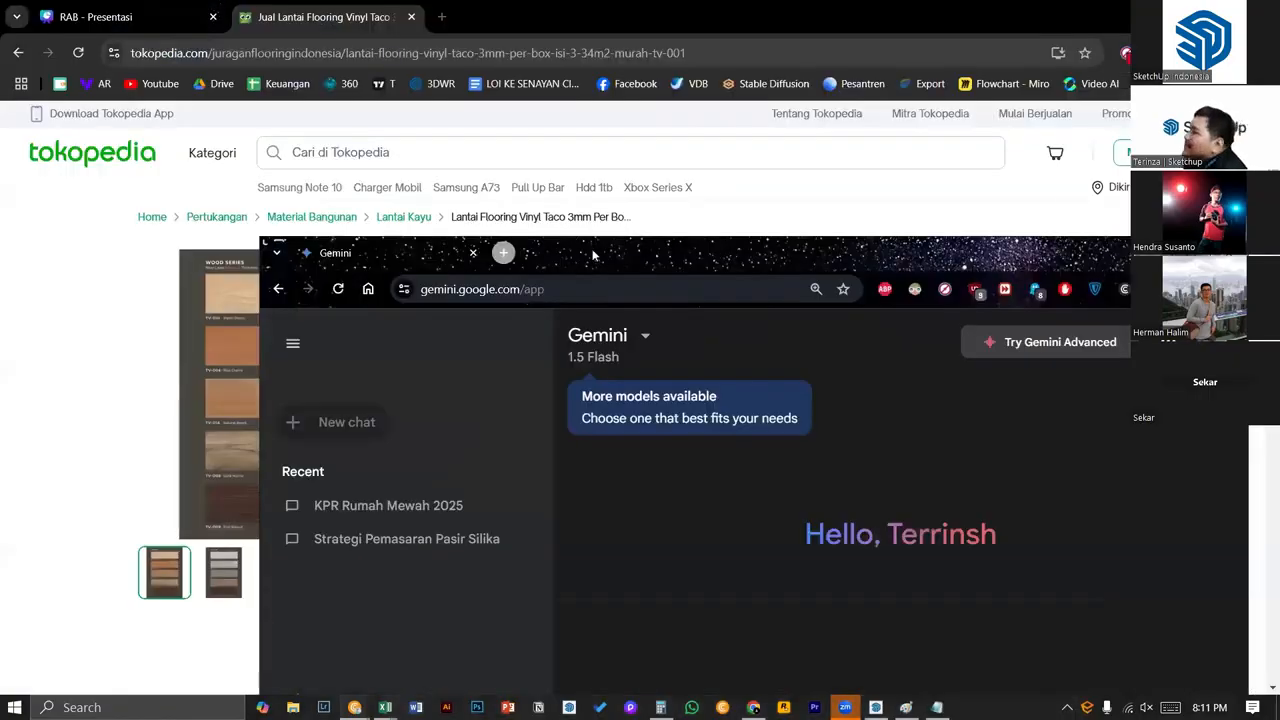
left_click_drag(592, 256, 731, 112)
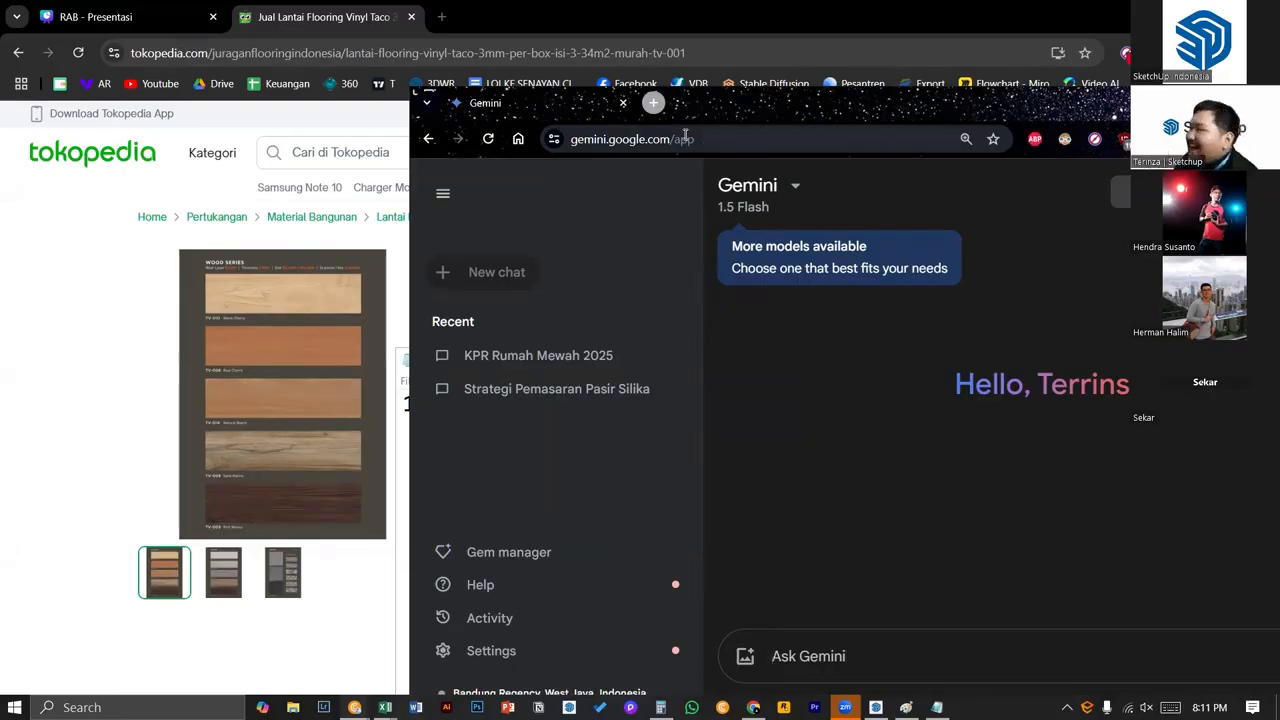
left_click_drag(712, 114, 866, 141)
left_click(1044, 485)
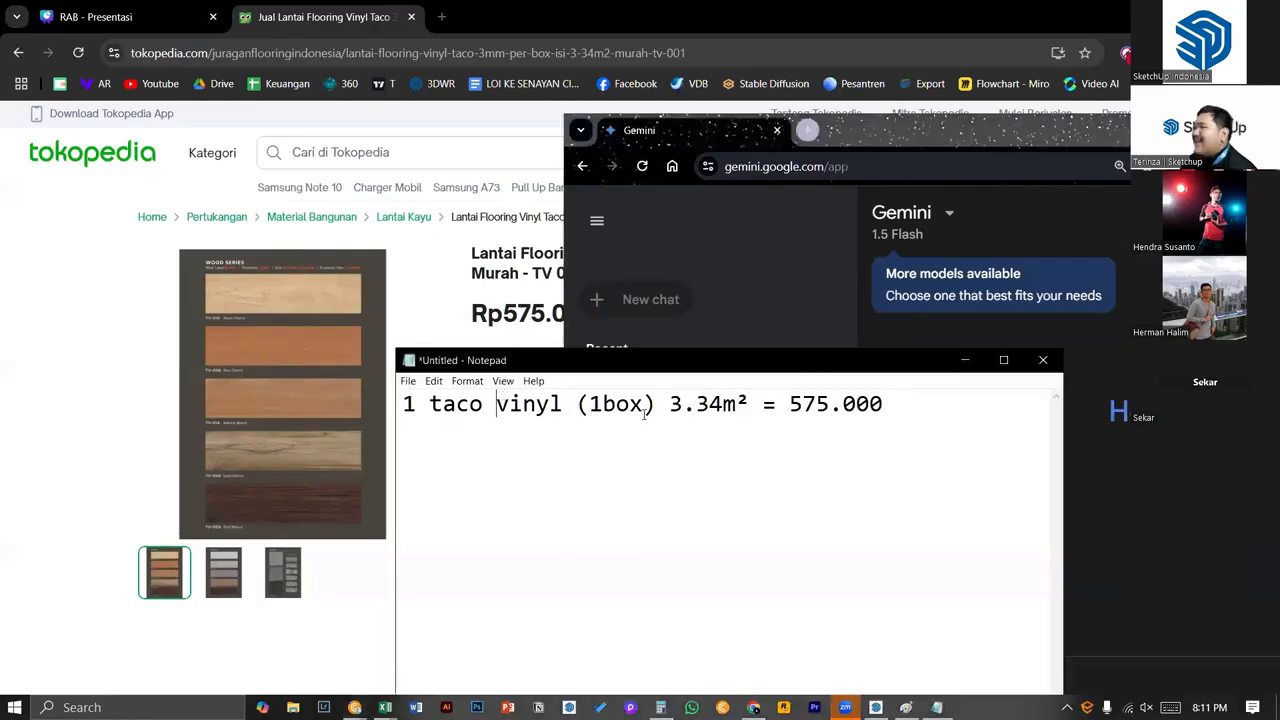
key("ctrl+a")
left_click(1118, 454)
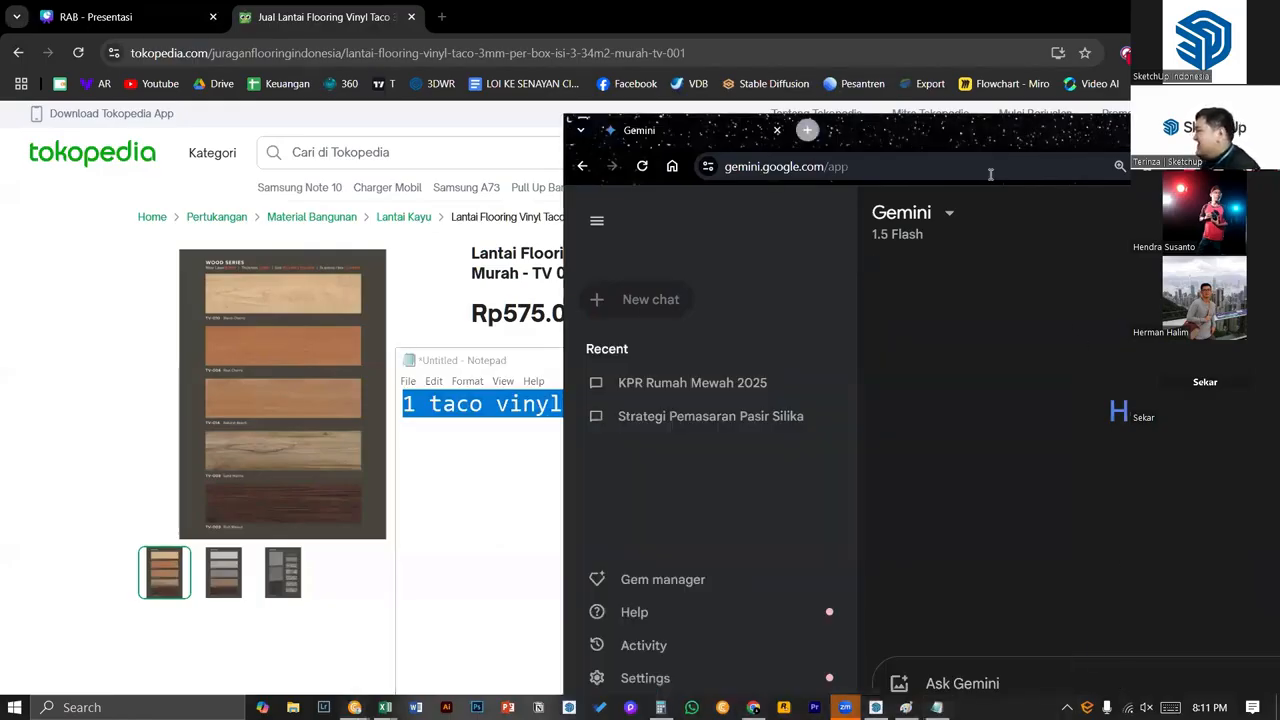
left_click_drag(980, 140, 670, 112)
- Start a Gemini prompt stating the box price: "harga 1 box dari vinyl harganya adalah 575ribu"
left_click(654, 657)
type("ha")
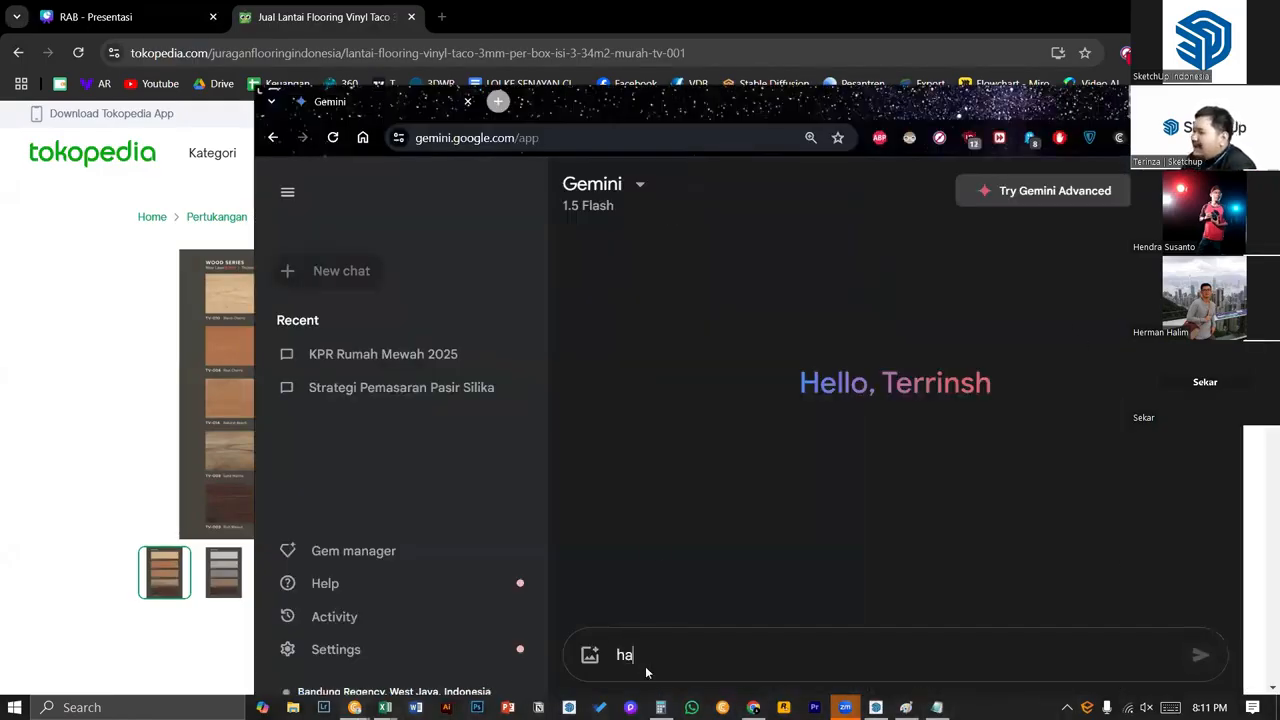
type("rga 1 box da")
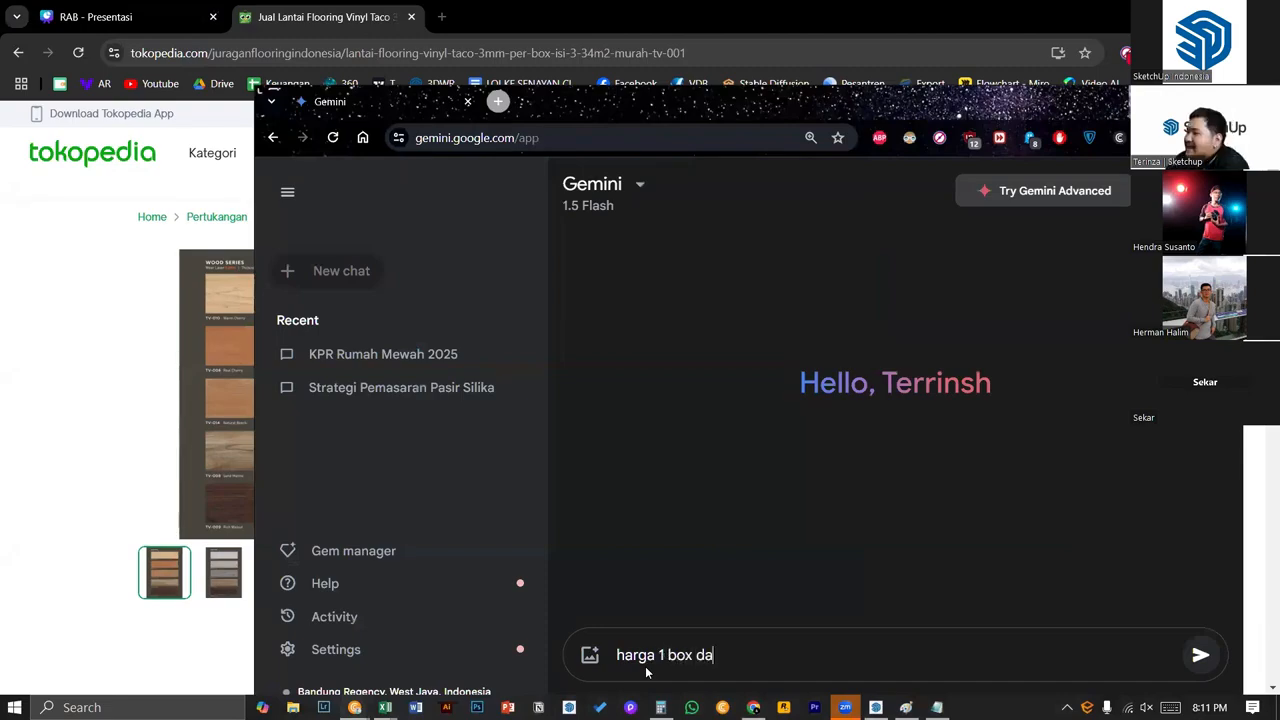
type("ri vinyl")
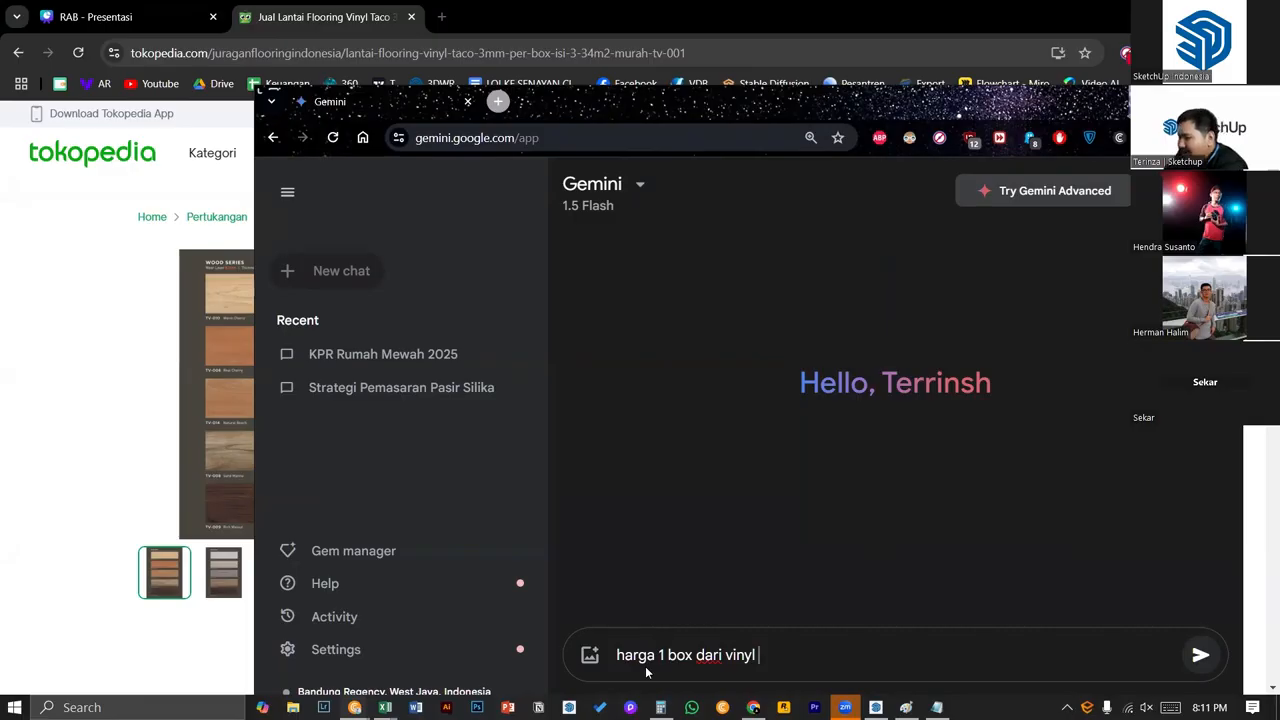
type(" seb")
key("BackSpace")
key("BackSpace")
key("BackSpace")
key("BackSpace")
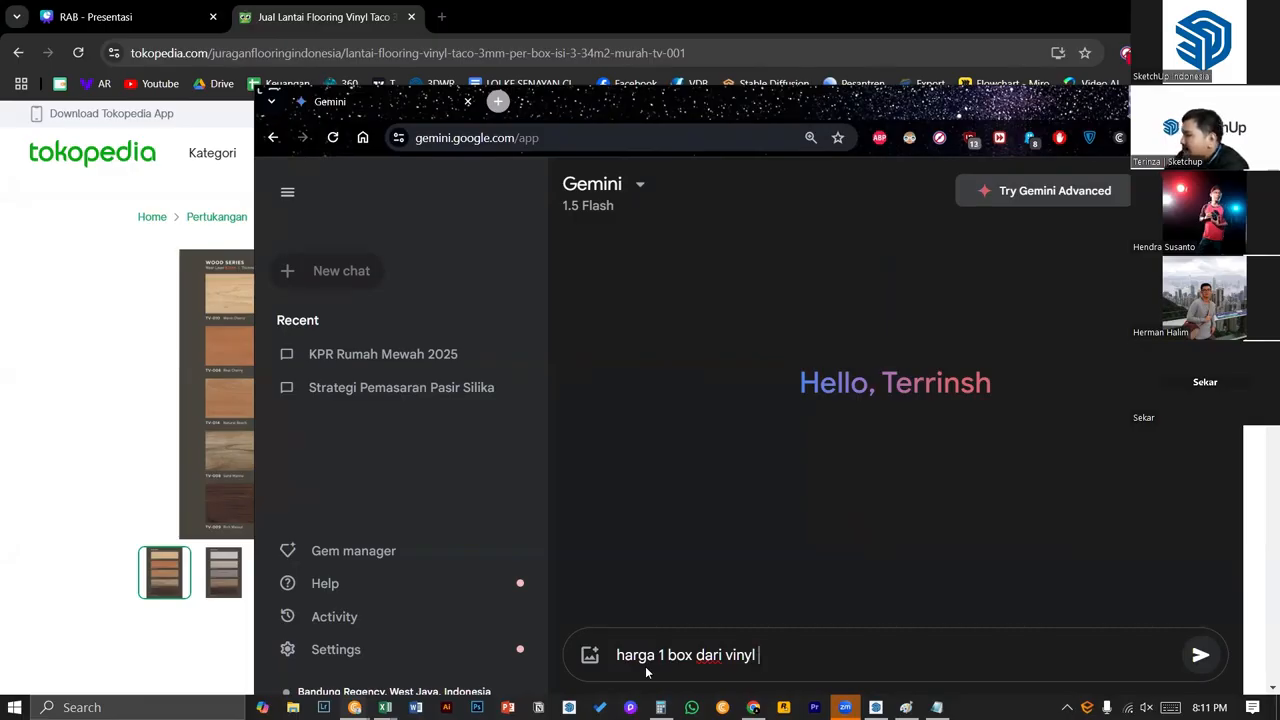
type("harganyana")
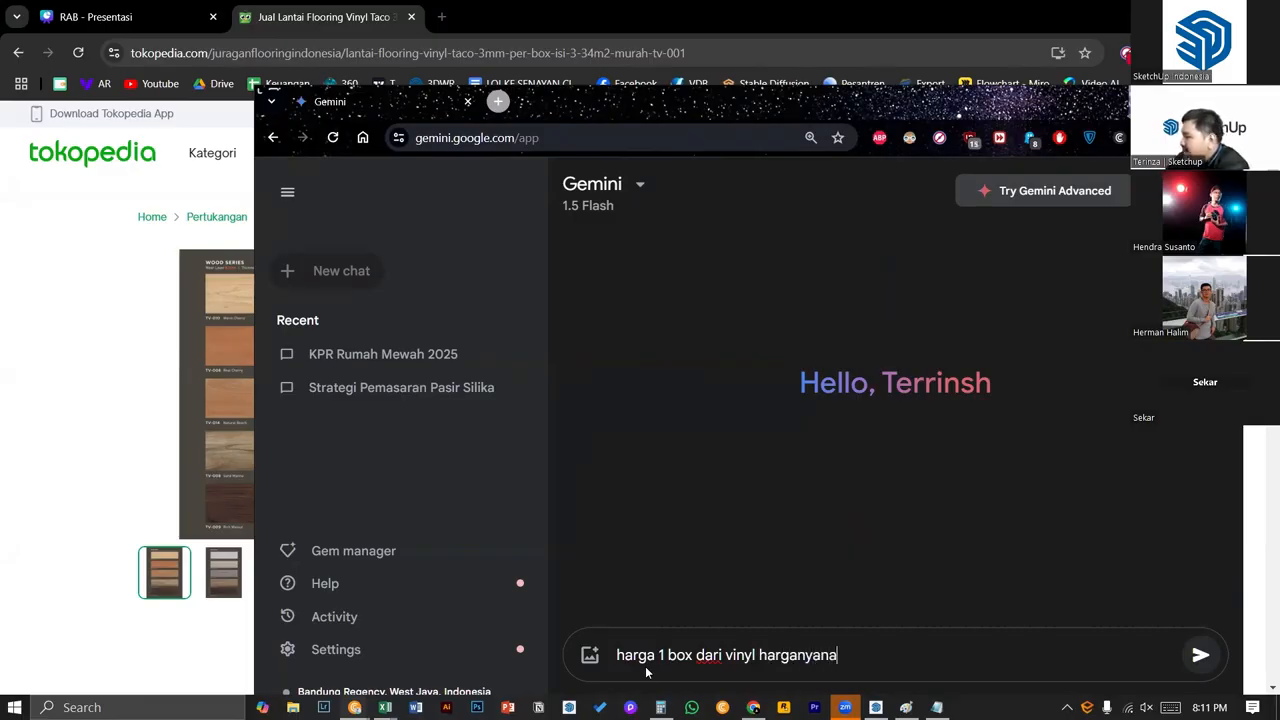
key("BackSpace")
key("BackSpace")
key("BackSpace")
type("a adal")
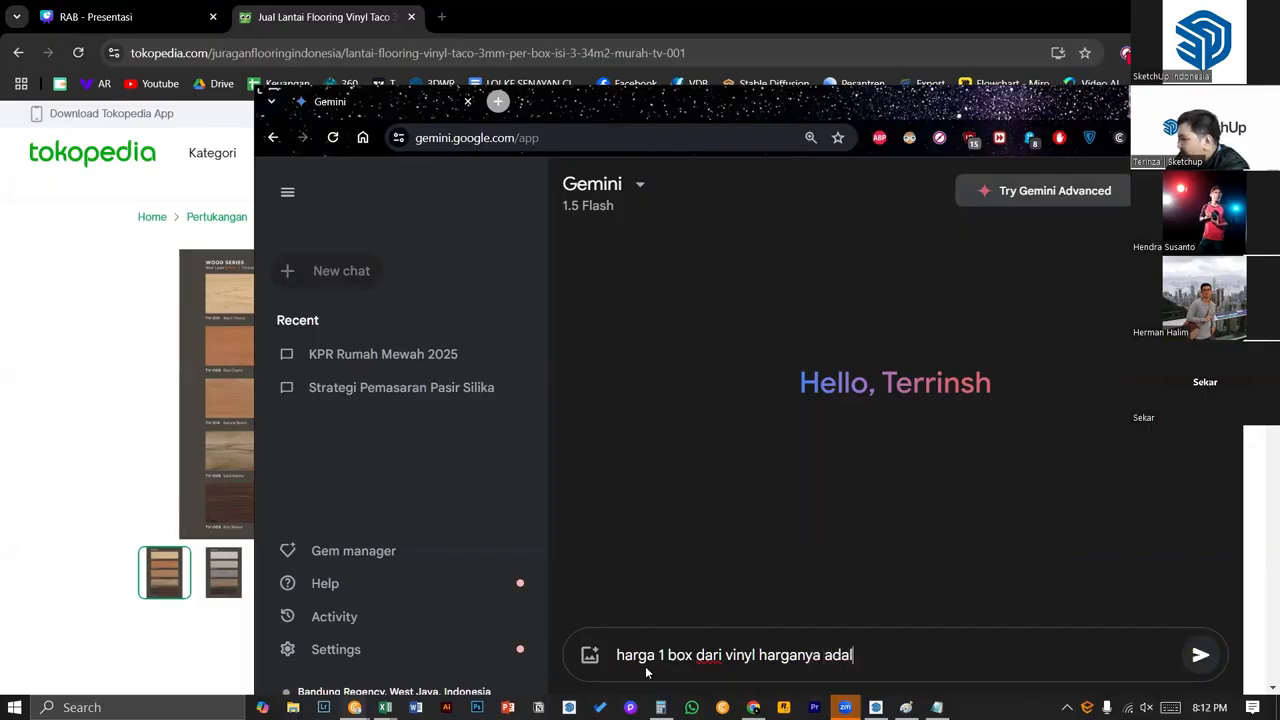
type("ah 575ribu")
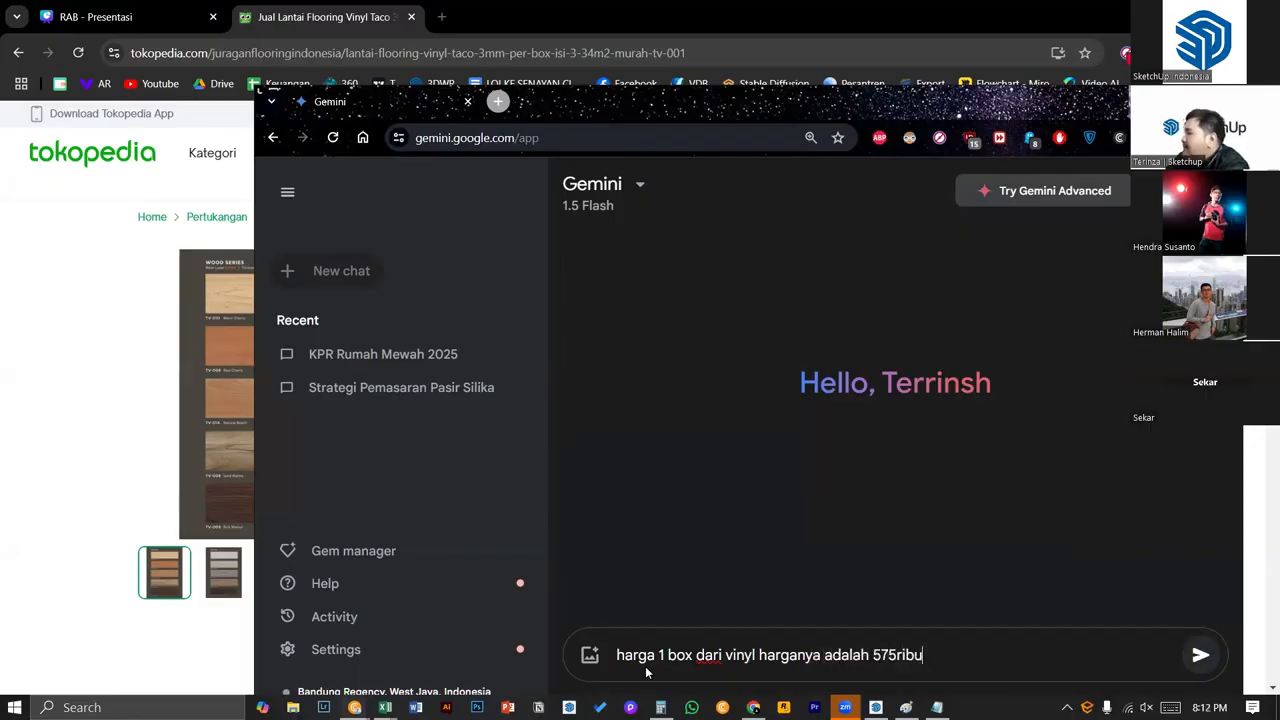
- Continue the prompt with the currency and box coverage: "rupiah, dan dalam 1 box tersebut isinya adalah 3.34m²"
type(" rupiah, dan dal")
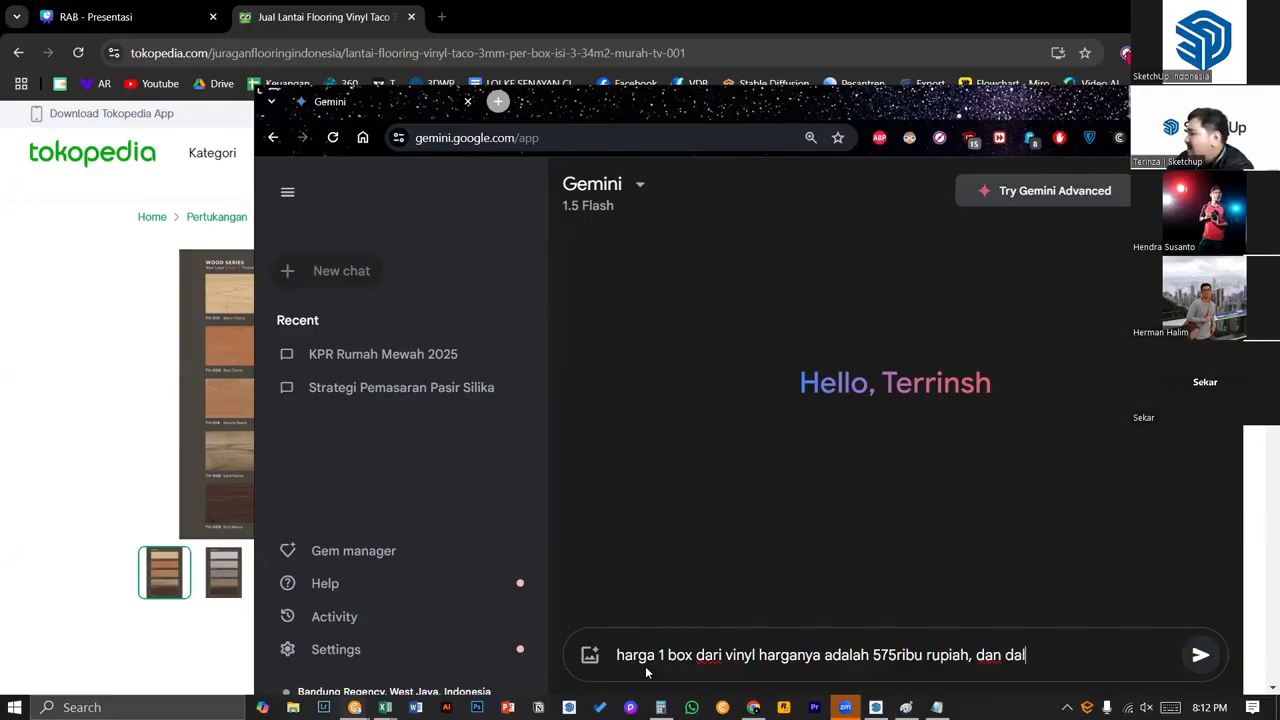
type("am 1 box tersebu")
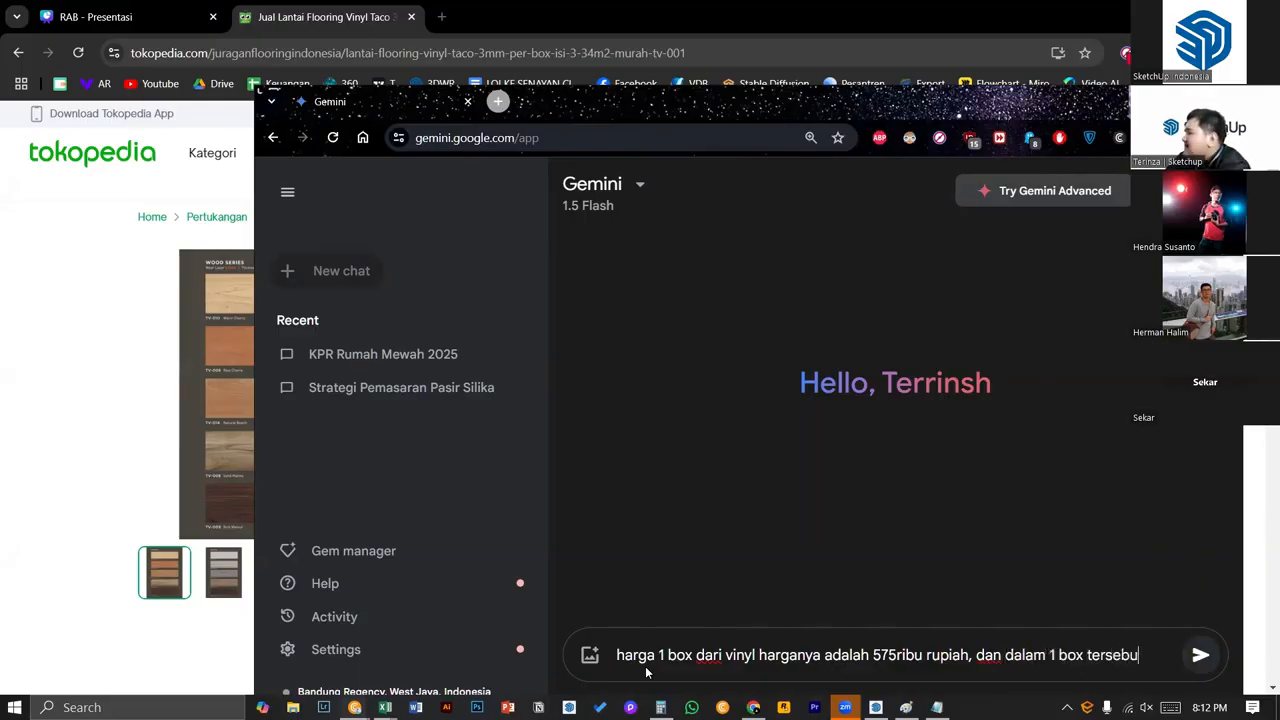
type("t isinya adalah 3.34m")
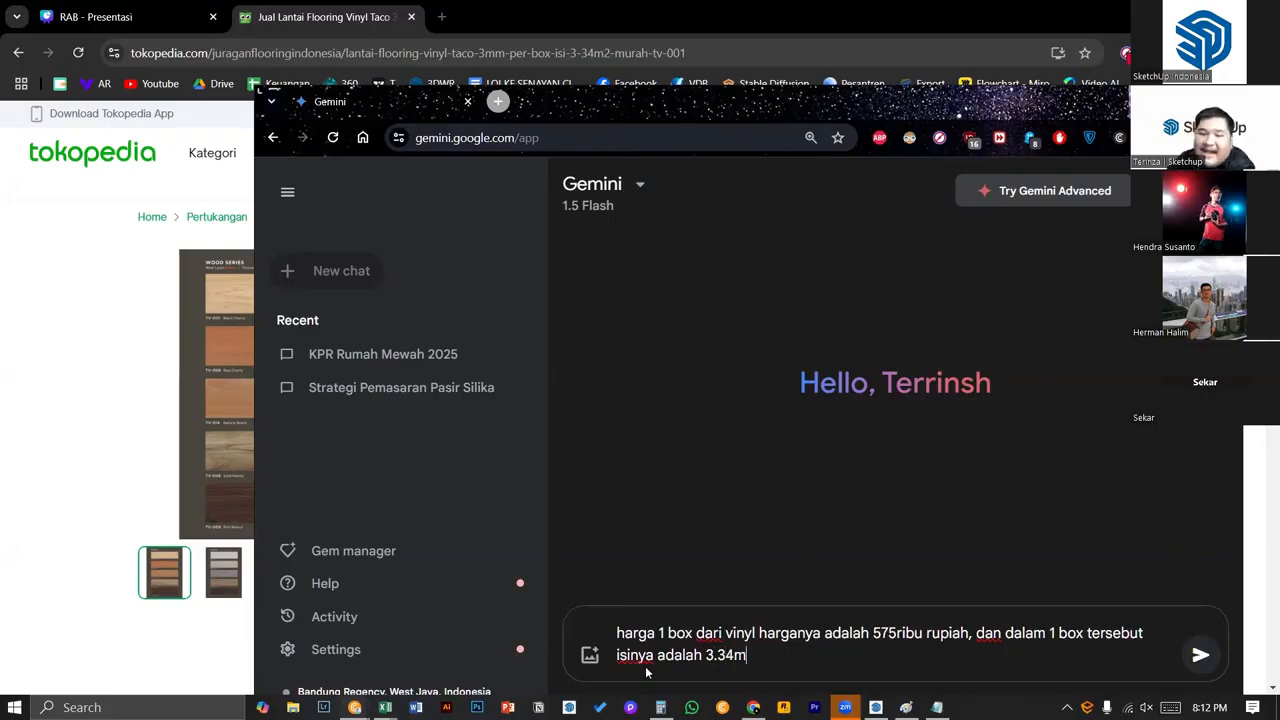
type("²")
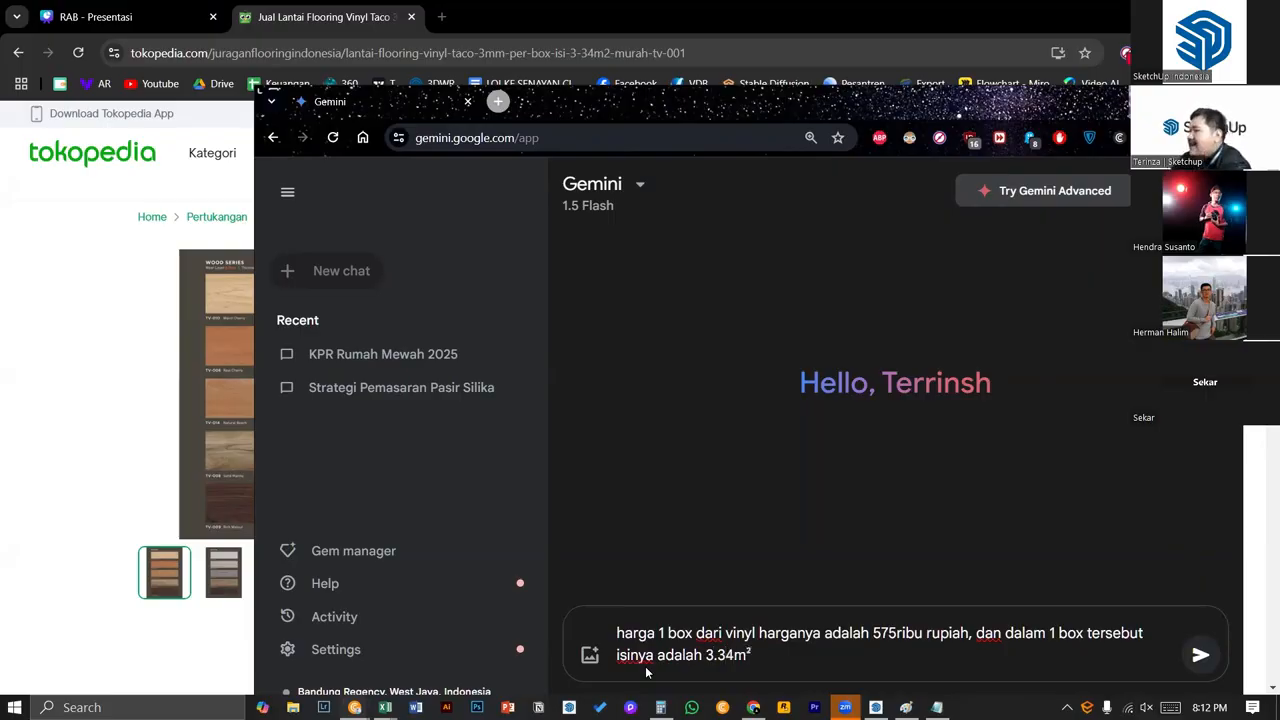
- Add the required floor area to the Gemini prompt as its own paragraph: "saya membutuhkan 7.7m²"
key("shift+Return")
type("saya membutuhk")
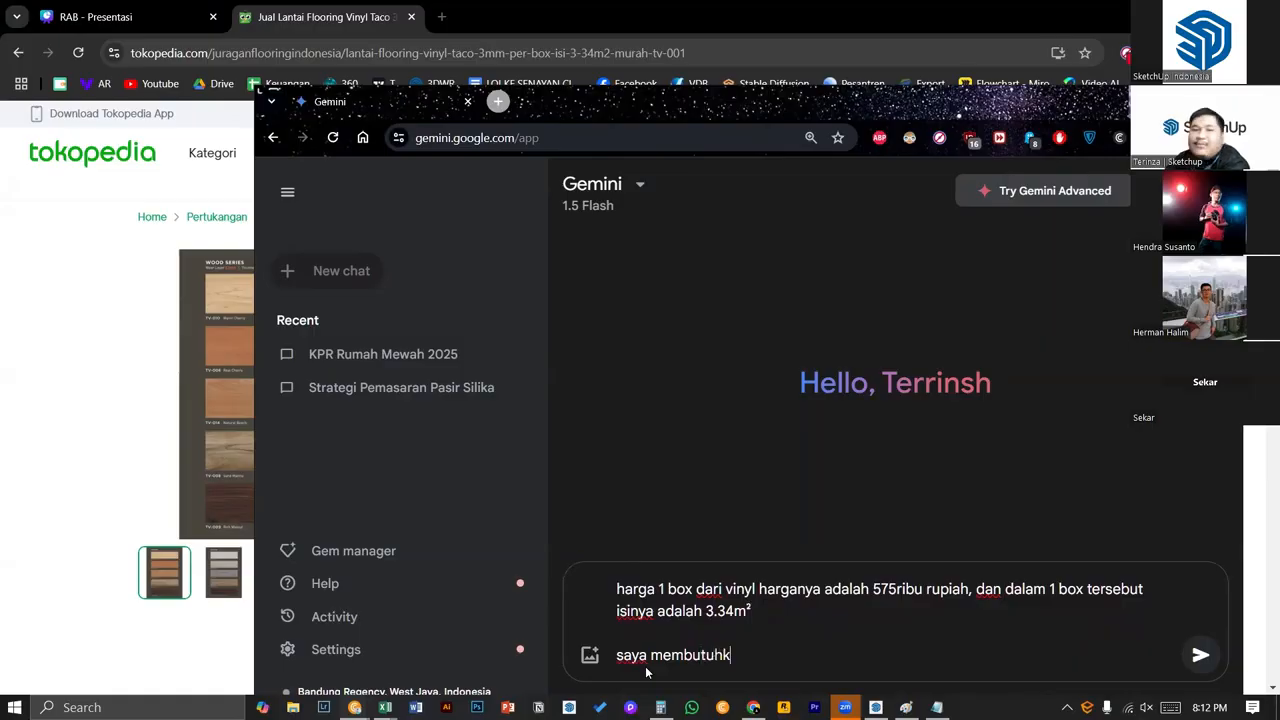
type("an")
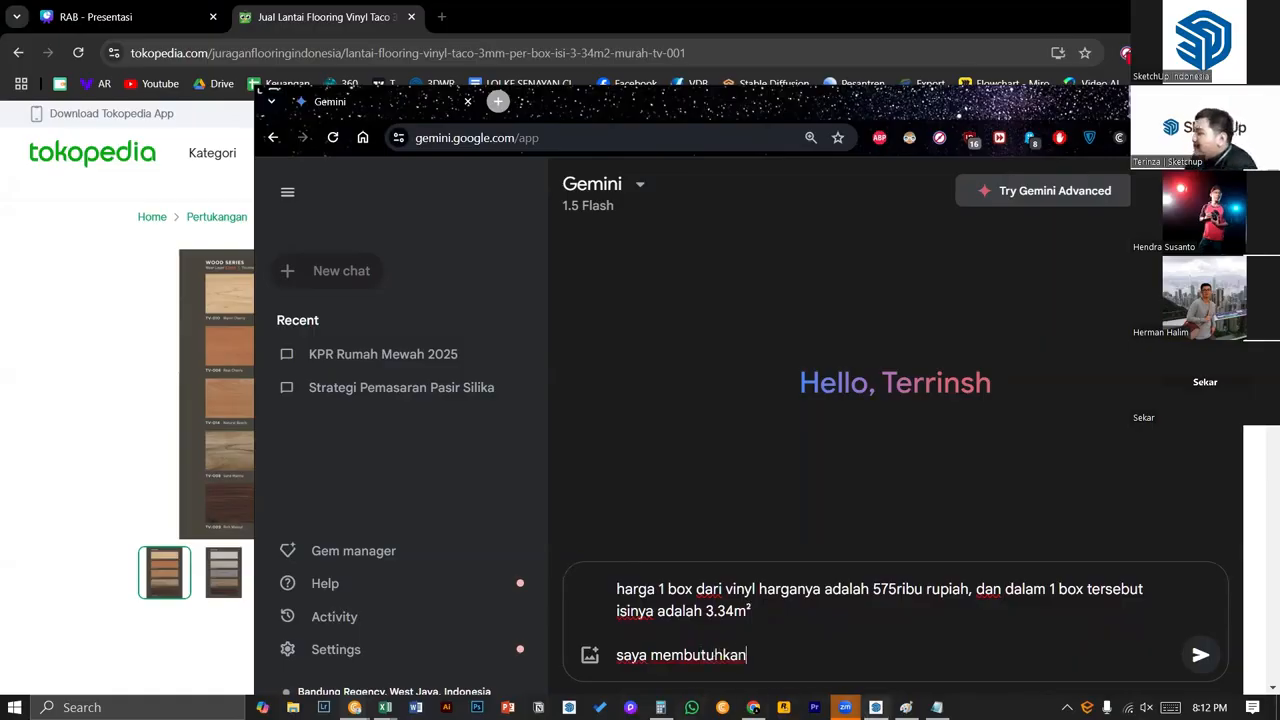
left_click(875, 707)
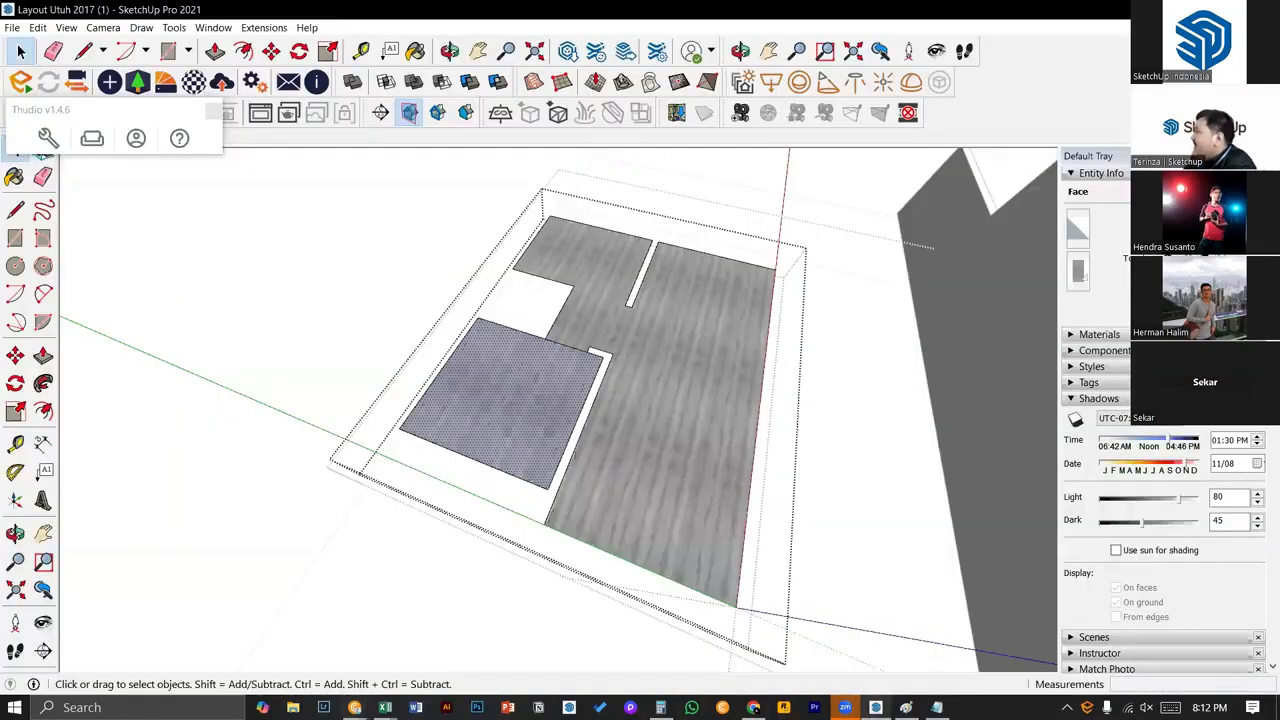
key("alt+Tab")
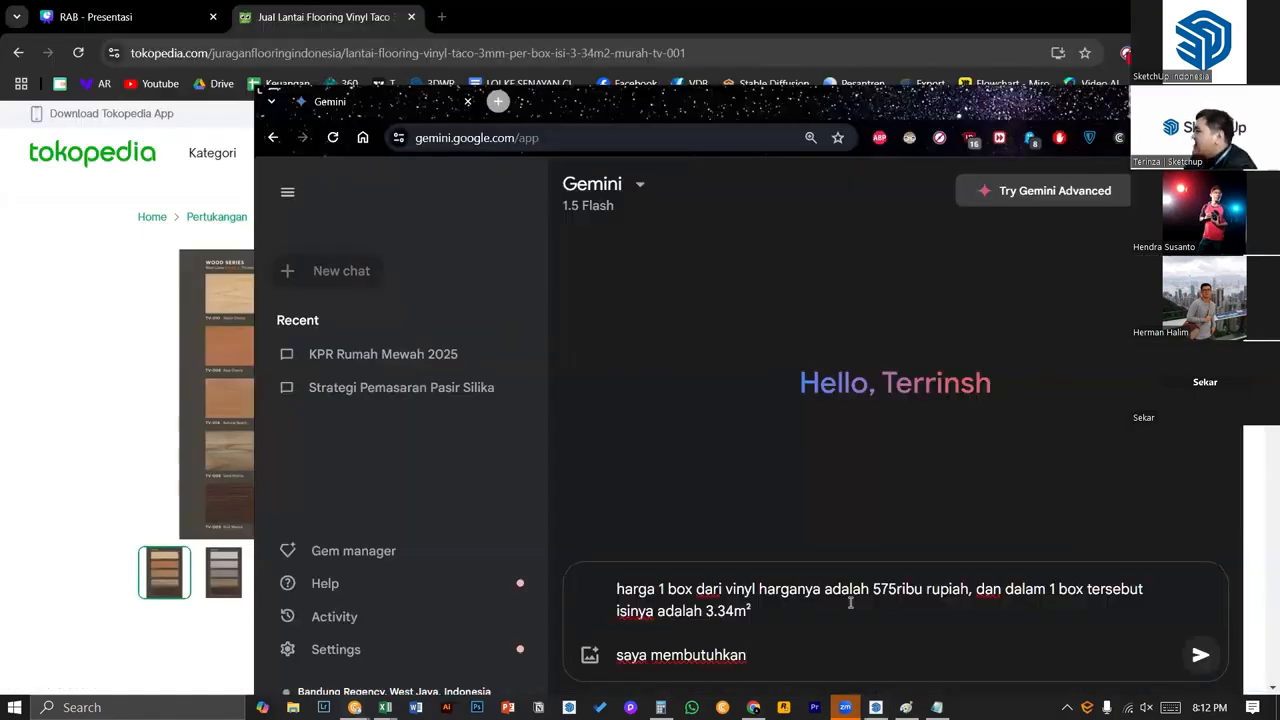
type("7.7m")
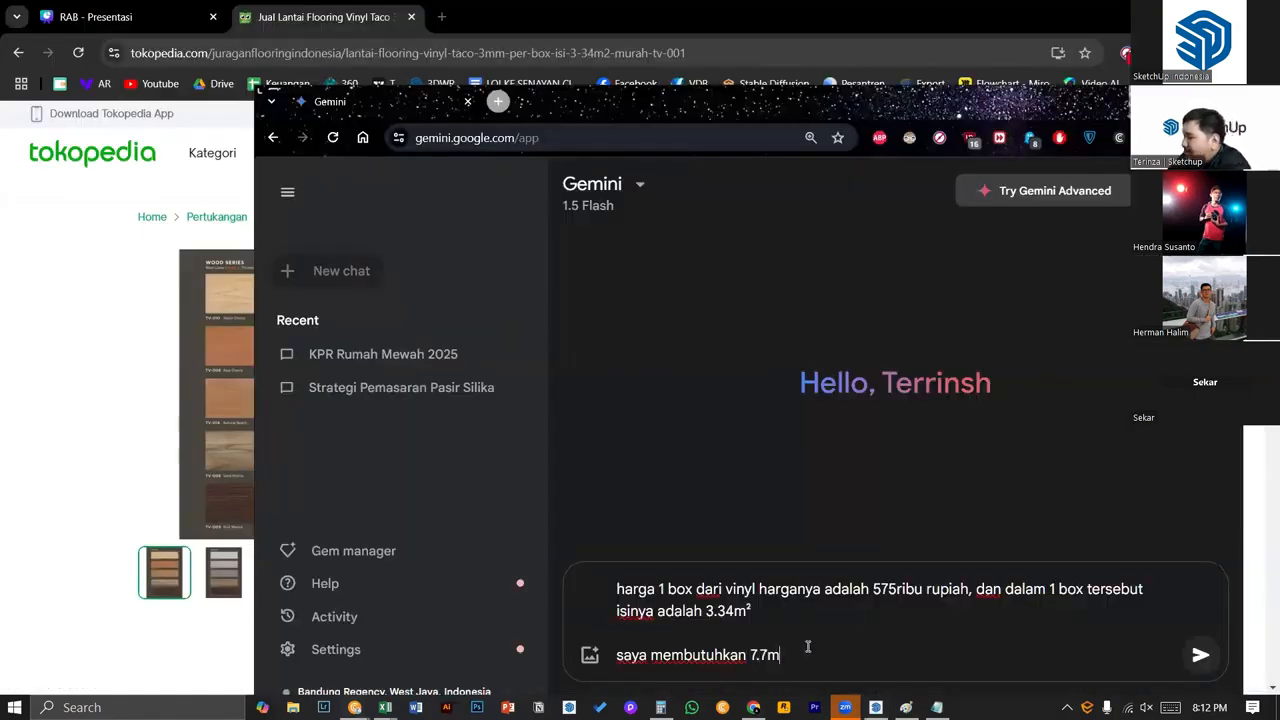
type("²")
key("shift+Return")
key("shift+Return")
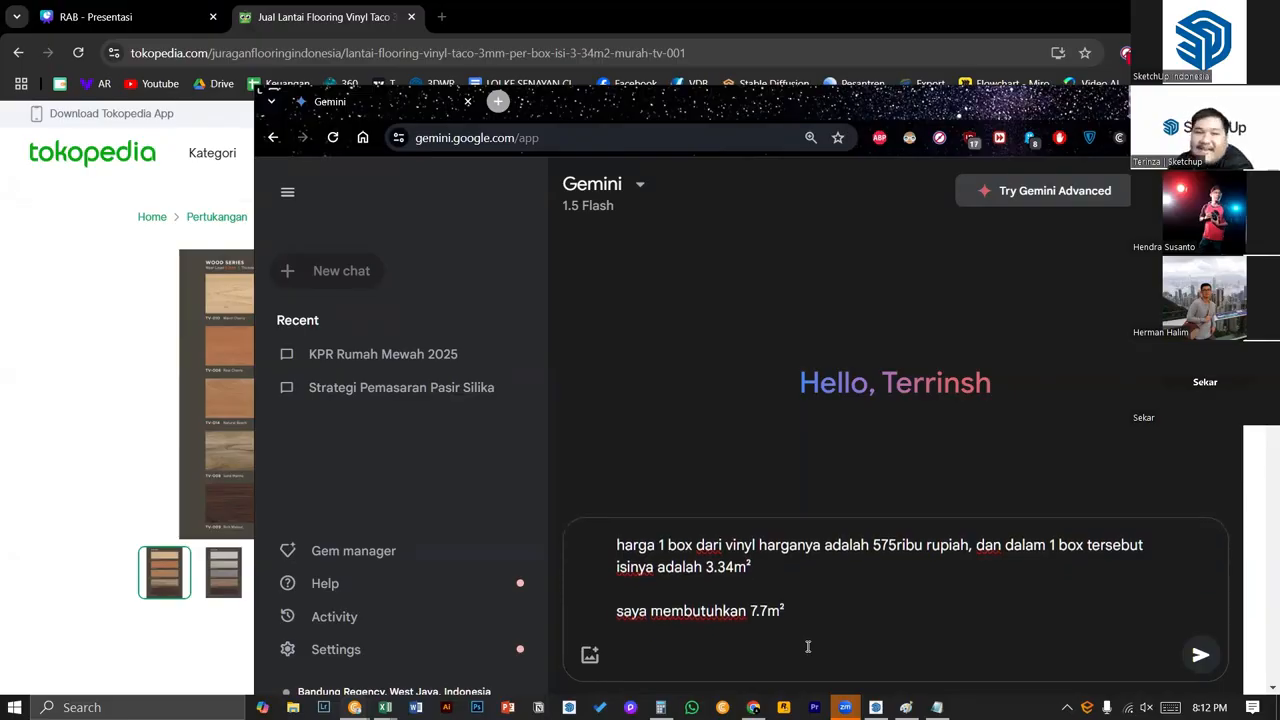
- Add the heading "pertanyaan :" and the first question "1. berapa box yang kita butuhkan" to the prompt
type("pertanyaan :")
key("shift+Return")
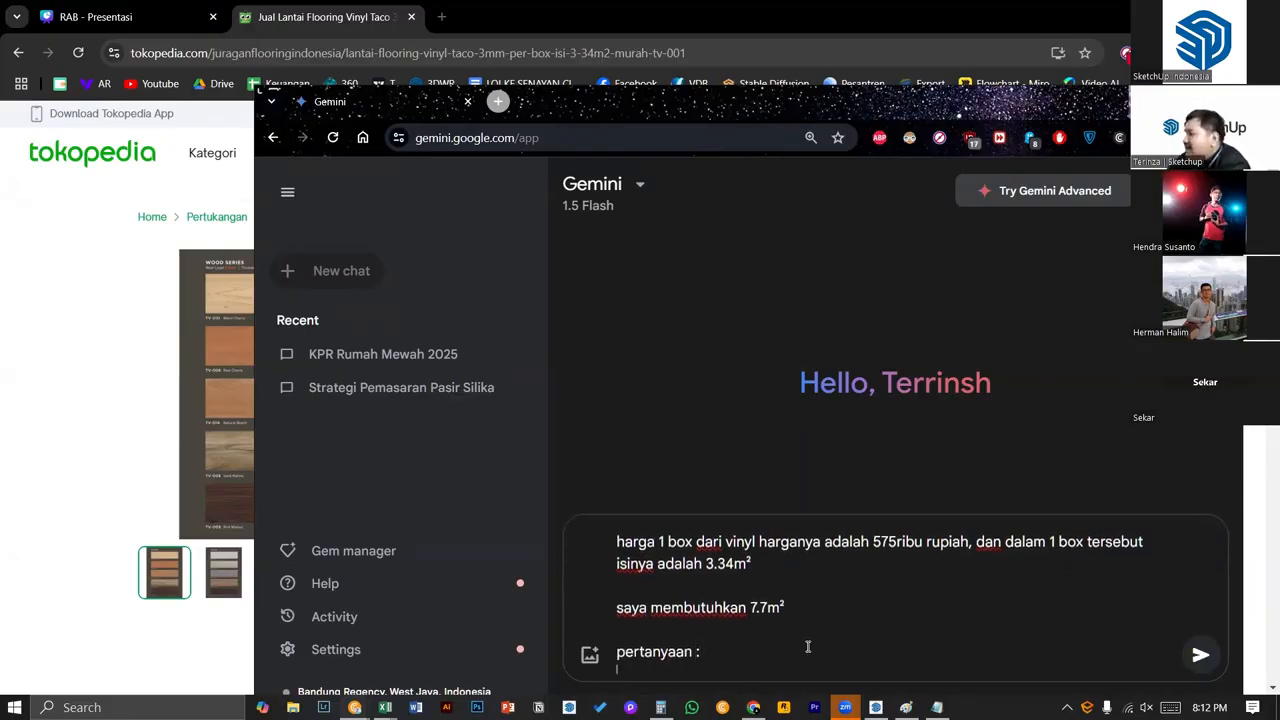
type("1. berapa box ")
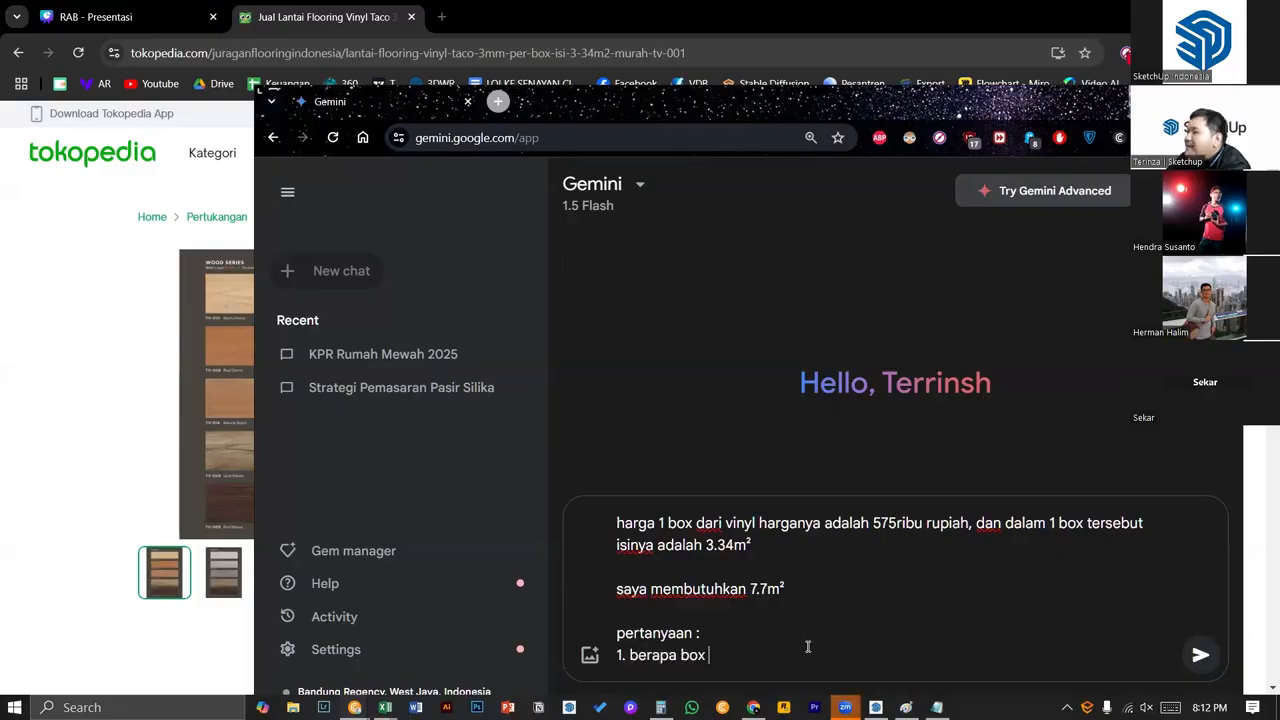
type("yang kita butuhjka")
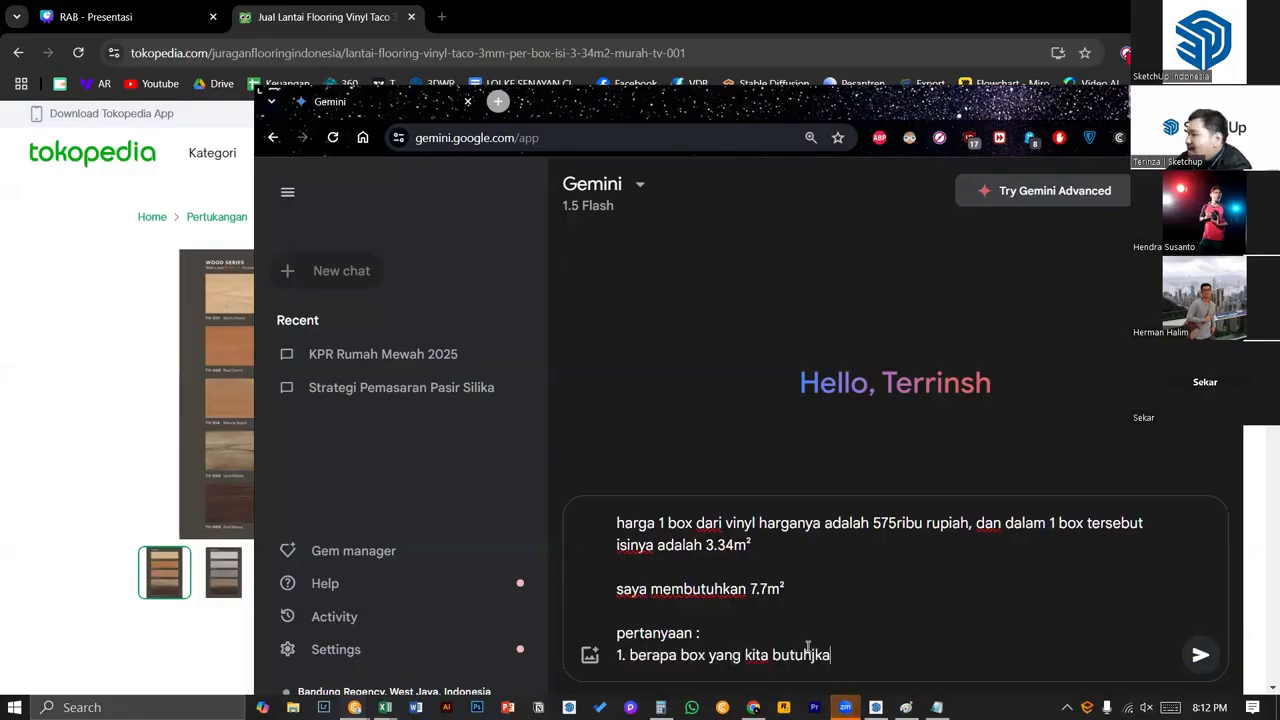
key("BackSpace")
key("BackSpace")
key("BackSpace")
type("kan")
key("shift+Return")
- Add the second question "2. berrapa harganya" and submit the prompt to Gemini
type("2. ")
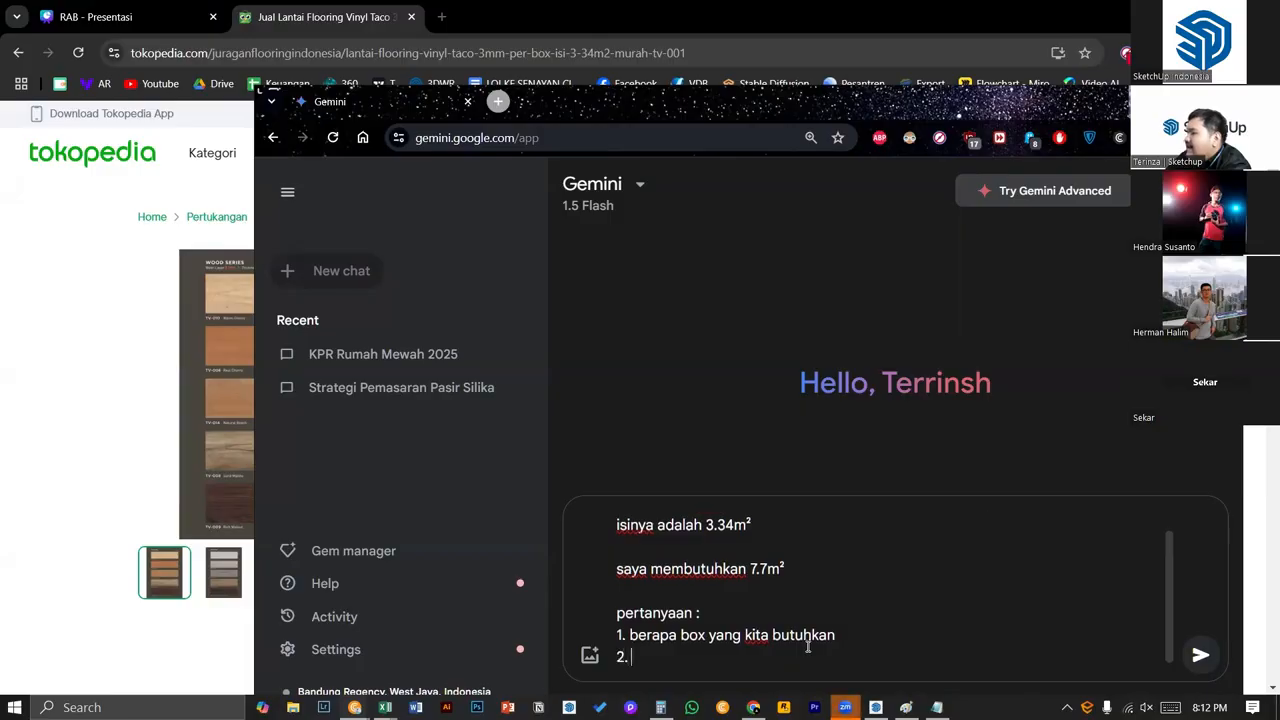
type("berrapa harga")
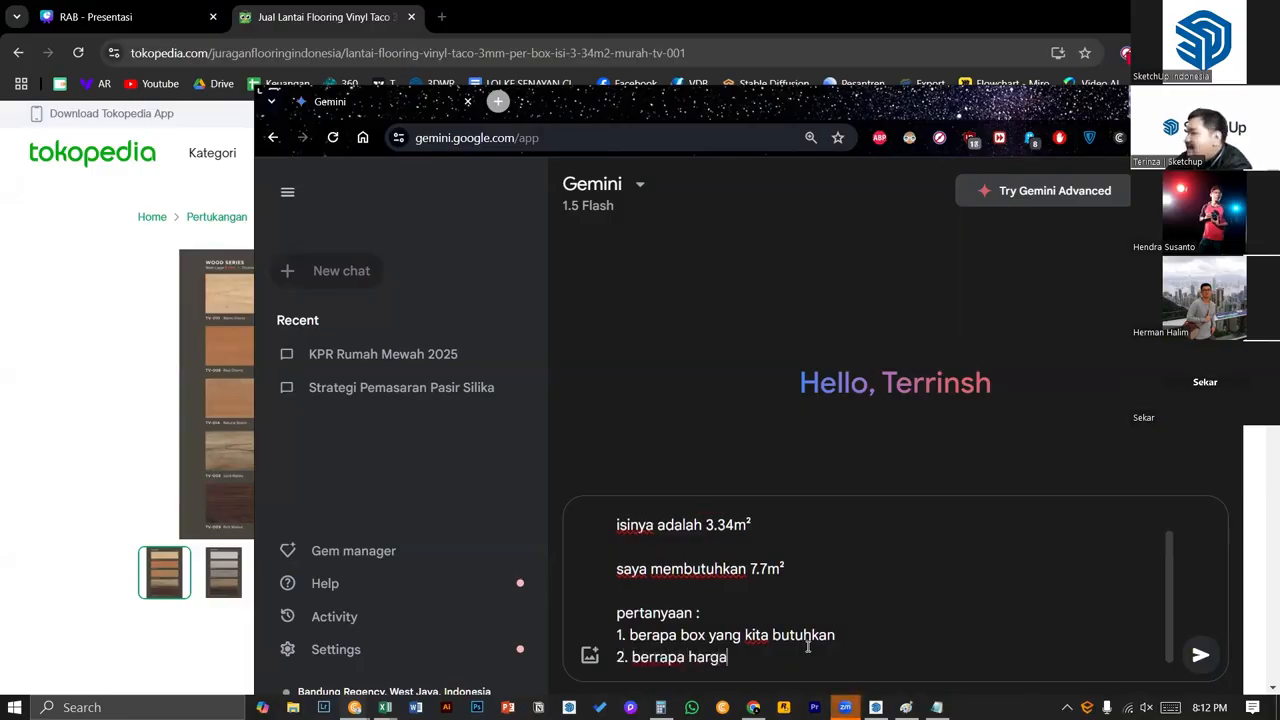
type("nya")
key("Return")
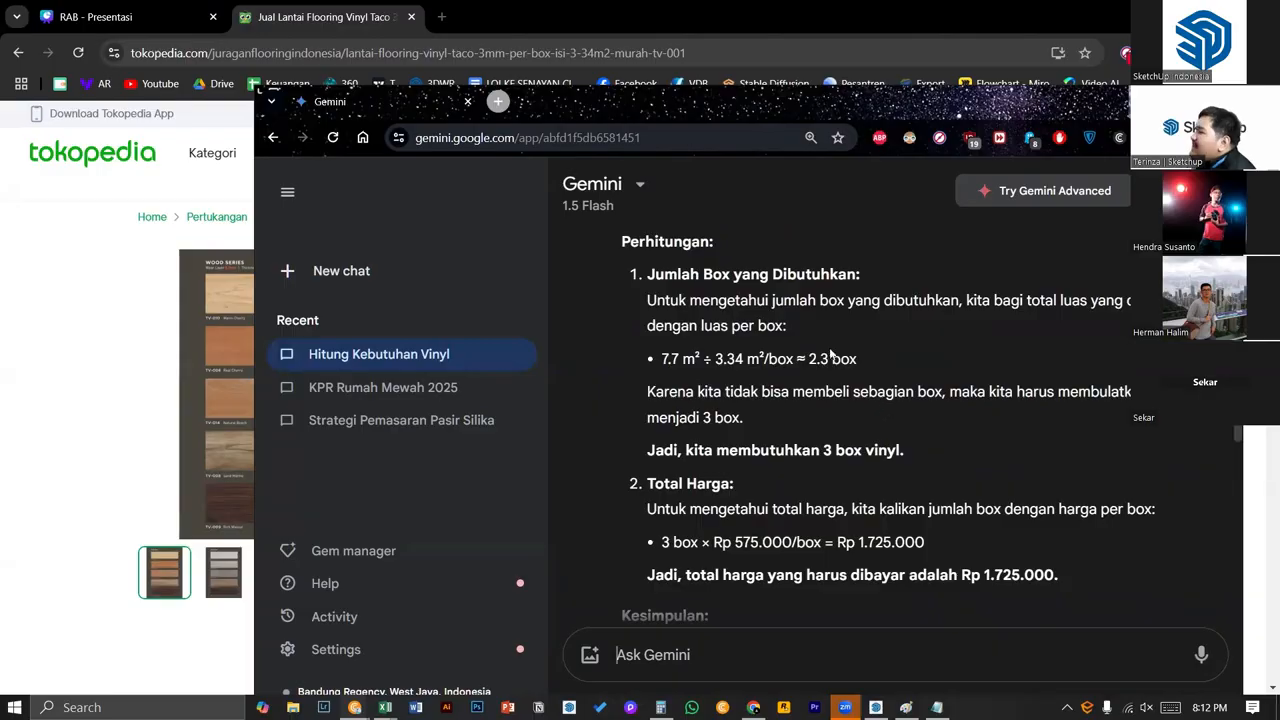
- Highlight the unrounded box count in Gemini's calculation
left_click_drag(809, 358, 870, 376)
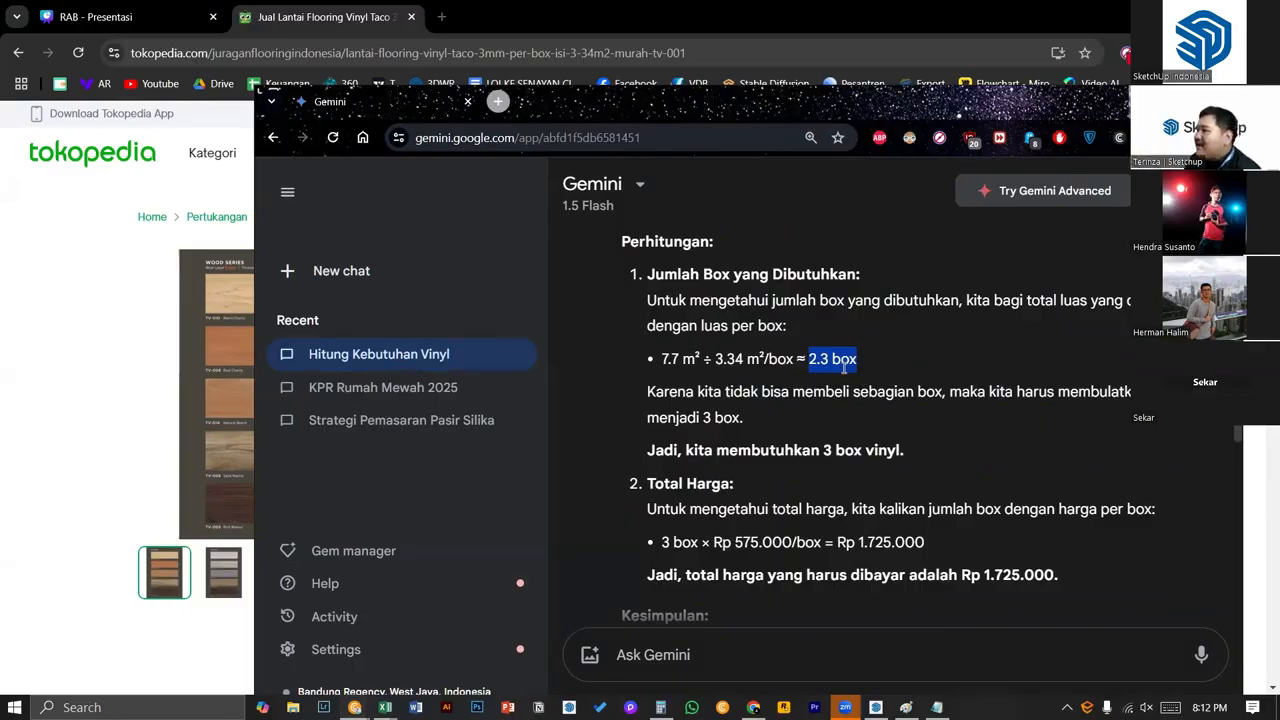
scroll(801, 412, "down", 2)
- Switch to the Tokopedia listing, set the order quantity for TV 001 to 3 and highlight the subtotal amount
left_click(101, 357)
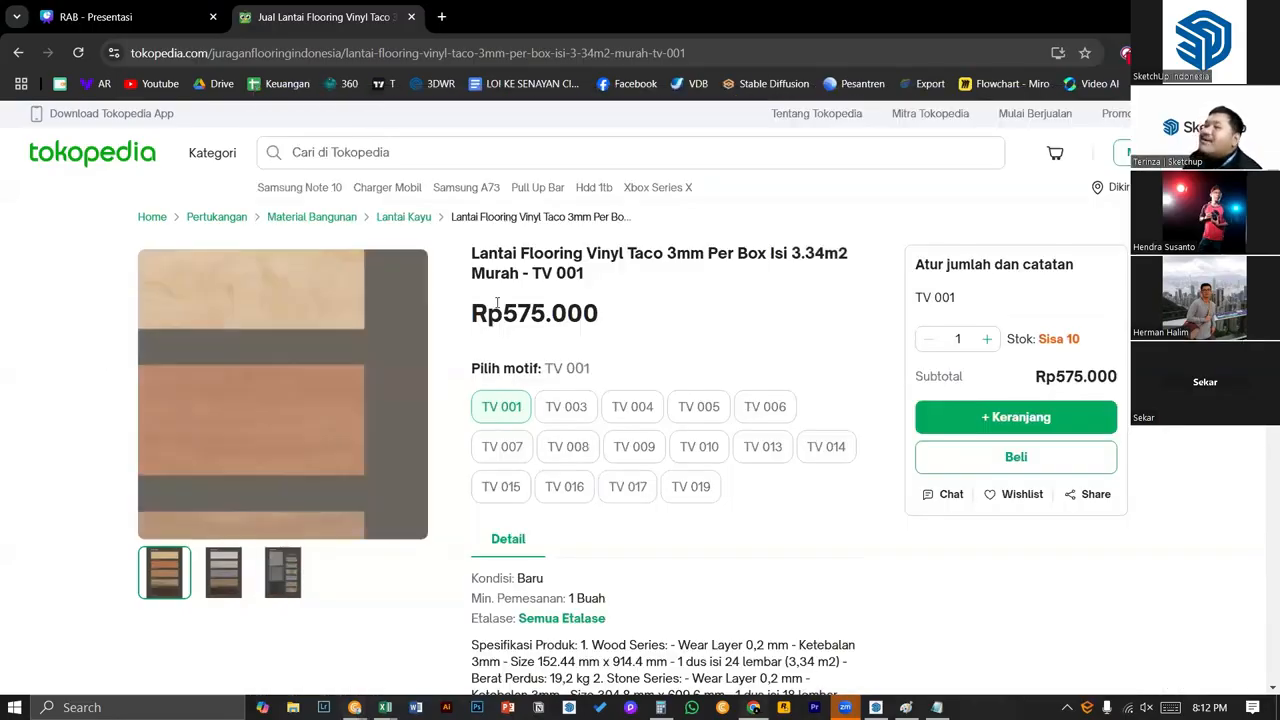
left_click(986, 339)
left_click(986, 339)
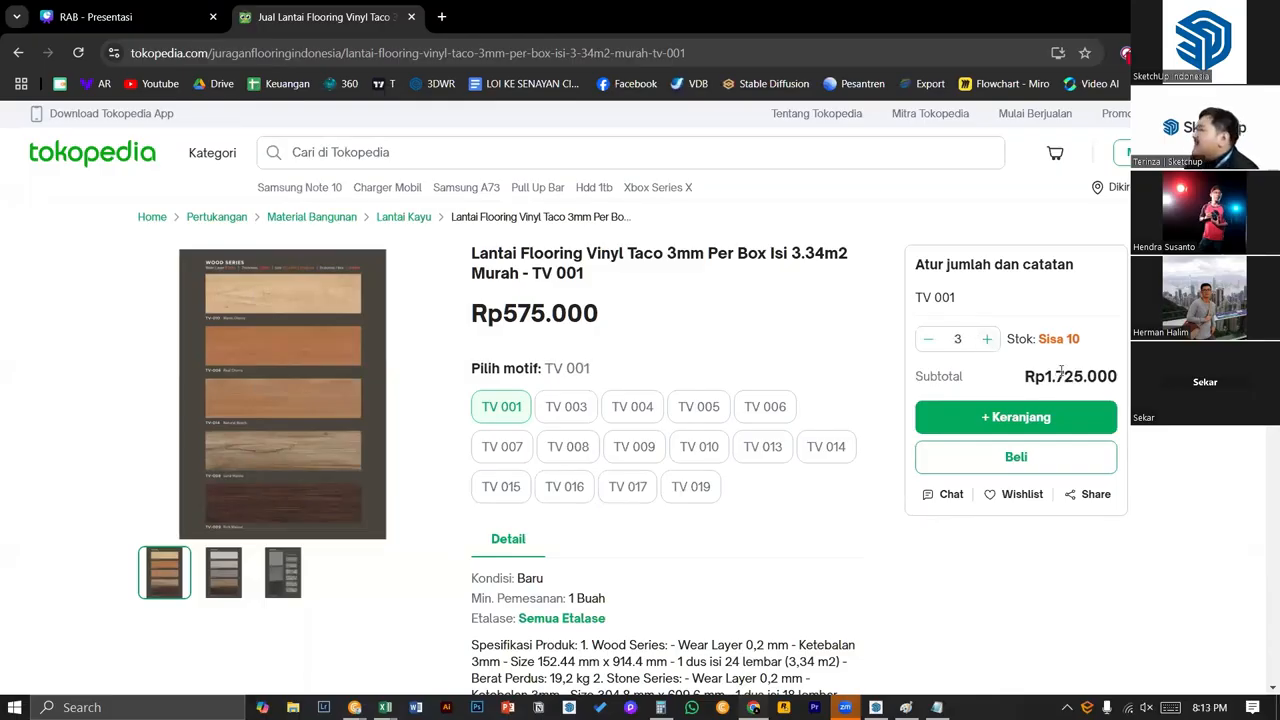
left_click_drag(1045, 376, 1118, 378)
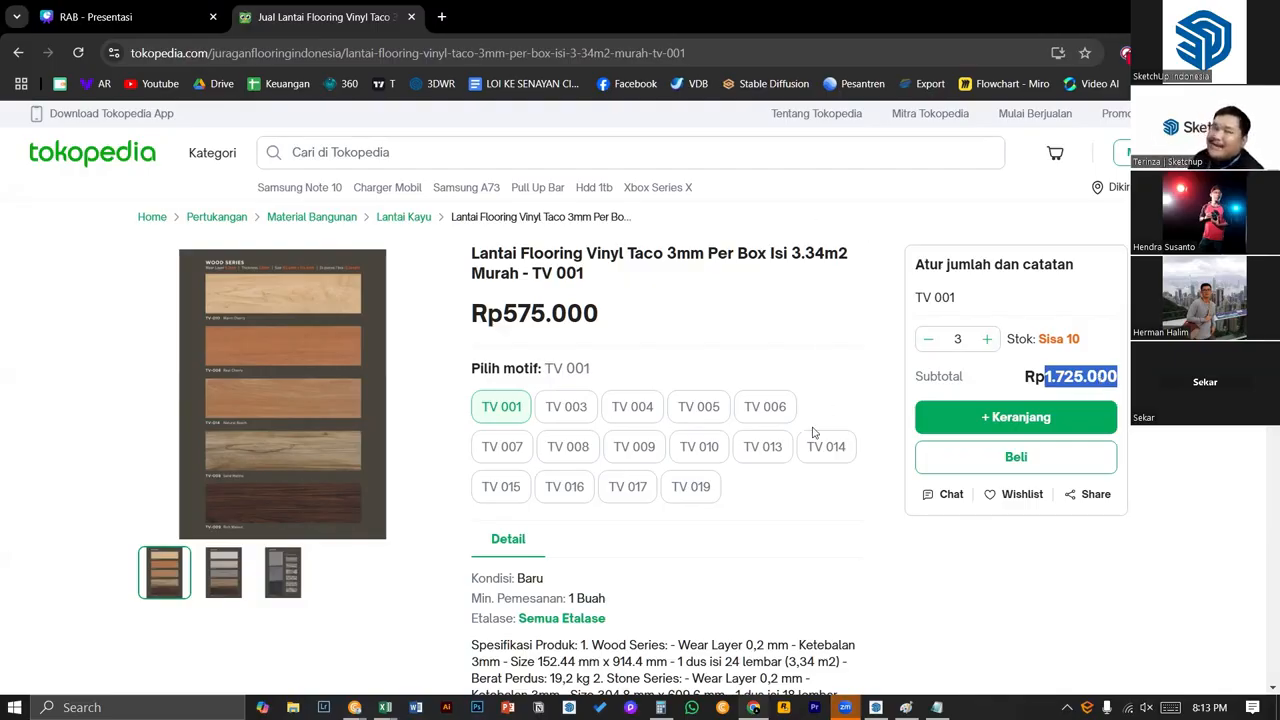
- View the selected square floor face in SketchUp from a steeper angle and return to the Tokopedia listing
left_click(876, 707)
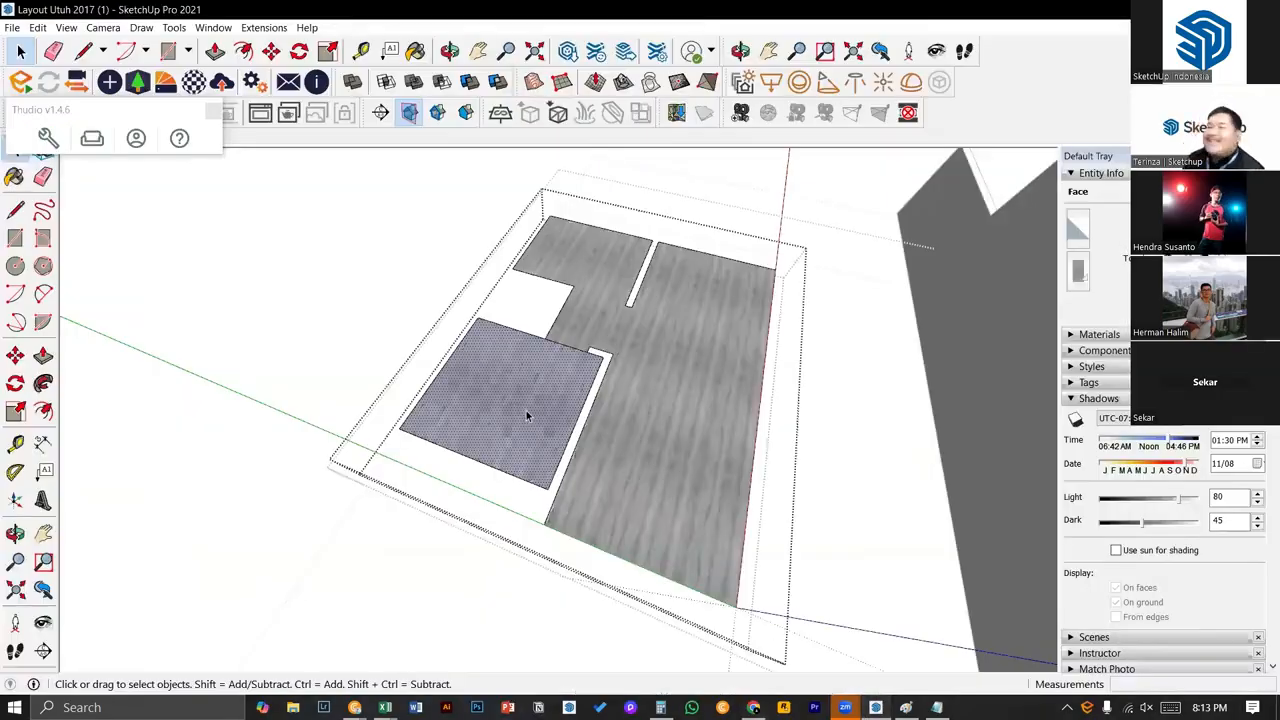
middle_click_drag(527, 416, 565, 449)
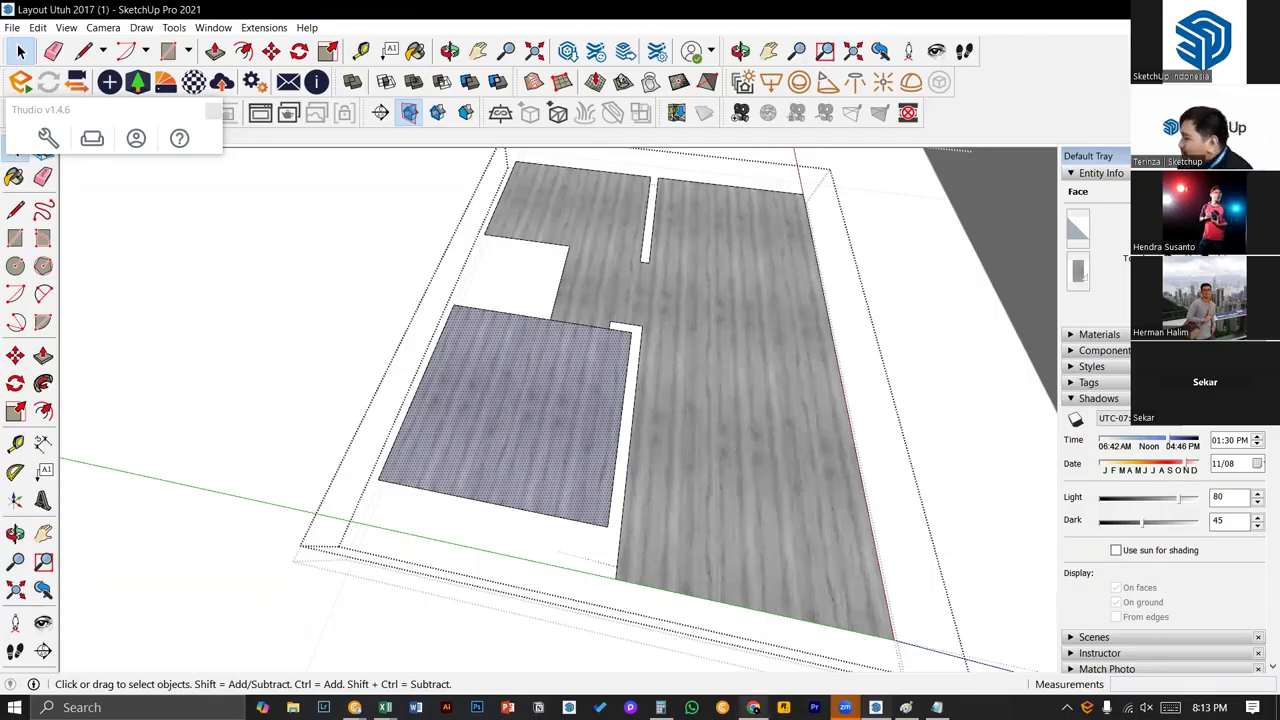
left_click(754, 707)
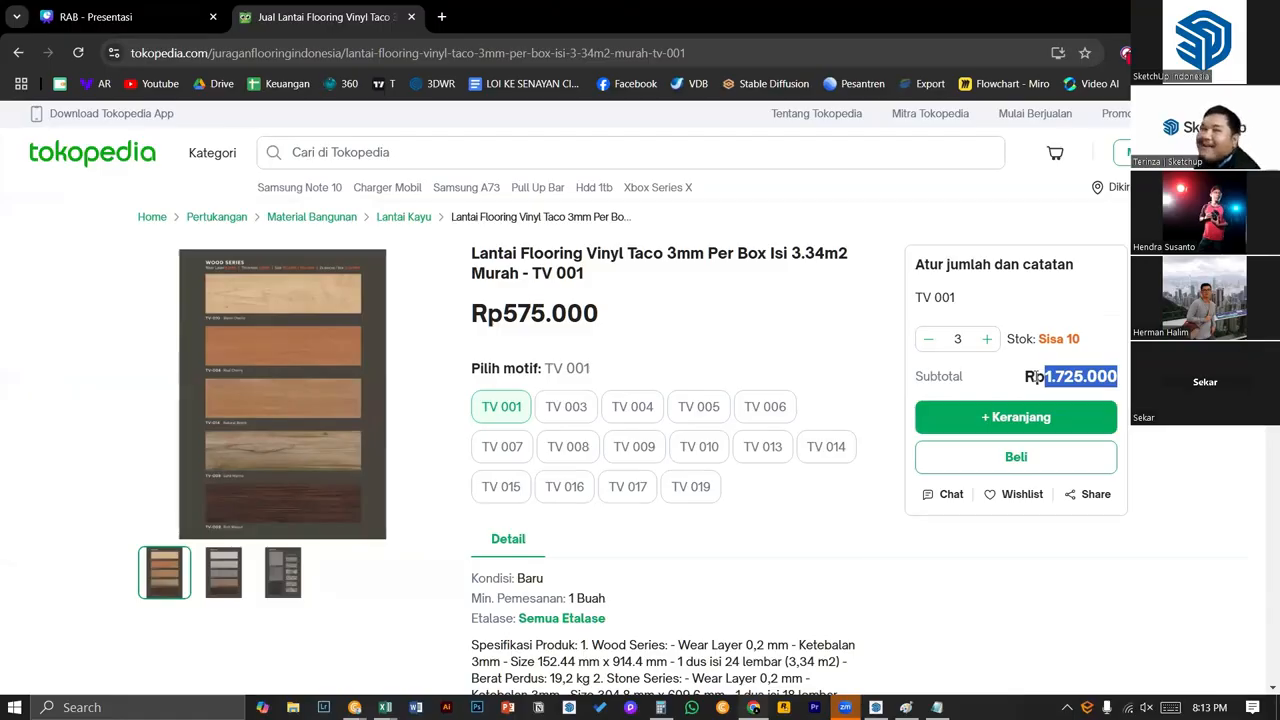
- Switch to SketchUp and select the large irregular floor face, followed by the separate square room's floor face
left_click(876, 707)
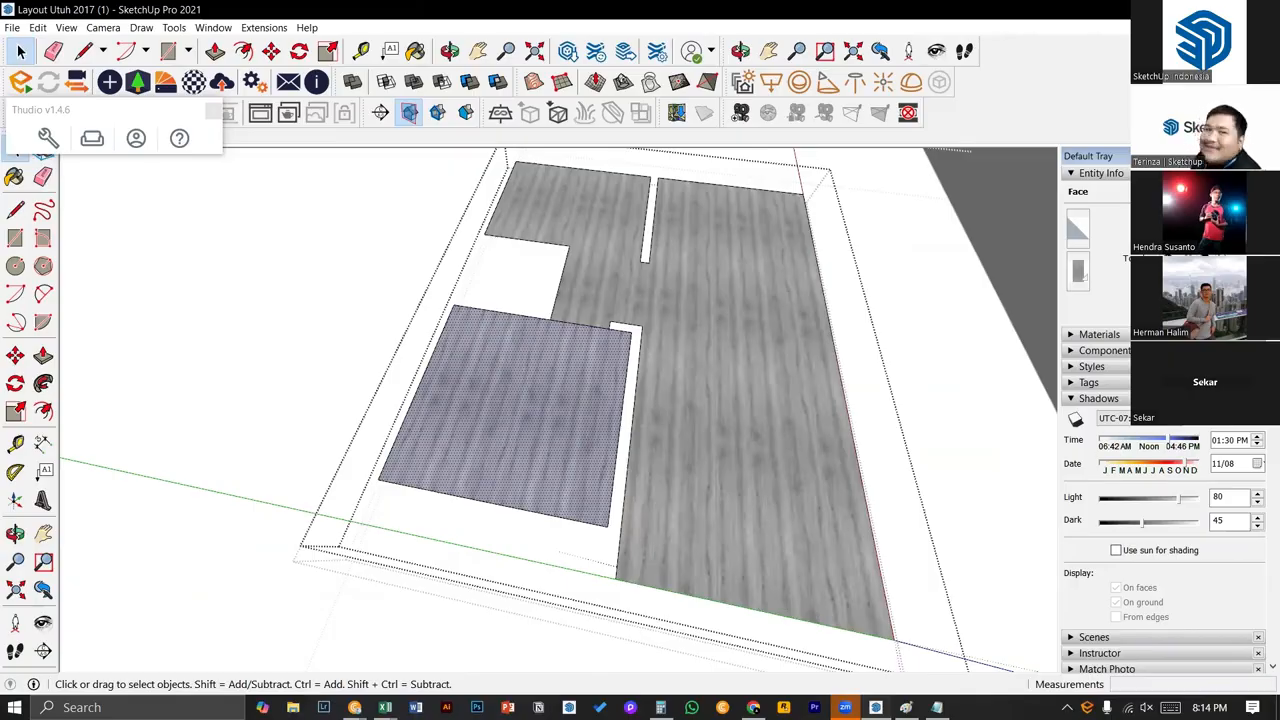
left_click(764, 292)
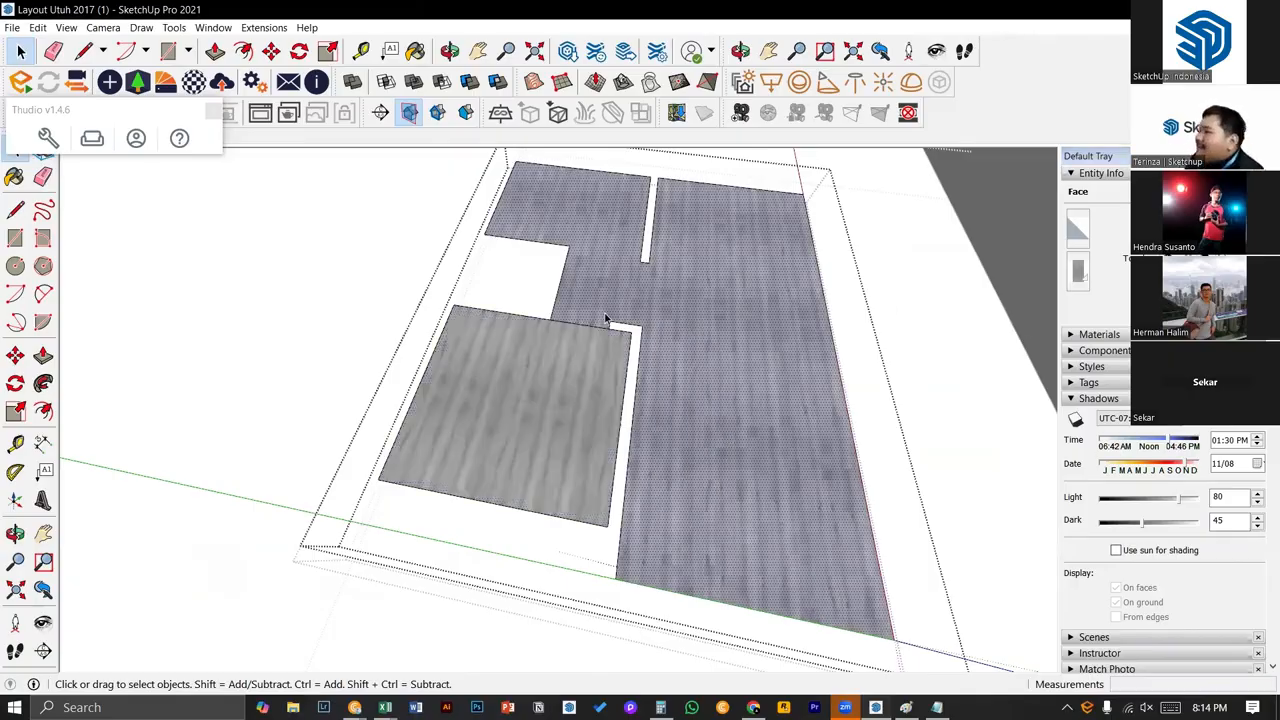
middle_click_drag(606, 320, 634, 343)
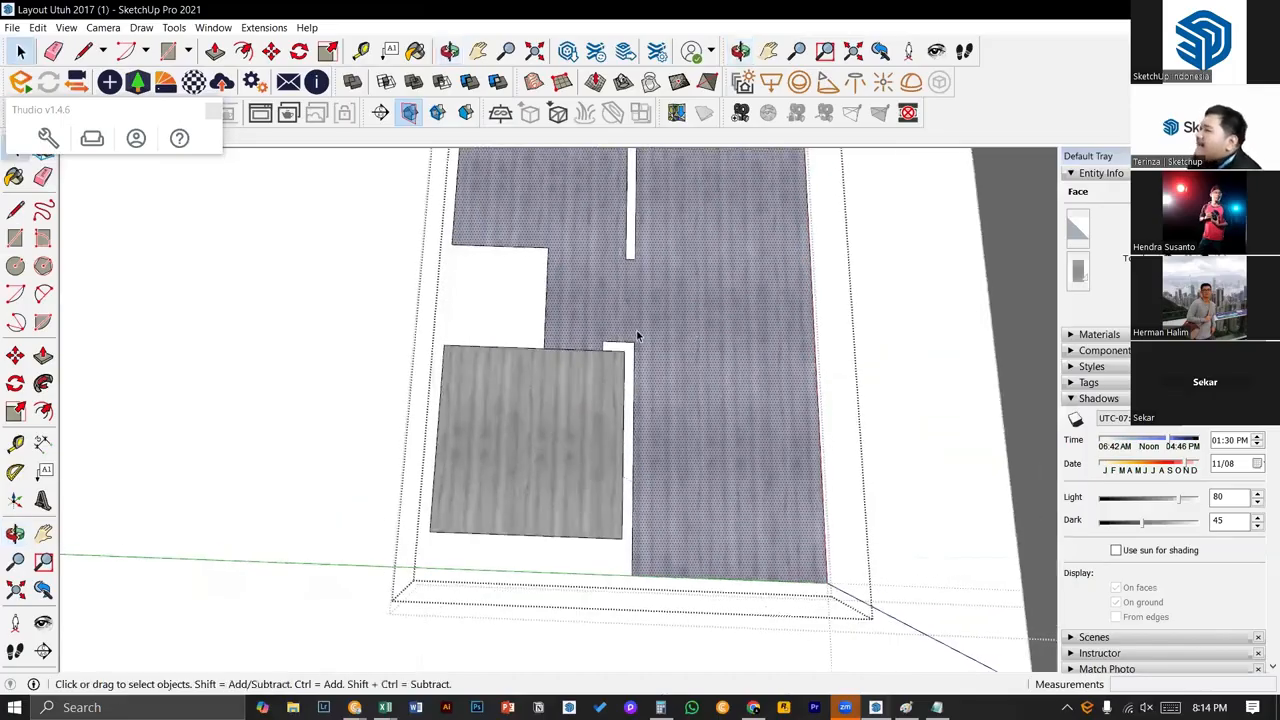
left_click(556, 448)
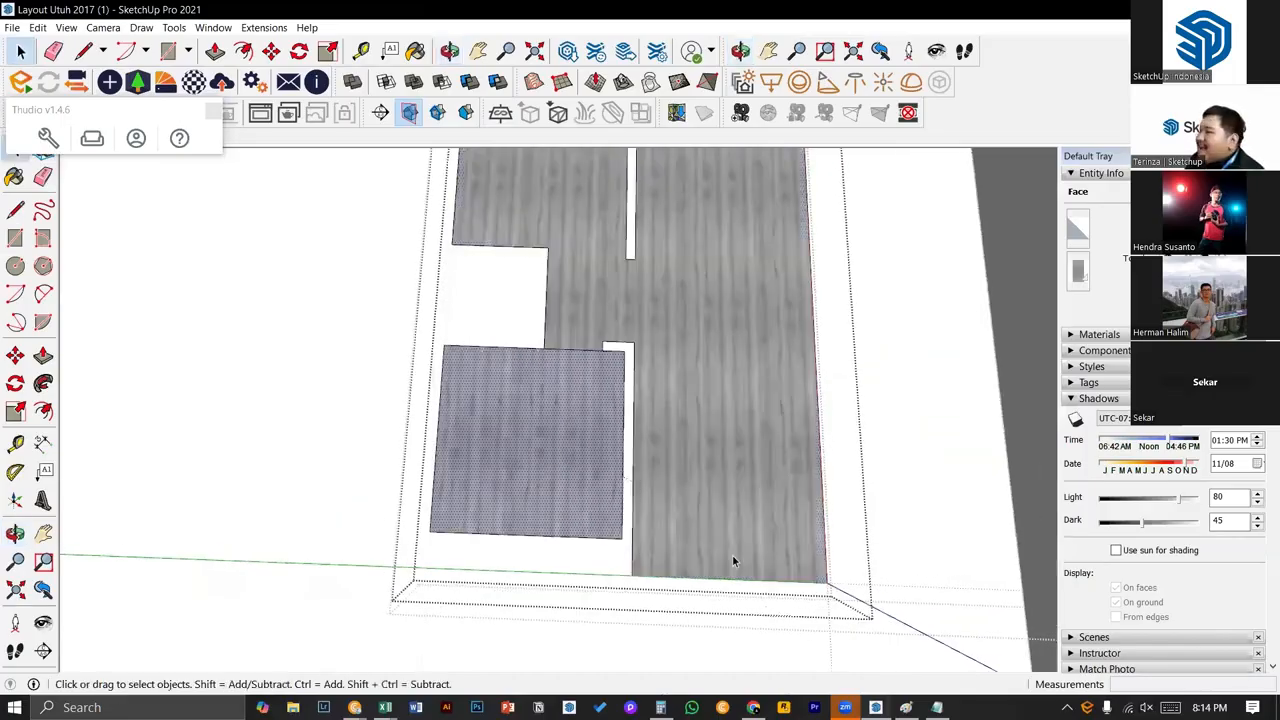
- Check the "STUDI CASE #1 PASANG VINYL" slide in the Canva presentation and return to the Tokopedia listing
left_click(753, 707)
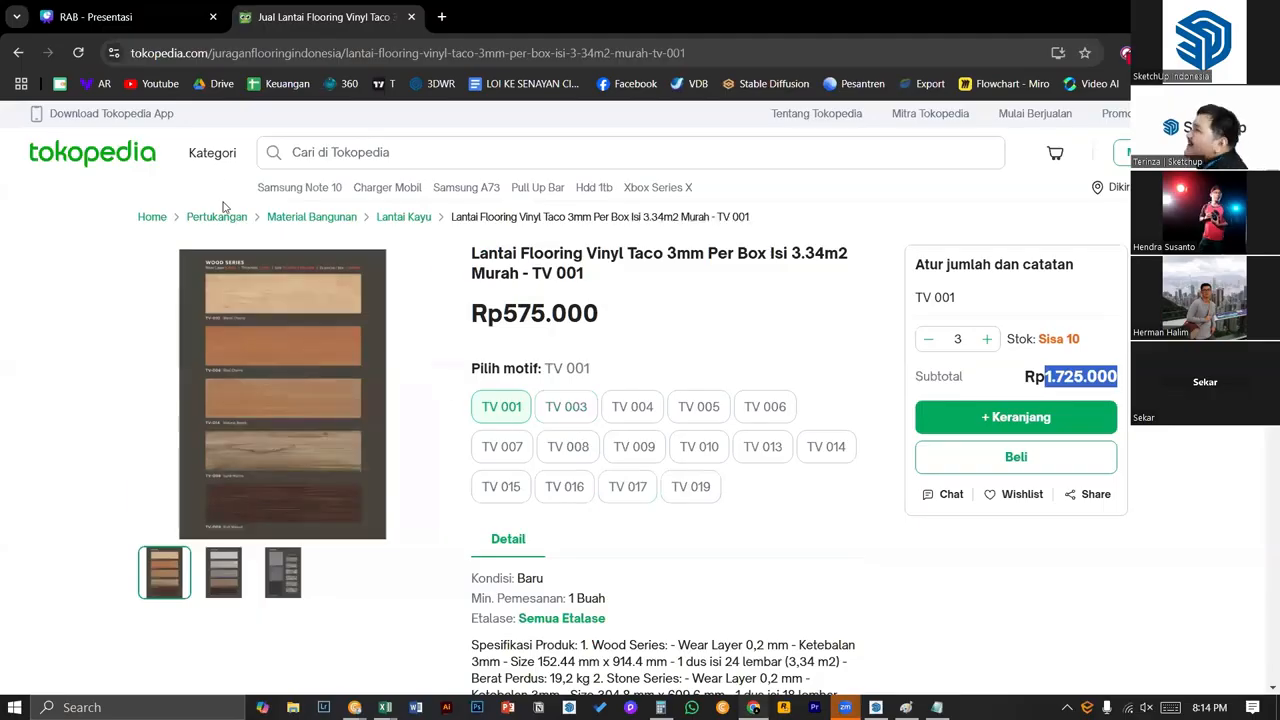
left_click(158, 28)
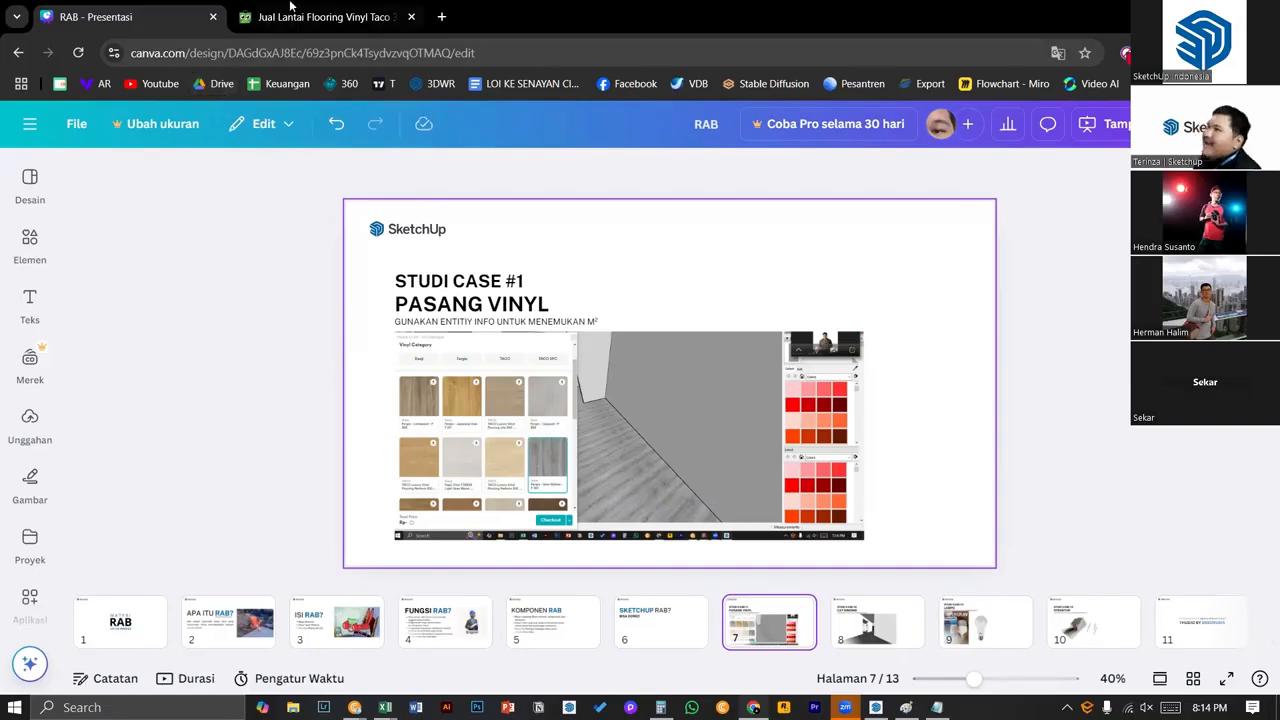
left_click(318, 20)
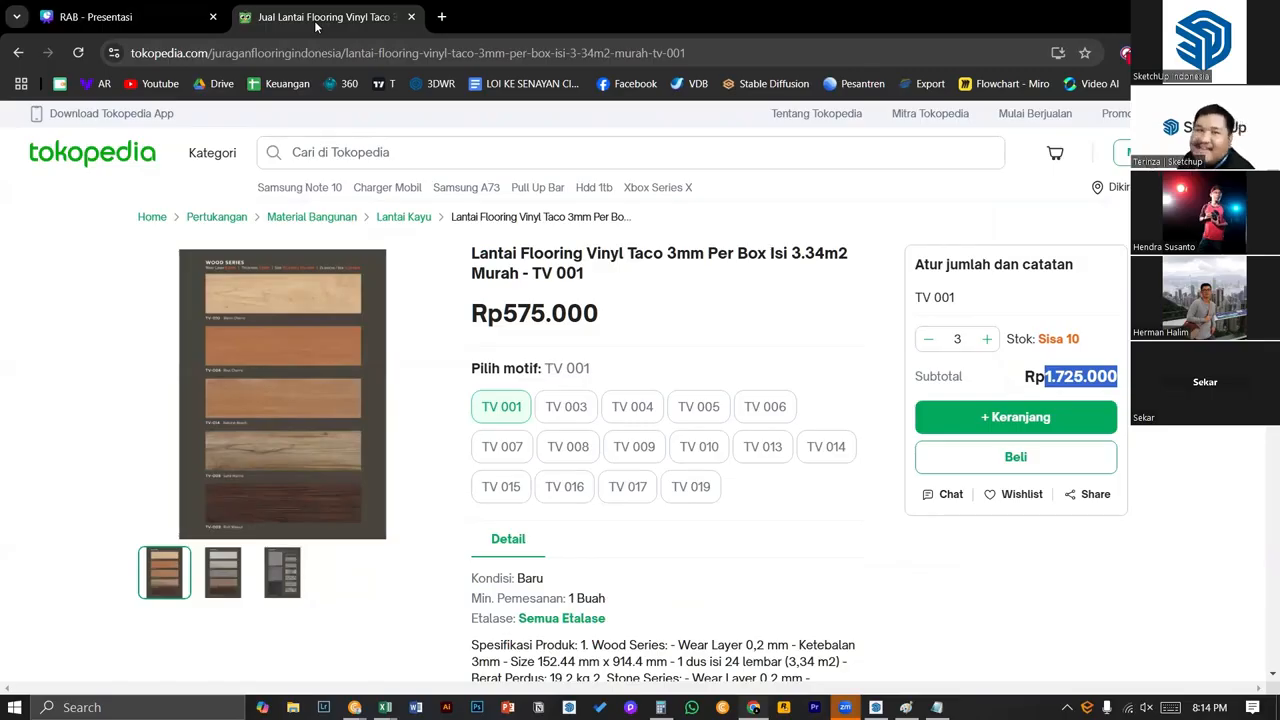
- Switch to SketchUp and examine the square room's vinyl floor face up close
left_click(876, 707)
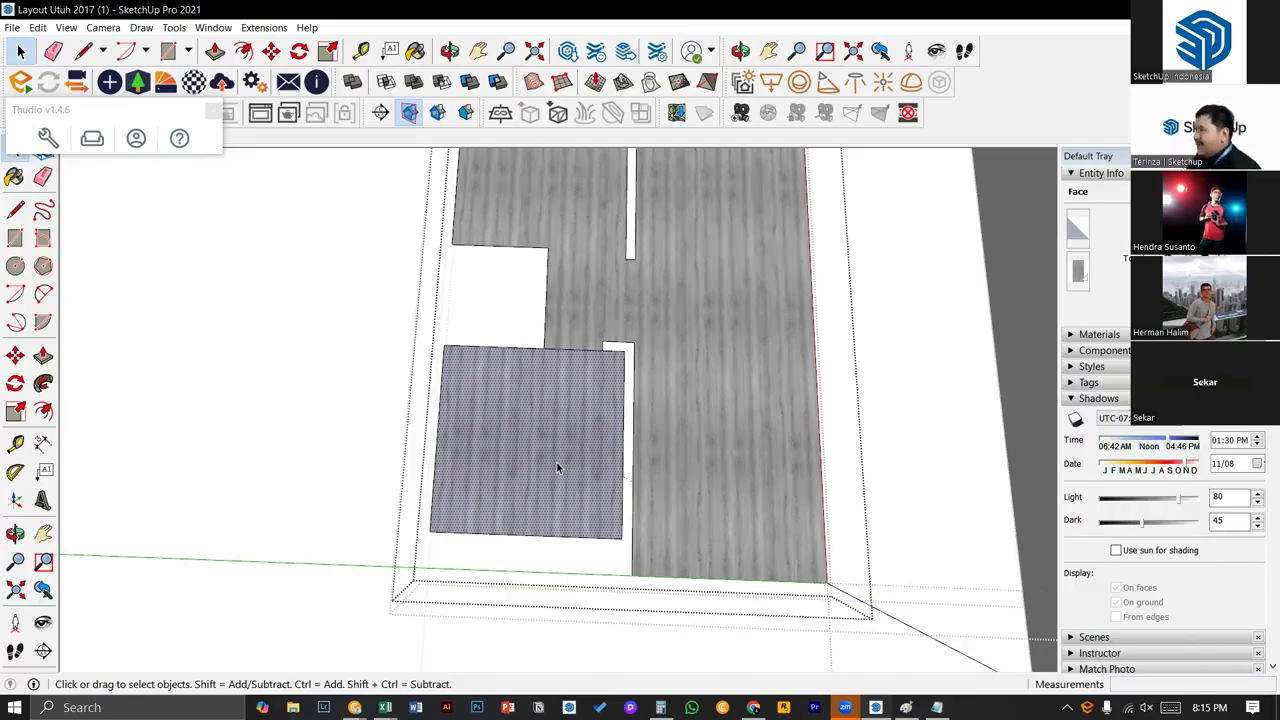
scroll(560, 450, "up", 1)
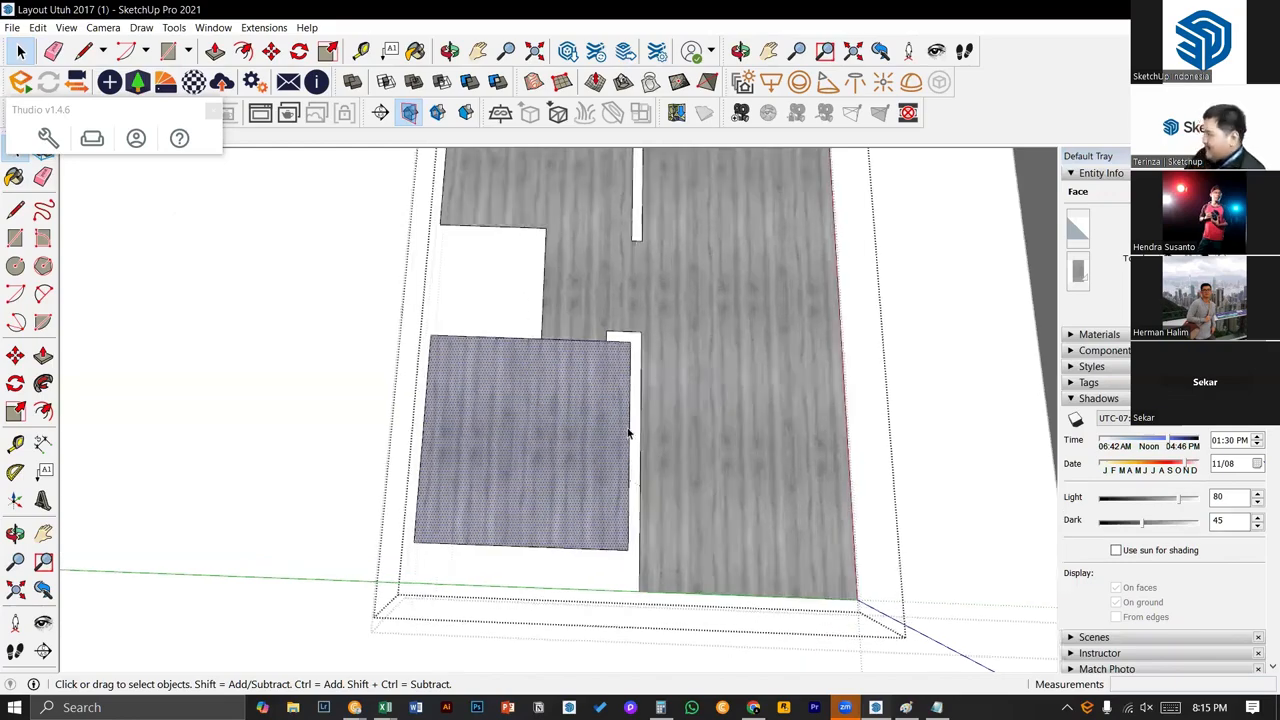
middle_click_drag(606, 420, 531, 417)
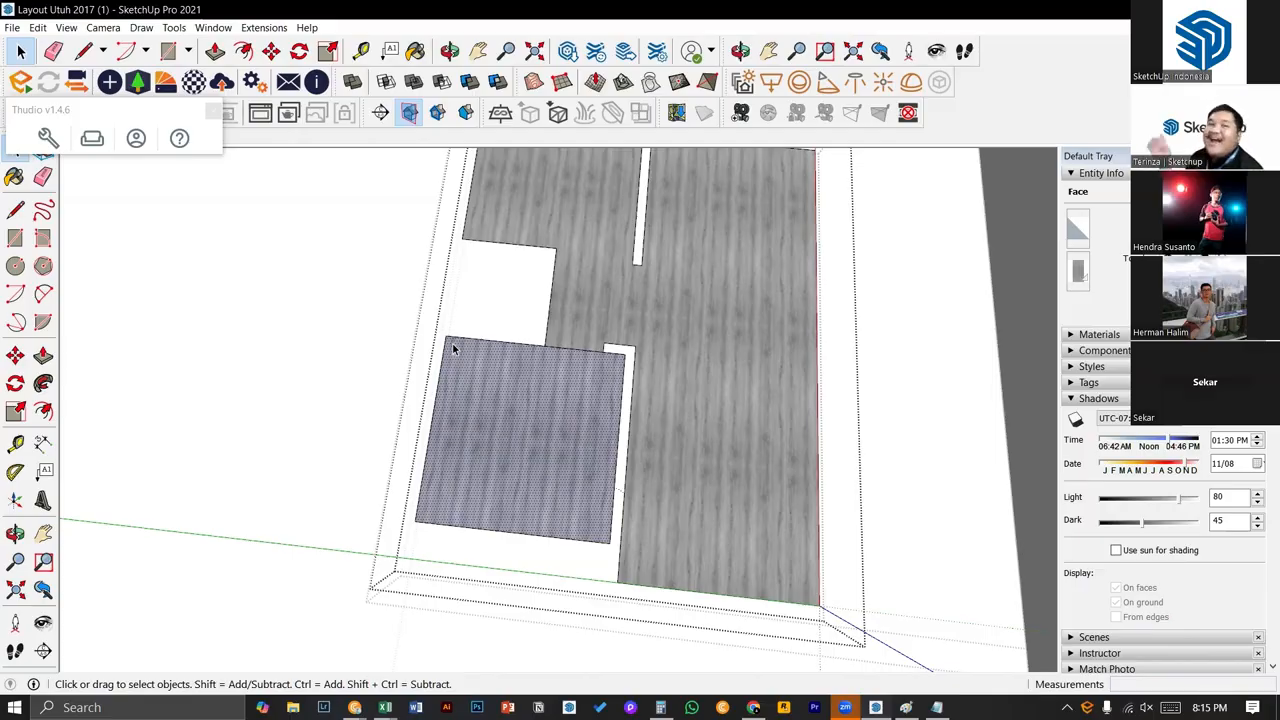
scroll(458, 348, "up", 2)
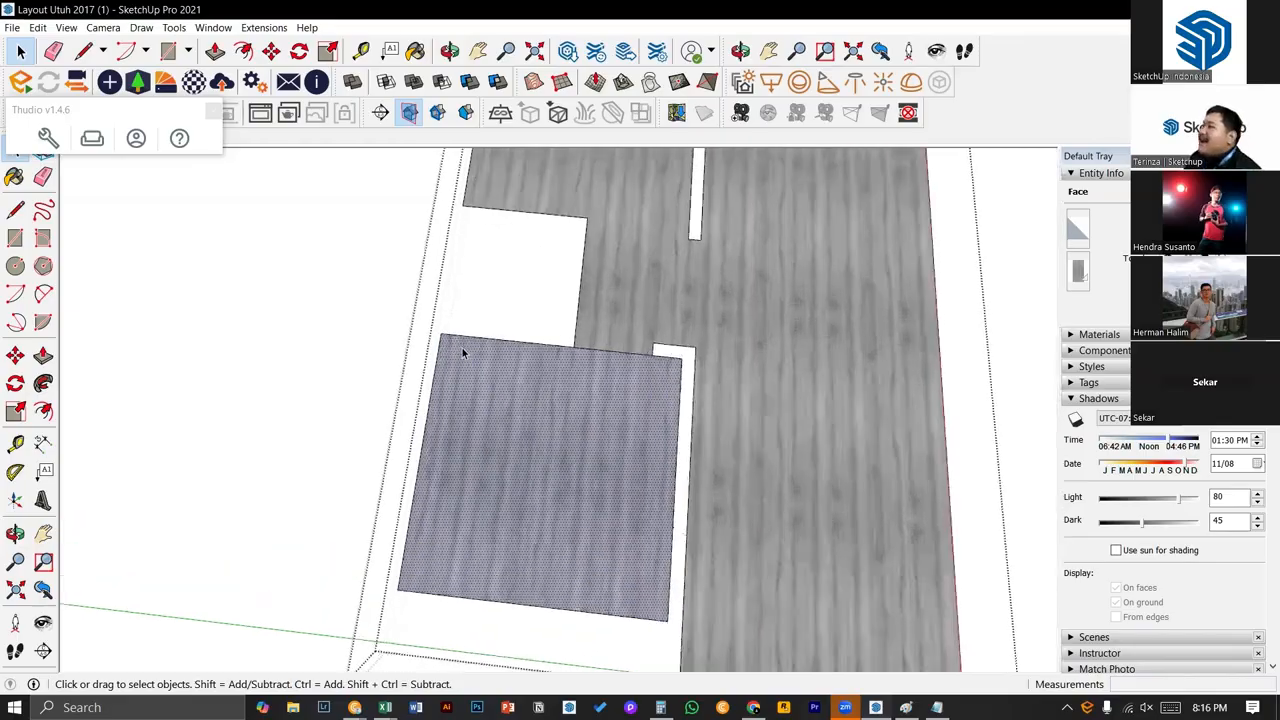
scroll(462, 352, "up", 1)
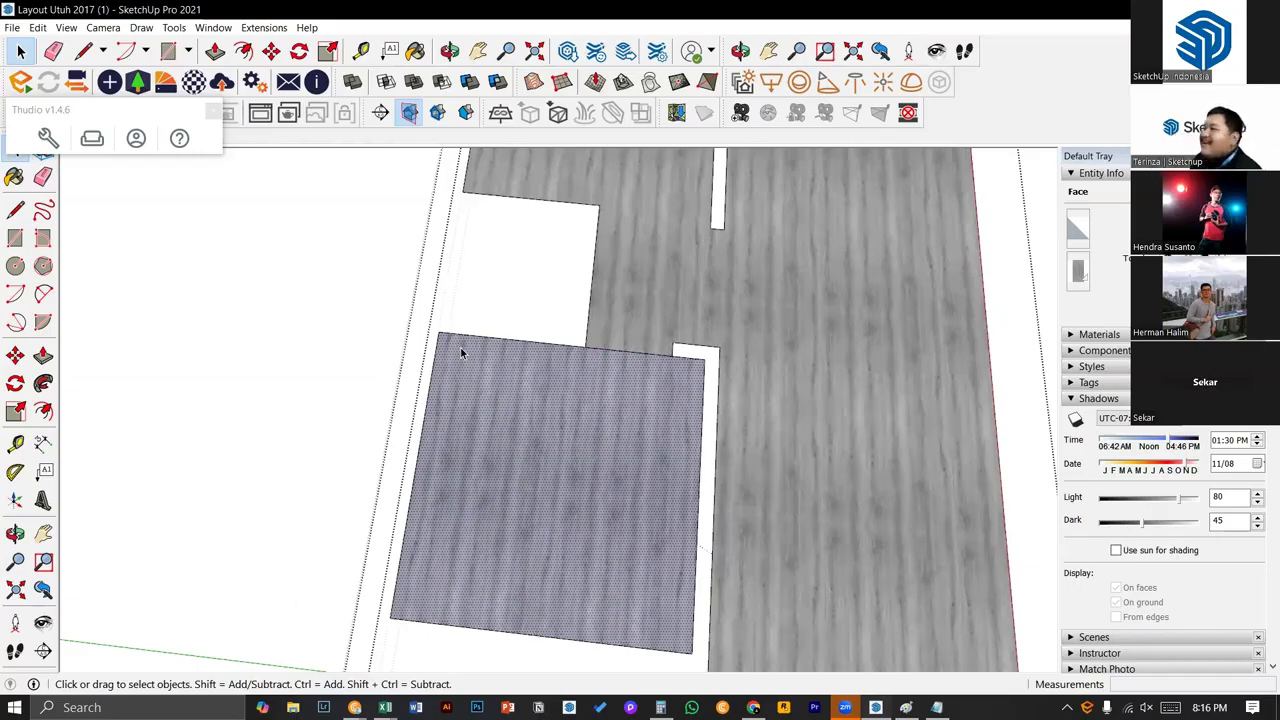
- Select the large irregular floor face to compare it, and reselect the square room's floor face for a close view
scroll(583, 400, "down", 5)
left_click(675, 373)
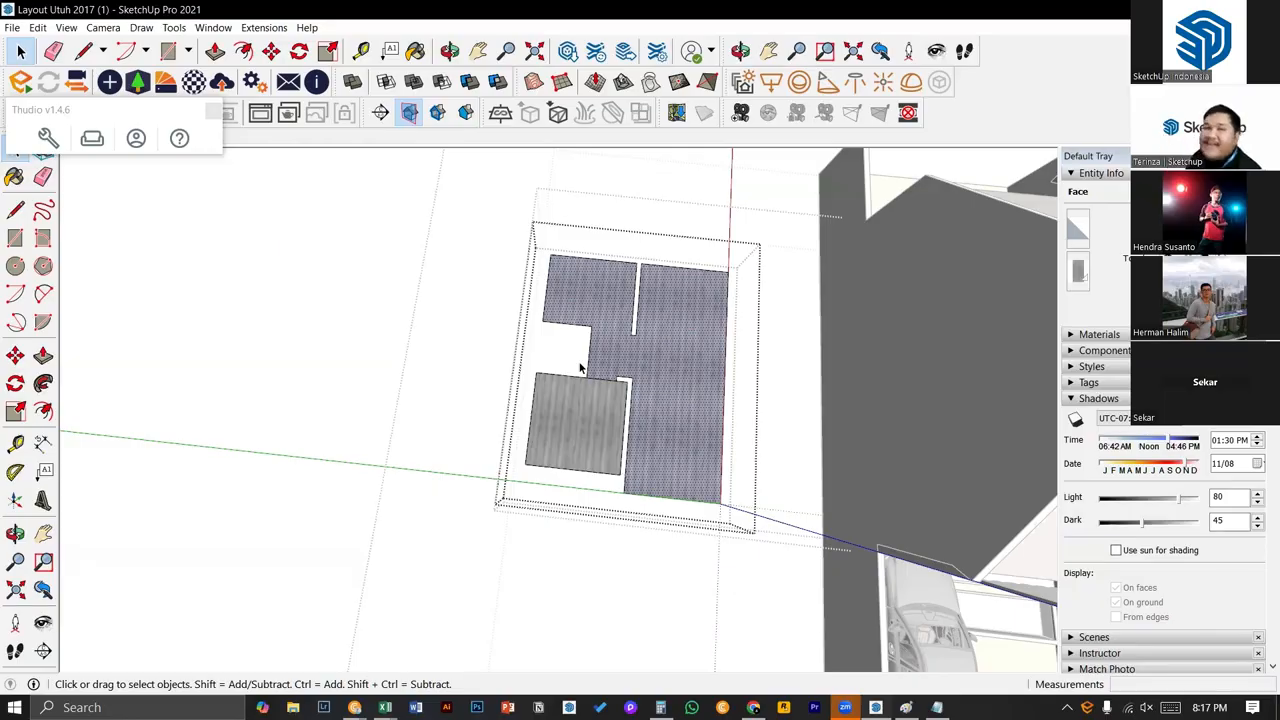
scroll(613, 427, "up", 1)
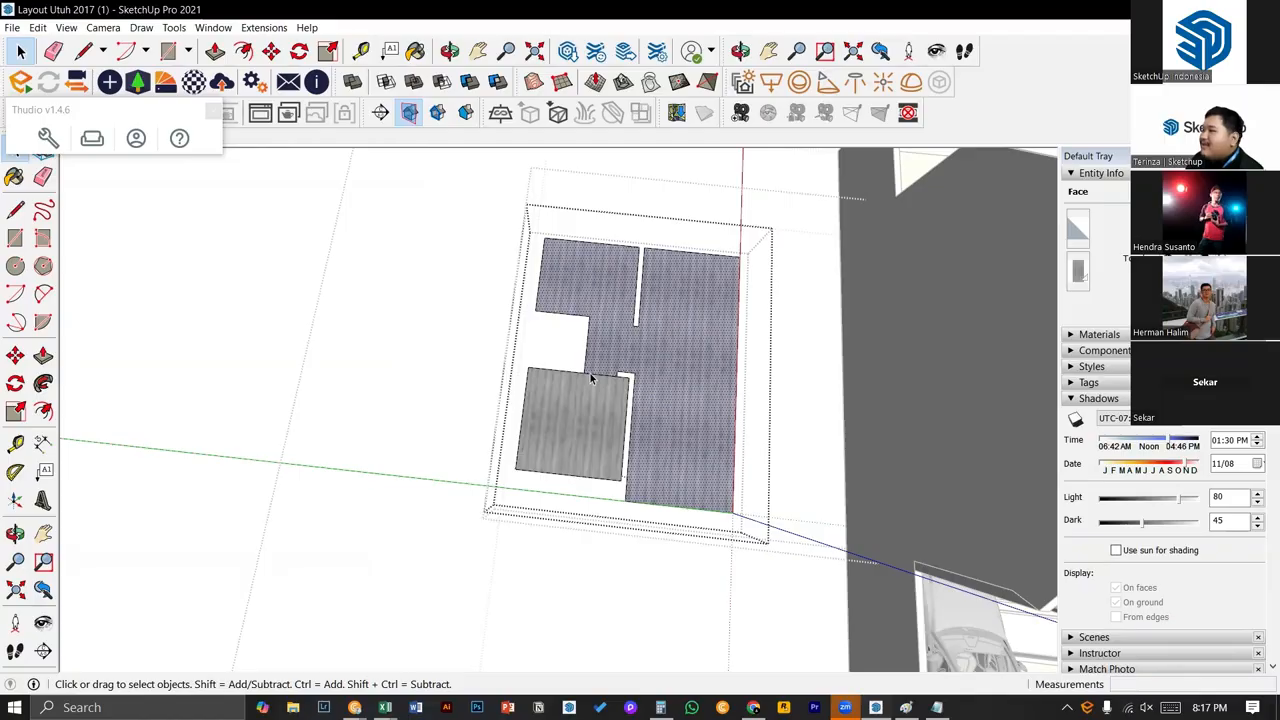
left_click(600, 384)
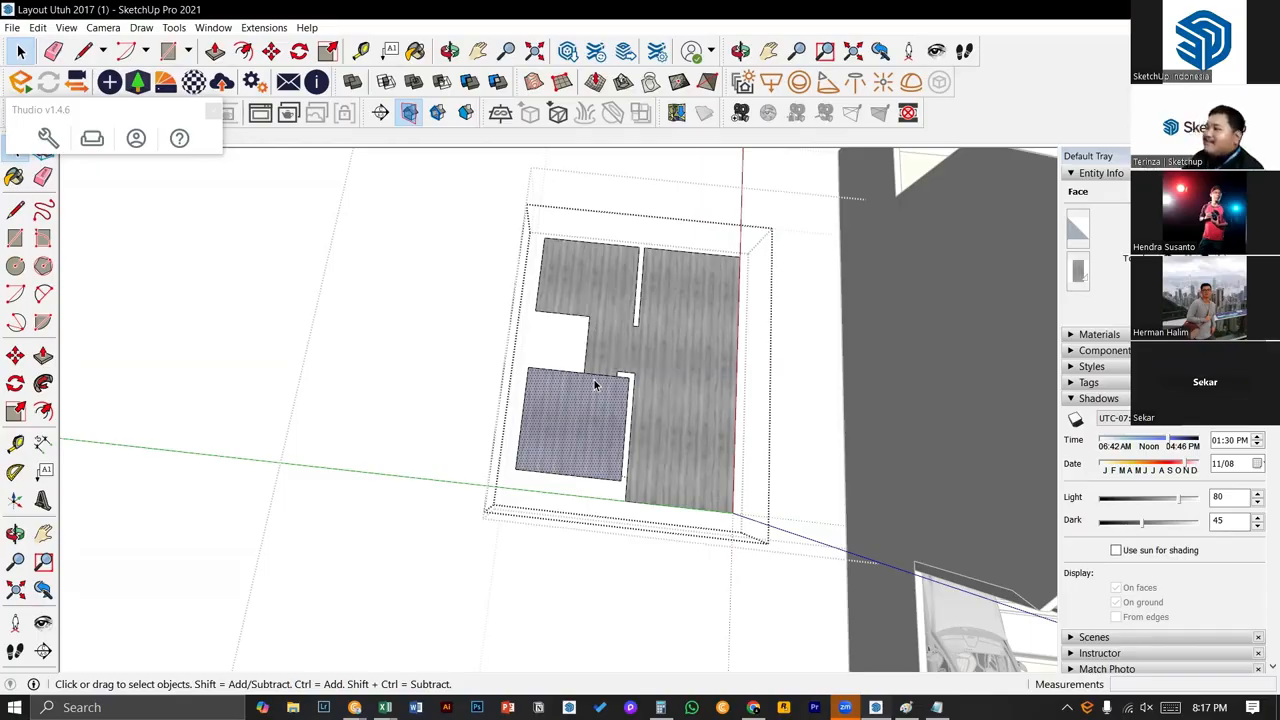
scroll(594, 384, "up", 8)
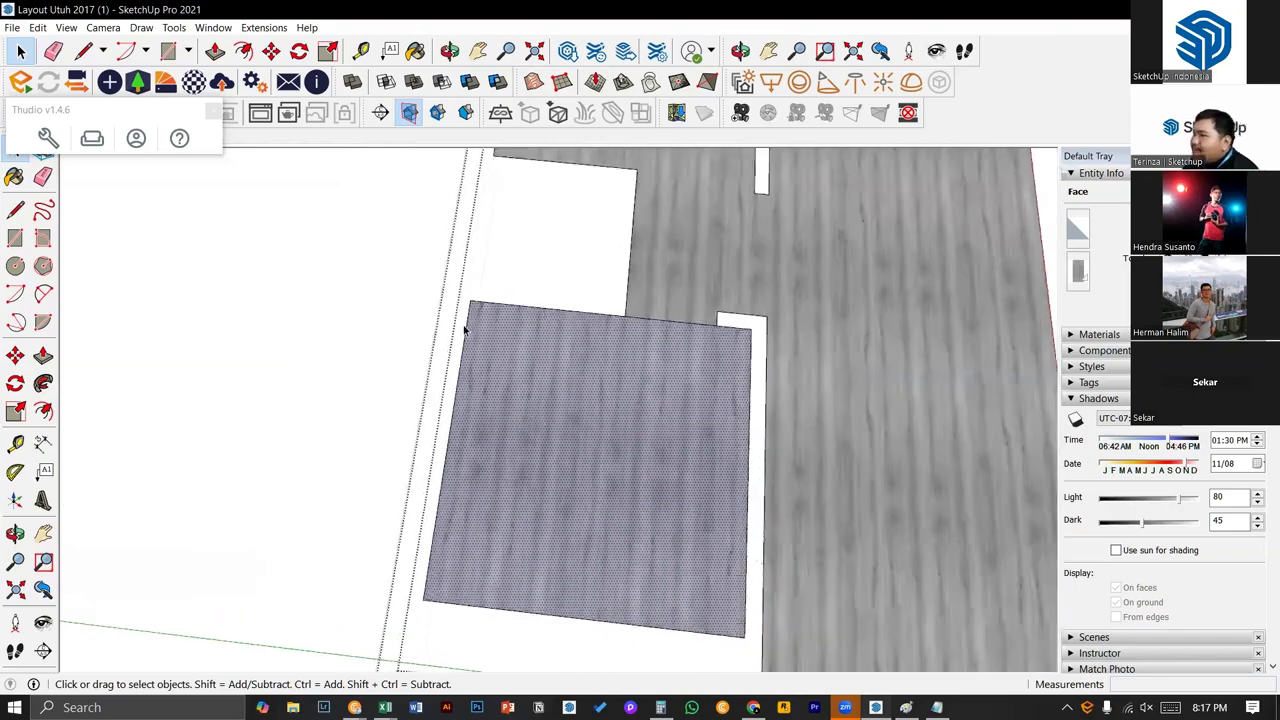
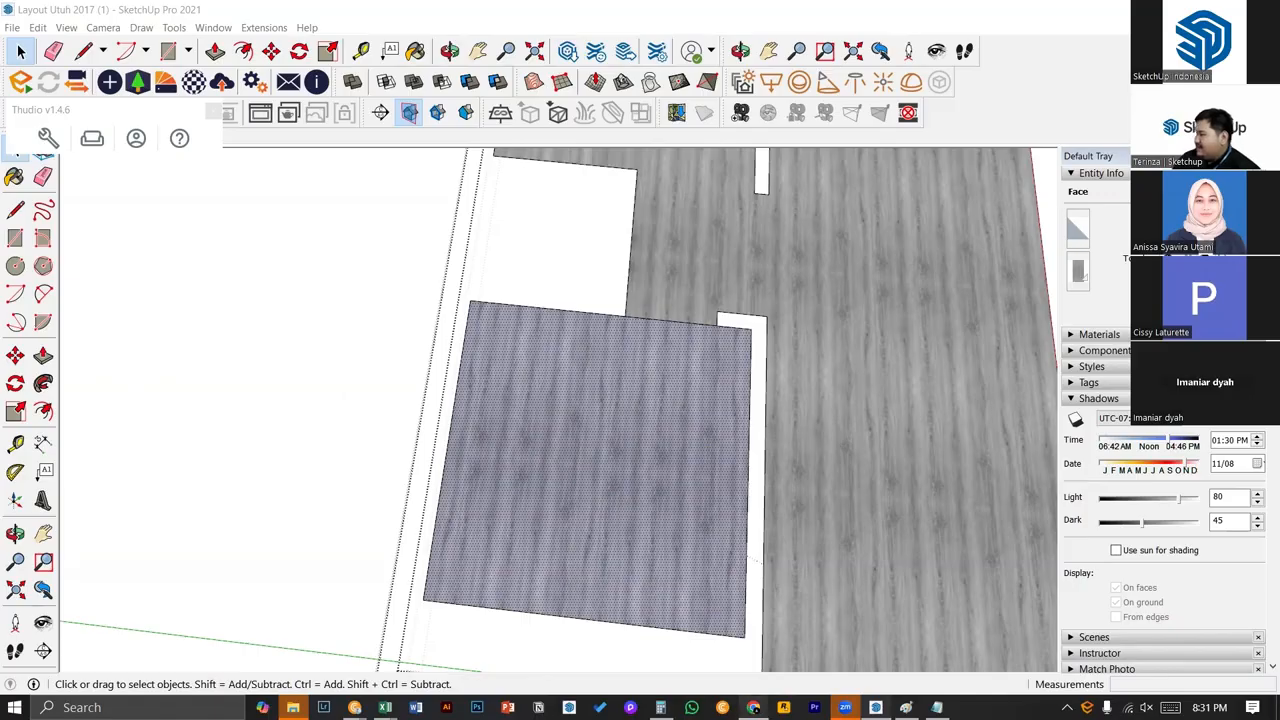
- Switch to the Canva presentation and check the "STUDI CASE #2 CAT DINDING" slide
left_click(753, 707)
left_click(120, 16)
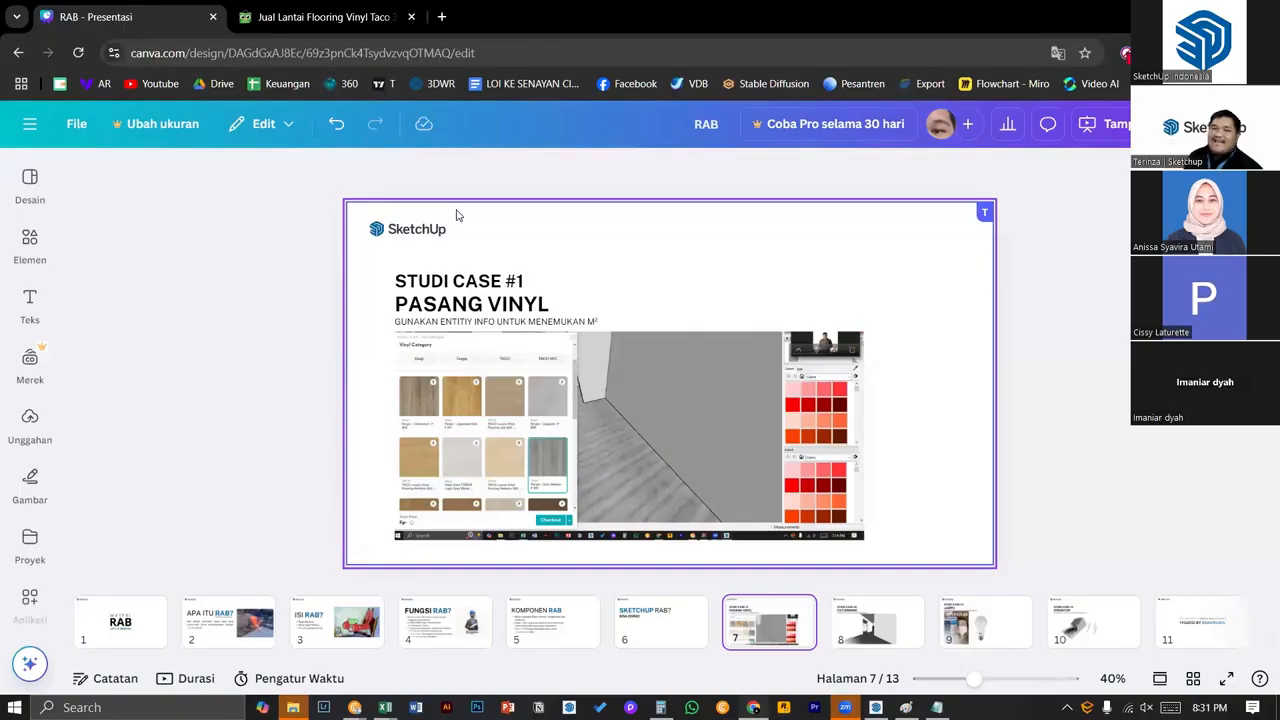
left_click(866, 640)
scroll(731, 446, "down", 1)
scroll(732, 446, "up", 1)
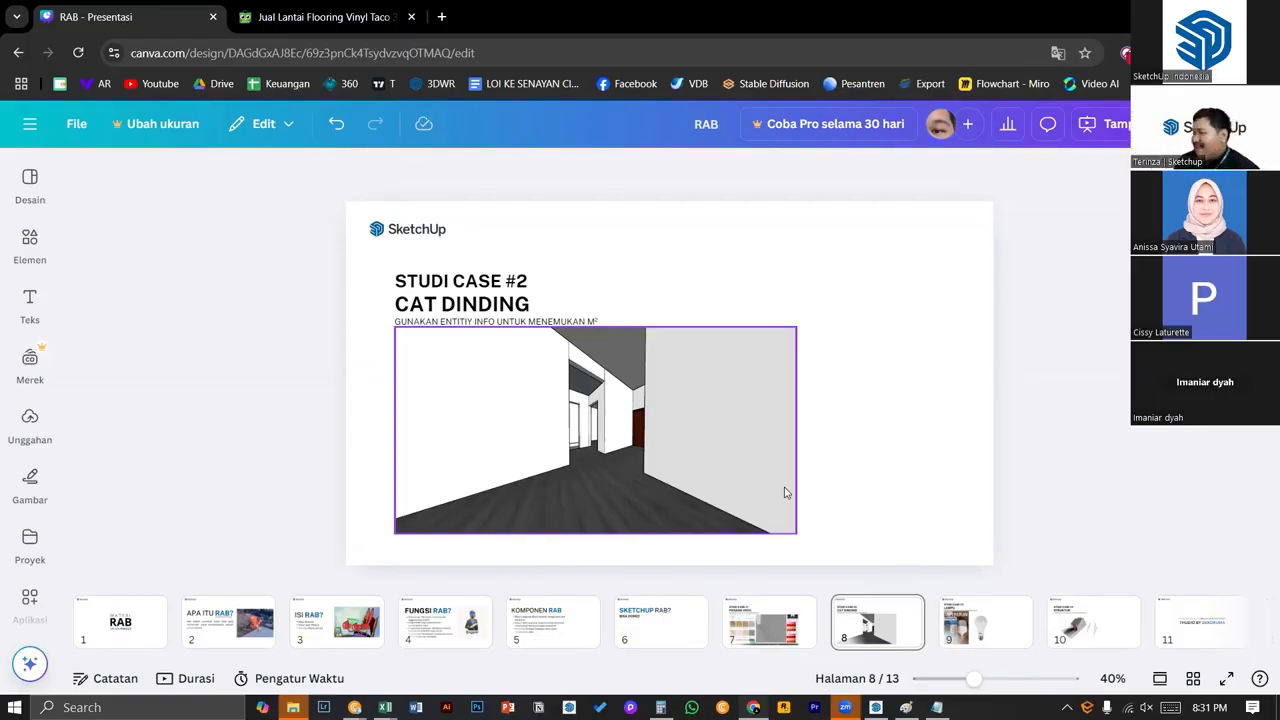
- Switch to SketchUp, select all the vinyl floor geometry in the open group, and exit that group
key("alt+Tab")
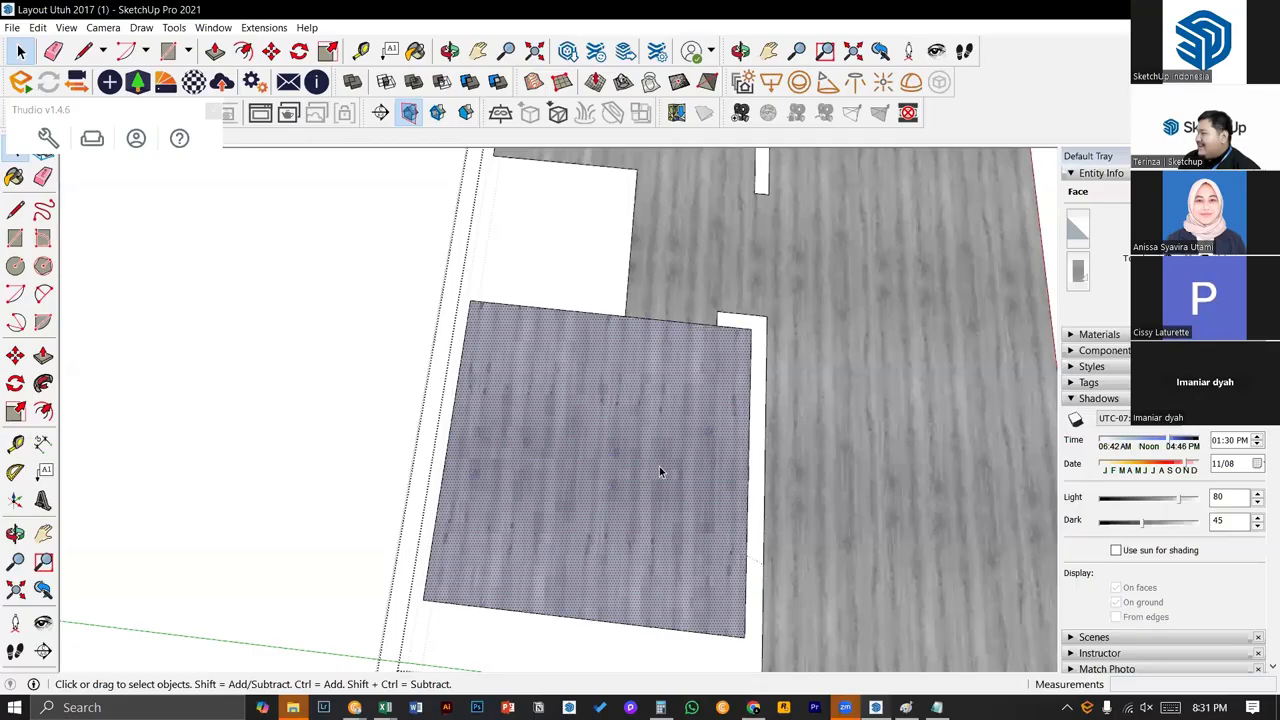
middle_click_drag(660, 471, 723, 337)
scroll(729, 334, "down", 2)
left_click(737, 323)
triple_click(737, 323)
right_click(737, 323)
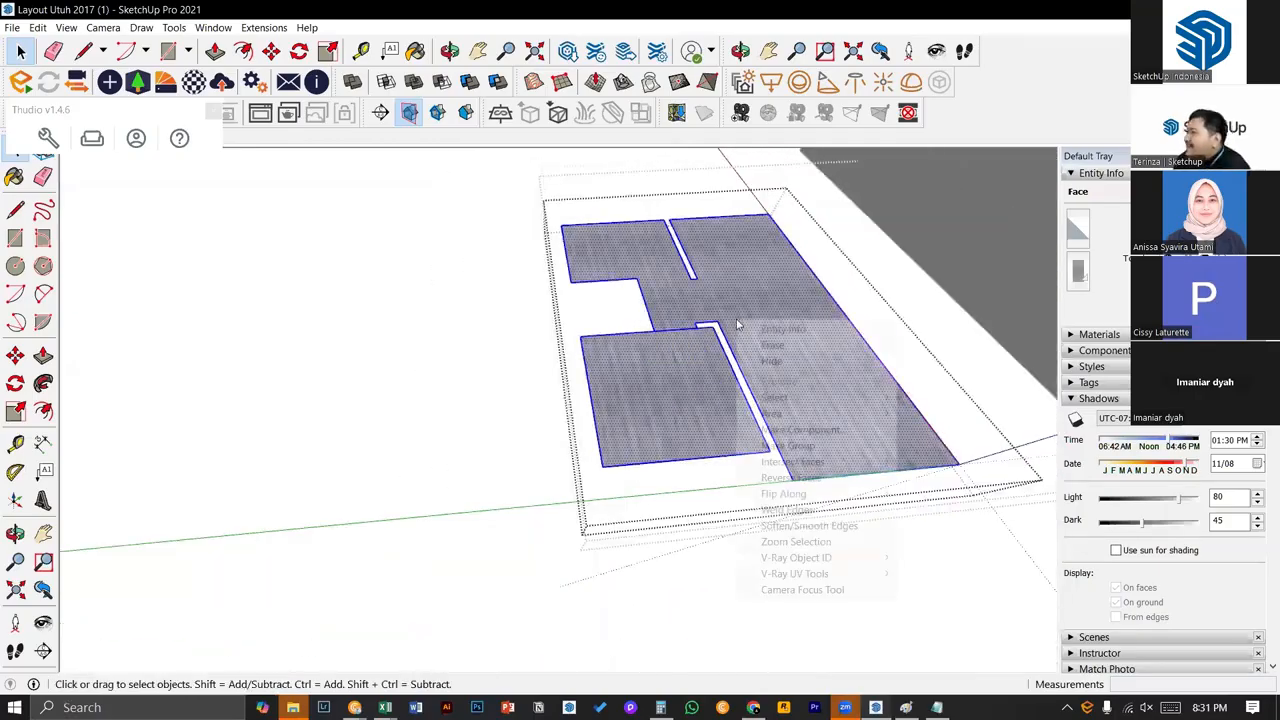
left_click(768, 347)
middle_click_drag(728, 348, 493, 495, "shift")
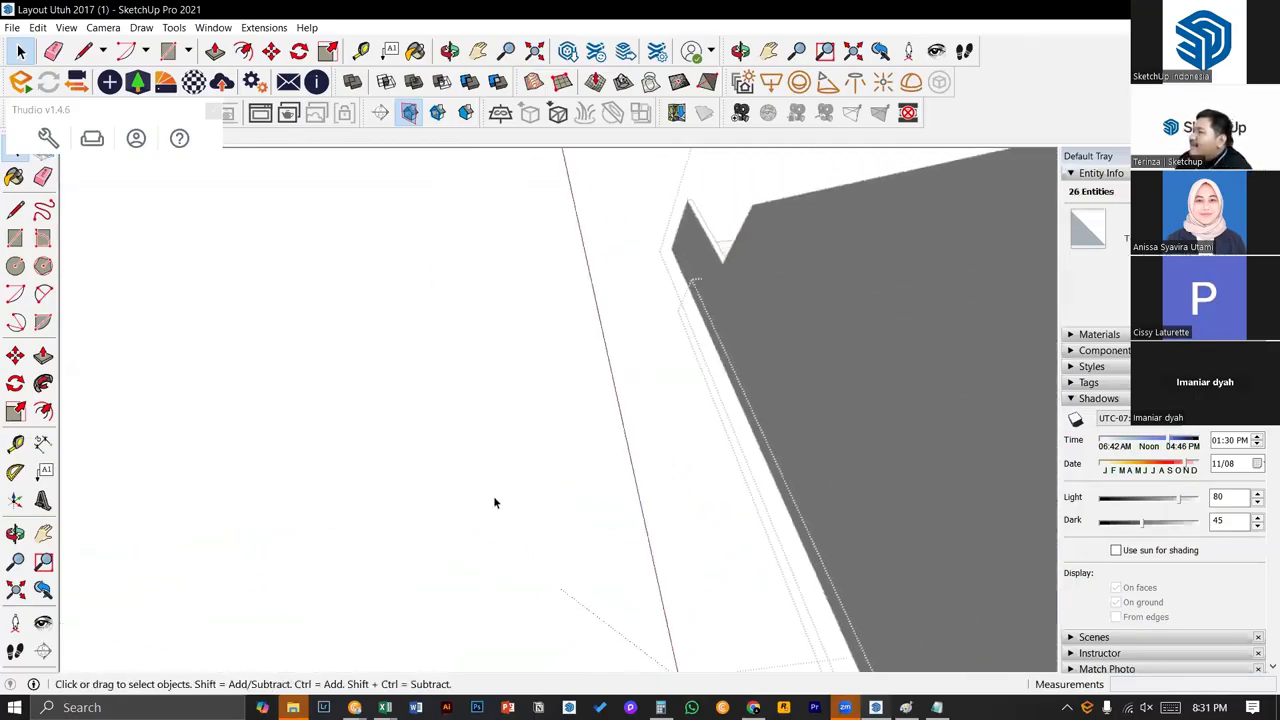
left_click(493, 495)
left_click(501, 473)
- Move the camera inside the room and set its field of view to 120 degrees
middle_click_drag(738, 447, 583, 474)
scroll(742, 401, "up", 4)
type("z120")
key("Return")
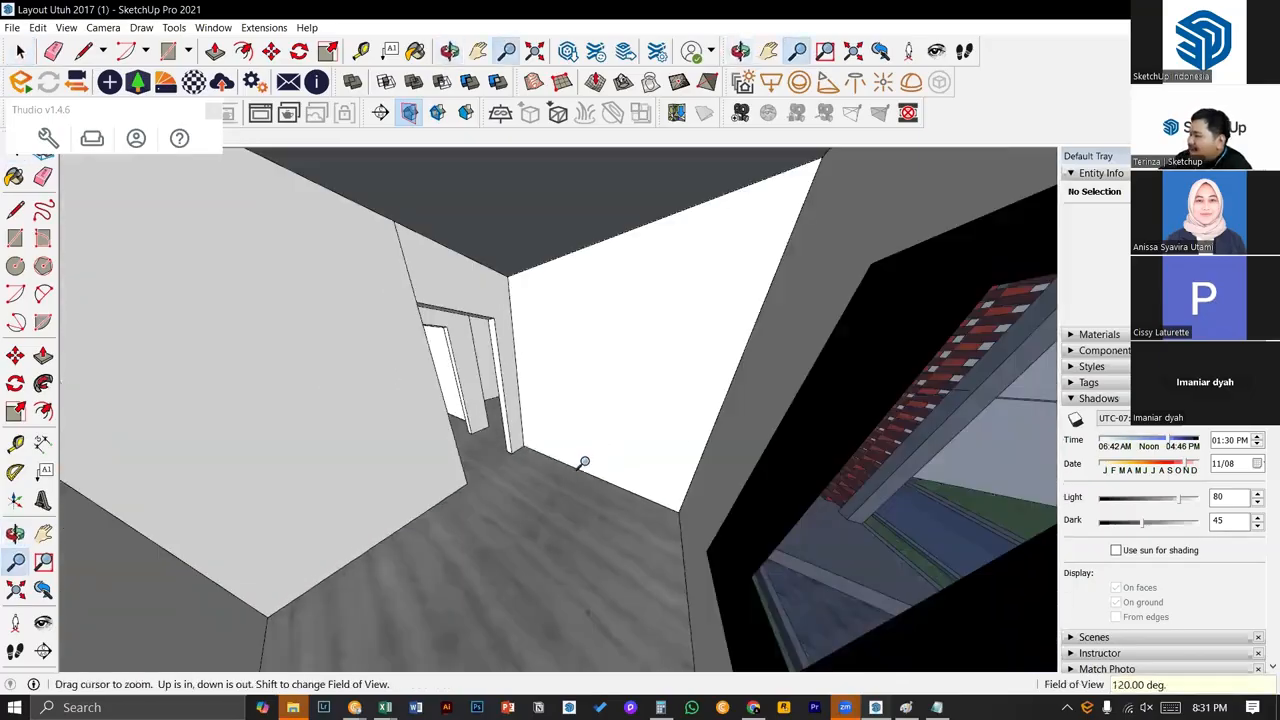
key("space")
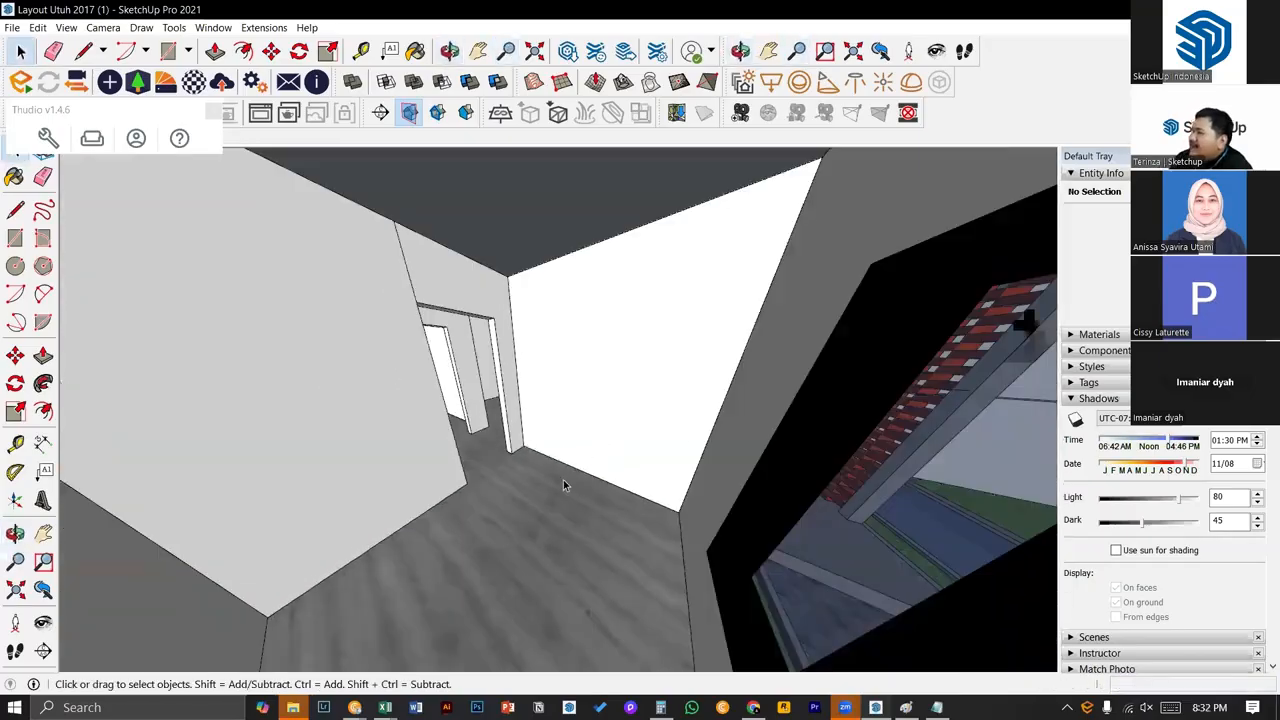
- Select all the connected room walls, and isolate the selection to single wall faces
triple_click(340, 451)
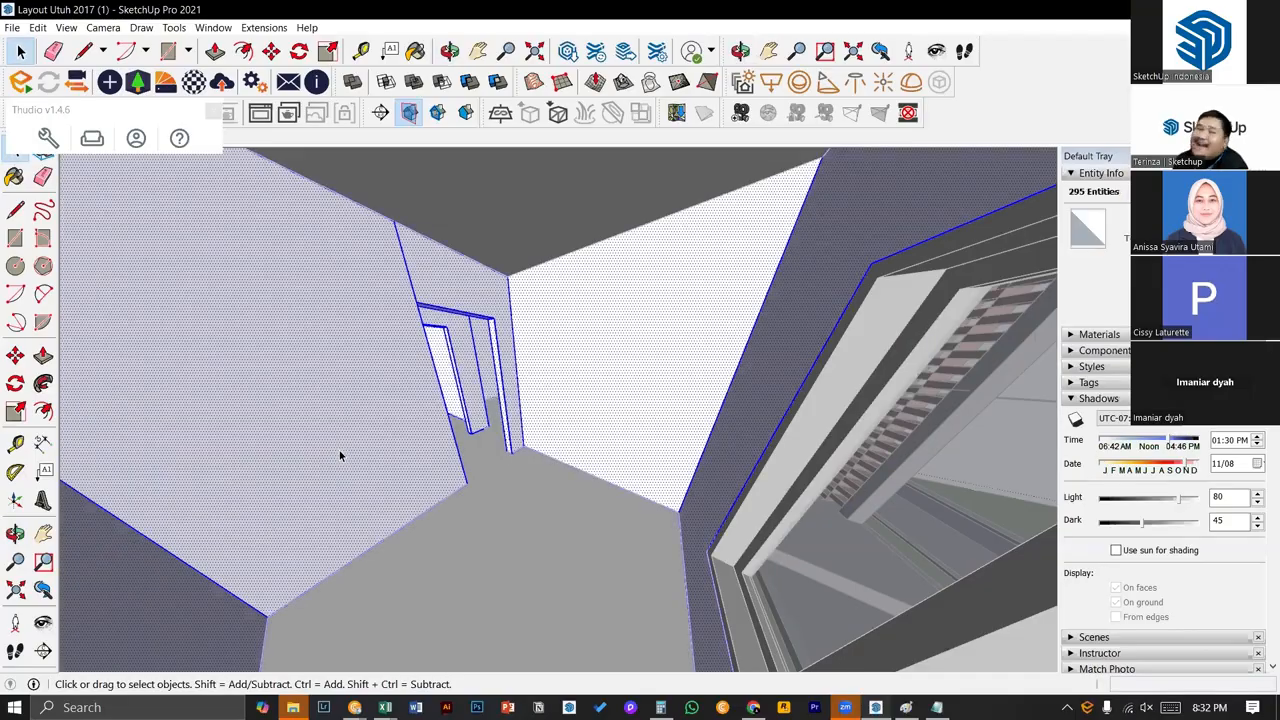
left_click(340, 456)
middle_click_drag(377, 374, 469, 331)
left_click(271, 597)
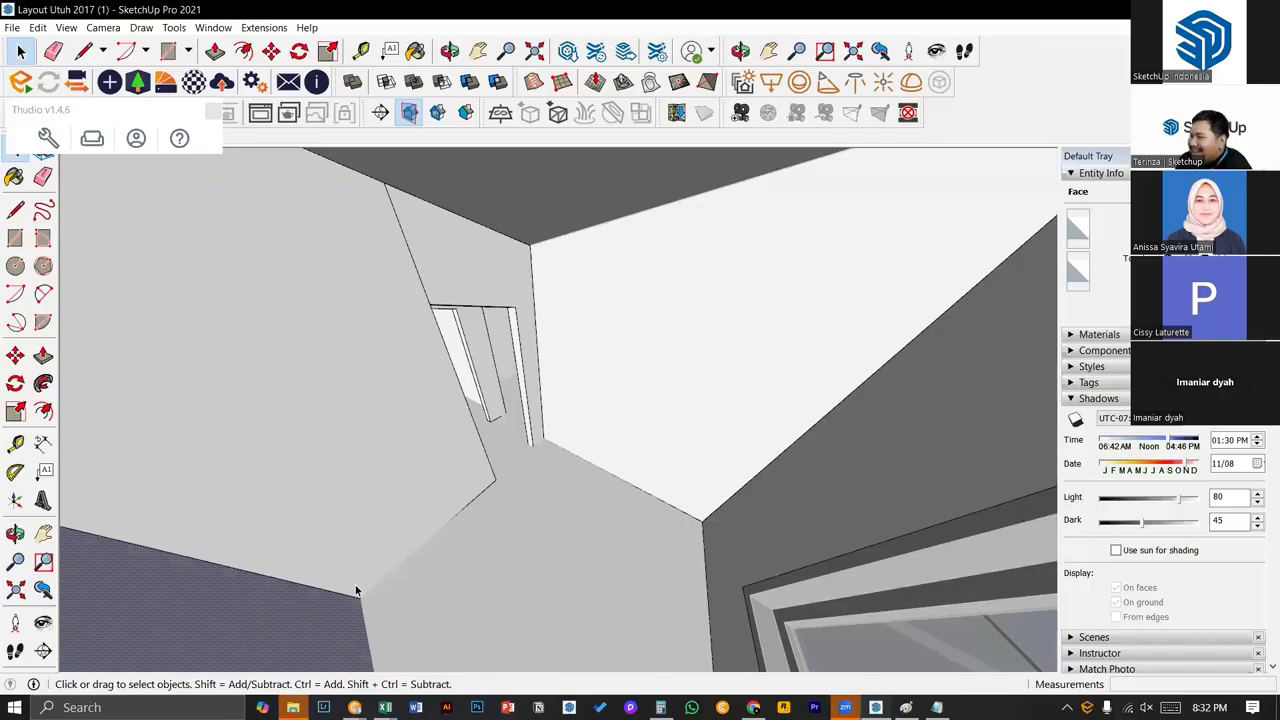
- Select the long side wall beside the doorway with its bounding edges, and reduce the selection to the face alone
middle_click_drag(356, 591, 422, 473)
left_click(421, 398)
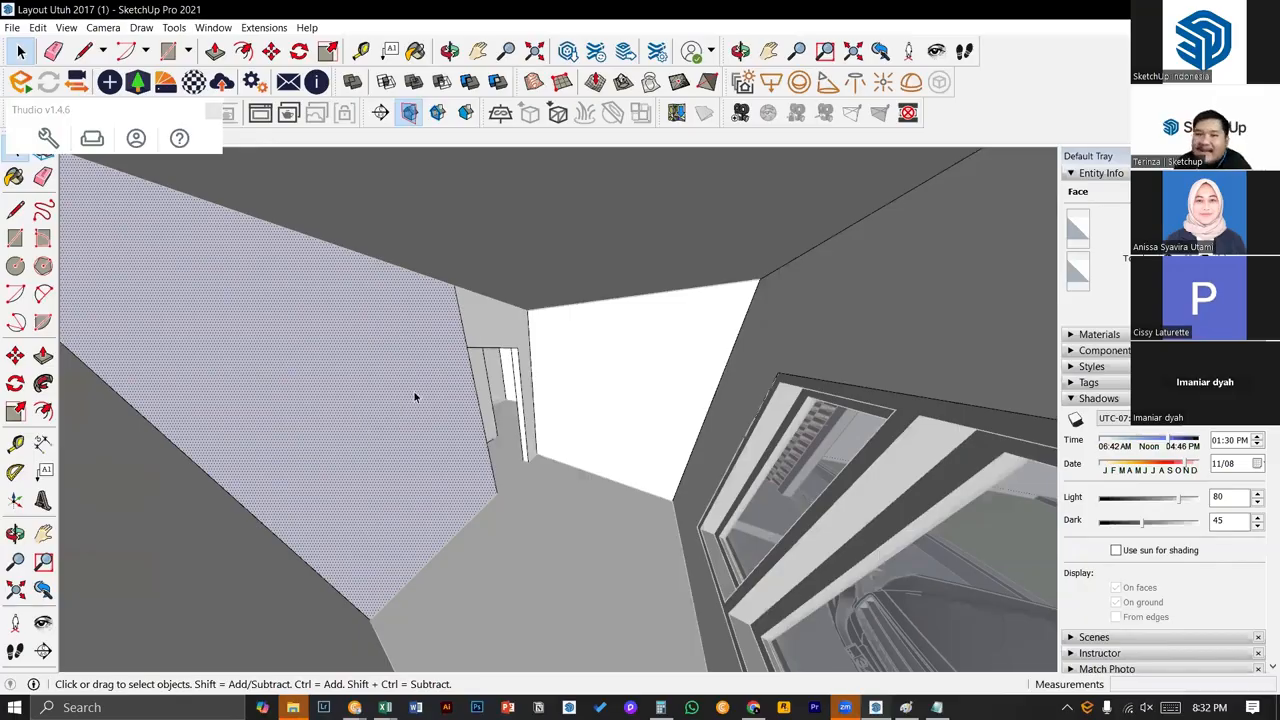
double_click(414, 359)
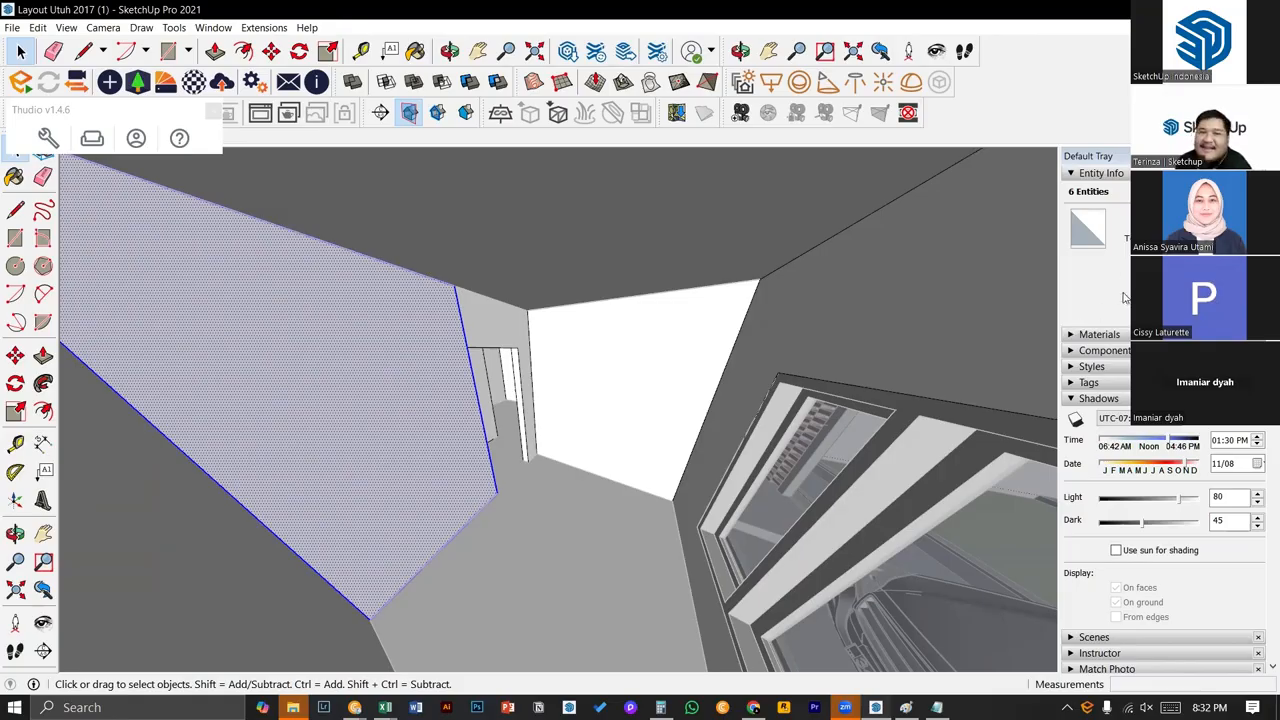
left_click(452, 405)
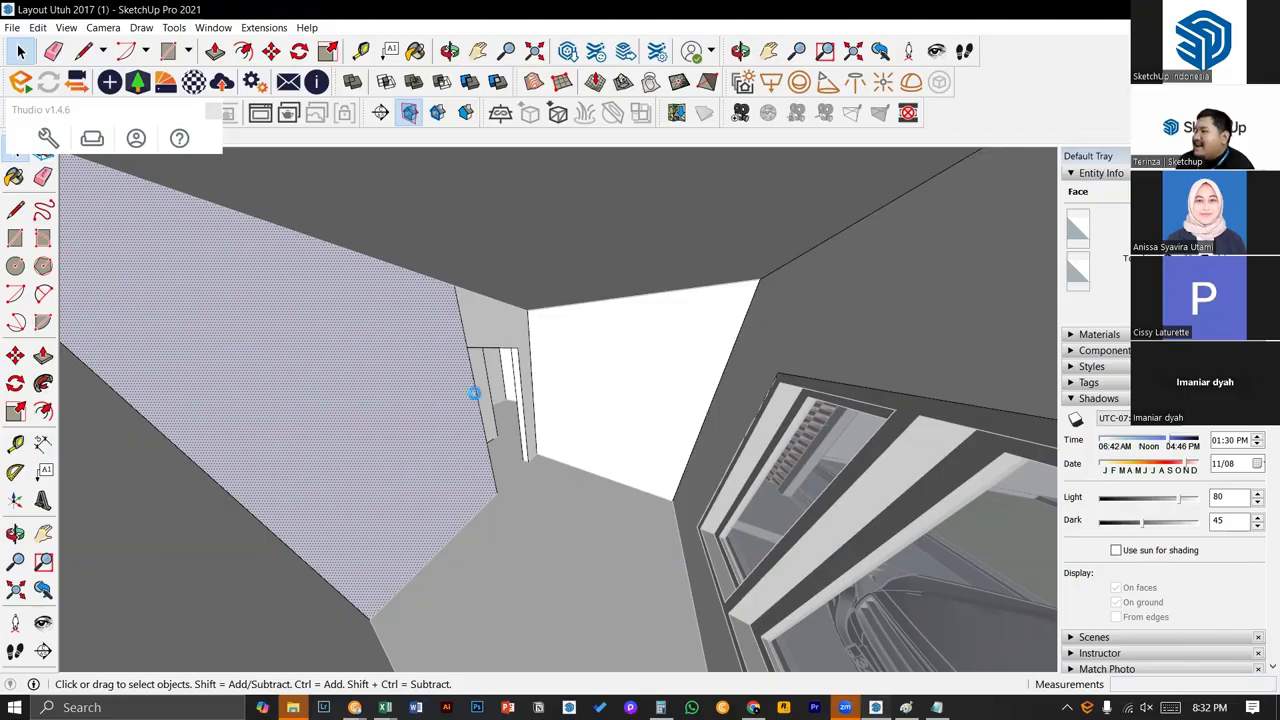
- Select the vertical edge where the long wall meets the door opening and examine the doorway up close
left_click(463, 383)
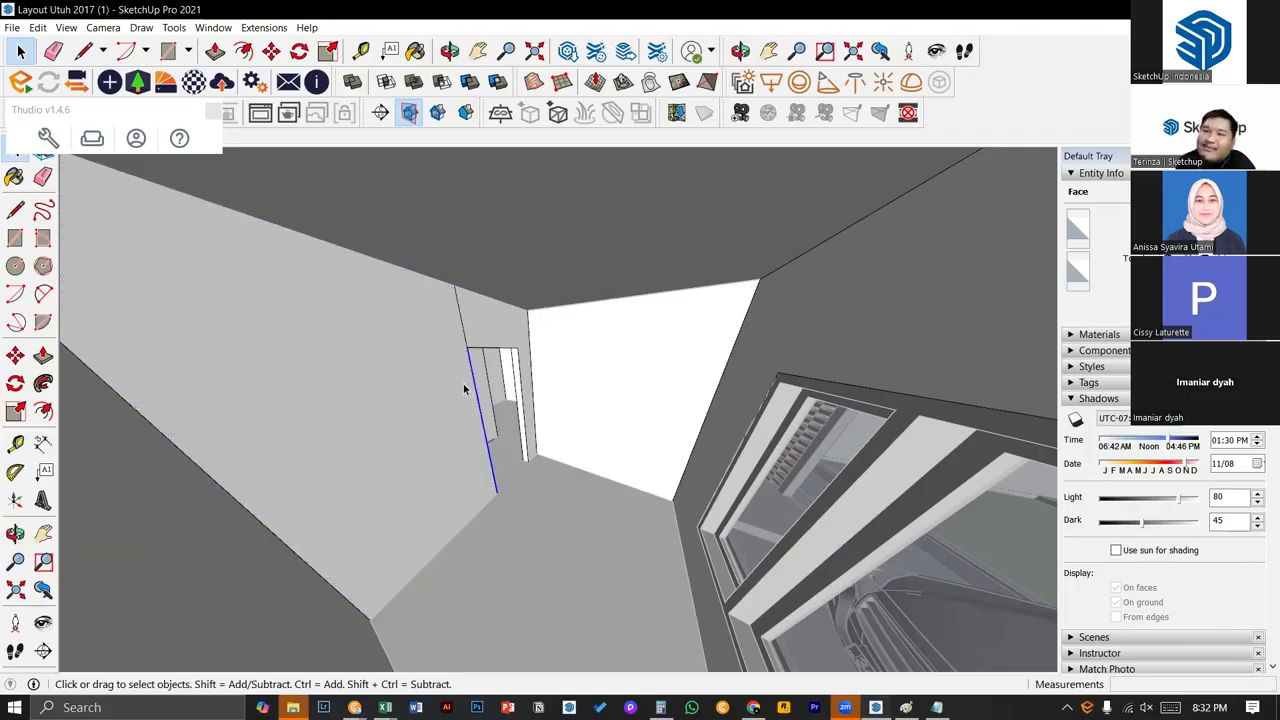
middle_click_drag(487, 373, 425, 422)
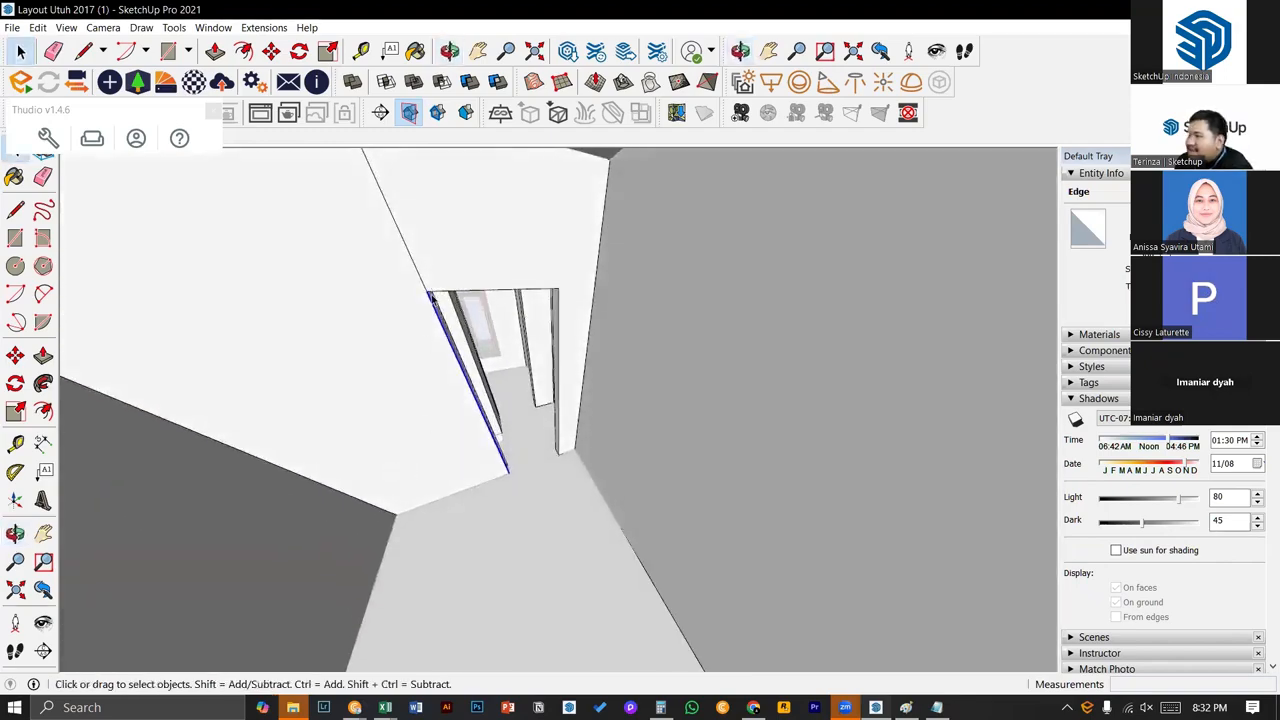
scroll(430, 298, "up", 5)
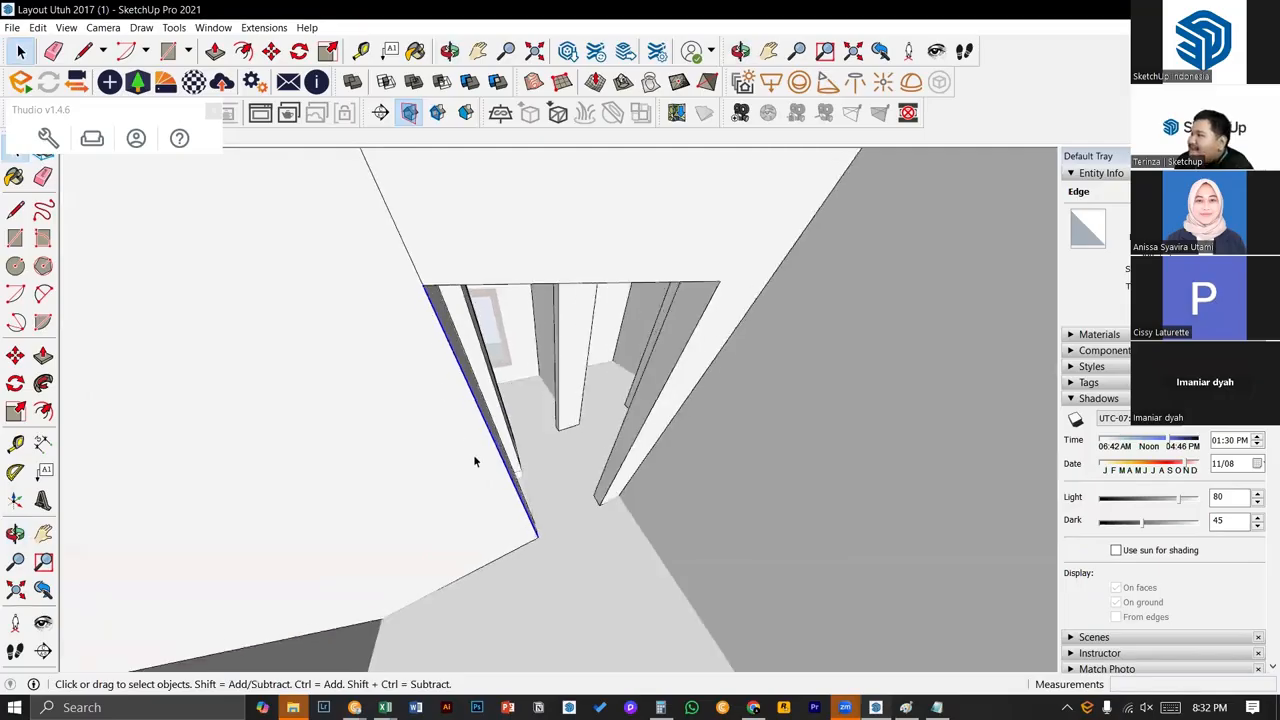
middle_click_drag(538, 541, 403, 360)
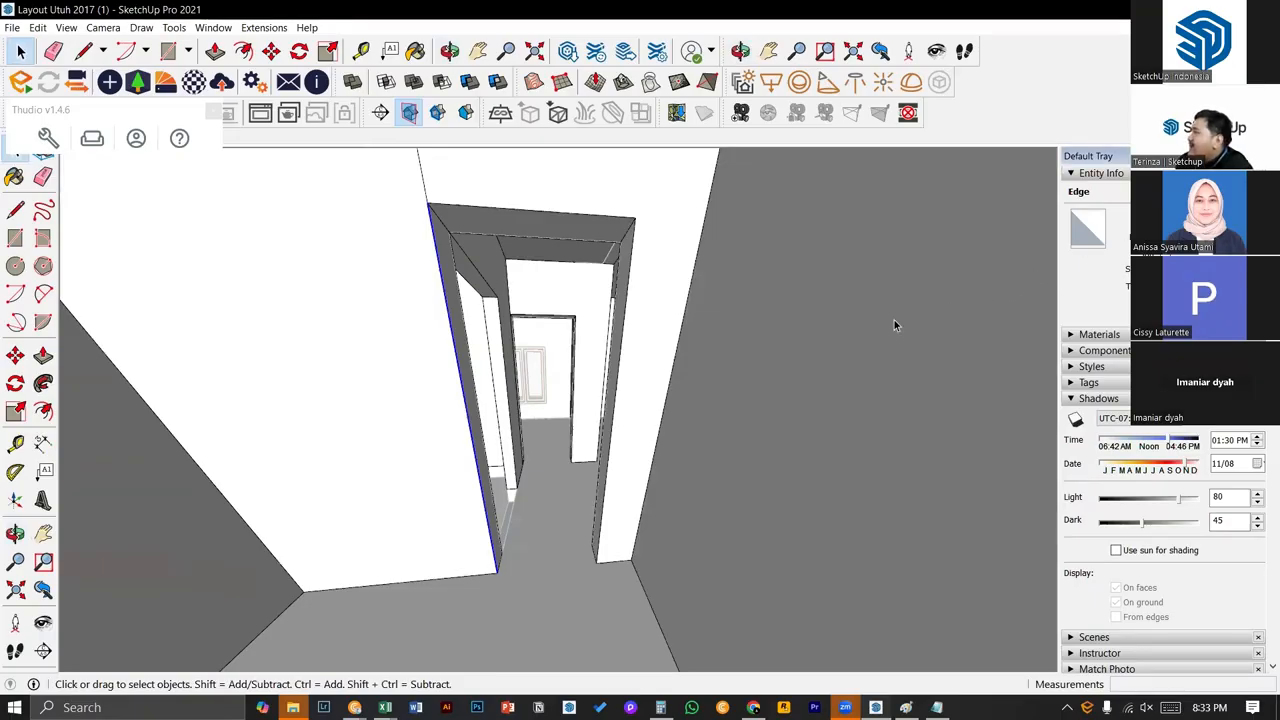
scroll(460, 336, "down", 2)
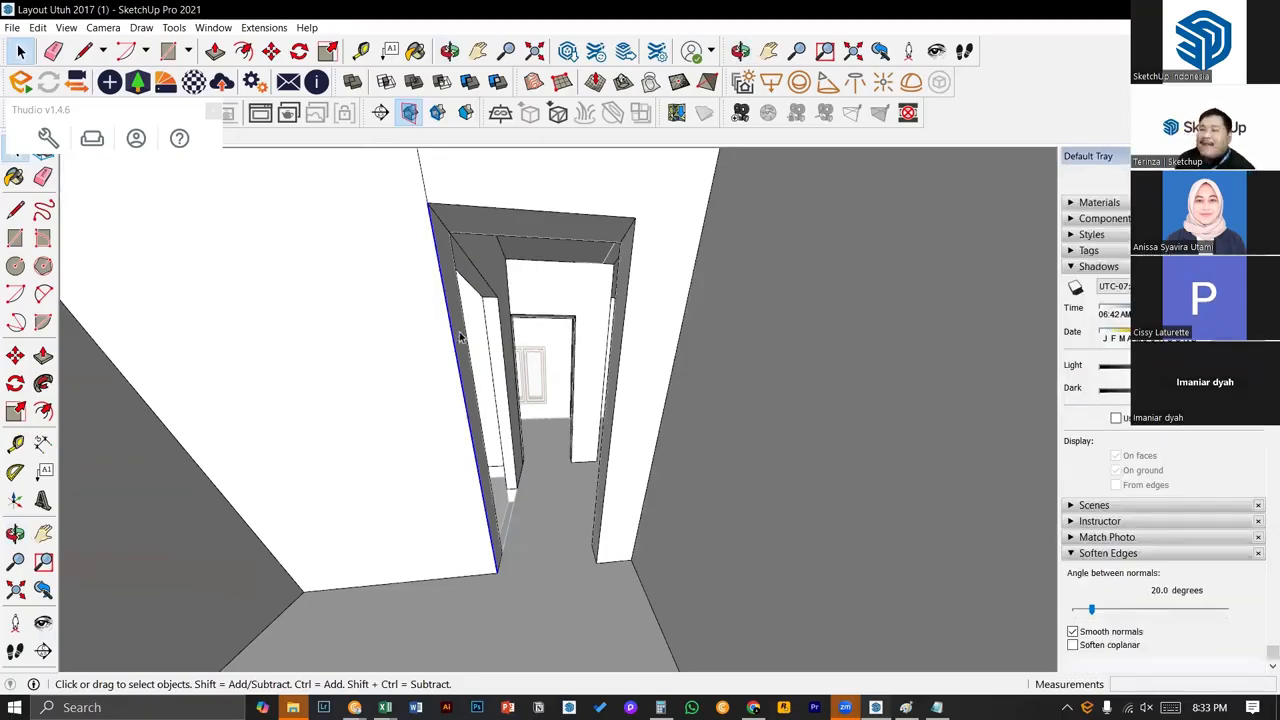
scroll(1090, 340, "up", 3)
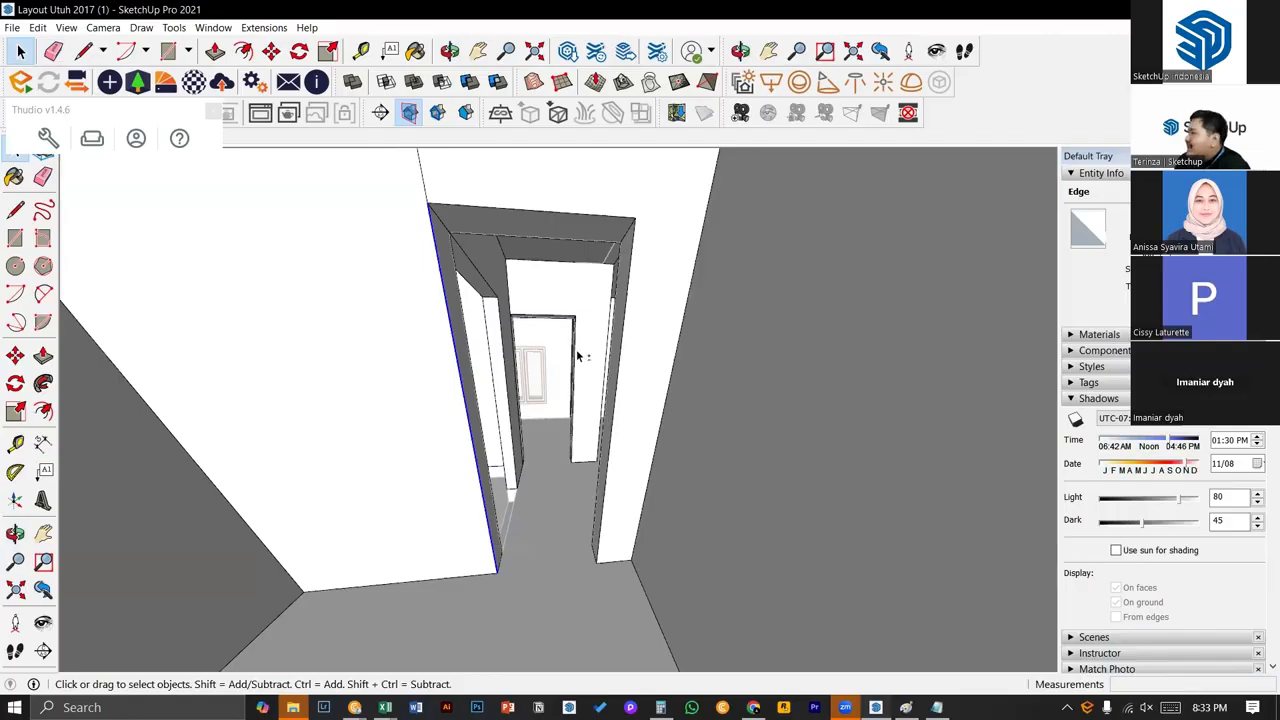
middle_click_drag(577, 354, 615, 404)
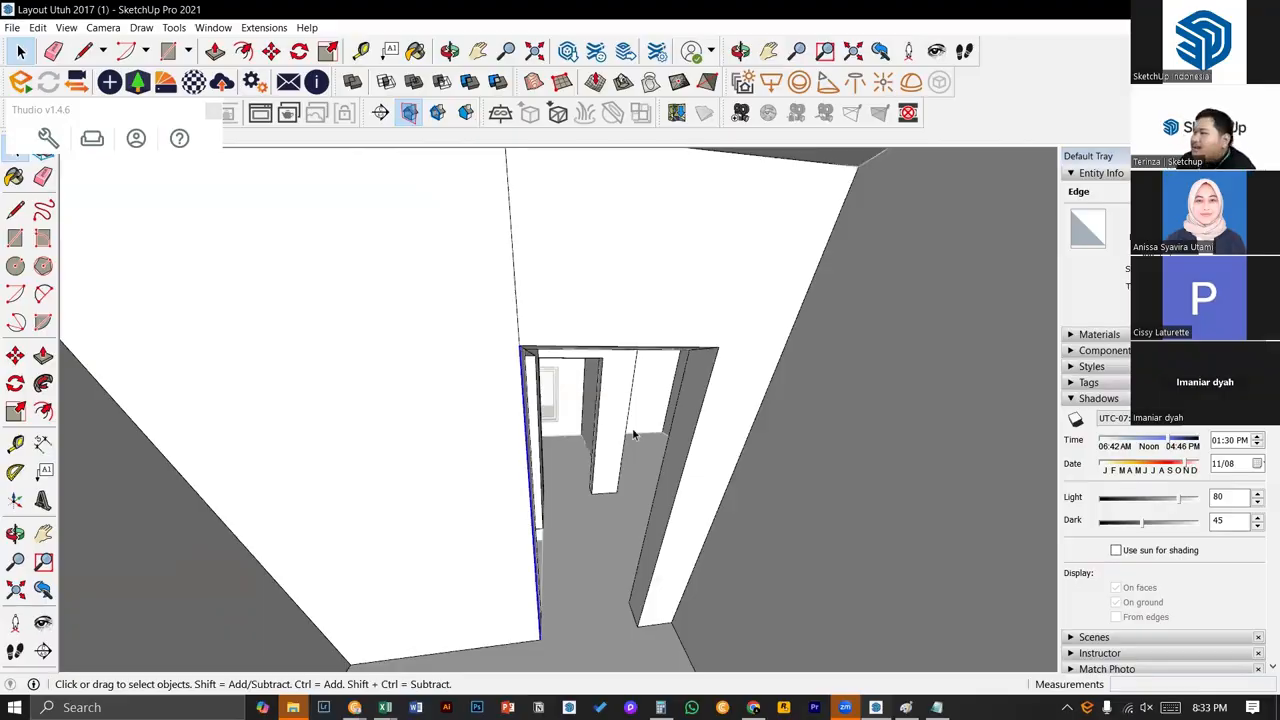
- Select the long wall face, and extend the selection to four wall faces of the room including the window wall
left_click(423, 379)
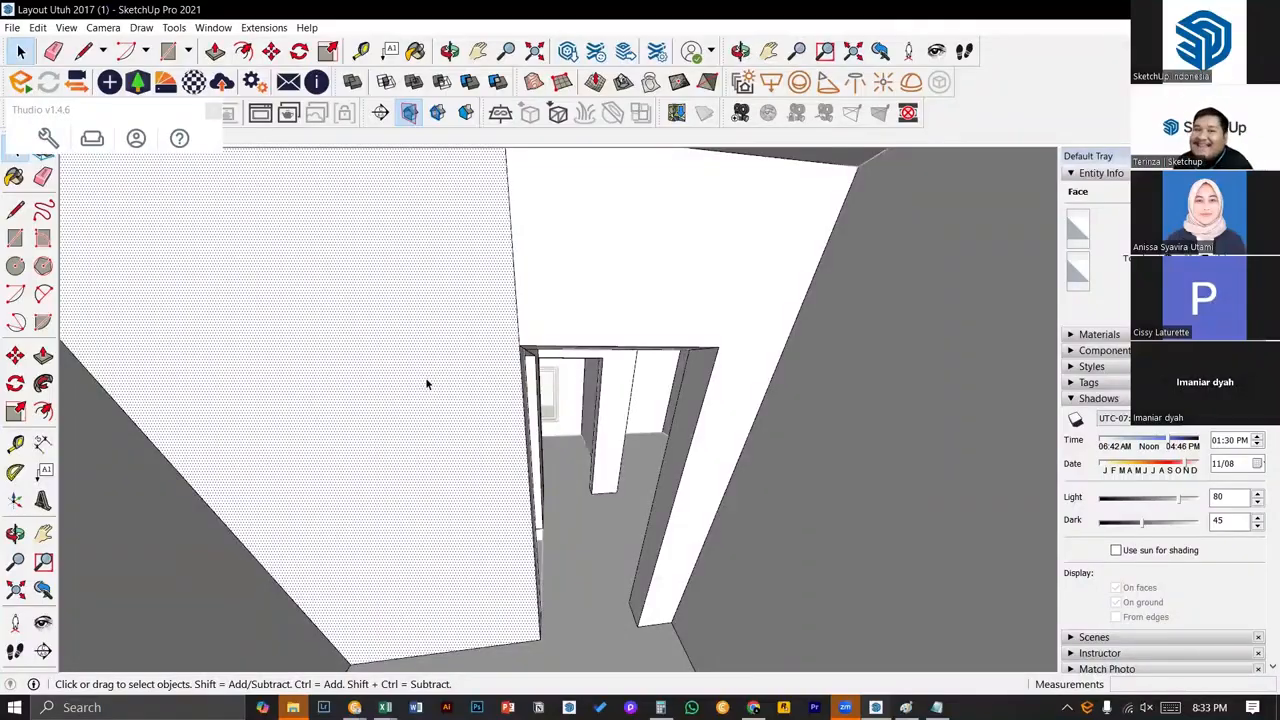
middle_click_drag(403, 314, 420, 285)
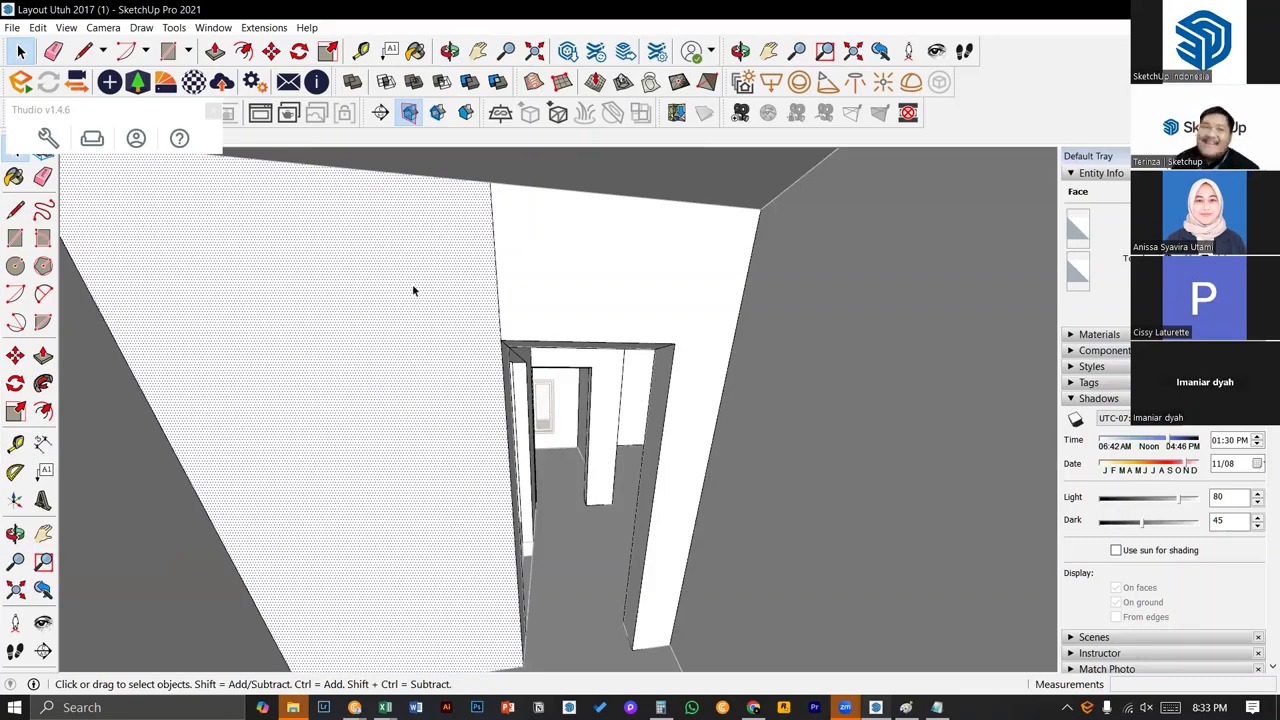
middle_click_drag(586, 249, 561, 421)
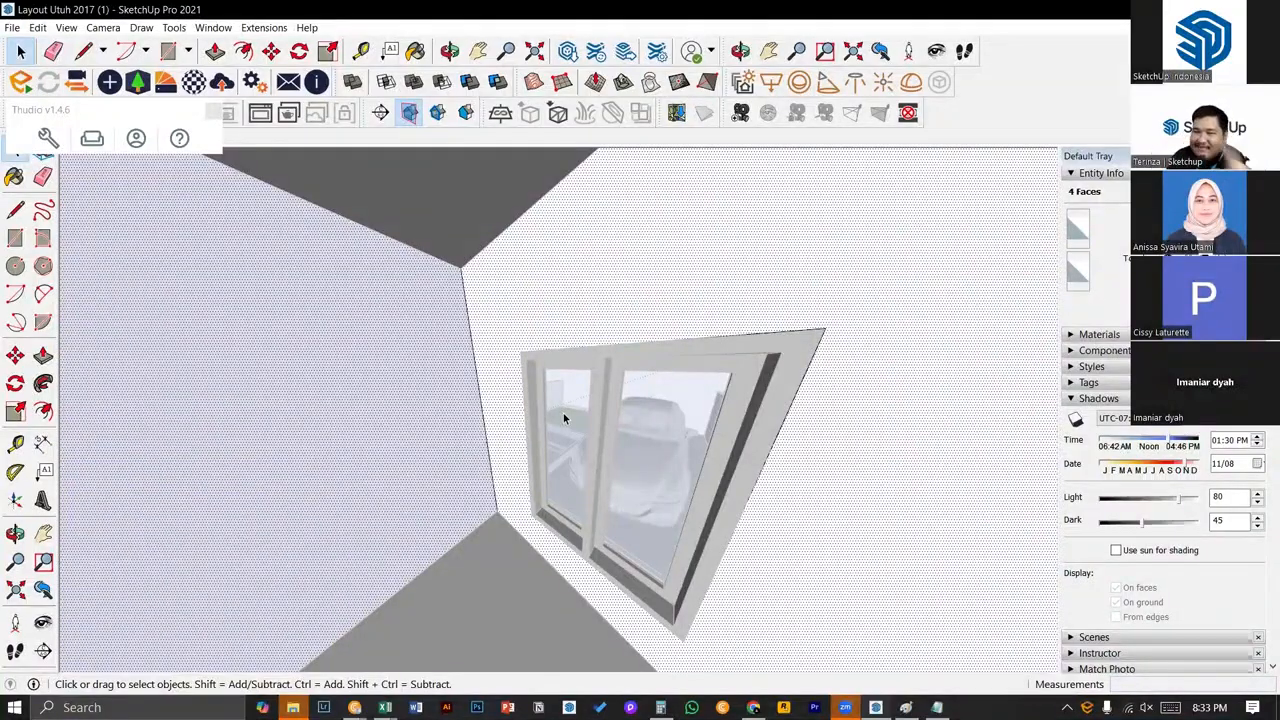
middle_click_drag(583, 495, 590, 385)
- Try to draw a rectangle over the window opening between its opposite corners
key("r")
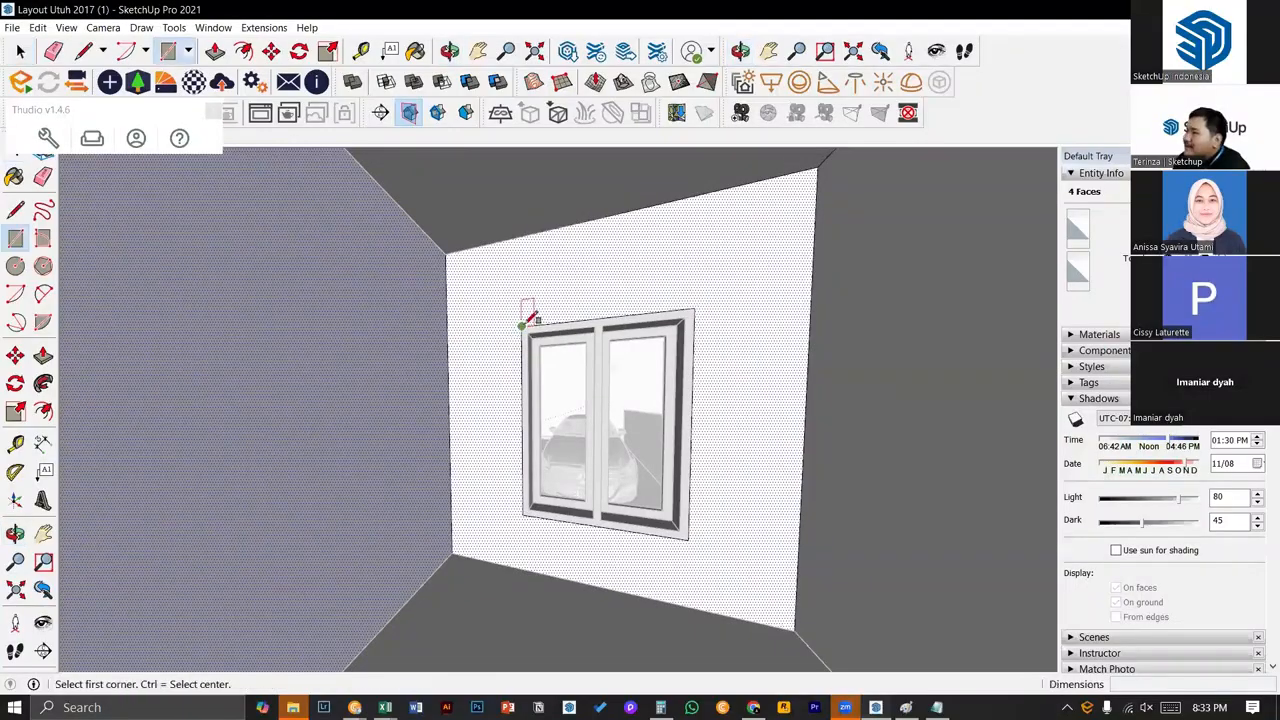
left_click(521, 326)
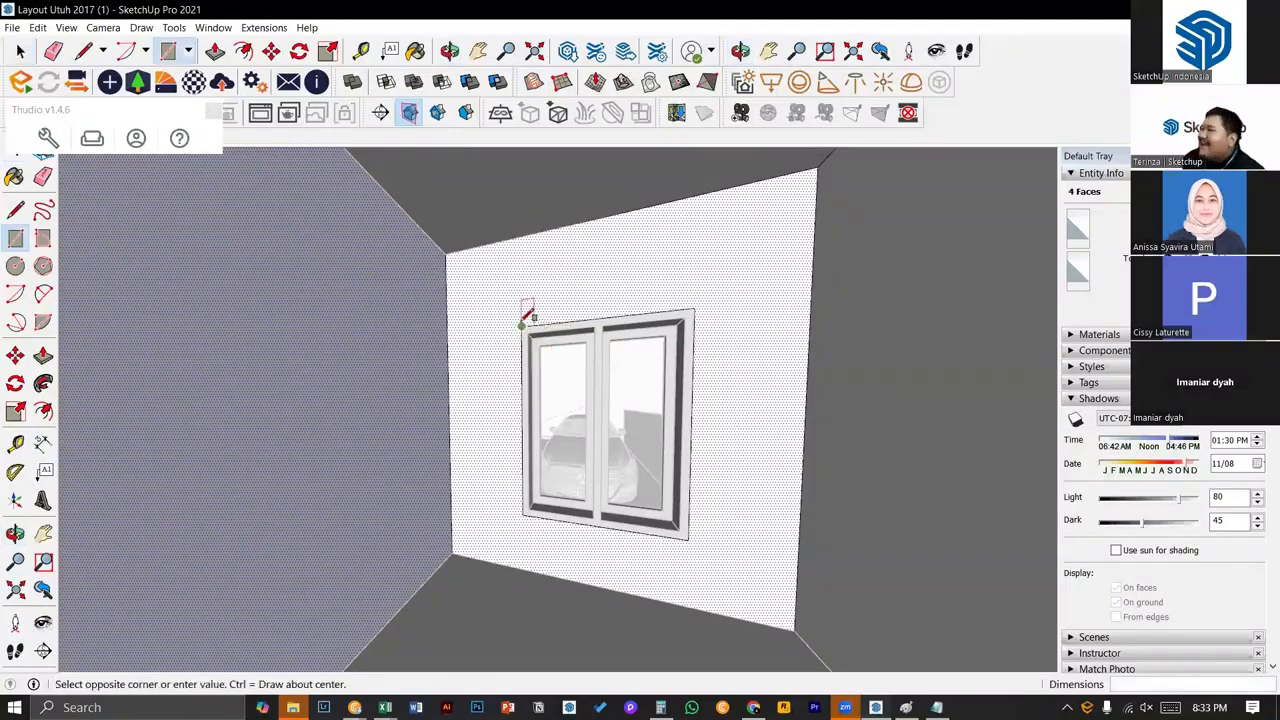
left_click(687, 535)
key("b")
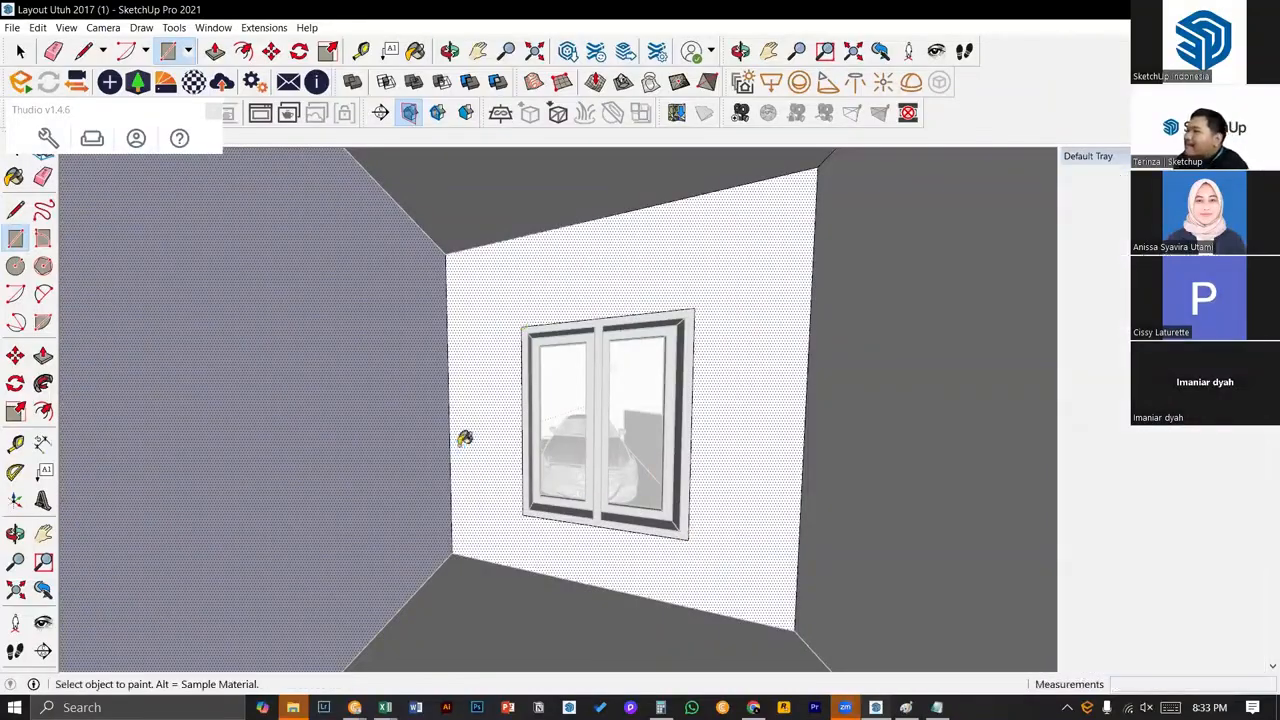
scroll(460, 432, "down", 2)
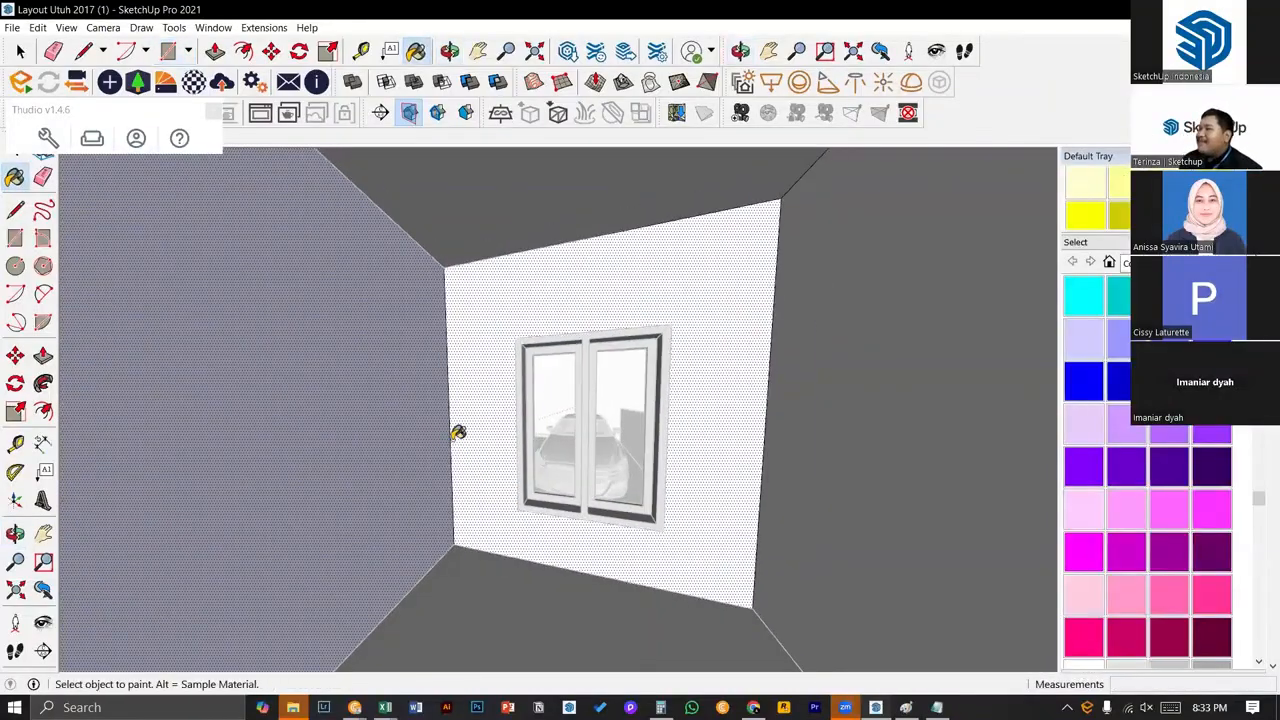
key("space")
key("r")
left_click(519, 343)
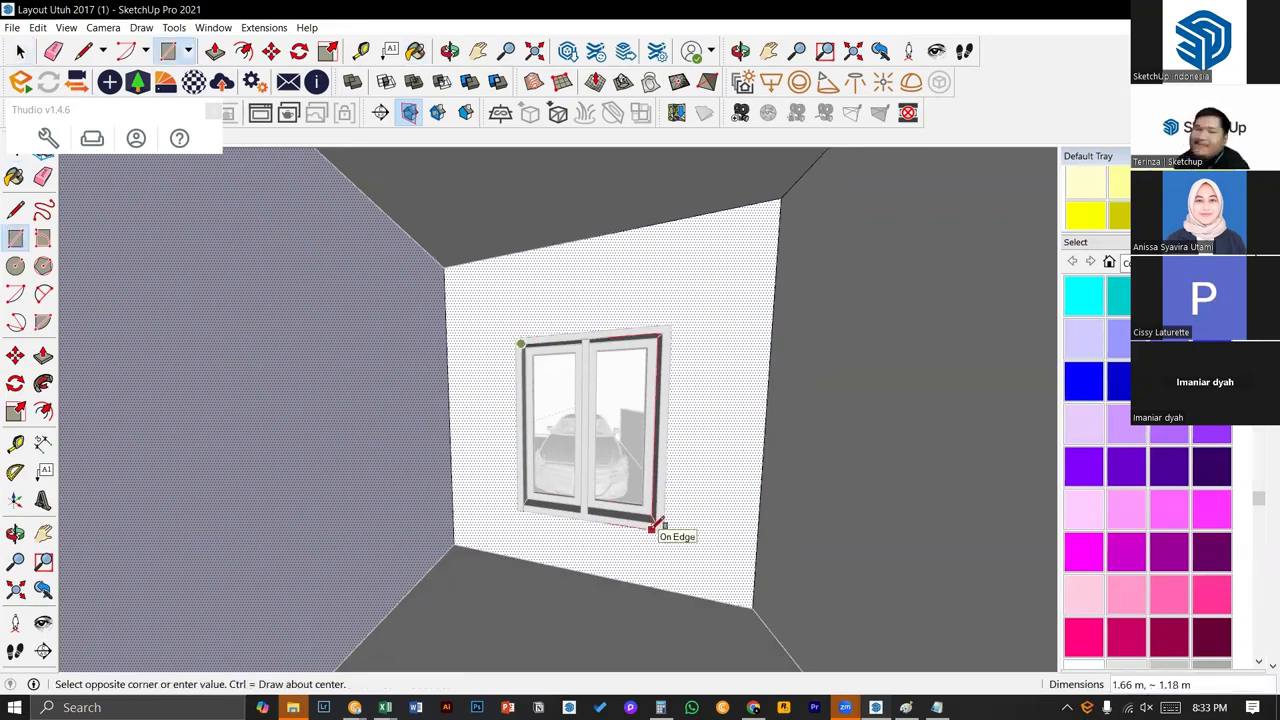
key("space")
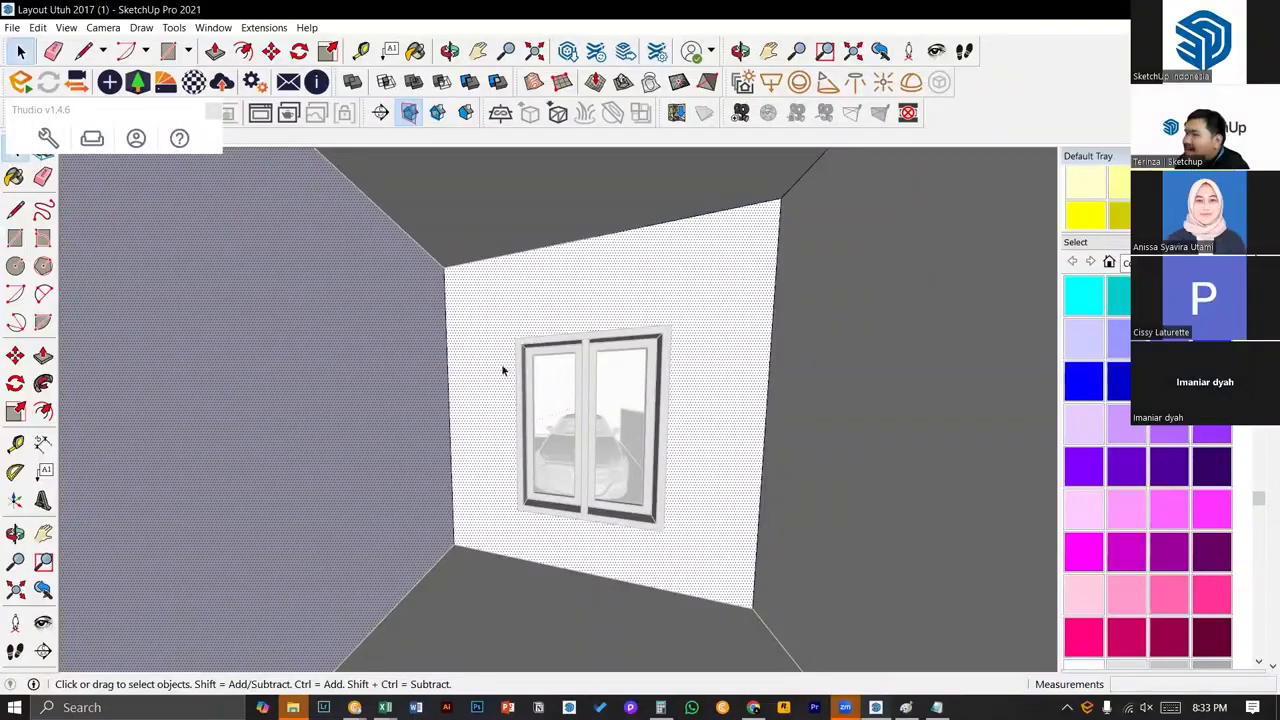
- Select the window wall and its two adjoining wall faces, followed by the vertical corner edge beside the window
left_click(494, 360)
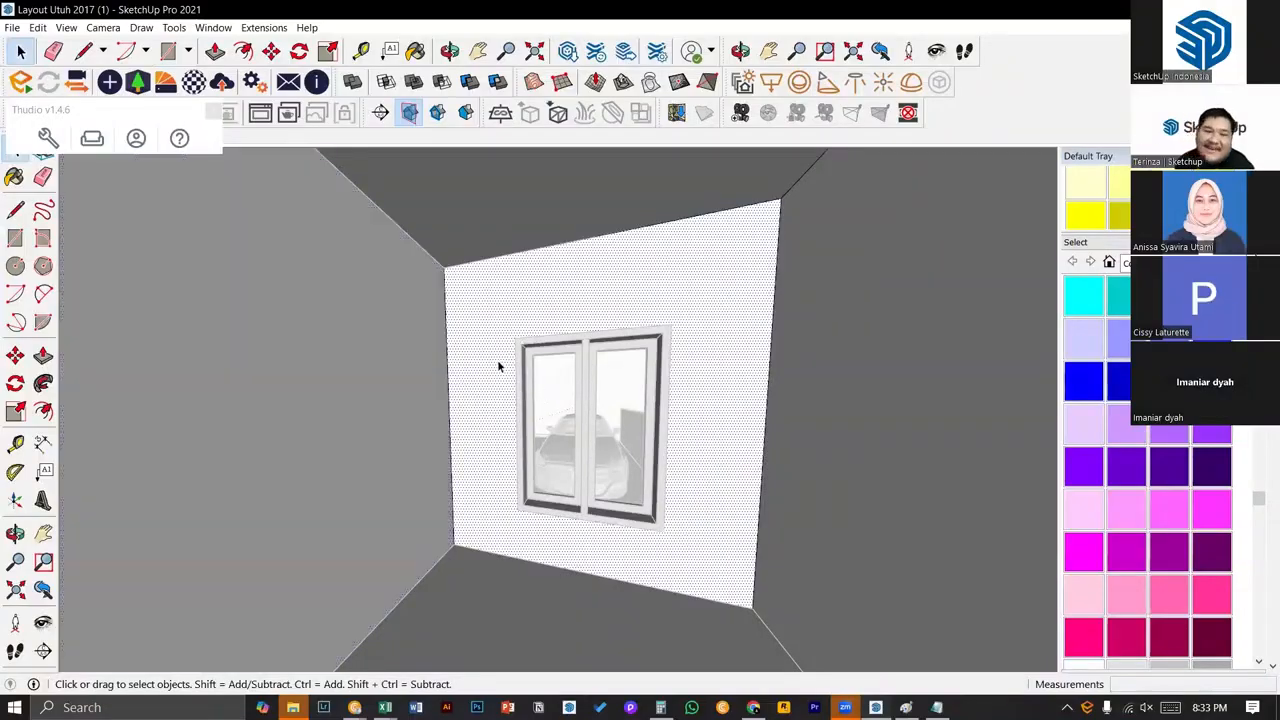
middle_click_drag(498, 366, 523, 374)
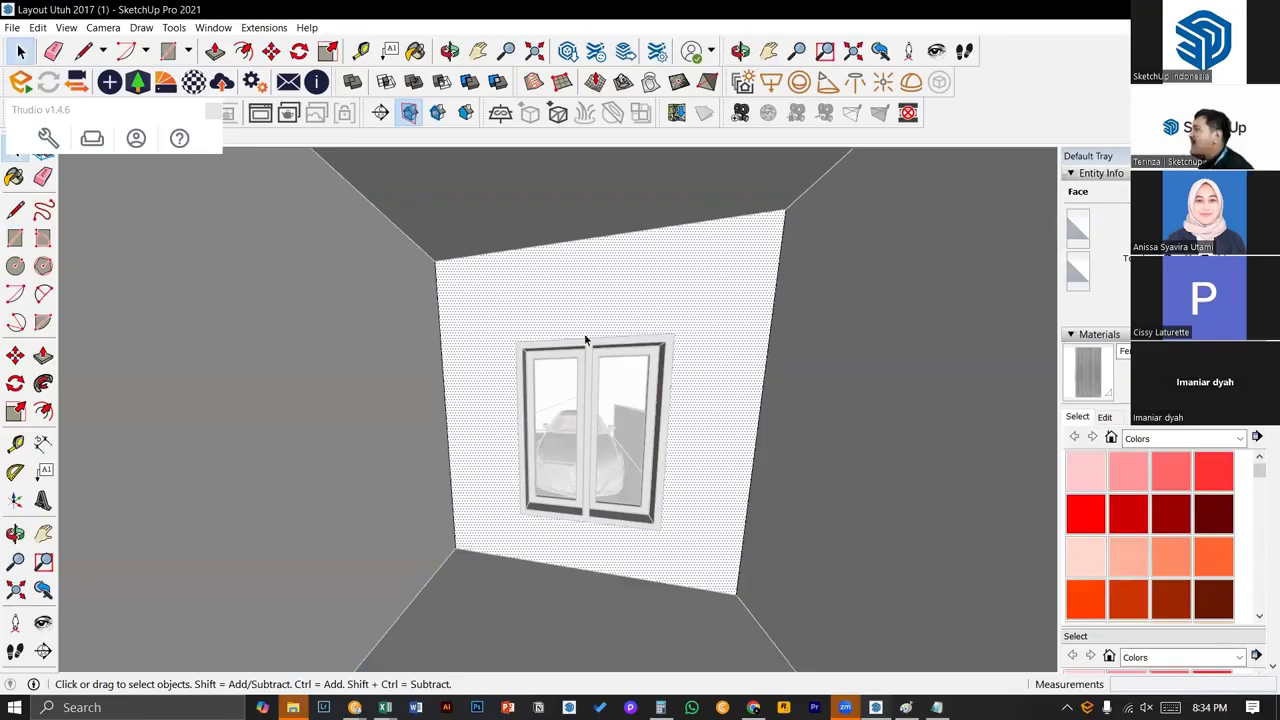
middle_click_drag(586, 341, 846, 414)
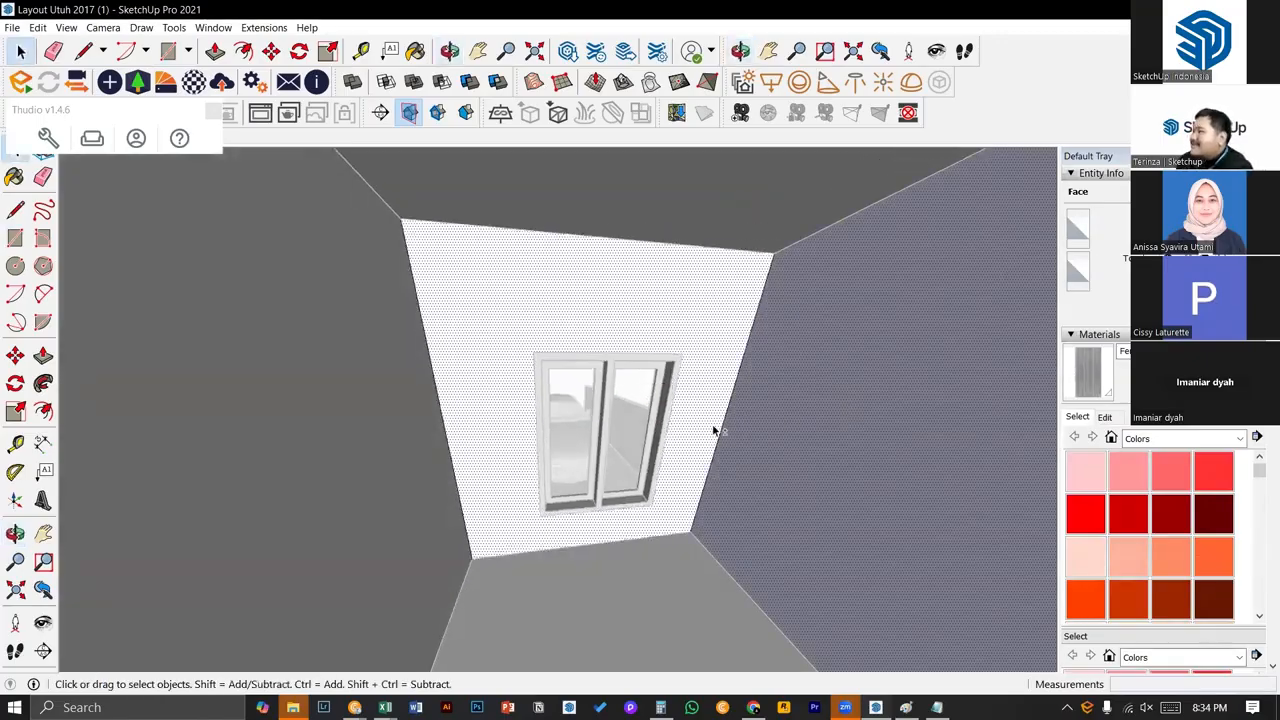
middle_click_drag(714, 430, 541, 390)
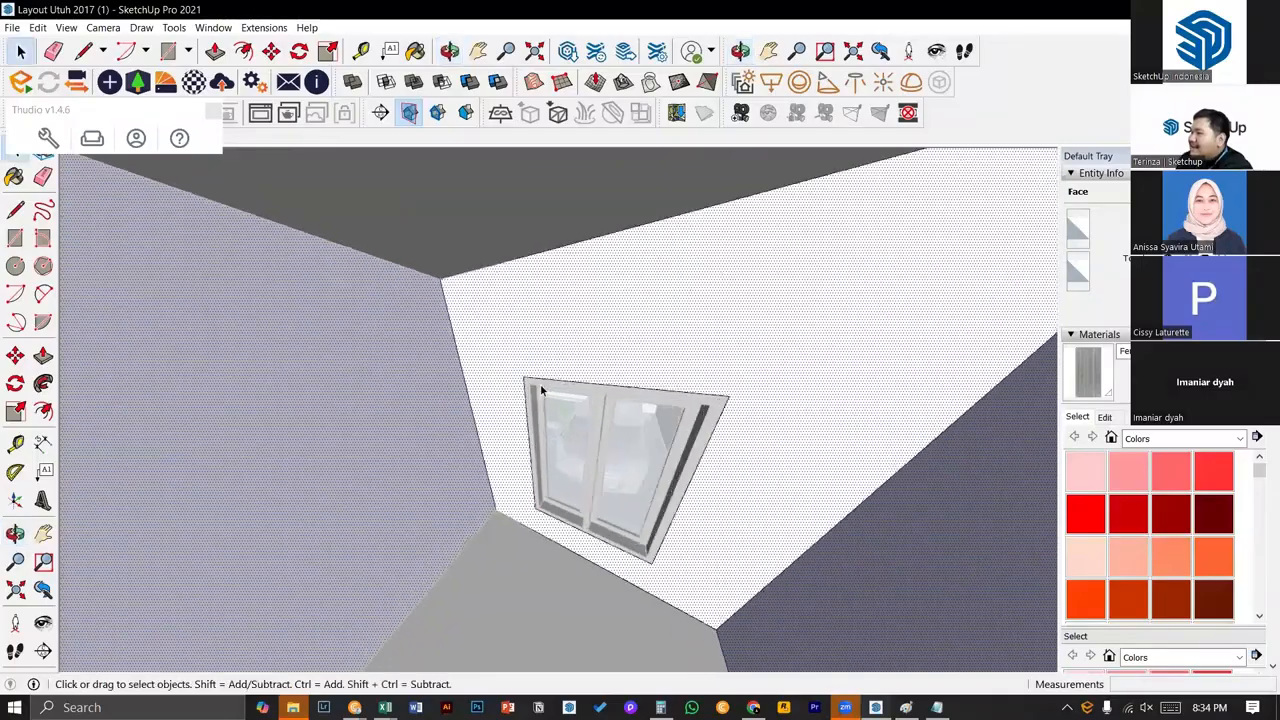
scroll(541, 390, "up", 3)
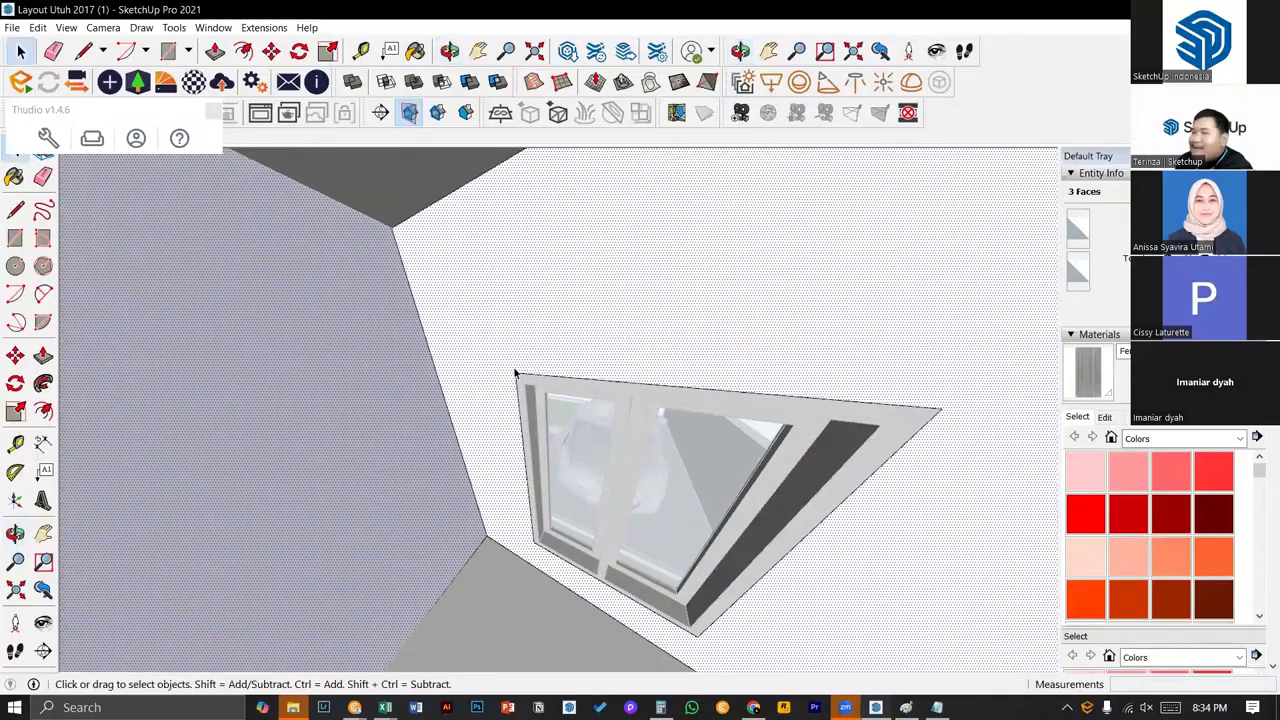
left_click(401, 237)
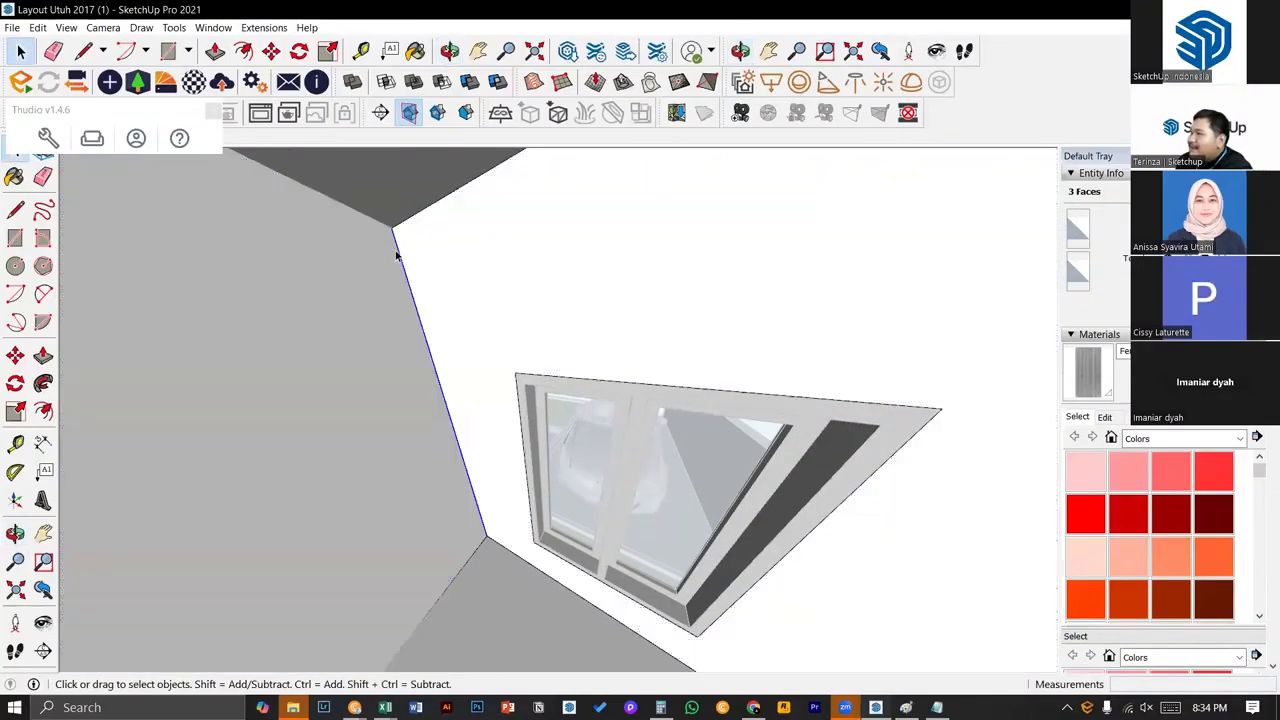
- Select the floor edge below the window wall together with the vertical corner edge beside the window
middle_click_drag(401, 237, 543, 521)
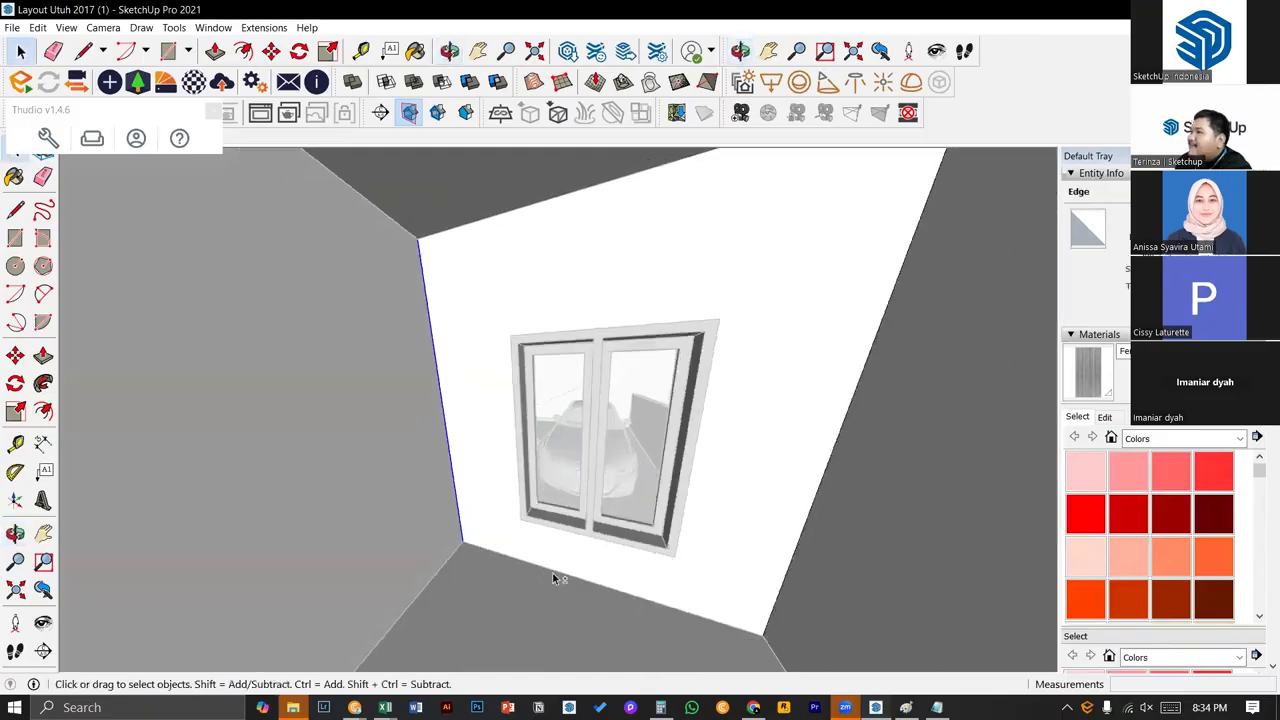
left_click(551, 569)
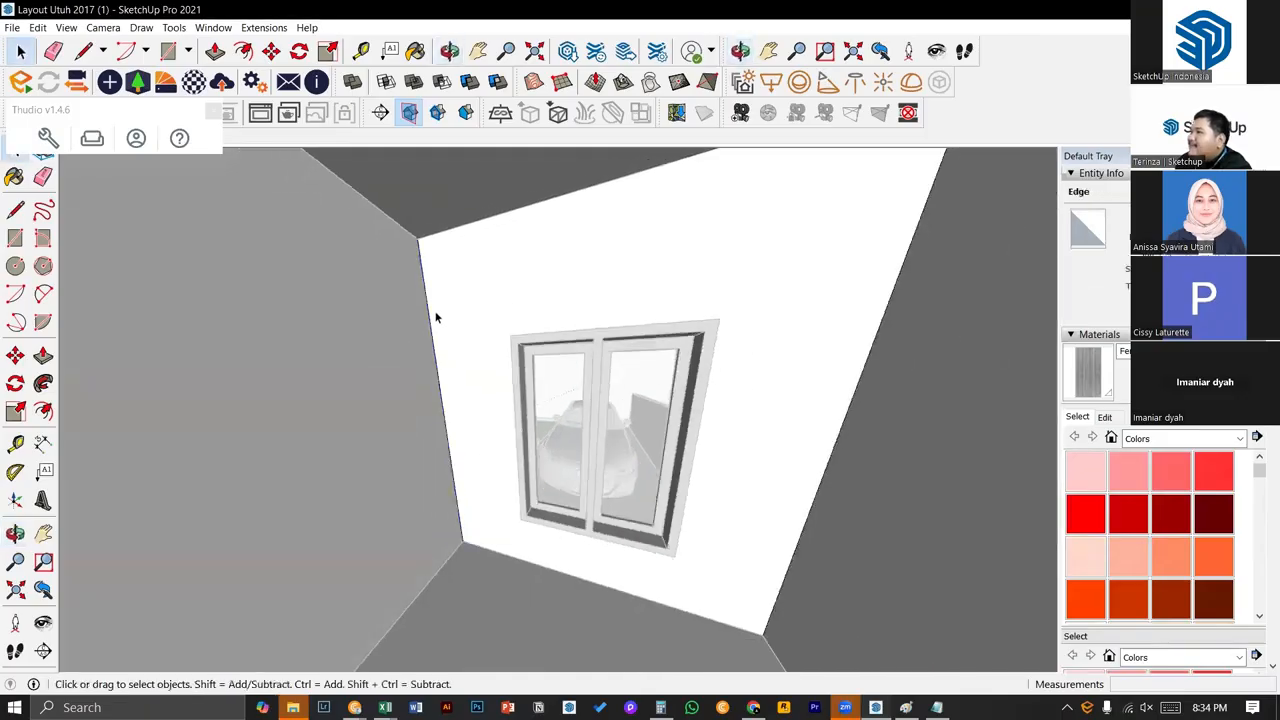
left_click(451, 470, "shift")
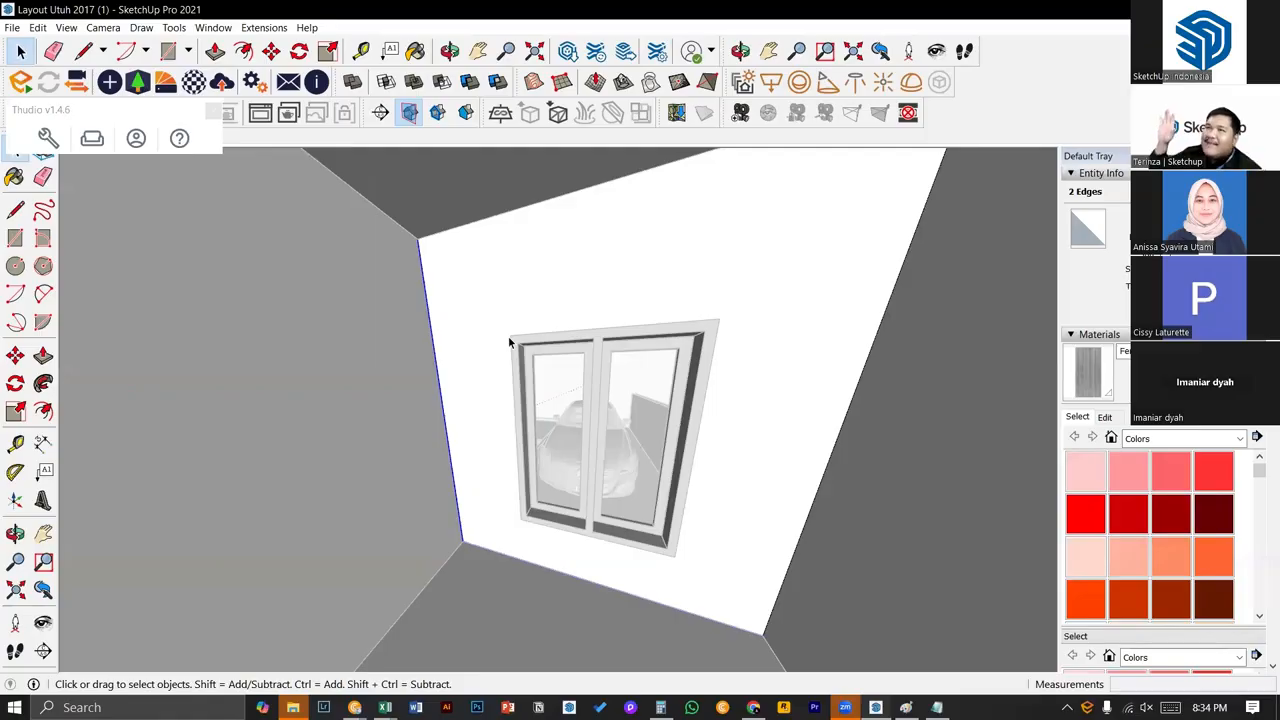
- Select the window wall face and add the two long side wall faces adjoining it
left_click(513, 298)
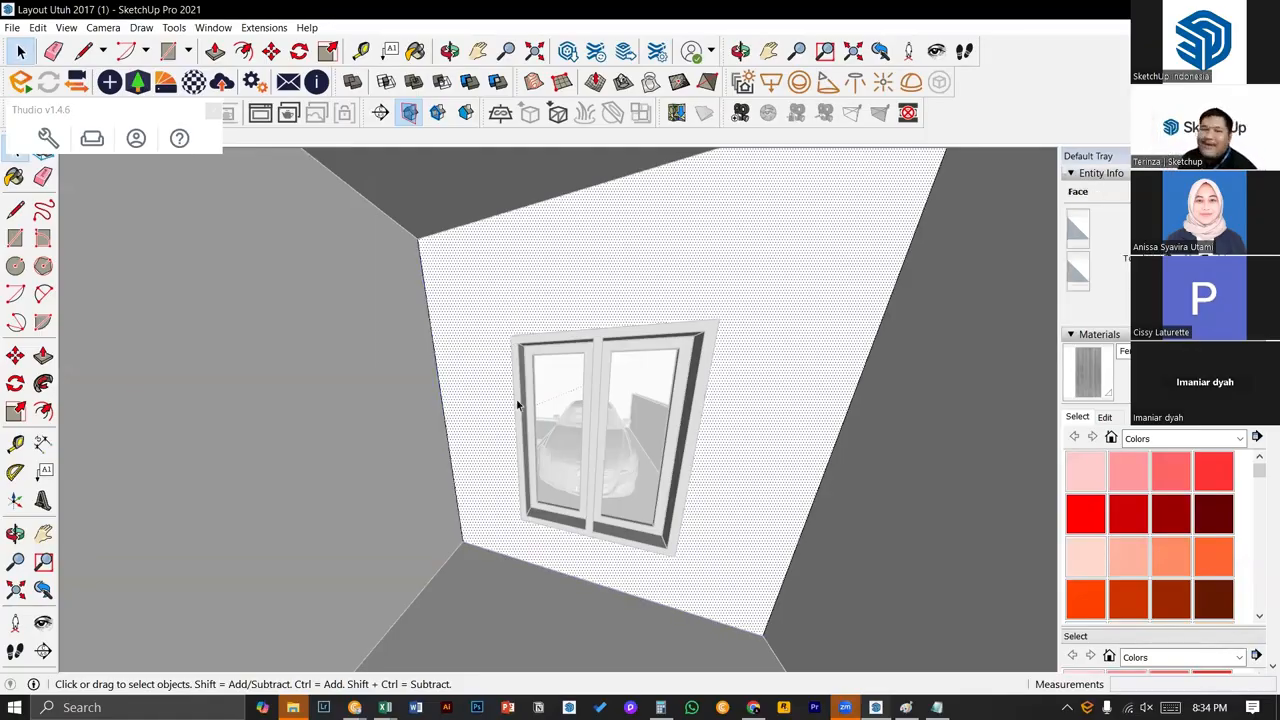
scroll(516, 399, "down", 2)
middle_click_drag(536, 408, 570, 420)
left_click(443, 471, "shift")
middle_click_drag(443, 471, 577, 508)
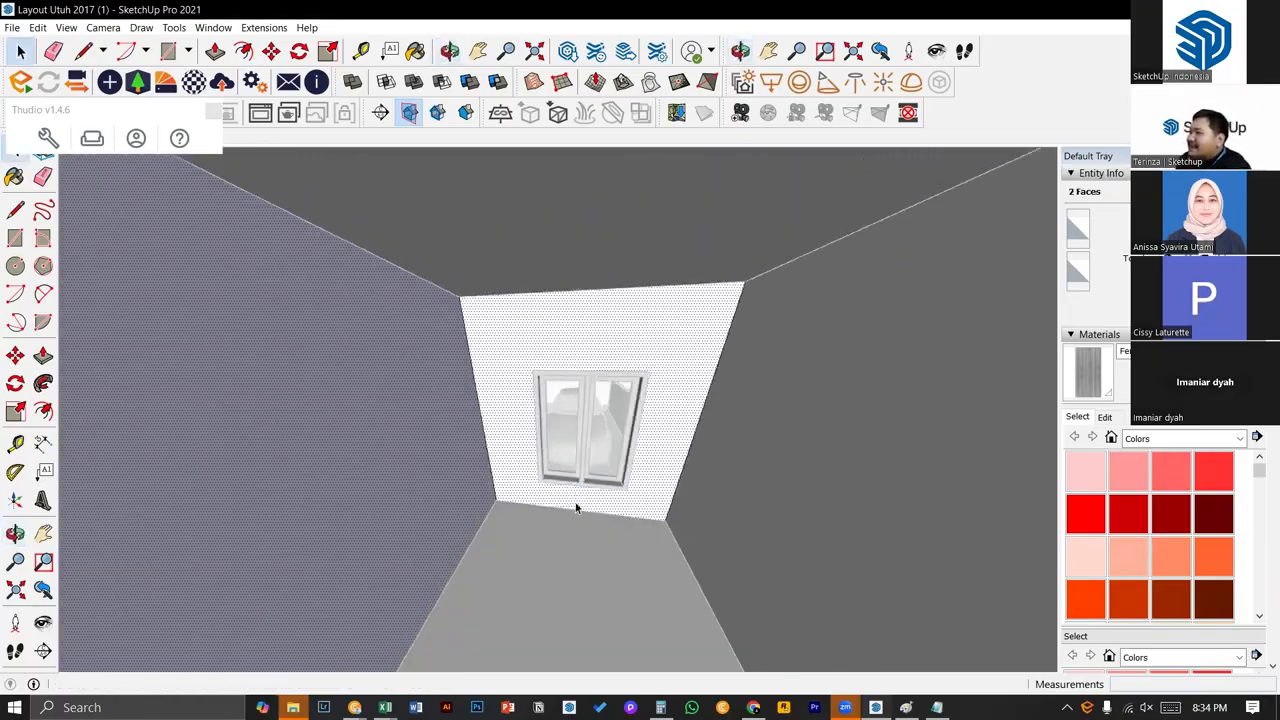
middle_click_drag(810, 505, 546, 487)
left_click(546, 487, "shift")
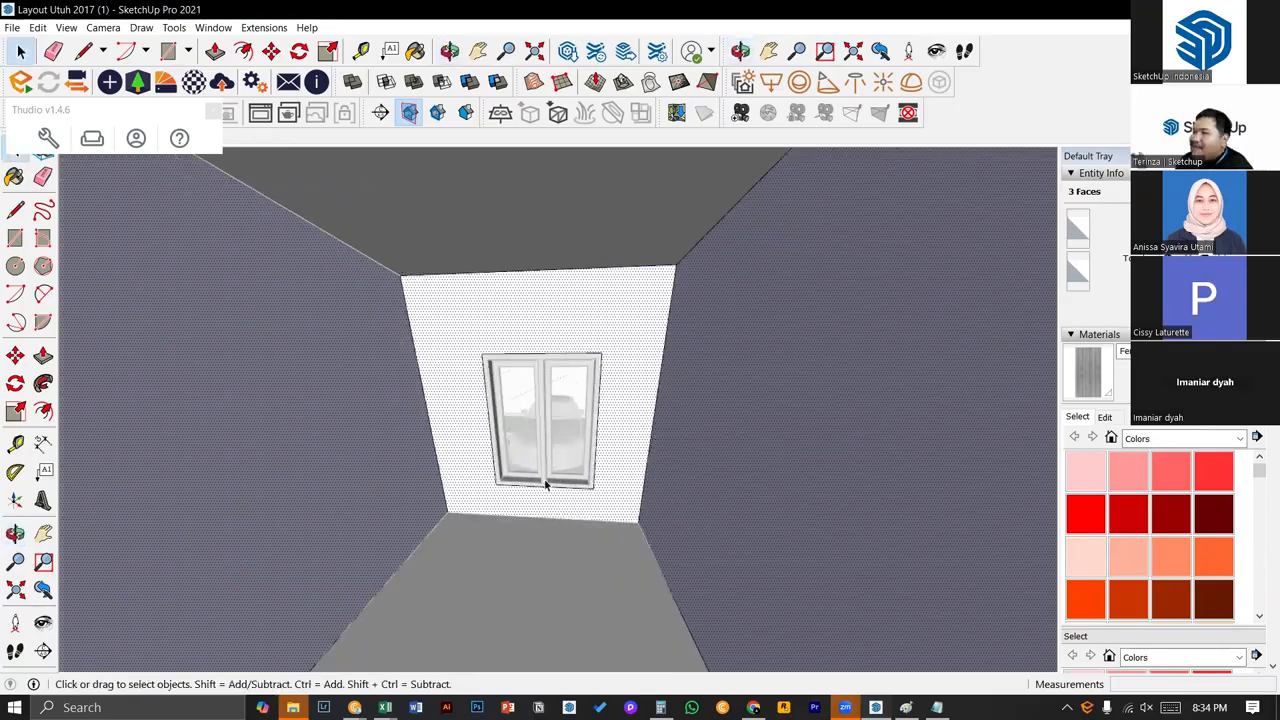
- Start a fresh selection with one long side wall and add the window wall, opposite side wall and both wall faces beside and above the doorway
left_click(411, 381)
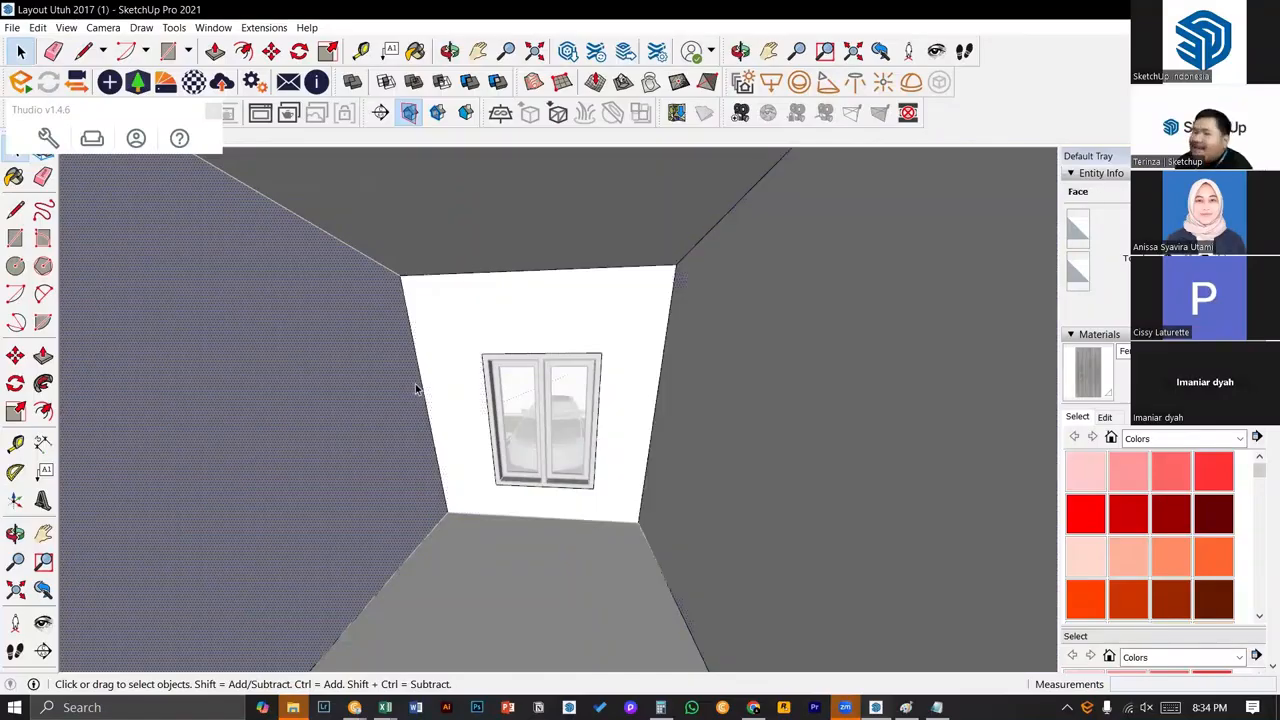
middle_click_drag(430, 398, 449, 353)
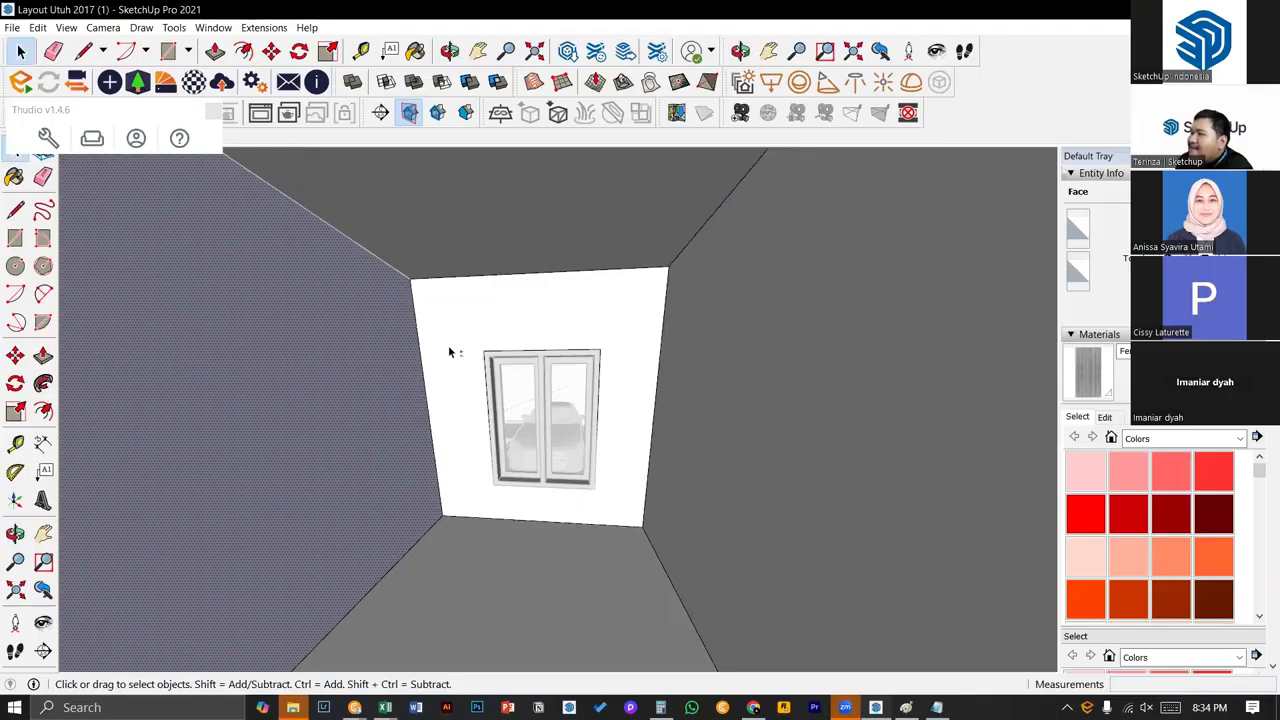
left_click(448, 344, "shift")
middle_click_drag(449, 397, 613, 400)
left_click(611, 394, "shift")
middle_click_drag(520, 409, 793, 423)
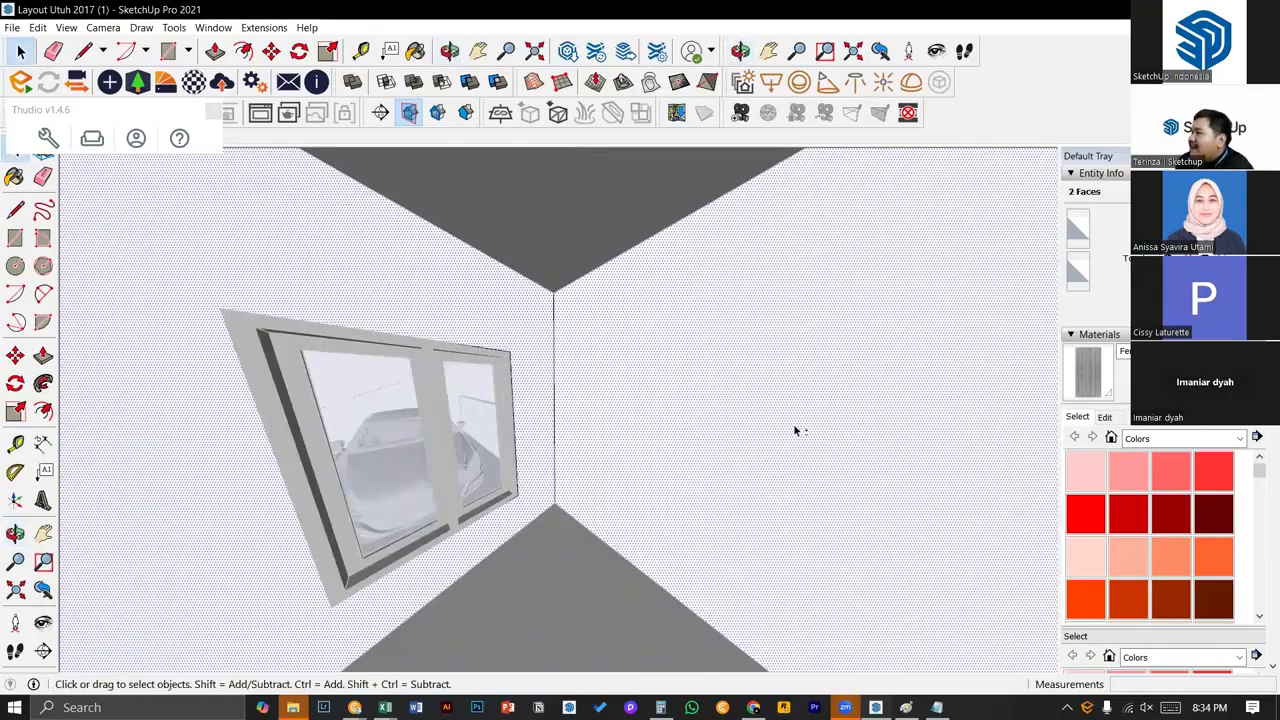
middle_click_drag(636, 426, 800, 420)
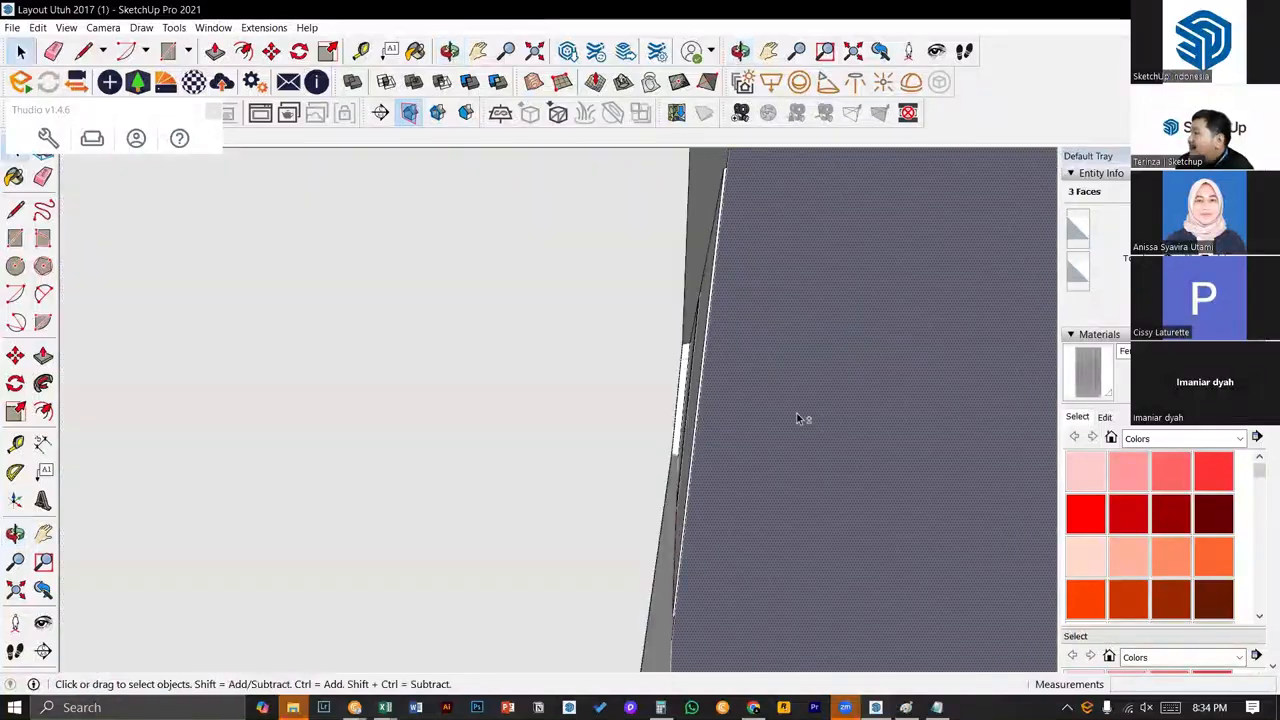
middle_click_drag(696, 435, 812, 424)
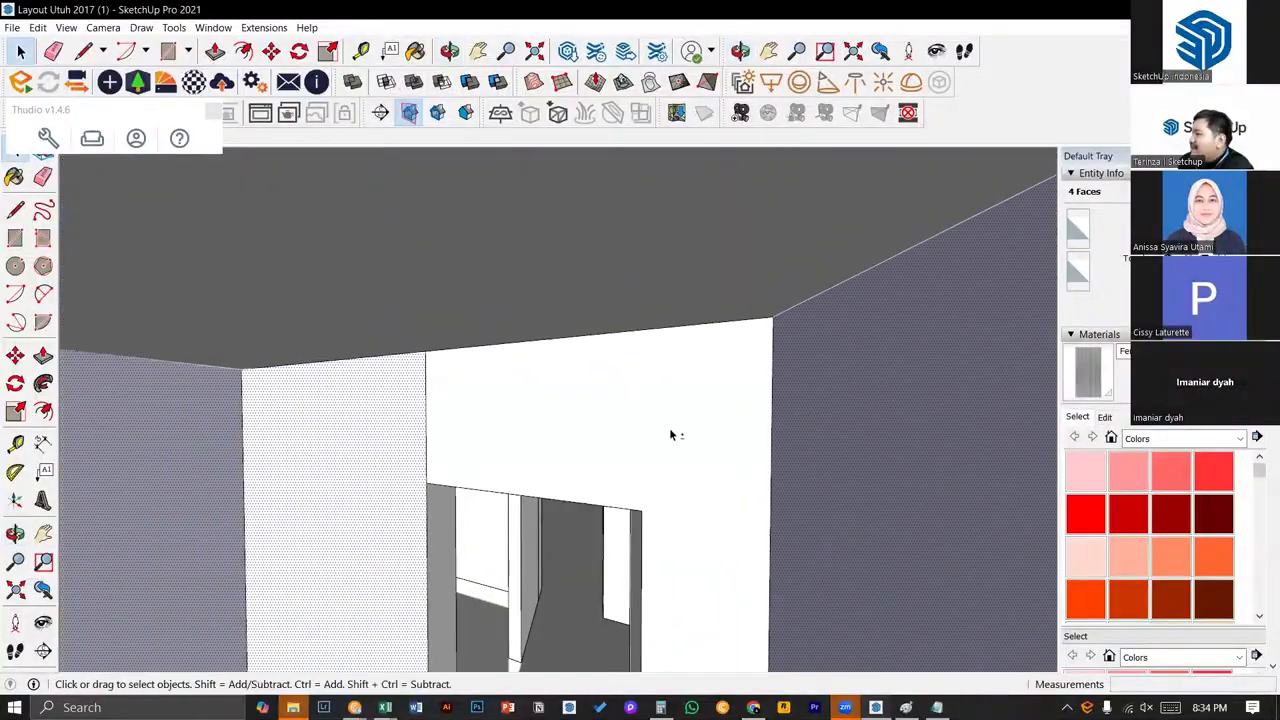
left_click(669, 429, "shift")
- Add the three inner faces of the door opening, the underside of its head and both side reveals, to the wall selection
middle_click_drag(580, 500, 692, 272)
scroll(656, 456, "down", 2)
scroll(654, 351, "down", 1)
mouse_move(508, 351)
middle_mouse_down()
mouse_move(480, 263)
mouse_move(511, 343)
middle_mouse_up()
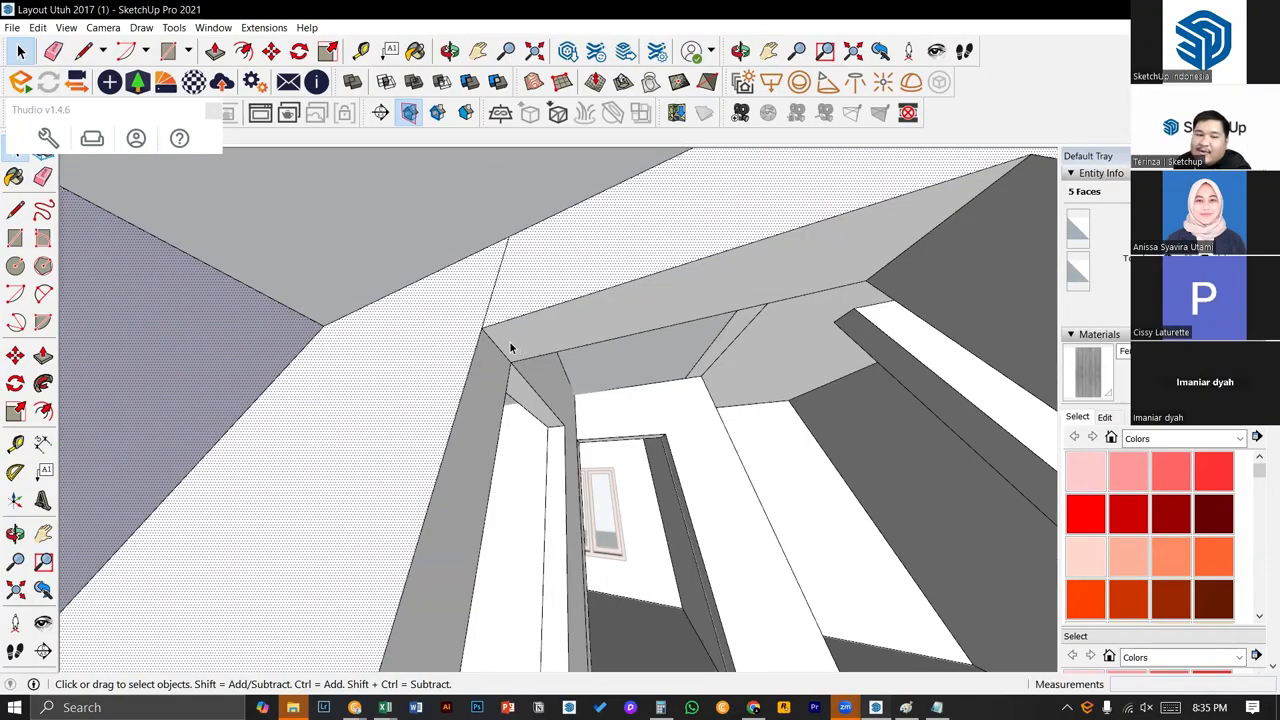
middle_click_drag(509, 347, 491, 322)
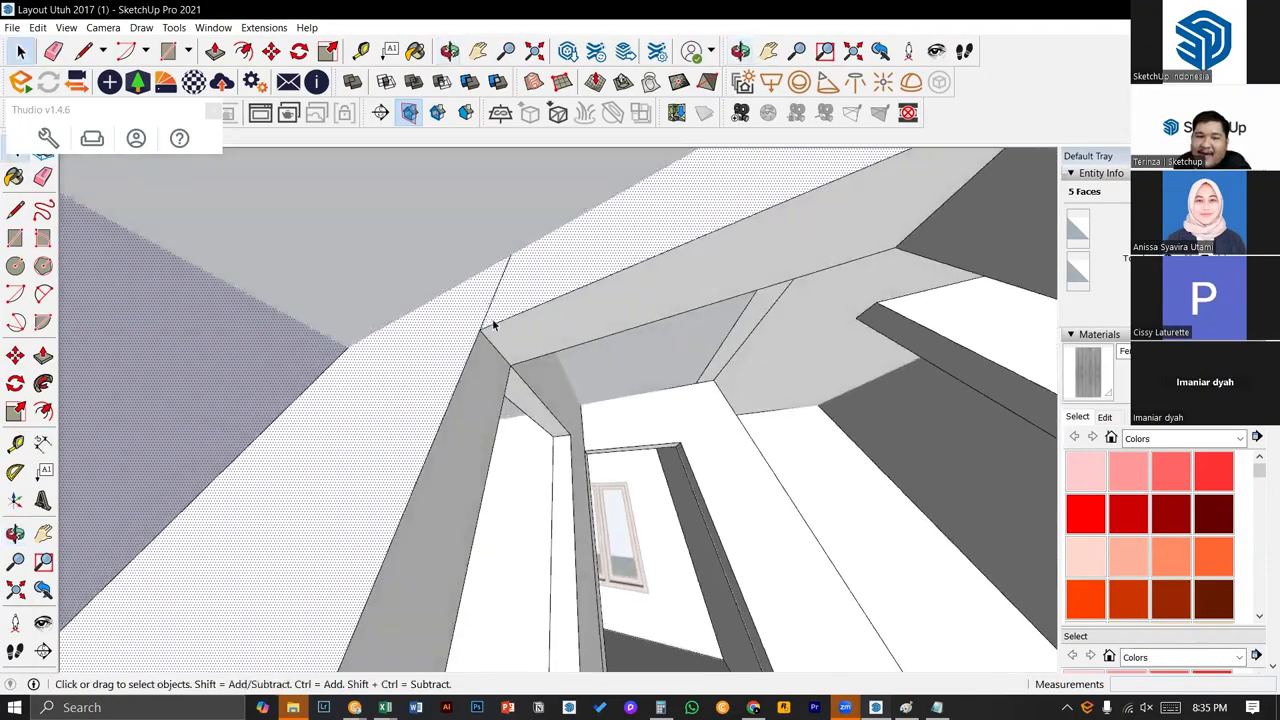
left_click(523, 344, "shift")
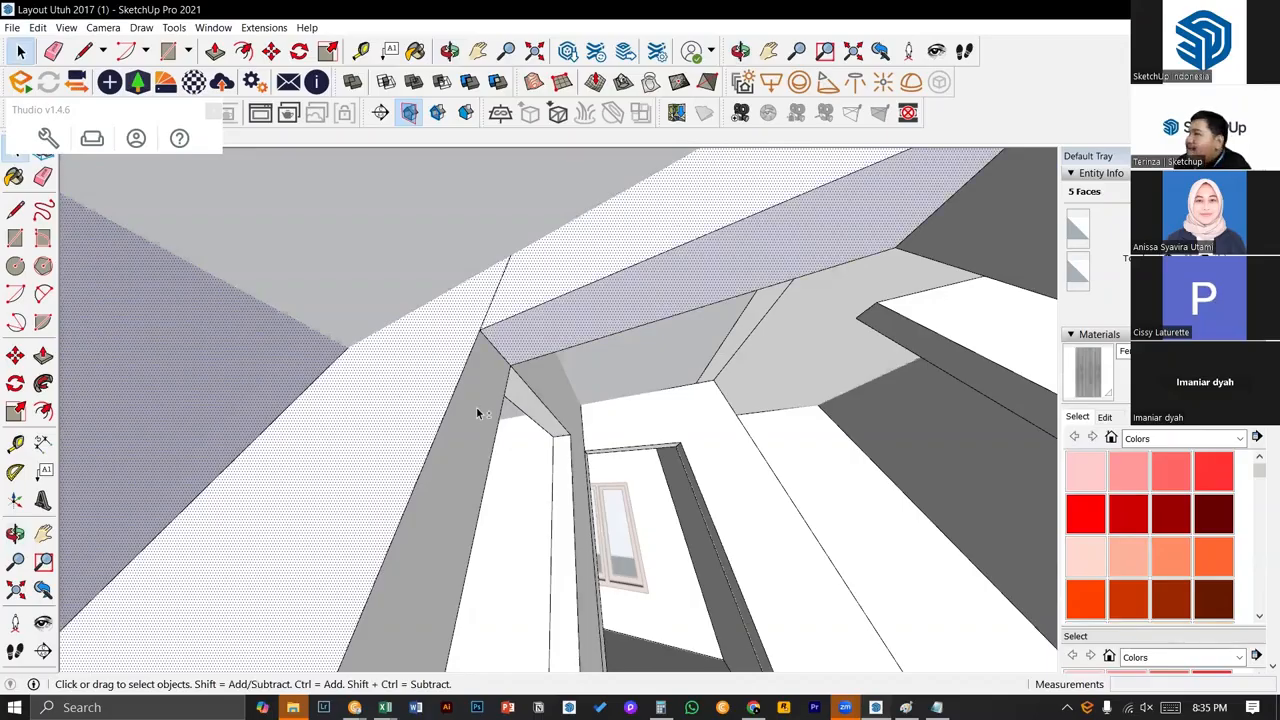
left_click(476, 406, "shift")
middle_click_drag(469, 397, 548, 483)
left_click(545, 483, "shift")
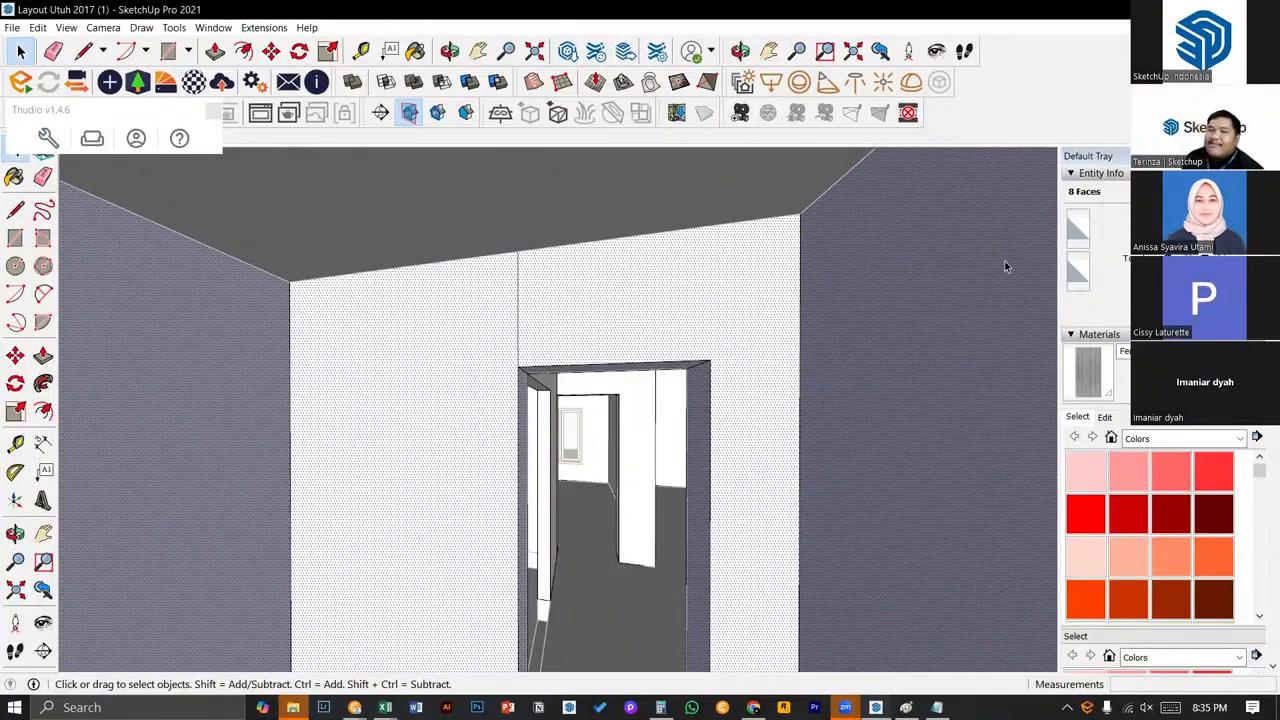
- Switch to the browser and search Tokopedia for "cat interior"
left_click(753, 707)
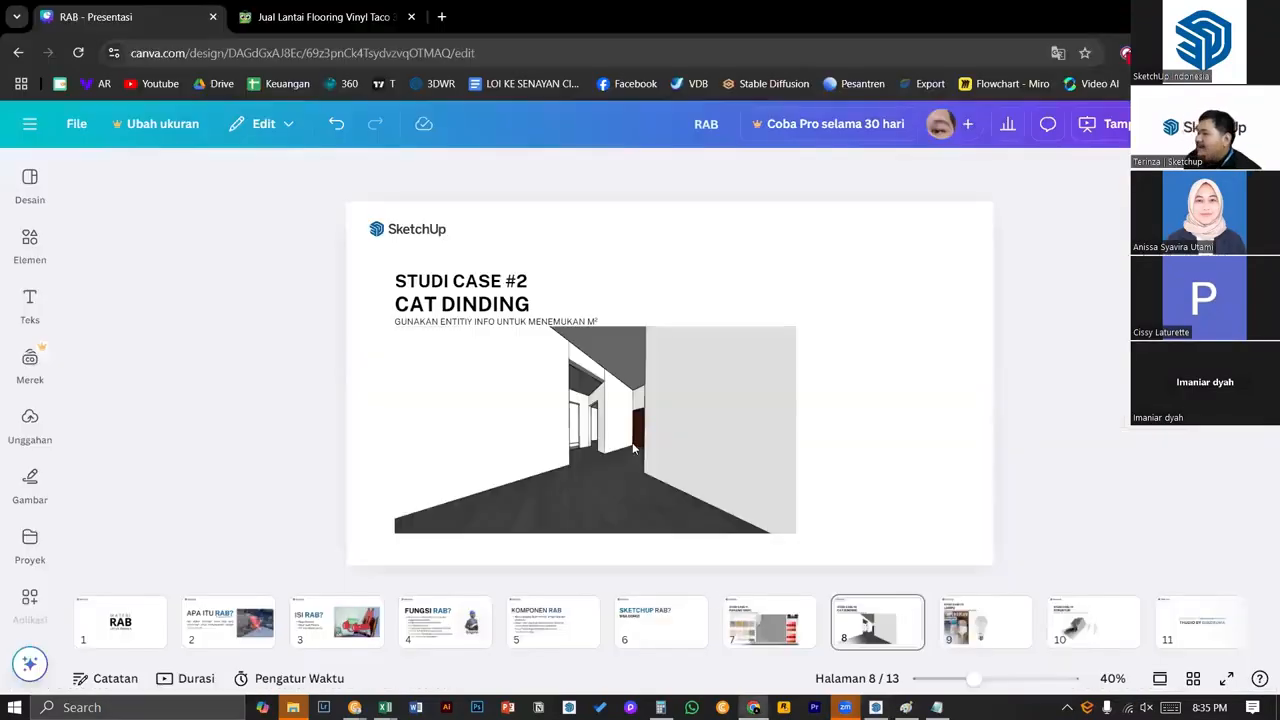
left_click(330, 18)
left_click(425, 143)
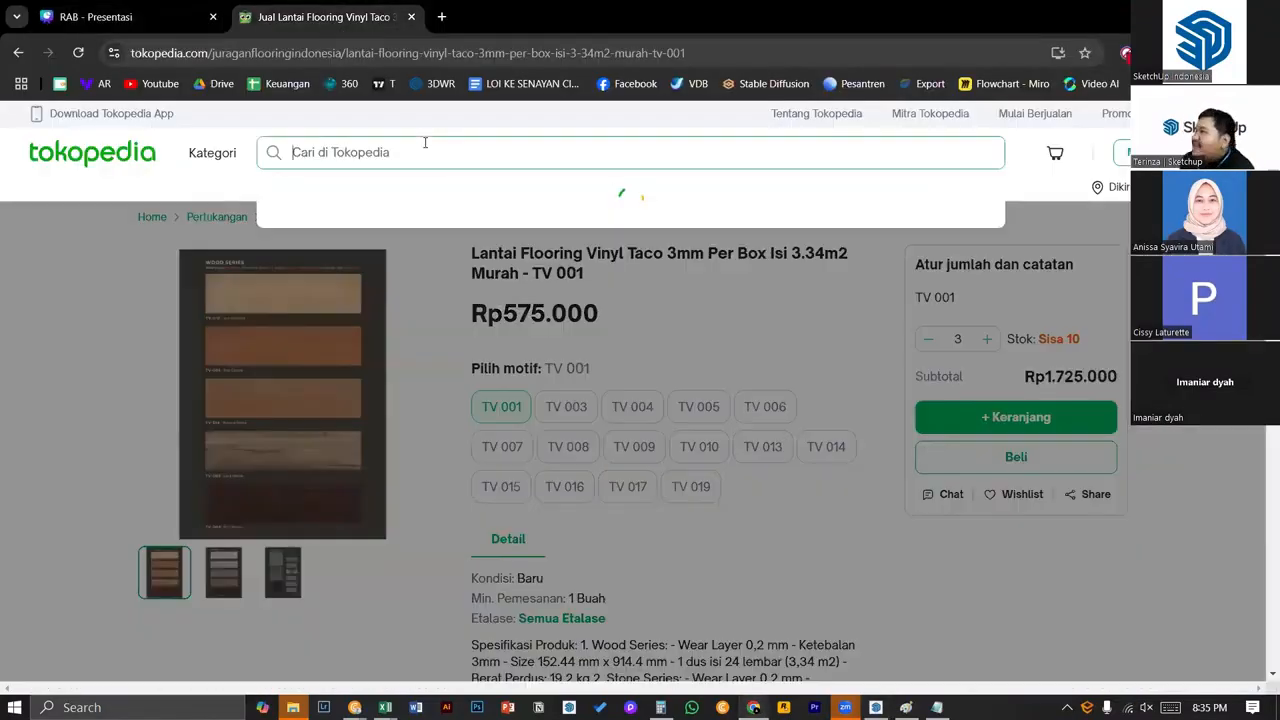
type("nterior")
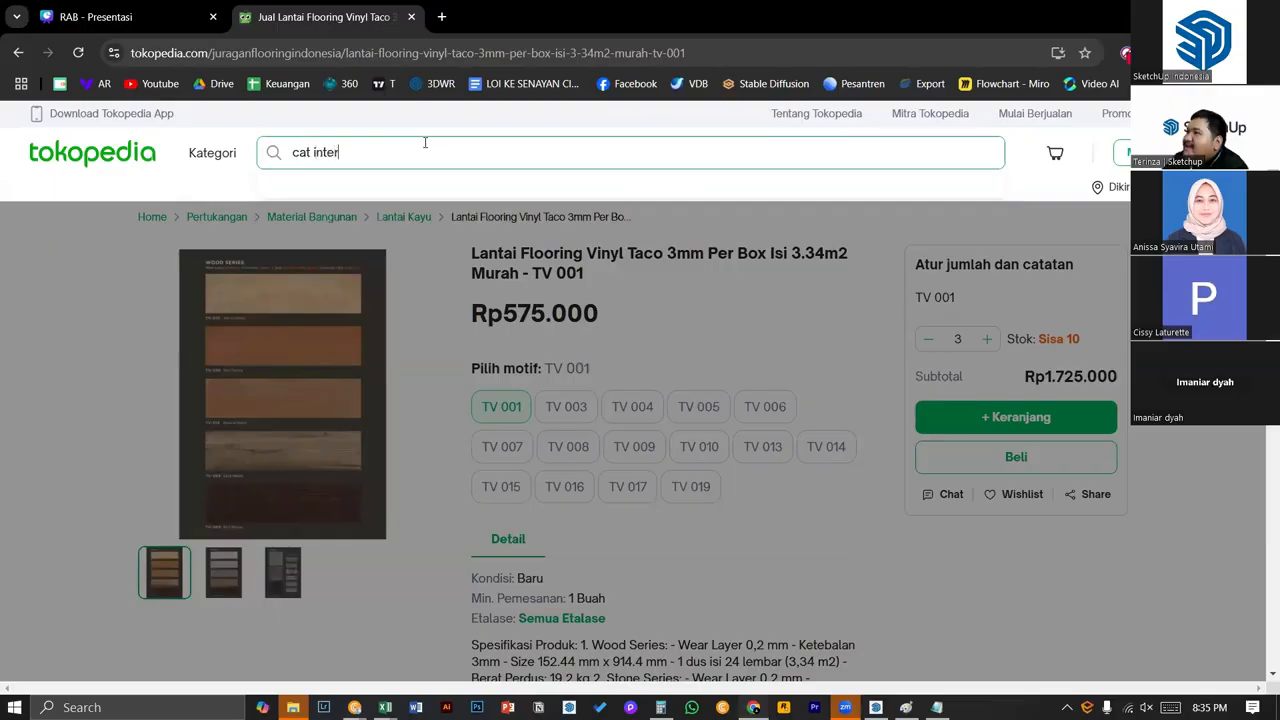
key("Return")
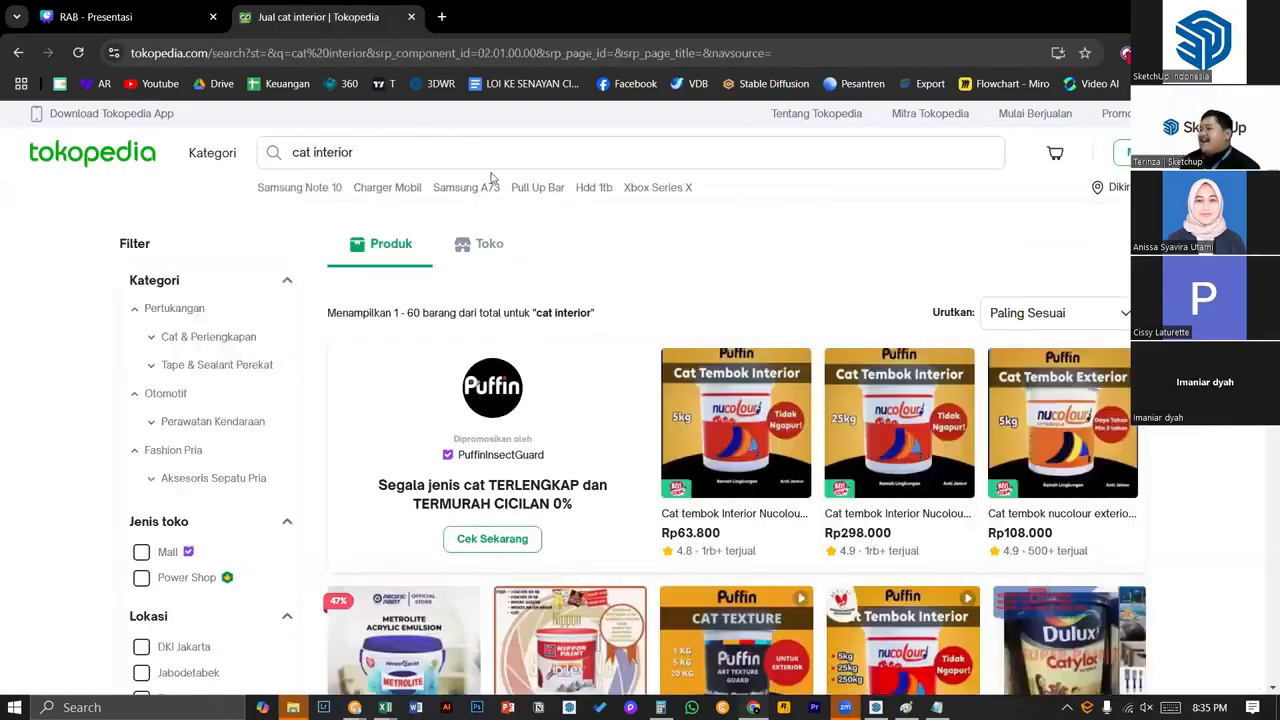
- Open the listing for the 5 kg Nucolour interior wall paint and look over its product details
scroll(680, 300, "down", 1)
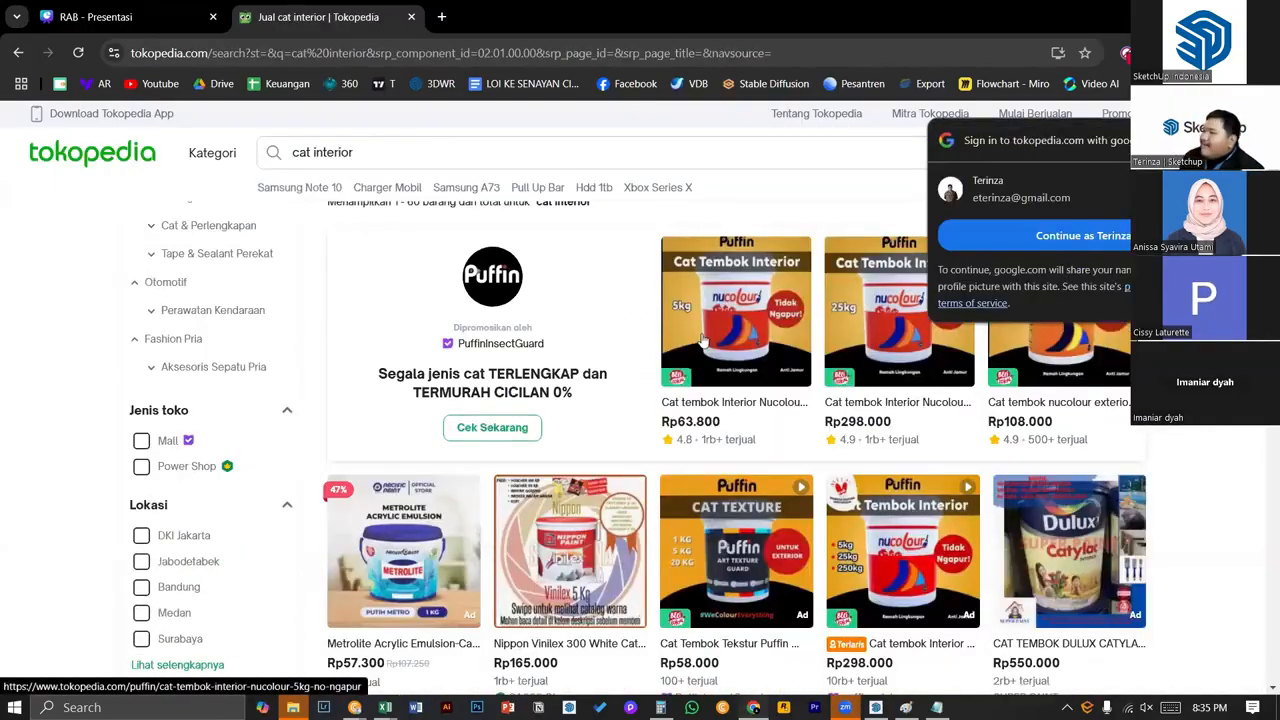
left_click(702, 339)
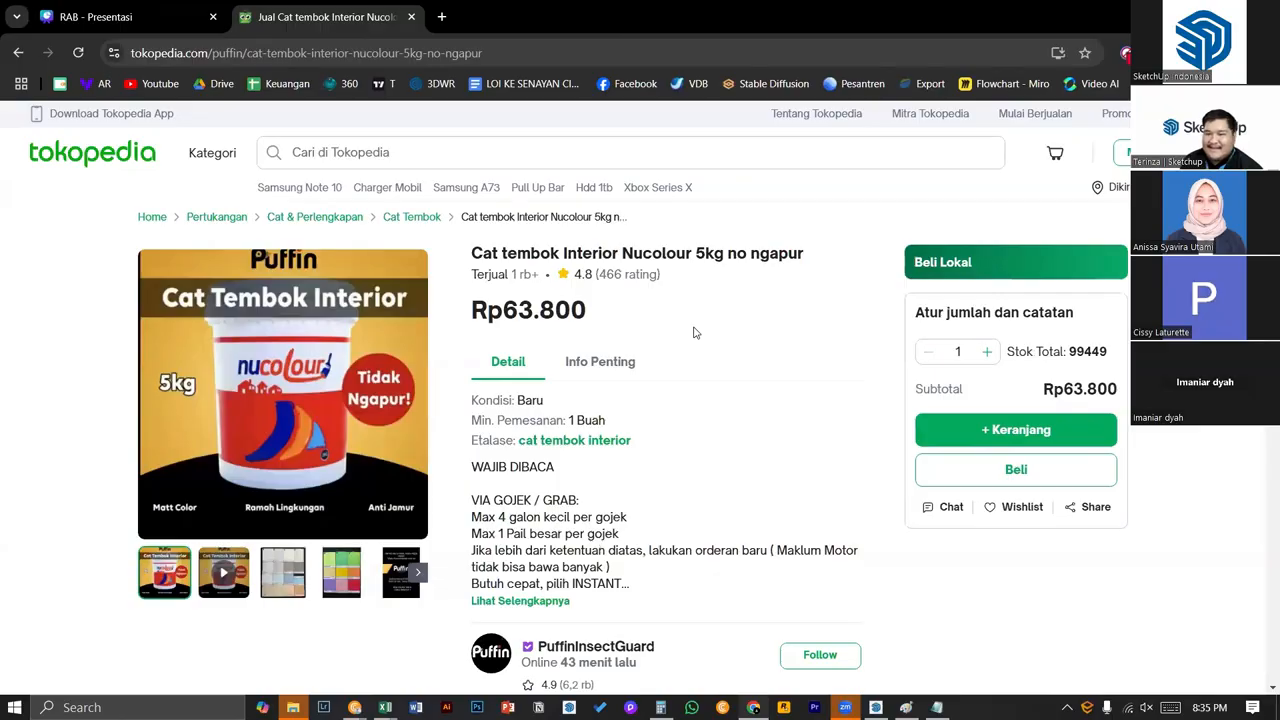
scroll(641, 315, "down", 2)
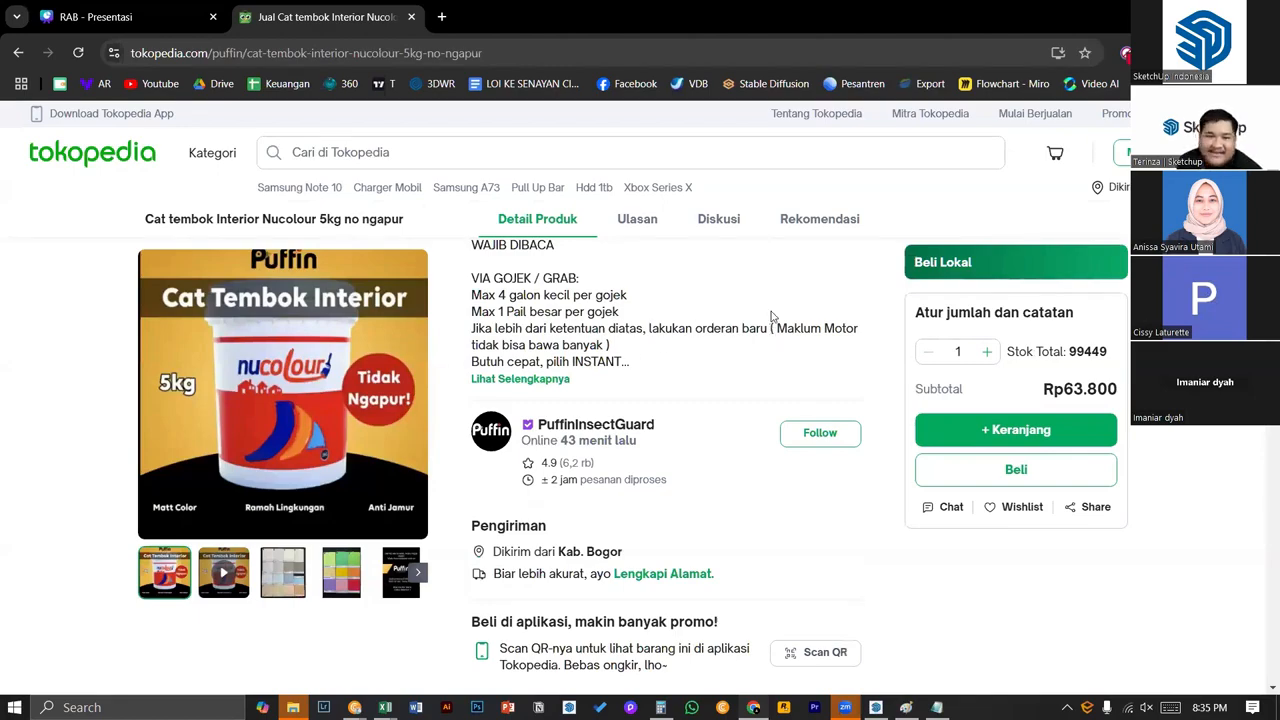
scroll(749, 323, "up", 2)
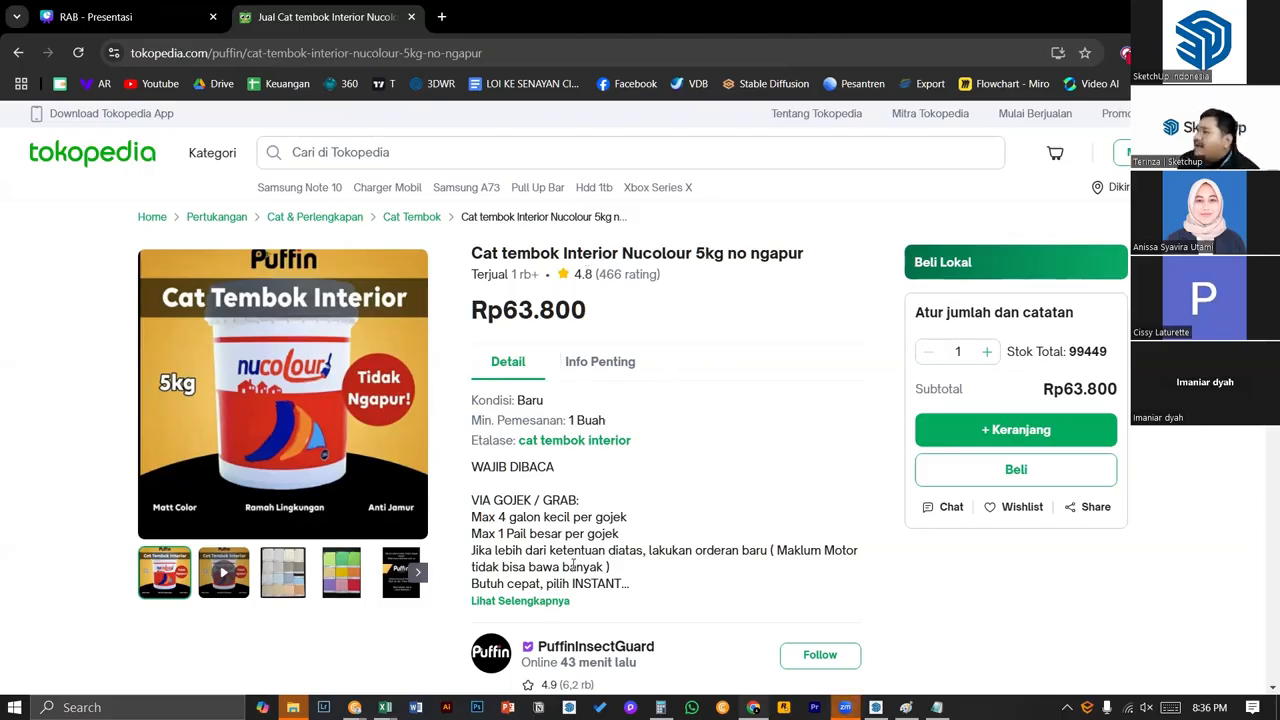
- Expand the paint listing's full description and read through it to find the coverage per kilogram
scroll(575, 516, "down", 1)
left_click(560, 491)
scroll(618, 438, "down", 1)
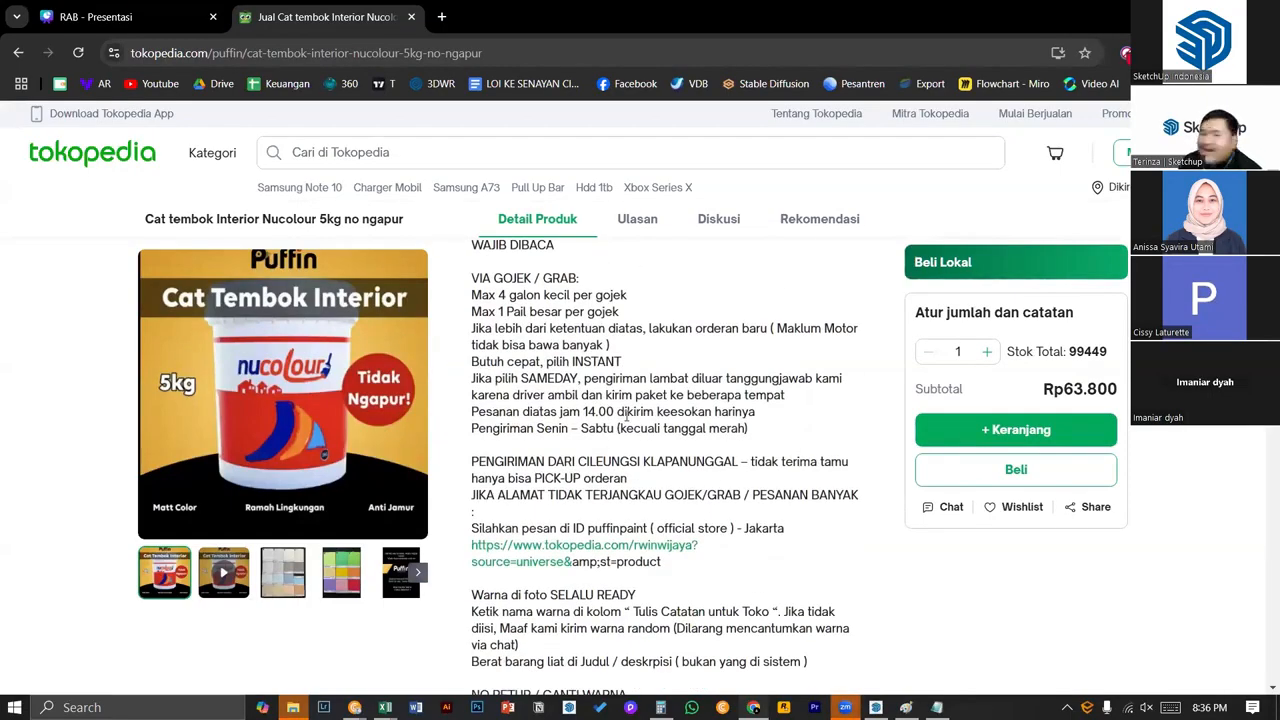
scroll(627, 414, "down", 1)
scroll(627, 414, "up", 1)
scroll(633, 411, "up", 1)
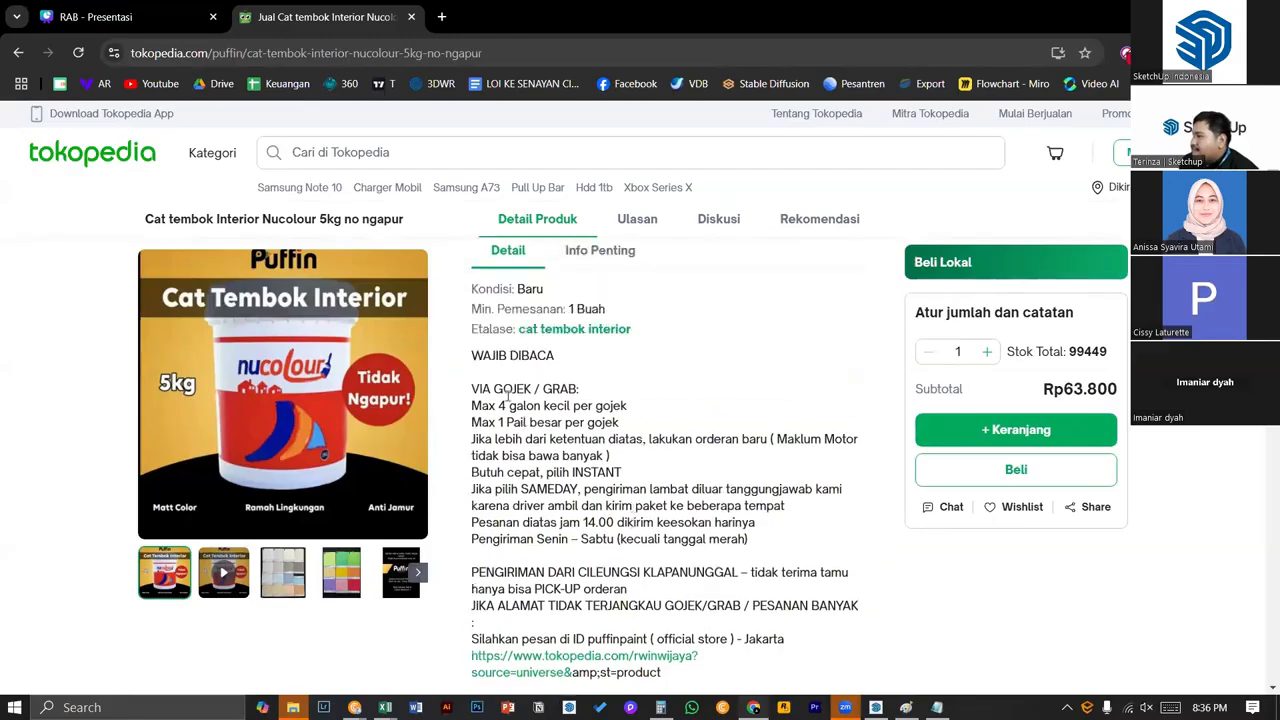
scroll(531, 425, "down", 1)
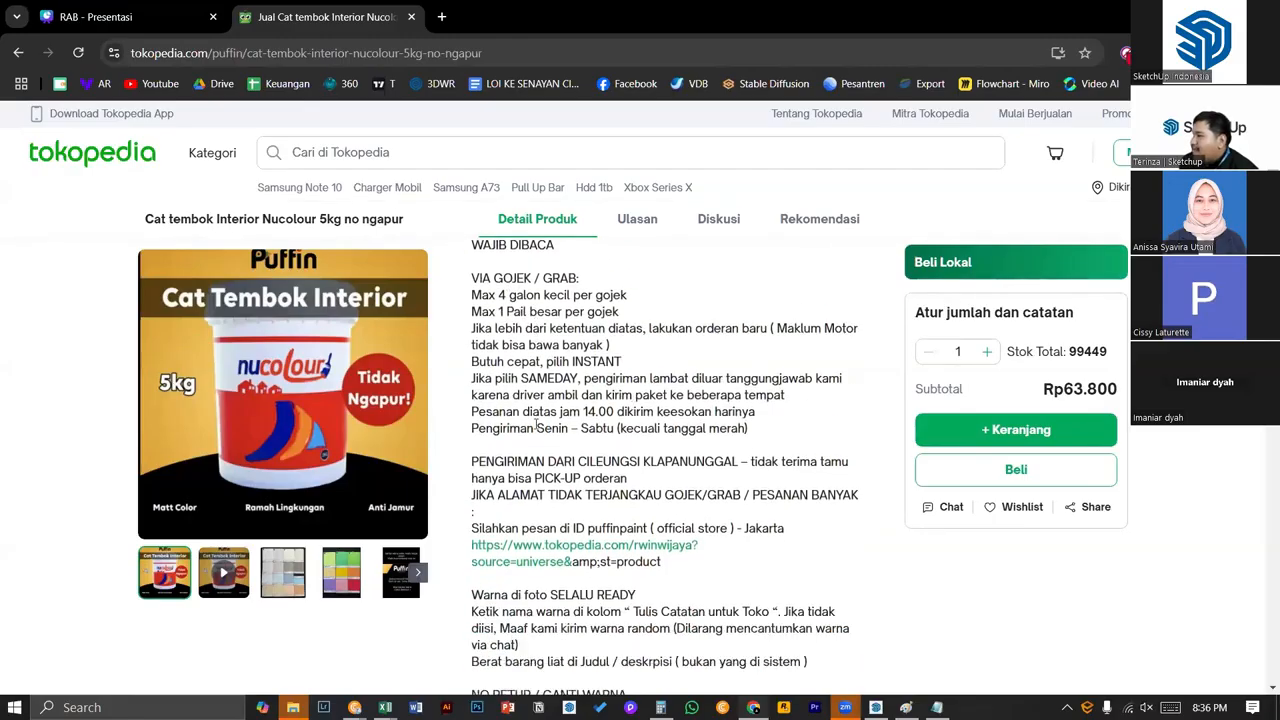
scroll(535, 428, "down", 2)
scroll(537, 431, "down", 2)
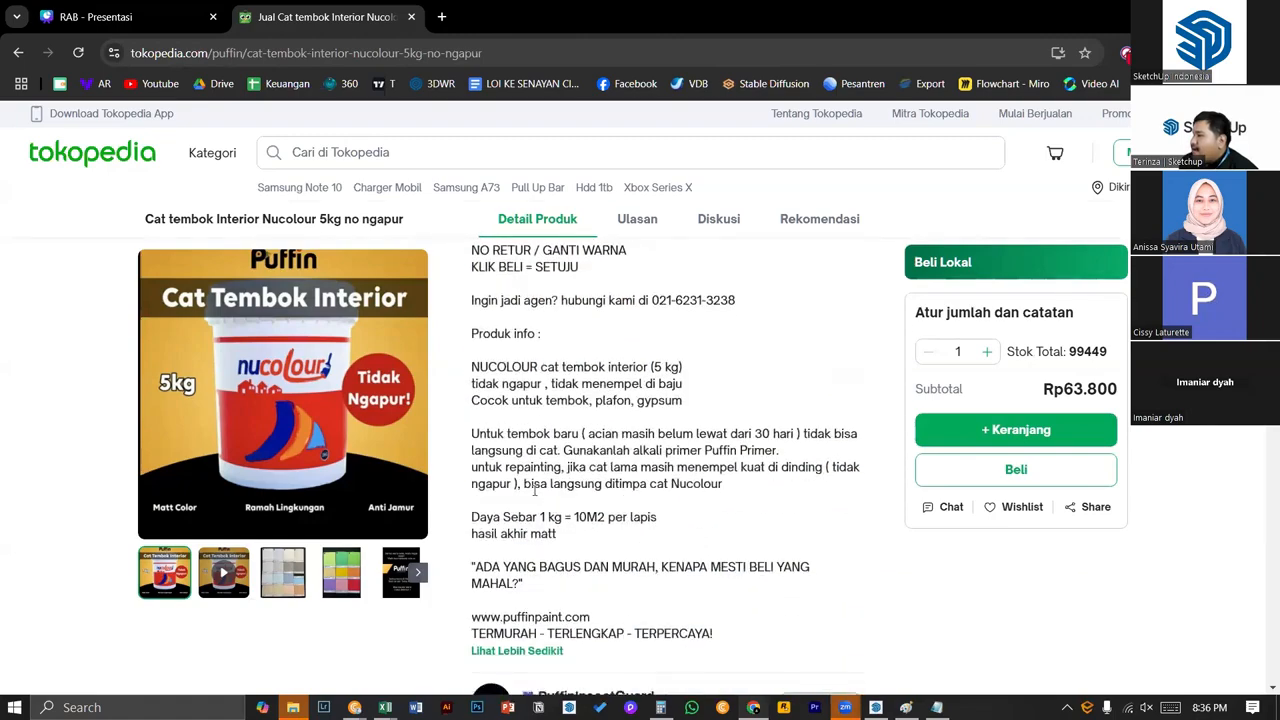
- Highlight parts of the "Daya Sebar" coverage line in the paint description, then clear the highlight
left_click_drag(471, 517, 511, 517)
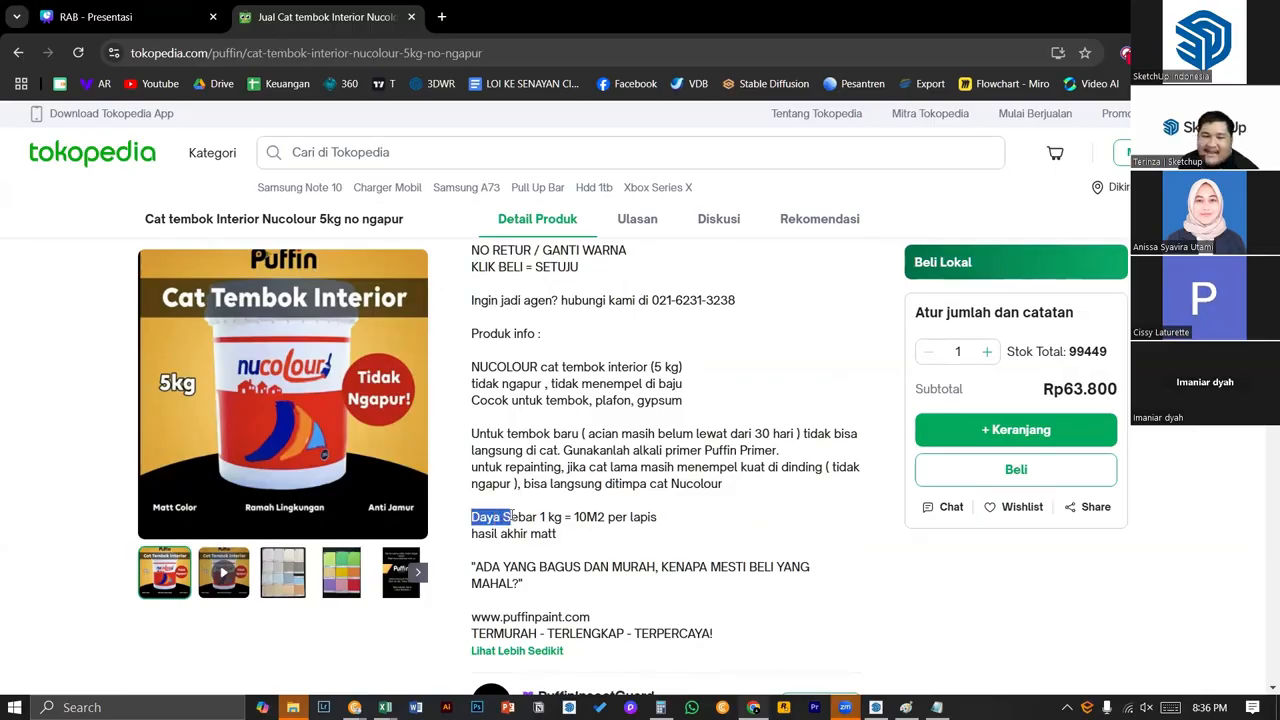
left_click(480, 517)
left_click_drag(479, 517, 591, 511)
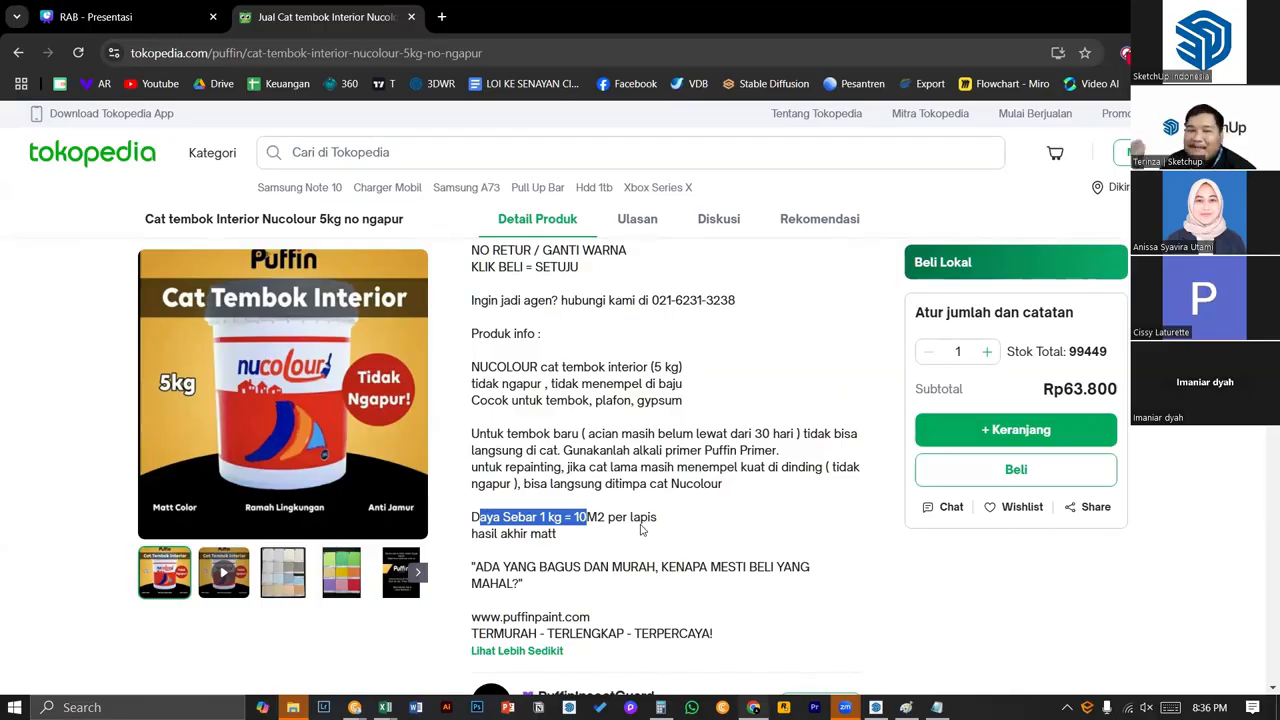
left_click_drag(641, 524, 662, 529)
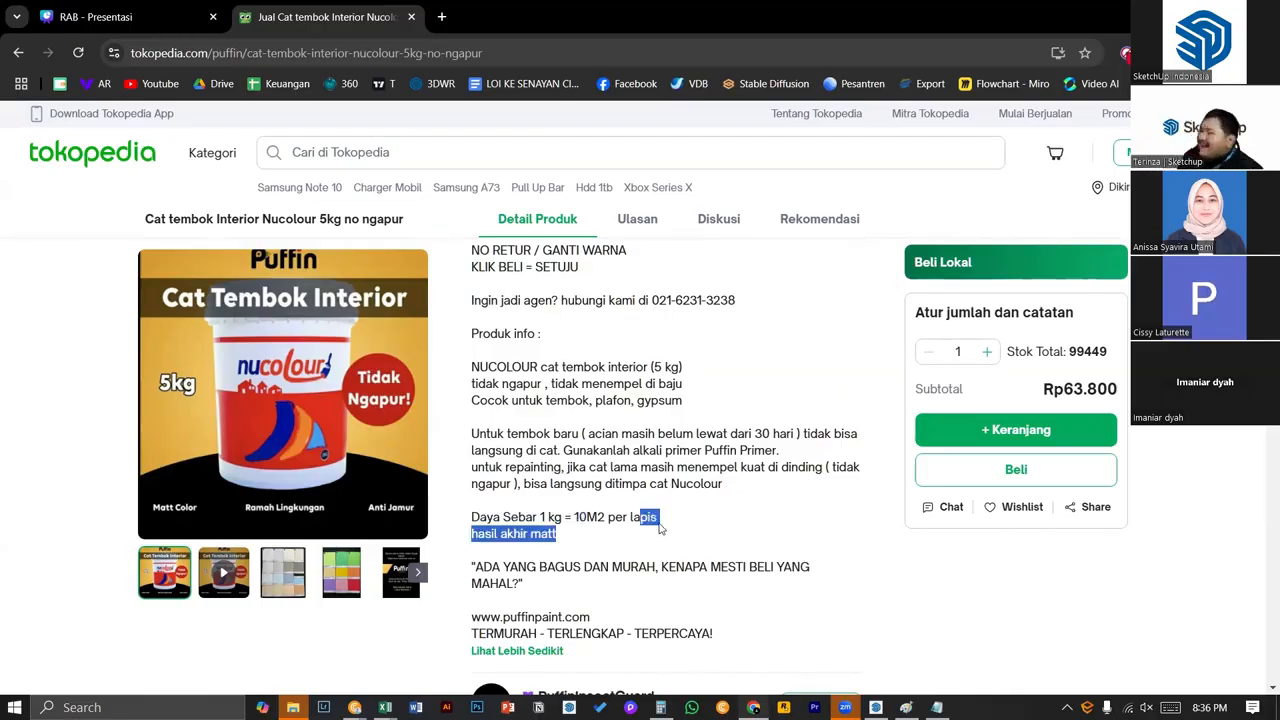
left_click(662, 528)
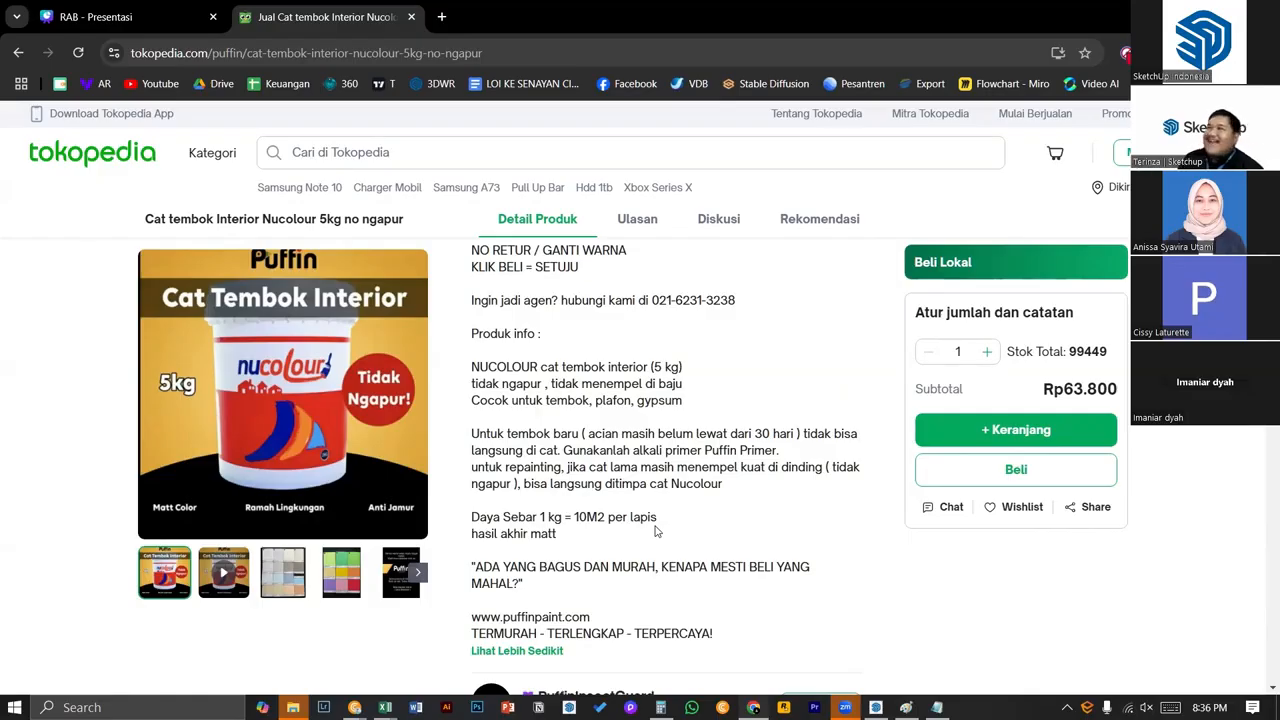
left_click(441, 17)
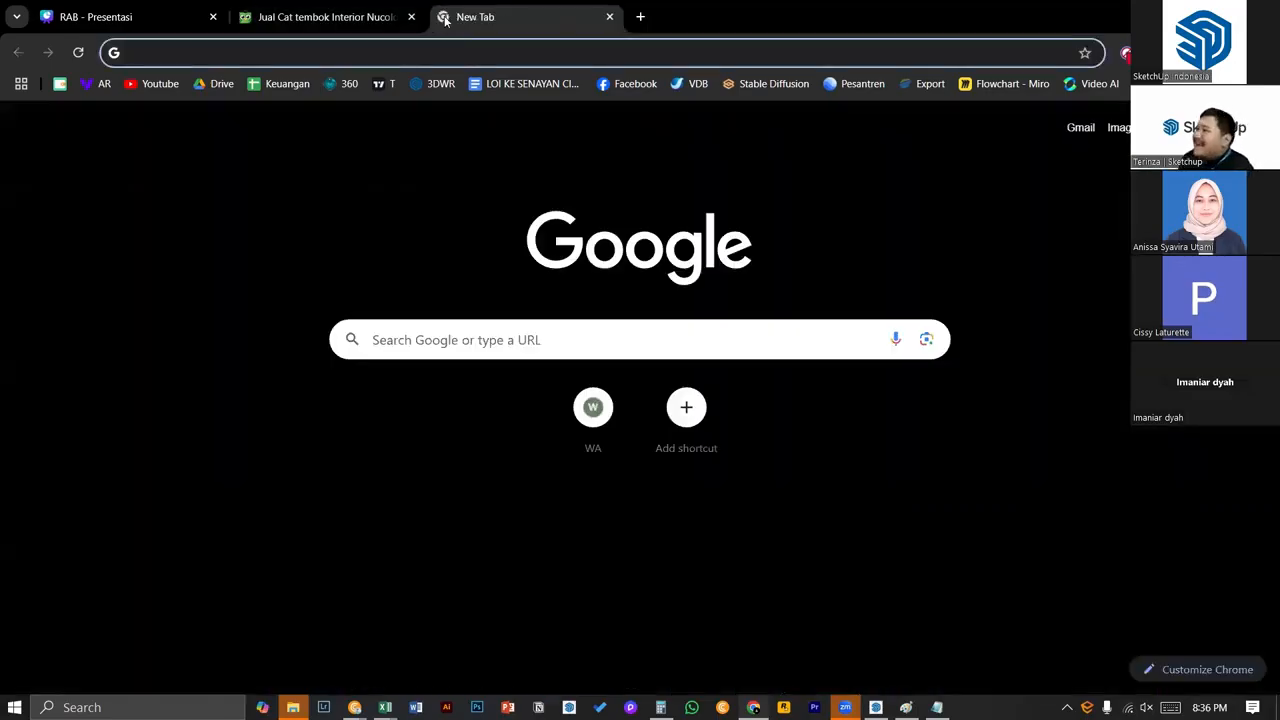
type("gemini.google.com")
key("ctrl+w")
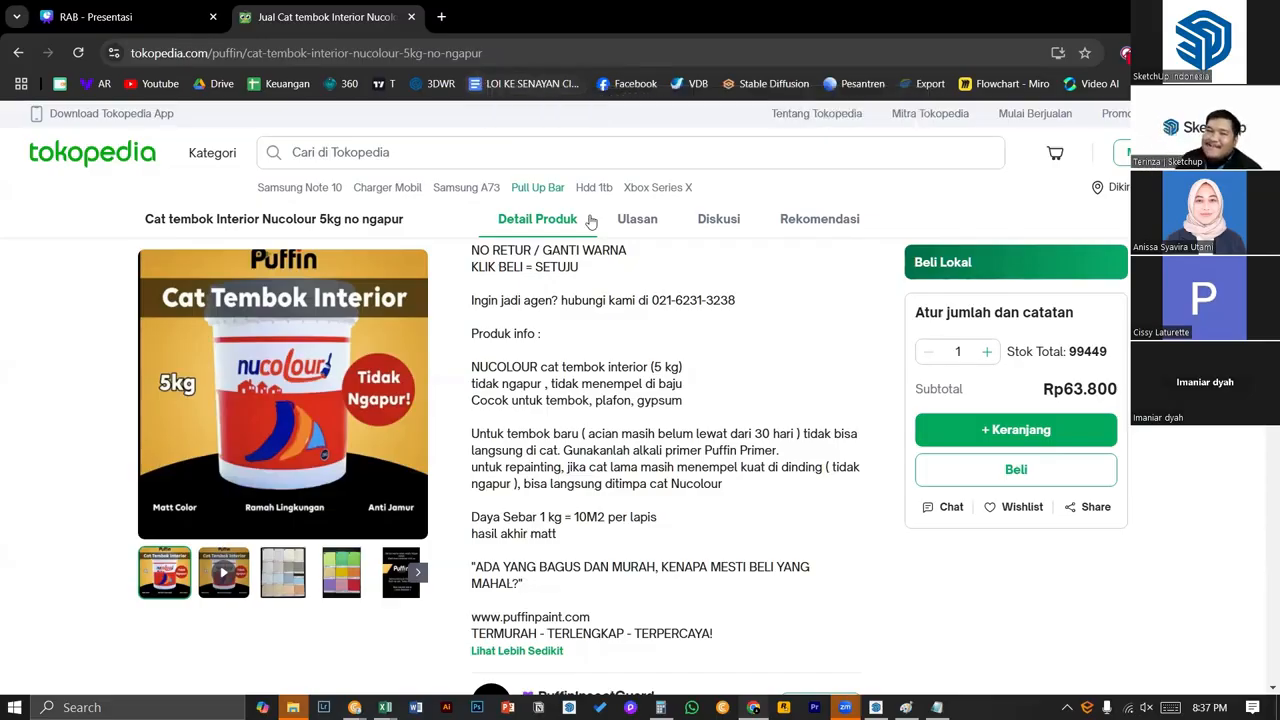
- Review the paint's price and pack size at the start of the listing, and switch back to SketchUp
scroll(660, 340, "up", 8)
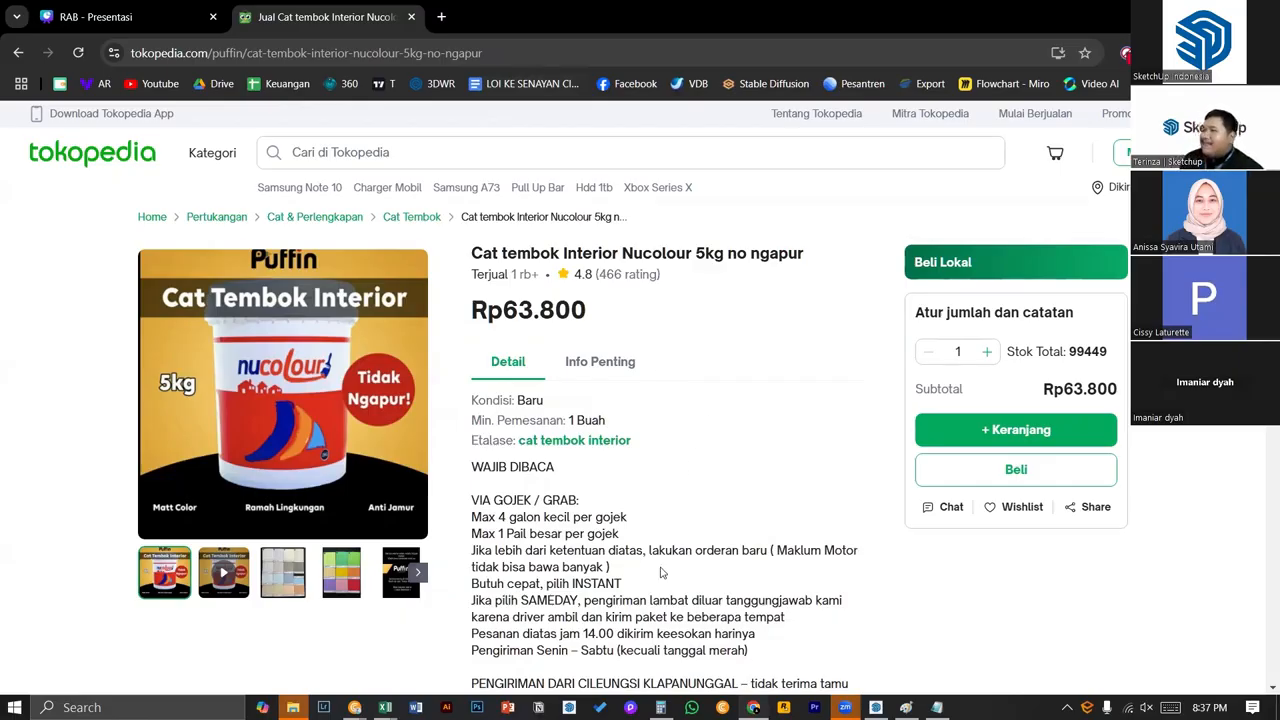
left_click(875, 707)
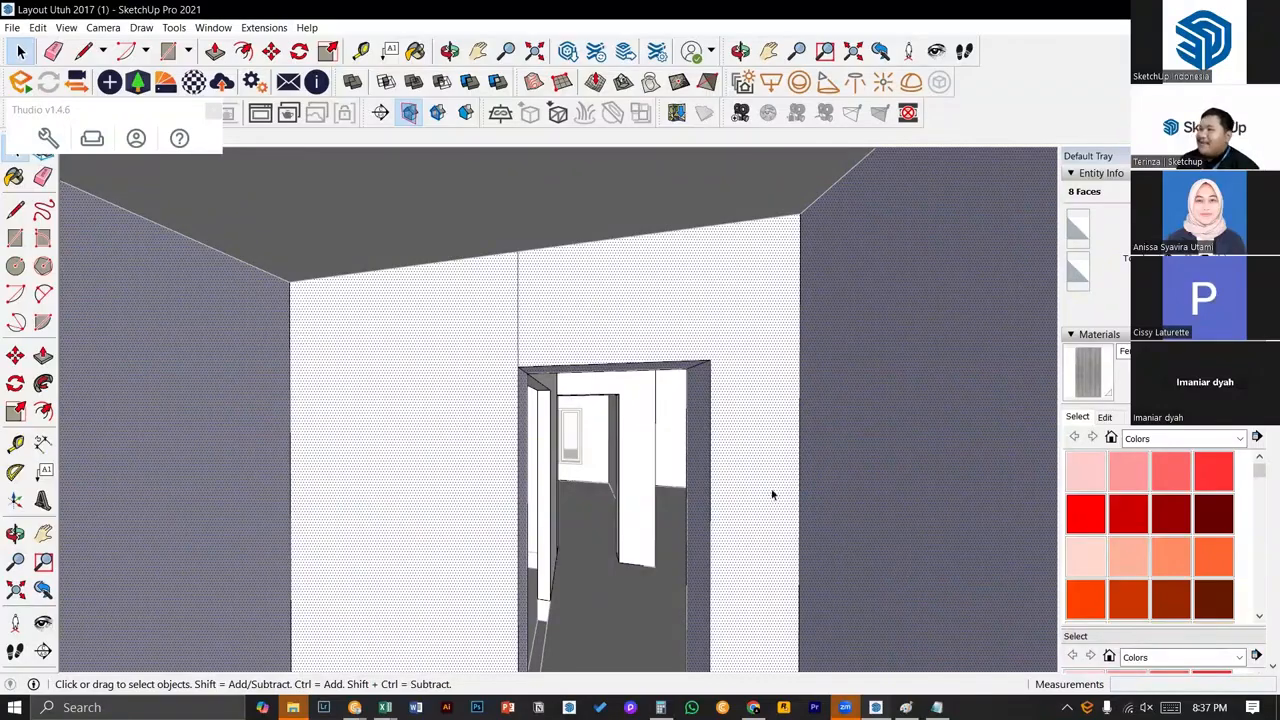
- Select the wall faces around the doorway to check their combined area in Entity Info, and clear the selection
middle_click_drag(546, 460, 571, 334)
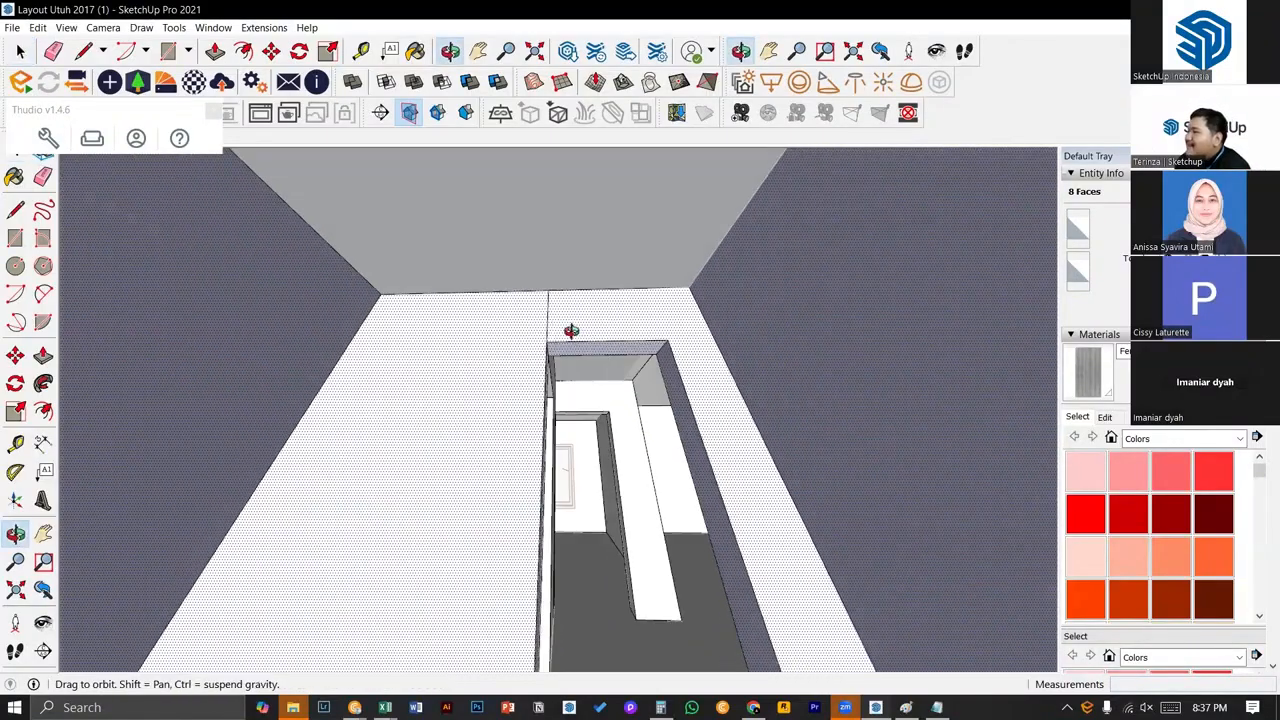
middle_click_drag(477, 391, 660, 412)
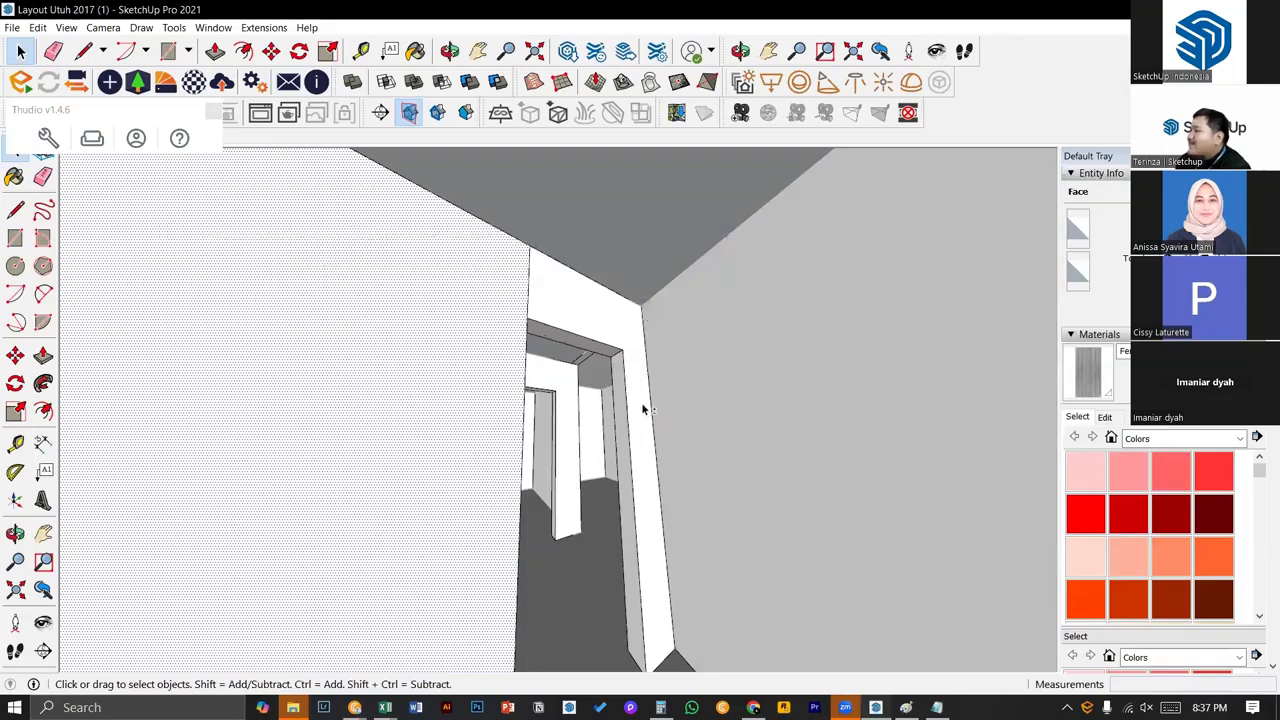
left_click(695, 417)
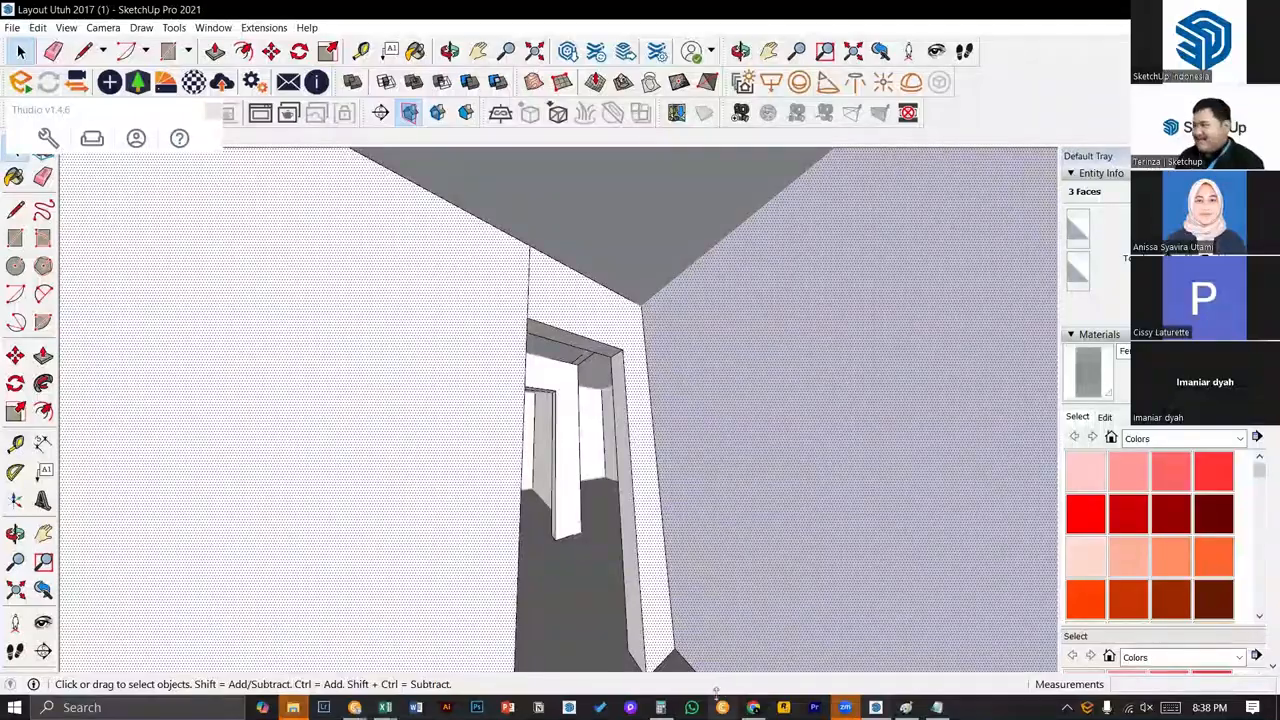
scroll(574, 405, "up", 4)
key("Escape")
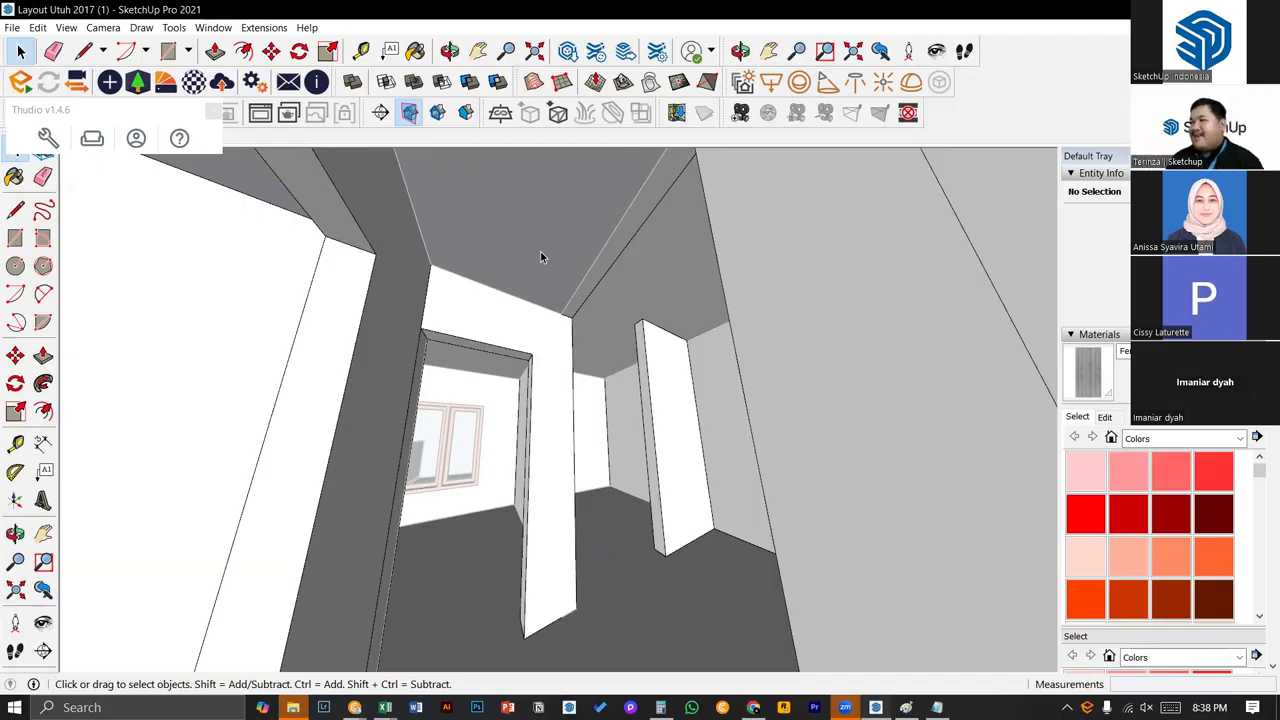
- Open the window component in the adjoining room for editing and select its glass pane to inspect it in Entity Info
middle_click_drag(534, 257, 416, 449)
scroll(416, 449, "up", 4)
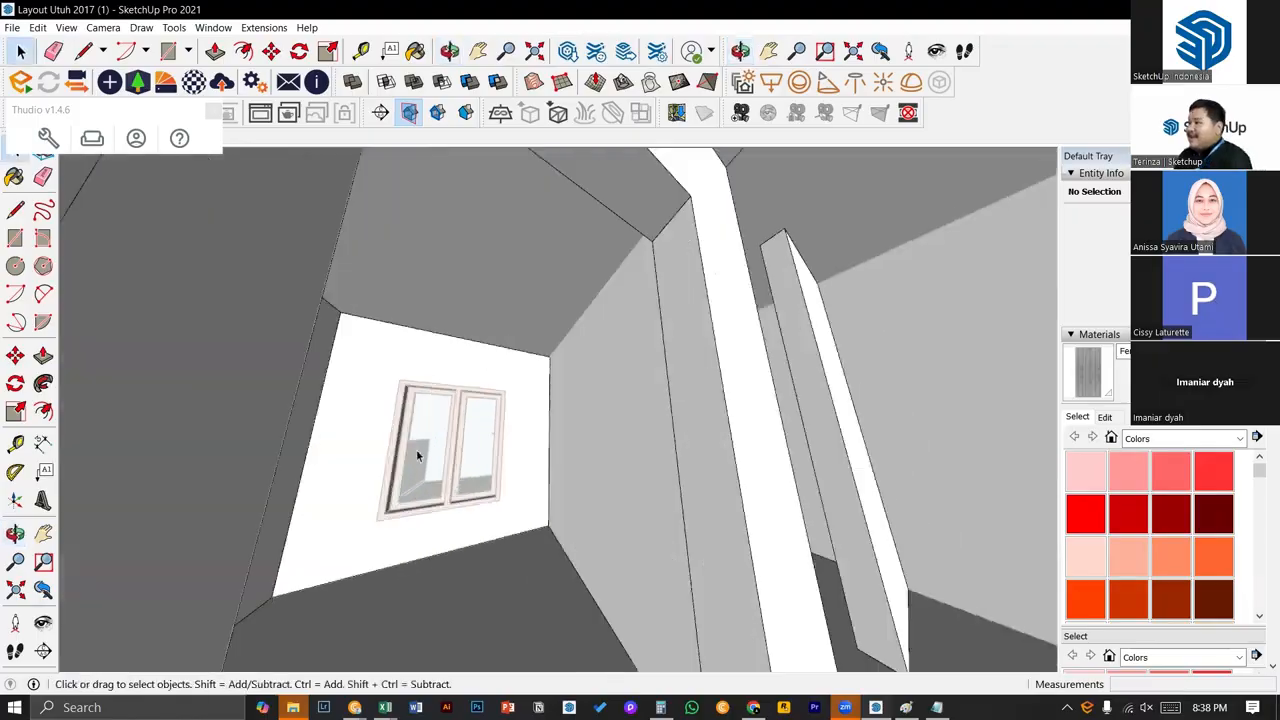
double_click(418, 449)
left_click(421, 452)
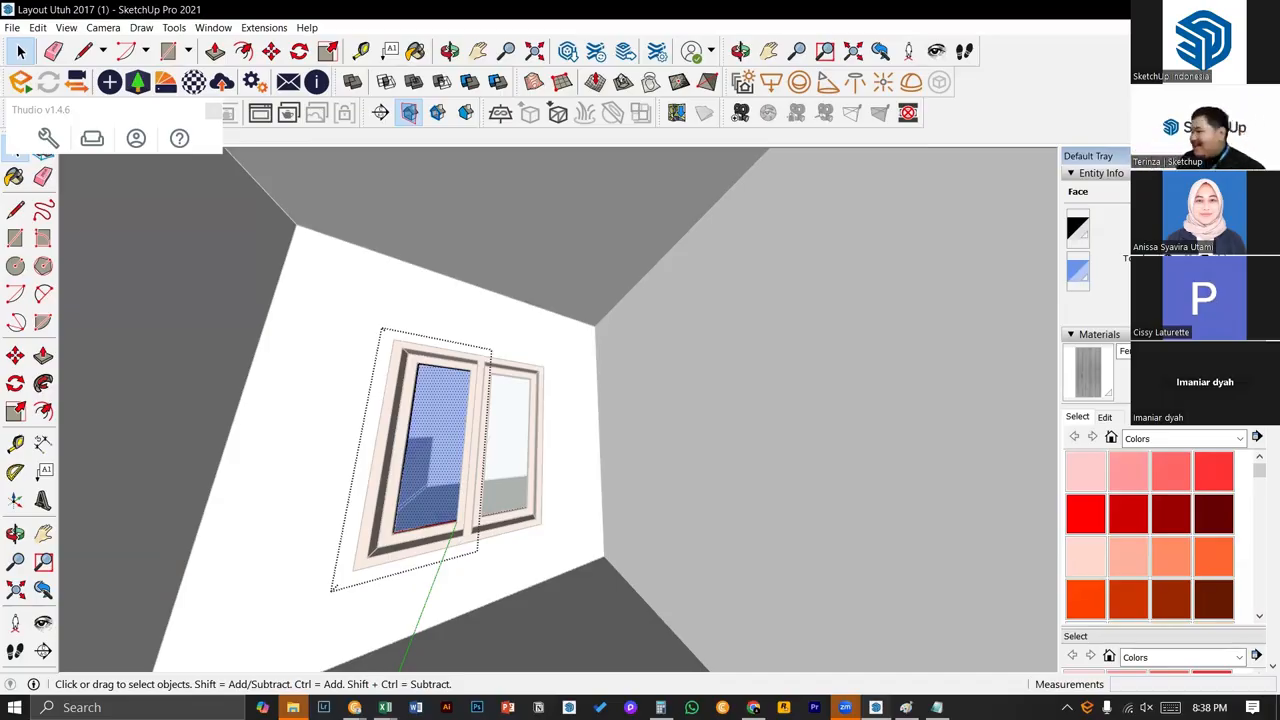
middle_click_drag(1019, 227, 677, 397)
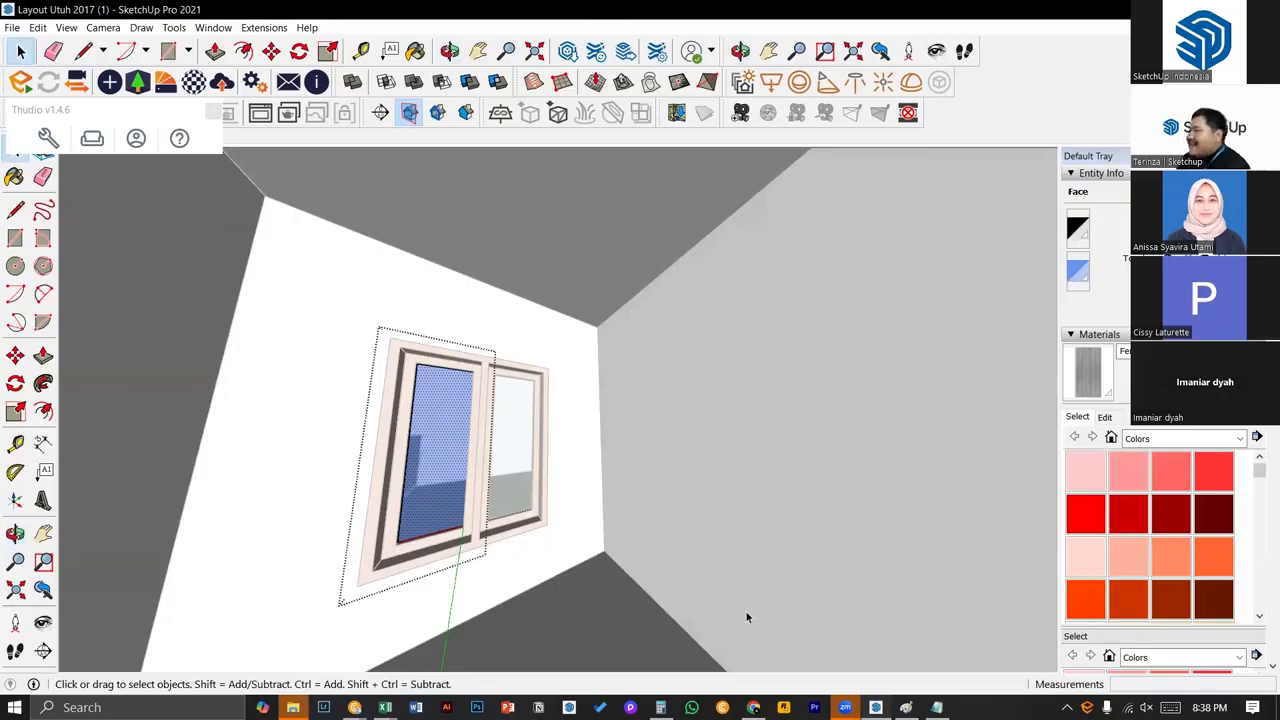
- Switch to the Canva presentation, show slide 9 with case study #3 on lamps, and return to SketchUp
left_click(753, 707)
left_click(154, 22)
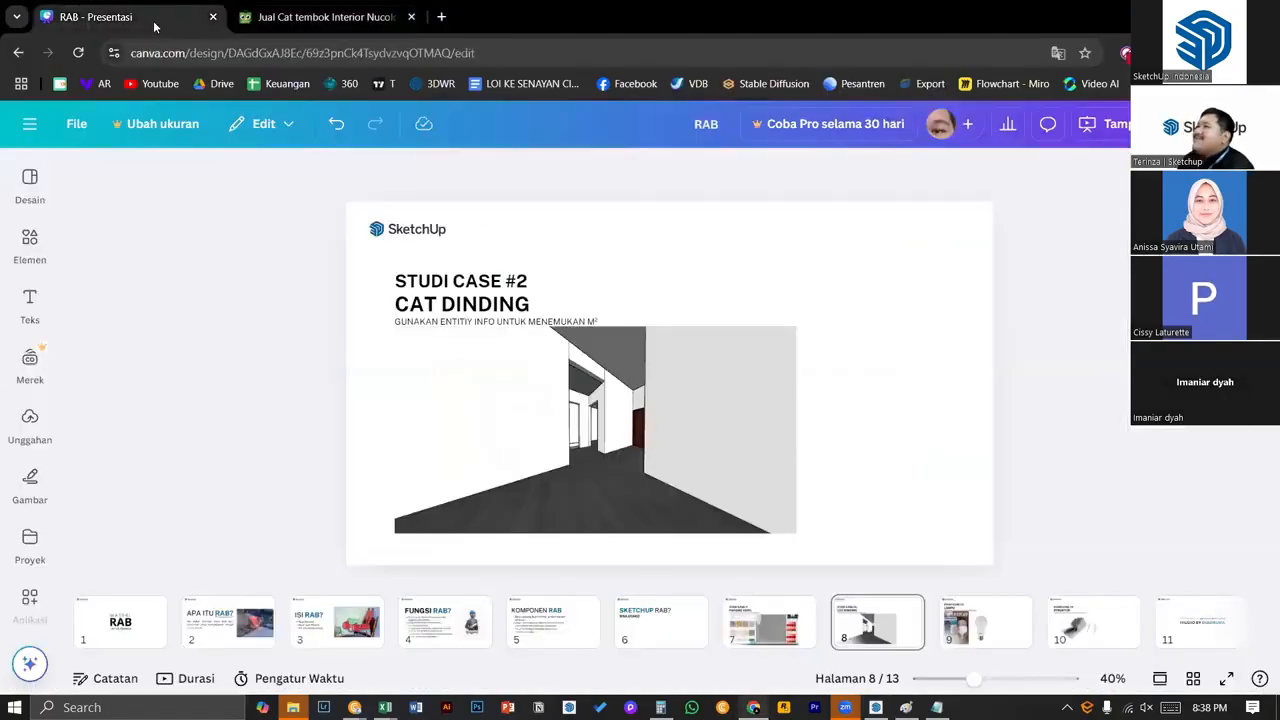
left_click(975, 618)
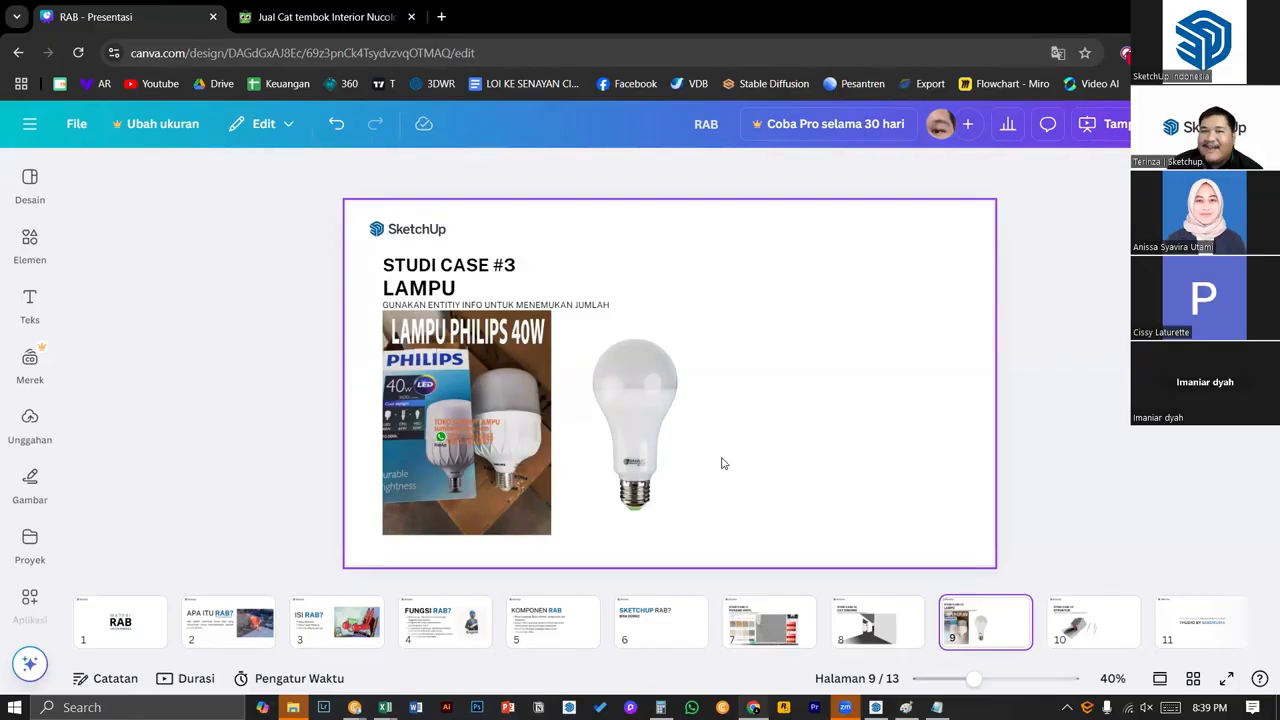
left_click(876, 707)
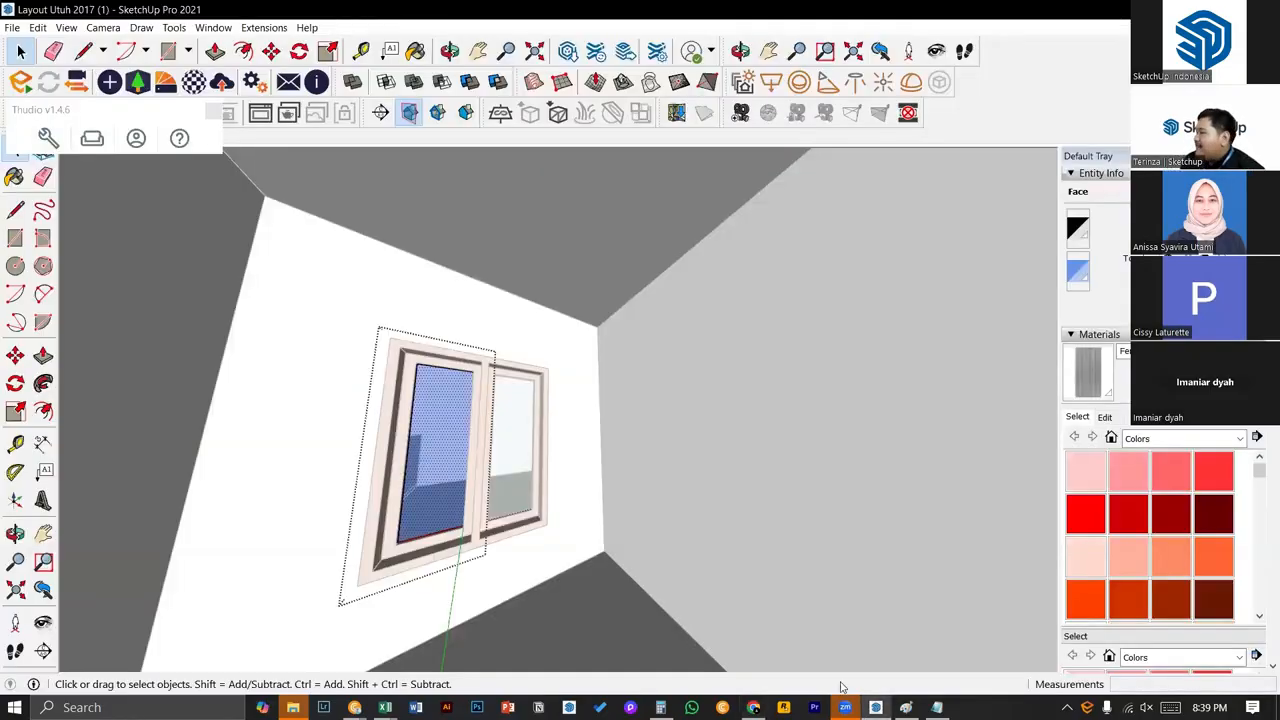
- Close the window component and look up at the room's ceiling
scroll(590, 515, "down", 1)
middle_click_drag(574, 523, 580, 520)
left_click(590, 521)
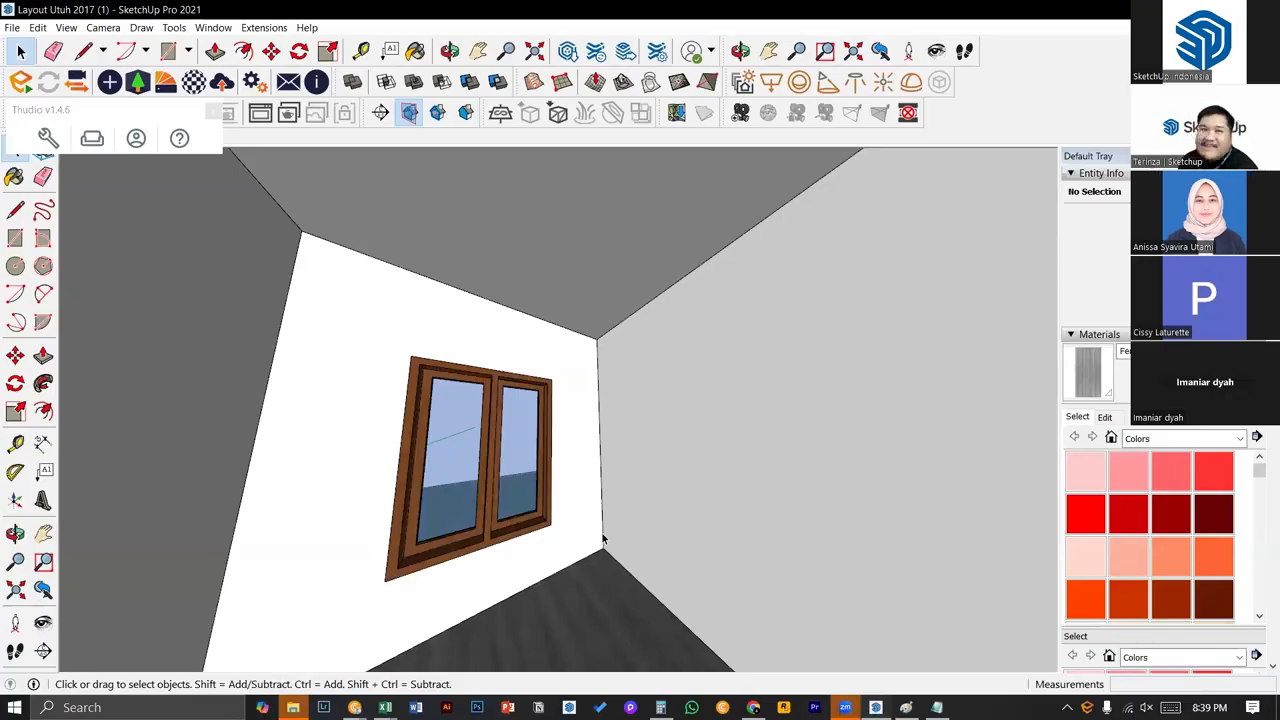
middle_click_drag(506, 456, 561, 412)
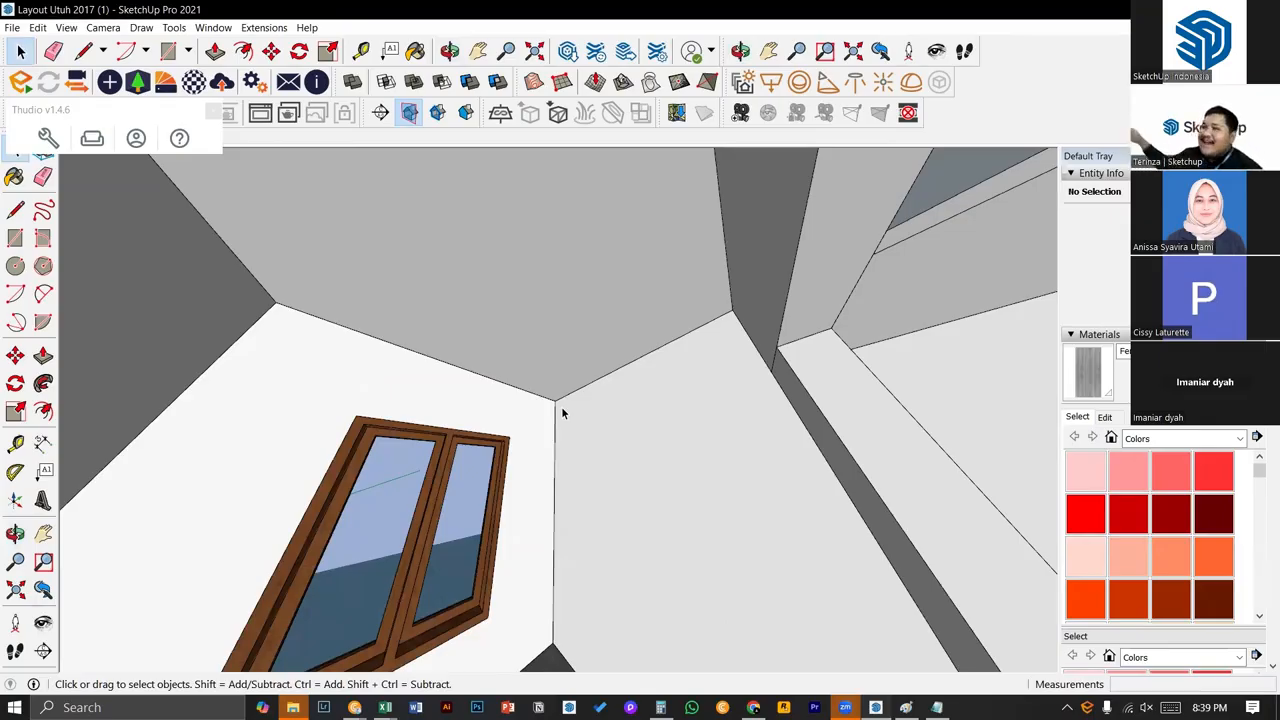
middle_click_drag(540, 413, 680, 370)
key("r")
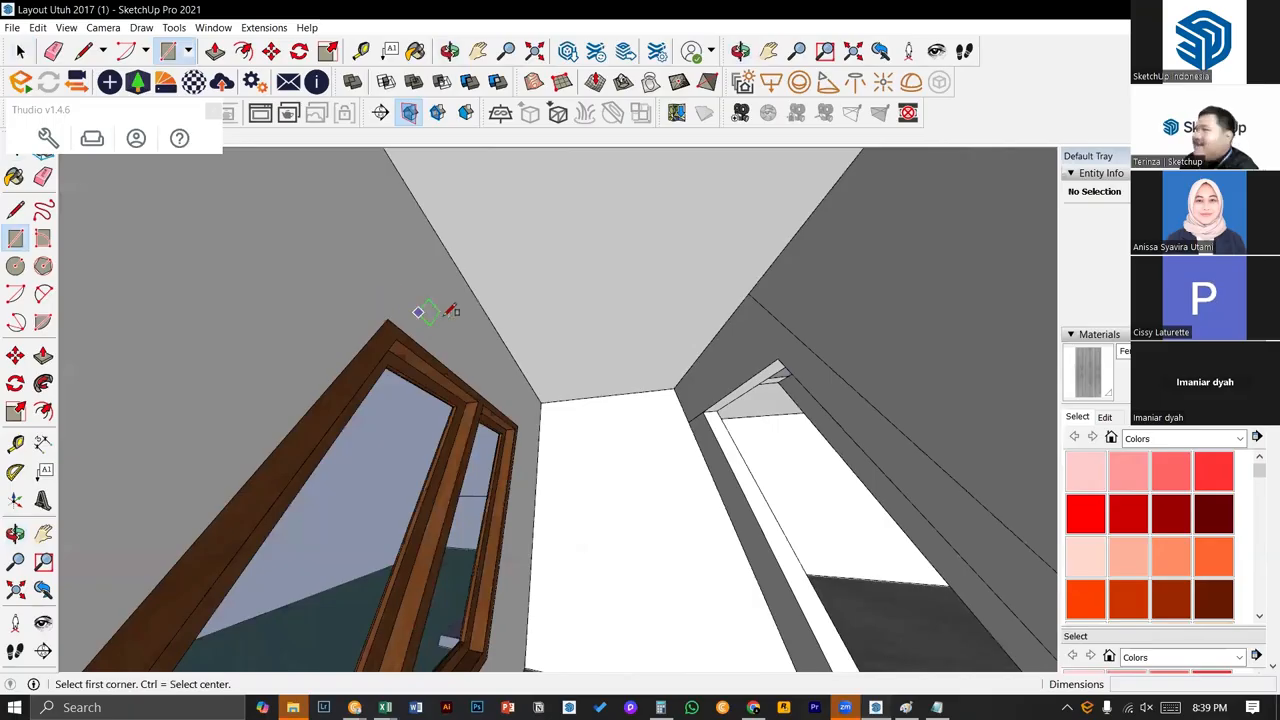
middle_click_drag(512, 312, 509, 317)
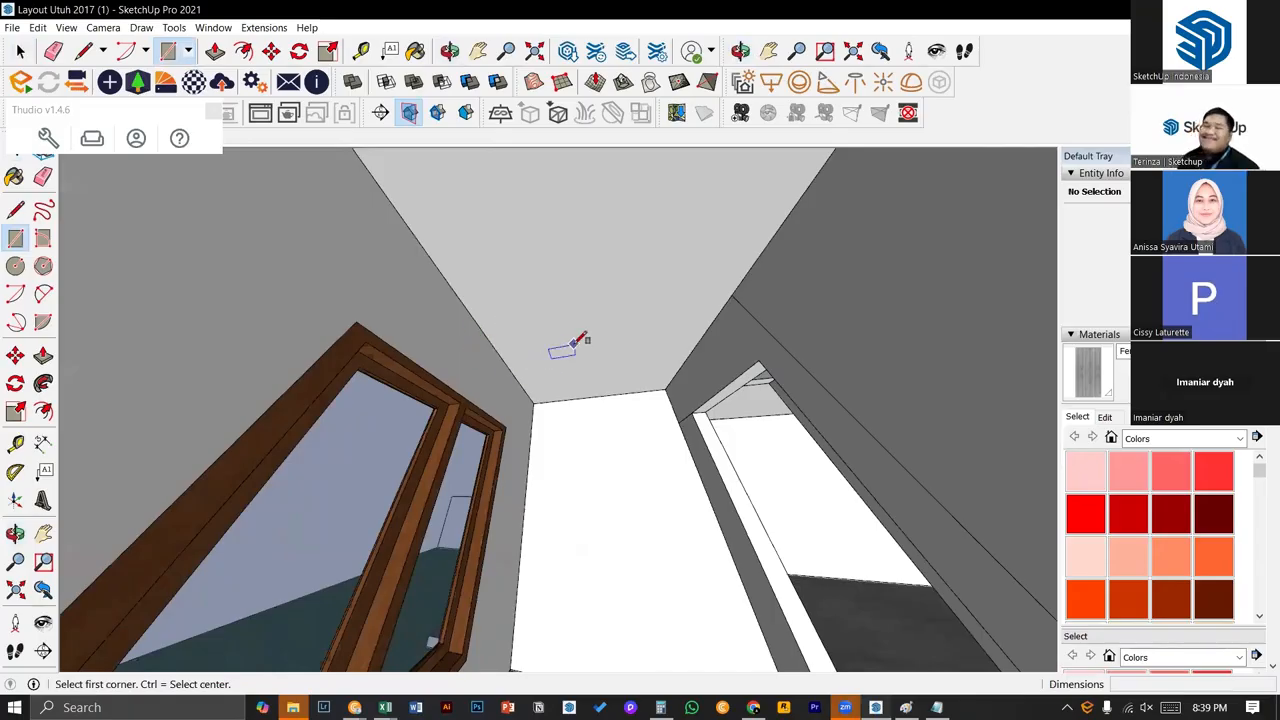
left_click(567, 229)
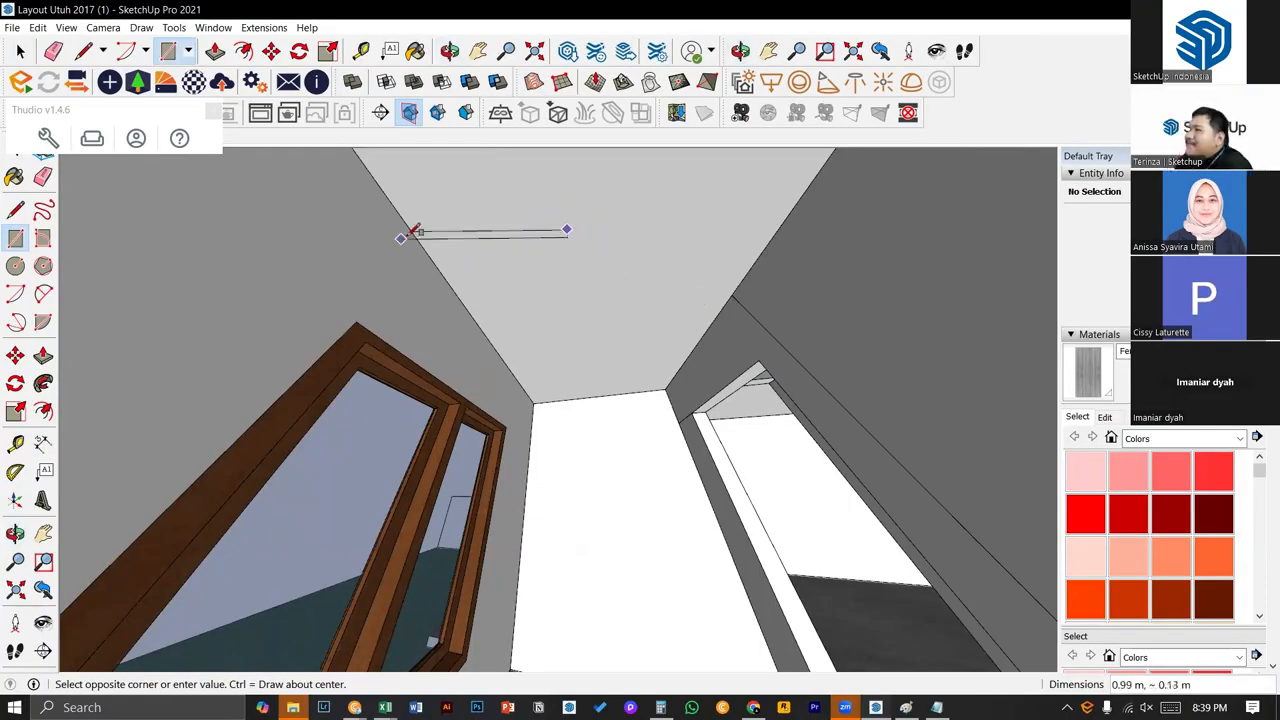
key("space")
- Draw a circle with a radius of about 0.05 m on the ceiling
key("c")
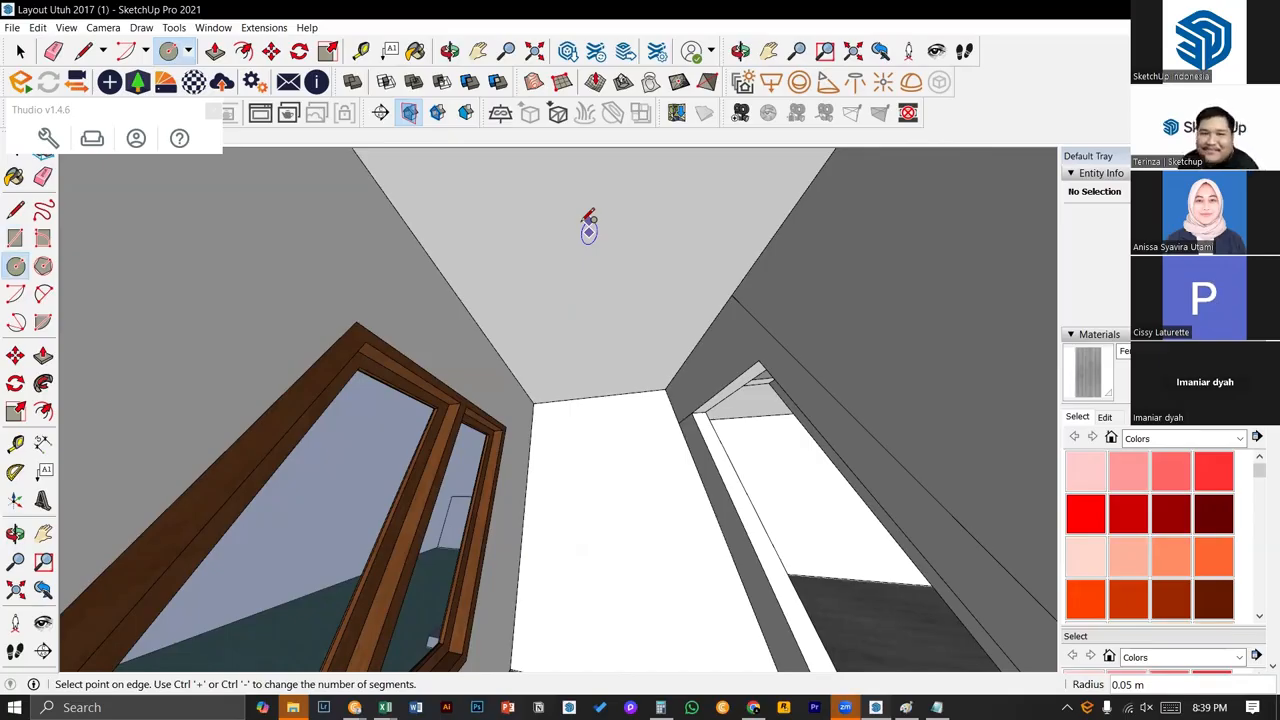
left_click(583, 221)
key("space")
scroll(597, 228, "up", 2)
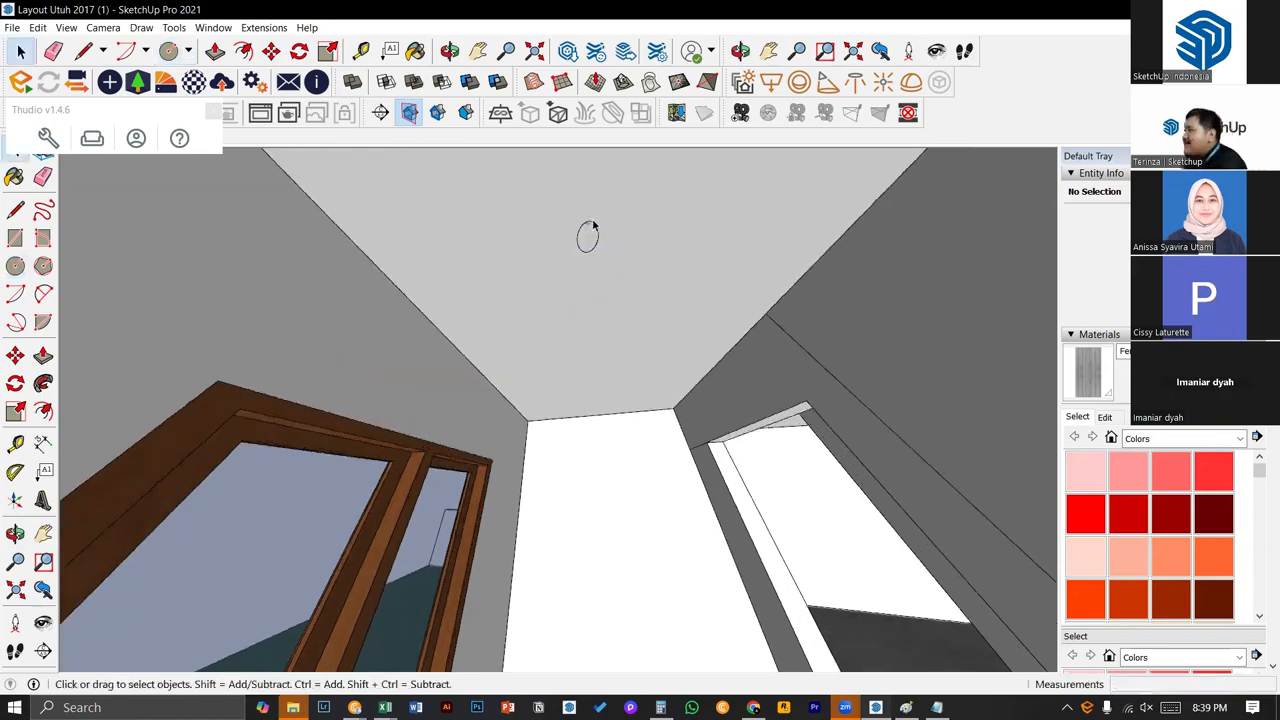
- Extrude the ceiling circle downward into a cylinder and make the whole cylinder a group
key("p")
left_click(589, 240)
left_click(592, 258)
middle_click_drag(592, 258, 590, 350)
key("space")
key("space")
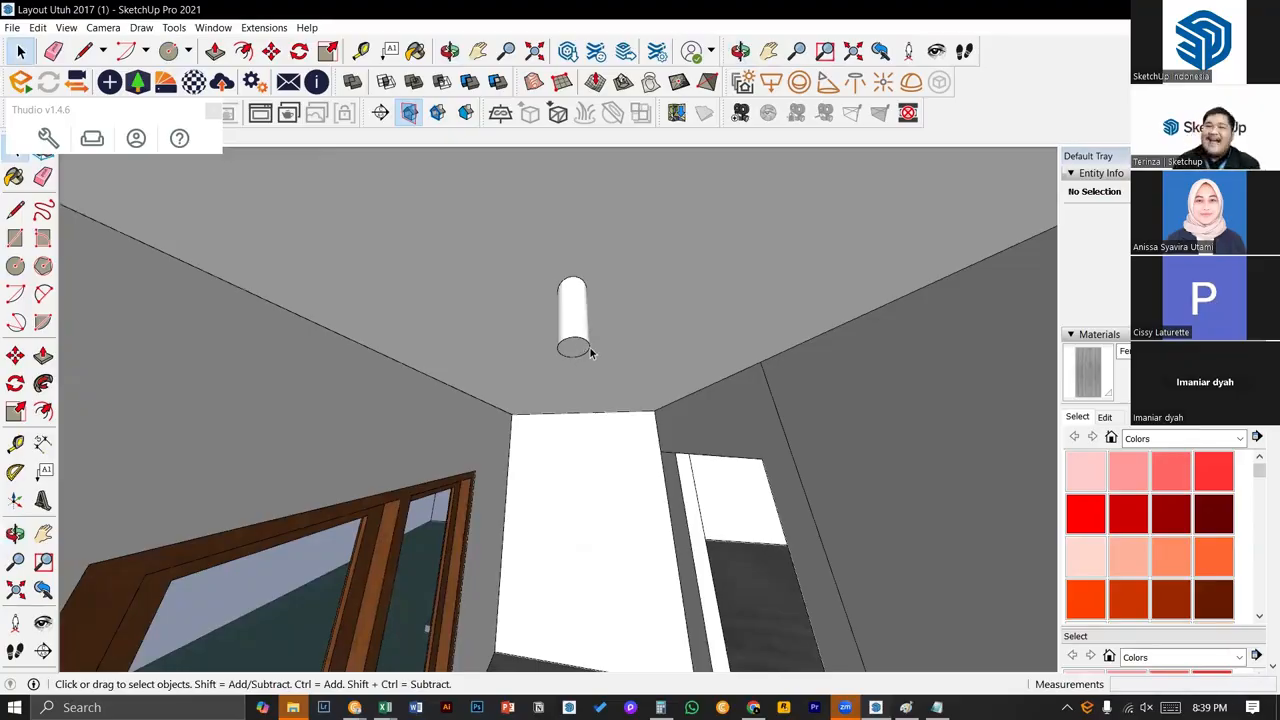
triple_click(584, 320)
right_click(584, 320)
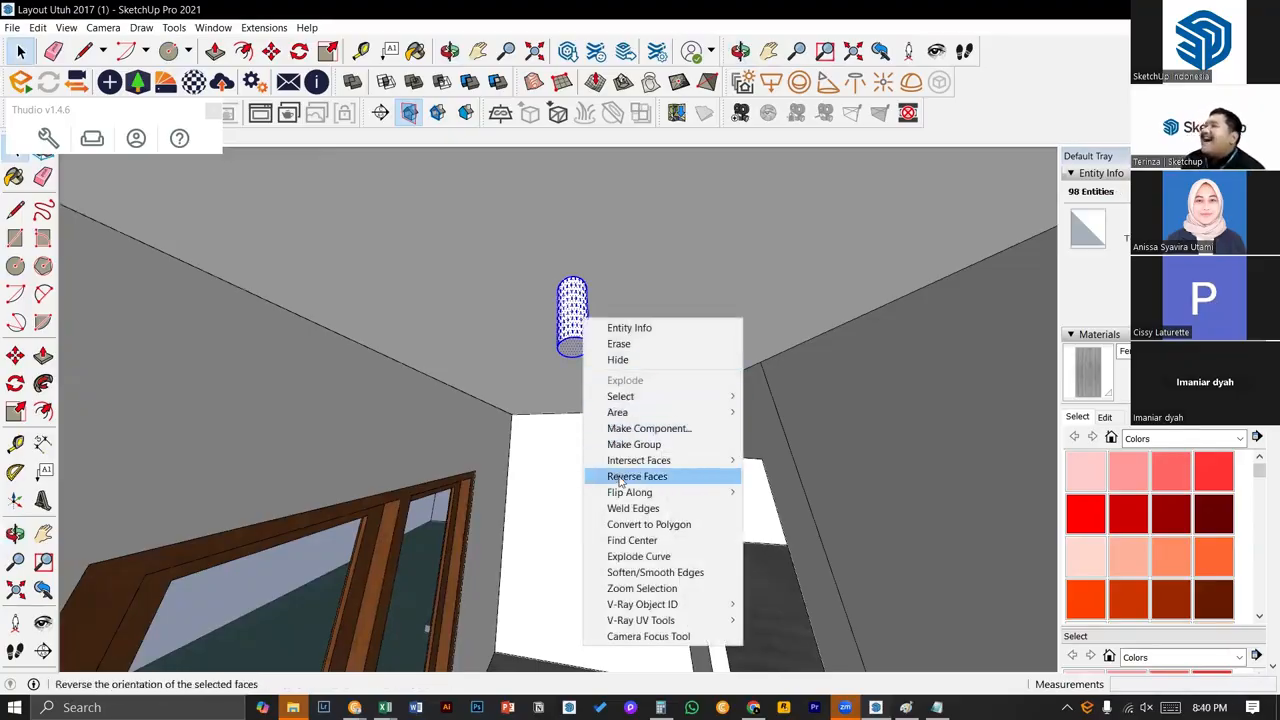
left_click(632, 445)
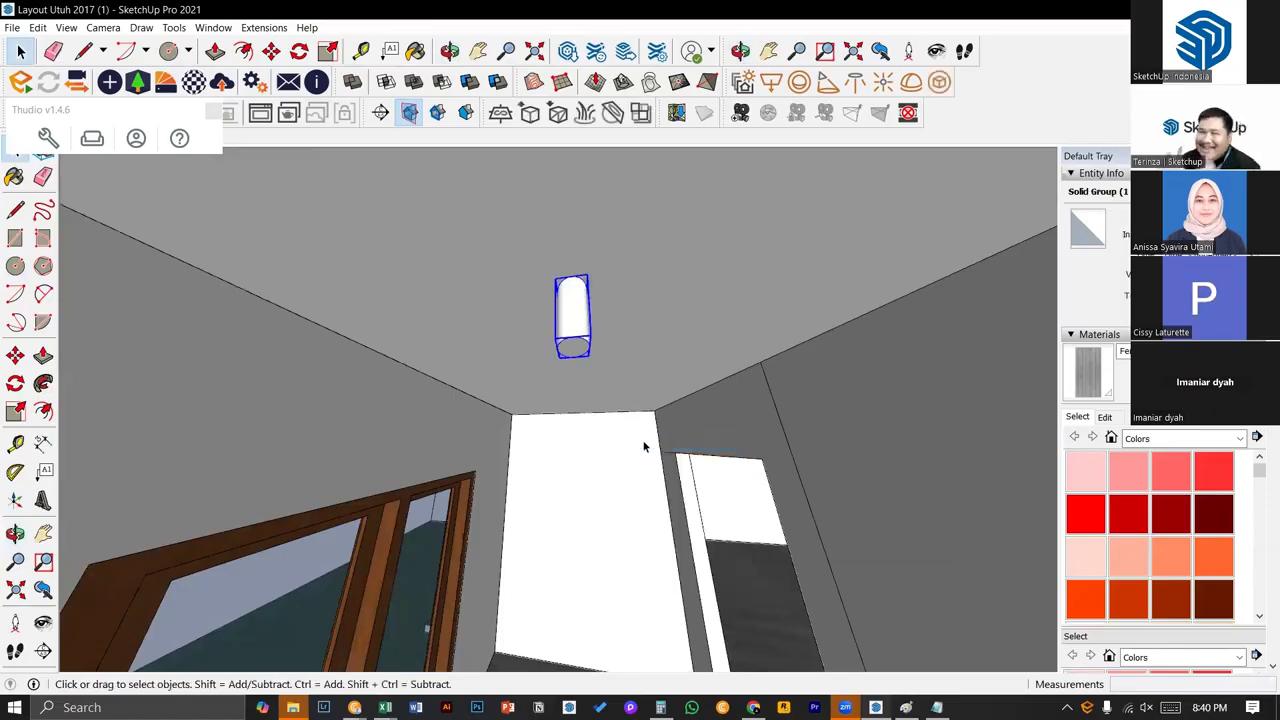
- Inside the group, push the cylinder's lower face back up toward the ceiling to leave a short disc
double_click(572, 348)
key("p")
left_click(572, 348)
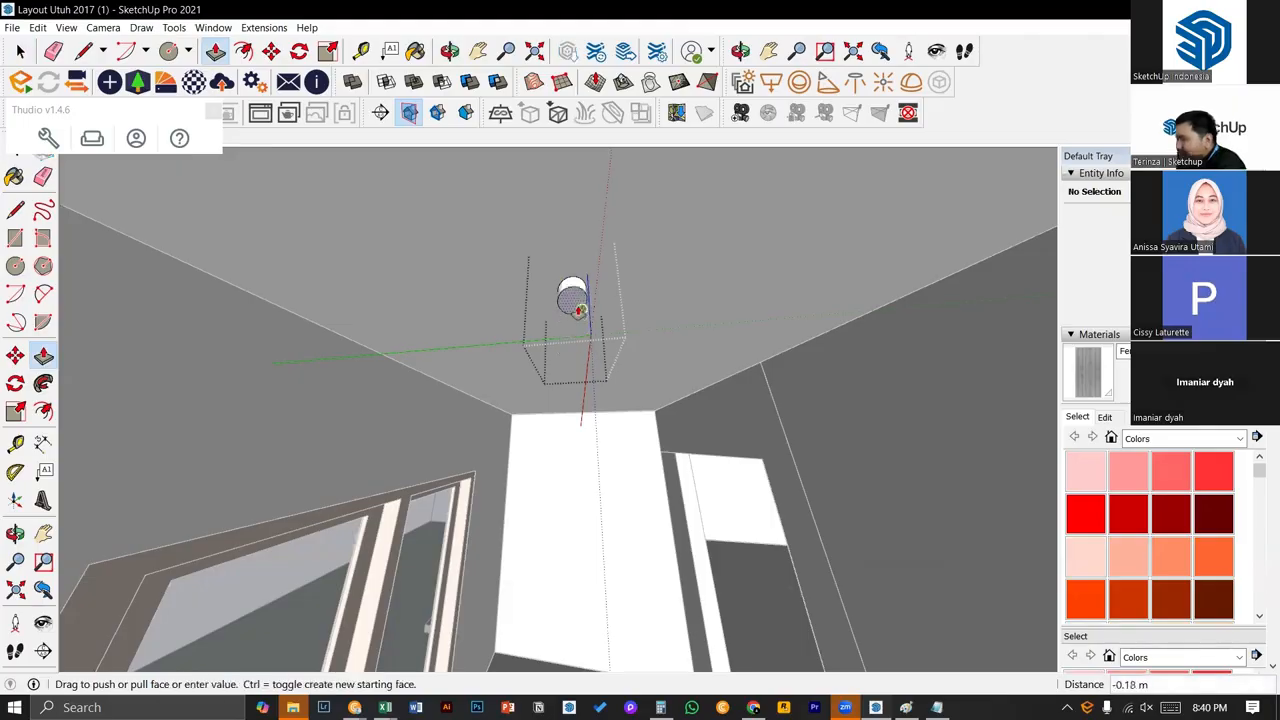
middle_click_drag(578, 305, 566, 273)
left_click(591, 300)
key("space")
- Offset the disc's lower face inward and push the inner circle up to form a recessed lamp with a thin rim
key("f")
left_click(576, 273)
left_click(599, 272)
key("space")
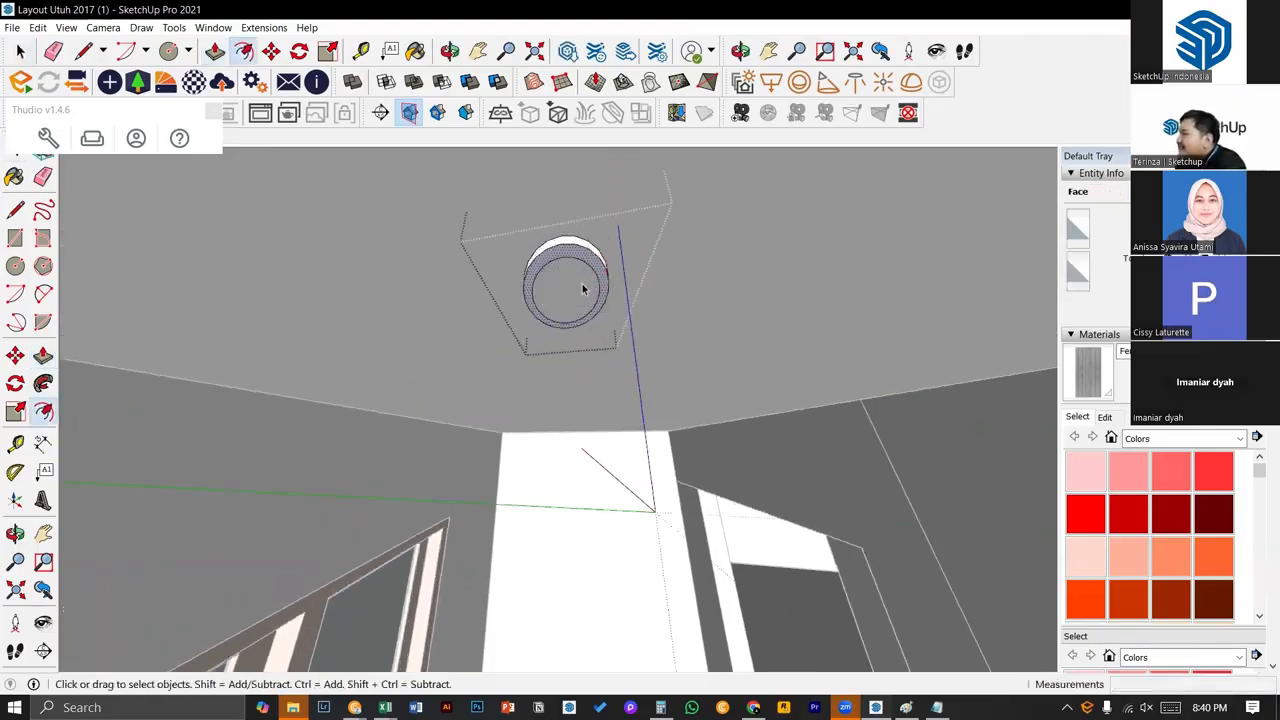
left_click(581, 289)
key("p")
left_click(578, 287)
left_click(589, 291)
key("space")
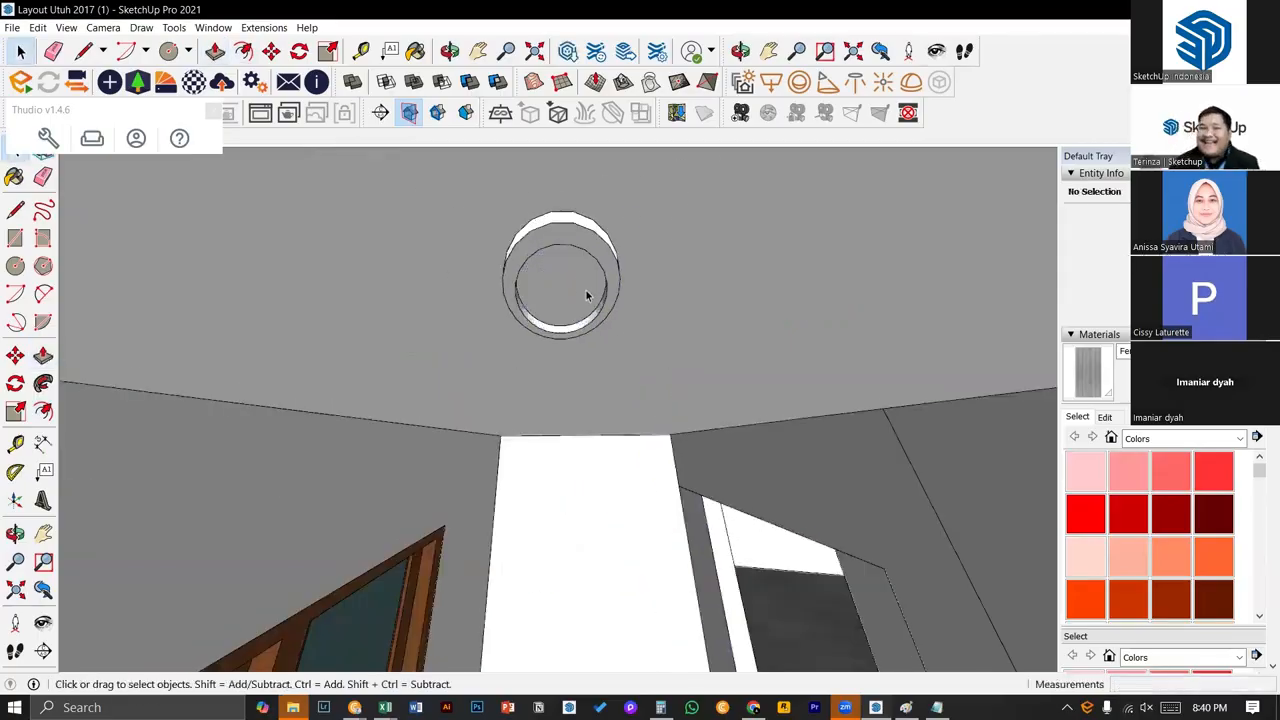
- Turn the lamp group into a component with the definition name "lampu"
right_click(587, 295)
left_click(578, 241)
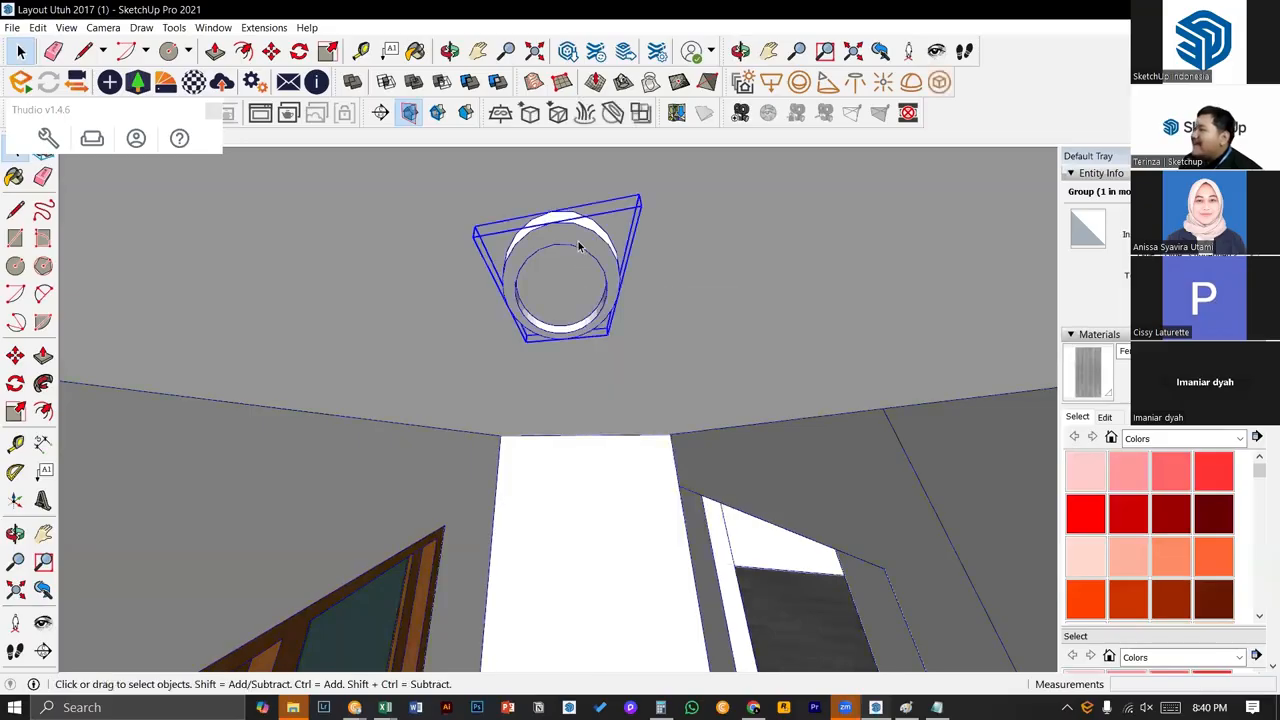
right_click(578, 241)
left_click(650, 372)
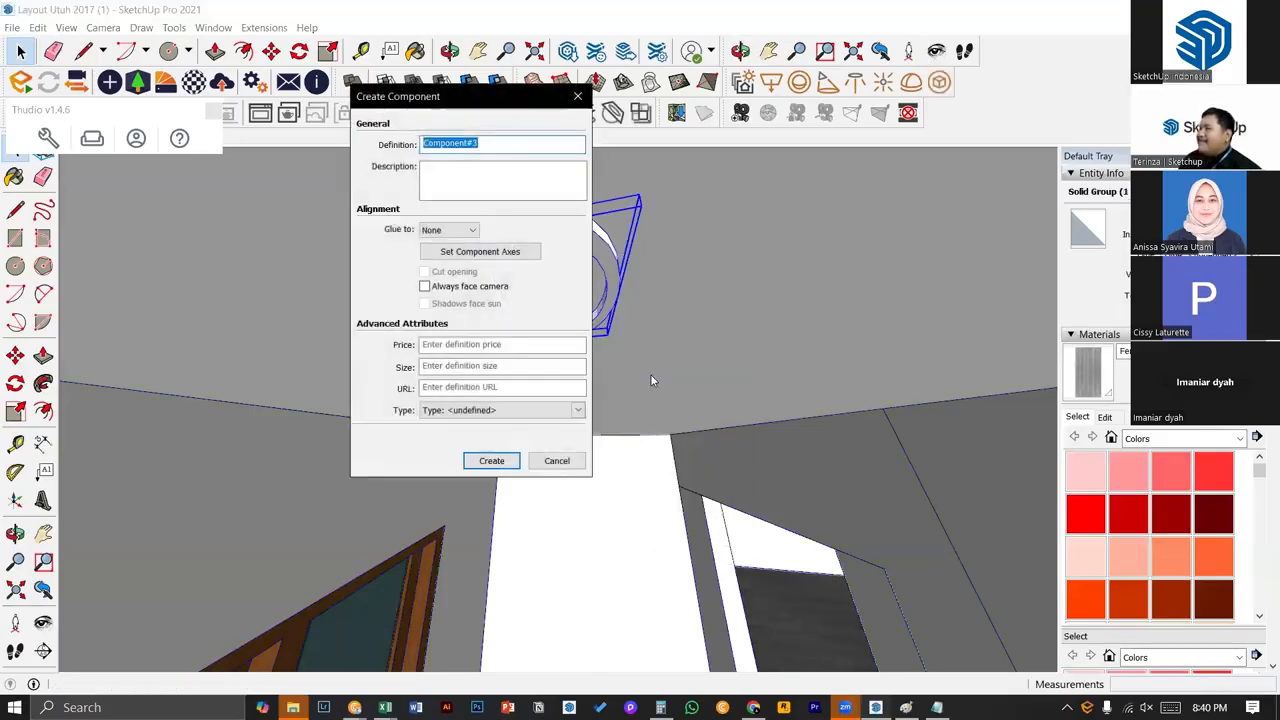
key("BackSpace")
type("lampu")
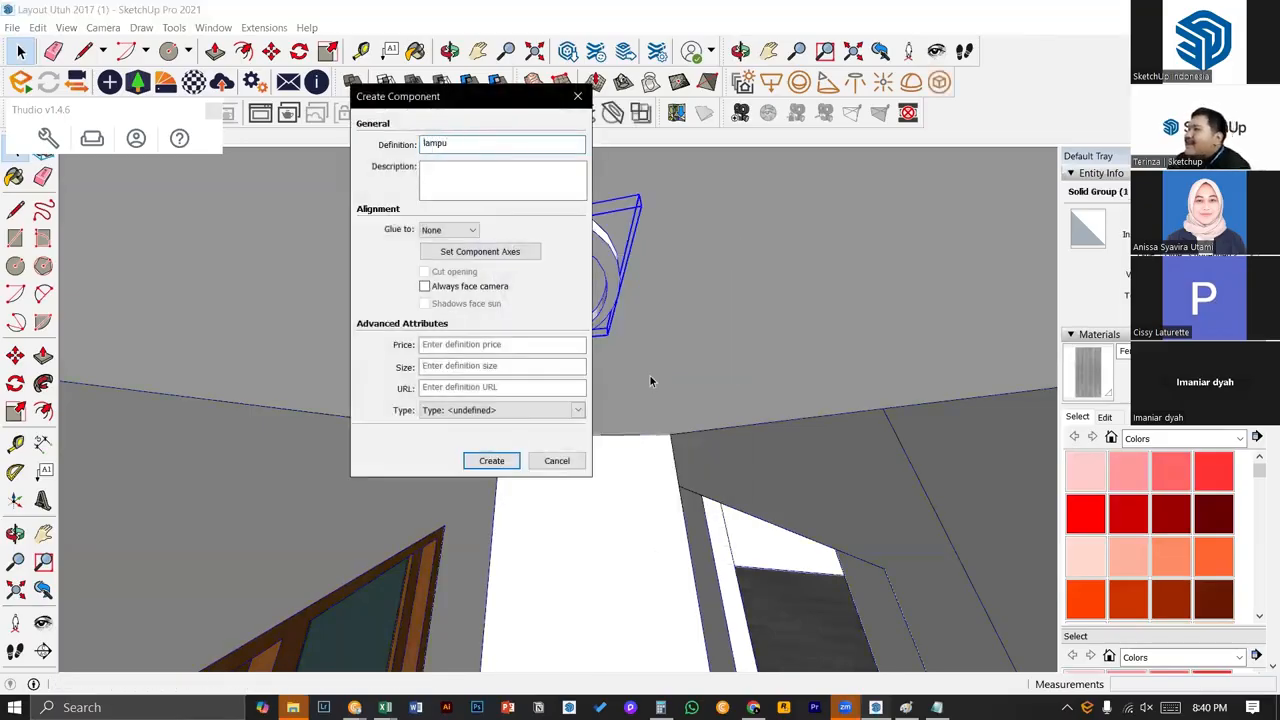
key("Return")
middle_click_drag(566, 434, 603, 196)
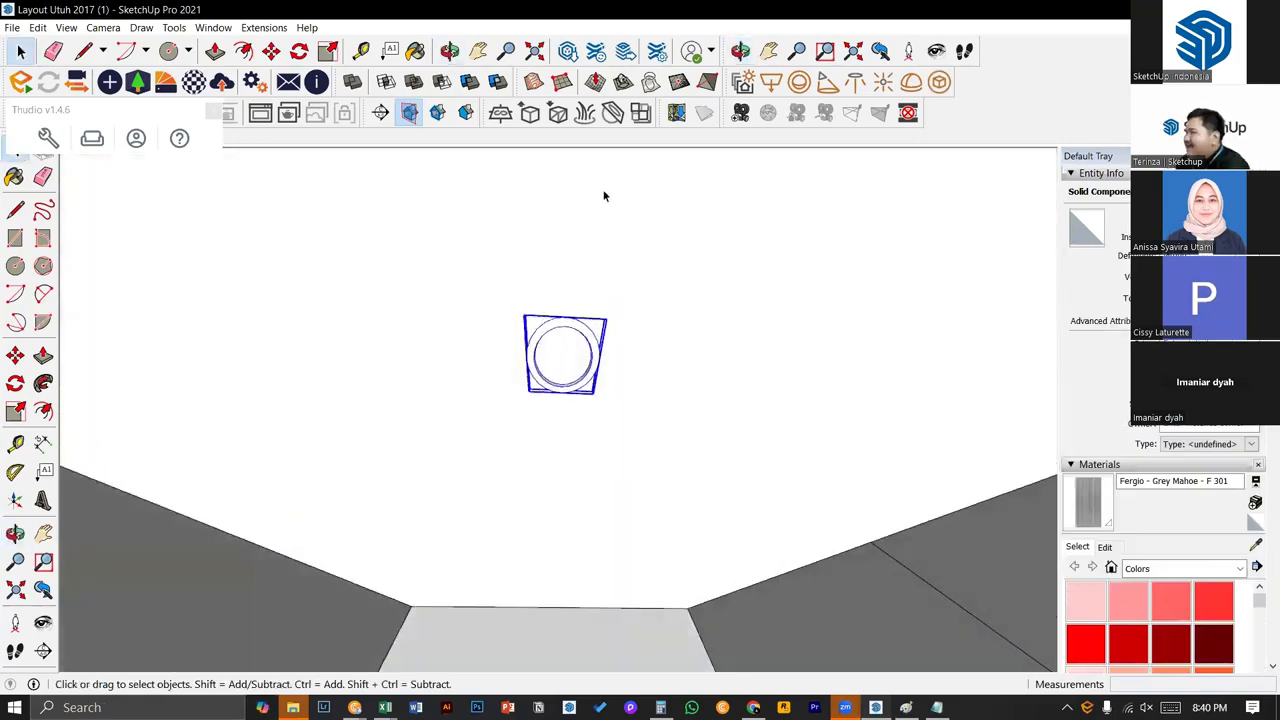
key("q")
key("m")
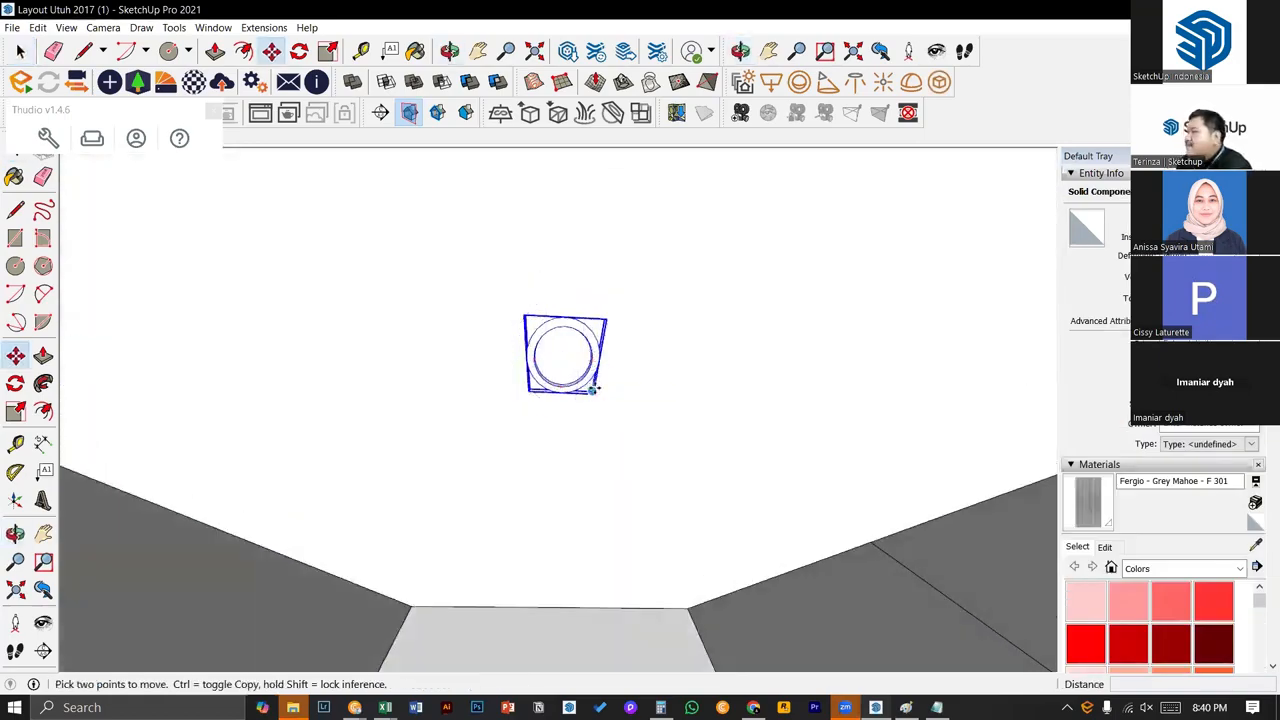
middle_click_drag(591, 403, 623, 531)
key("space")
scroll(585, 459, "up", 1)
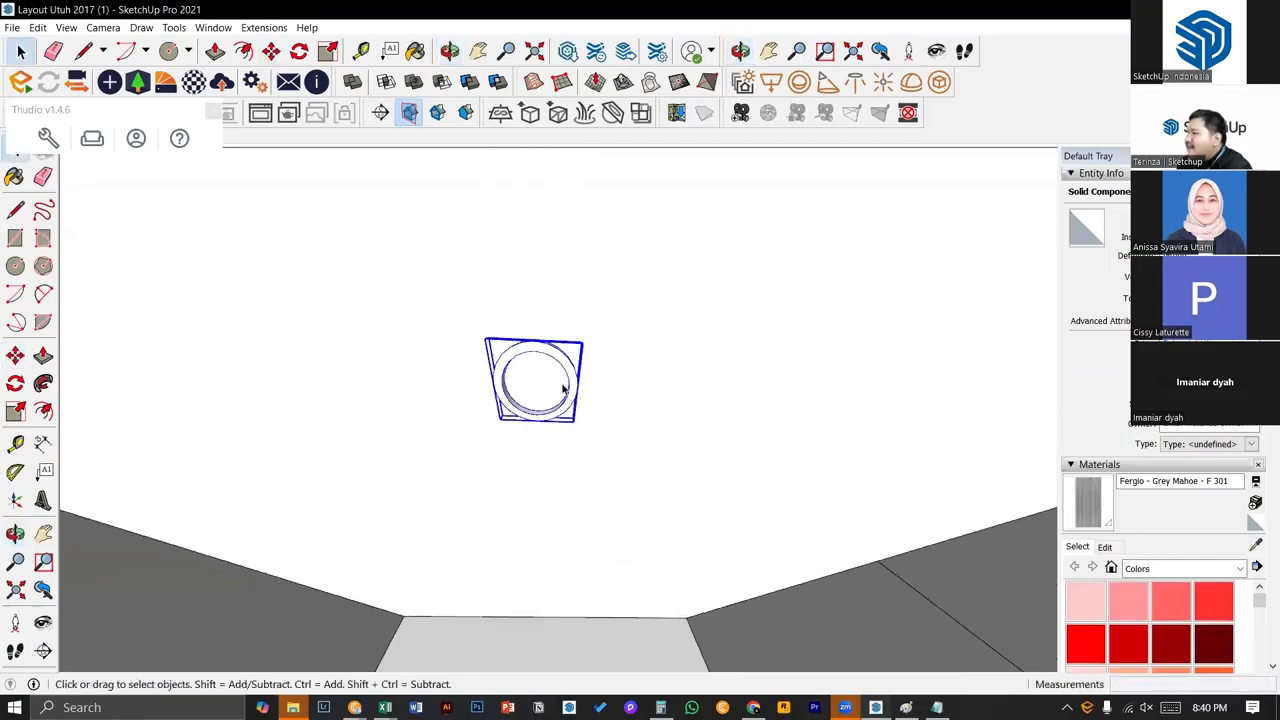
- Copy the lamp component by its corner and place the copy on the neighbouring room's ceiling
key("m")
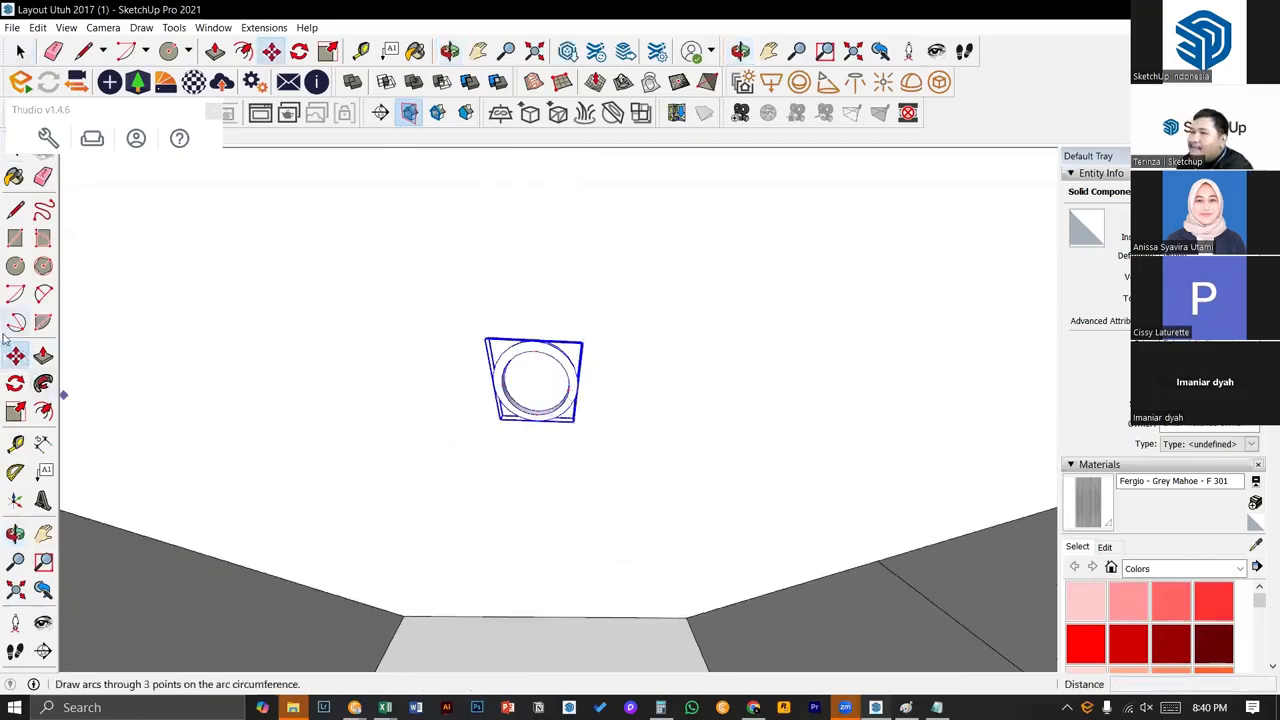
scroll(543, 400, "up", 5)
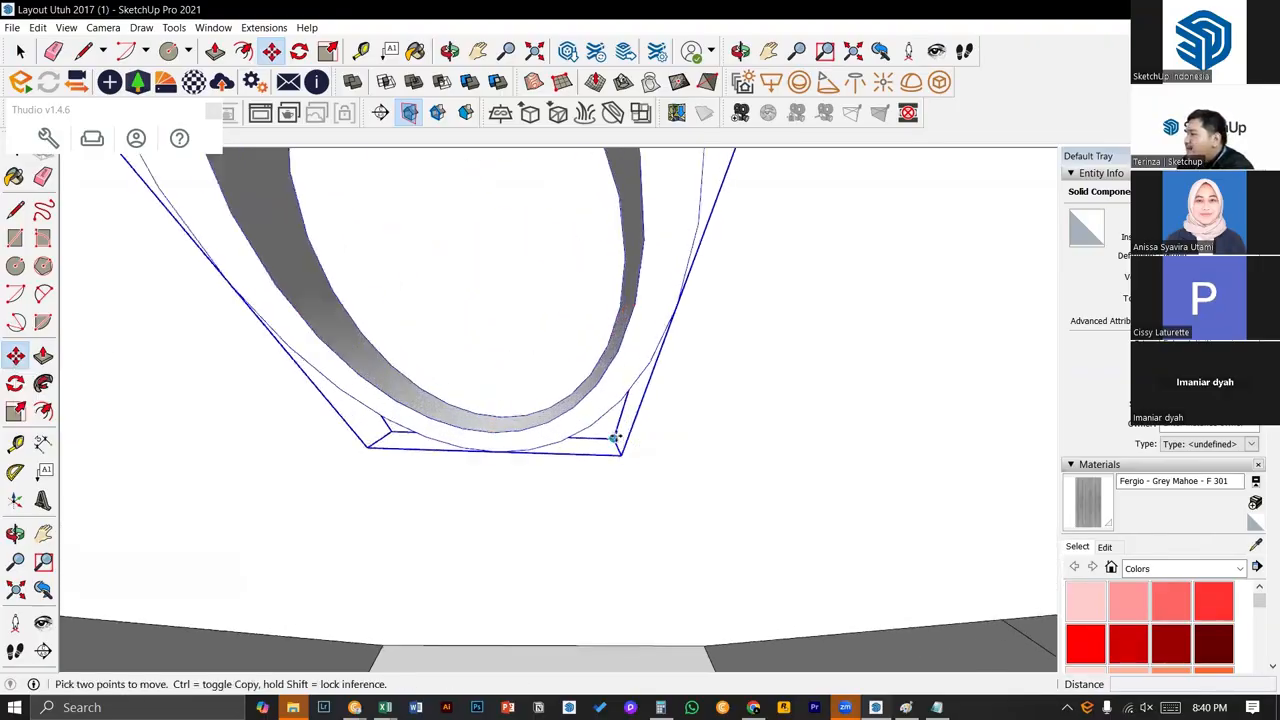
left_click(627, 438)
scroll(543, 457, "down", 5)
scroll(600, 409, "up", 3)
scroll(620, 430, "down", 8)
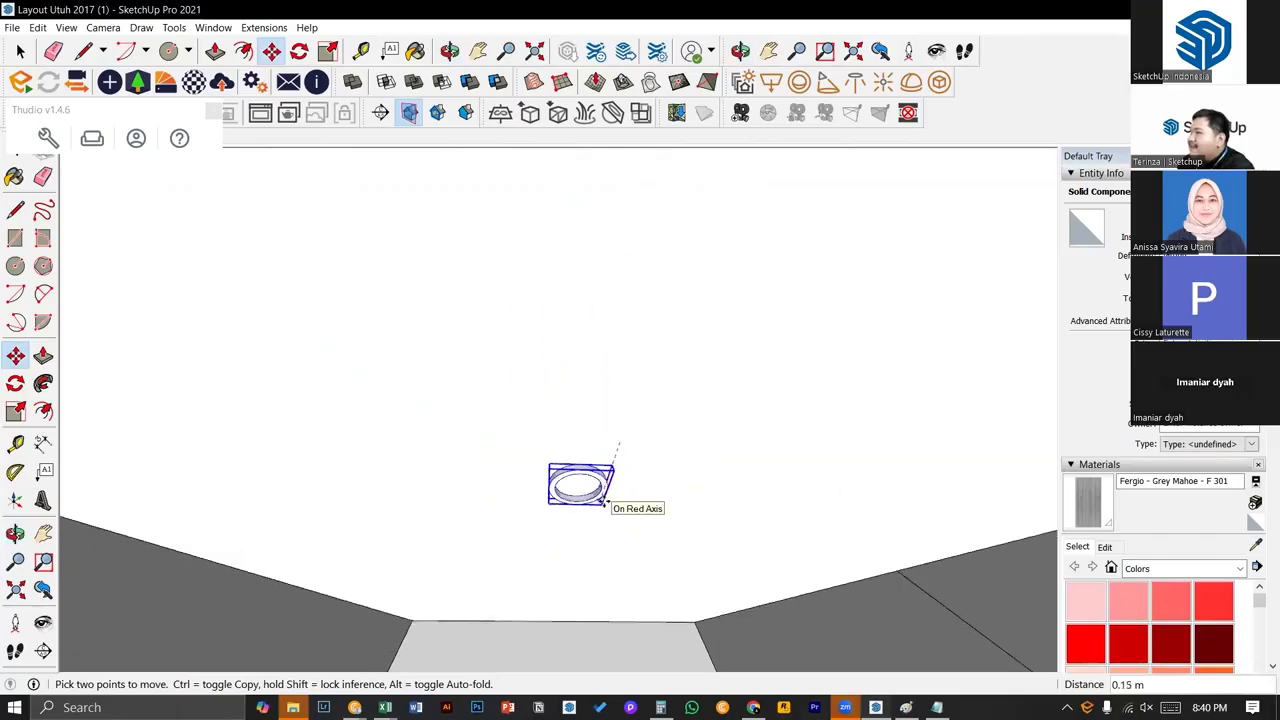
key("ctrl")
middle_click_drag(612, 490, 617, 400)
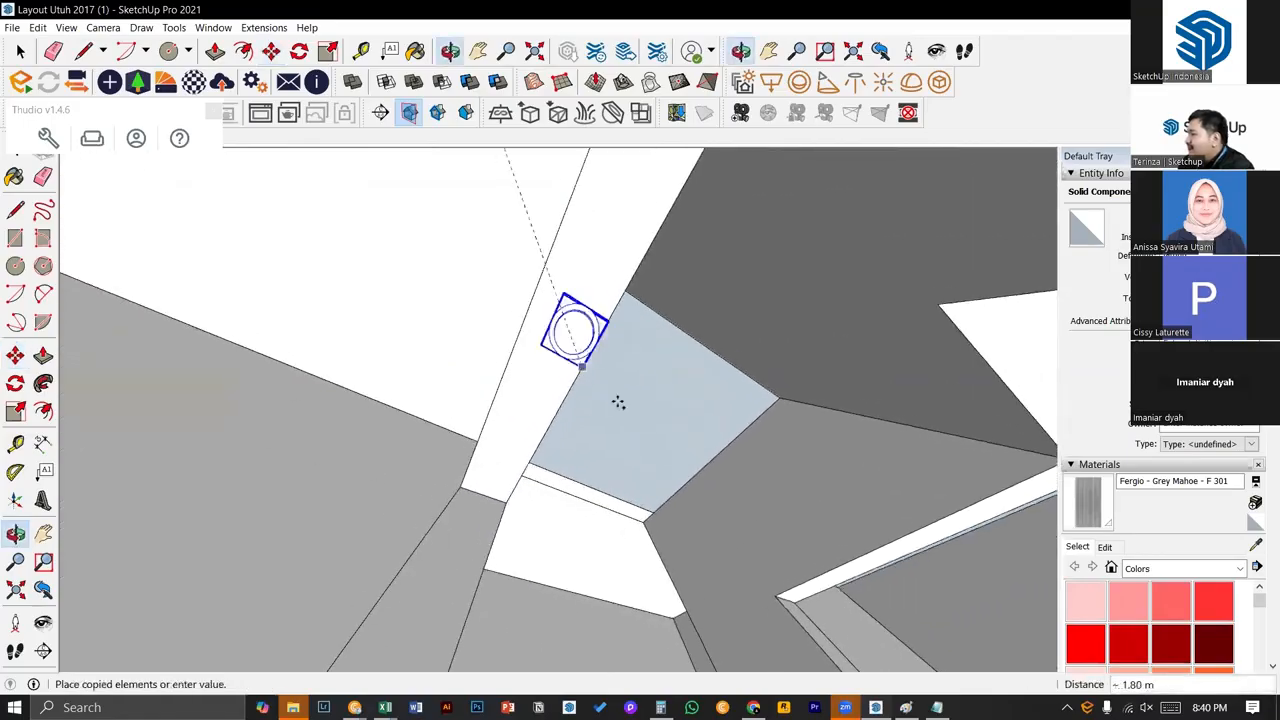
scroll(617, 415, "up", 3)
left_click(620, 428)
scroll(628, 432, "up", 4)
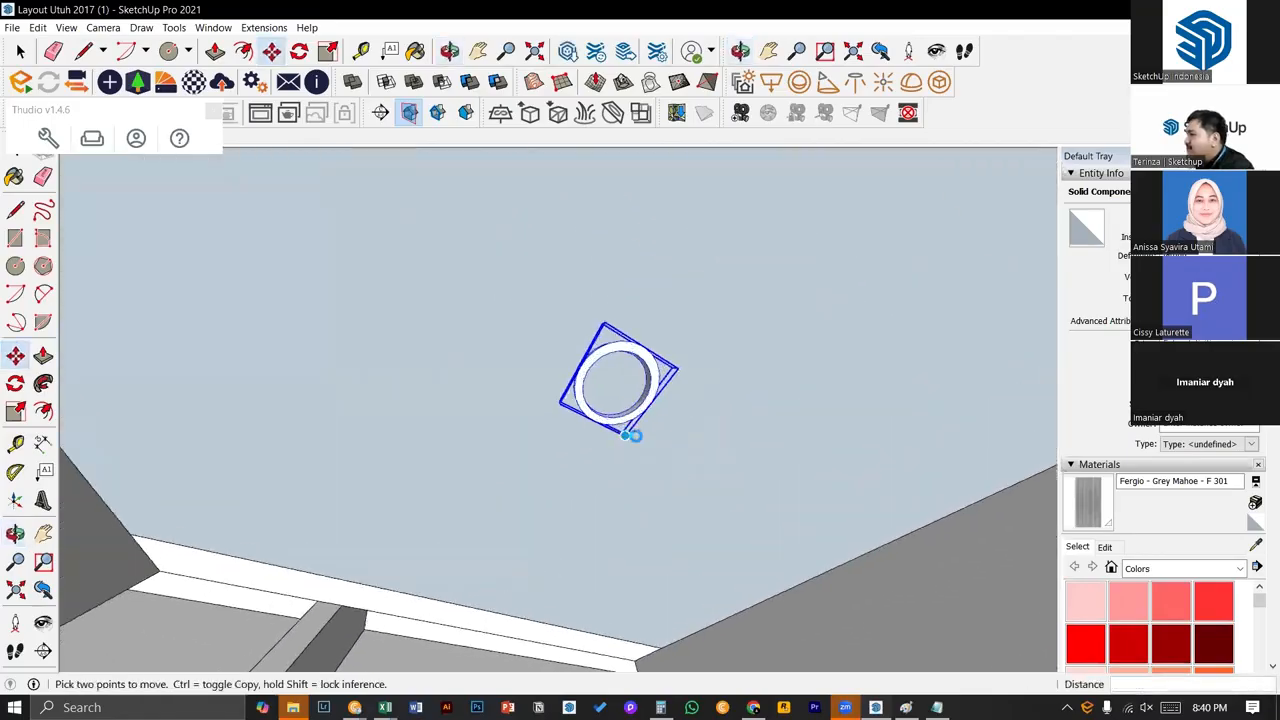
scroll(624, 432, "up", 1)
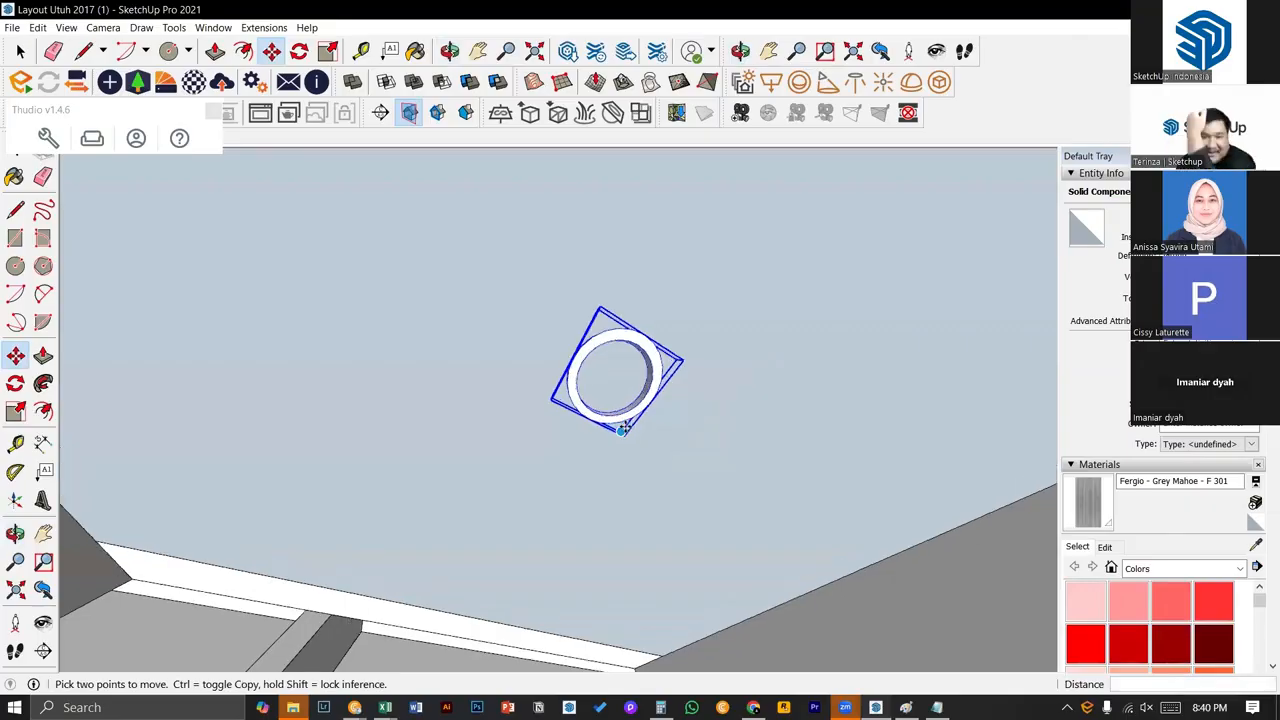
- Copy the lamp from its bounding-box corner and place the copy on the blue-grey ceiling of the next room
scroll(618, 432, "up", 3)
left_click(618, 432)
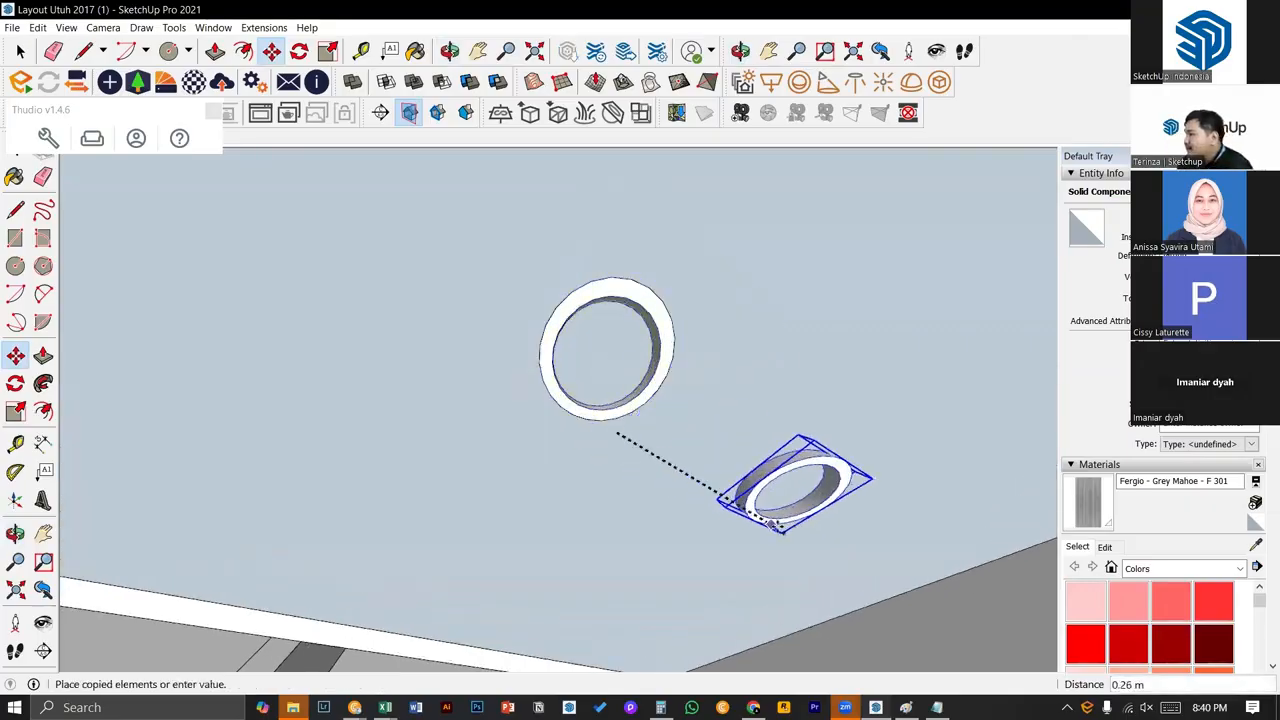
middle_click_drag(860, 515, 409, 396)
scroll(551, 400, "down", 2)
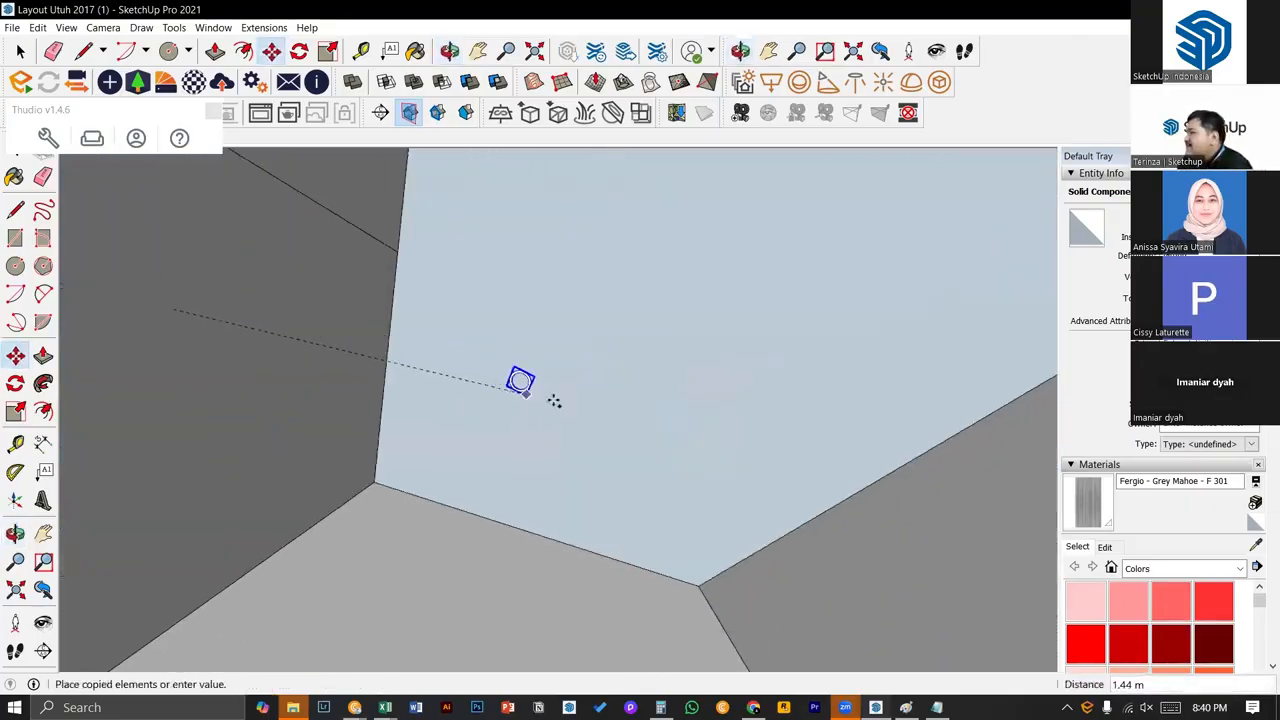
left_click(677, 315)
- Copy the newly placed lamp by its corner onto the wood-textured ceiling underside outside the room
scroll(680, 325, "up", 3)
scroll(668, 310, "up", 5)
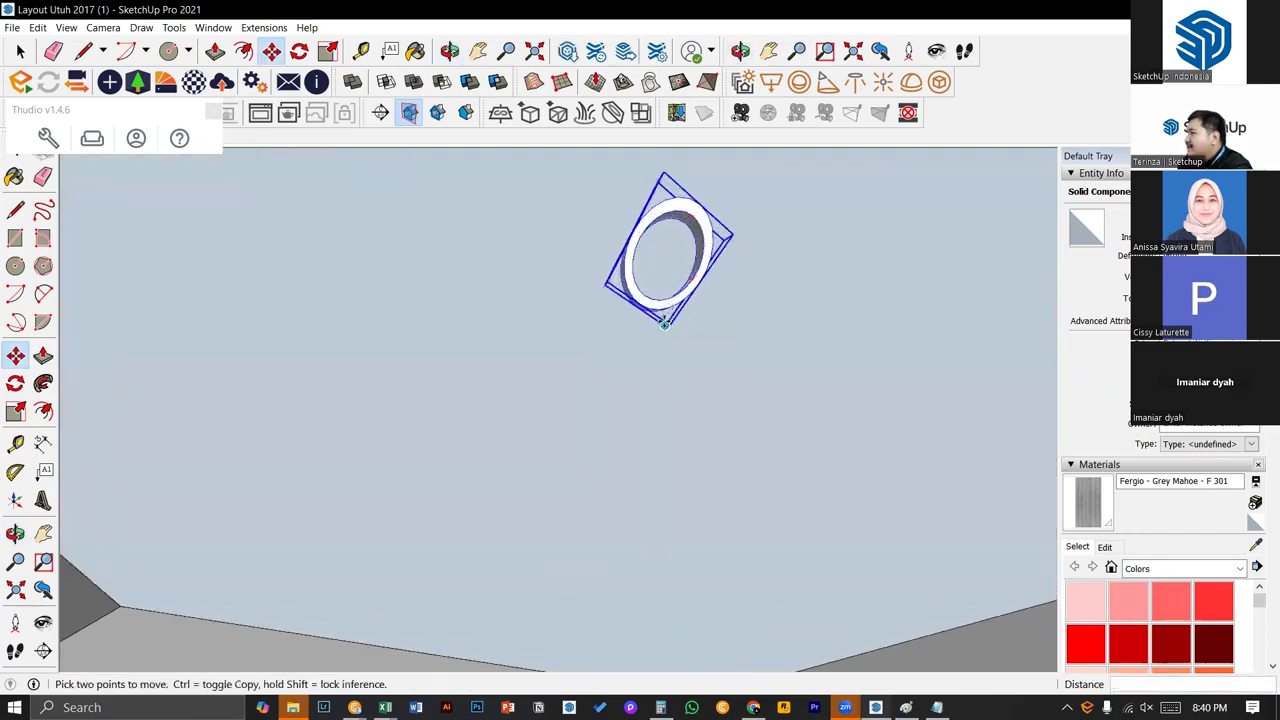
left_click(647, 341)
key("ctrl")
middle_click_drag(622, 440, 529, 288)
left_click(529, 287)
- Copy the lamp onto the ceiling above the black-framed window and place a second copy near the opposite corner
scroll(532, 296, "up", 2)
scroll(520, 301, "up", 3)
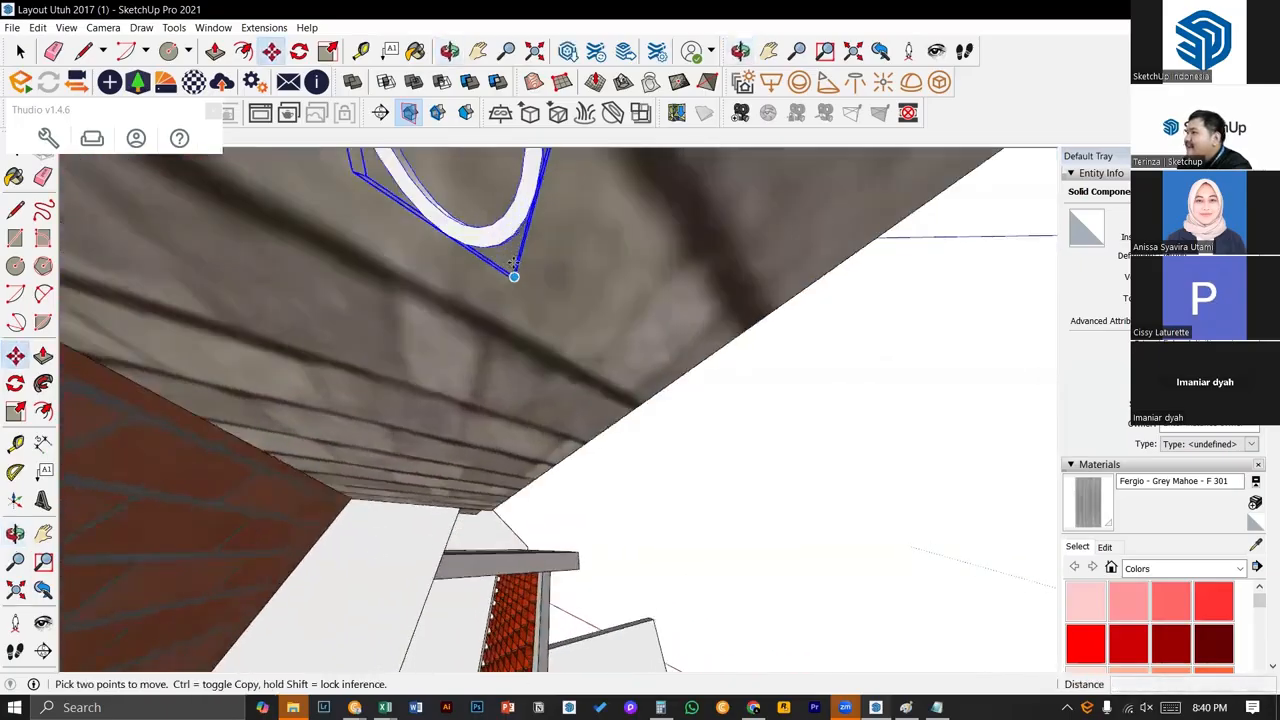
middle_click_drag(514, 277, 540, 383)
left_click(539, 416)
scroll(527, 385, "down", 3)
left_click(511, 377)
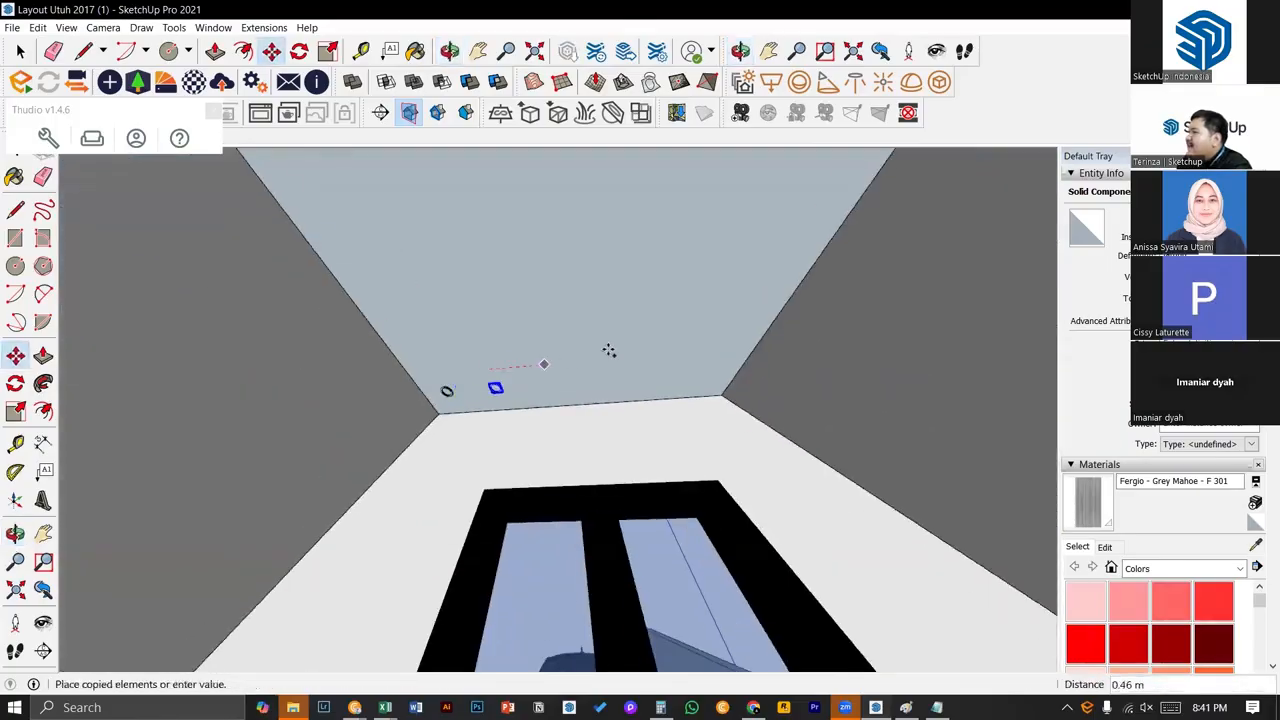
left_click(789, 349)
key("space")
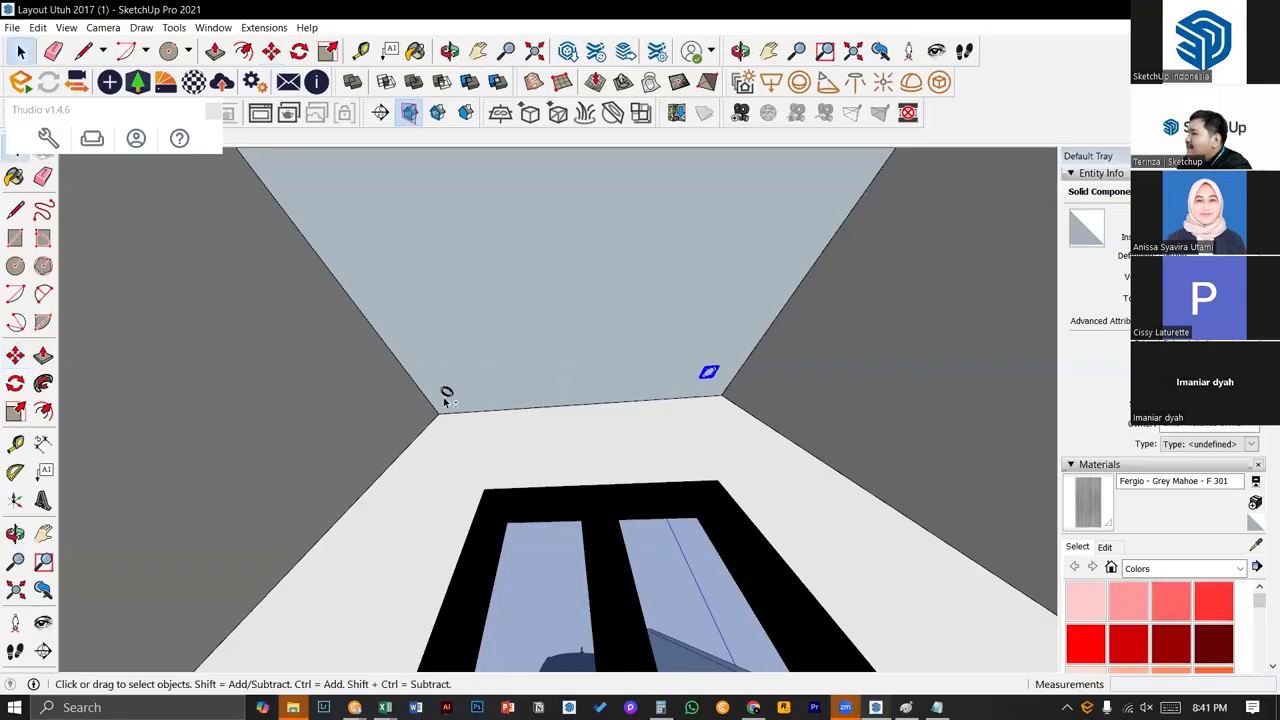
- Add the other lamp above the window to the selection and copy the pair to the ceiling of the room with the brown door
left_click(445, 394, "shift")
scroll(449, 392, "up", 3)
key("m")
middle_click_drag(495, 330, 640, 383)
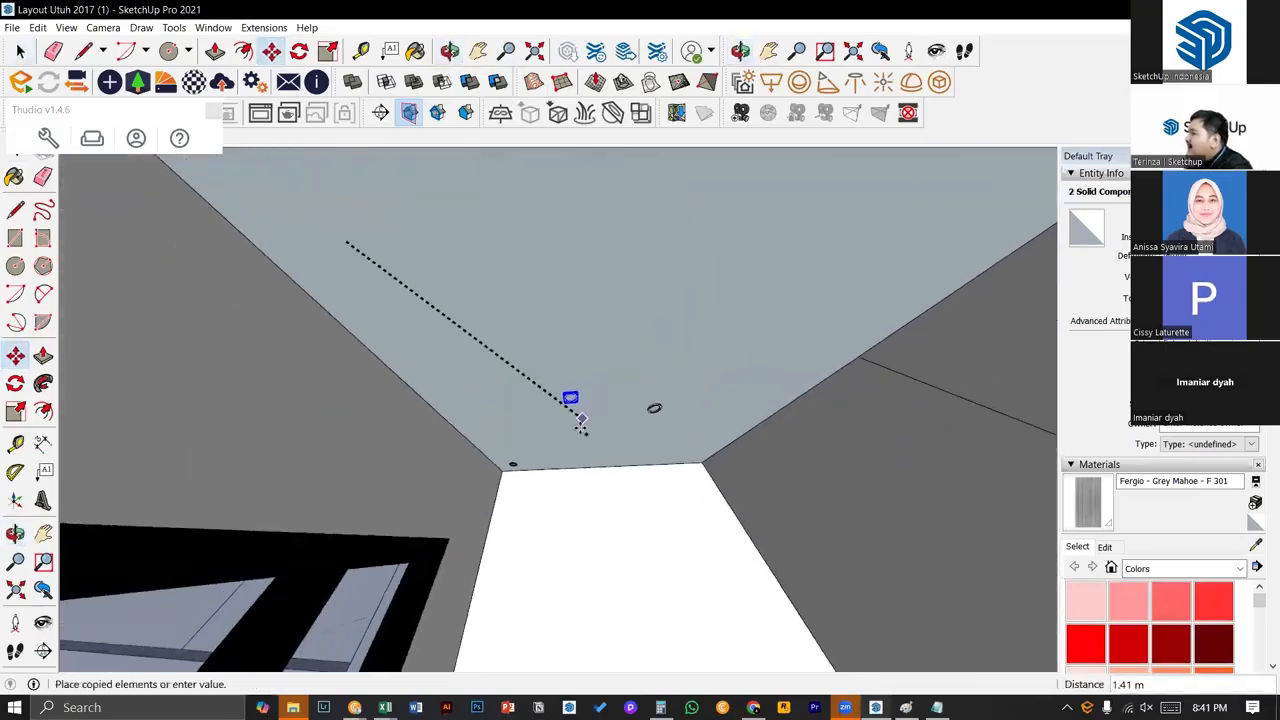
middle_click_drag(580, 426, 398, 362)
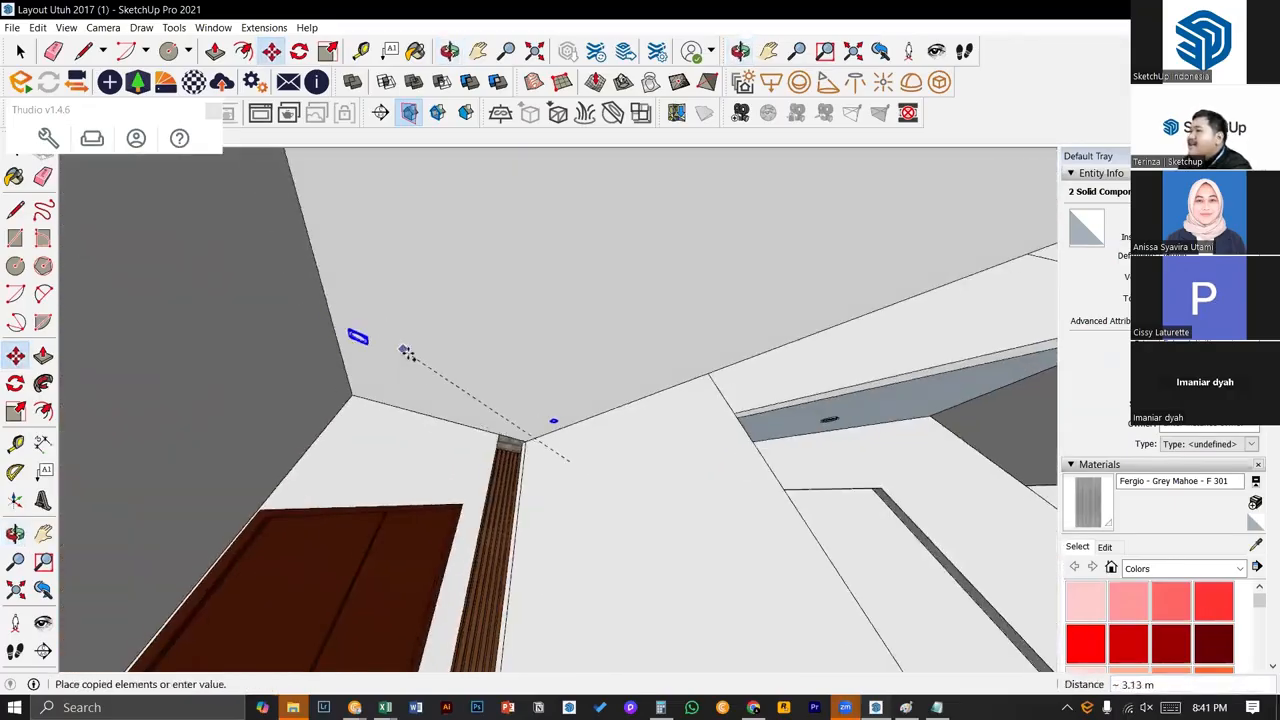
left_click(408, 376)
- Copy the lamp pair to the far end of the ceiling and divide the distance into four evenly spaced copies with /4
middle_click_drag(560, 308, 743, 309)
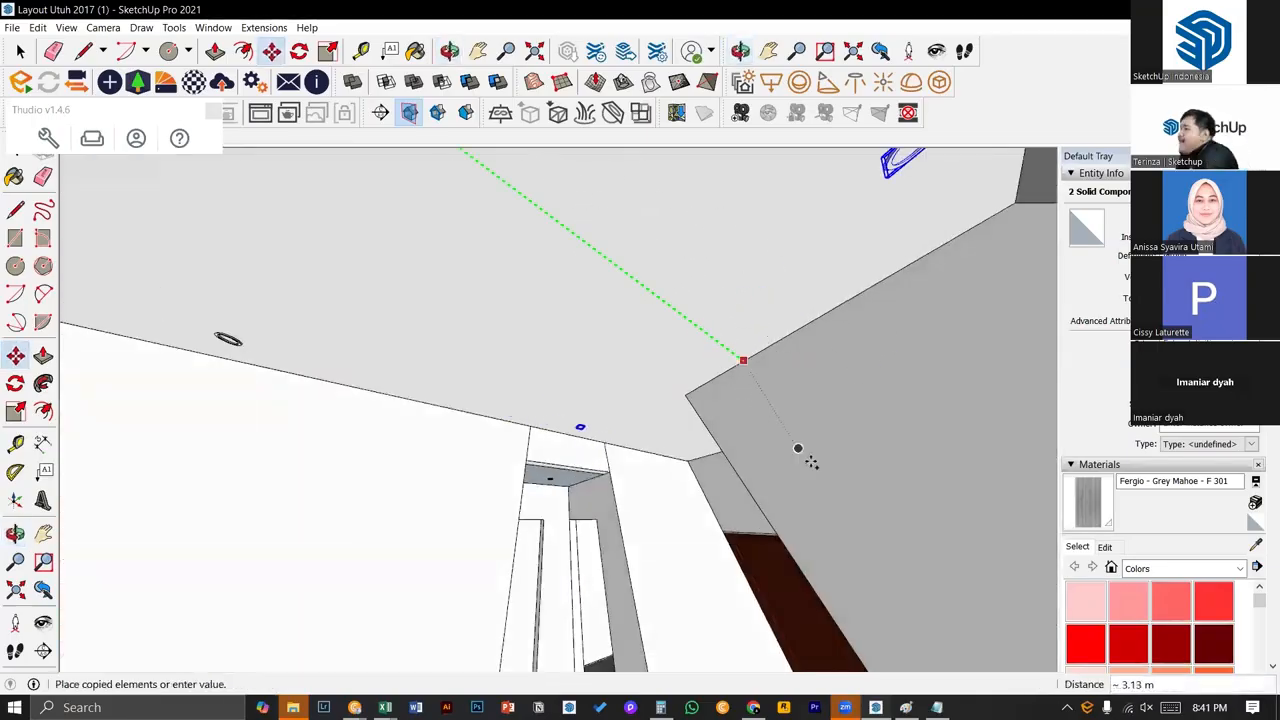
left_click(685, 456)
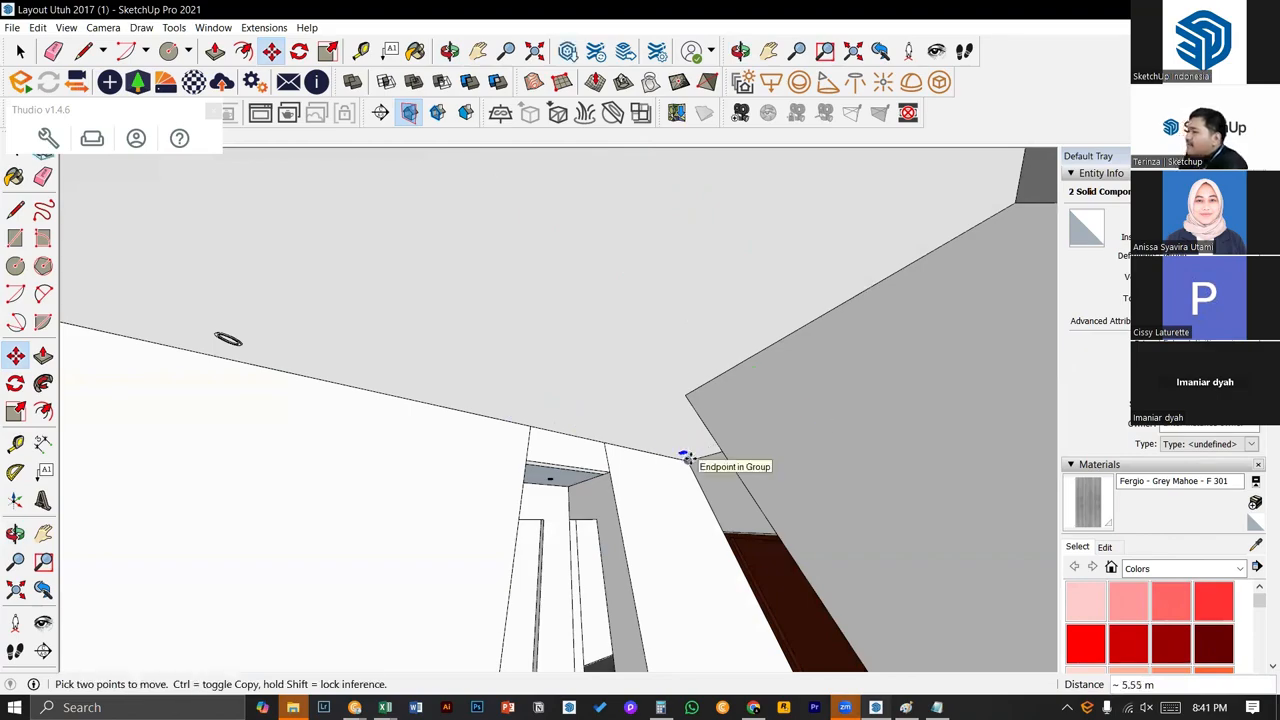
type("/4")
key("Return")
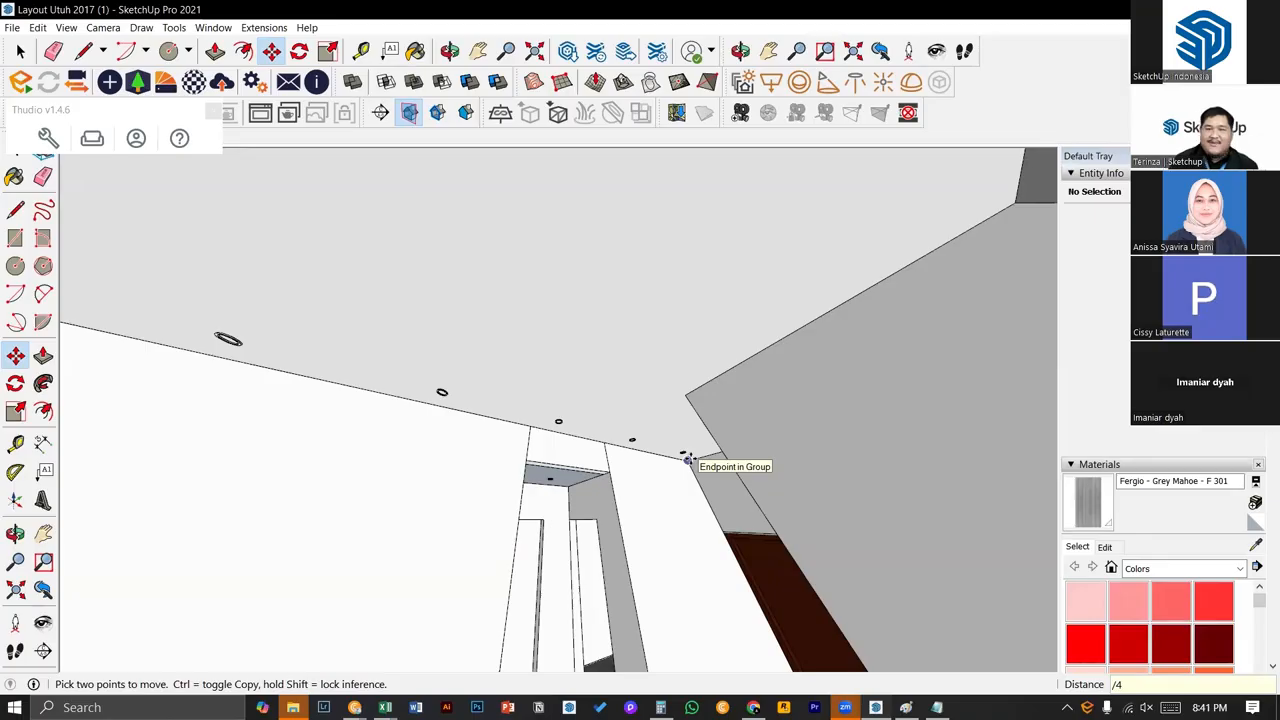
- Examine the arrayed lamps along the ceiling from inside and from above
middle_click_drag(687, 458, 529, 423)
key("space")
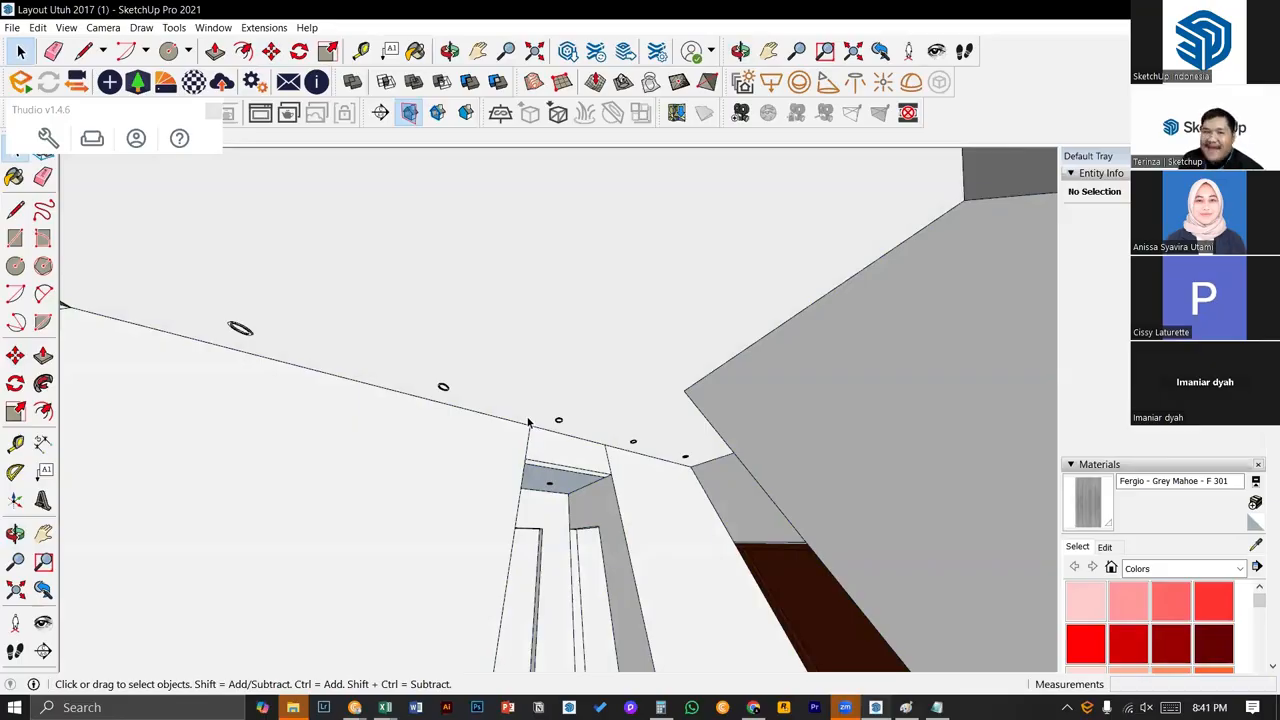
scroll(529, 420, "up", 2)
middle_click_drag(559, 507, 585, 497)
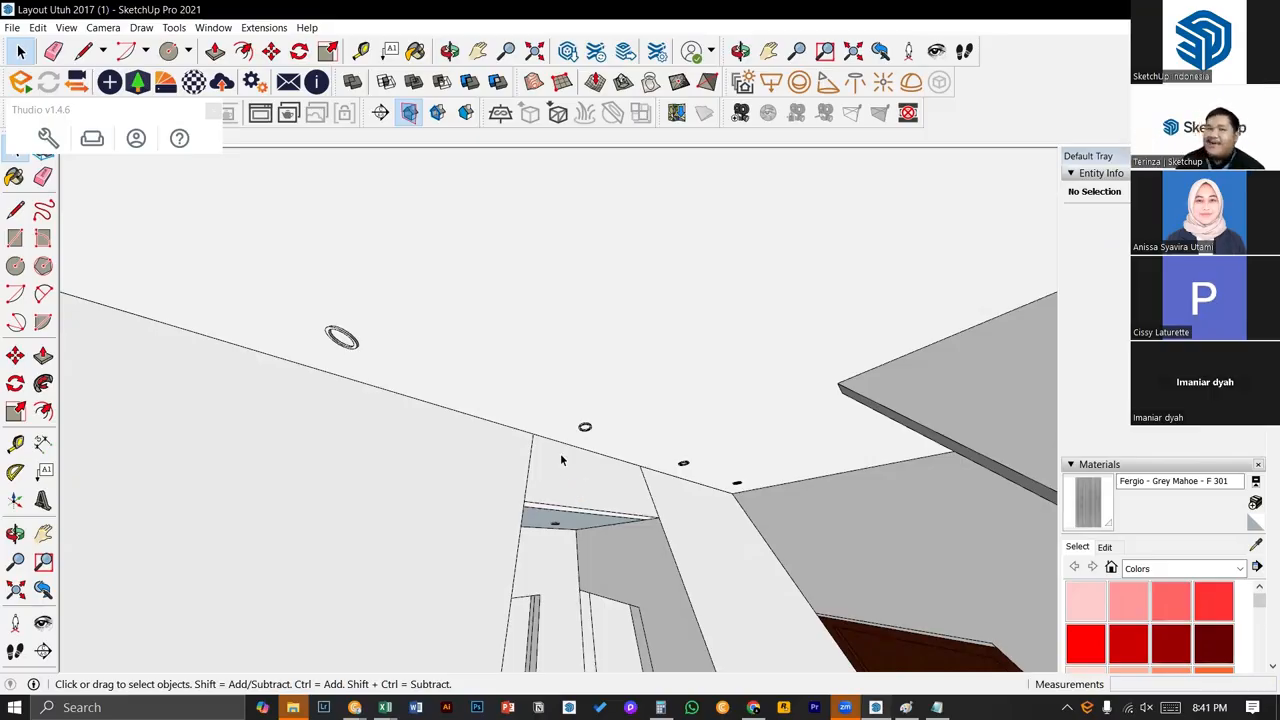
middle_click_drag(404, 346, 521, 693)
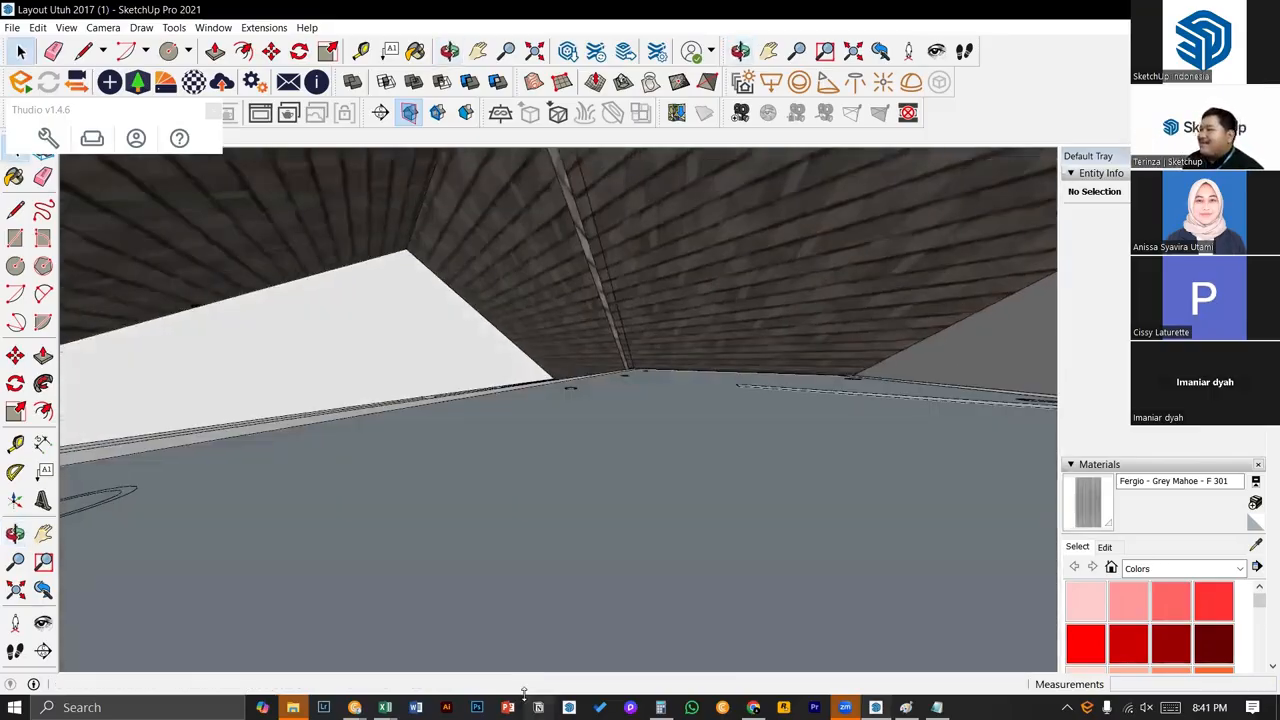
middle_click_drag(468, 658, 461, 318)
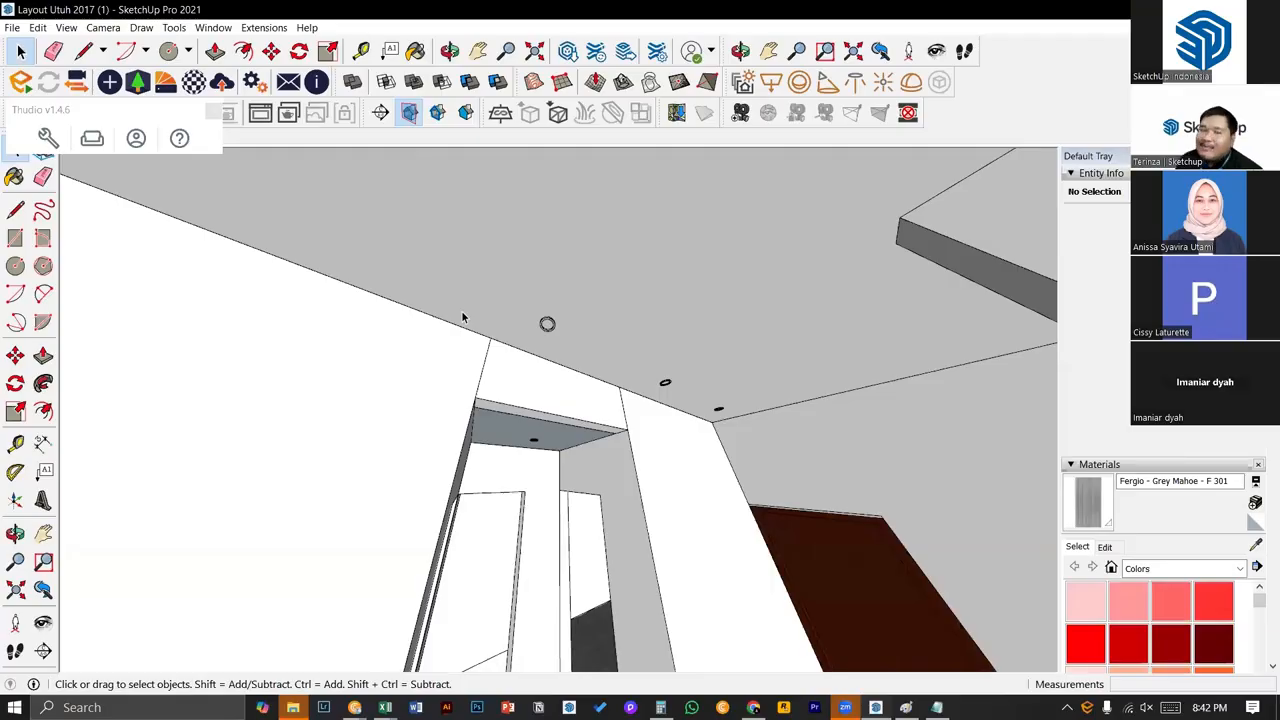
mouse_move(461, 318)
middle_mouse_down()
mouse_move(366, 277)
mouse_move(341, 283)
middle_mouse_up()
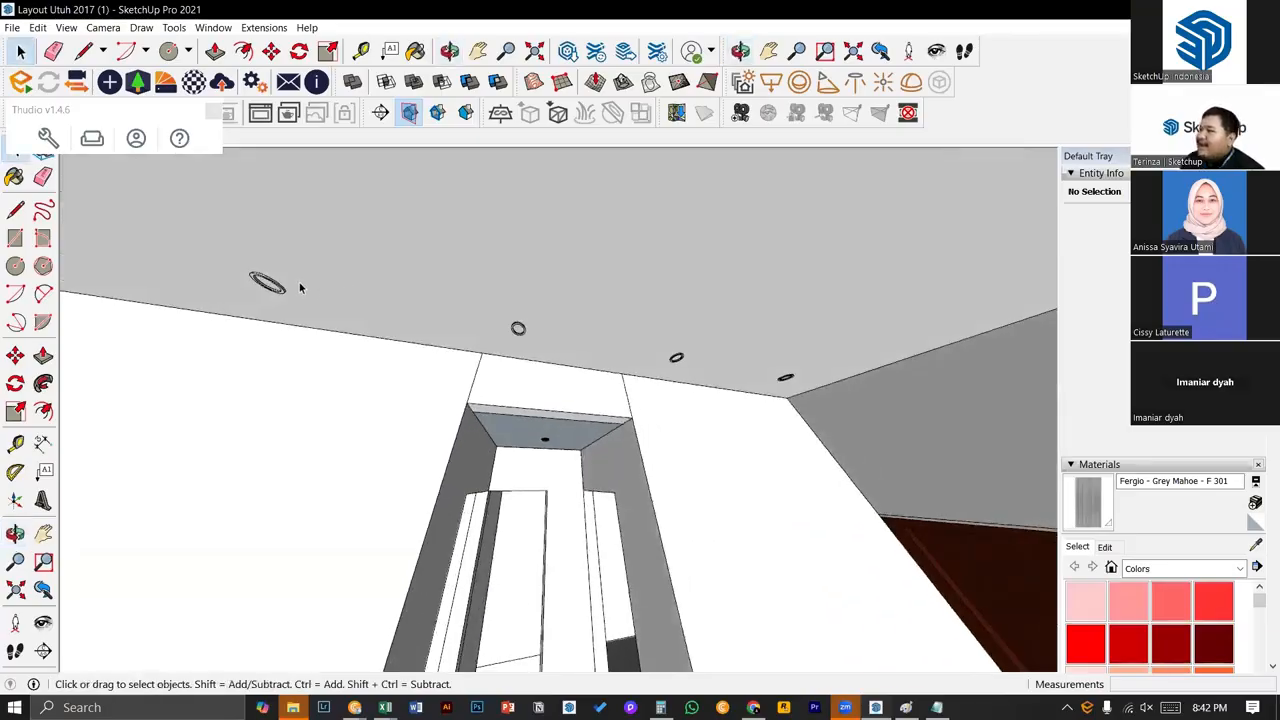
- Select one lamp in the ceiling row and check its component details in Entity Info
left_click(267, 285)
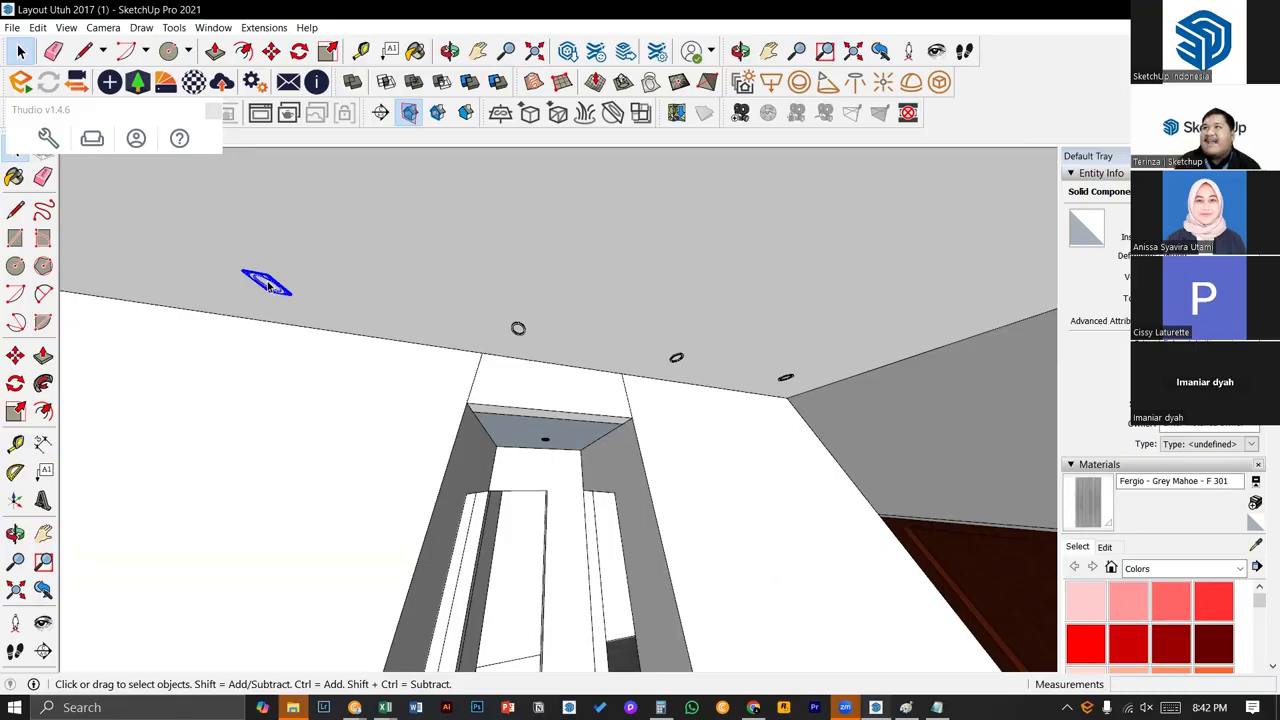
scroll(268, 287, "up", 1)
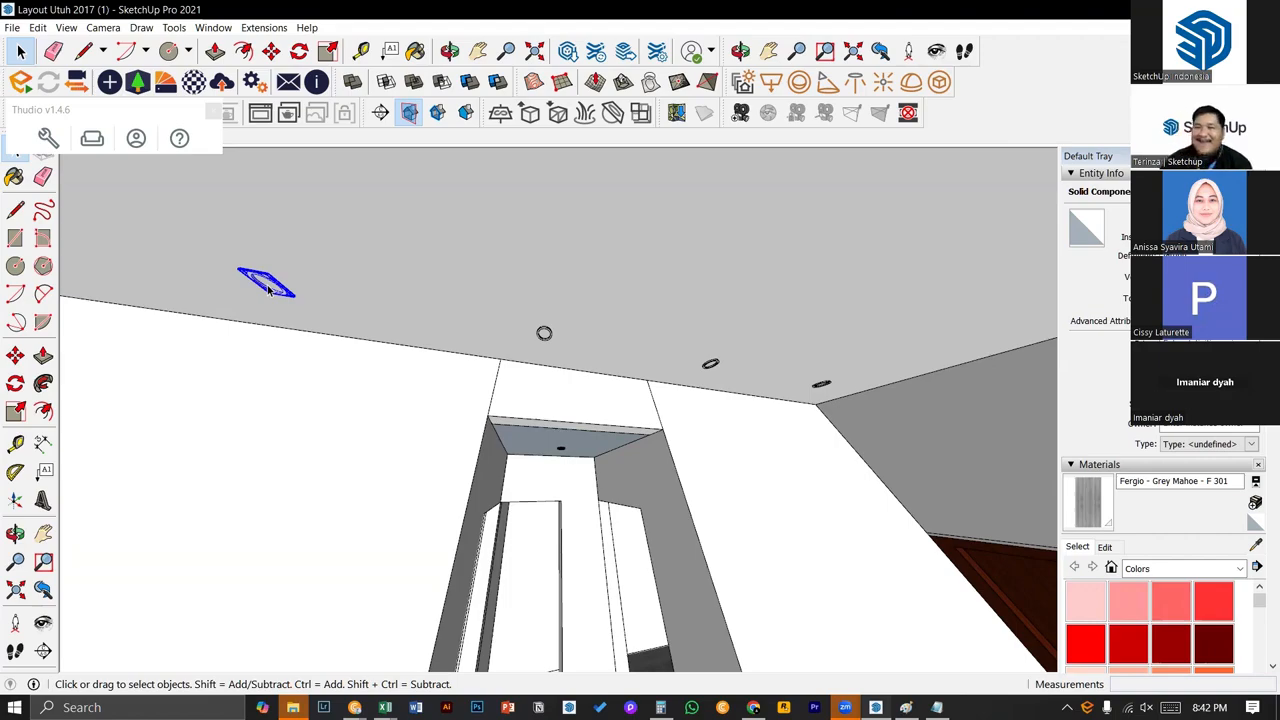
middle_click_drag(380, 346, 560, 305)
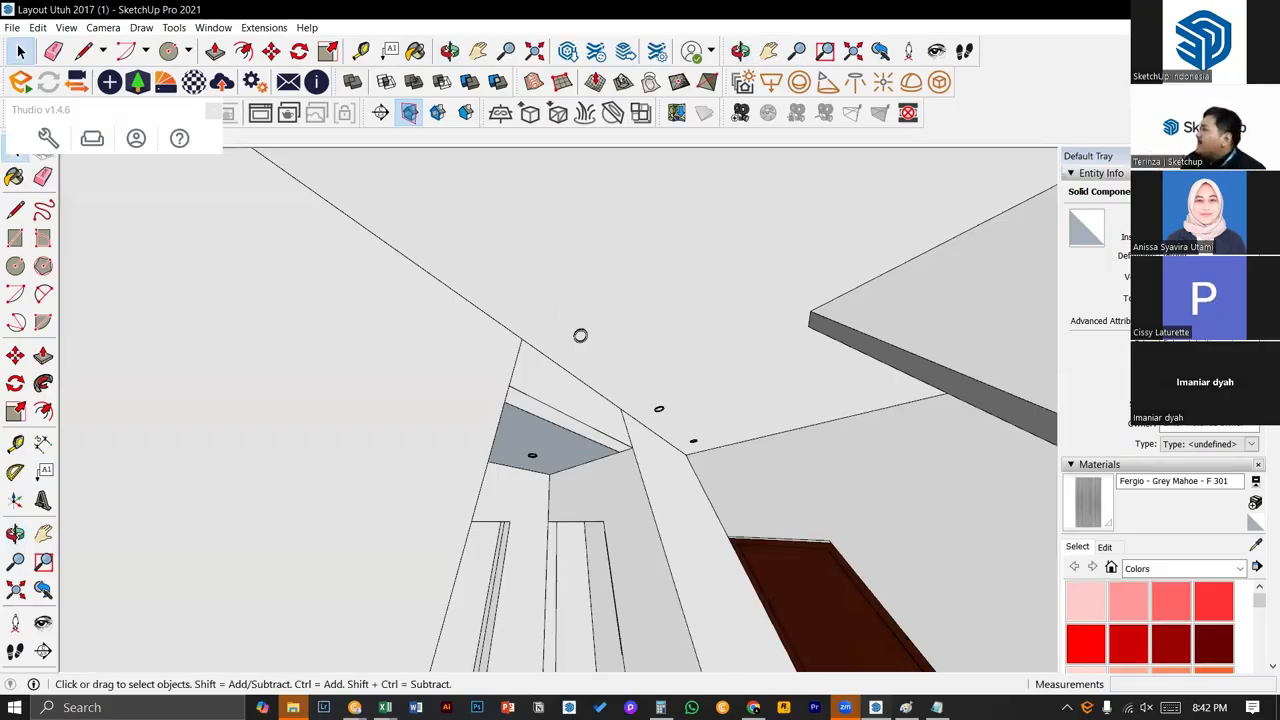
left_click(1071, 174)
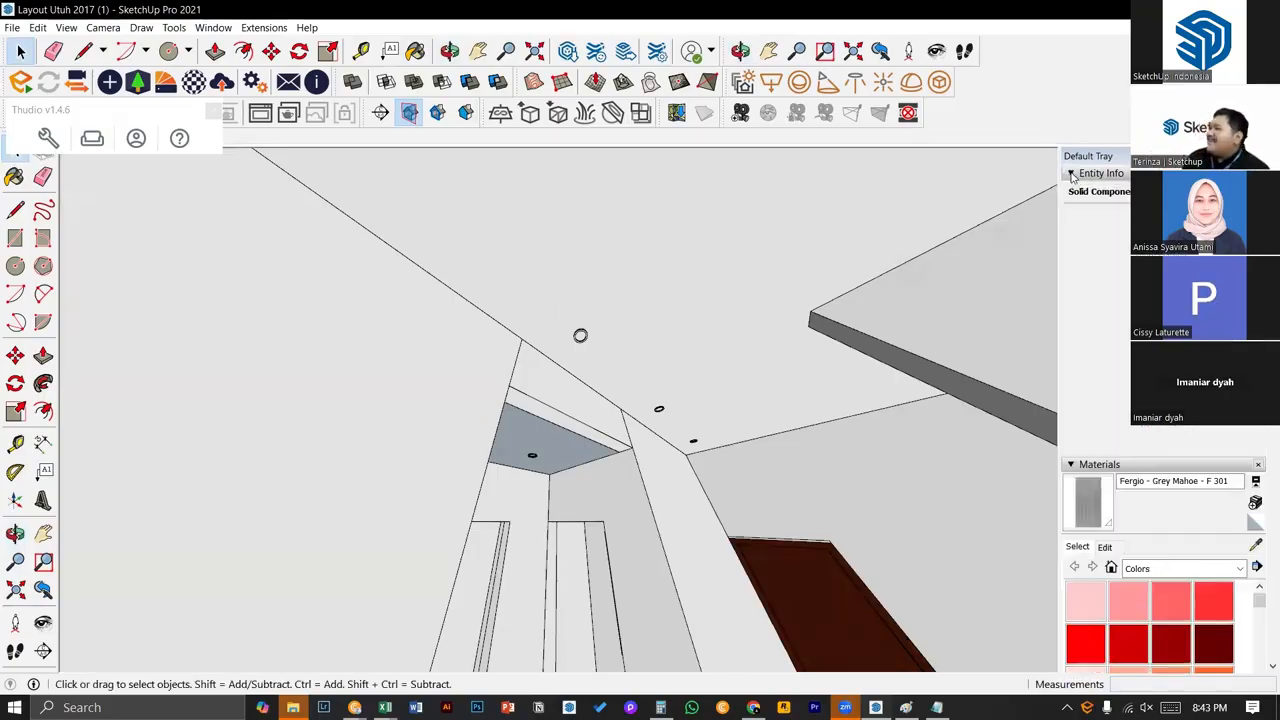
left_click(1071, 174)
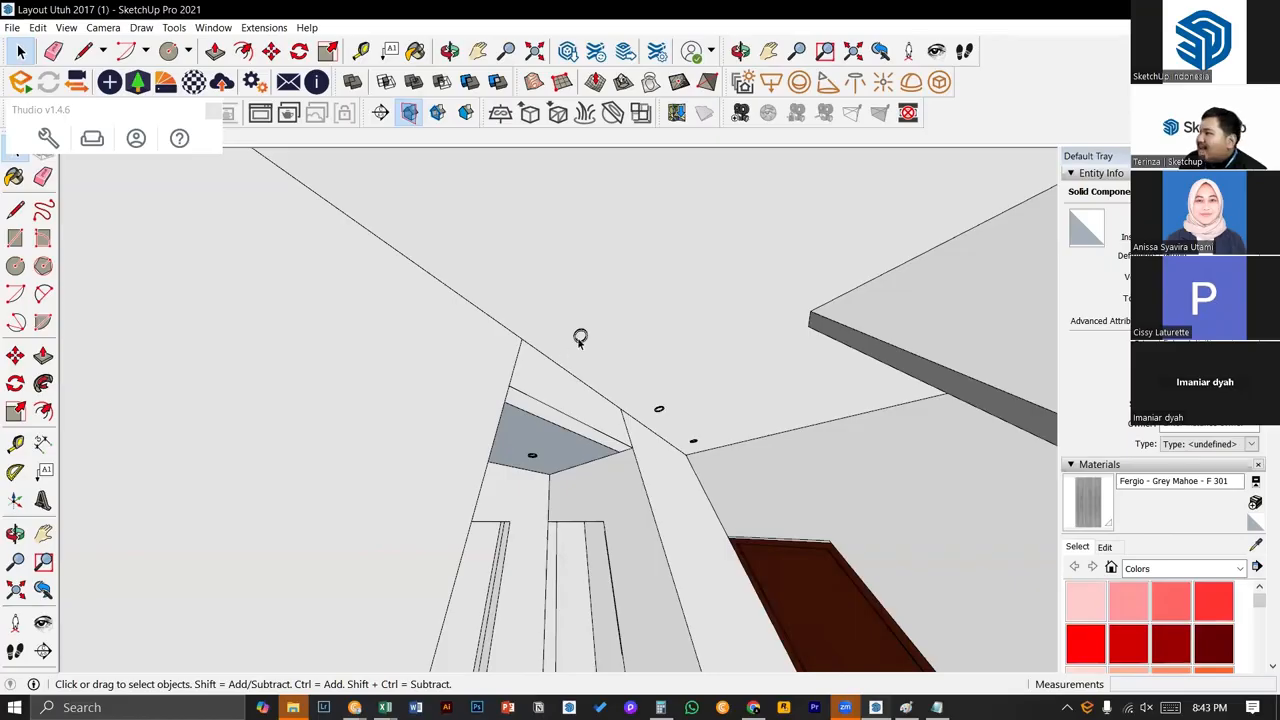
- Select a lamp in the ceiling row and place a copy about 0.98 m away across the same ceiling
scroll(580, 342, "up", 2)
scroll(580, 342, "up", 1)
left_click(676, 362)
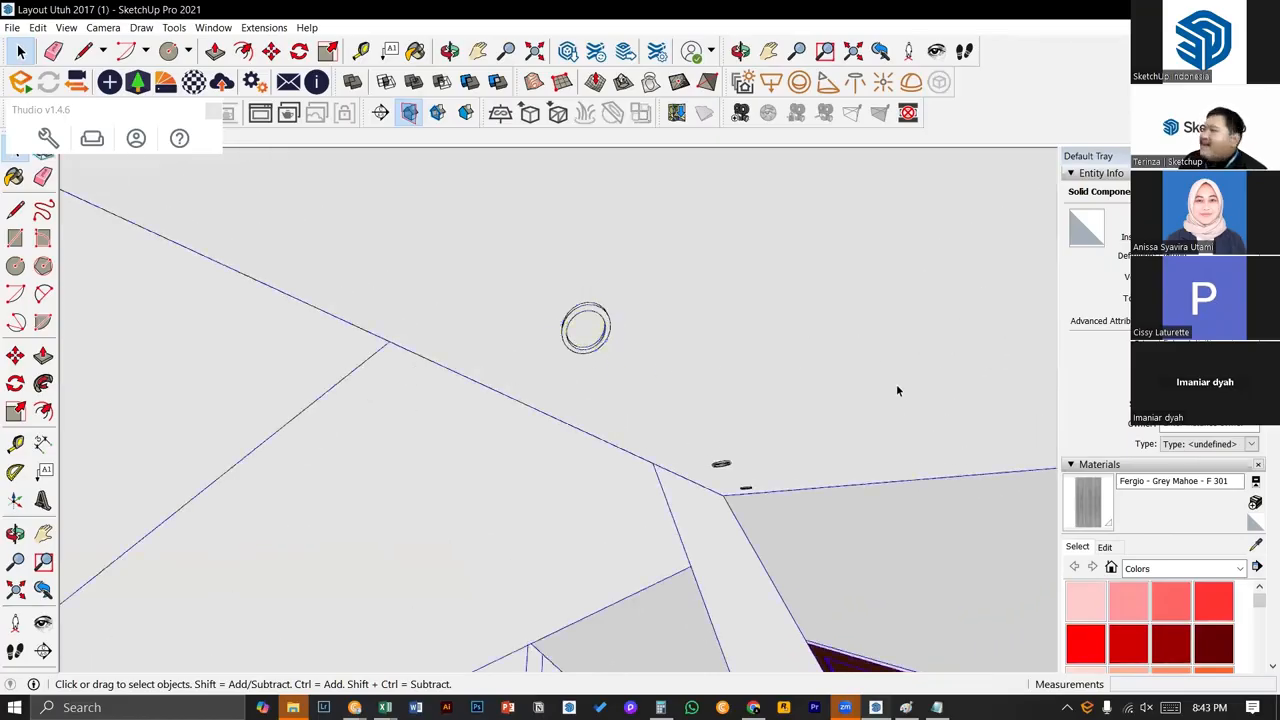
left_click(600, 316)
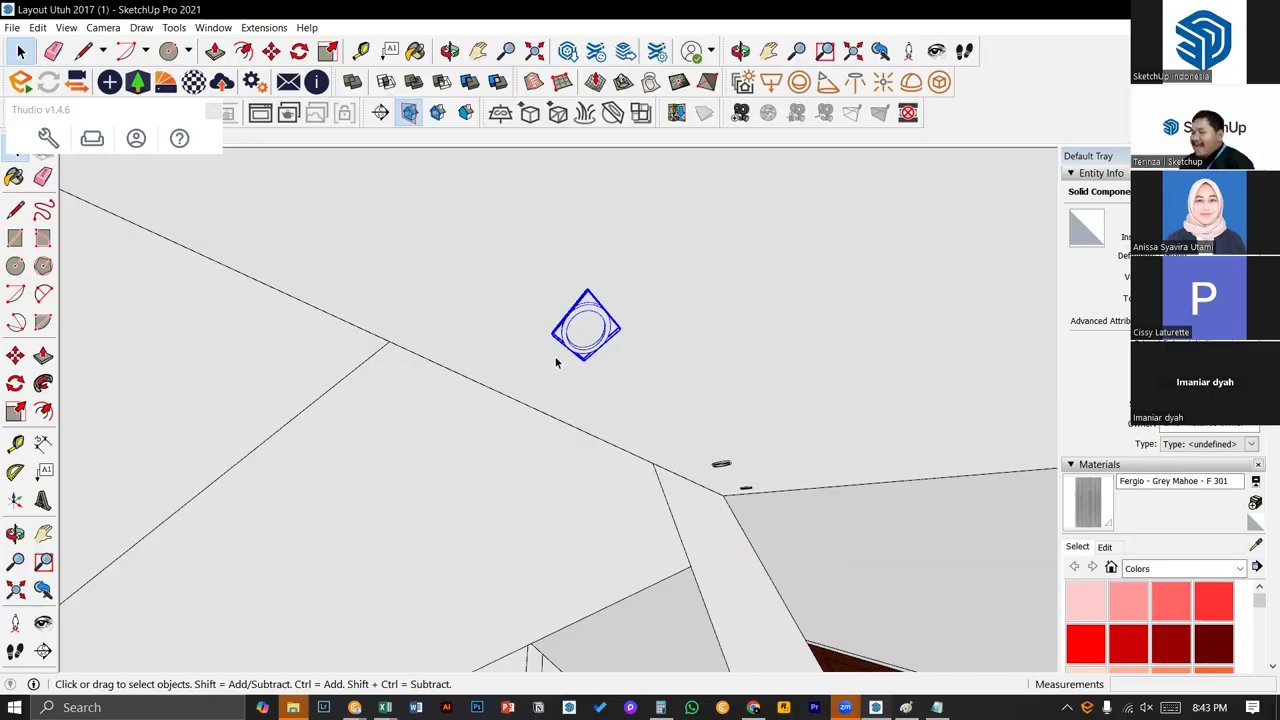
key("m")
middle_click_drag(553, 356, 609, 395)
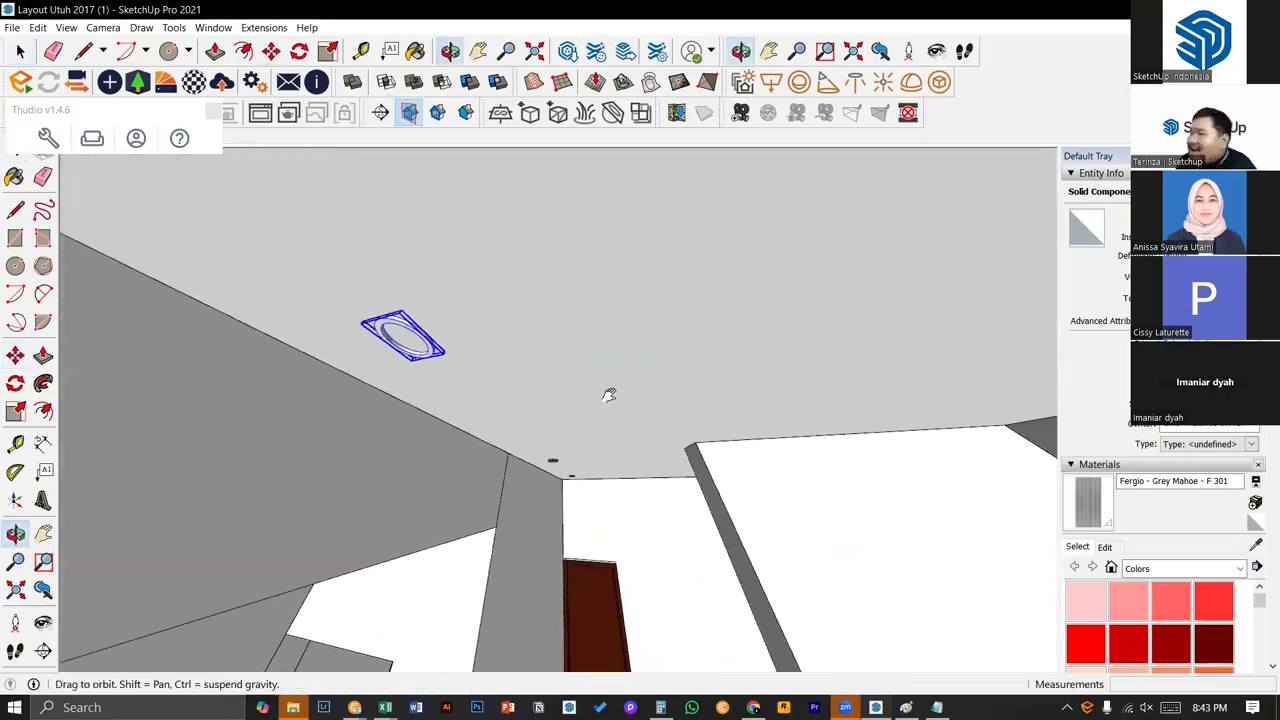
scroll(590, 395, "down", 4)
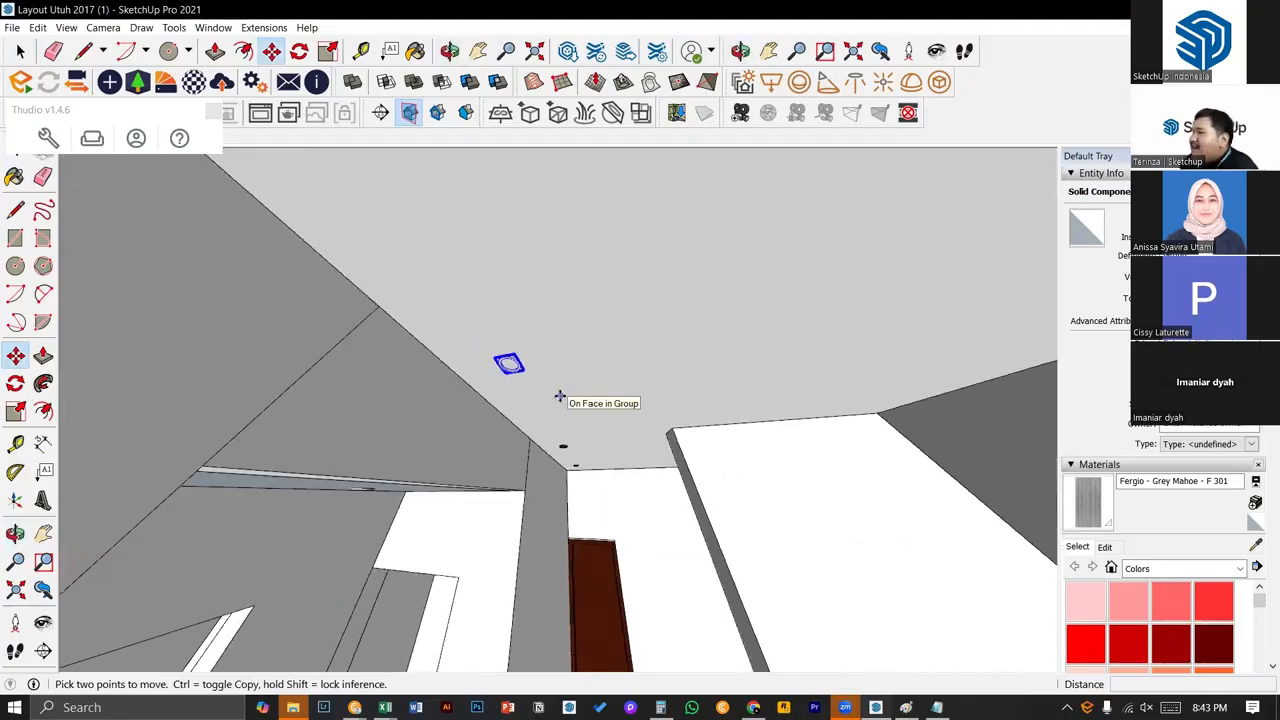
left_click(560, 397)
key("ctrl")
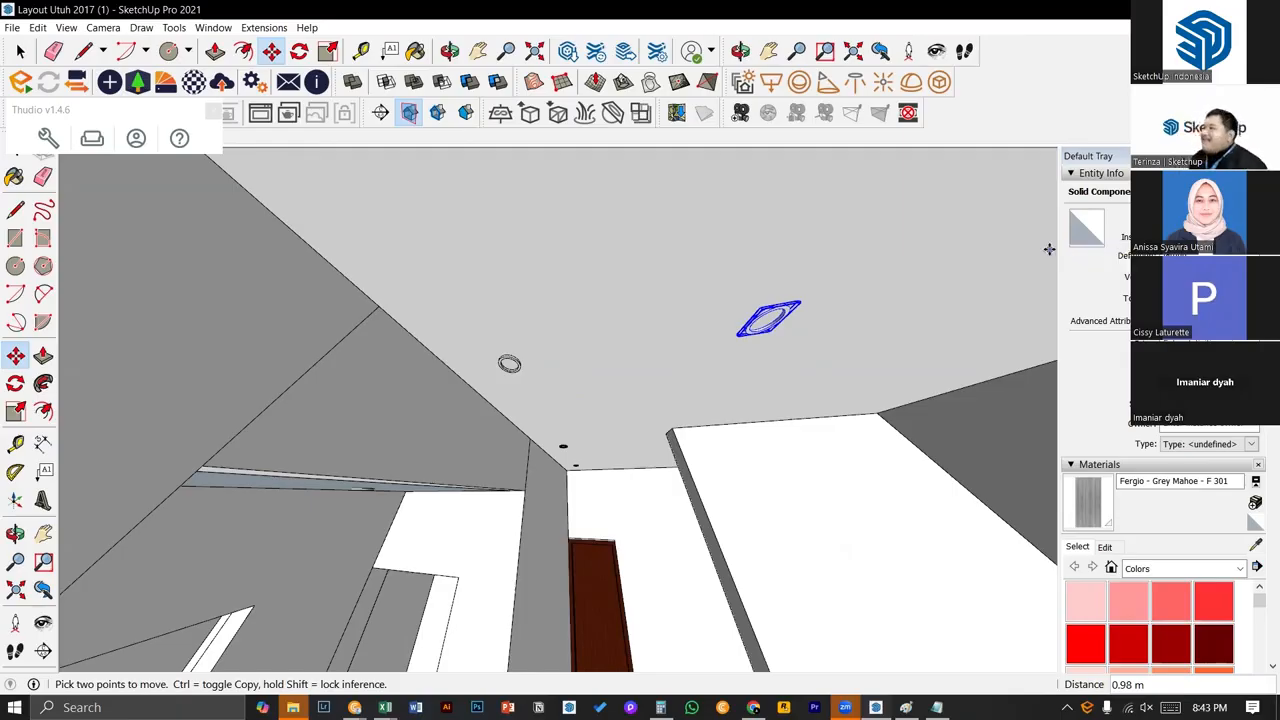
middle_click_drag(806, 234, 829, 360)
key("space")
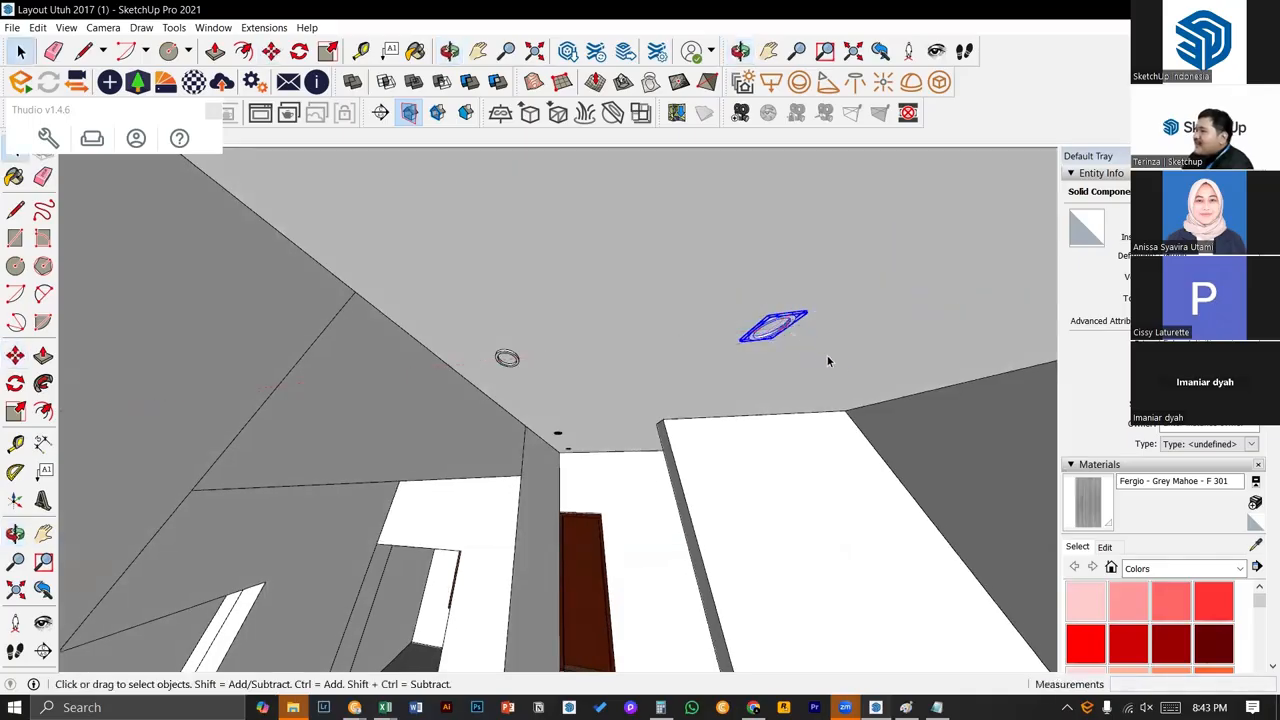
- Switch to Notepad and replace the vinyl note with "17 lampu" and a second line "lampu philips warmlight xxx watt harganya"
left_click(937, 707)
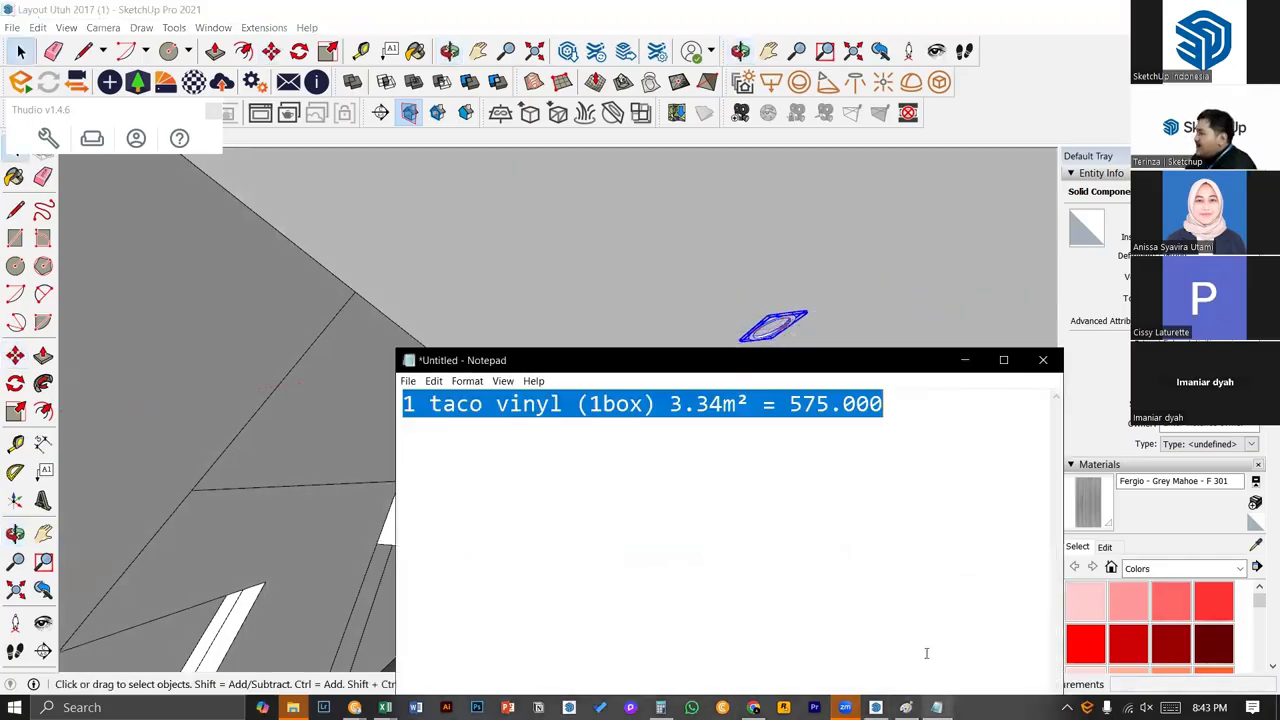
type("17 lampu")
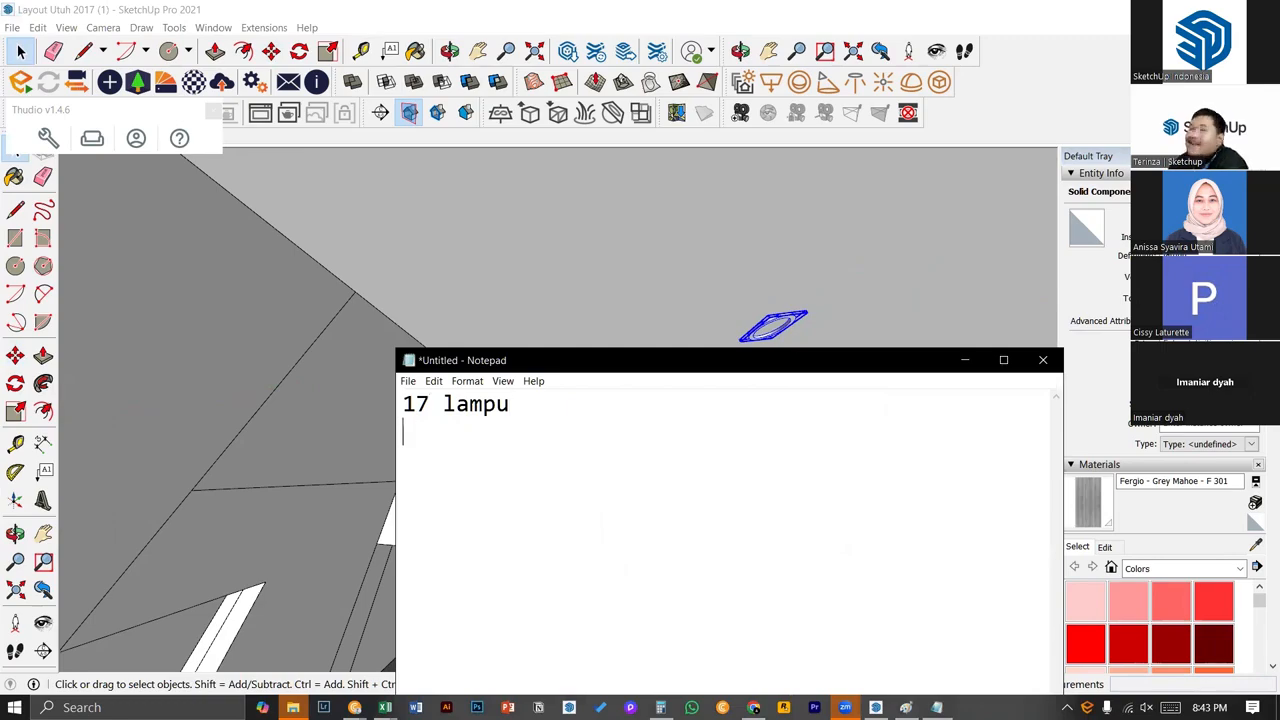
type("lampu phi")
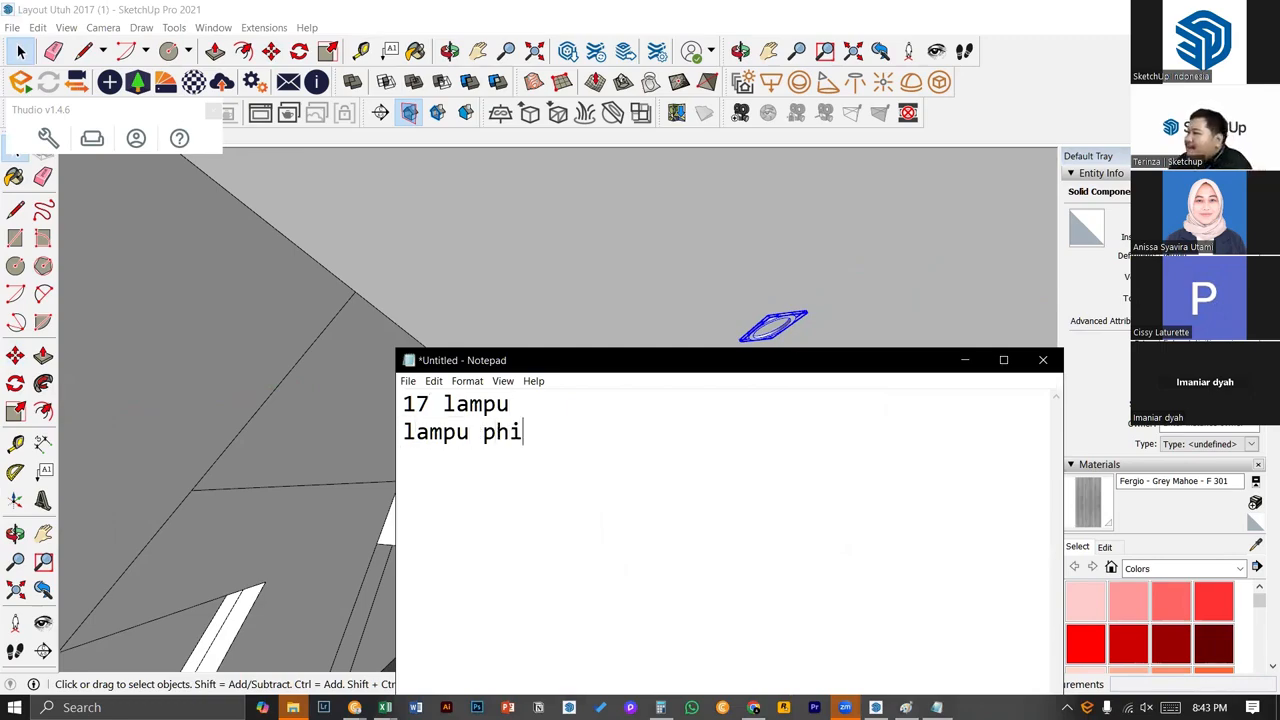
type("lips w")
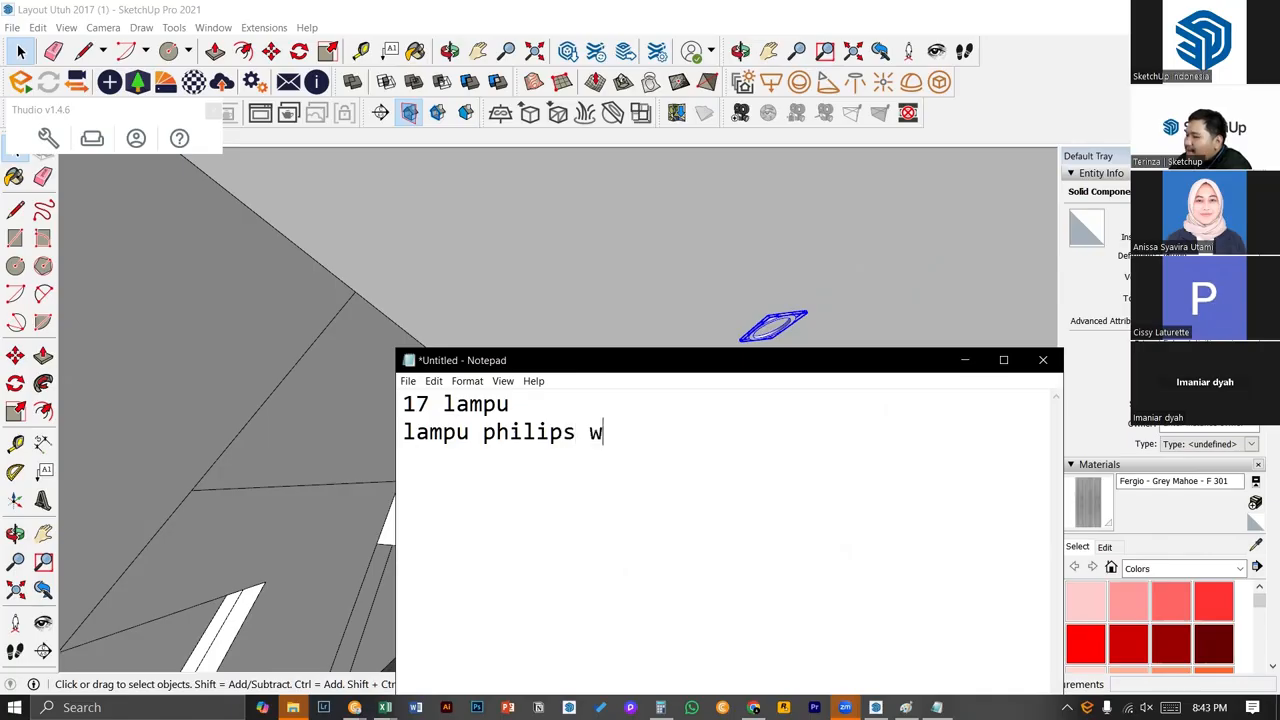
type("armlight 1")
key("BackSpace")
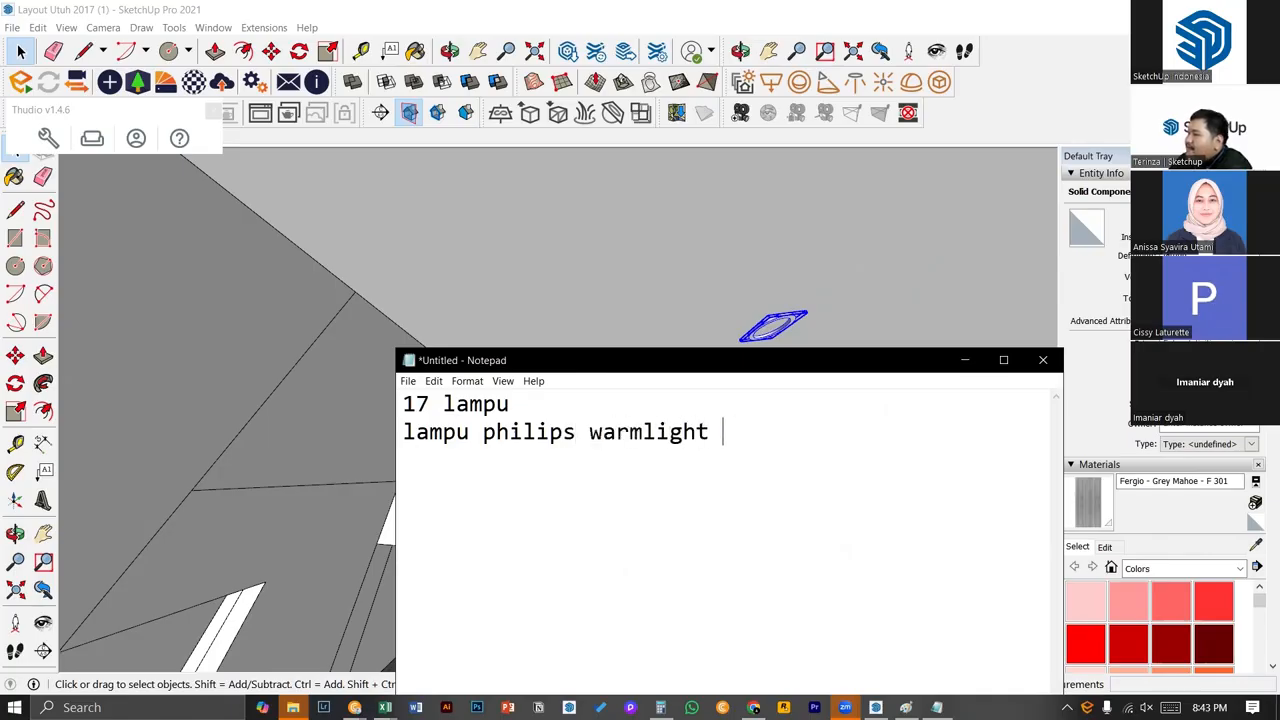
type("5")
key("BackSpace")
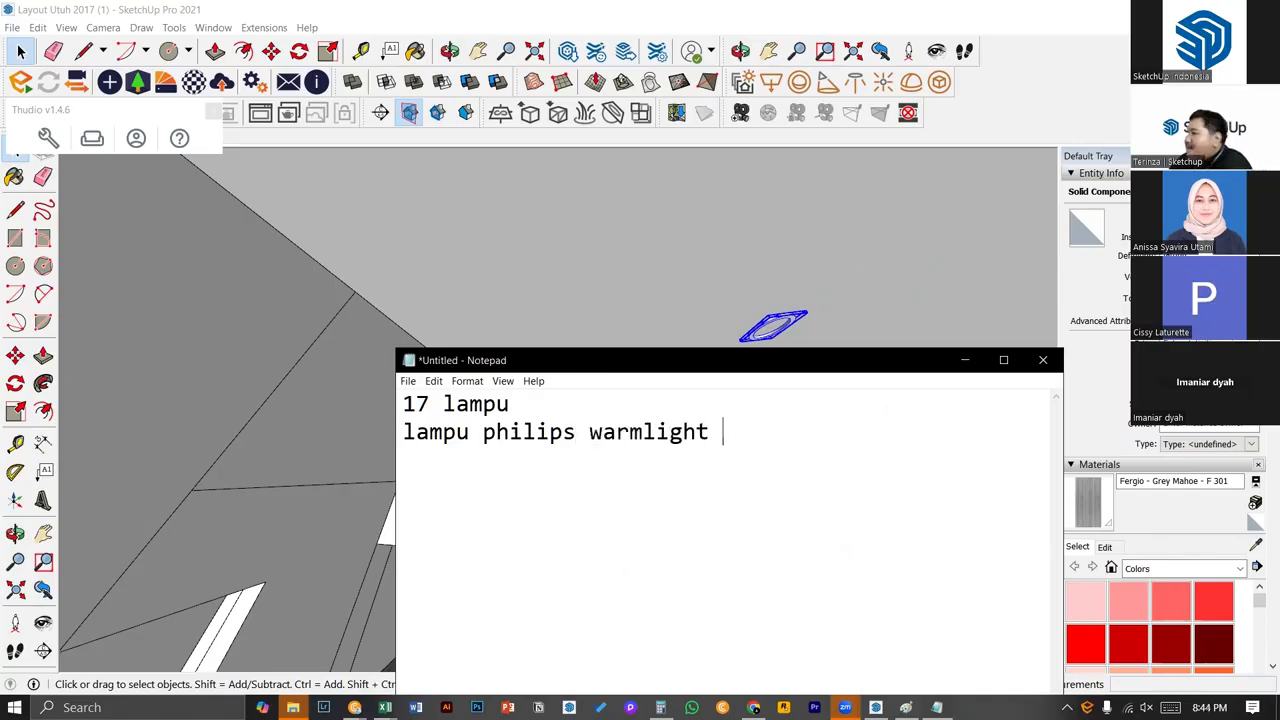
type("xxx watt")
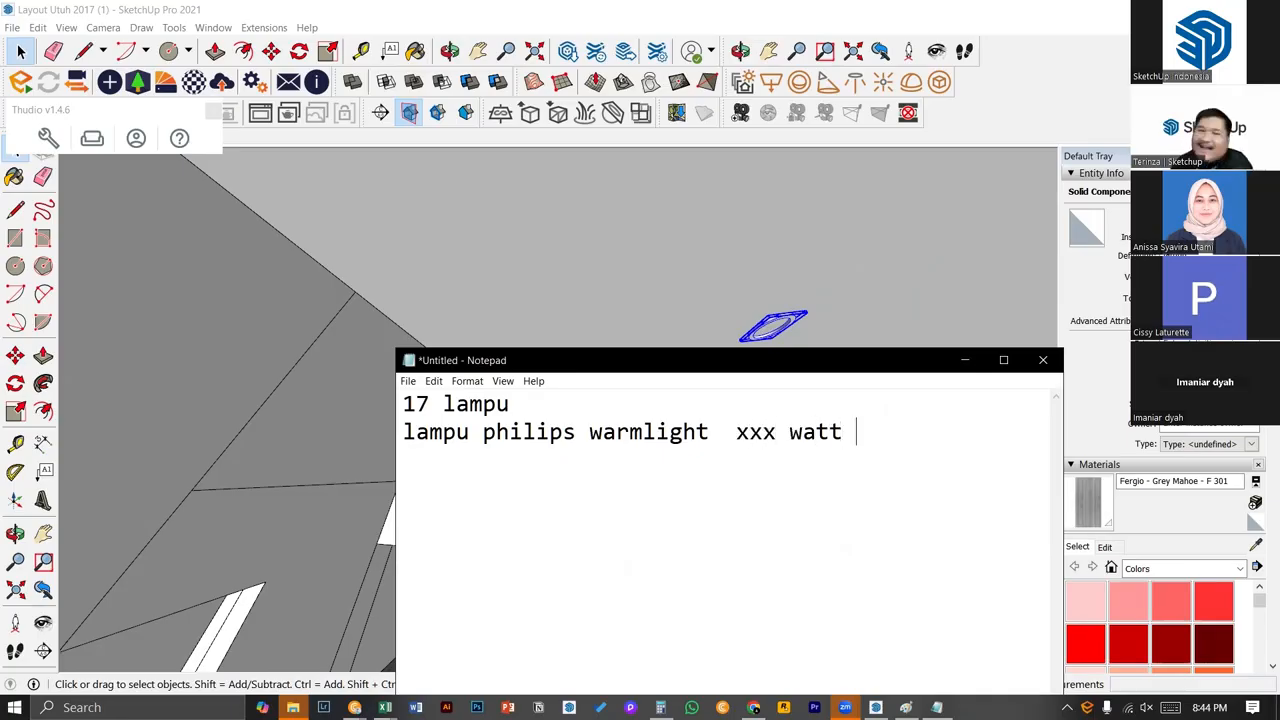
type(" harganya")
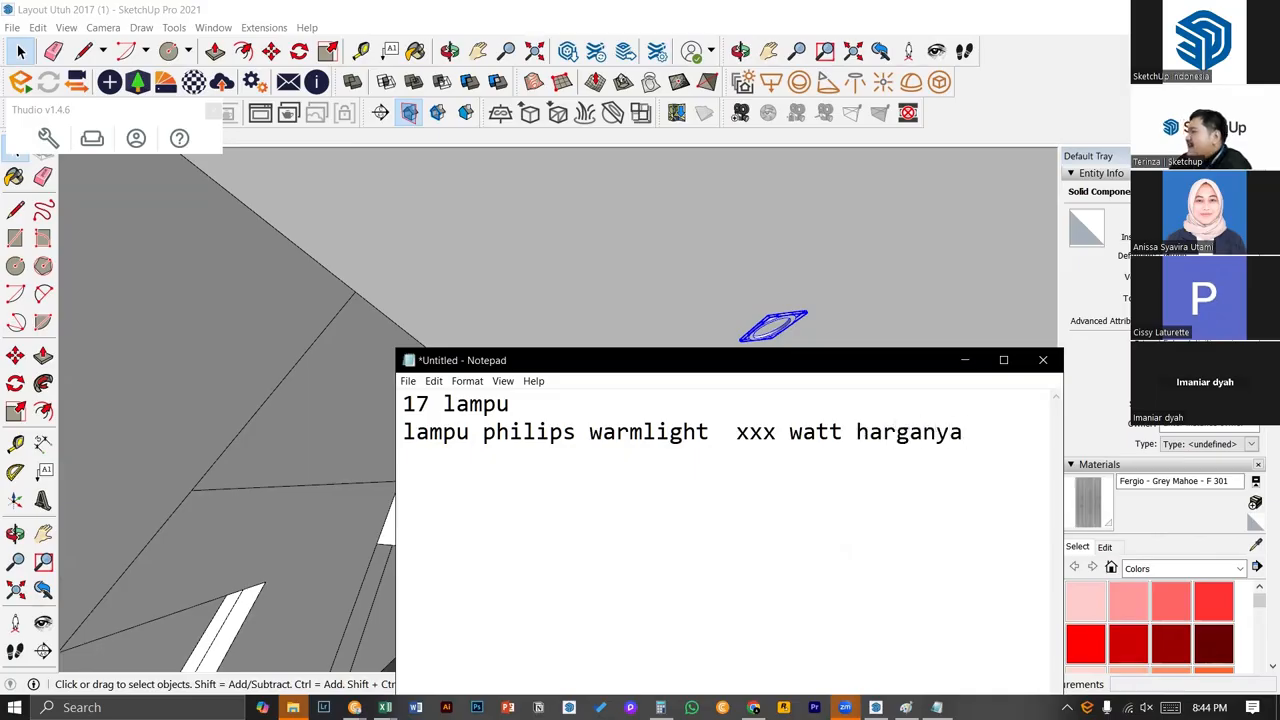
- Add the lamp's unit price on a new line as "195rb (per satu lampu)", followed by a blank line
key("Return")
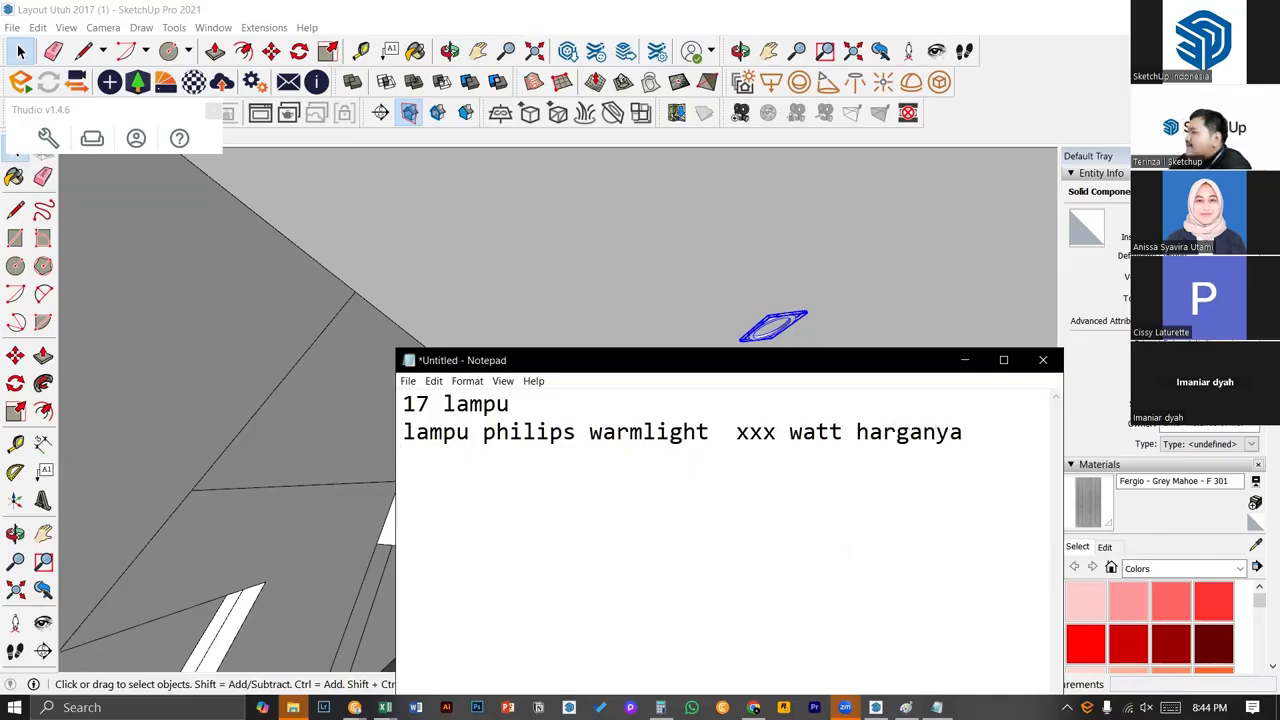
type("195rb ")
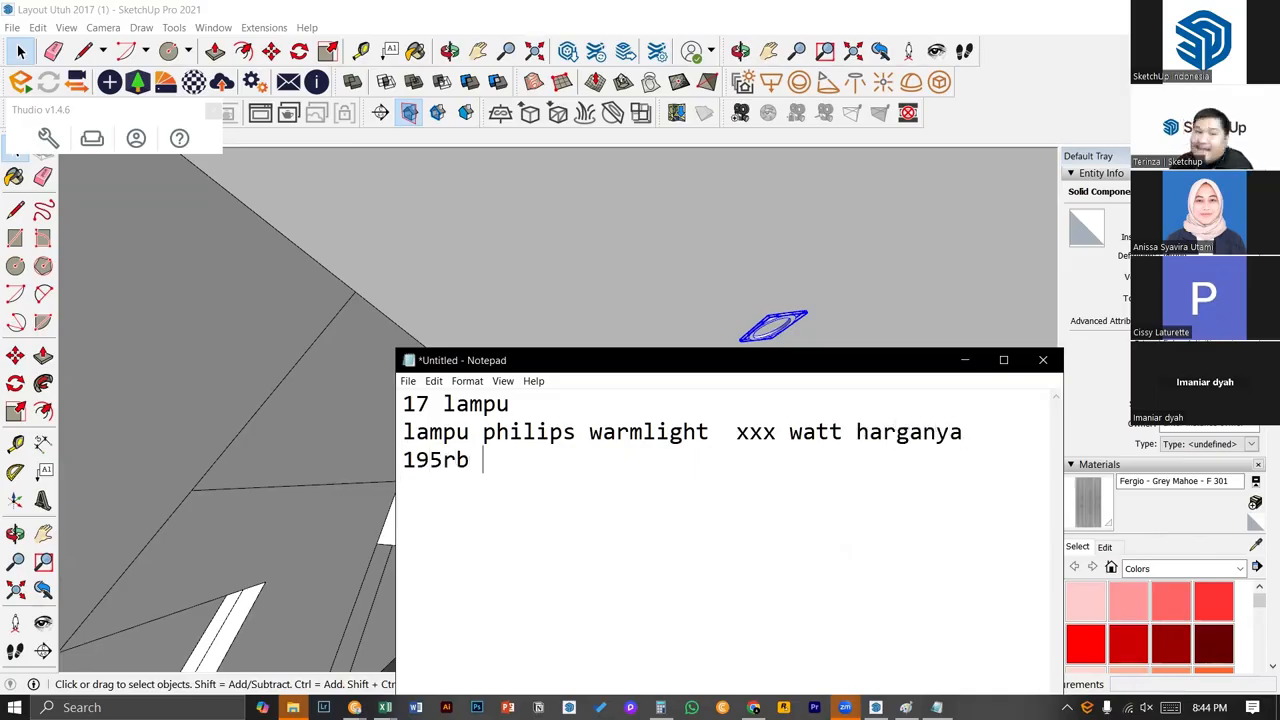
type("(p")
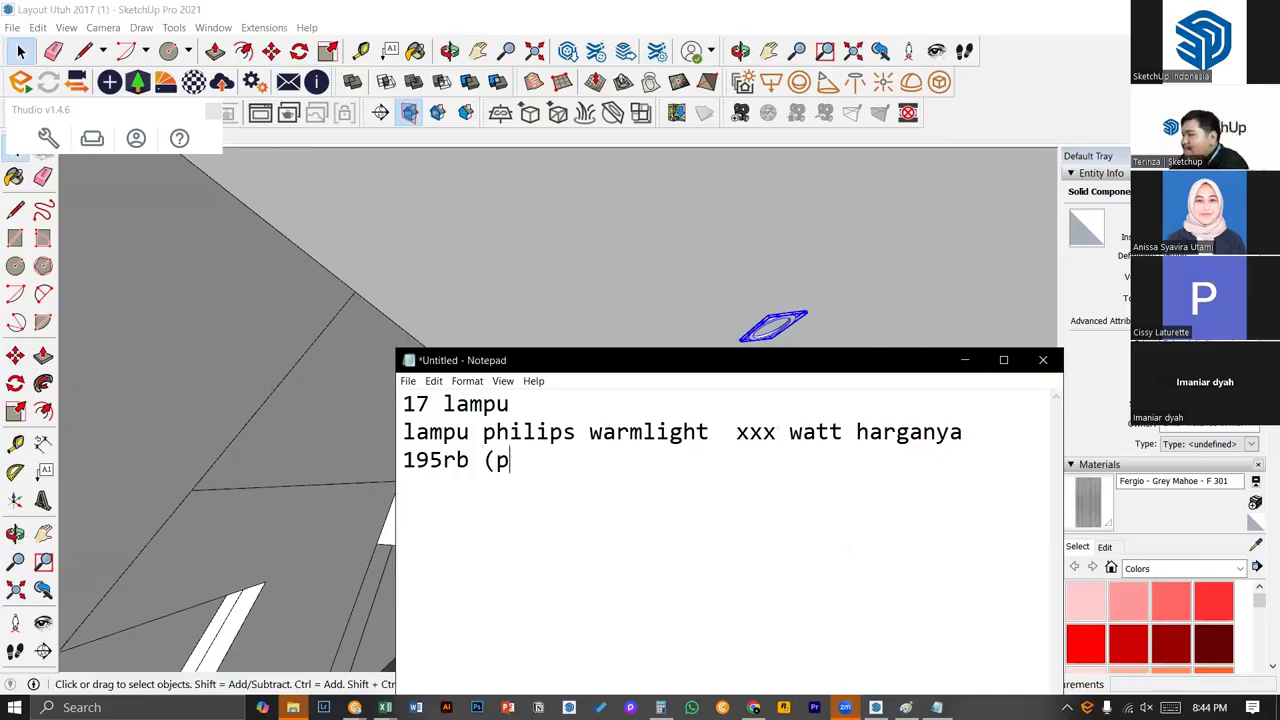
type("er satu lampu)  ")
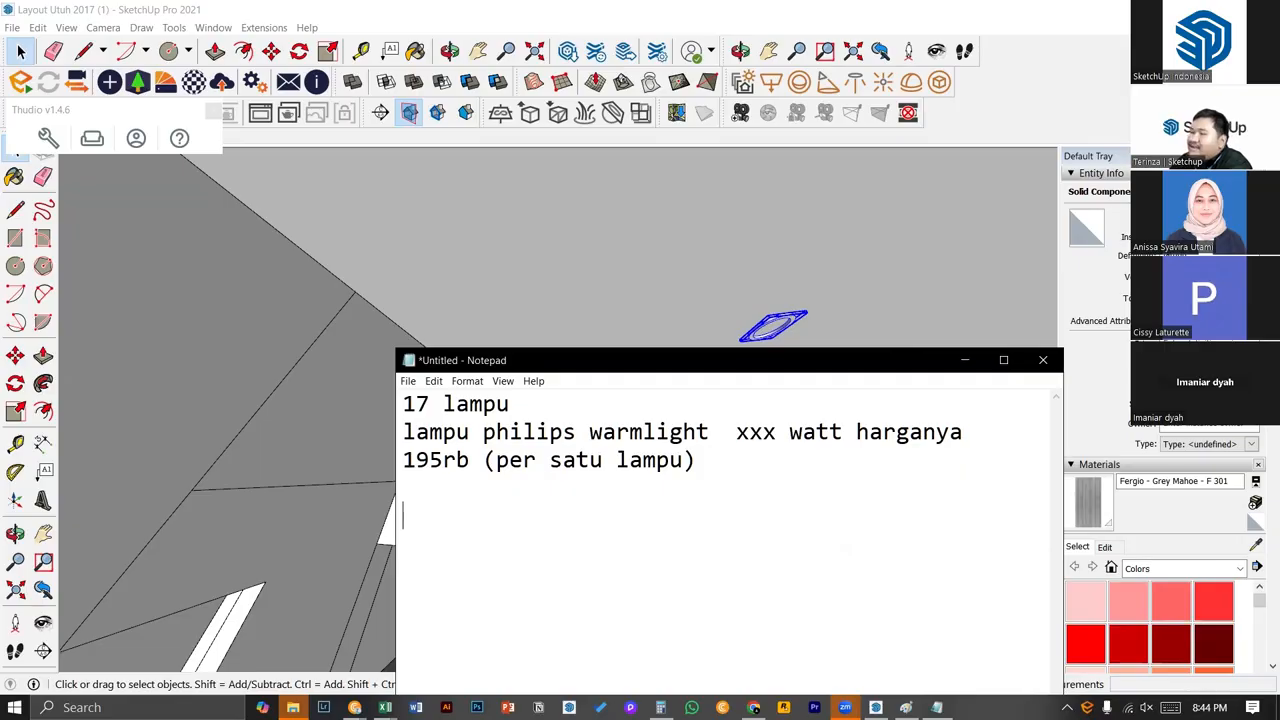
- Note the electrical installation cost as "instalasi listrik" with "150rb per satu lampu" on the line below
type("instalasi li")
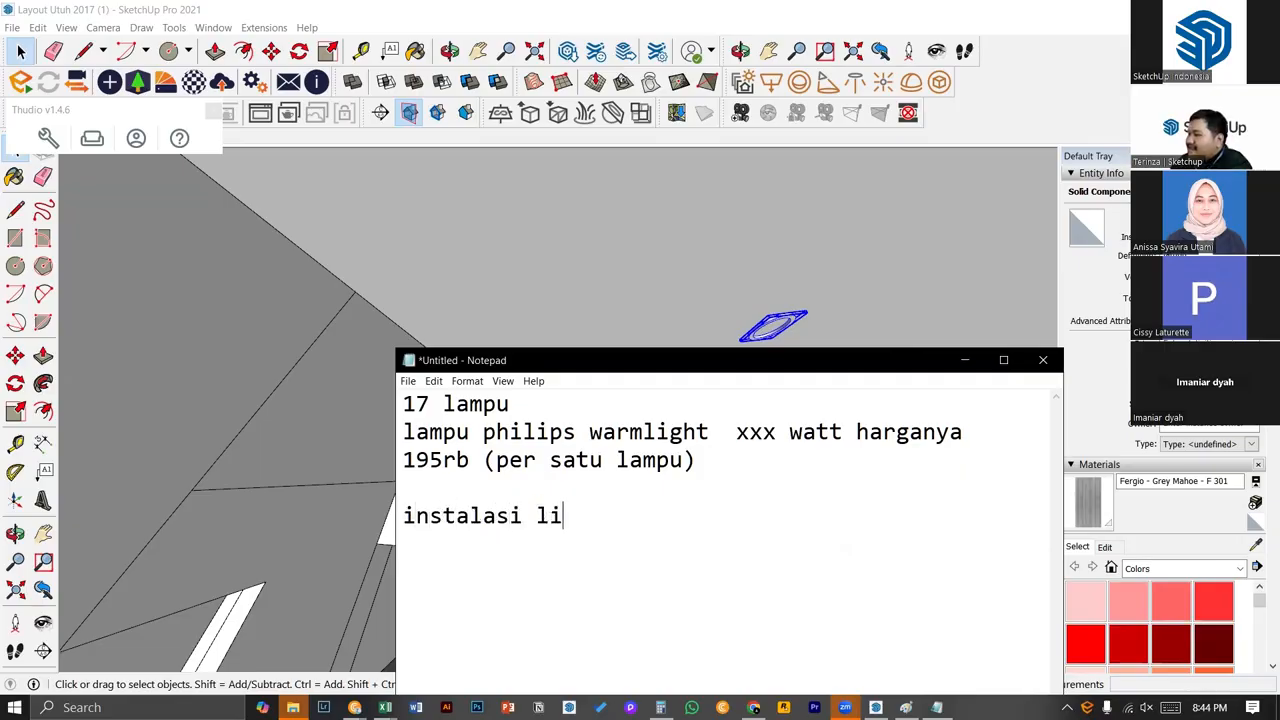
type("strik")
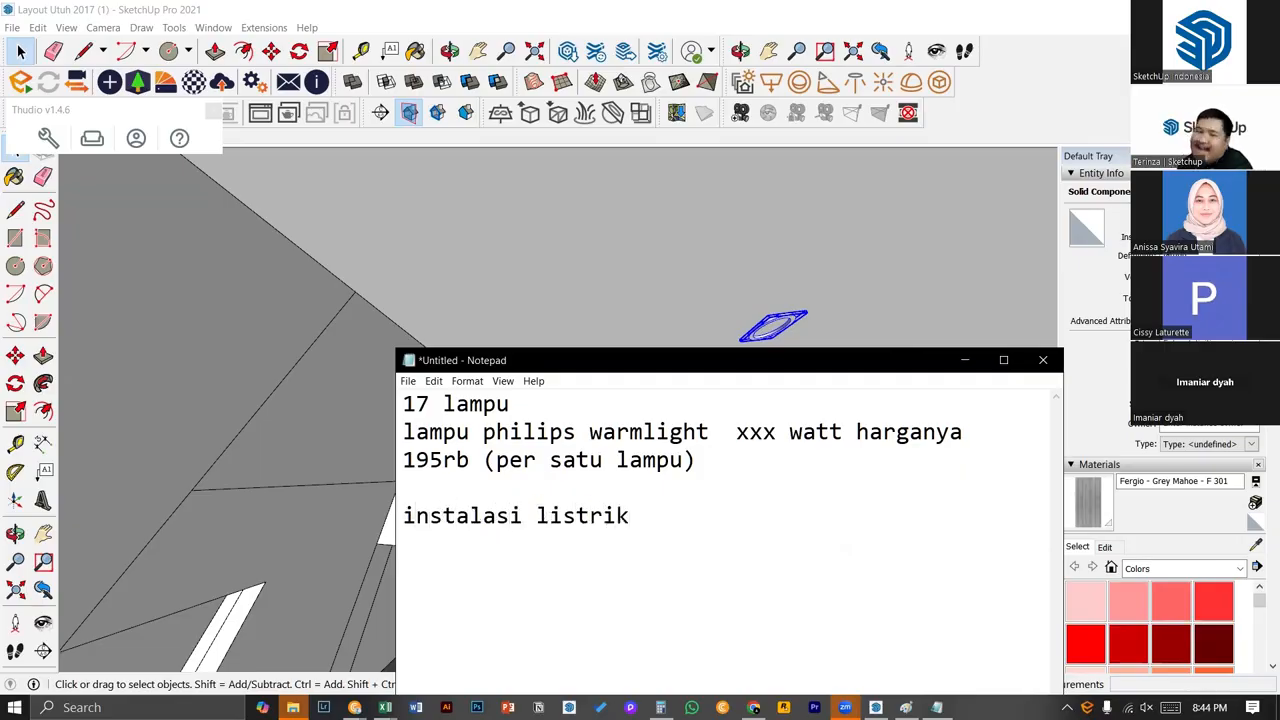
key("Return")
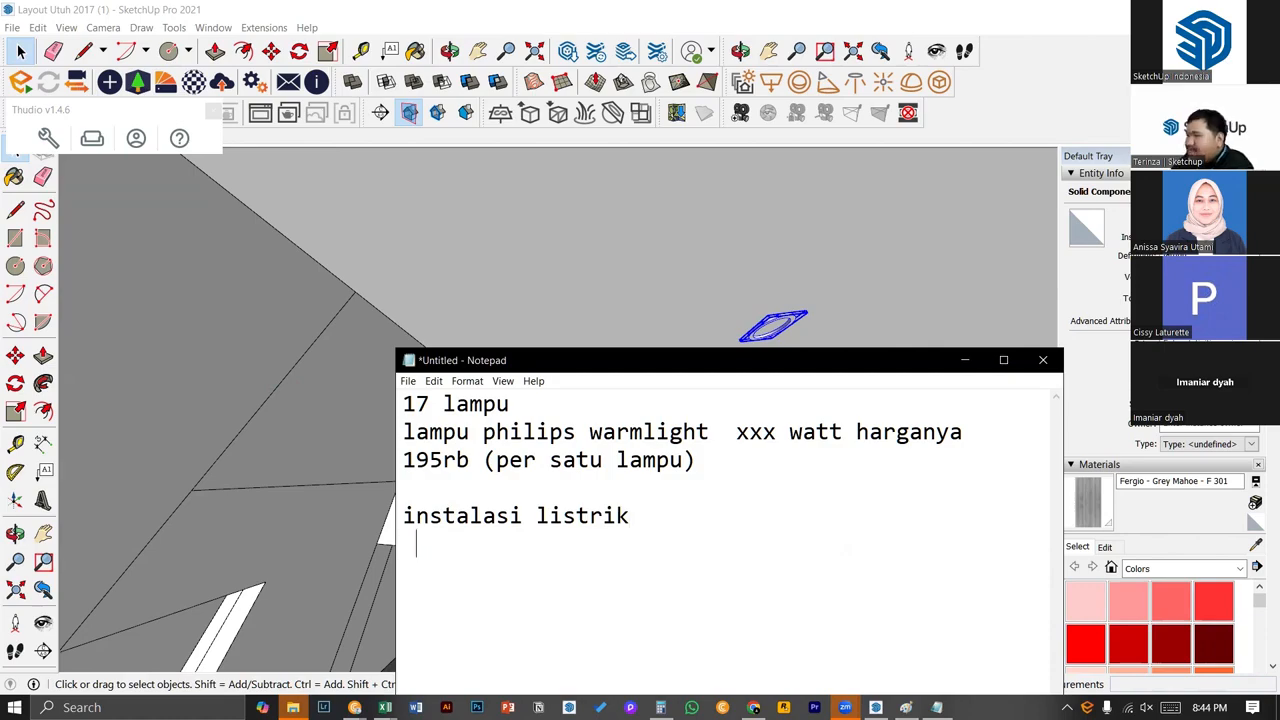
key("BackSpace")
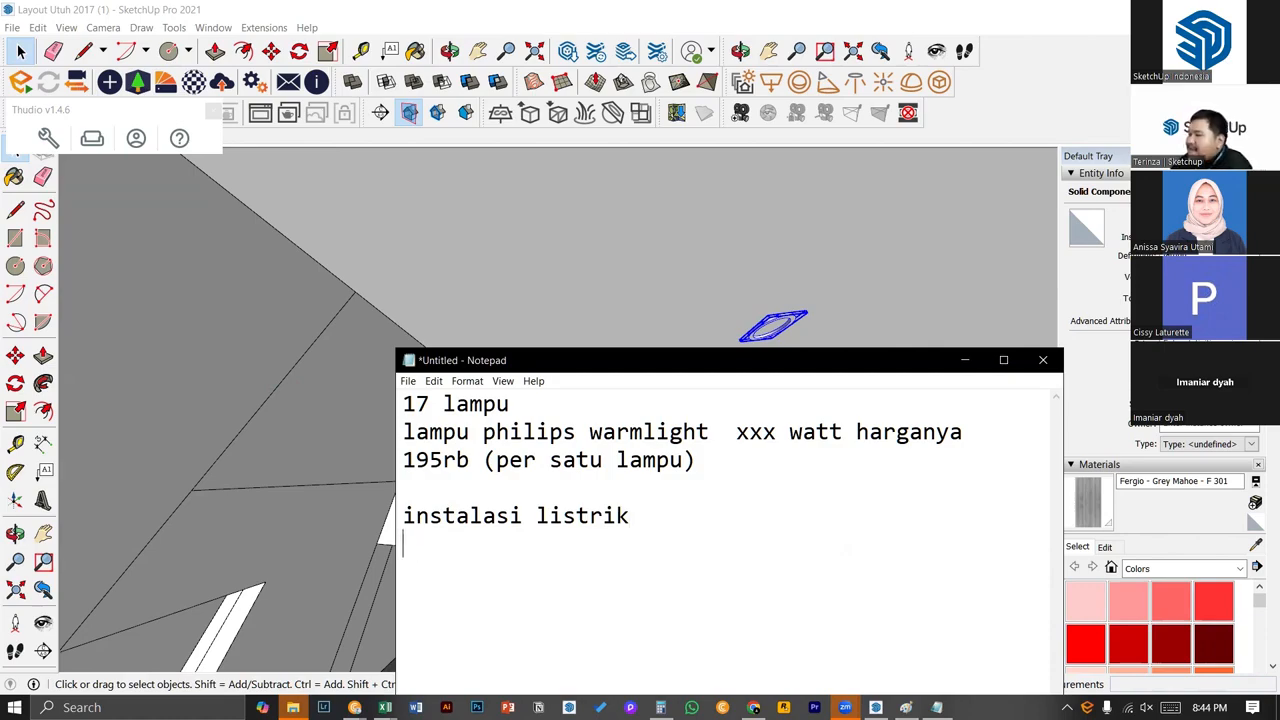
type("150r")
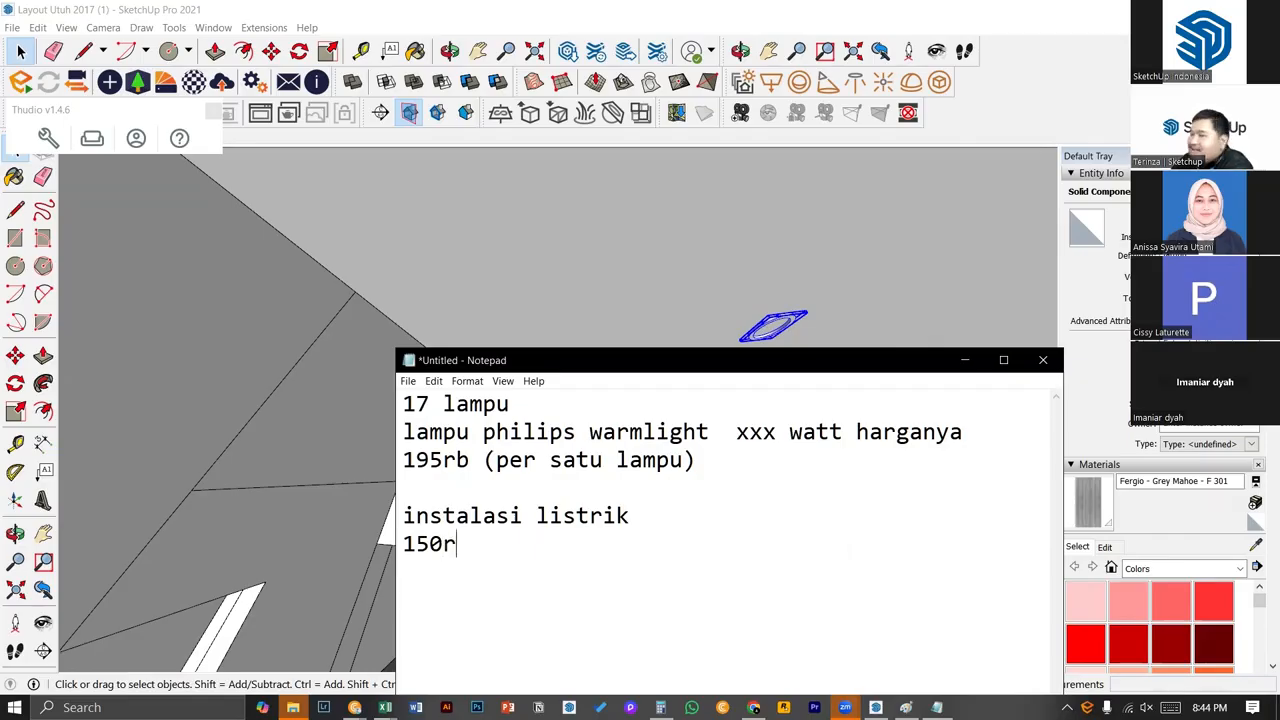
type("b per satu ")
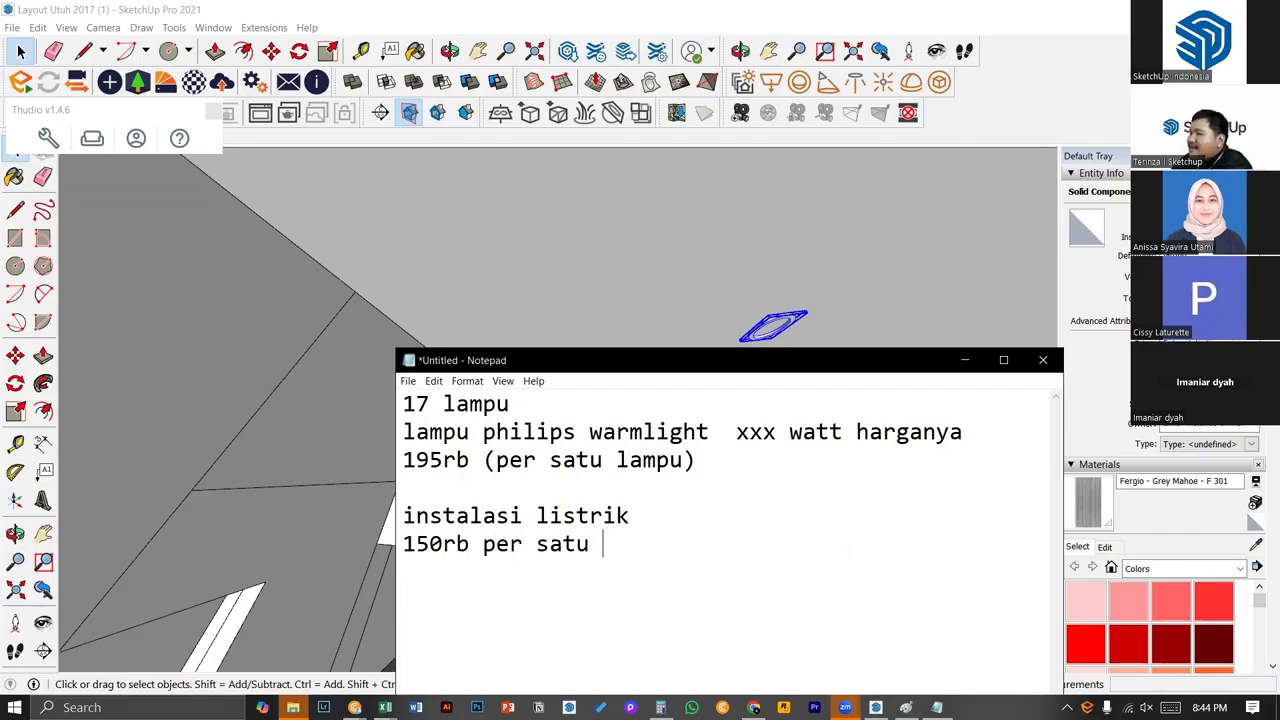
type("lampu")
key("Return")
key("Return")
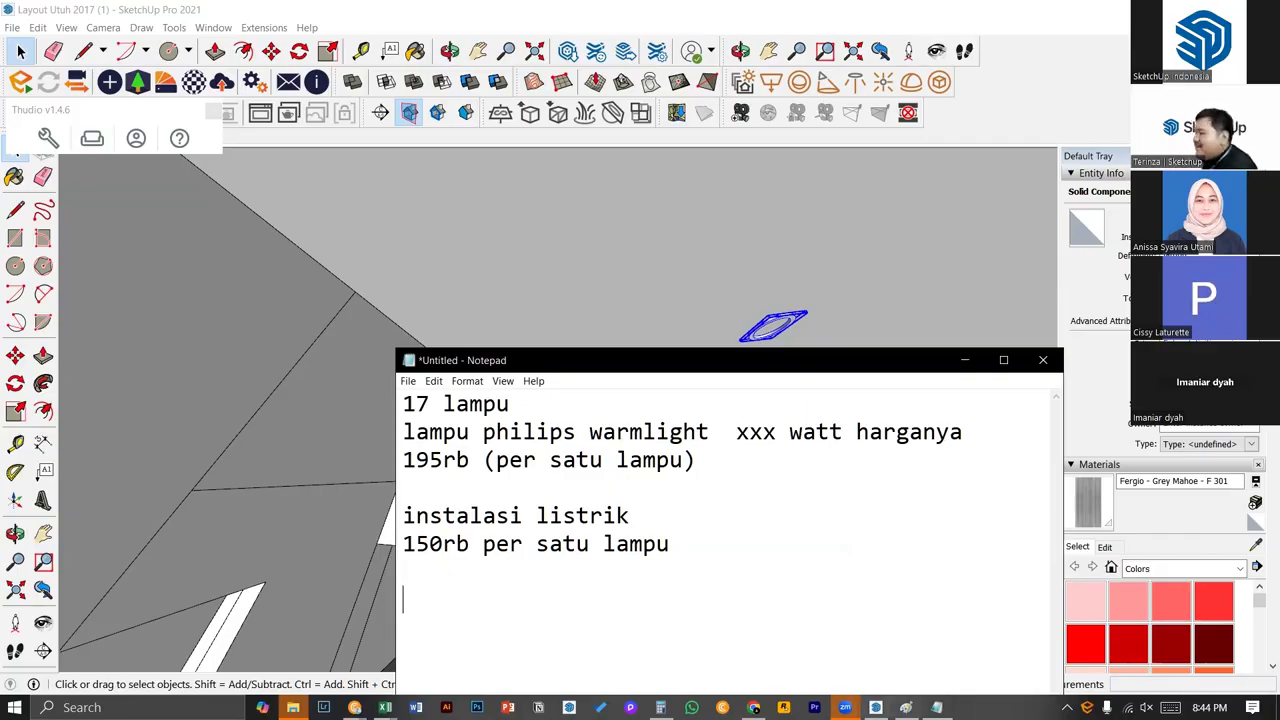
- Switch to Calculator, clear it and add 150 + 195 for the combined cost per lamp
left_click(660, 707)
key("Escape")
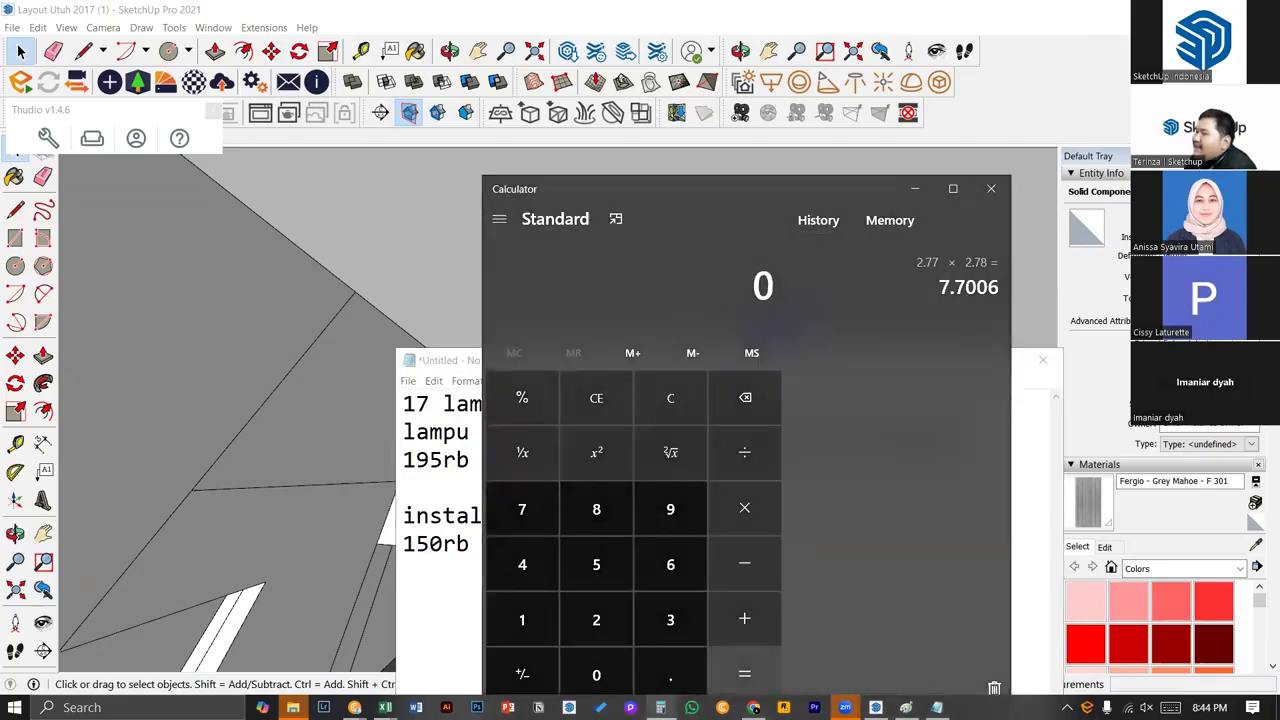
type("150 + 195")
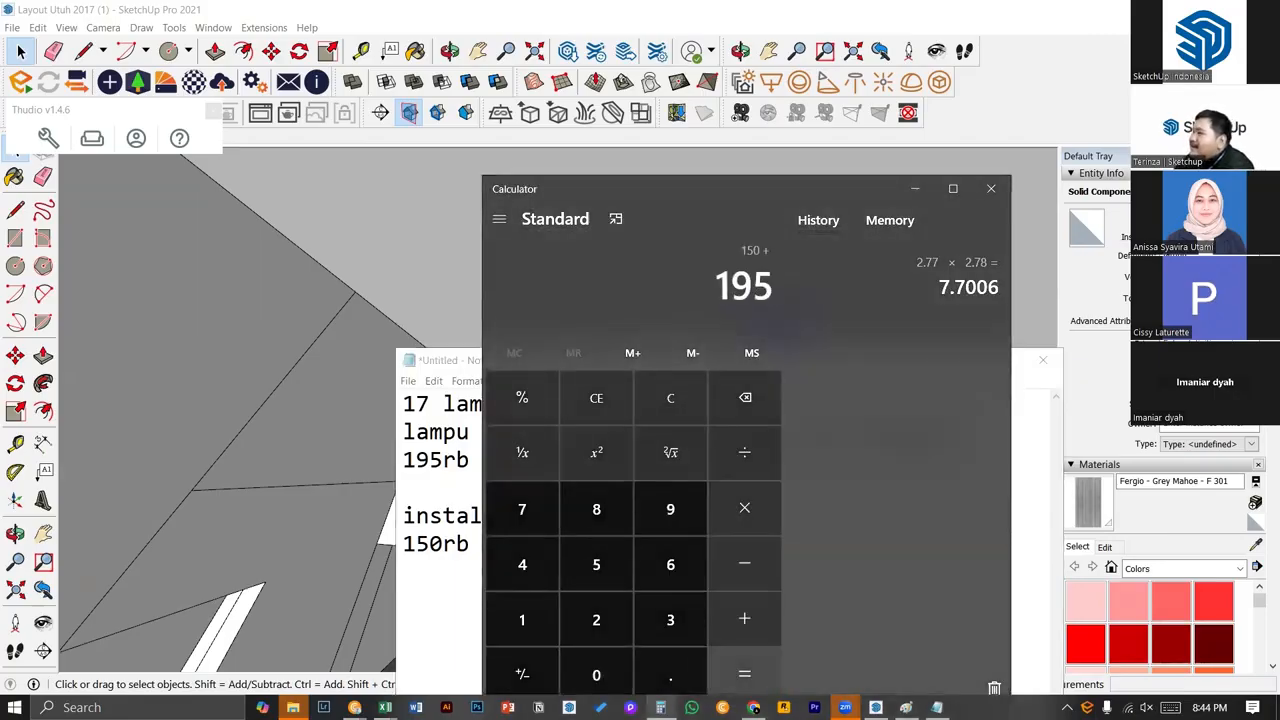
- Finish adding 150 and 195 in the calculator and multiply the sum by 17
key("Return")
type("*17")
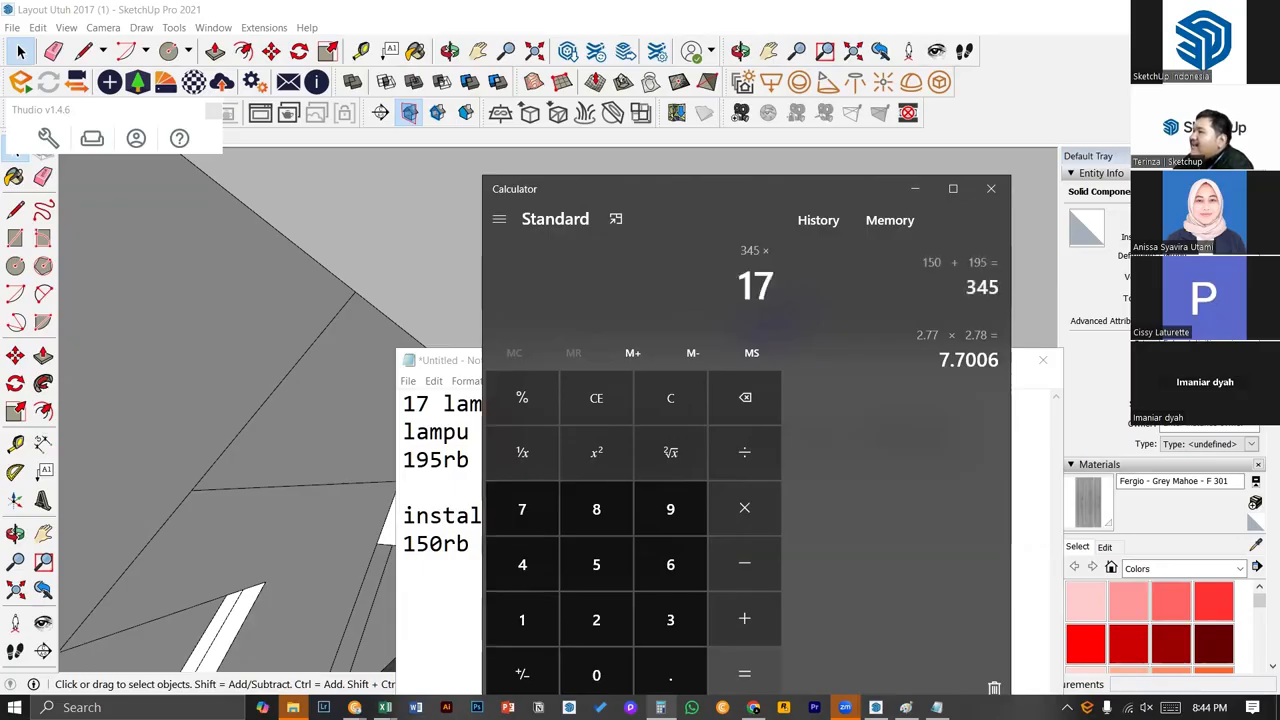
key("Return")
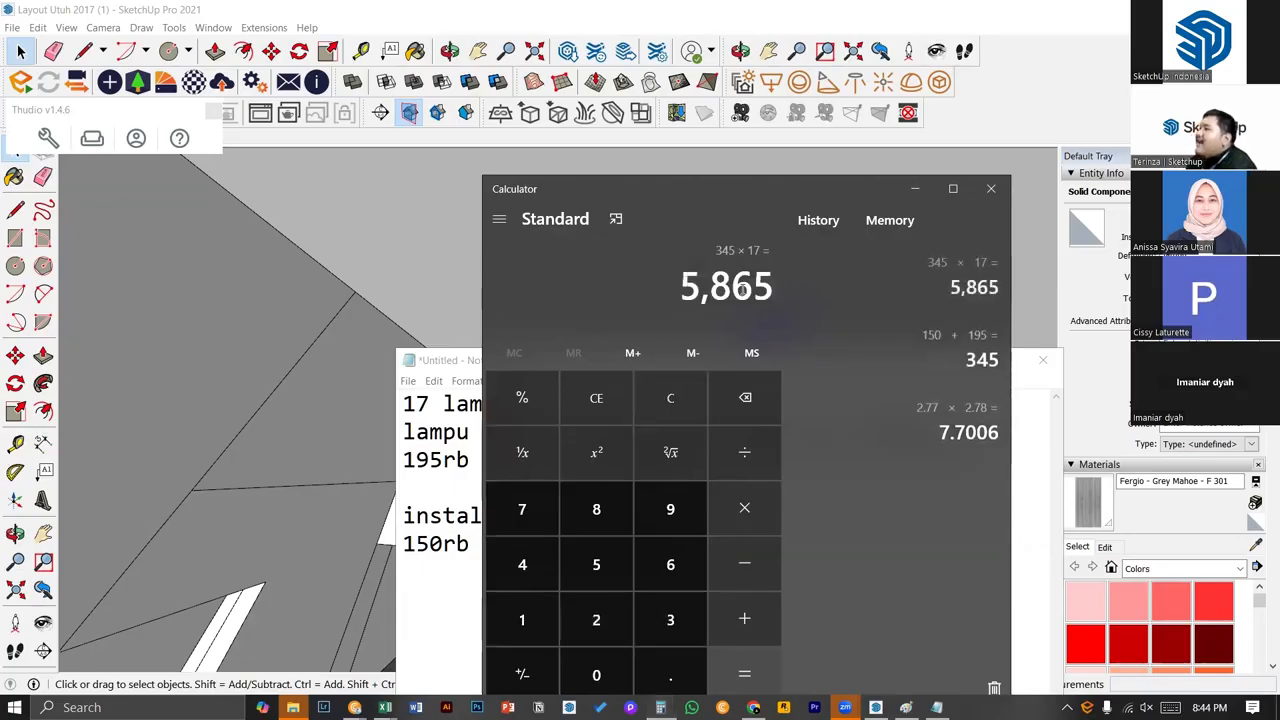
- Switch to Notepad and add the line "5865ribu" below the electrical installation price note
left_click(478, 575)
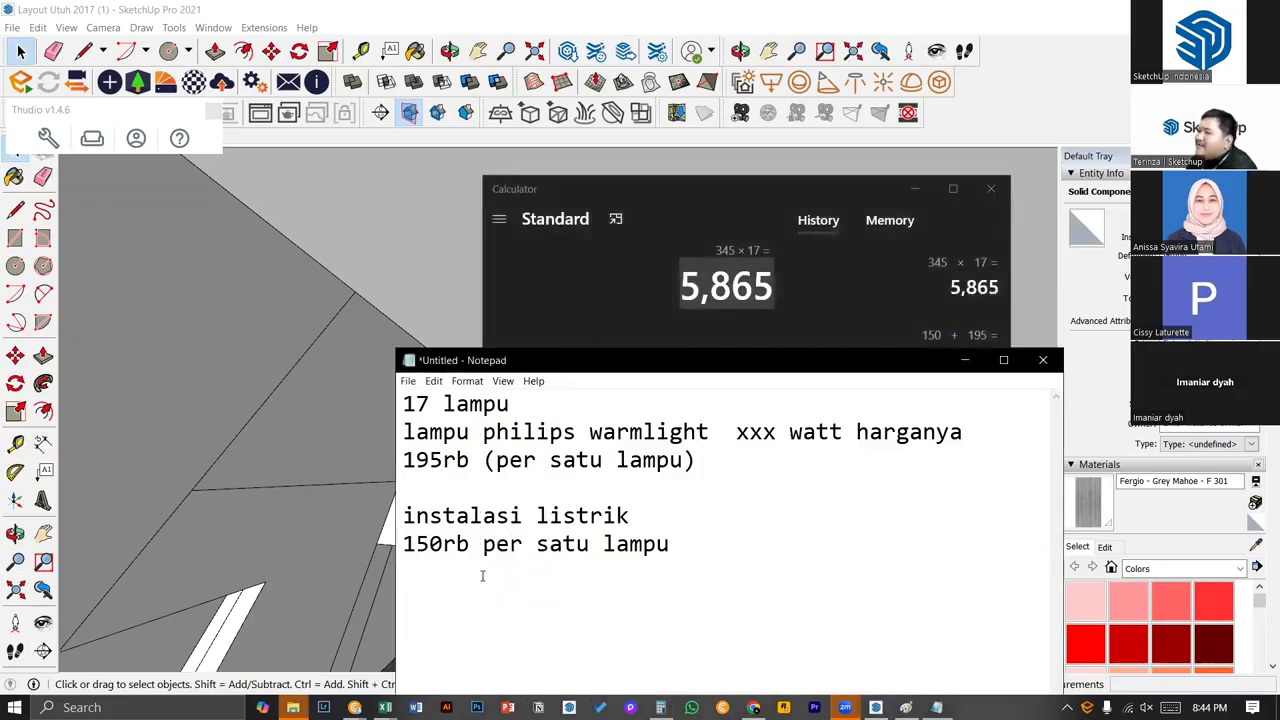
type("5")
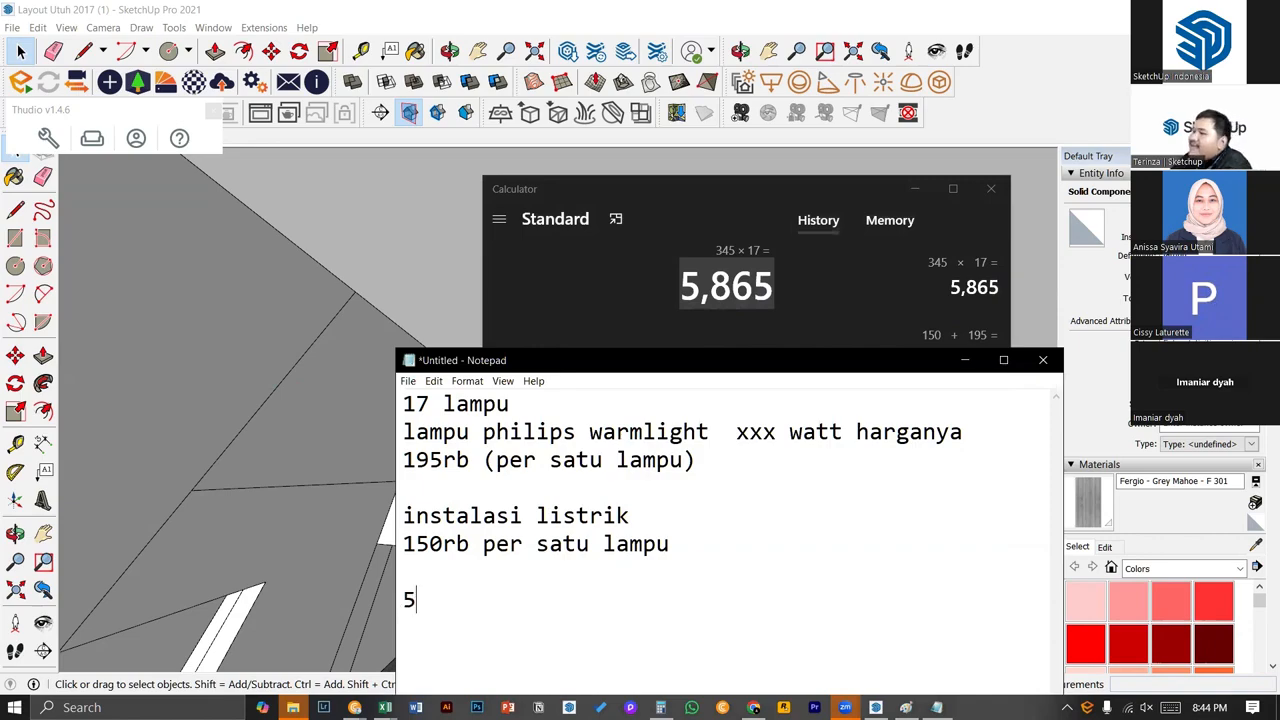
type("865ribu")
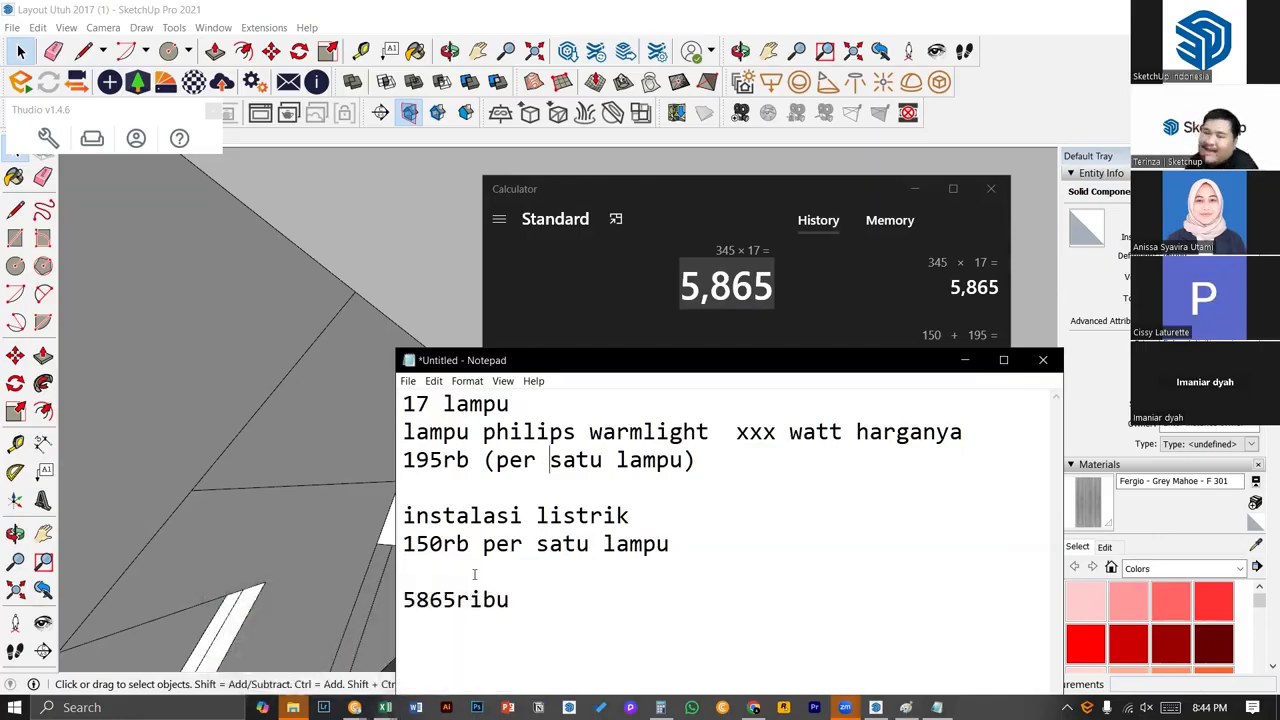
- Switch to the RAB Houseplan Cafe workbook in Excel and enter 150000 as the Harga Satuan for the Instalasi Listrik item in row 58
left_click(385, 707)
left_click(452, 655)
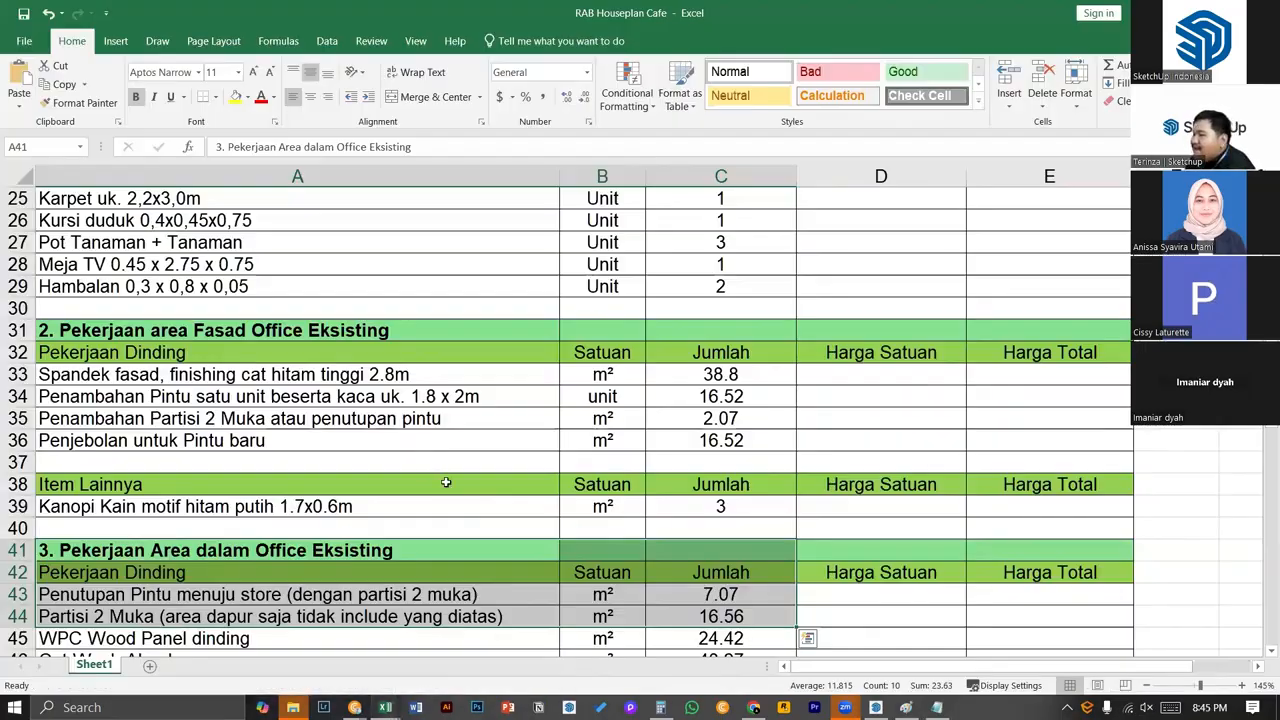
scroll(395, 441, "down", 12)
scroll(395, 441, "down", 4)
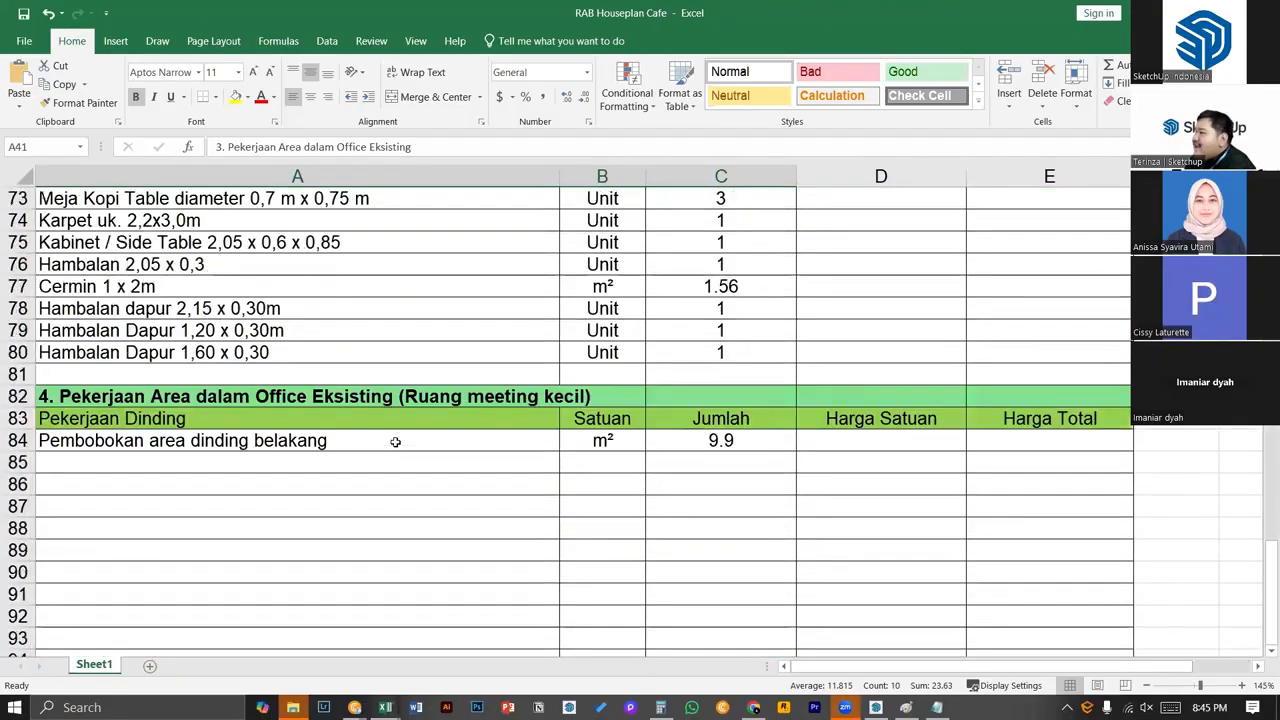
scroll(395, 441, "up", 7)
scroll(395, 441, "up", 8)
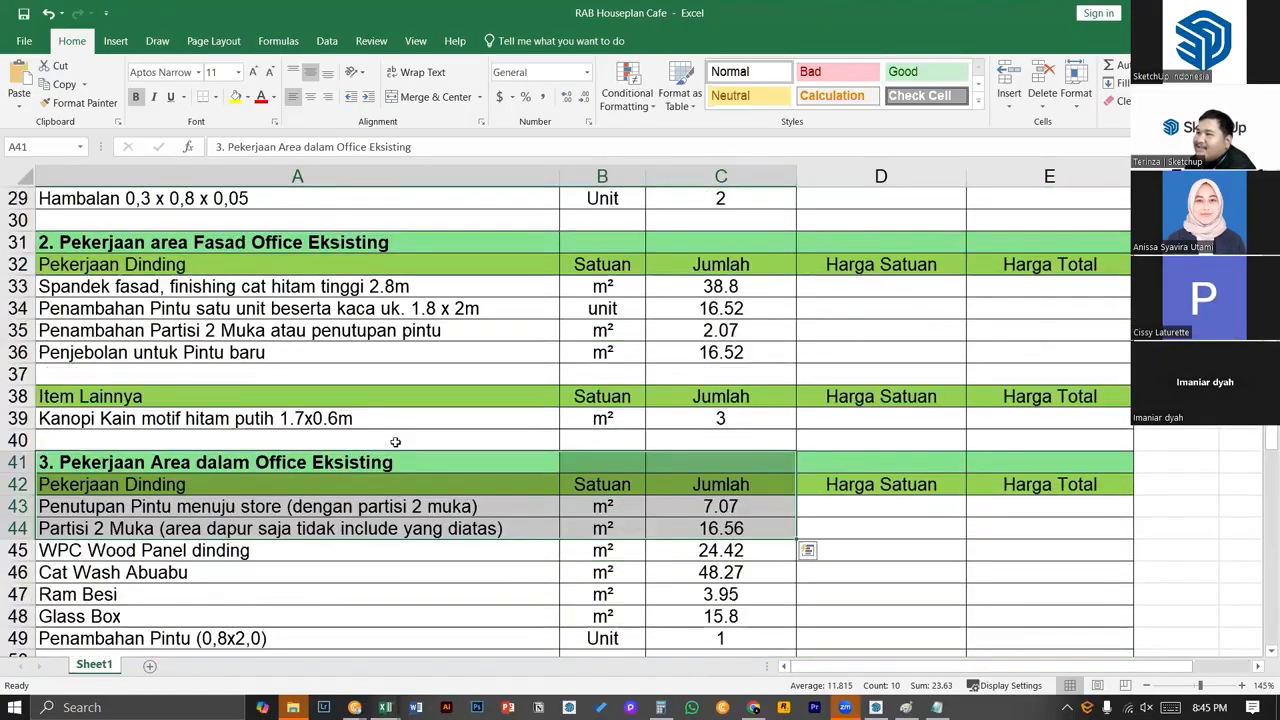
scroll(395, 441, "down", 4)
scroll(395, 441, "down", 1)
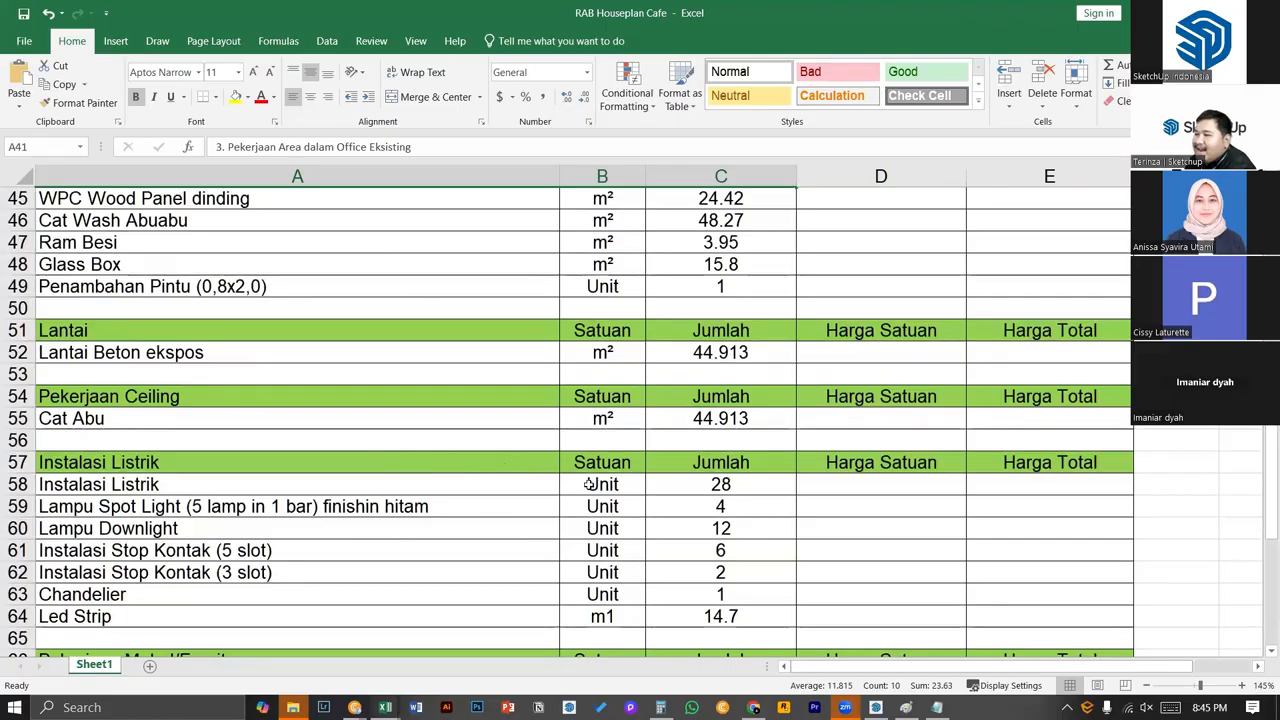
left_click(681, 484)
left_click(824, 486)
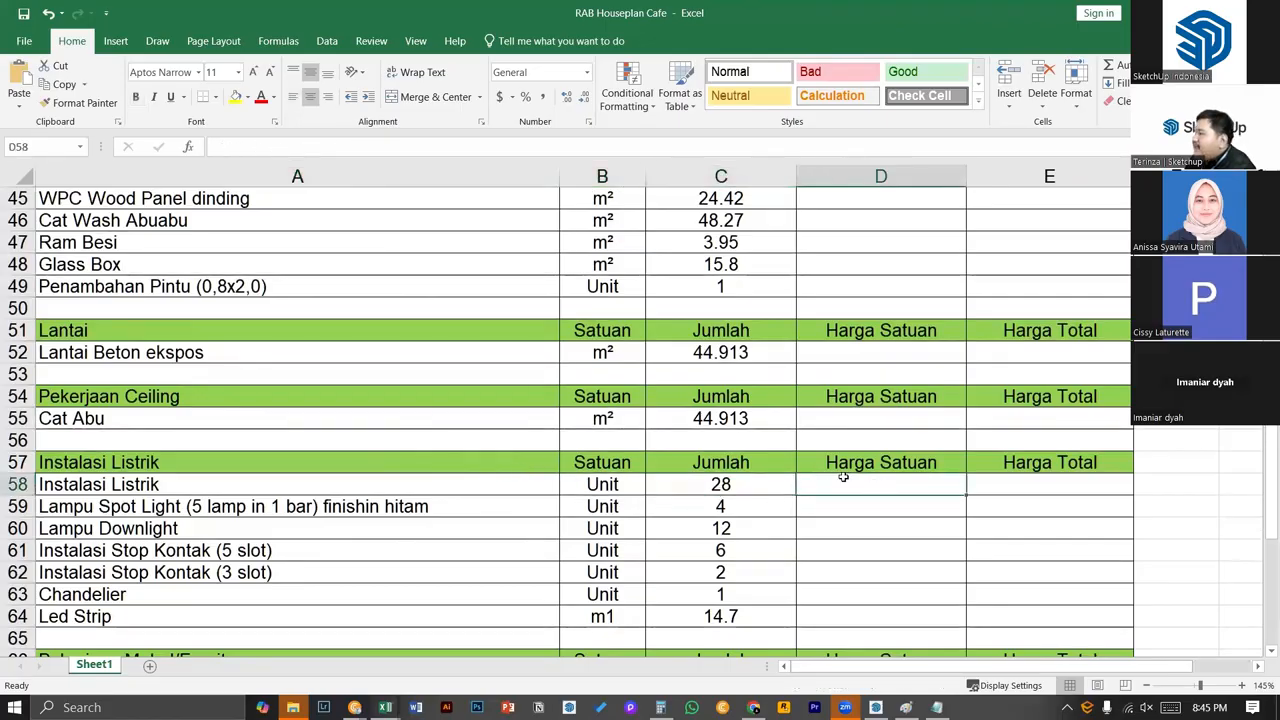
type("150000")
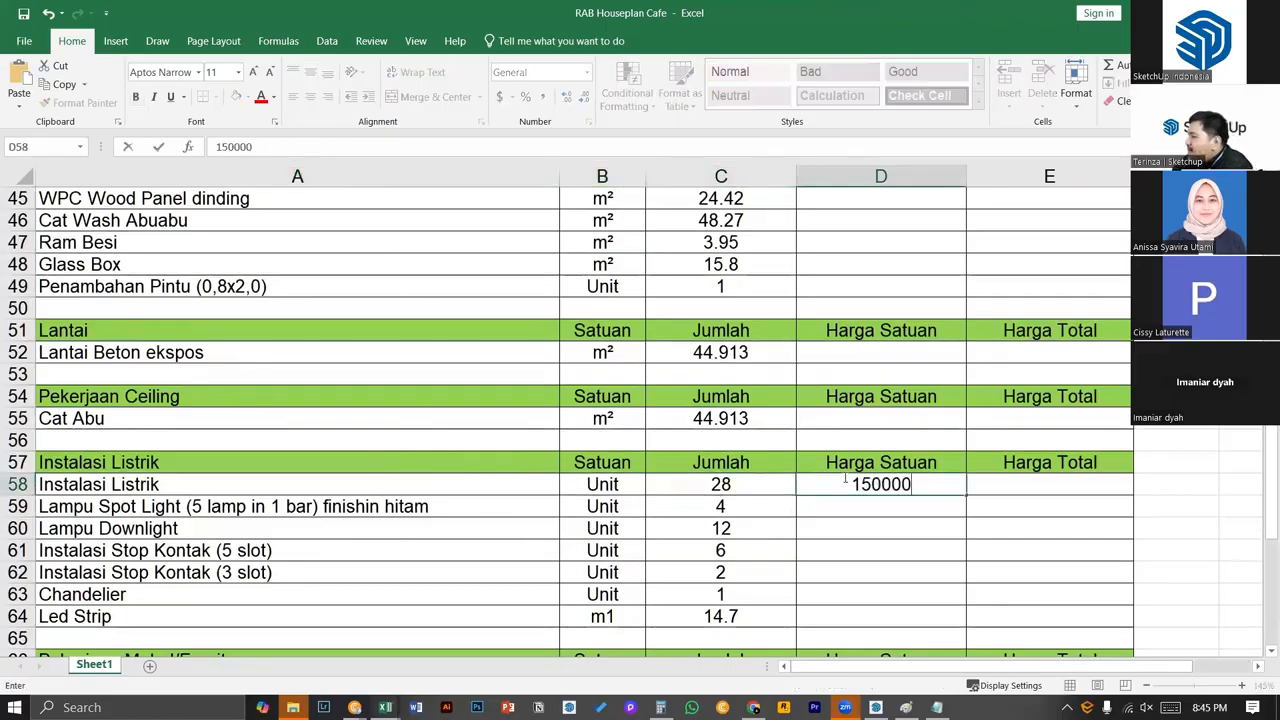
key("Return")
- Set the Jumlah of the Instalasi Listrik item in row 58 to 17
left_click(729, 483)
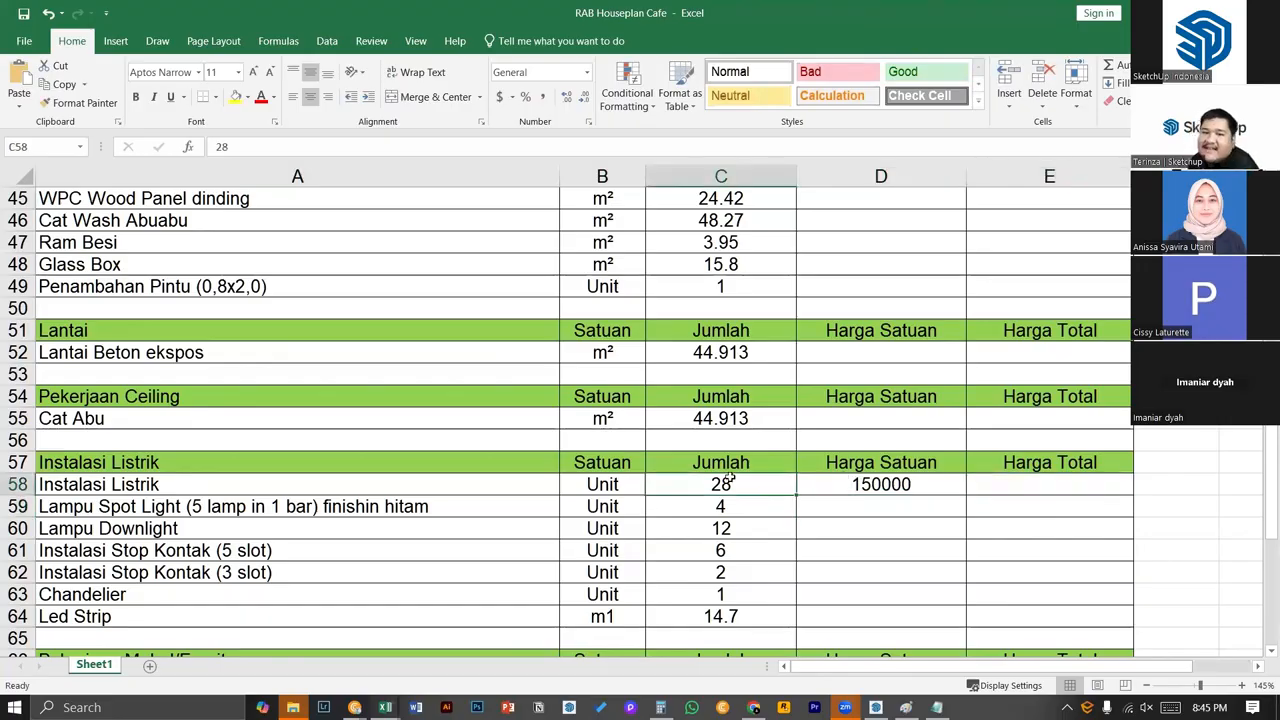
type("17")
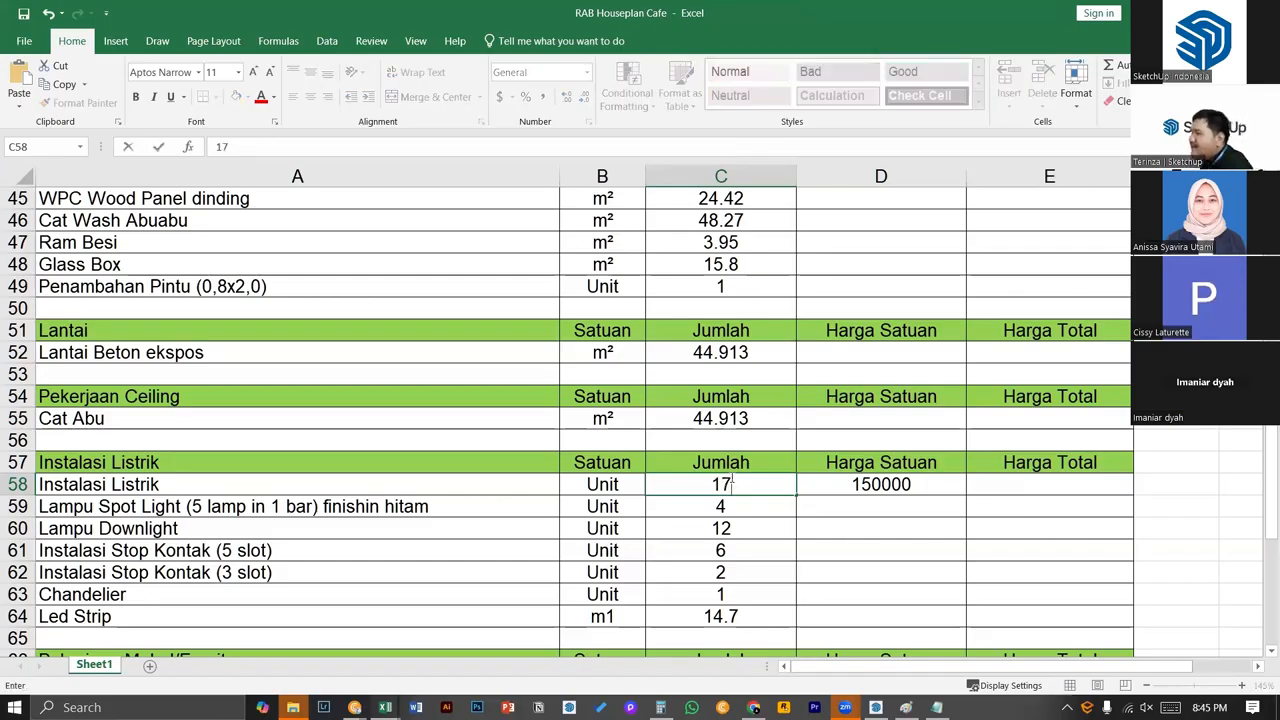
key("Return")
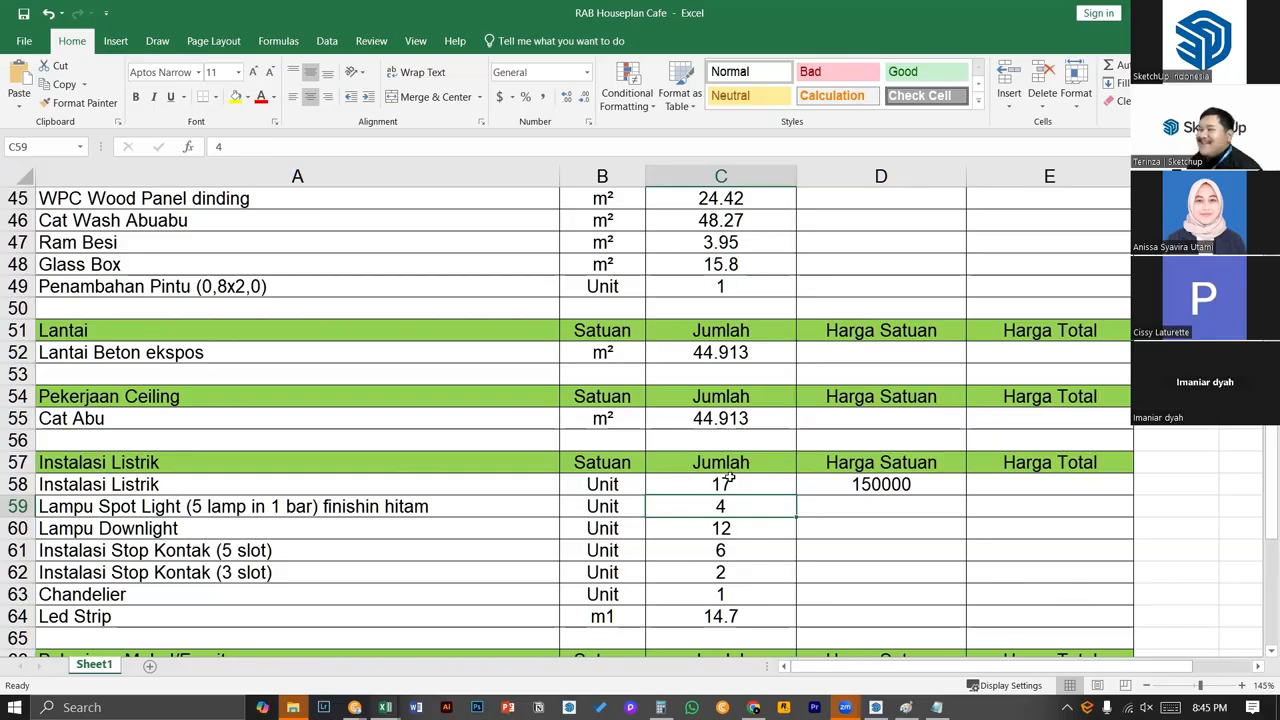
- Calculate the Harga Total in E58 as unit price times quantity with the formula =D58*C58
left_click(878, 489)
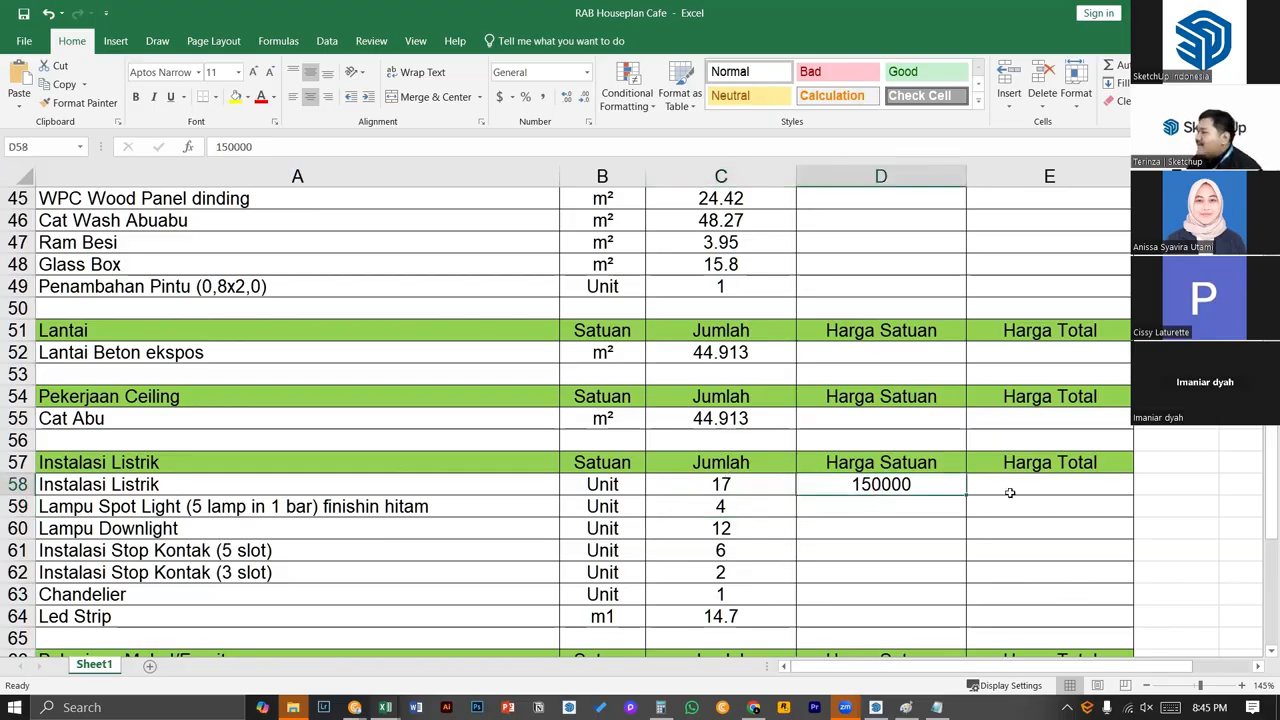
left_click(1013, 492)
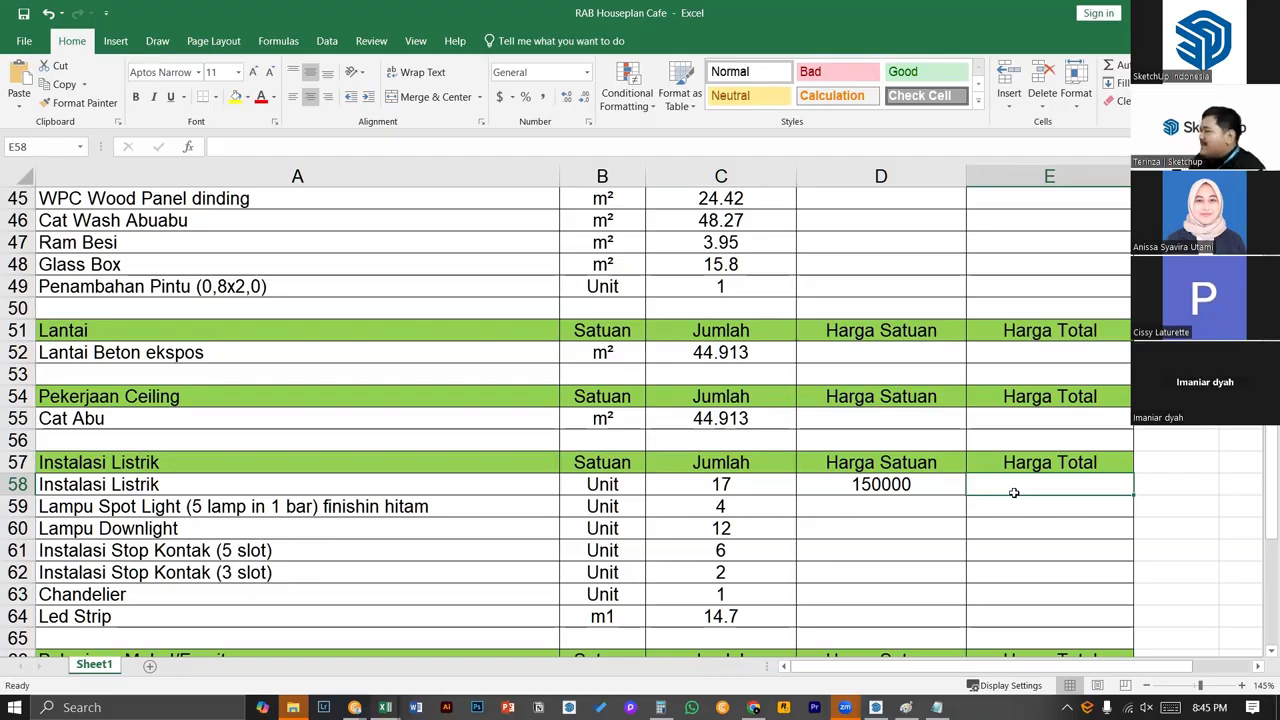
type("=")
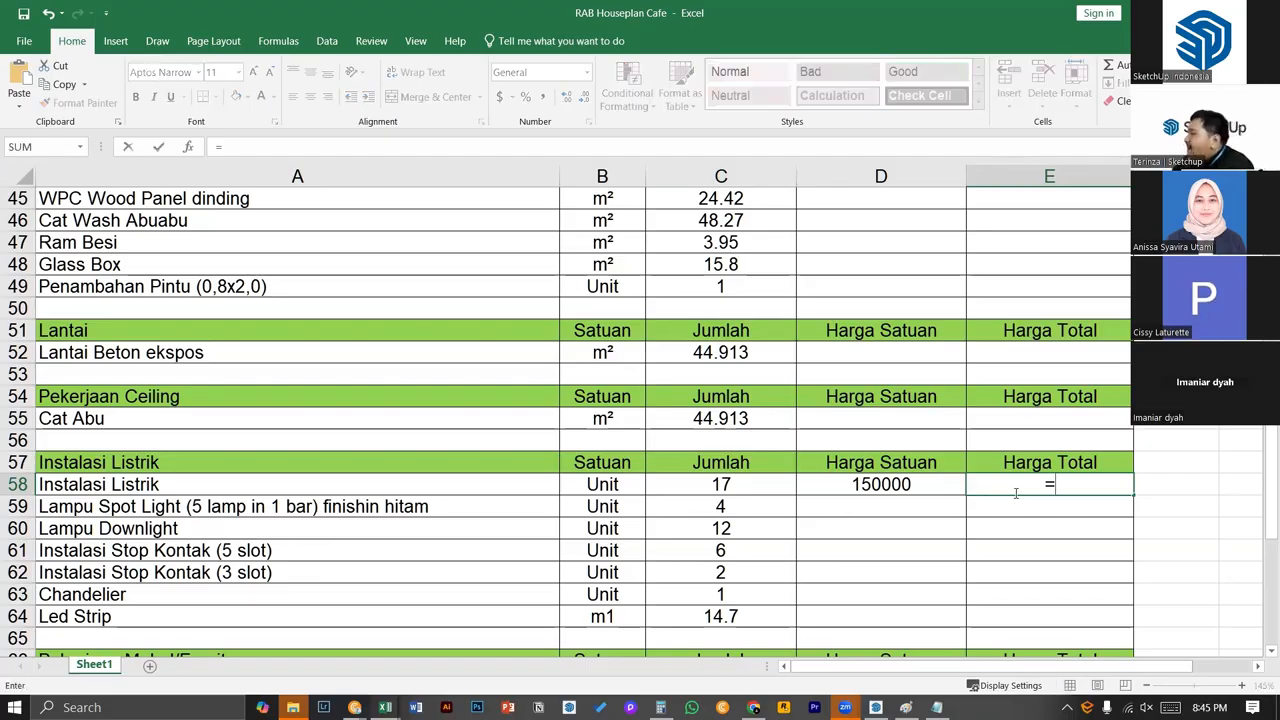
key("Left")
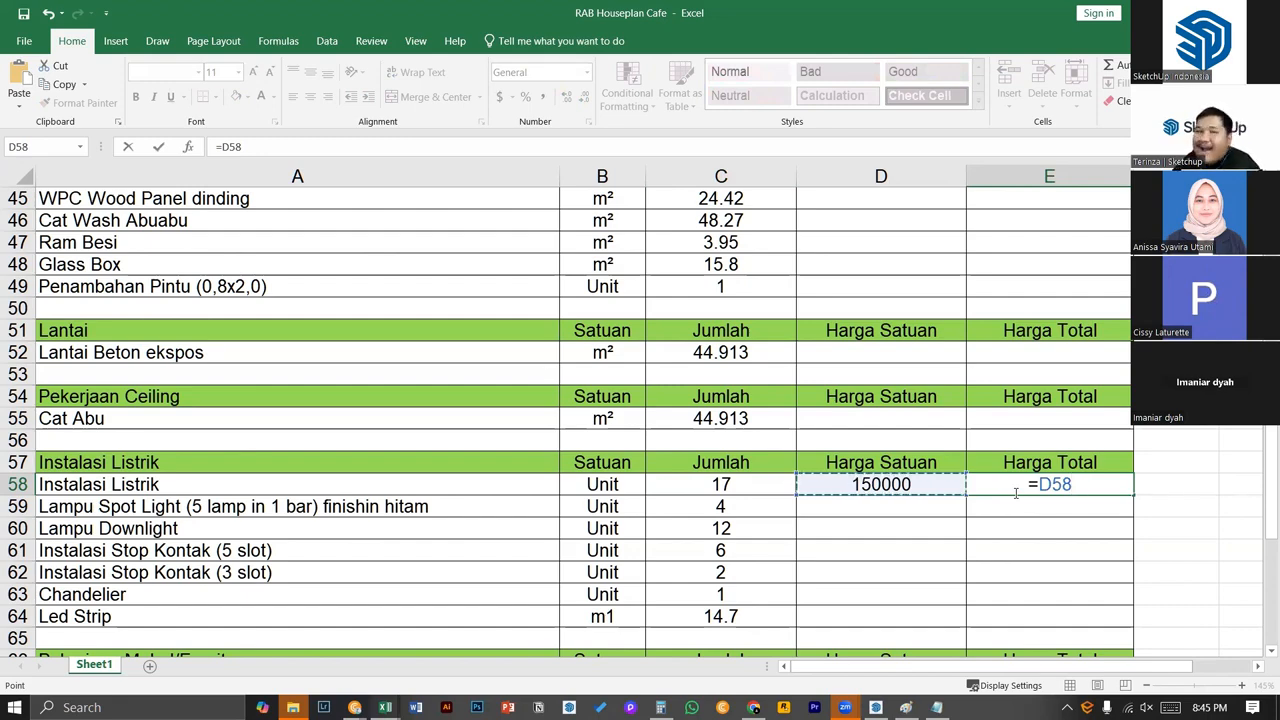
type("*")
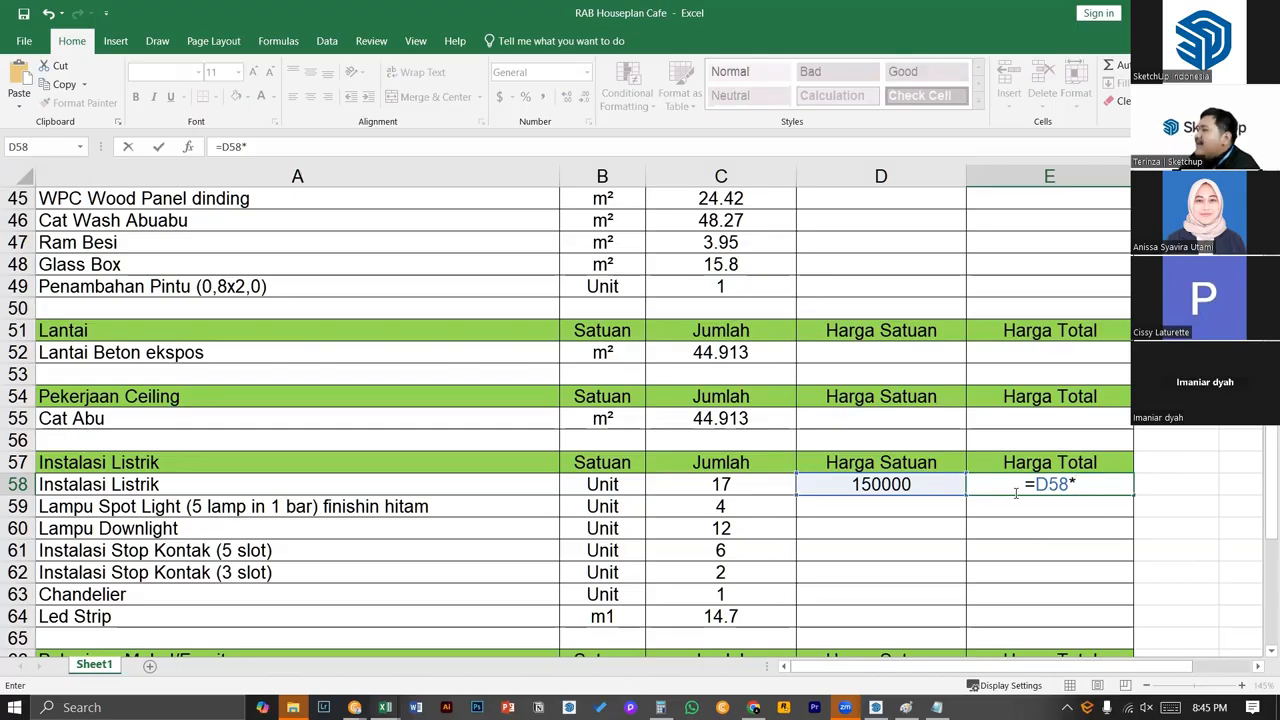
key("Left")
key("Left")
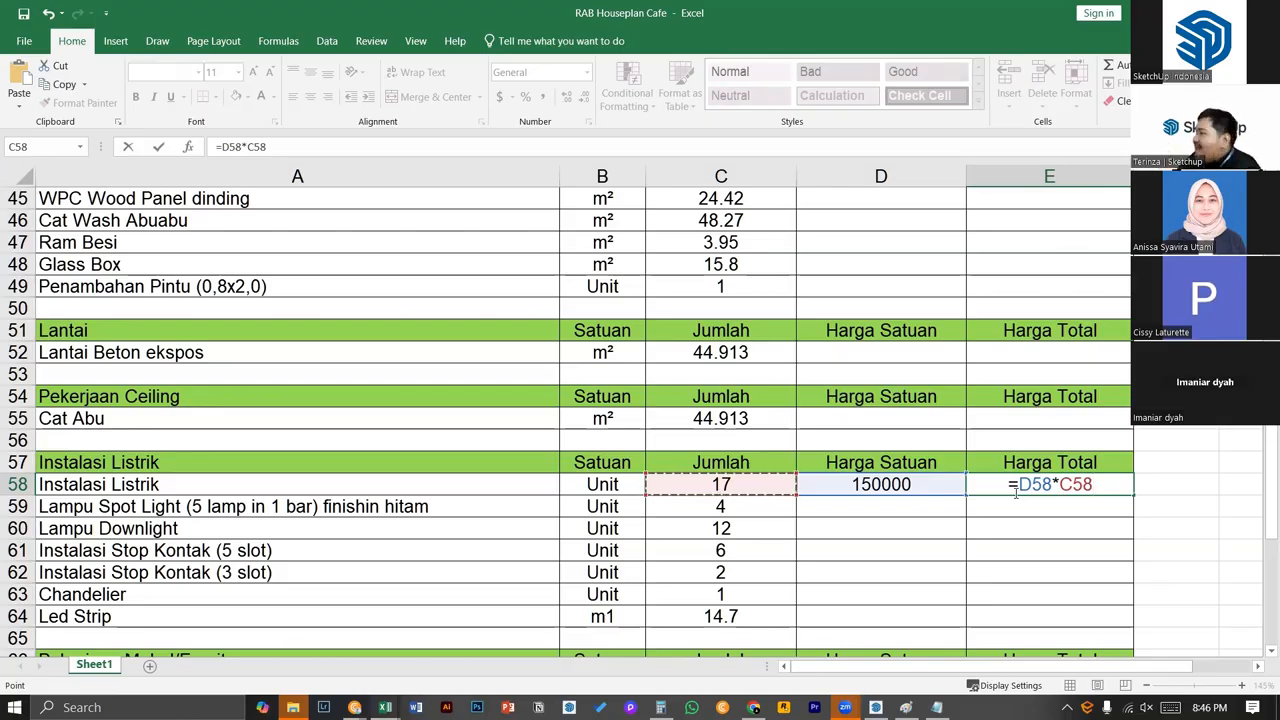
key("Return")
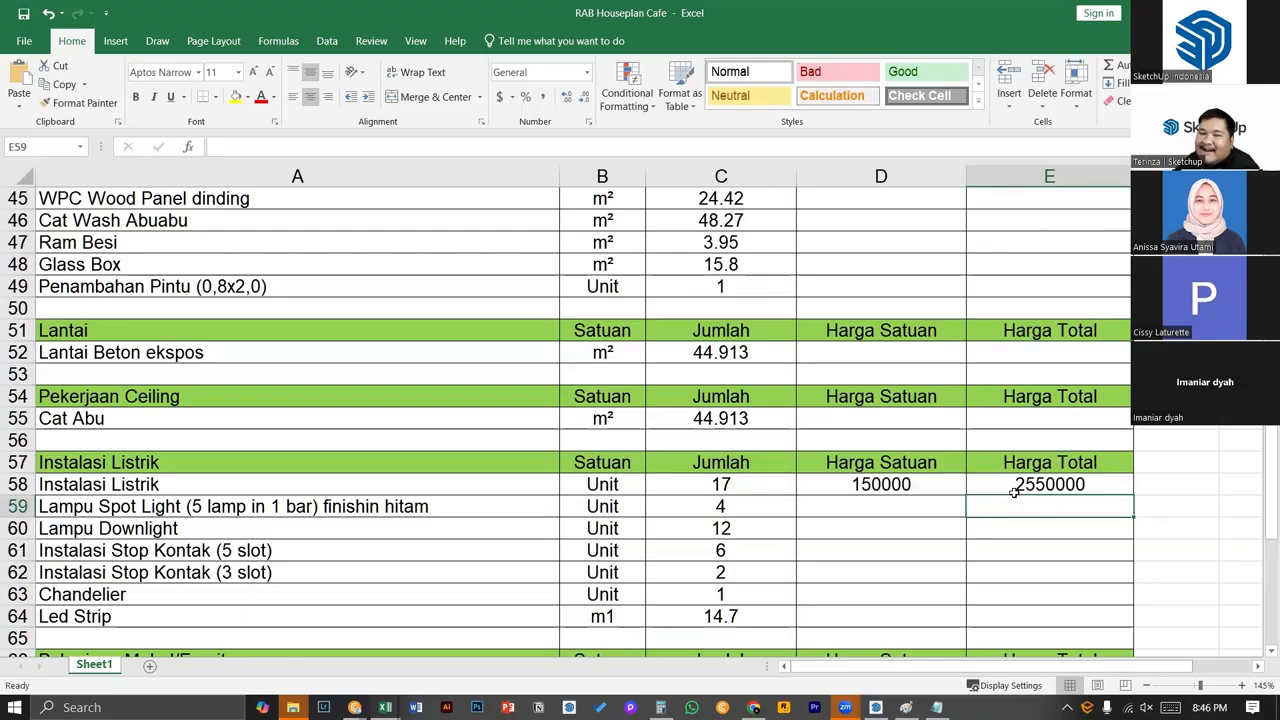
- Format the Instalasi Listrik total in E58 with the comma number style
left_click(1014, 488)
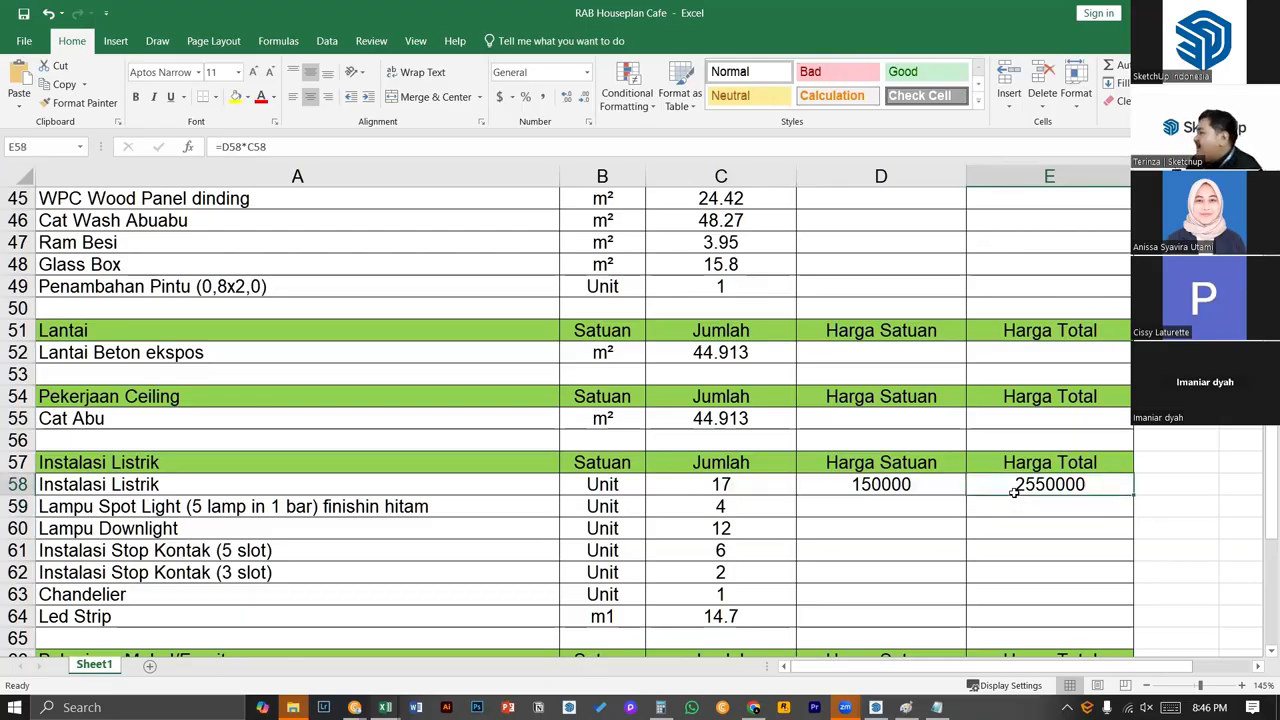
left_click(546, 97)
left_click(1013, 504)
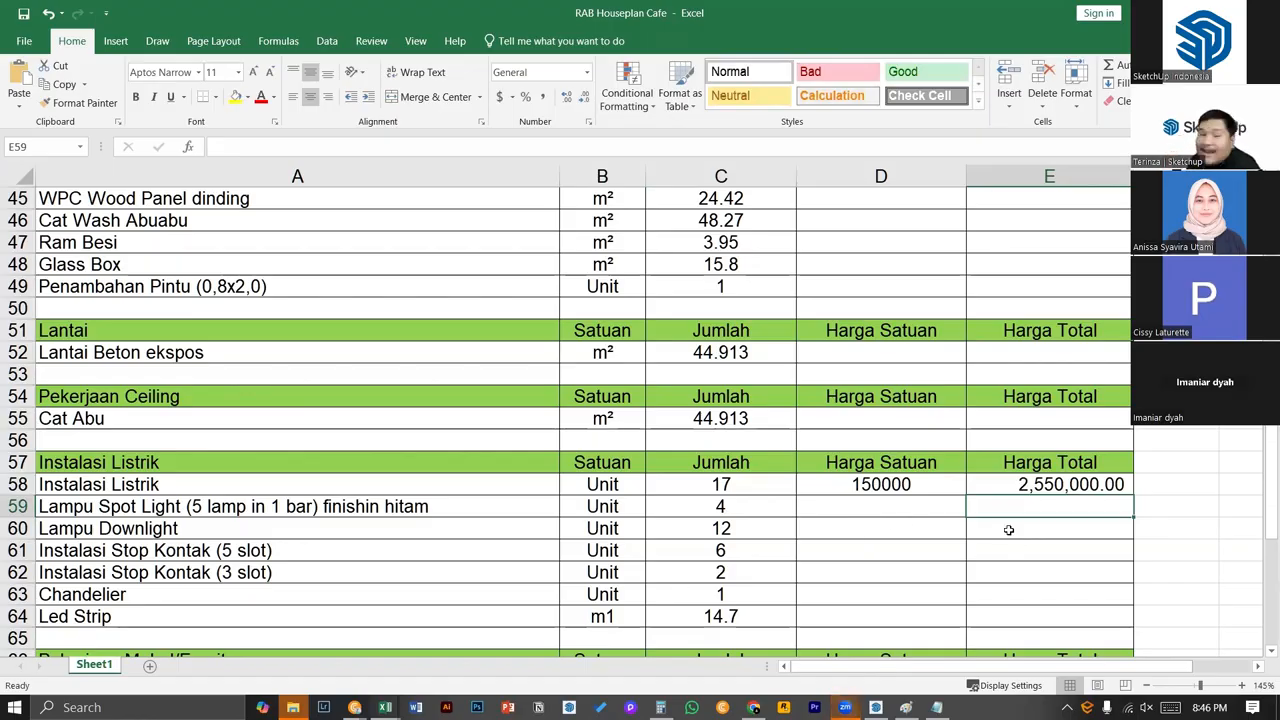
- Replace the spot light item name in A59 with "Lampu Downlight"
left_click(747, 512)
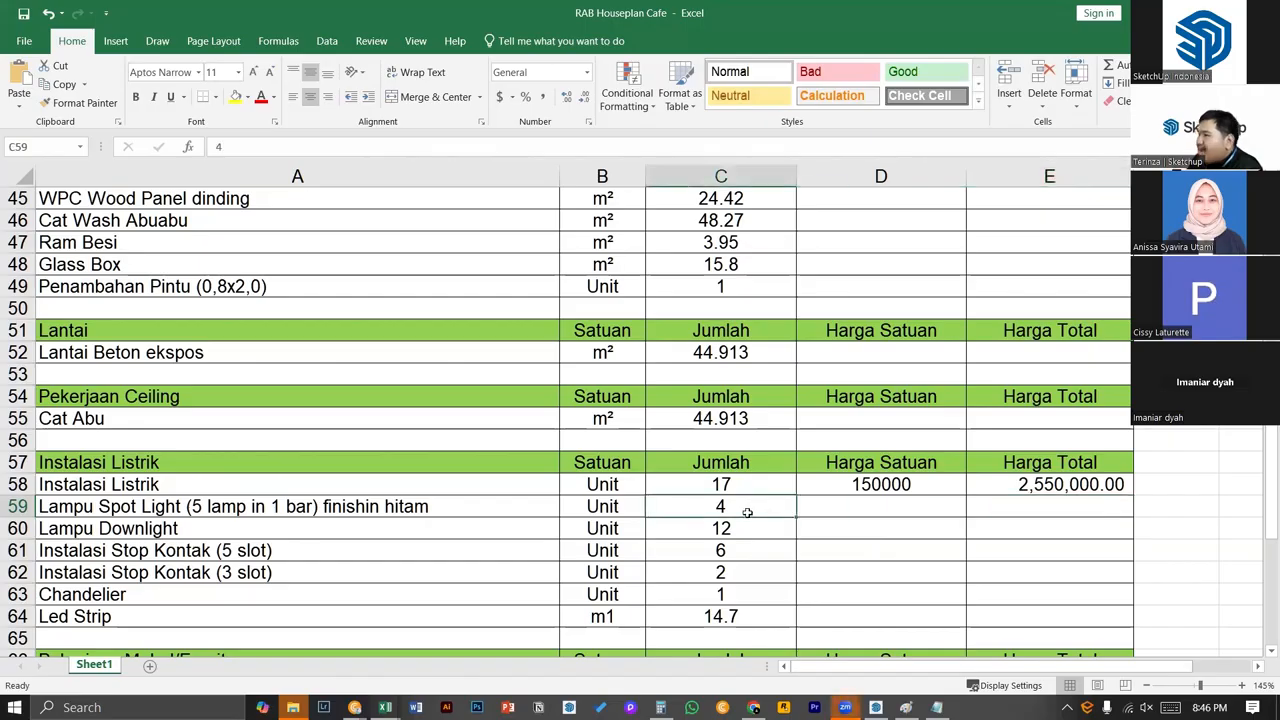
double_click(338, 508)
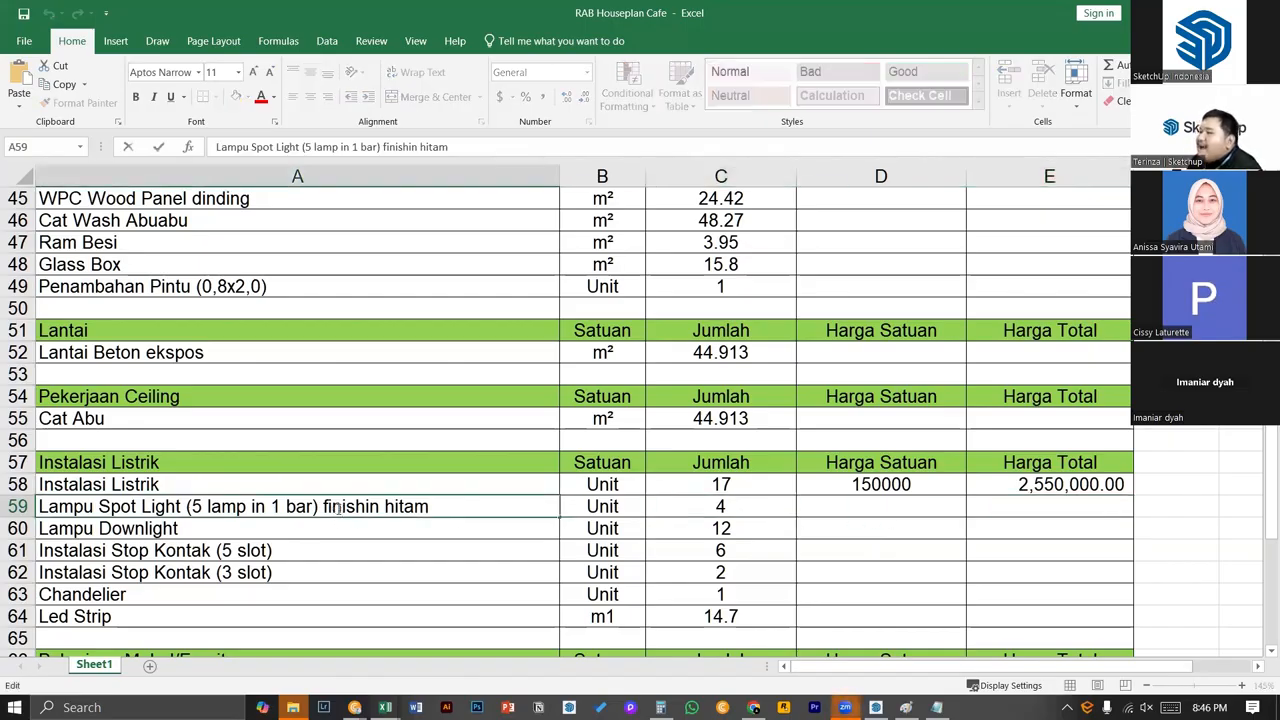
type("Lam")
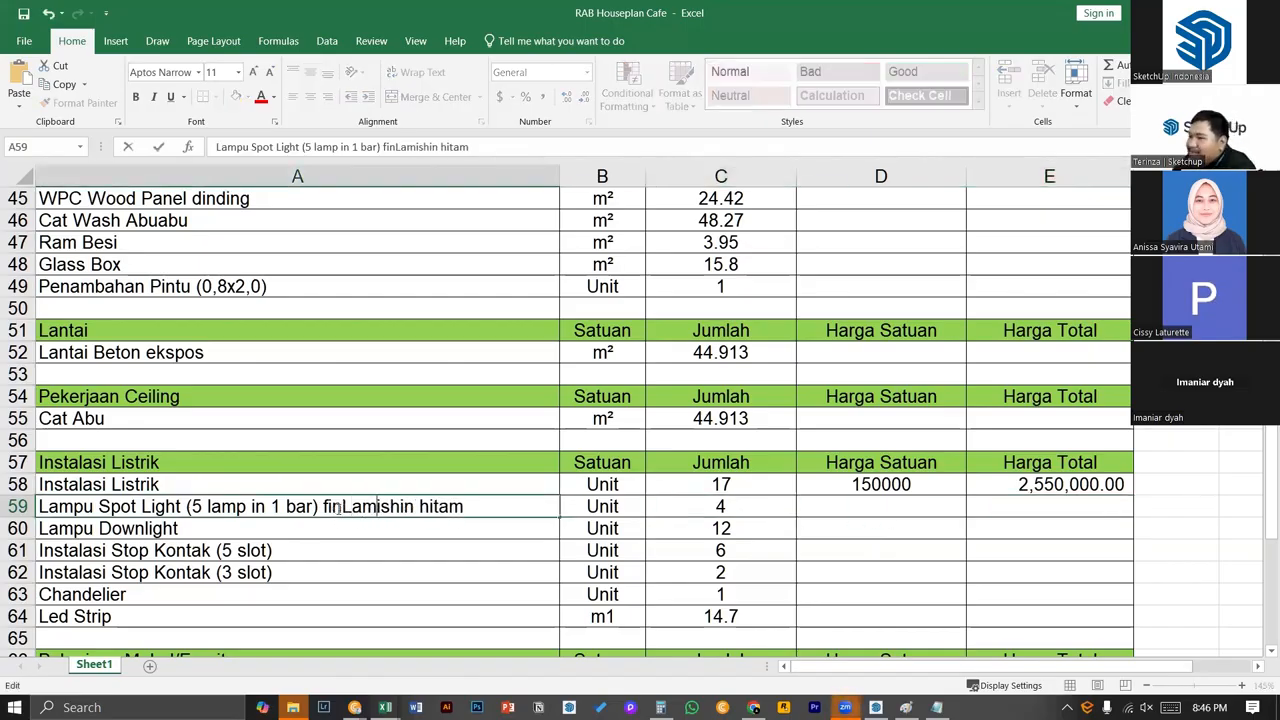
key("BackSpace")
key("BackSpace")
key("BackSpace")
key("BackSpace")
key("BackSpace")
key("BackSpace")
key("BackSpace")
key("BackSpace")
key("BackSpace")
key("BackSpace")
key("BackSpace")
key("BackSpace")
key("BackSpace")
key("BackSpace")
key("BackSpace")
key("BackSpace")
key("BackSpace")
key("BackSpace")
key("BackSpace")
key("BackSpace")
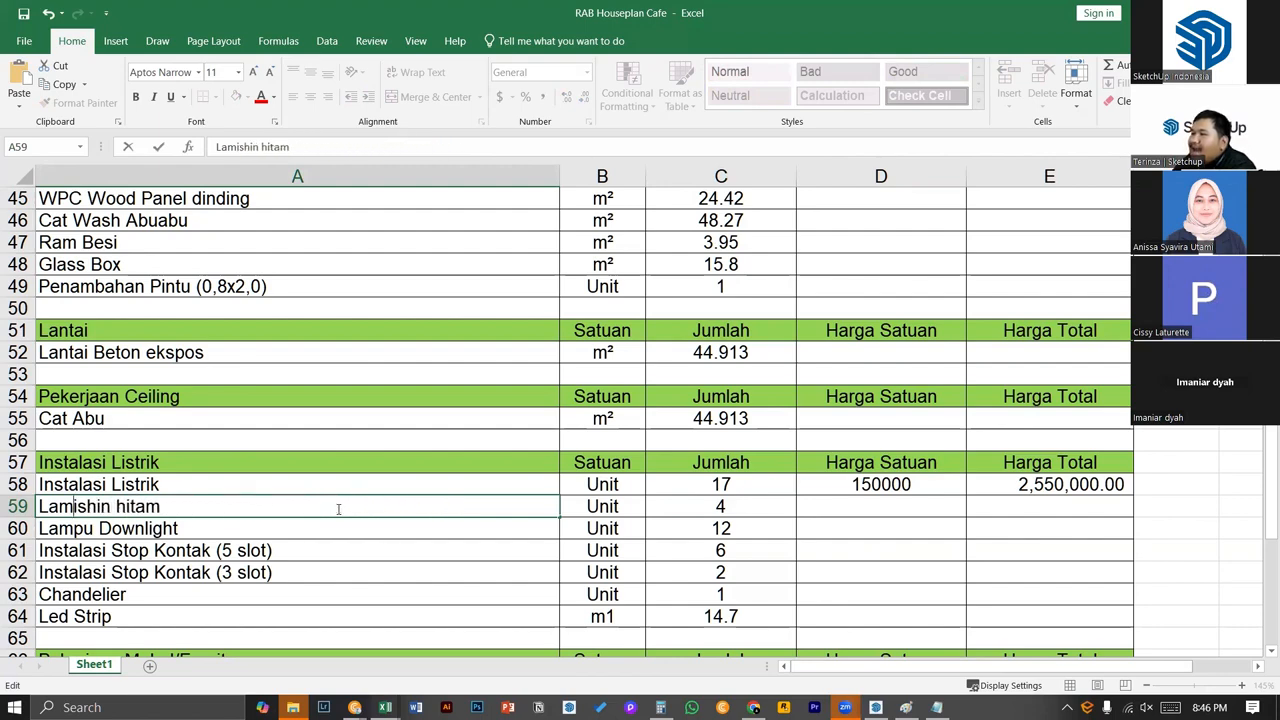
key("Delete")
key("Delete")
key("Delete")
key("Delete")
key("Delete")
key("Delete")
key("Delete")
key("Delete")
key("Delete")
key("Delete")
type("I")
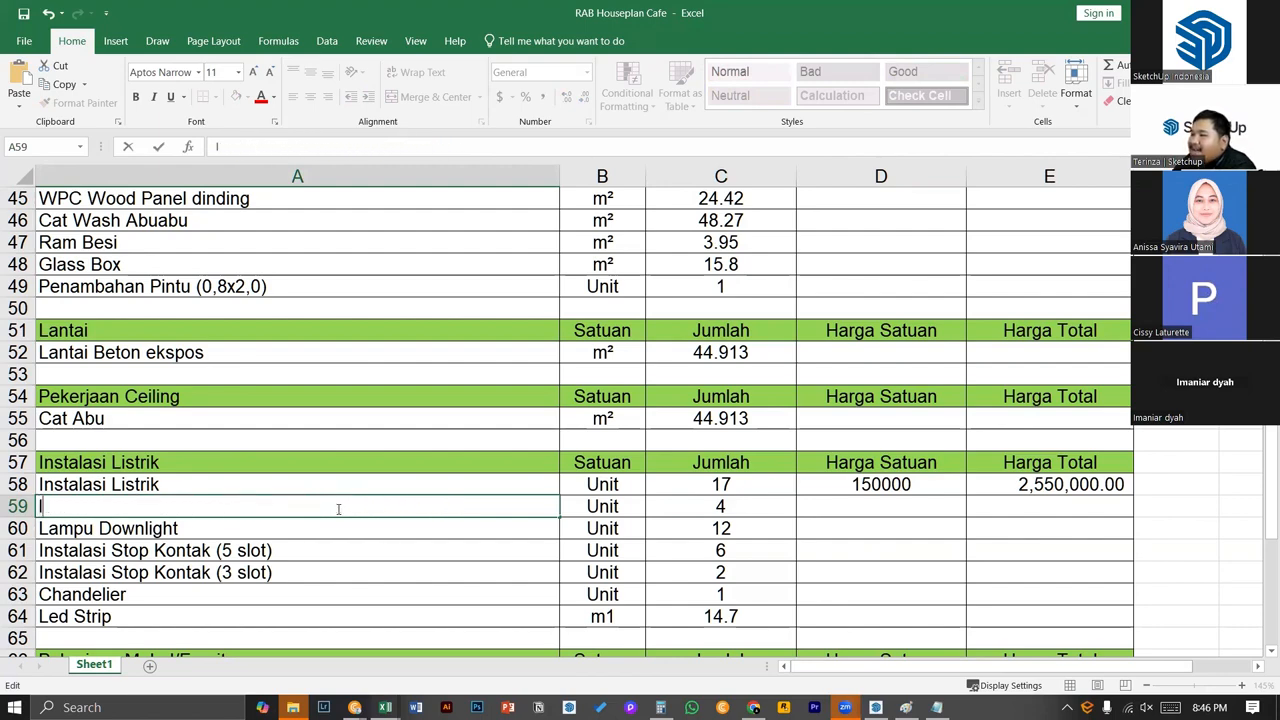
type("ampu")
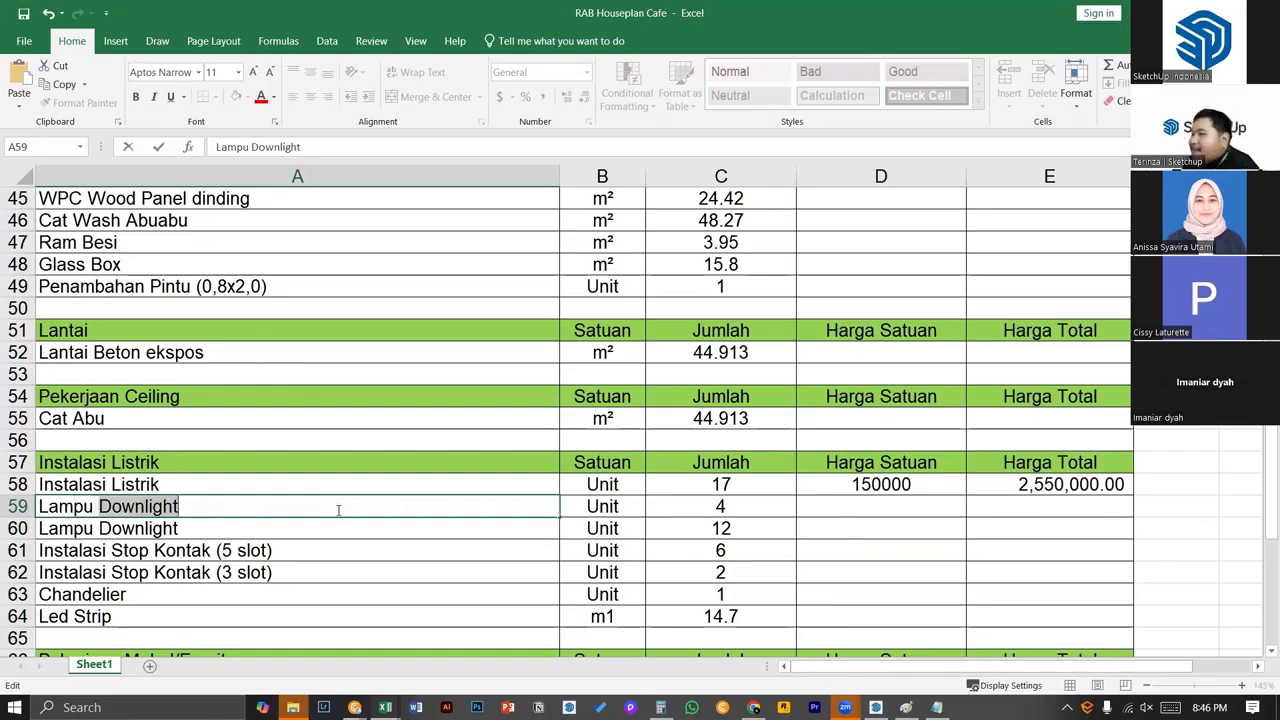
- Switch to the Format Latihan Belajar RAB ZAA workbook and examine the construction cost analyses on sheets Anl-D, Anl-F and Anl-A
mouse_move(385, 707)
left_click(310, 630)
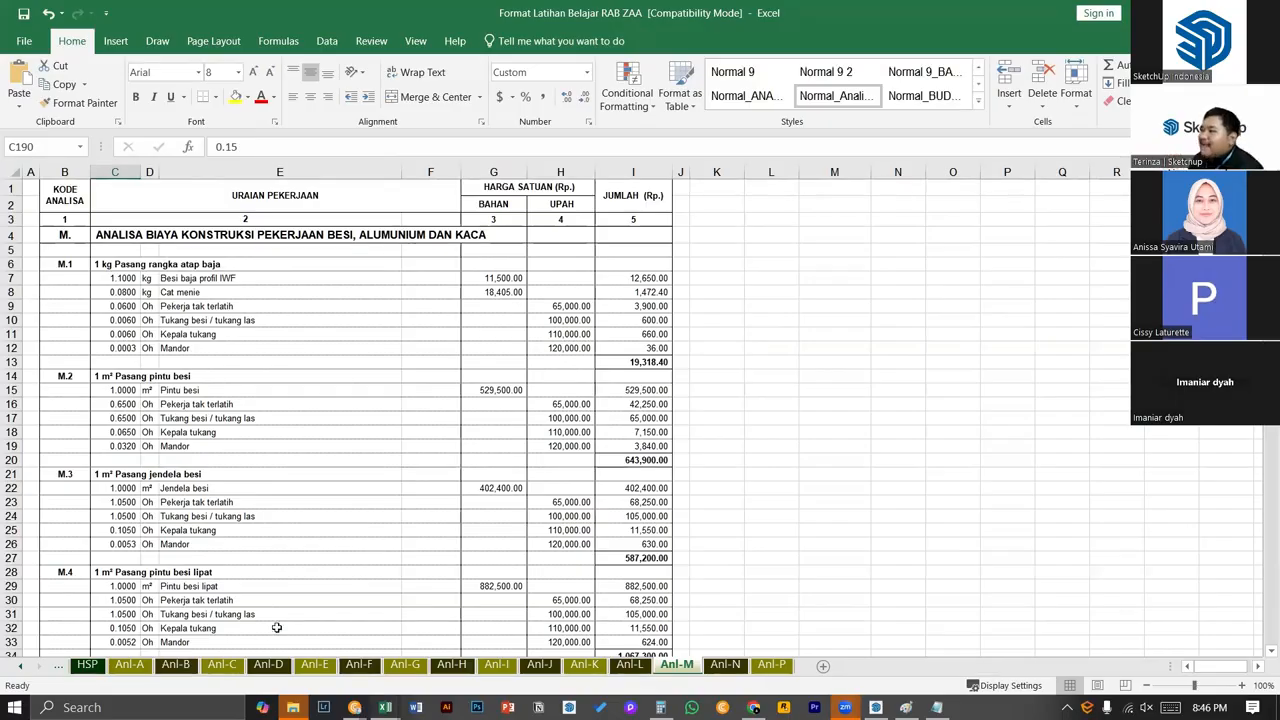
left_click(268, 670)
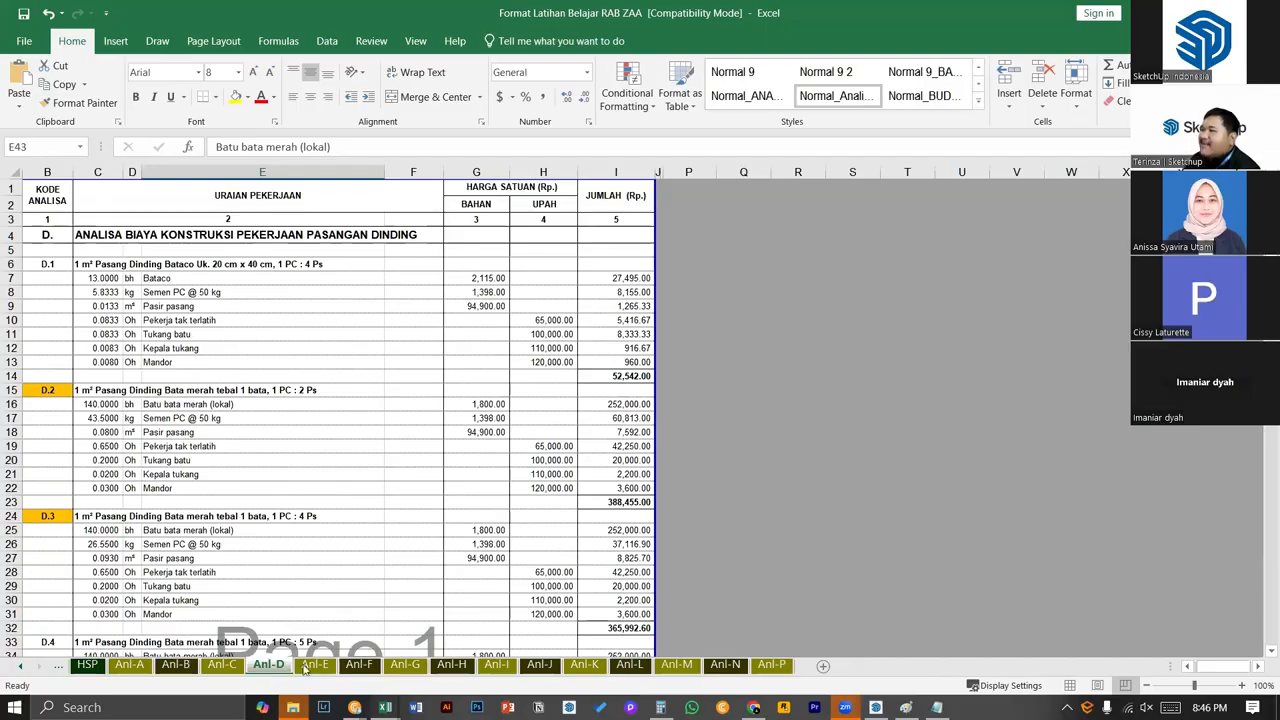
left_click(358, 665)
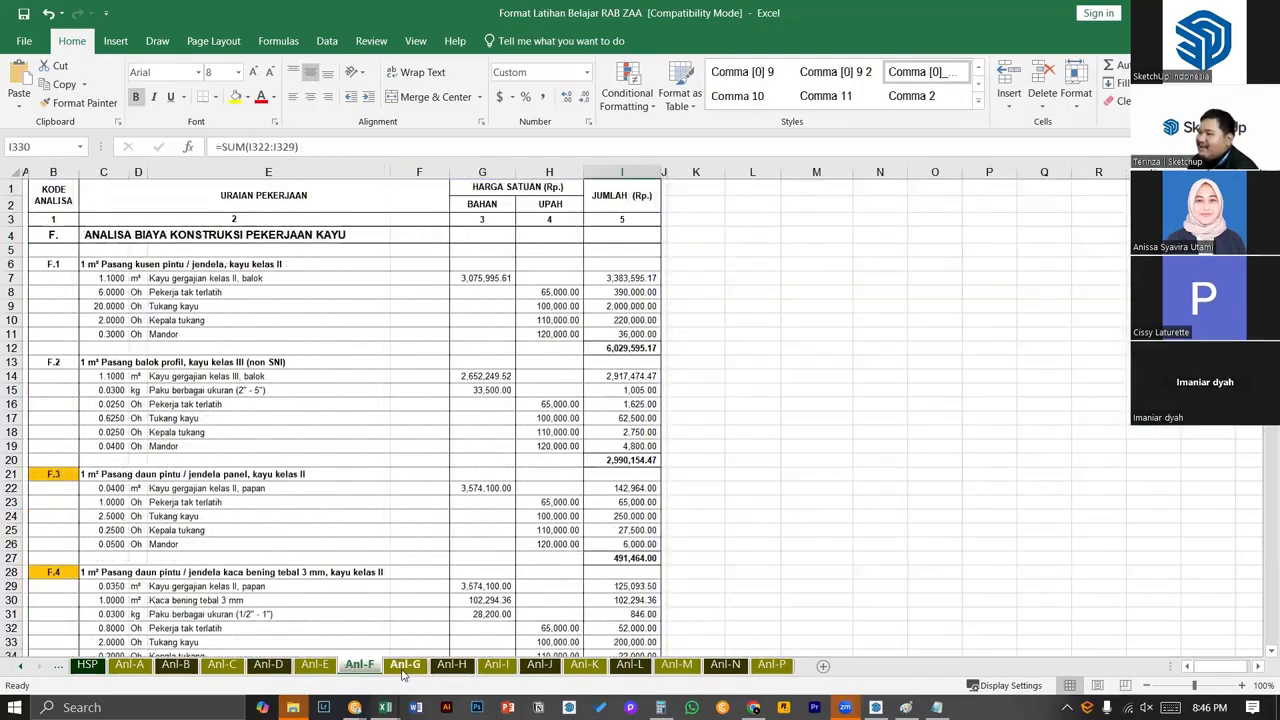
left_click(129, 665)
scroll(340, 455, "up", 20)
scroll(366, 451, "up", 20)
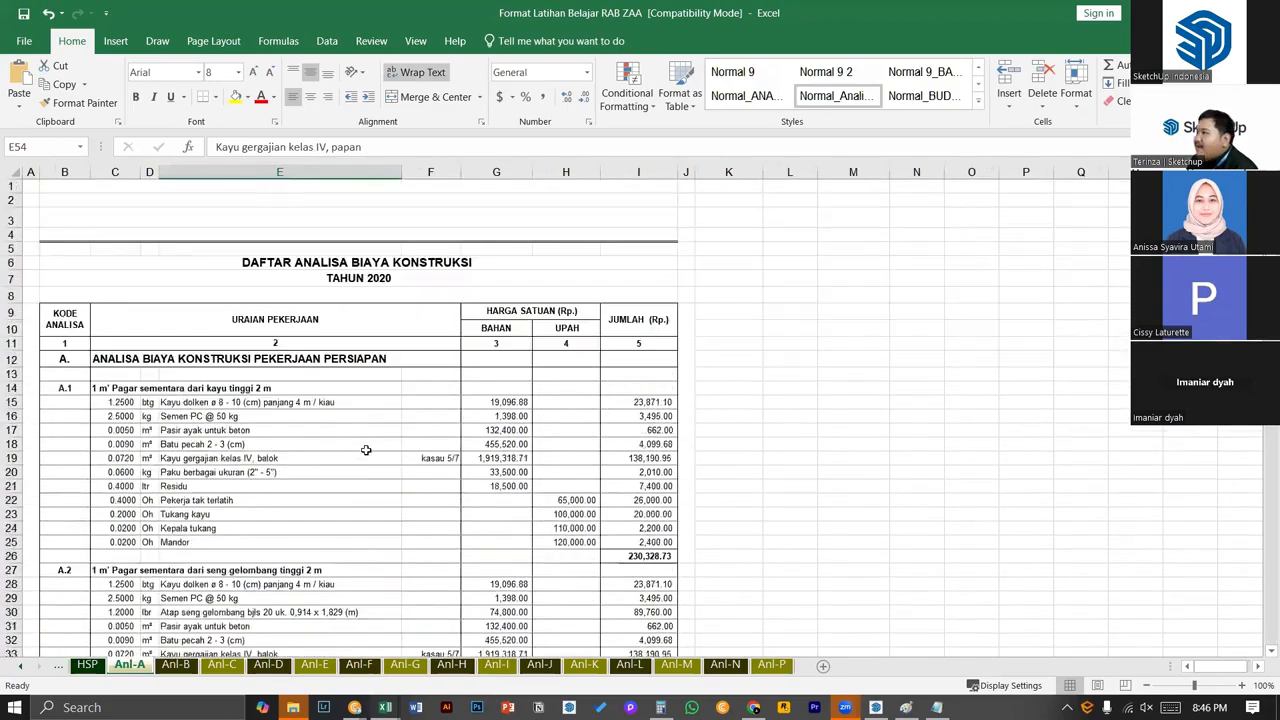
left_click(381, 279)
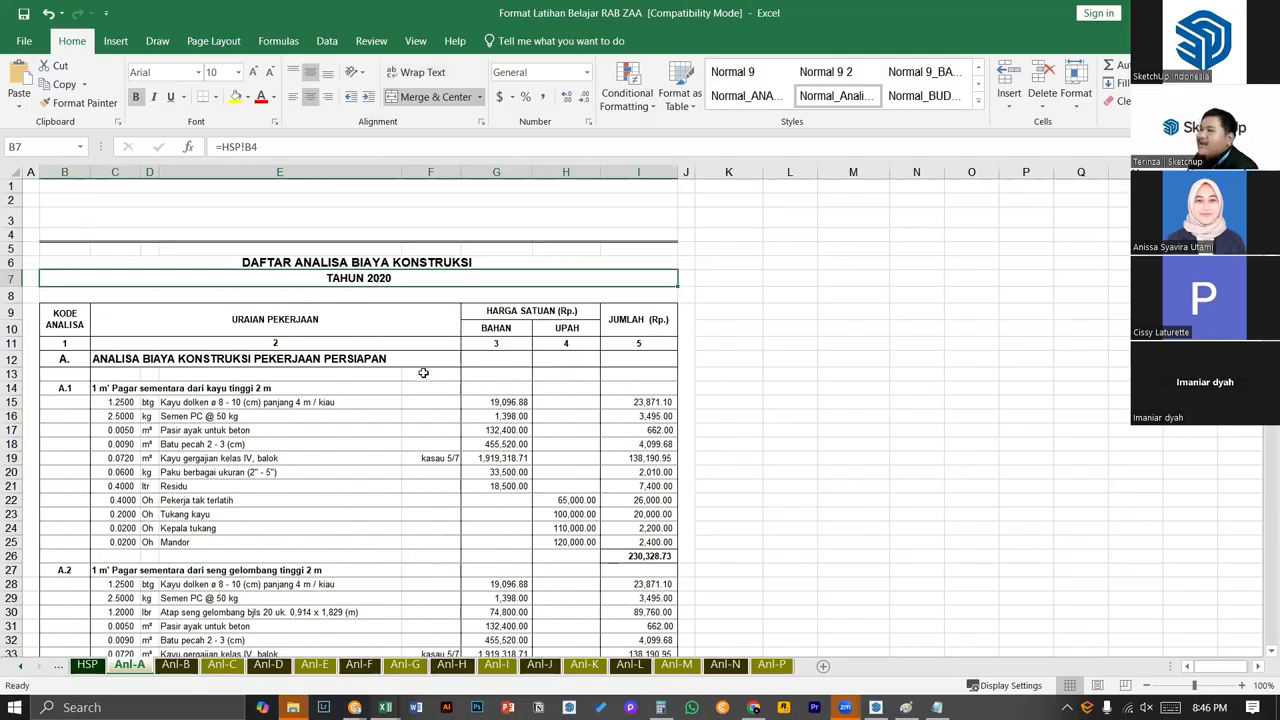
scroll(423, 372, "up", 2, "ctrl")
scroll(422, 426, "down", 2)
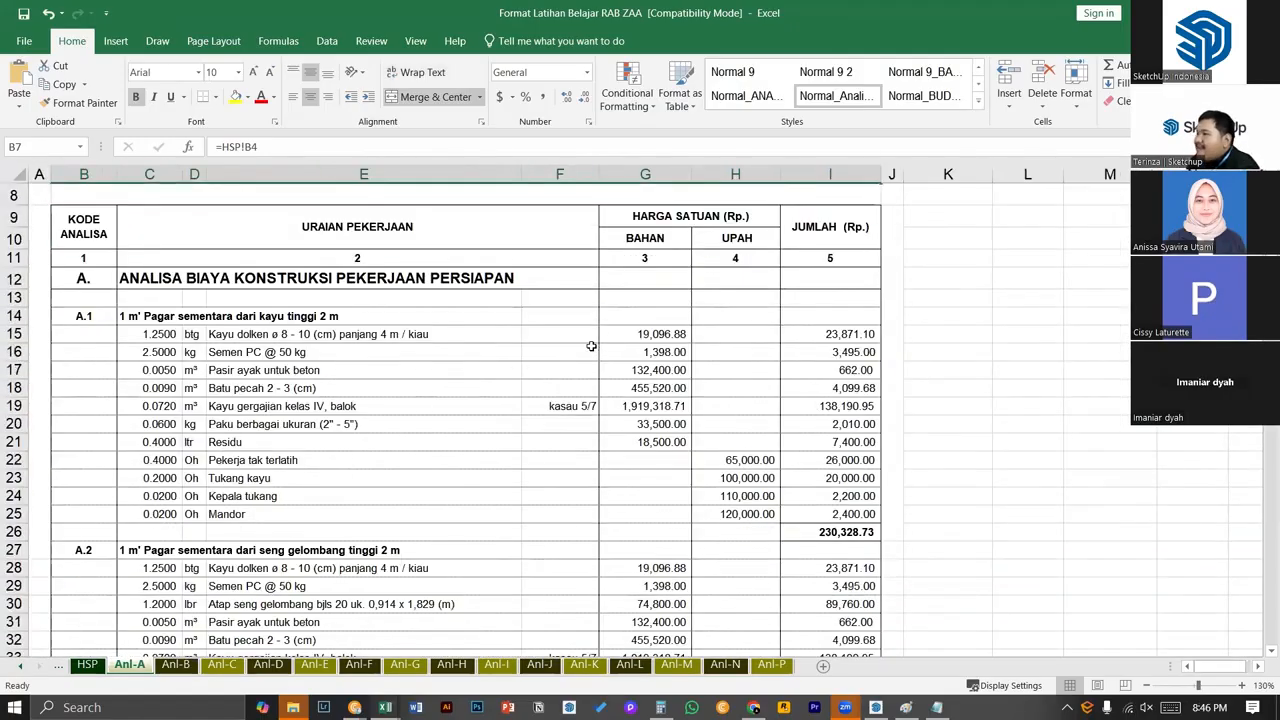
- Examine the material unit prices and amounts in the A.1 temporary wooden fence analysis on sheet Anl-A
left_click(668, 334)
left_click(838, 335)
left_click(658, 334)
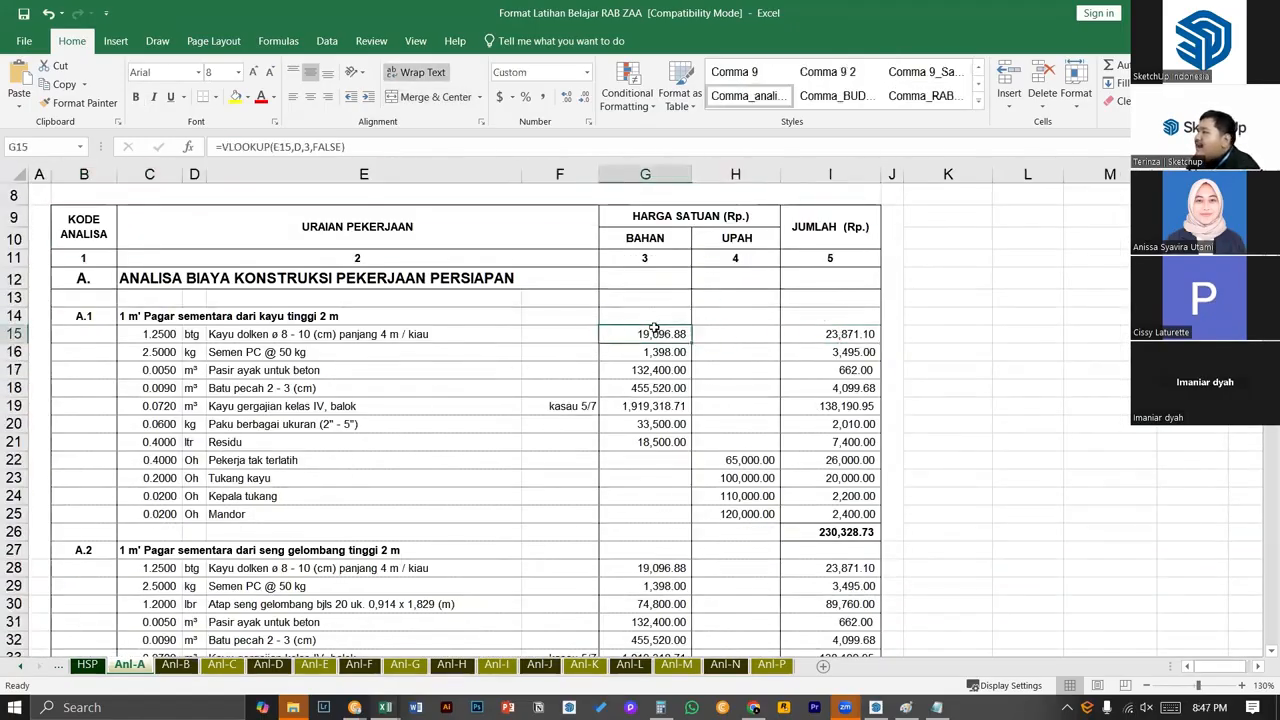
left_click(654, 358)
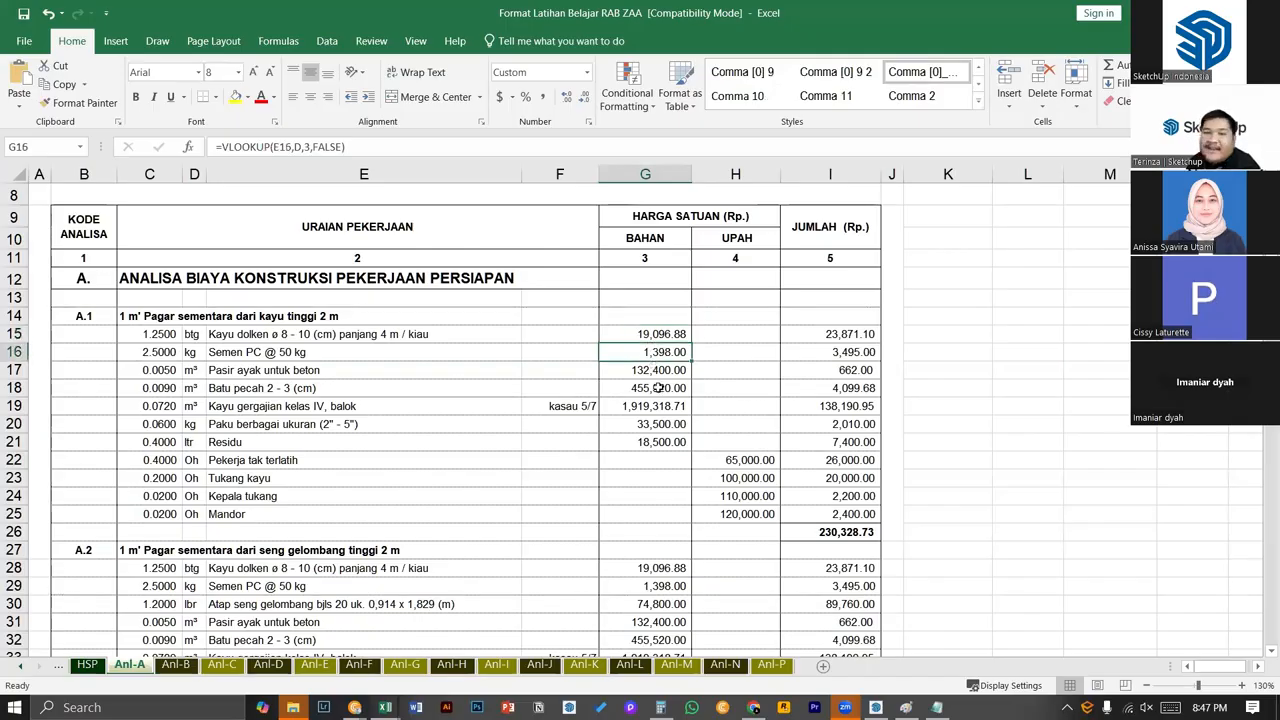
left_click(655, 370)
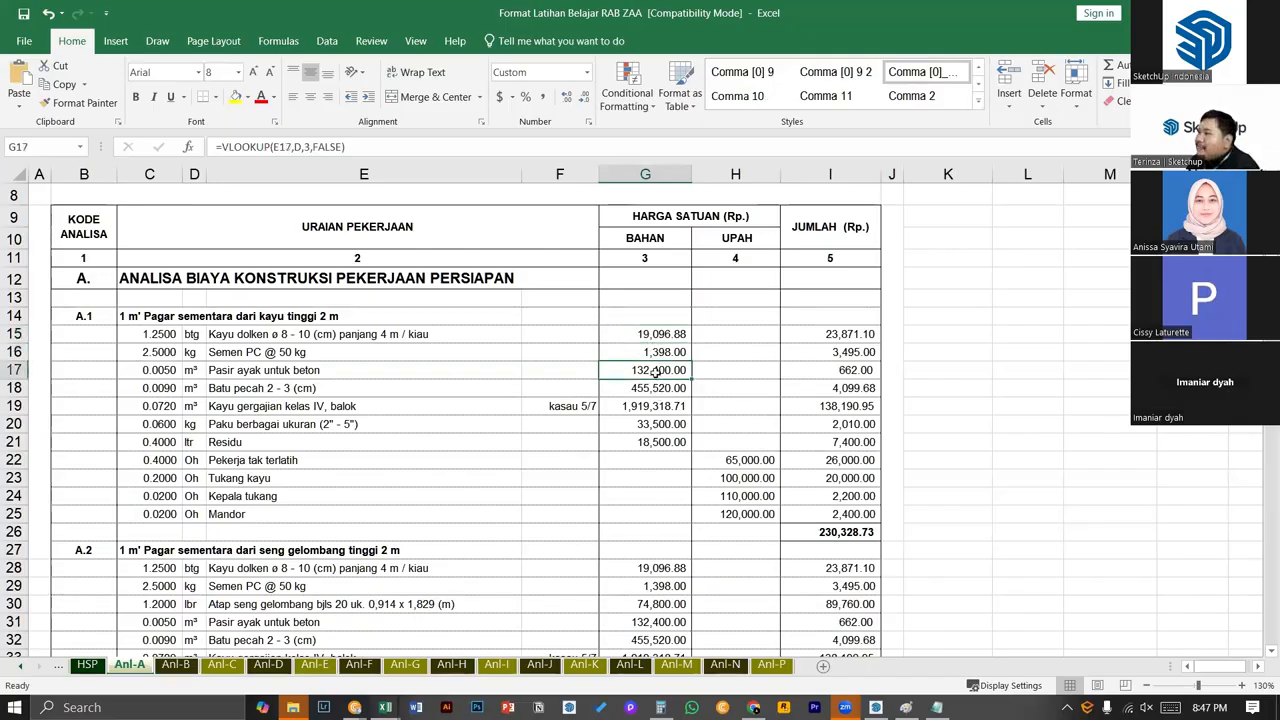
left_click(655, 386)
- Open sheet Anl-C and examine the unit prices, amounts and total of the Pondasi Batu Belah 1 PC : 2 Ps analysis
left_click(222, 665)
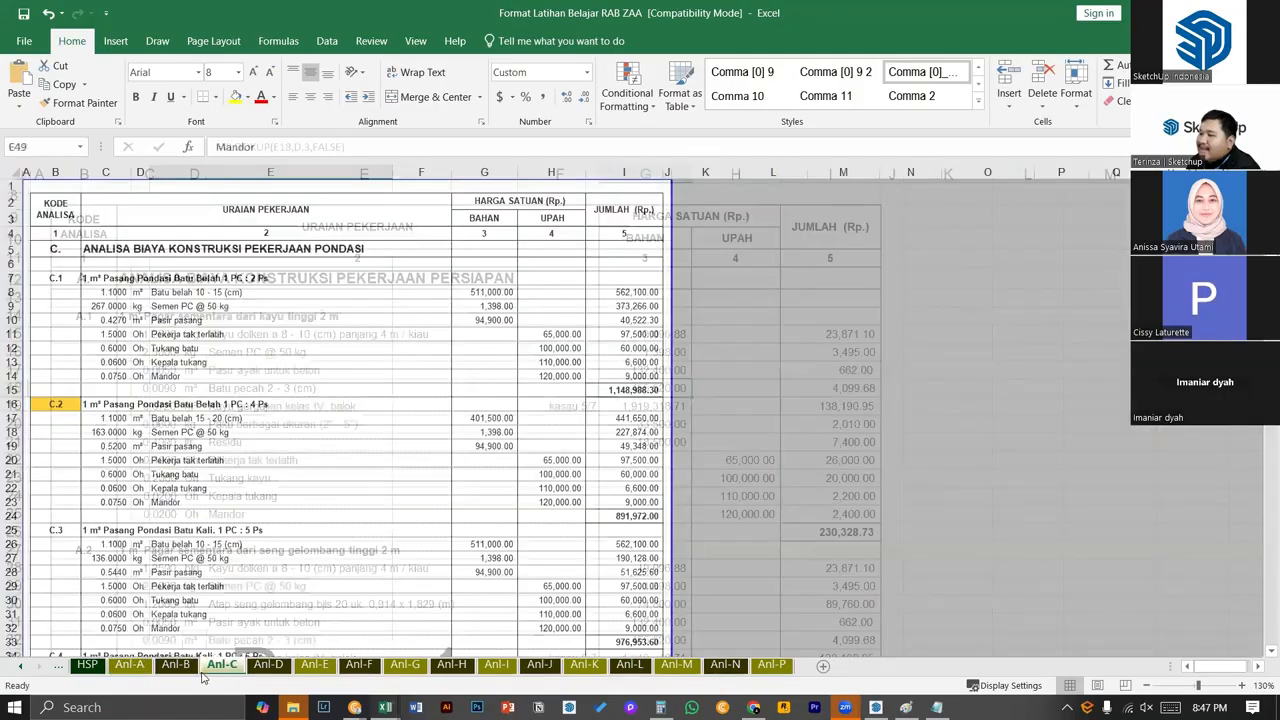
scroll(443, 349, "up", 2, "ctrl")
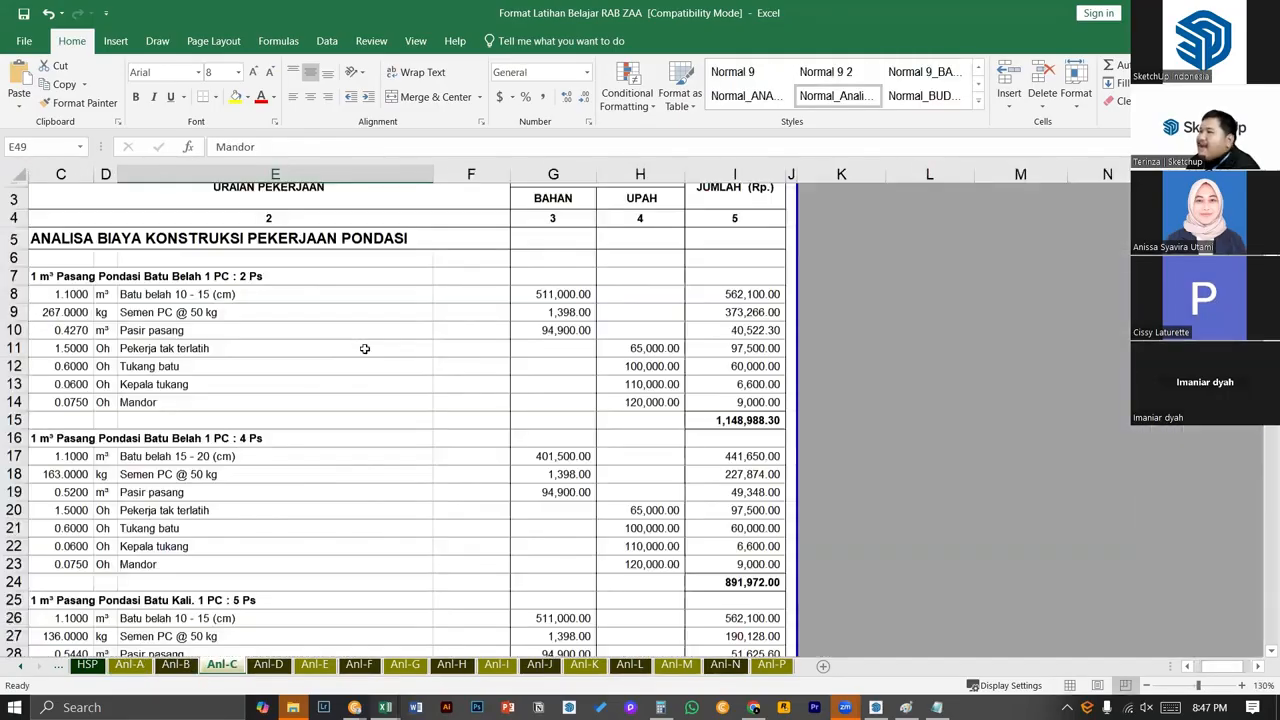
scroll(500, 345, "up", 1)
left_click(582, 336)
left_click(736, 331)
left_click(748, 362)
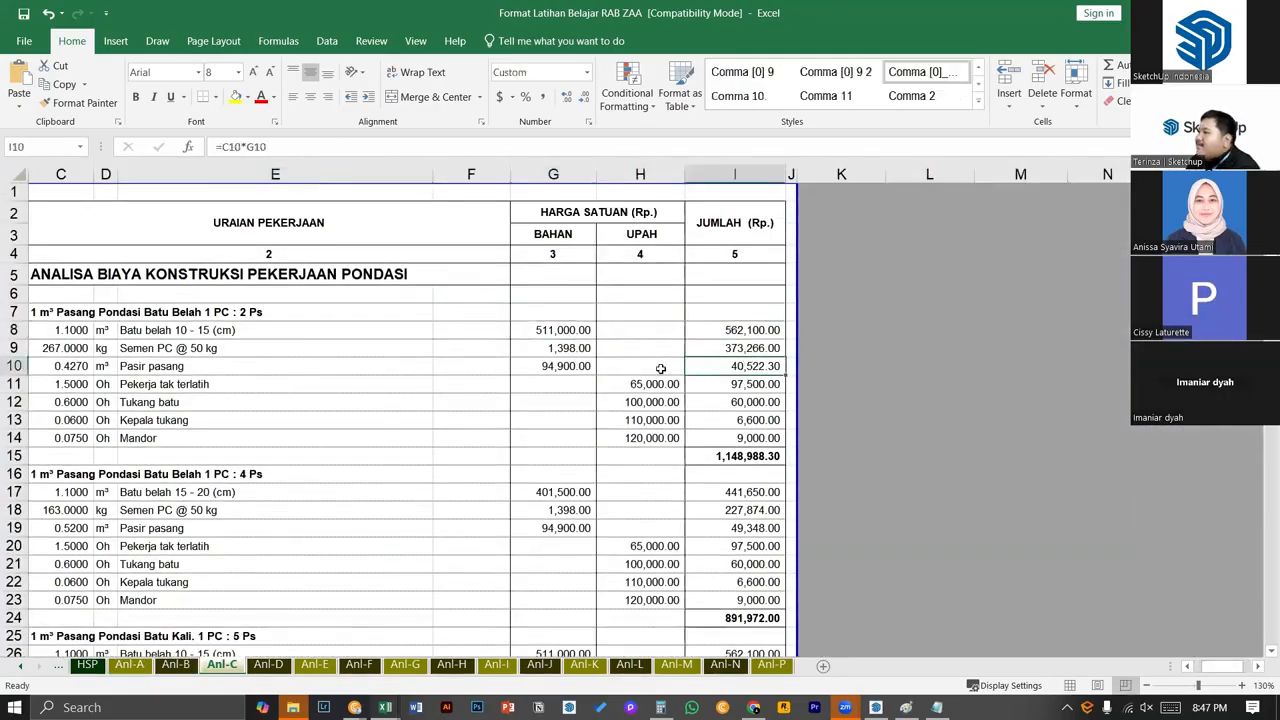
left_click(595, 368)
left_click(677, 383)
left_click(760, 456)
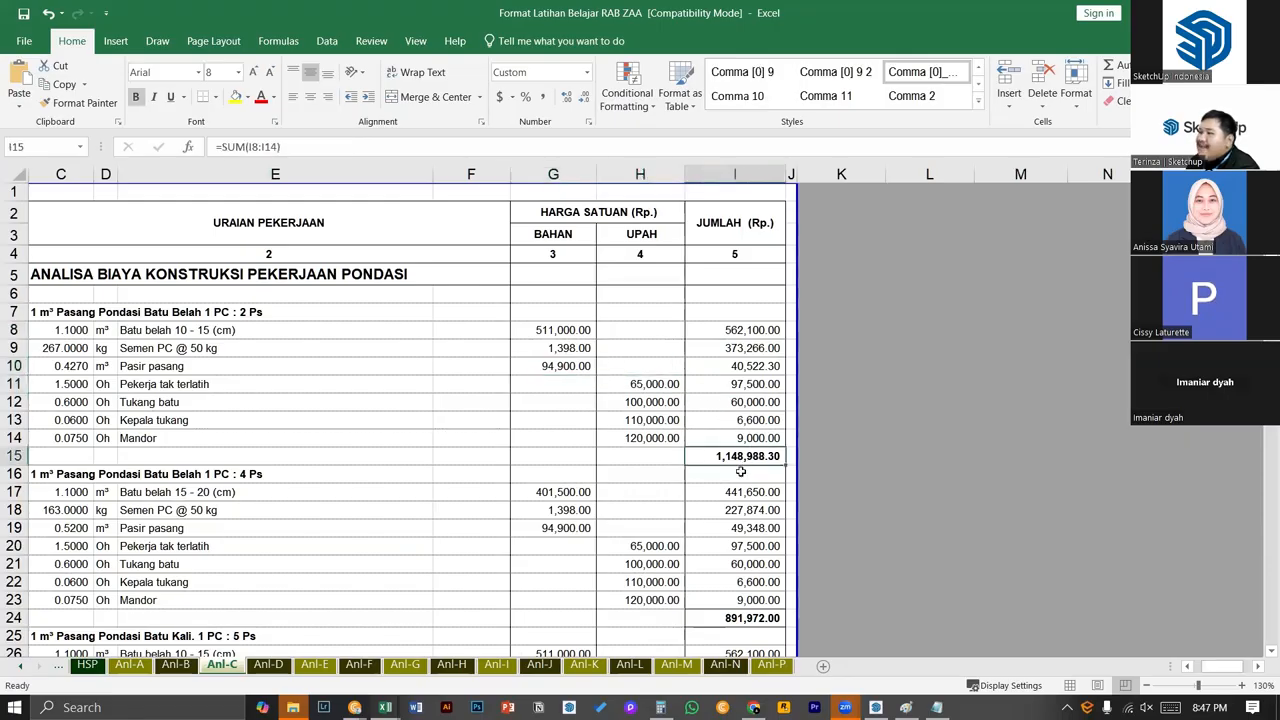
- Review which material and labour items make up the 1 m³ cost of Pondasi Batu Belah 1 PC : 2 Ps
left_click(180, 311)
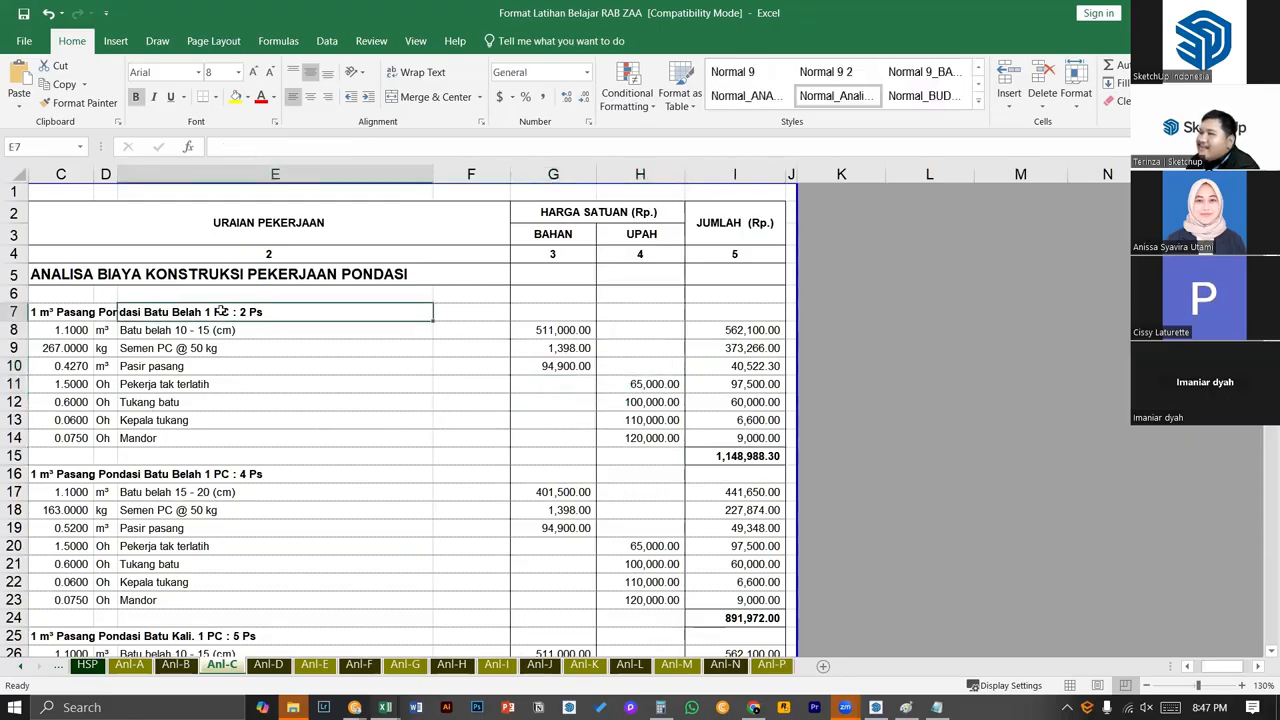
left_click(748, 456)
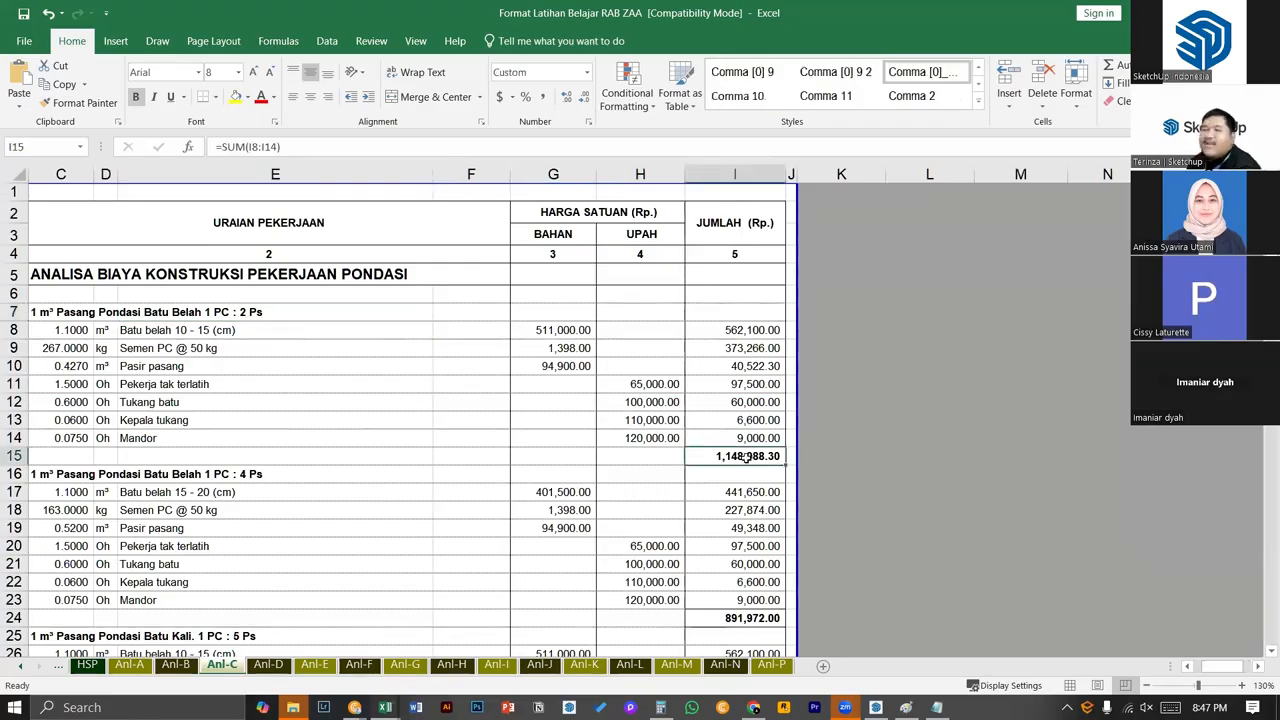
left_click(162, 327)
left_click(192, 347)
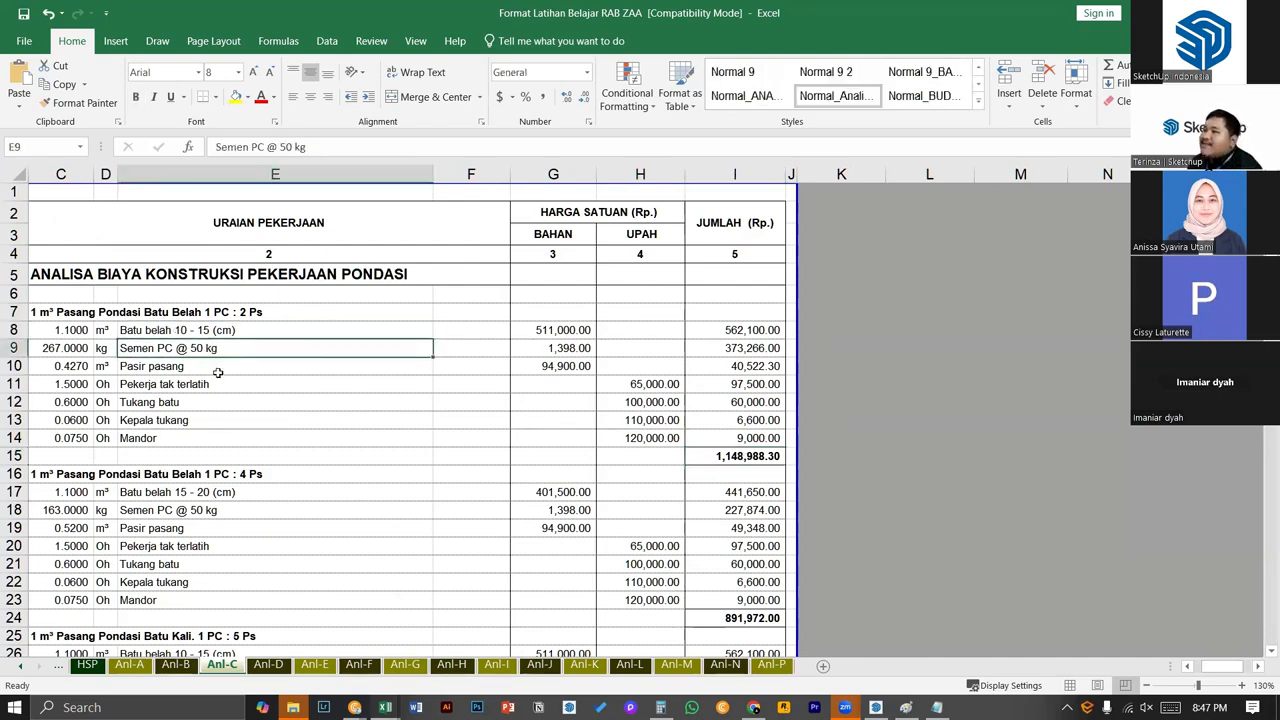
left_click(217, 370)
left_click(221, 386)
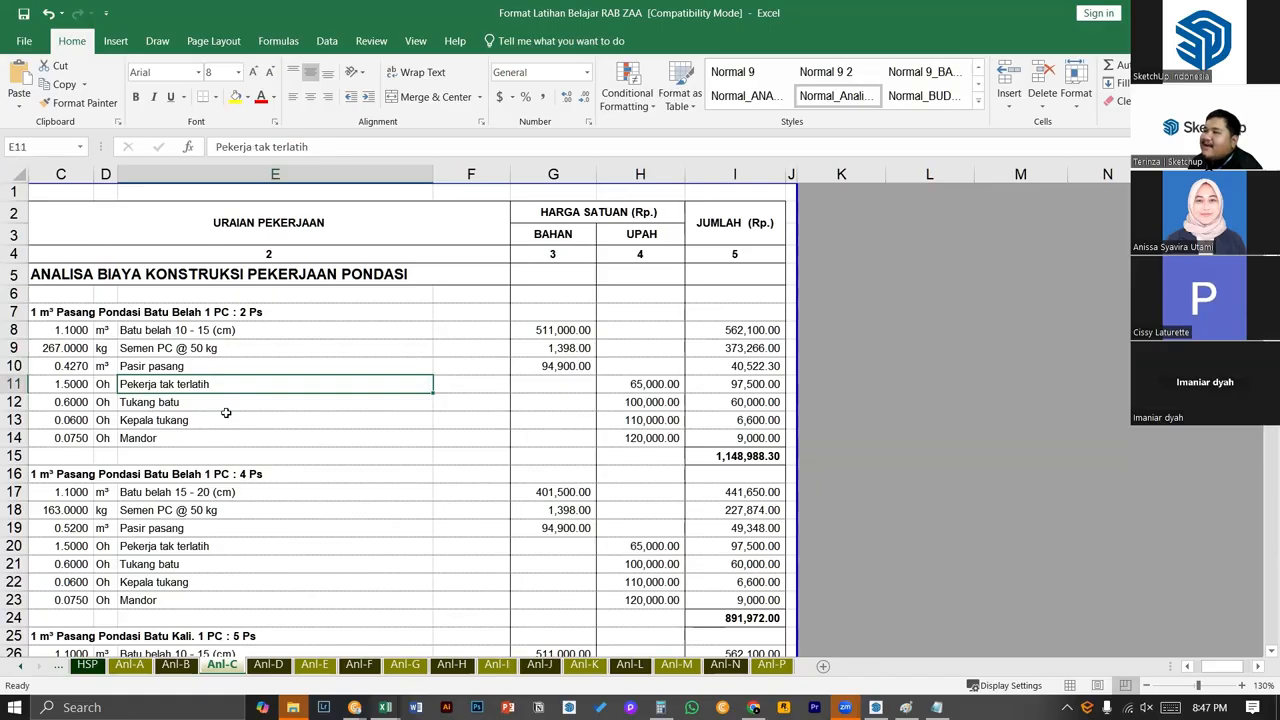
- Examine the total and the component items E17:E23 of the Pondasi Batu Belah 1 PC : 4 Ps analysis
scroll(189, 399, "down", 2)
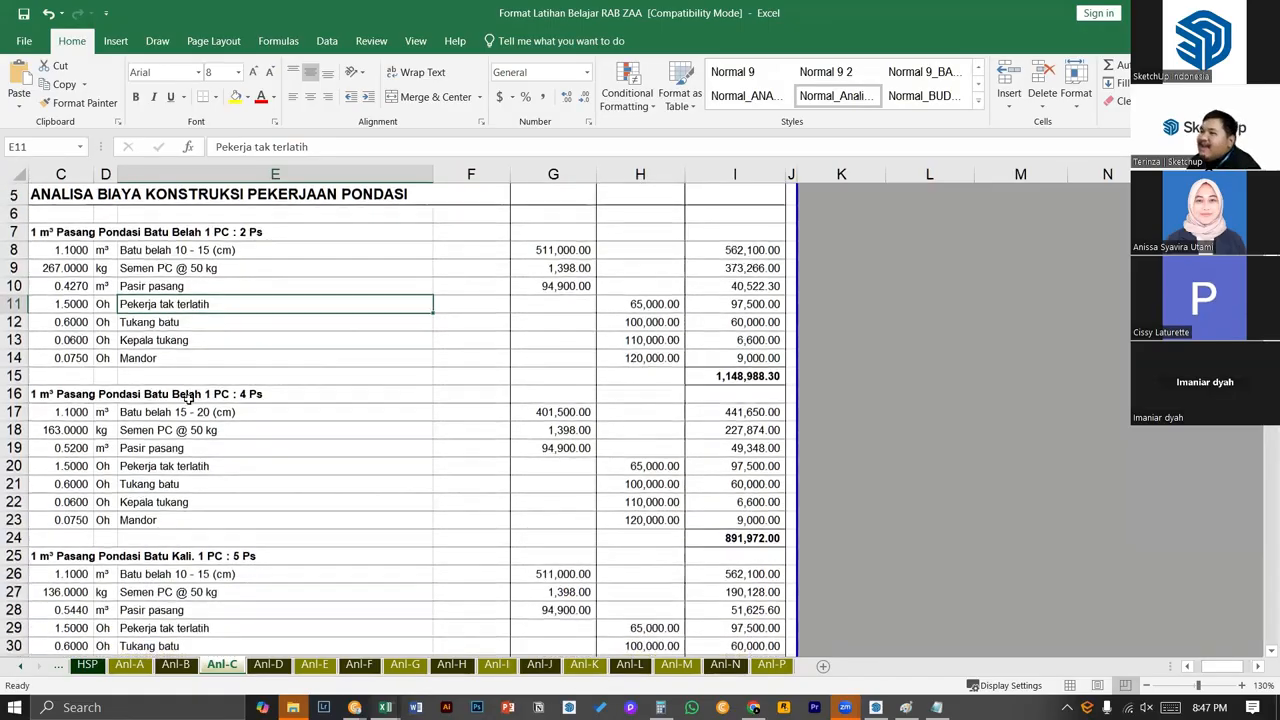
left_click(62, 396)
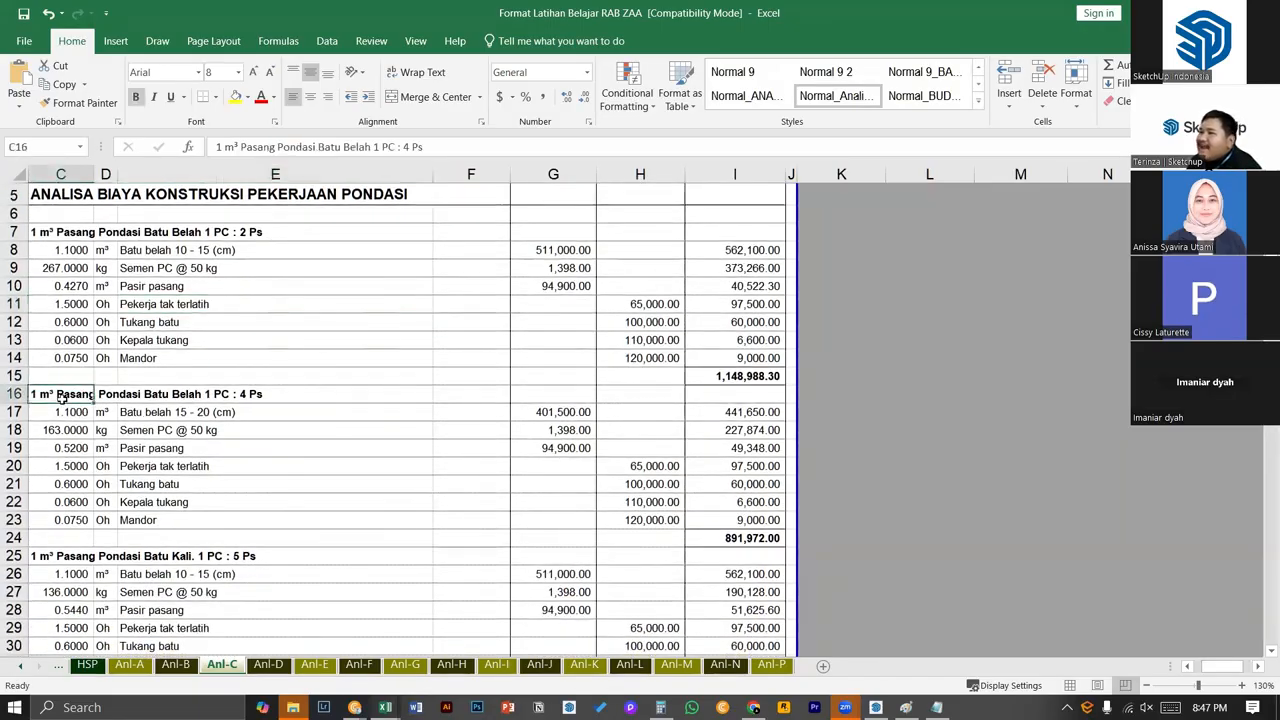
left_click(701, 538)
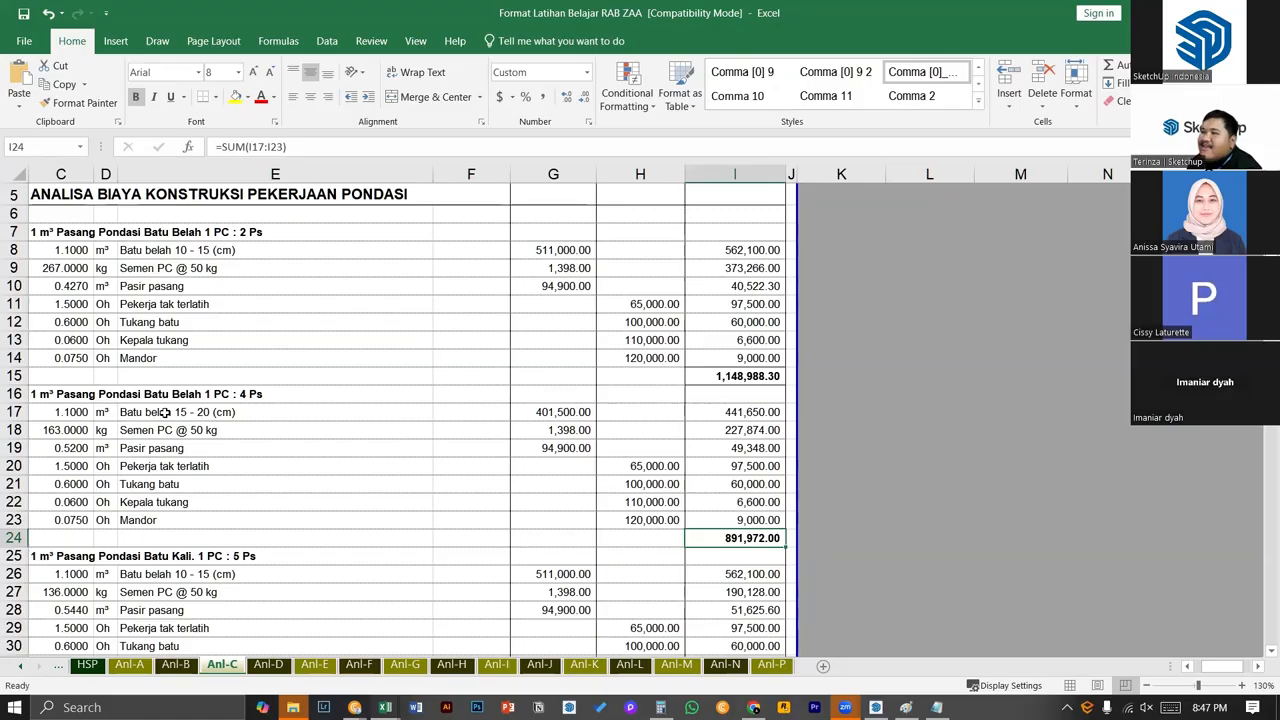
left_click_drag(180, 412, 189, 521)
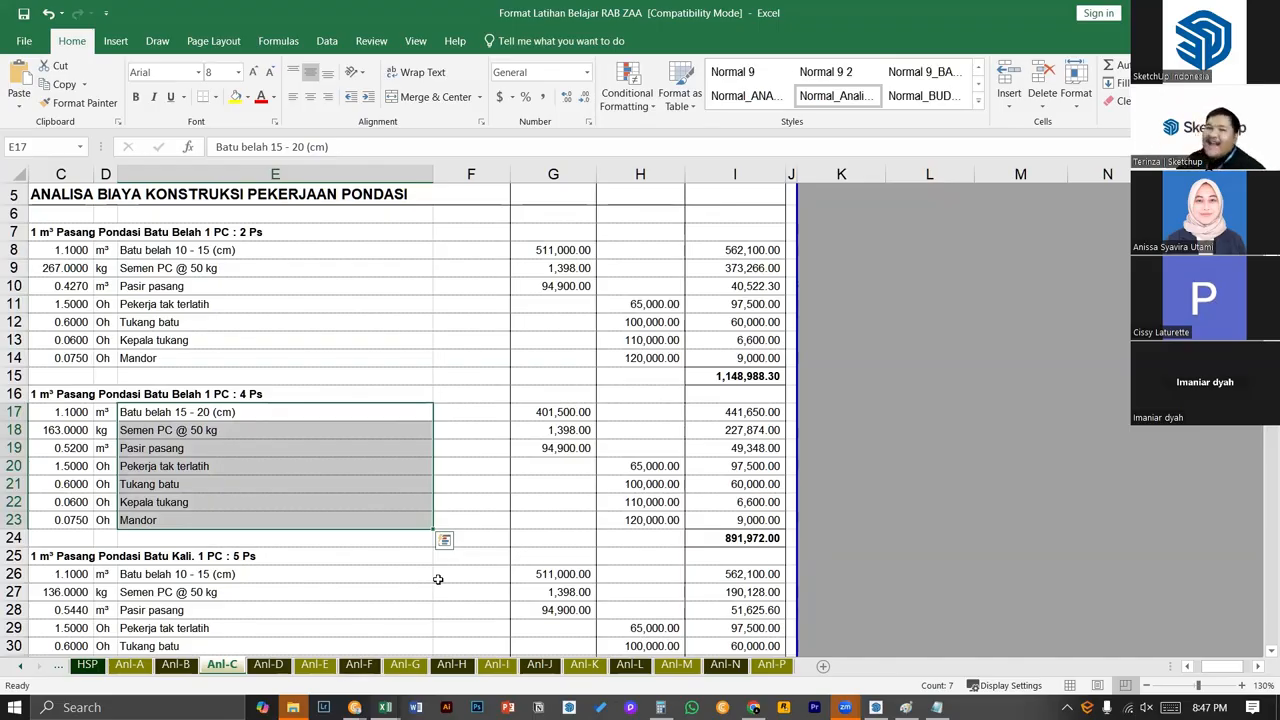
scroll(430, 406, "up", 2)
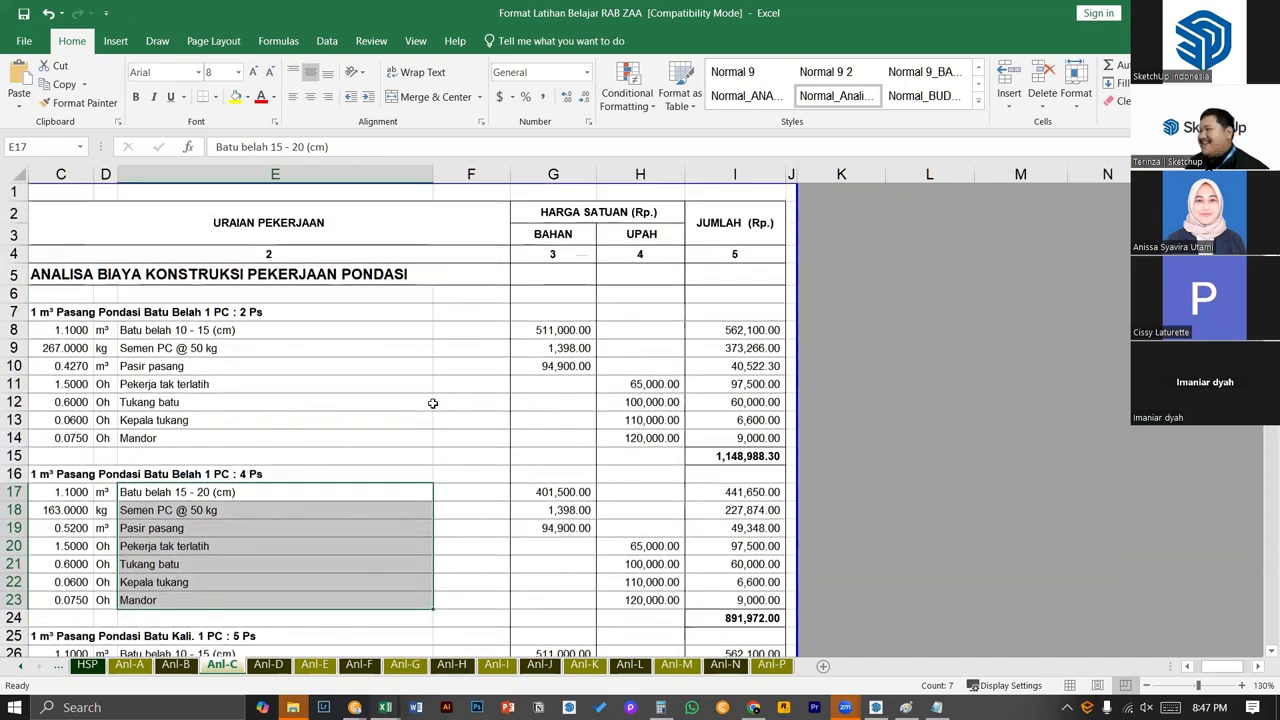
left_click(391, 366)
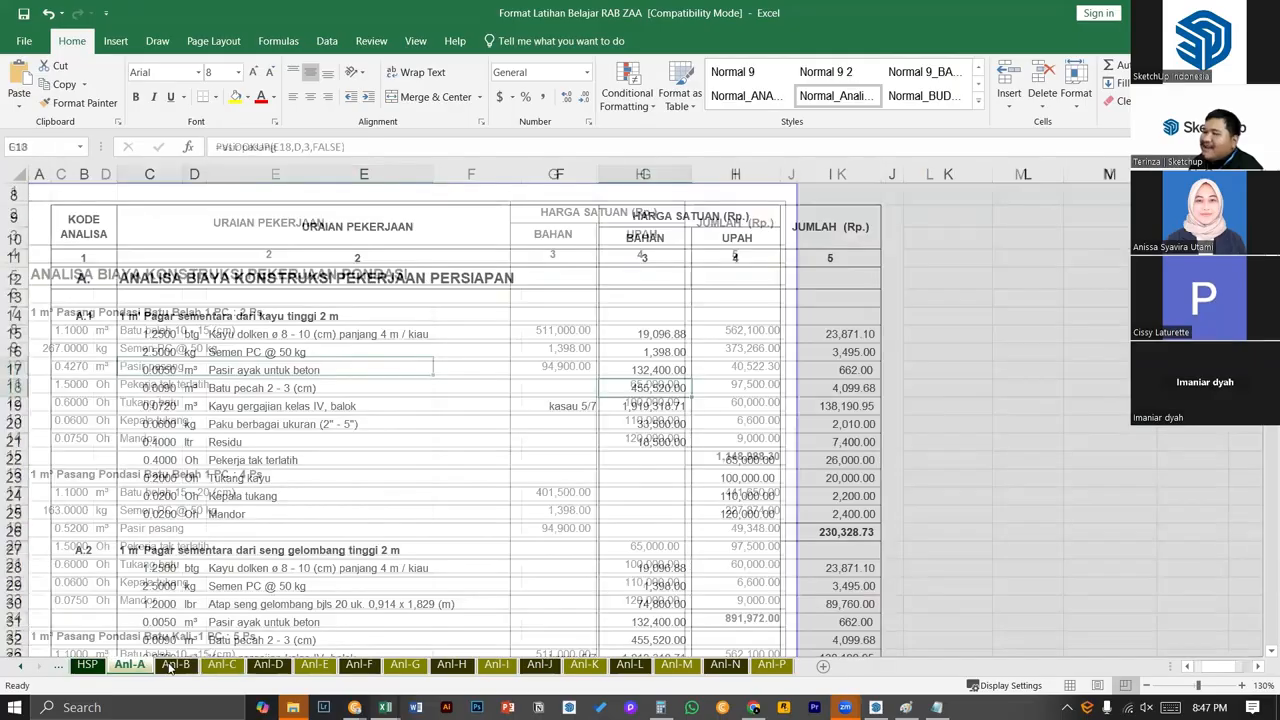
- Look through the construction cost analysis sheets from Anl-A to Anl-E
left_click(129, 665)
left_click(174, 665)
key("ctrl+Page_Down")
key("ctrl+Page_Down")
key("ctrl+Page_Down")
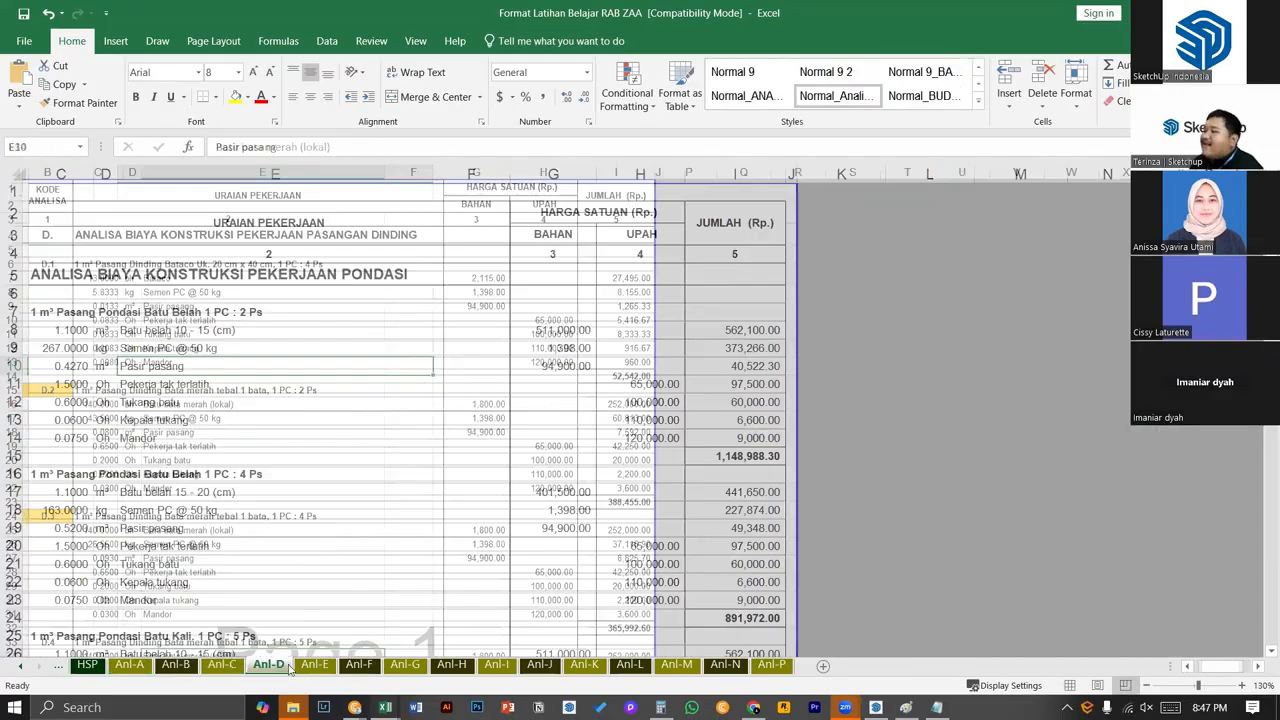
key("ctrl+Page_Down")
key("ctrl+Page_Down")
key("ctrl+Page_Down")
key("ctrl+Page_Down")
key("ctrl+Page_Down")
key("ctrl+Page_Down")
key("ctrl+Page_Down")
key("ctrl+Page_Down")
key("ctrl+Page_Down")
key("ctrl+Page_Down")
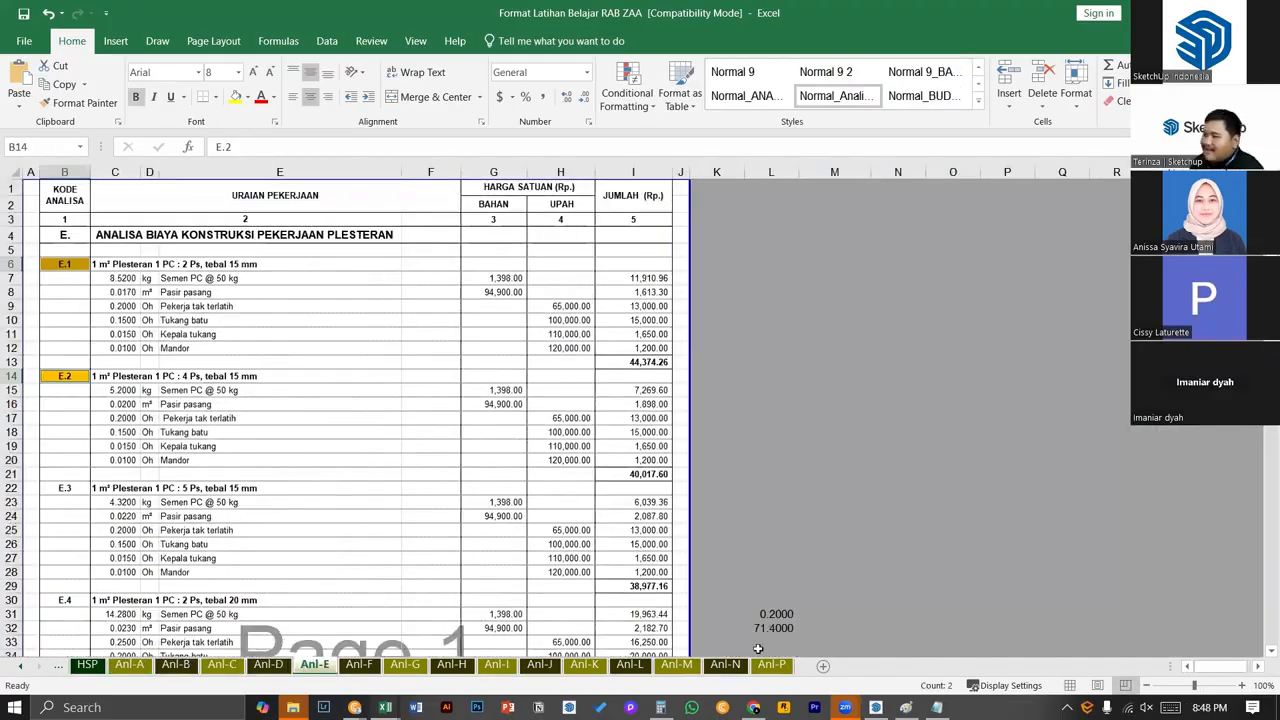
- Review the work categories on analysis sheets Anl-A to Anl-H one by one, then return to Anl-A
left_click(130, 665)
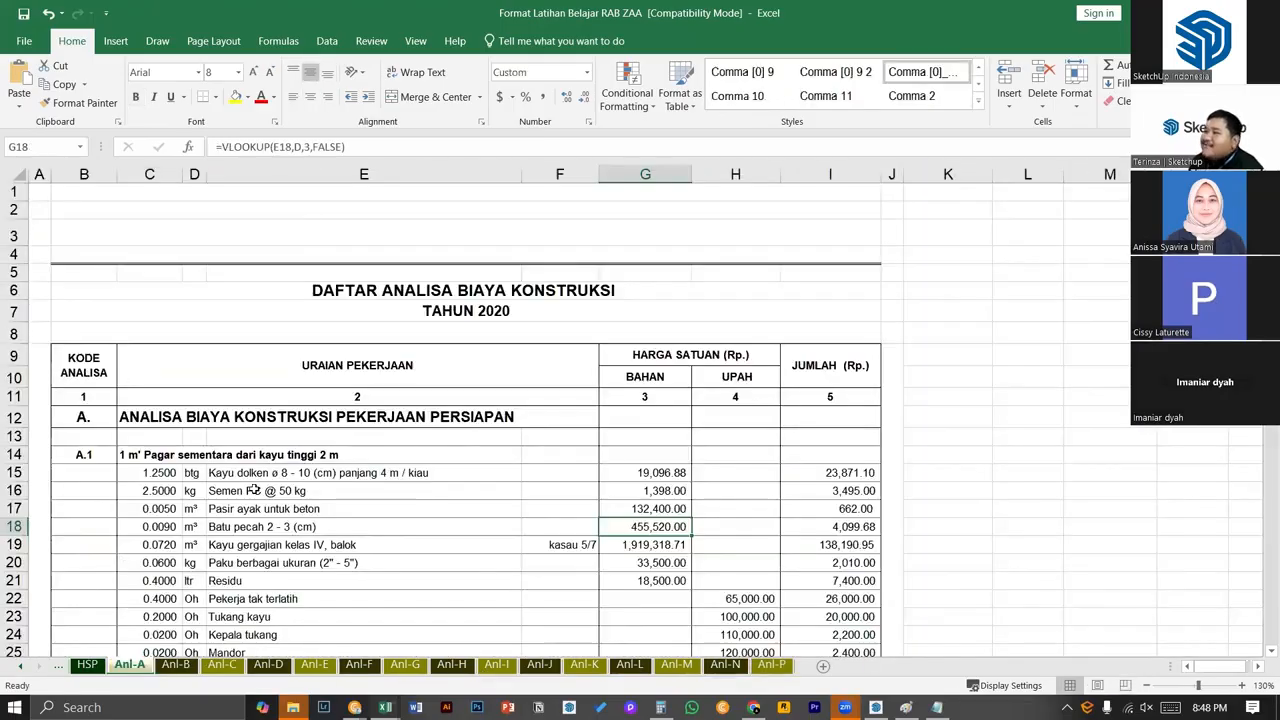
left_click(175, 665)
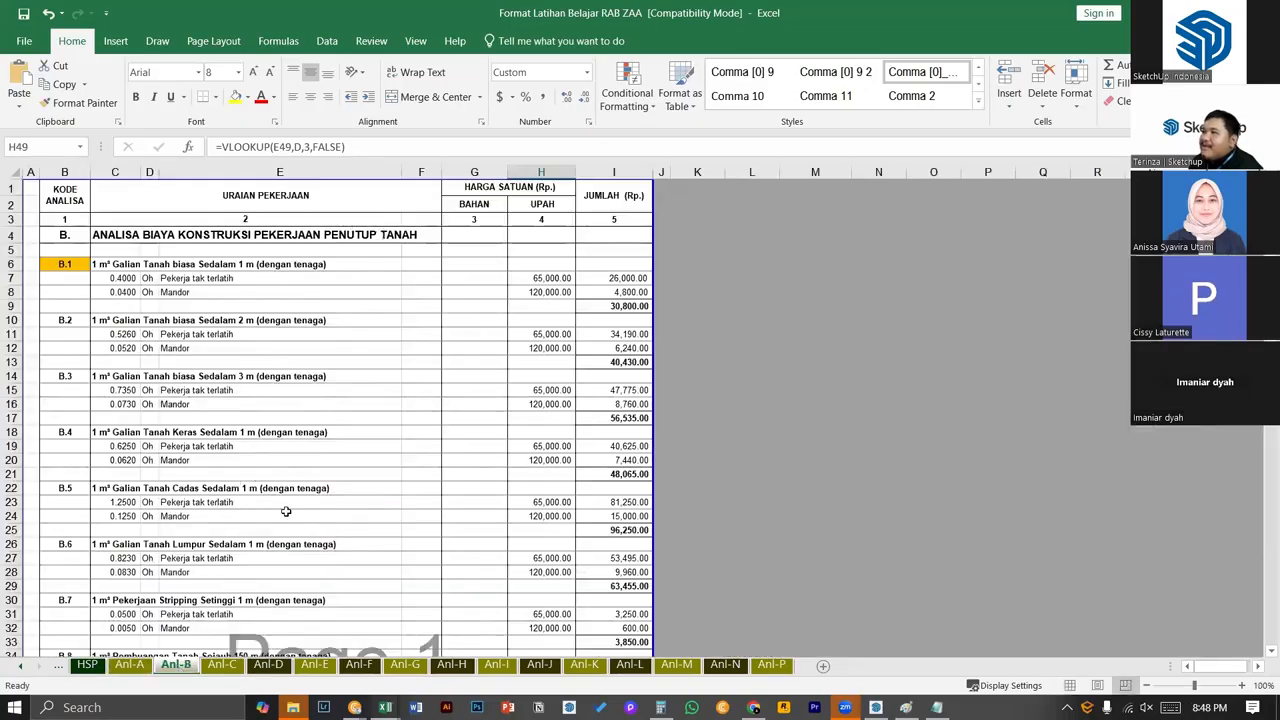
left_click(222, 665)
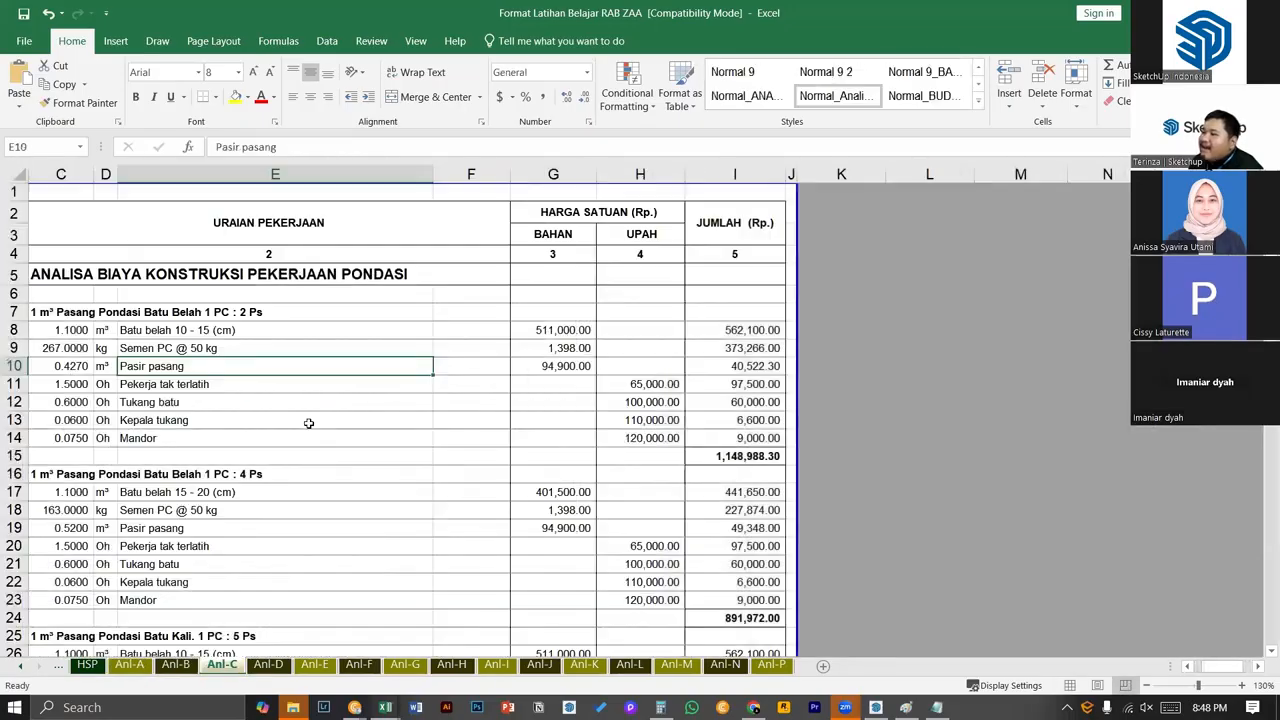
left_click(267, 665)
left_click(313, 665)
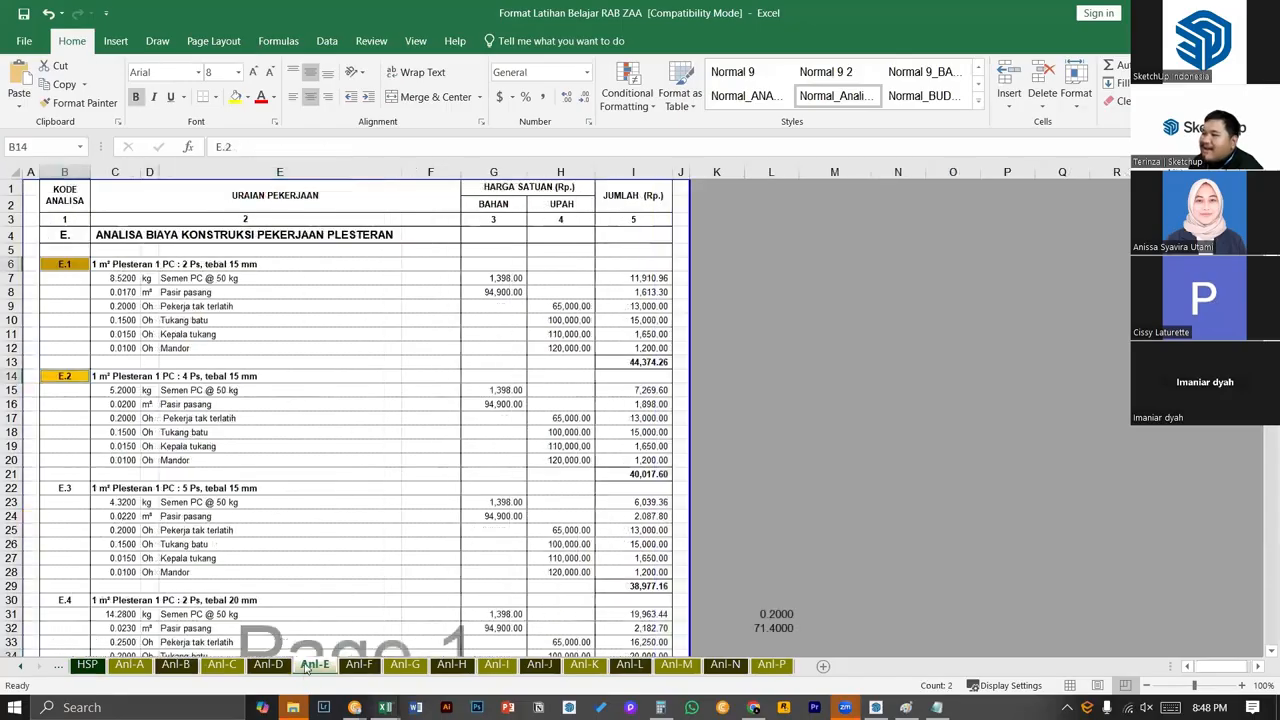
left_click(360, 660)
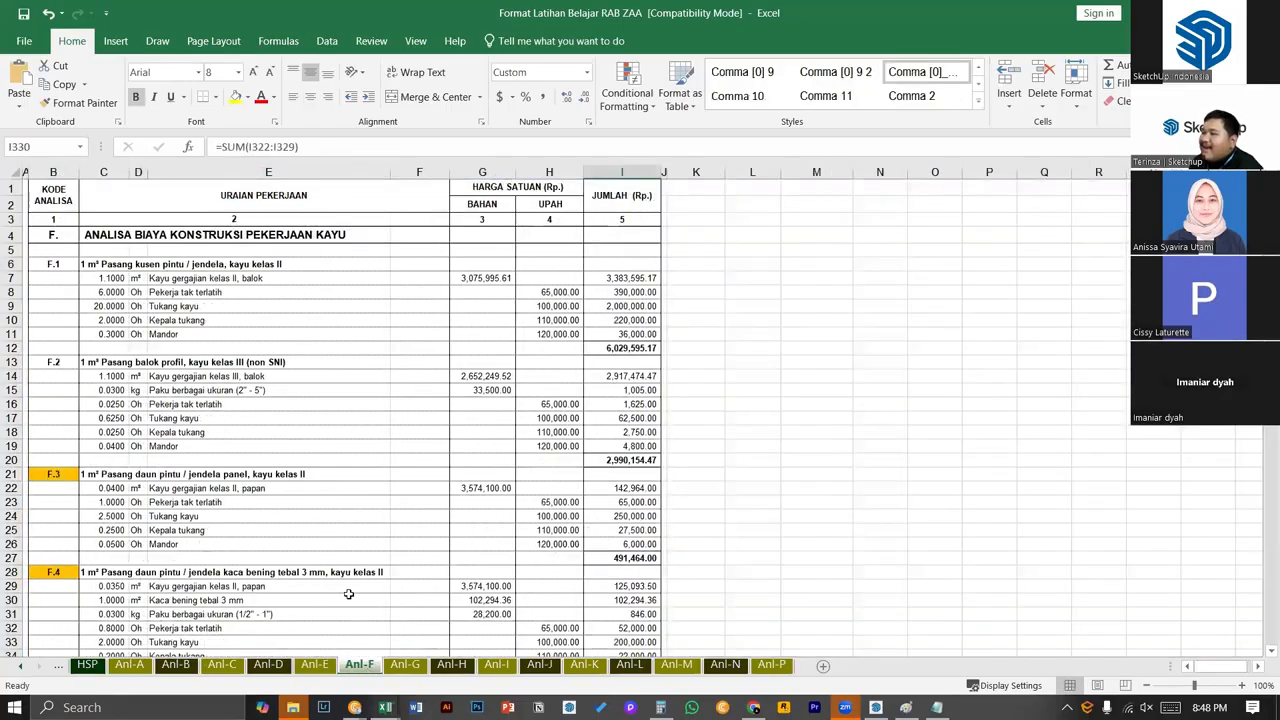
left_click(405, 665)
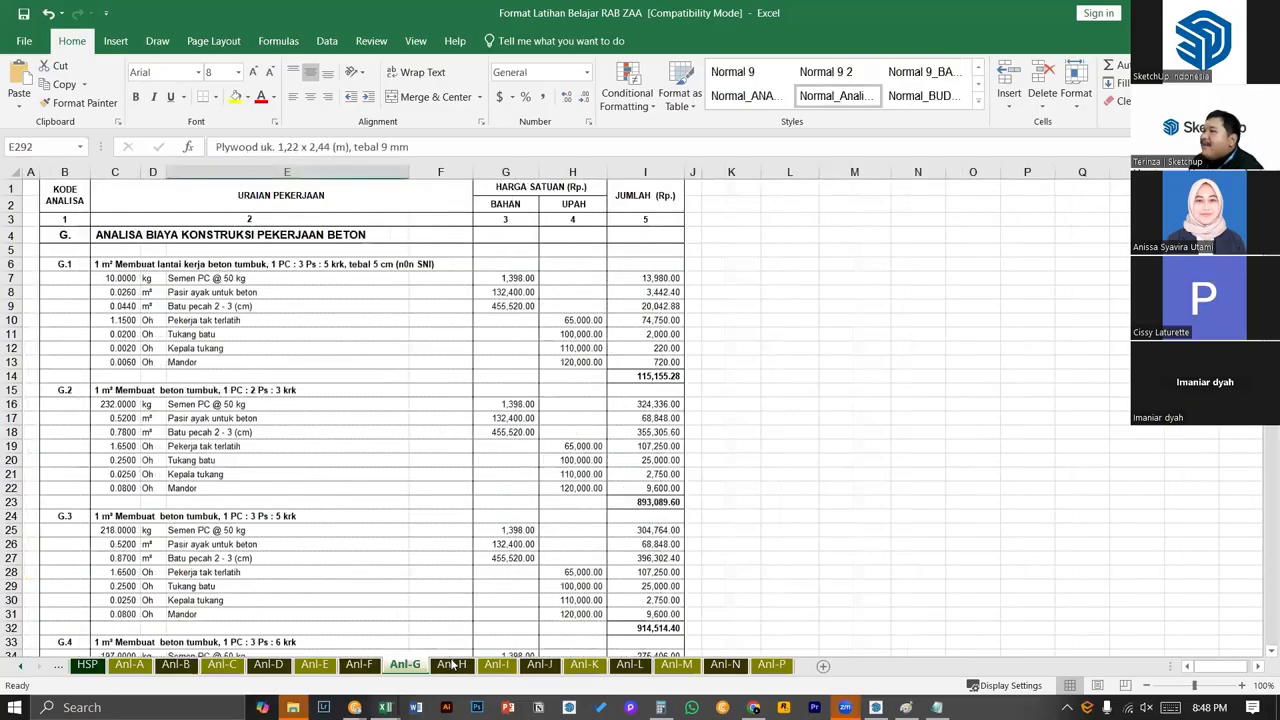
left_click(451, 665)
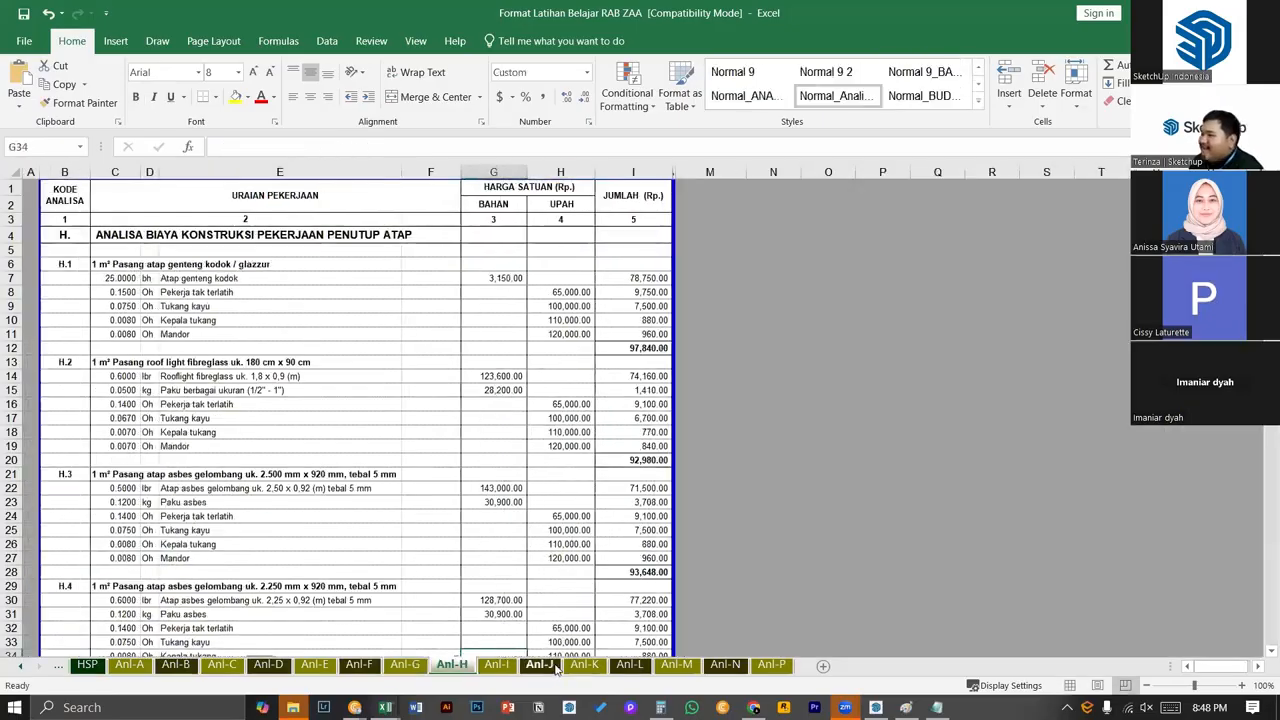
left_click(138, 667)
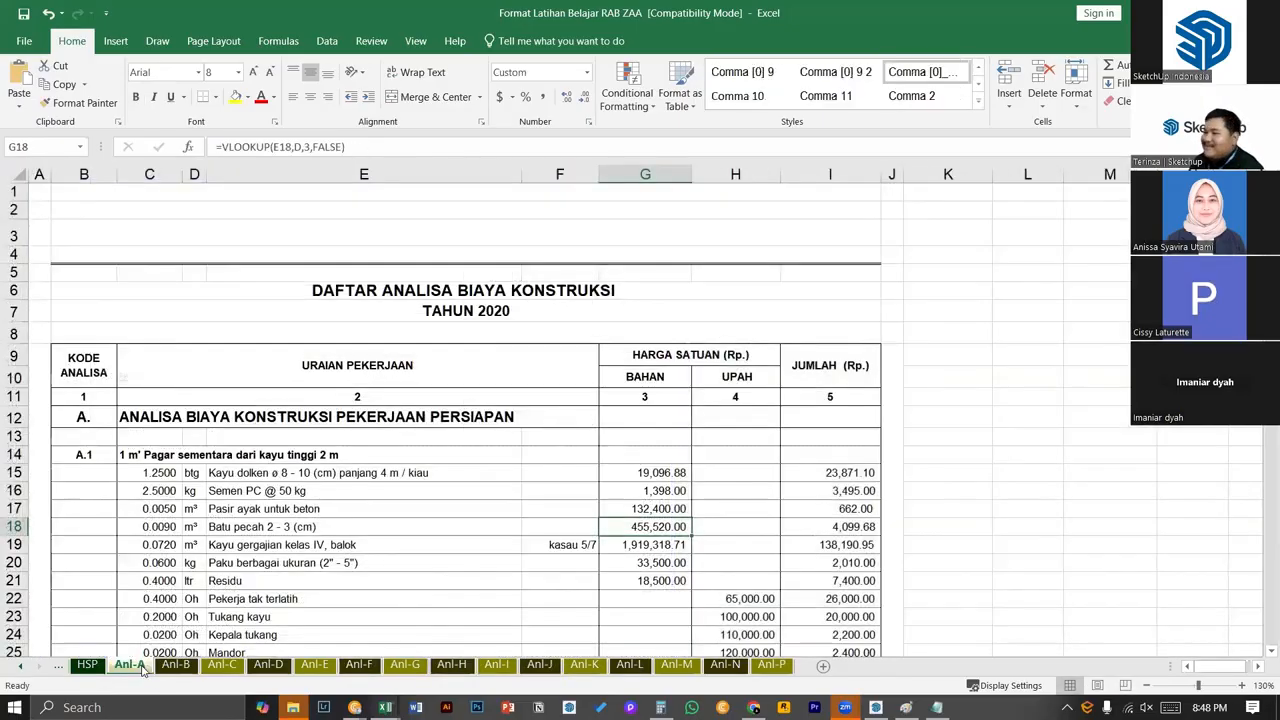
scroll(248, 596, "down", 4)
scroll(262, 604, "up", 4)
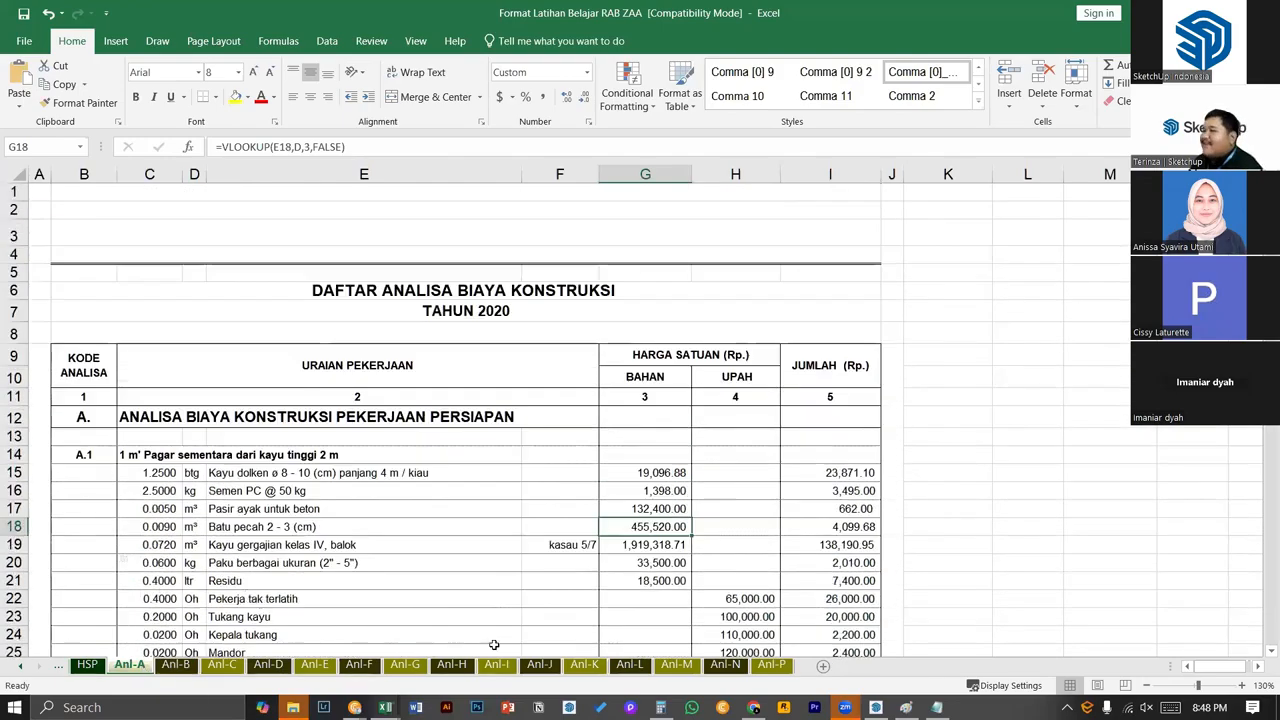
- Switch back to the RAB Houseplan Cafe workbook and set the Lampu Downlight quantity in C59 to 17
left_click(754, 707)
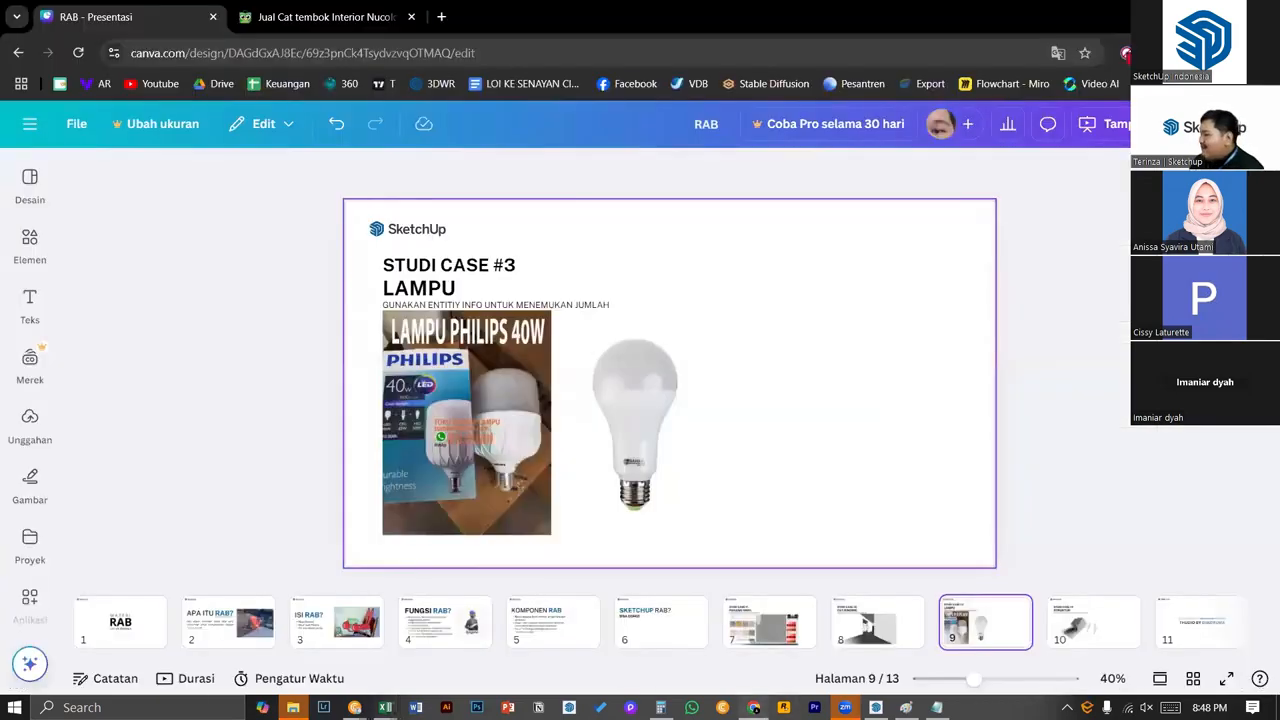
left_click(876, 707)
middle_click_drag(578, 498, 620, 460)
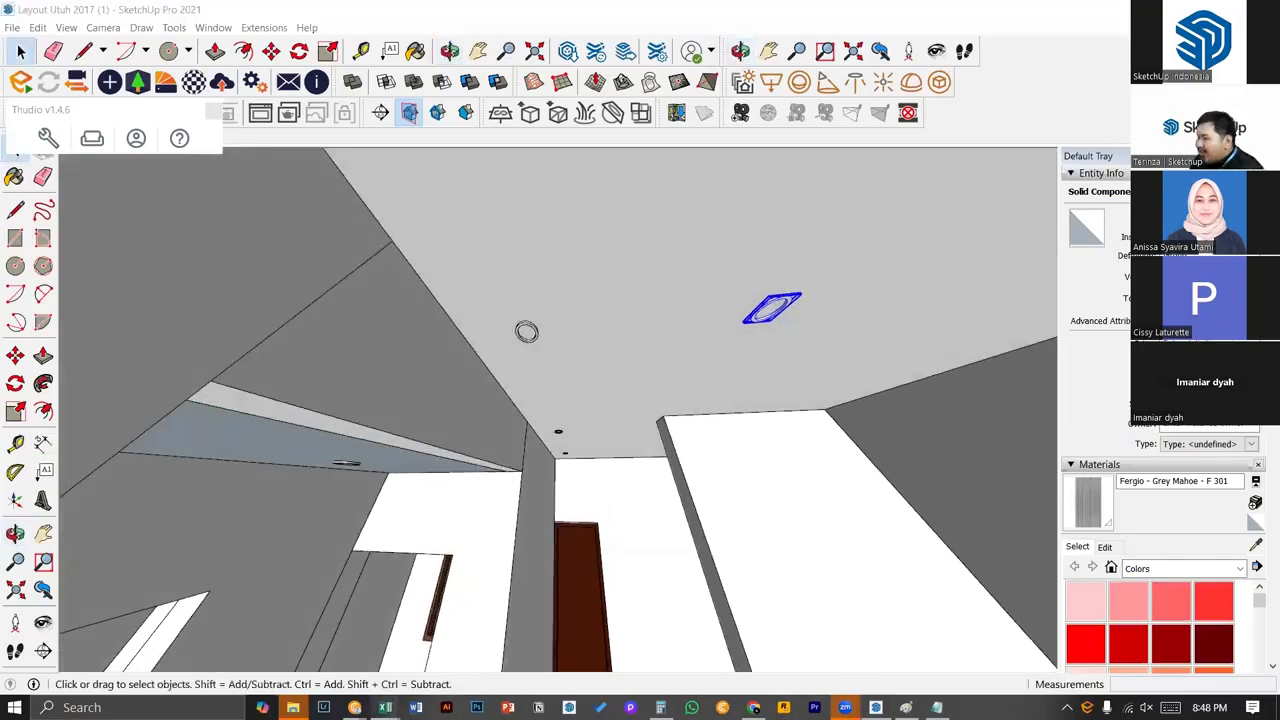
mouse_move(385, 707)
left_click(410, 660)
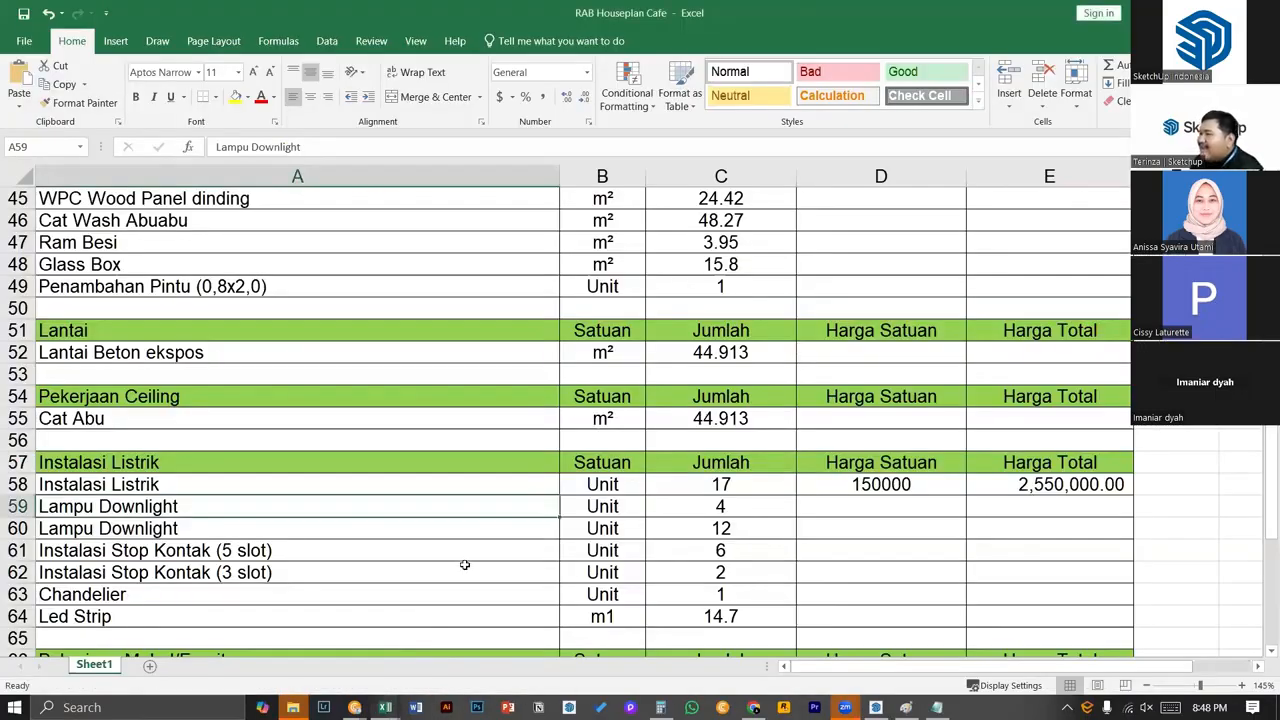
left_click(652, 528)
left_click(716, 508)
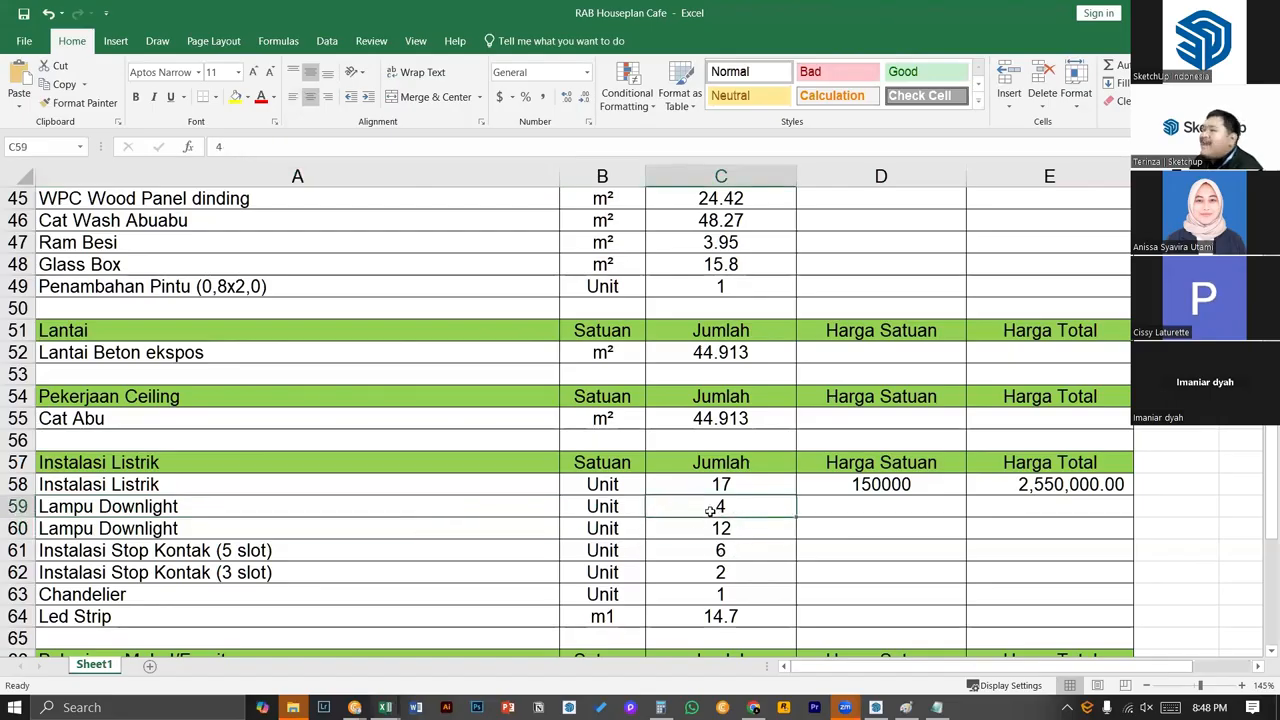
type("17")
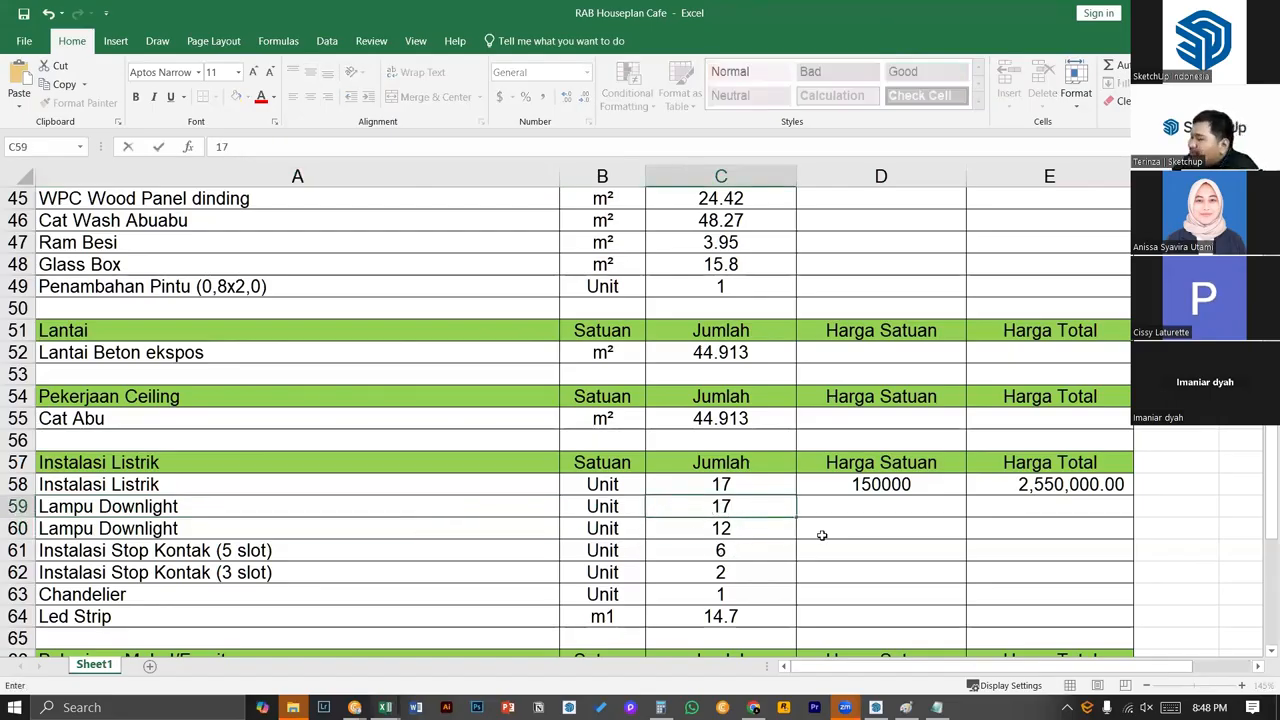
- Look up the lamp price in the Notepad notes and set the Lampu Downlight unit price in D59 to 195000
left_click(901, 511)
type("149000")
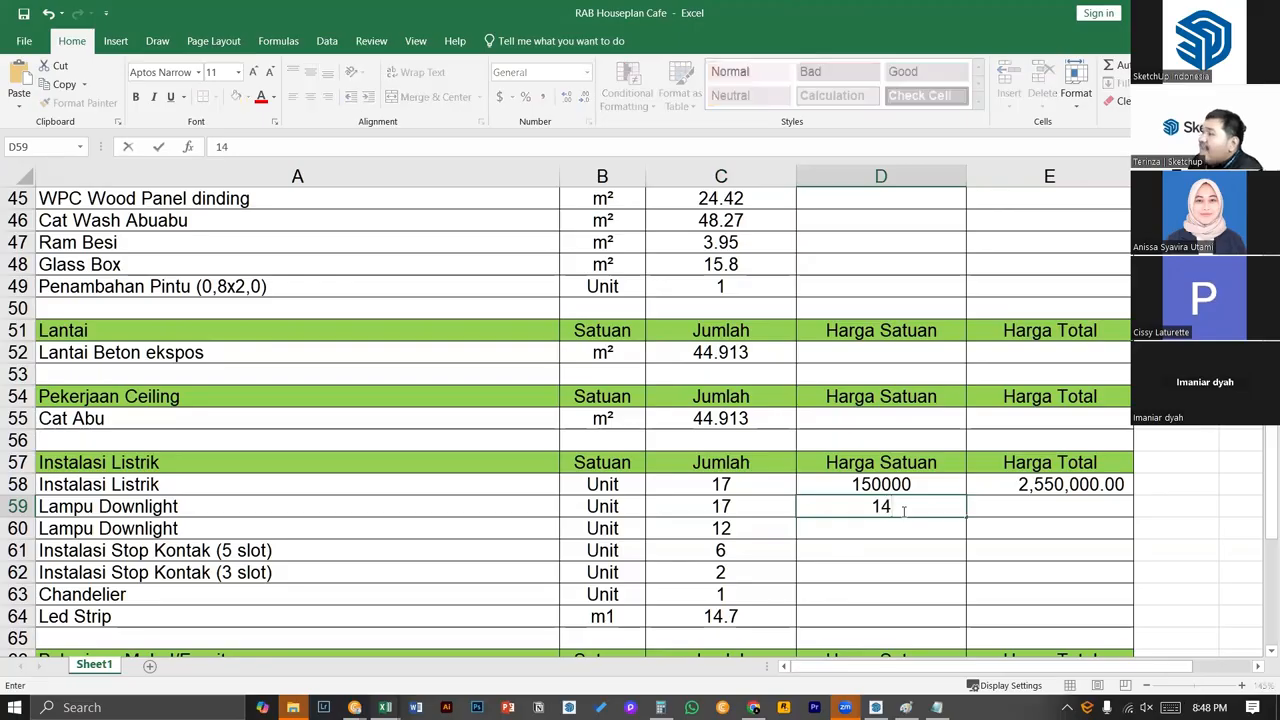
key("BackSpace")
key("BackSpace")
key("BackSpace")
key("BackSpace")
key("BackSpace")
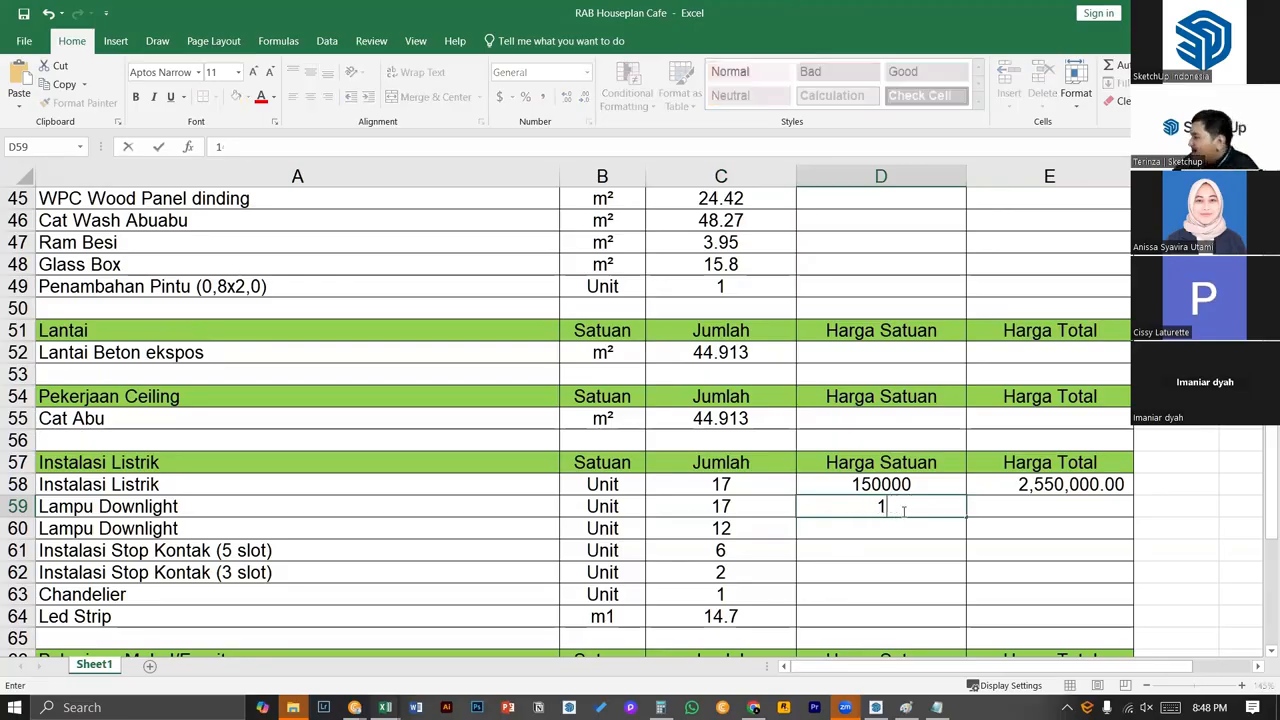
left_click(936, 707)
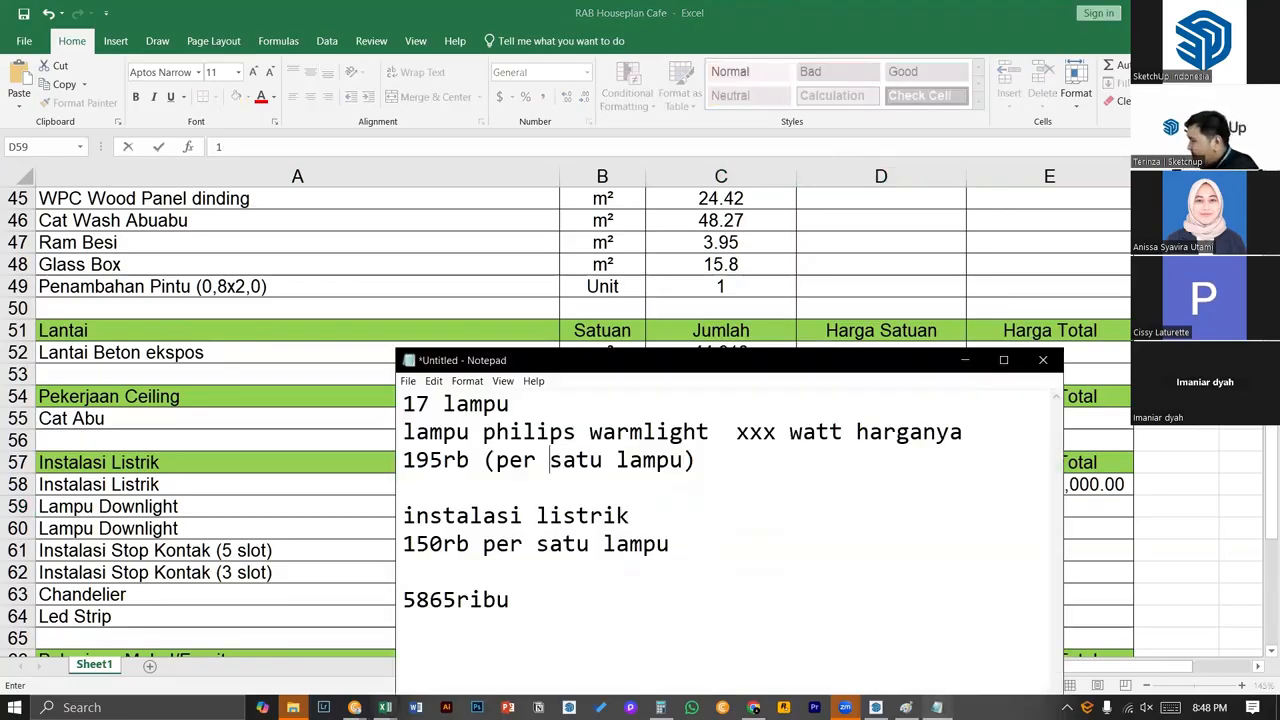
key("alt+Tab")
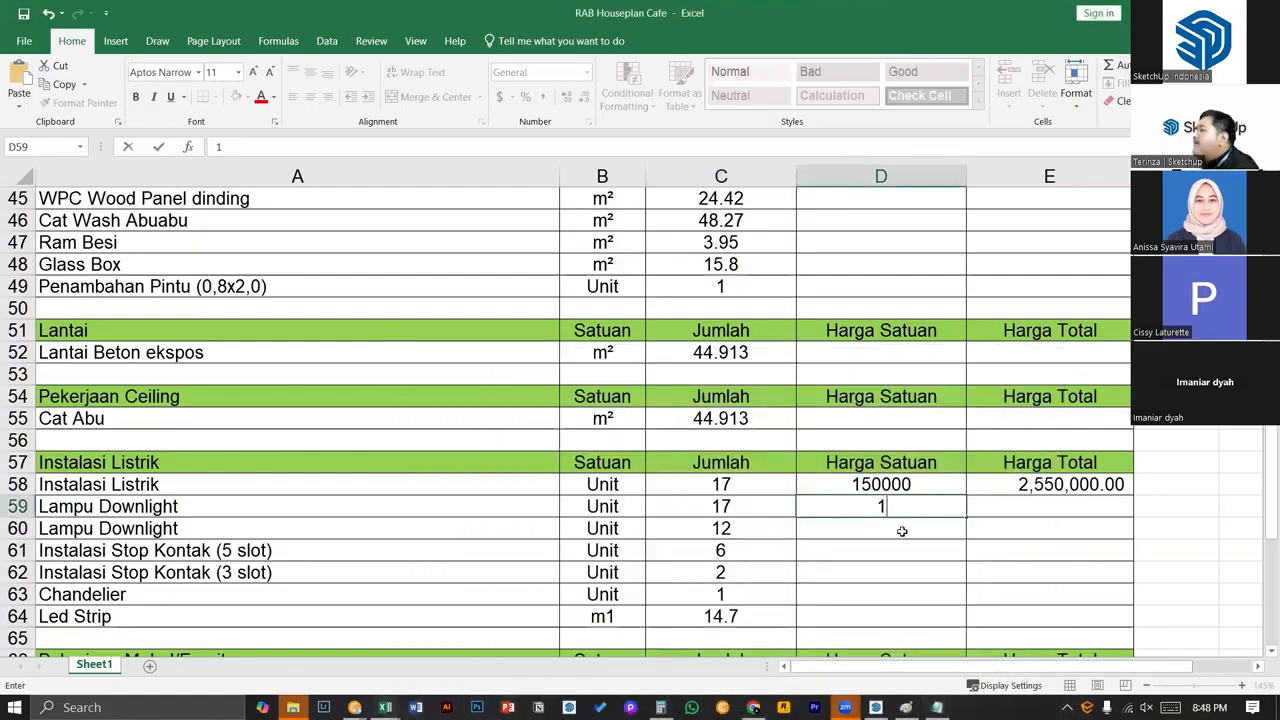
type("95000")
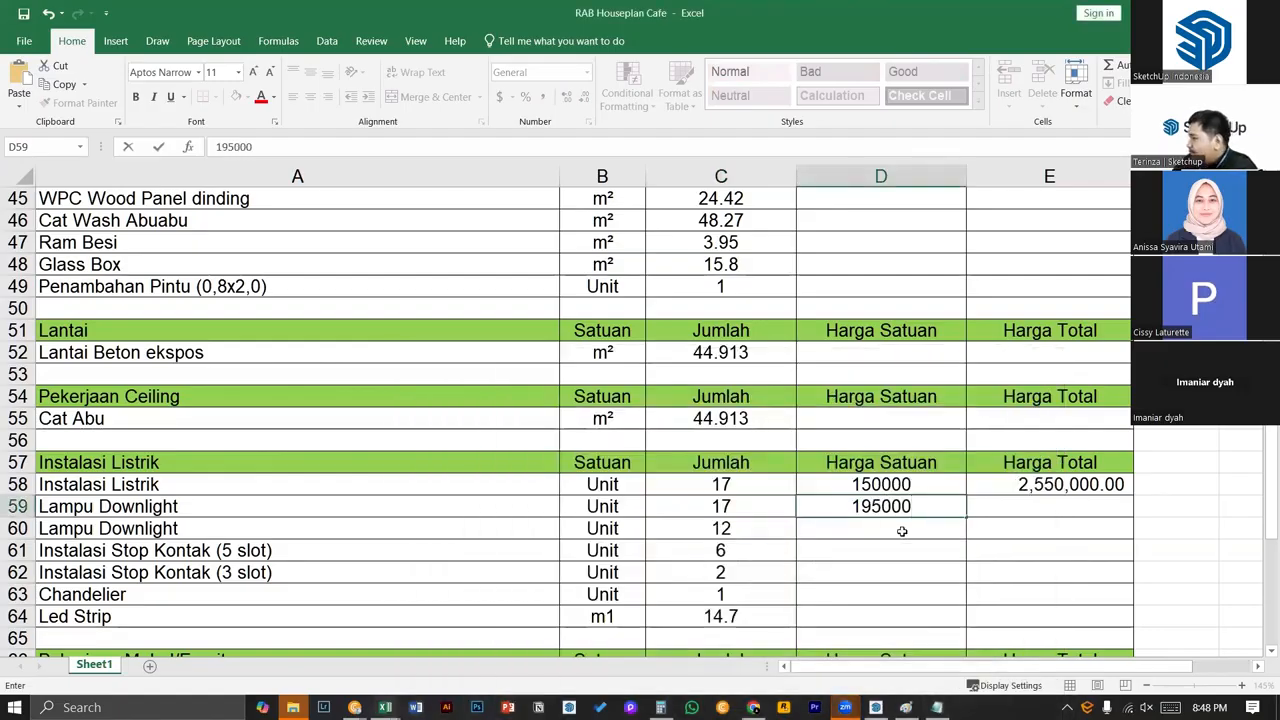
key("Return")
- Apply the comma number format to the unit prices in D59 and D58
left_click(914, 513)
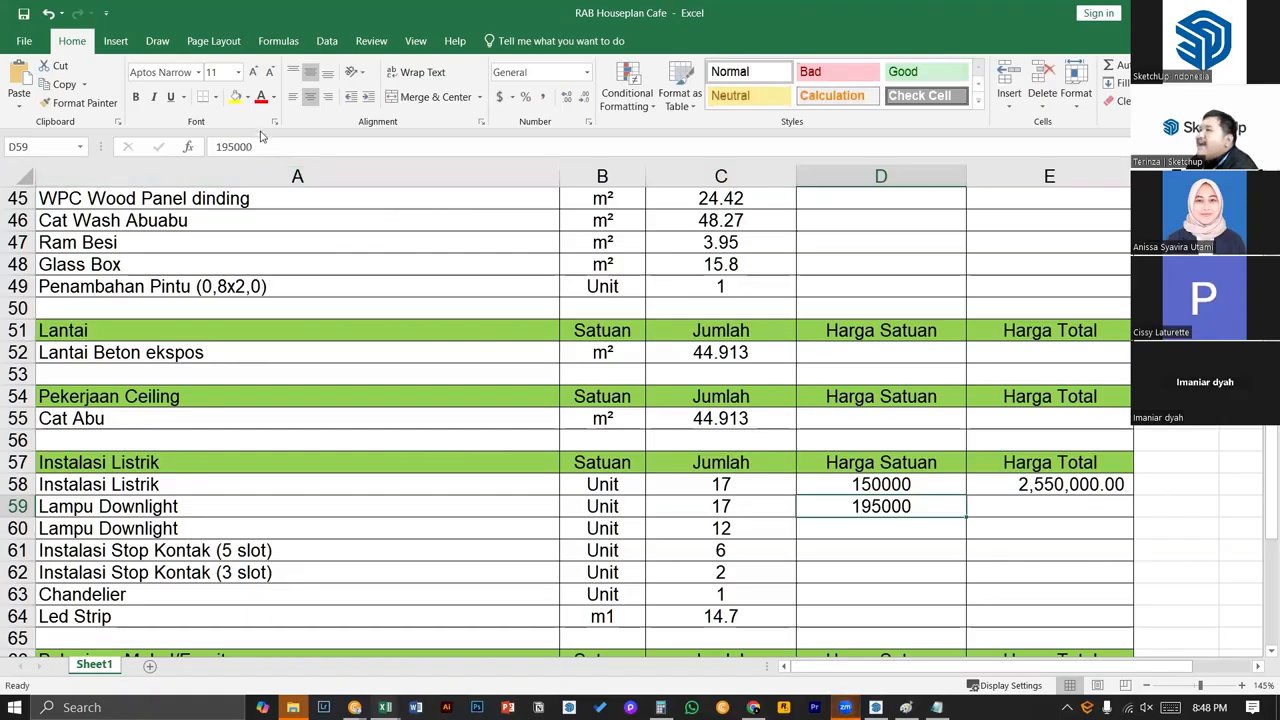
left_click(542, 97)
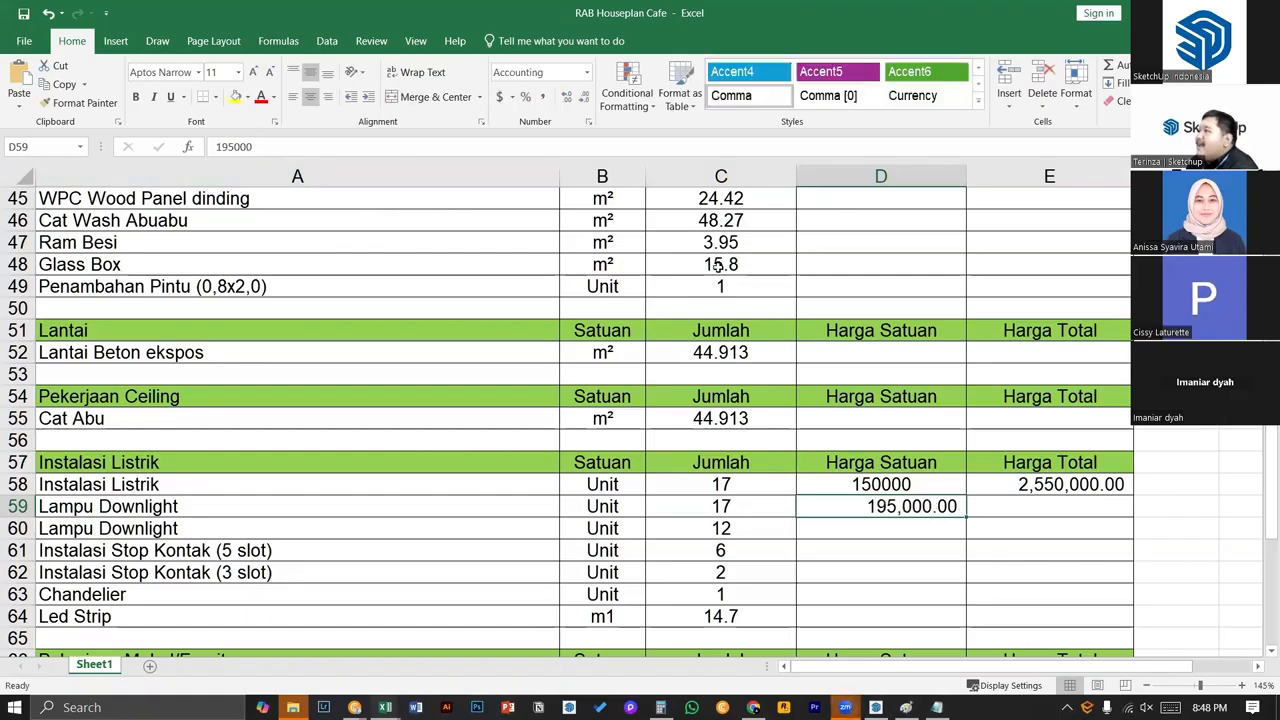
left_click(833, 478)
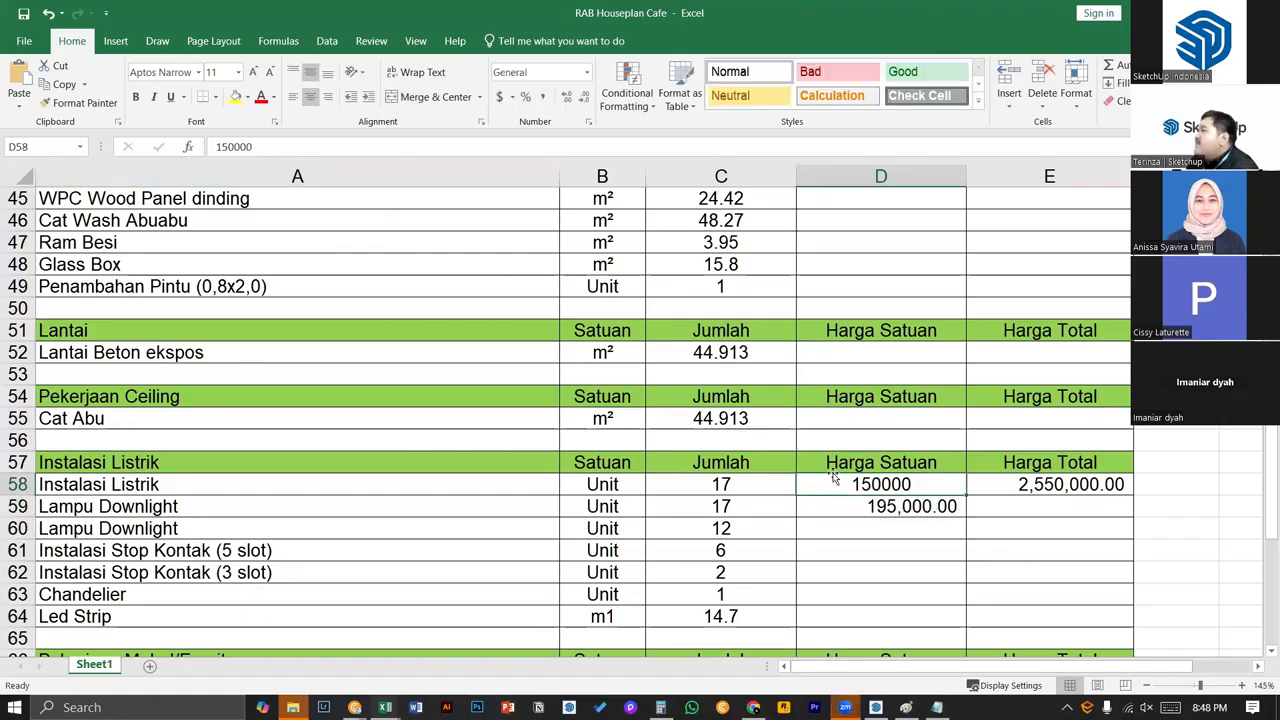
left_click(542, 97)
- Calculate the Lampu Downlight total in E59 with the formula =D59*C59 and check the formula
left_click(981, 515)
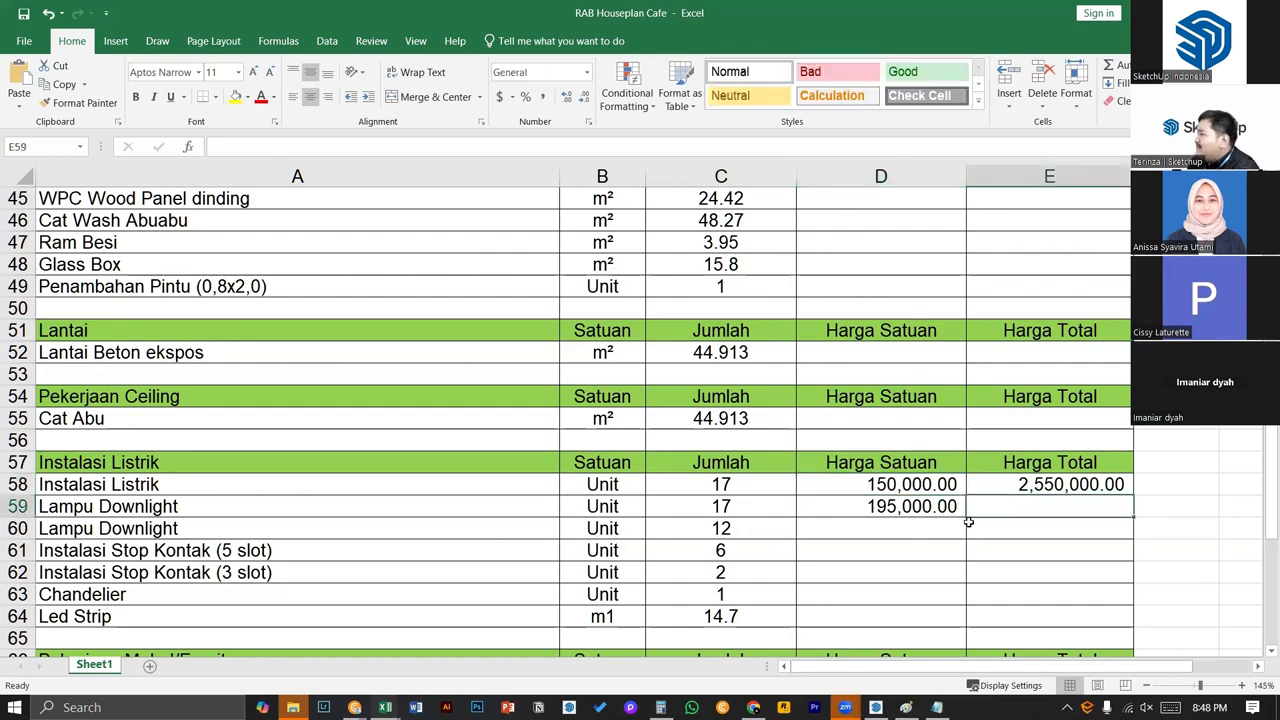
type("=")
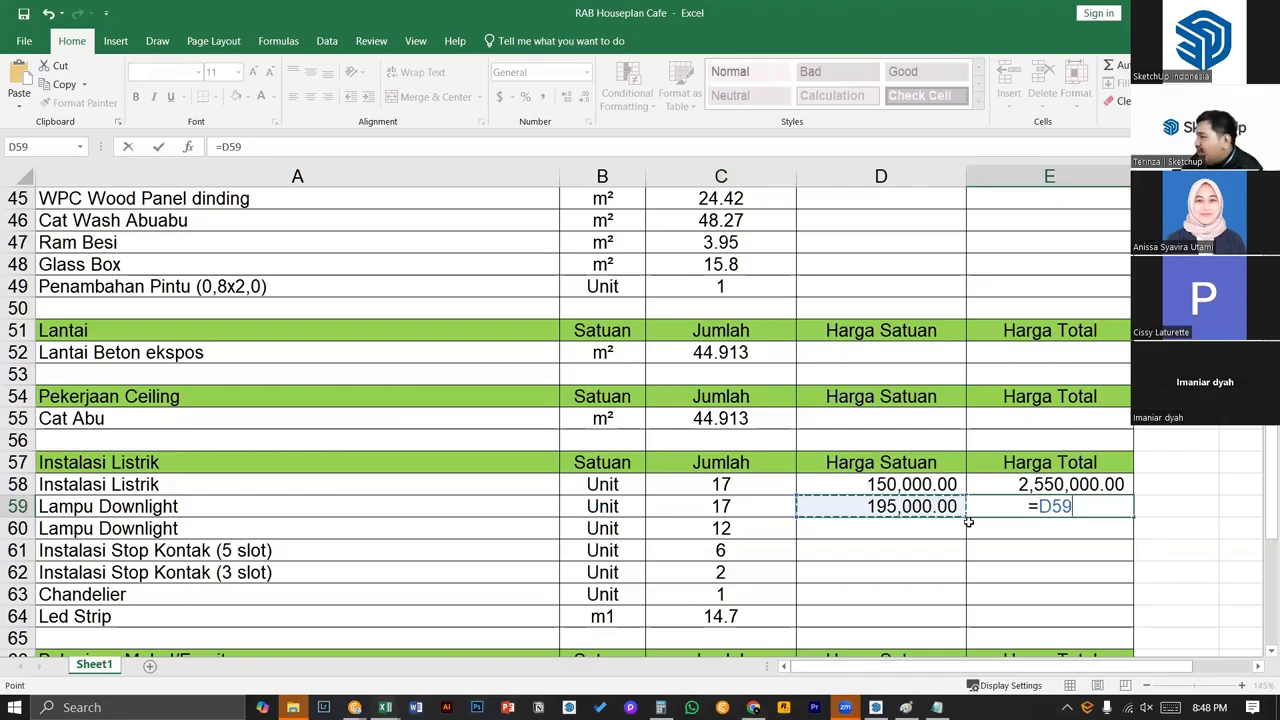
type("*")
key("Left")
key("Left")
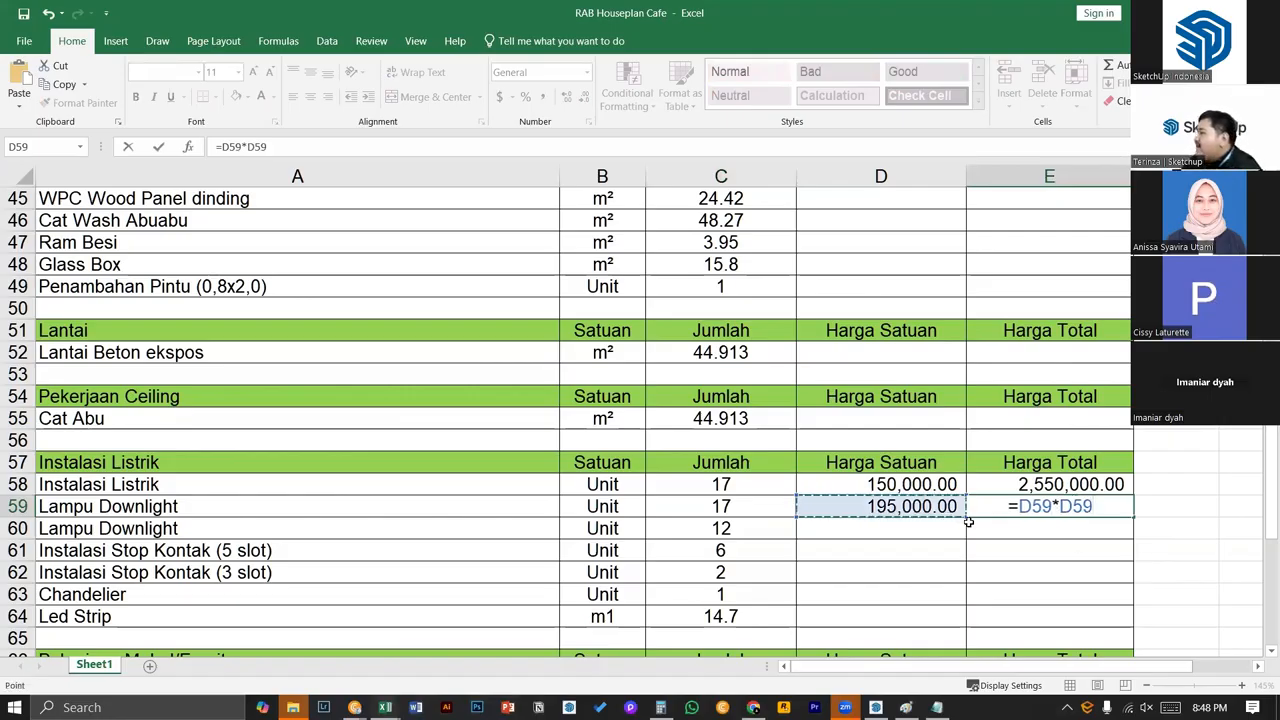
key("Return")
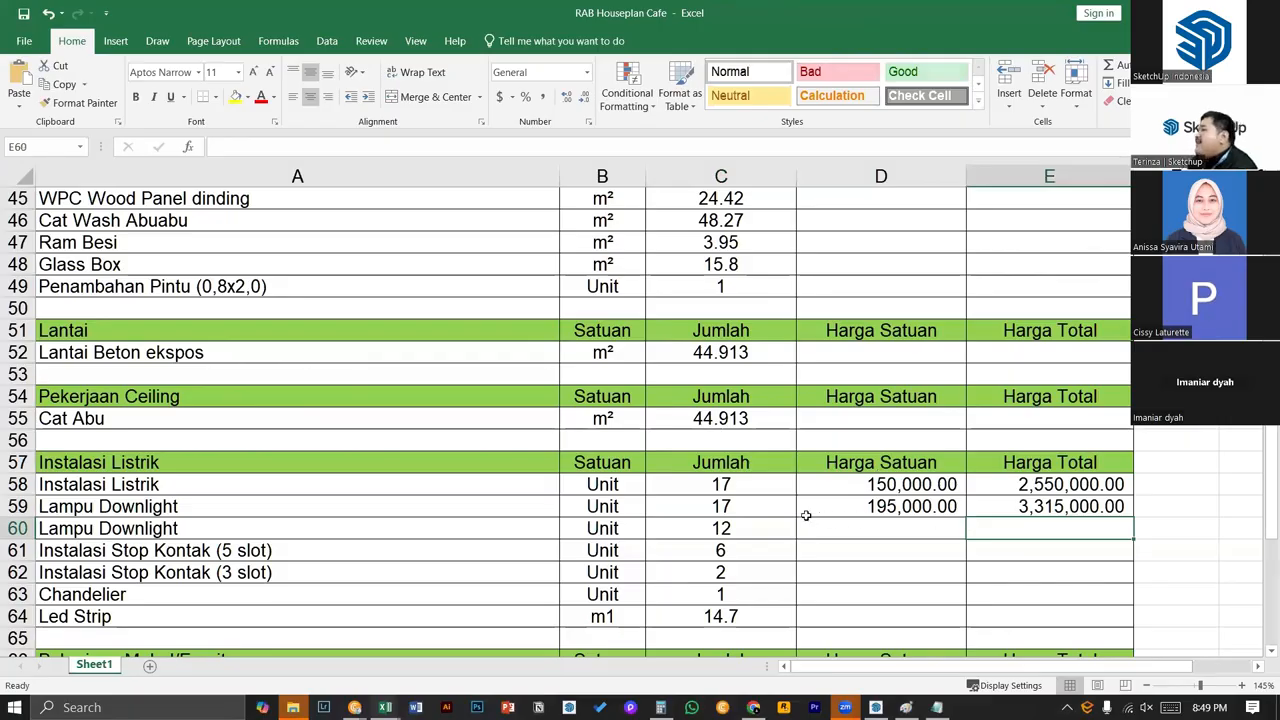
left_click(756, 504)
left_click(988, 500)
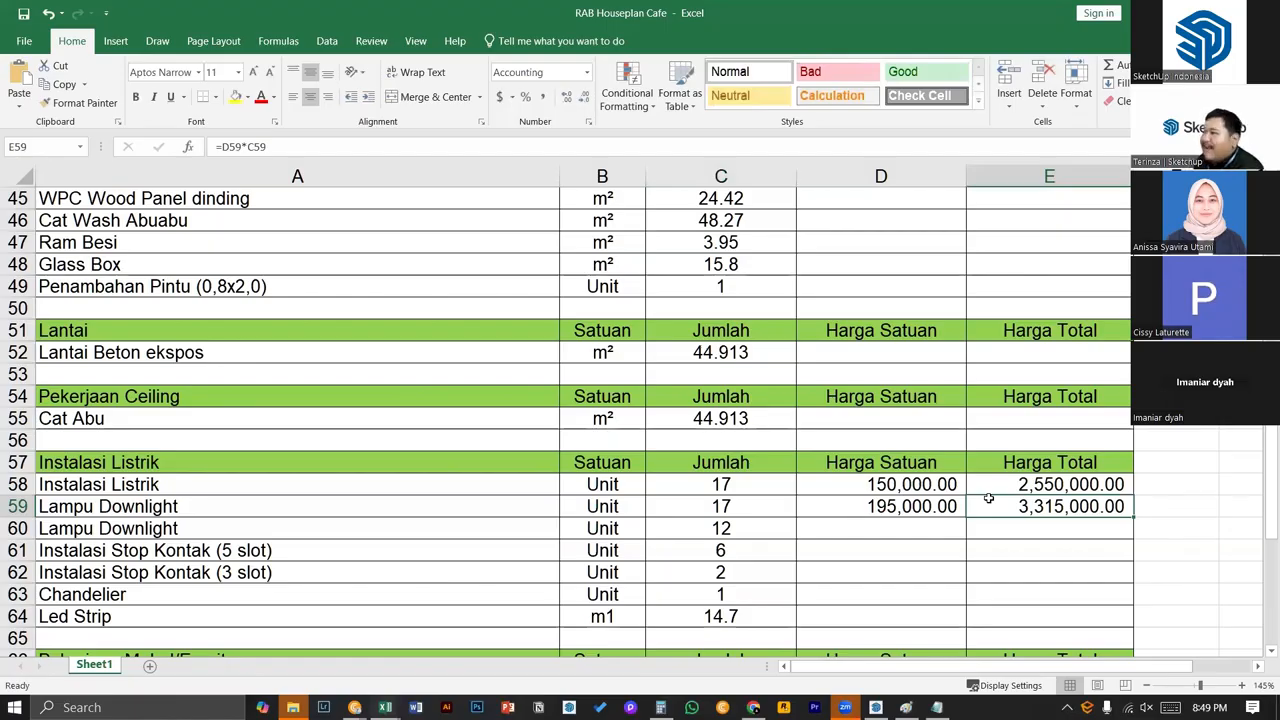
- Set the Instalasi Listrik quantity in C58 to 18 and check its total in E58
left_click(760, 492)
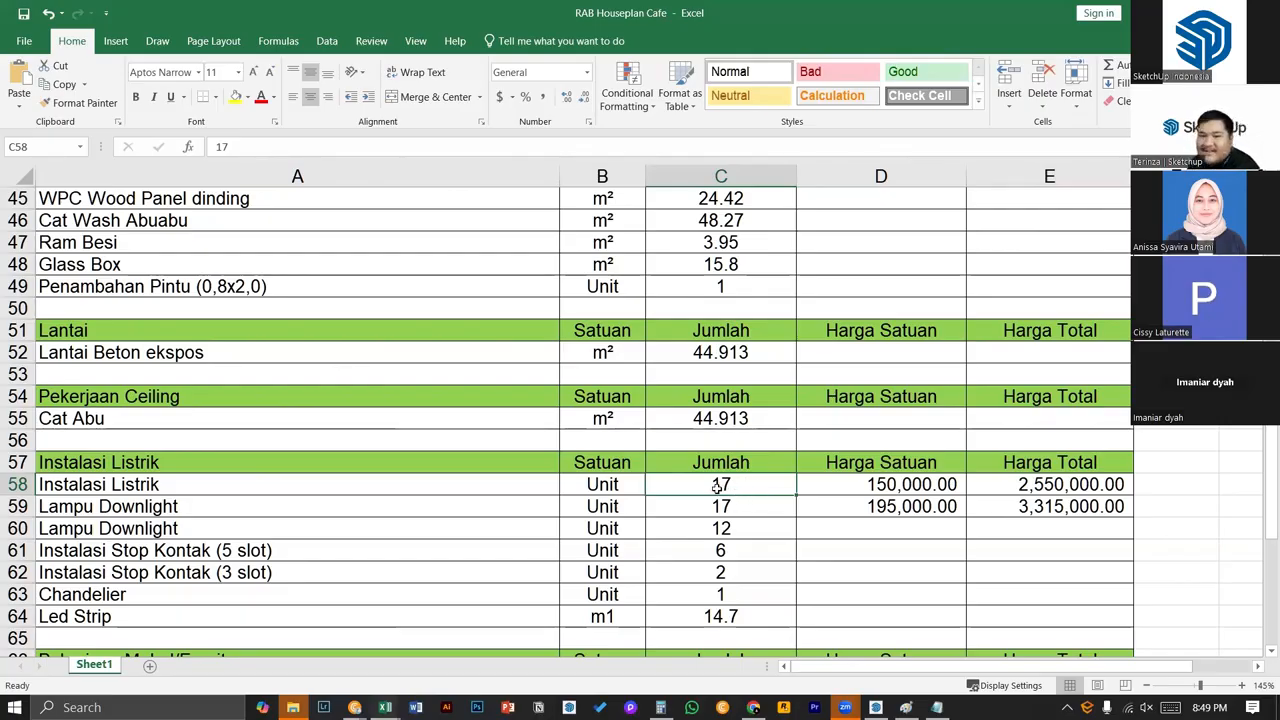
type("18")
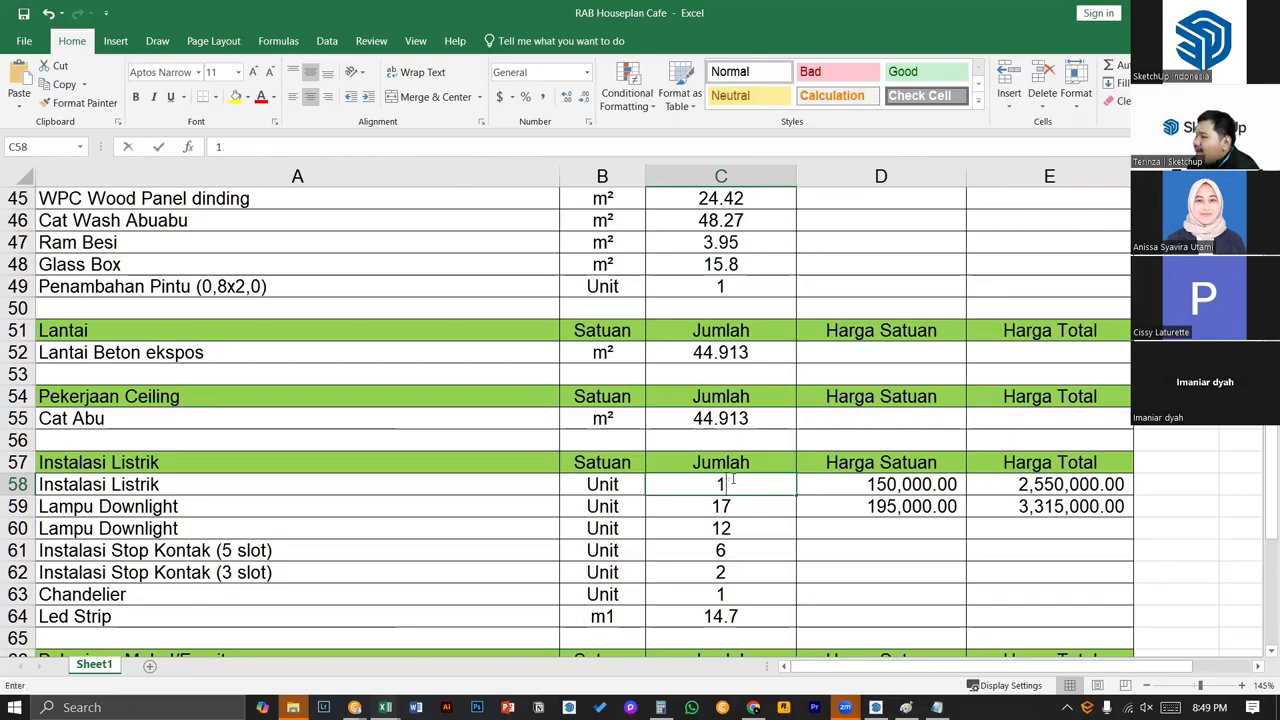
key("Return")
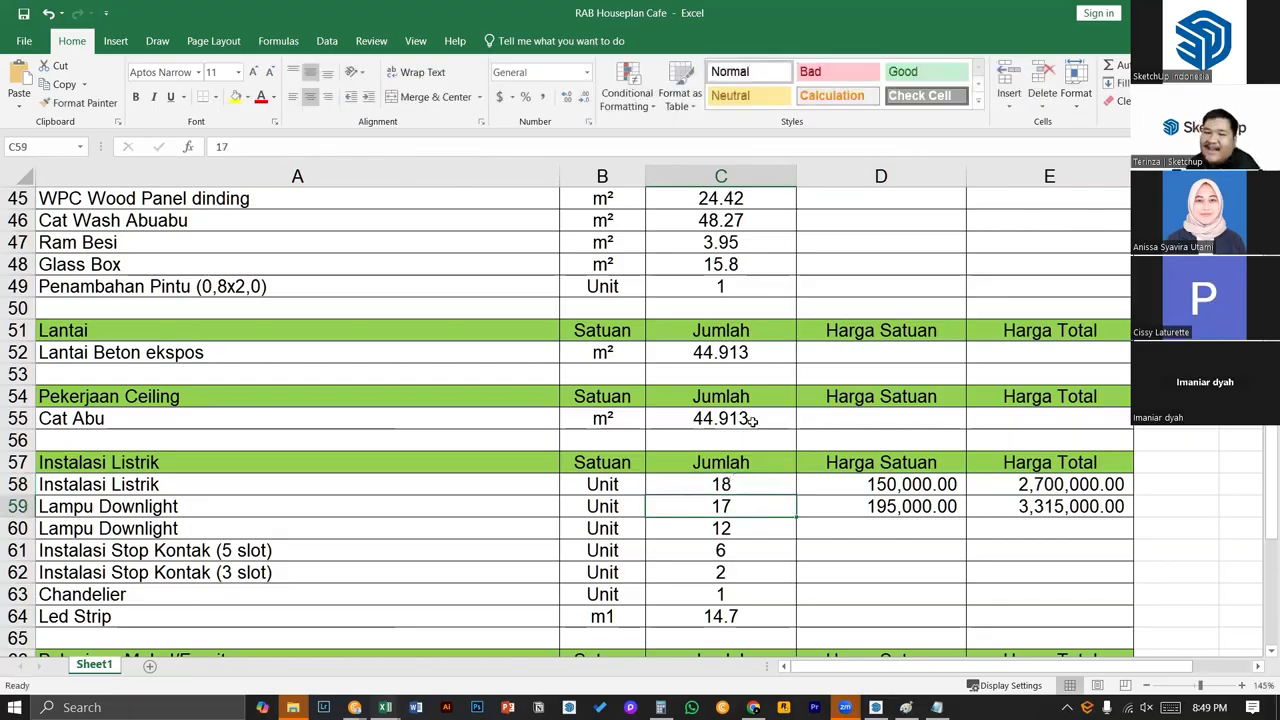
left_click(1027, 488)
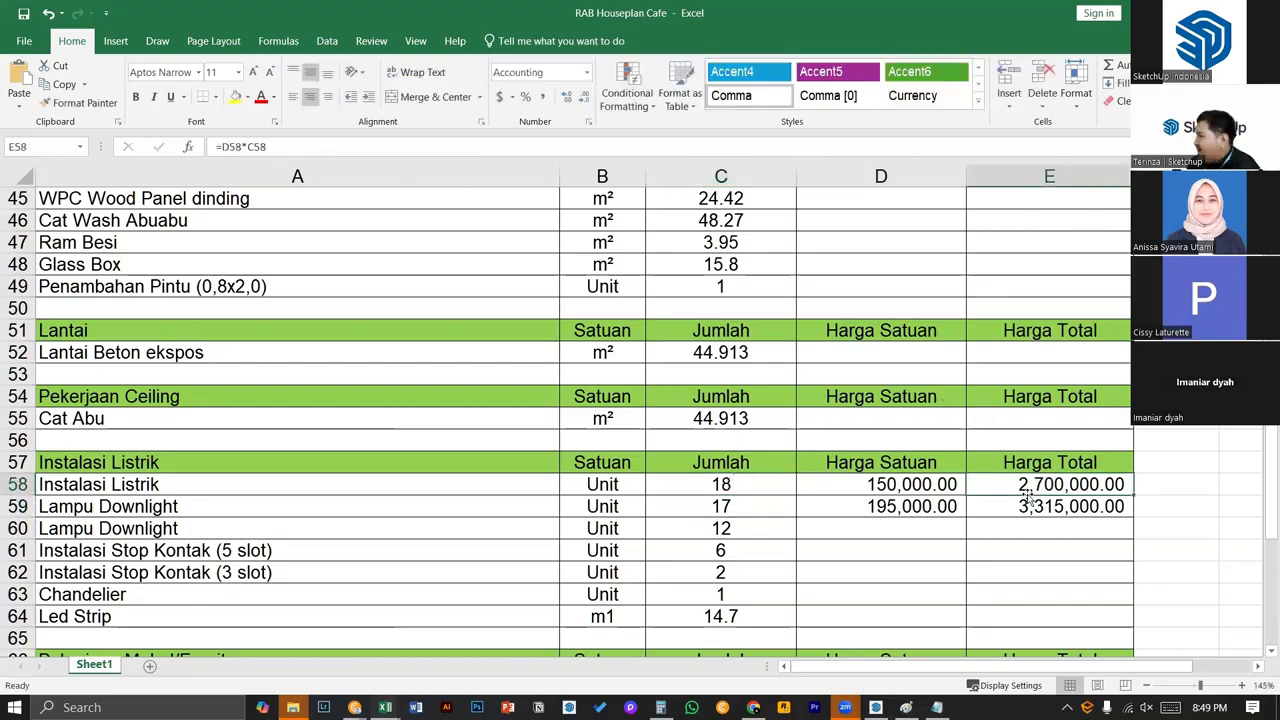
- Set the quantities of Instalasi Listrik in C58 and Lampu Downlight in C59 to 21
left_click(727, 484)
type("21")
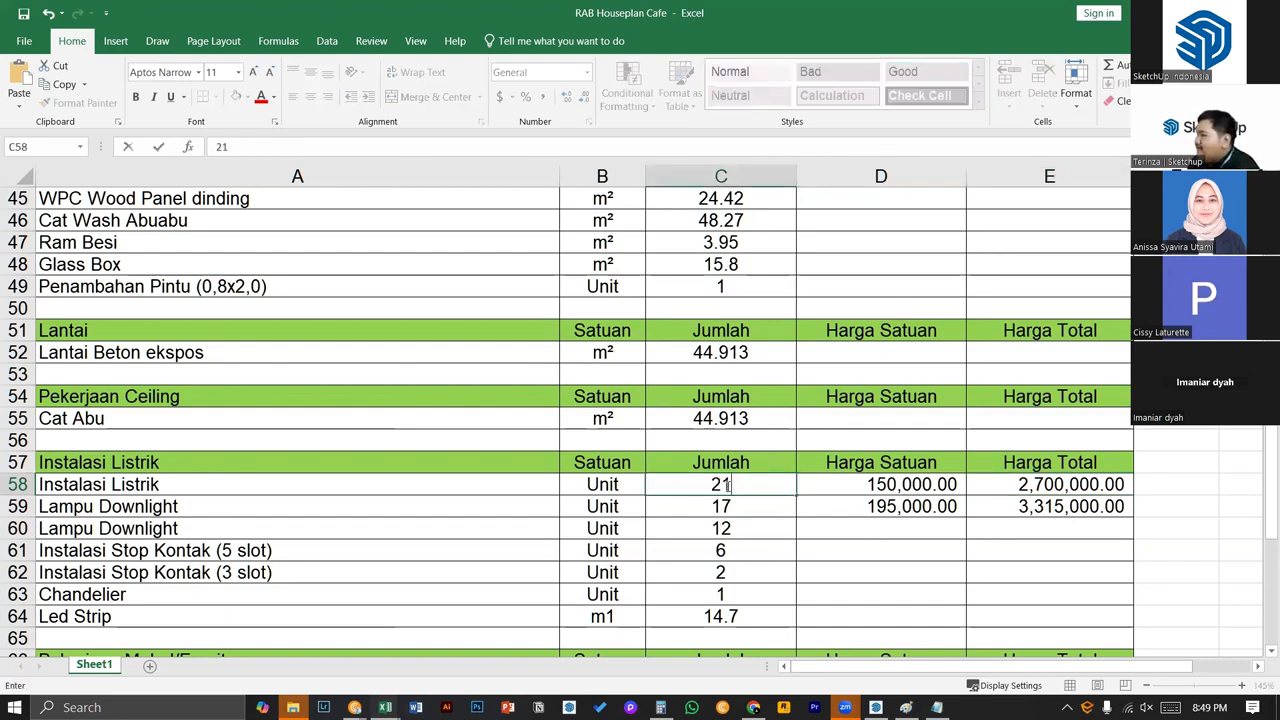
key("Return")
type("\\")
key("Escape")
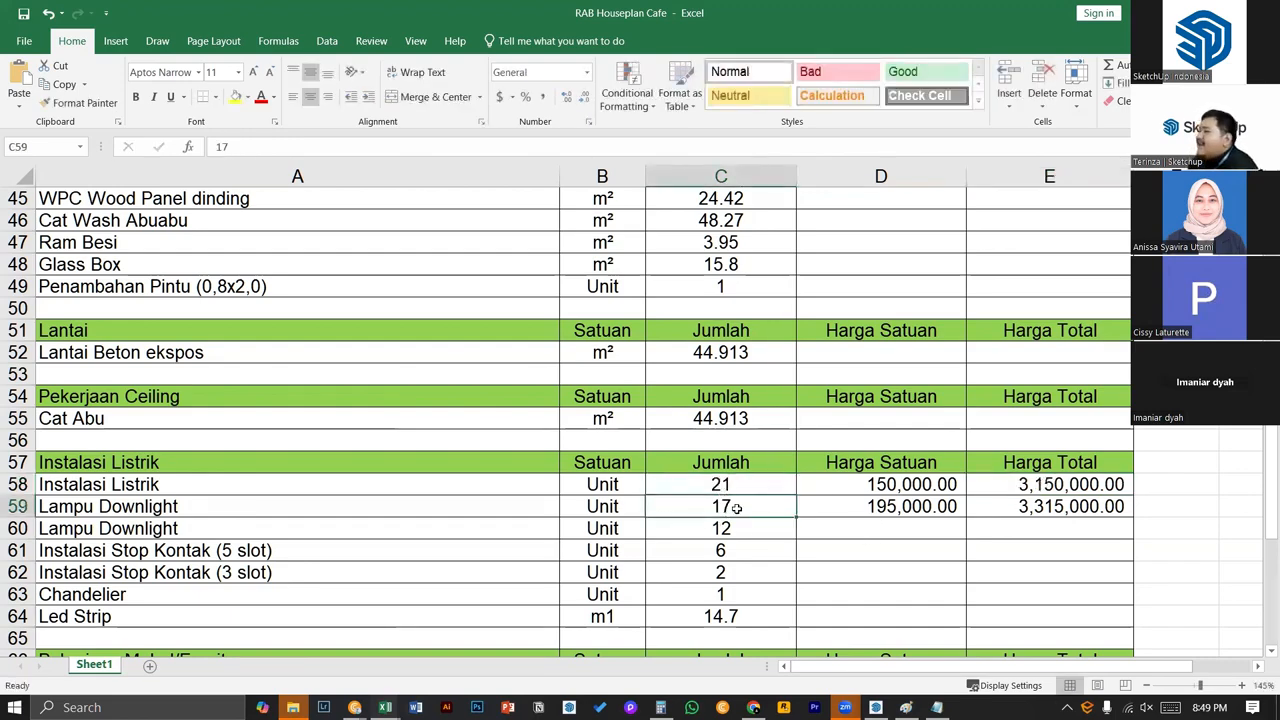
type("21")
key("Return")
left_click(736, 506)
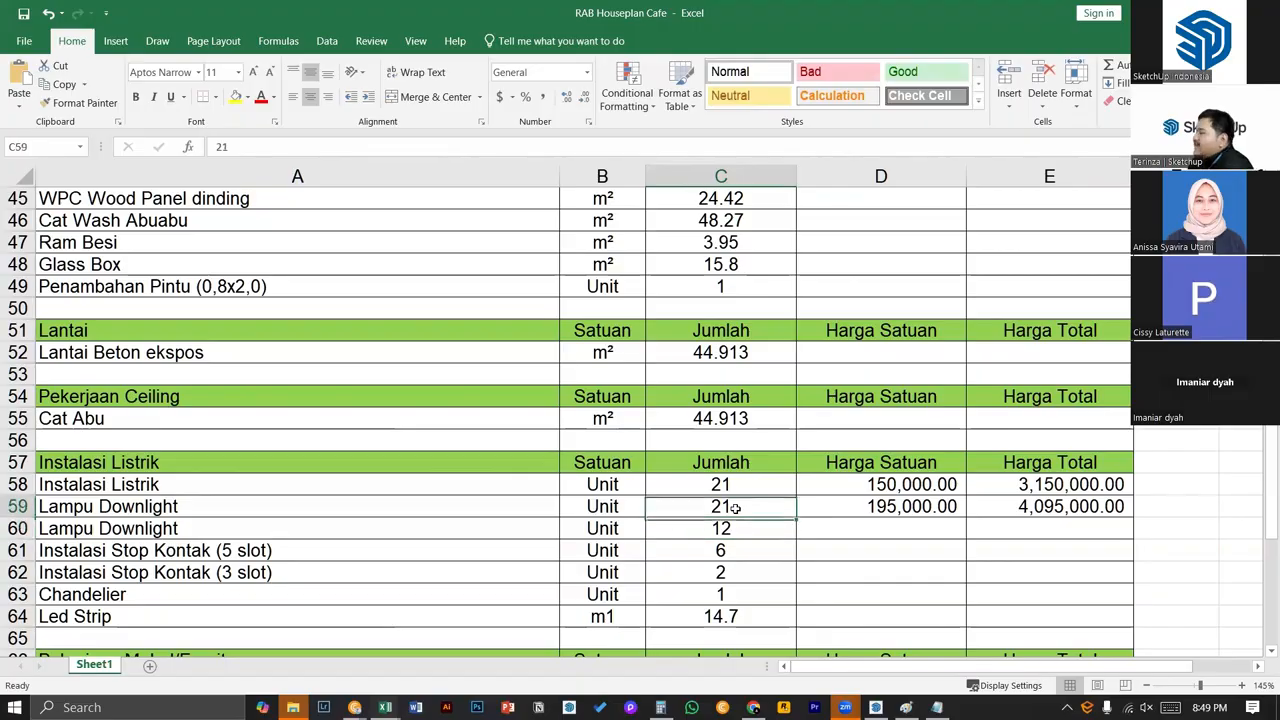
- Set the Instalasi Listrik quantity in C58 to 45
left_click(737, 484)
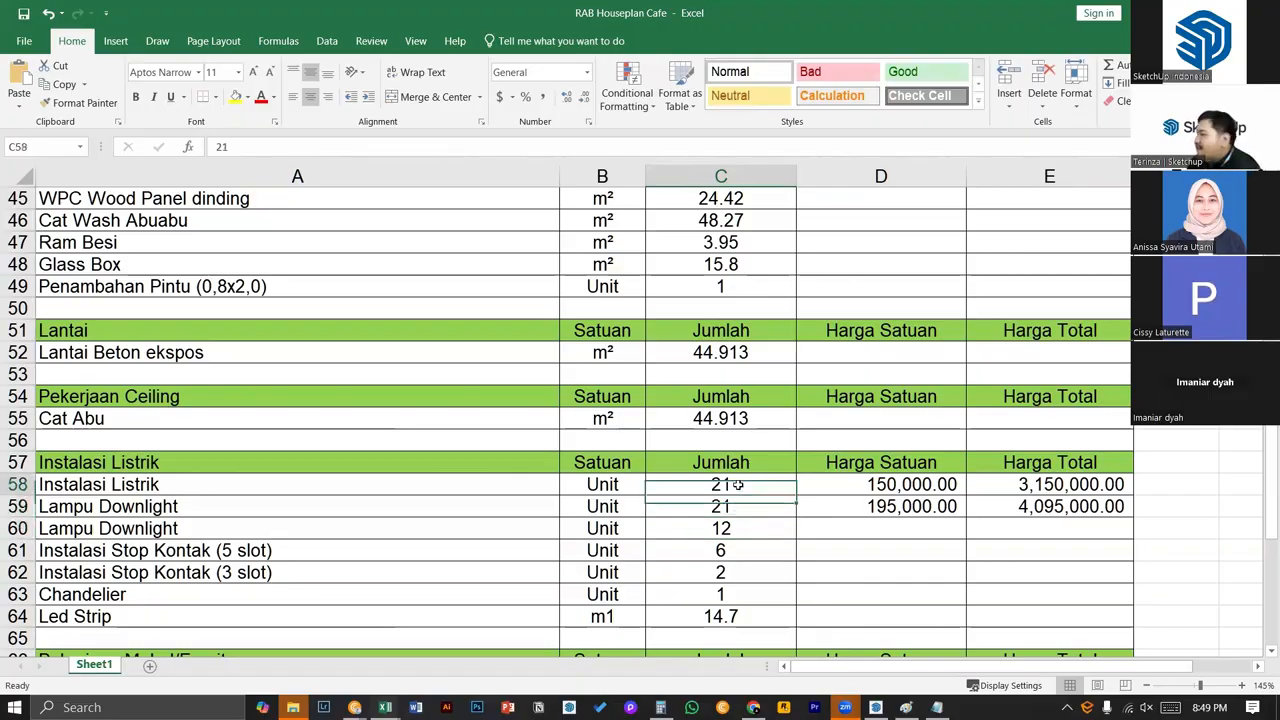
type("45")
key("Return")
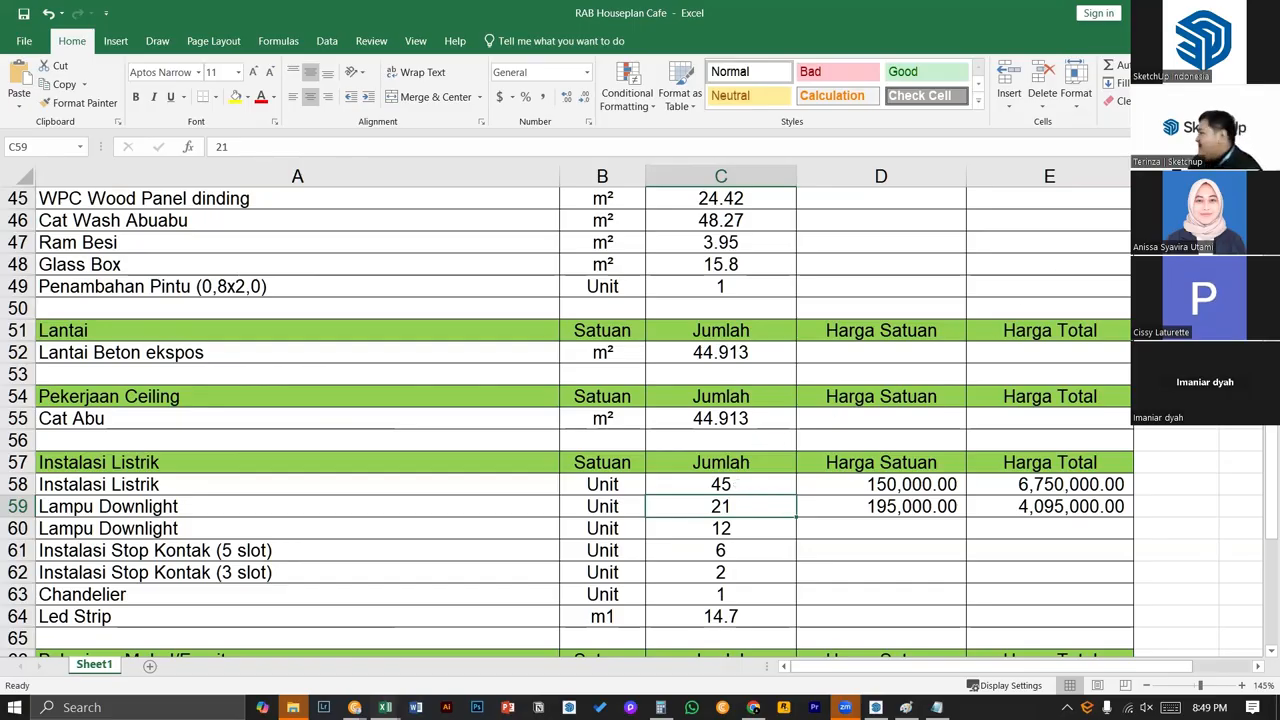
- Switch to the RAB presentation in Canva and go to page 10, Studi Case #4 Struktur
left_click(1184, 13)
mouse_move(834, 375)
middle_mouse_down()
mouse_move(540, 483)
mouse_move(688, 289)
middle_mouse_up()
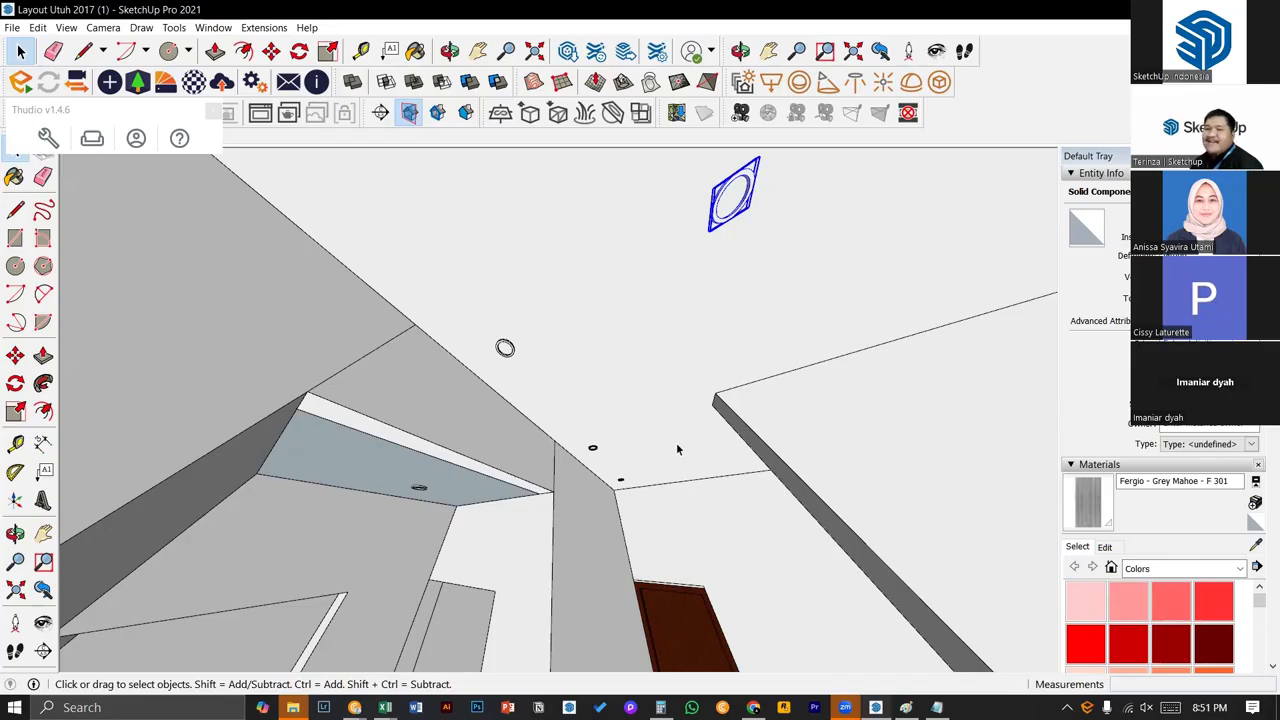
left_click(753, 707)
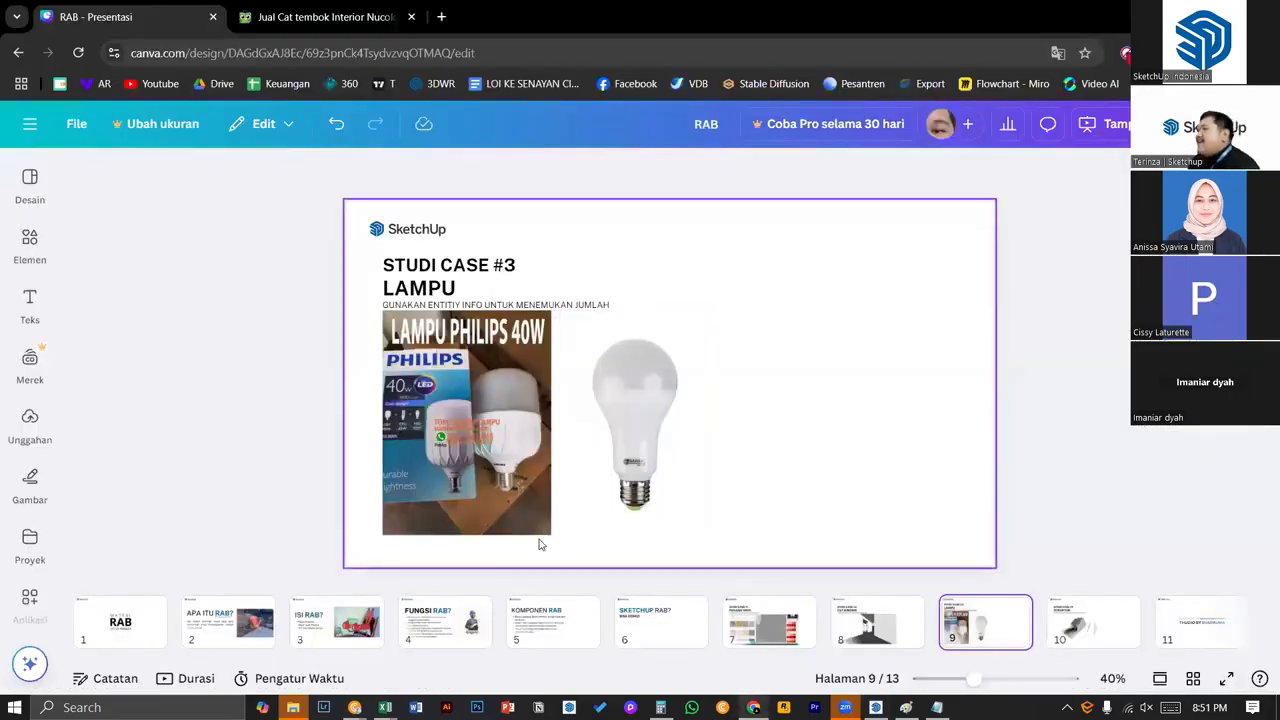
left_click(990, 615)
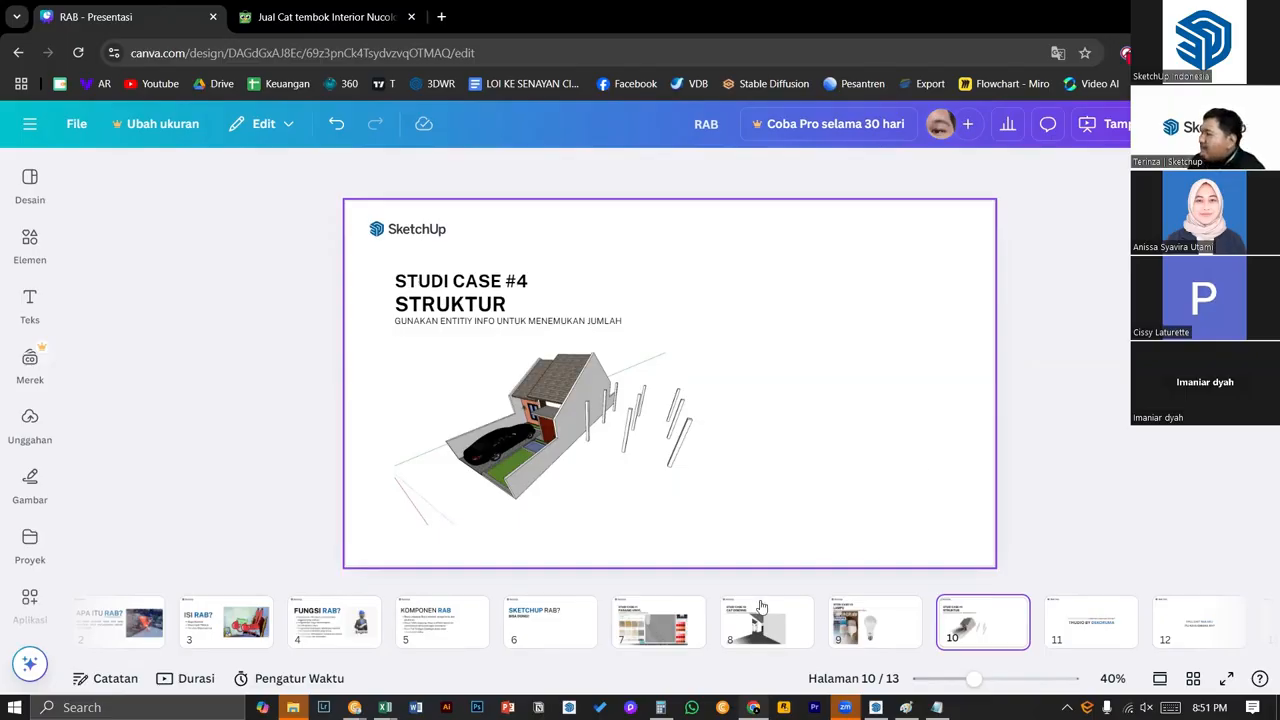
- Switch to the Layout Utuh 2017 model in SketchUp and examine the structural columns standing beside the house
left_click(876, 707)
middle_click_drag(704, 462, 784, 600)
middle_click_drag(580, 474, 463, 462)
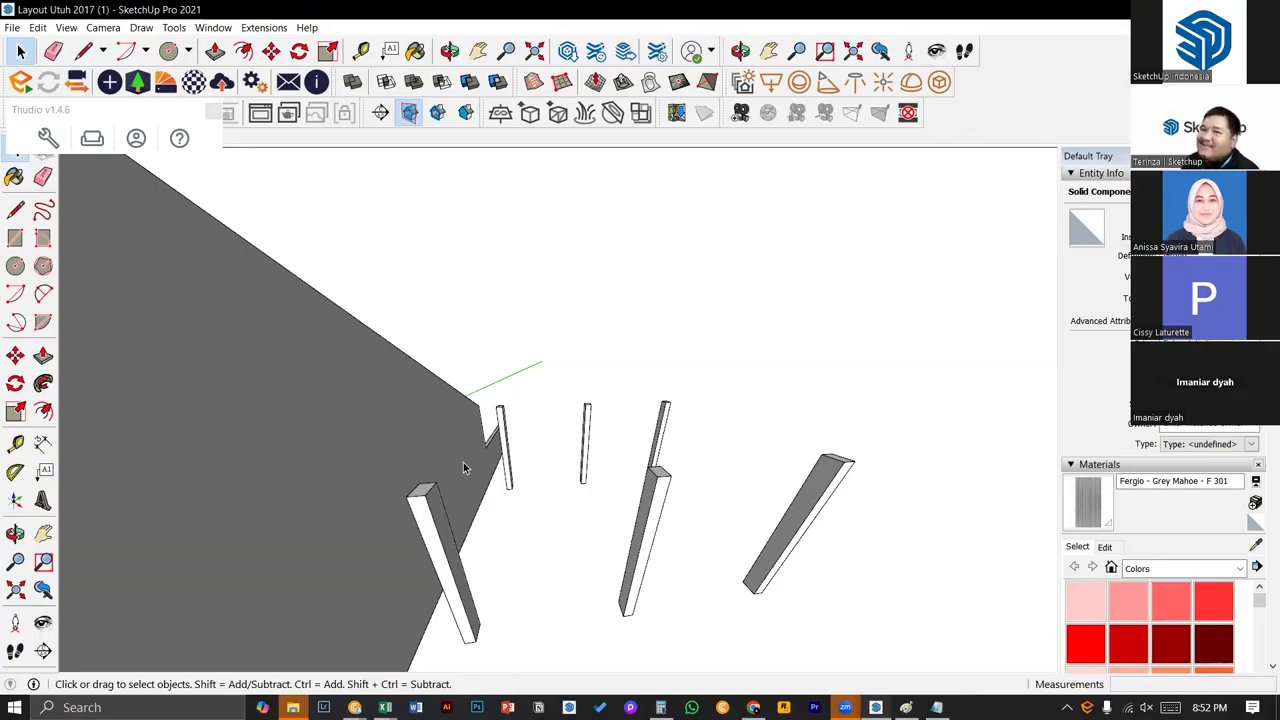
left_click(454, 538)
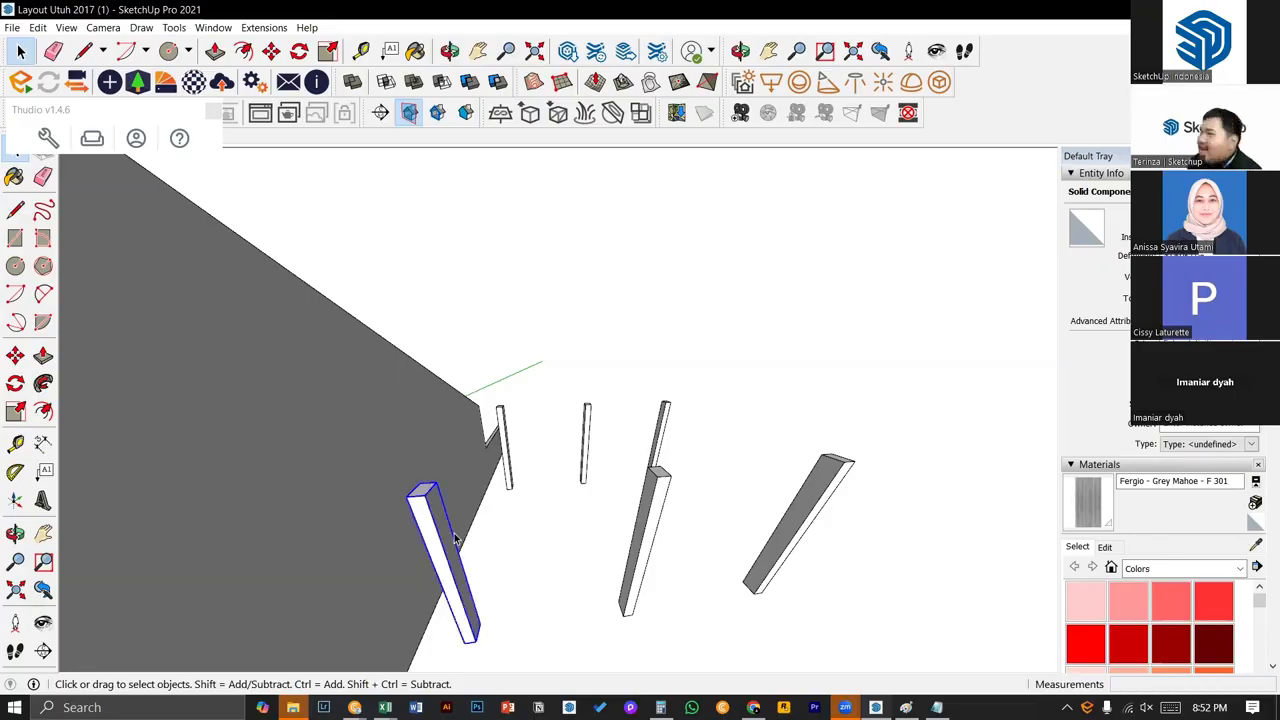
scroll(454, 538, "down", 3)
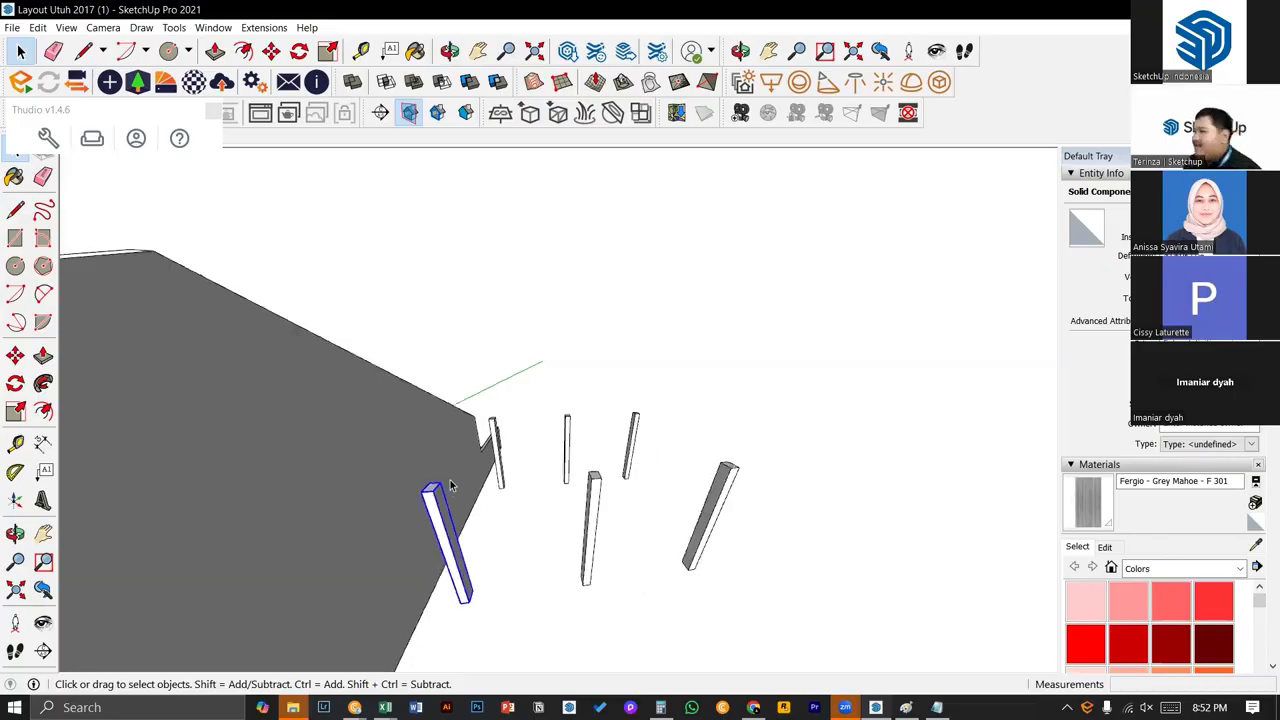
middle_click_drag(454, 538, 364, 545)
scroll(500, 500, "up", 5)
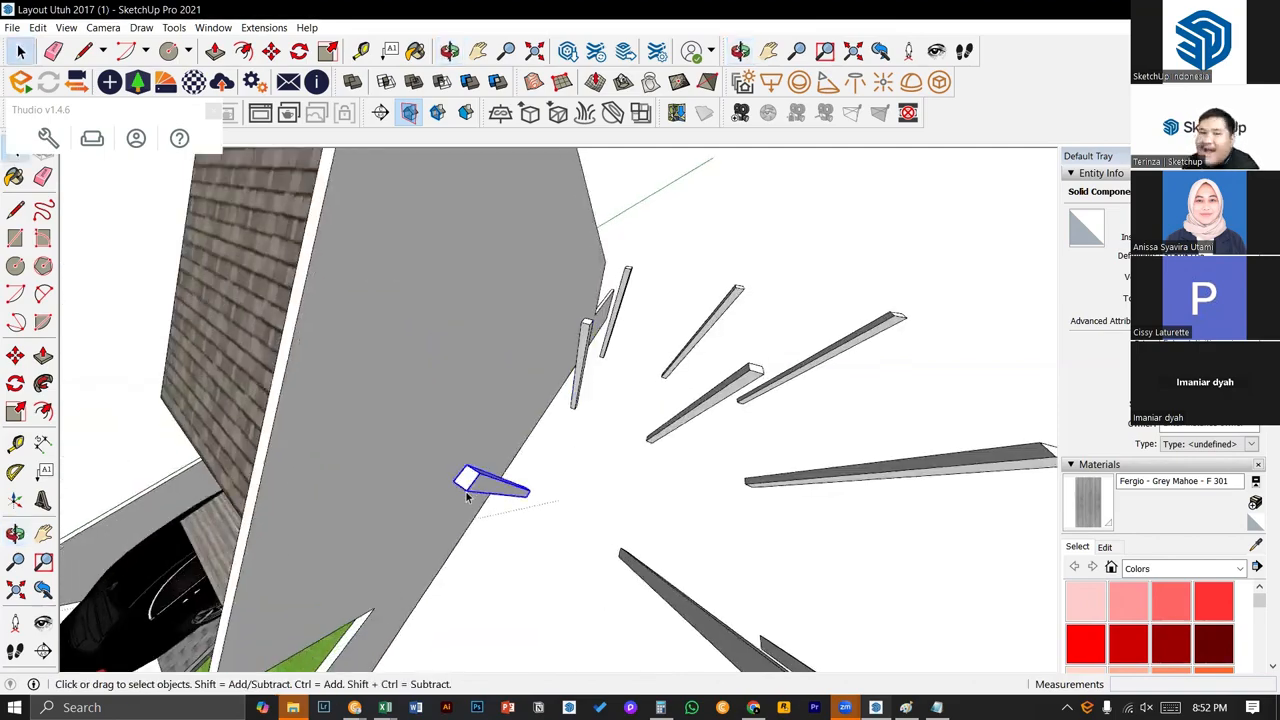
scroll(470, 488, "down", 5)
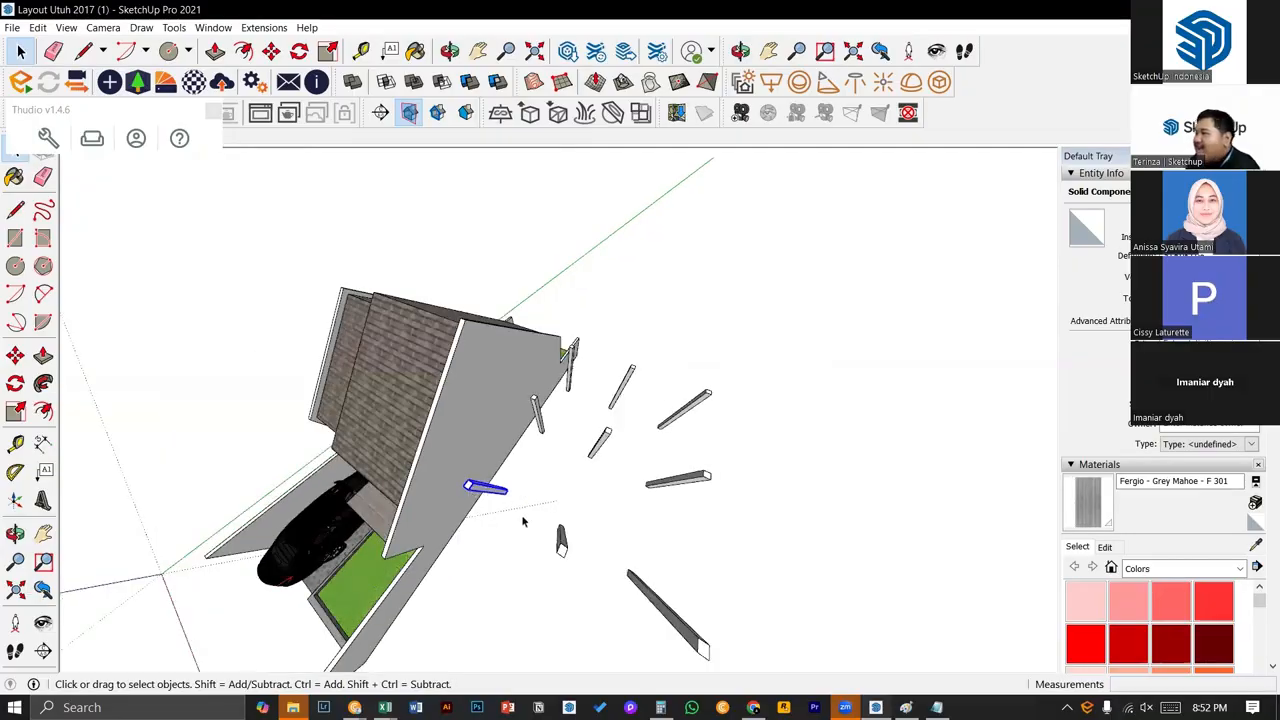
key("m")
middle_click_drag(520, 503, 664, 456)
key("space")
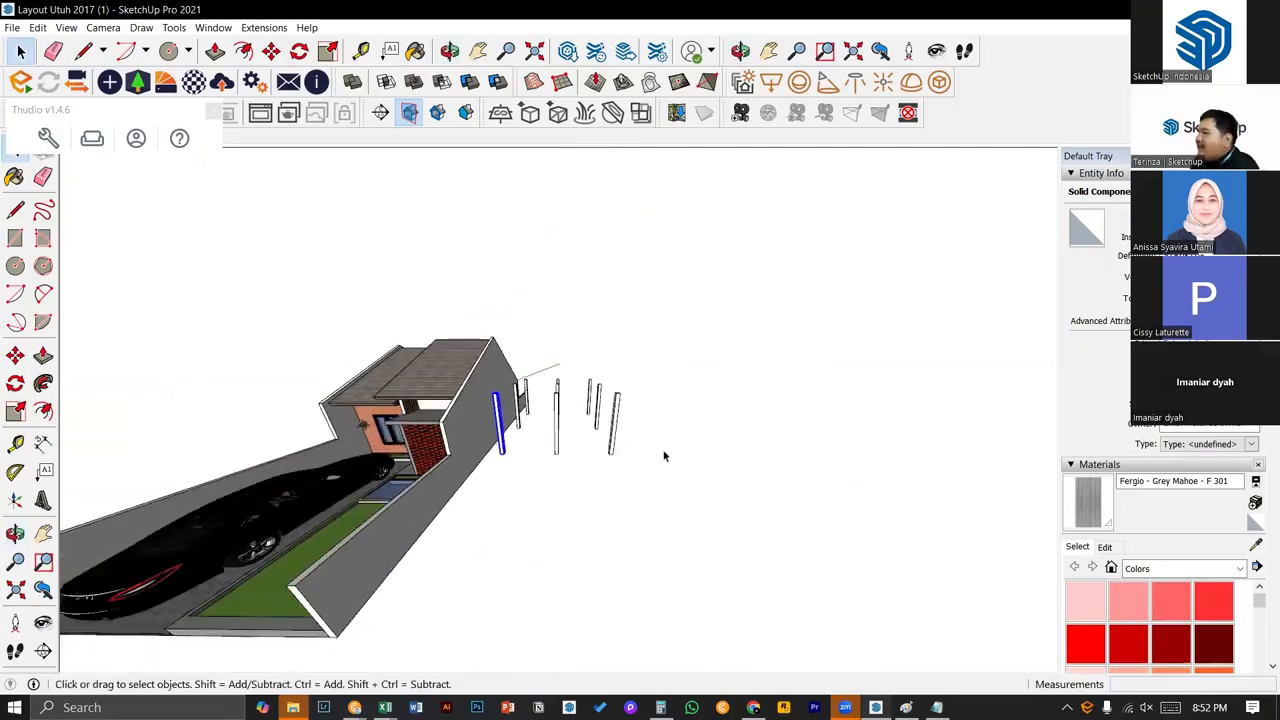
- Copy the six columns farther from the house, excluding the row nearest the wall, 6.15 m away to extend the grid
left_click_drag(507, 395, 523, 389)
middle_click_drag(525, 390, 693, 477)
left_click_drag(696, 472, 506, 357)
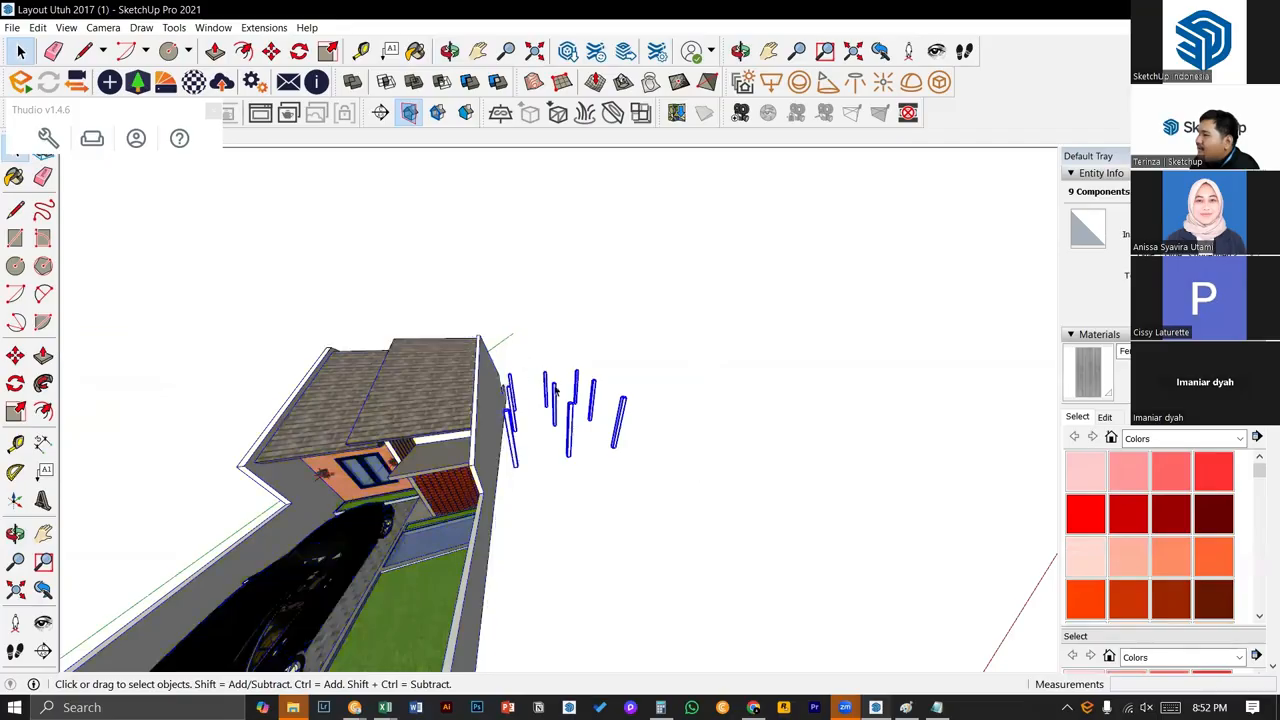
mouse_move(540, 440)
middle_mouse_down()
mouse_move(567, 502)
mouse_move(505, 425)
middle_mouse_up()
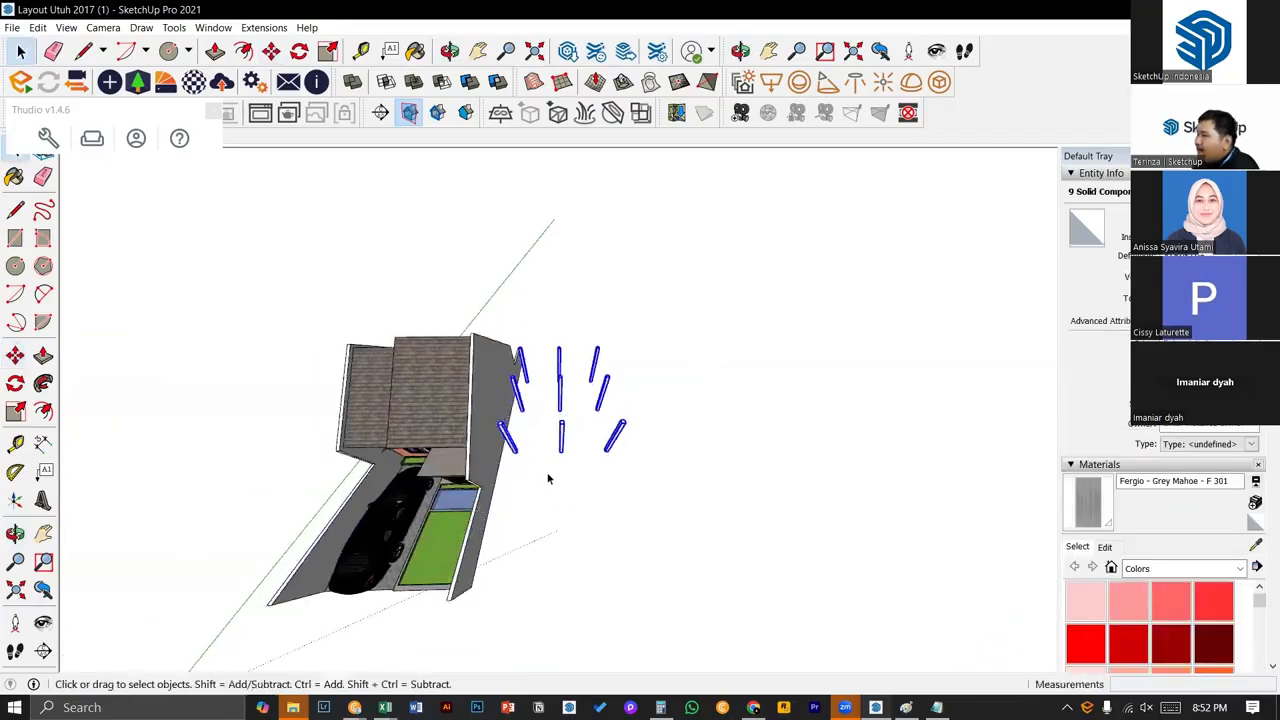
middle_click_drag(549, 477, 524, 481)
left_click(511, 441, "shift")
left_click(514, 388, "shift")
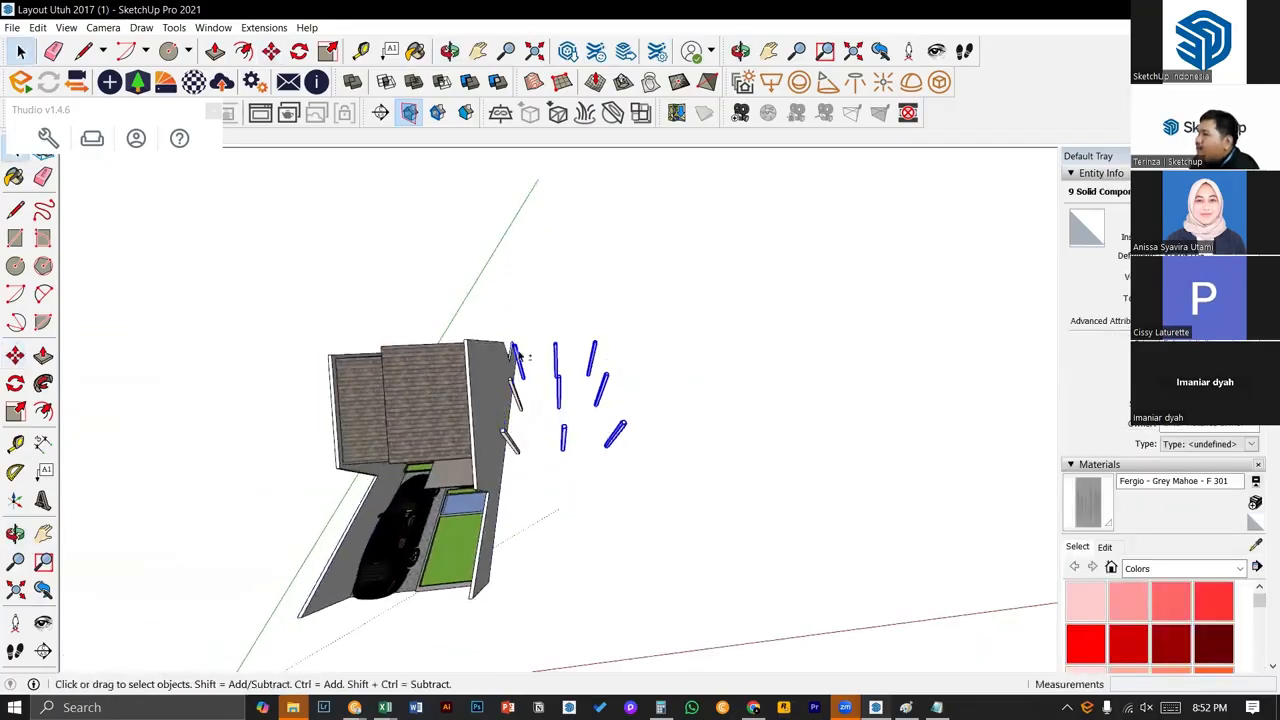
left_click(517, 352, "shift")
scroll(497, 428, "up", 5)
key("m")
key("ctrl")
left_click(512, 441)
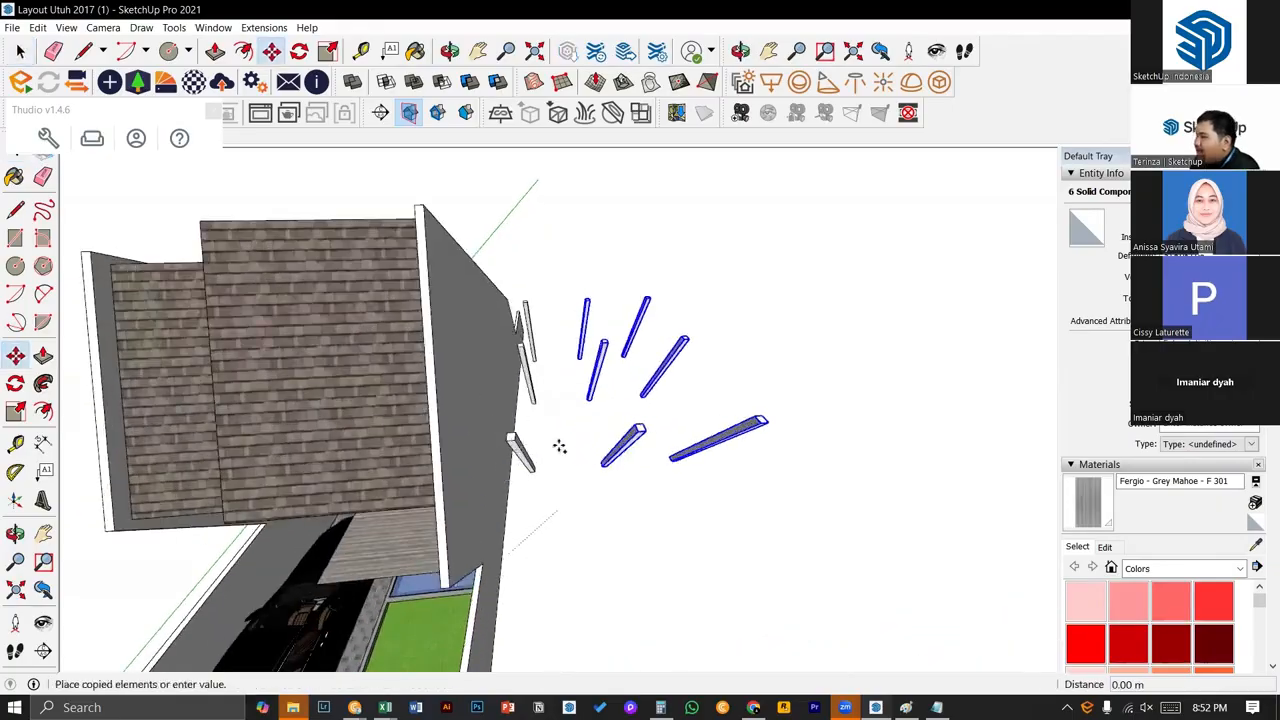
left_click(766, 423)
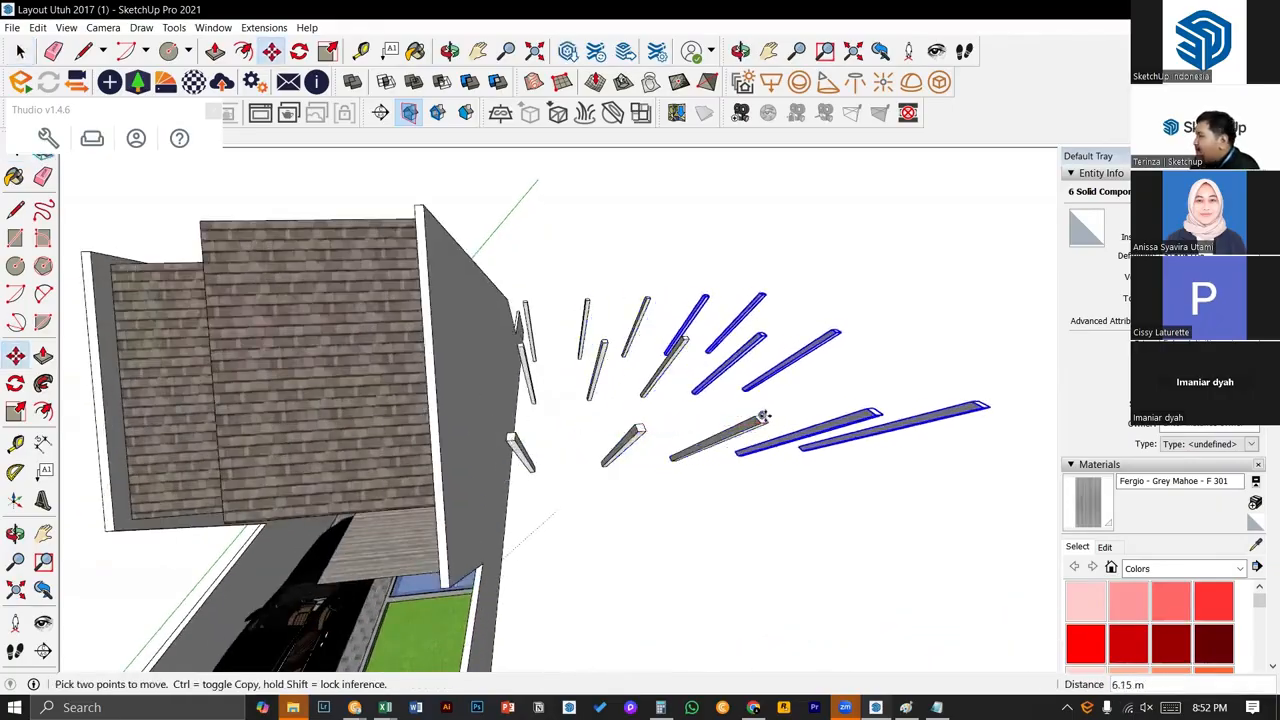
middle_click_drag(766, 423, 612, 460)
key("space")
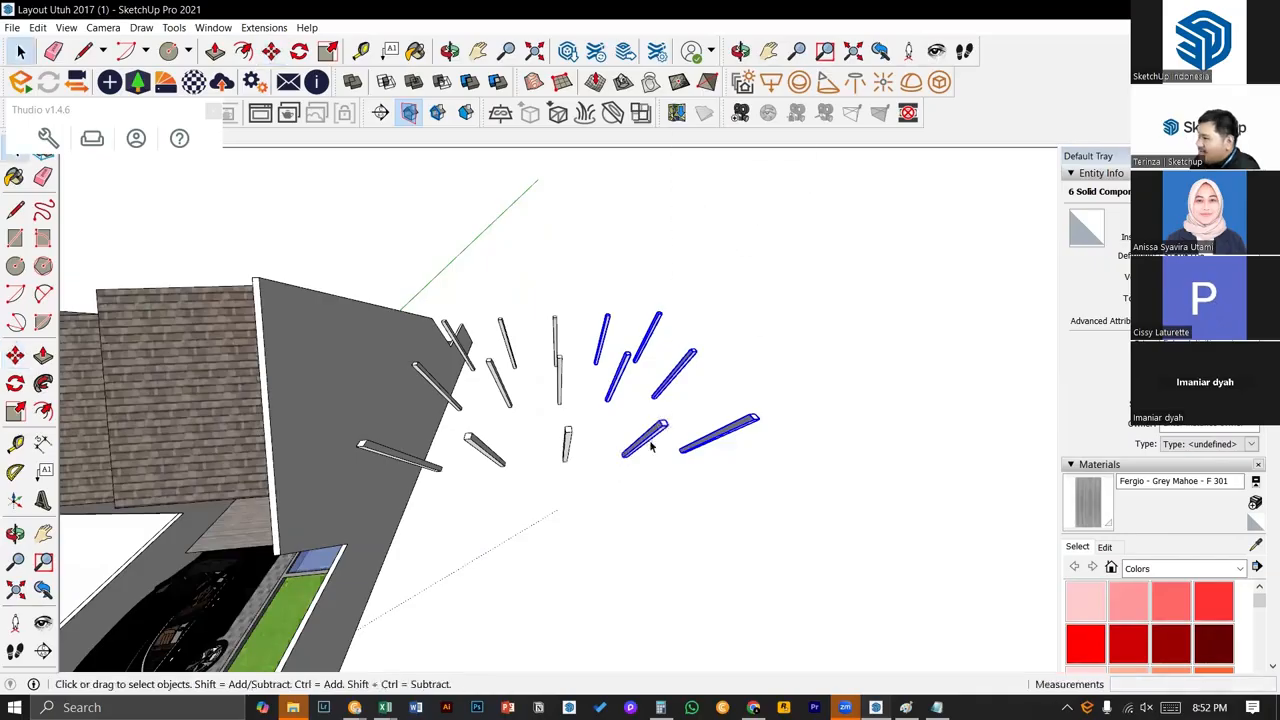
- Group the twelve columns that stand clear of the row nearest the house
right_click(650, 452)
left_click_drag(777, 507, 476, 360)
right_click(500, 378)
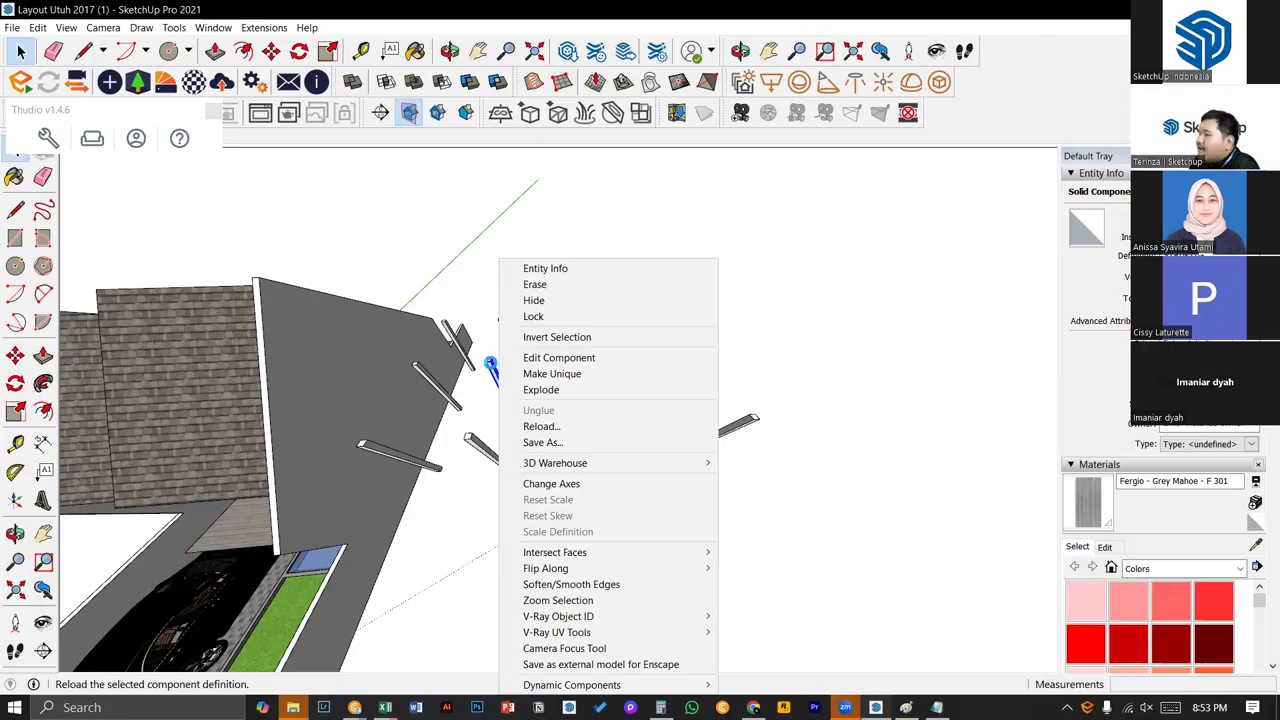
left_click(789, 445)
left_click_drag(789, 445, 470, 316)
right_click(497, 376)
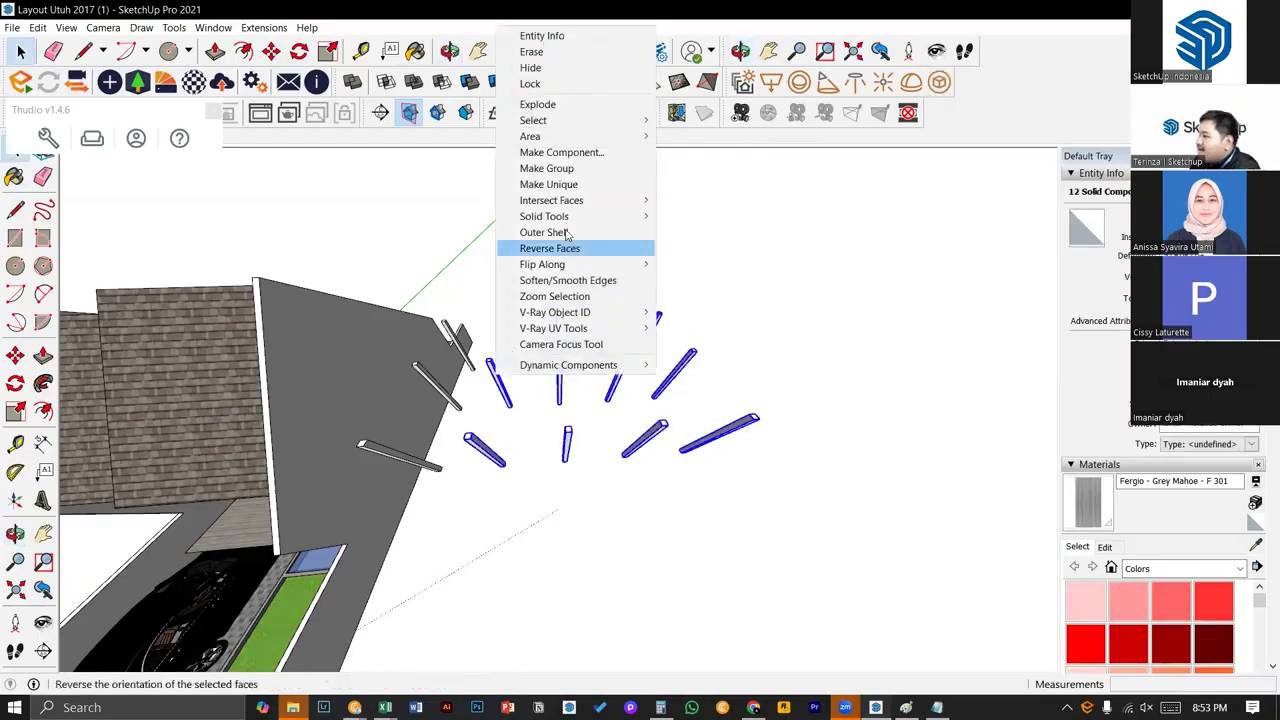
left_click(546, 168)
- Copy the grouped block of twelve columns alongside the original, farther from the house
key("m")
key("ctrl")
left_click(506, 530)
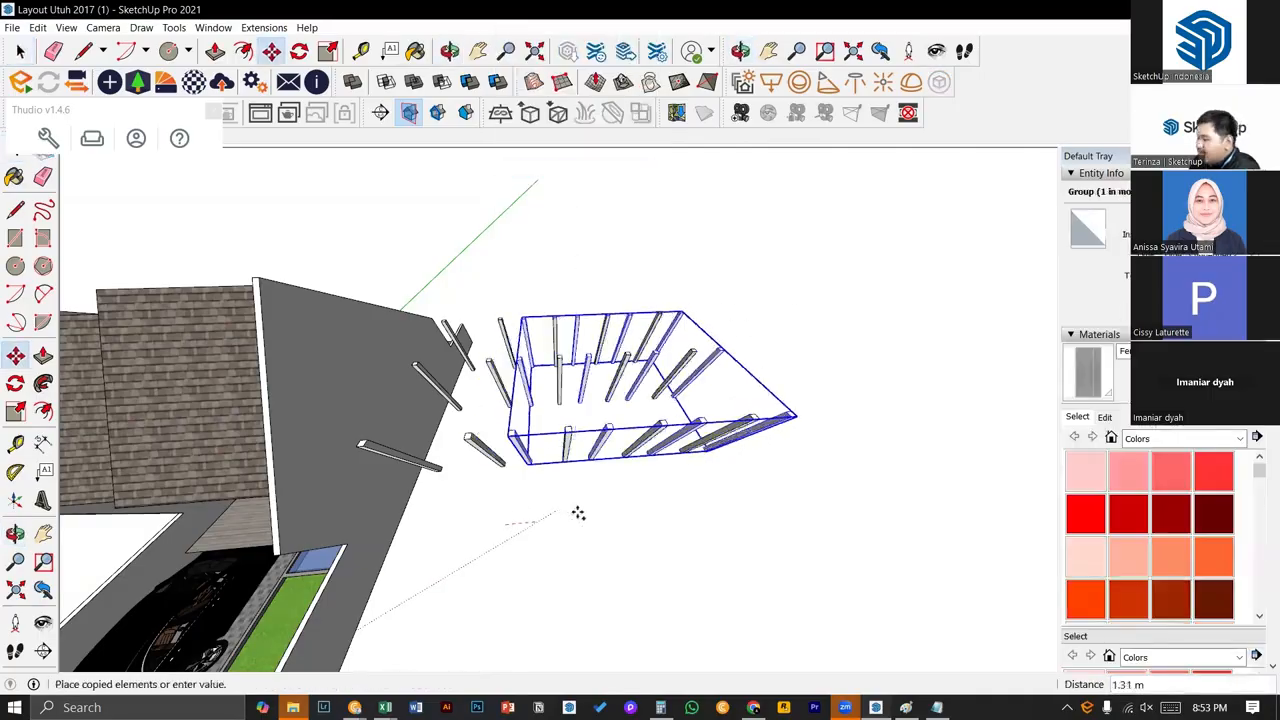
left_click(790, 486)
scroll(663, 390, "down", 5)
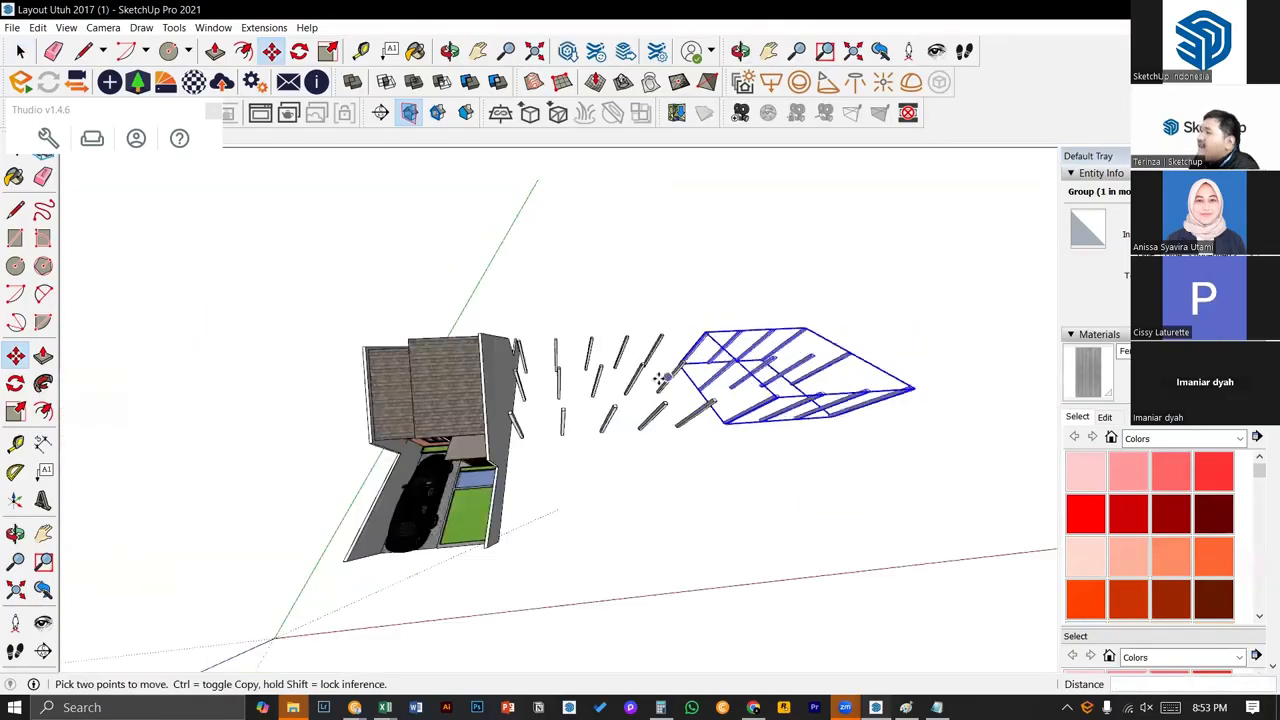
- Copy both column groups 10.51 m towards the rear and multiply the copy into a long array
key("space")
left_click(681, 405, "shift")
middle_click_drag(681, 405, 560, 566)
key("m")
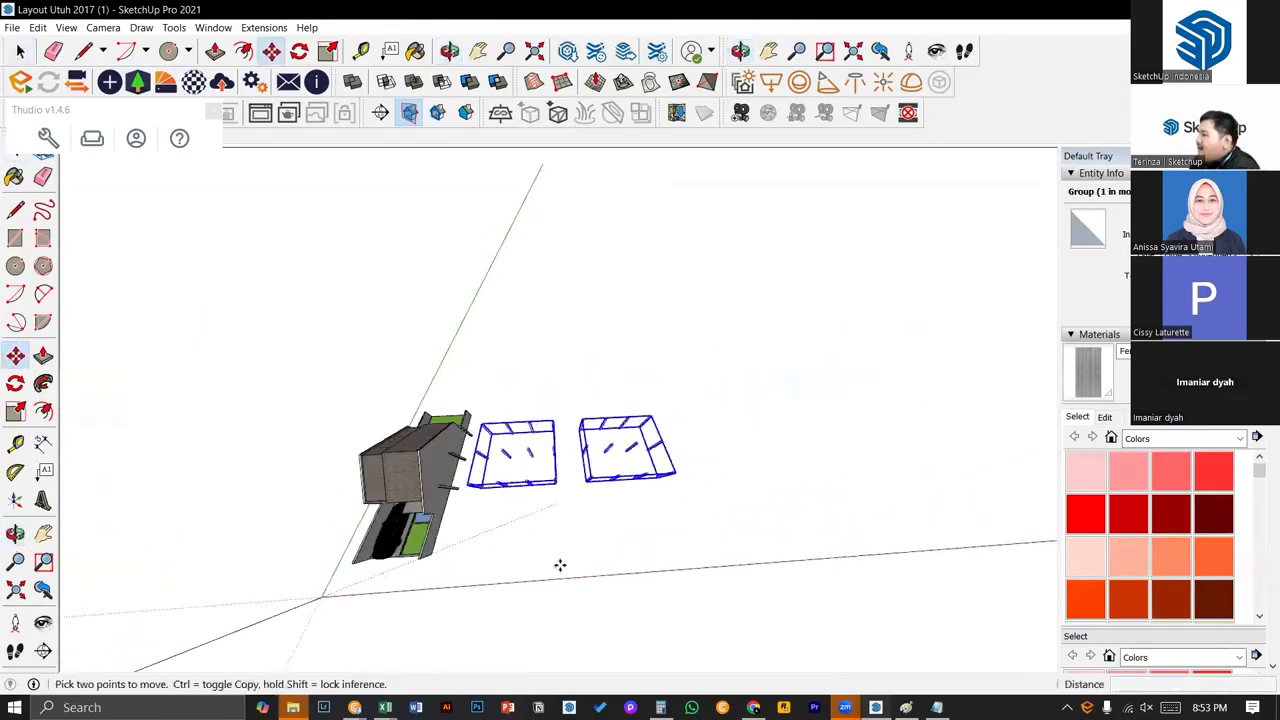
key("ctrl")
left_click(571, 577)
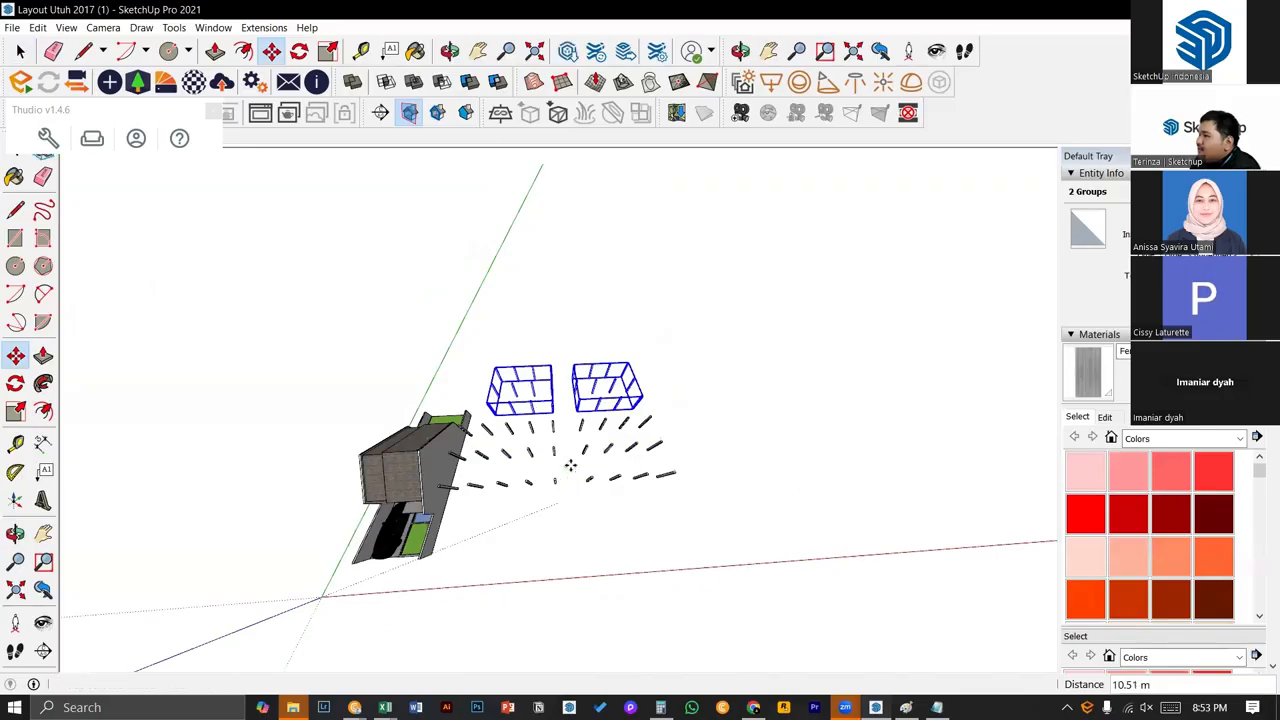
type("*")
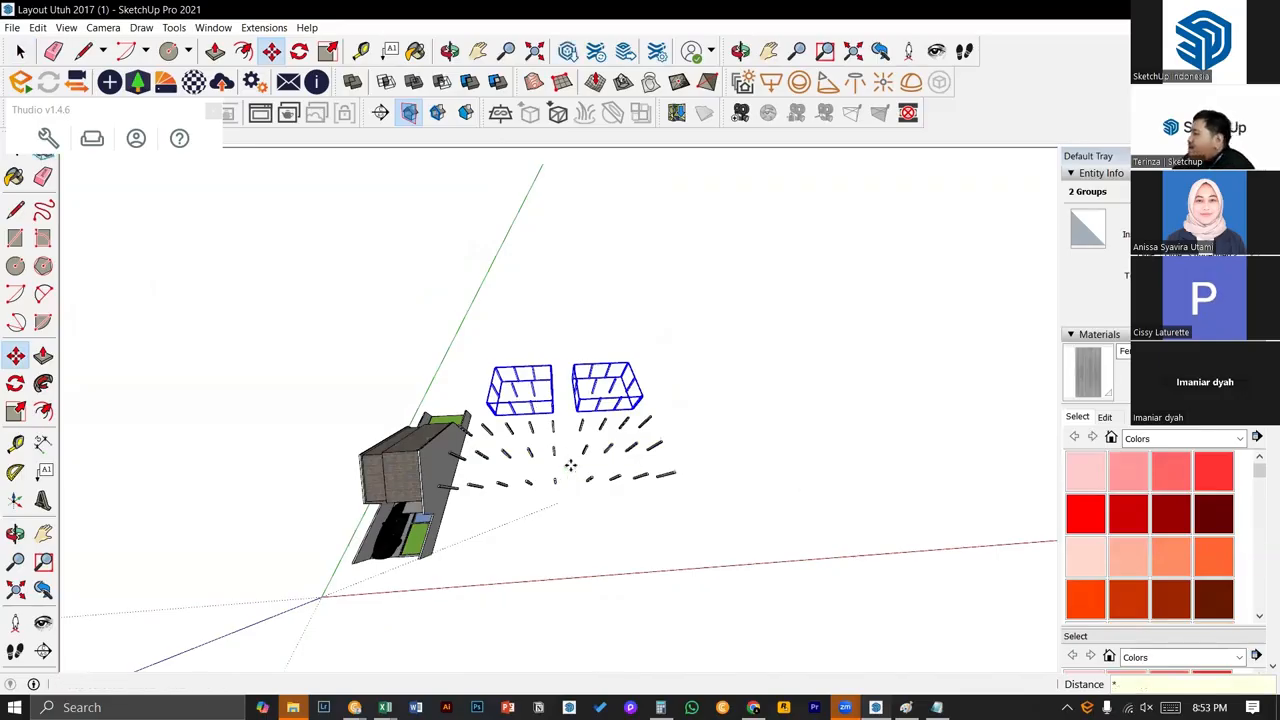
key("Return")
key("space")
left_click(674, 517)
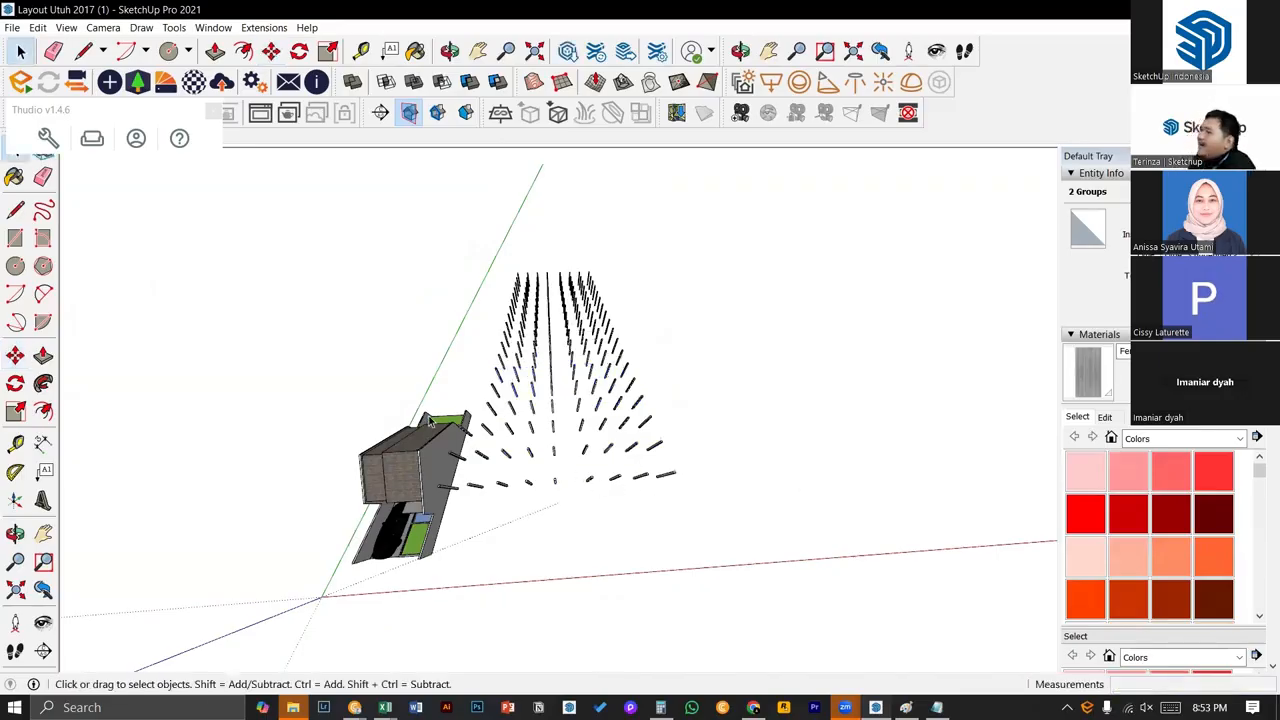
- Examine the enlarged column field from several angles and inspect one column inside its group
scroll(605, 523, "up", 3)
middle_click_drag(605, 523, 533, 475)
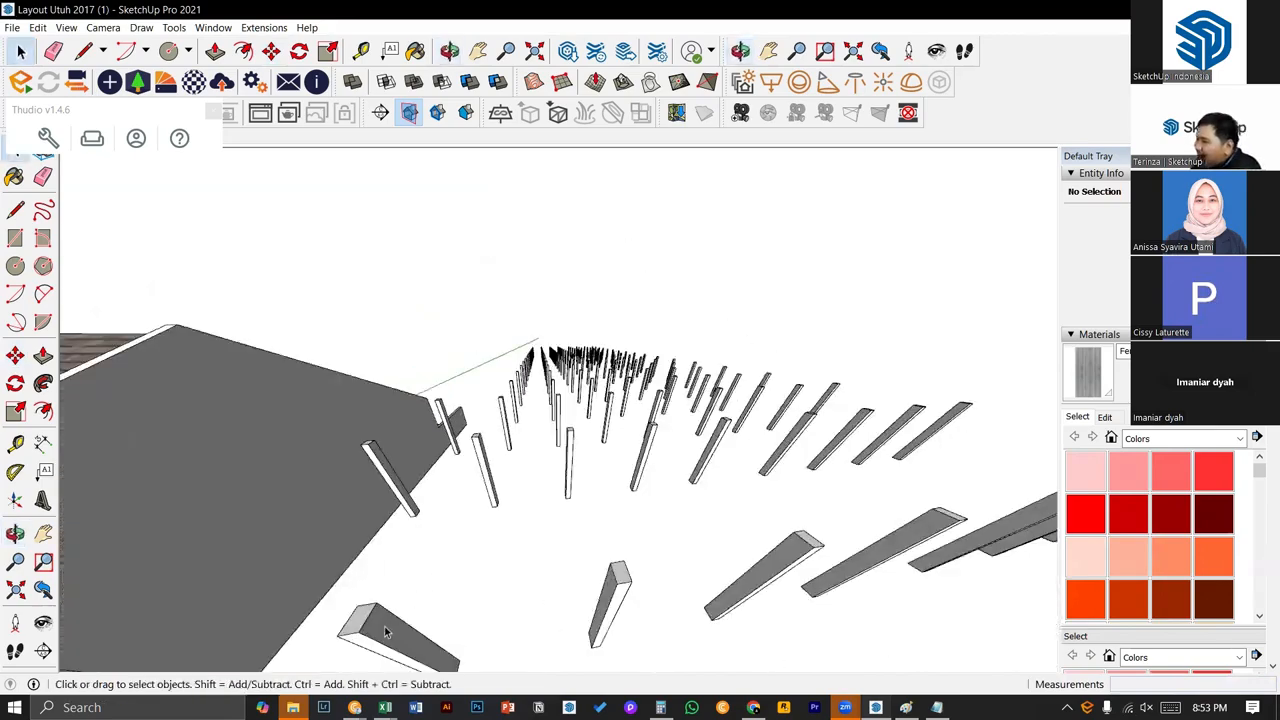
scroll(566, 403, "down", 3)
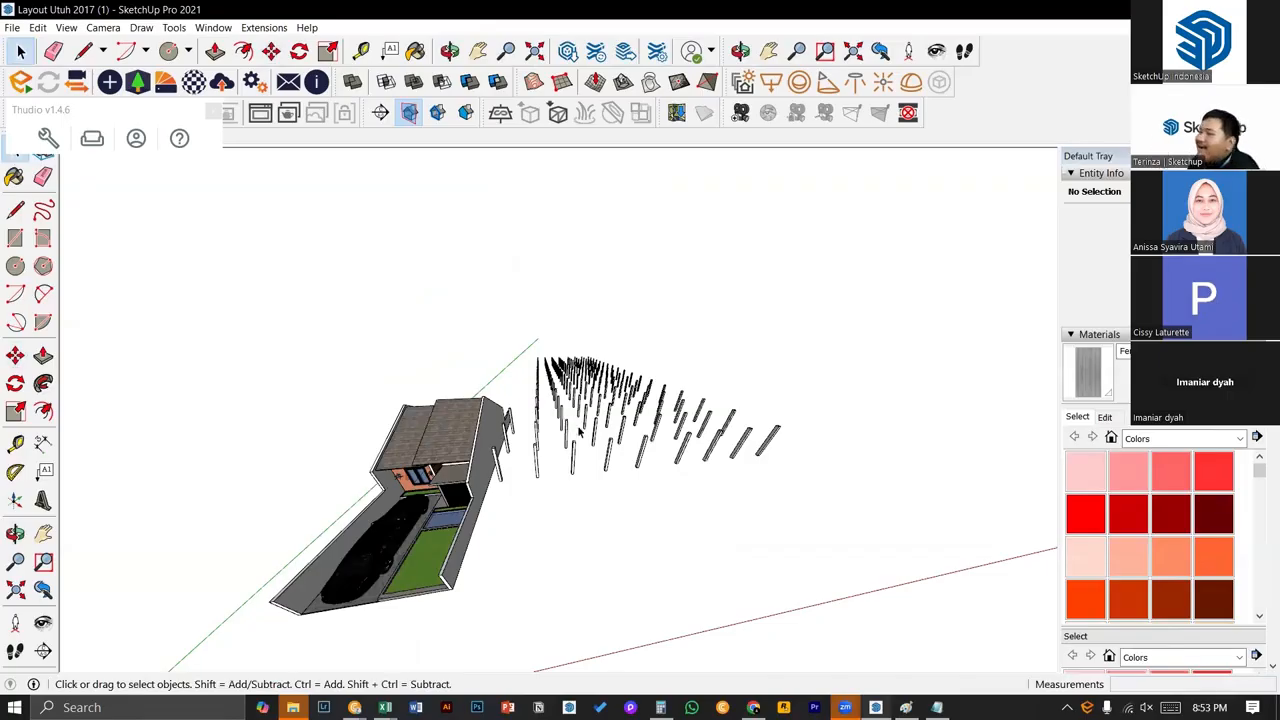
middle_click_drag(579, 431, 557, 637)
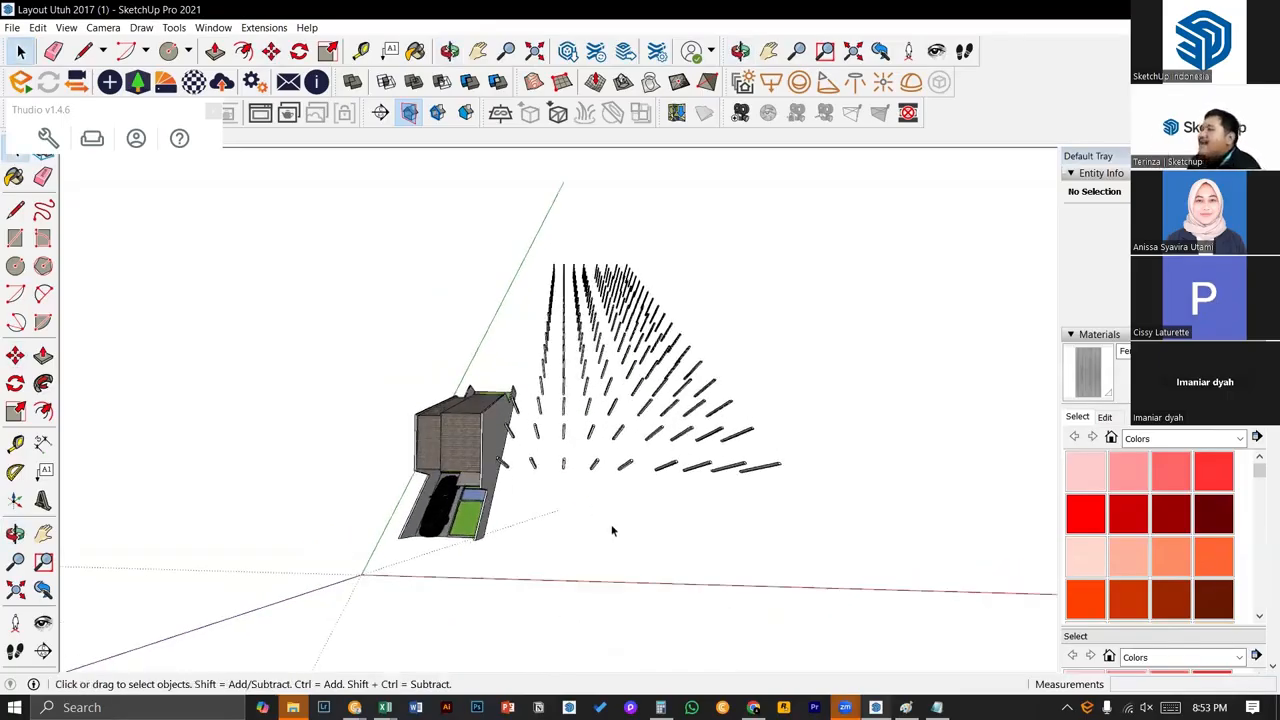
double_click(563, 469)
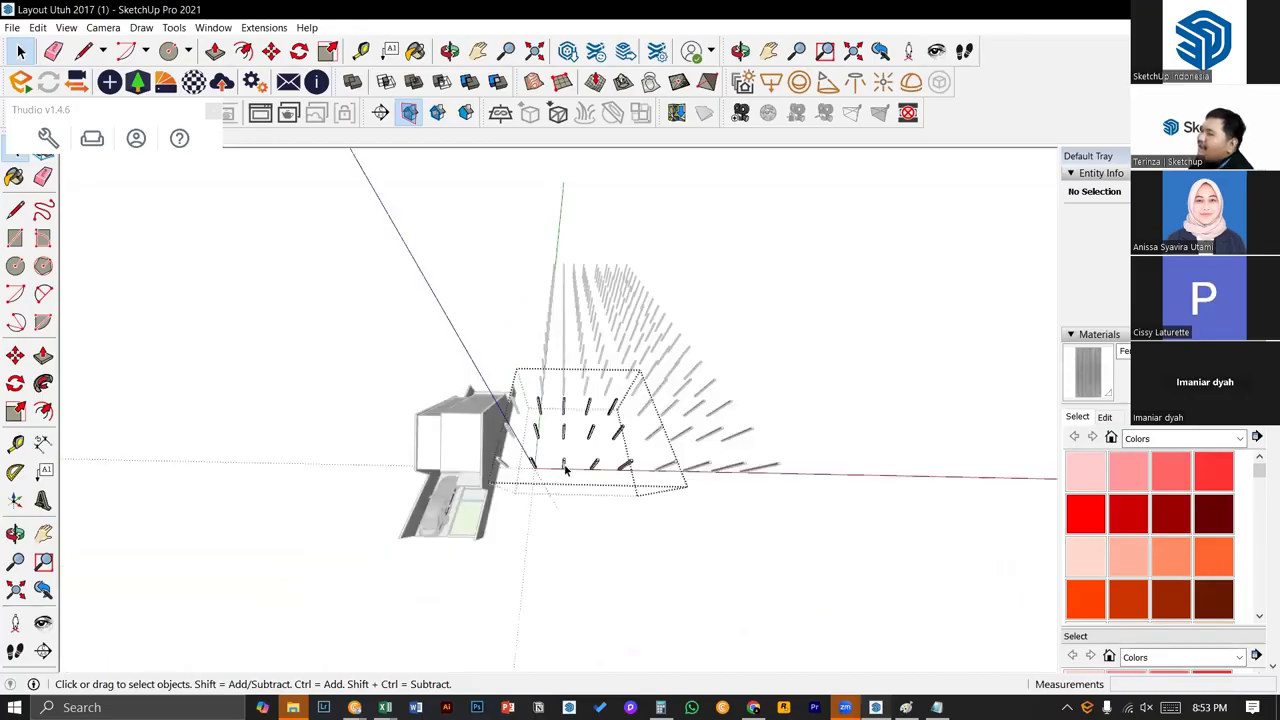
left_click(563, 469)
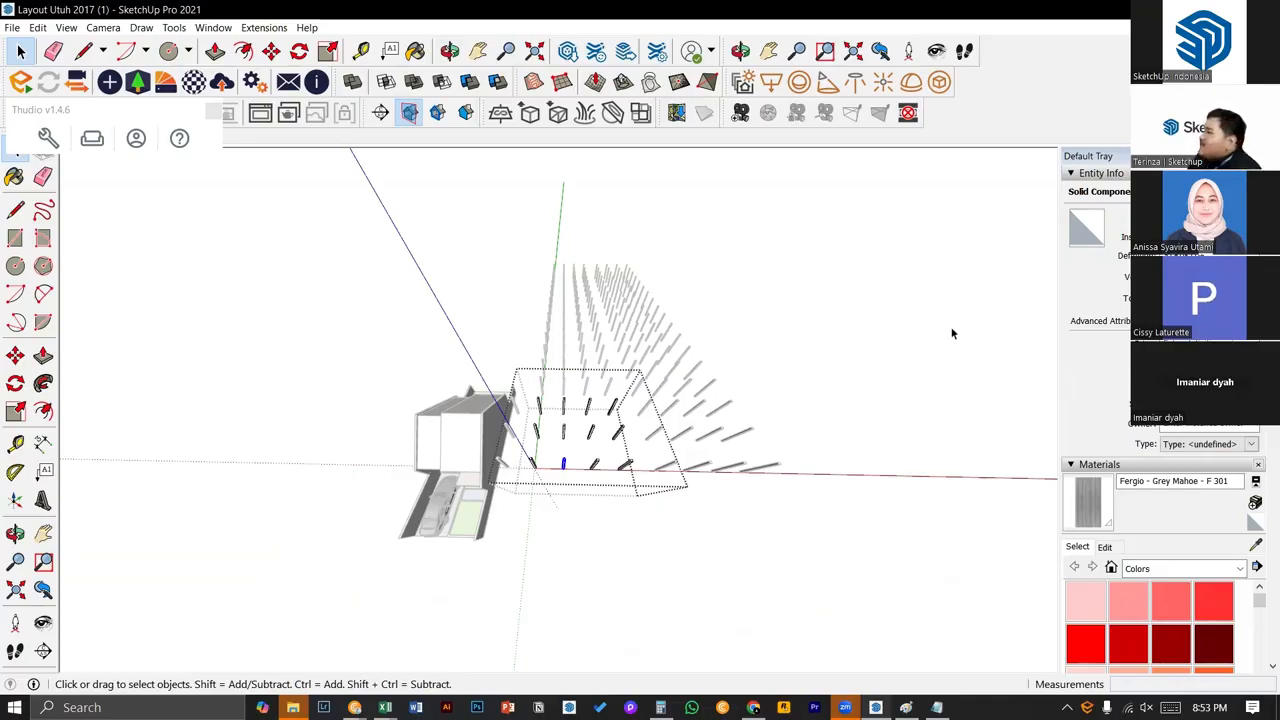
middle_click_drag(733, 405, 560, 525)
left_click(540, 499)
scroll(496, 468, "up", 3)
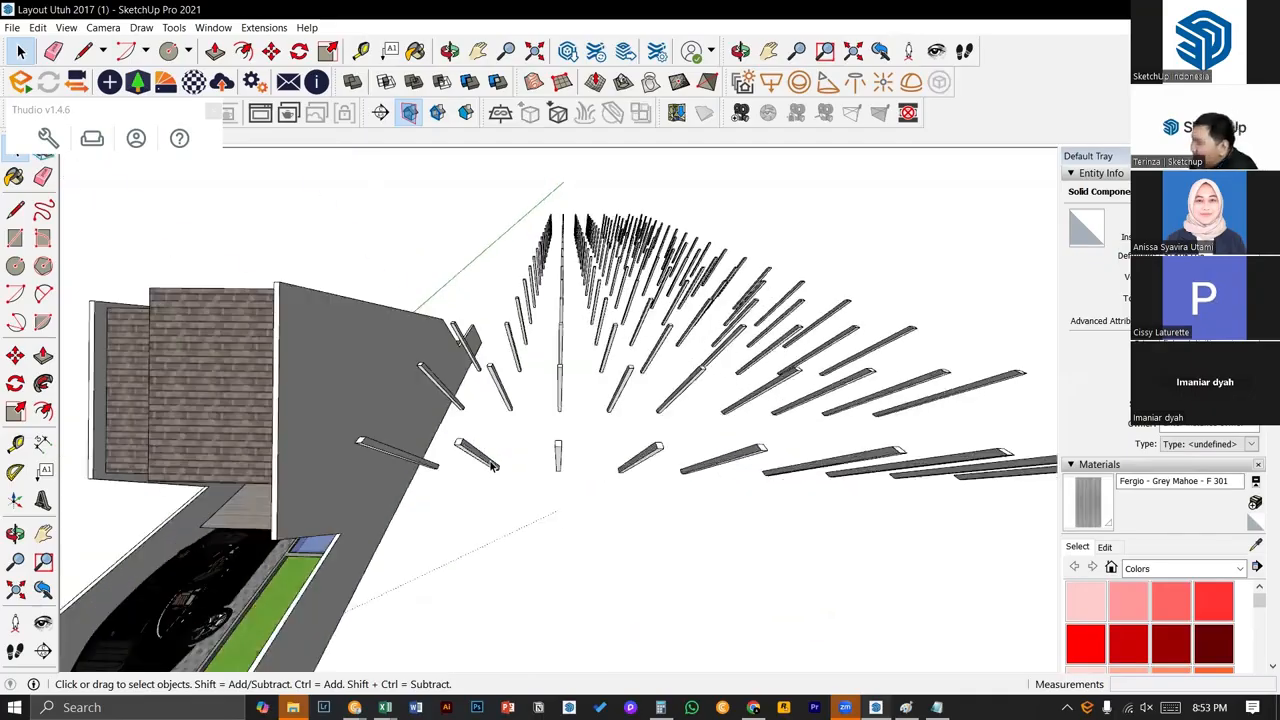
double_click(491, 465)
double_click(491, 465)
scroll(491, 467, "up", 2)
key("Escape")
key("Escape")
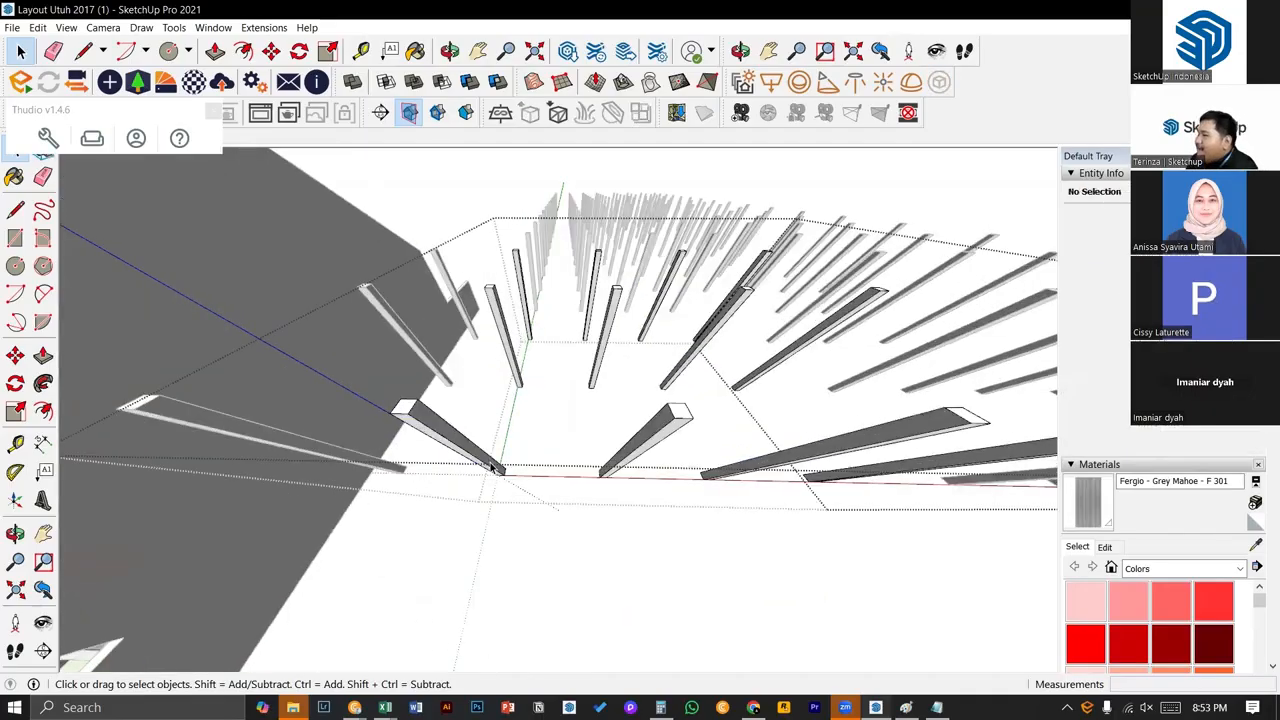
- Copy the front column beside the house wall into the gap between the first two front-row columns of the array
left_click(497, 466)
left_click(334, 457)
key("m")
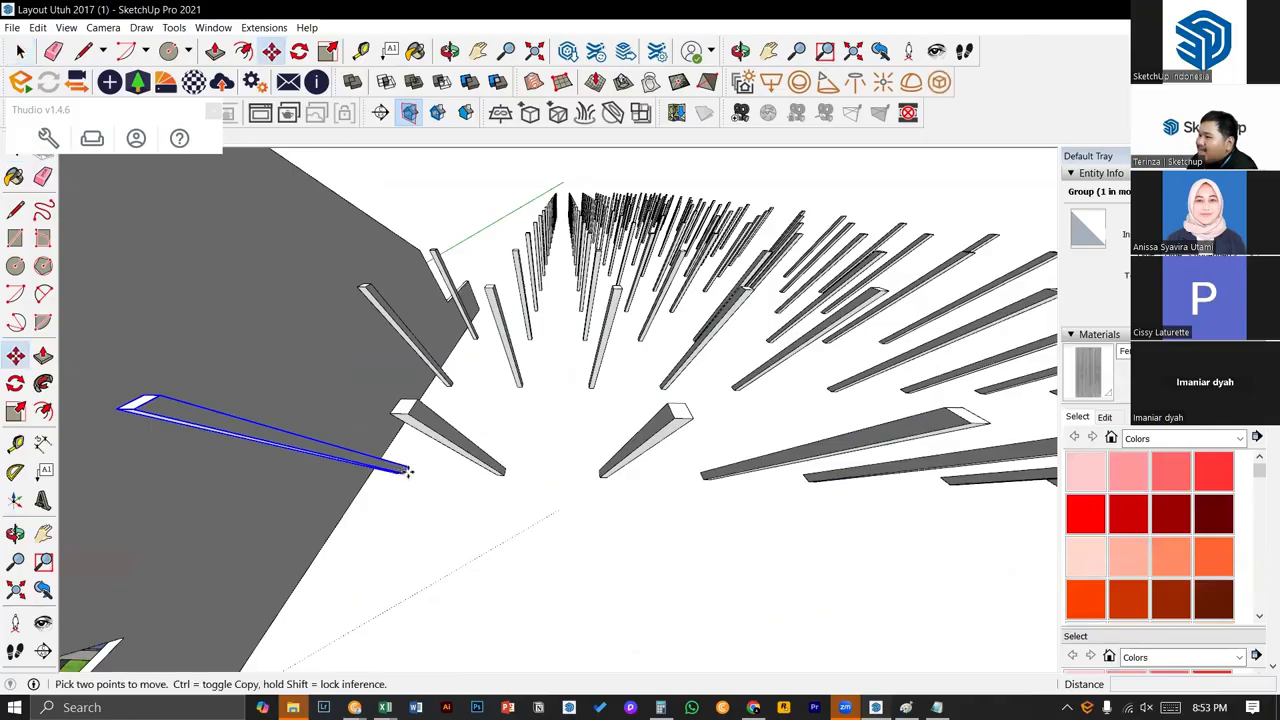
left_click(405, 471)
key("ctrl")
left_click(556, 475)
scroll(556, 460, "up", 1)
key("space")
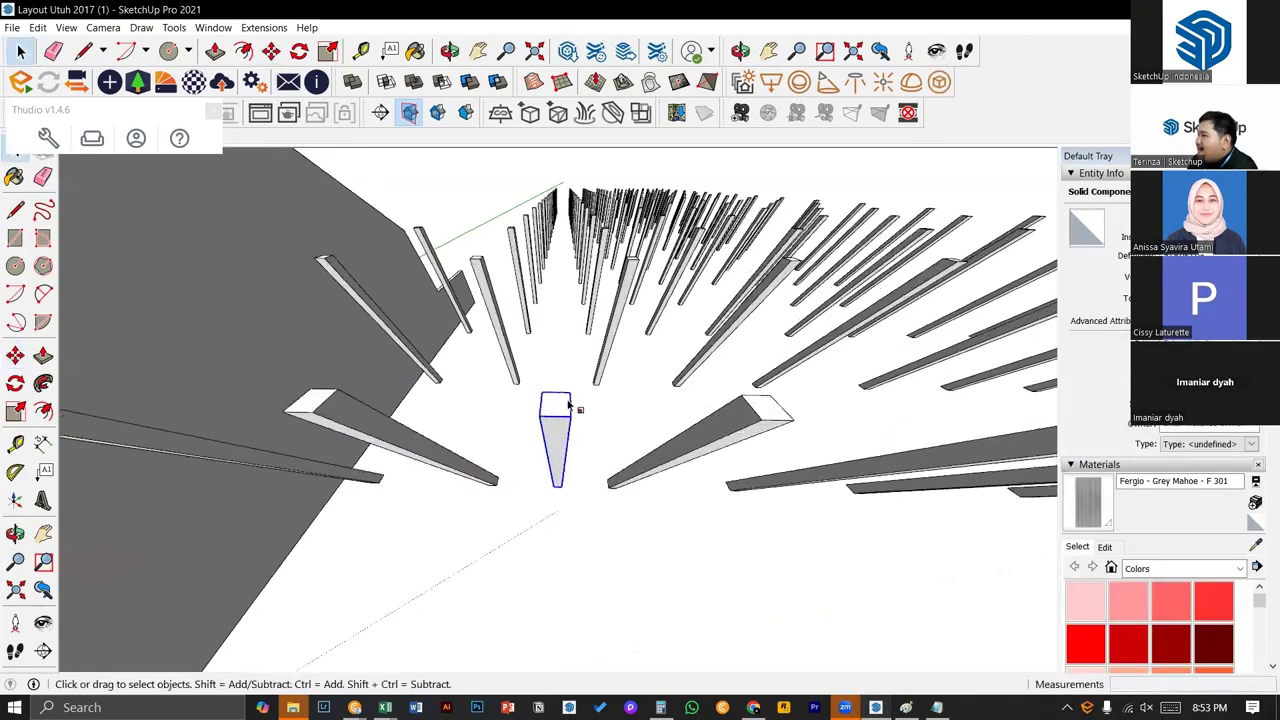
- Scale the copied column to 0.70 and try Push/Pull on its top face inside the component
key("s")
left_click_drag(550, 385, 548, 445)
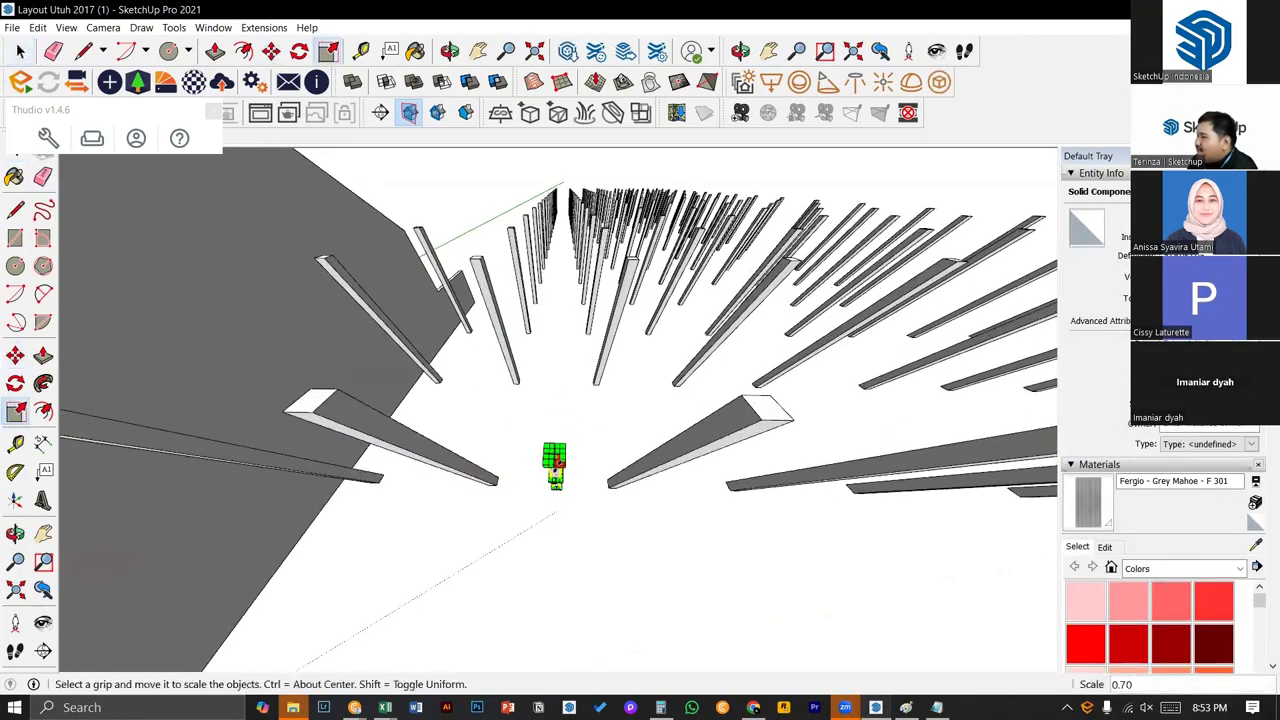
key("space")
double_click(556, 467)
key("p")
left_click(555, 460)
key("space")
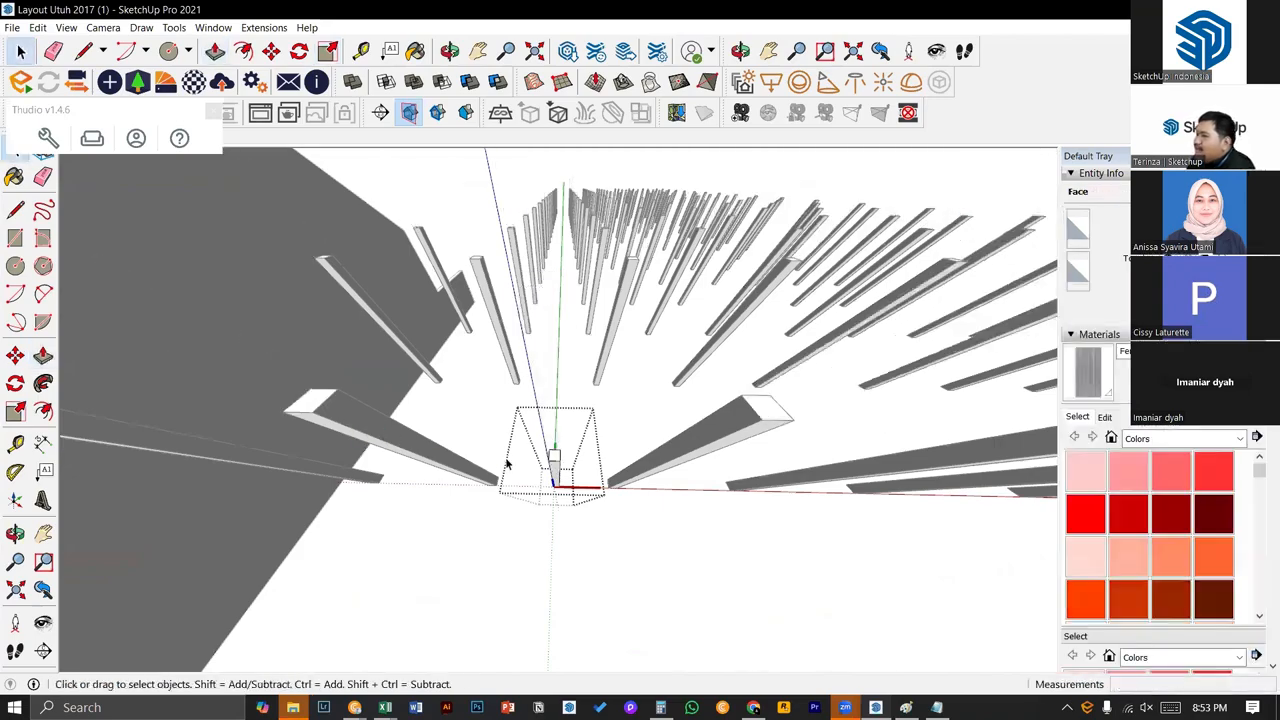
key("Escape")
- Stretch the reduced column back to about its former height and make the component unique
left_click(555, 458)
key("s")
left_click_drag(554, 448, 545, 400)
key("space")
right_click(547, 450)
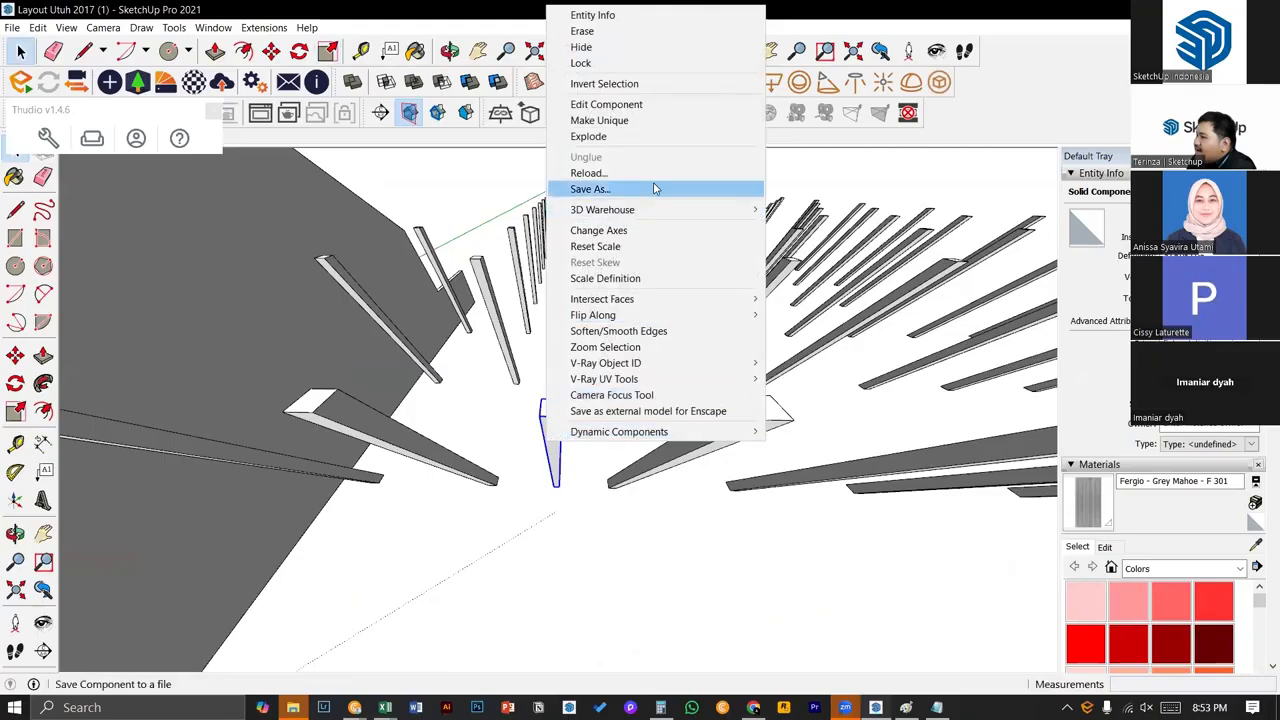
left_click(650, 120)
- Paint all the geometry of the unique column with Color D06
double_click(549, 416)
key("ctrl+a")
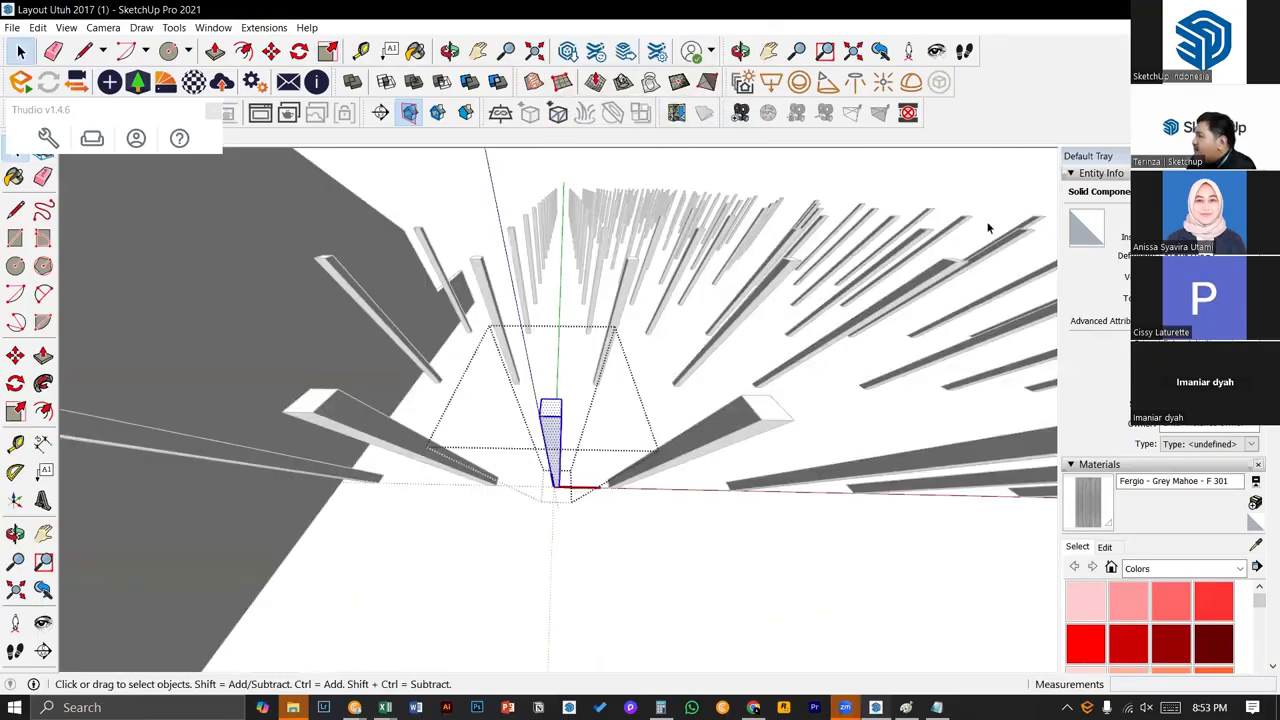
scroll(1130, 540, "down", 5)
left_click(1131, 540)
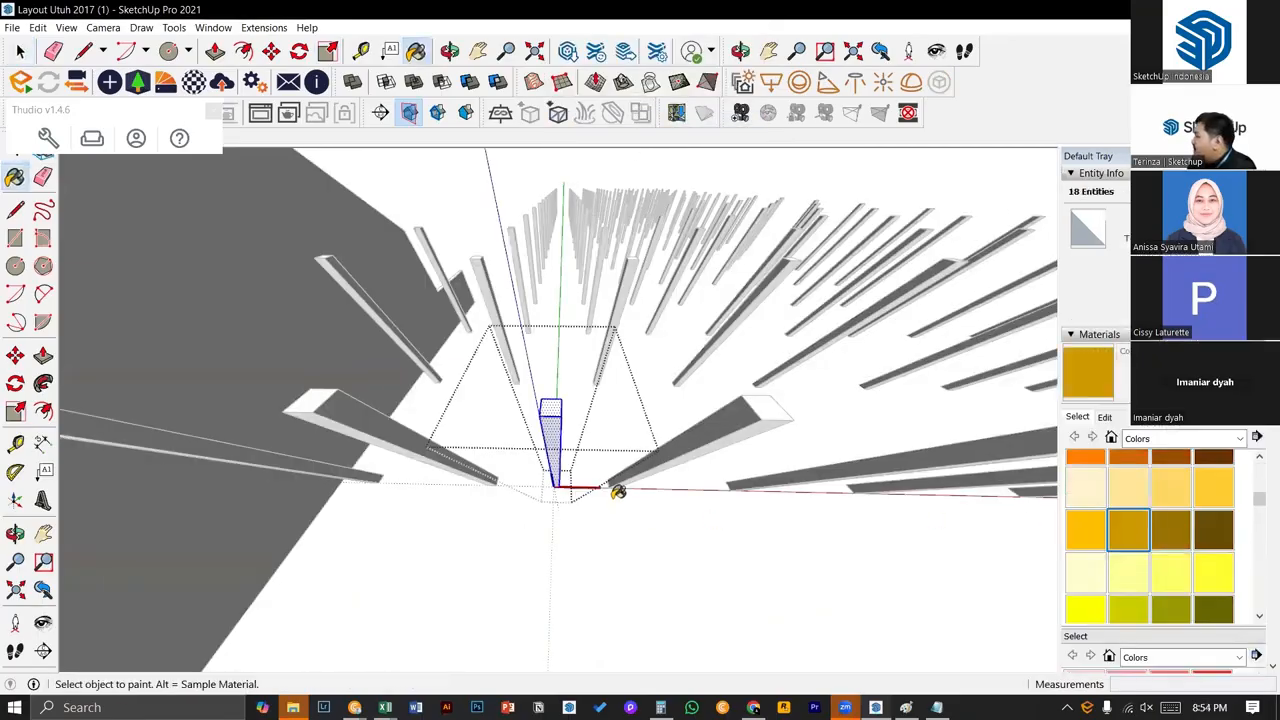
left_click(556, 427)
key("space")
key("Escape")
- Copy the gold column back to the next row and multiply the copy with *55 along the array
scroll(549, 430, "down", 2)
mouse_move(549, 430)
middle_mouse_down()
mouse_move(616, 431)
mouse_move(566, 474)
middle_mouse_up()
key("m")
left_click(532, 441)
key("ctrl")
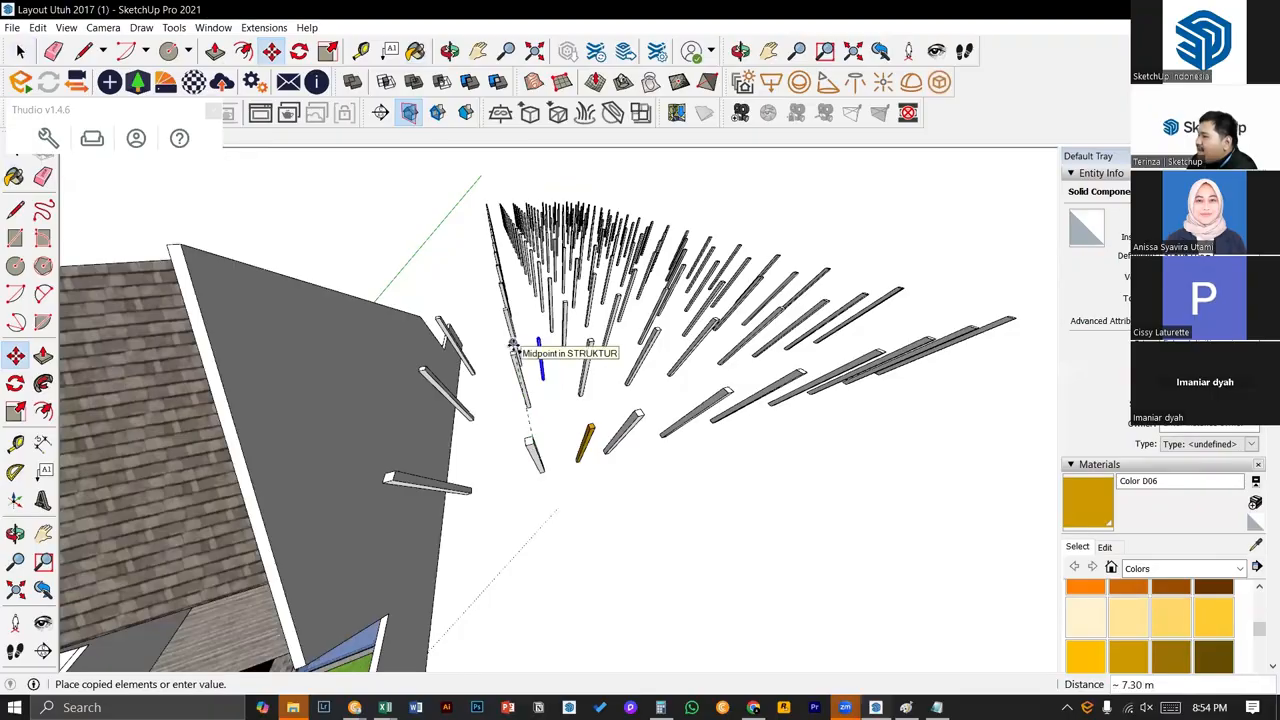
left_click(514, 350)
type("*5")
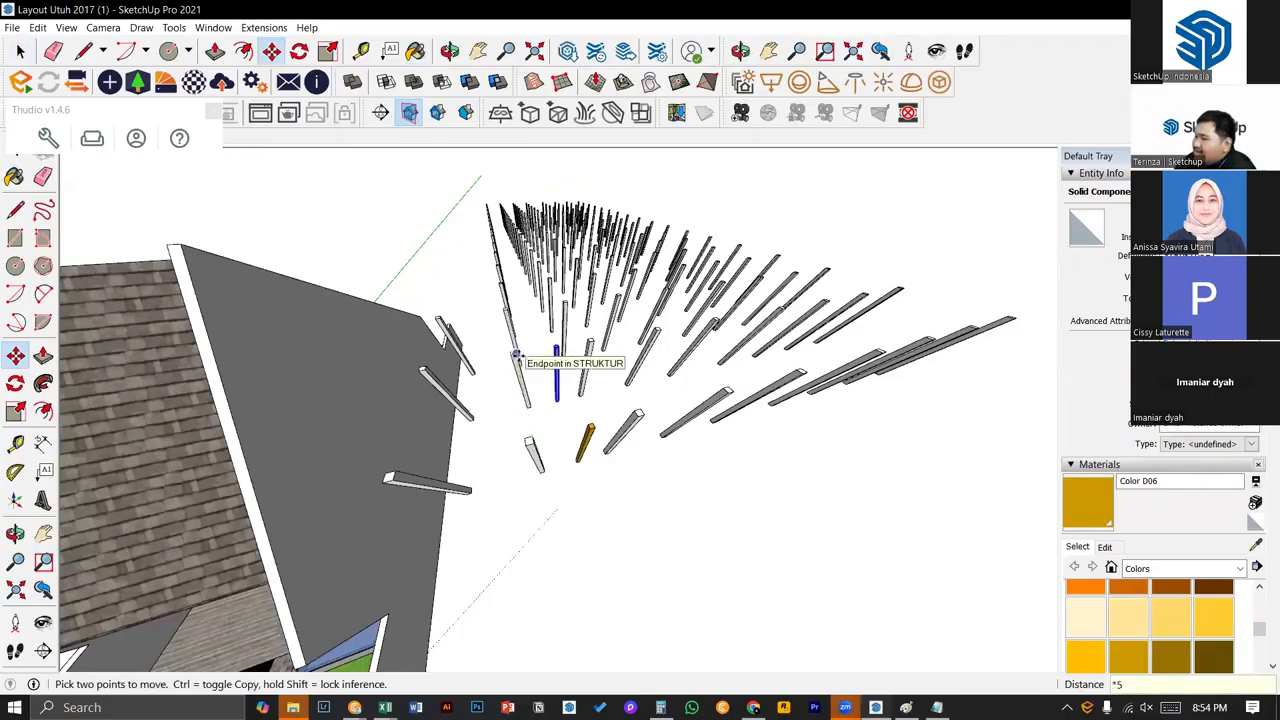
type("5")
key("Return")
key("space")
scroll(516, 355, "down", 4)
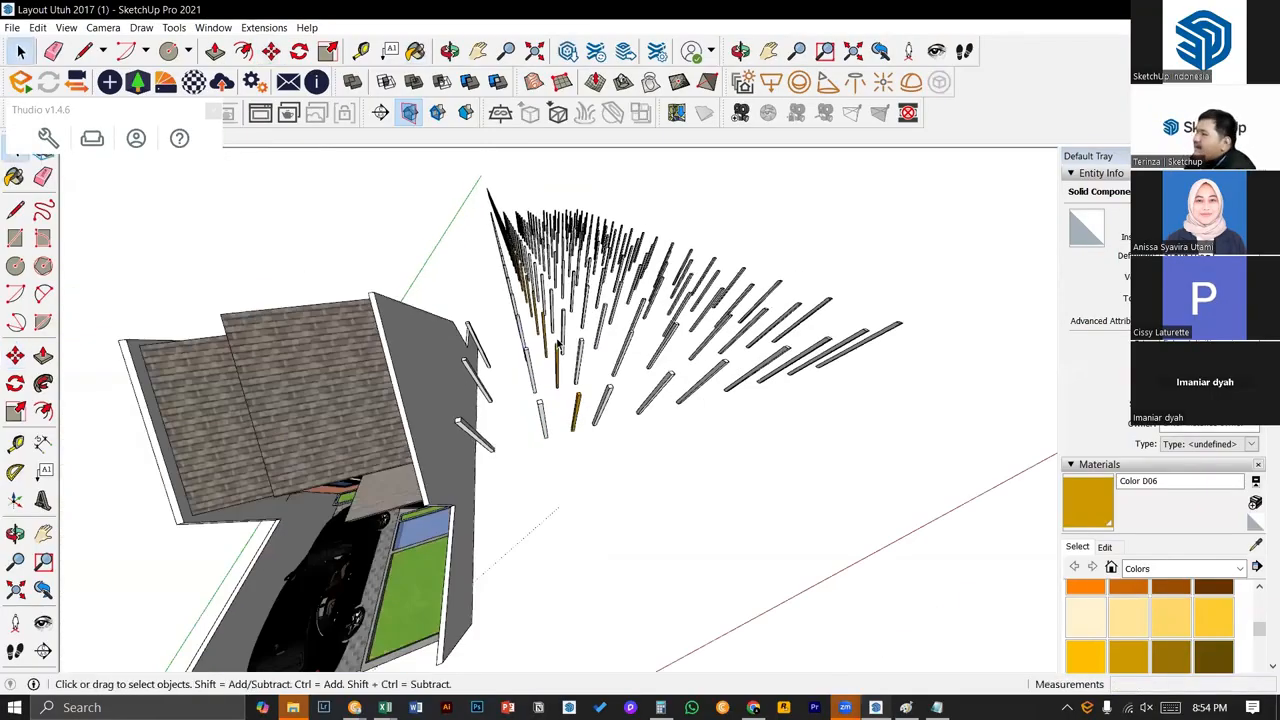
- Examine the gold columns hidden among the grey ones and select the separate front column beside the house wall
left_click(516, 355)
middle_click_drag(516, 355, 436, 415)
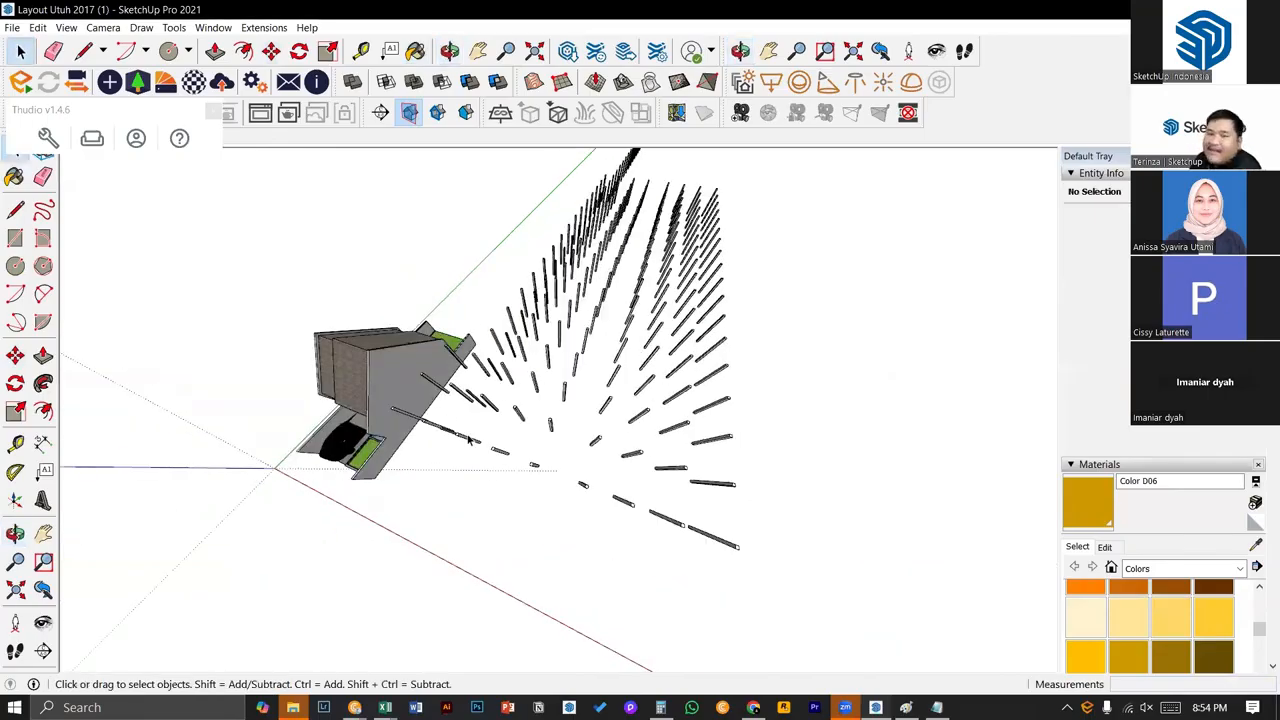
left_click(452, 432)
scroll(450, 432, "up", 2)
scroll(450, 432, "up", 1)
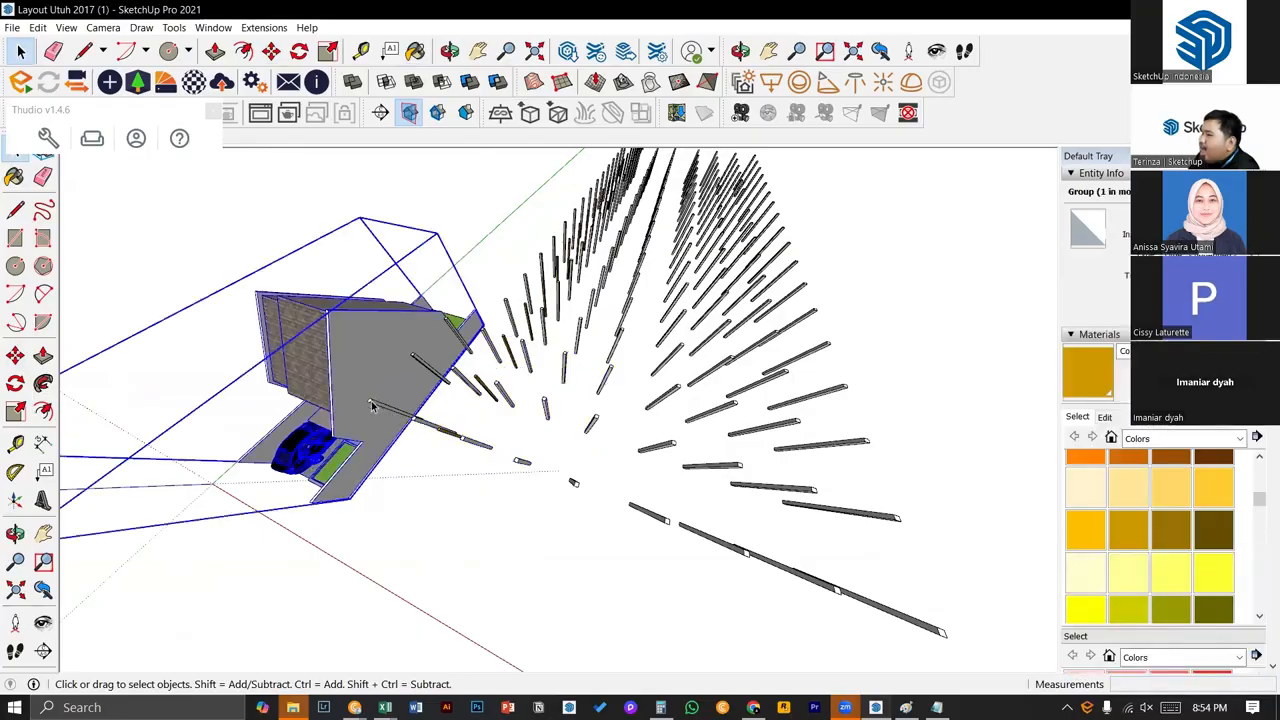
scroll(378, 414, "up", 4)
scroll(378, 412, "up", 3)
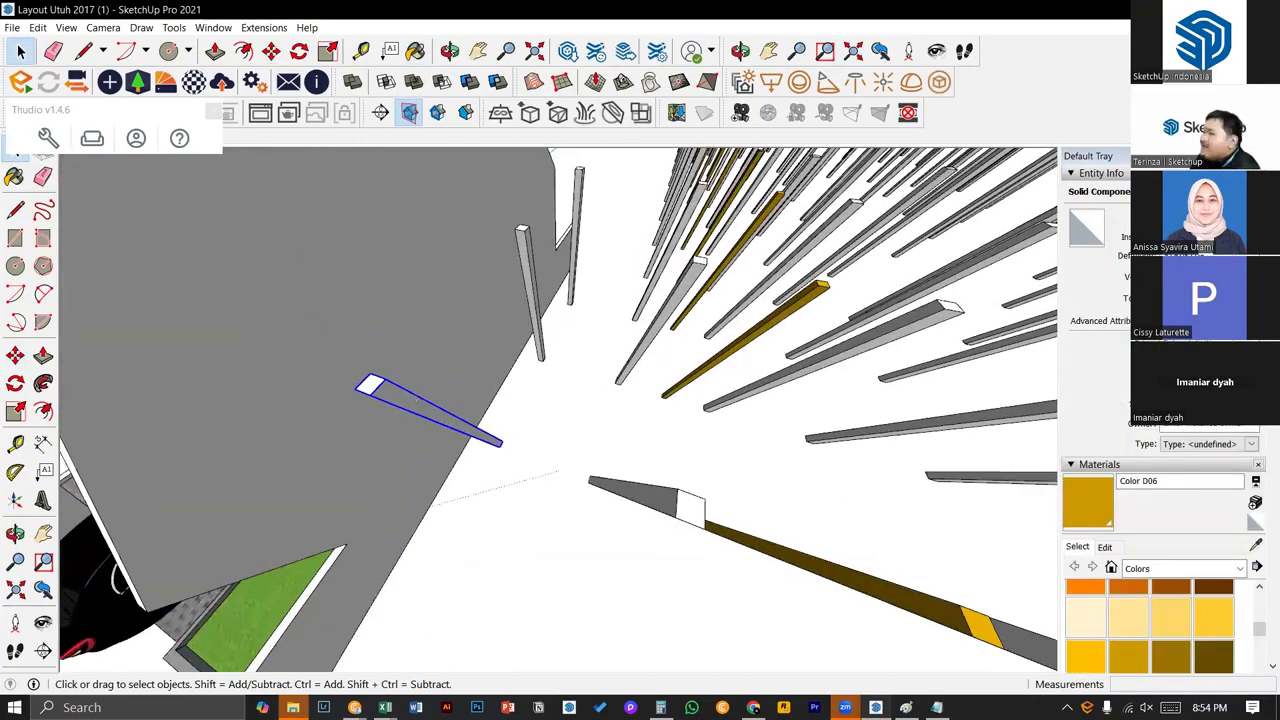
scroll(747, 404, "down", 5)
middle_click_drag(709, 428, 672, 462)
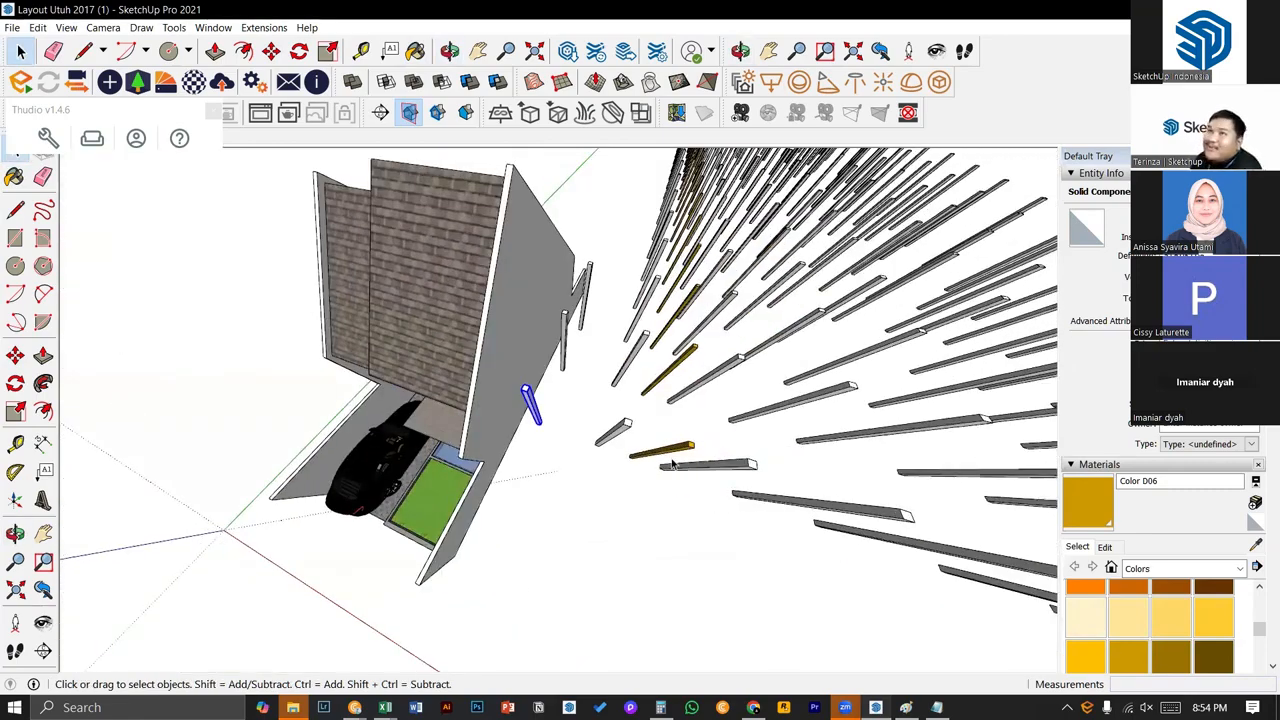
- Select the front gold column and examine its position among the grey column rows from several angles
left_click(673, 455)
middle_click_drag(673, 457, 676, 460)
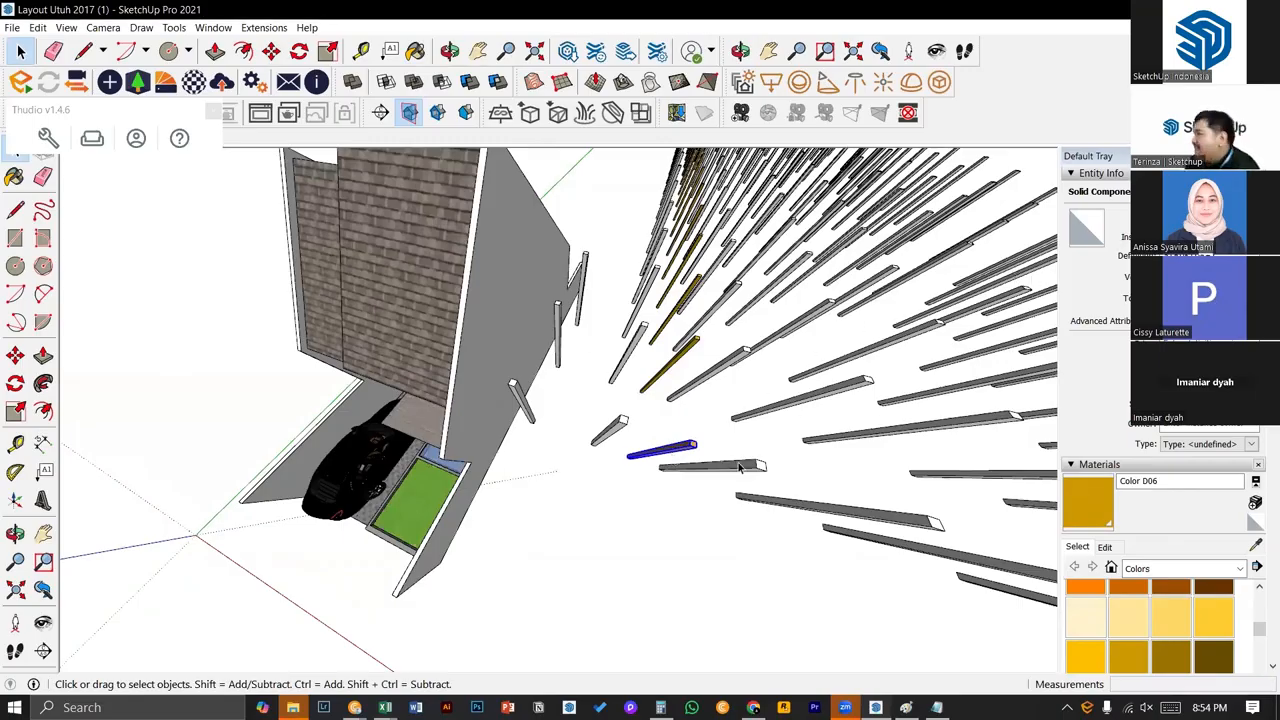
middle_click_drag(739, 467, 555, 452)
scroll(552, 451, "down", 3)
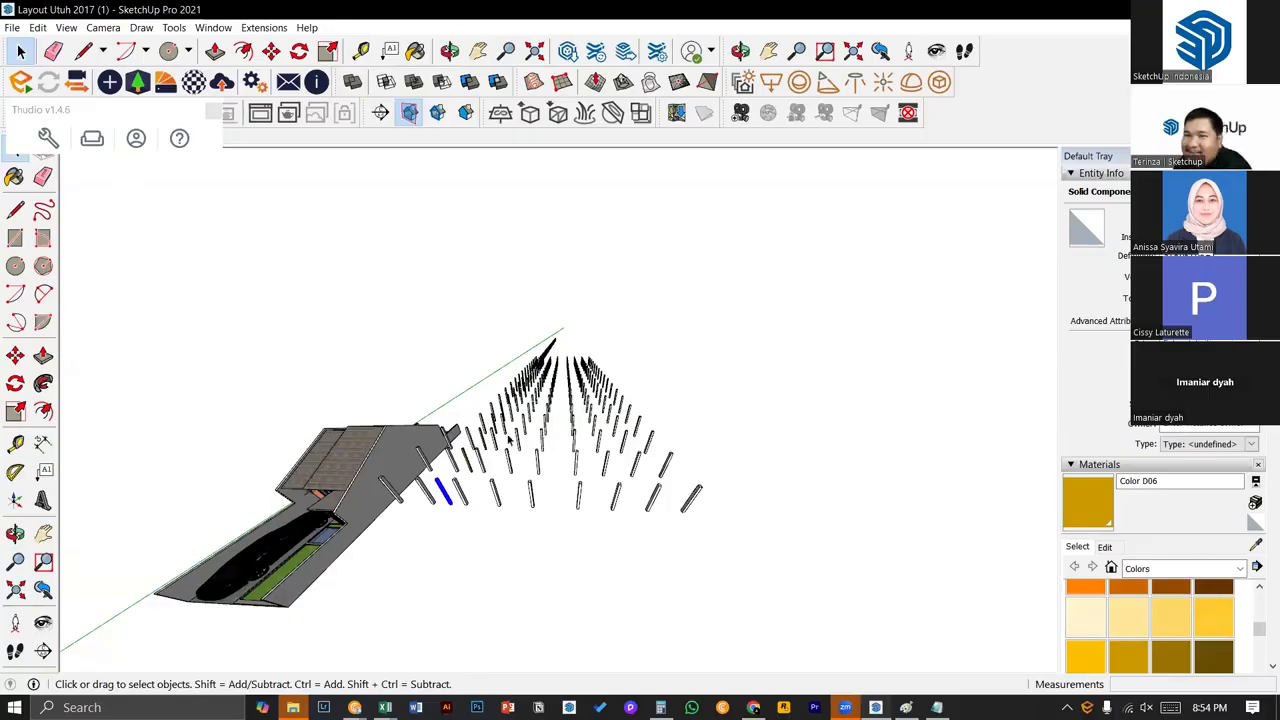
scroll(423, 531, "up", 5)
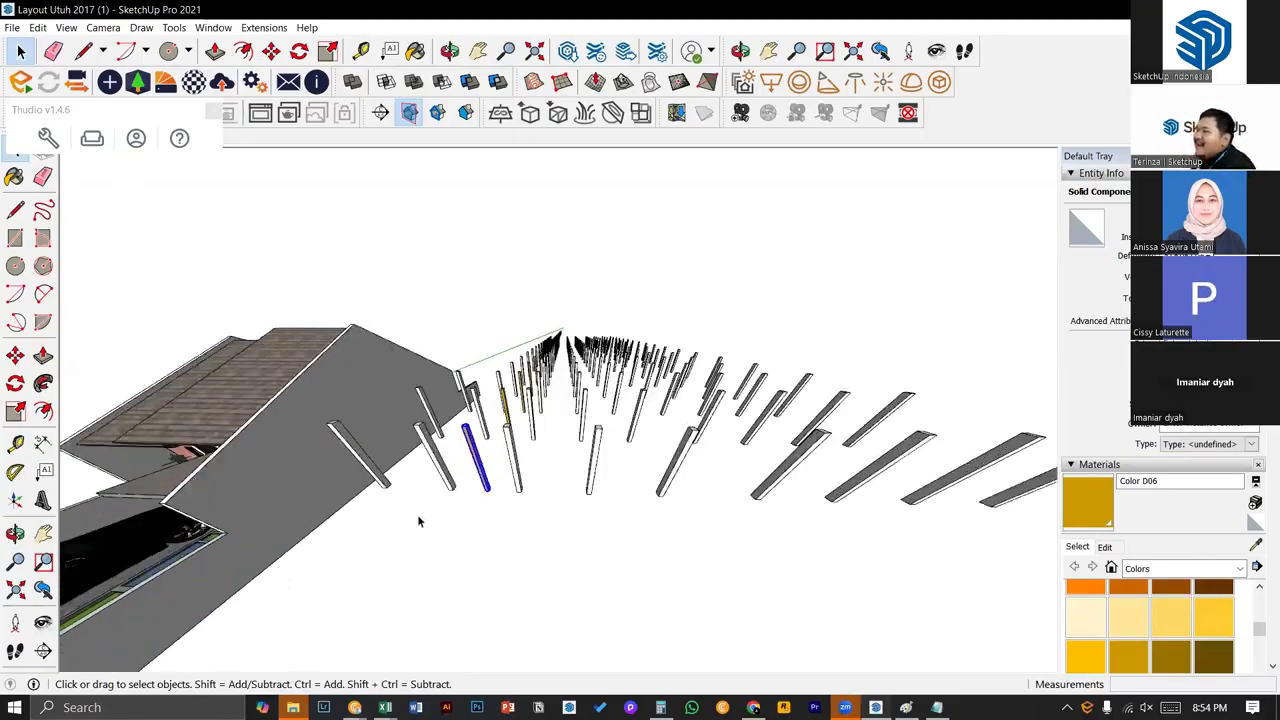
middle_click_drag(417, 520, 445, 498)
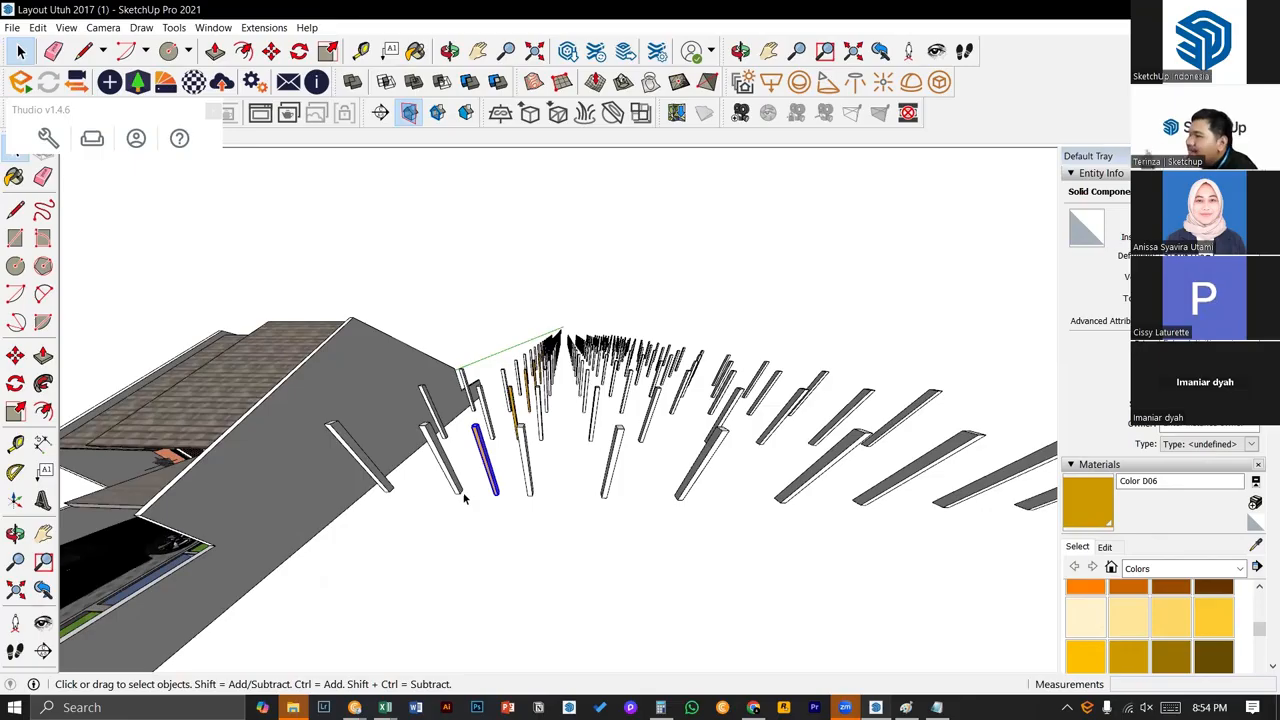
- Inspect the front block of grey columns by opening and closing its container, and select the front gold column
middle_click_drag(466, 499, 527, 505)
left_click(527, 505)
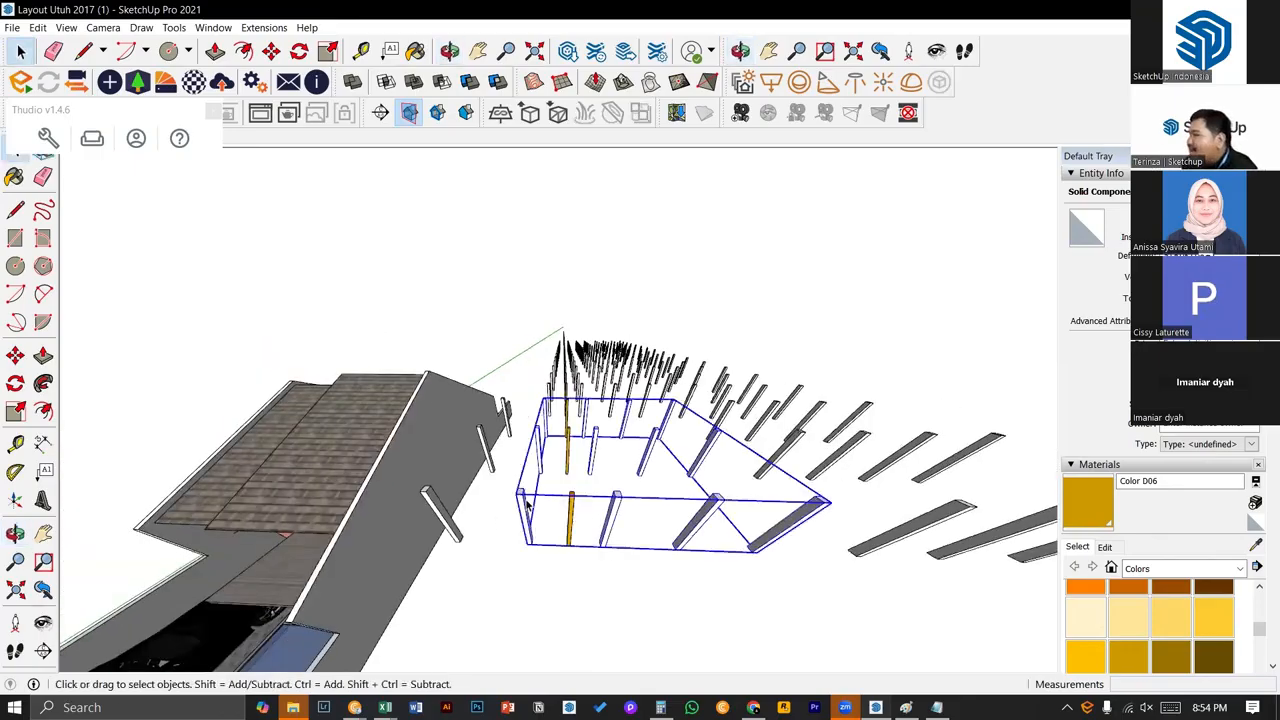
double_click(527, 505)
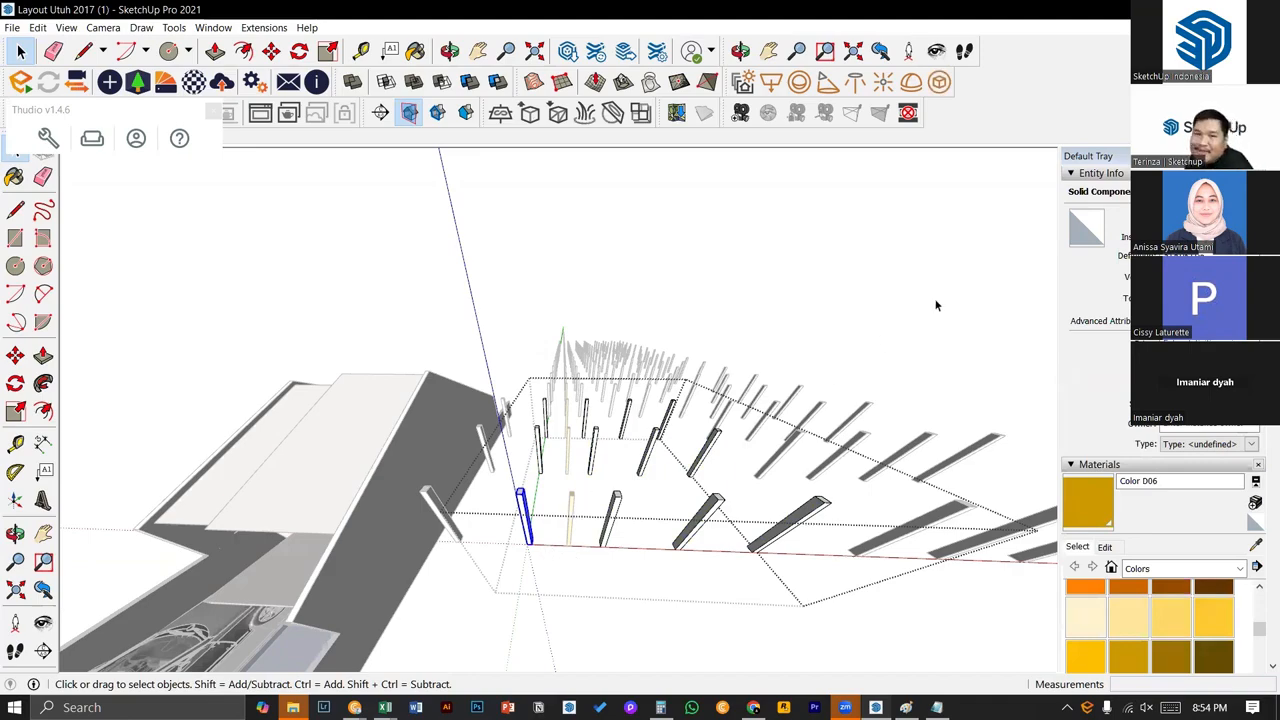
key("Escape")
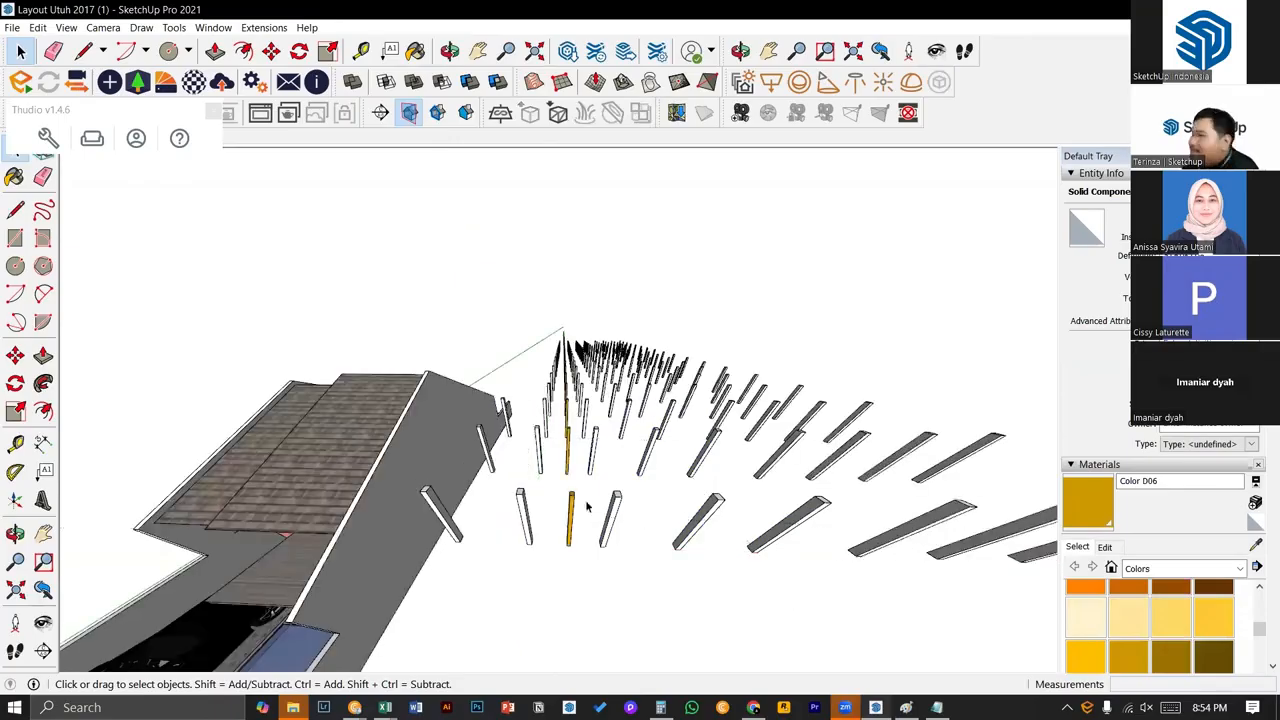
left_click(571, 501)
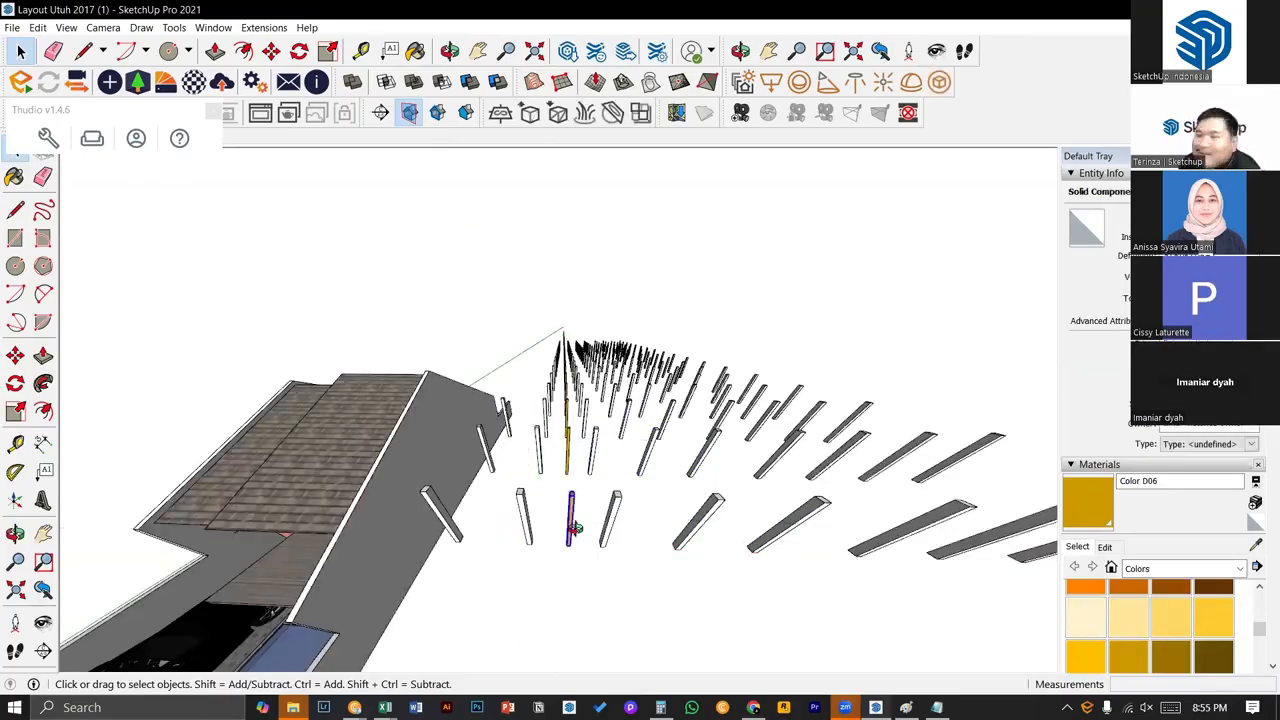
middle_click_drag(570, 528, 525, 466)
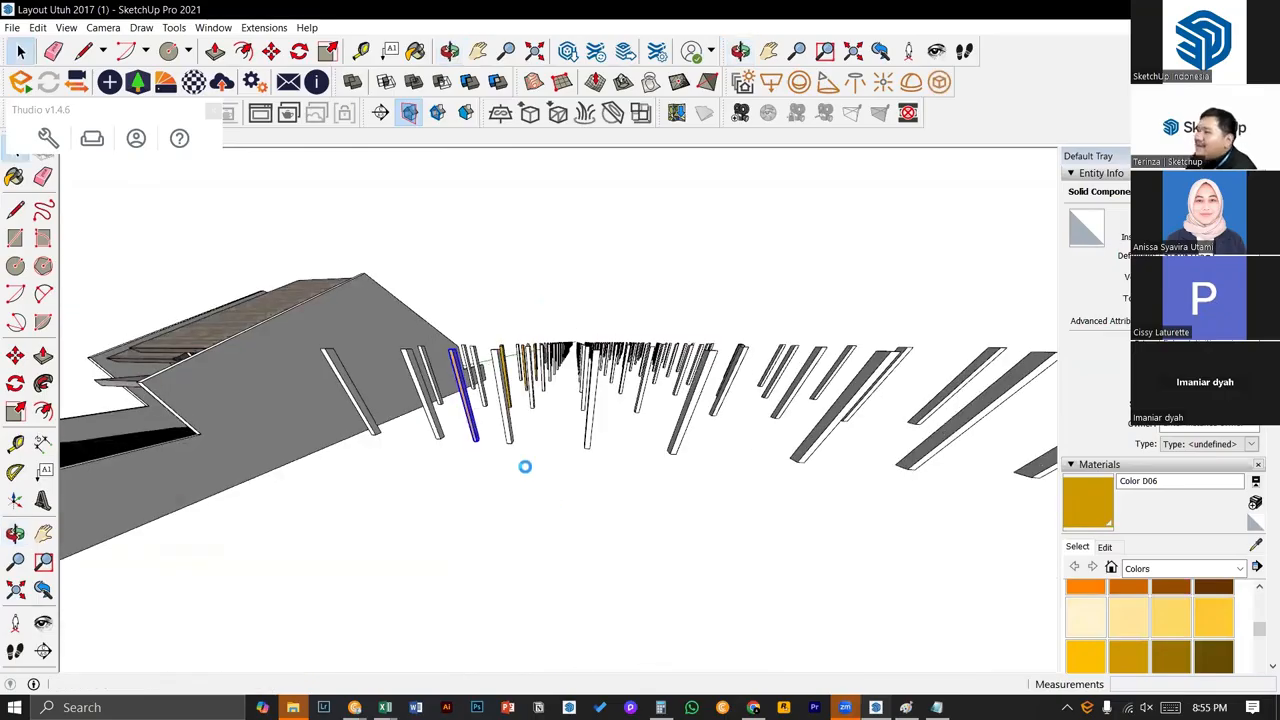
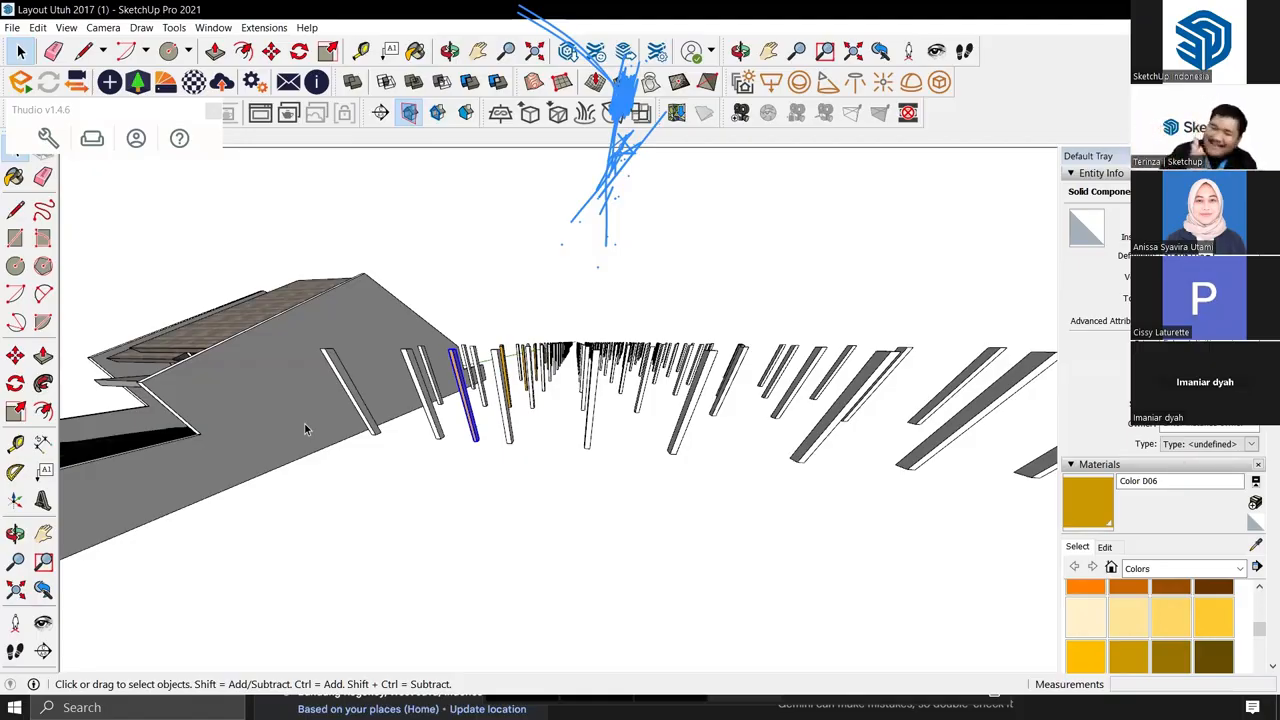
- Clear the selection and select the single grey column standing in front of the house's side wall
left_click(340, 425)
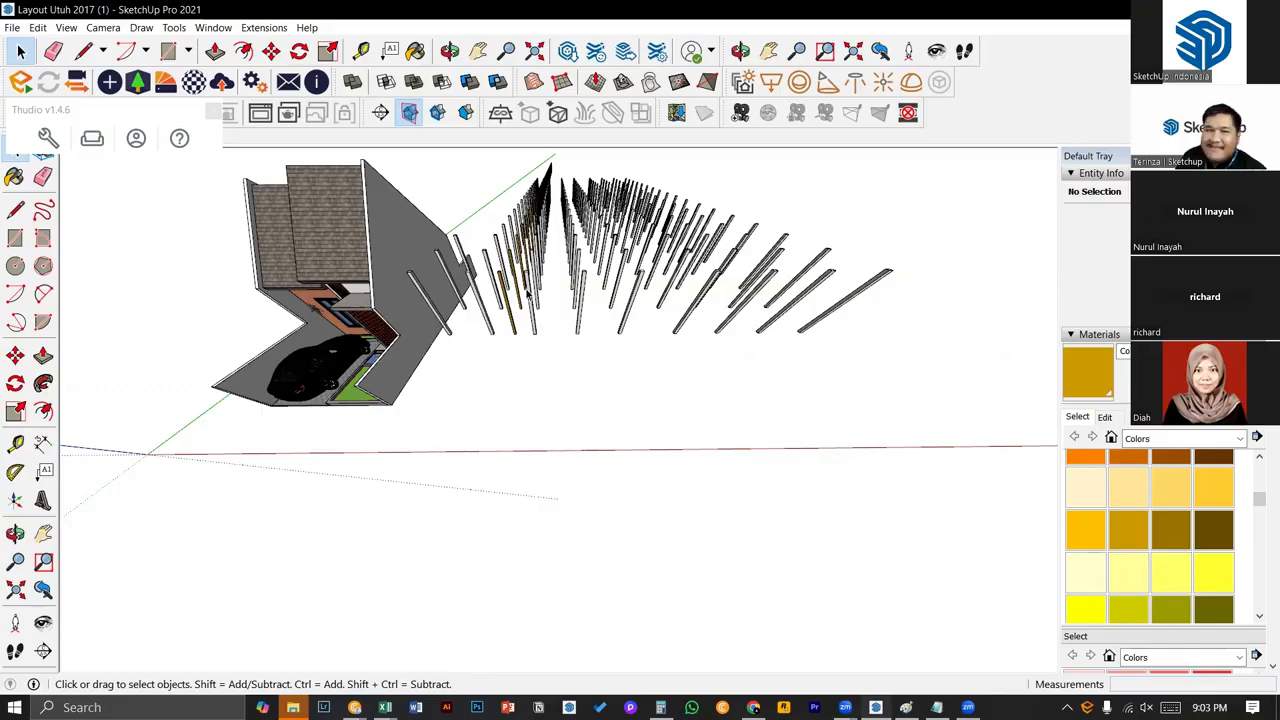
middle_click_drag(595, 305, 545, 336)
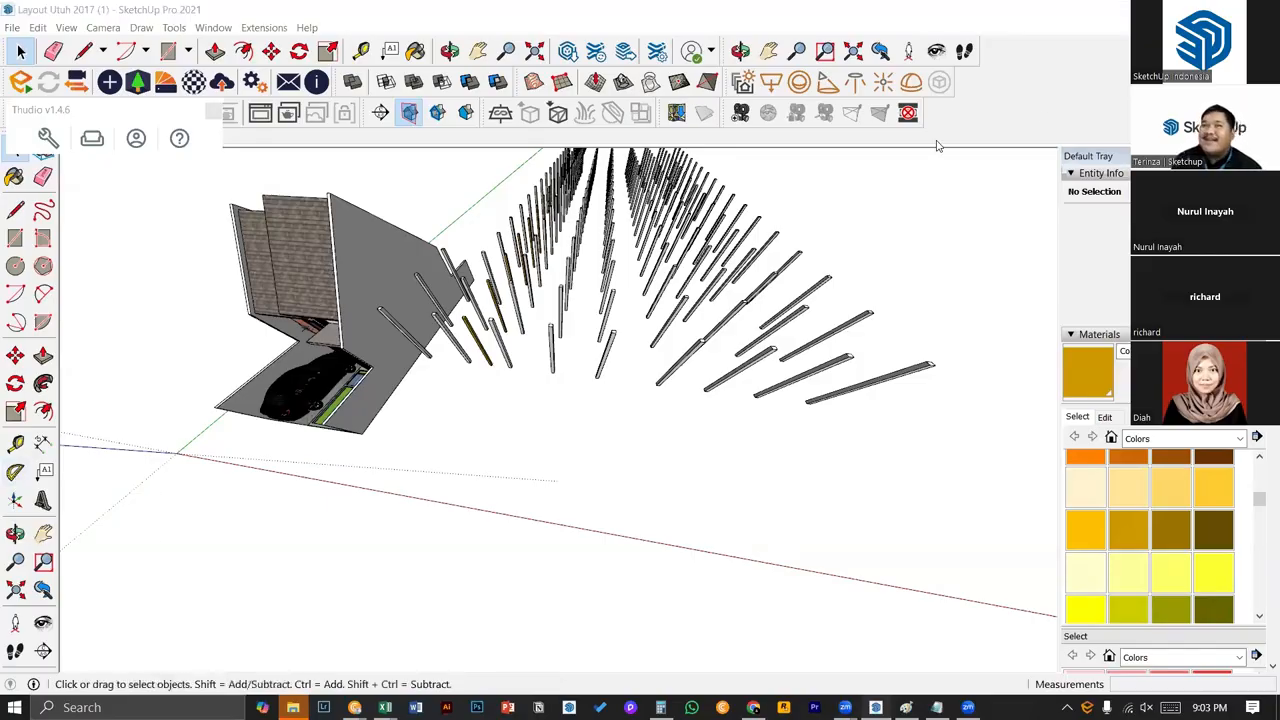
left_click(398, 328)
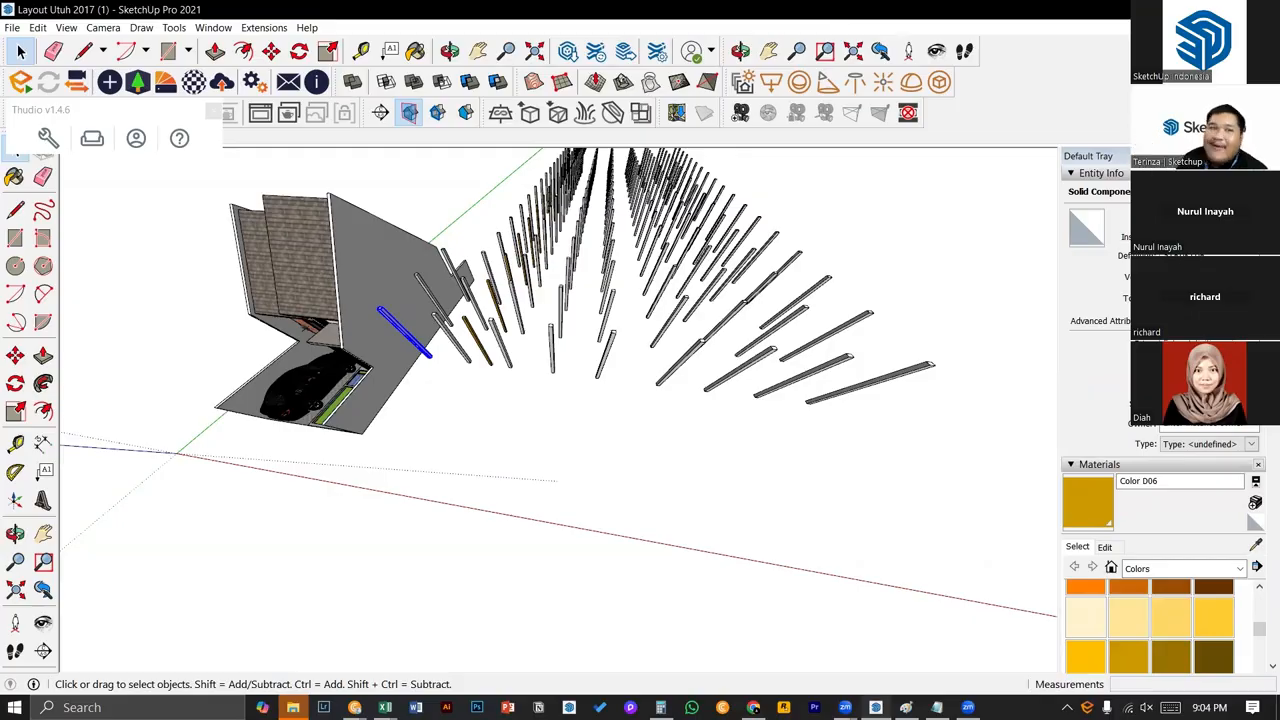
- Open the house for editing, inspect its side wall face and the wall's front edge, and leave the editing context
double_click(354, 272)
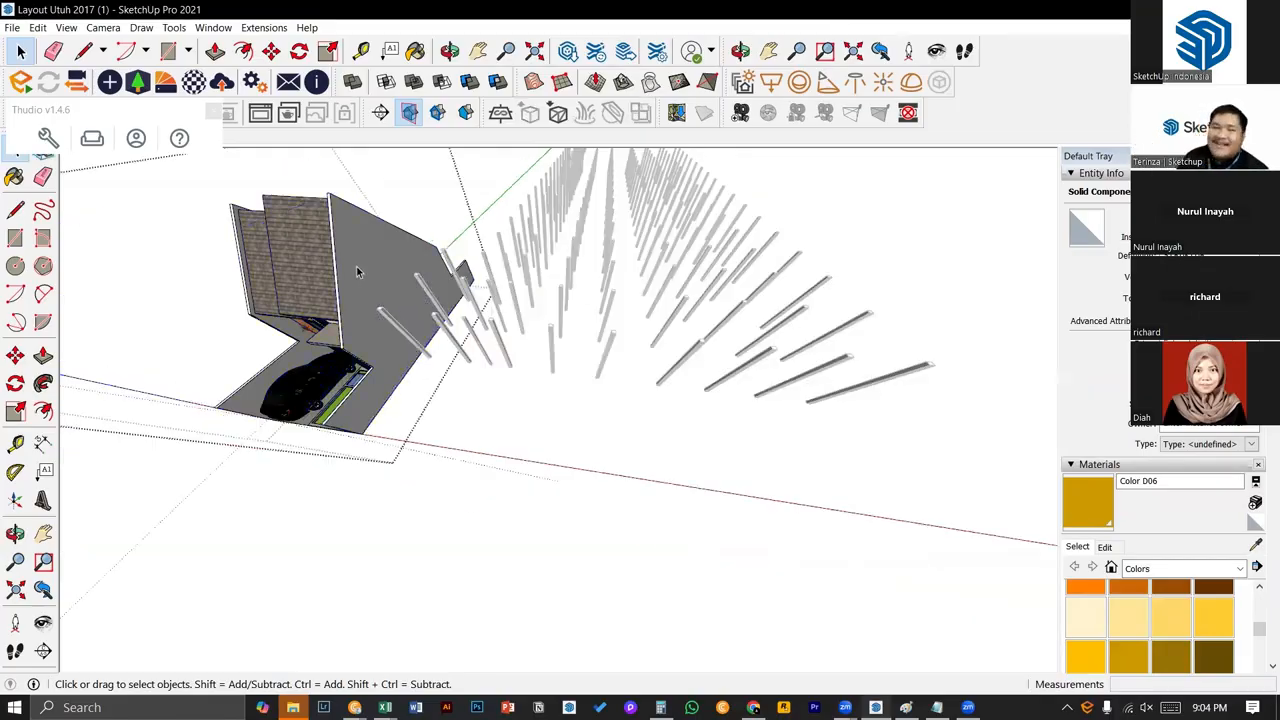
left_click(356, 266)
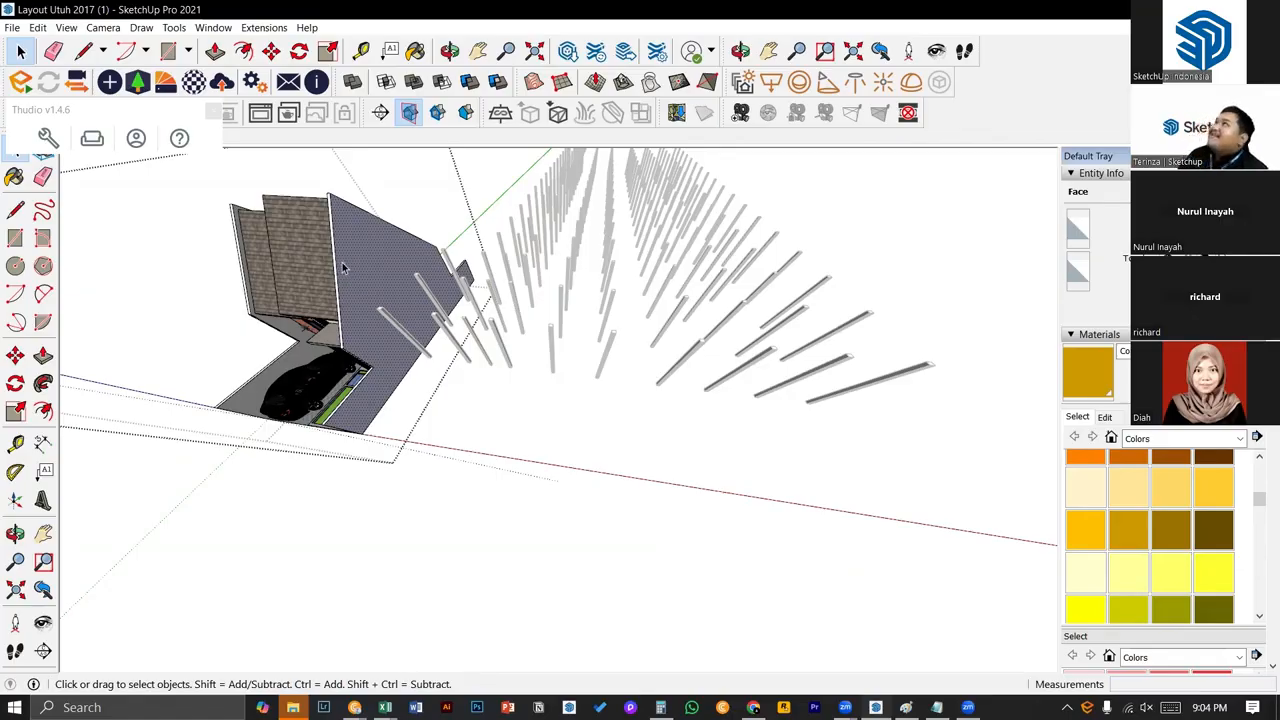
middle_click_drag(342, 302, 337, 292)
scroll(338, 296, "up", 3)
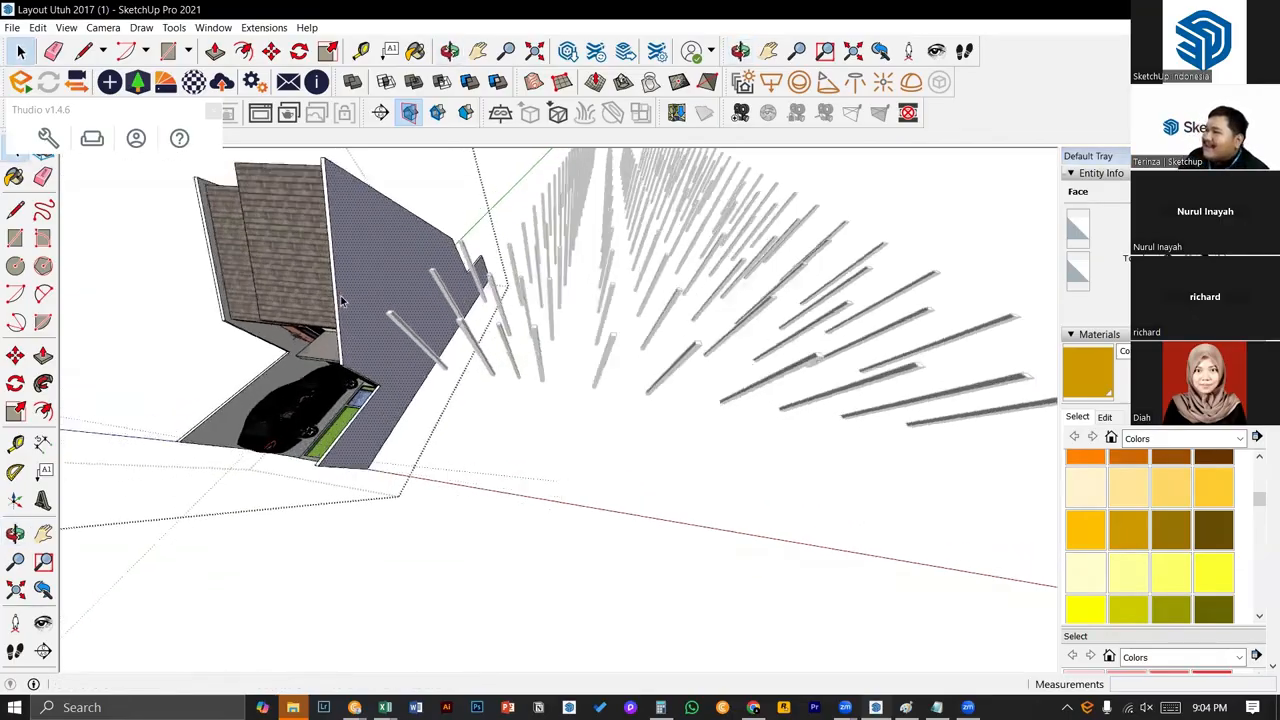
left_click(337, 302)
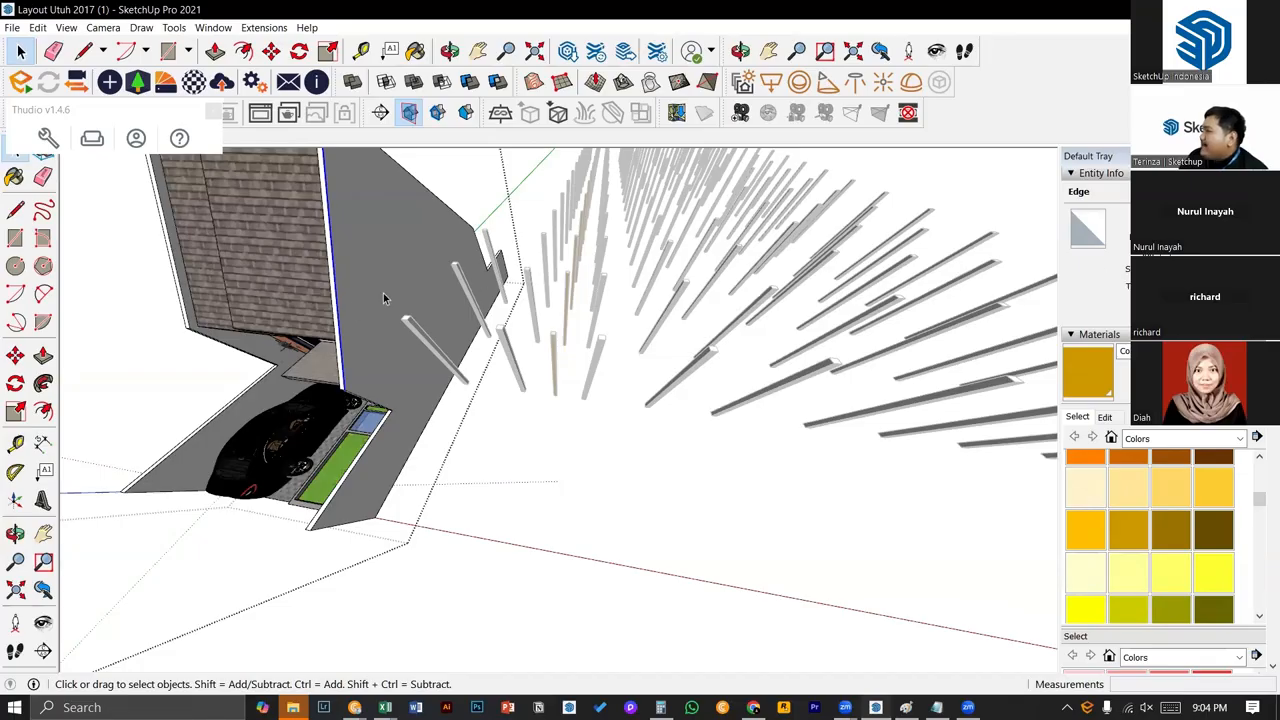
middle_click(338, 324)
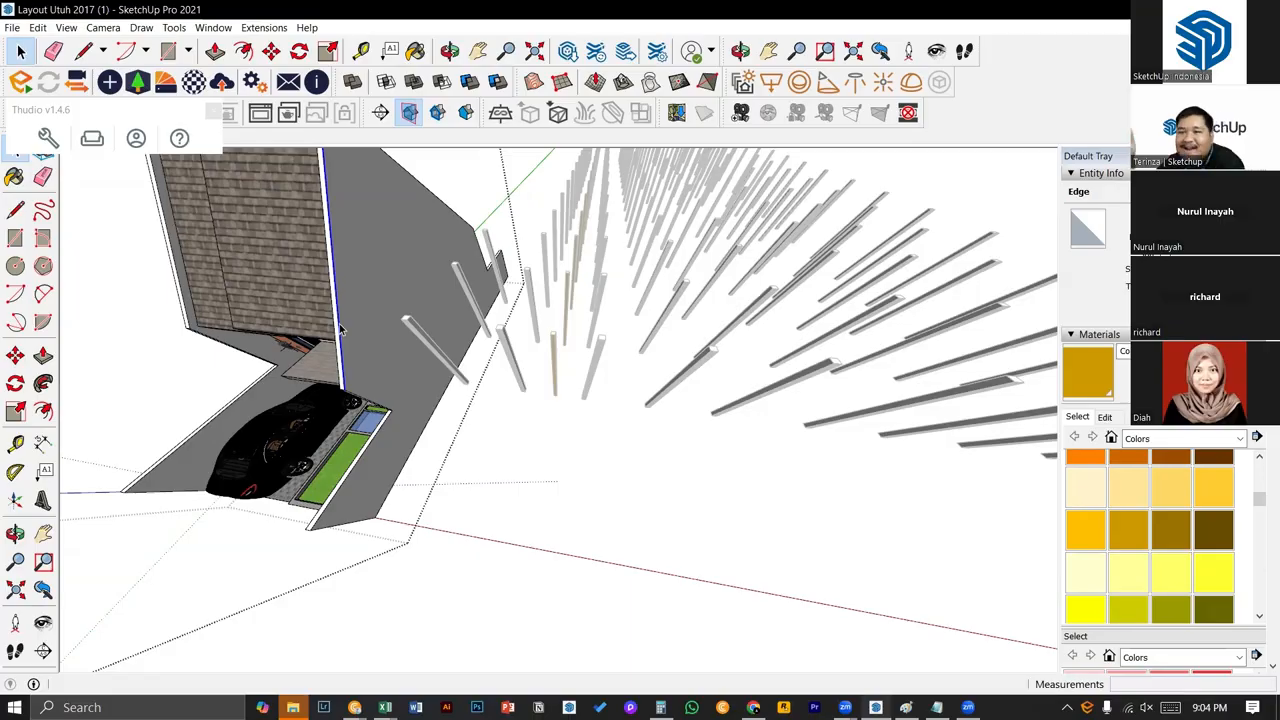
middle_click(458, 380)
key("Escape")
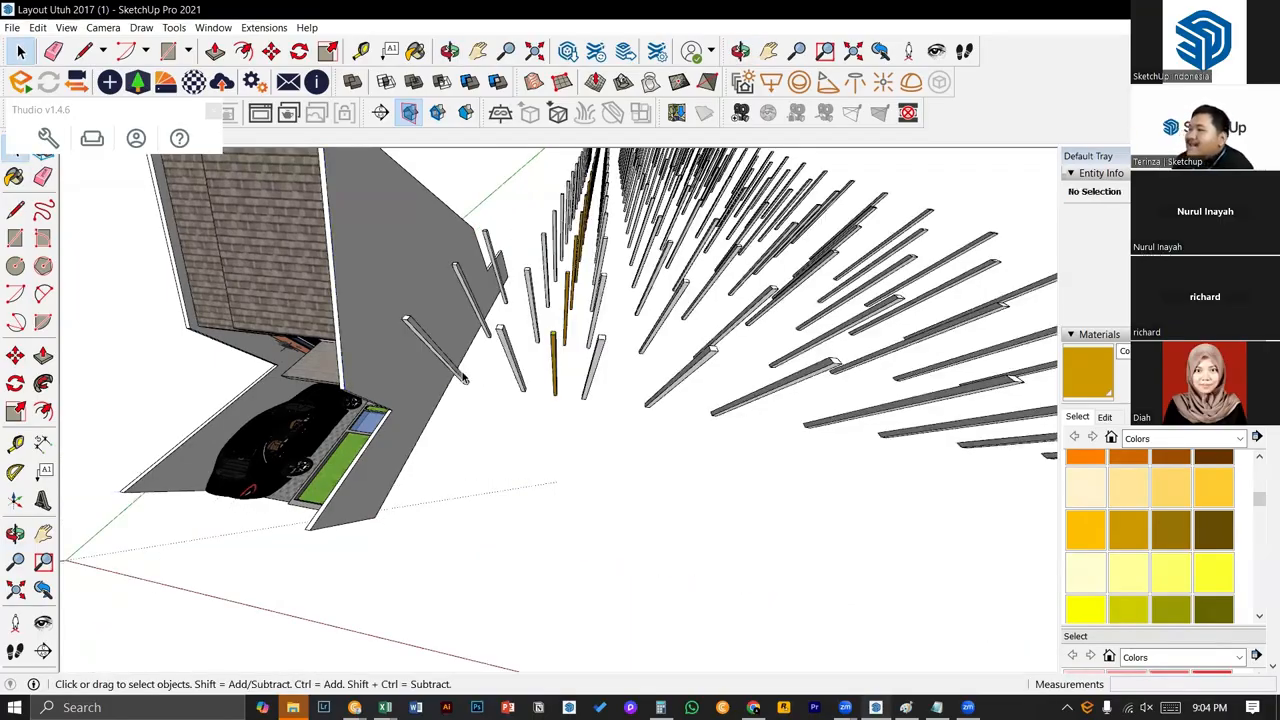
- Draw a square about 3.46 m per side on the open ground in front of the column field
scroll(488, 390, "down", 5)
key("r")
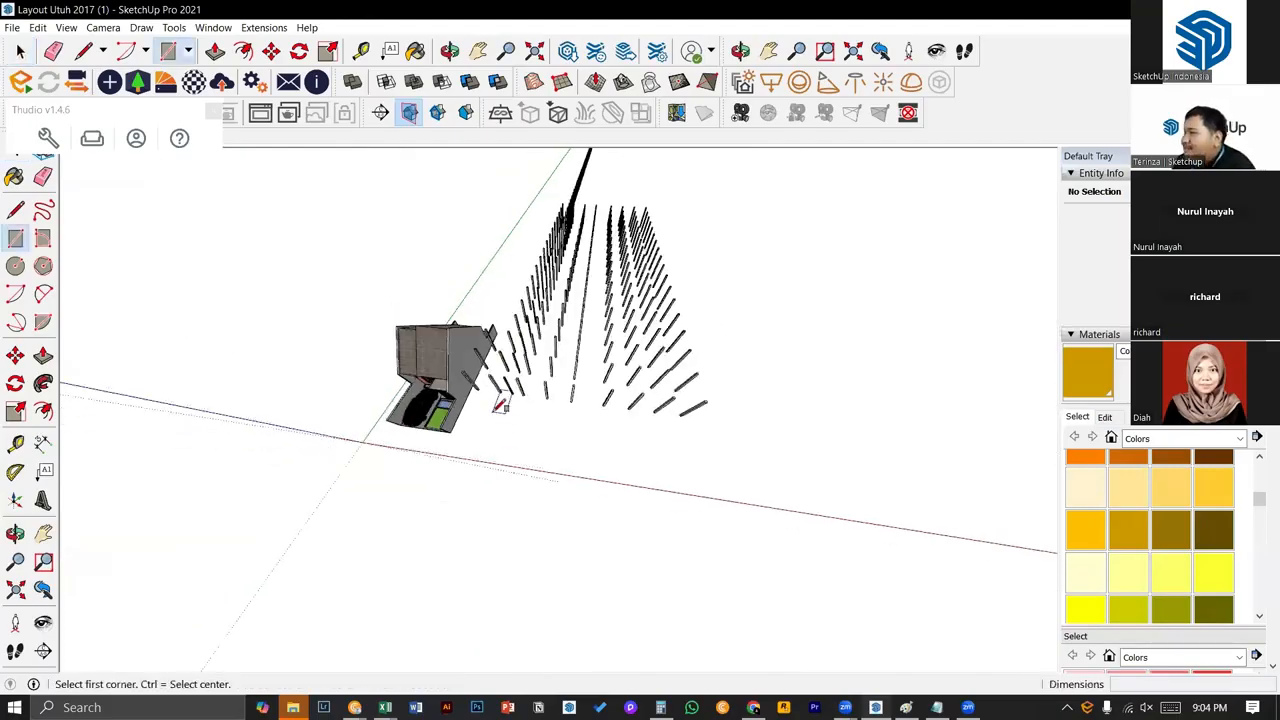
scroll(508, 434, "up", 6)
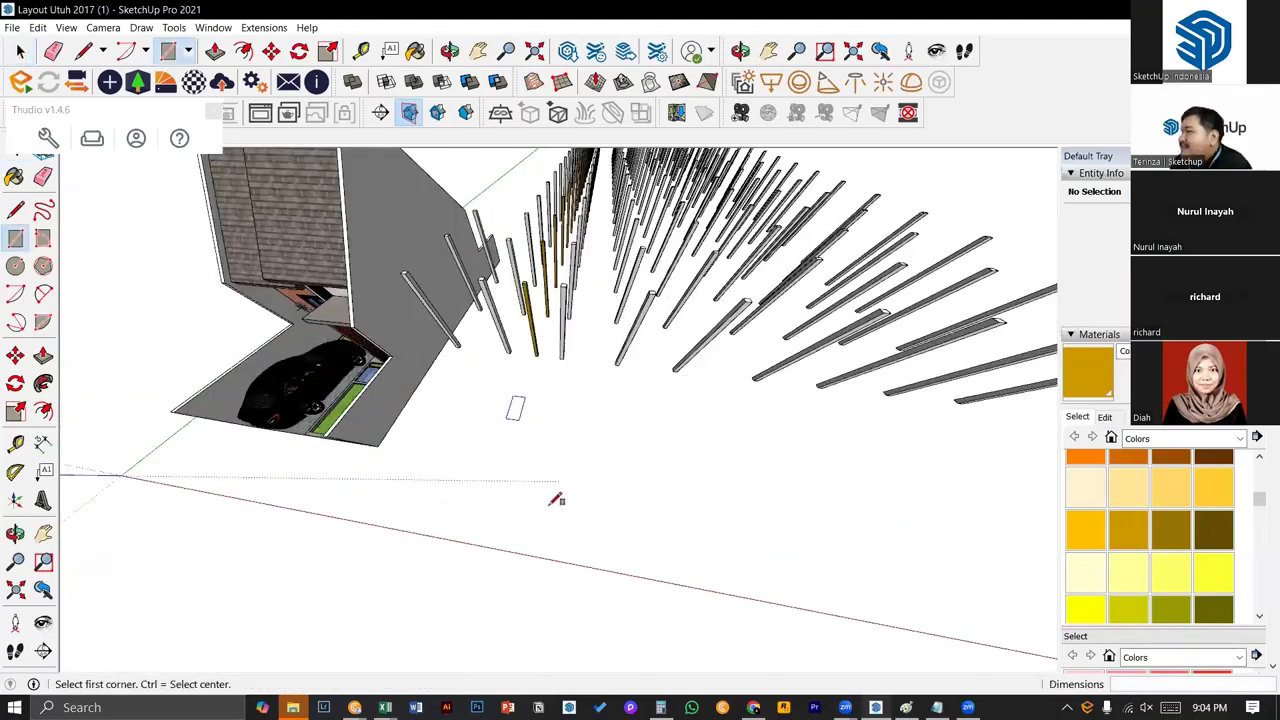
left_click(505, 420)
left_click_drag(624, 545, 634, 400)
key("r")
left_click(591, 397)
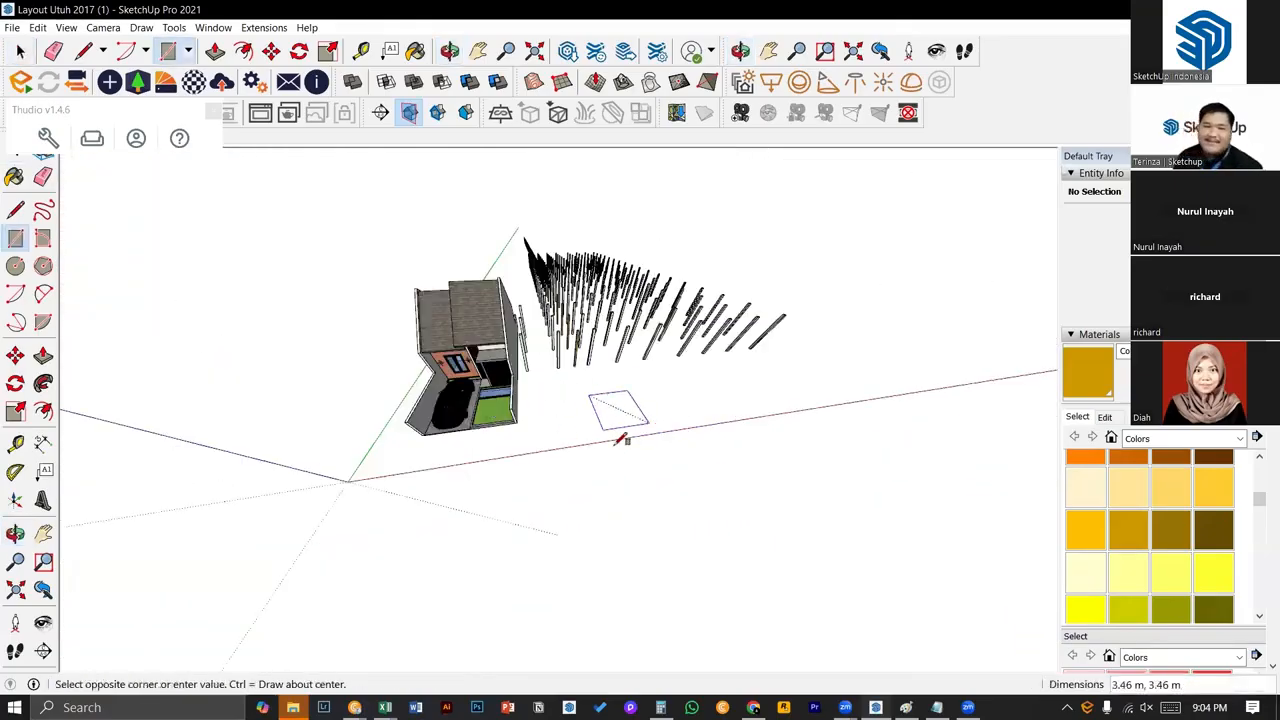
left_click(615, 444)
key("space")
- Extrude the new square upward into a box with Push/Pull
scroll(615, 445, "up", 1)
scroll(620, 440, "up", 1)
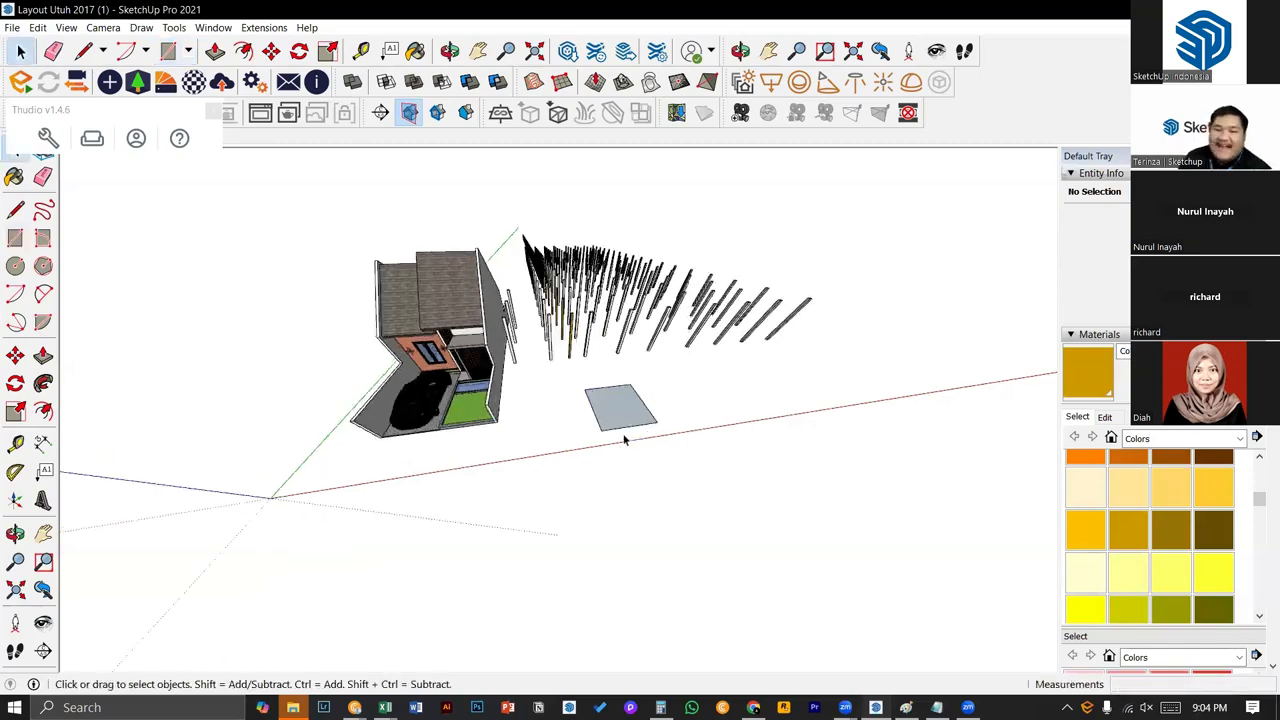
scroll(623, 415, "up", 1)
key("p")
left_click(623, 402)
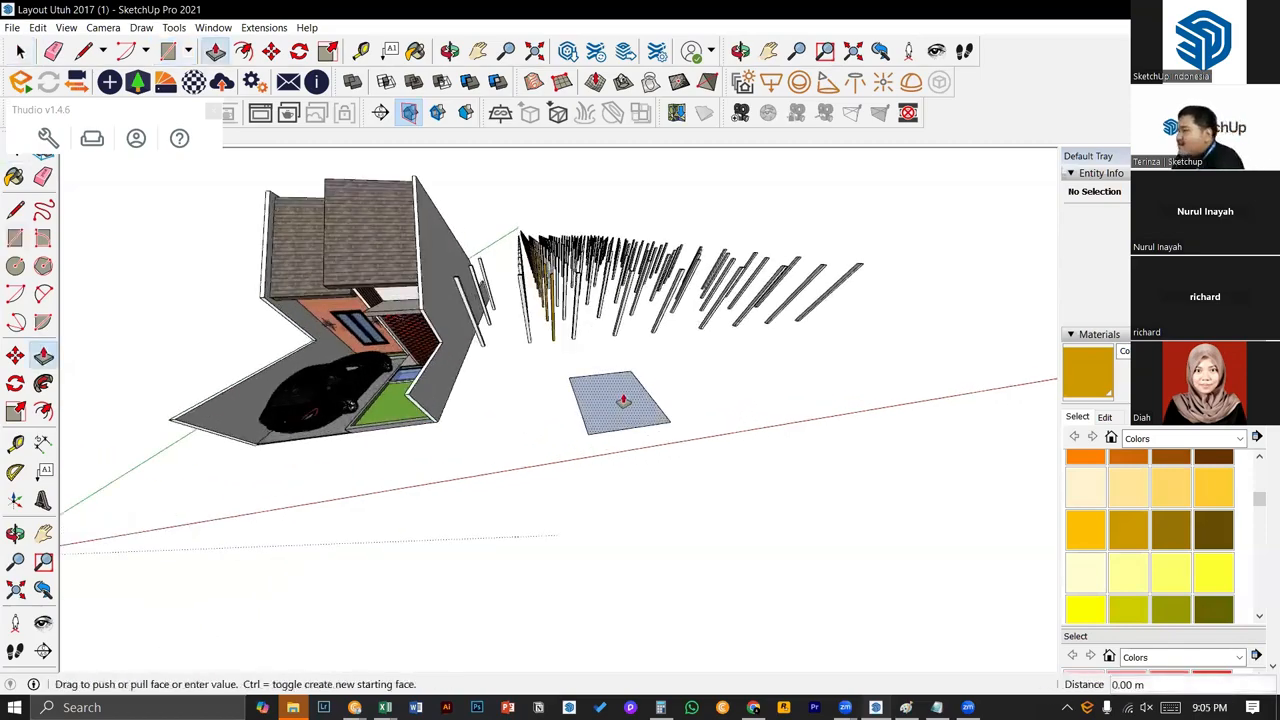
left_click(629, 317)
key("space")
- Select all faces and edges of the box and make them a group
middle_click_drag(645, 351, 571, 429)
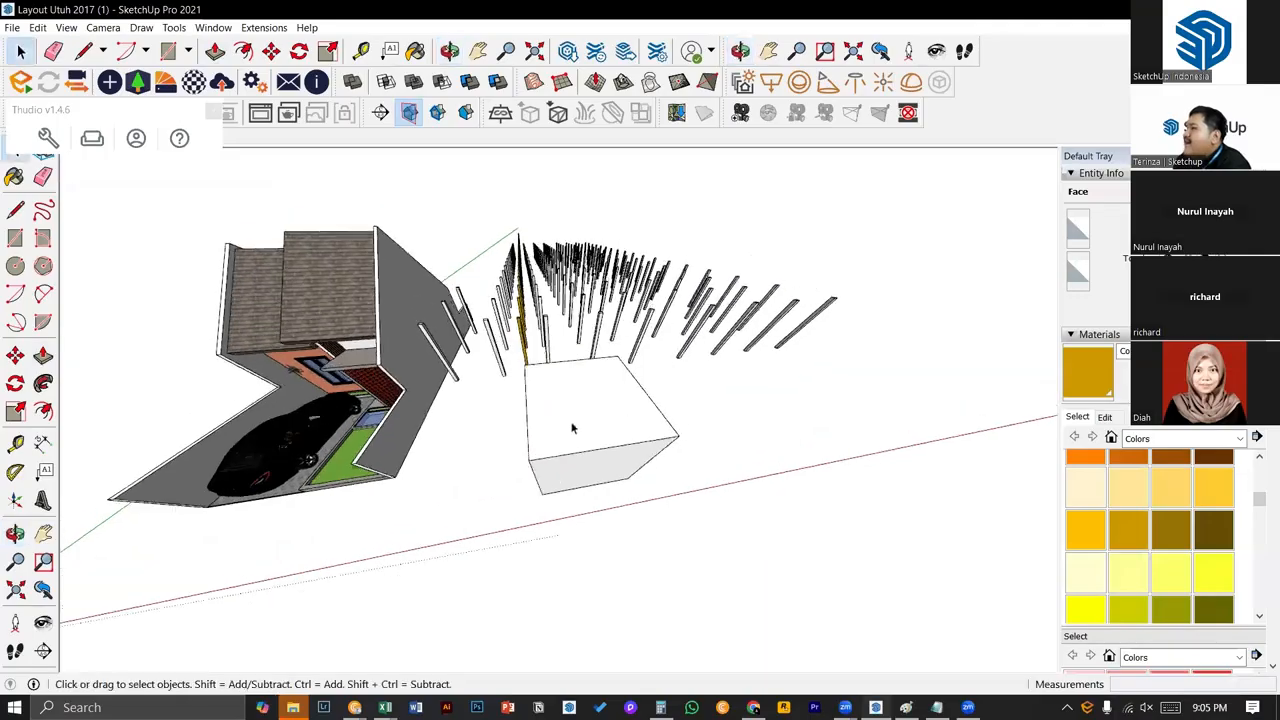
triple_click(572, 430)
middle_click_drag(713, 400, 530, 467)
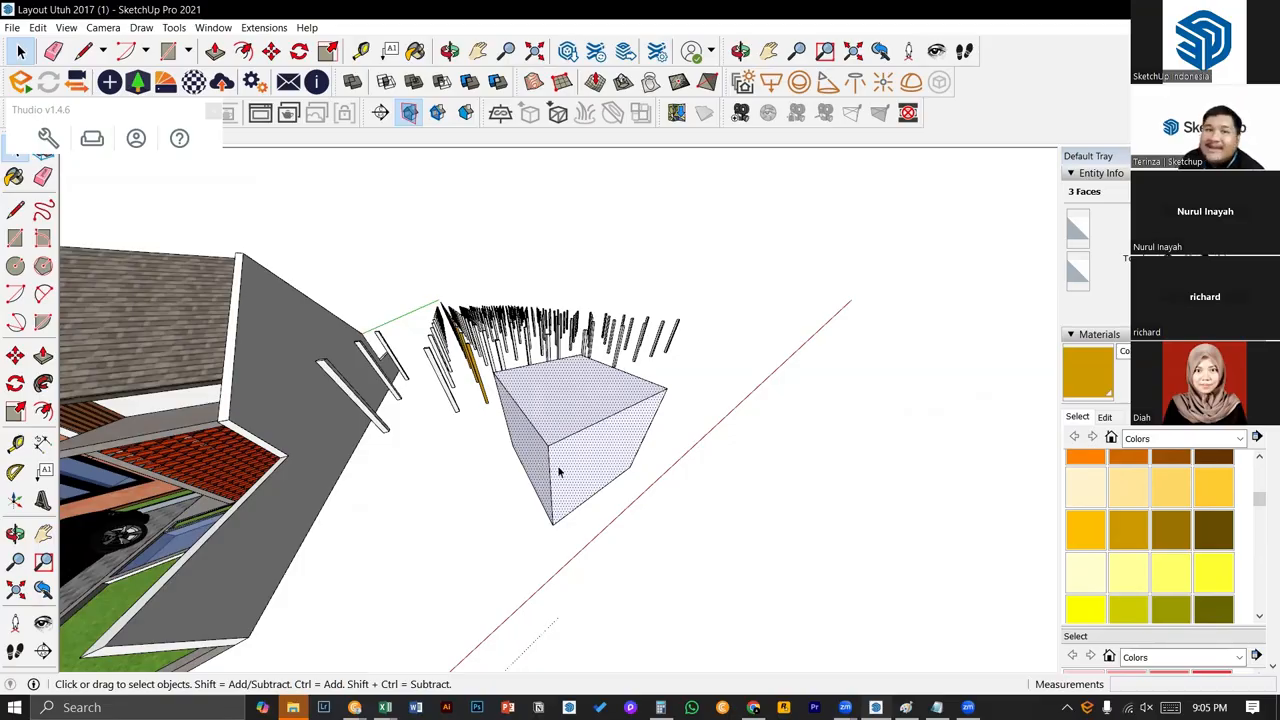
triple_click(576, 467)
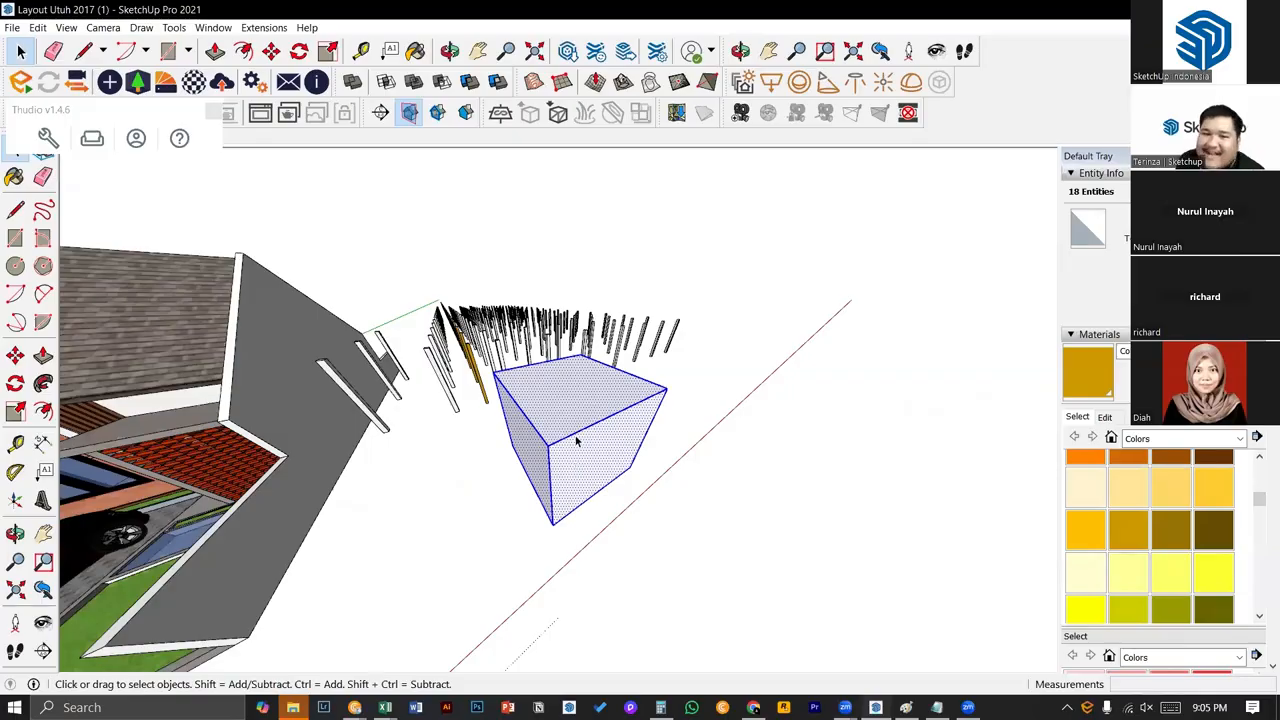
right_click(588, 437)
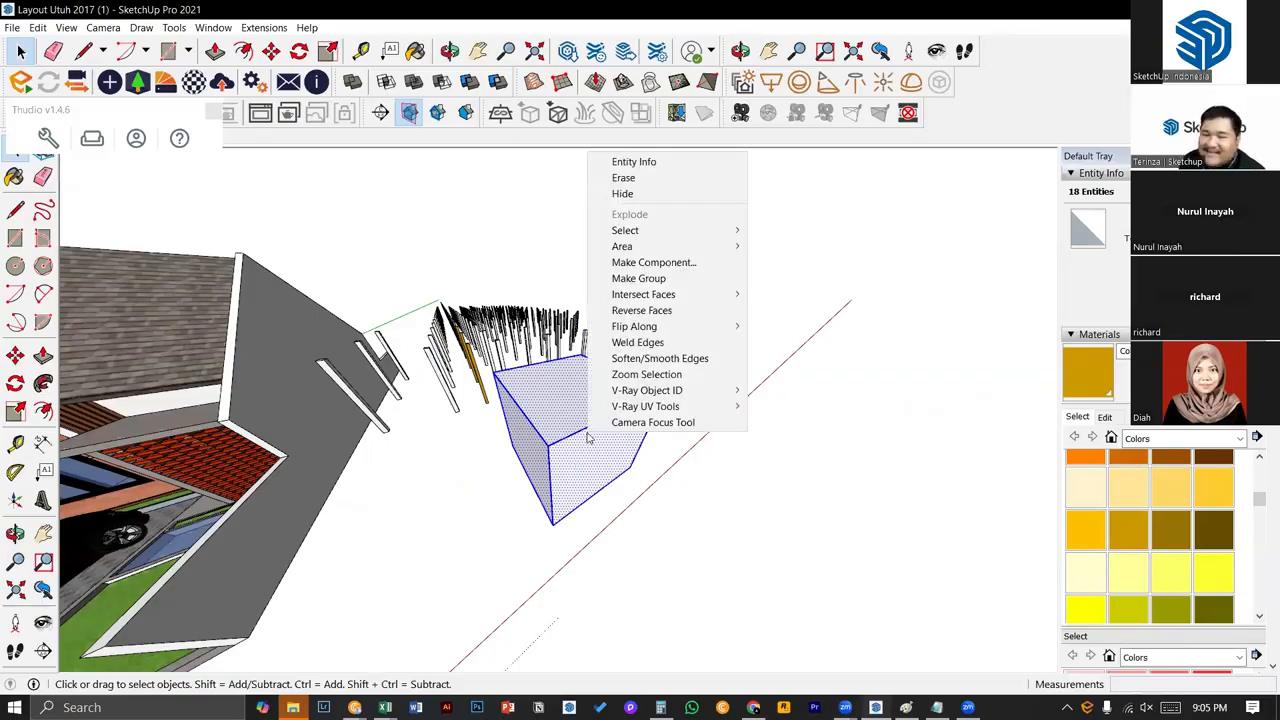
left_click(657, 279)
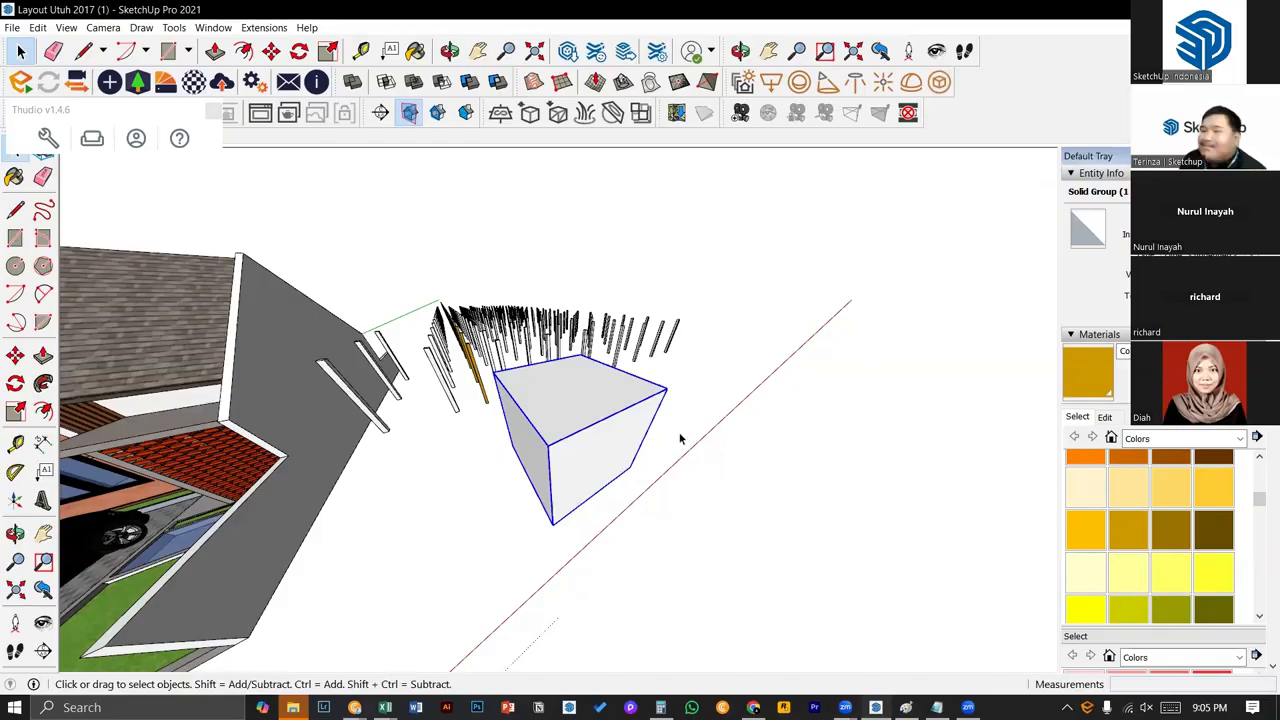
- Open the box group for editing and pull its side face outward to stretch the box into a long block
middle_click_drag(680, 437, 460, 466)
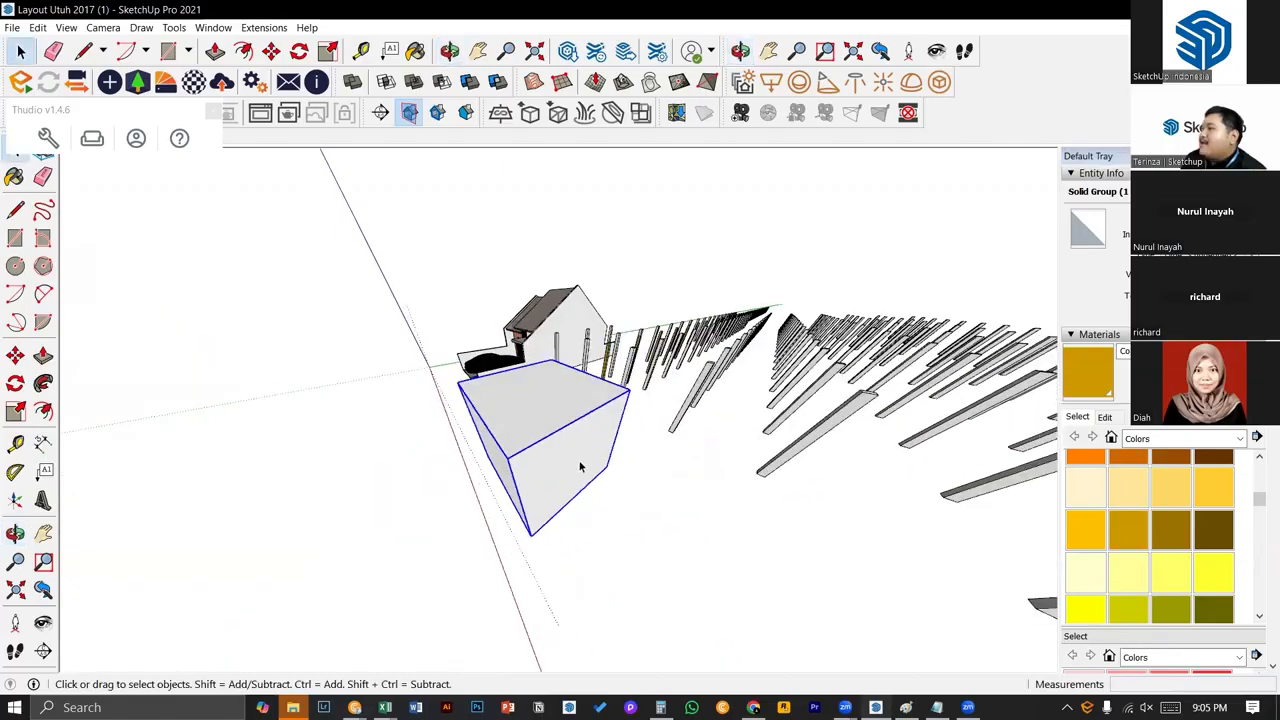
double_click(580, 466)
key("p")
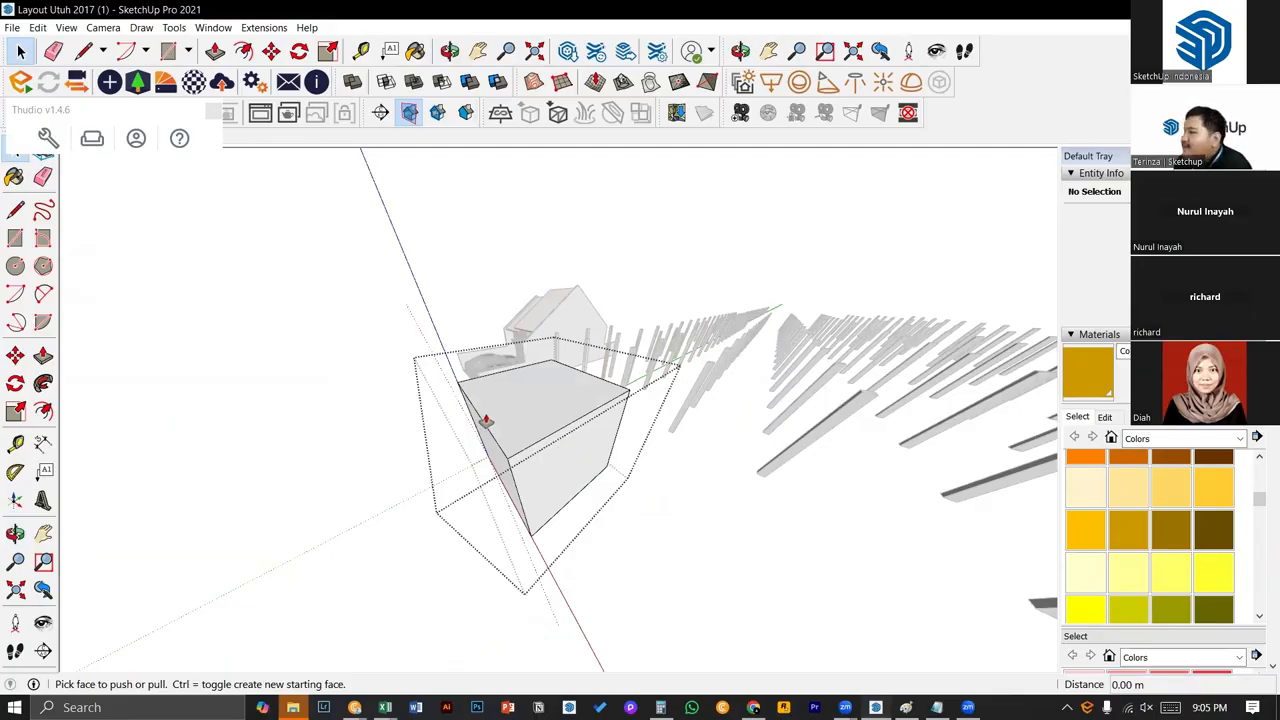
key("space")
scroll(486, 420, "up", 1)
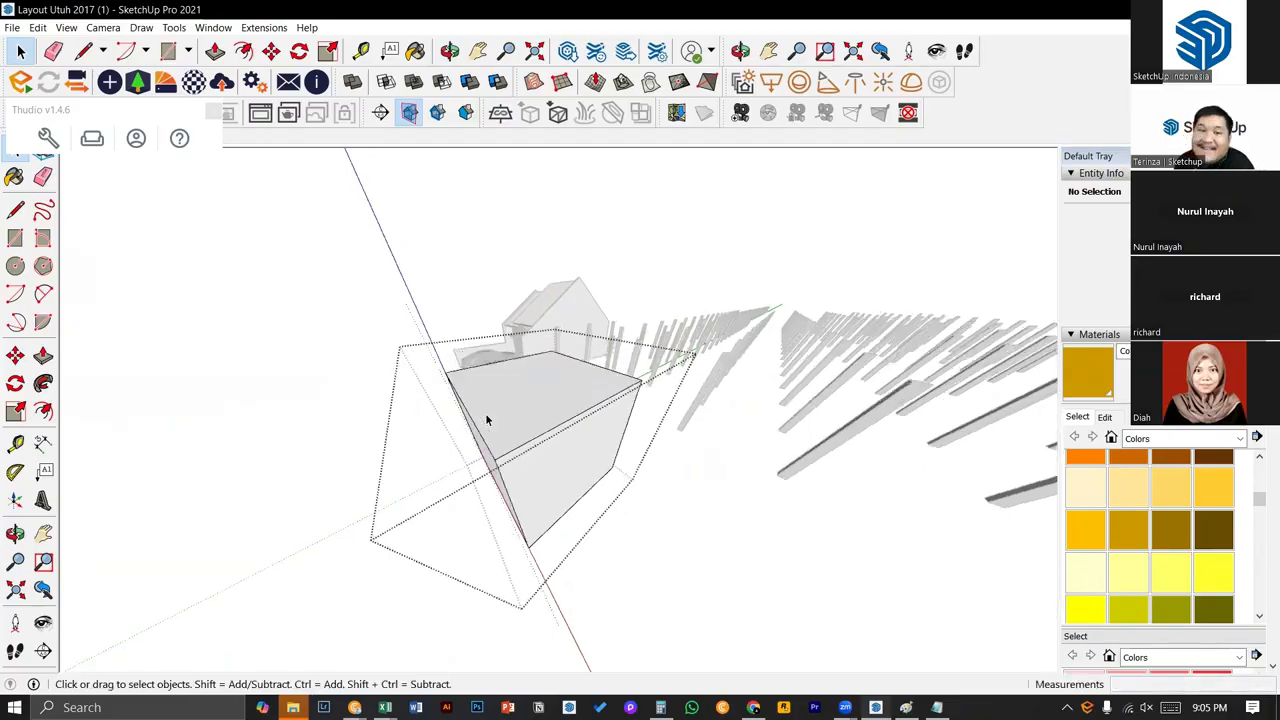
left_click(560, 473)
key("p")
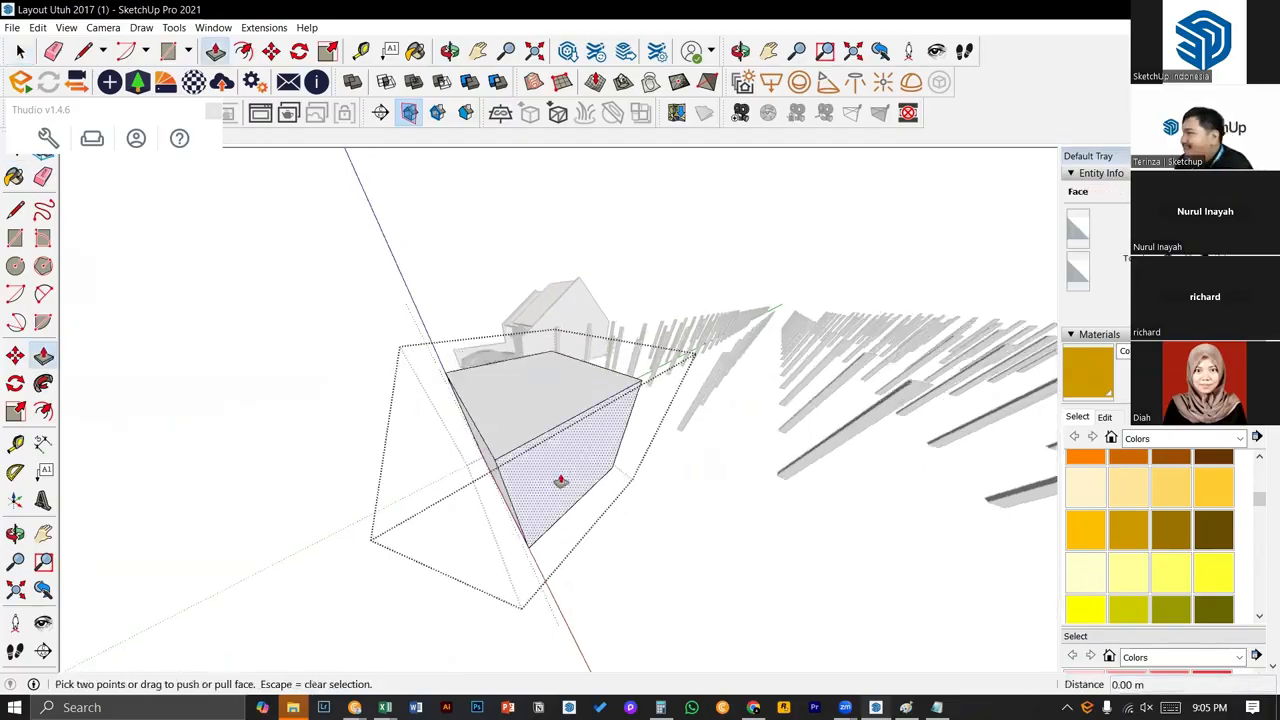
left_click_drag(560, 476, 635, 530)
scroll(726, 558, "down", 5)
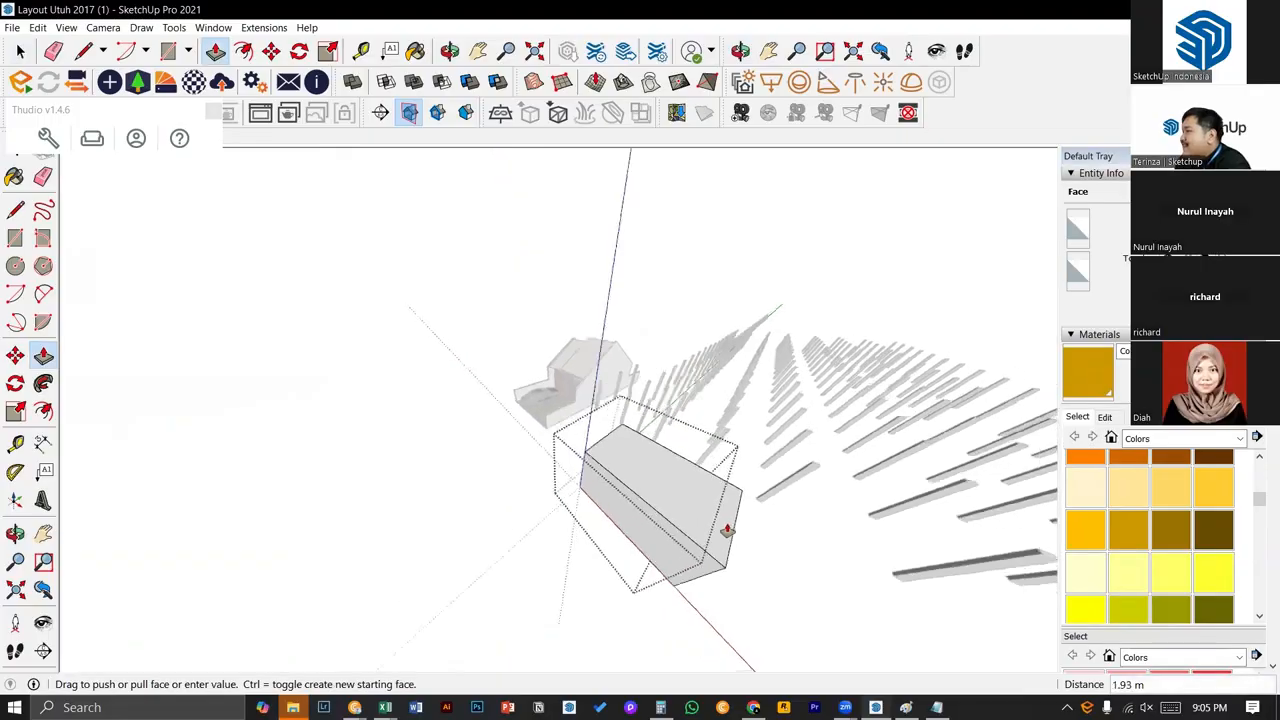
left_click(880, 595)
key("space")
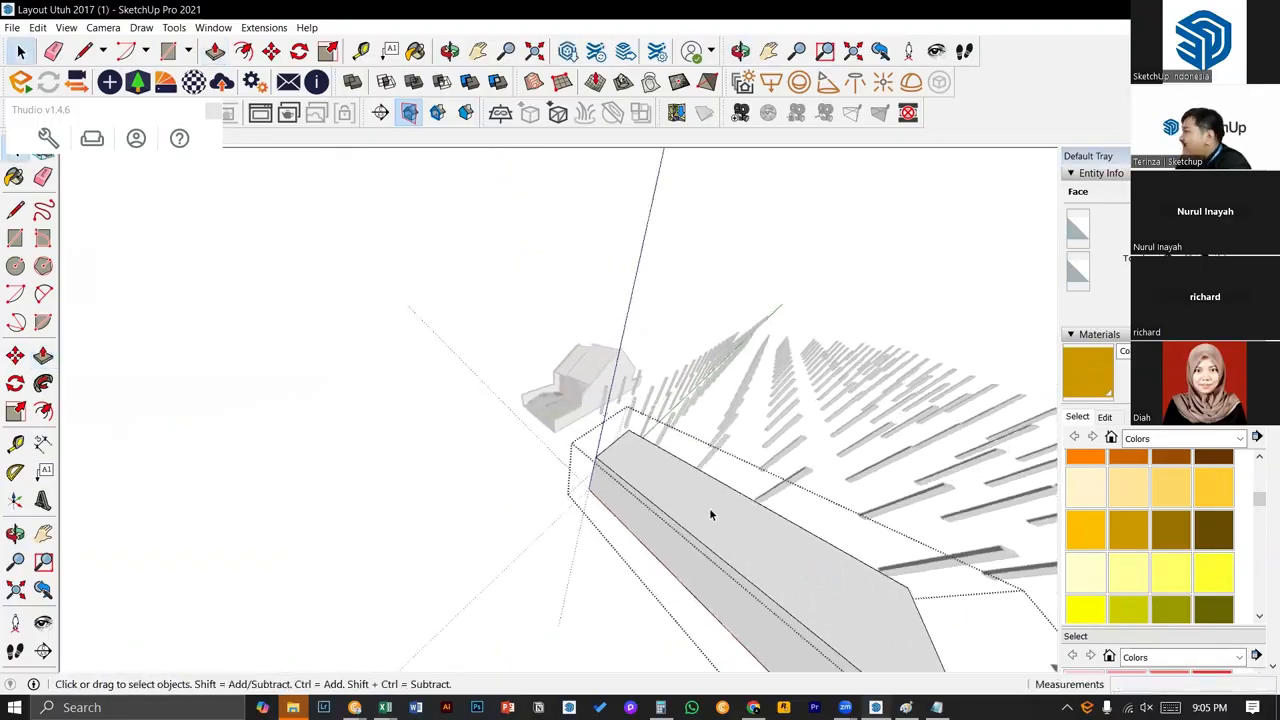
- Finish editing the long block group and return to the whole model
left_click(663, 503)
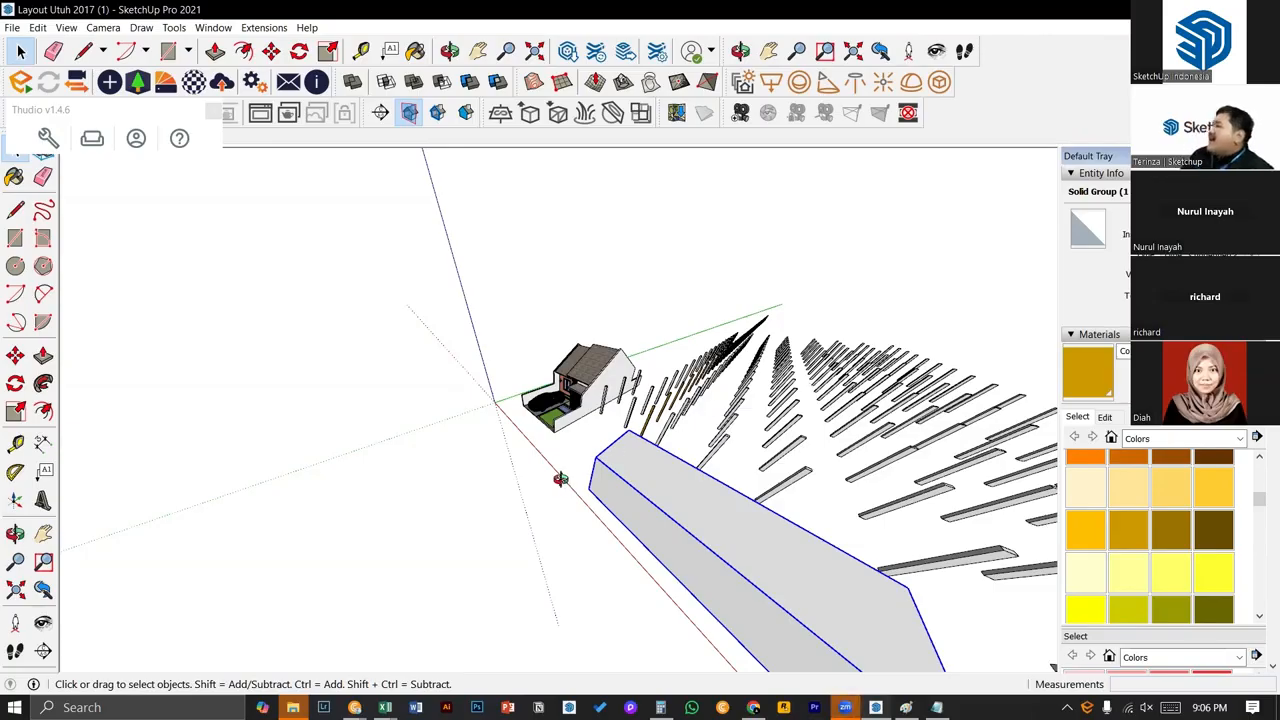
middle_click_drag(561, 479, 769, 386)
scroll(769, 386, "up", 3)
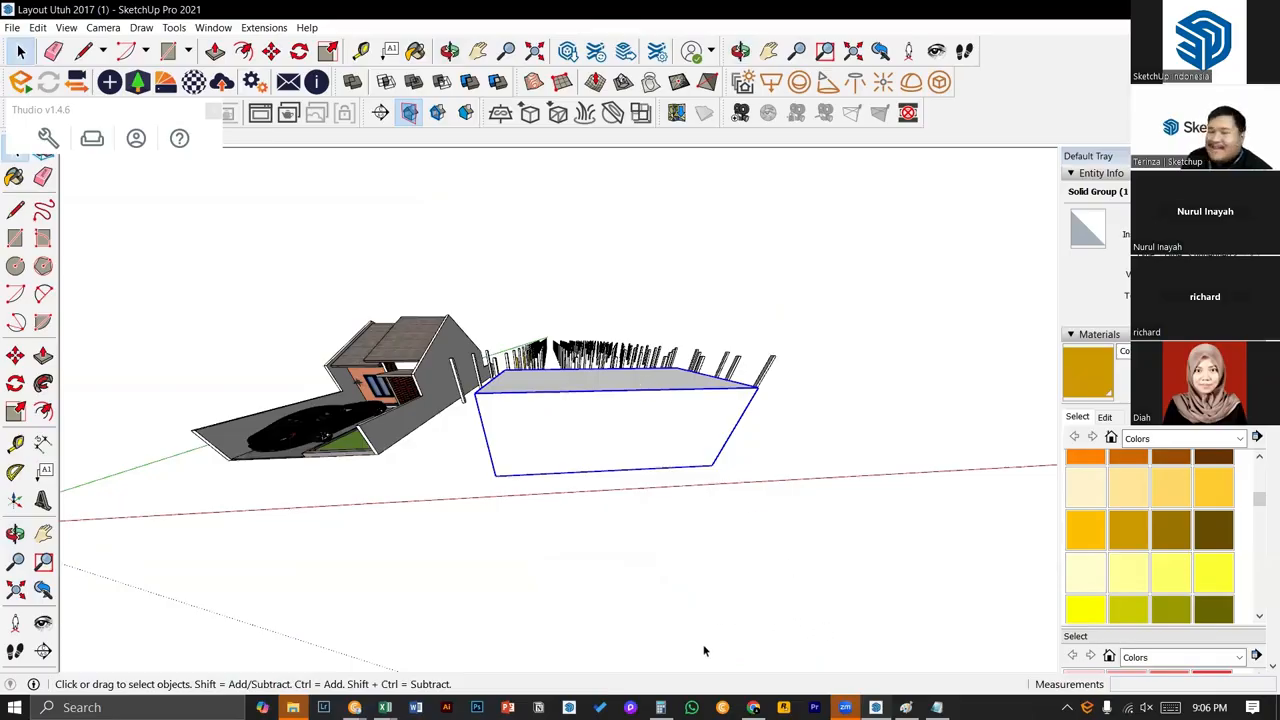
- Switch to the RAB presentation in Canva and review its function, component and case study slides up to slide 12
left_click(755, 706)
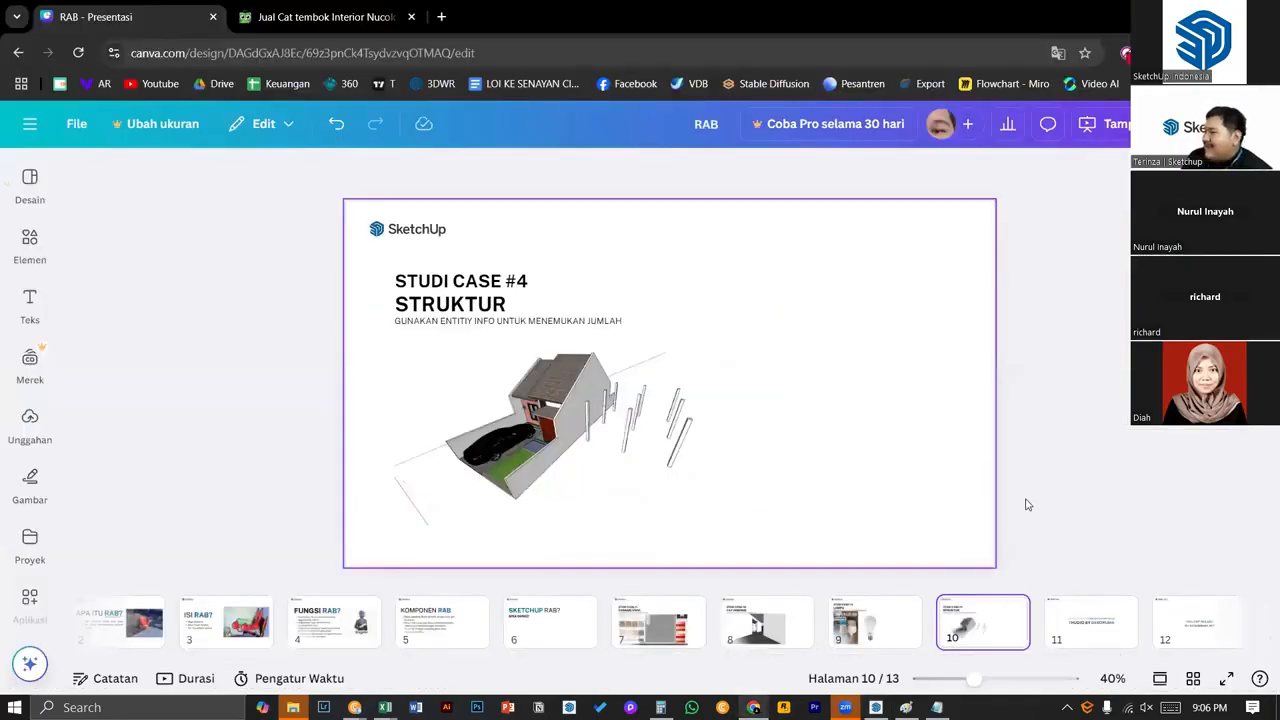
scroll(1026, 503, "down", 1)
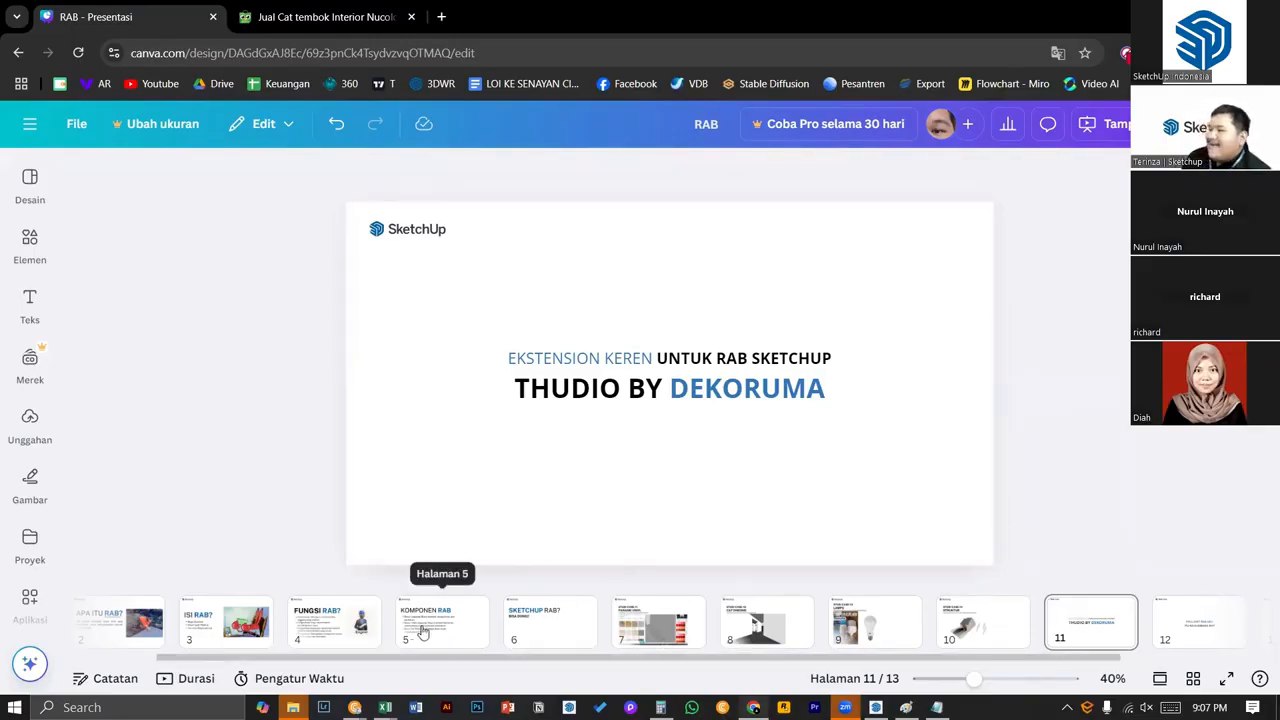
left_click(323, 637)
left_click(427, 630)
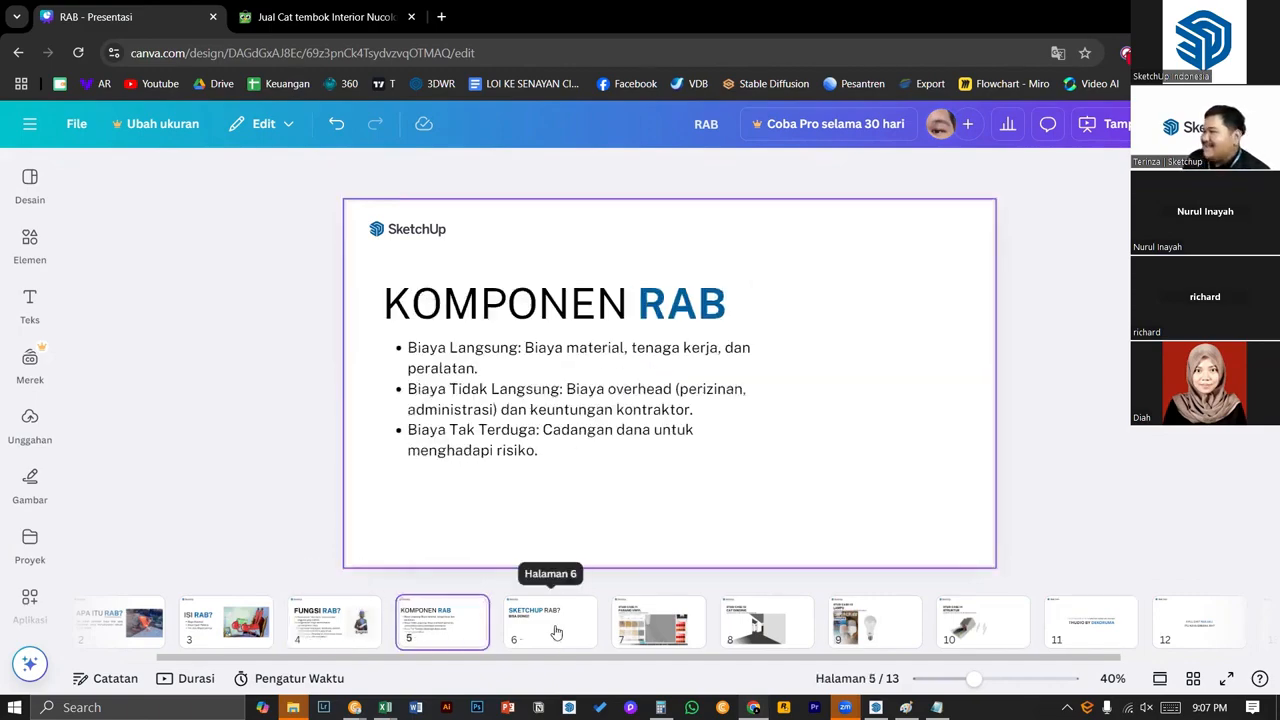
left_click(555, 633)
left_click(648, 632)
left_click(752, 634)
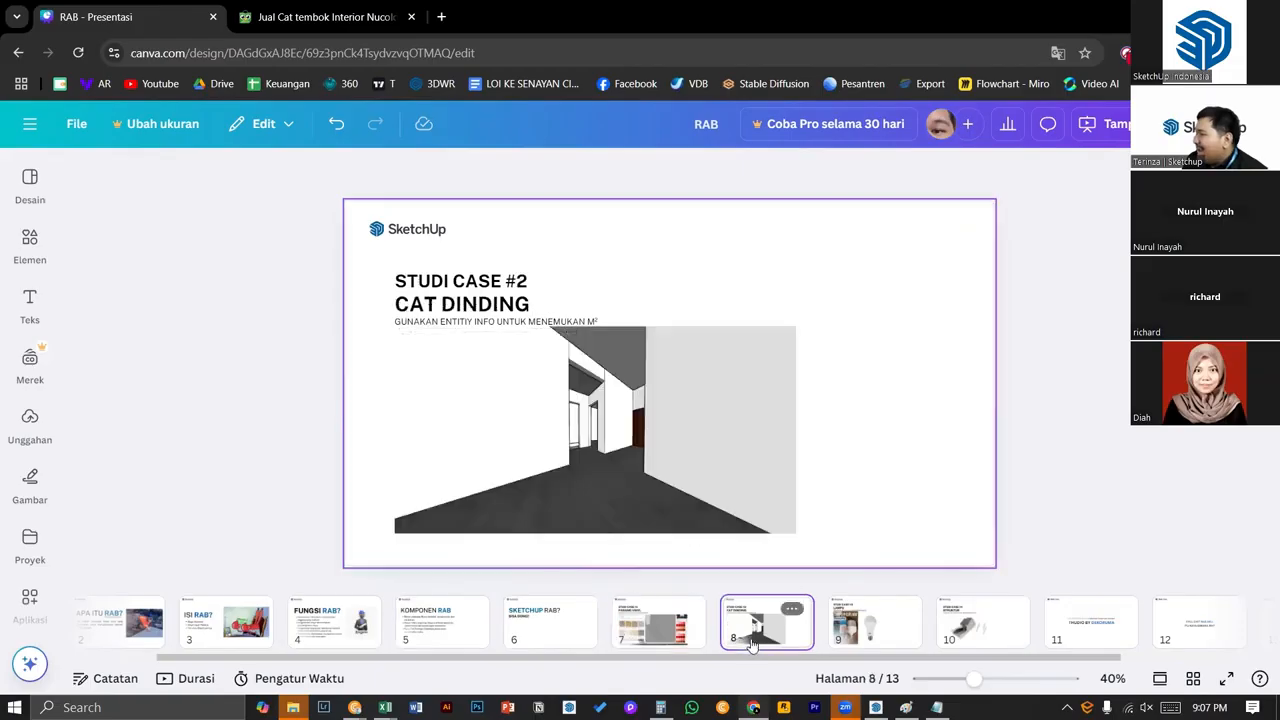
left_click(871, 636)
left_click(968, 632)
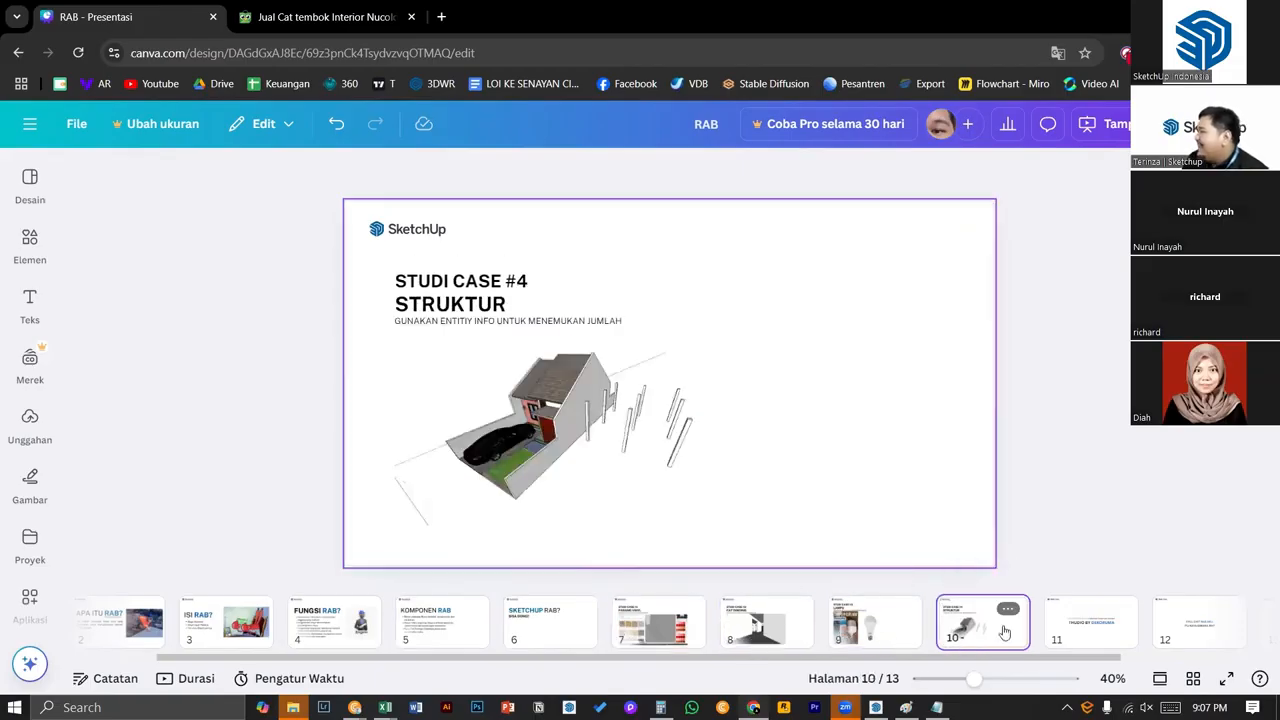
left_click(1075, 631)
left_click(1170, 628)
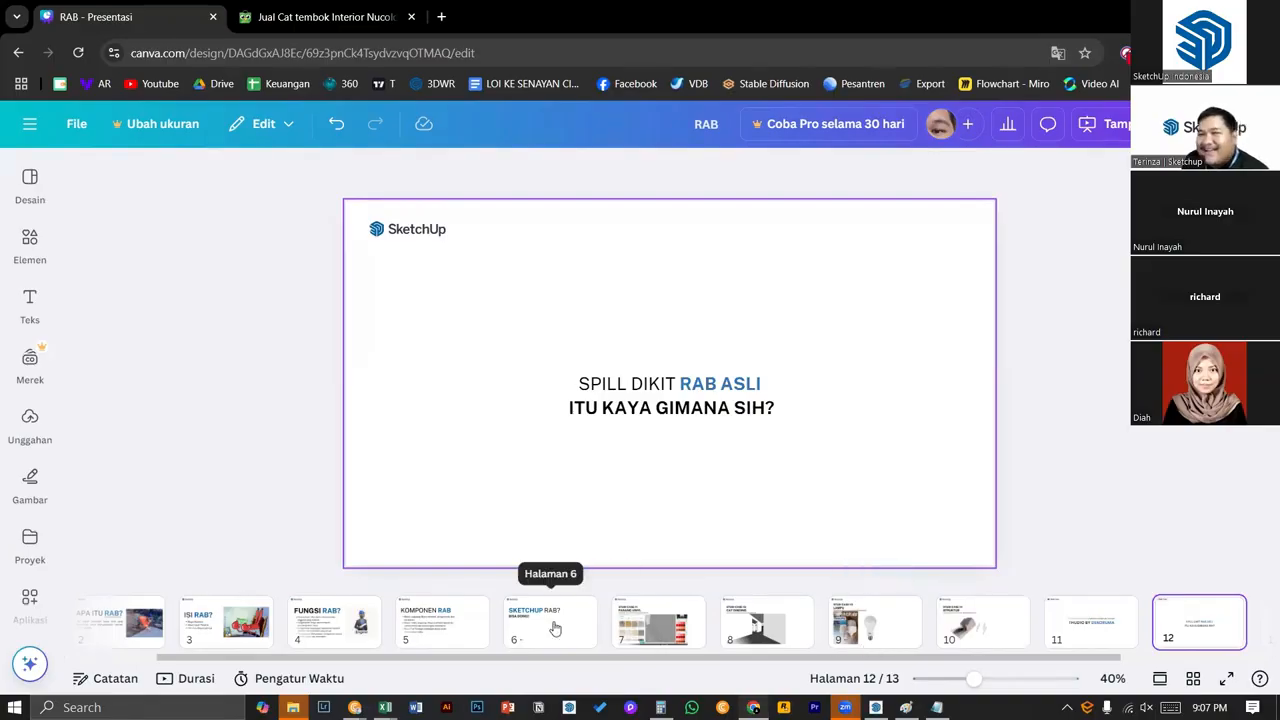
- Go back over the RAB component and case study slides, and bring up slide 11, Thudio by Dekoruma
left_click(447, 630)
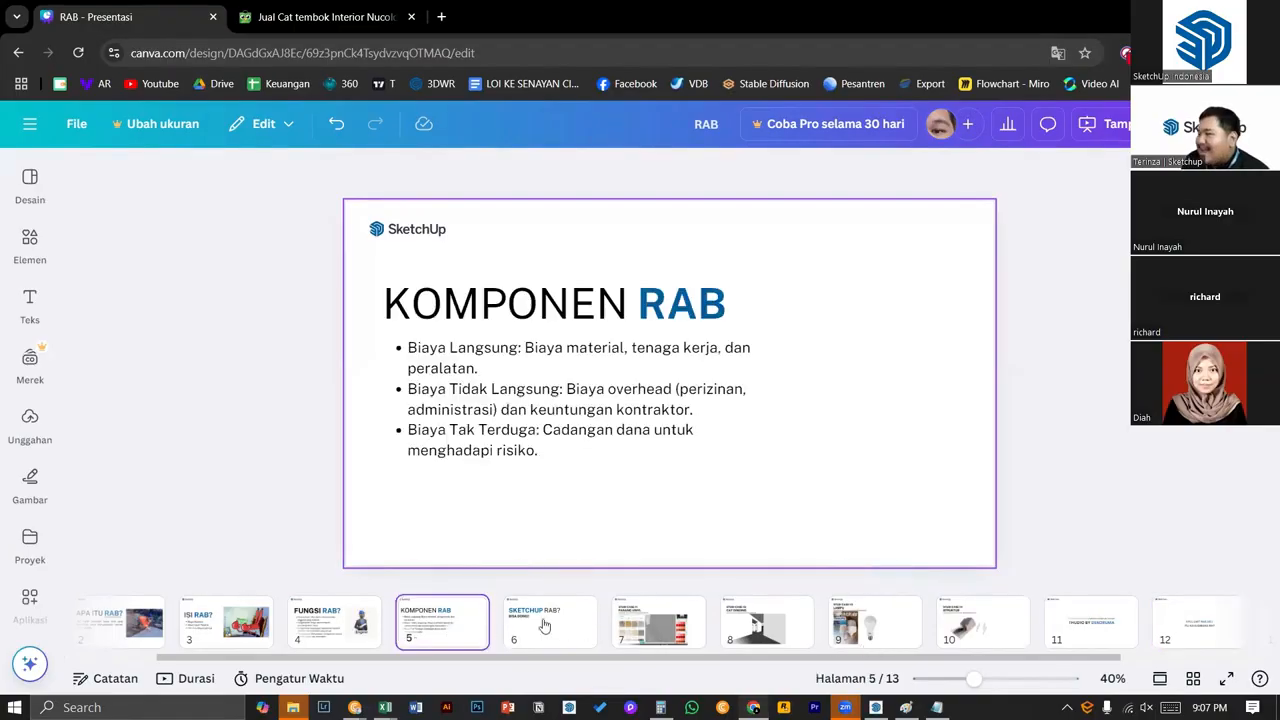
left_click(545, 625)
left_click(657, 623)
left_click(766, 623)
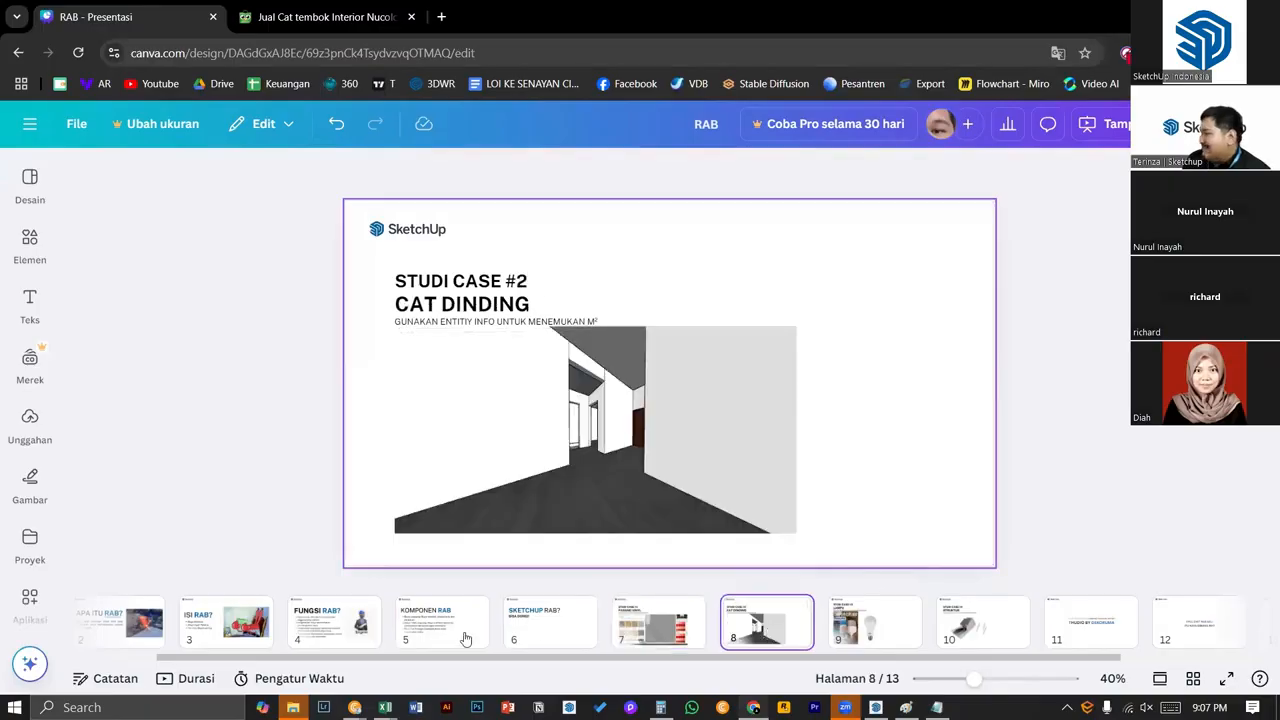
left_click(335, 628)
left_click(744, 640)
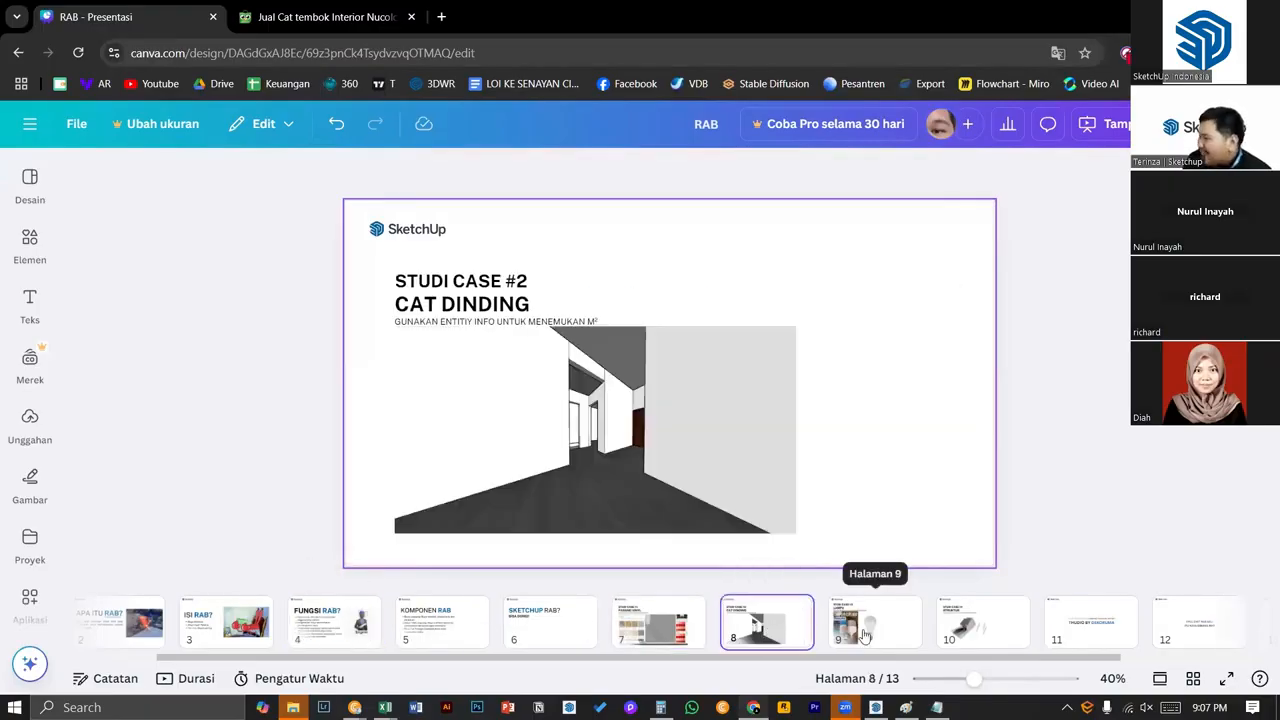
left_click(866, 634)
left_click(657, 623)
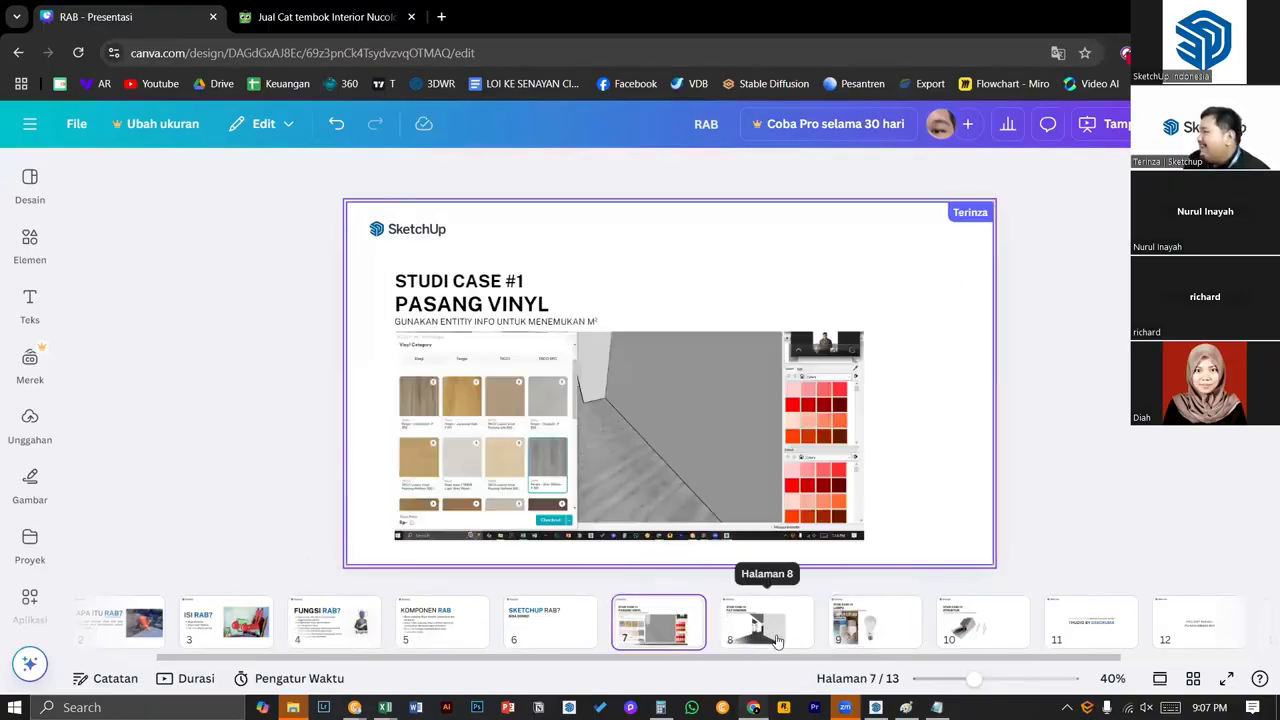
left_click(777, 640)
left_click(866, 628)
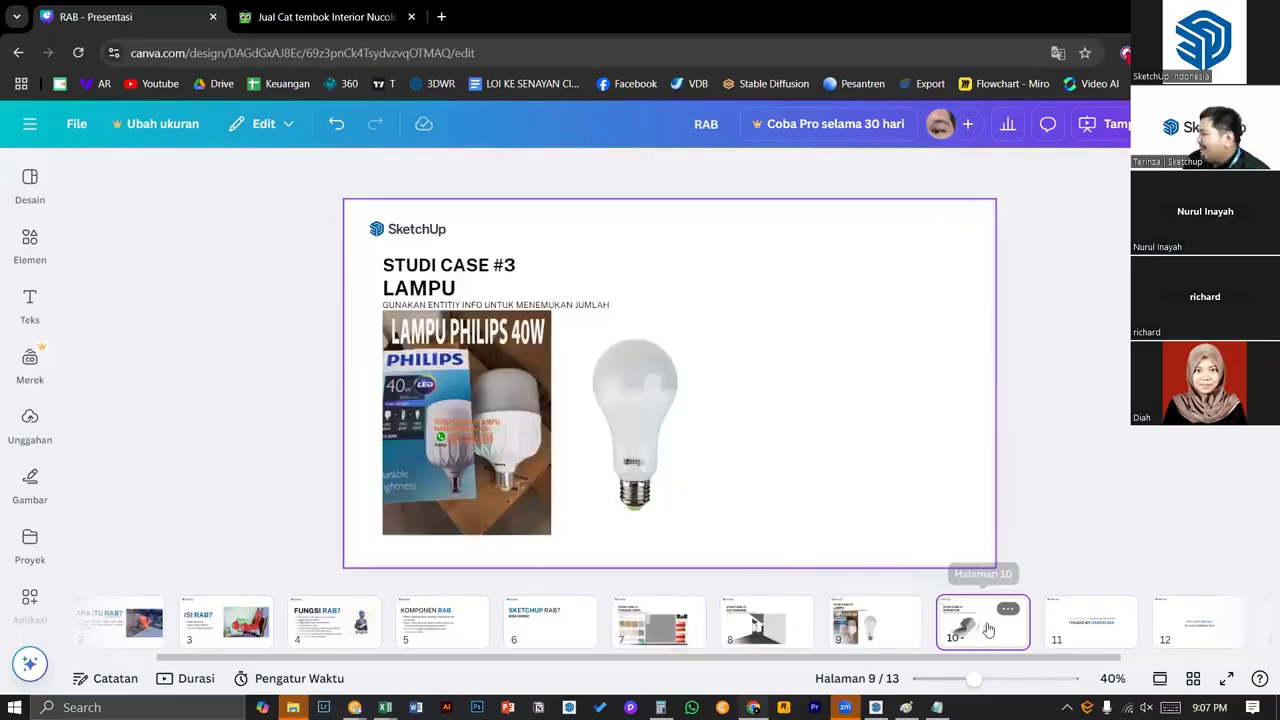
left_click(980, 625)
left_click(1110, 626)
left_click(880, 628)
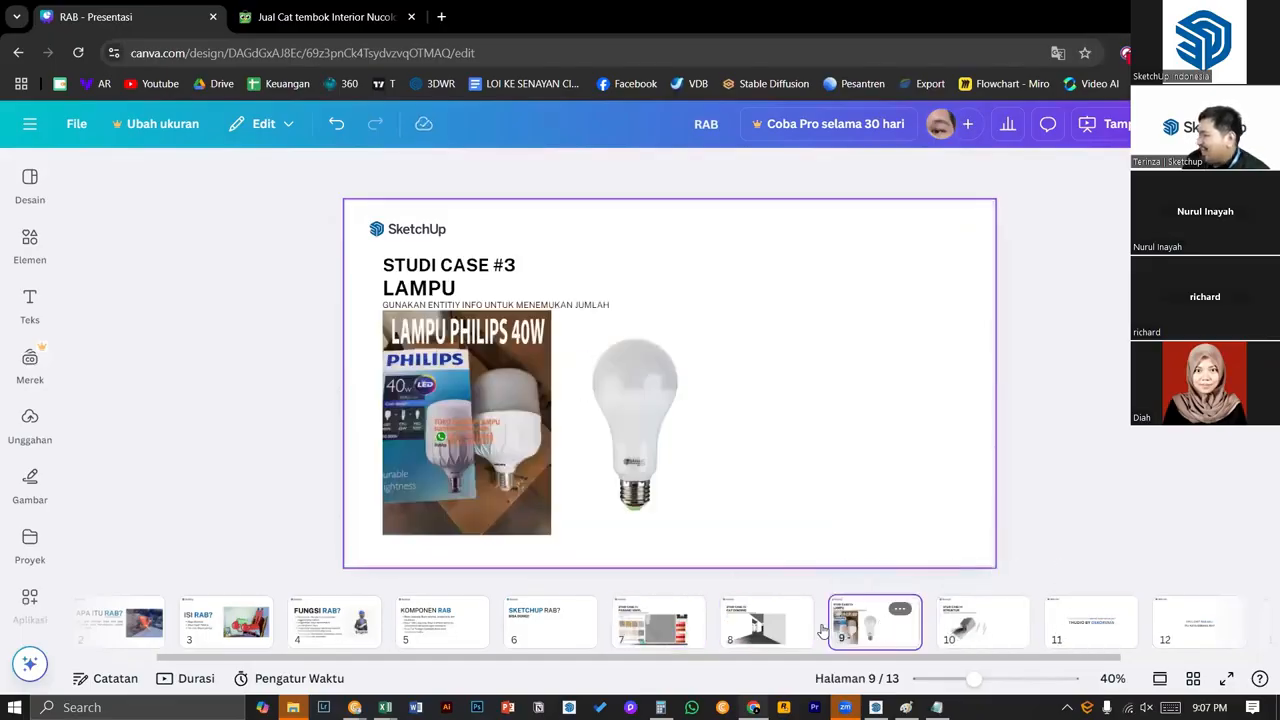
left_click(752, 628)
left_click(665, 630)
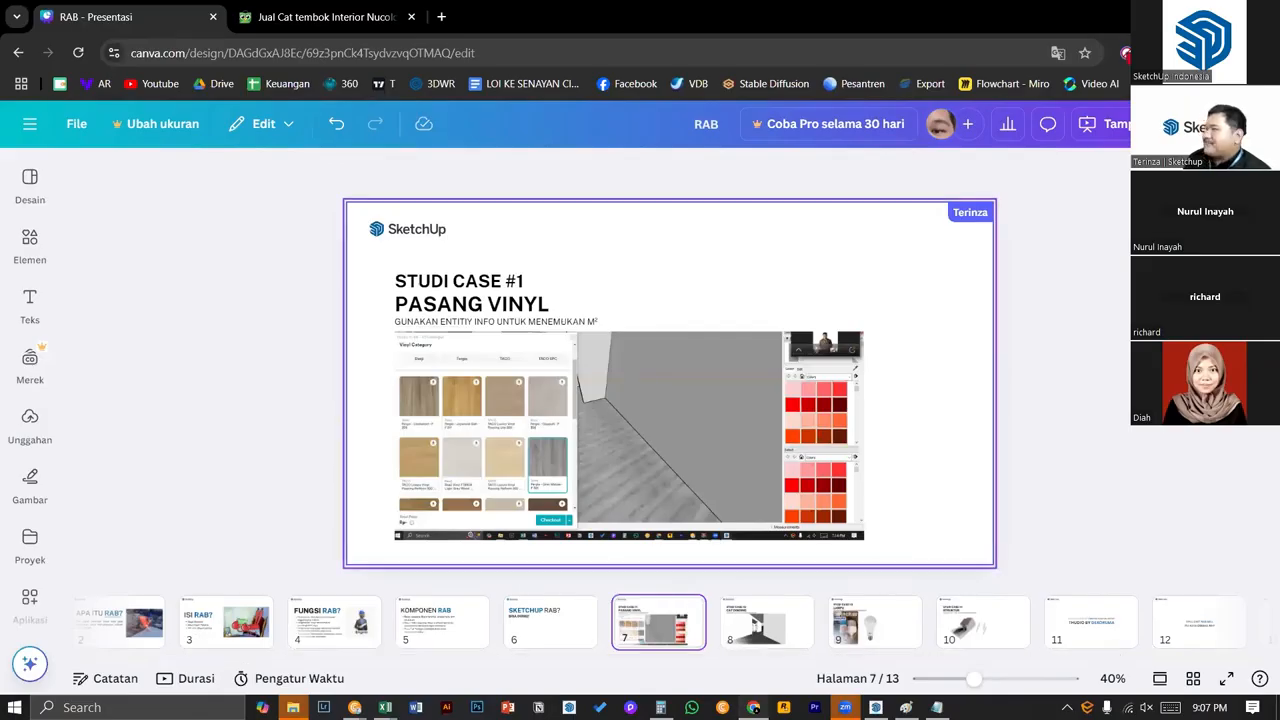
left_click(1107, 634)
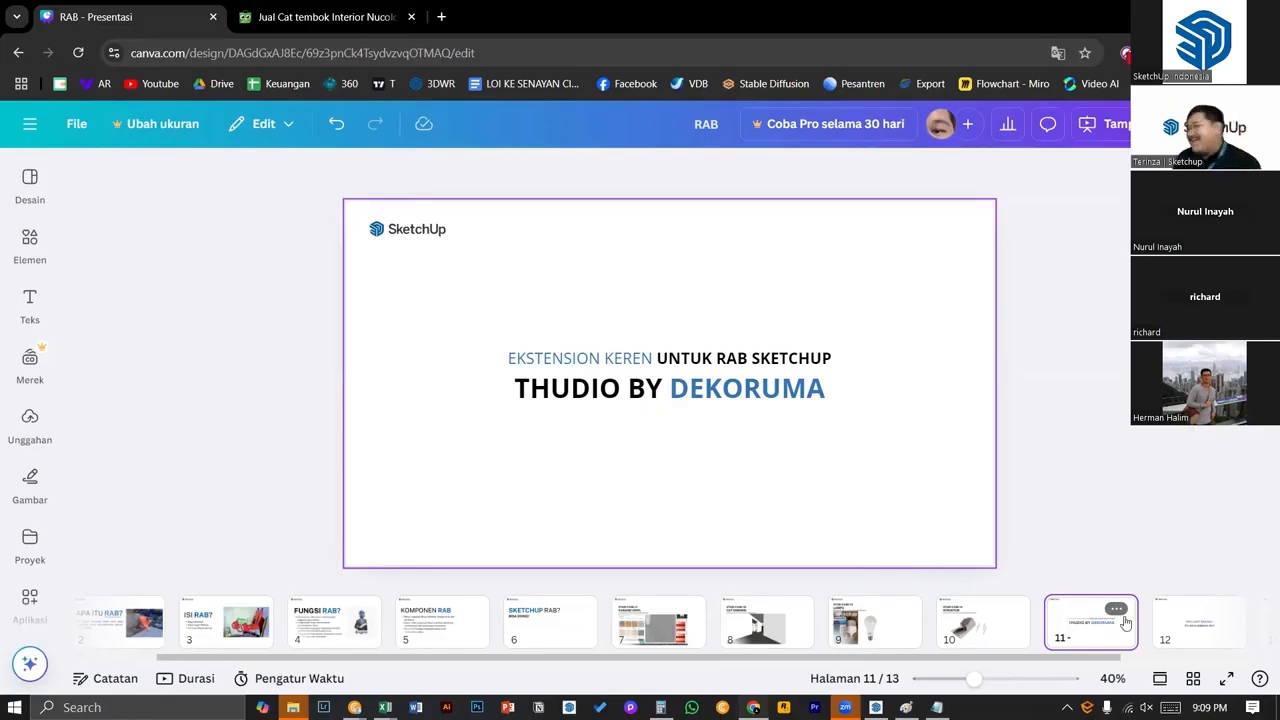
- Switch back to SketchUp and erase the field of columns together with the long block
left_click(875, 707)
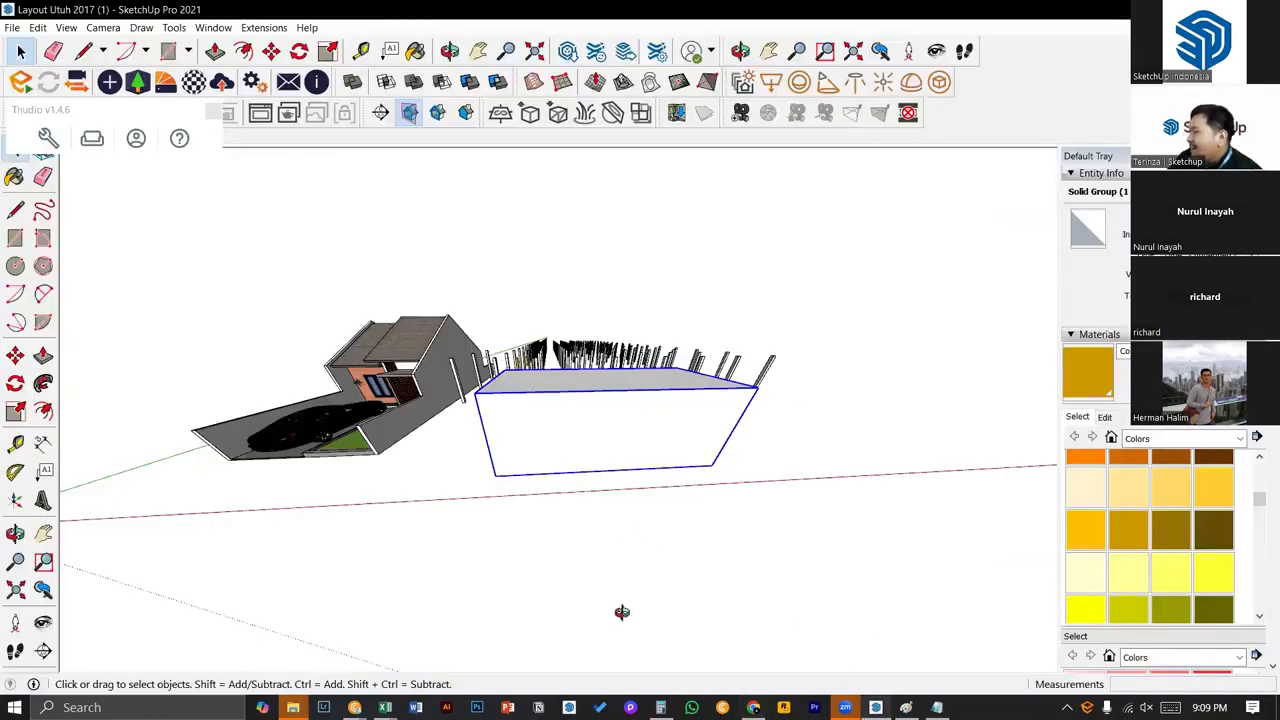
scroll(594, 466, "down", 5)
left_click_drag(789, 478, 532, 301)
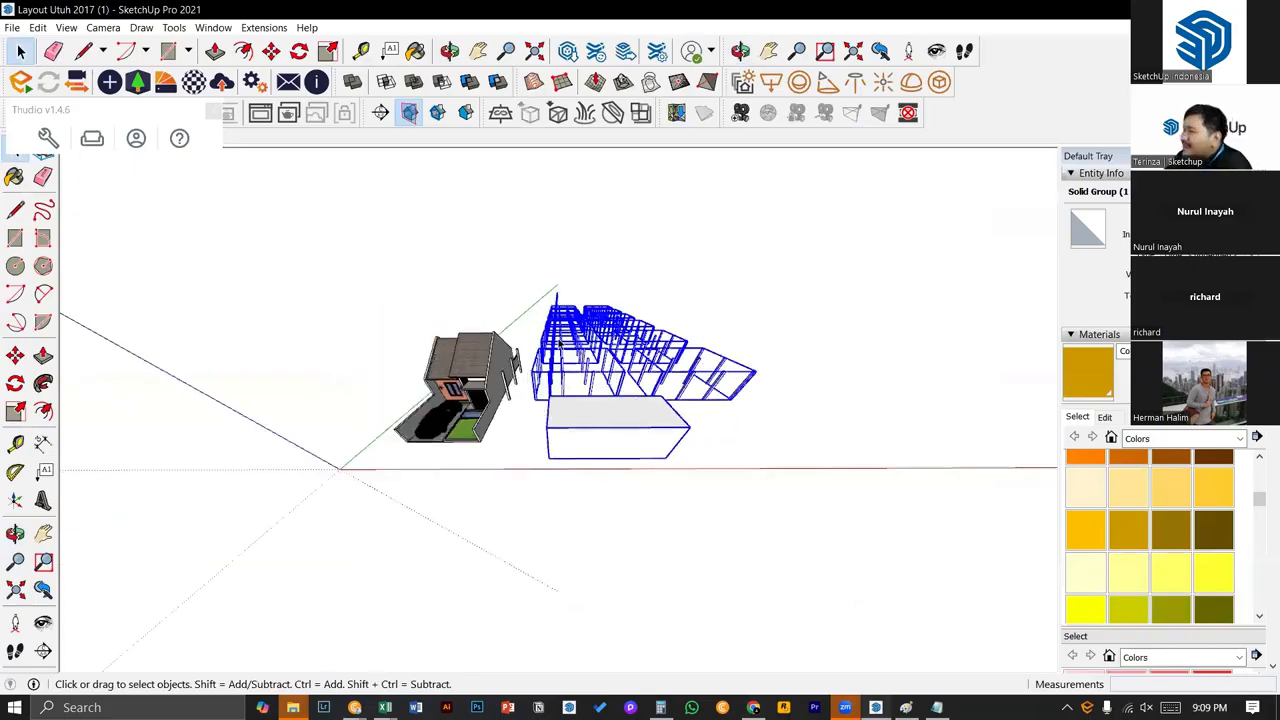
right_click(598, 434)
- Erase the three remaining columns standing beside the house's side wall
scroll(496, 388, "up", 5)
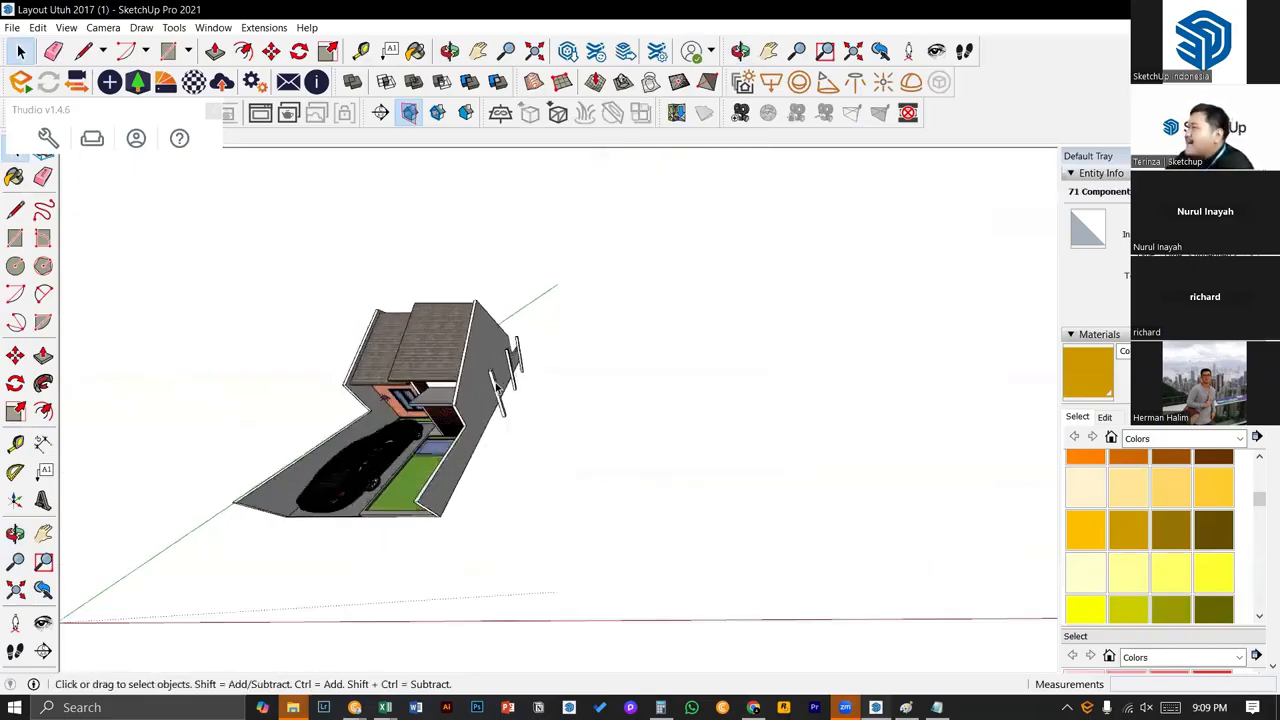
left_click(496, 388)
left_click(488, 390)
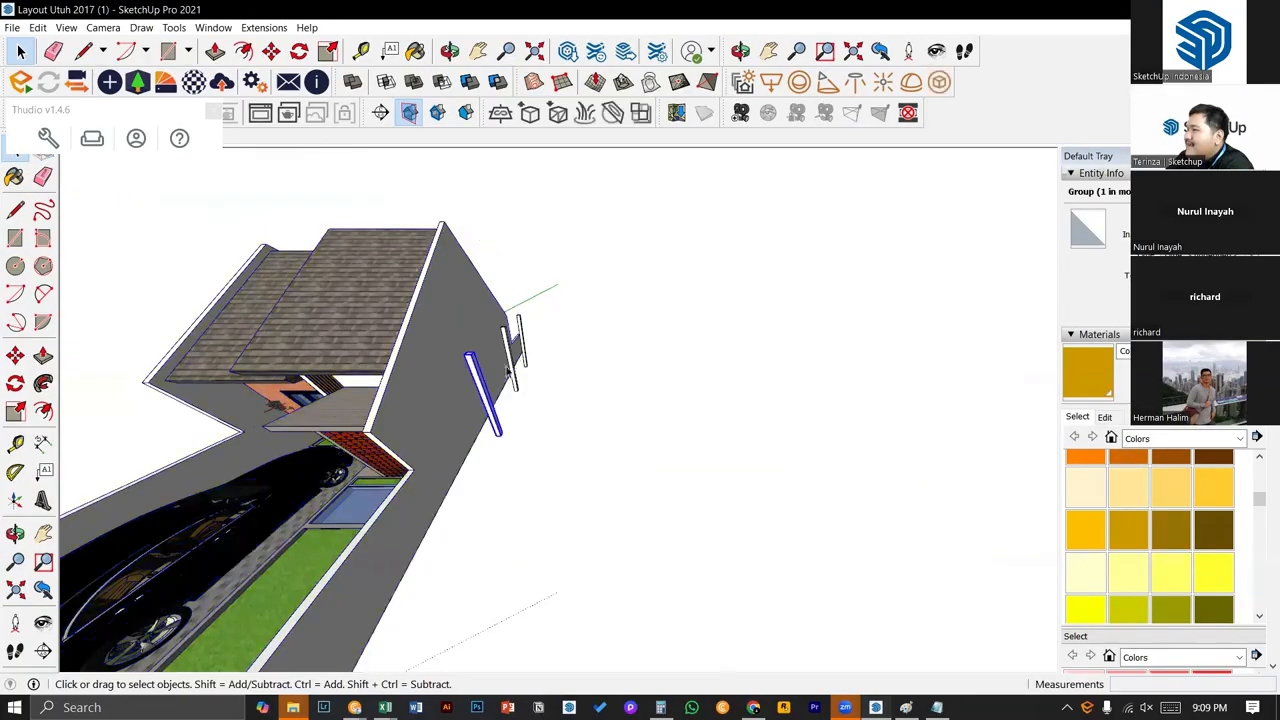
left_click(508, 365, "shift")
left_click(522, 338, "shift")
right_click(525, 339)
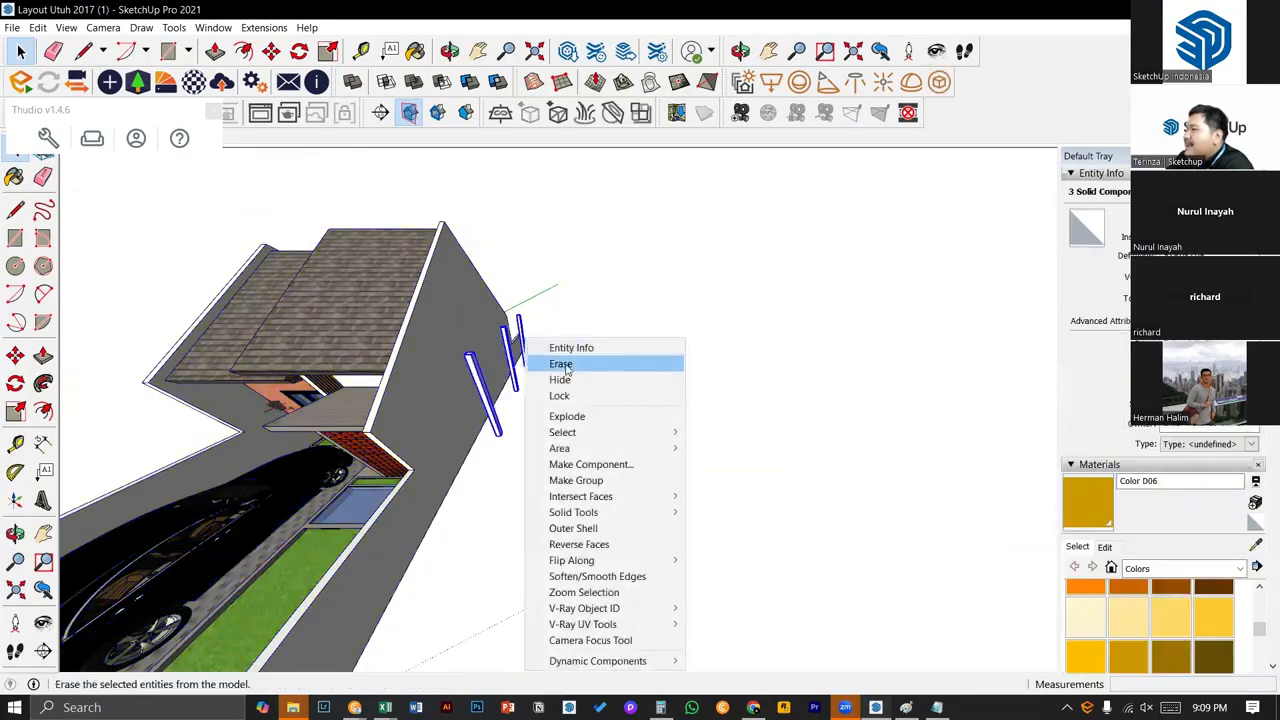
left_click(562, 363)
mouse_move(600, 430)
middle_mouse_down()
mouse_move(657, 543)
mouse_move(598, 527)
middle_mouse_up()
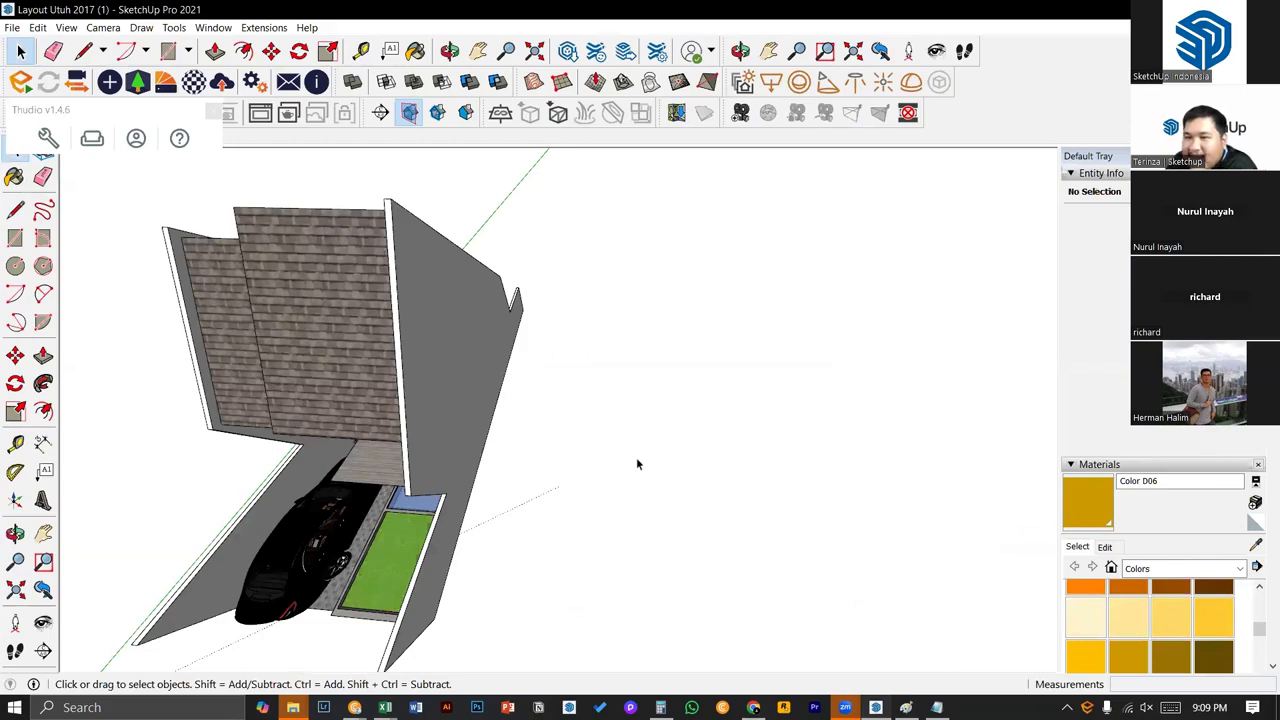
- Switch to the Canva presentation and show the Thudio by Dekoruma slide
key("r")
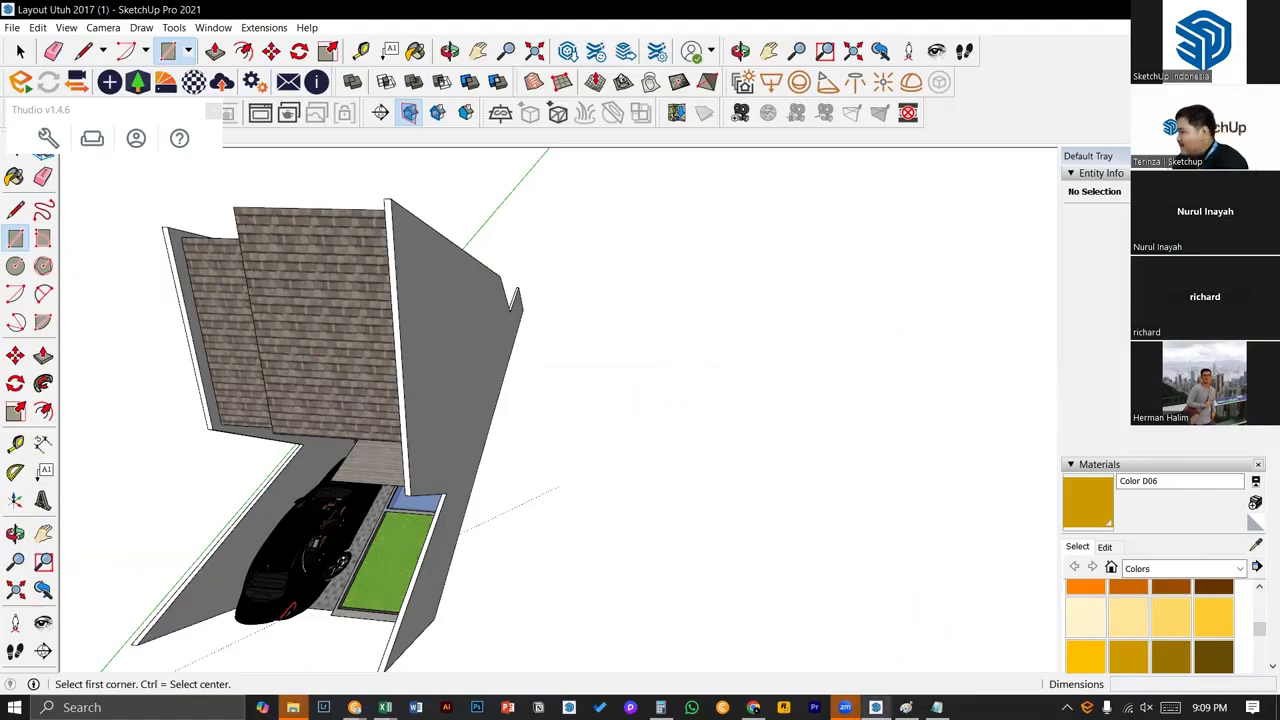
left_click(876, 707)
scroll(960, 622, "down", 2)
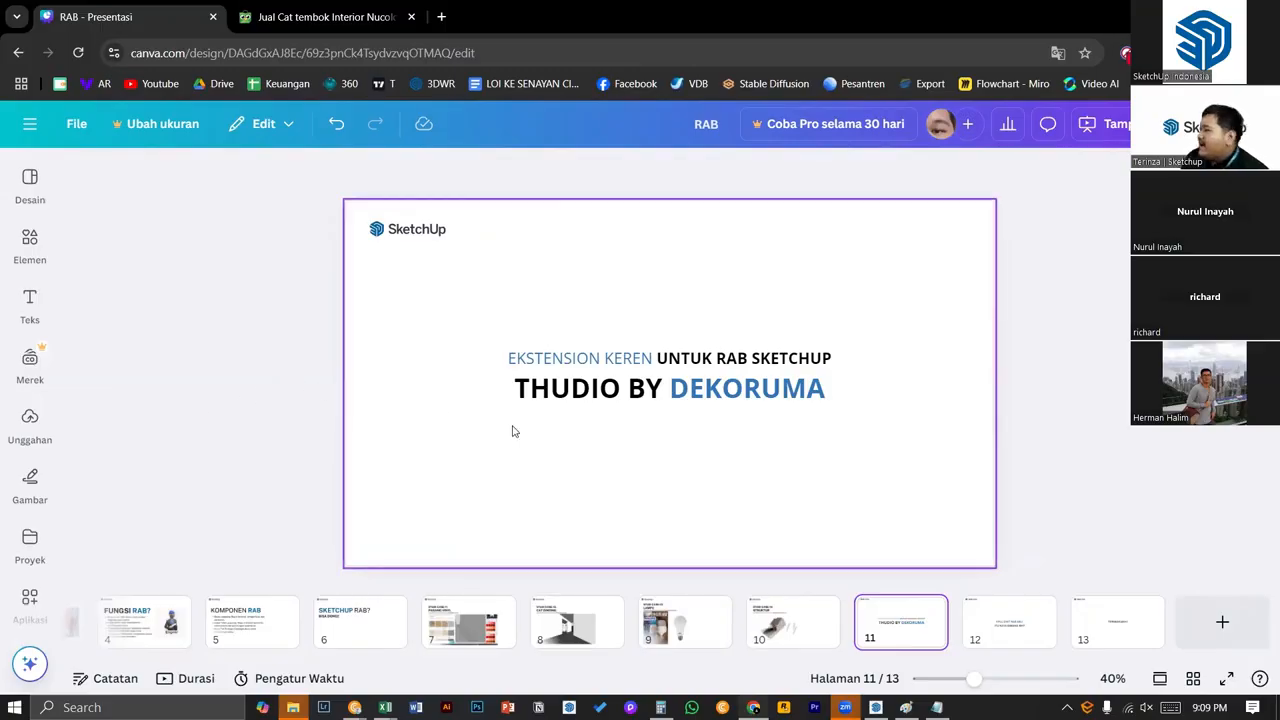
left_click(692, 437)
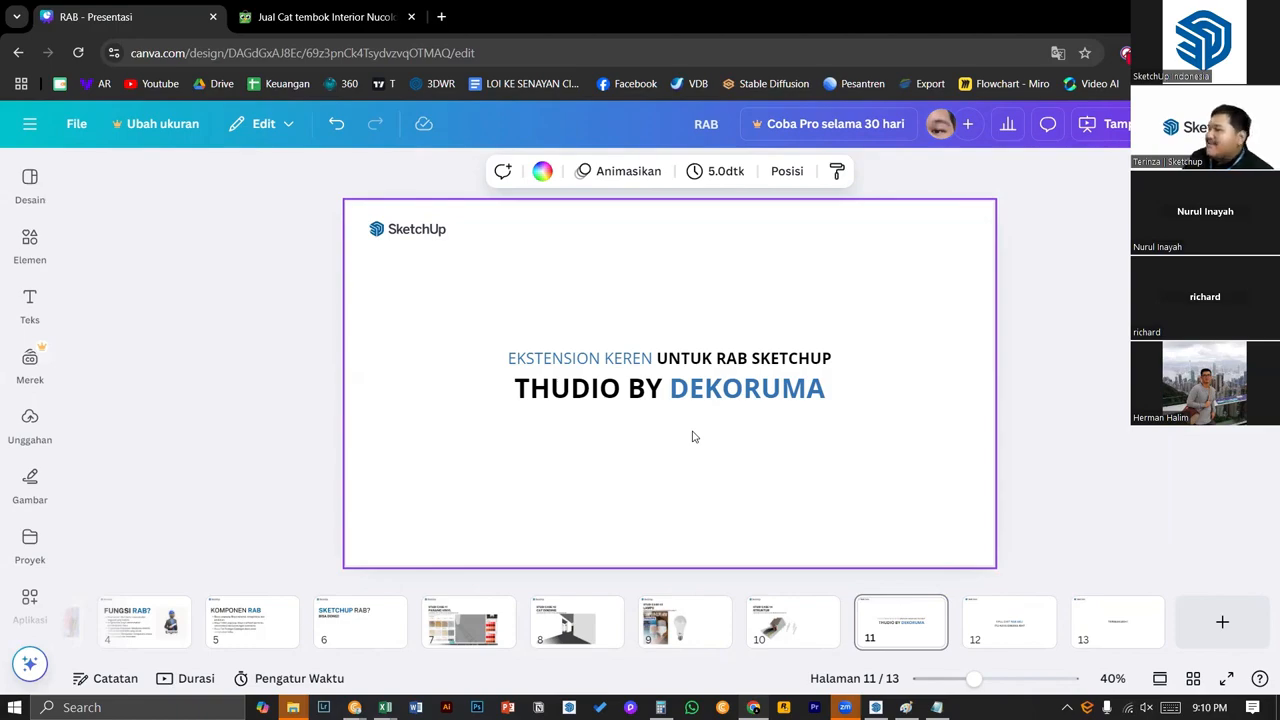
left_click(732, 409)
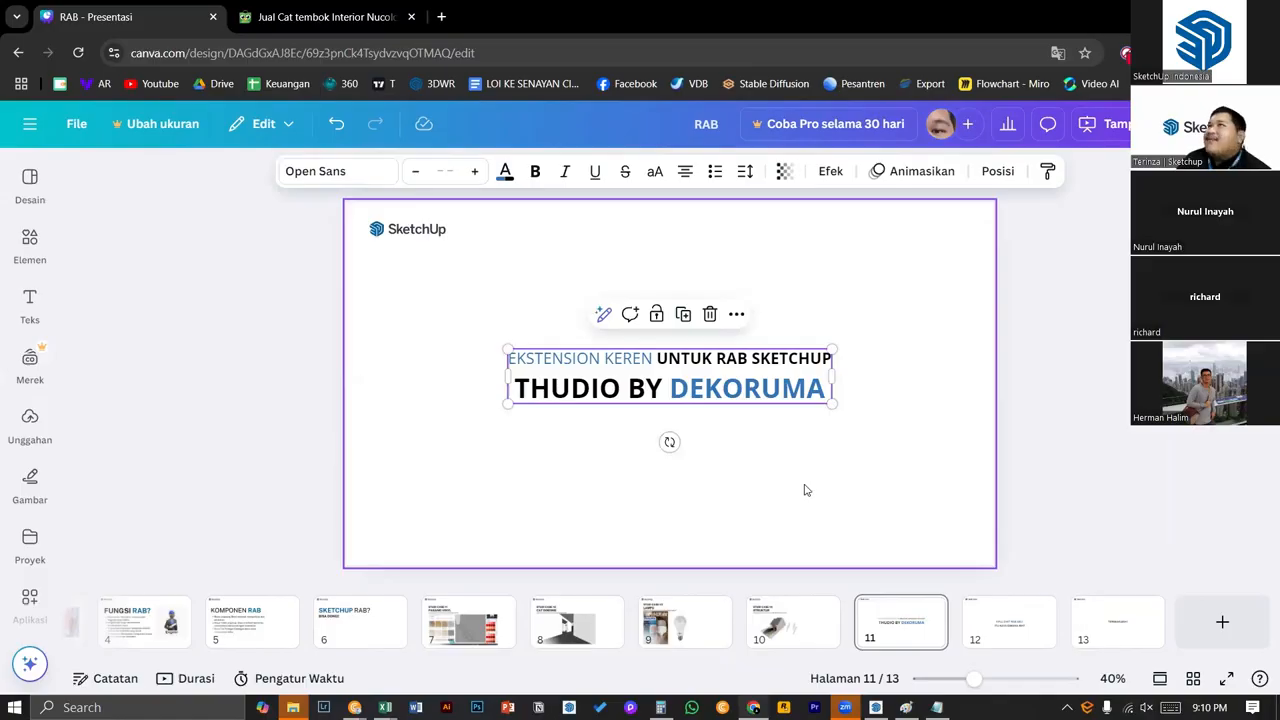
left_click(826, 534)
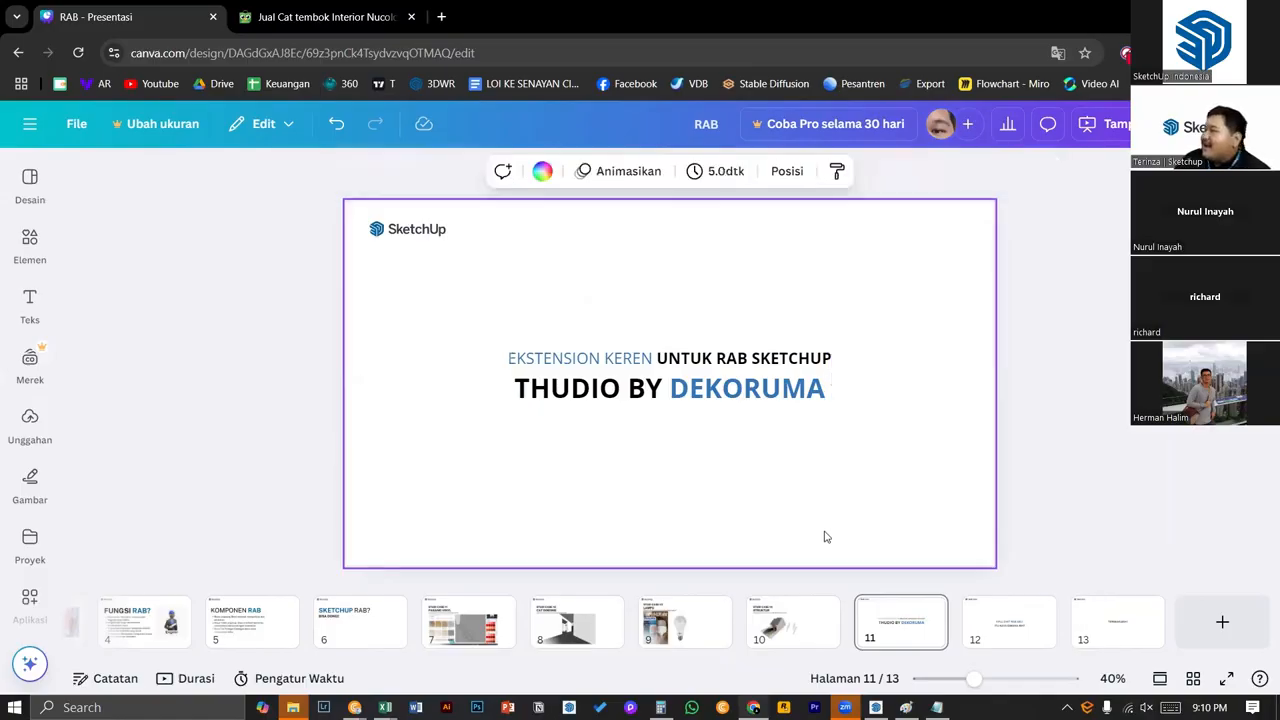
- Return to SketchUp with the Select tool active and open Thudio's 3D Catalogue
left_click(875, 707)
middle_click_drag(484, 576, 398, 431)
key("space")
left_click(92, 140)
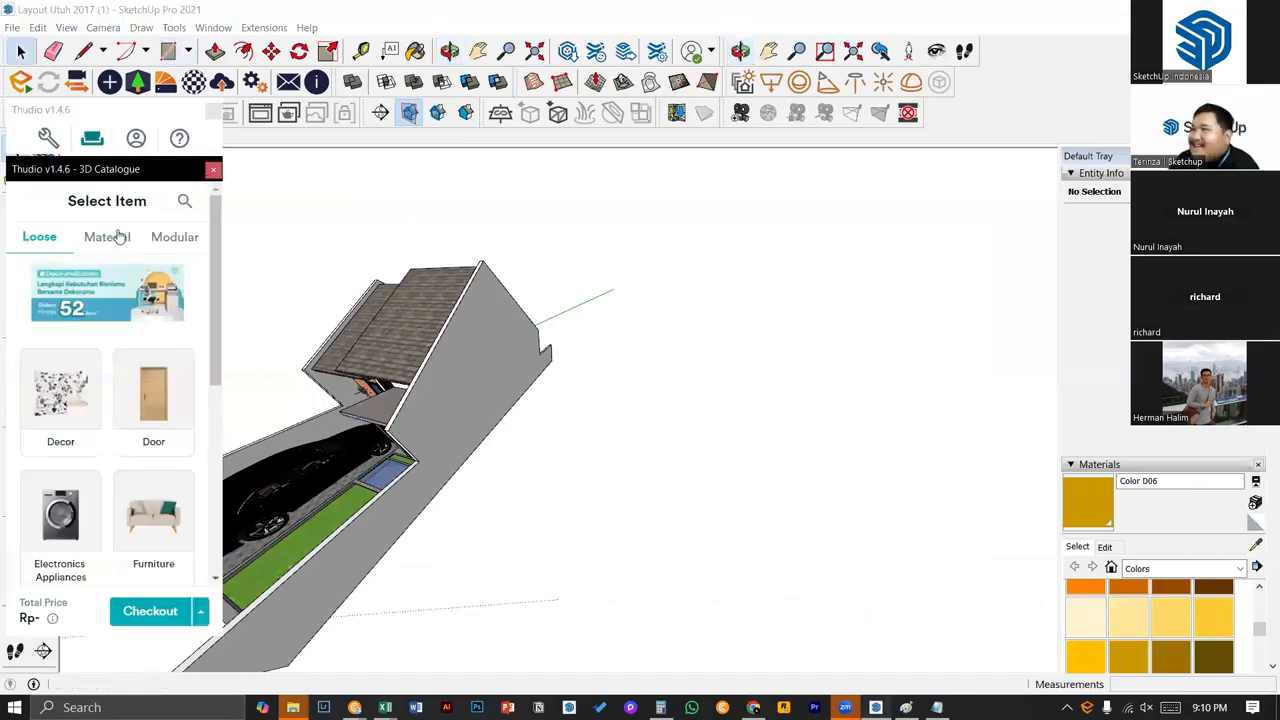
- Look through the Loose item categories of the Thudio catalogue
left_click(118, 237)
left_click(50, 240)
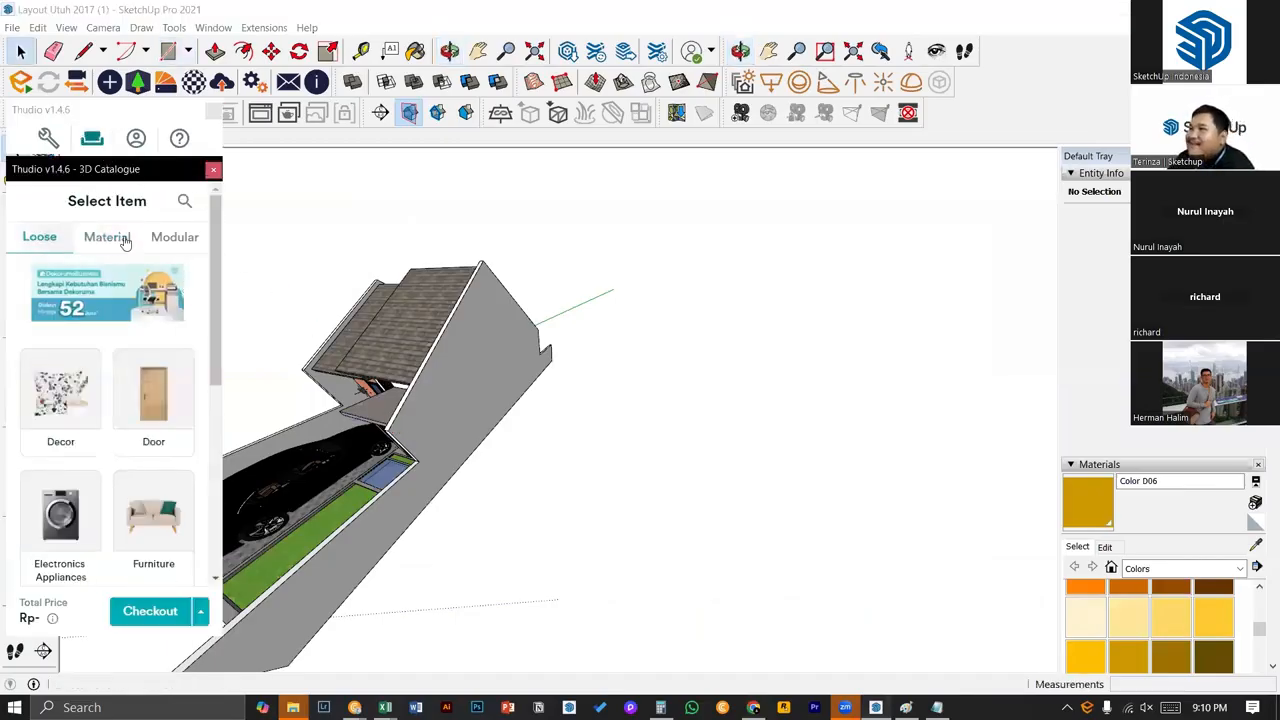
left_click(185, 201)
left_click(192, 207)
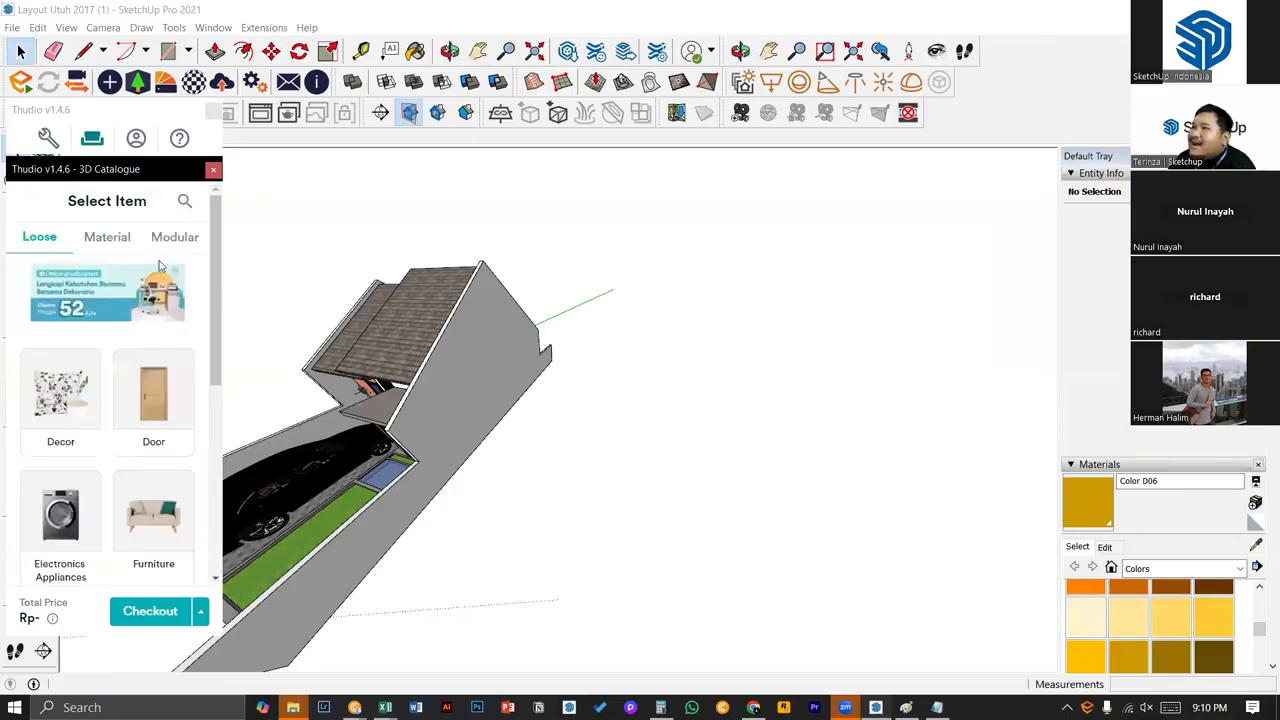
scroll(153, 468, "down", 2)
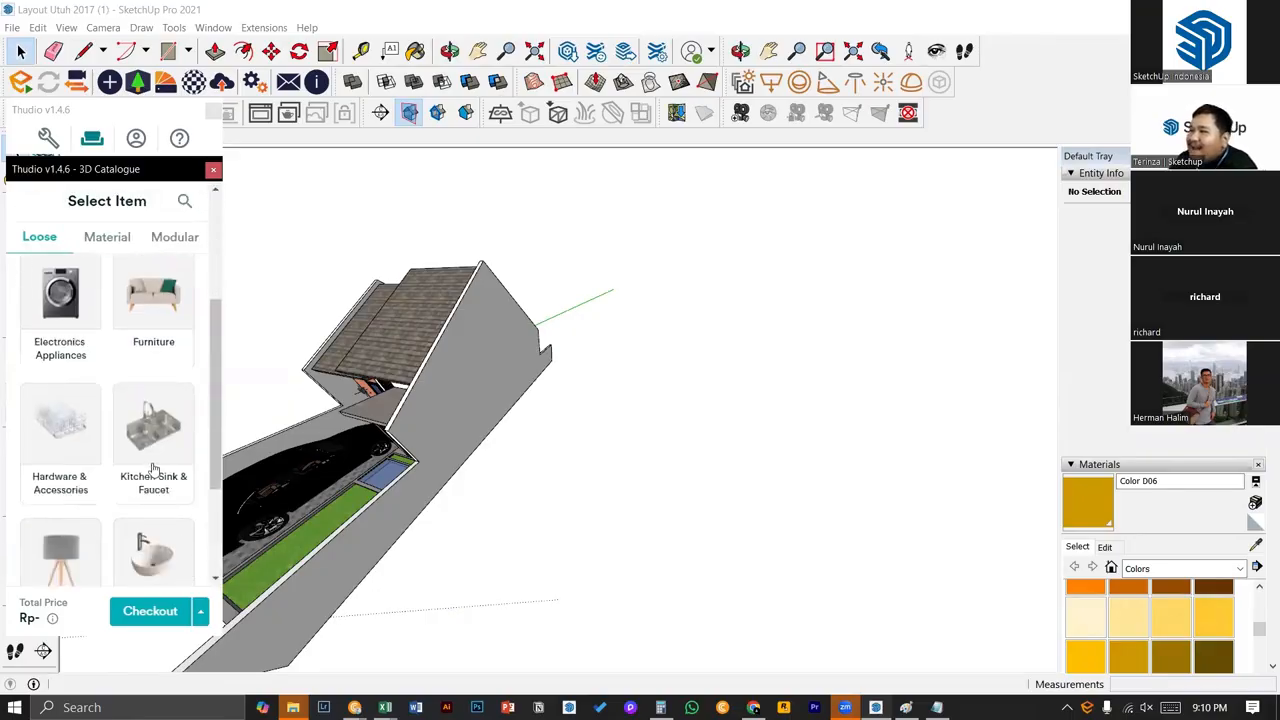
scroll(153, 468, "down", 2)
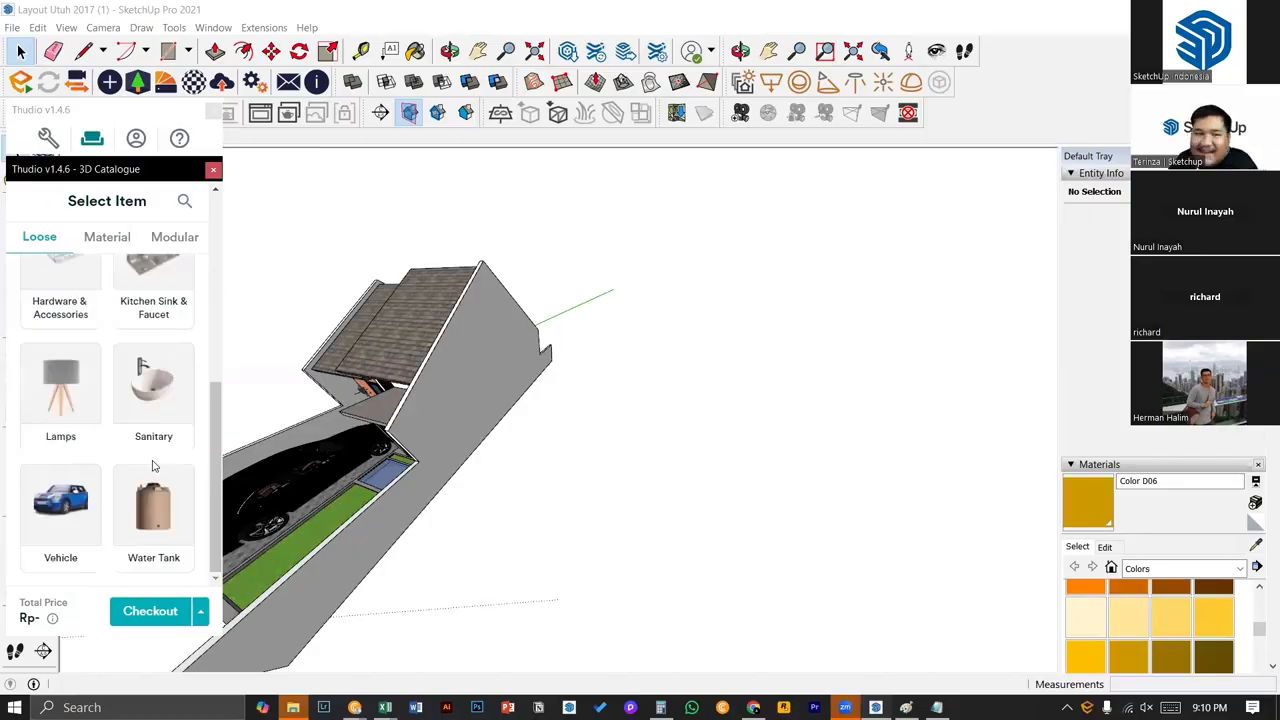
- Widen the 3D Catalogue window and search the catalogue for "sofa"
left_click_drag(220, 452, 520, 450)
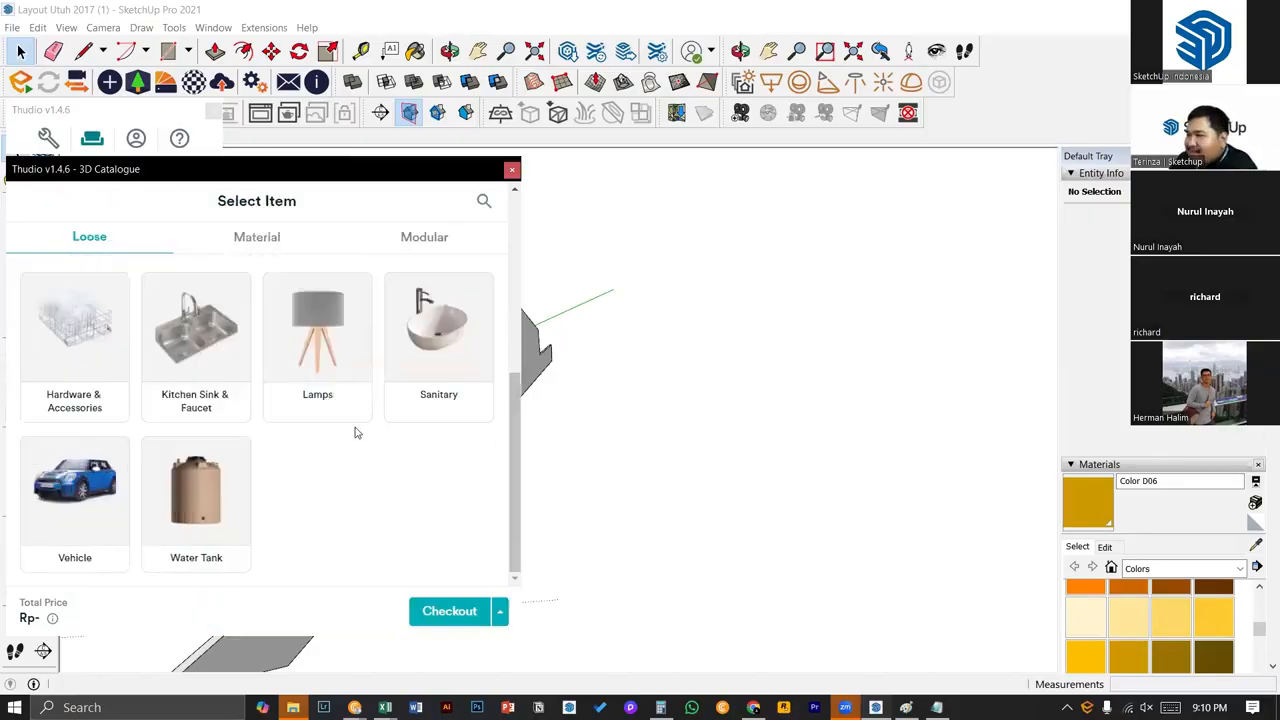
scroll(354, 429, "up", 5)
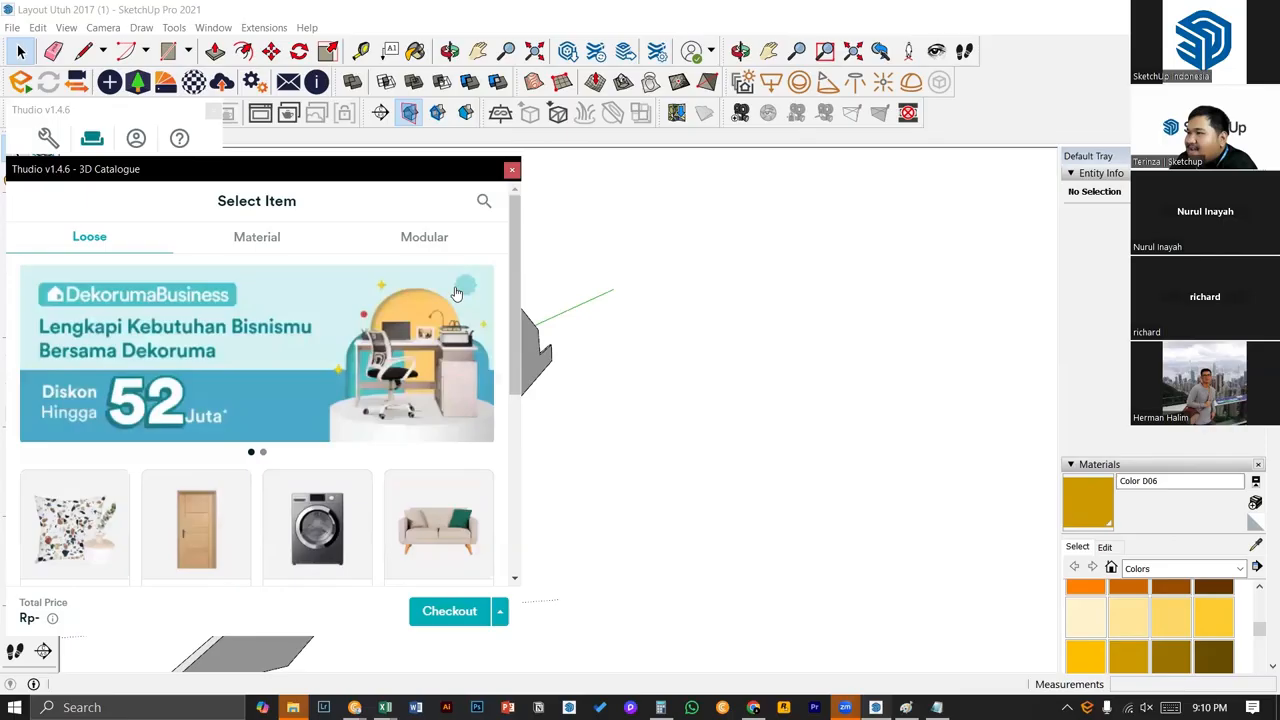
left_click(481, 206)
type("sofa")
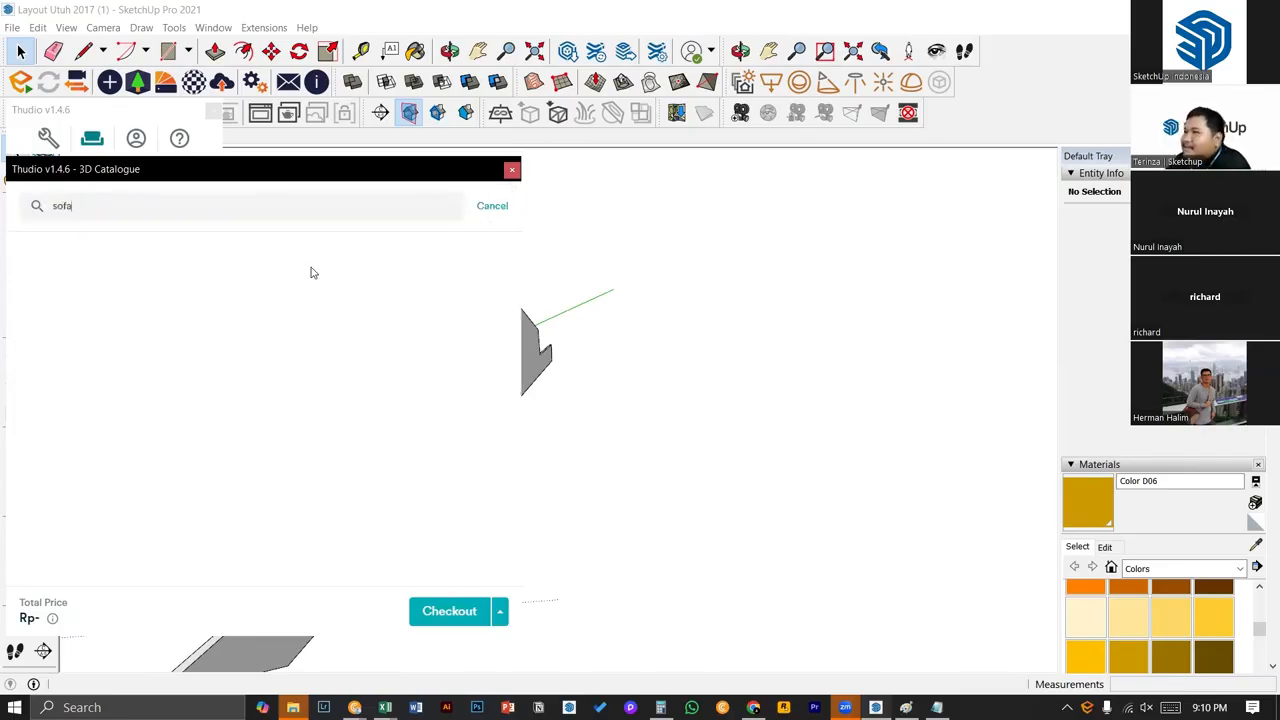
- Run the "sofa" catalogue search and place the Sofa Bed Lorens on the wood floor inside the house
key("Return")
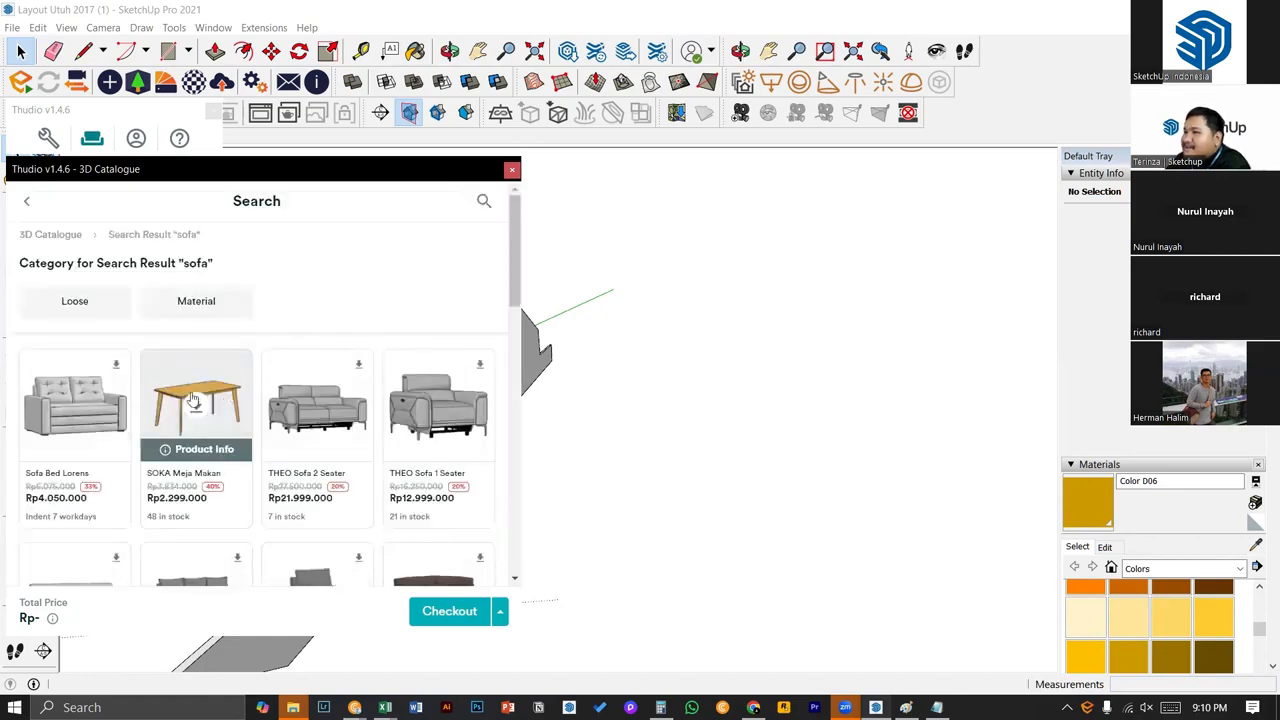
left_click(87, 410)
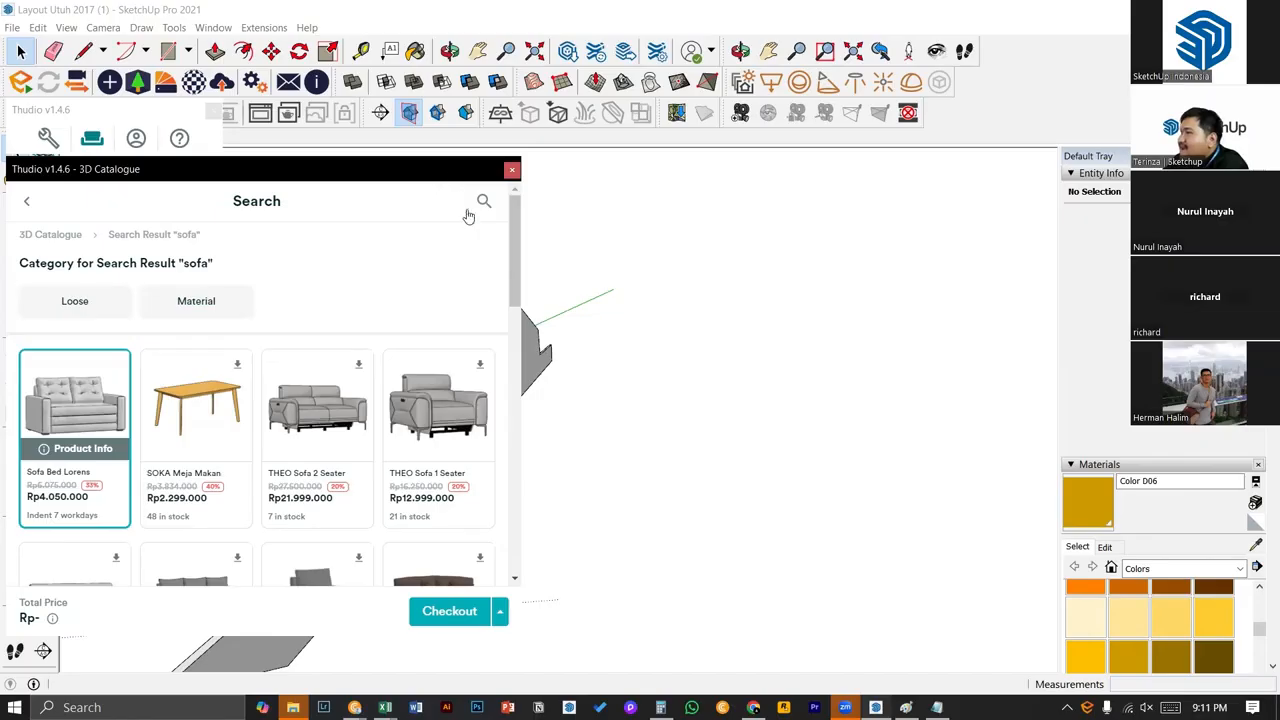
left_click_drag(432, 173, 30, 251)
scroll(418, 350, "up", 5)
middle_click_drag(519, 376, 352, 404)
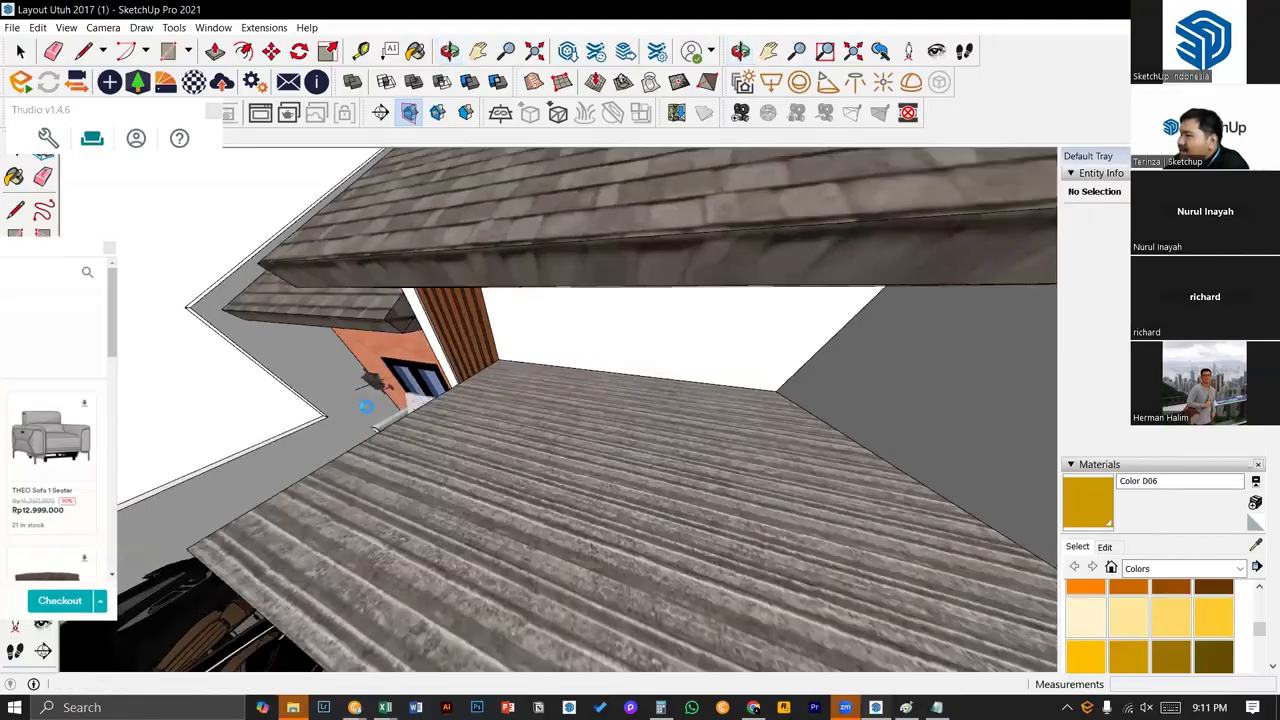
scroll(366, 406, "up", 3)
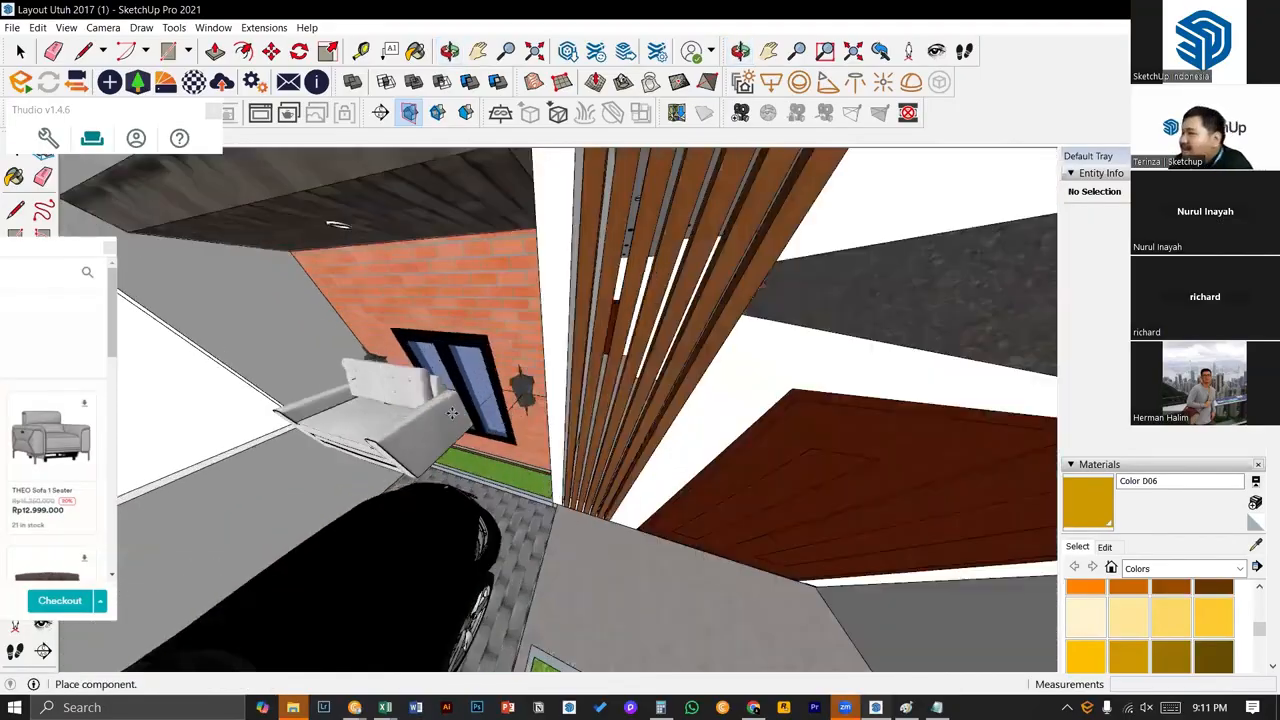
scroll(452, 413, "up", 6)
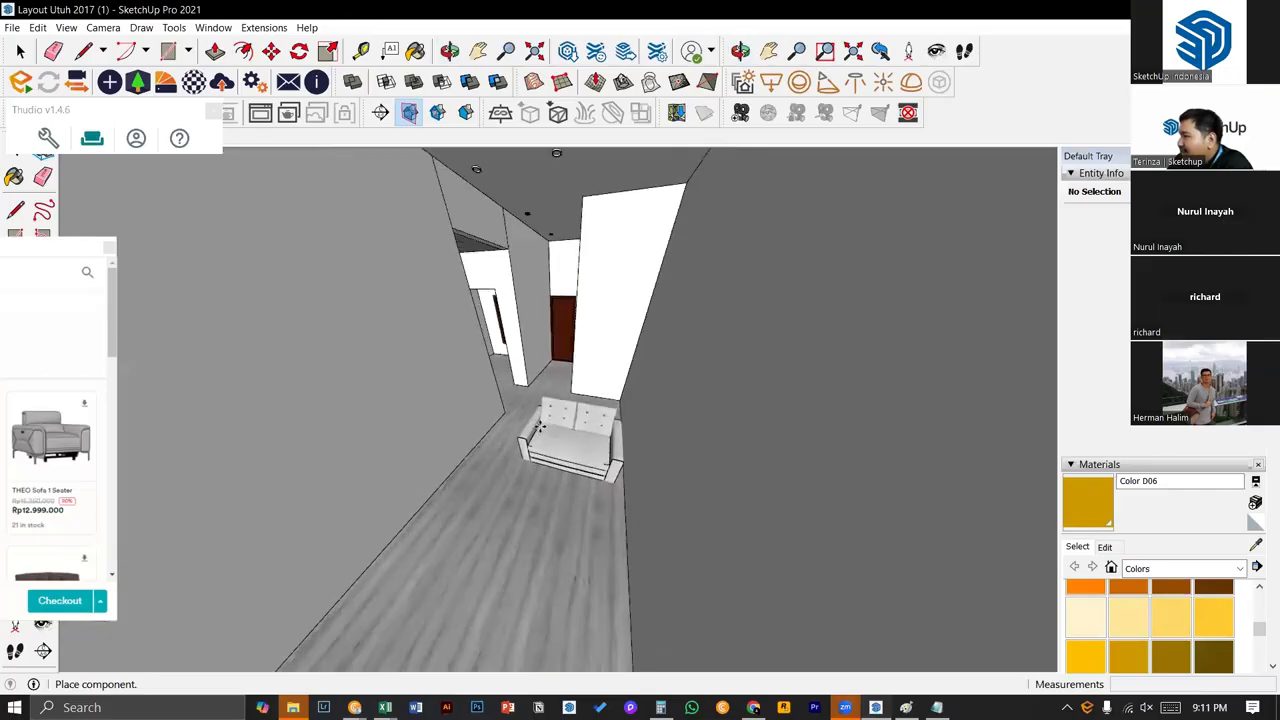
left_click(538, 427)
- Insert the SOKA Meja Makan table from the catalogue and place it in front of the sofa bed
left_click(86, 271)
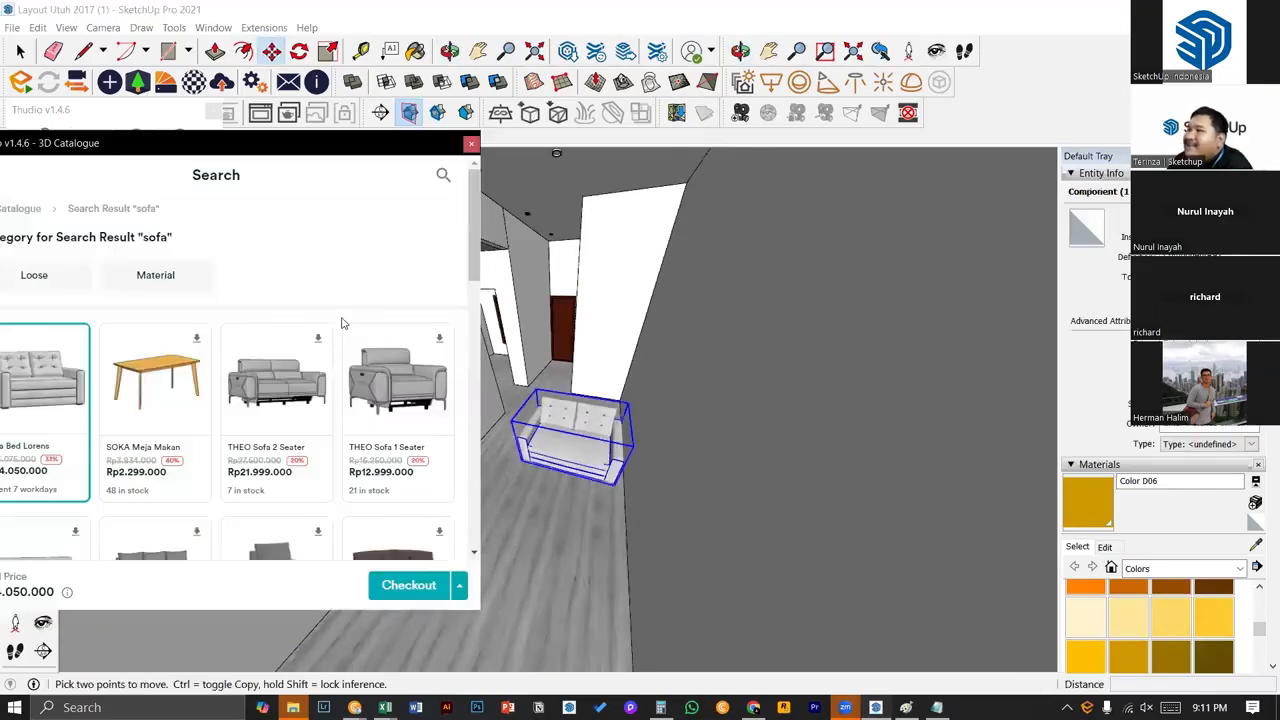
left_click(155, 380)
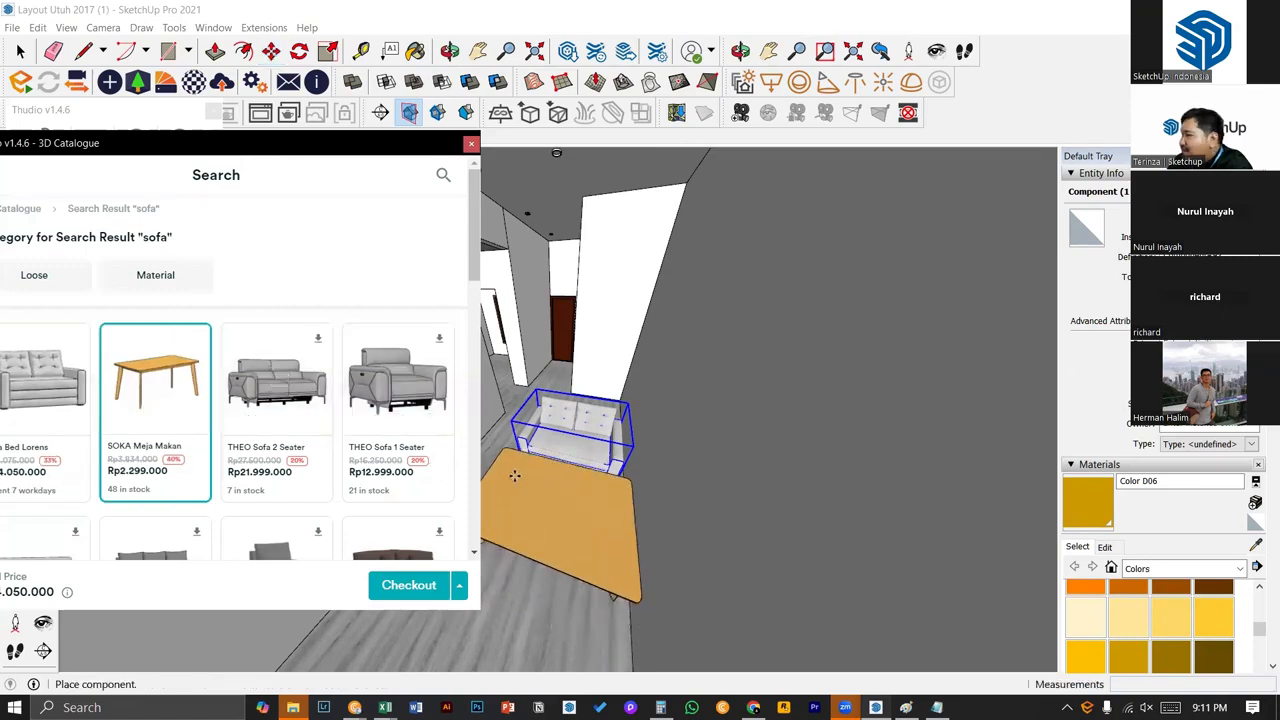
left_click(514, 476)
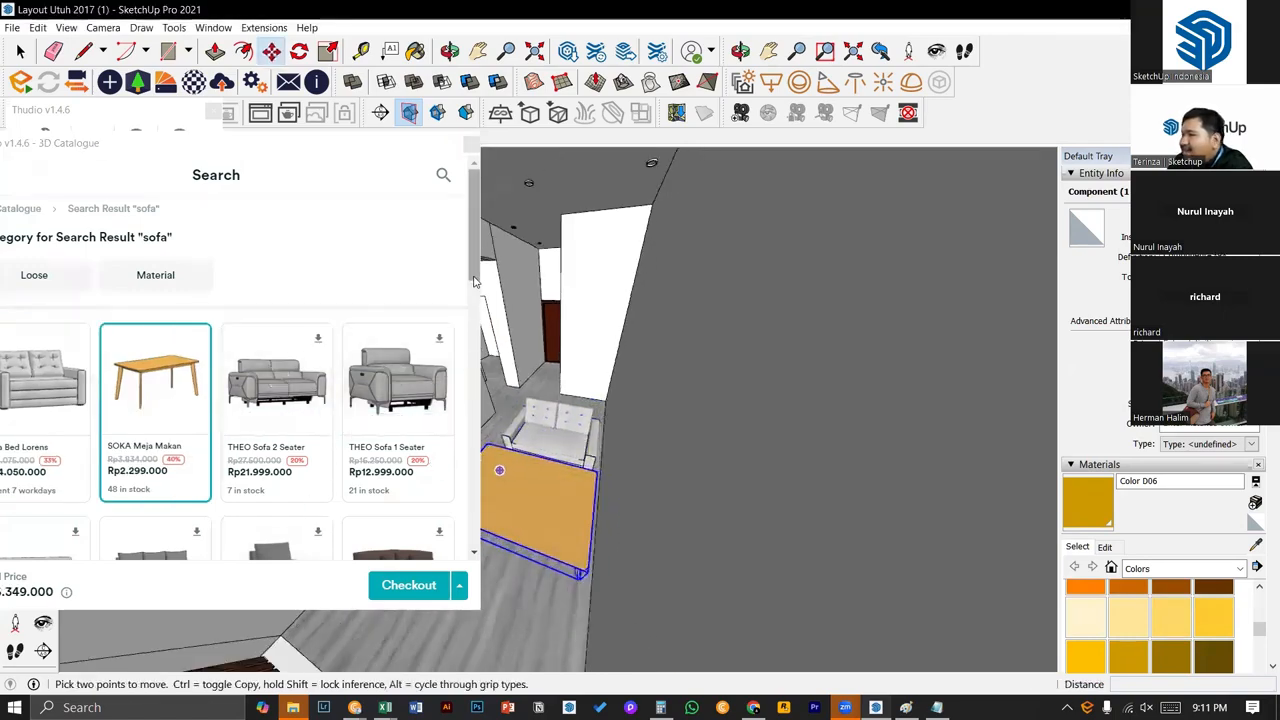
scroll(470, 290, "down", 3)
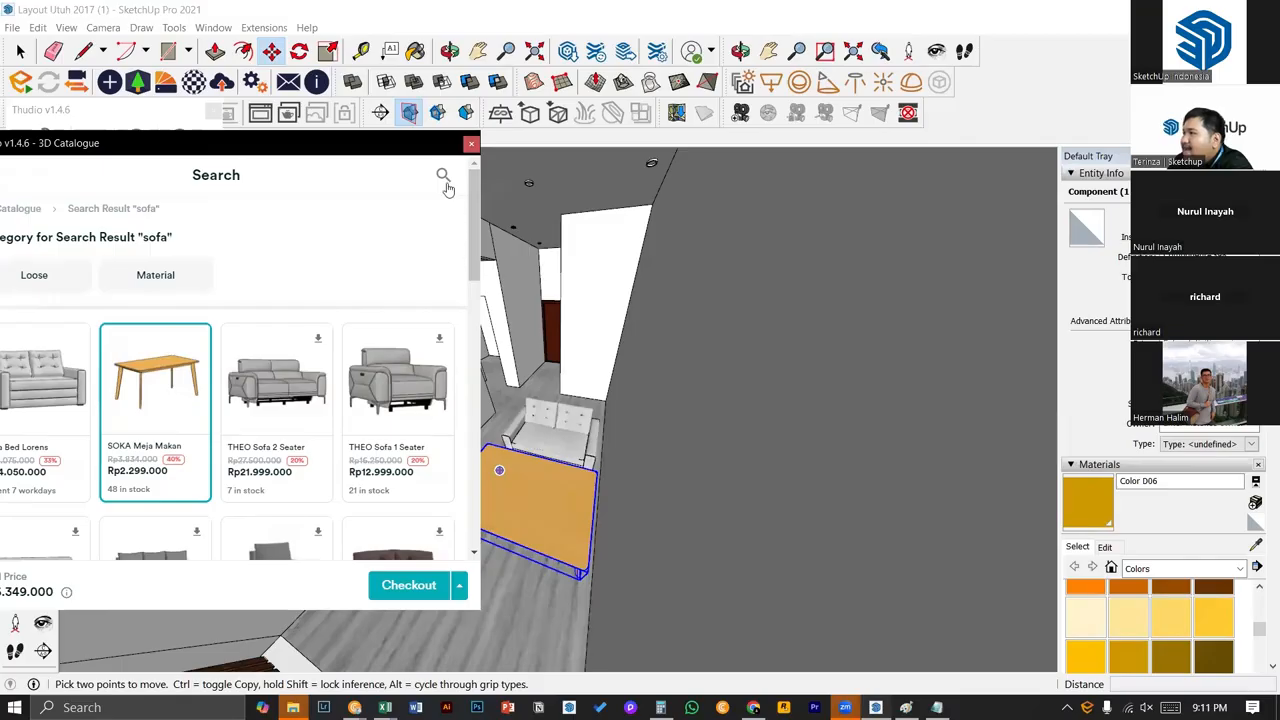
- Search the 3D Catalogue for "bed" and look through the bed items
left_click(445, 180)
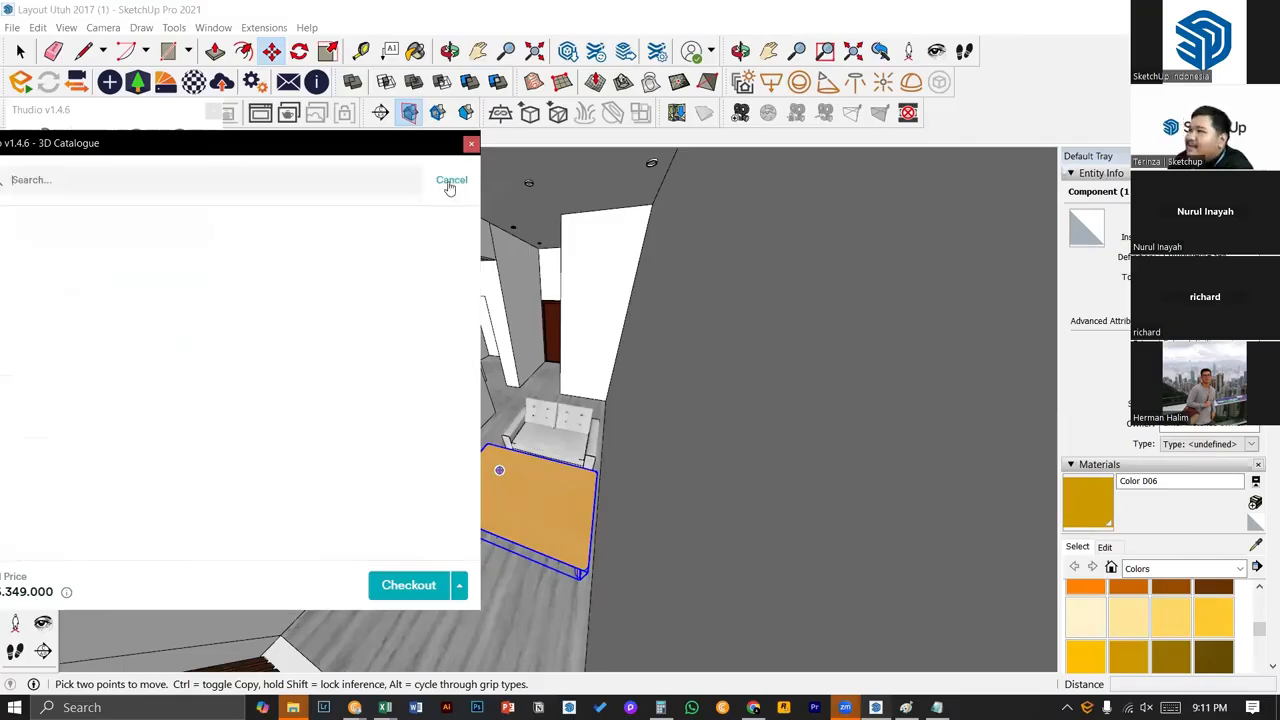
type("bed")
key("Return")
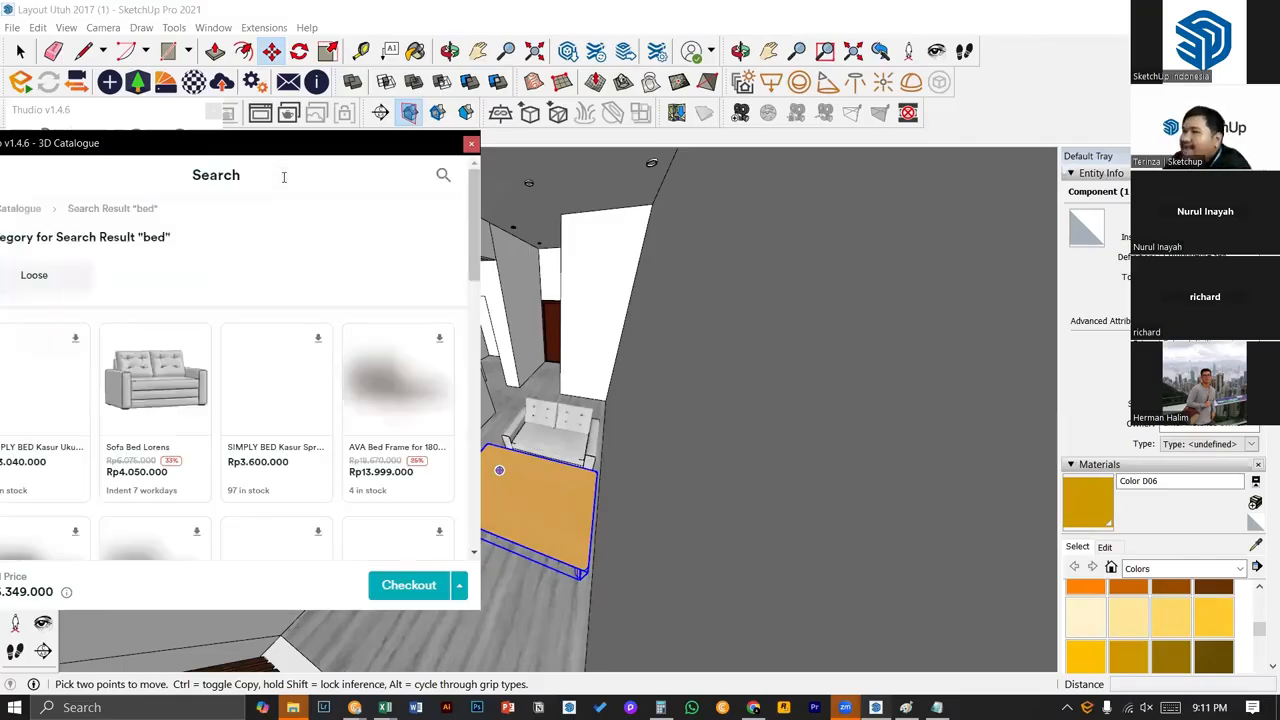
scroll(235, 360, "down", 1)
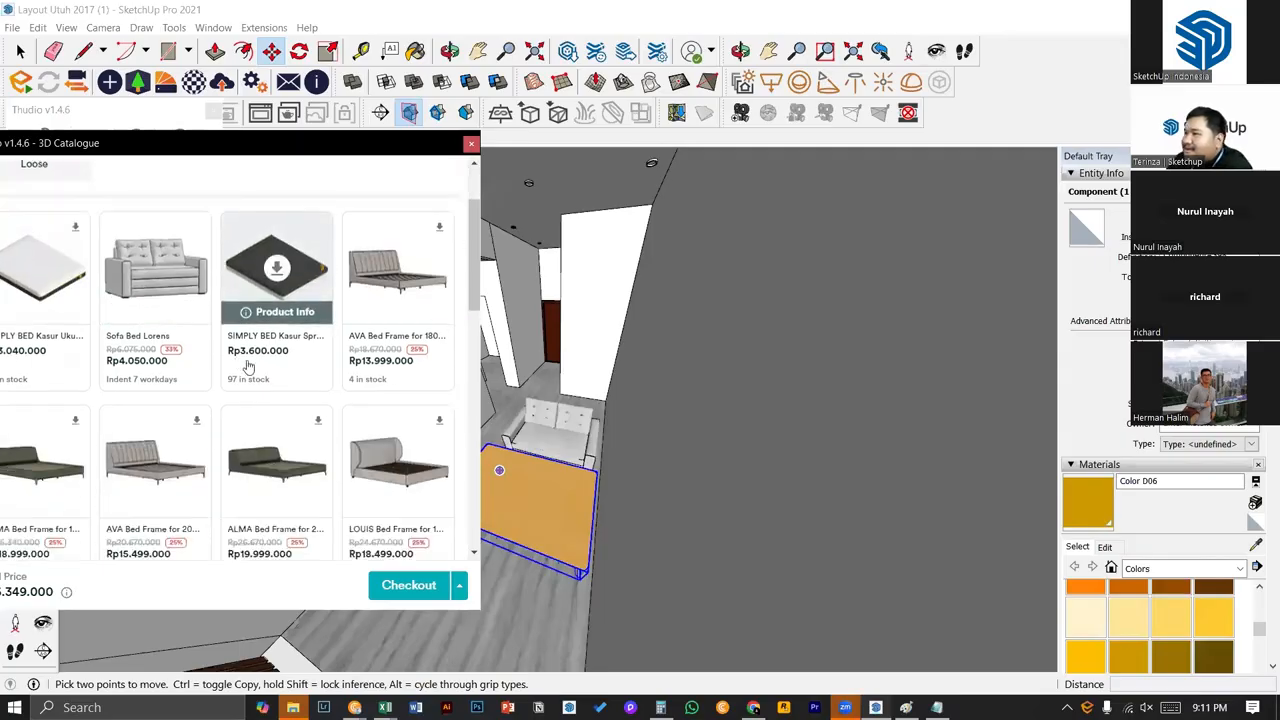
- Insert the AVA Bed Frame priced Rp13.999.000 and place it against the wall inside a room
left_click(413, 264)
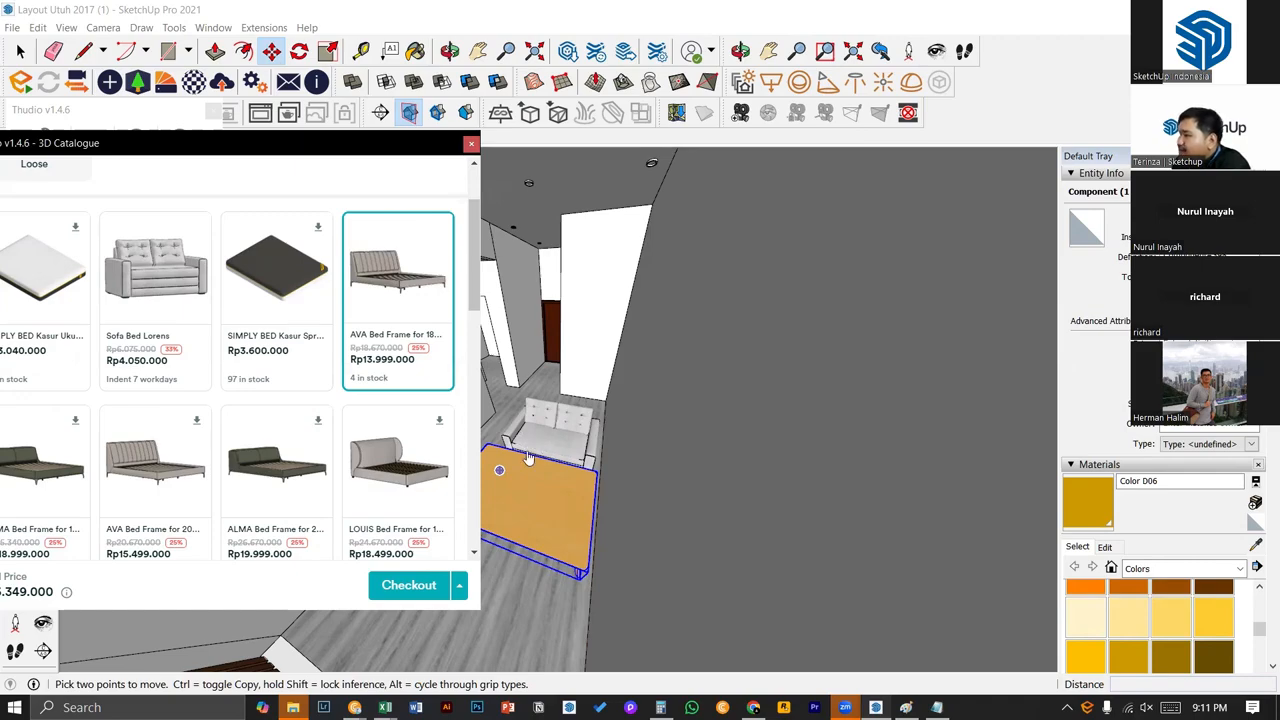
middle_click_drag(540, 445, 810, 440)
scroll(810, 440, "up", 10)
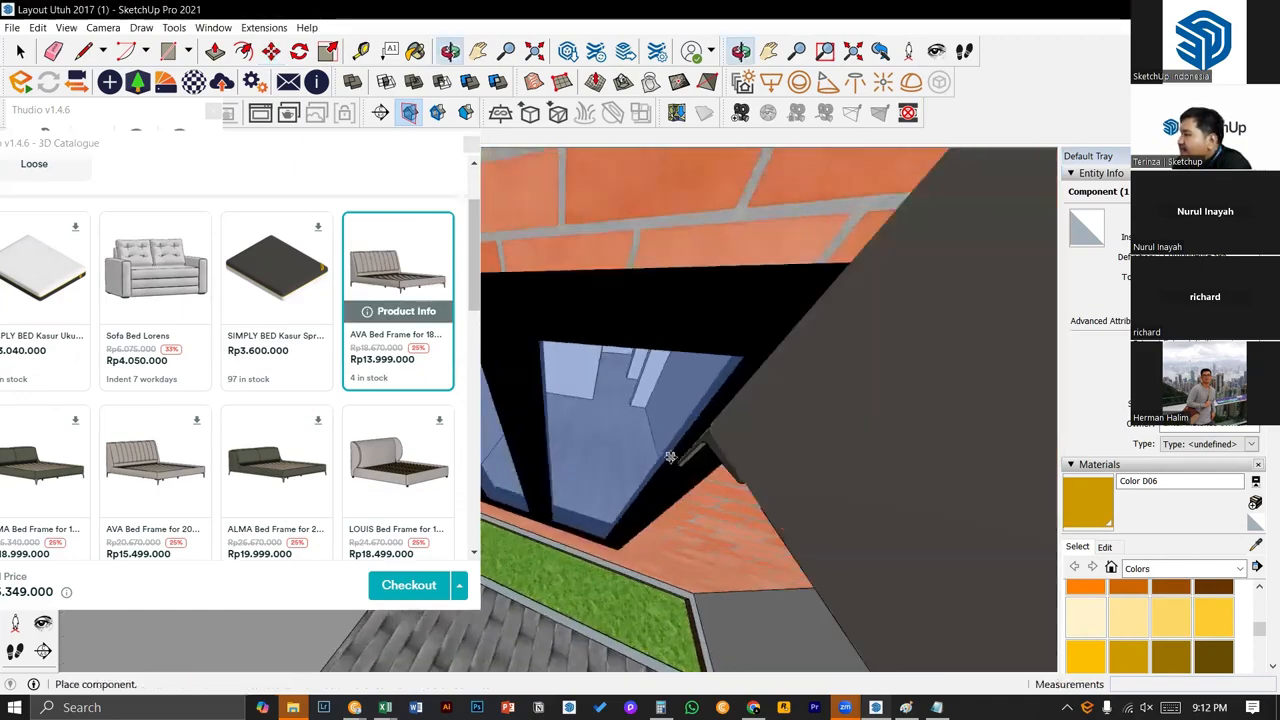
scroll(578, 401, "up", 6)
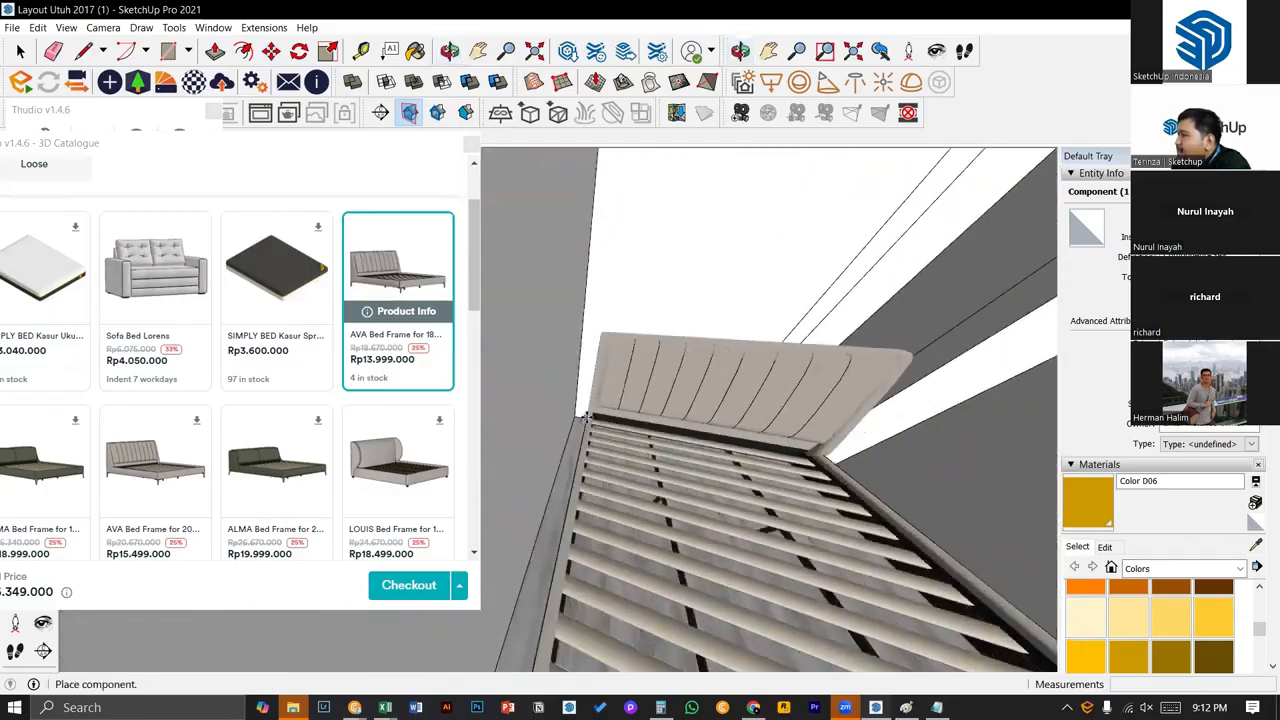
left_click(563, 414)
middle_click_drag(575, 420, 462, 472)
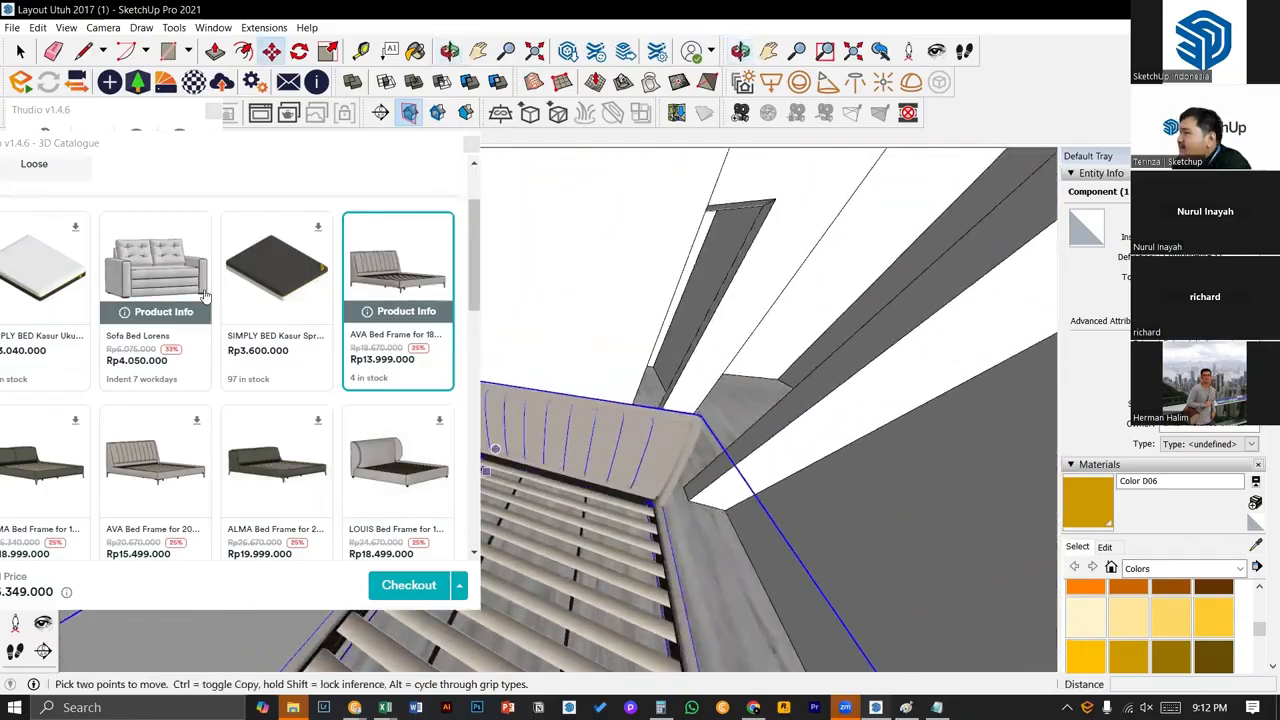
- Reposition the 3D Catalogue window, return to the catalogue categories and open the Hardware & Accessories category
left_click_drag(226, 160, 381, 163)
scroll(275, 274, "up", 2)
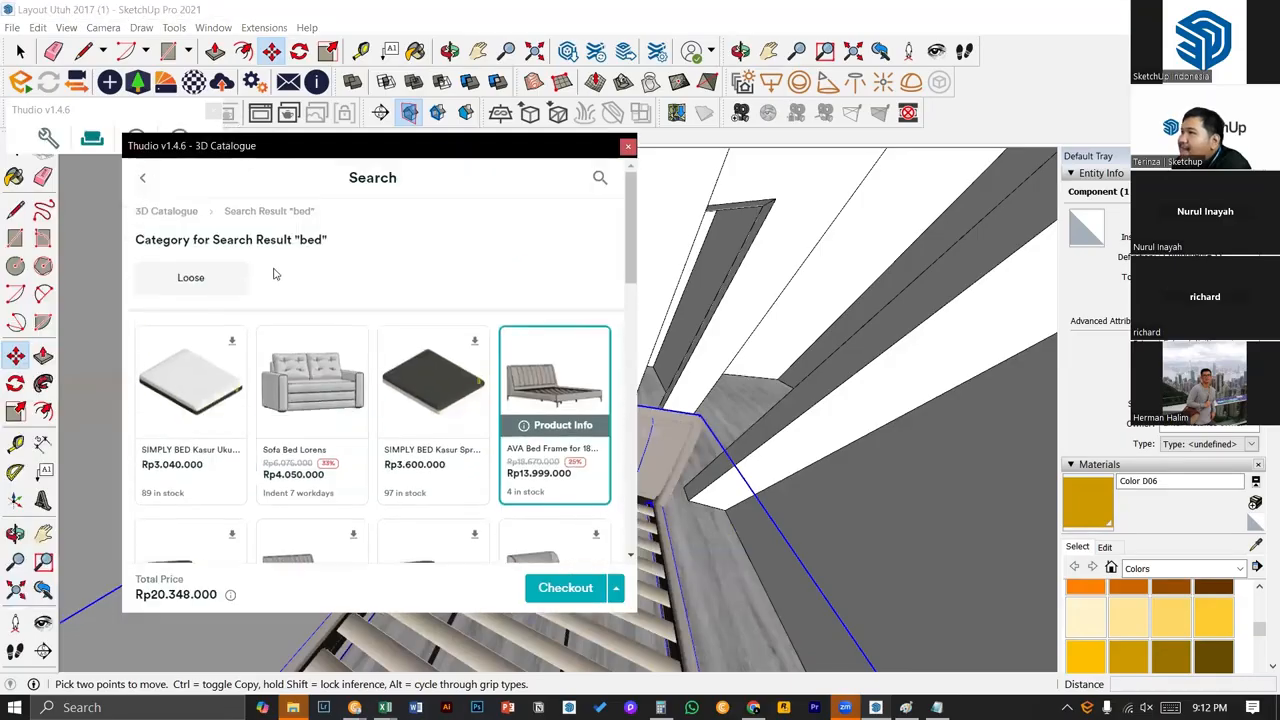
left_click(168, 211)
scroll(246, 380, "down", 4)
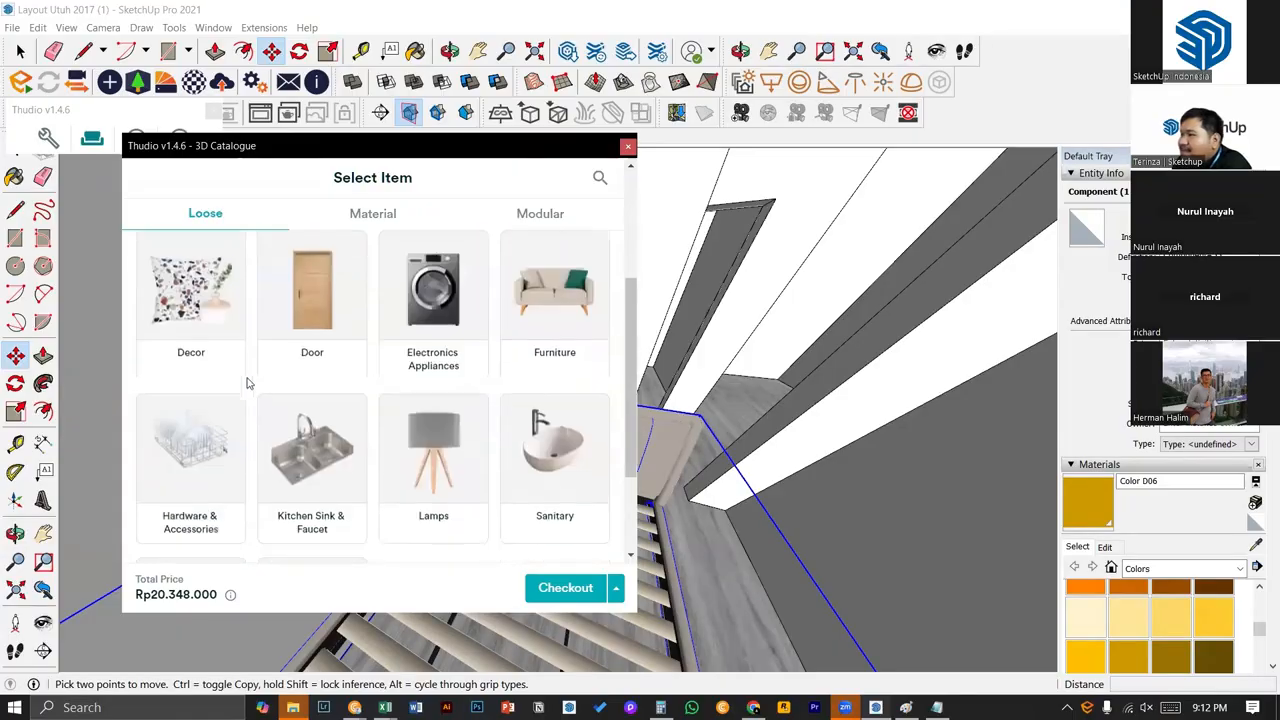
left_click(196, 450)
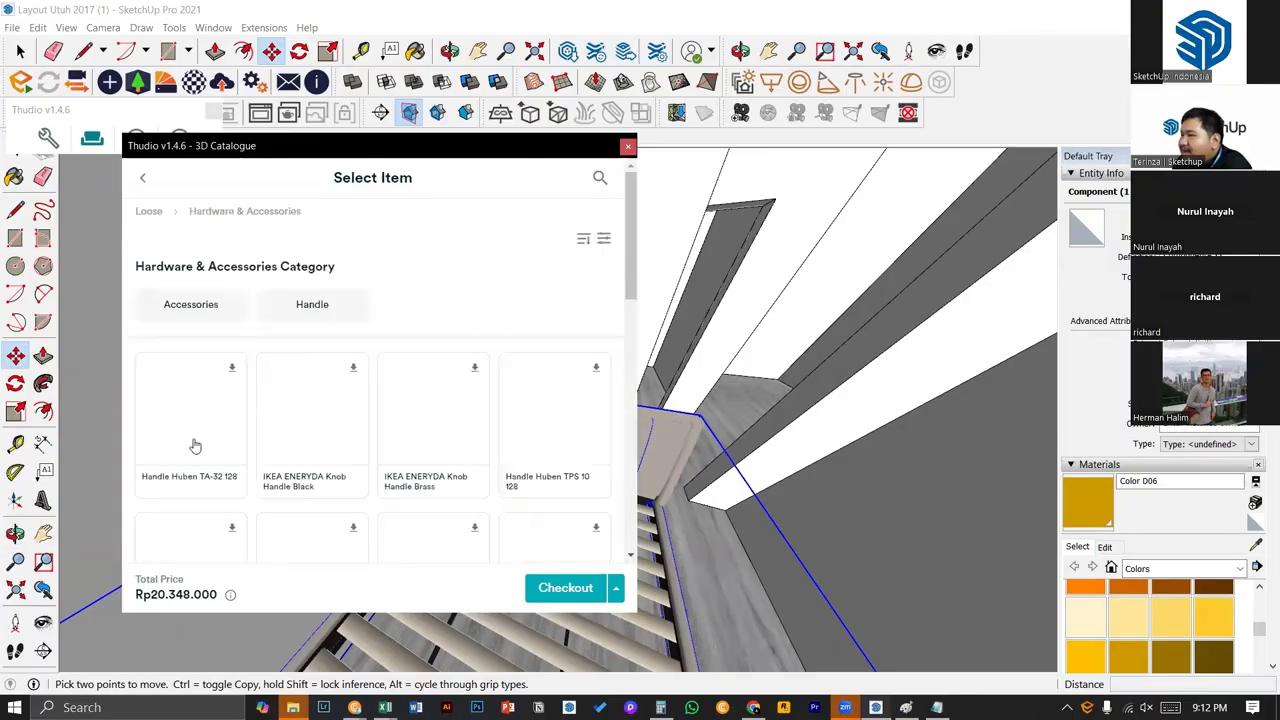
scroll(305, 410, "down", 2)
scroll(308, 410, "up", 2)
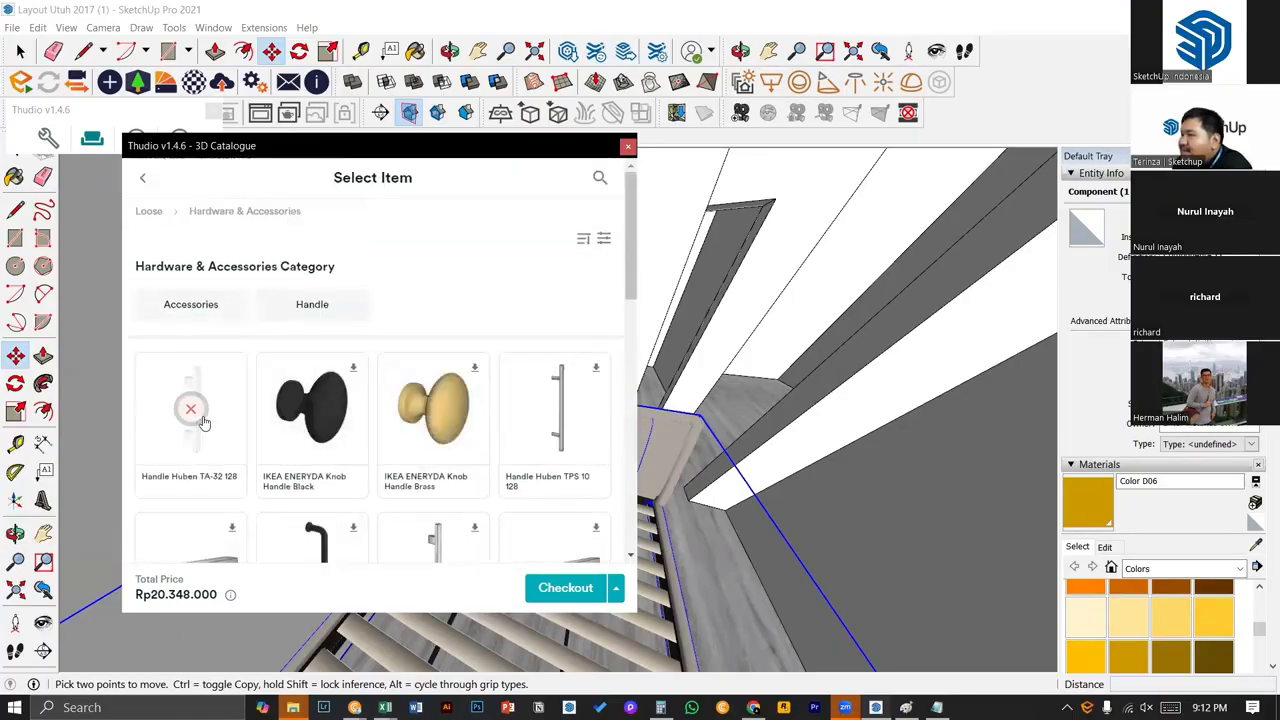
- Insert Handle Huben TA-32 128 and place it on the headboard of the bed frame
left_click(213, 428)
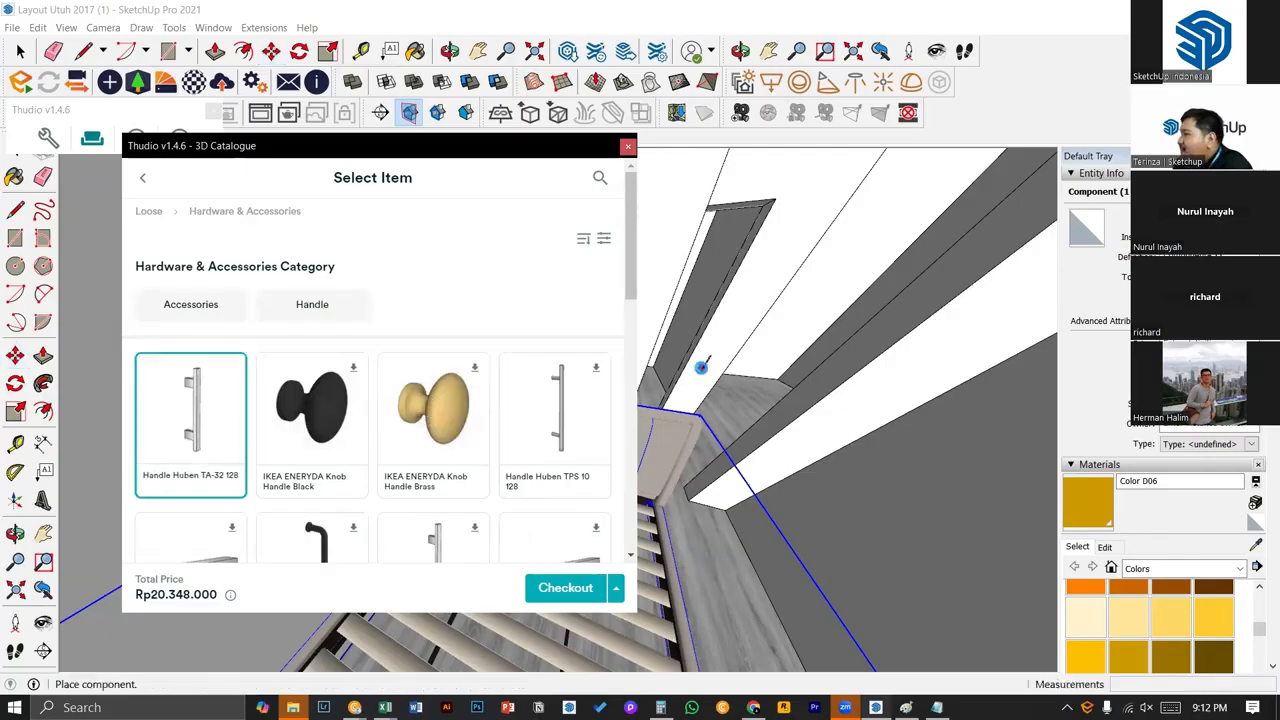
scroll(652, 450, "up", 2)
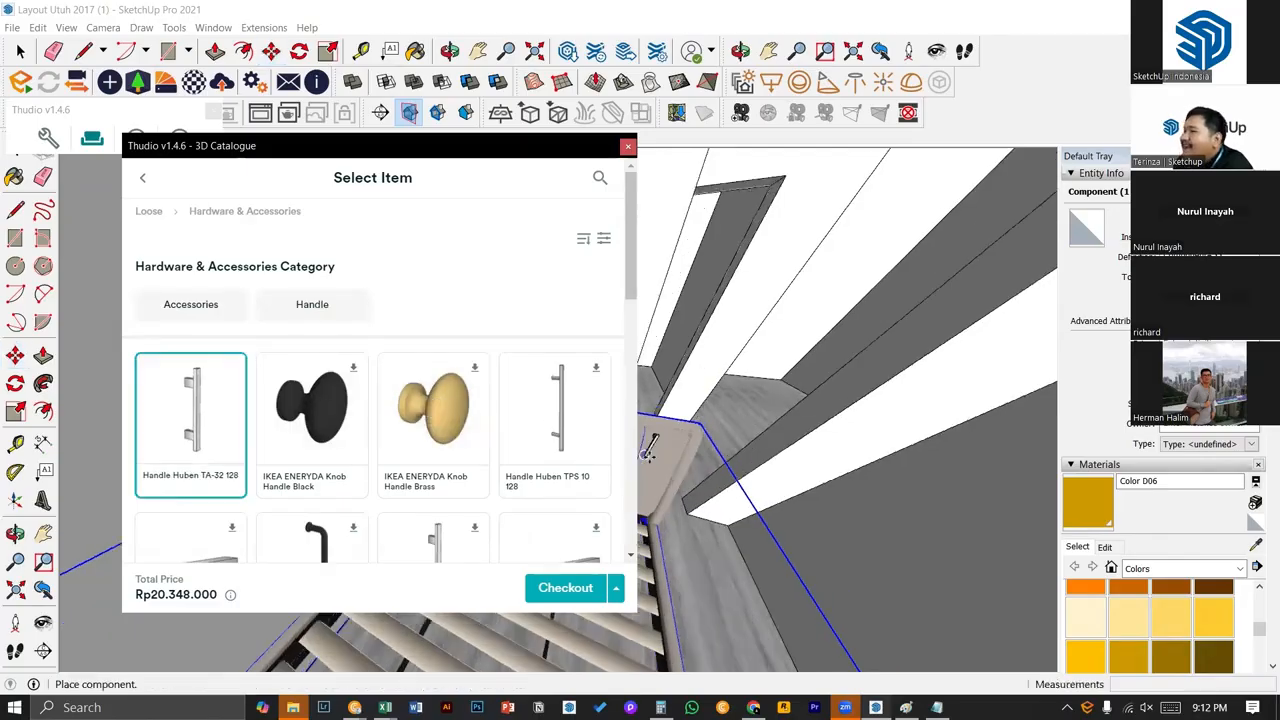
scroll(668, 470, "up", 1)
left_click(680, 460)
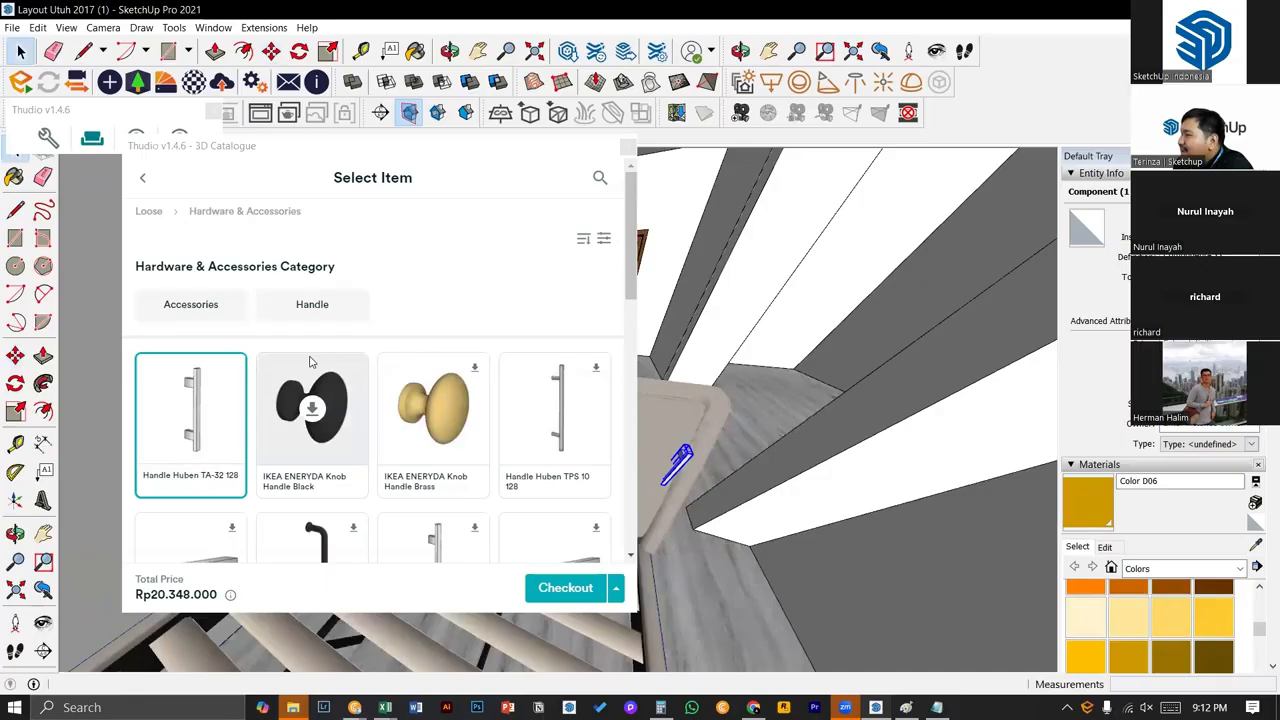
- Return to the Loose categories and open the Electronics Appliances category to view its kitchen products
left_click(145, 179)
scroll(434, 417, "down", 3)
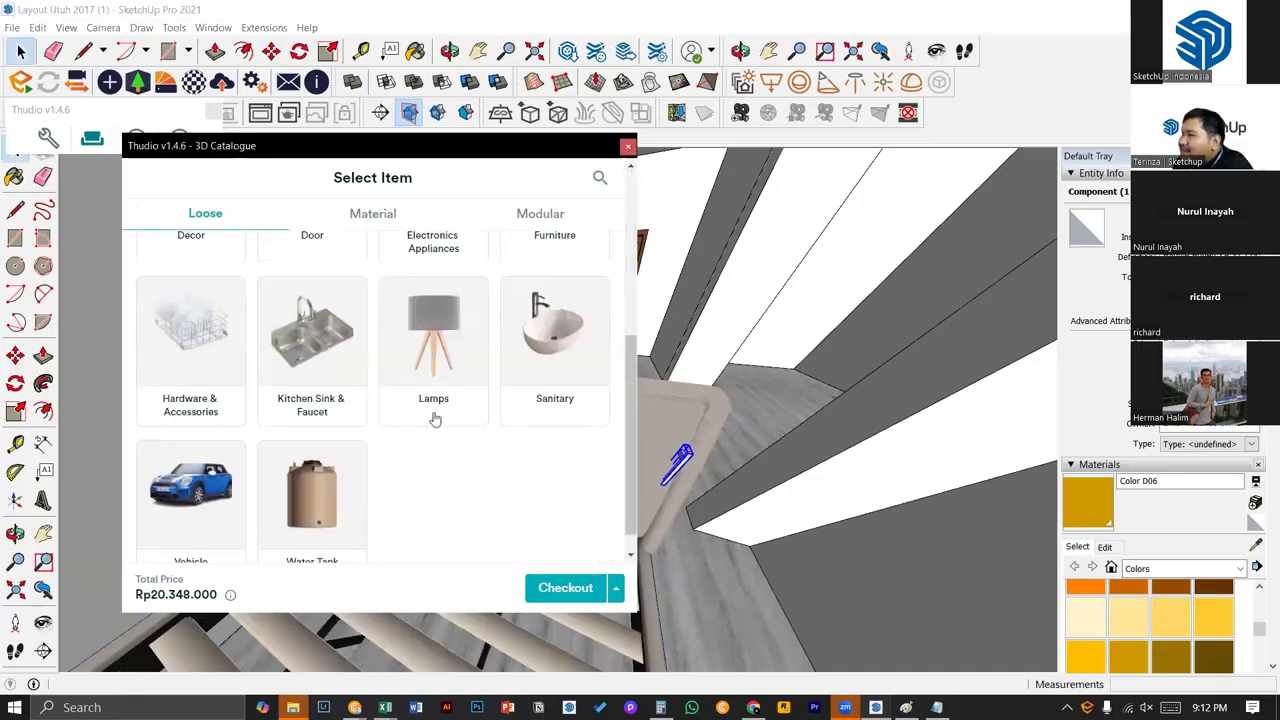
scroll(440, 413, "up", 1)
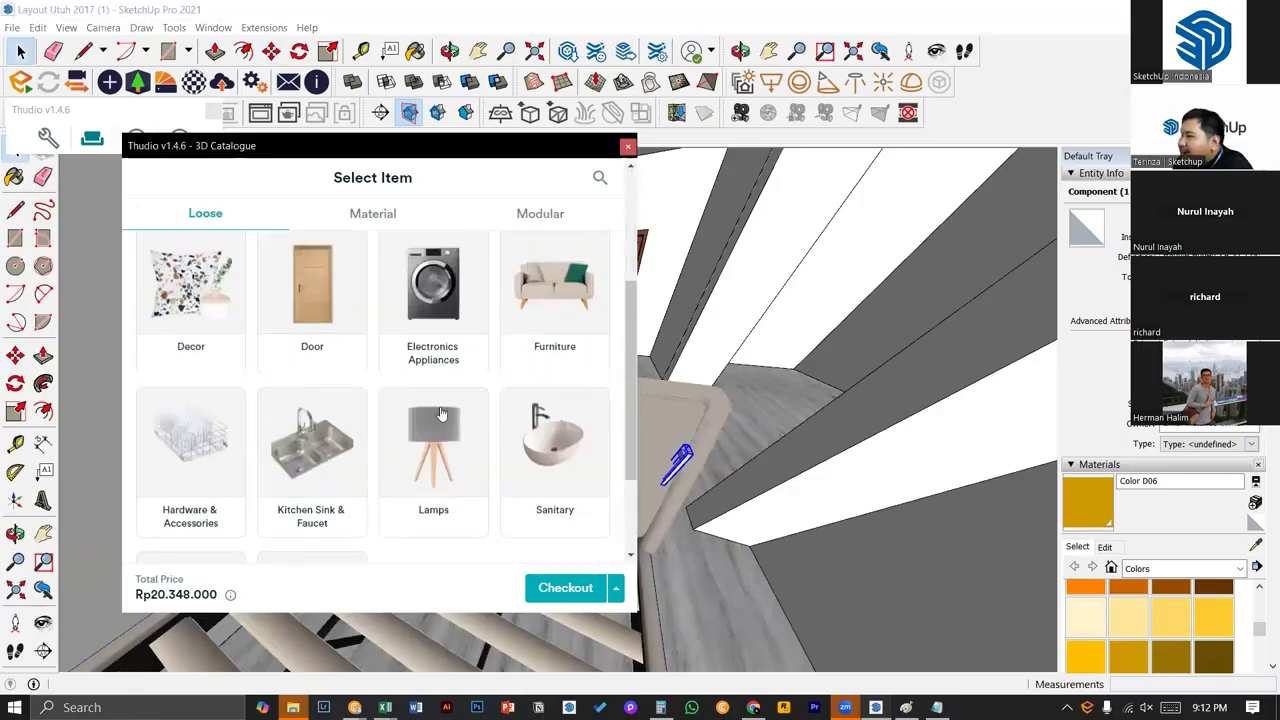
left_click(436, 290)
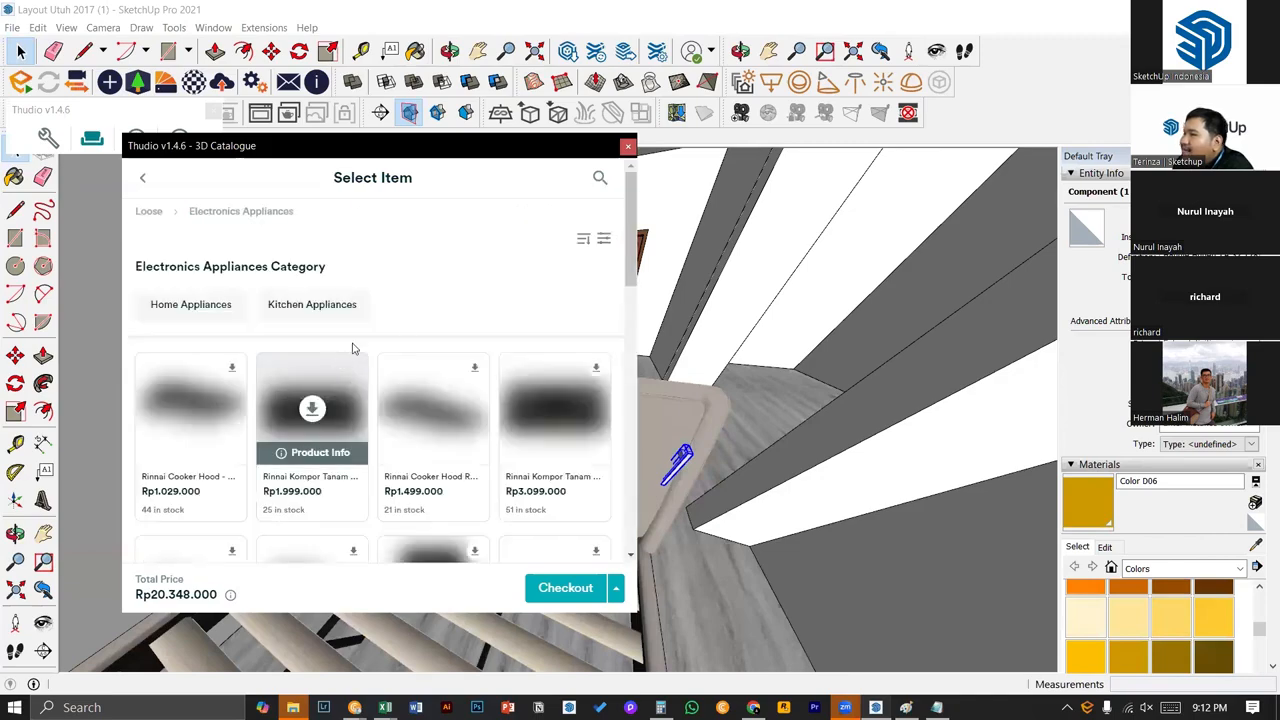
scroll(450, 281, "down", 1)
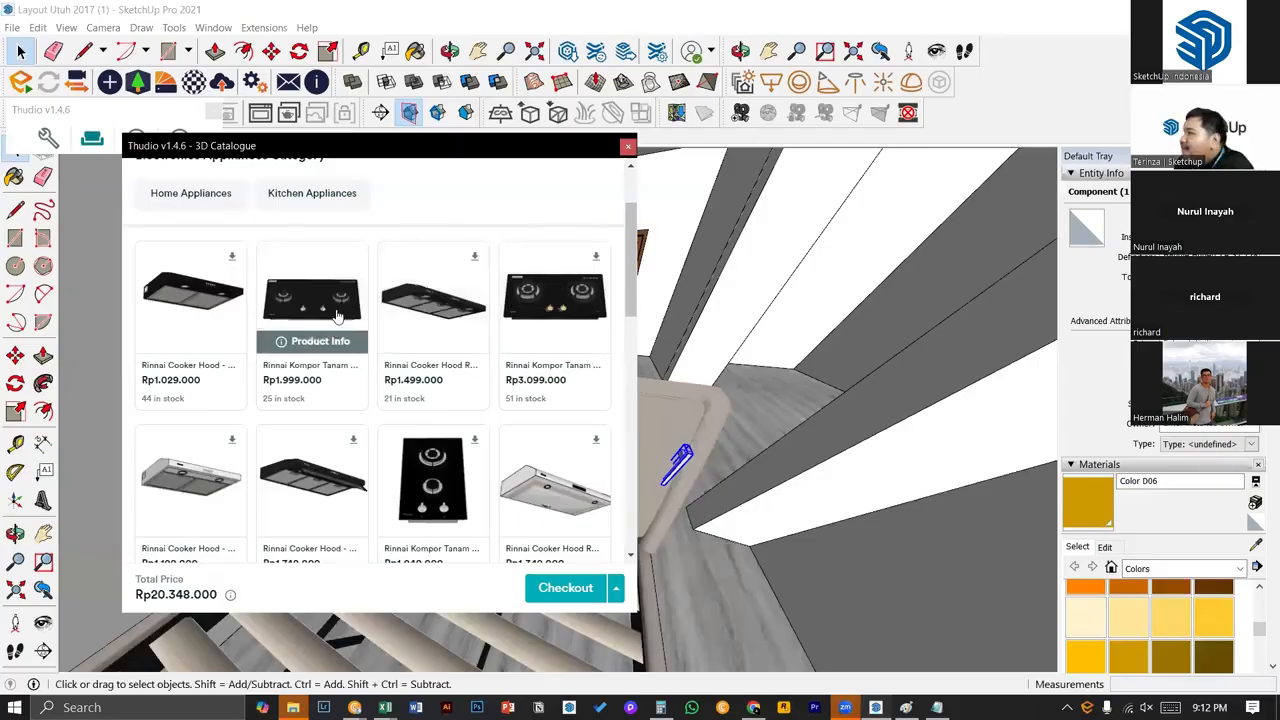
- Place the Rp1.999.000 Rinnai Kompor Tanam hob on the wood floor and the Rp1.349.000 Rinnai Cooker Hood above it
scroll(725, 428, "up", 6)
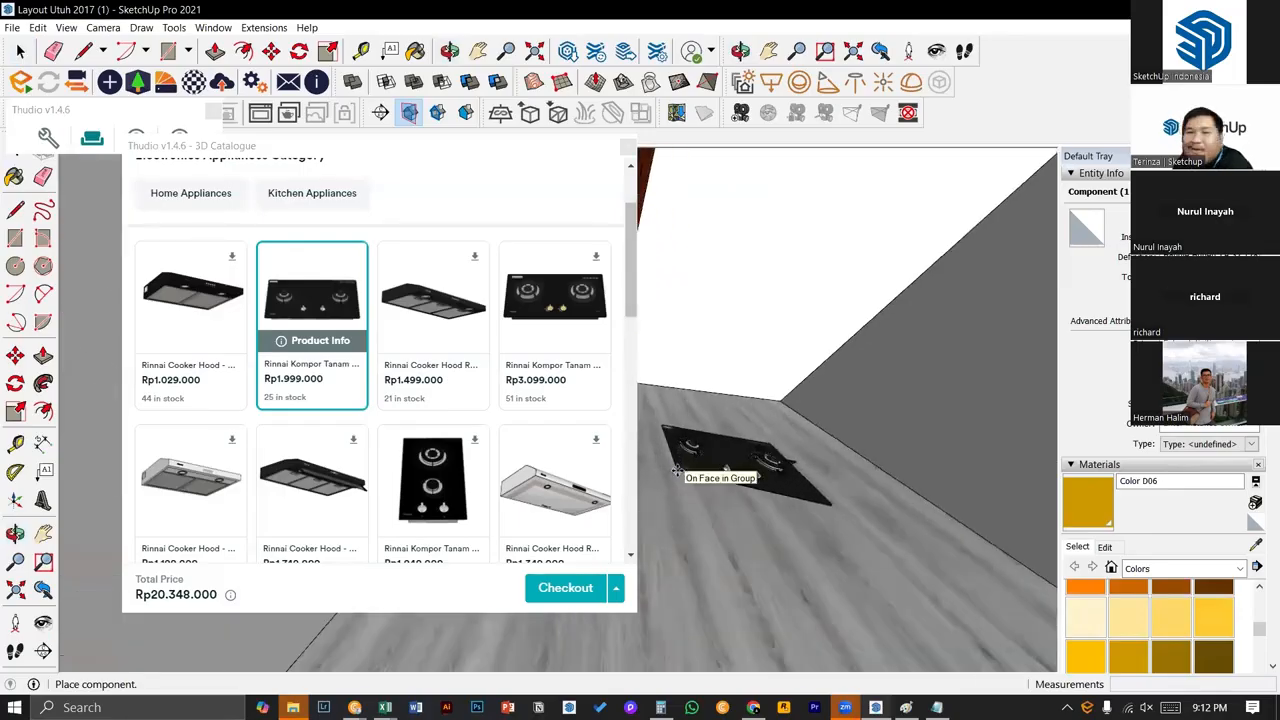
left_click(677, 470)
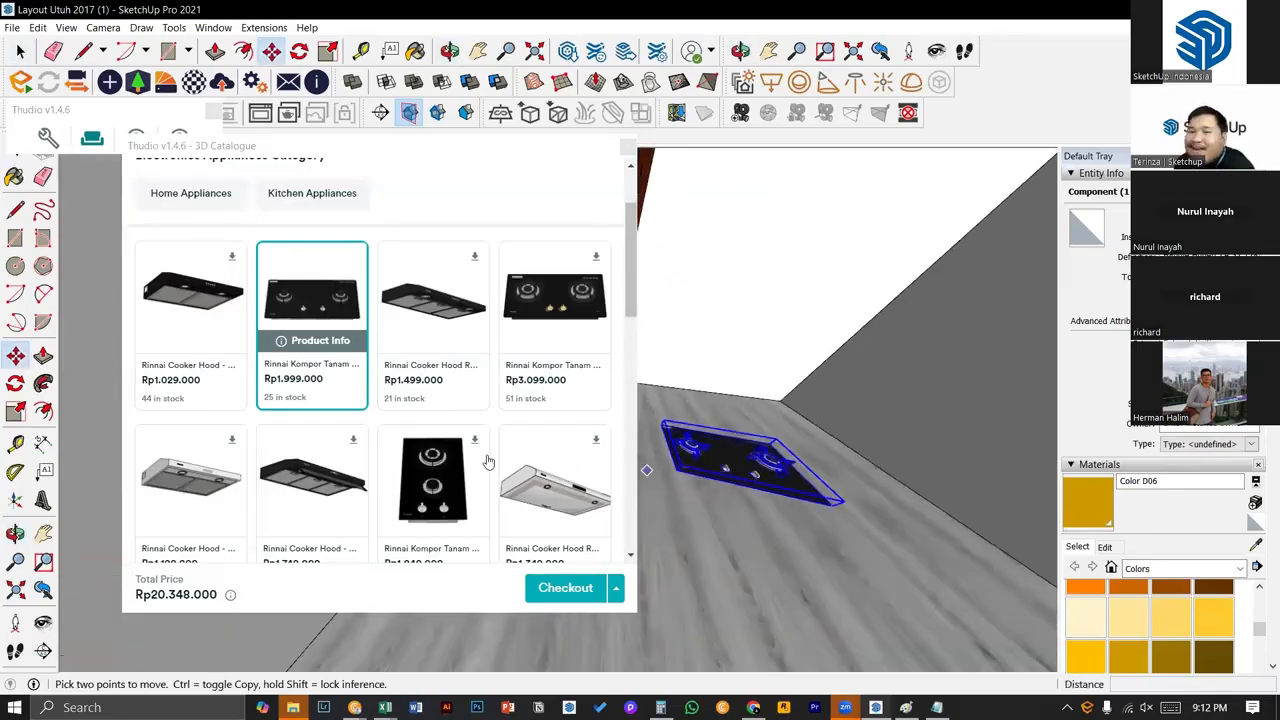
left_click(554, 466)
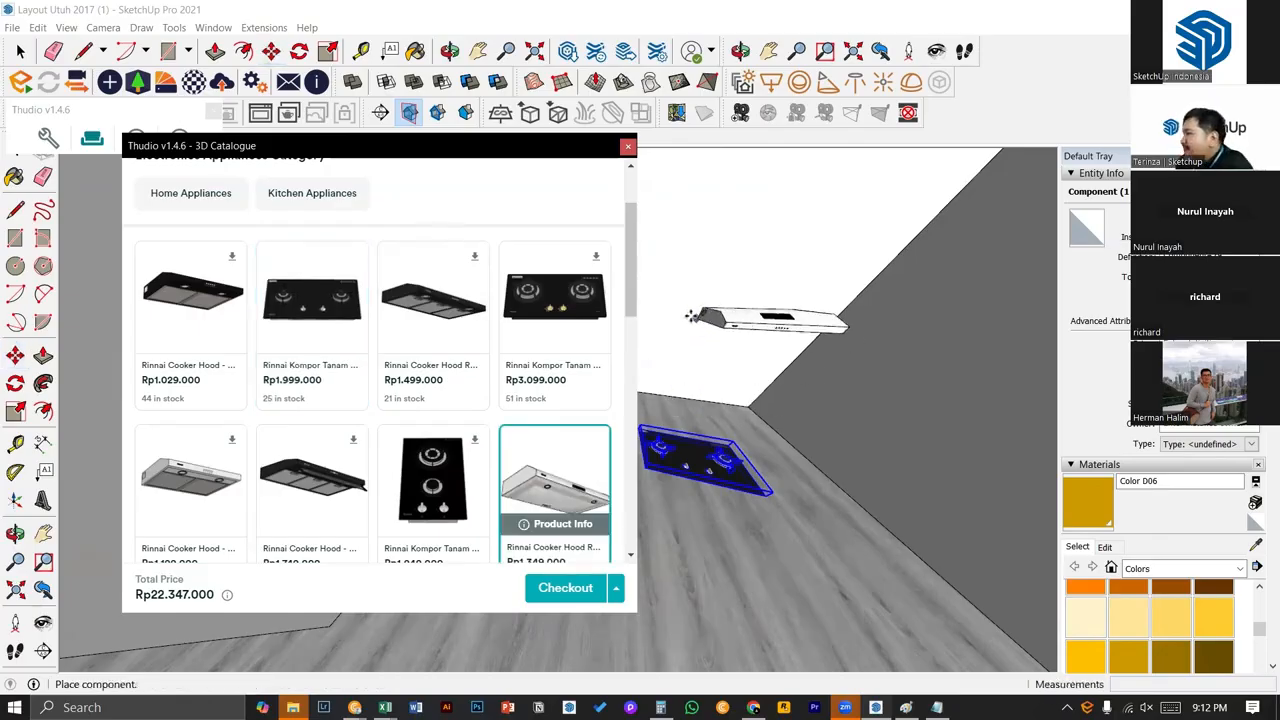
left_click(680, 300)
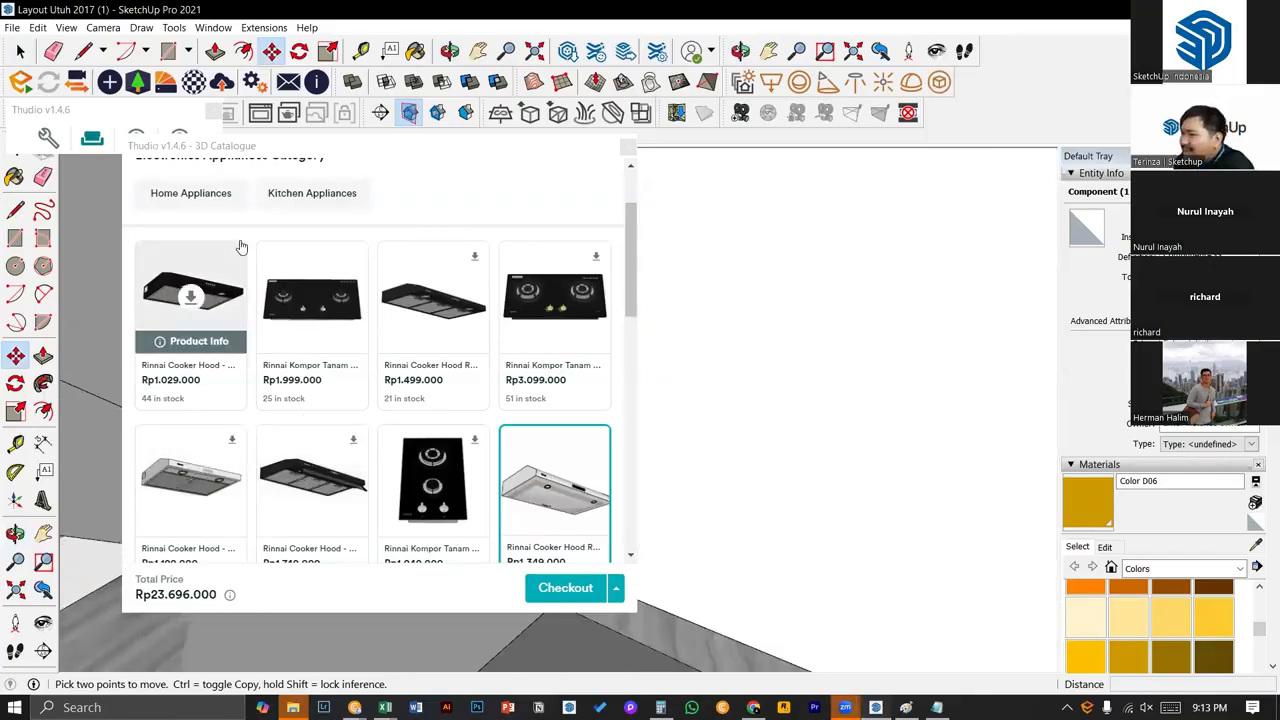
- Go back to the Loose categories and open the Lamps category
left_click_drag(627, 231, 636, 175)
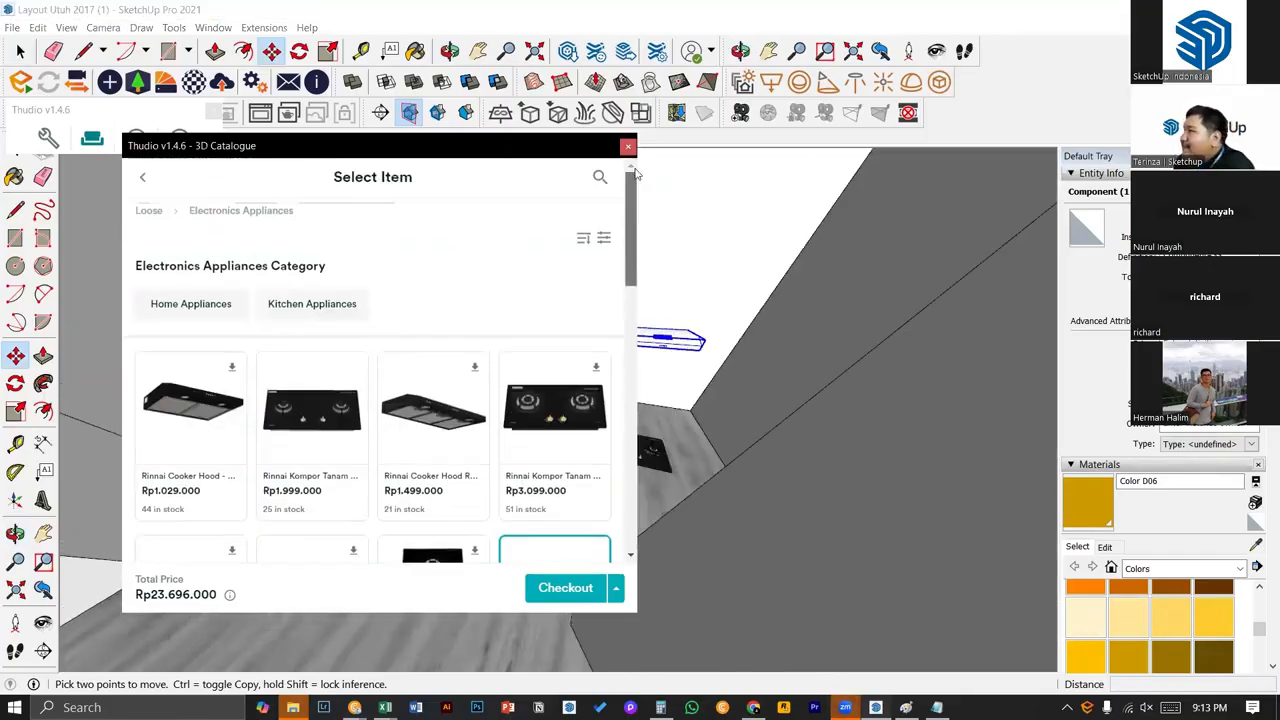
left_click(150, 210)
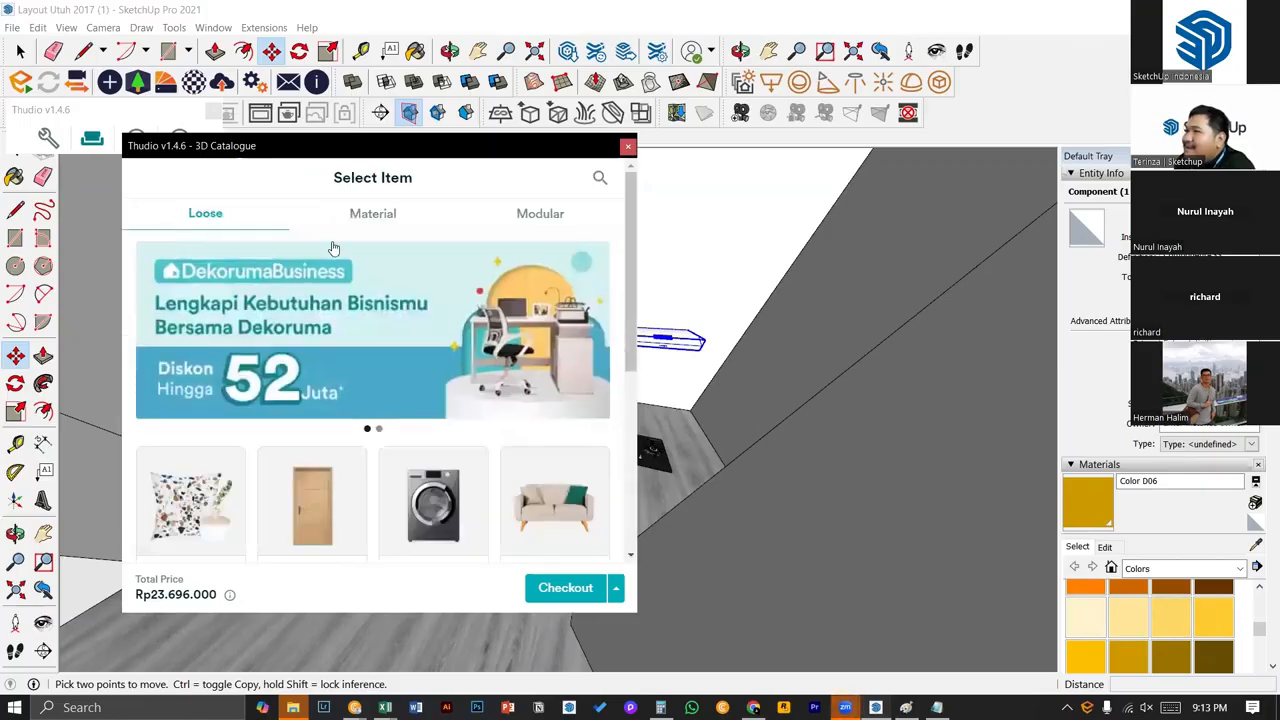
scroll(414, 366, "down", 5)
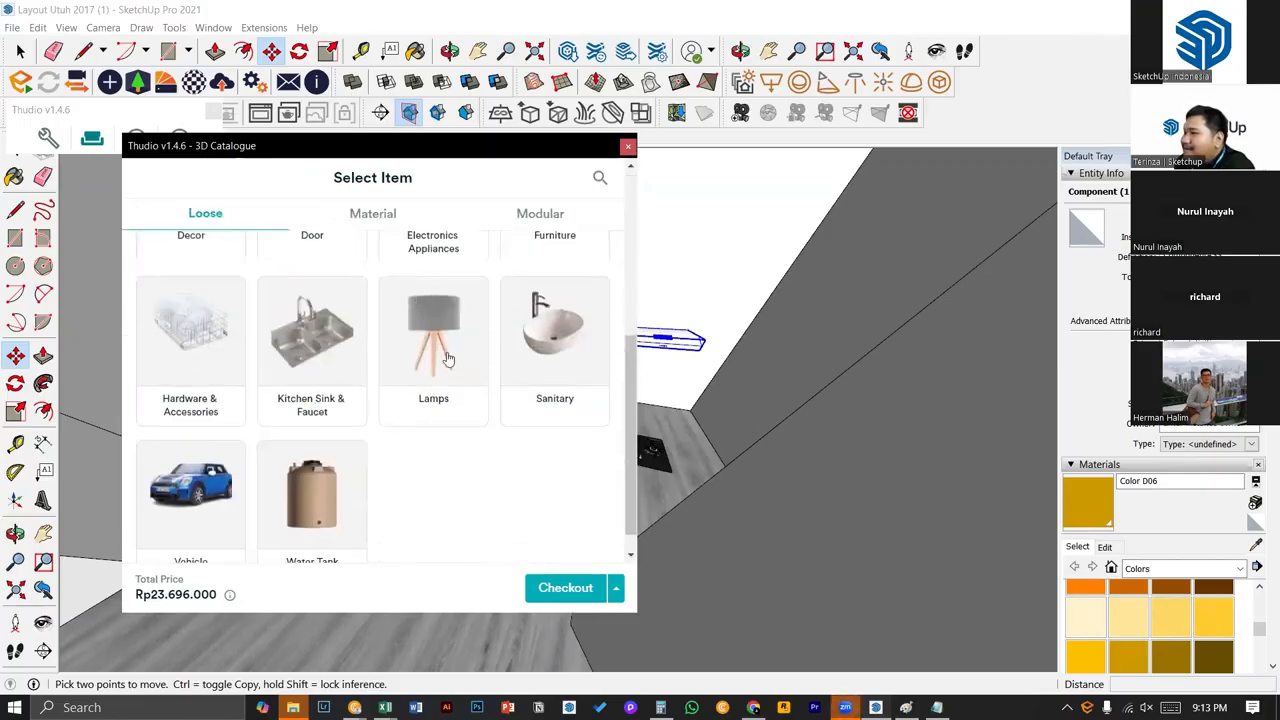
left_click(445, 358)
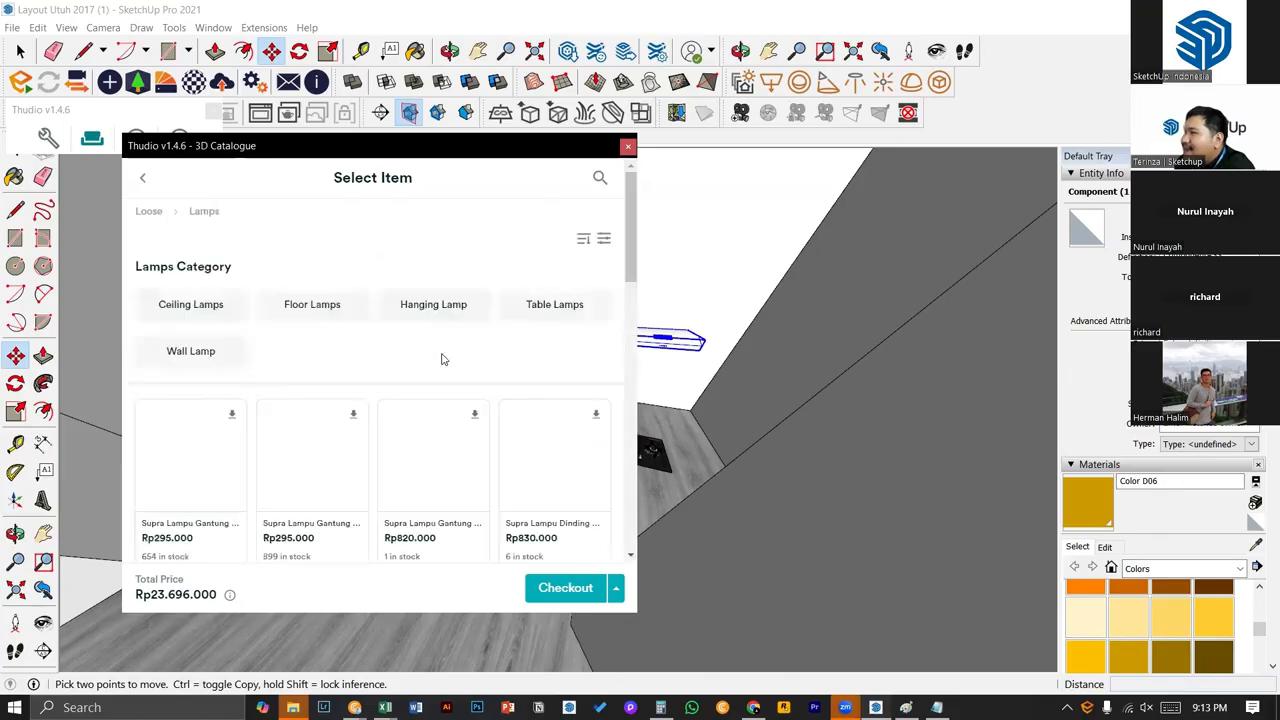
- Insert the Rp295.000 Supra Lampu Gantung SCP-6222-240 BK pendant in the kitchen and raise it to ceiling height above the hob
mouse_move(335, 457)
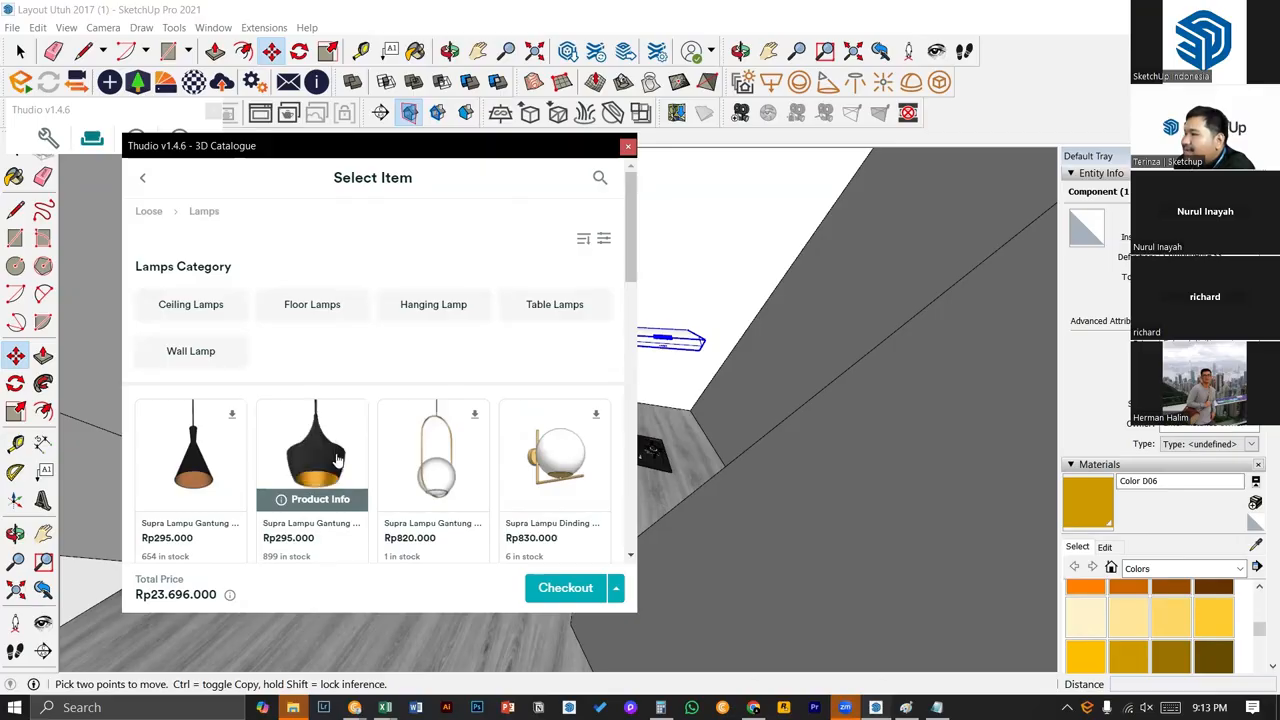
left_click(335, 457)
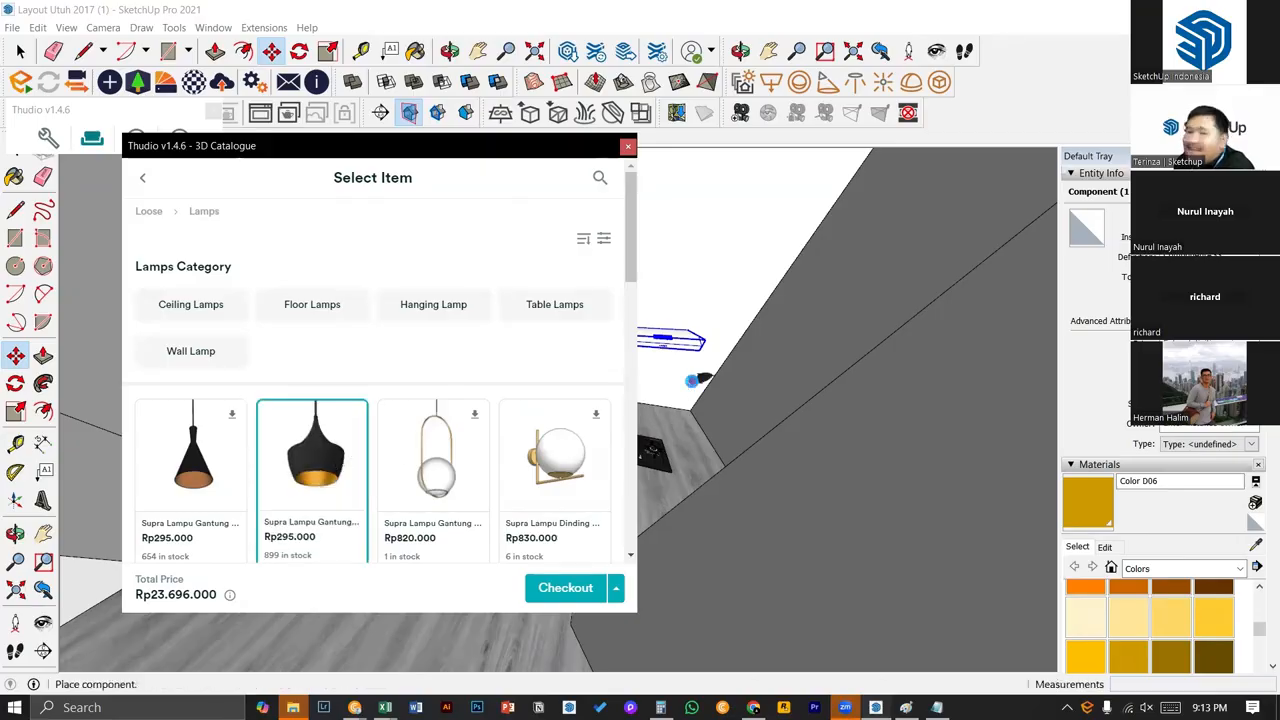
middle_click_drag(692, 380, 736, 266)
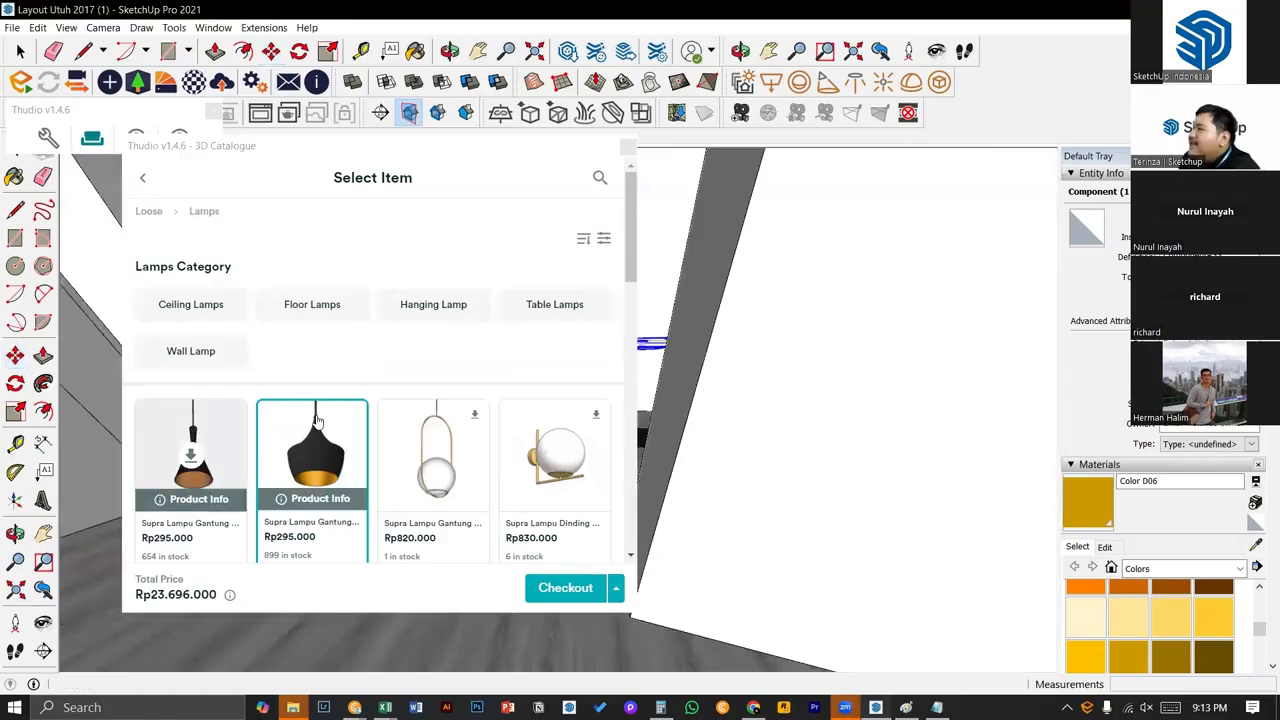
middle_click_drag(672, 336, 709, 480)
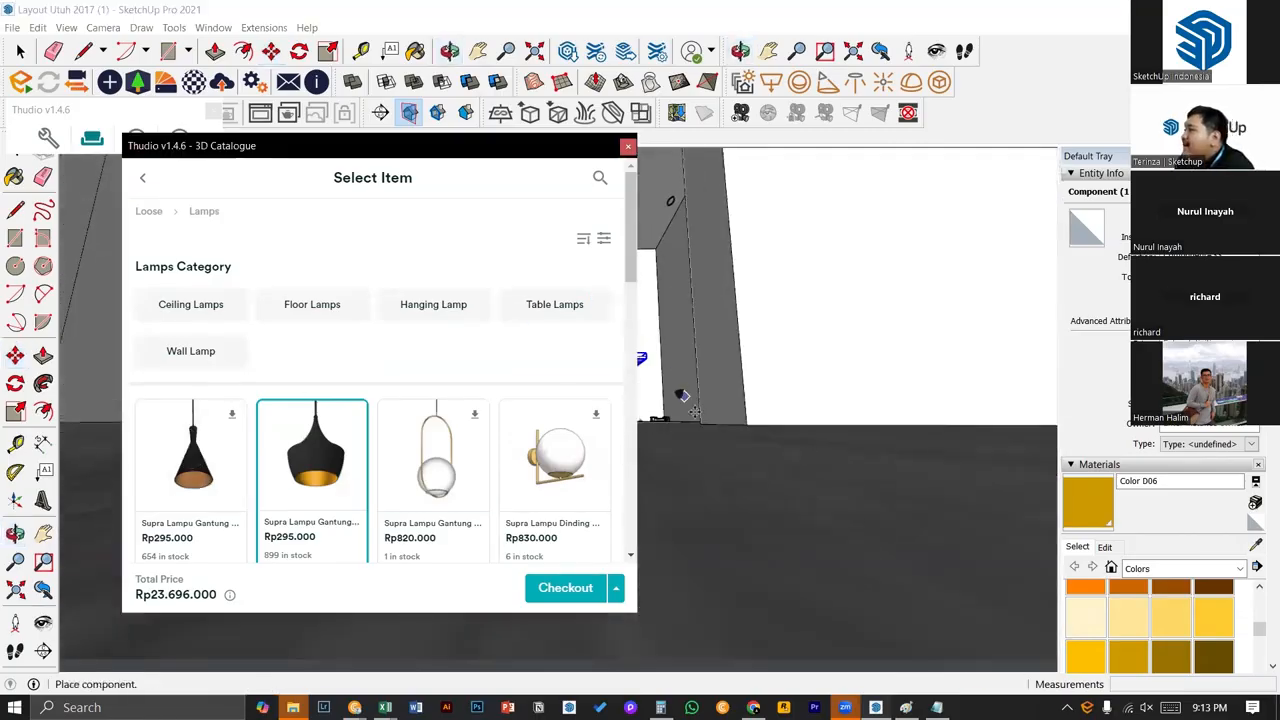
middle_click_drag(691, 386, 706, 443)
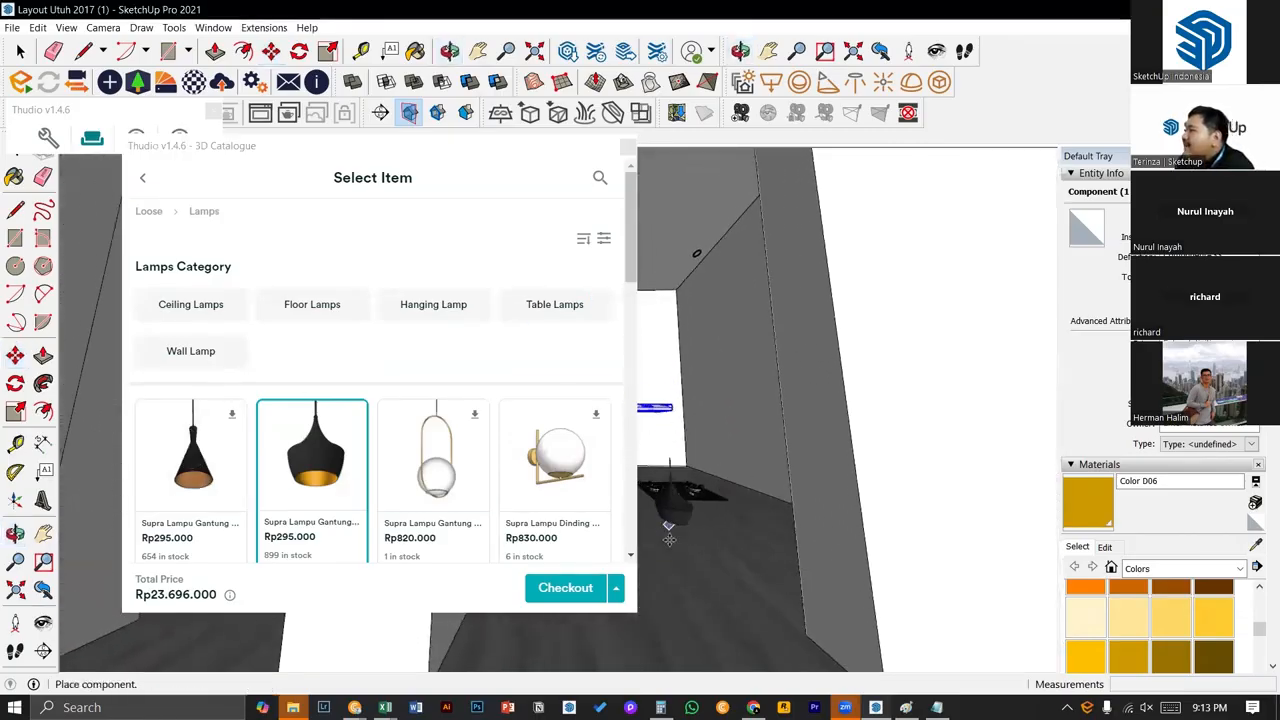
left_click(669, 540)
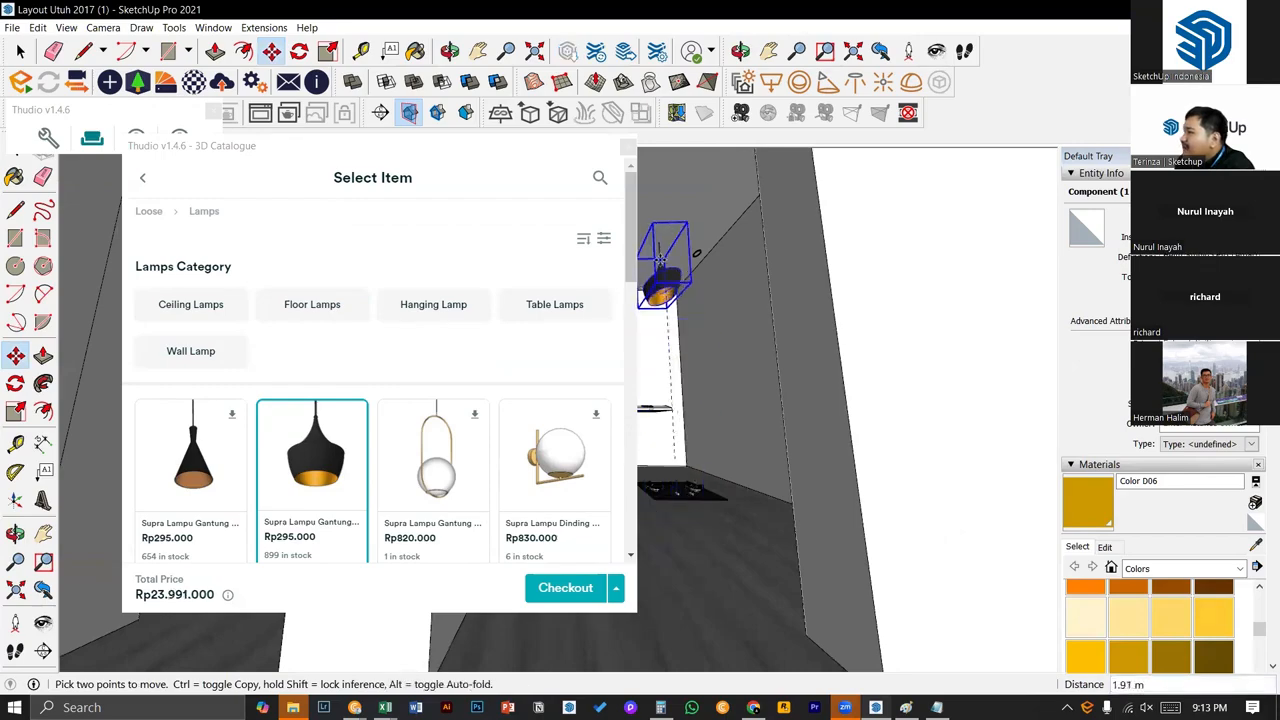
- Place a copy of the black pendant lamp about 0.35 m beside the original, at the same height under the kitchen ceiling
middle_click_drag(660, 215, 748, 336)
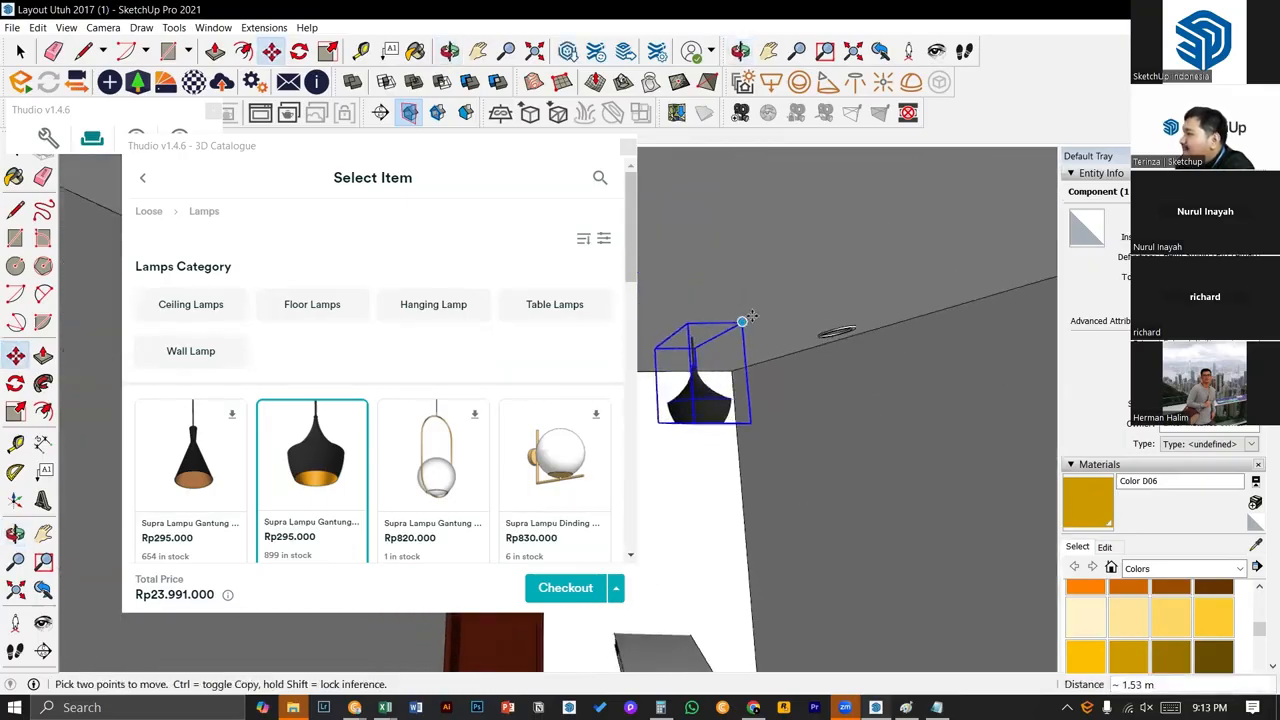
key("ctrl")
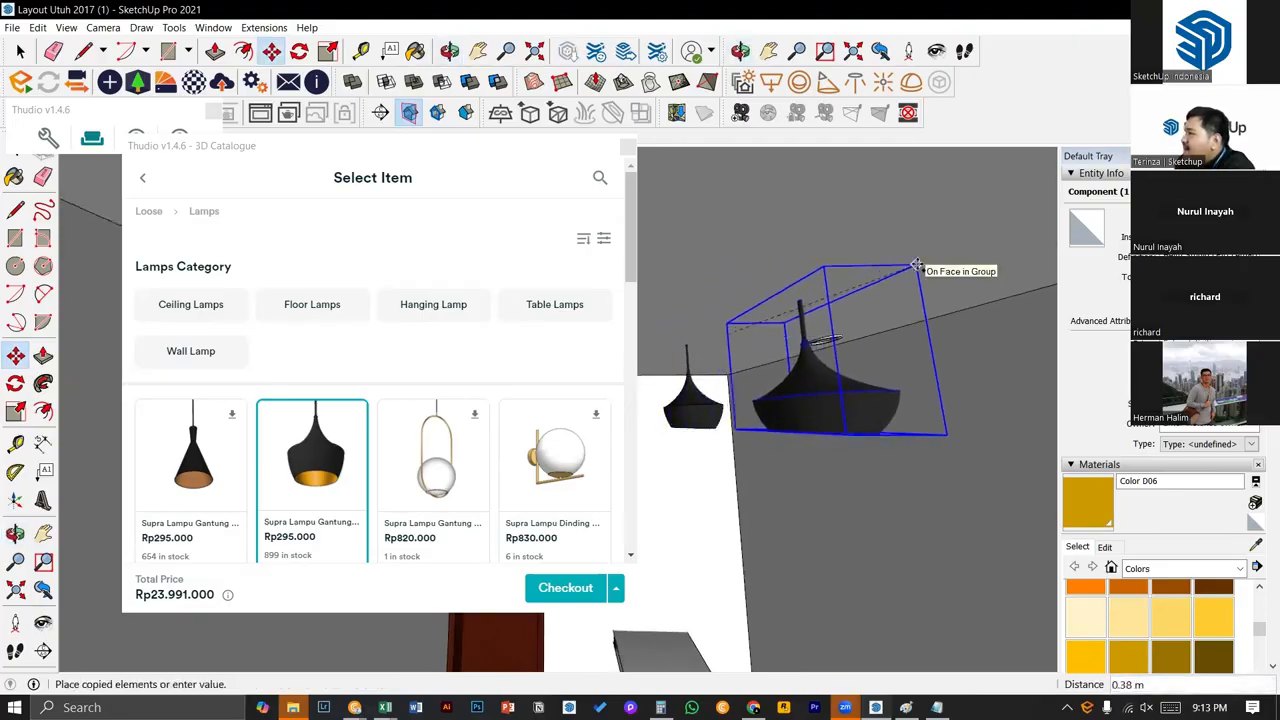
left_click(916, 265)
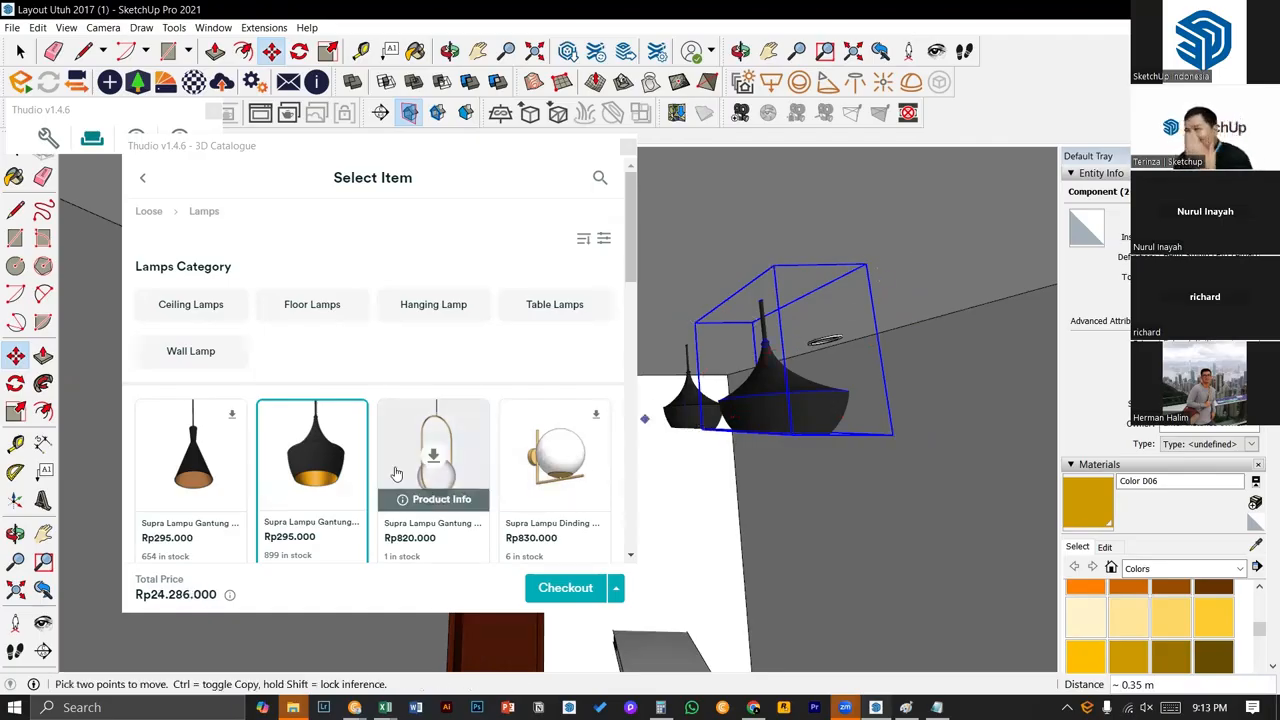
scroll(393, 467, "down", 1)
middle_click_drag(695, 477, 705, 468)
scroll(711, 460, "down", 2)
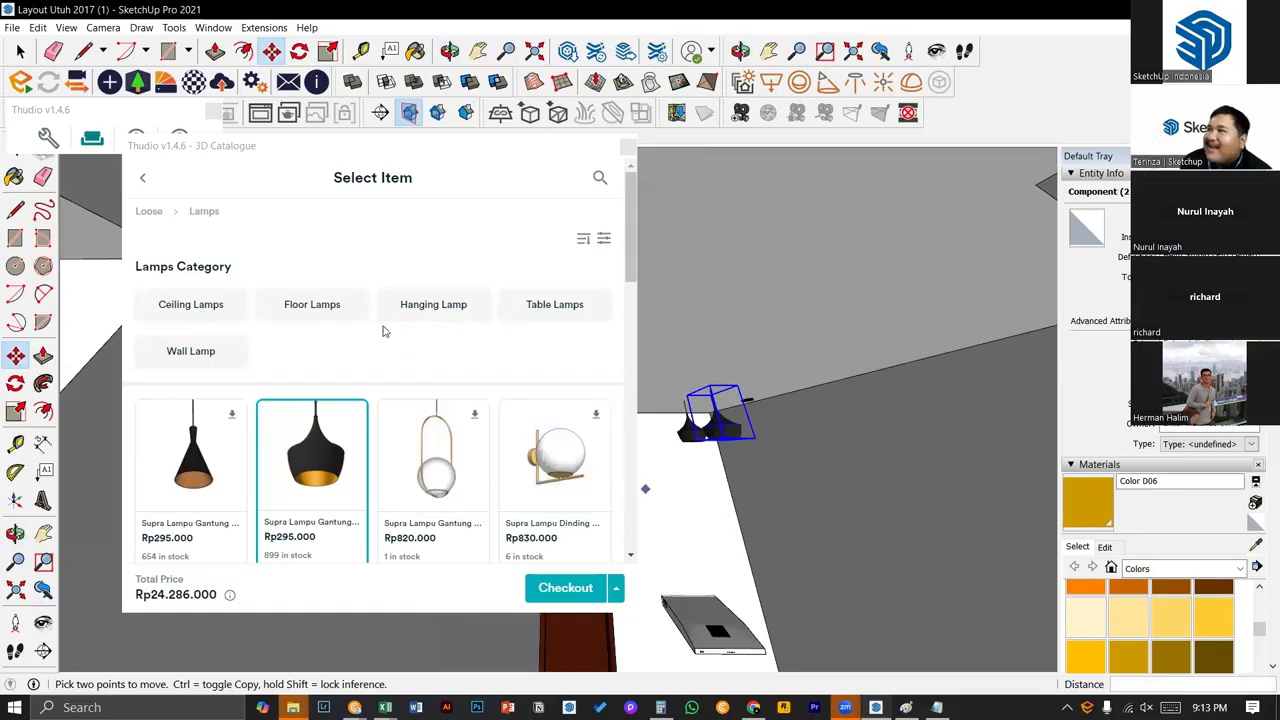
- Open the item list behind the total price and examine the inserted products, the discount and the final price
mouse_move(331, 398)
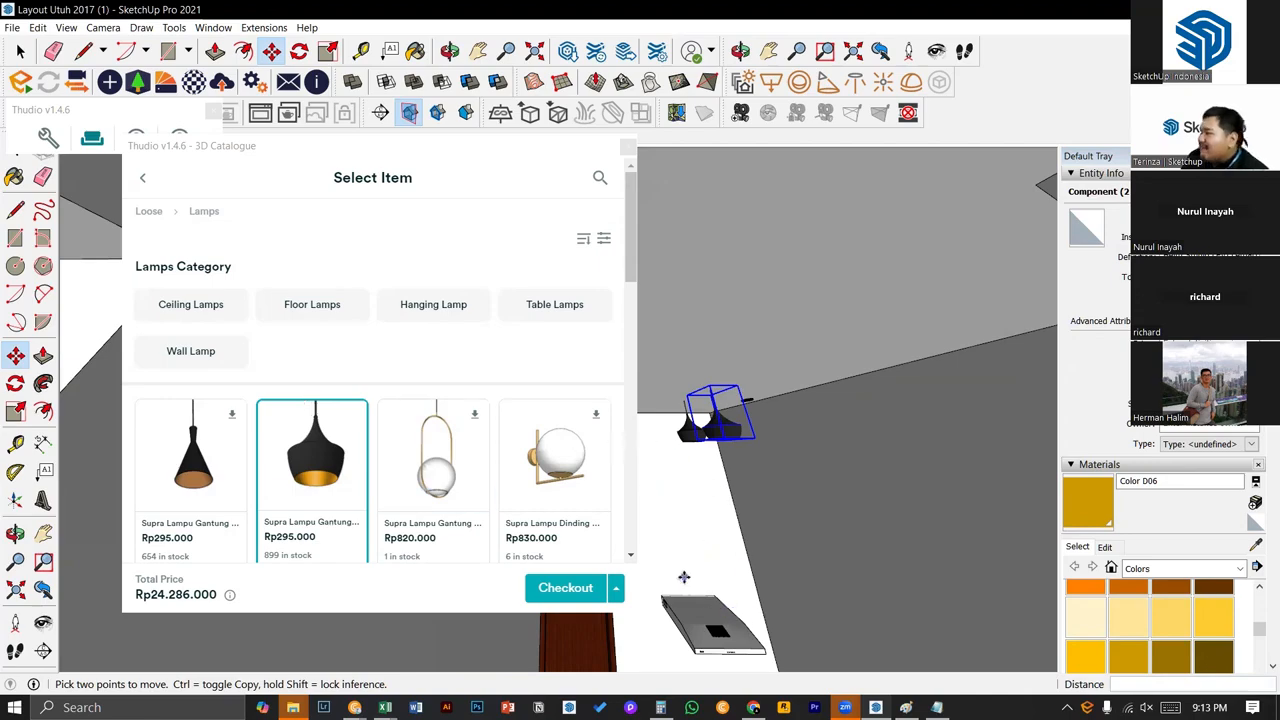
mouse_move(310, 565)
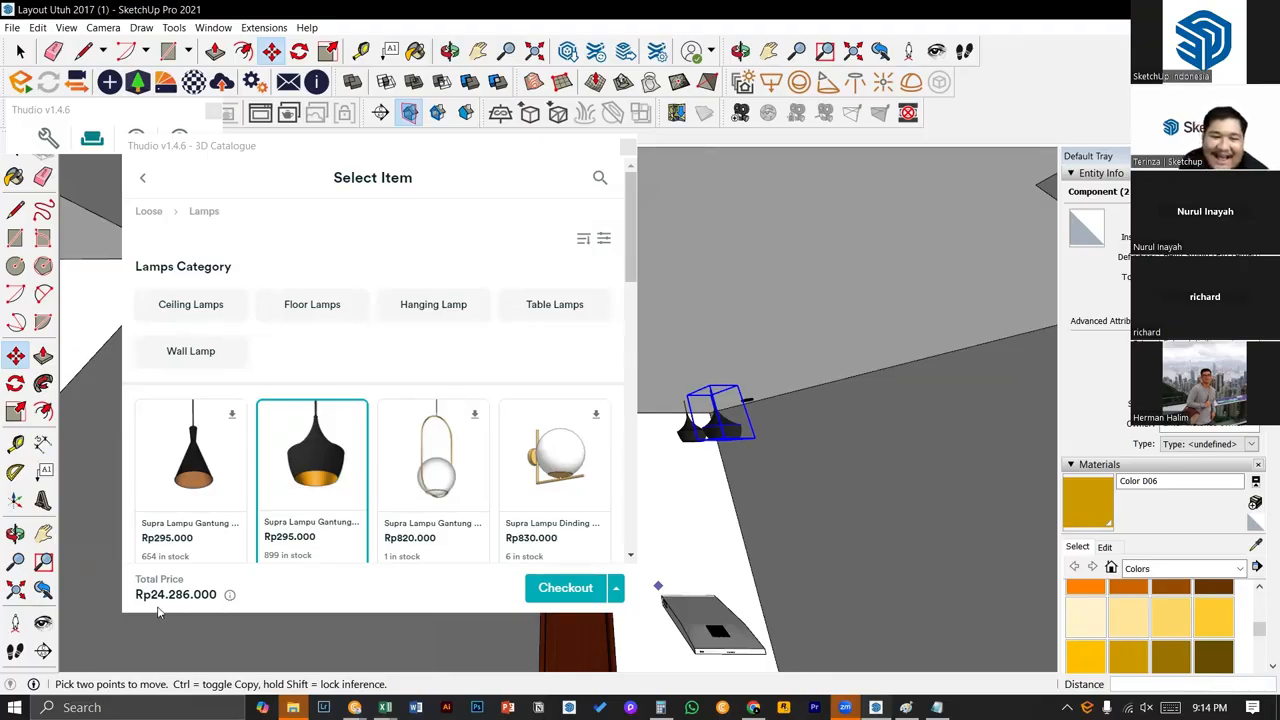
left_click(229, 596)
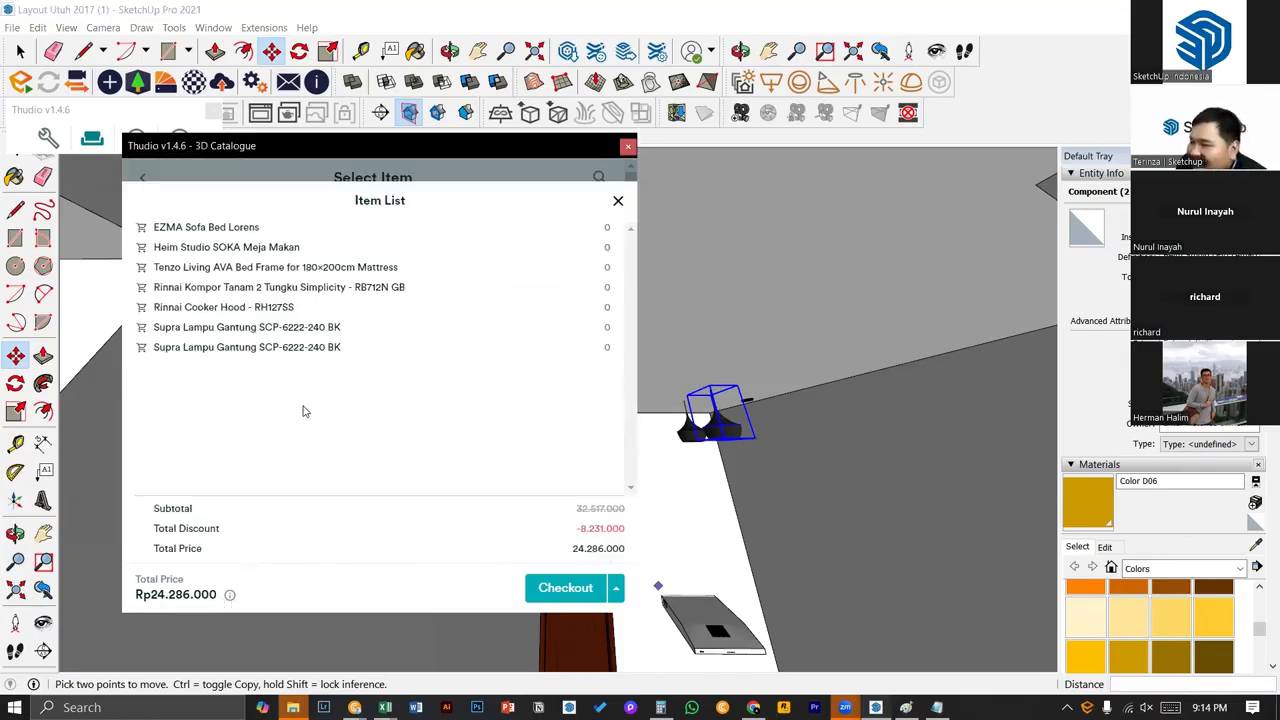
left_click_drag(155, 246, 310, 287)
left_click_drag(353, 348, 140, 230)
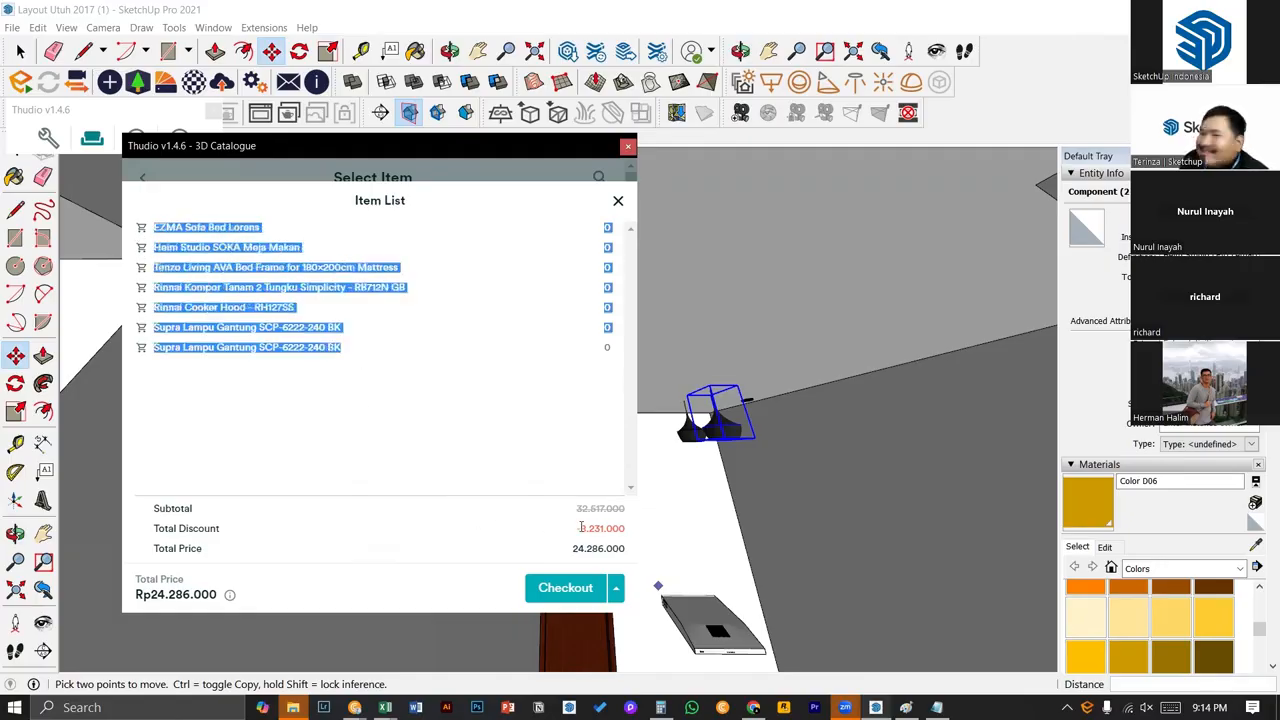
left_click_drag(572, 548, 624, 549)
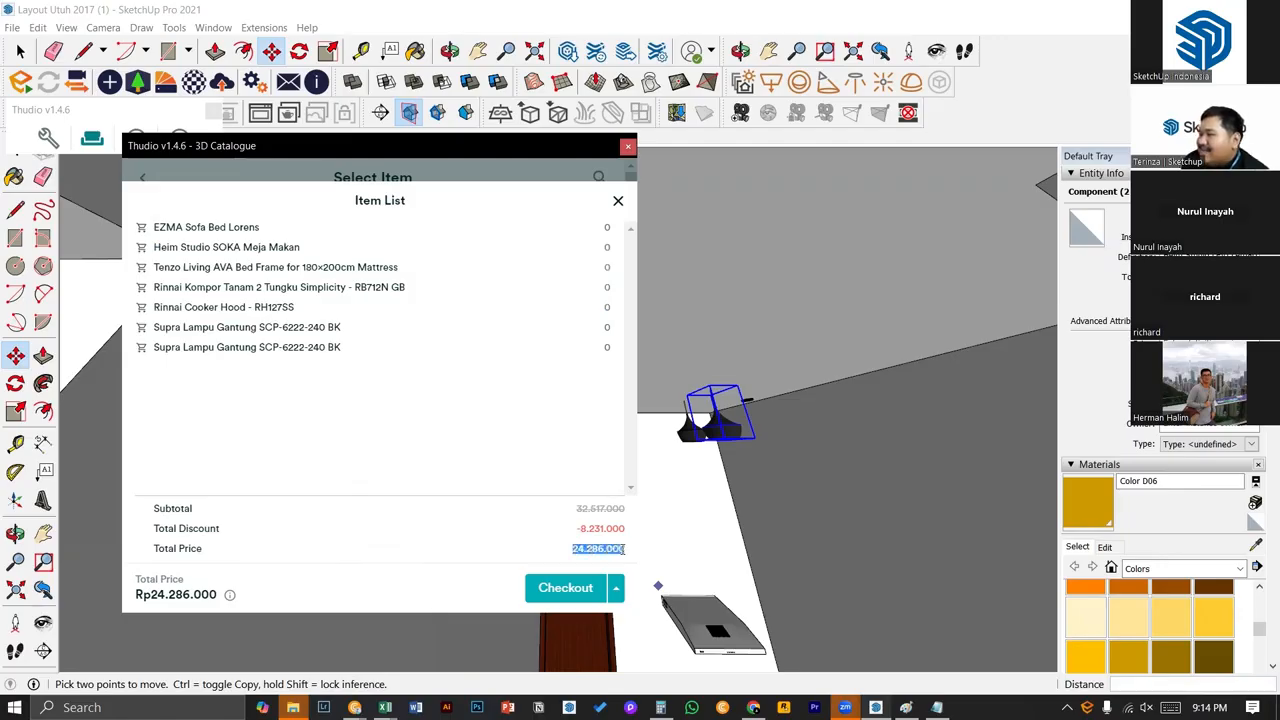
left_click_drag(338, 343, 148, 230)
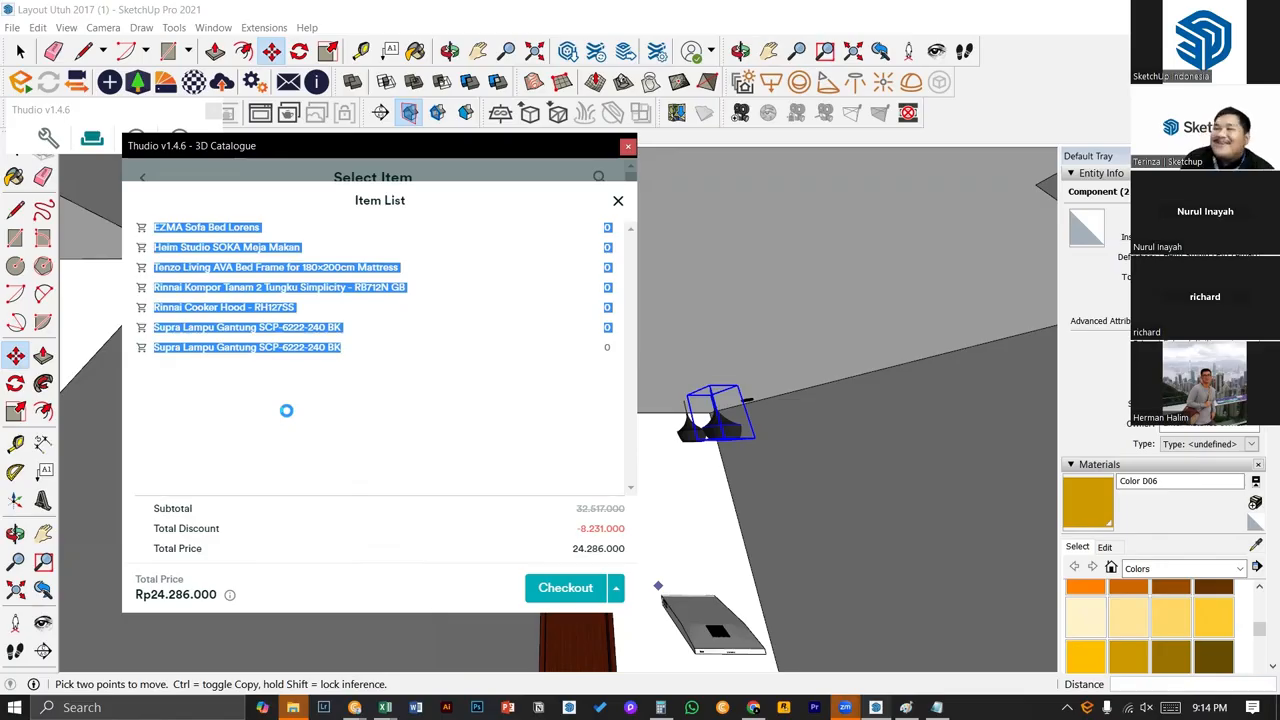
left_click(287, 414)
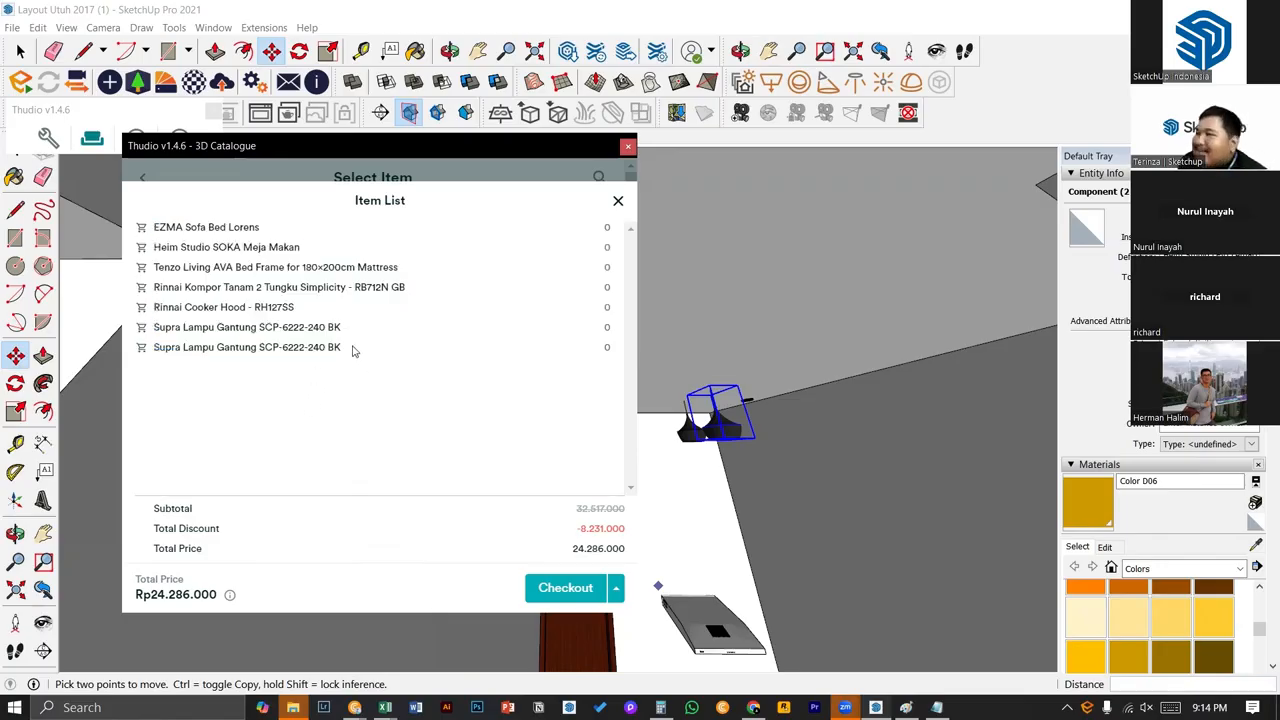
left_click_drag(352, 350, 240, 292)
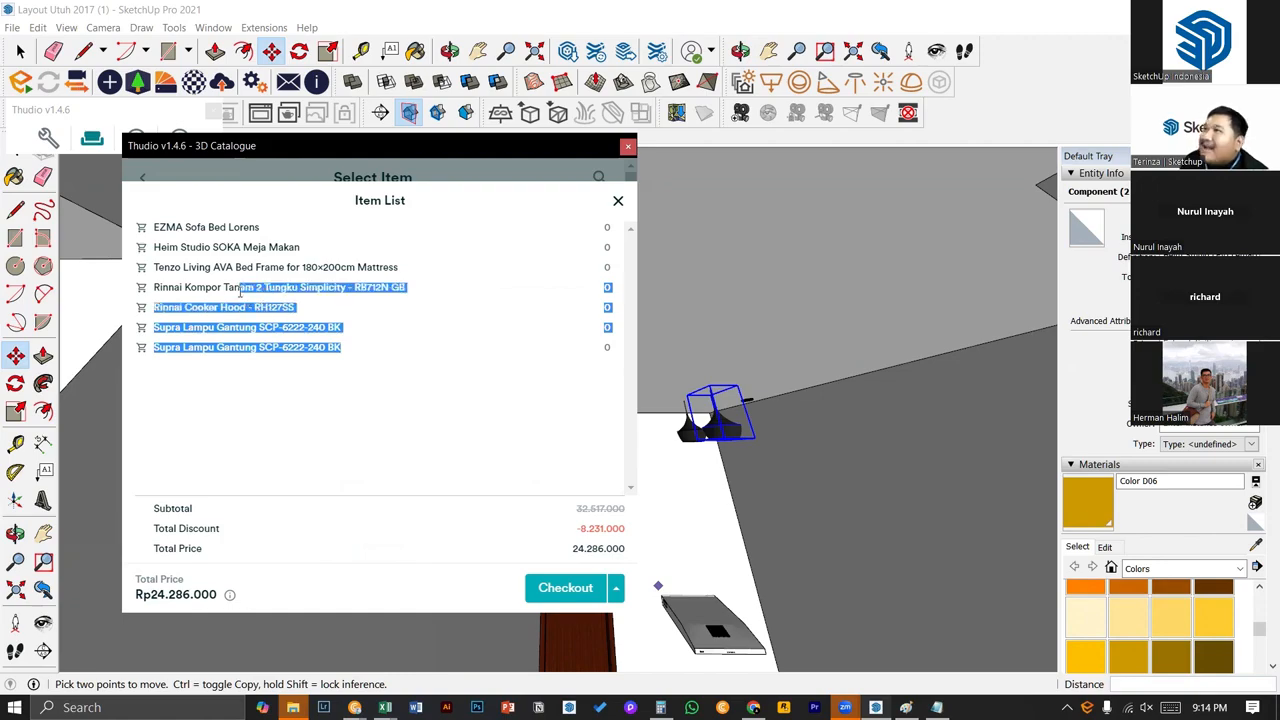
left_click(287, 307)
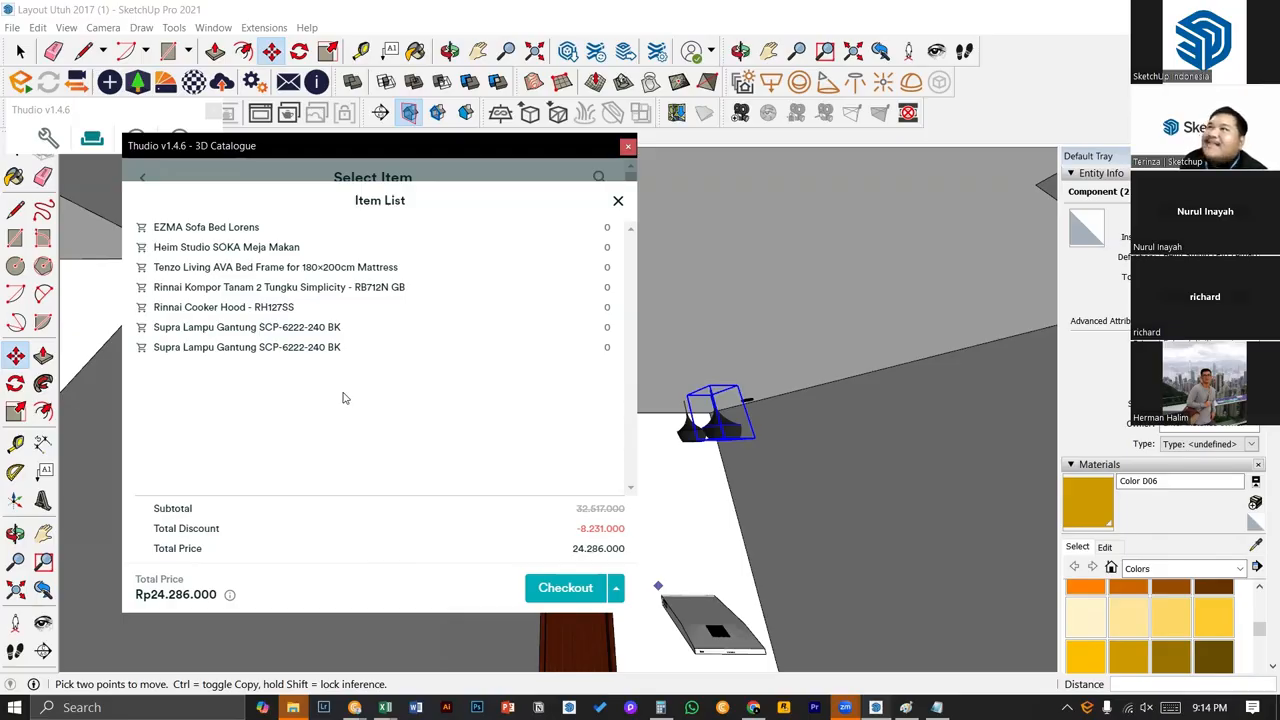
left_click_drag(342, 348, 190, 266)
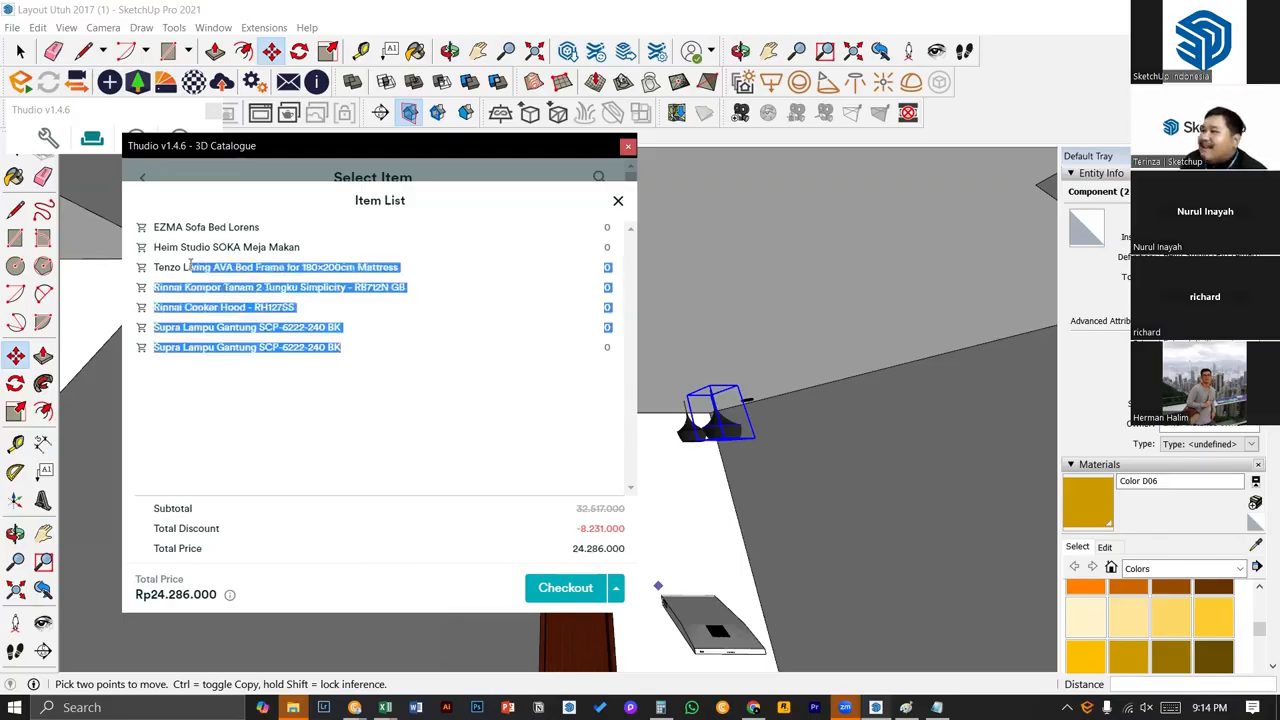
left_click(244, 290)
left_click_drag(342, 348, 153, 228)
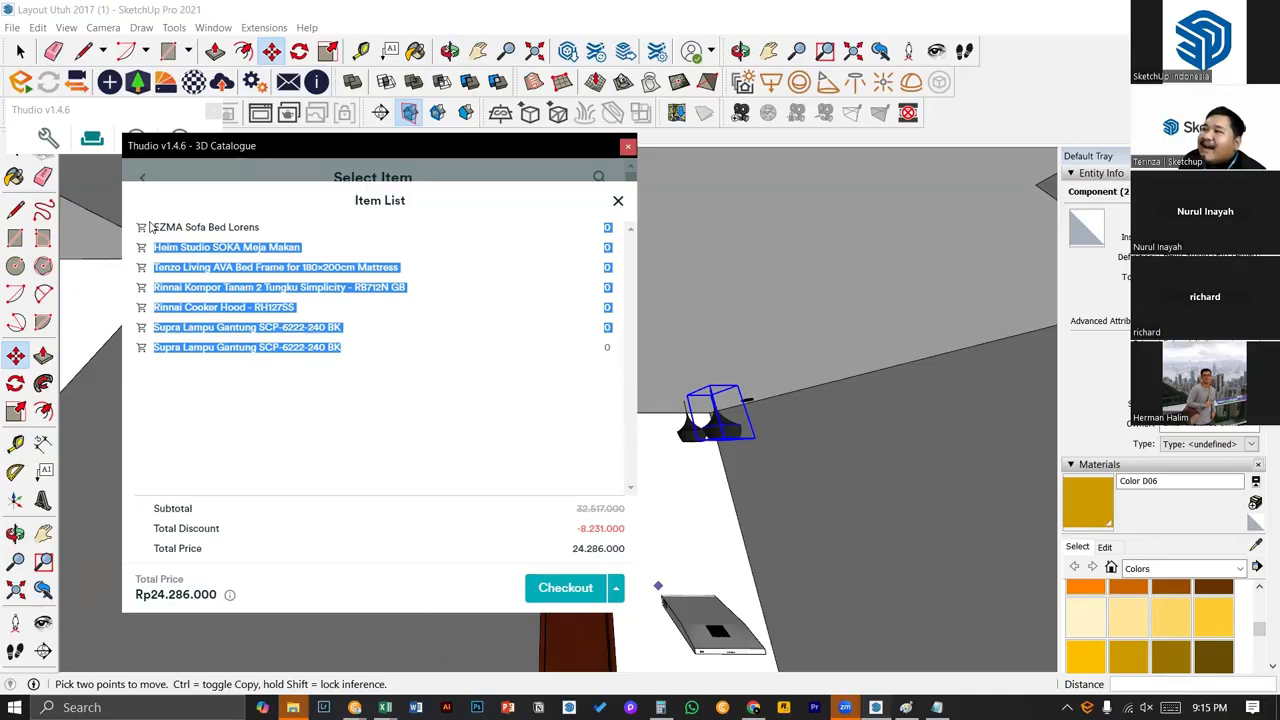
left_click_drag(149, 228, 146, 214)
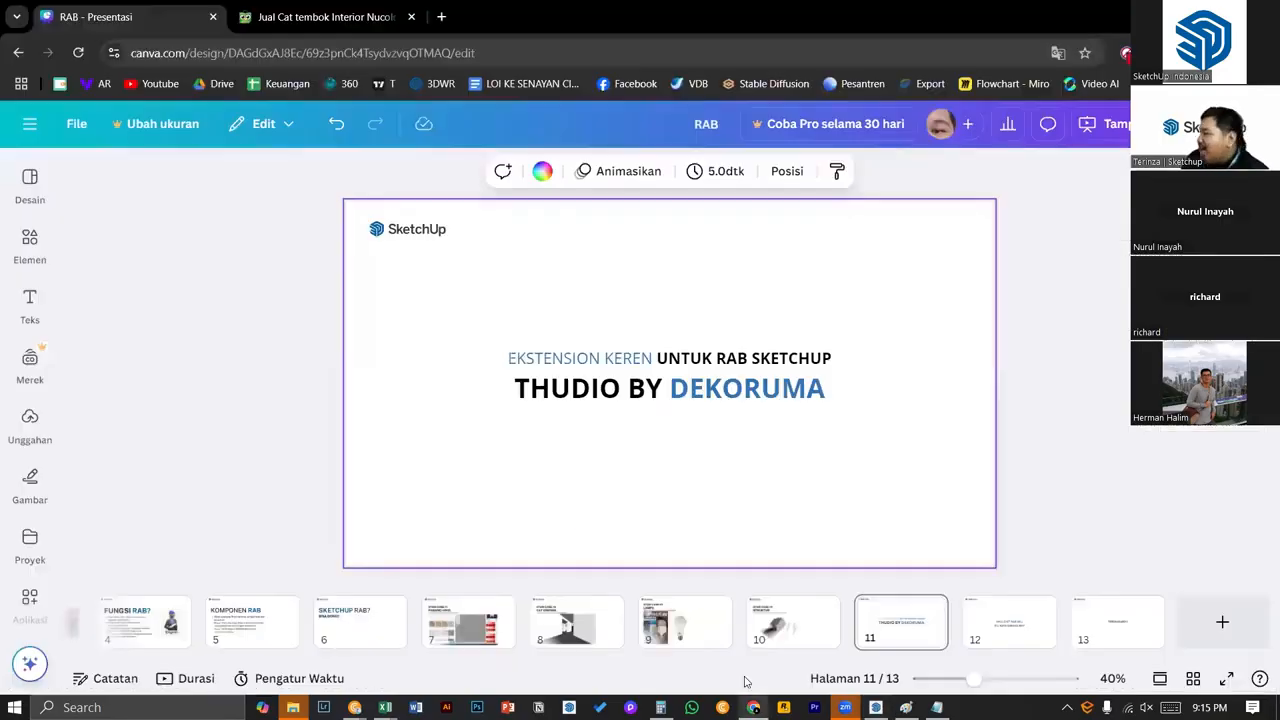
- Switch to the Canva presentation to view the Thudio by Dekoruma slide and return to SketchUp
left_click(753, 707)
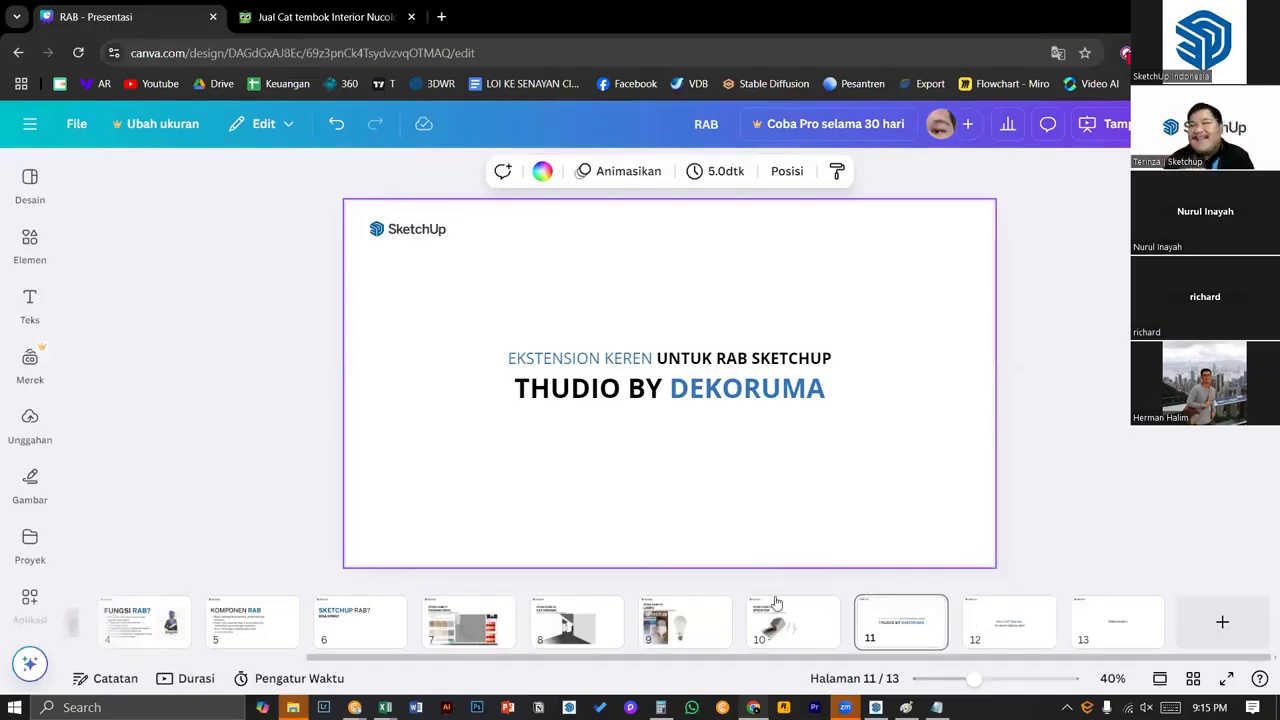
left_click(876, 707)
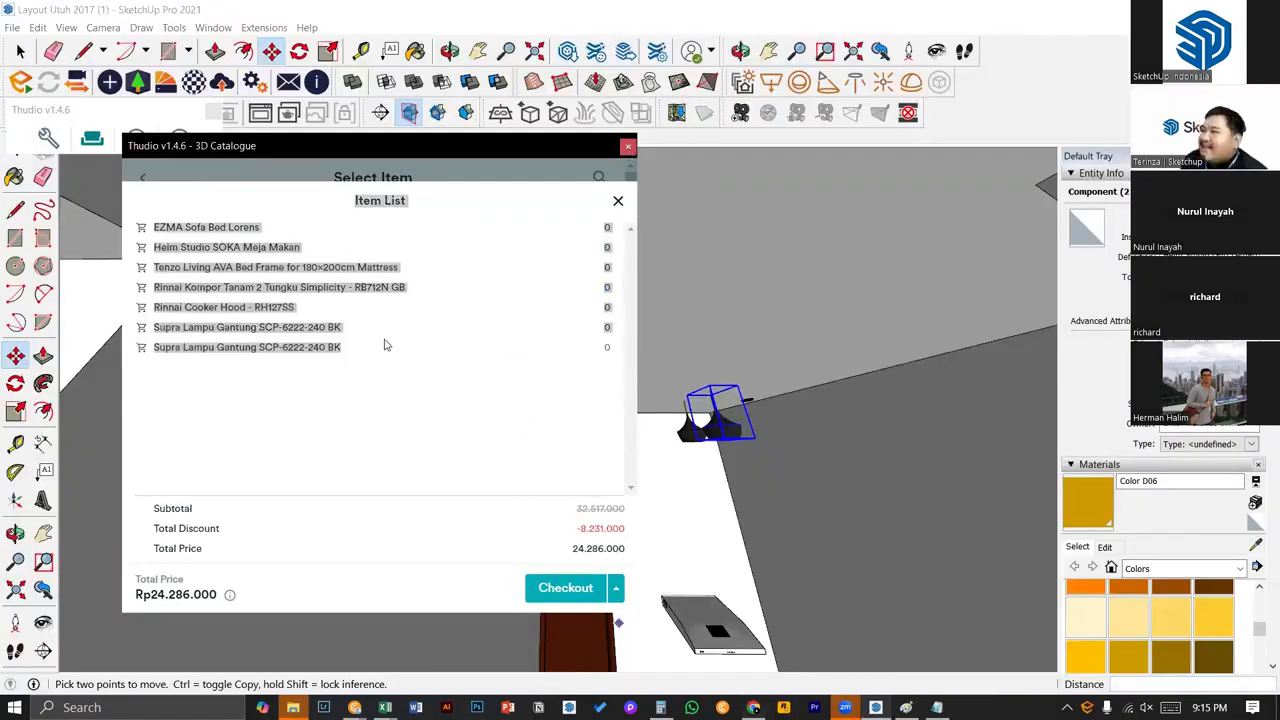
- Close the item list and open the Wall & Floor category of the Material catalogue to view its tile products
left_click(351, 374)
left_click(617, 203)
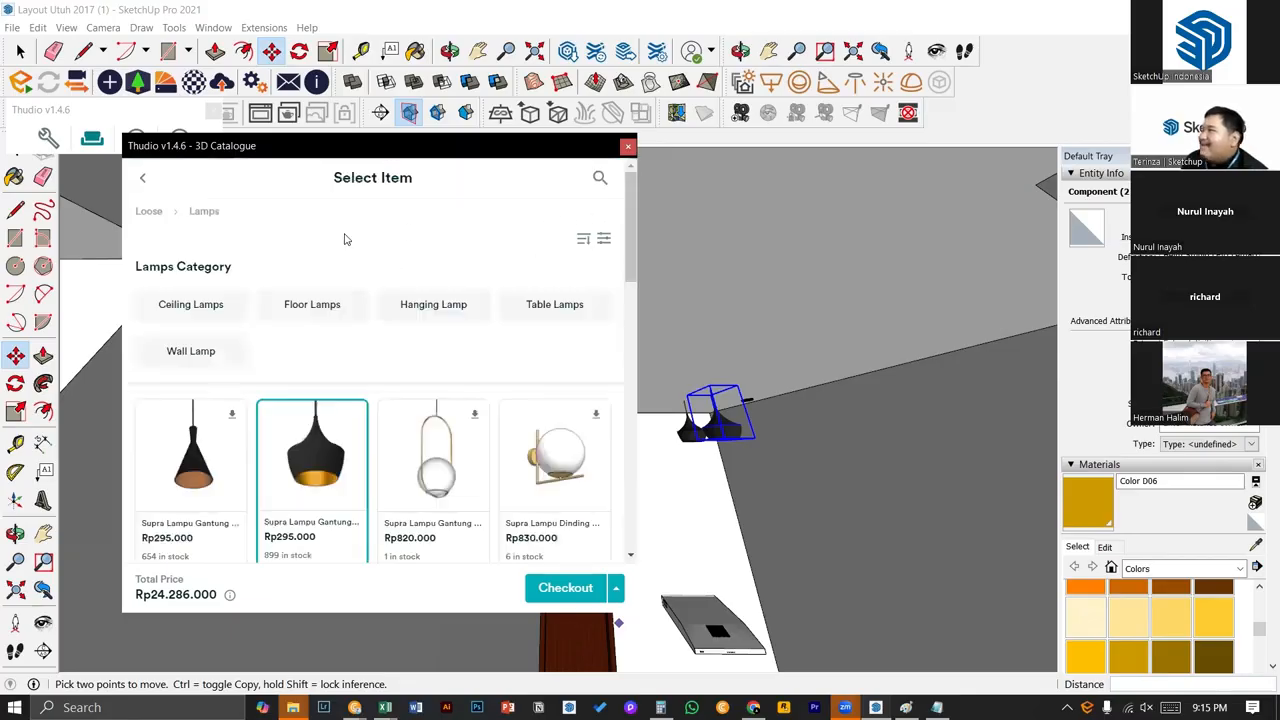
left_click(140, 181)
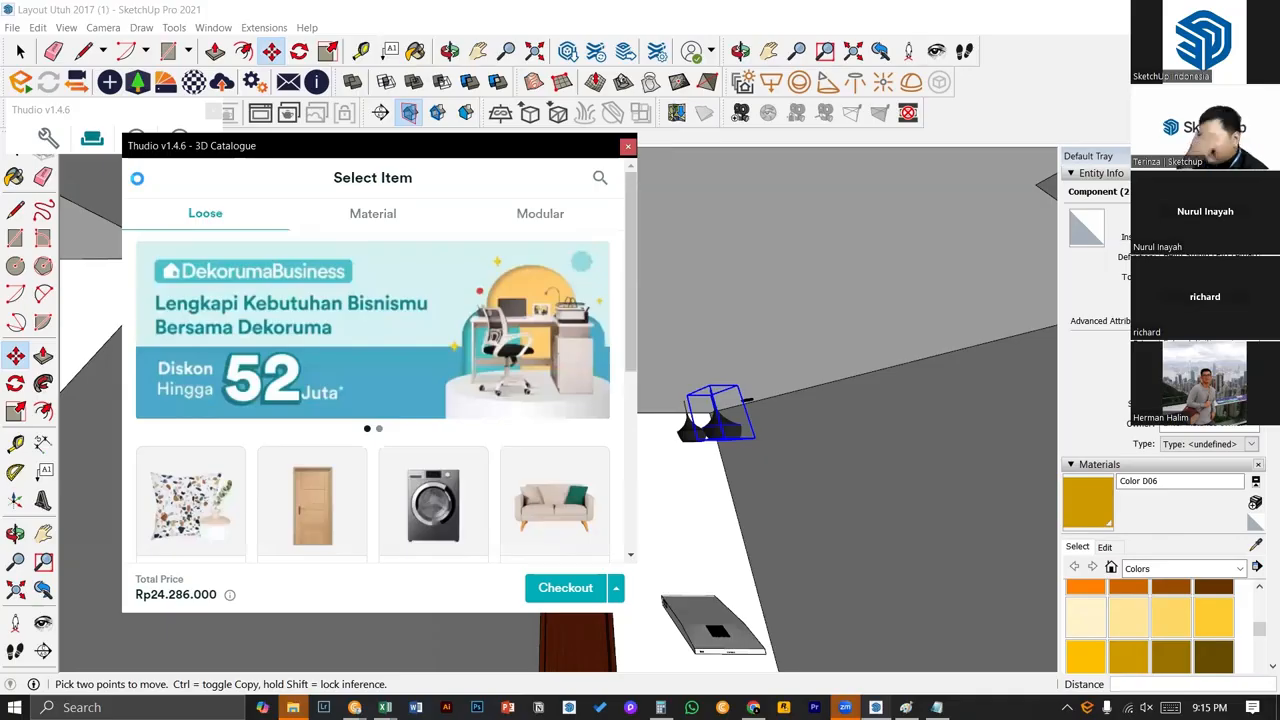
left_click(346, 222)
scroll(259, 470, "down", 3)
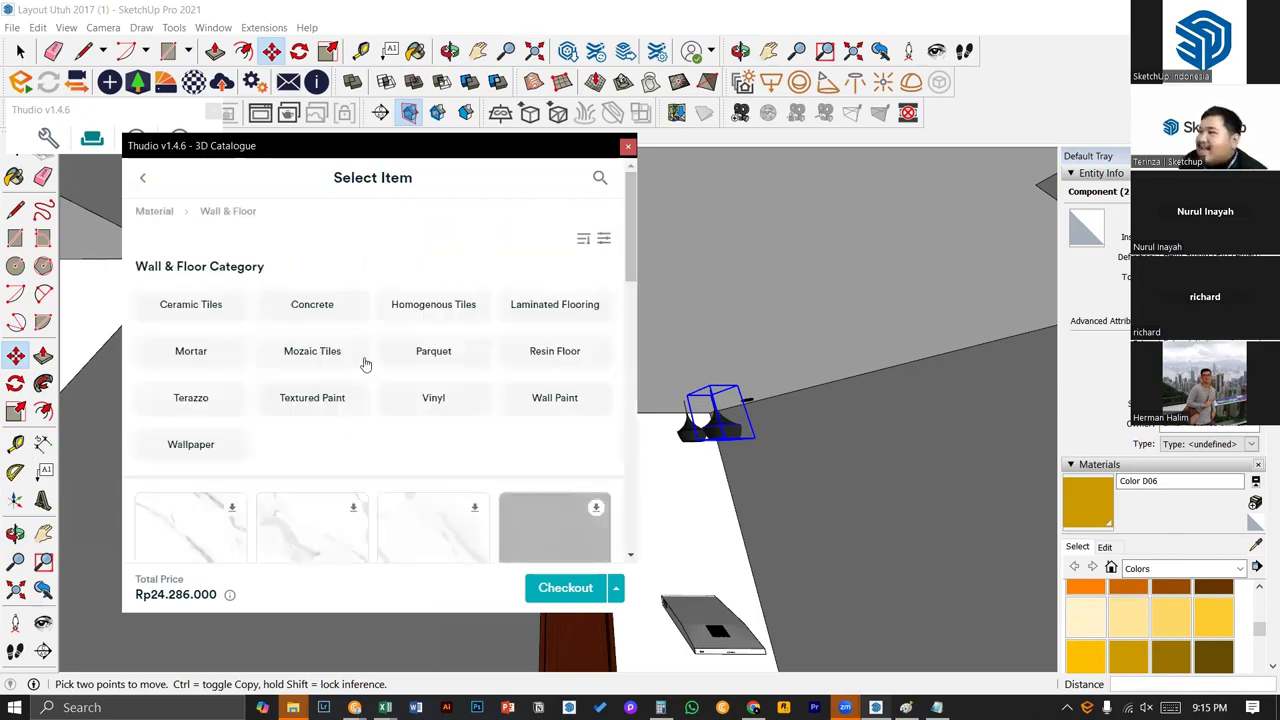
scroll(360, 364, "down", 3)
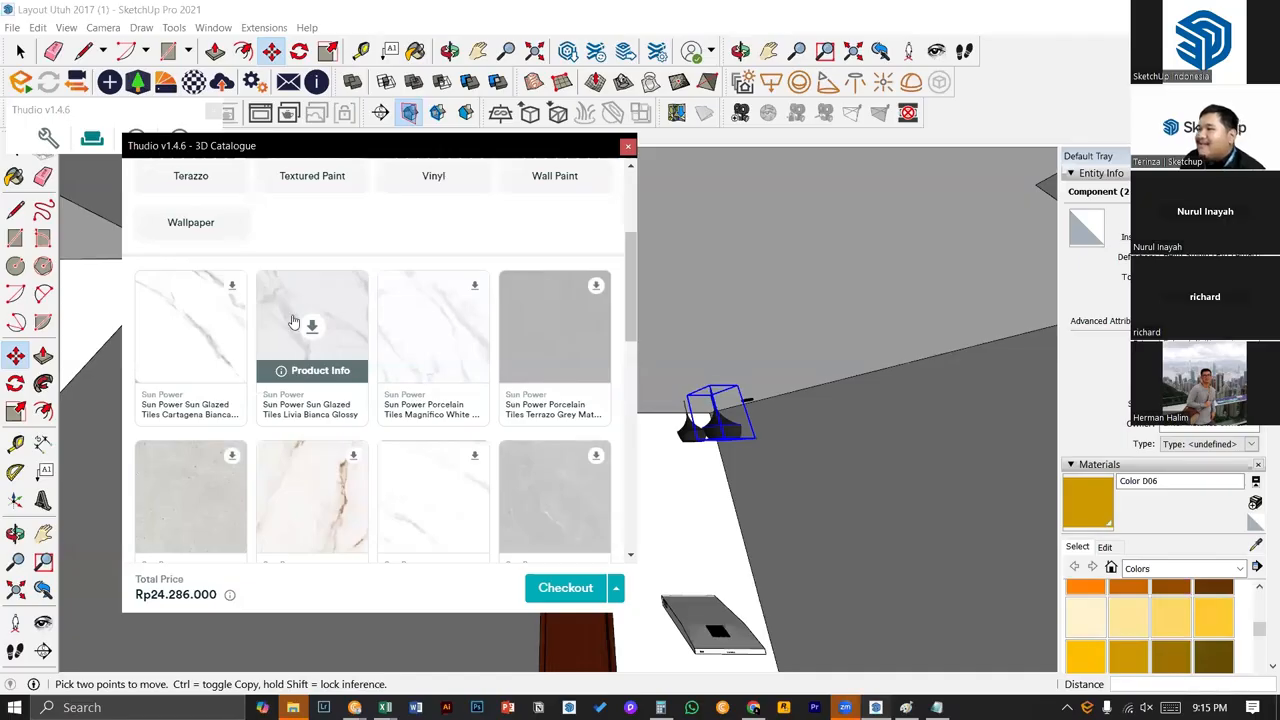
- Apply the Sun Power Sun Glazed Tiles Livia Bianca Glossy material to the kitchen floor face inside its group
left_click(294, 321)
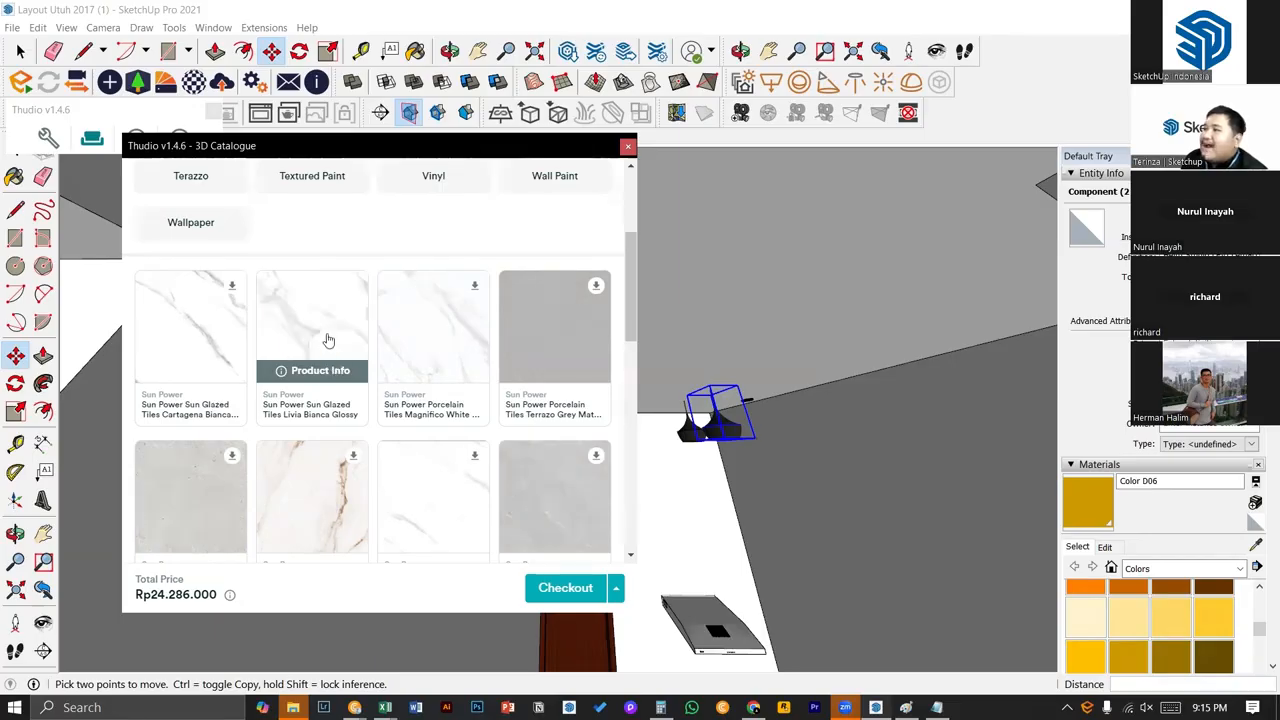
left_click(329, 337)
mouse_move(703, 490)
middle_mouse_down()
mouse_move(710, 528)
mouse_move(694, 440)
mouse_move(654, 449)
middle_mouse_up()
key("space")
double_click(660, 559)
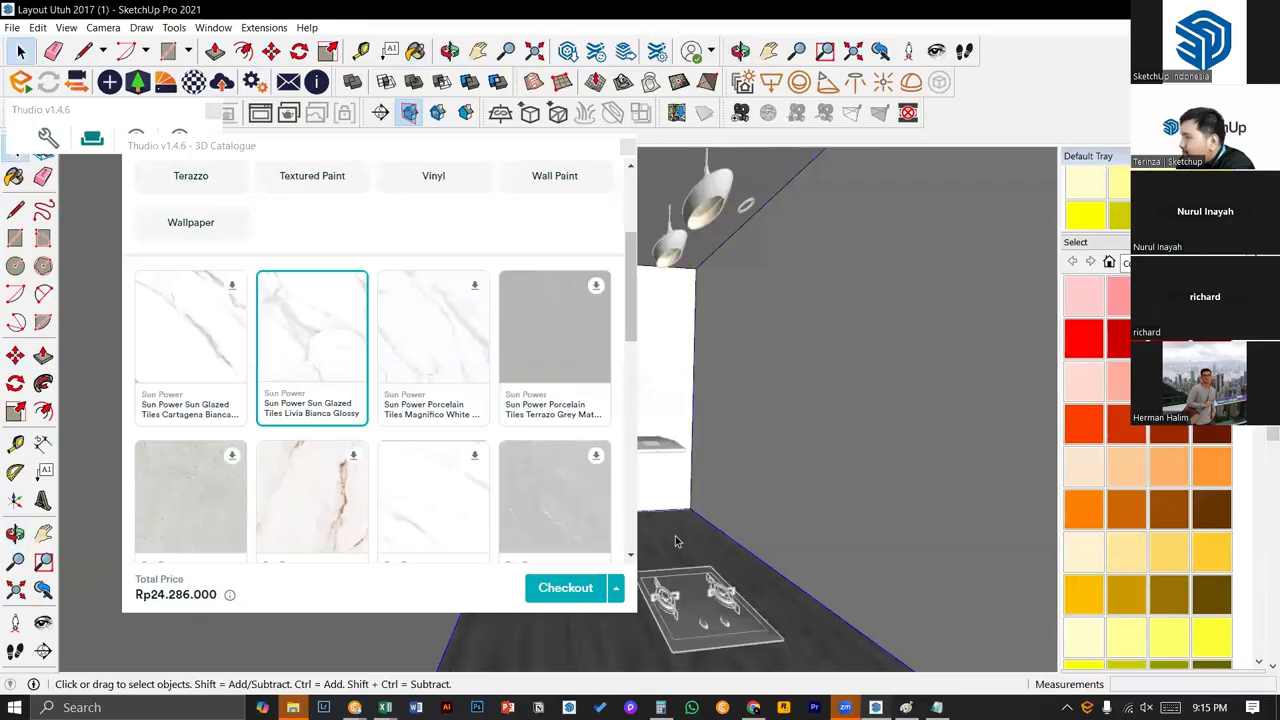
left_click(676, 541)
double_click(676, 541)
left_click(676, 541)
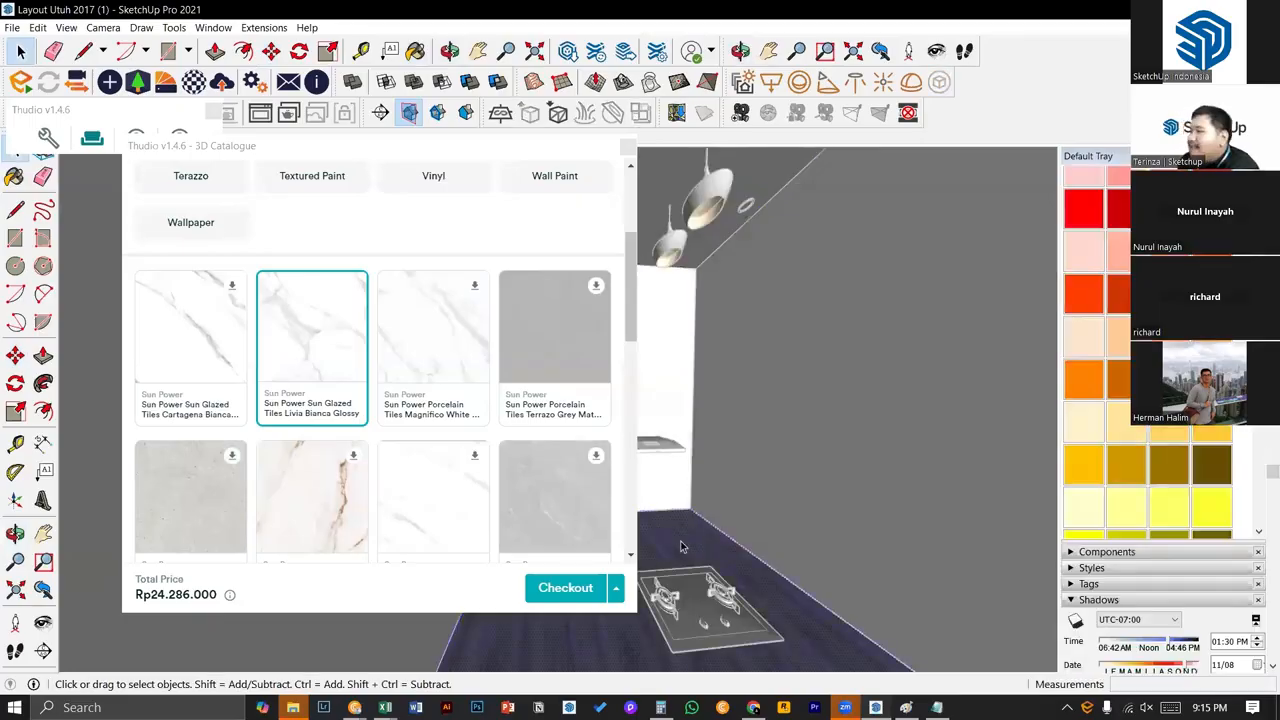
left_click(305, 335)
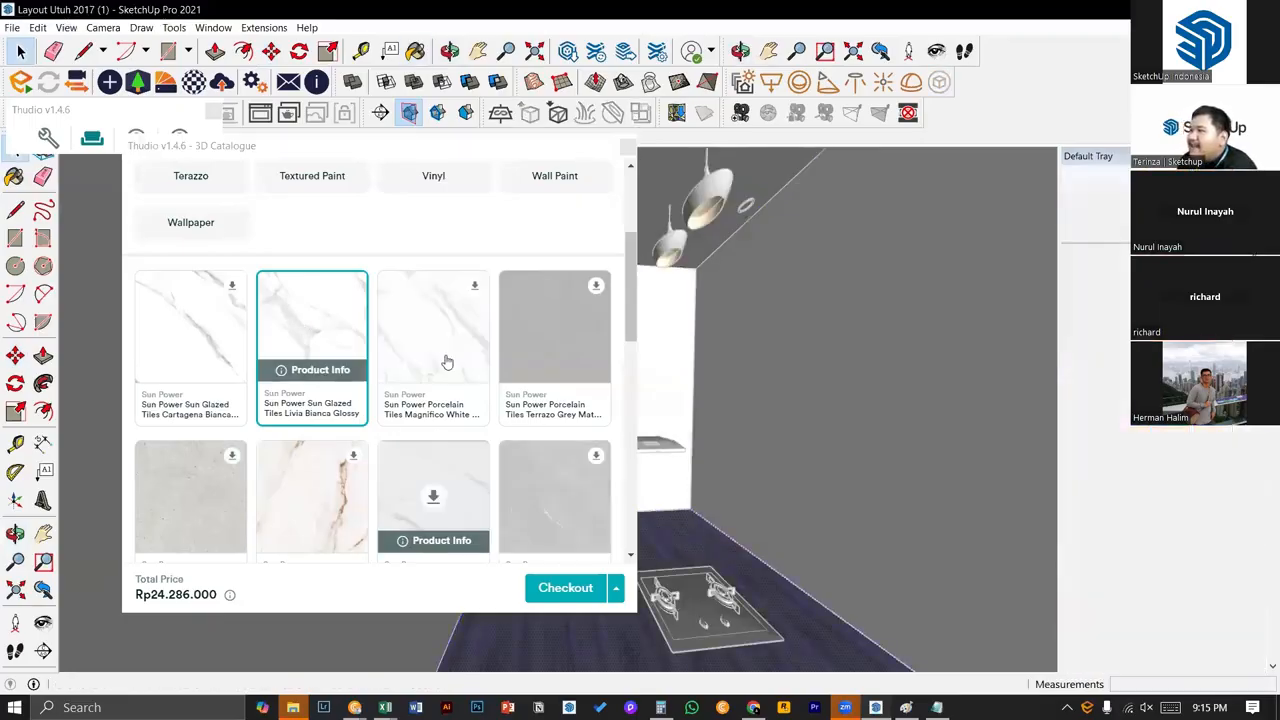
left_click(681, 524)
key("space")
key("Escape")
key("Escape")
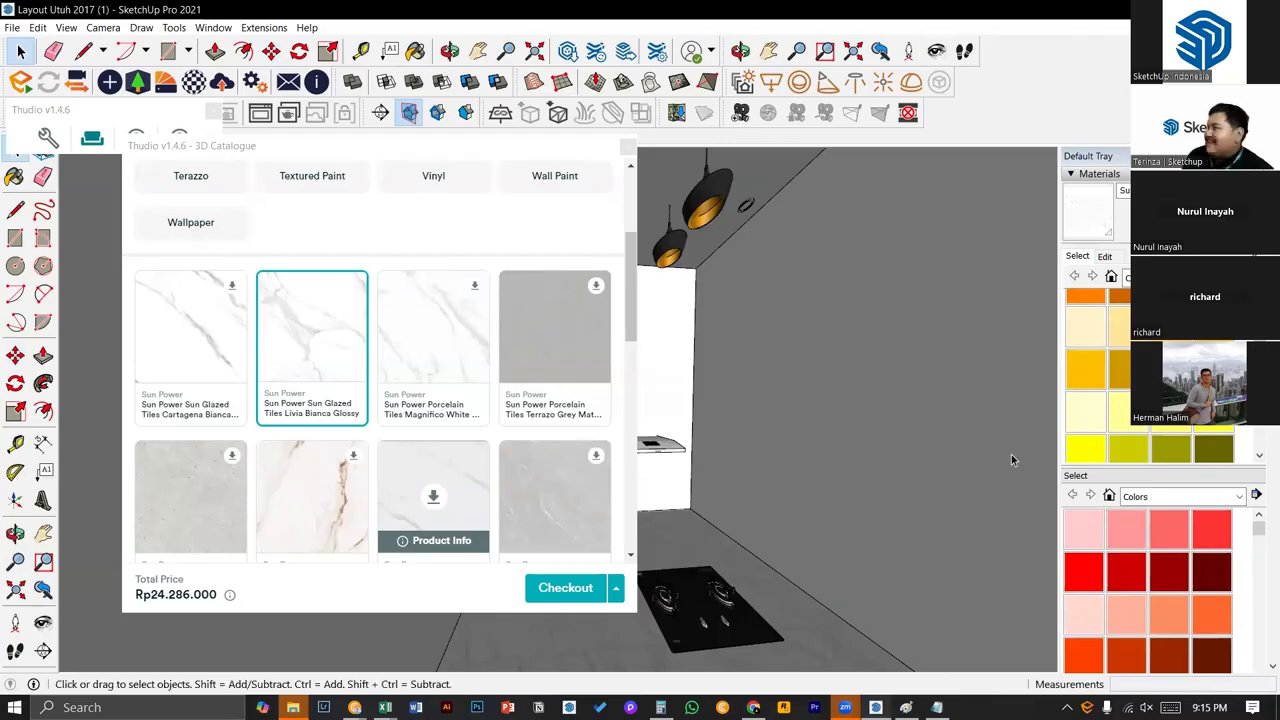
- Select the tiled kitchen floor face inside its group and open the item list to check whether the tiles are included
double_click(676, 538)
left_click(674, 538)
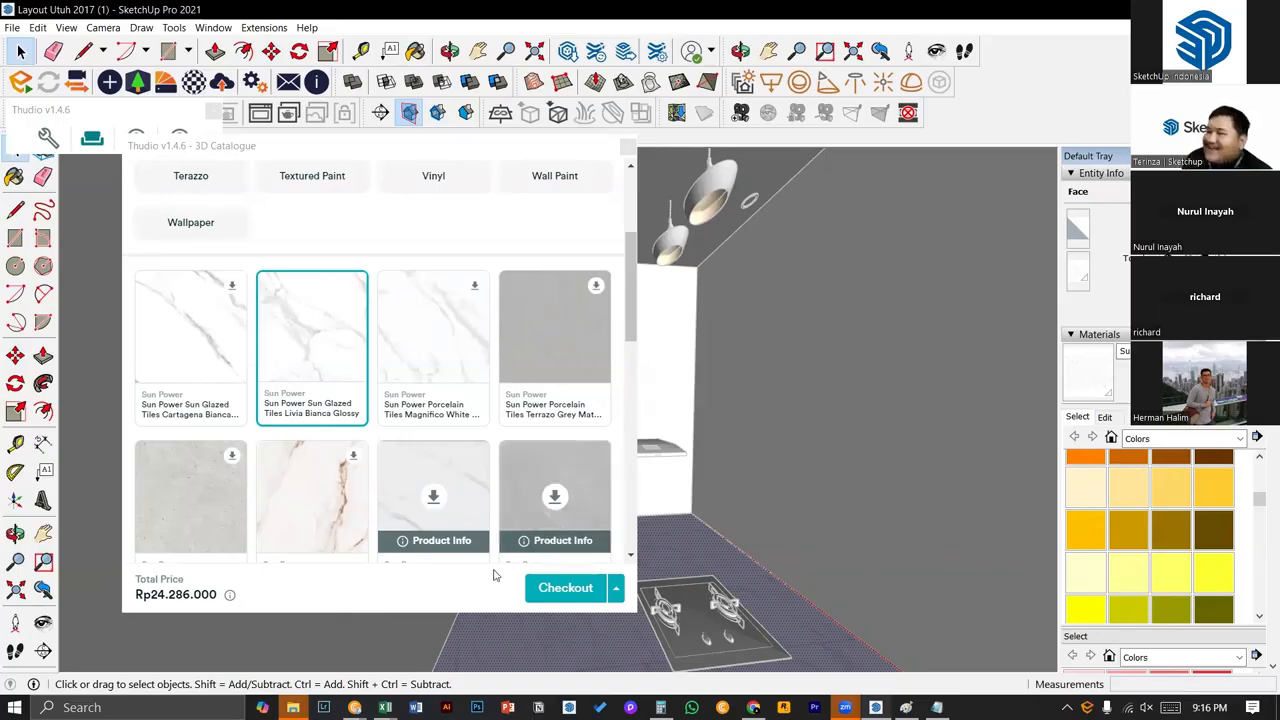
left_click(229, 594)
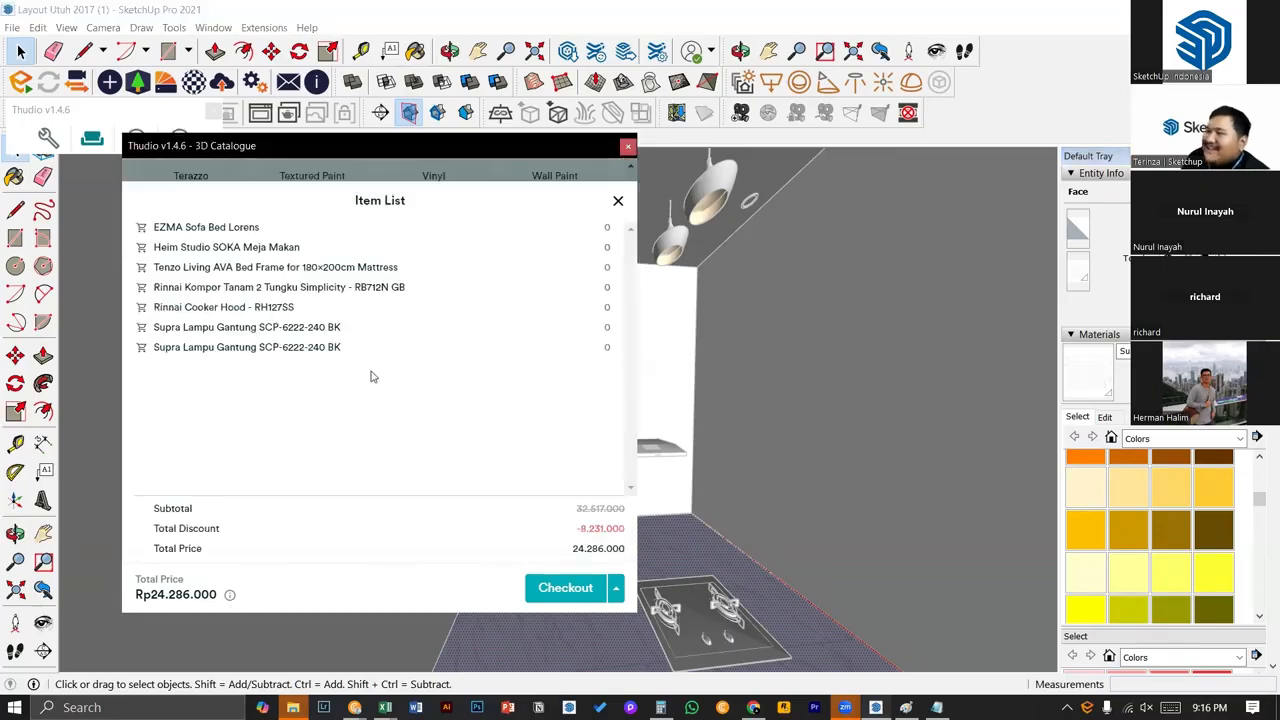
- Close the item list and open the Furniture category of the Loose catalogue to view its products
left_click(618, 201)
scroll(265, 240, "up", 3)
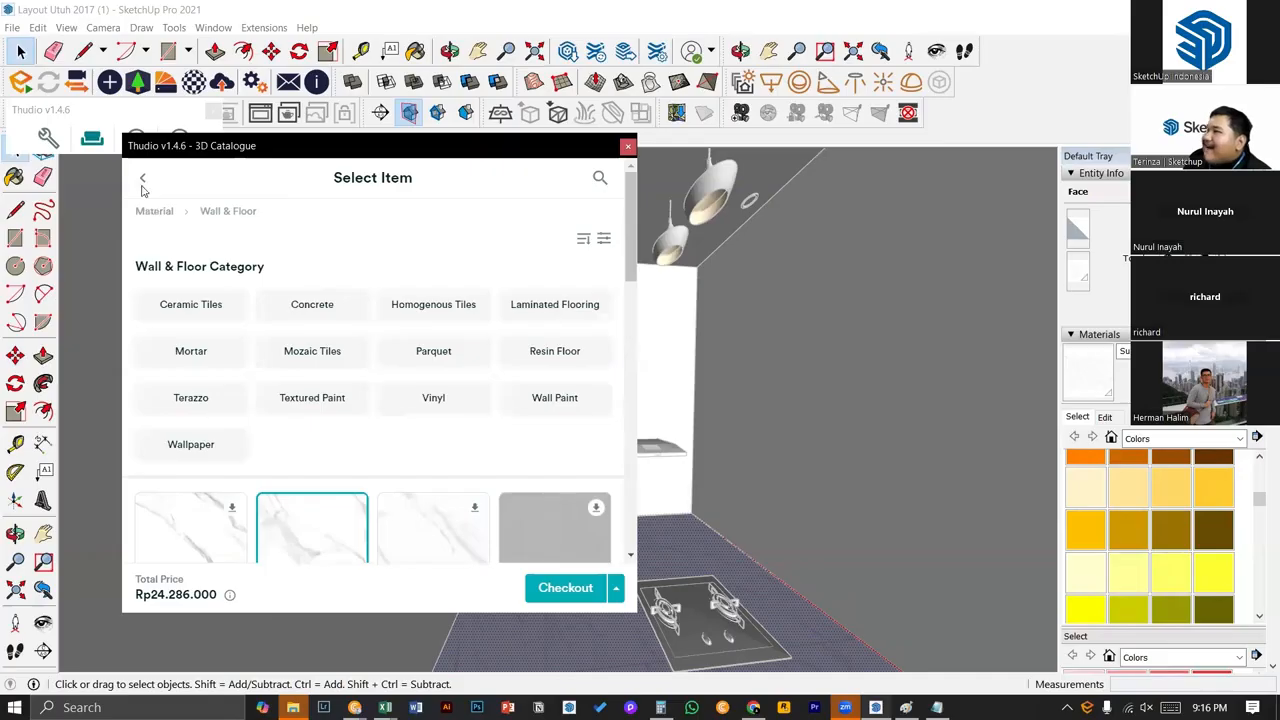
left_click(158, 211)
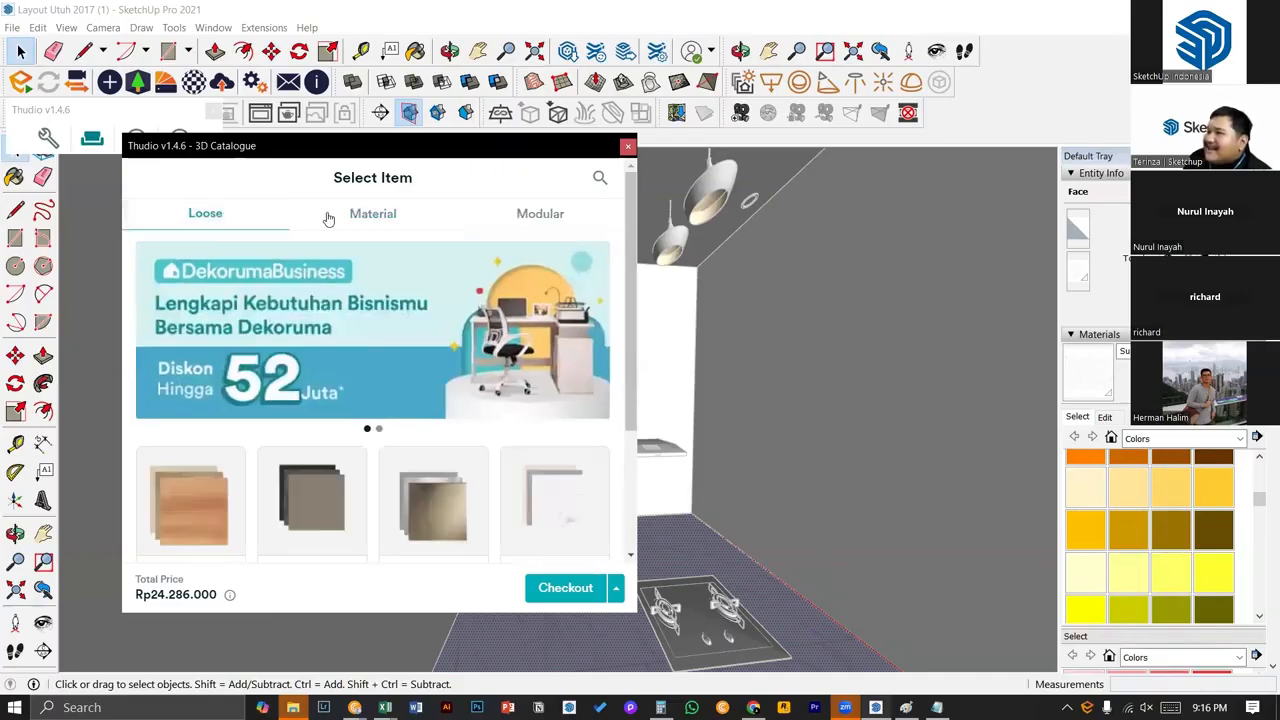
left_click(252, 222)
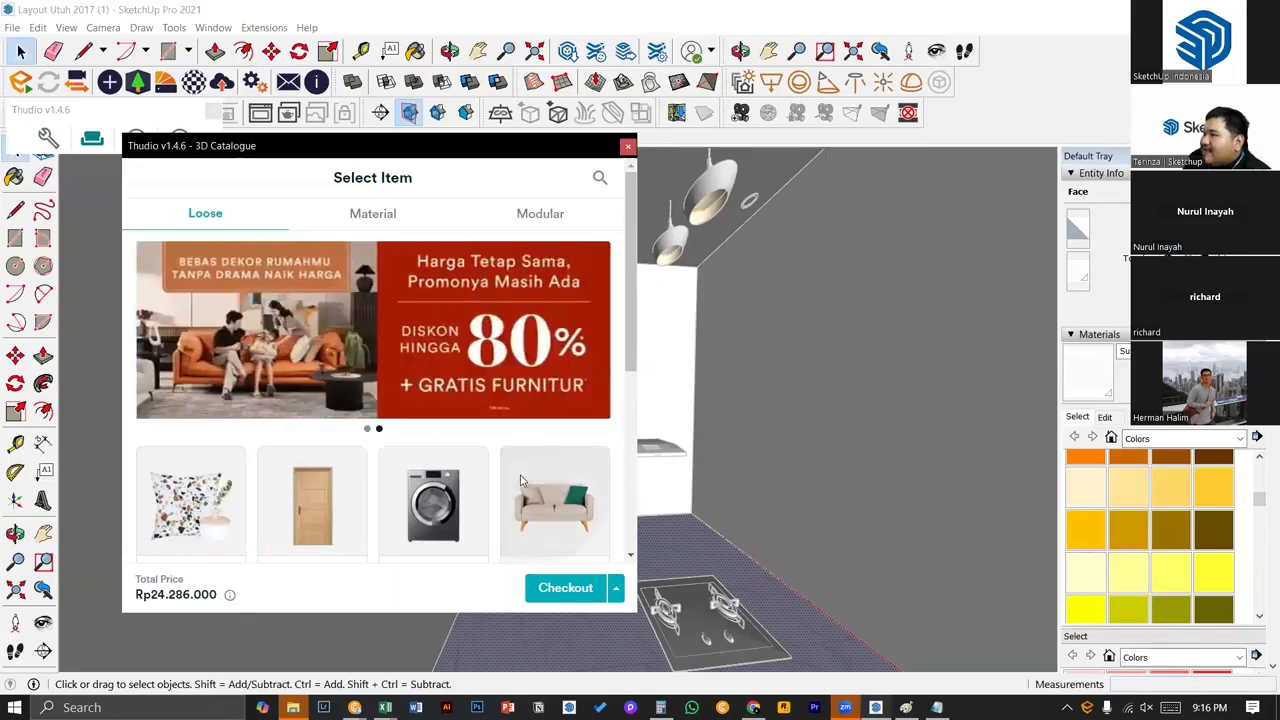
left_click(520, 481)
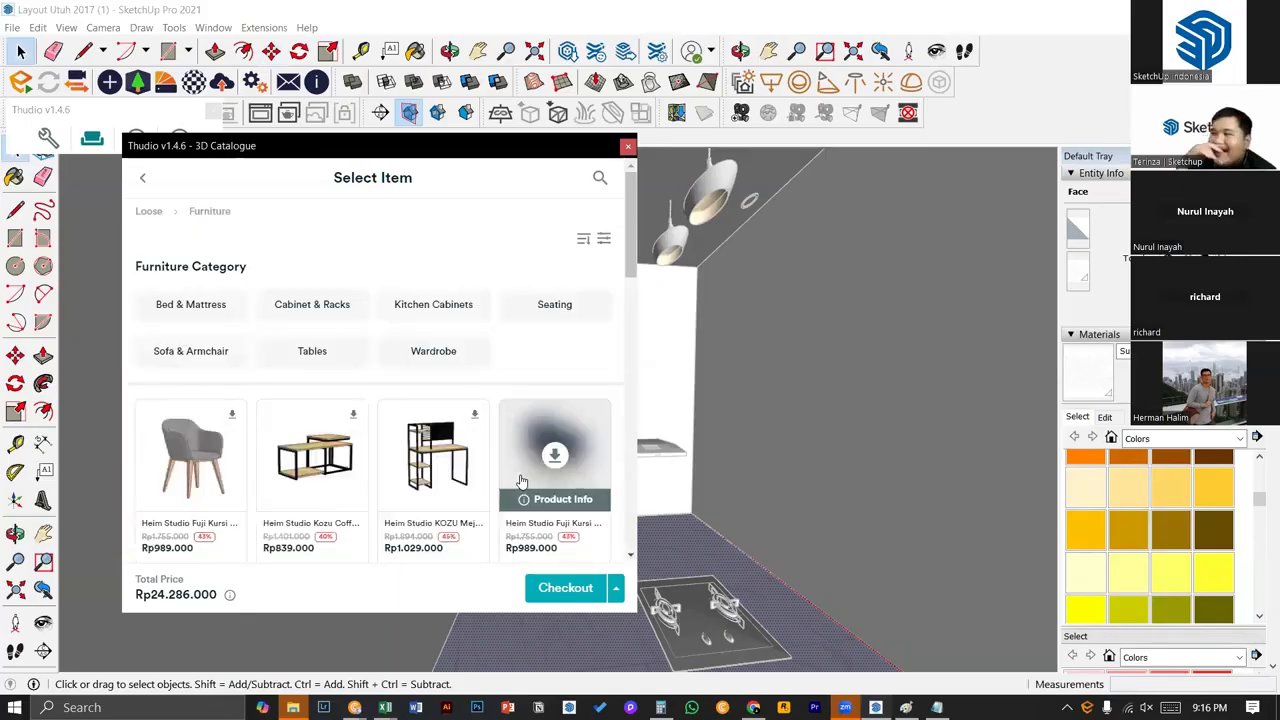
scroll(300, 455, "down", 1)
left_click(186, 345)
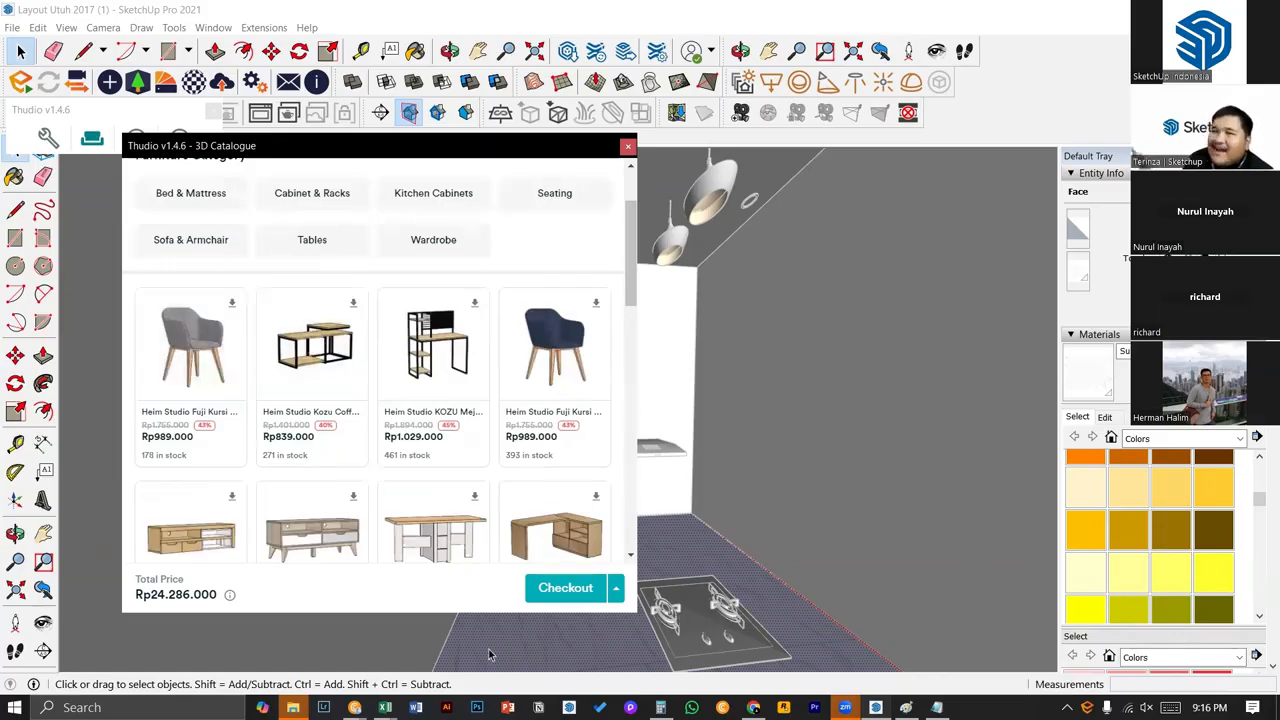
- Reopen the item list and examine the two Supra Lampu Gantung SCP-6222-240 BK entries and the price summary
left_click(229, 595)
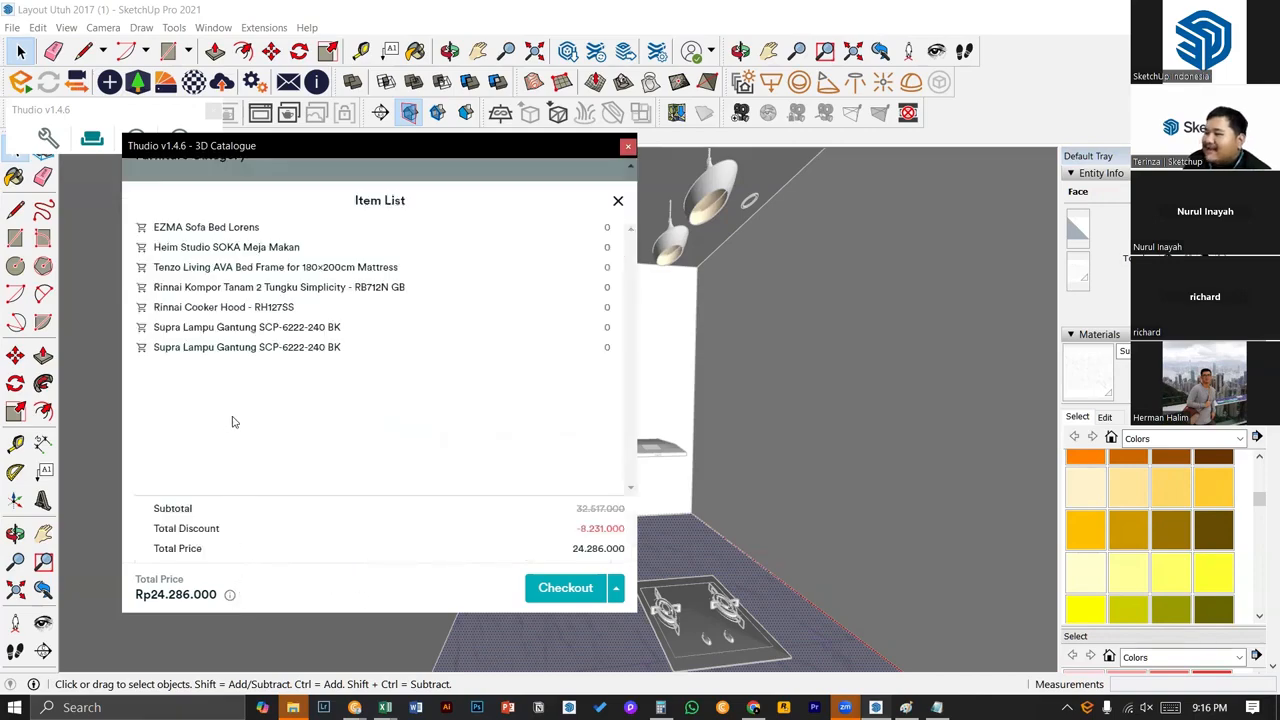
left_click_drag(153, 327, 299, 325)
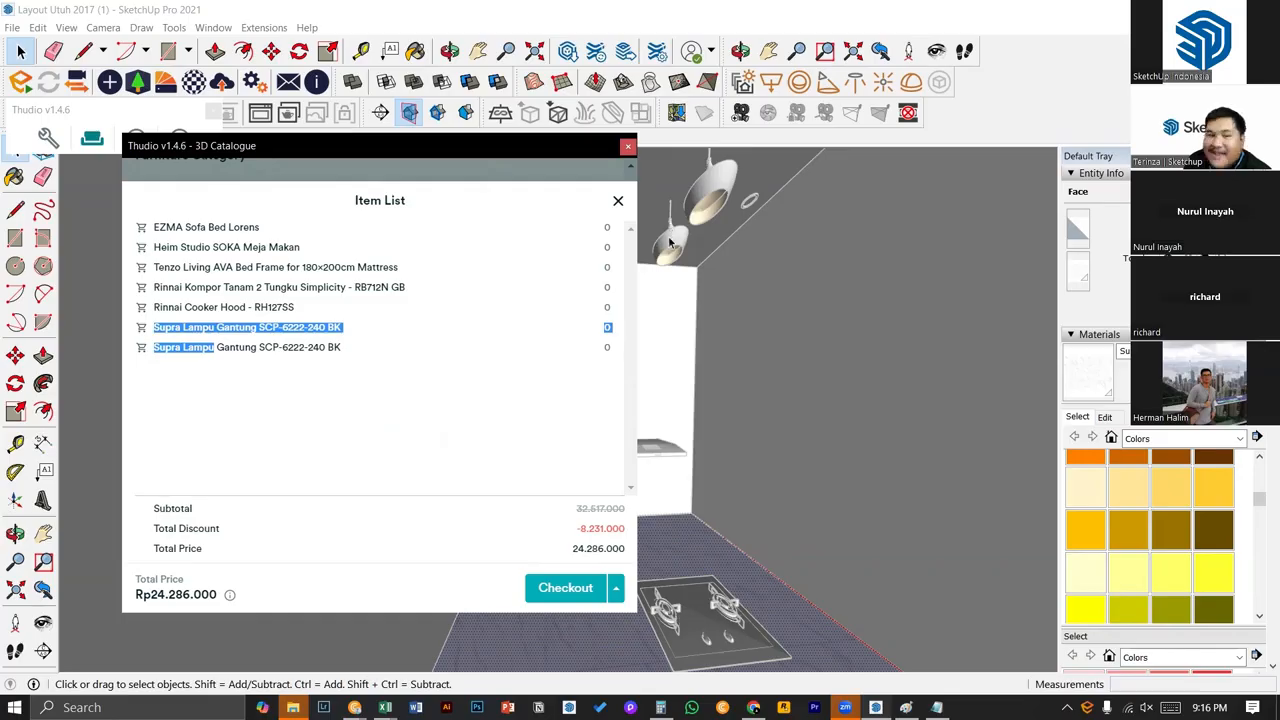
left_click(342, 347)
left_click_drag(342, 349, 161, 328)
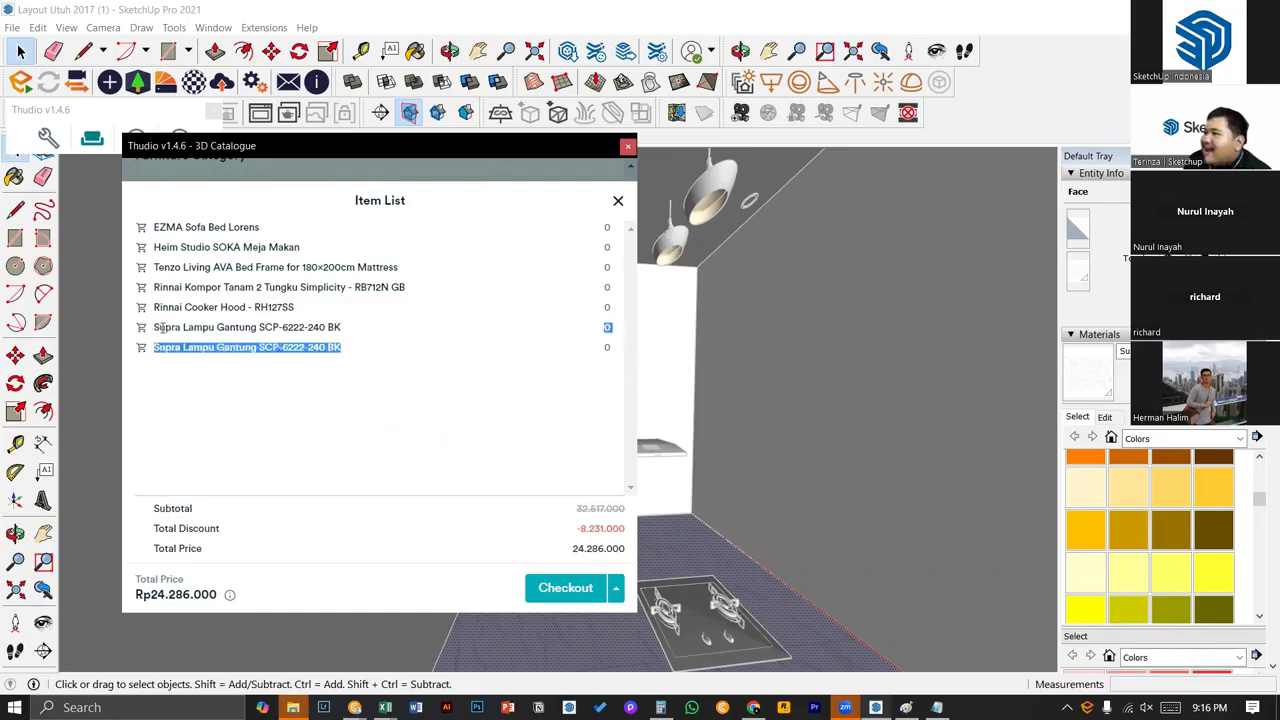
left_click(594, 562)
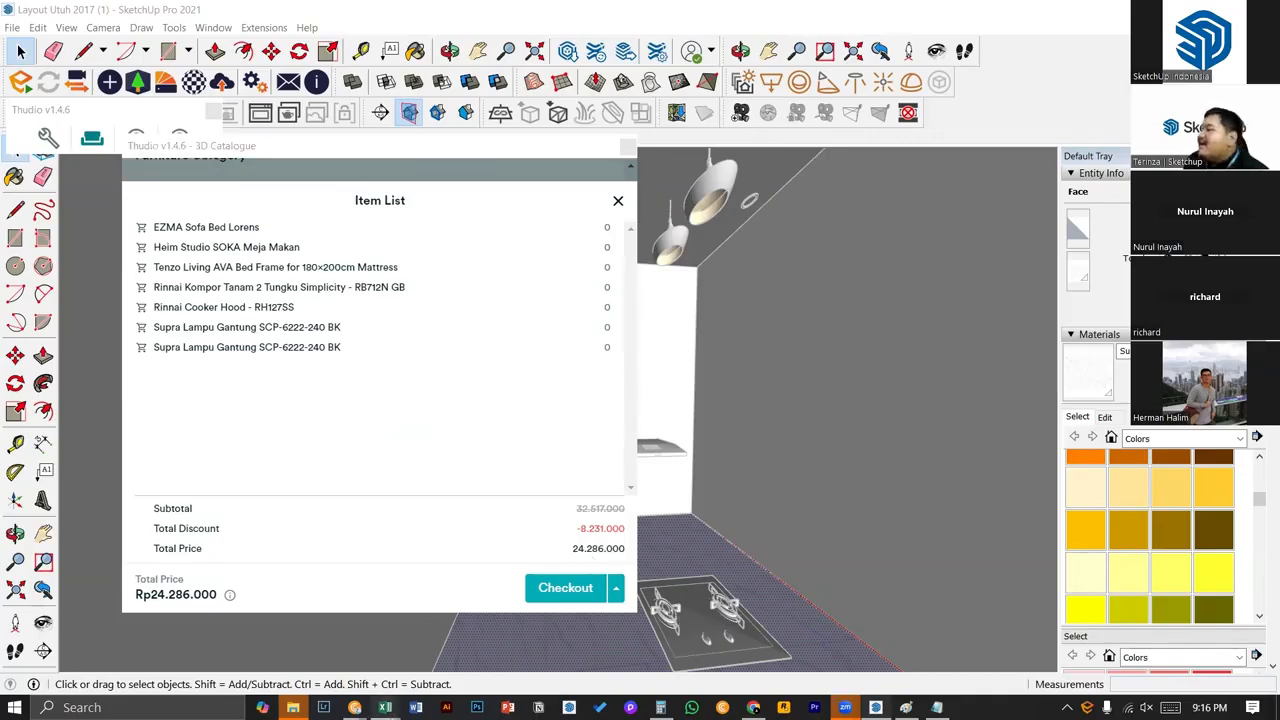
- Switch to the RAB Houseplan Cafe workbook in Excel and arrange it side by side with the SketchUp window
mouse_move(385, 707)
left_click(464, 657)
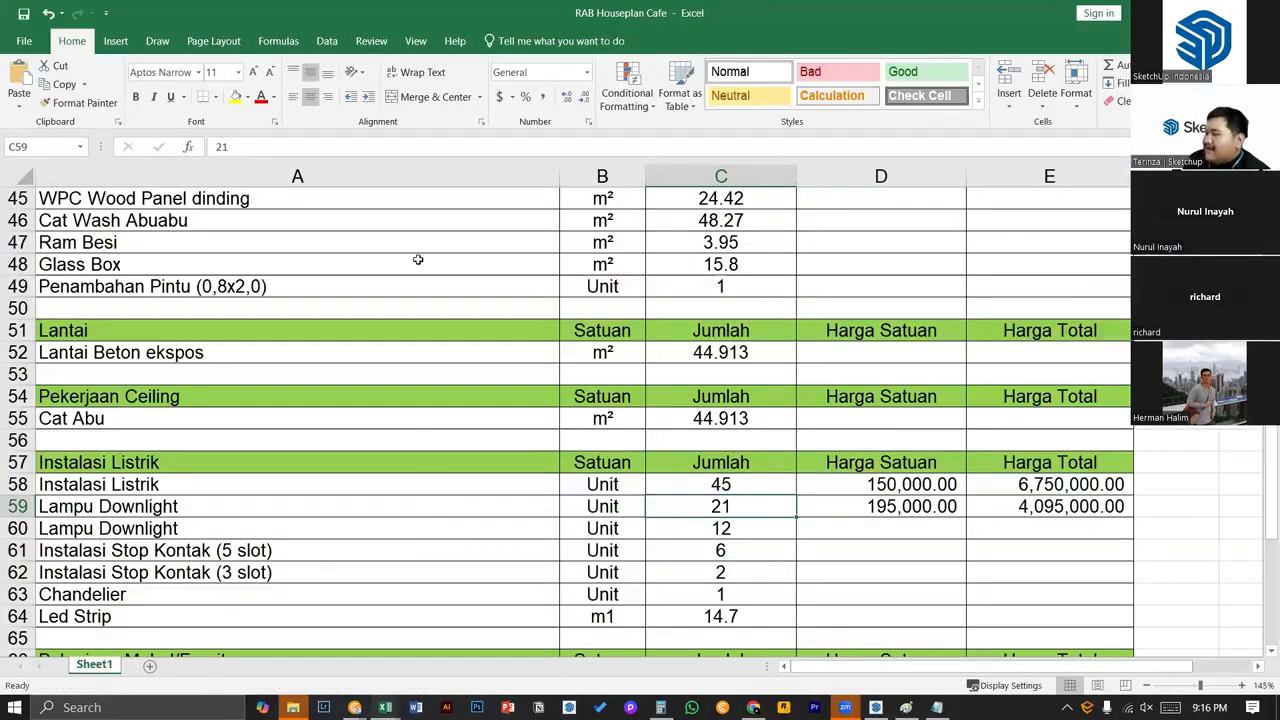
double_click(502, 27)
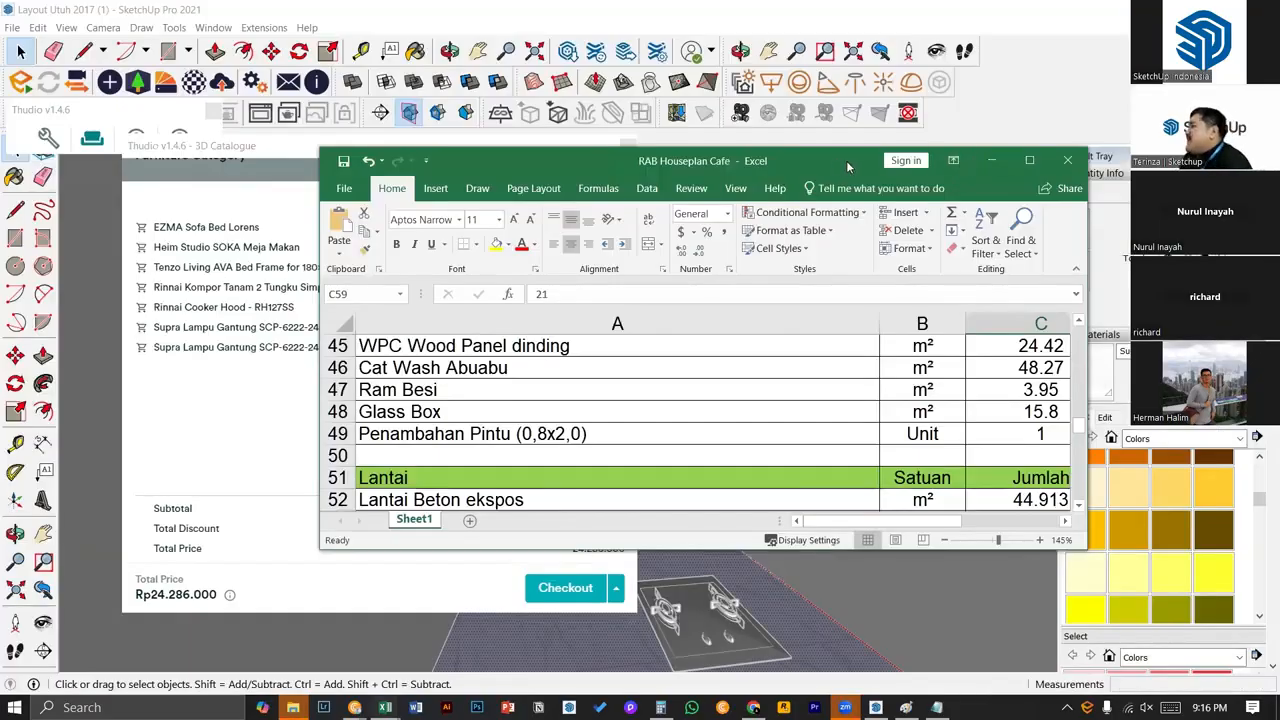
key("super+Right")
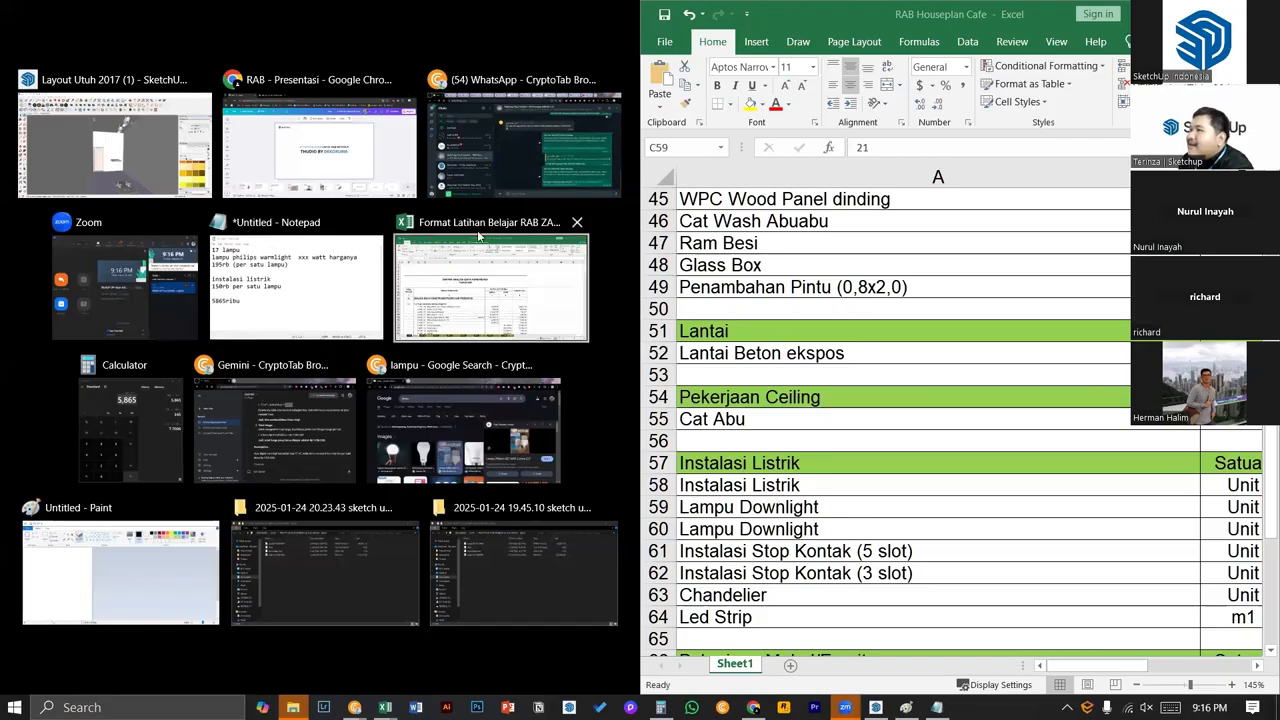
left_click(152, 190)
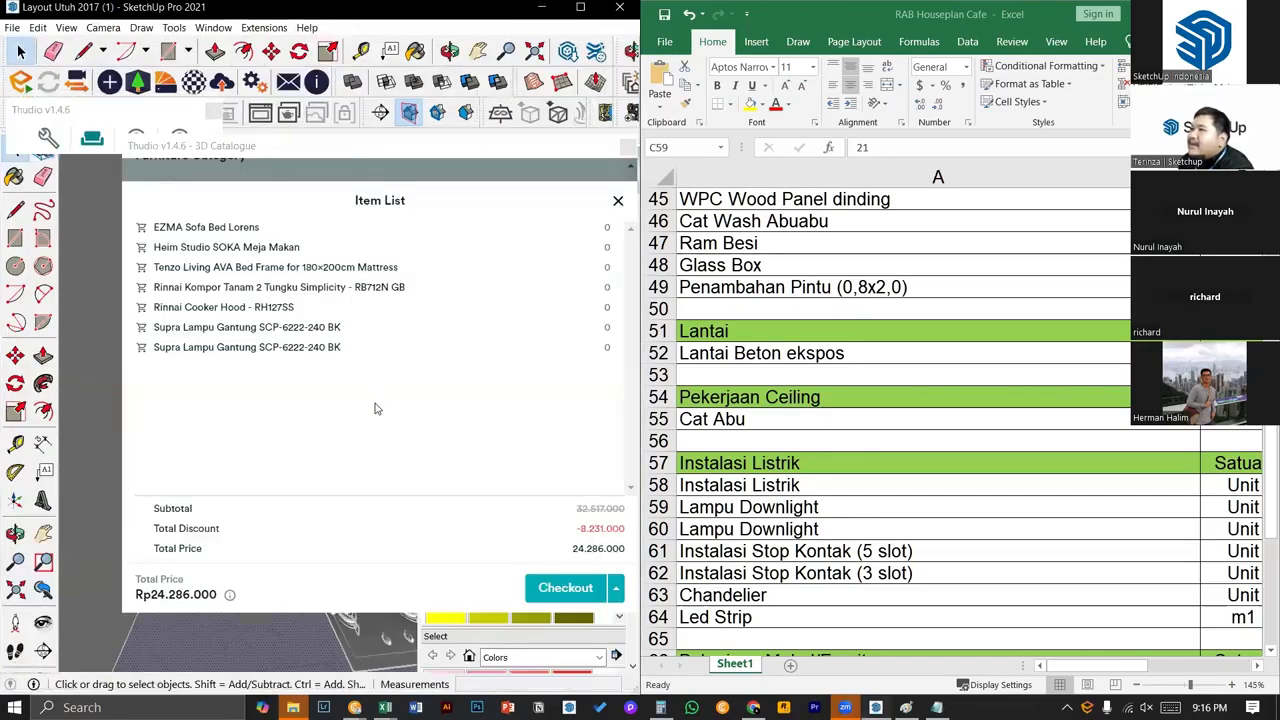
- Copy all entries of the item list and enter the heading FURNITURE in cell A86 of the budget sheet
mouse_move(343, 355)
left_mouse_down()
mouse_move(212, 285)
mouse_move(157, 226)
left_mouse_up()
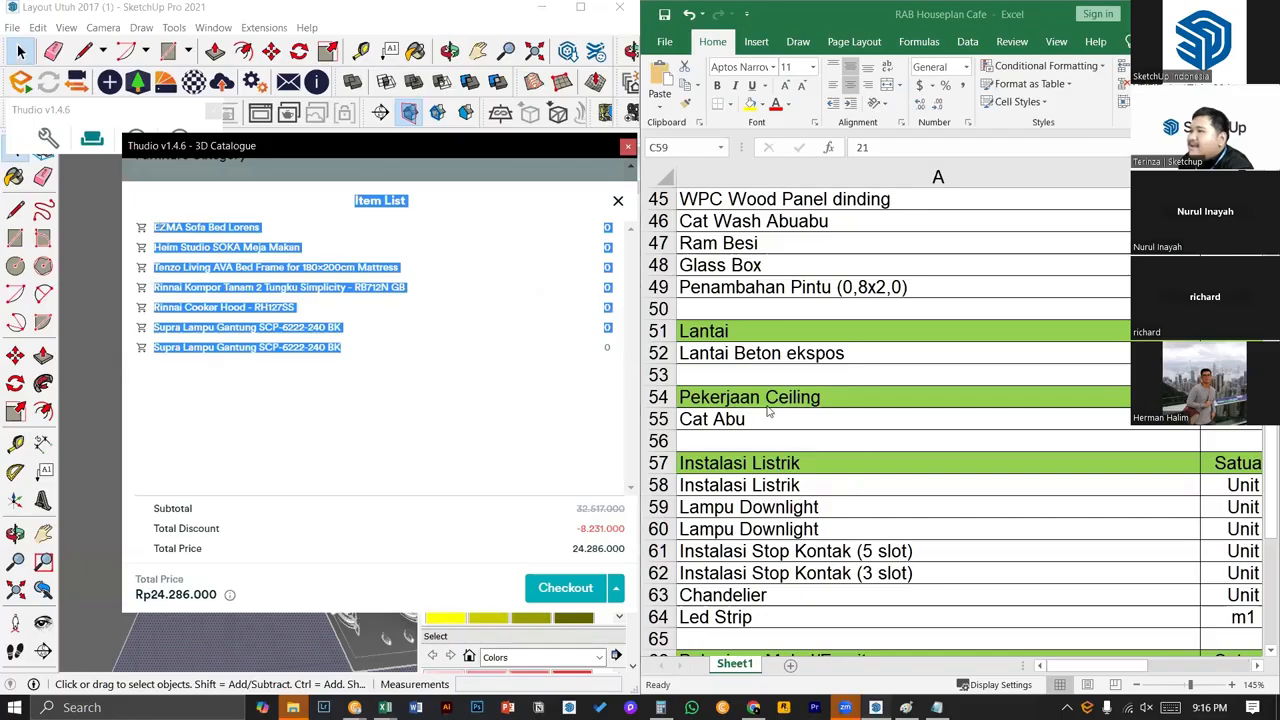
scroll(810, 461, "down", 9)
left_click(787, 484)
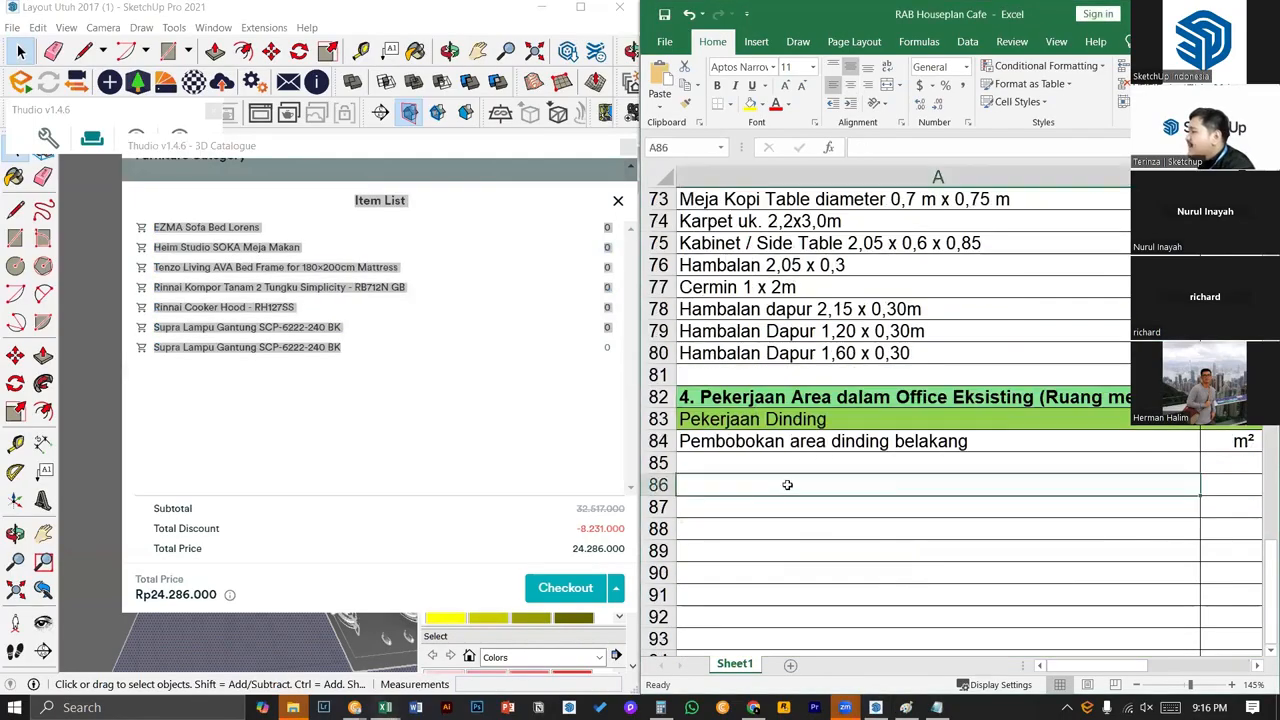
type("pe")
key("BackSpace")
key("BackSpace")
type("FU")
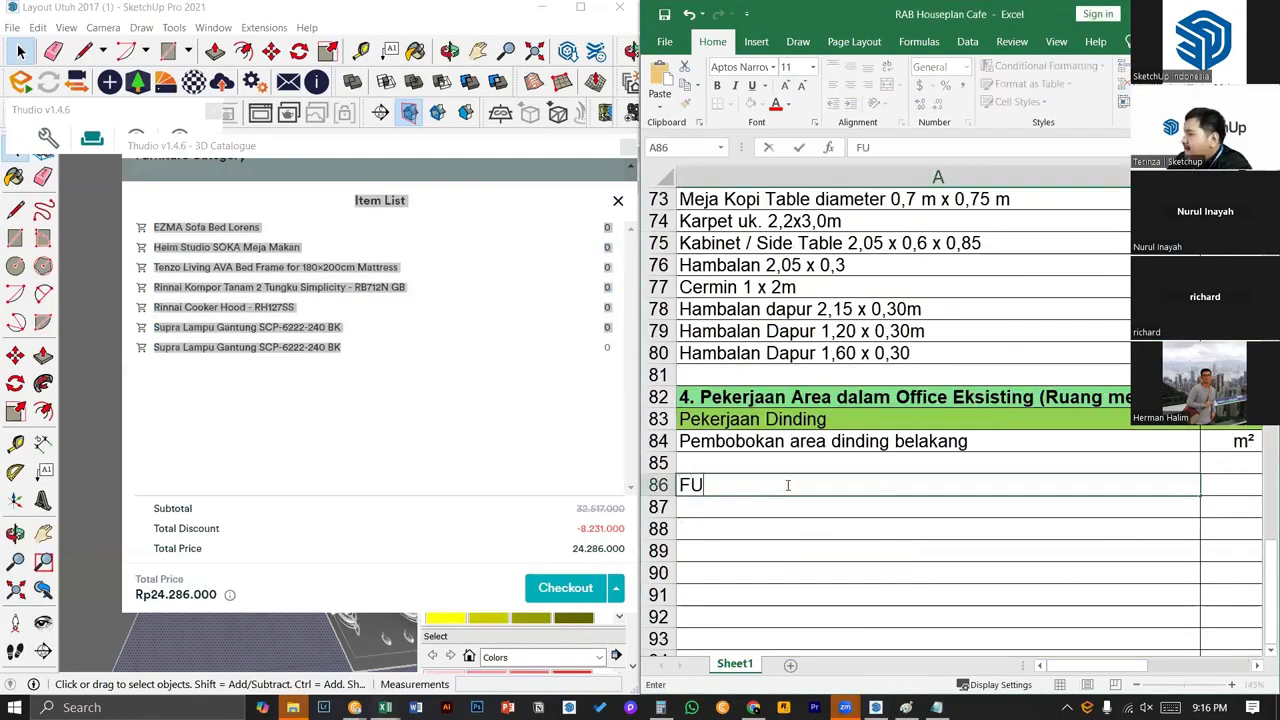
type("RNITURE")
key("Return")
- Paste the copied item list into the budget sheet from cell A87 and review the pasted rows
type("Item List EZMA Sofa Bed Lorens 0 Heim Studio SOKA Meja Makan 0 Tenzo Living AVA Bed Frame for 180x200cm Mattress 0 Rinnai Kompor Tanam 2 Tungku Simplicity - RB712N GB 0 Rinnai Cooker Hood - RH127SS 0 Supra Lampu Gantung SCP-6222-240 BK 0 Supra Lampu Gantung SCP-6222-240 BK")
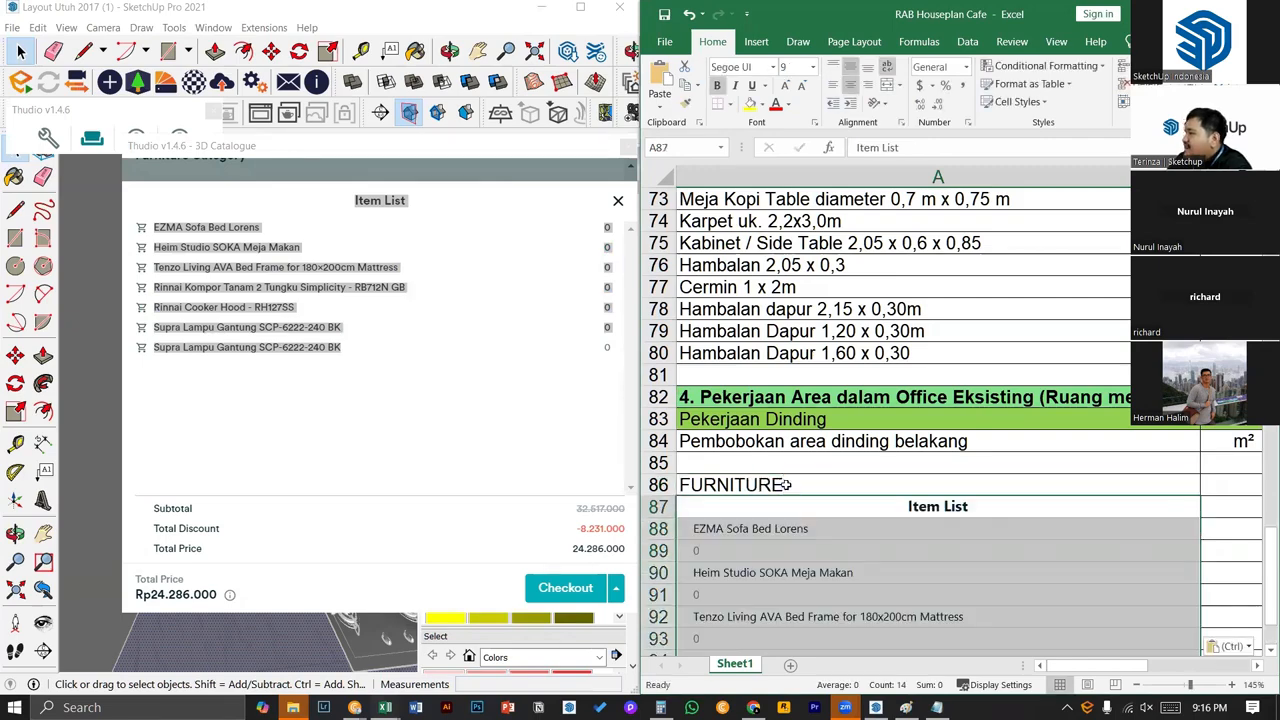
left_click(787, 484)
scroll(850, 470, "down", 4)
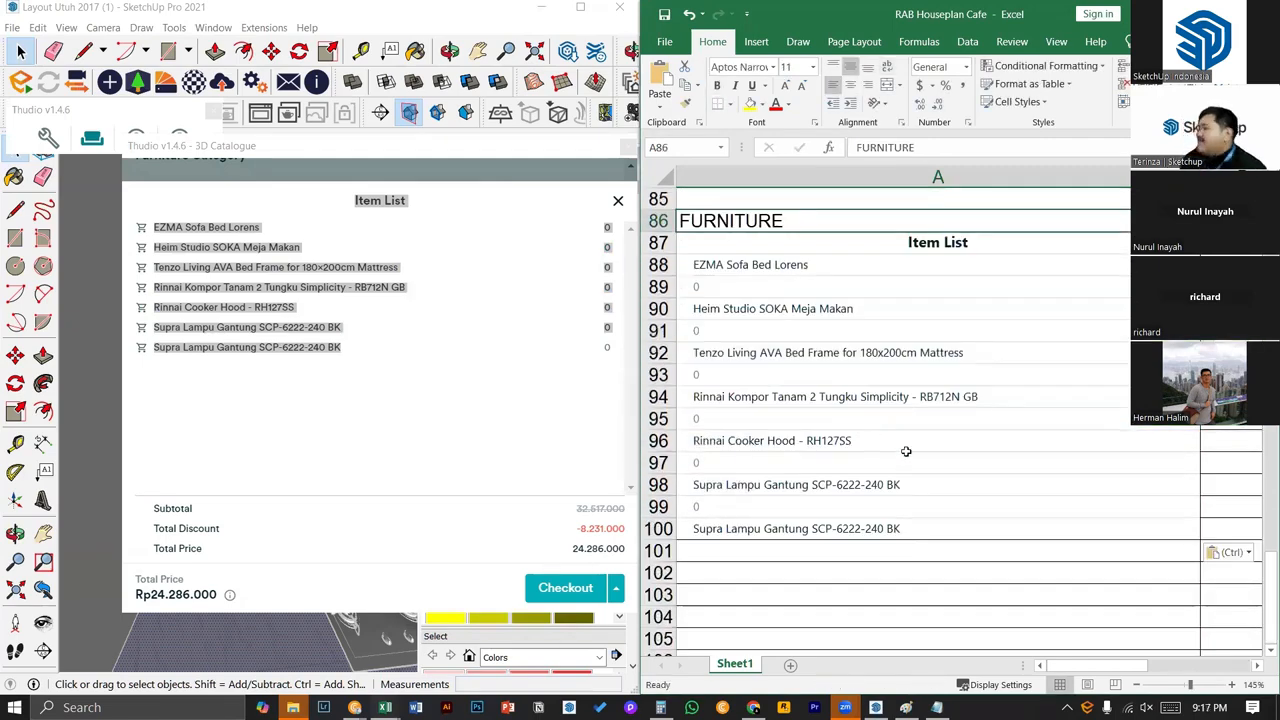
left_click(937, 483)
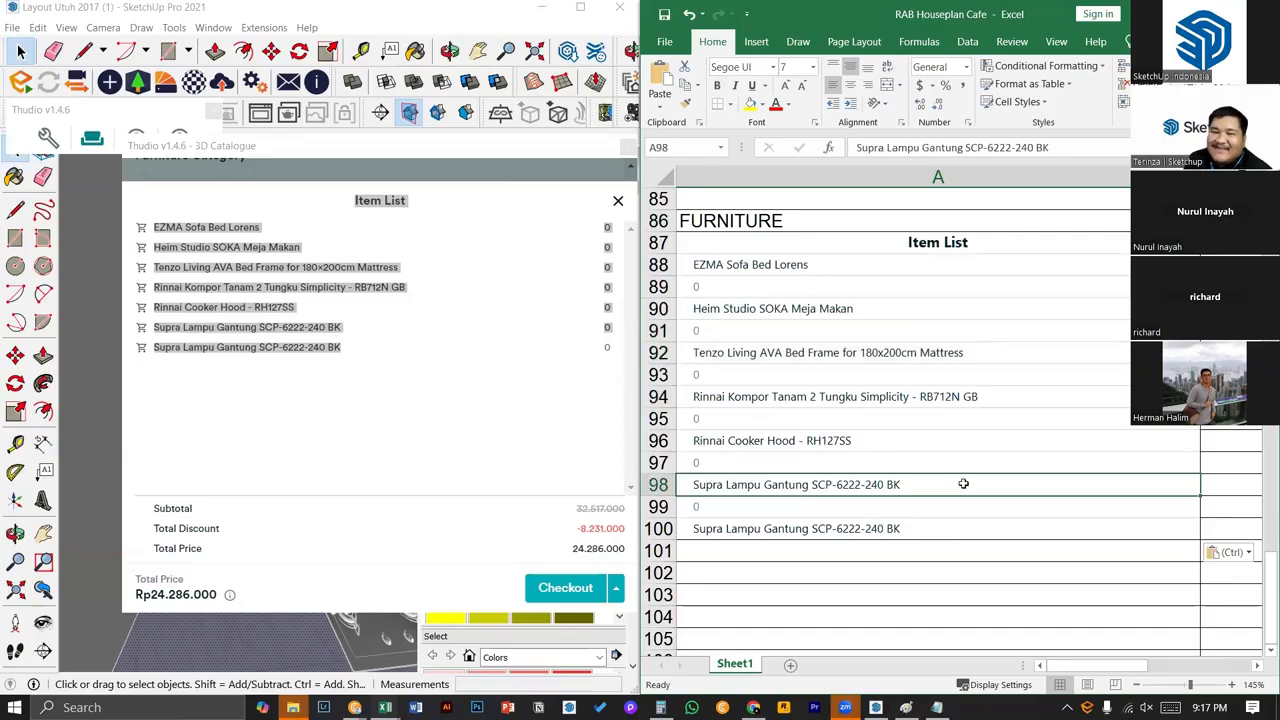
scroll(963, 480, "down", 3)
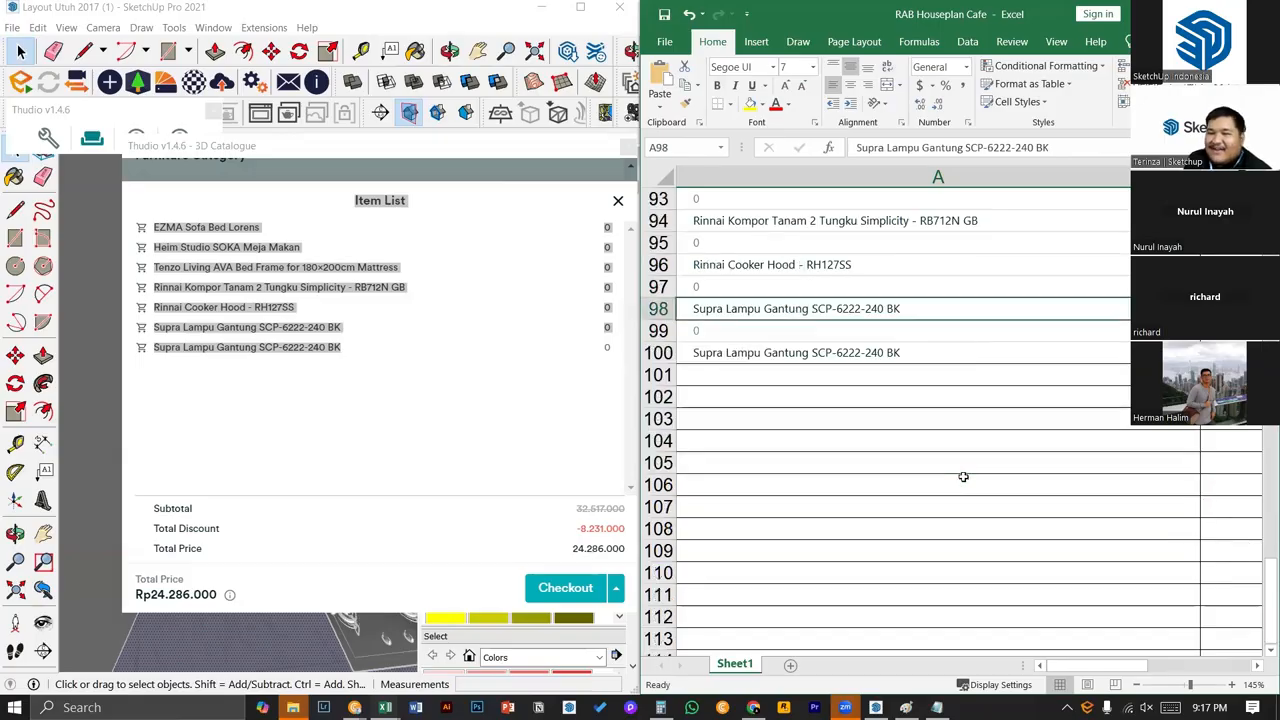
scroll(967, 474, "up", 3)
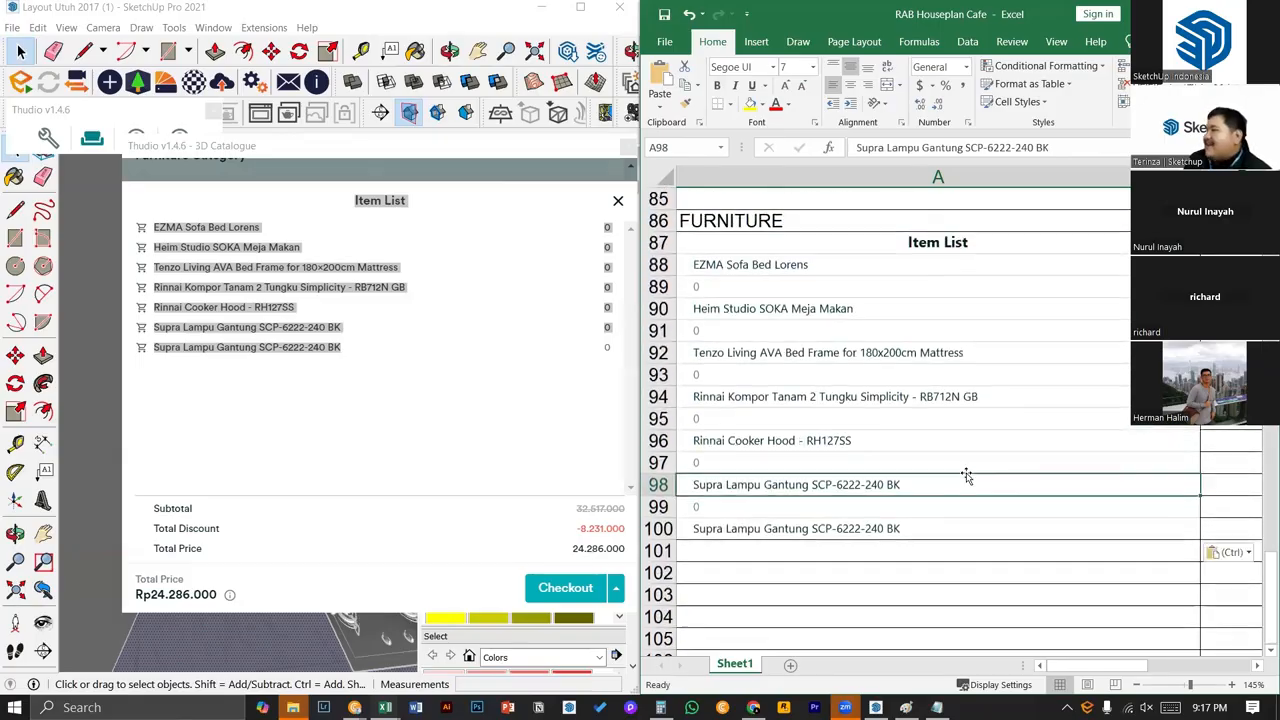
left_click(793, 285)
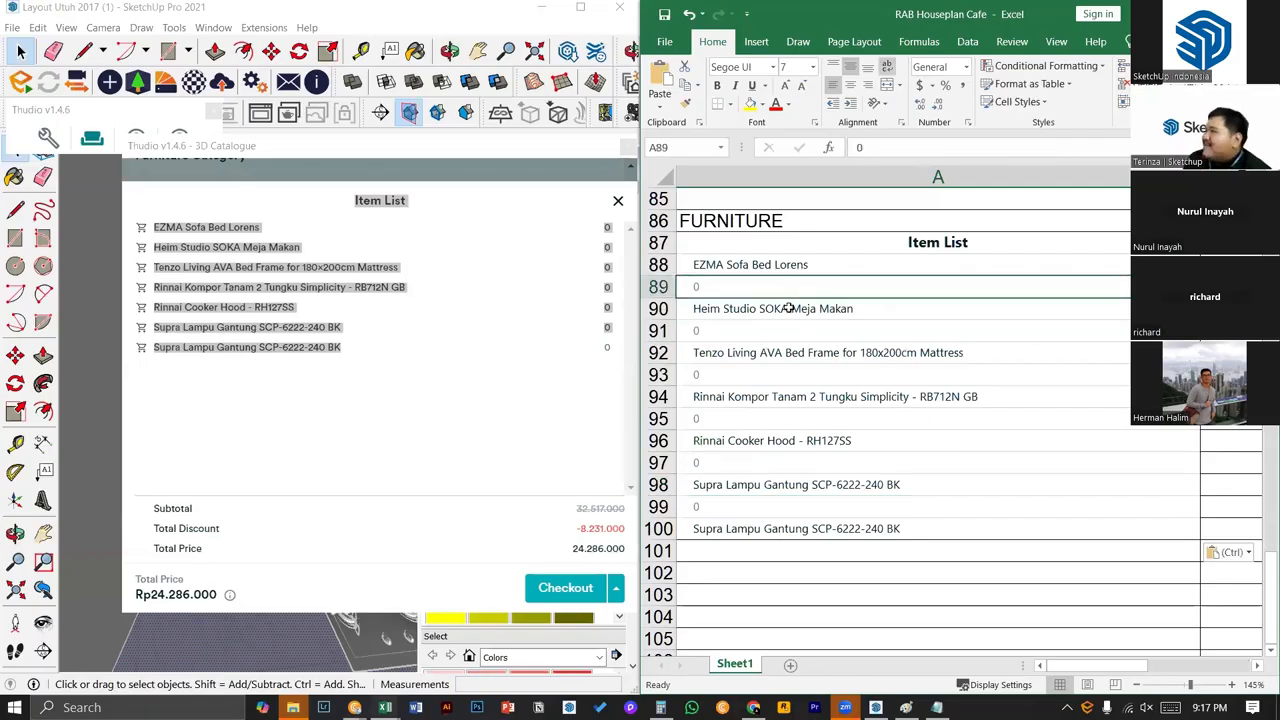
left_click(793, 336)
left_click(800, 357)
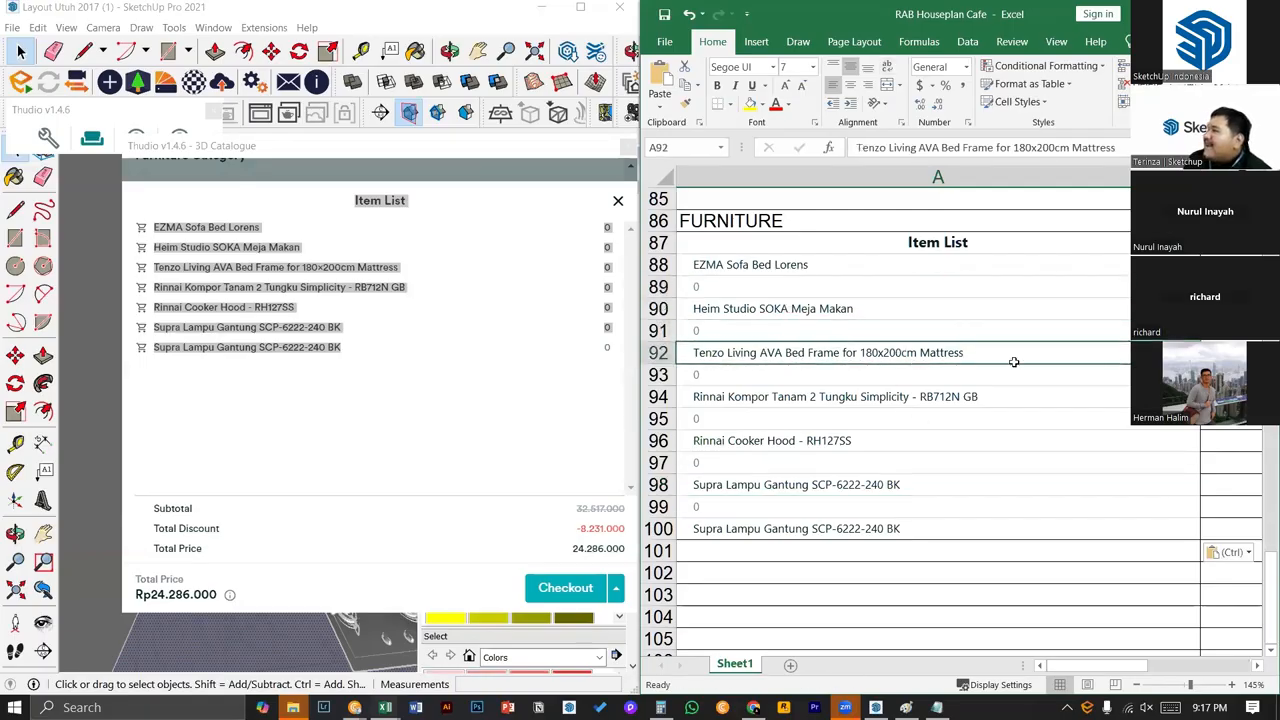
- Print the item list with Microsoft Print to PDF and save it as LLL in the Downloads folder
left_click(598, 547)
left_click(619, 591)
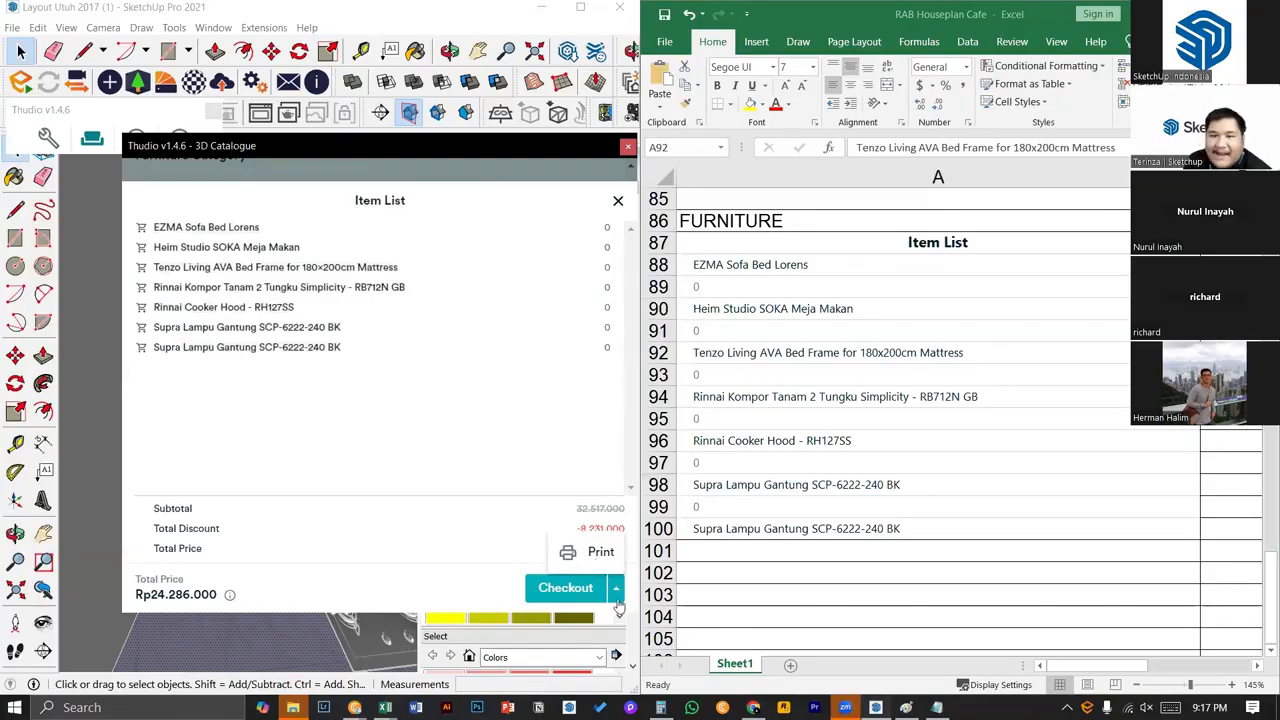
left_click(601, 552)
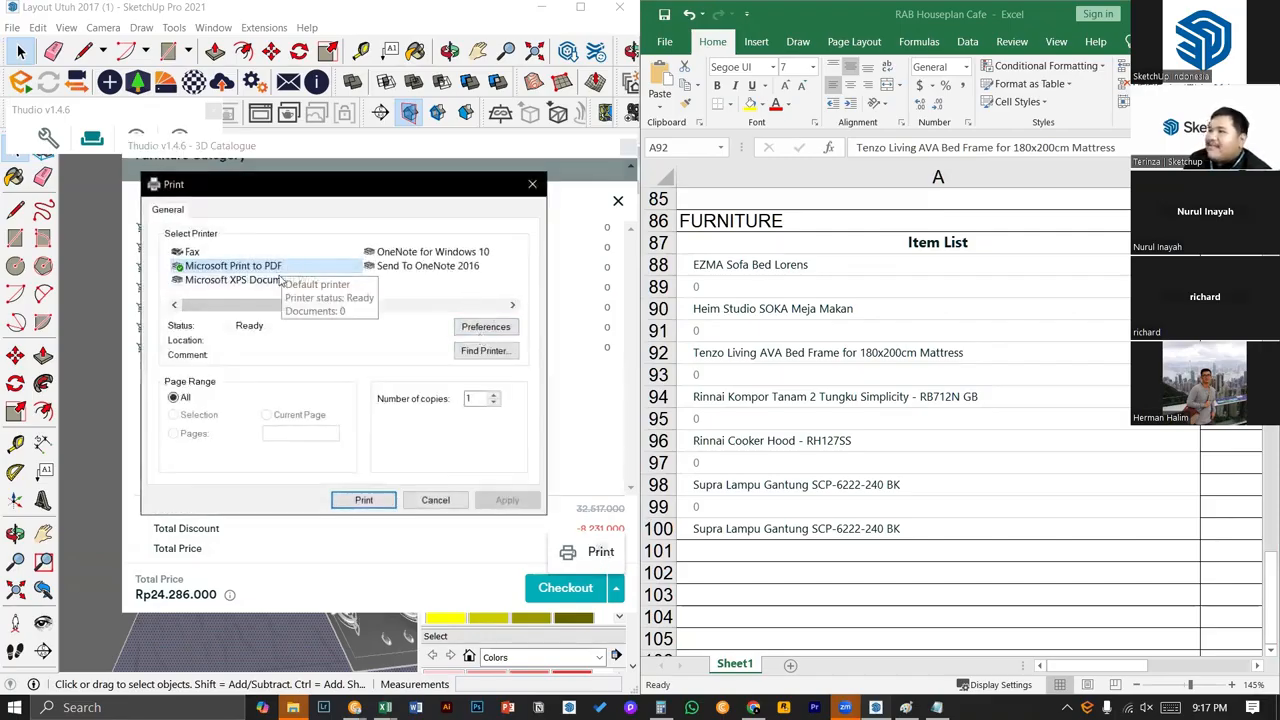
left_click(360, 501)
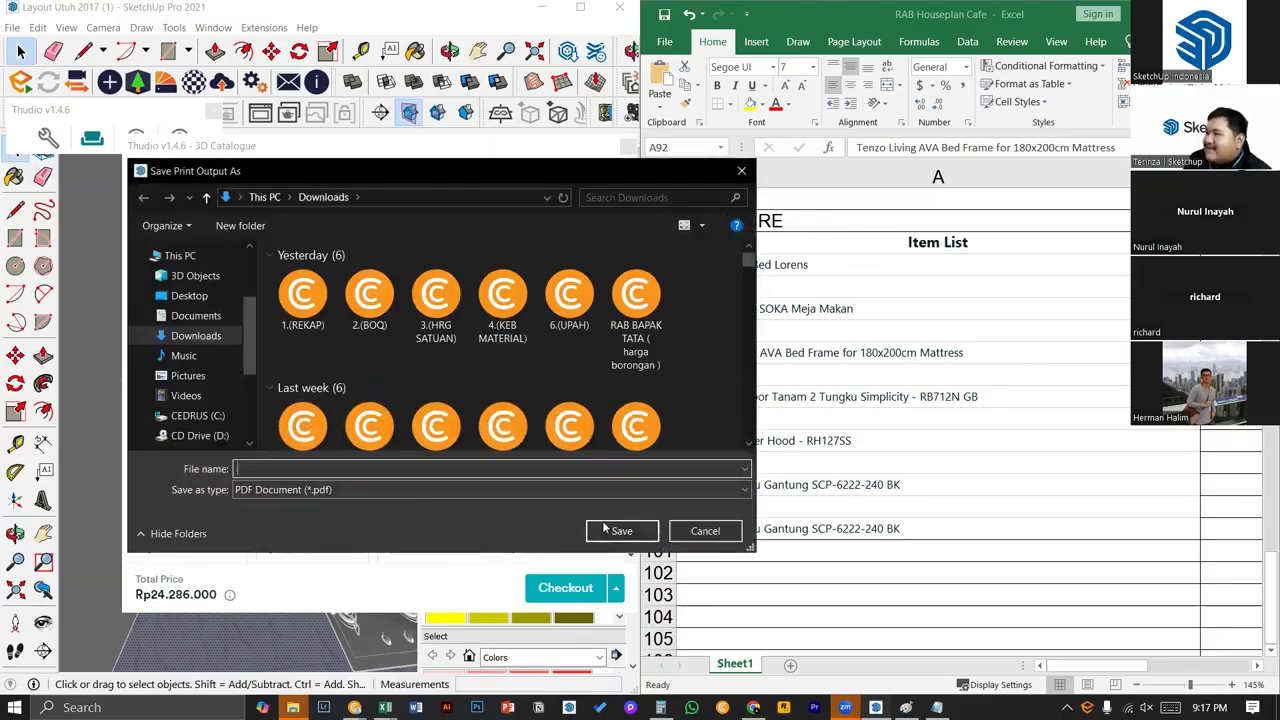
type("LLL")
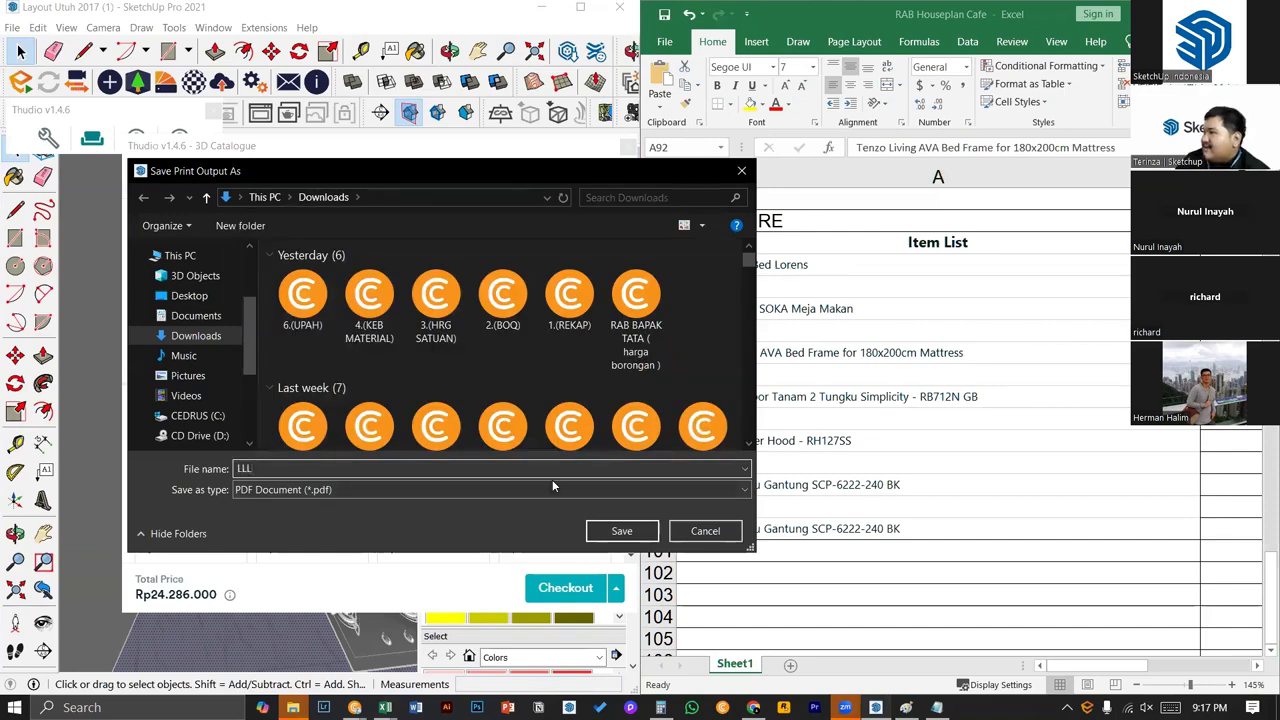
left_click(619, 531)
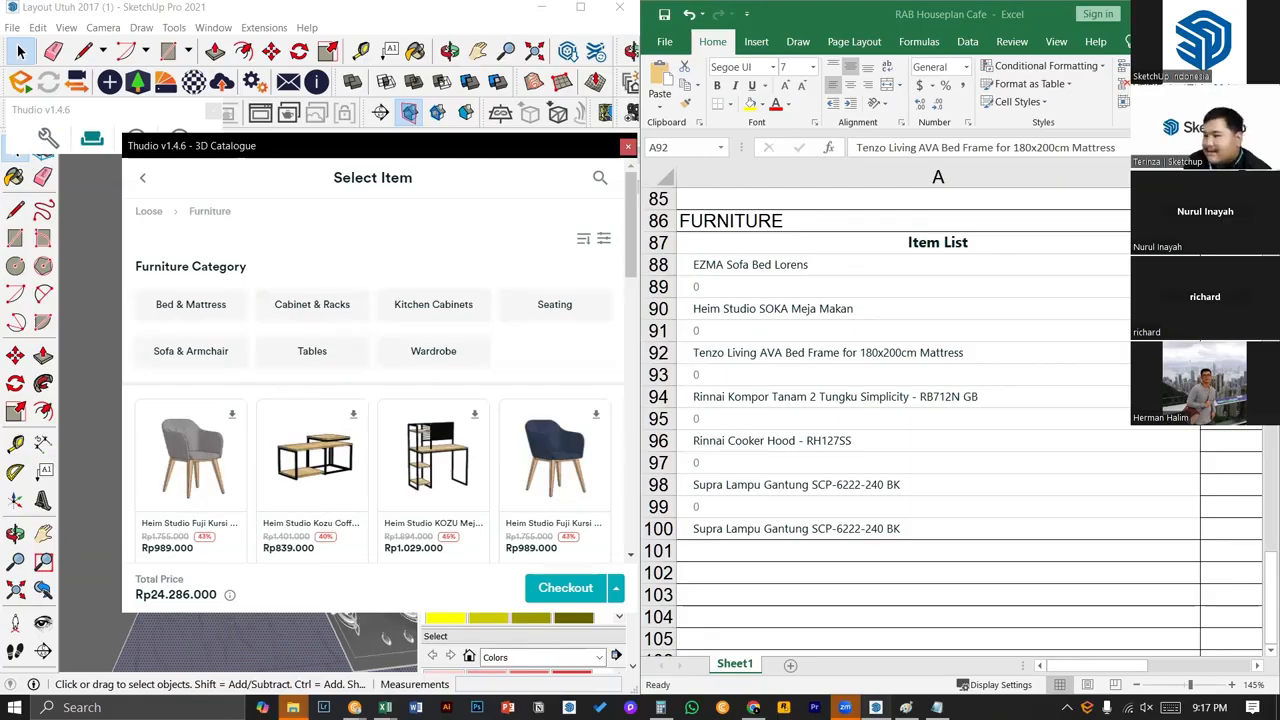
- Open the saved LLL.pdf from the Downloads folder in the browser and reload it to view its contents
mouse_move(293, 707)
left_click(255, 588)
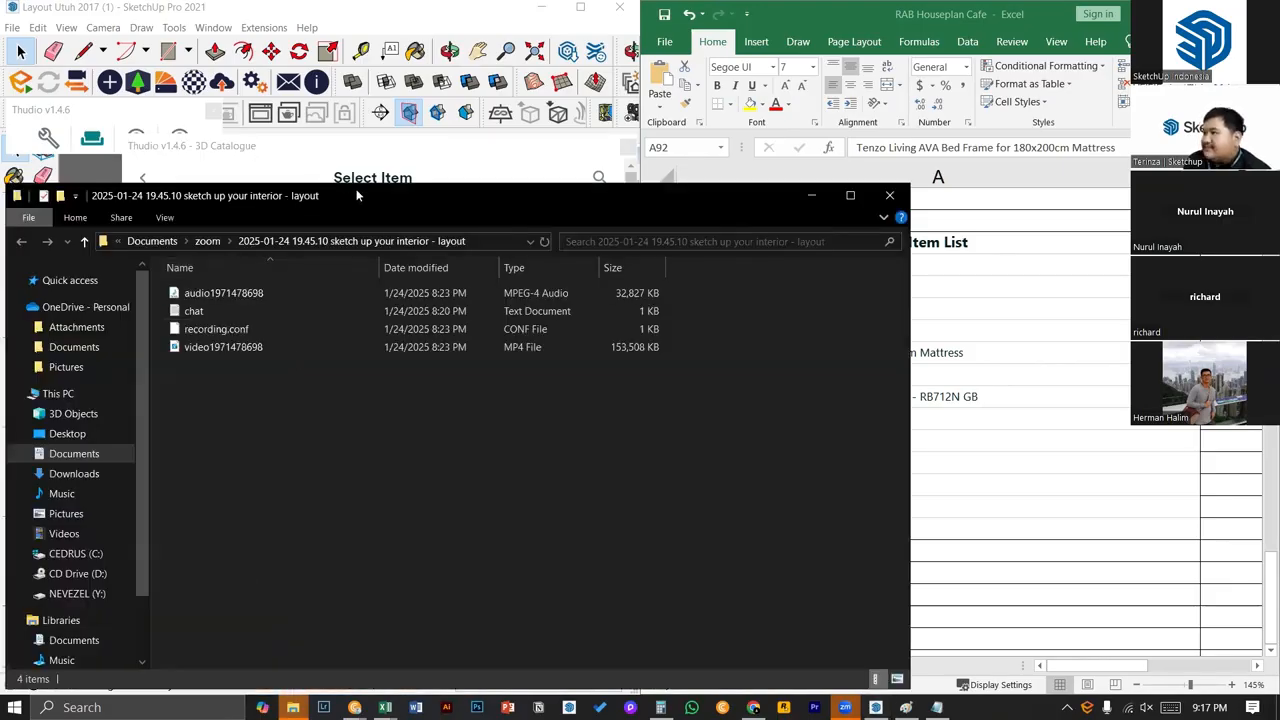
left_click_drag(357, 195, 337, 199)
left_click(807, 199)
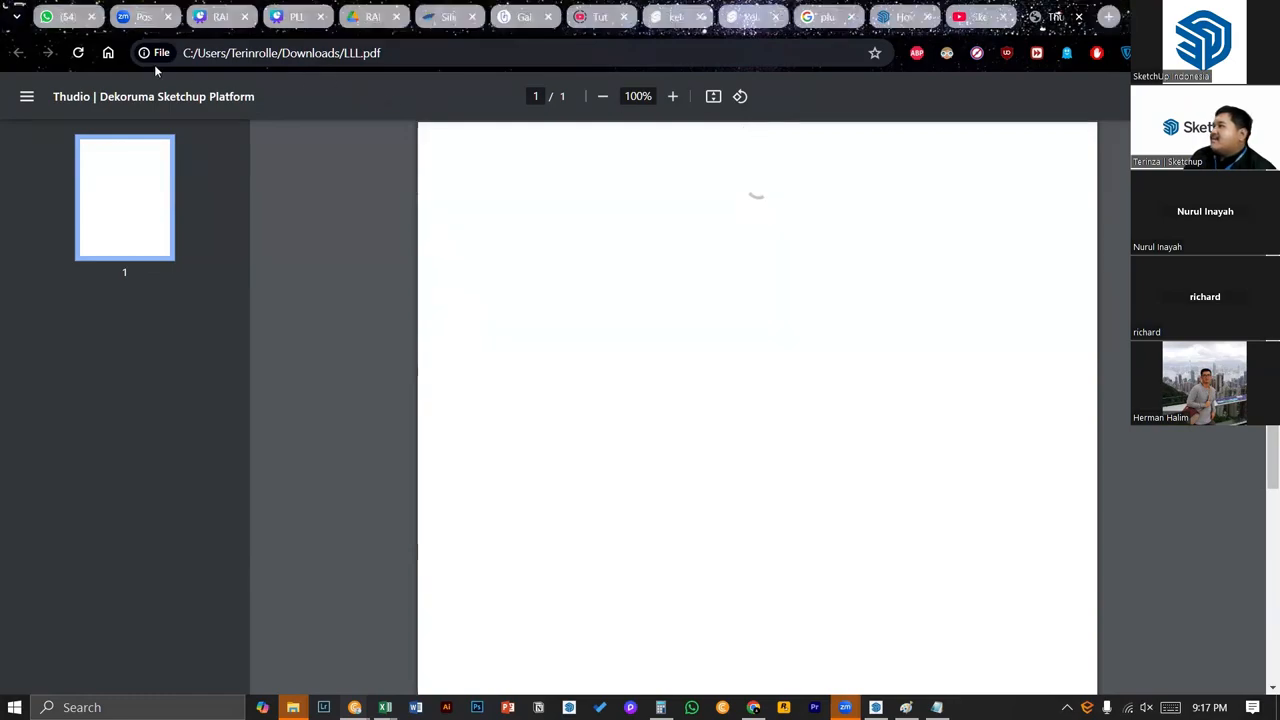
left_click(77, 53)
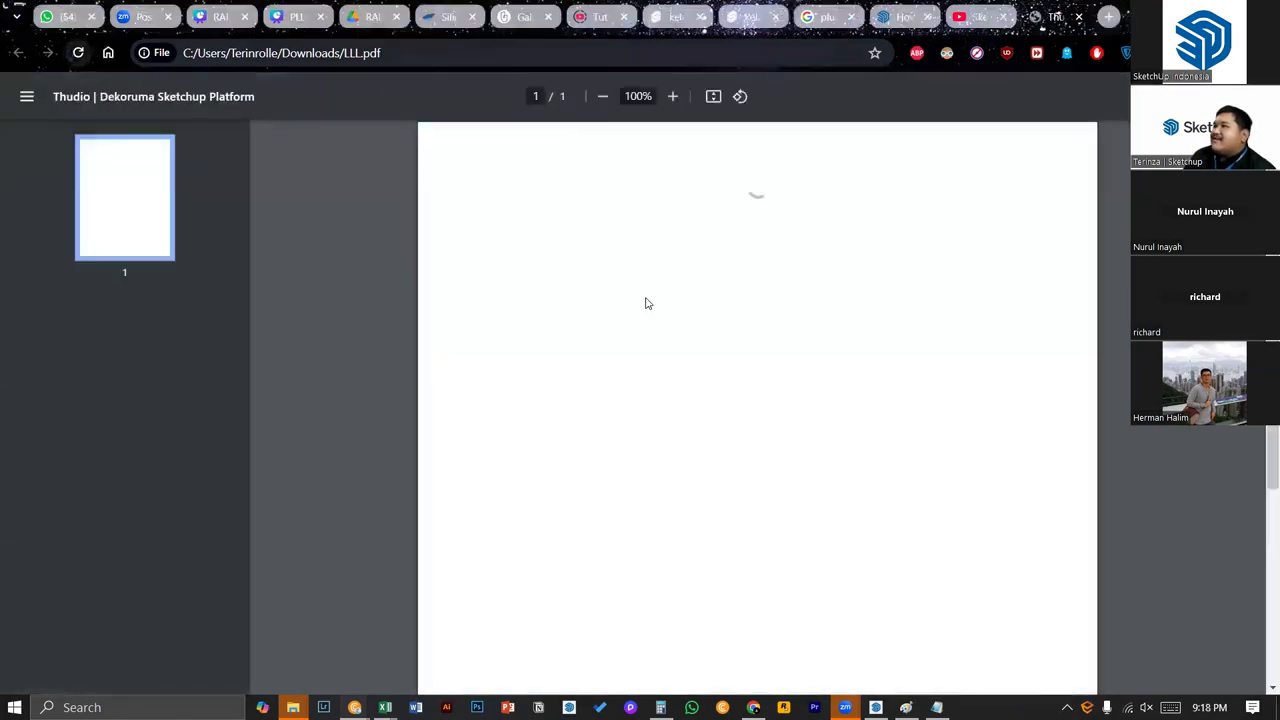
- Check LLL.pdf in the browser once more and return to the furniture catalogue in SketchUp
key("alt+Tab")
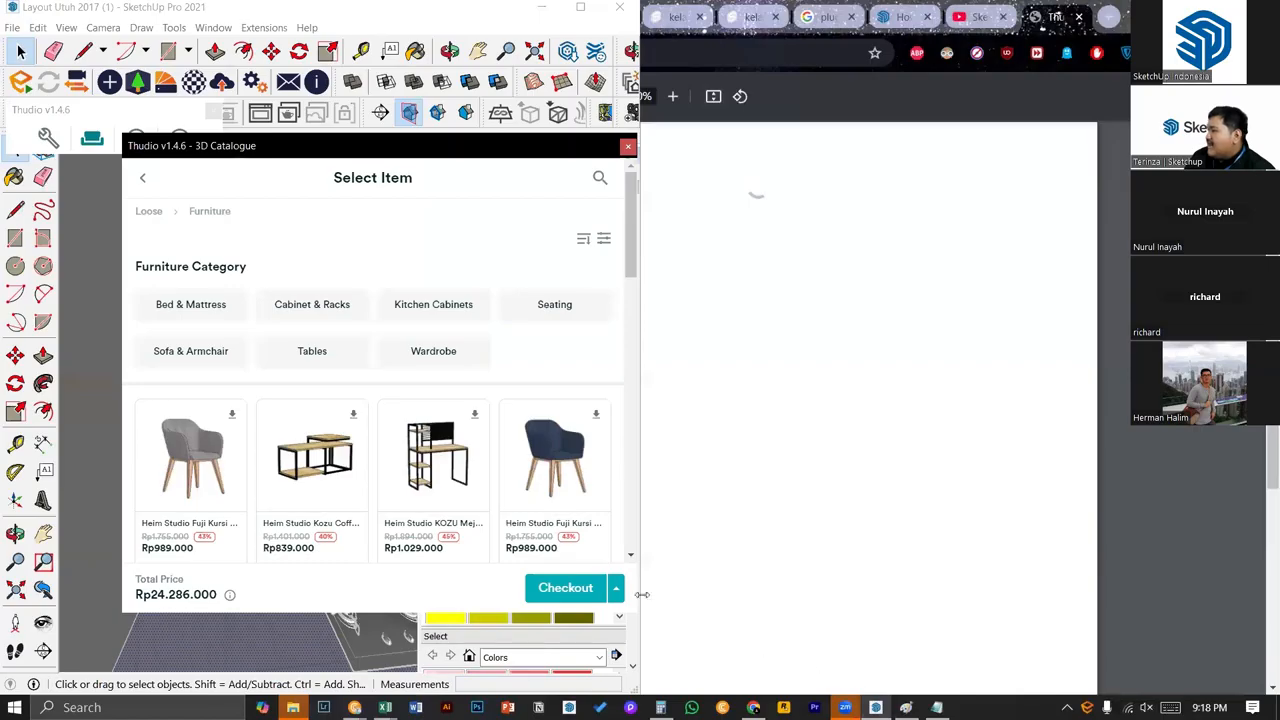
mouse_move(447, 502)
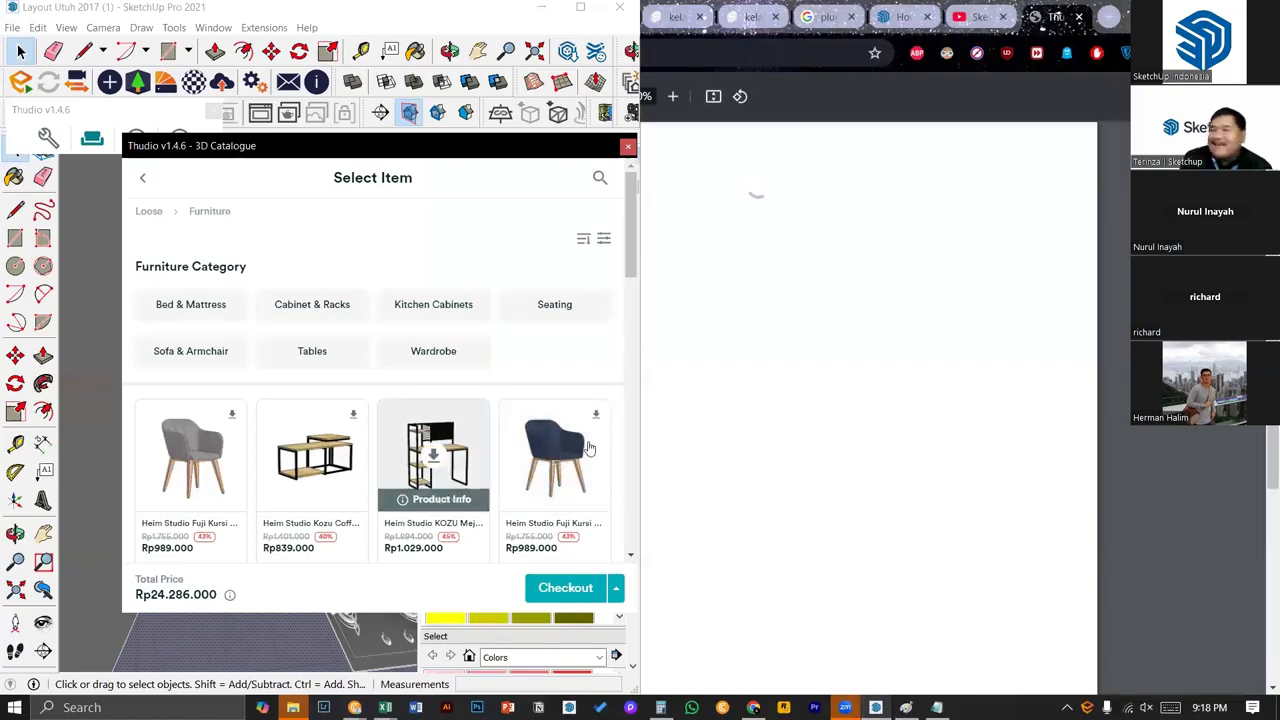
left_click(723, 346)
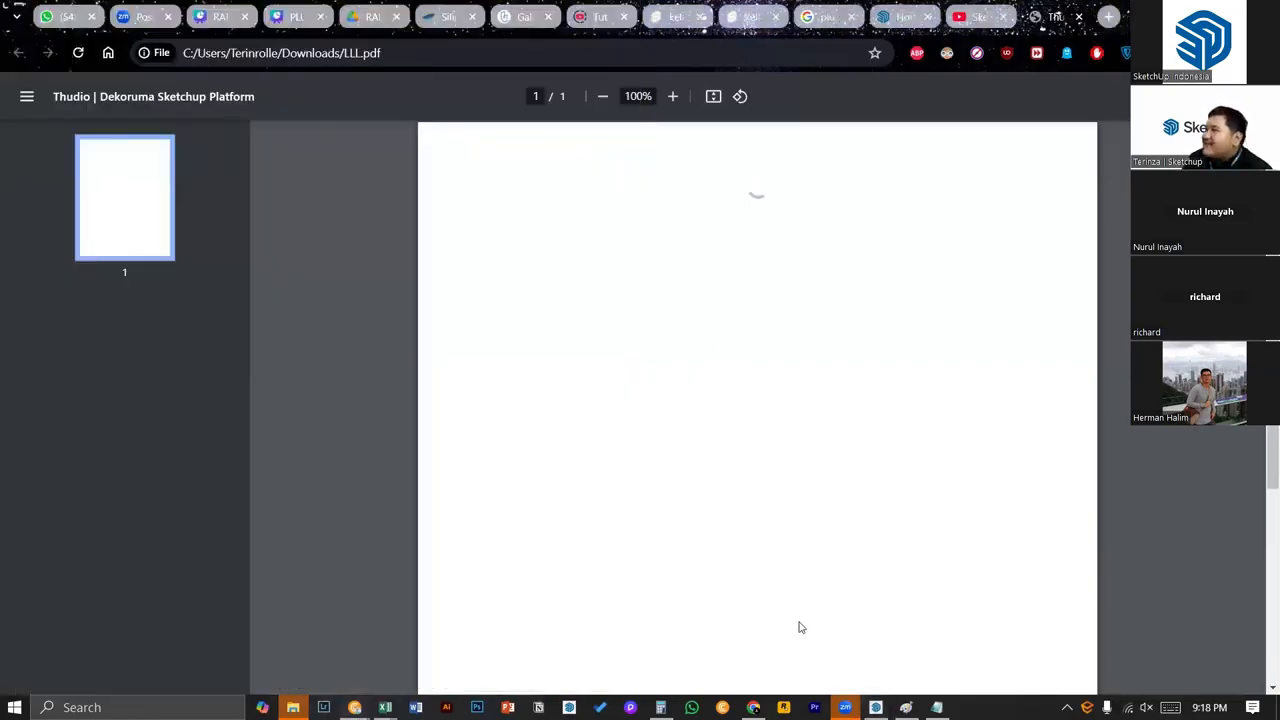
left_click(876, 707)
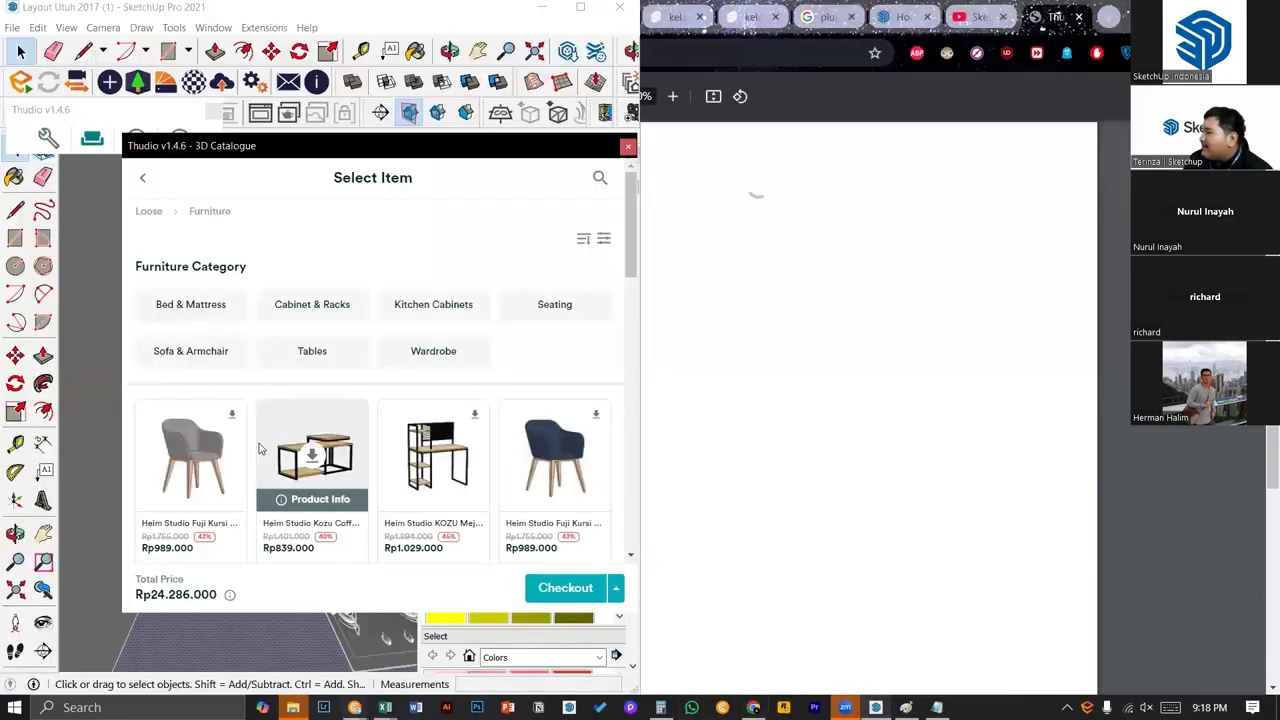
- Show the catalogue's item list with its price breakdown
left_click(229, 594)
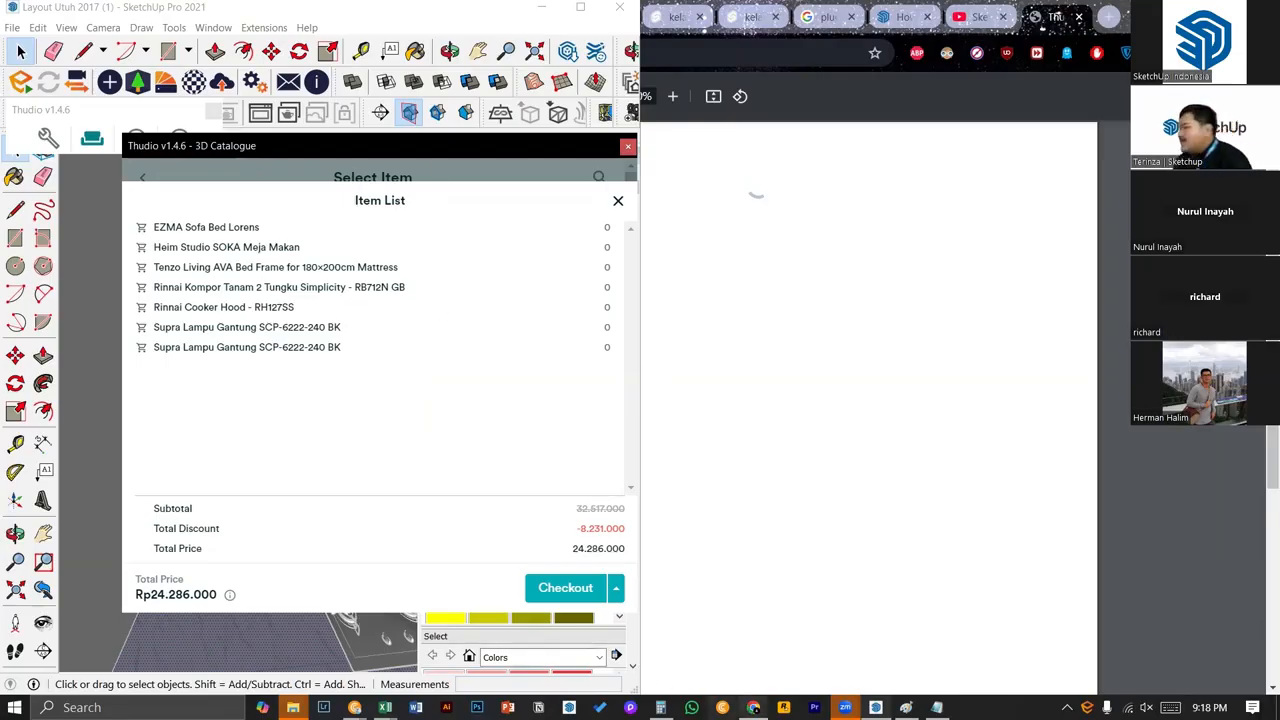
- Switch to Chrome and search Google for "BESI TULANGAN" in a new tab
left_click(758, 652)
key("ctrl+t")
type("BESI TU")
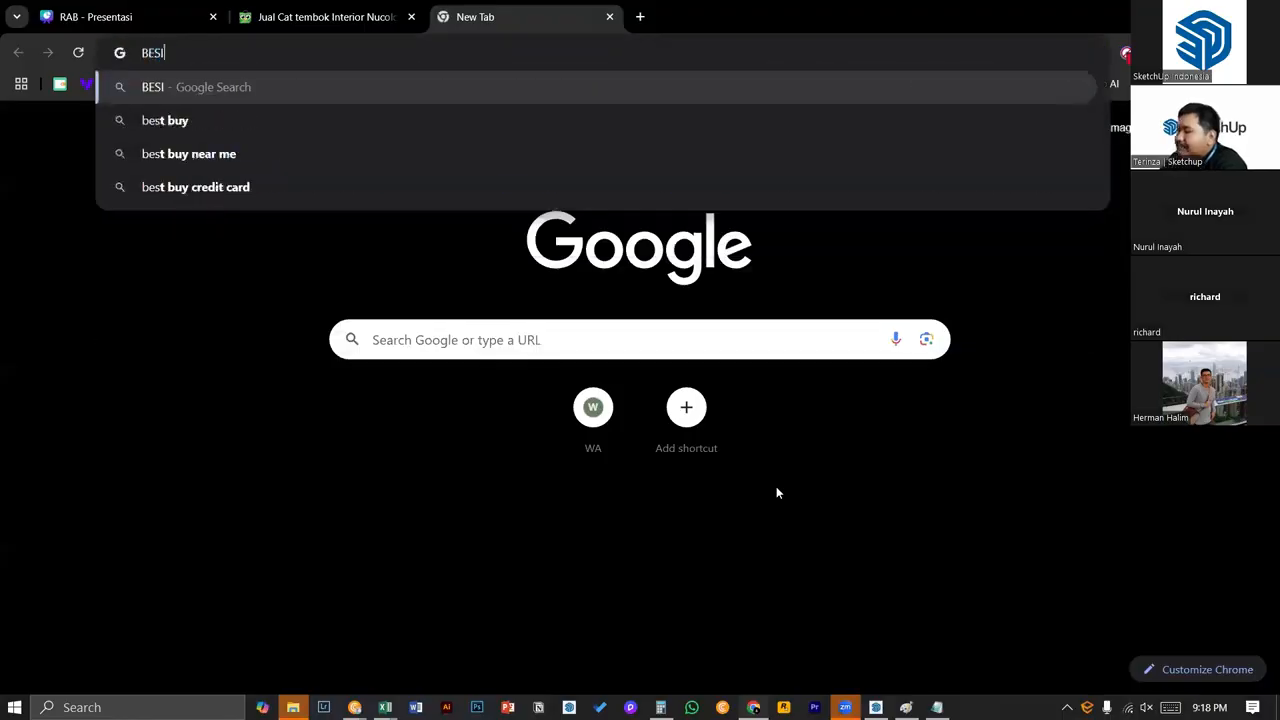
type("LANG")
key("Return")
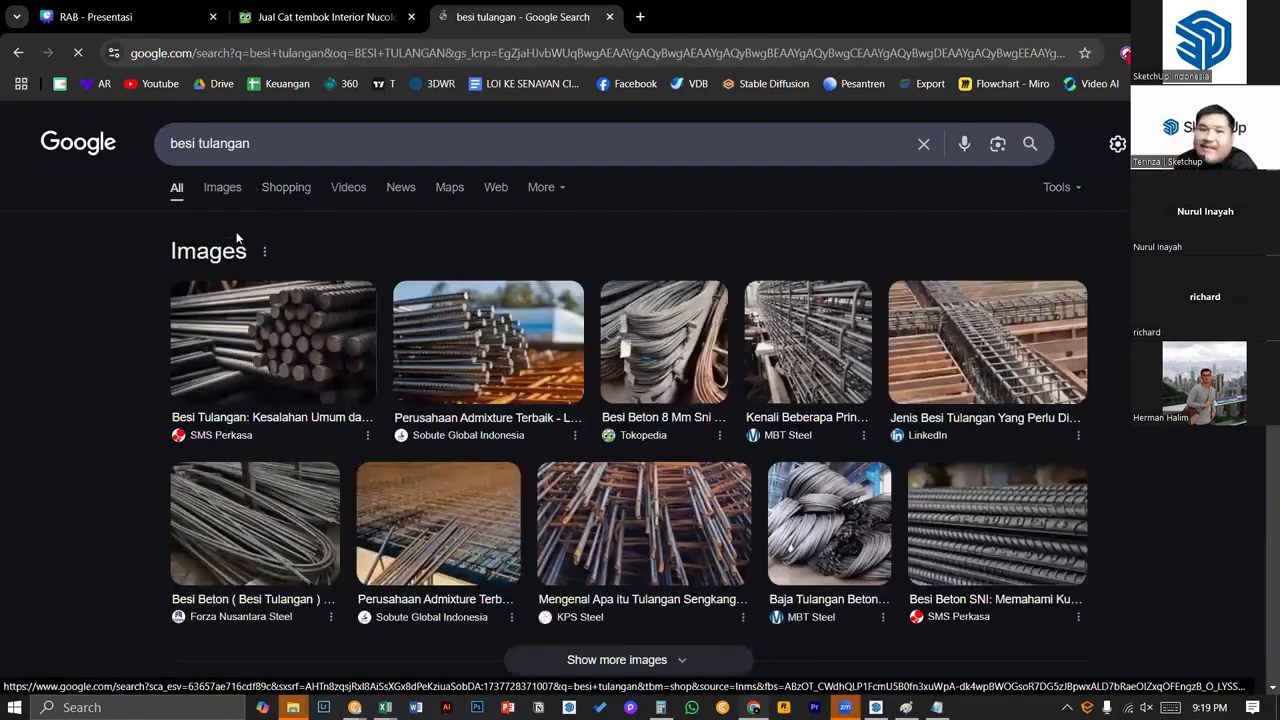
- Open 3dwarehouse.sketchup.com in a separate browser tab, keeping the Google results for besi tulangan open
left_click(333, 53)
type("23")
key("BackSpace")
key("BackSpace")
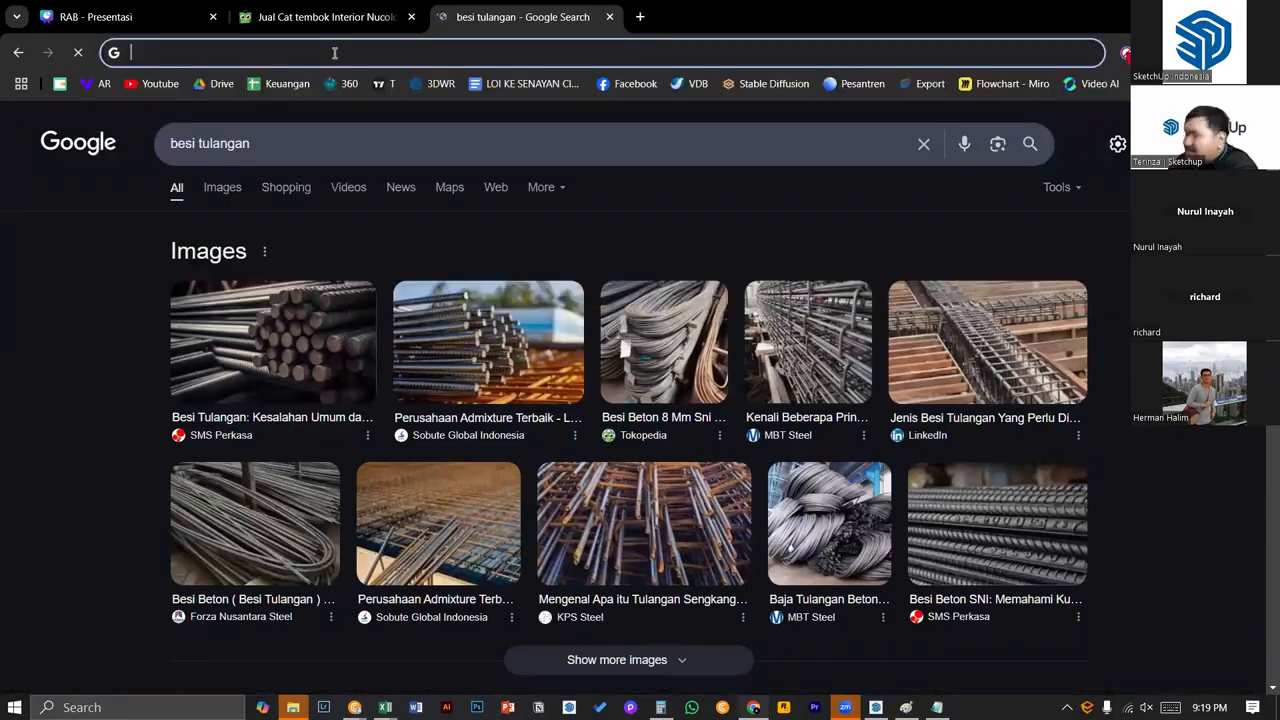
key("ctrl+t")
type("3d")
key("Return")
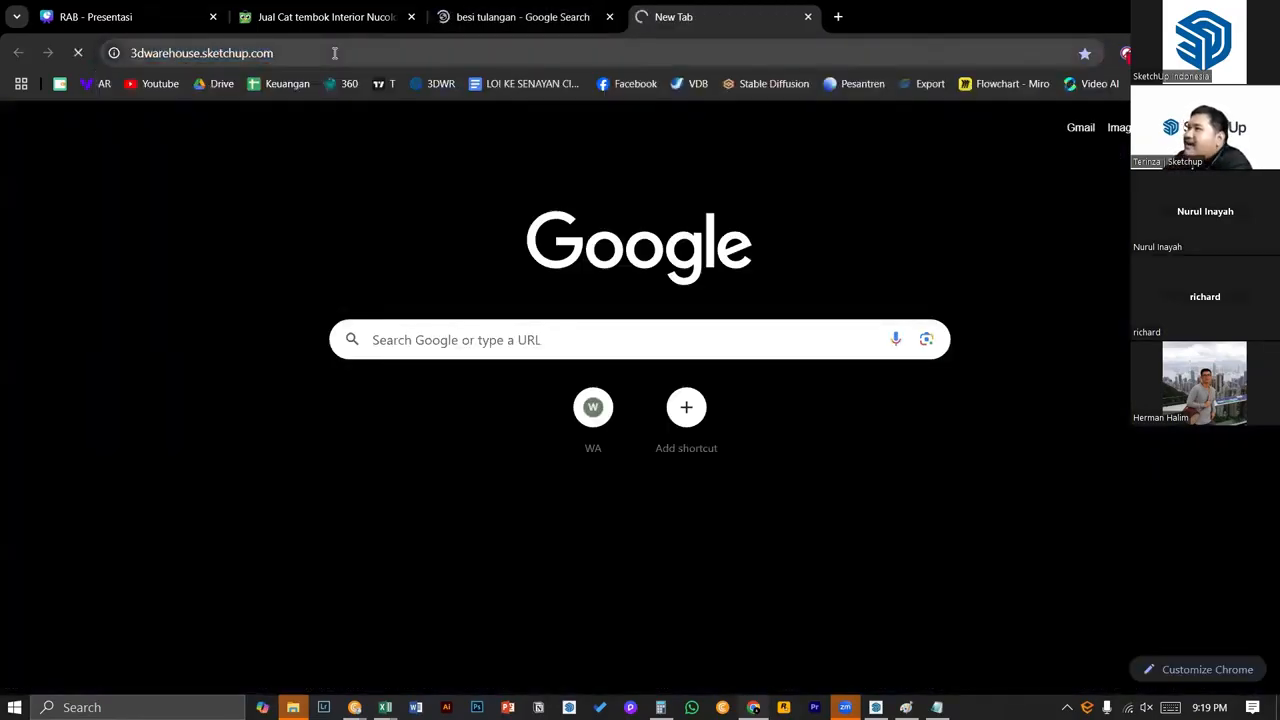
- Look at the Google image results for besi tulangan, then search 3D Warehouse for "besi tulangna"
left_click(519, 18)
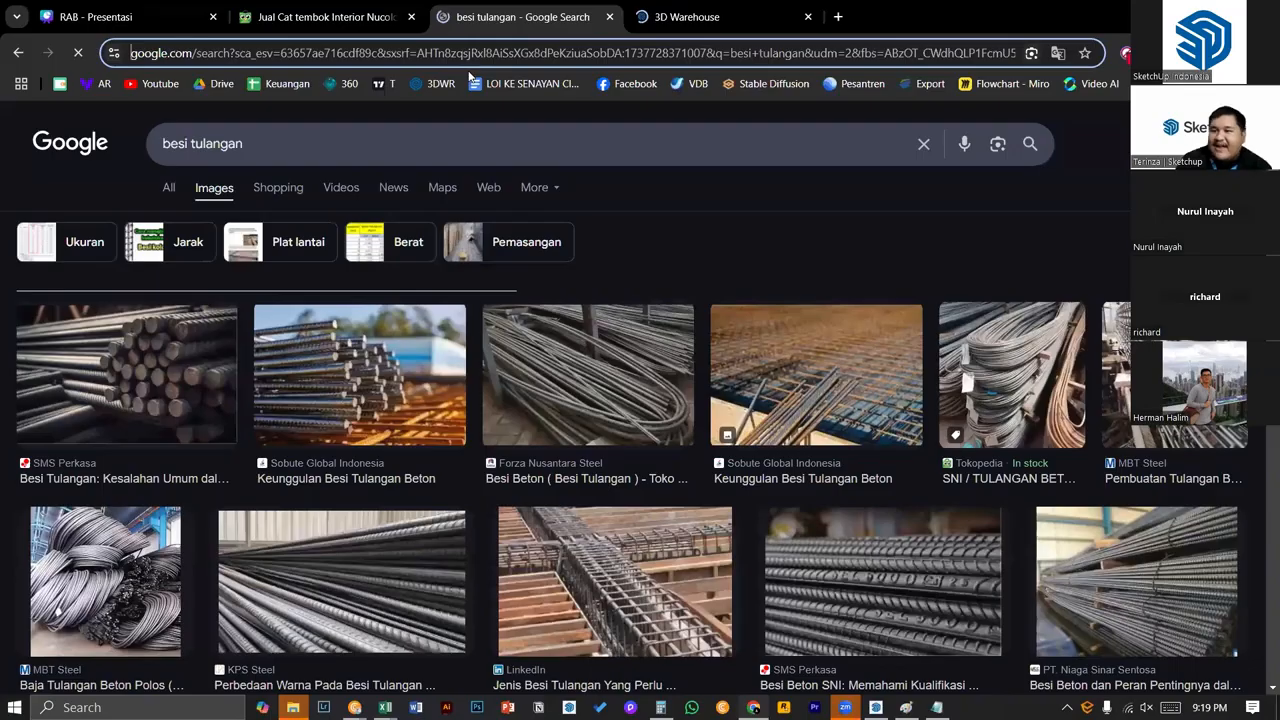
key("ctrl+Tab")
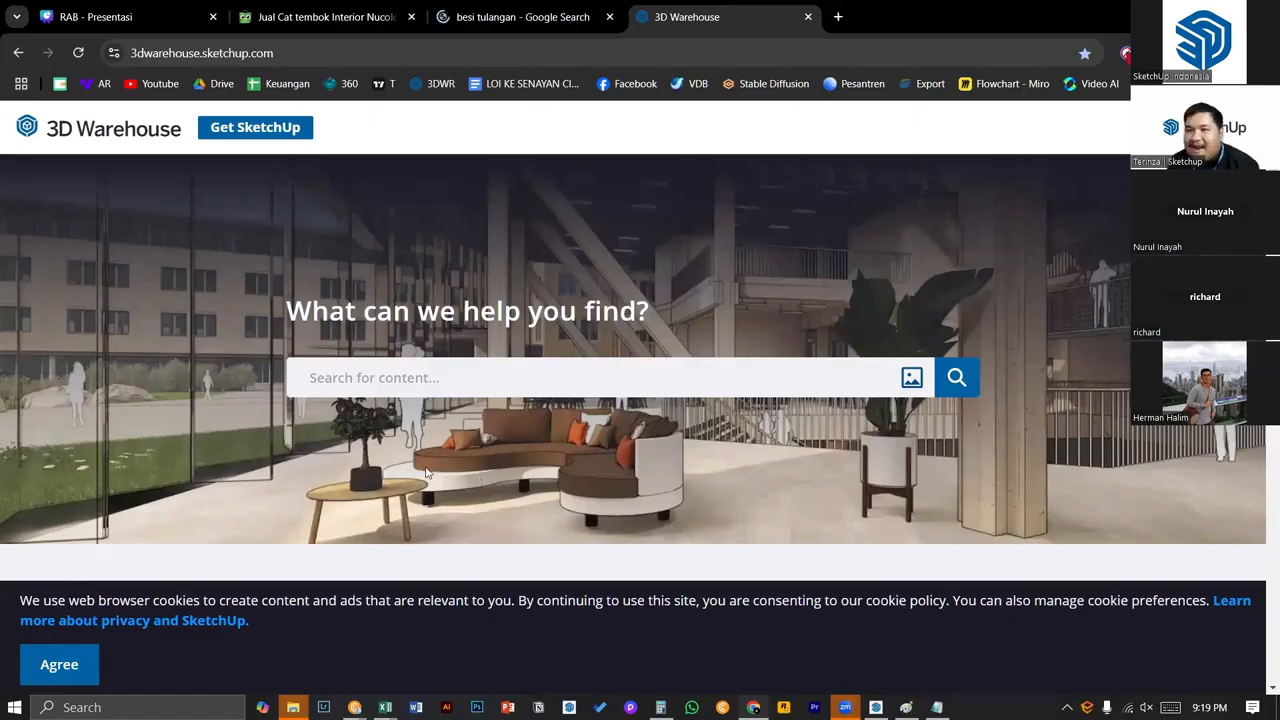
type("besi tulangna")
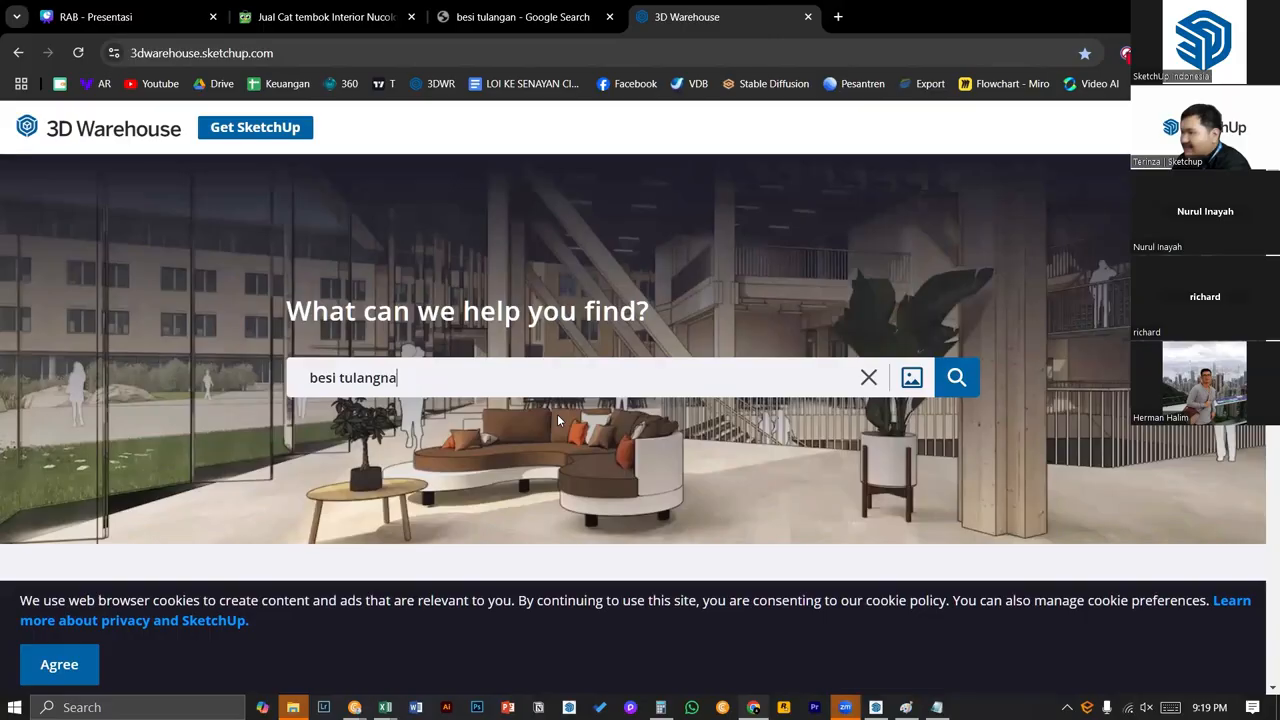
key("Return")
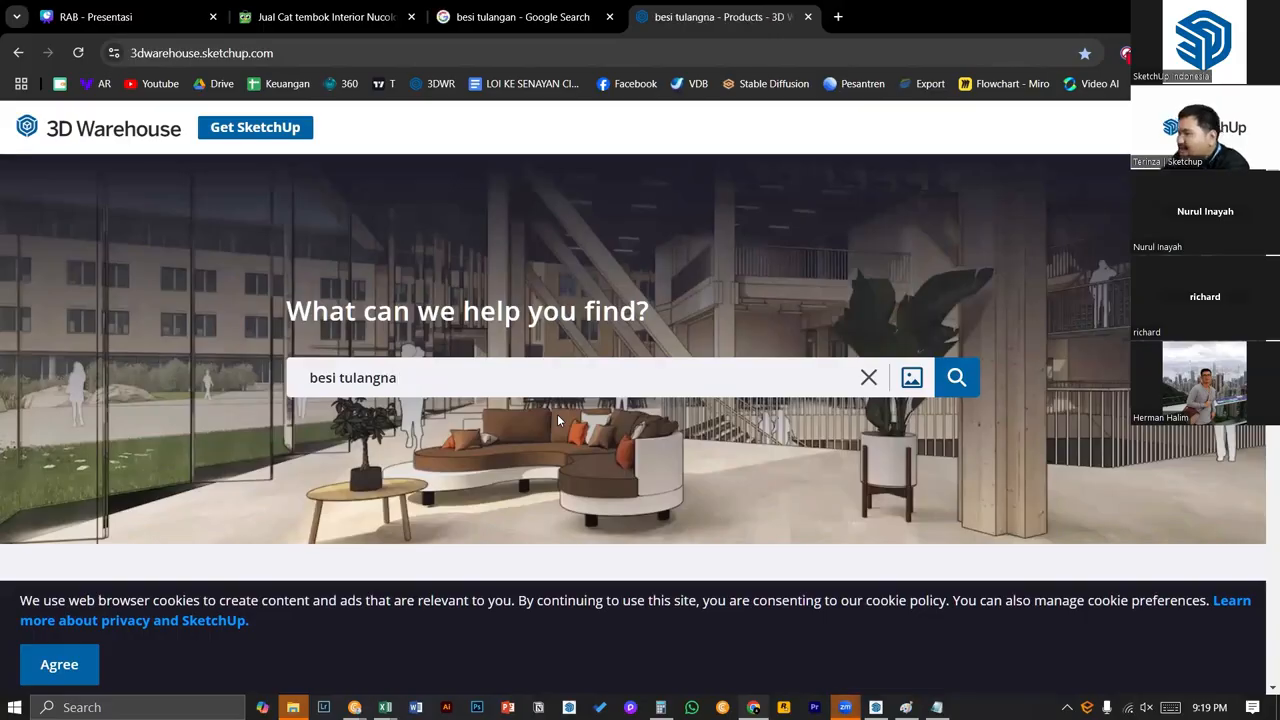
- Correct the 3D Warehouse search term to "besi tulangan" and run the search
key("BackSpace")
key("BackSpace")
type("ann")
key("BackSpace")
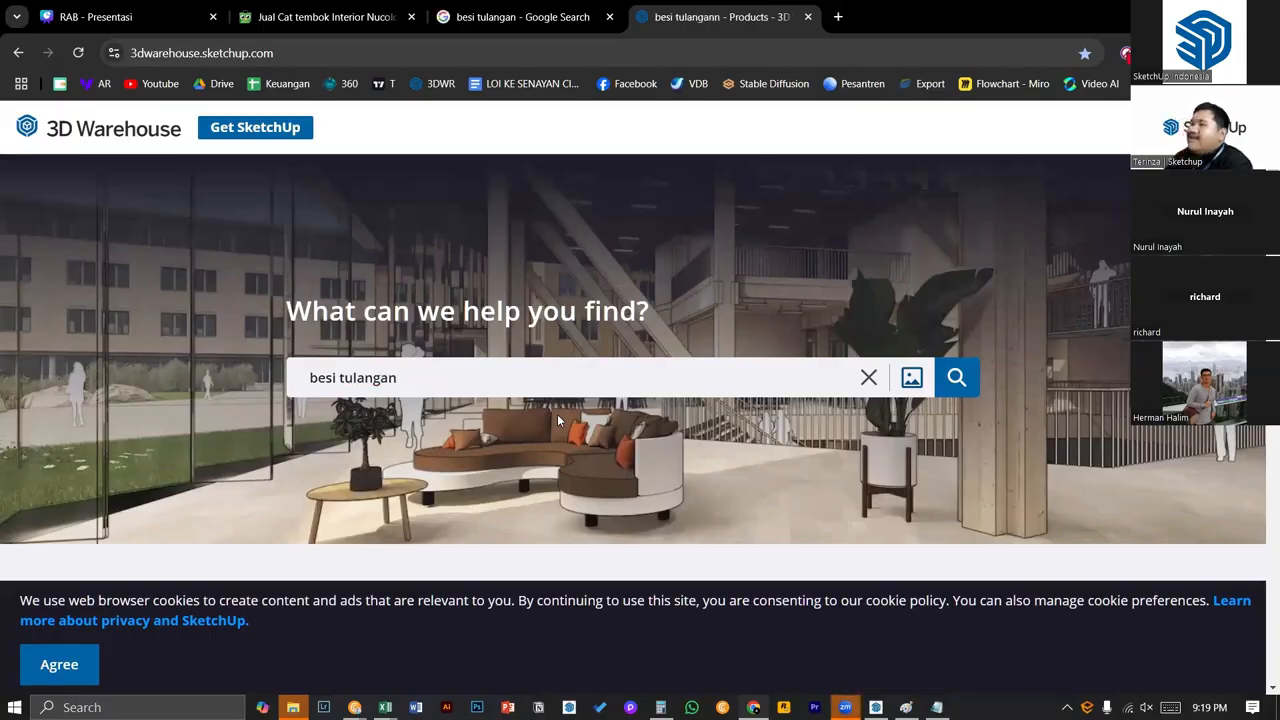
key("Return")
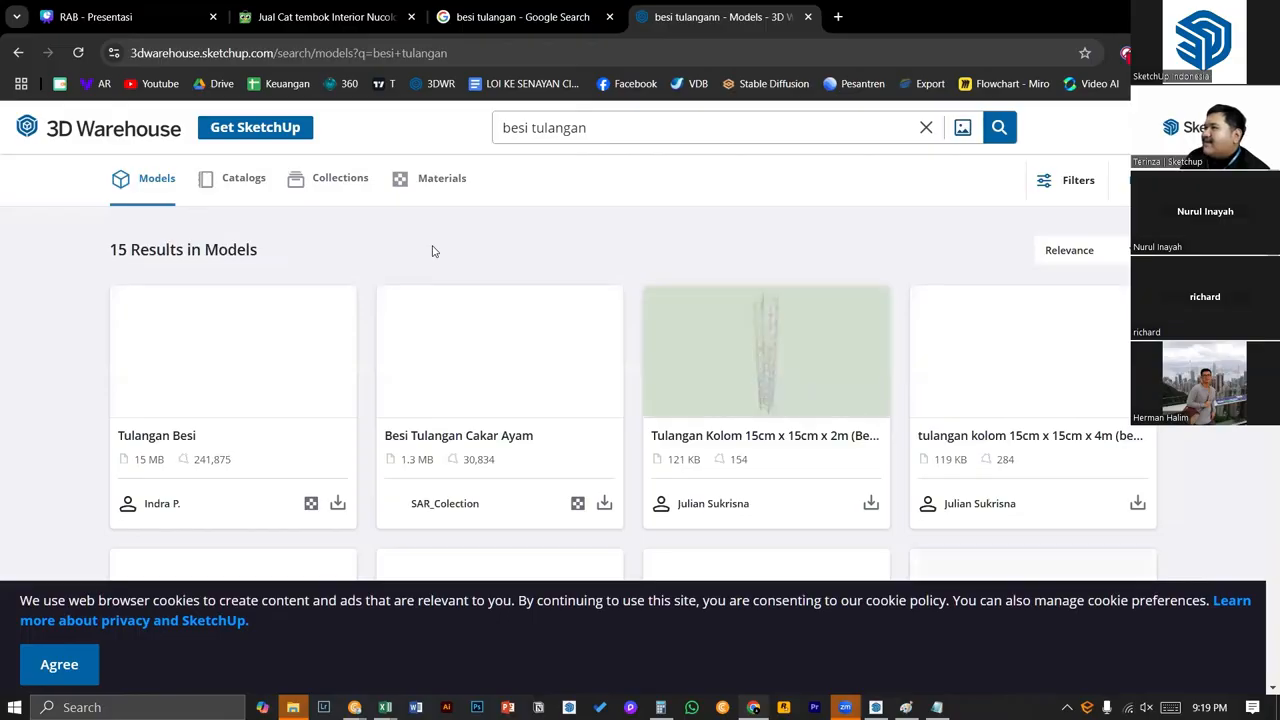
- Look over the rebar models and download the "Tulangan Kolom 15cm x 15cm x 2m" model as a SketchUp file
scroll(745, 300, "down", 2)
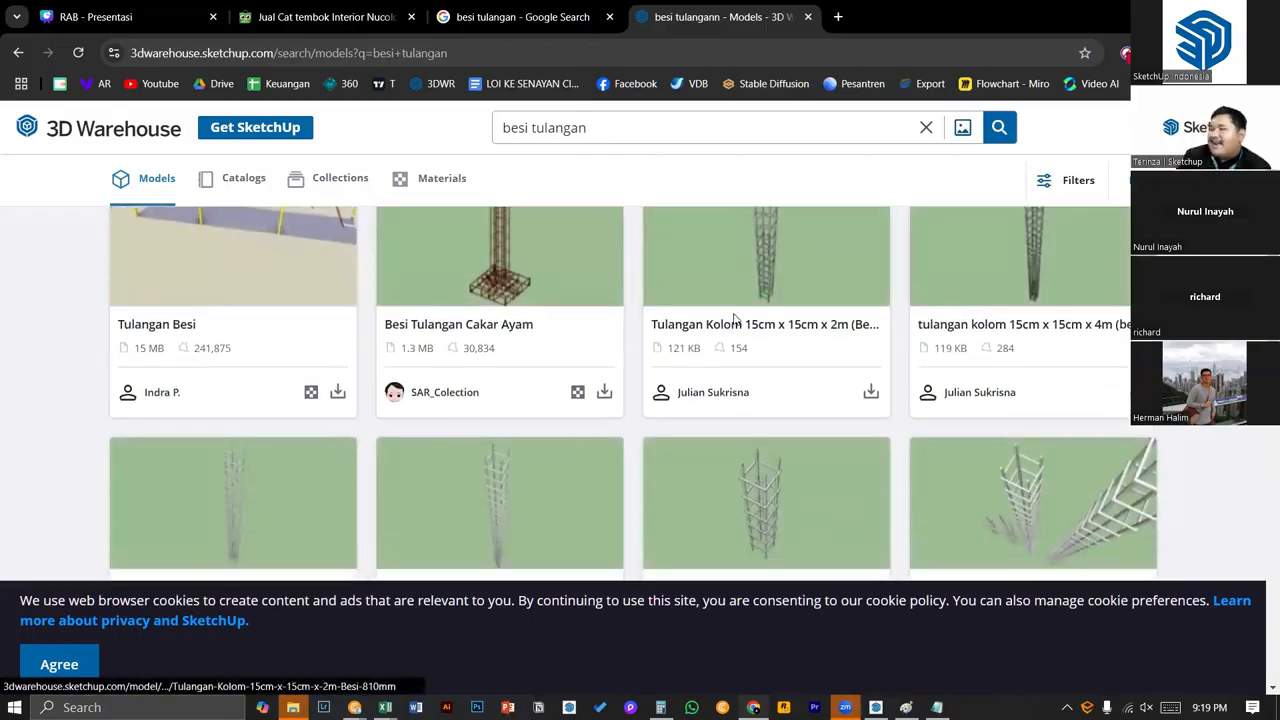
scroll(745, 320, "up", 2)
scroll(790, 360, "down", 3)
scroll(806, 386, "up", 3)
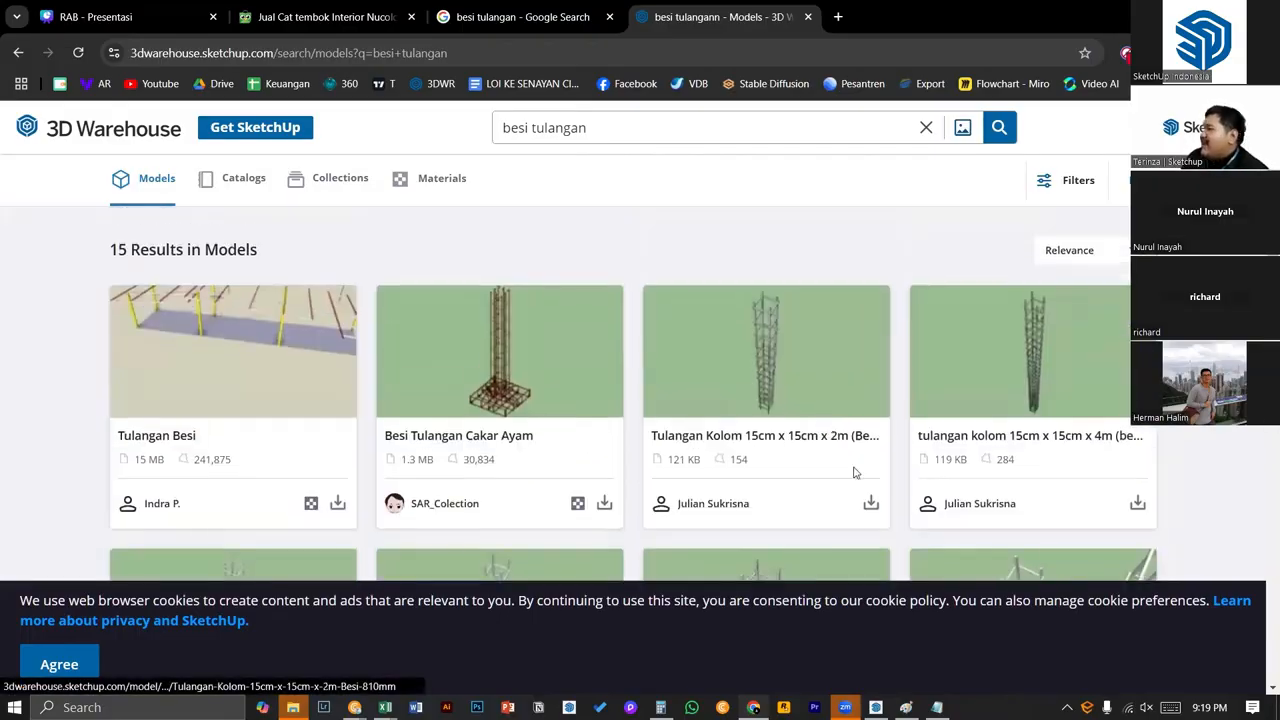
left_click(868, 505)
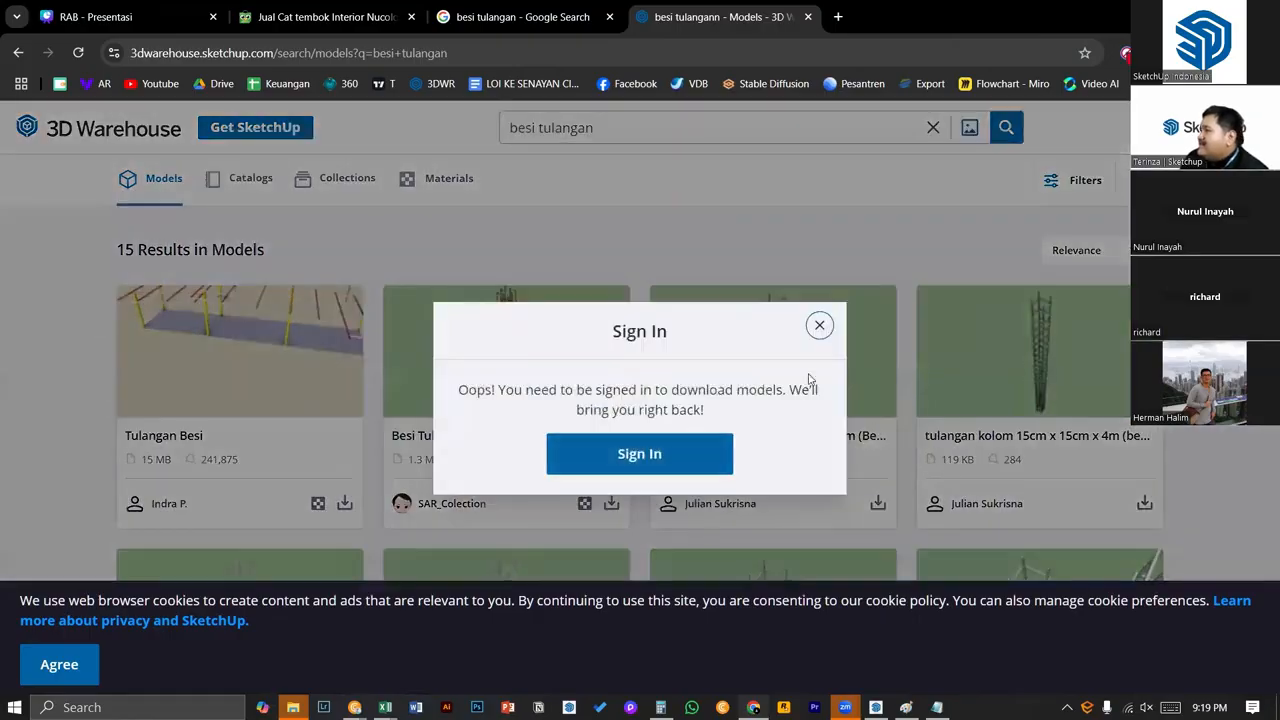
left_click(819, 325)
left_click(871, 503)
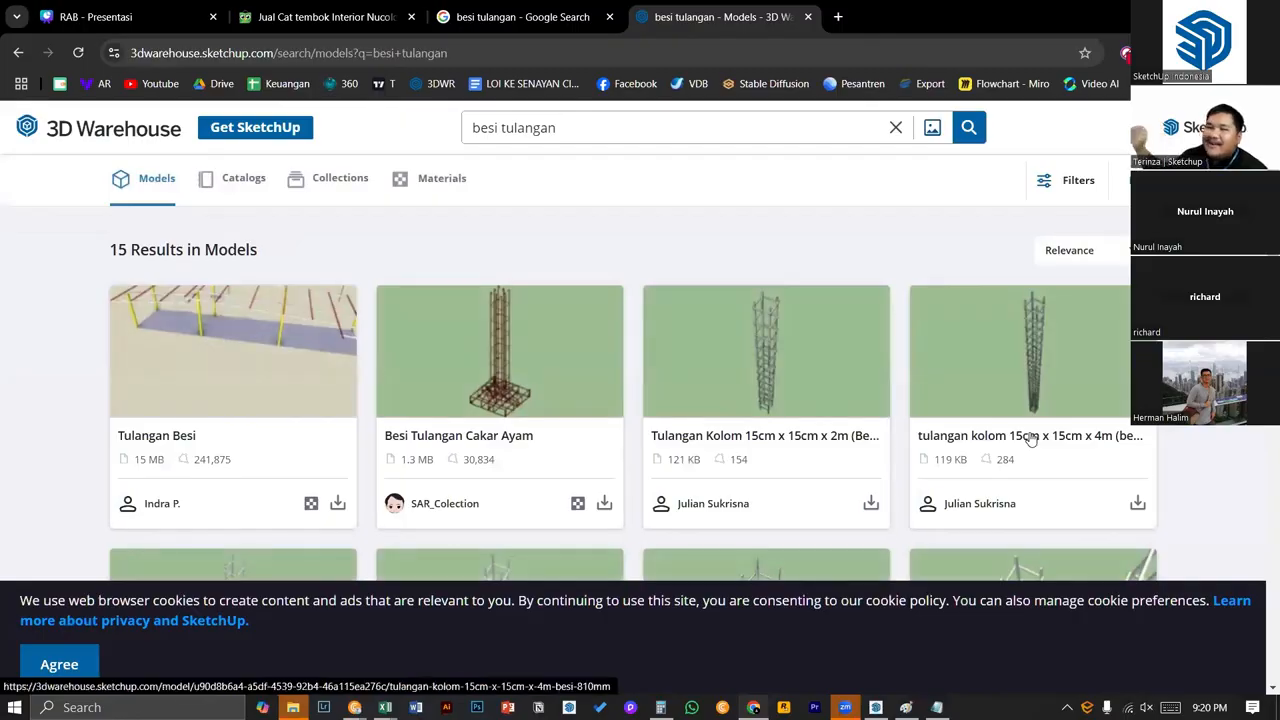
left_click(871, 502)
left_click(896, 543)
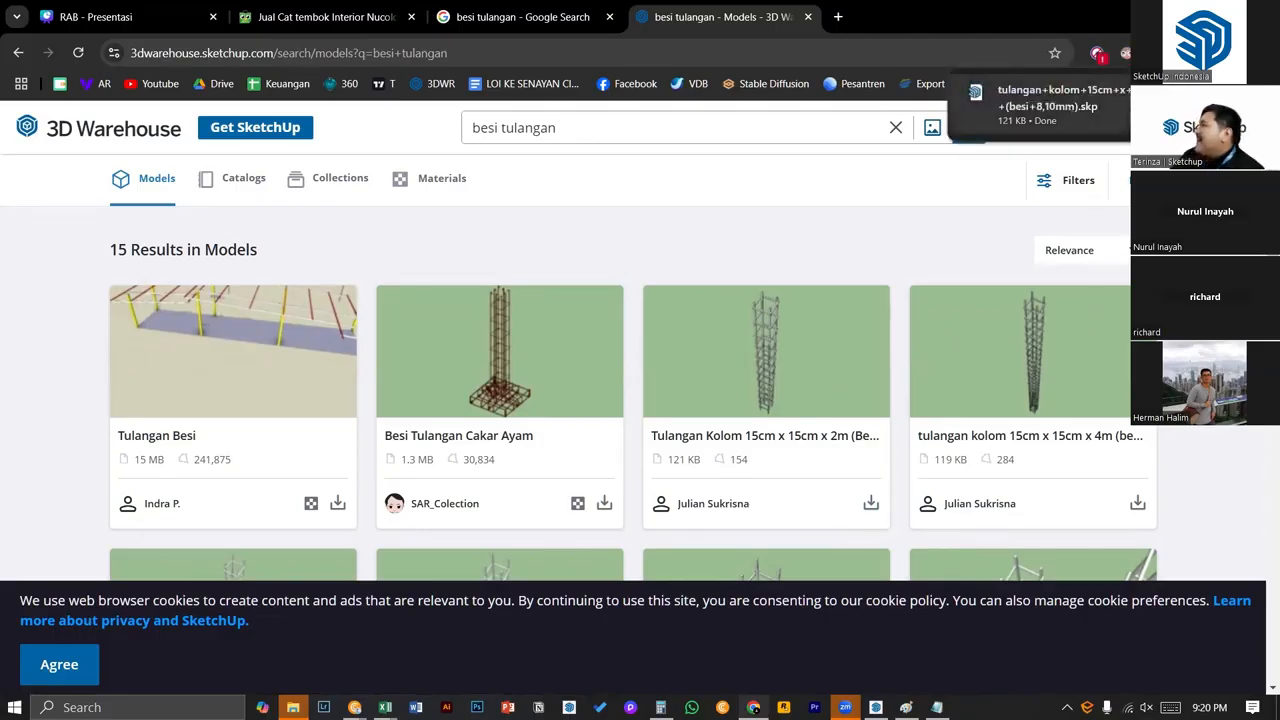
- Bring the downloaded column file into the SketchUp model, maximize that window and close the Thudio item list and catalogue
mouse_move(1035, 120)
left_mouse_down()
mouse_move(852, 596)
mouse_move(845, 706)
mouse_move(862, 712)
mouse_move(720, 640)
mouse_move(609, 528)
mouse_move(310, 378)
mouse_move(105, 441)
left_mouse_up()
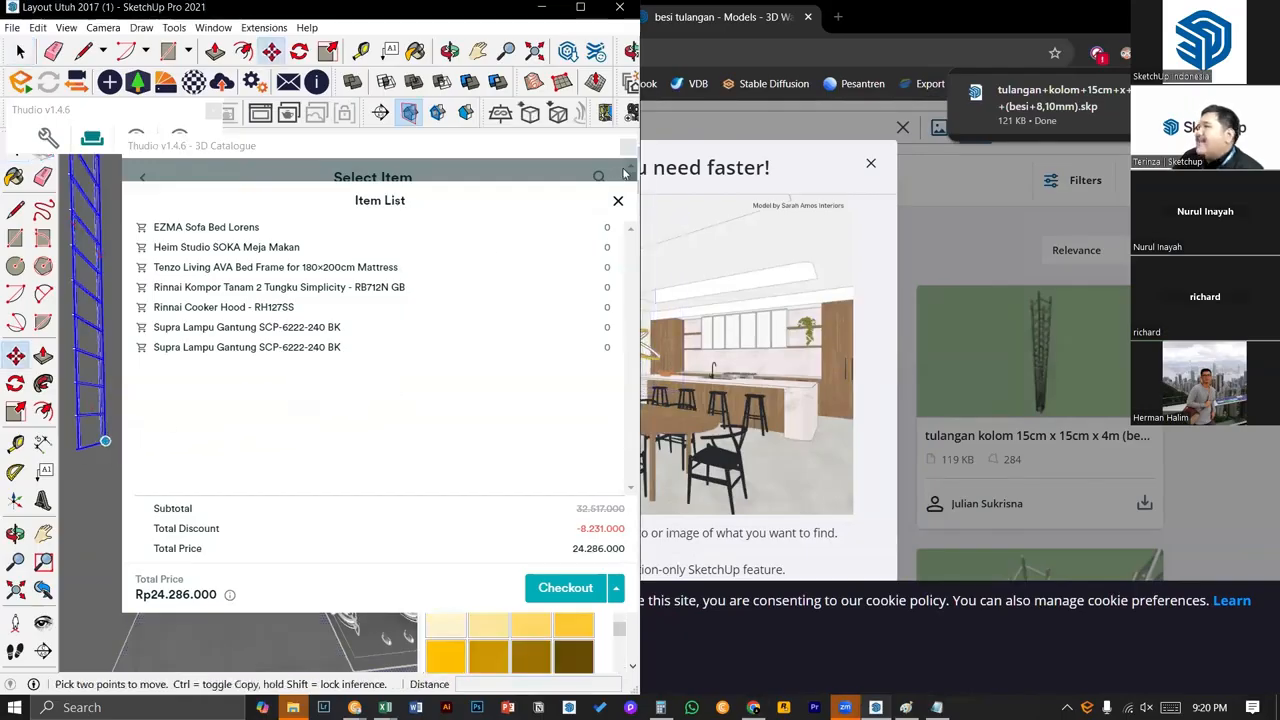
left_click(618, 200)
left_click(580, 7)
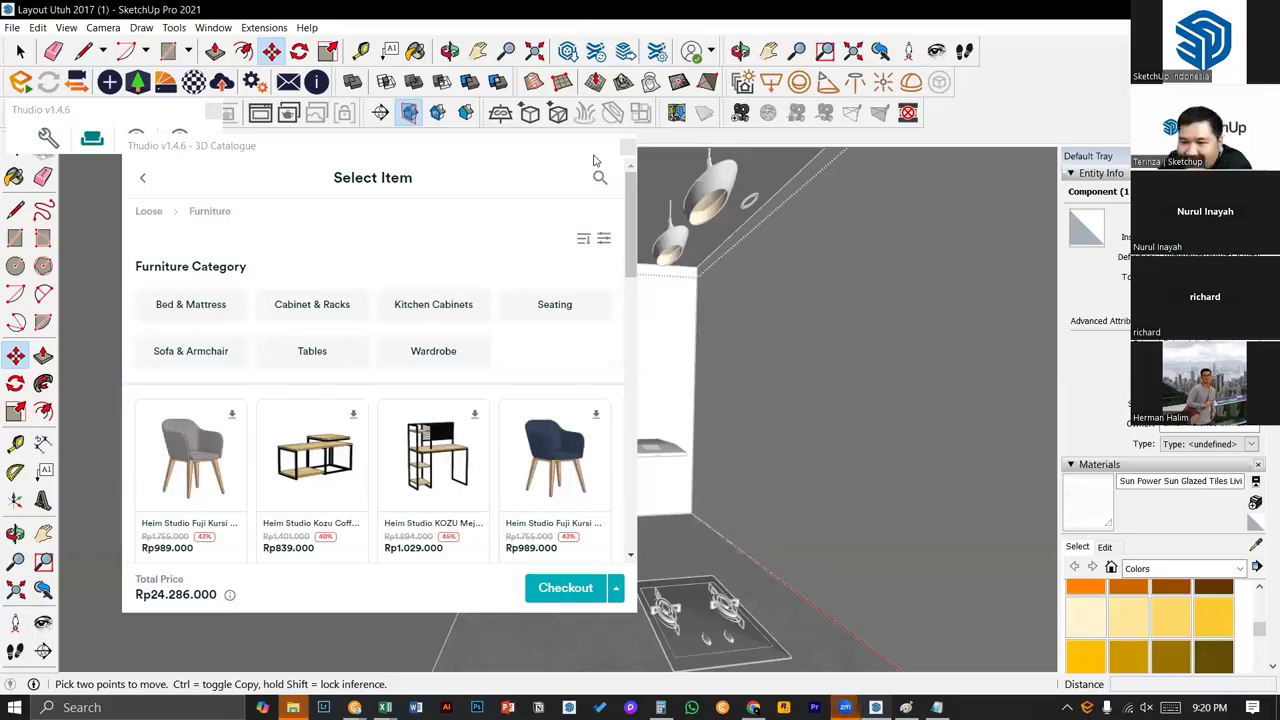
left_click(626, 146)
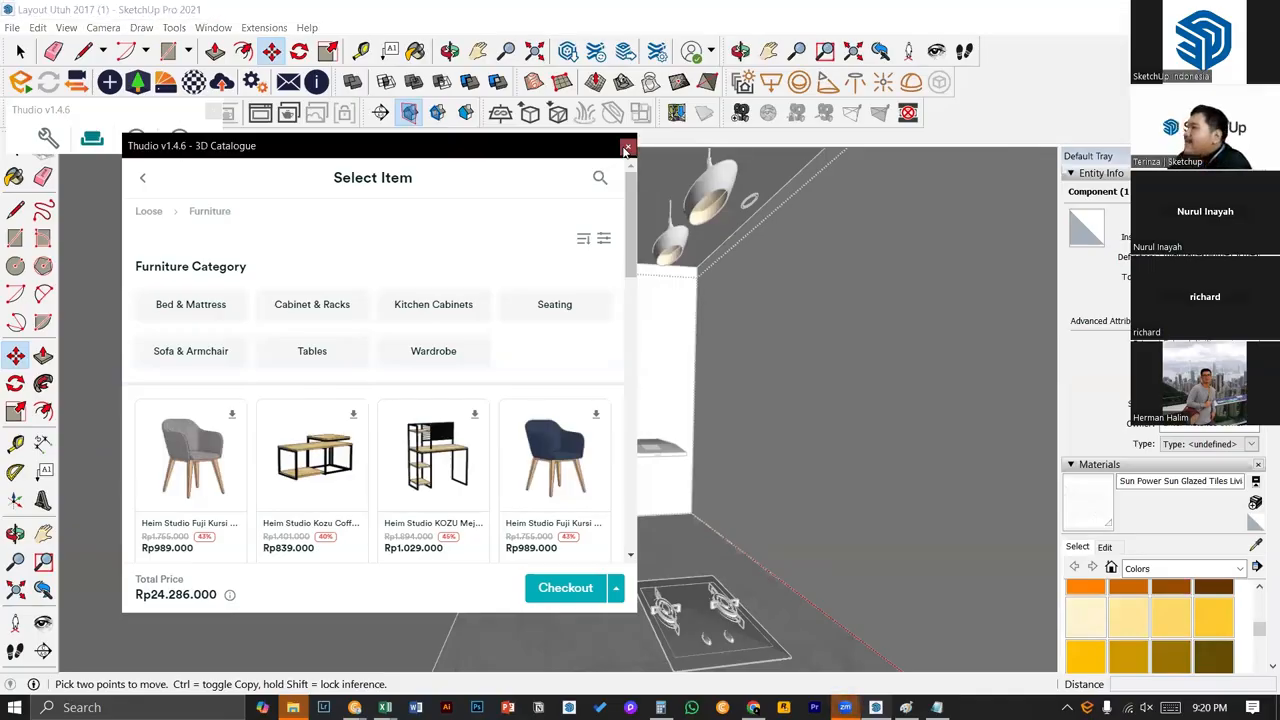
- Move the rebar column about 8.32 m within the open group, deselect it and leave the group
middle_click_drag(537, 374, 501, 502)
left_click(436, 449)
left_click(499, 549)
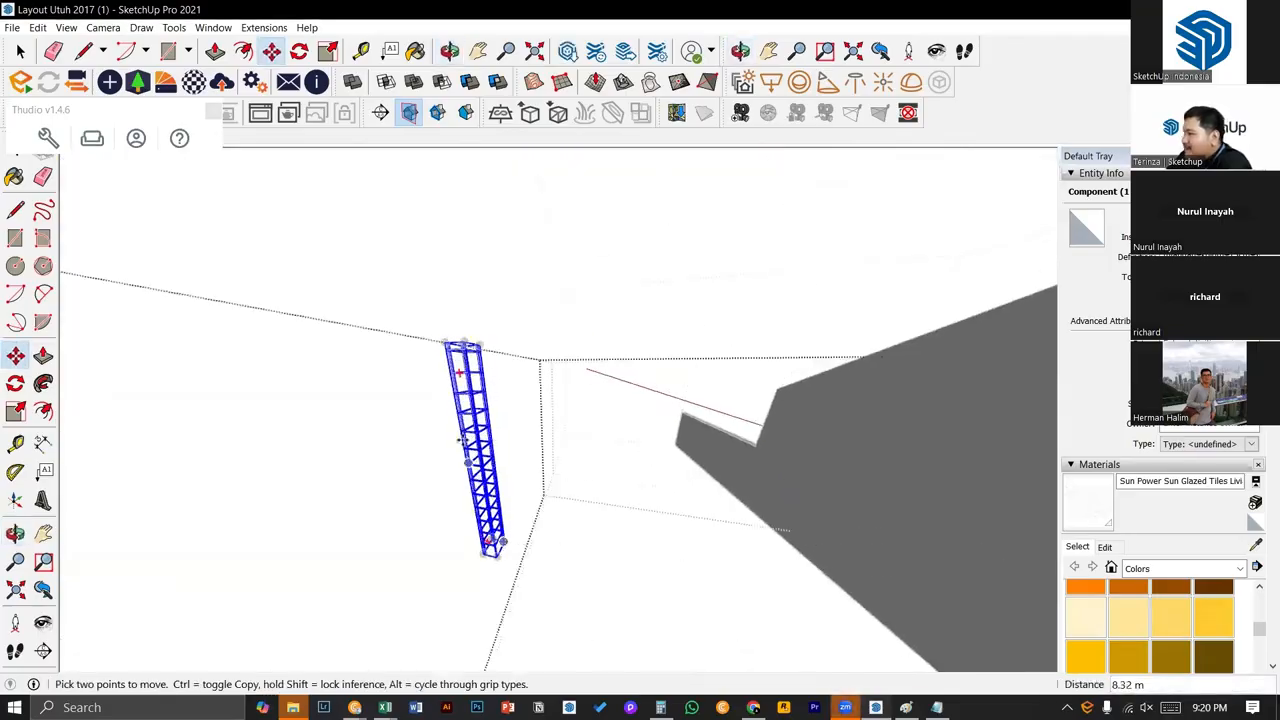
key("space")
scroll(478, 400, "up", 3)
middle_click_drag(482, 410, 506, 430)
key("Escape")
key("Escape")
key("Escape")
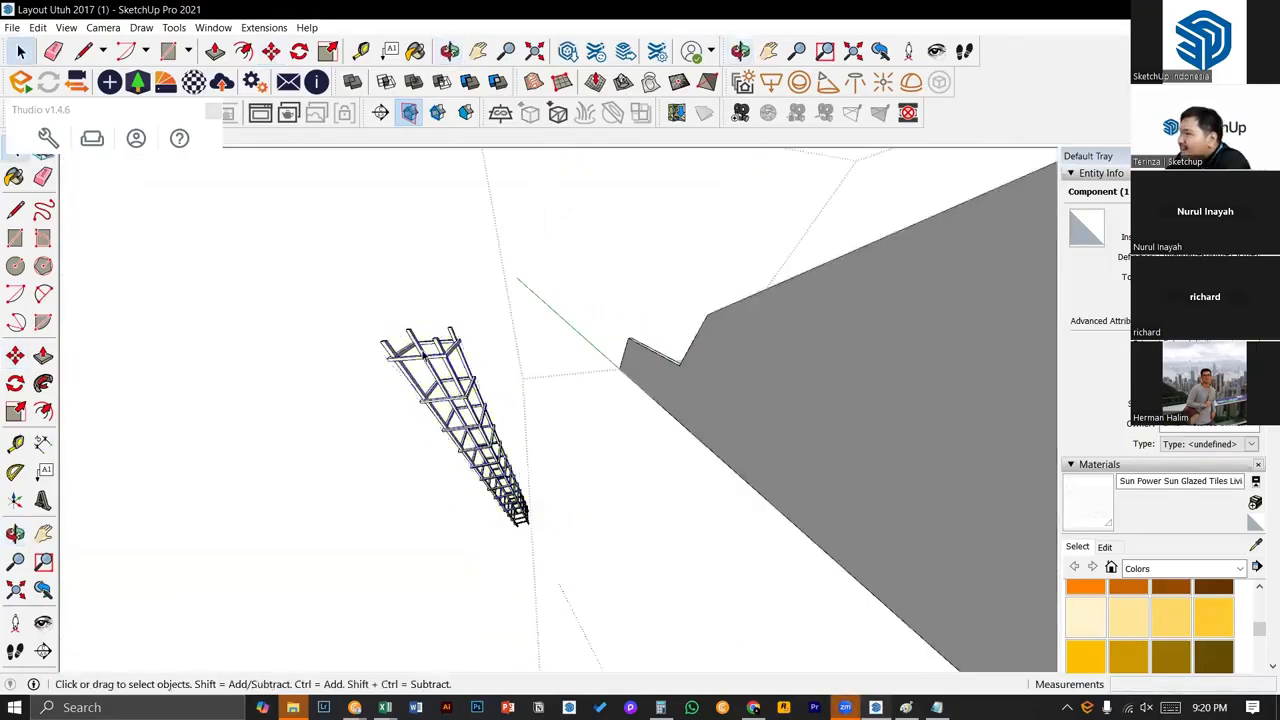
- Cut the rebar column from inside its enclosing group and paste it outside the group
scroll(425, 354, "up", 2)
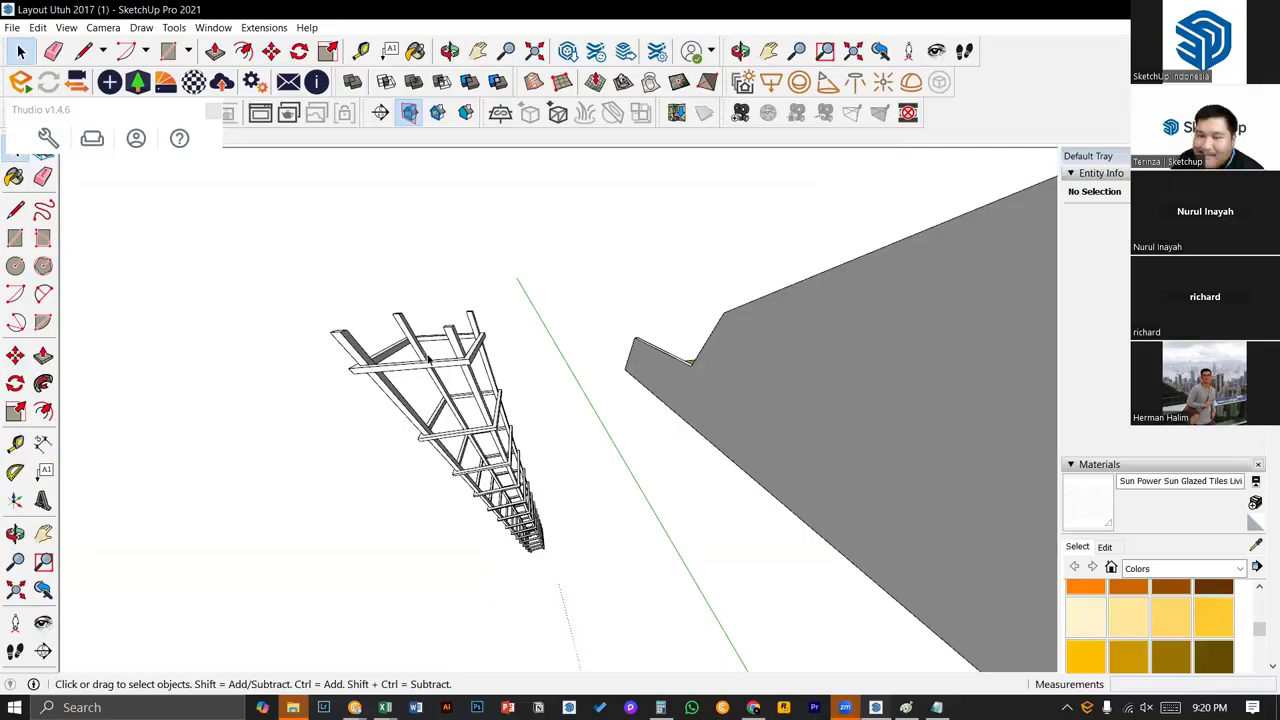
double_click(432, 366)
double_click(436, 371)
left_click(436, 371)
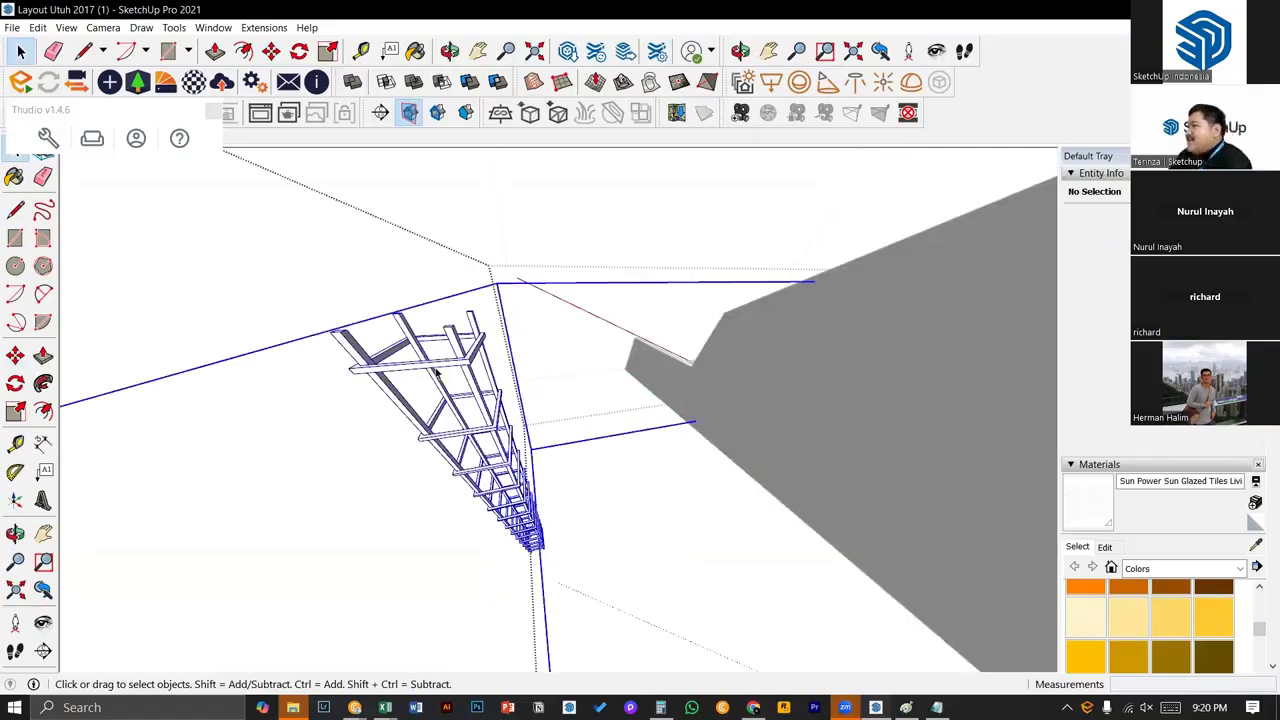
double_click(436, 371)
left_click(436, 371)
key("Delete")
key("Escape")
key("Escape")
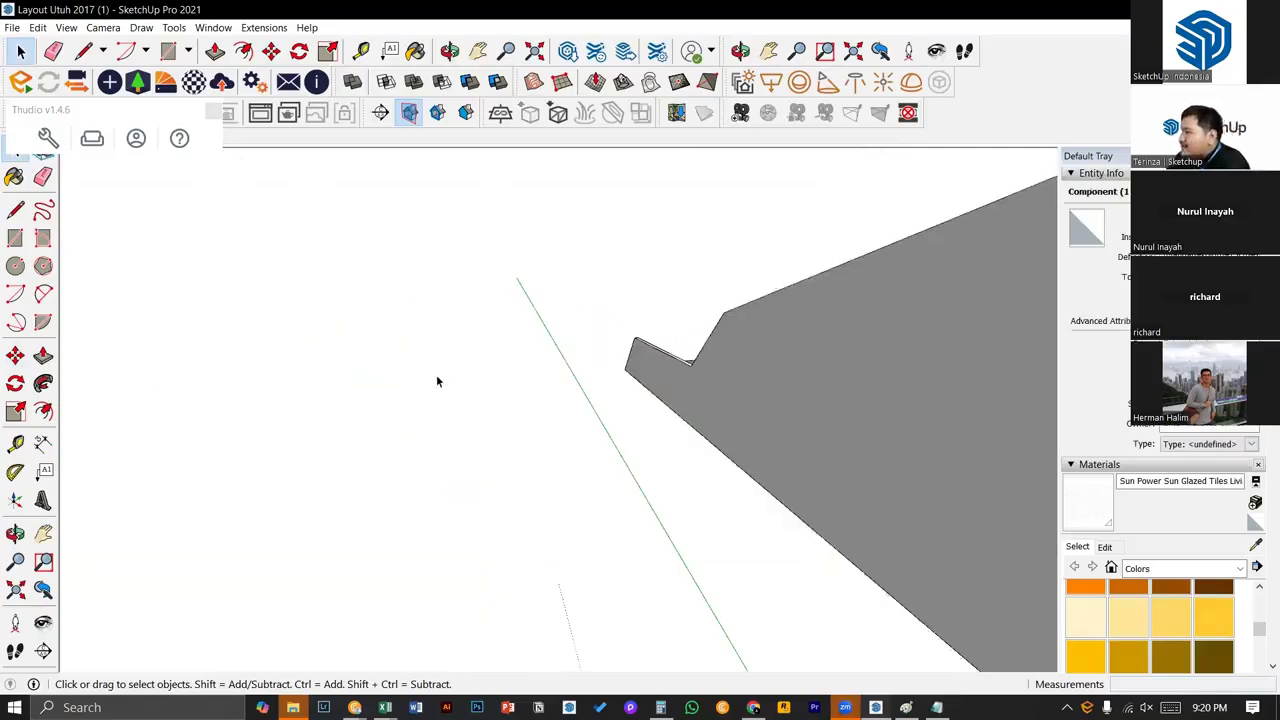
key("ctrl+v")
left_click(451, 417)
middle_click_drag(451, 417, 515, 381)
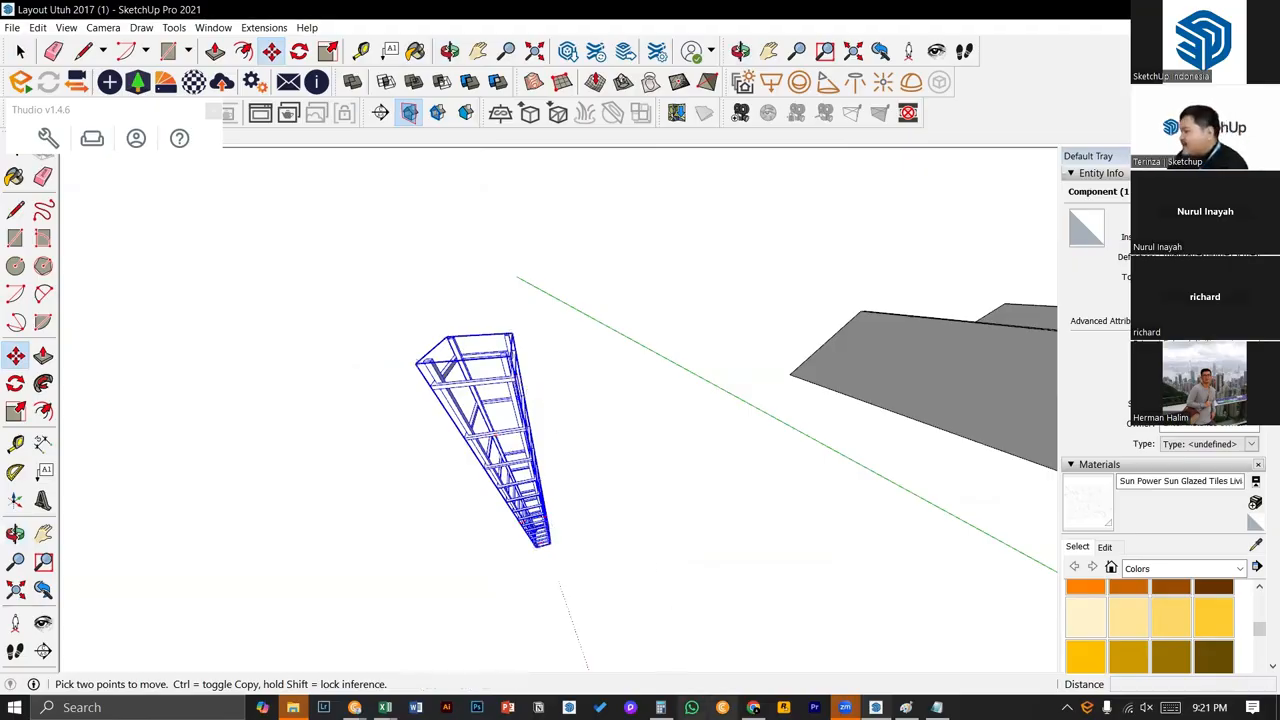
- Switch to the web browser and search Tokopedia for "besi tulangan"
left_click(754, 707)
key("ctrl+t")
type("besi t")
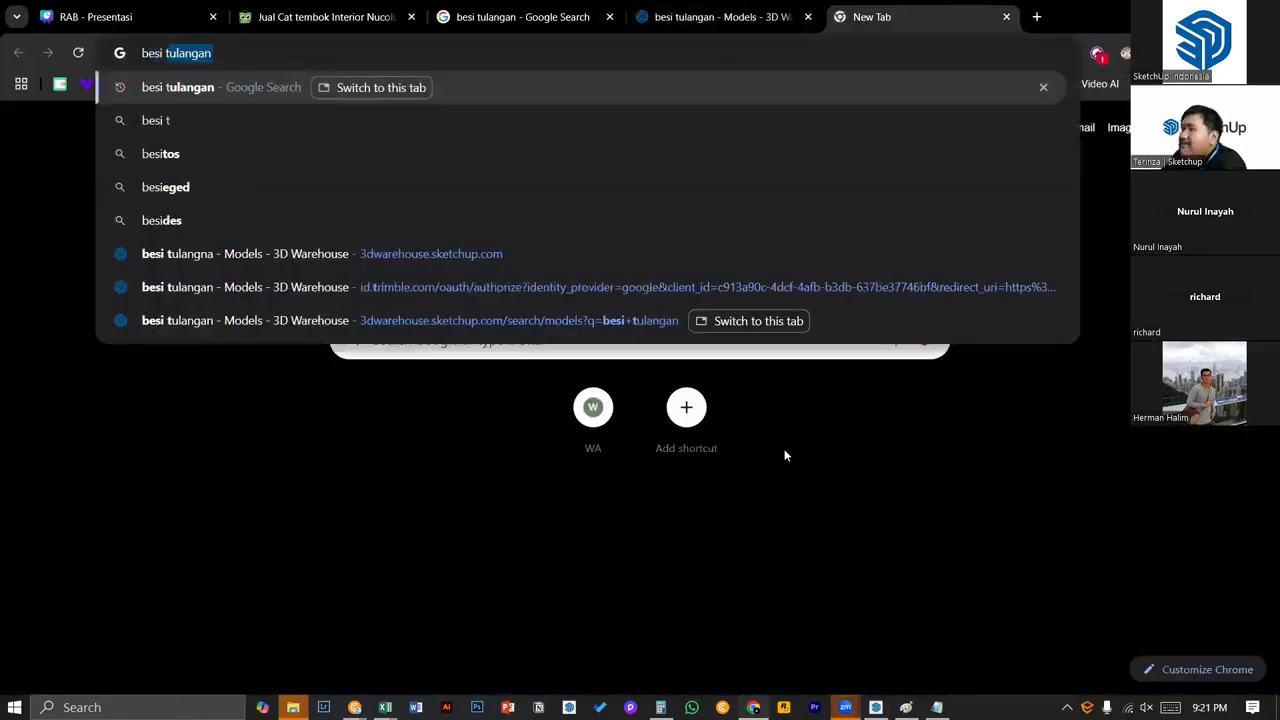
key("ctrl+a")
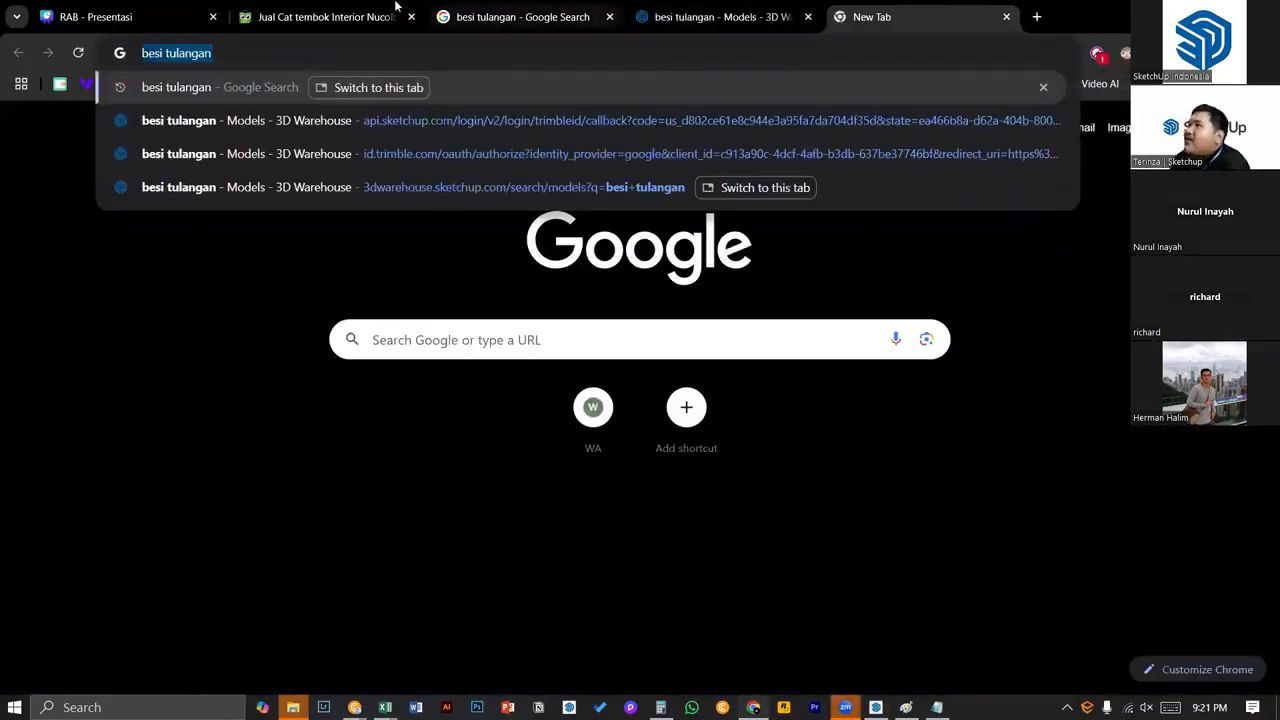
key("ctrl+2")
left_click(531, 149)
type("besi tulangan")
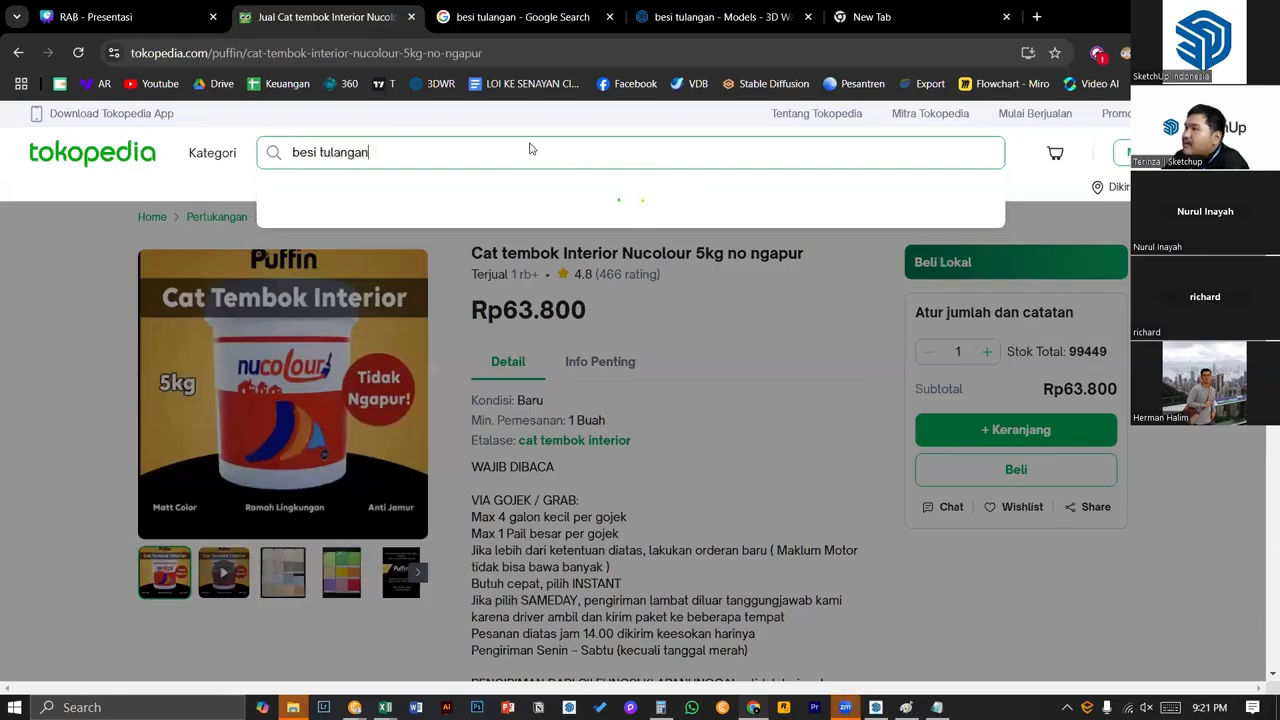
key("Return")
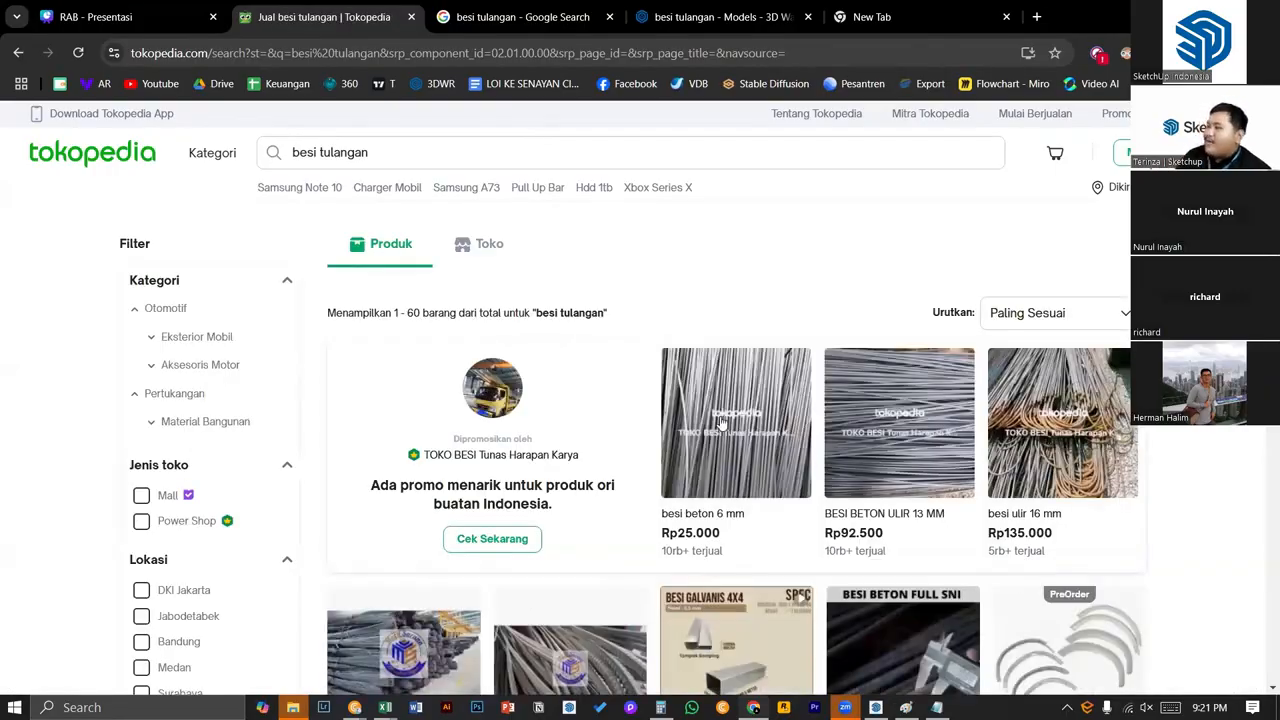
- Open the "besi beton 6 mm" listing, check its product details and return to the search results
scroll(724, 420, "down", 1)
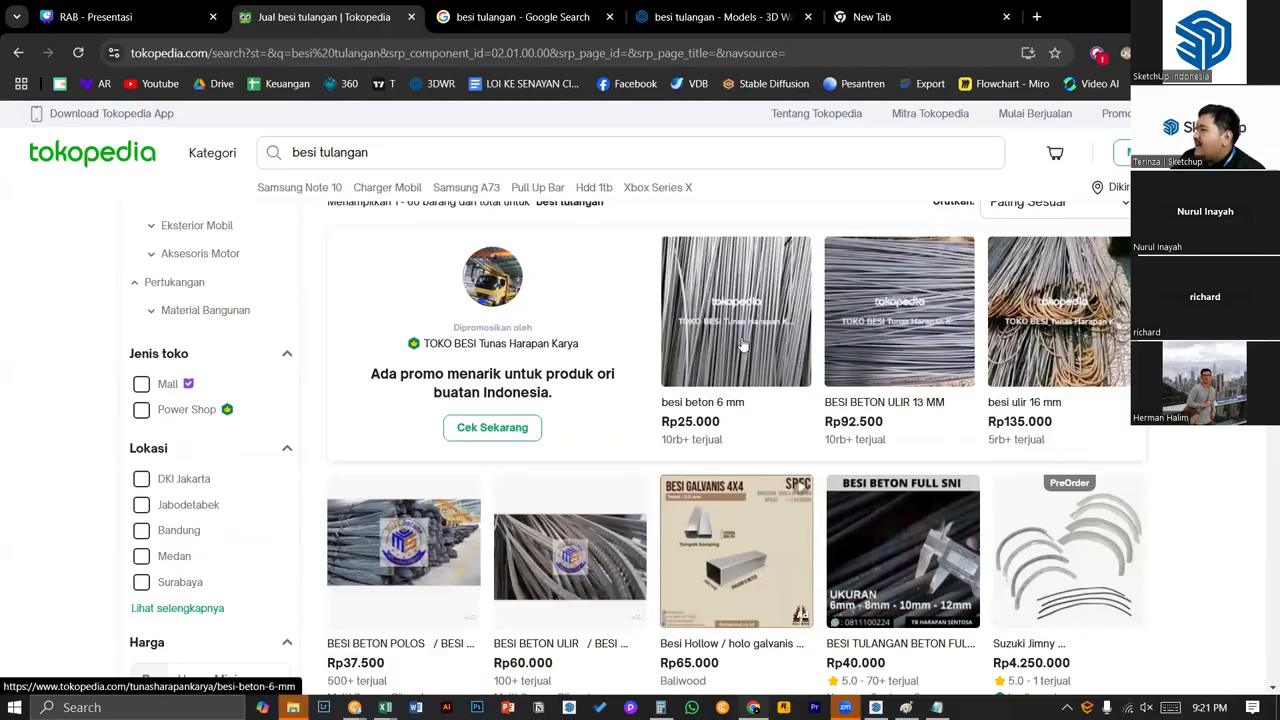
left_click(743, 345)
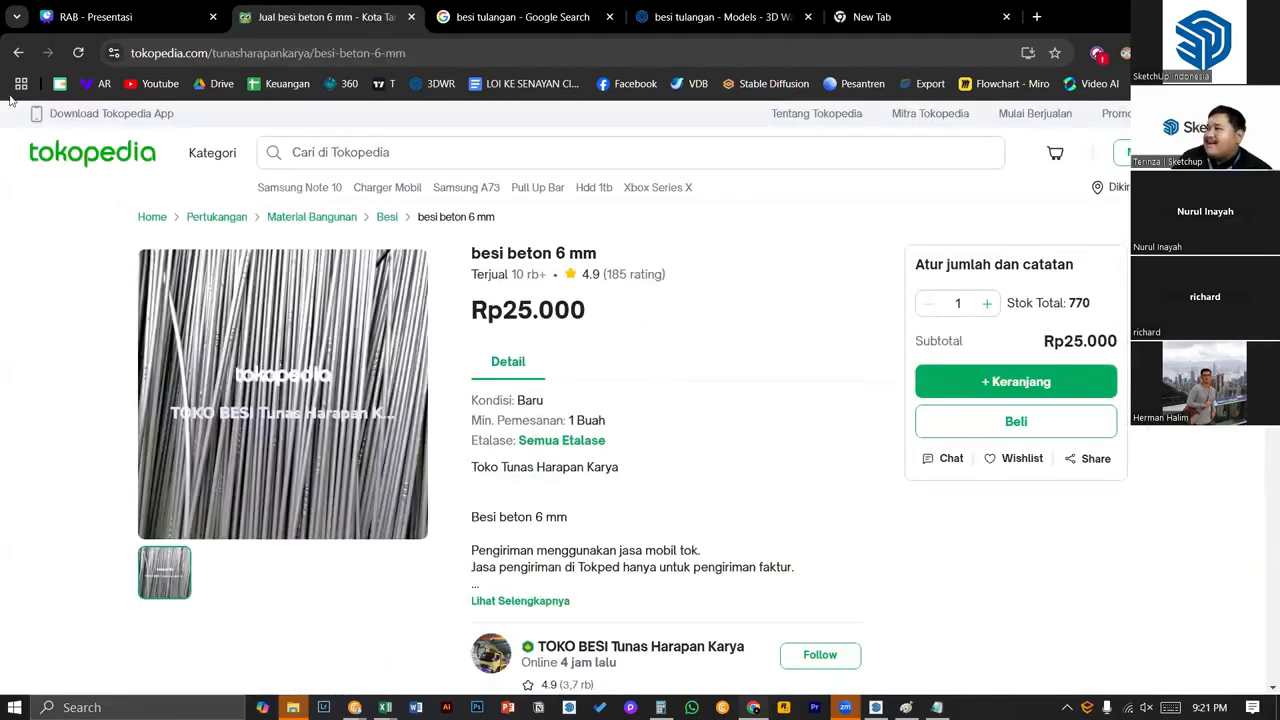
scroll(505, 286, "down", 1)
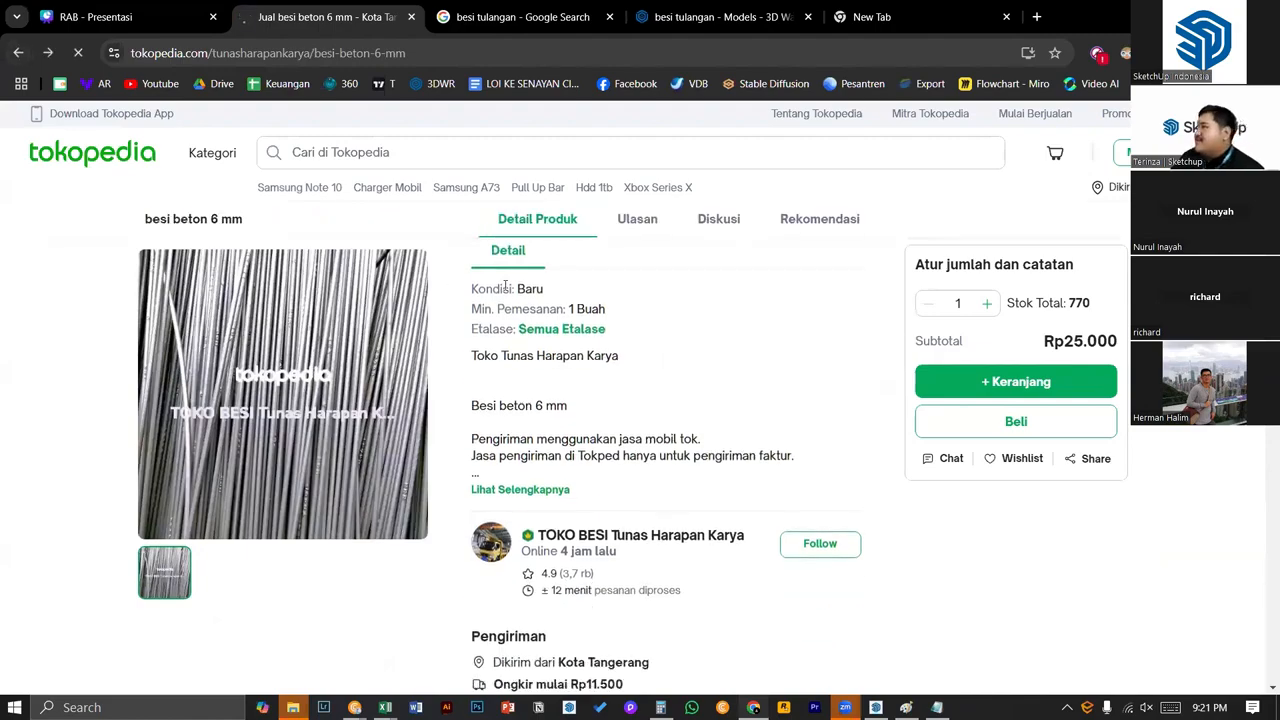
- Open the "BESI BETON ULIR" listing and highlight its bar length and its price
scroll(615, 479, "down", 1)
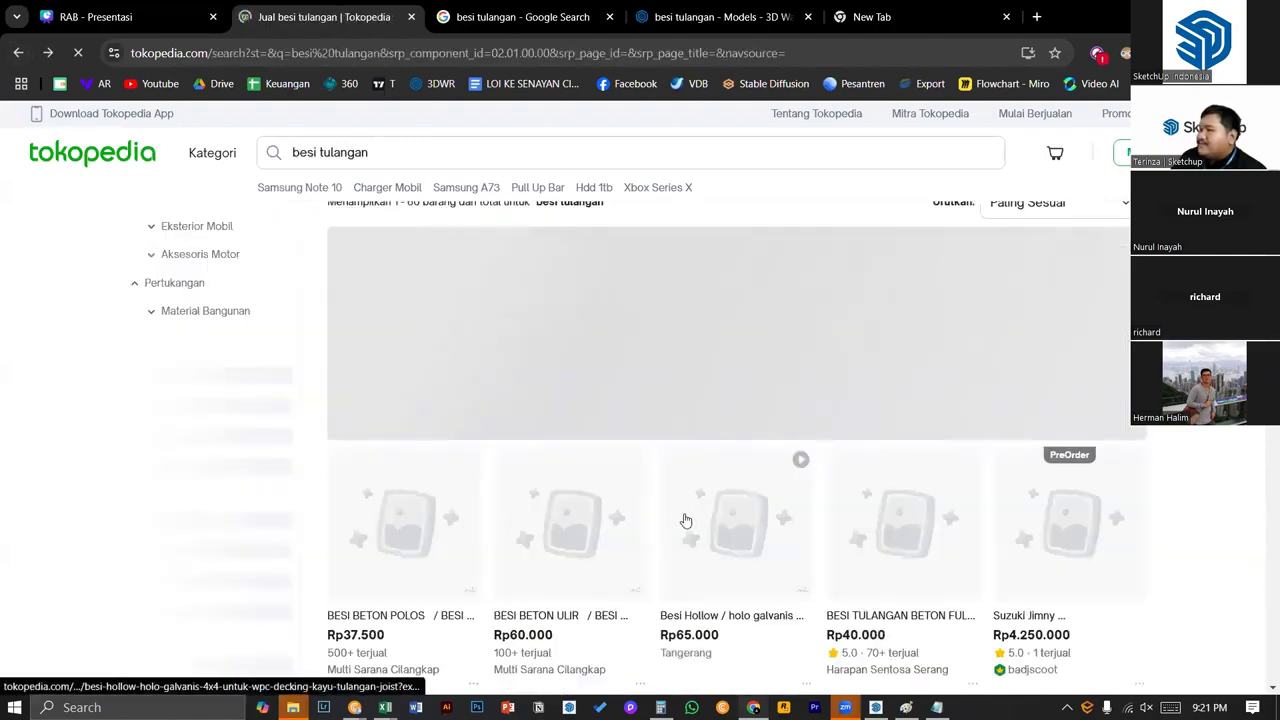
scroll(745, 384, "down", 3)
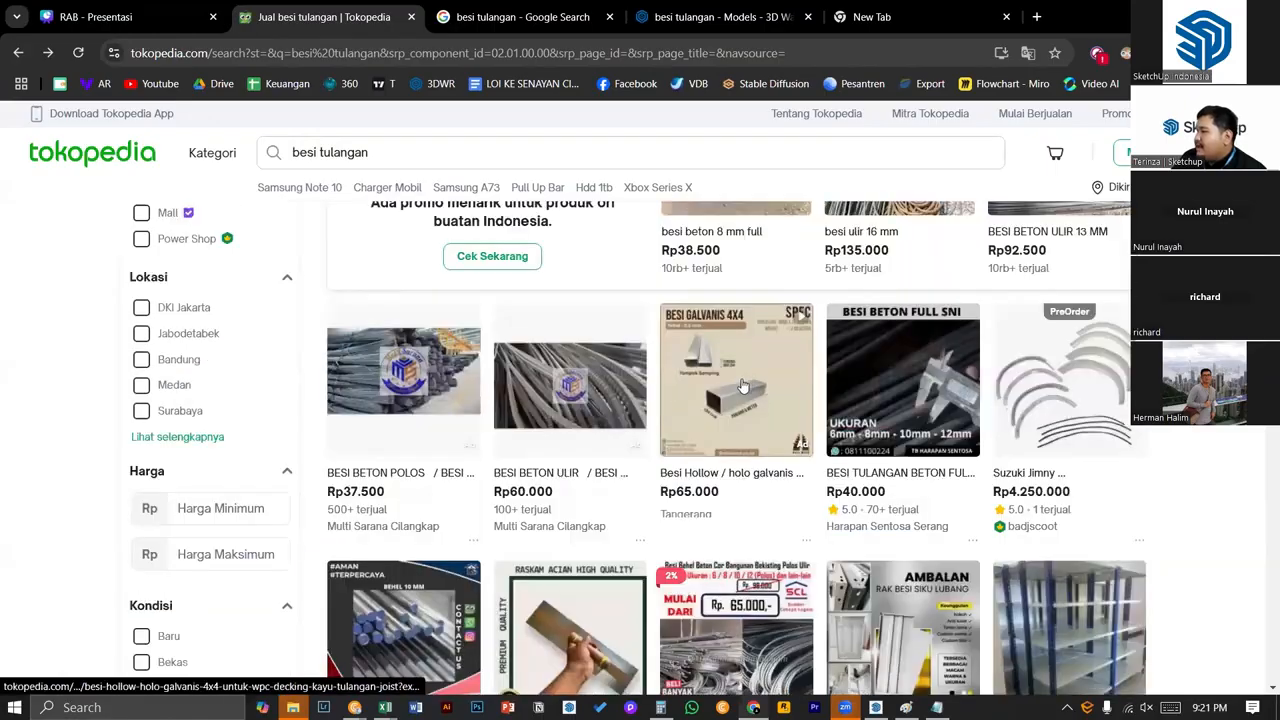
scroll(595, 483, "up", 1)
left_click(595, 483)
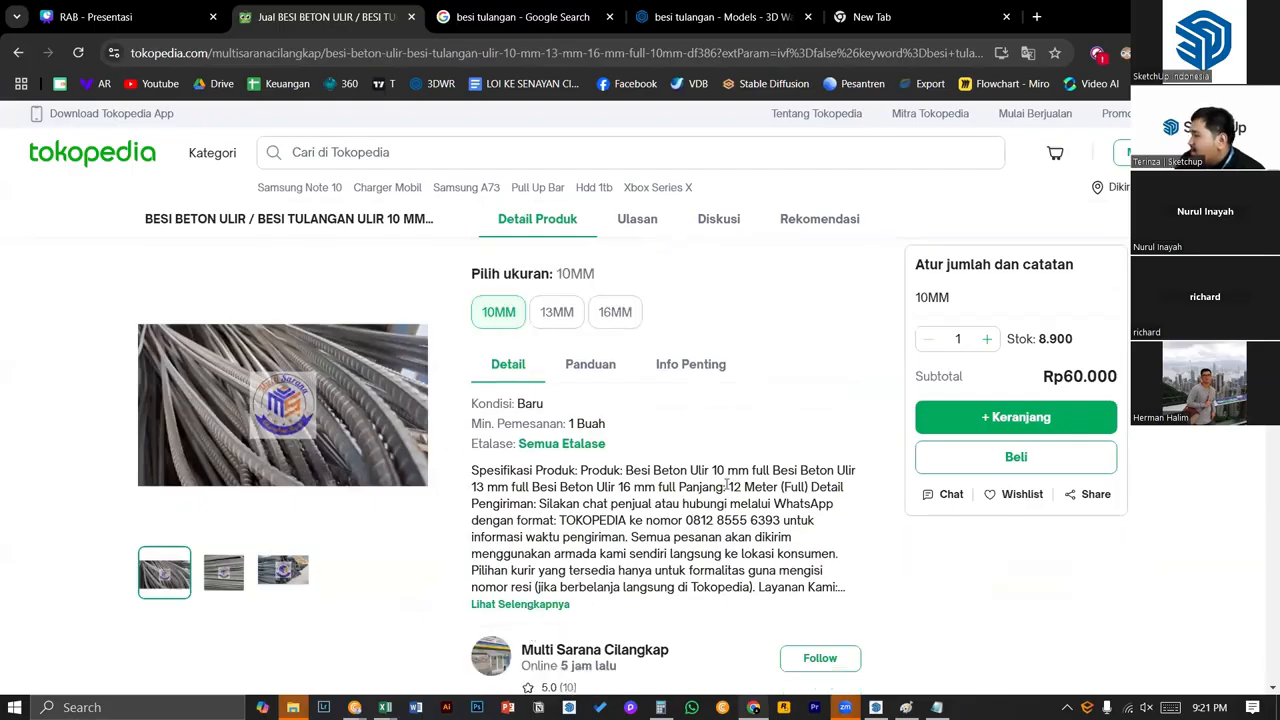
left_click_drag(729, 486, 784, 487)
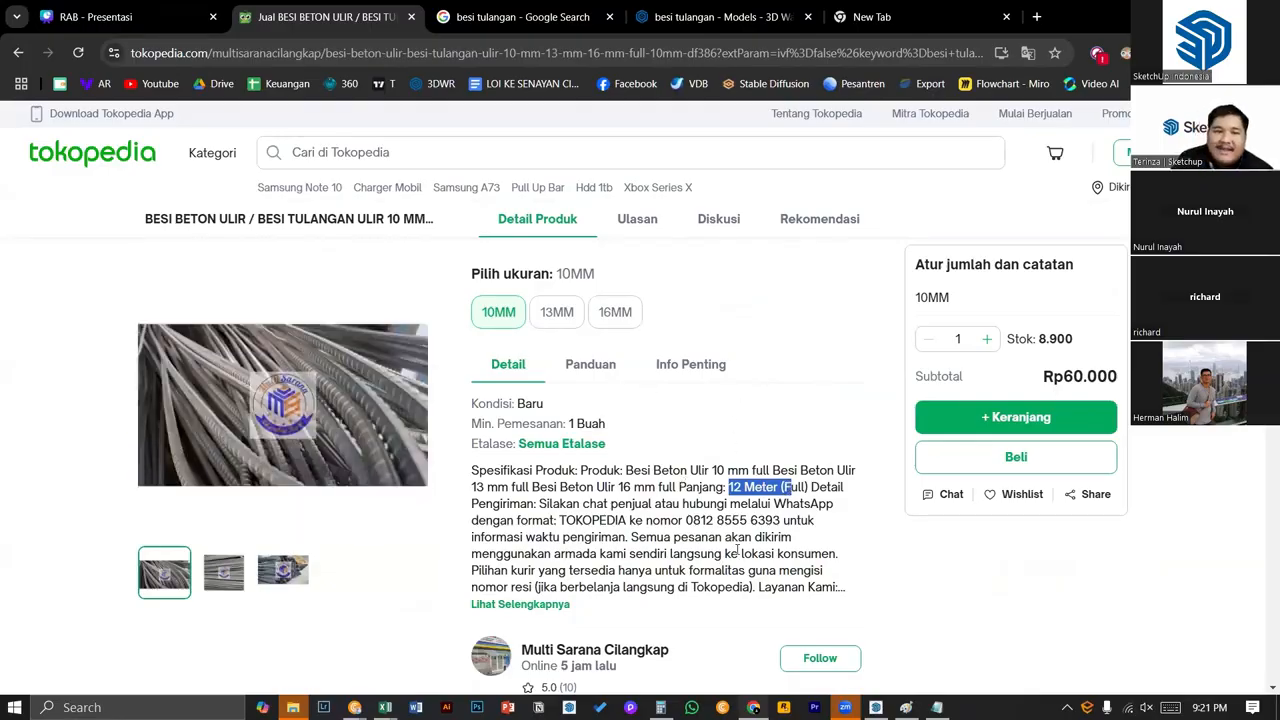
scroll(750, 520, "up", 1)
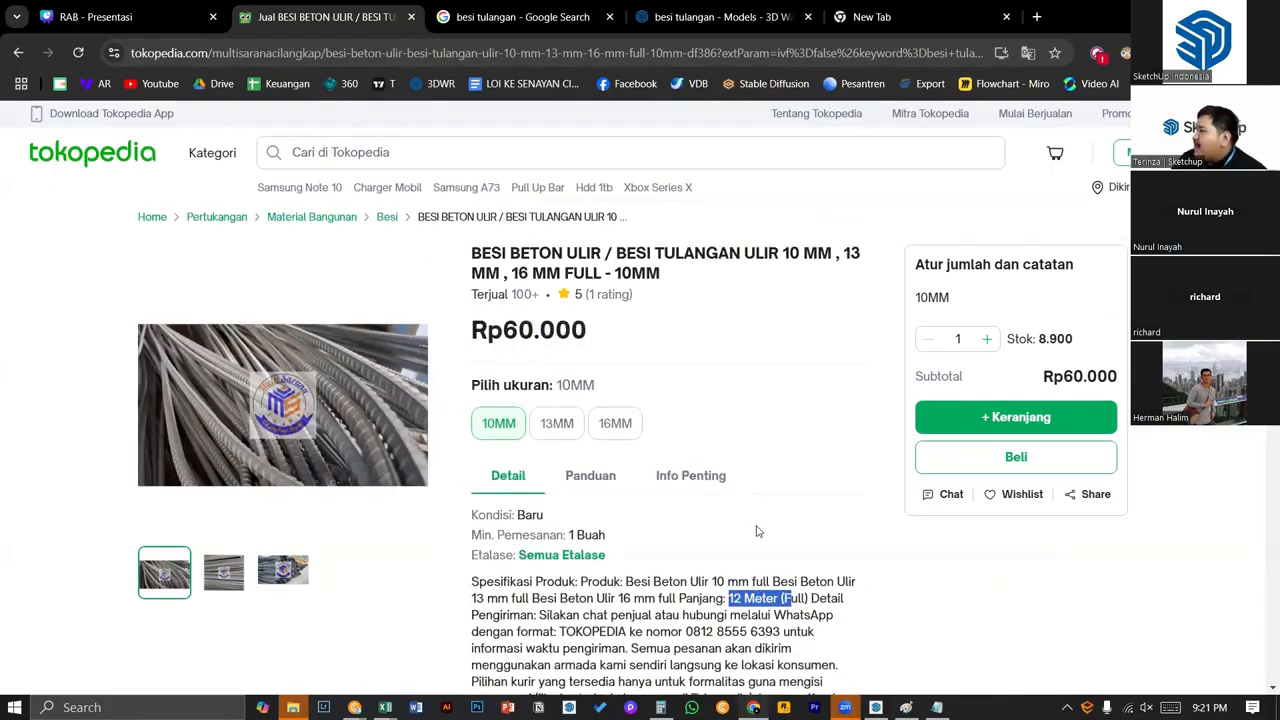
left_click(741, 598)
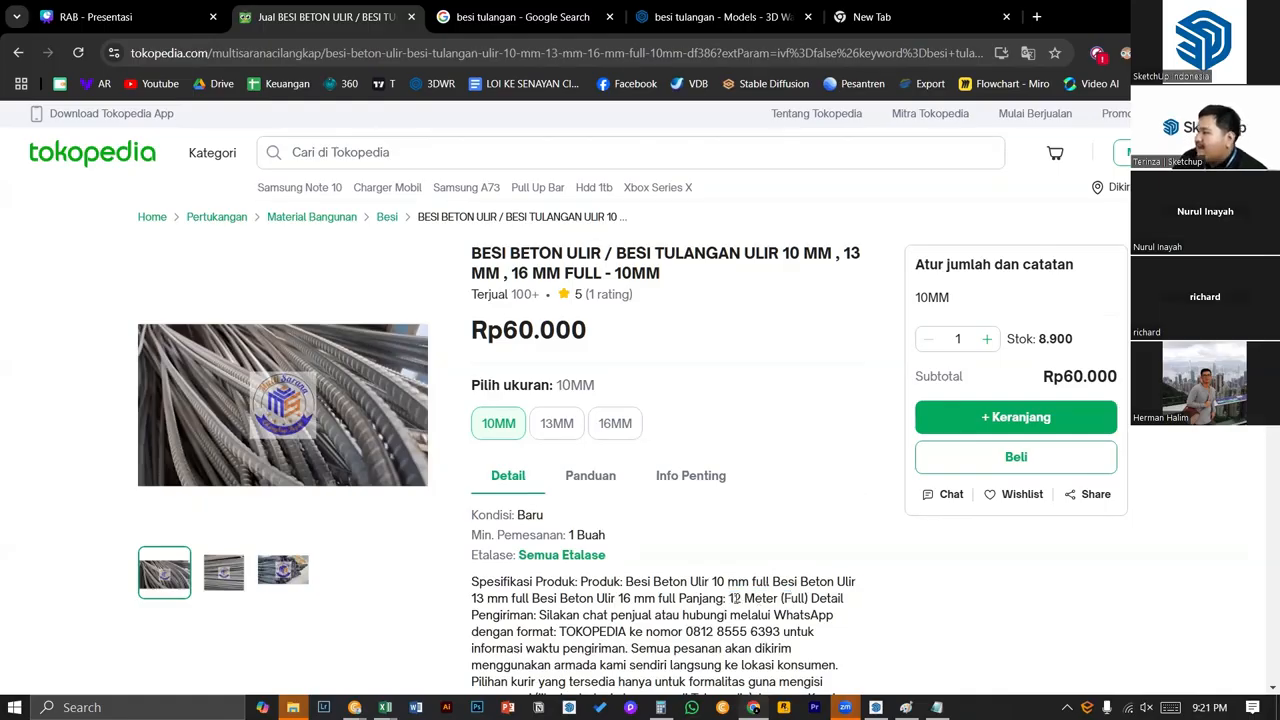
left_click_drag(733, 598, 786, 600)
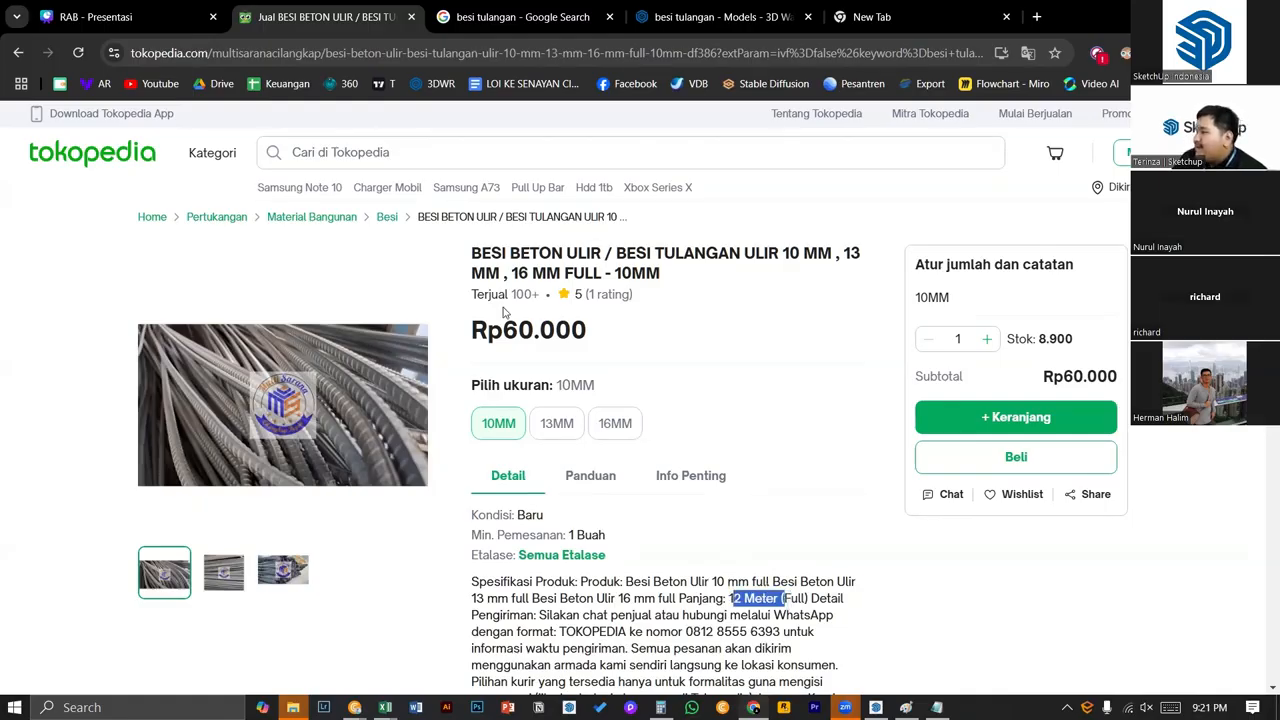
left_click_drag(504, 322, 612, 352)
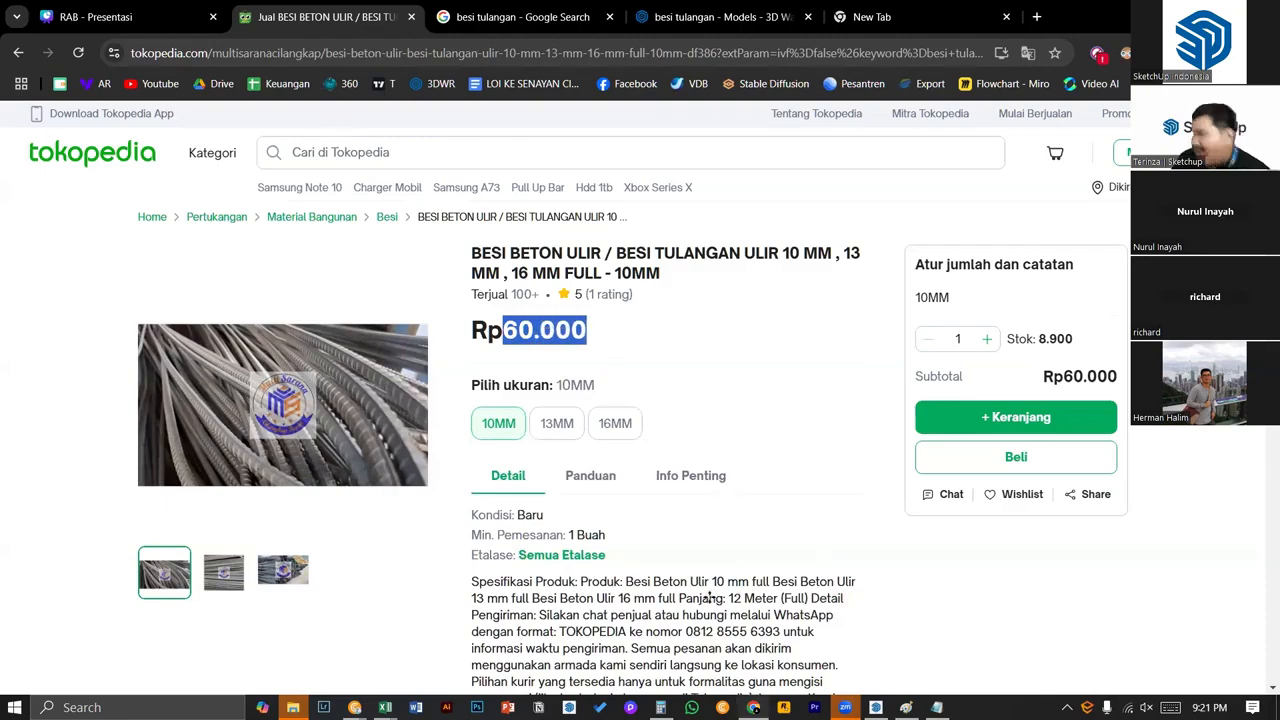
- Switch back to SketchUp and move the rebar column about 6.16 m to a spot beside the building
left_click(875, 707)
scroll(543, 503, "down", 2)
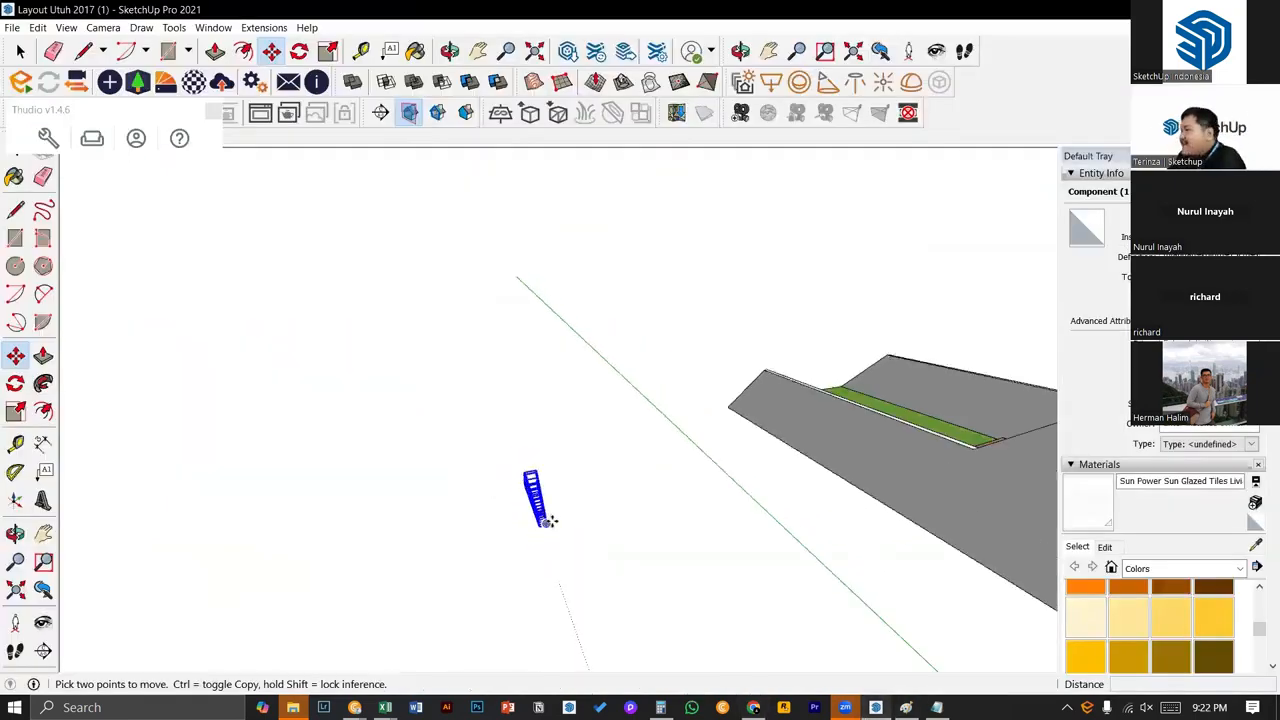
left_click(547, 519)
middle_click_drag(788, 414, 523, 486, "shift")
scroll(545, 454, "up", 3)
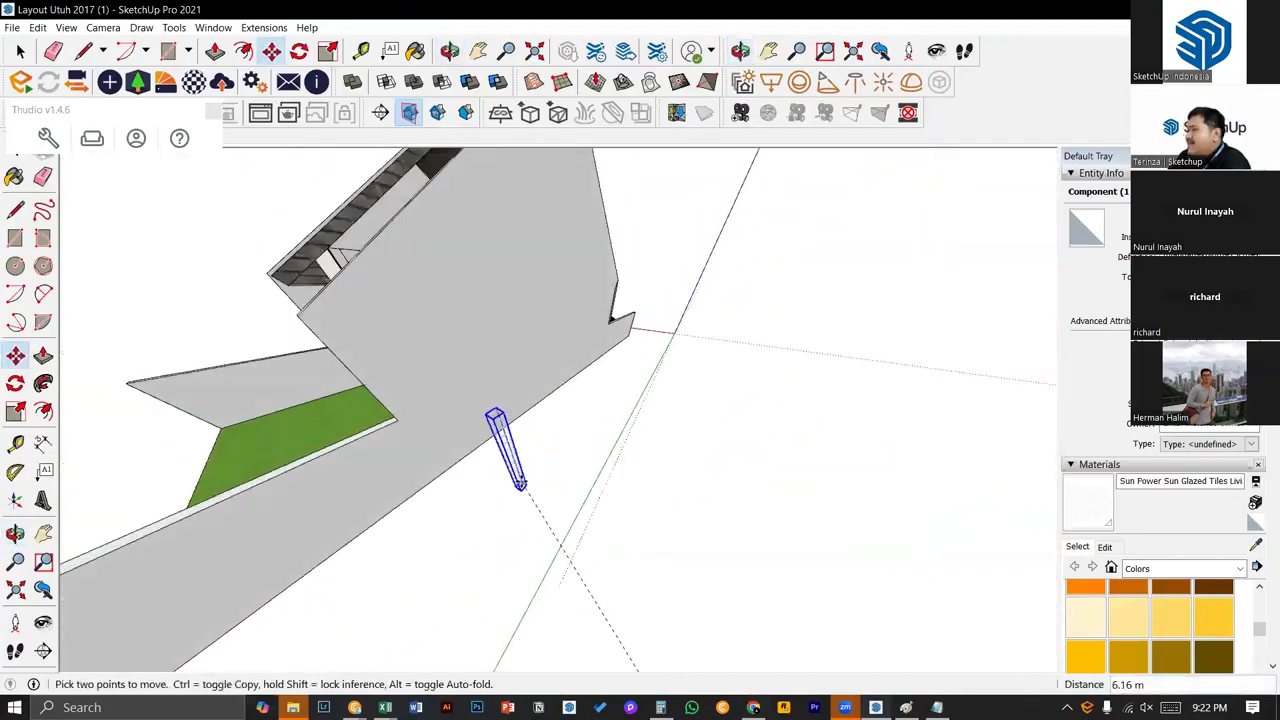
left_click(521, 488)
- Copy the rebar column to the building's rear corner and divide the spacing with /2 to add an intermediate column
key("ctrl")
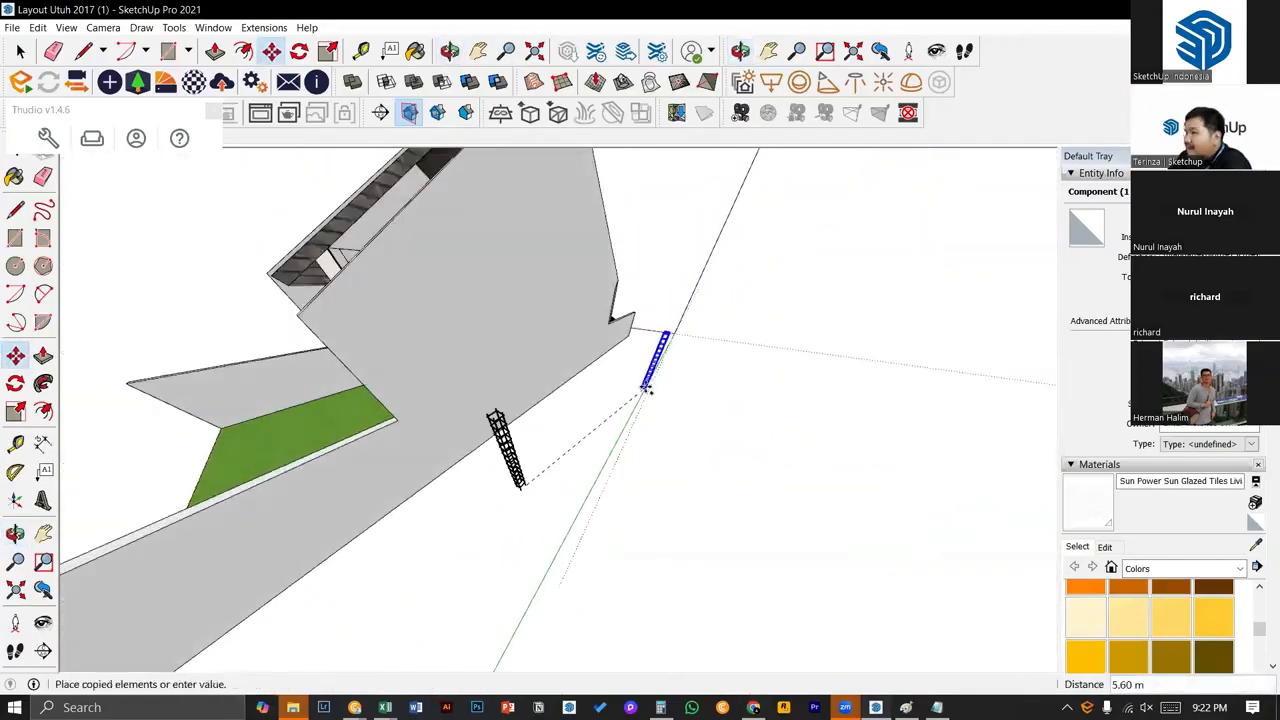
left_click(621, 375)
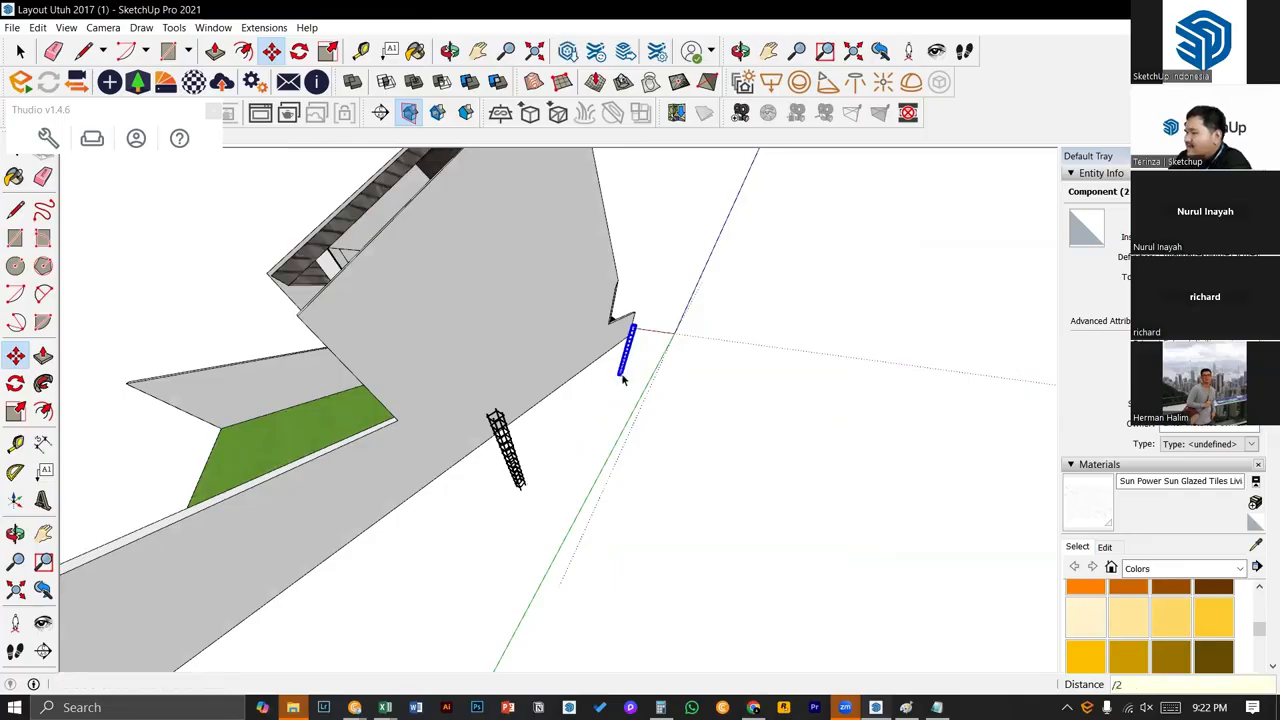
middle_click_drag(621, 375, 683, 457)
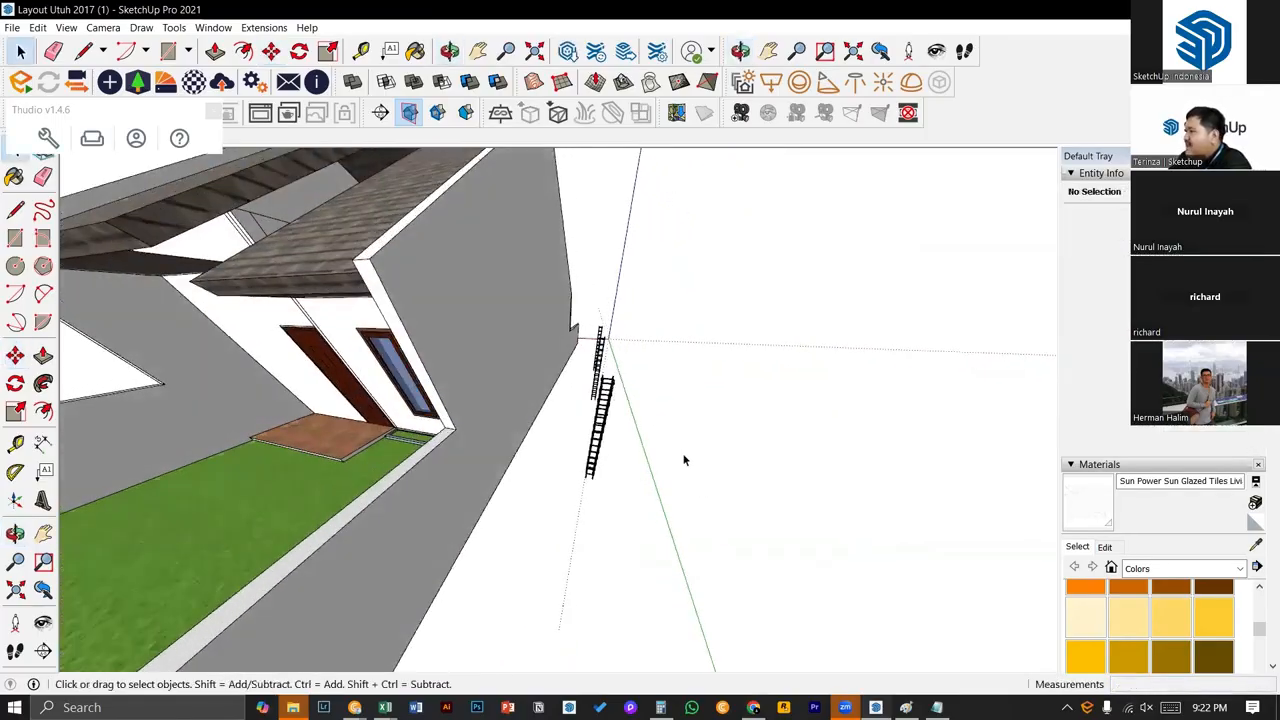
- Try to copy the three rebar columns sideways, away from the building, and undo the copy
left_click_drag(700, 529, 603, 303)
key("m")
left_click(584, 536)
key("ctrl")
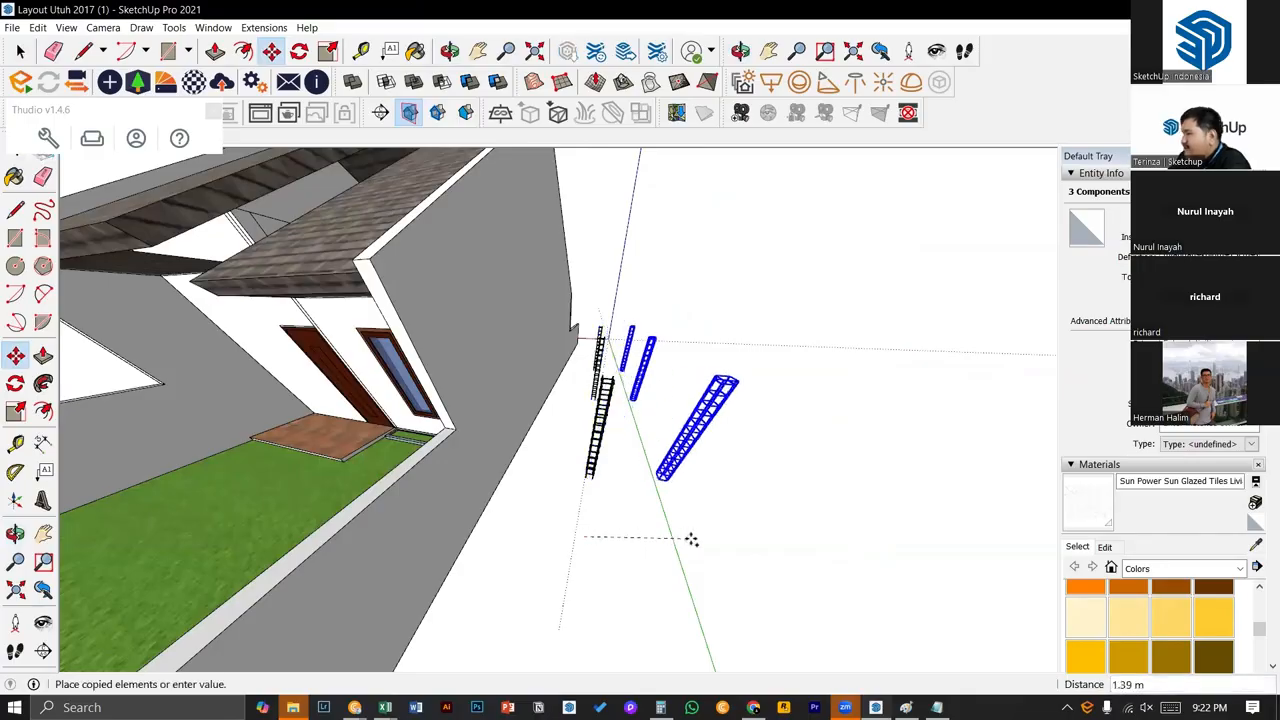
left_click(693, 532)
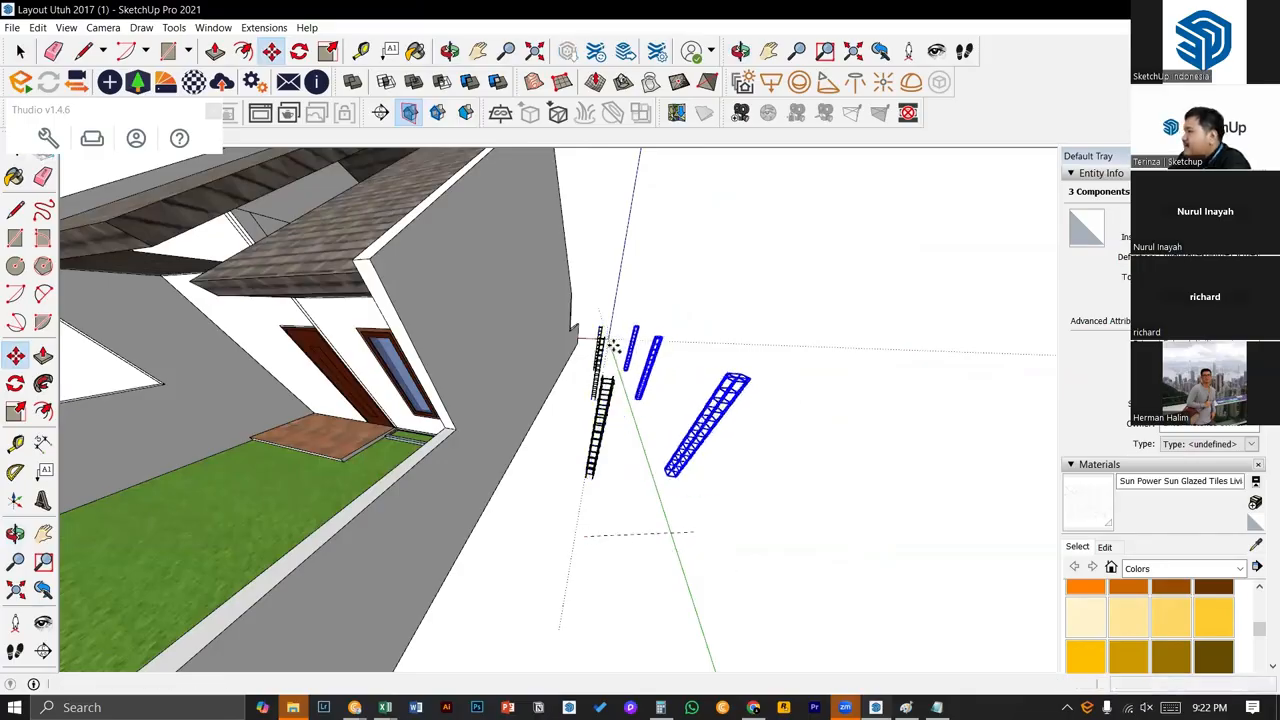
key("ctrl+z")
key("space")
- Remove the two copied rebar columns near the building's rear corner, keeping only the front one
scroll(614, 349, "up", 3)
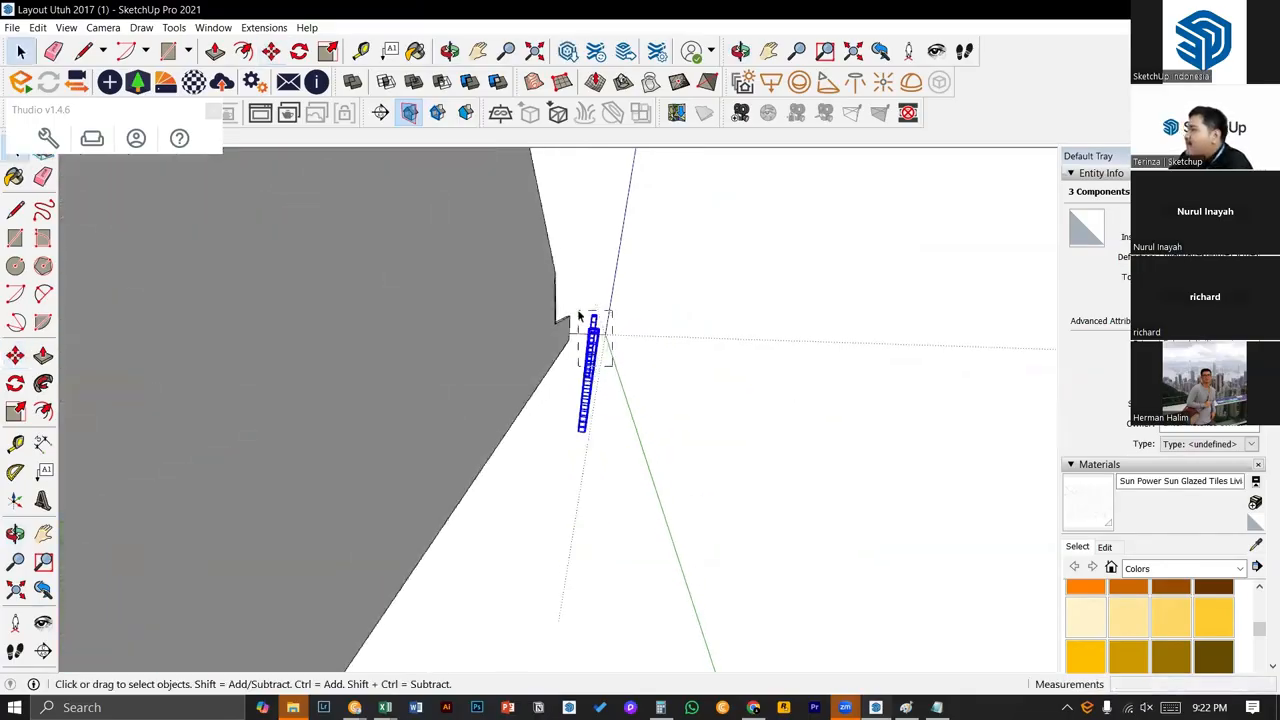
right_click(592, 342)
scroll(615, 450, "down", 3)
- Explode the outer component of the remaining rebar column beside the building
right_click(625, 462)
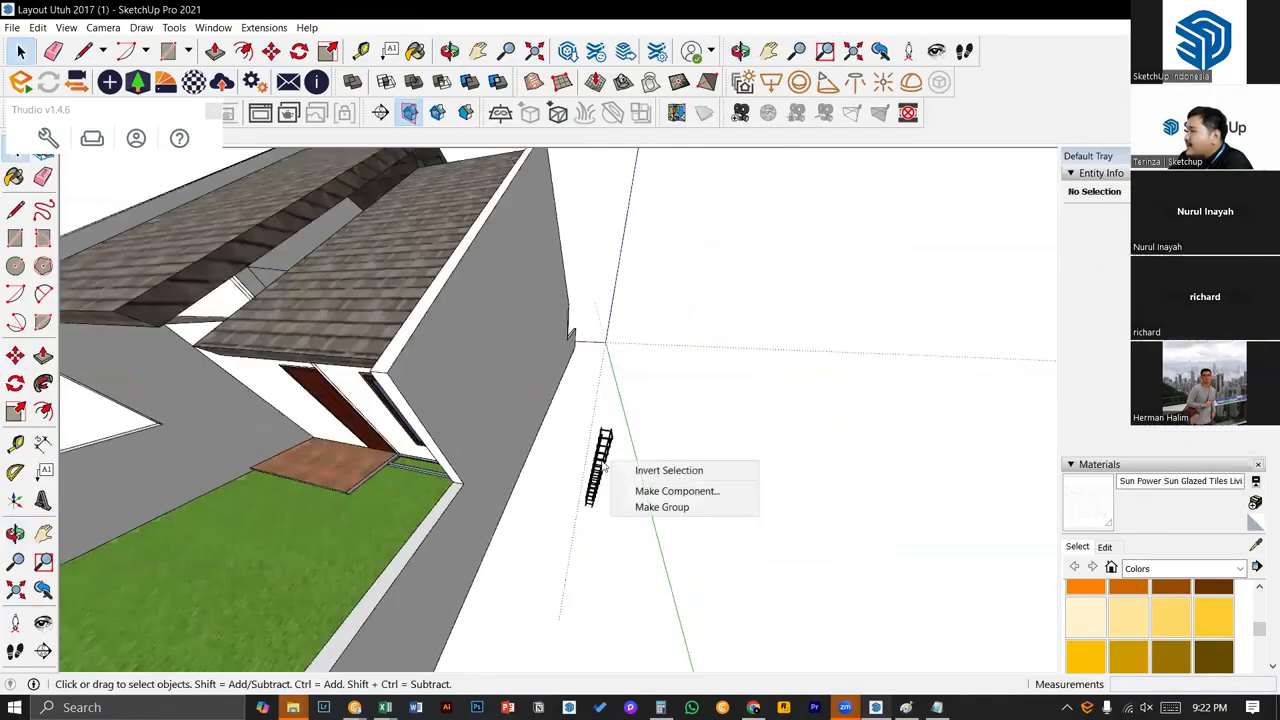
right_click(600, 455)
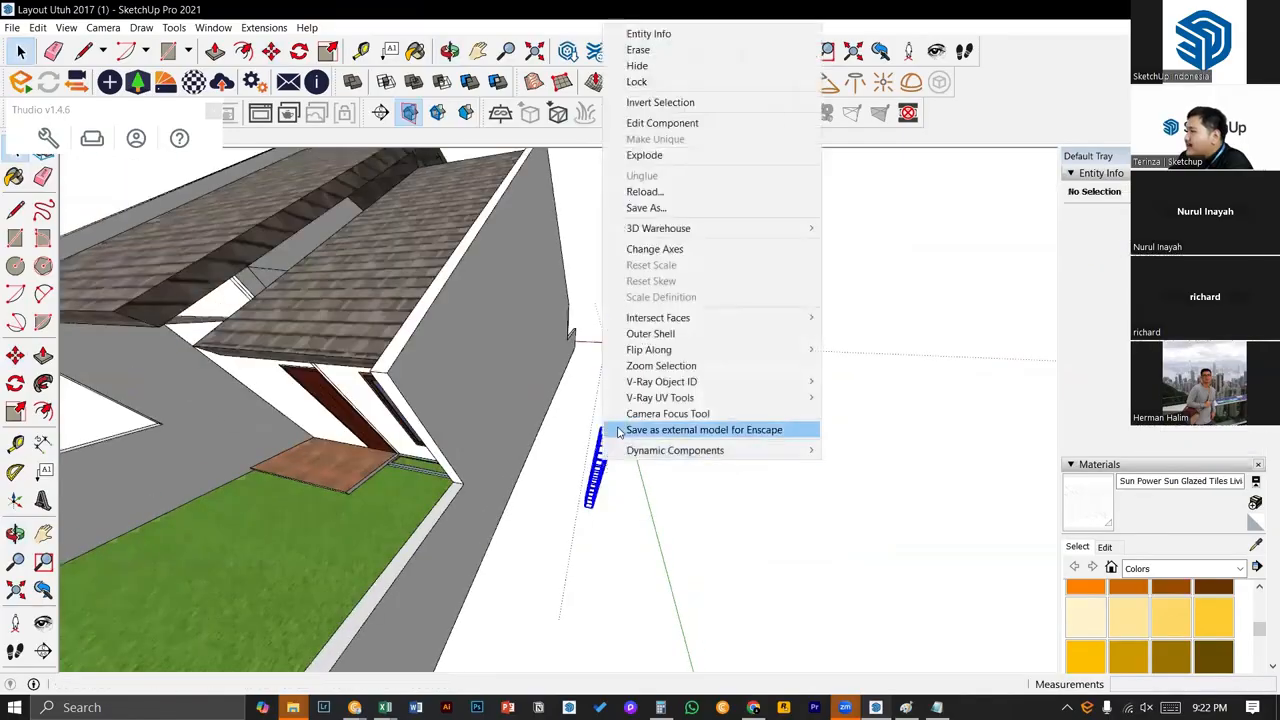
left_click(660, 155)
- Copy the rebar column about 1.61 m along the building's side wall and array it with *3 into a row of four
key("m")
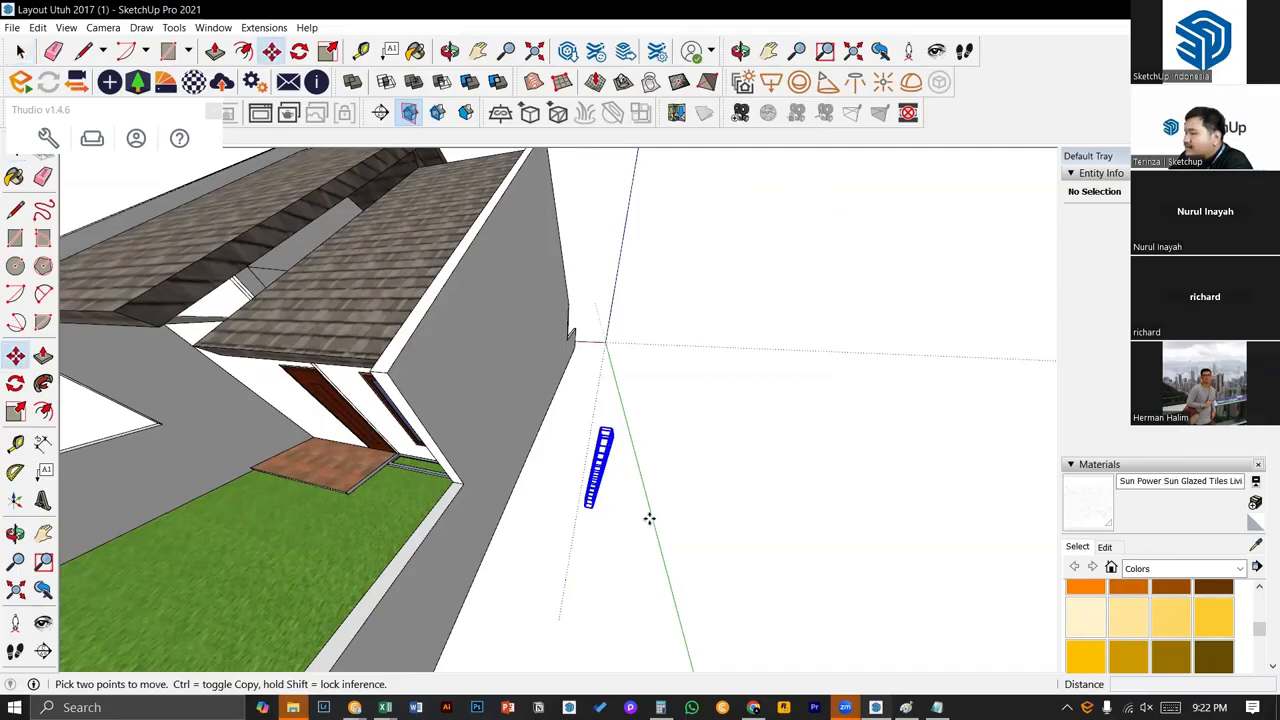
middle_click_drag(647, 480, 540, 510)
scroll(560, 525, "down", 2)
left_click(563, 532)
key("ctrl")
left_click(598, 490)
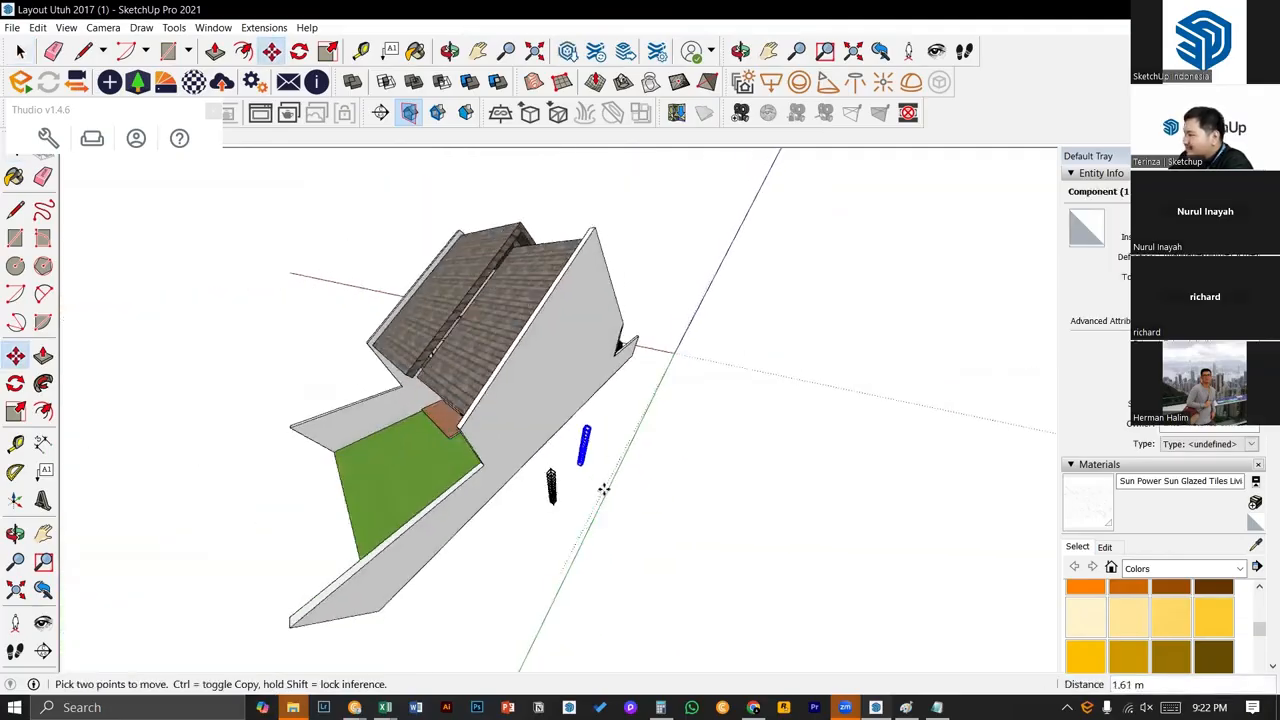
middle_click_drag(666, 471, 850, 523)
type("*3")
key("Return")
key("space")
left_click(693, 512)
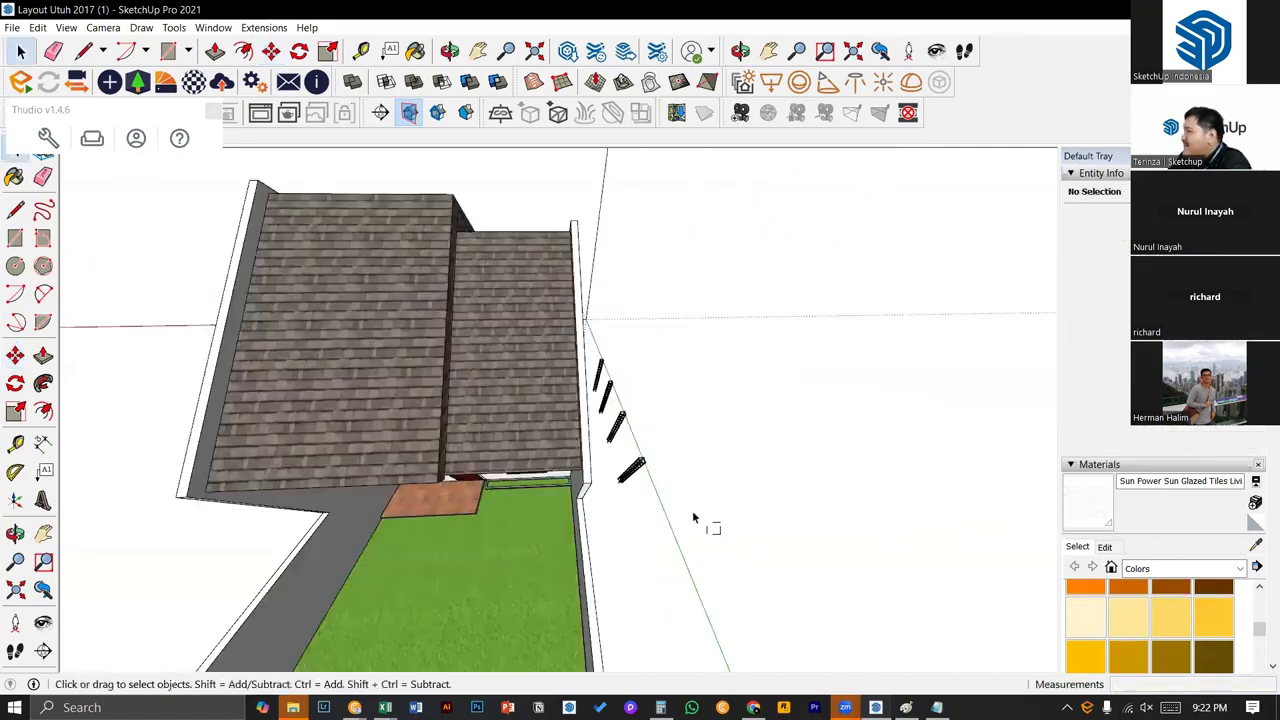
- Copy the row of four rebar columns about 1.8 m away from the building and array it with *3 into a grid
left_click_drag(718, 535, 598, 358)
middle_click_drag(598, 420, 632, 538)
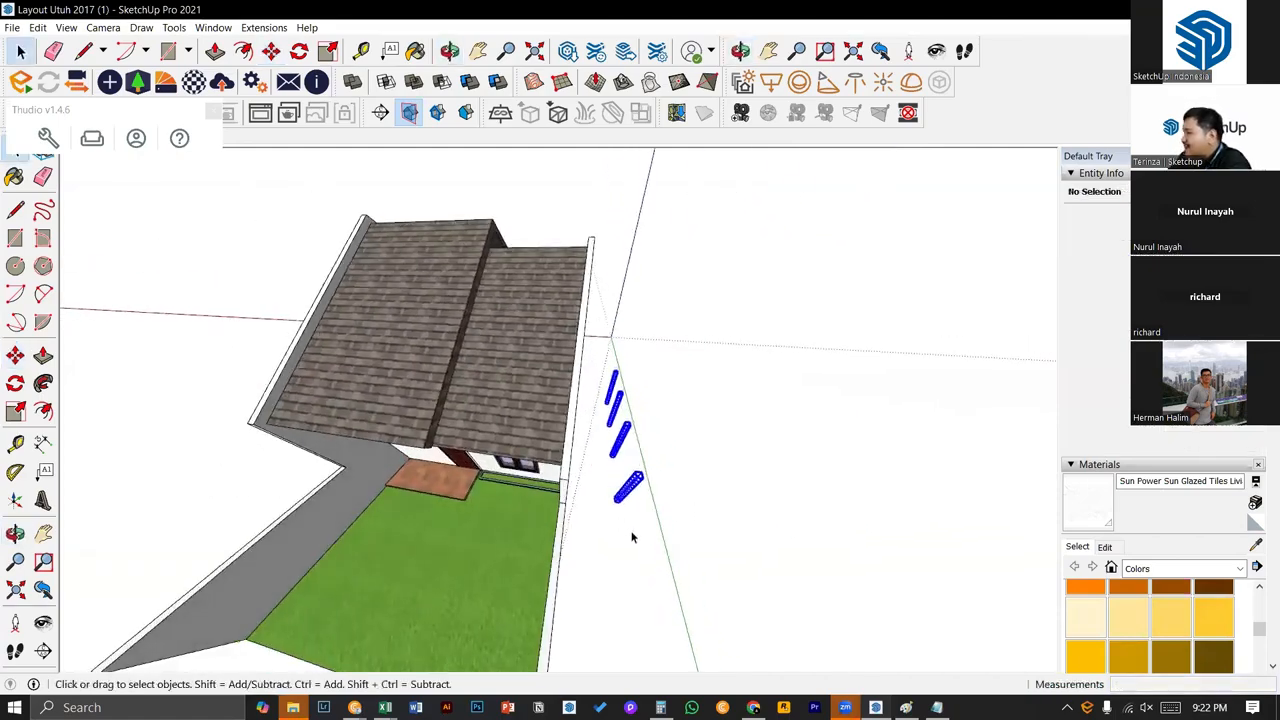
key("m")
key("ctrl")
left_click(626, 526)
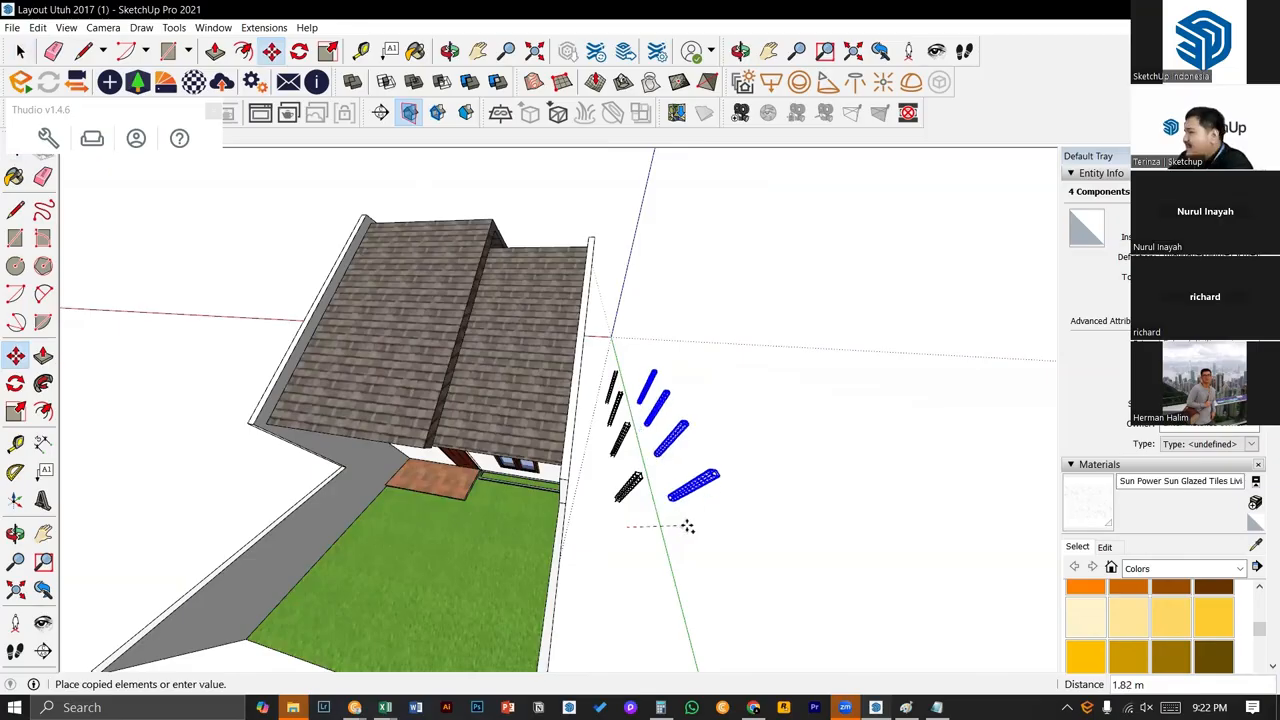
left_click(690, 533)
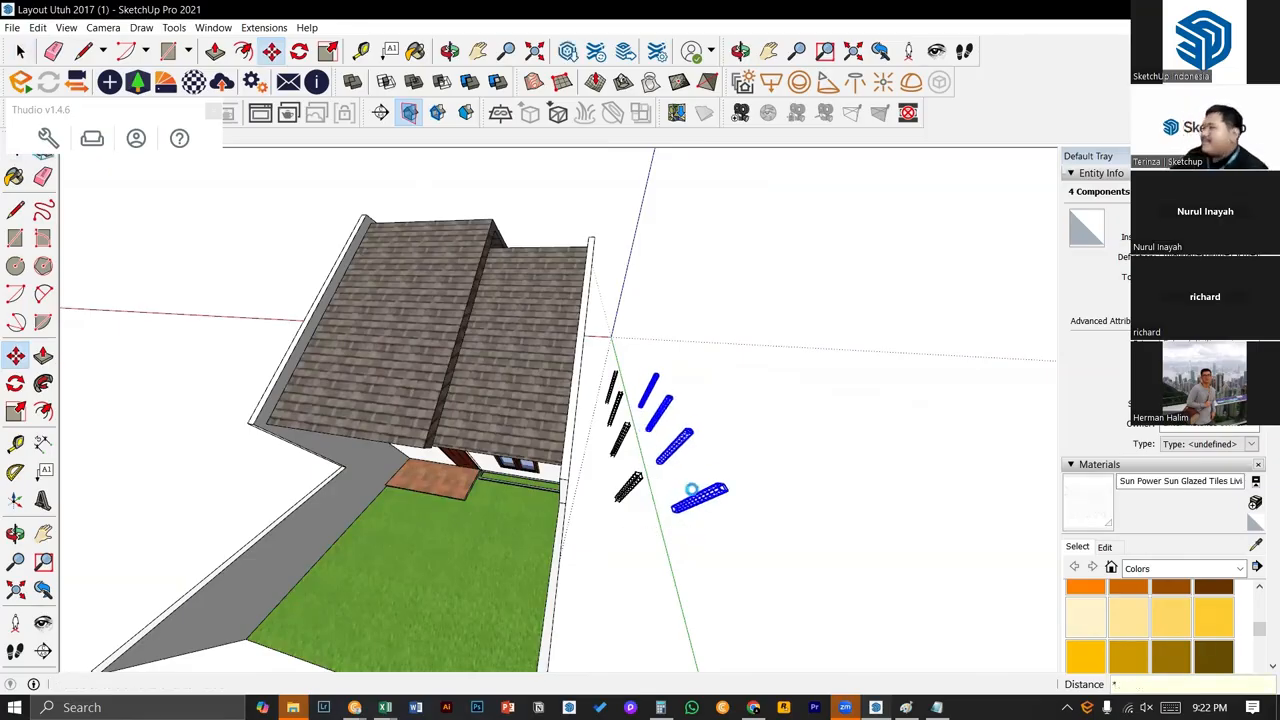
type("*")
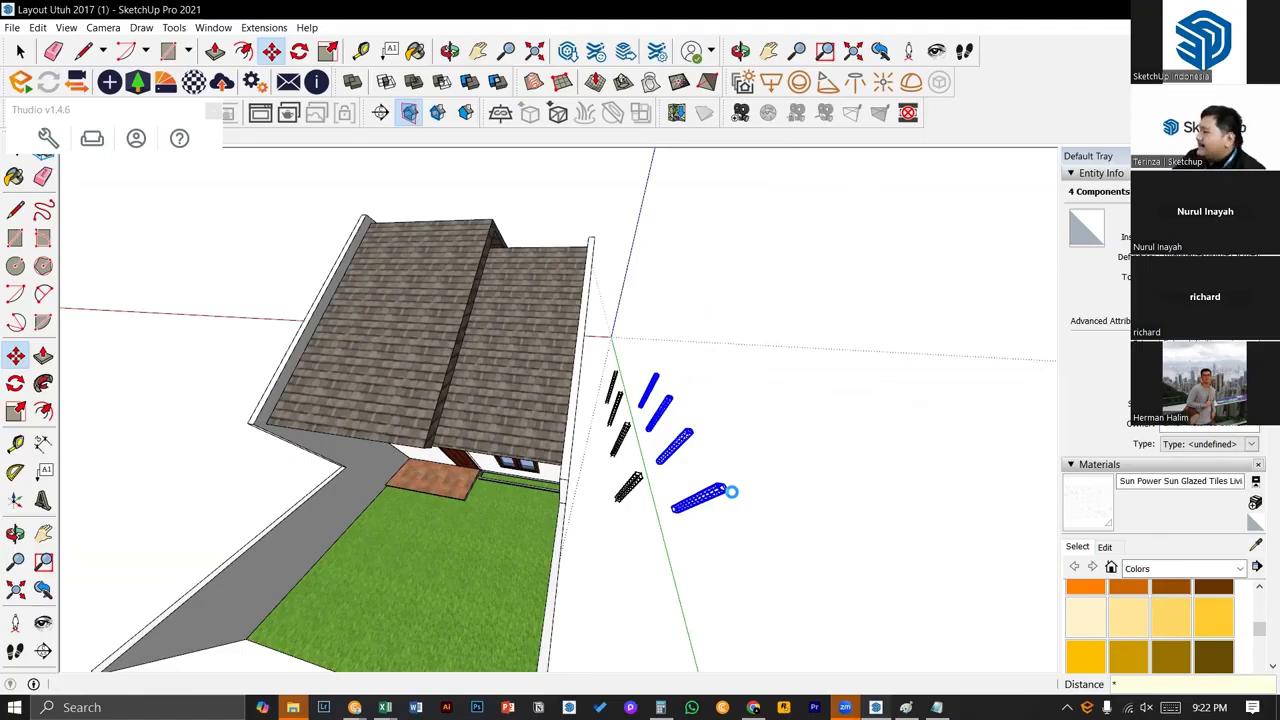
type("3")
key("Return")
- Open the rebar column nearest the wall for editing, open its top stirrup and select all the stirrup's geometry
scroll(732, 492, "up", 7)
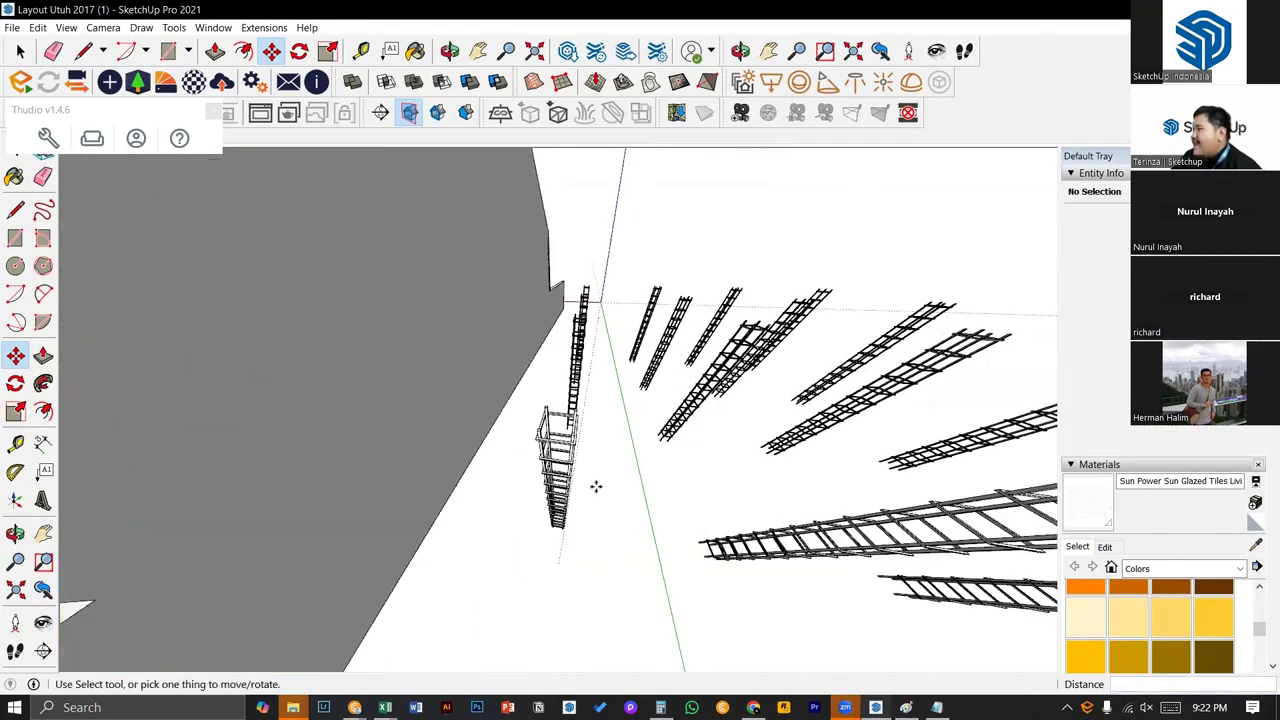
key("space")
double_click(556, 450)
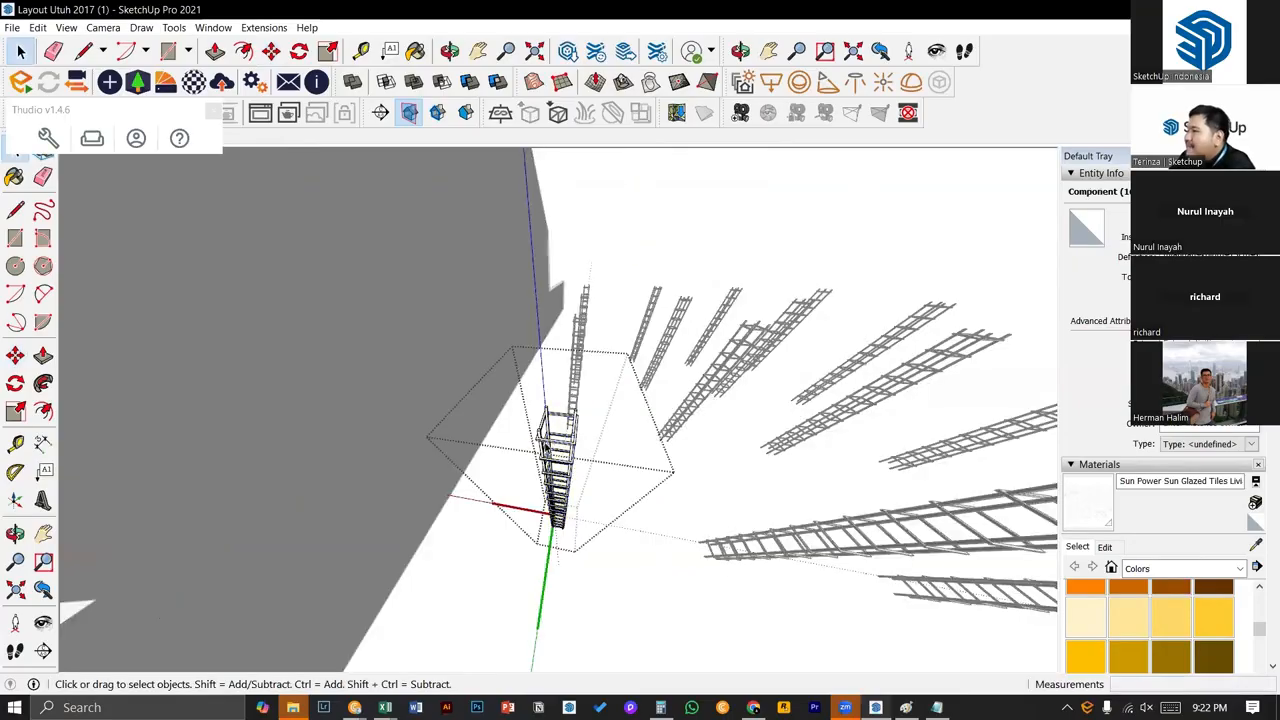
left_click(545, 438)
scroll(545, 440, "up", 7)
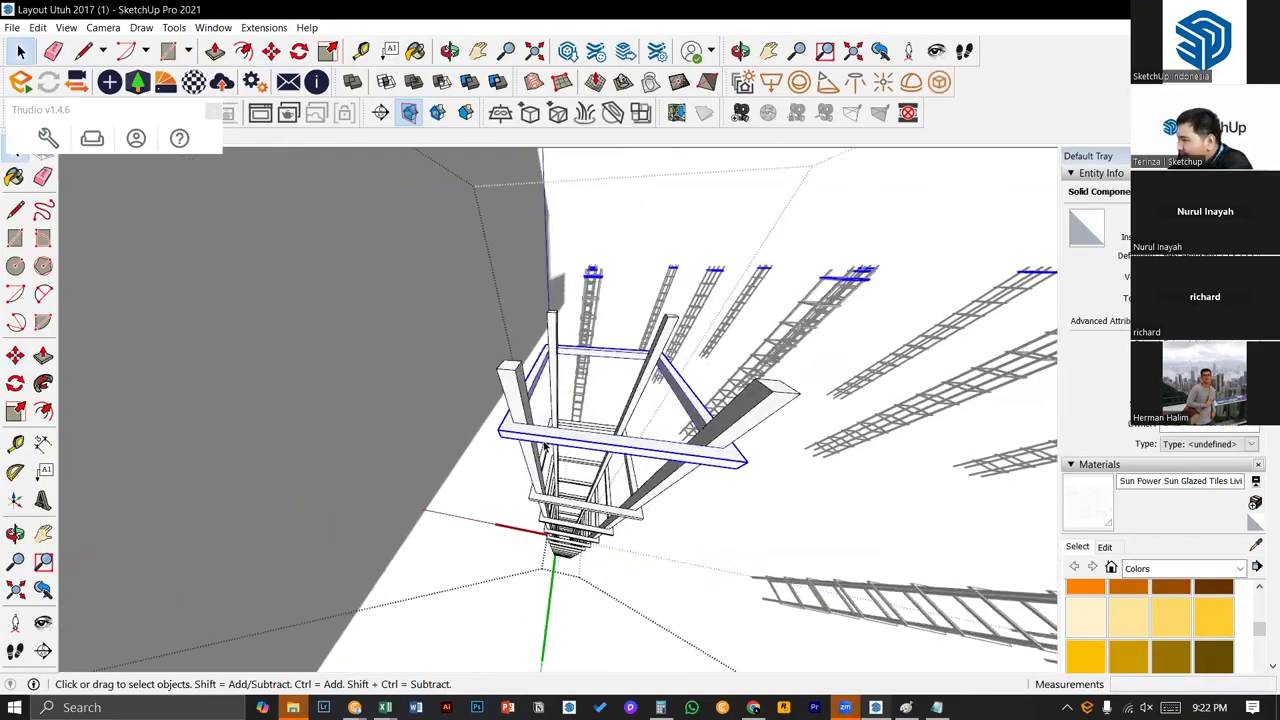
scroll(545, 441, "up", 3)
triple_click(550, 435)
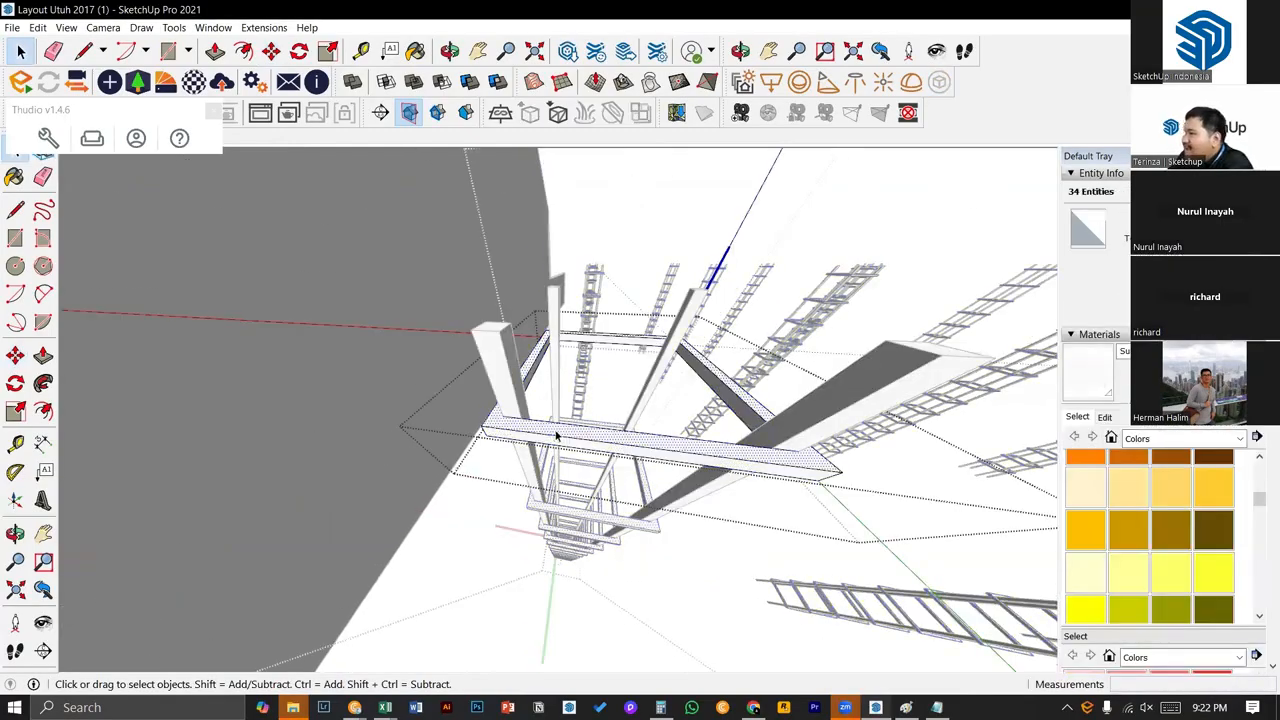
- Select the stirrup's top face with its bounding edges, and deselect the face so only the edges stay selected
left_click(562, 430)
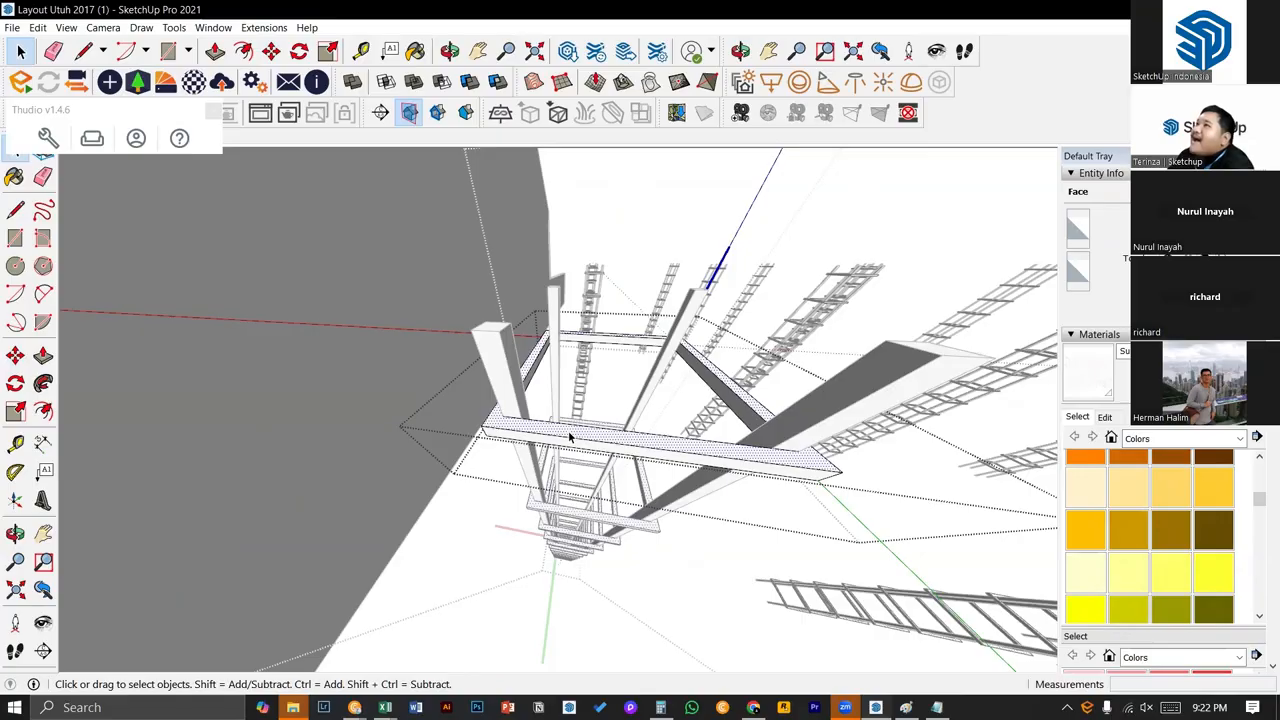
double_click(569, 437)
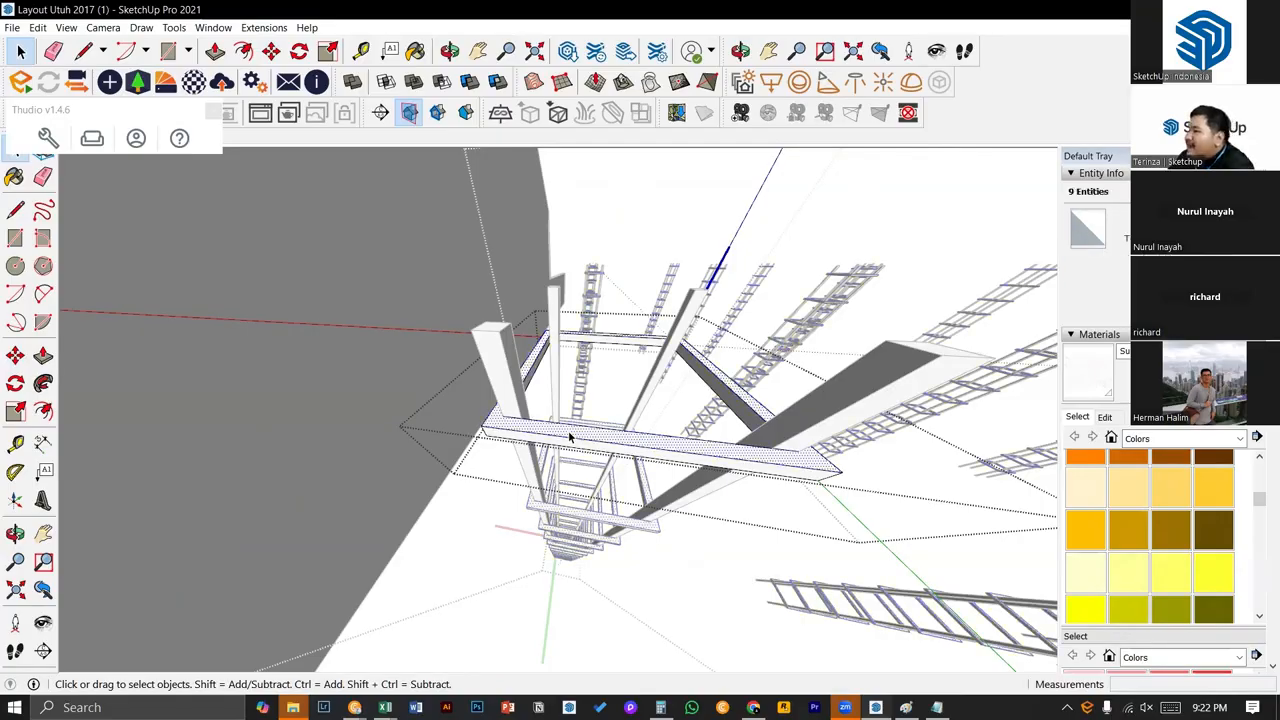
left_click(578, 438, "shift")
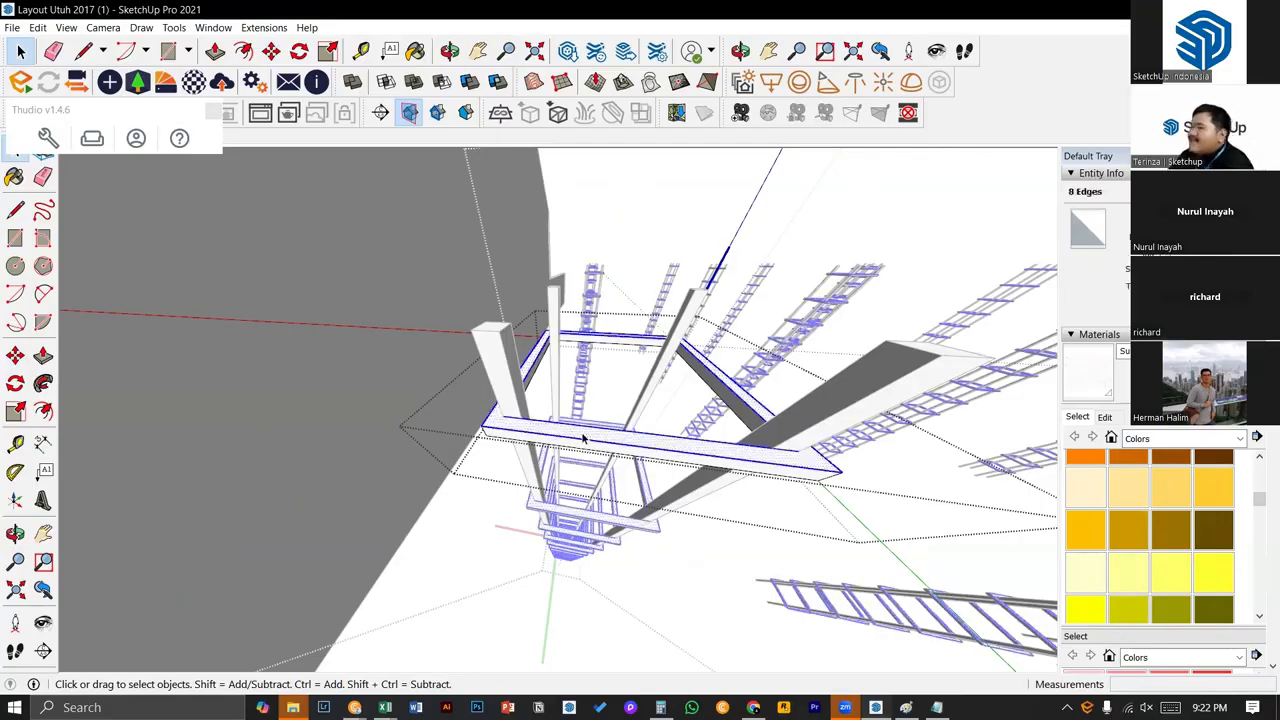
left_click(583, 438)
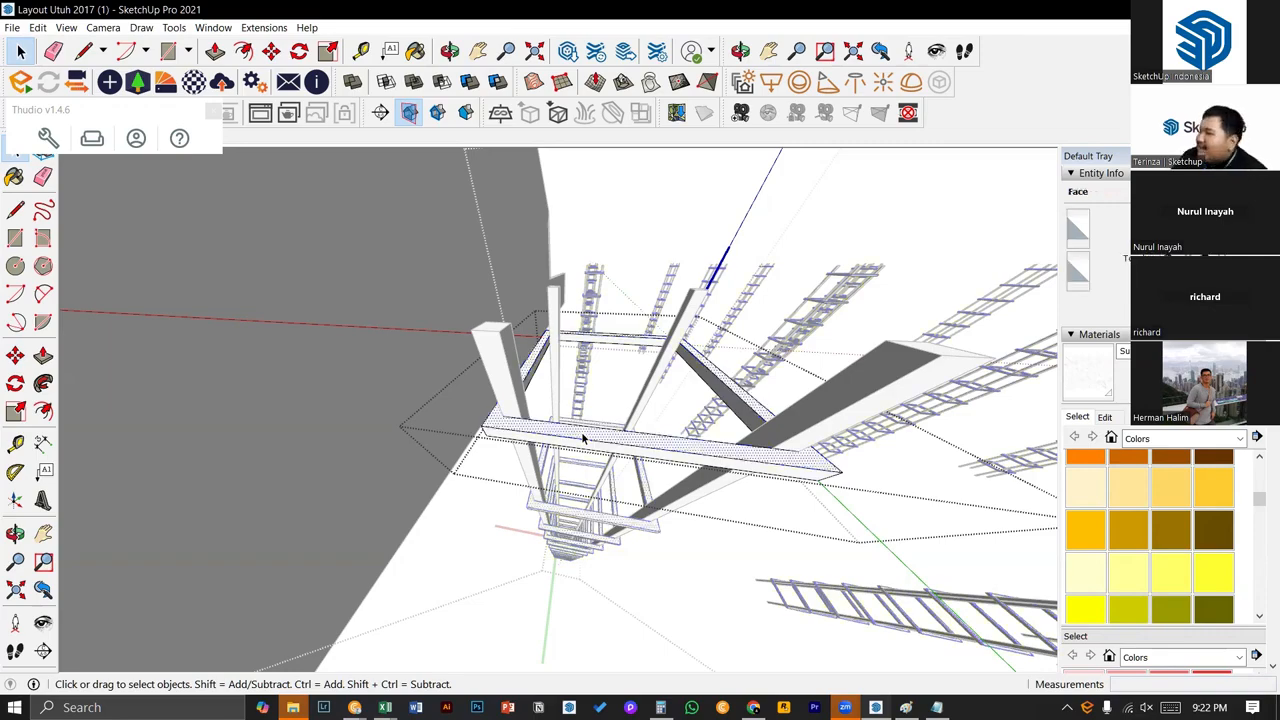
double_click(583, 438)
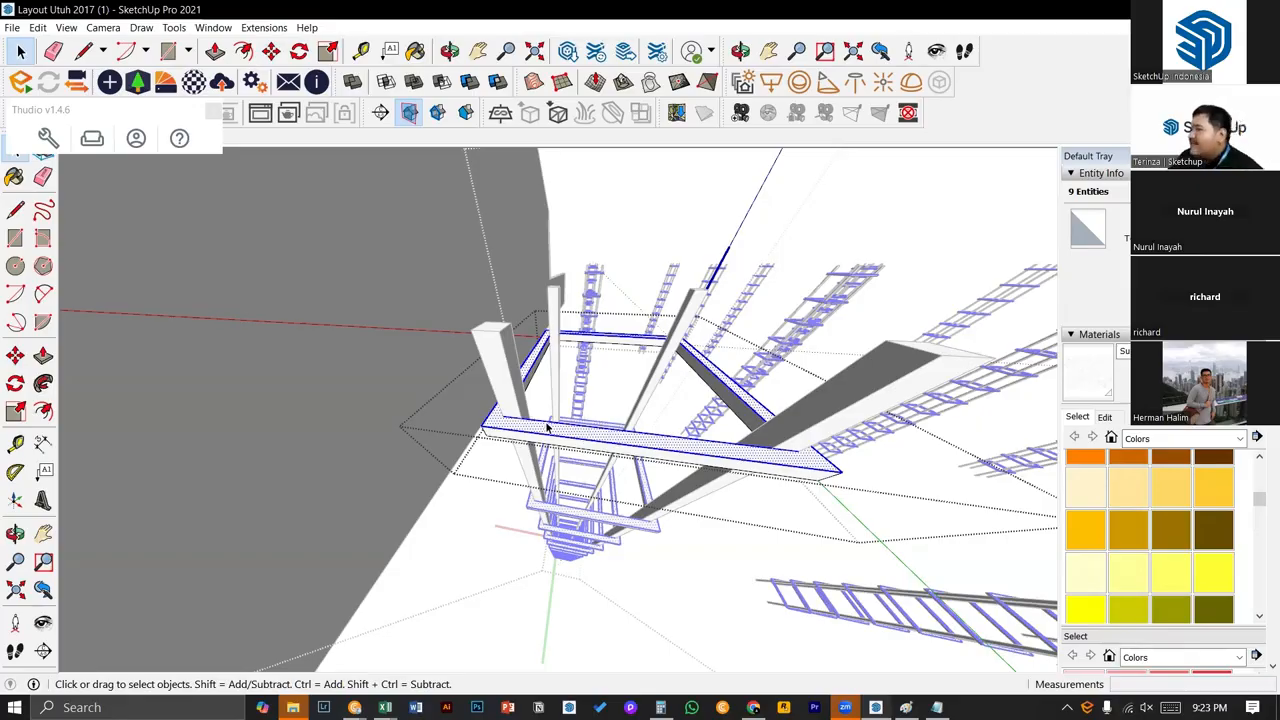
middle_click_drag(530, 450, 505, 432)
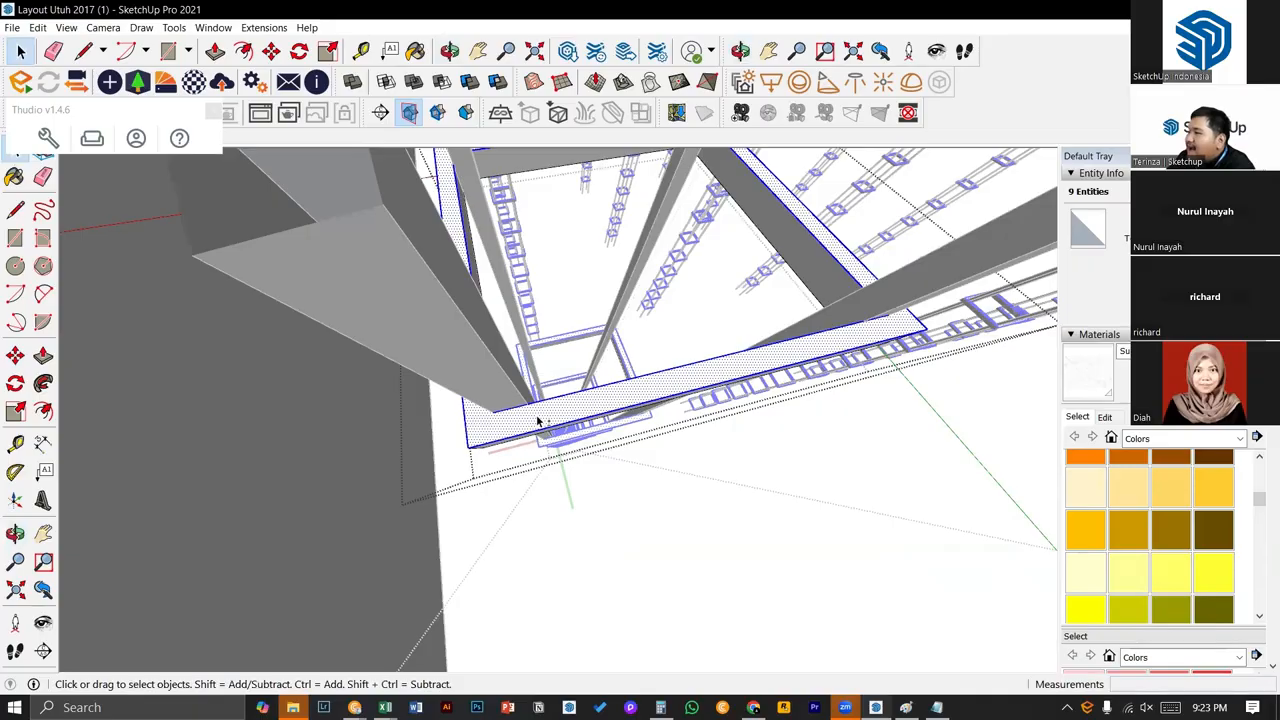
left_click(538, 421, "shift")
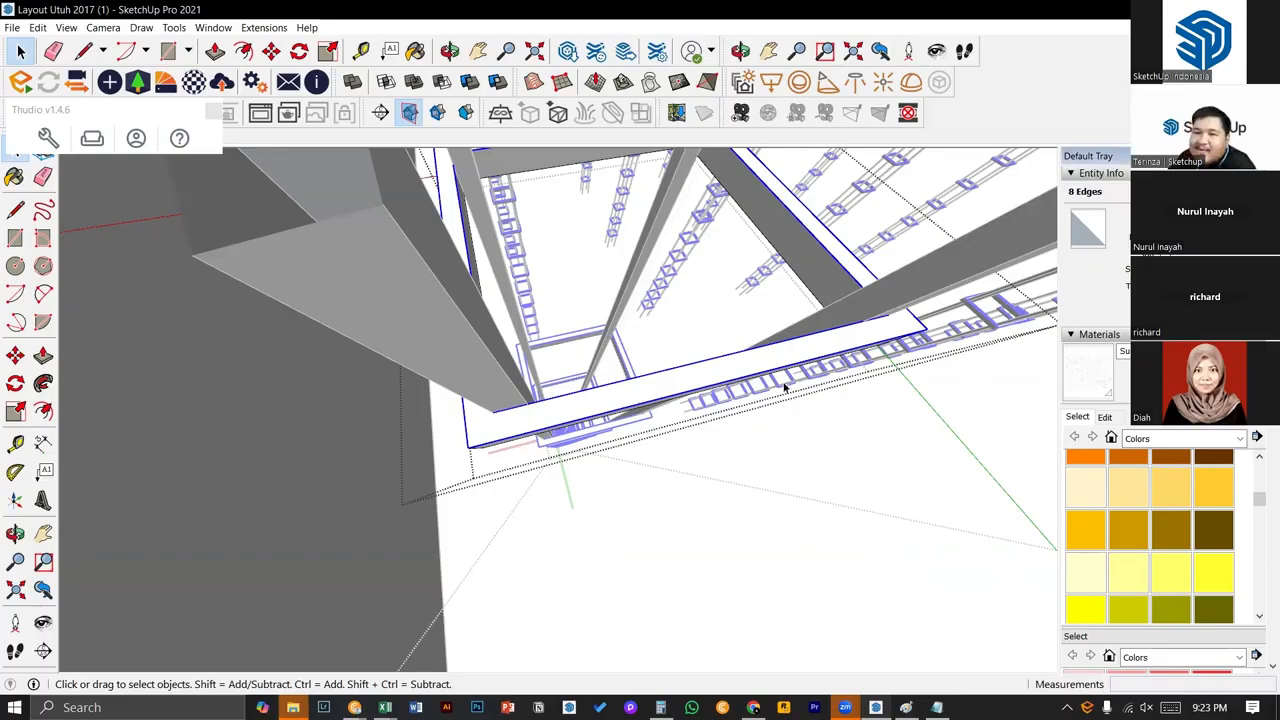
- Select only the four outer edges of the stirrup's top face
scroll(754, 403, "down", 5)
scroll(786, 377, "up", 7)
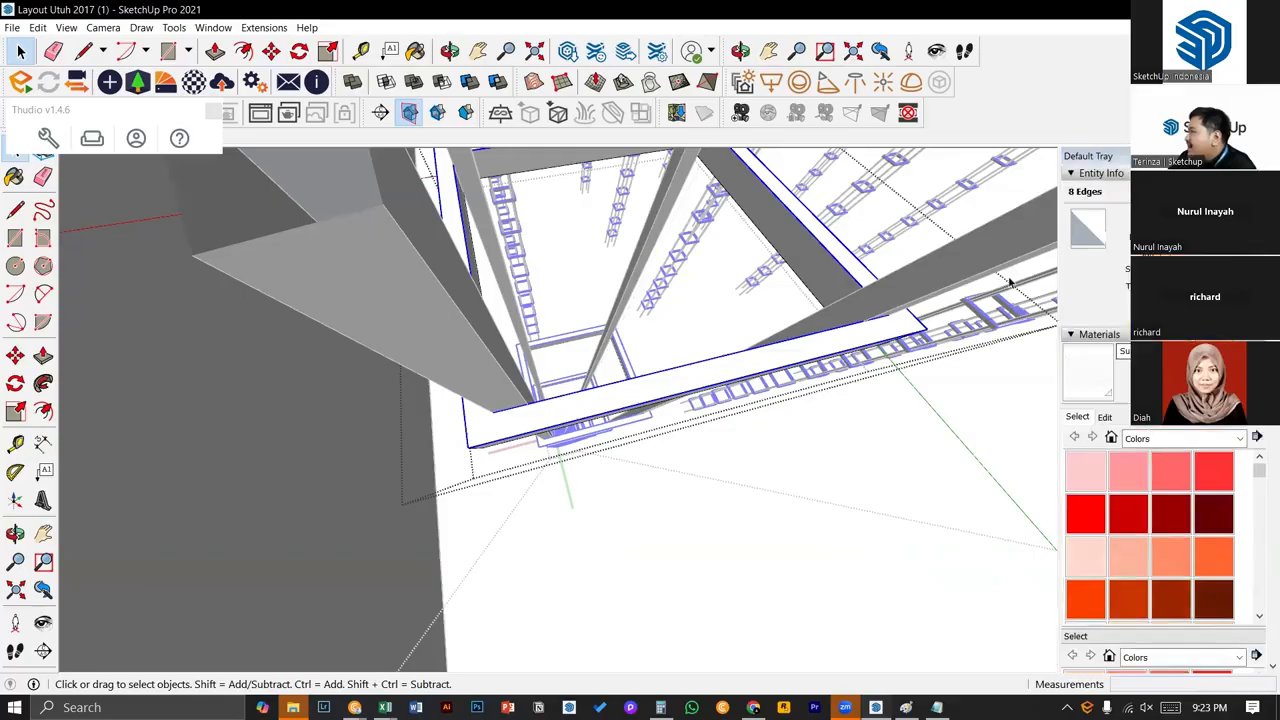
middle_click_drag(815, 293, 773, 345)
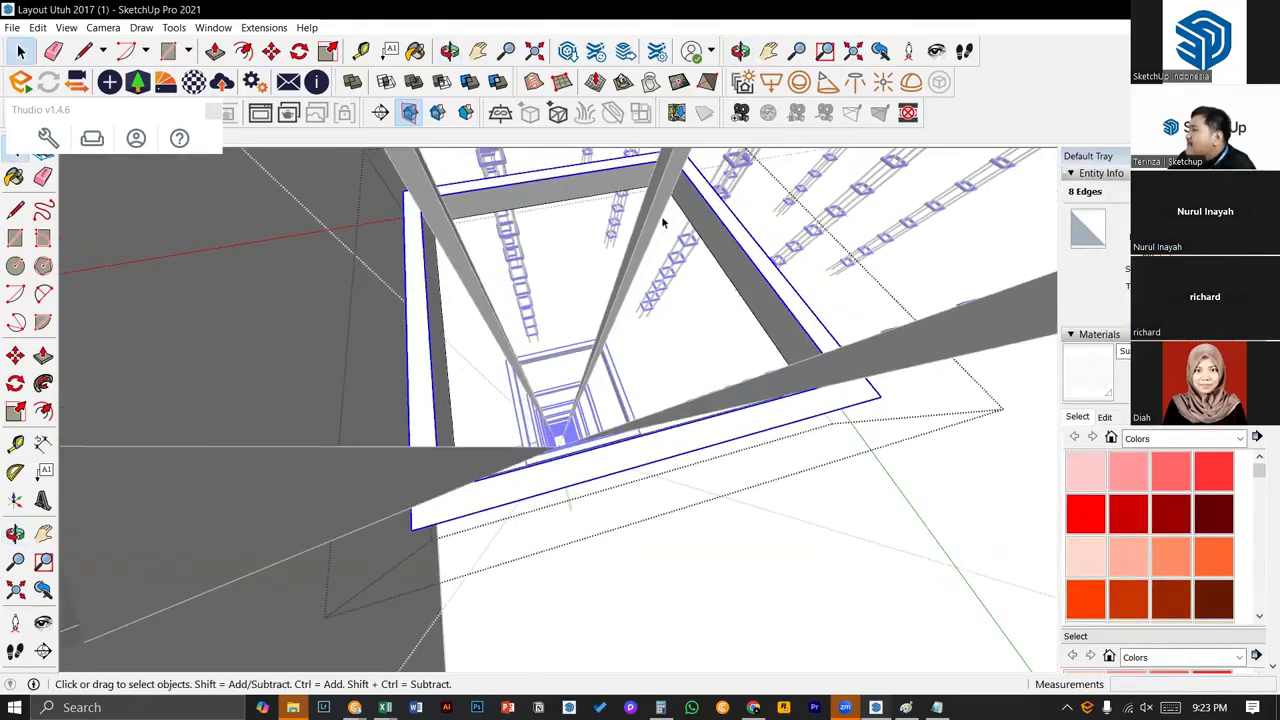
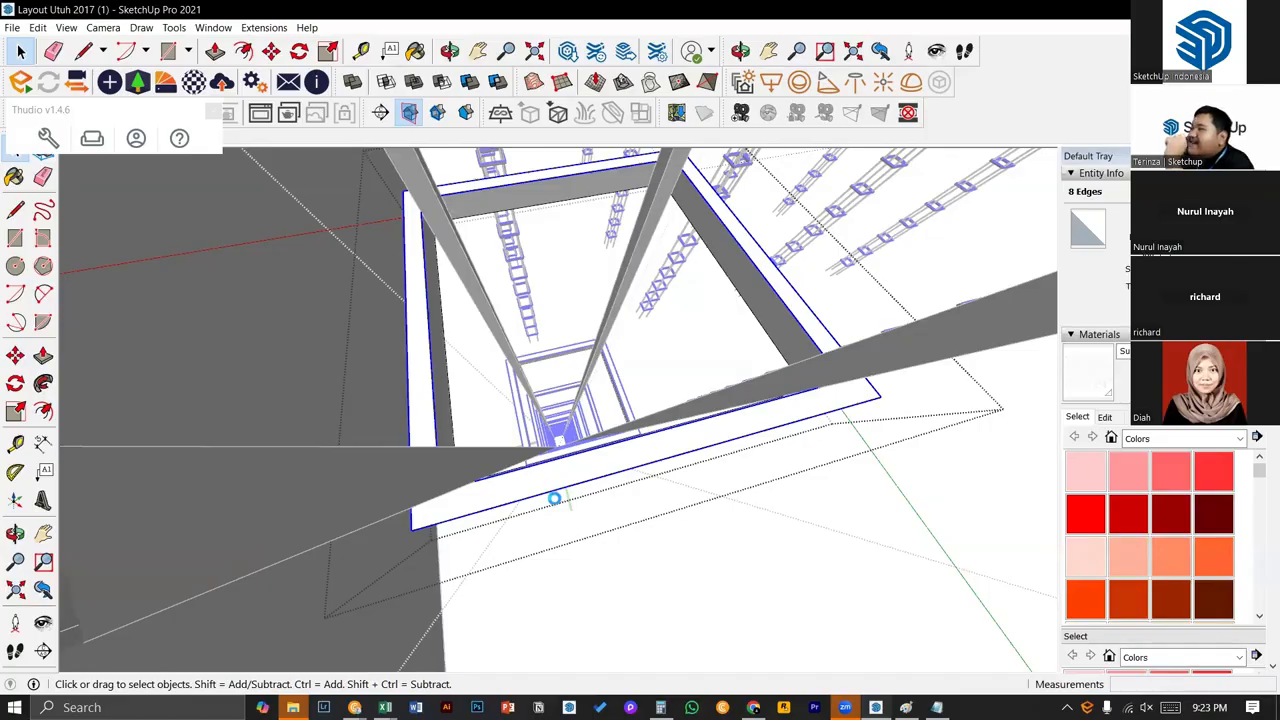
left_click(558, 494)
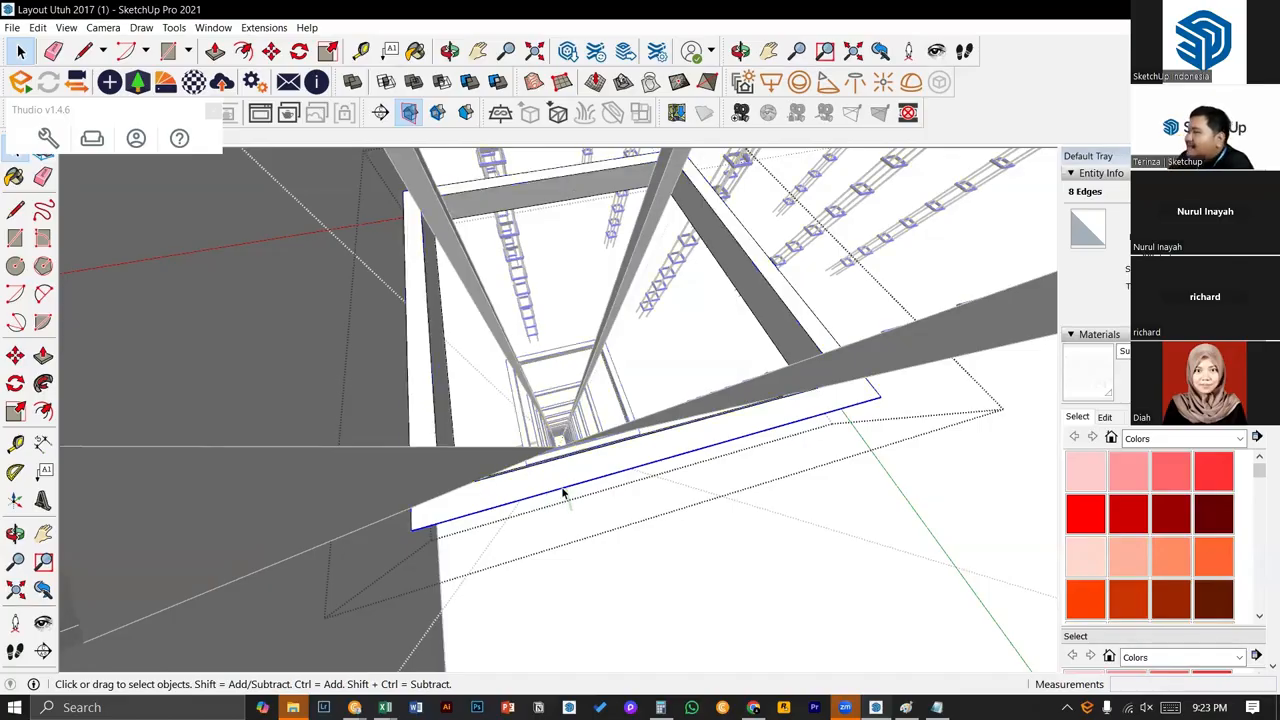
left_click(410, 405, "shift")
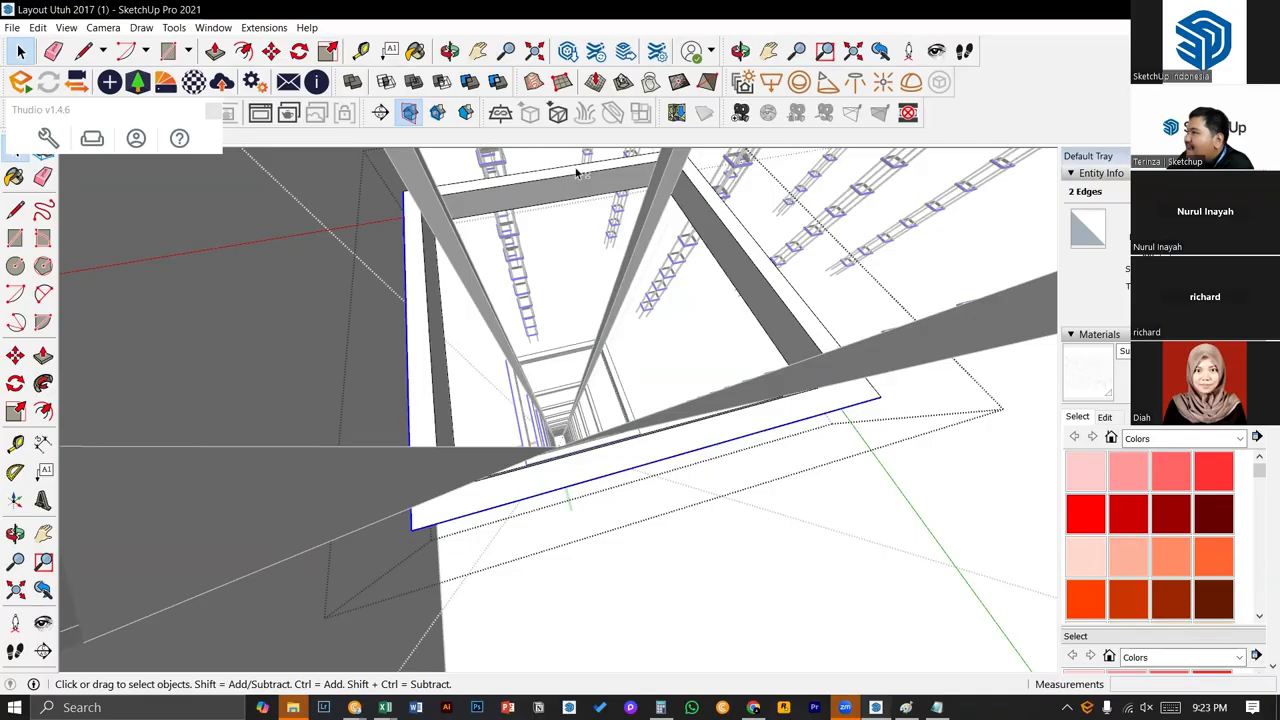
left_click(602, 172, "shift")
left_click(716, 216, "shift")
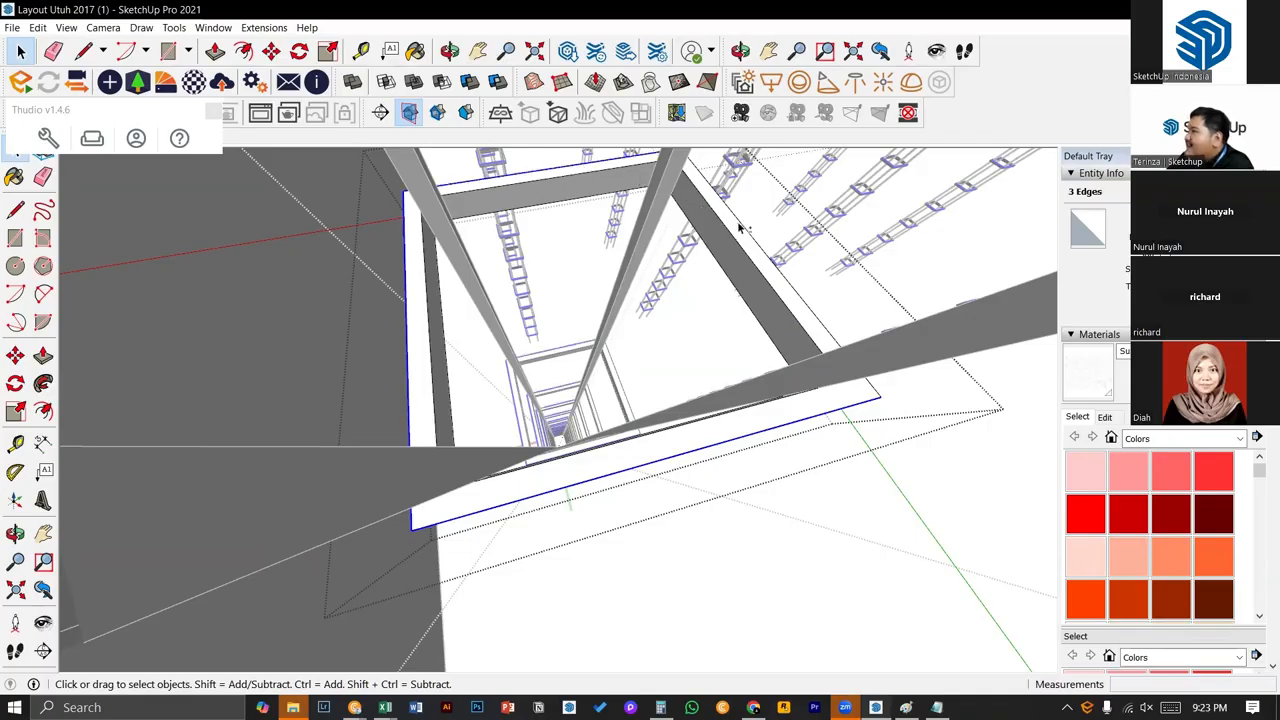
left_click(790, 246, "shift")
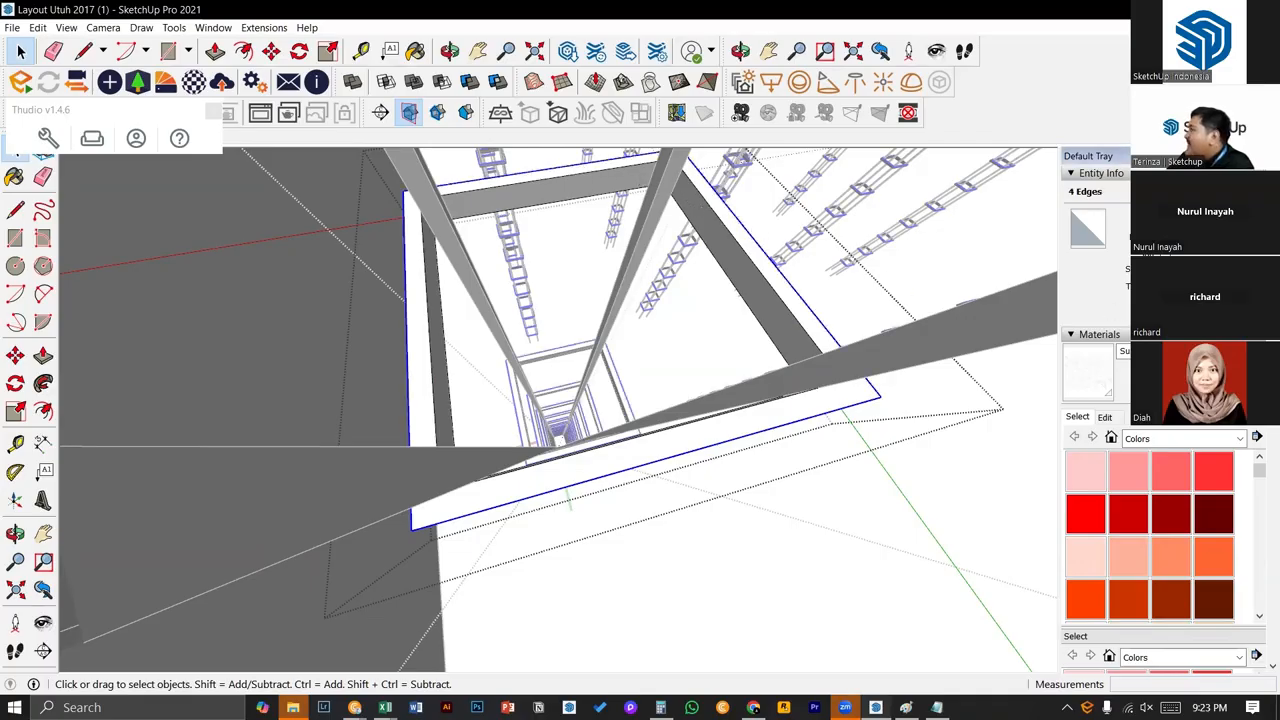
- Select all the inner and outer edges around the stirrup's top face, leaving the face itself unselected
left_click(762, 263)
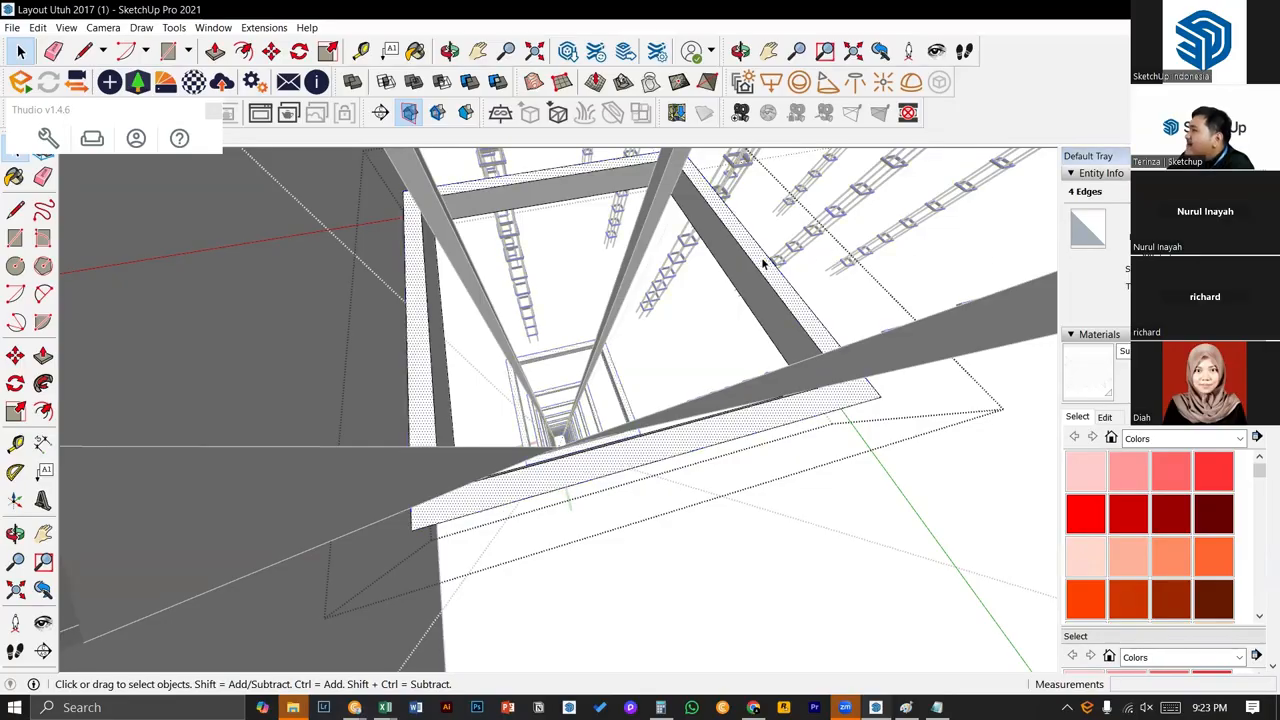
double_click(762, 263)
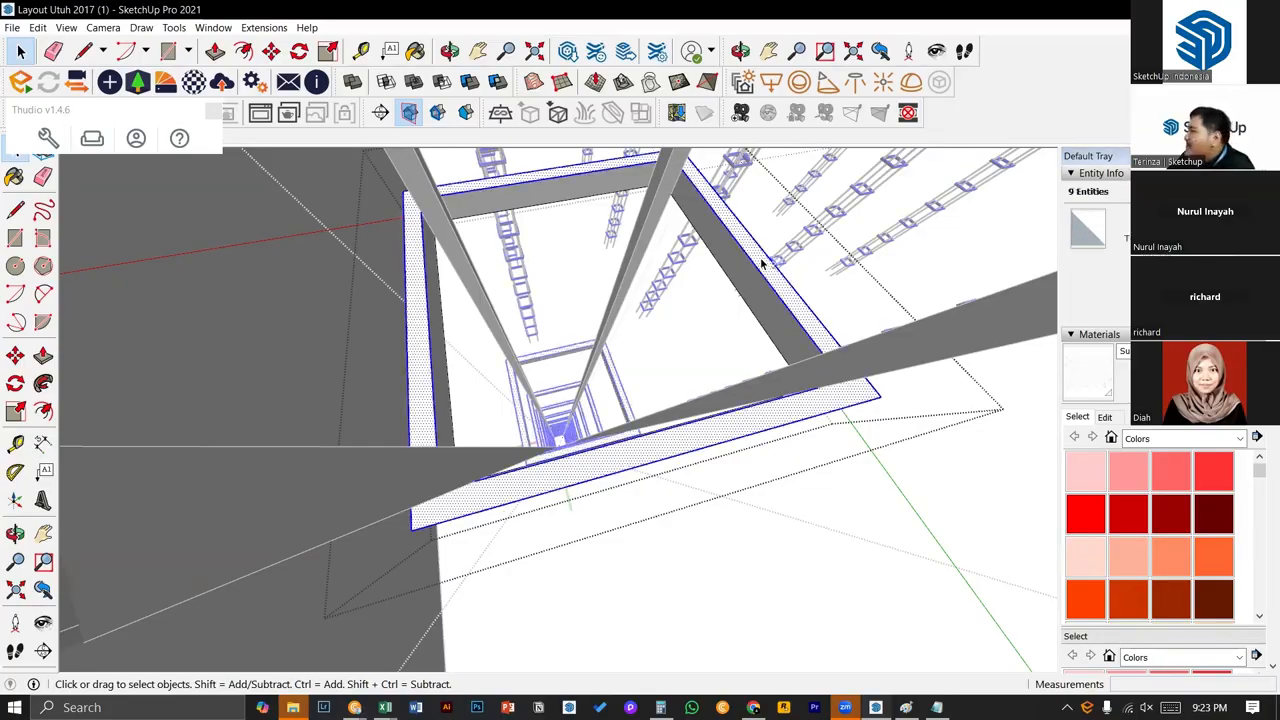
left_click(762, 263, "shift")
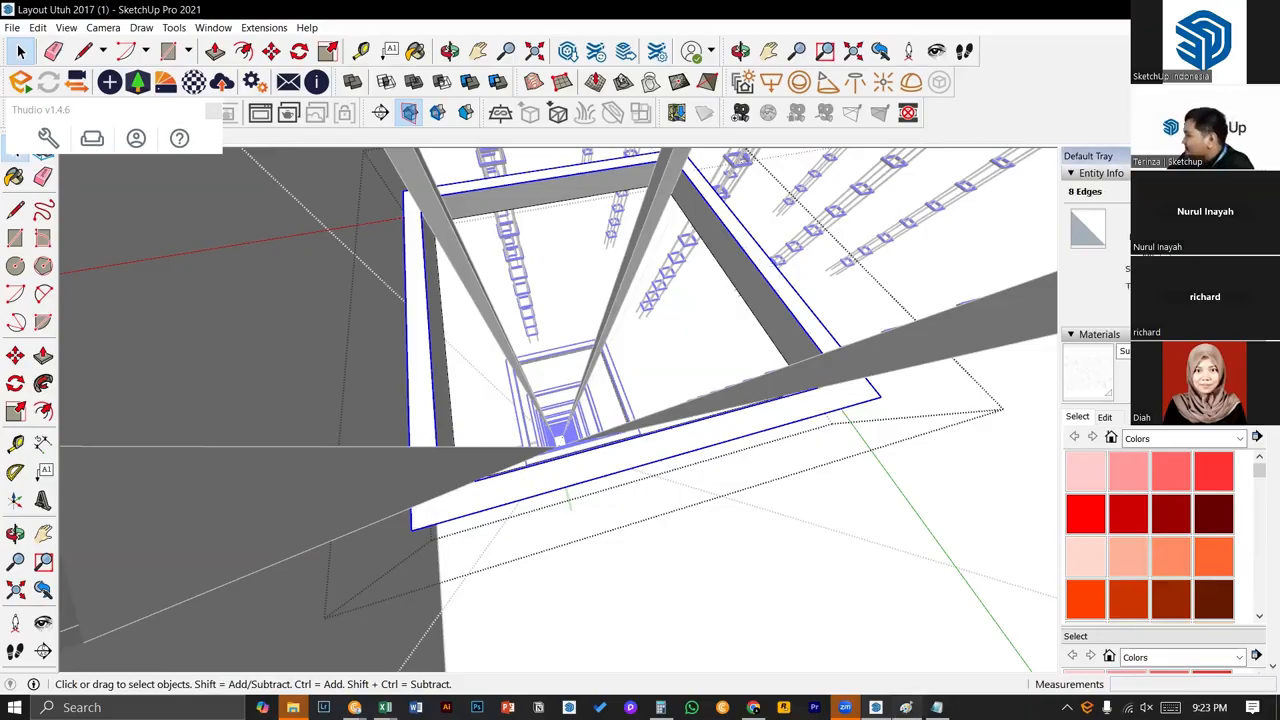
- Switch to Calculator, divide 1.14 by 2, and close it to return to the model
left_click(660, 707)
type("1.14/2")
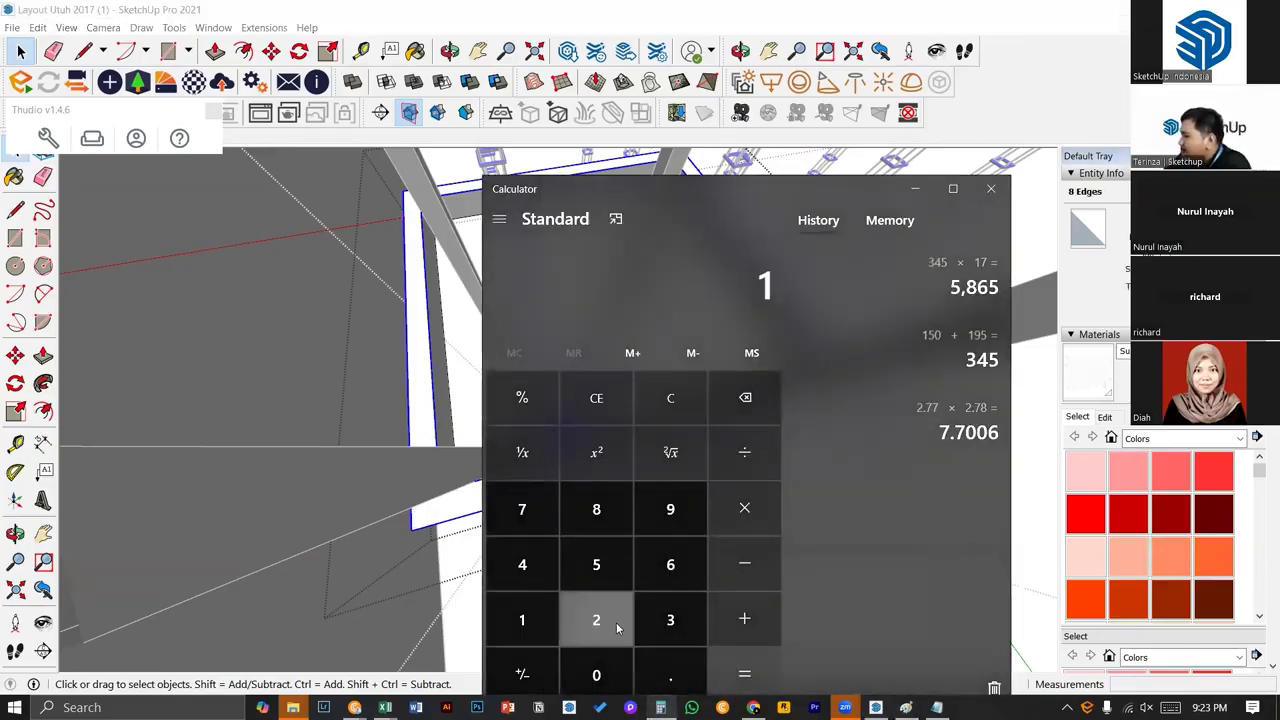
key("Return")
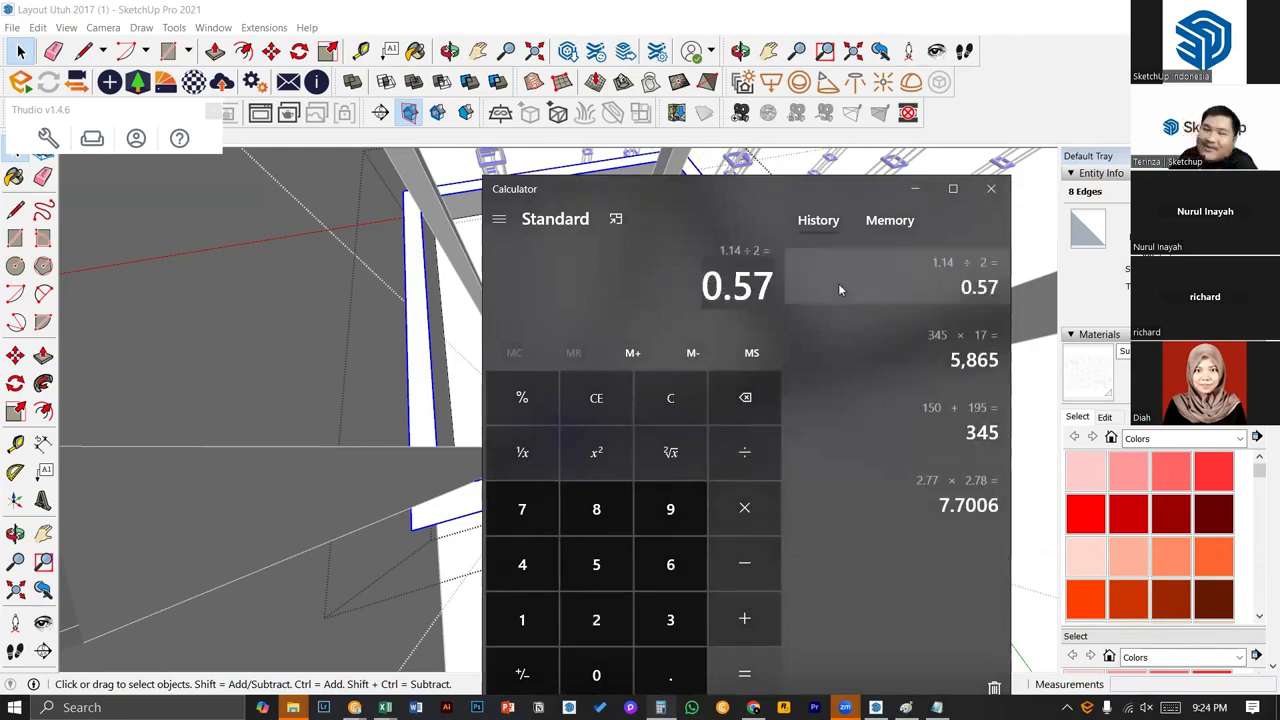
left_click(990, 188)
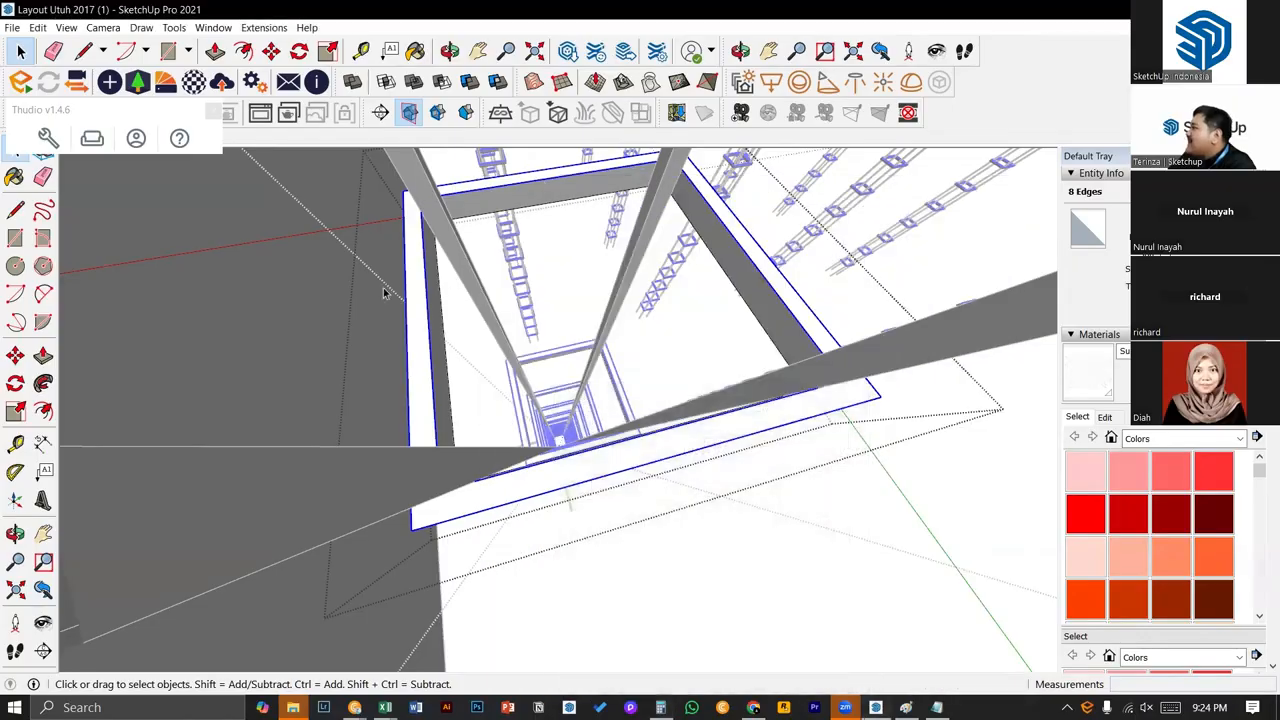
- Select only the four outer edges of the stirrup's top face, keeping the face out of the selection
left_click(405, 306)
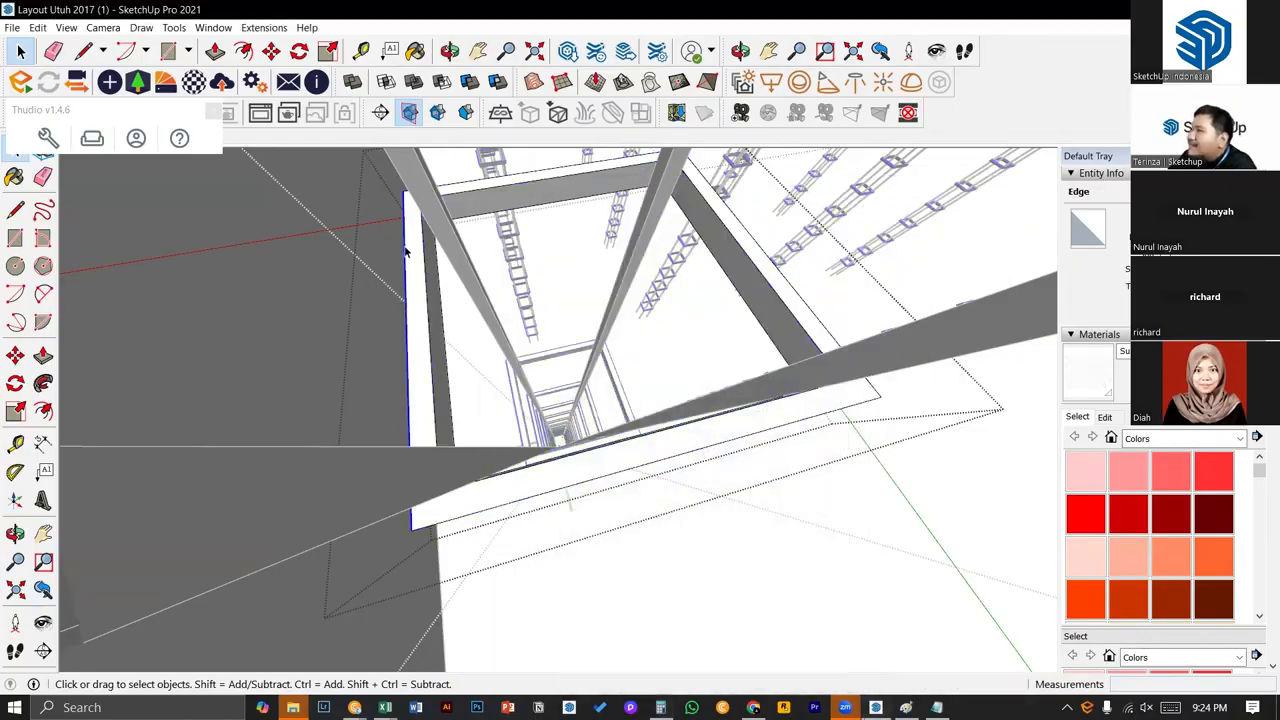
left_click(532, 176, "shift")
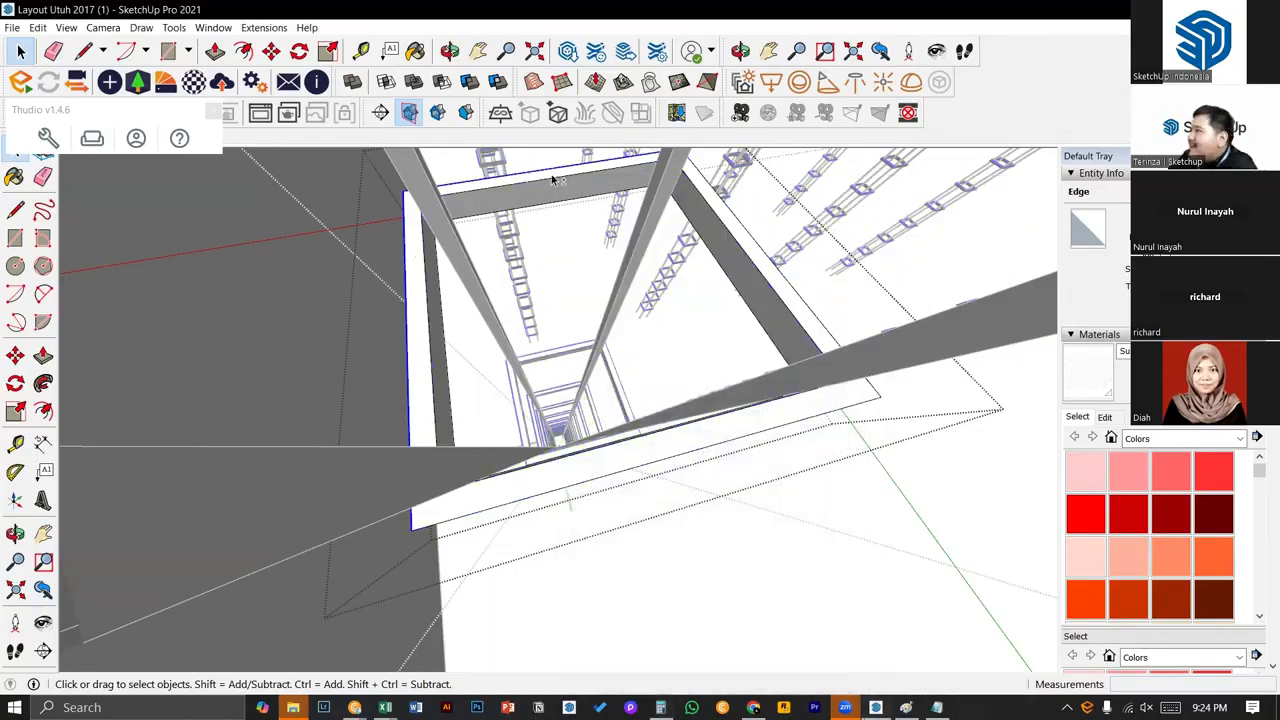
left_click(762, 250, "shift")
left_click(695, 457, "shift")
middle_click_drag(695, 457, 651, 403)
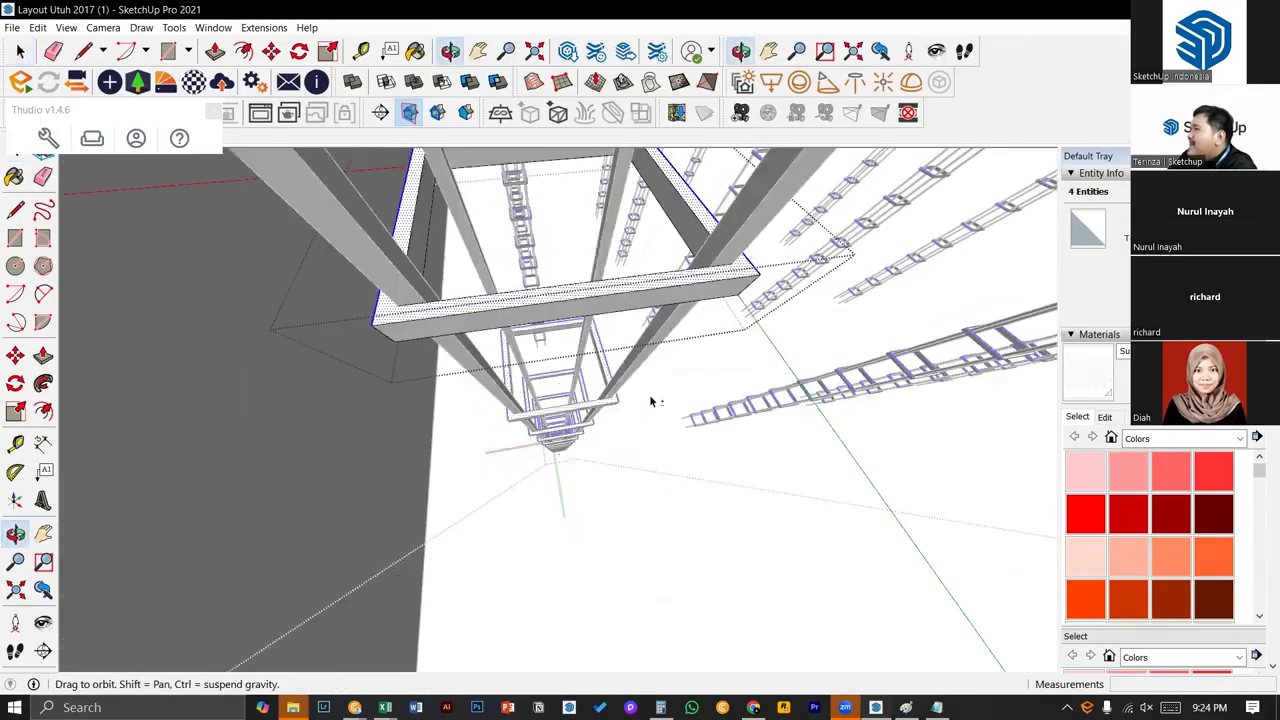
left_click(618, 289, "shift")
left_click(621, 293, "shift")
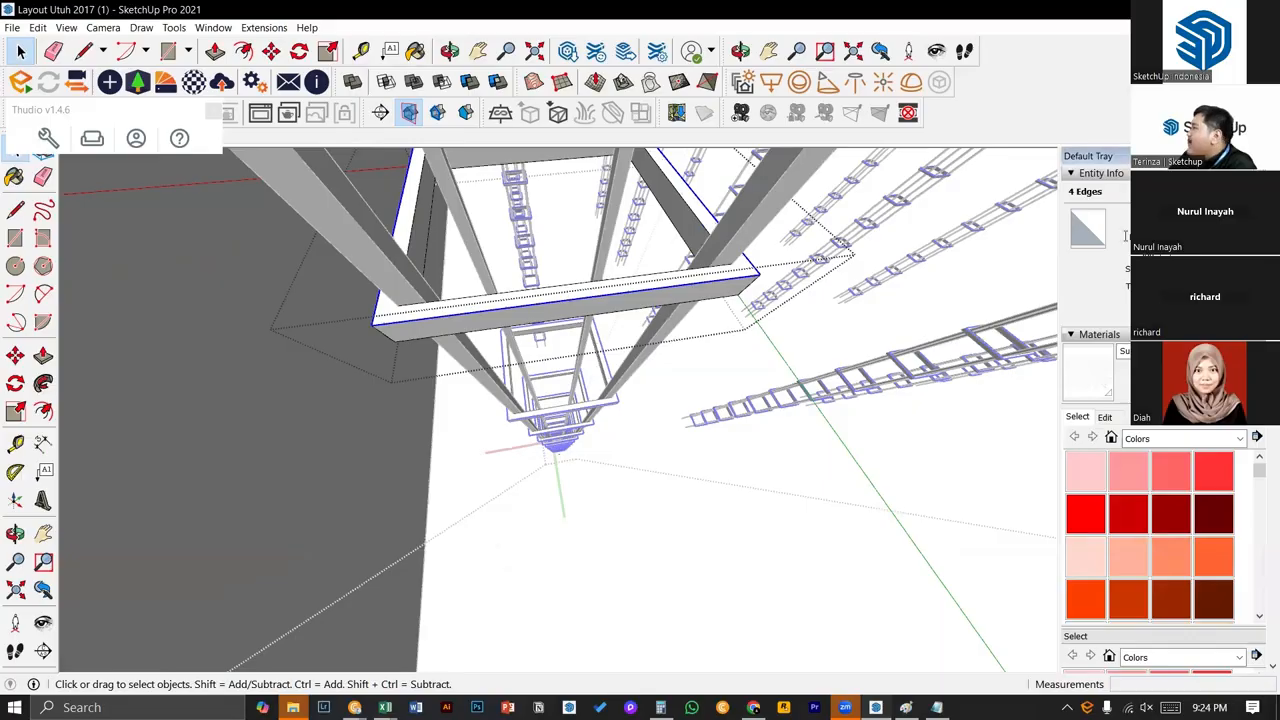
- Leave the stirrup's editing context and pick several stirrups along the column, ending with the top one selected
middle_click_drag(621, 339, 583, 334)
scroll(583, 334, "down", 3)
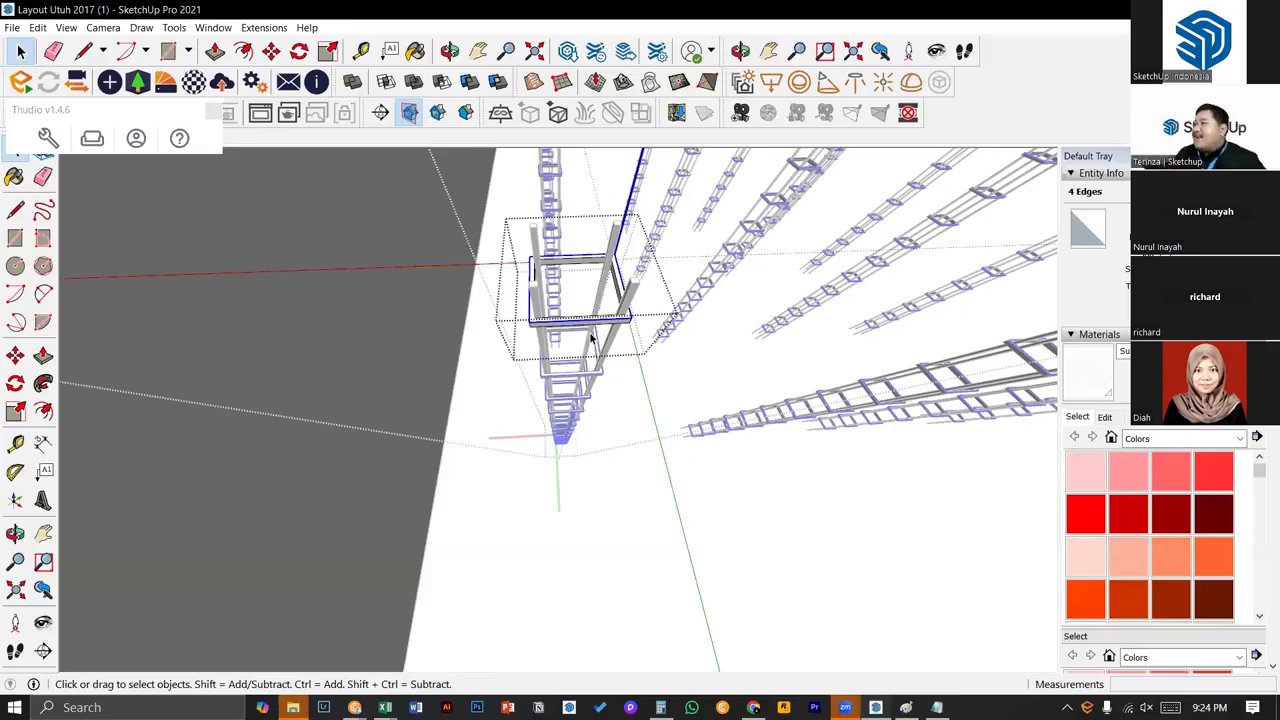
middle_click_drag(591, 340, 652, 385)
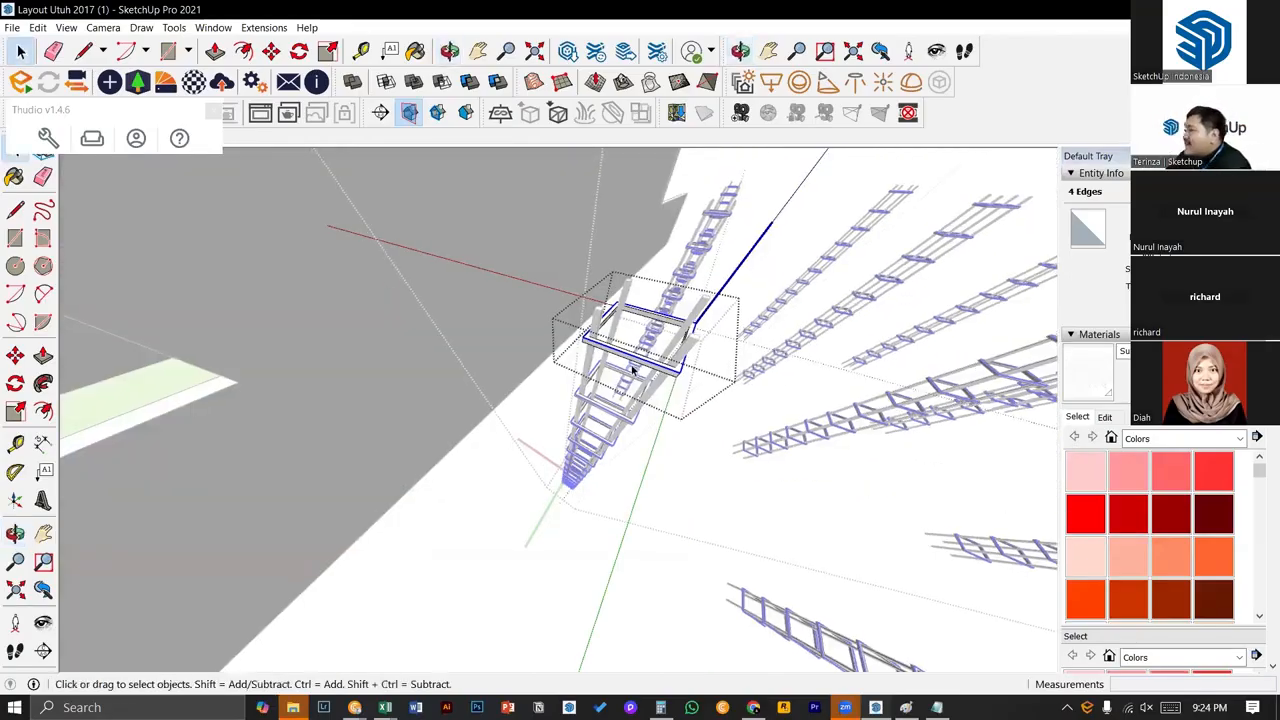
key("Escape")
left_click(637, 363)
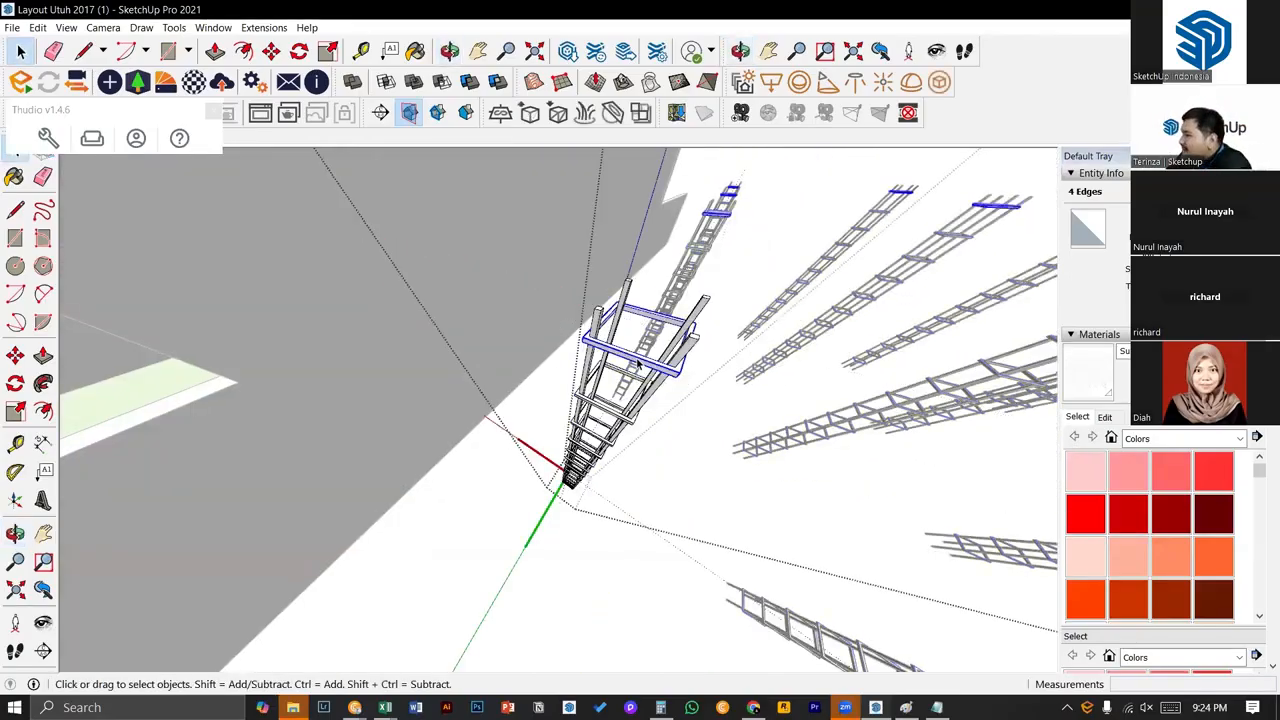
left_click(606, 413)
left_click(589, 433)
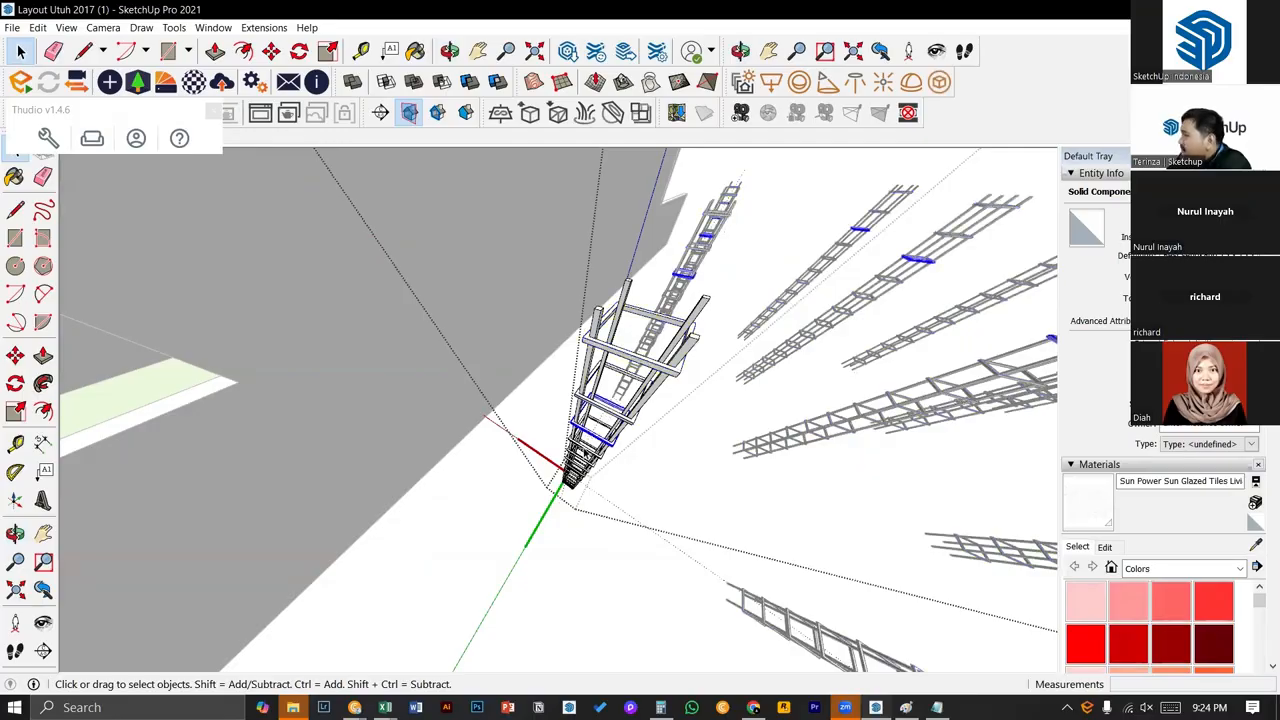
middle_click_drag(580, 455, 553, 380)
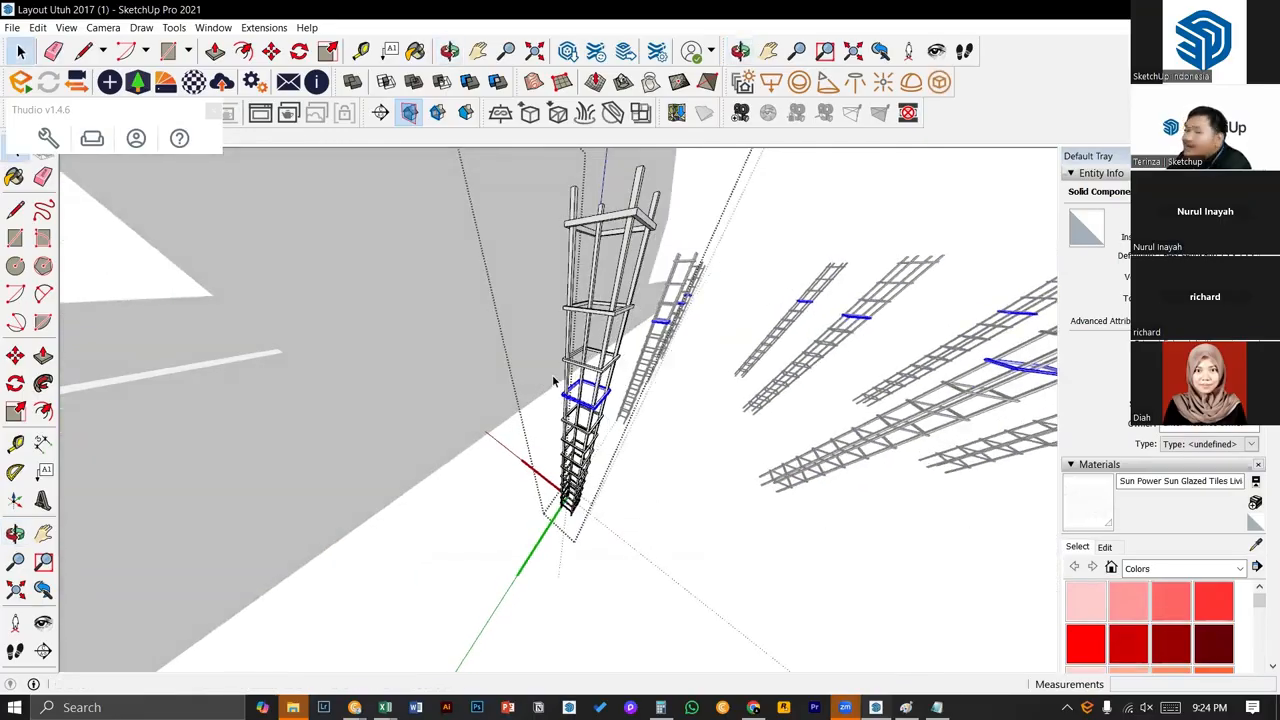
left_click(612, 228)
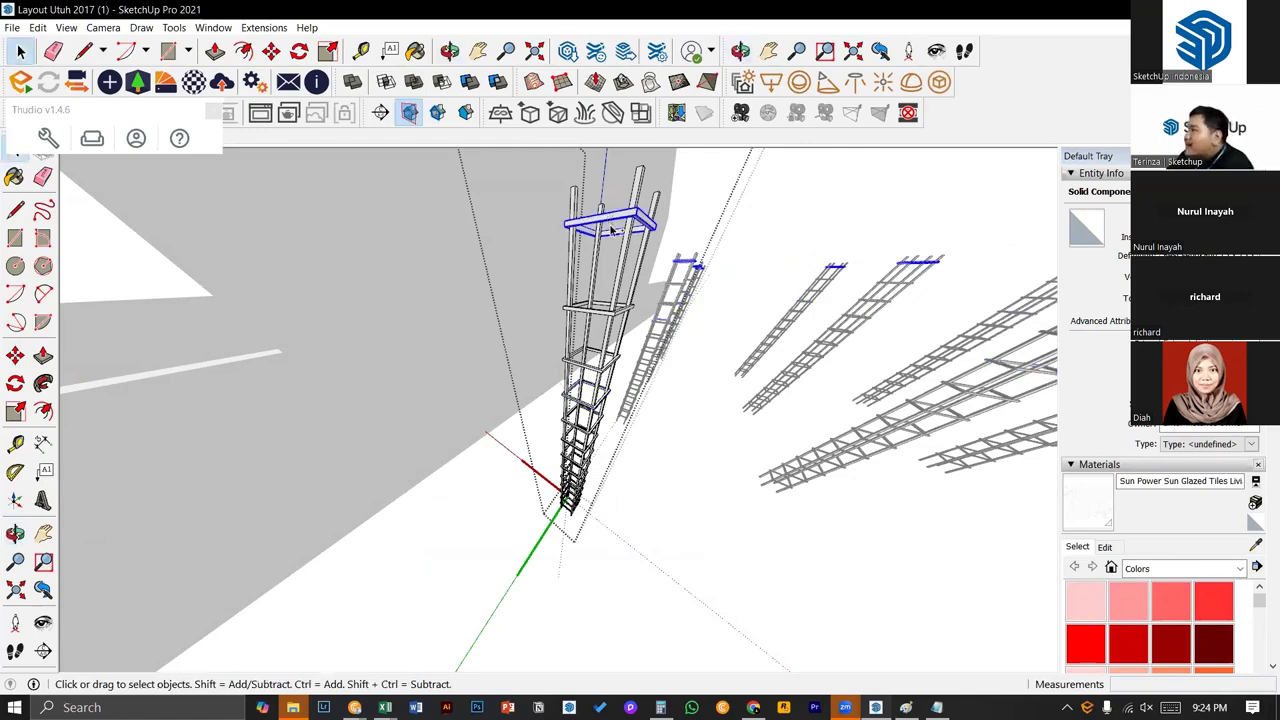
middle_click_drag(612, 228, 566, 352)
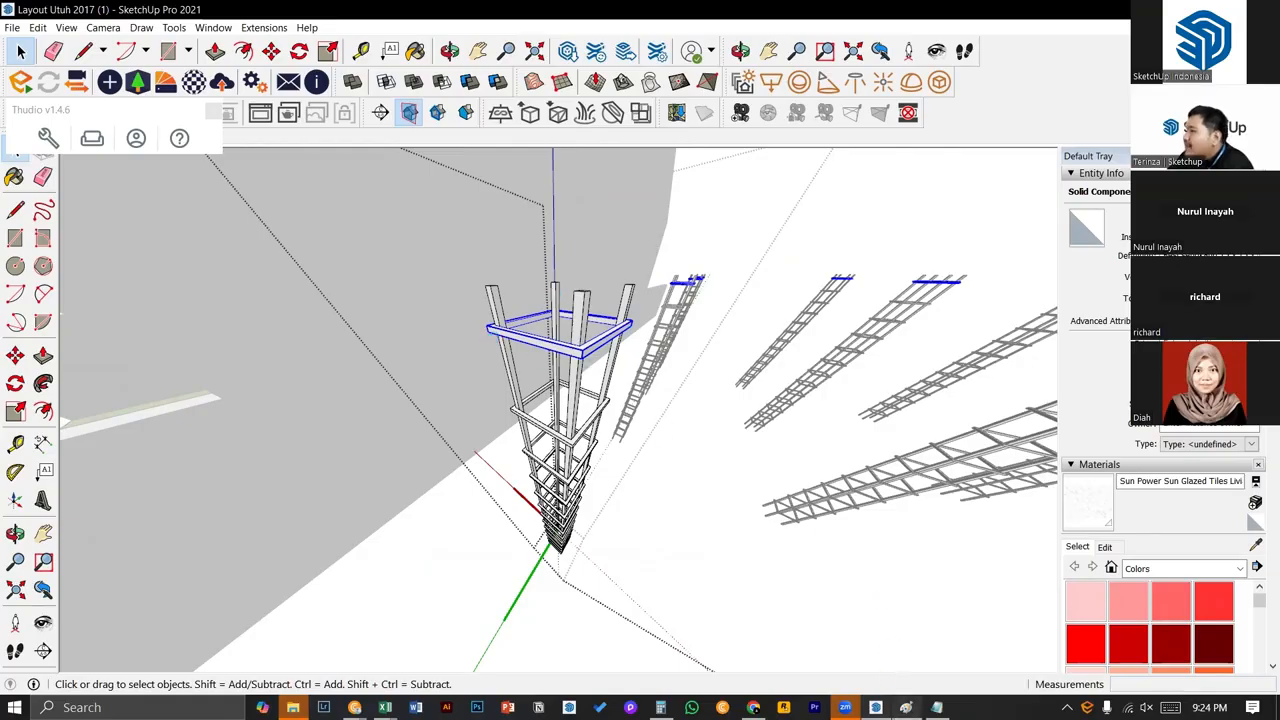
- Switch to Calculator, clear it and multiply 208 by 0.6
left_click(660, 707)
key("Escape")
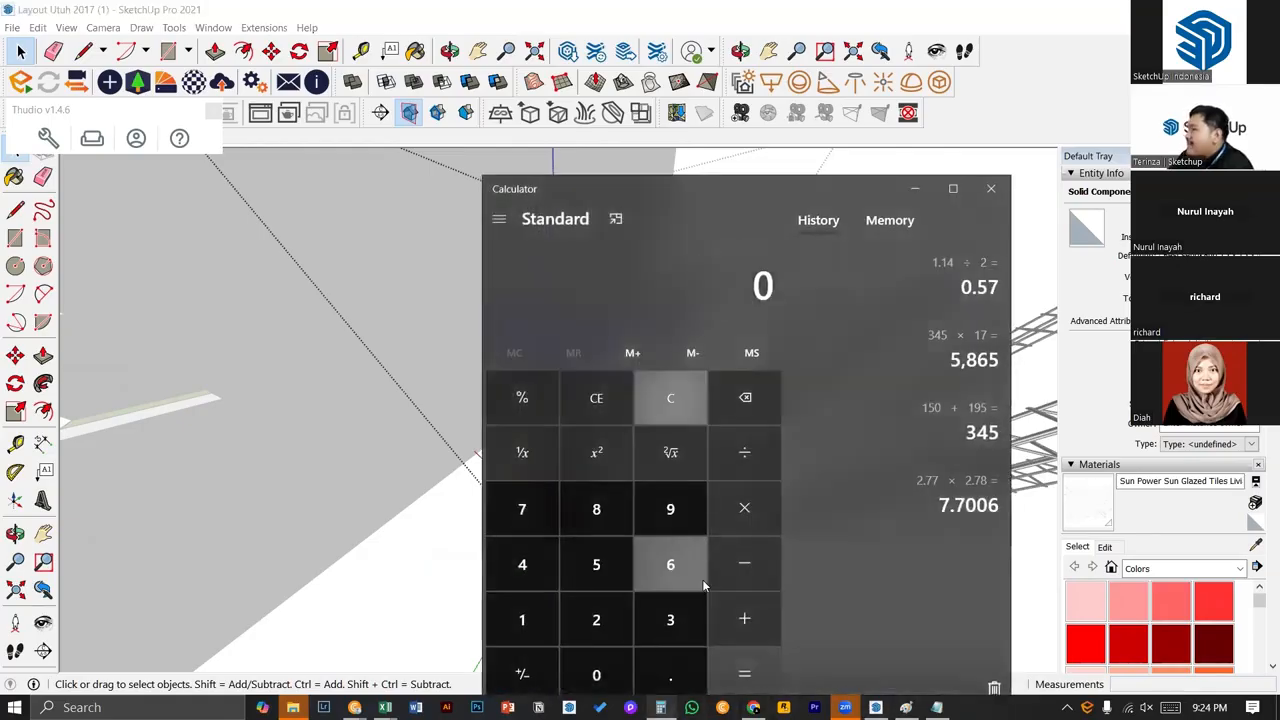
type("208")
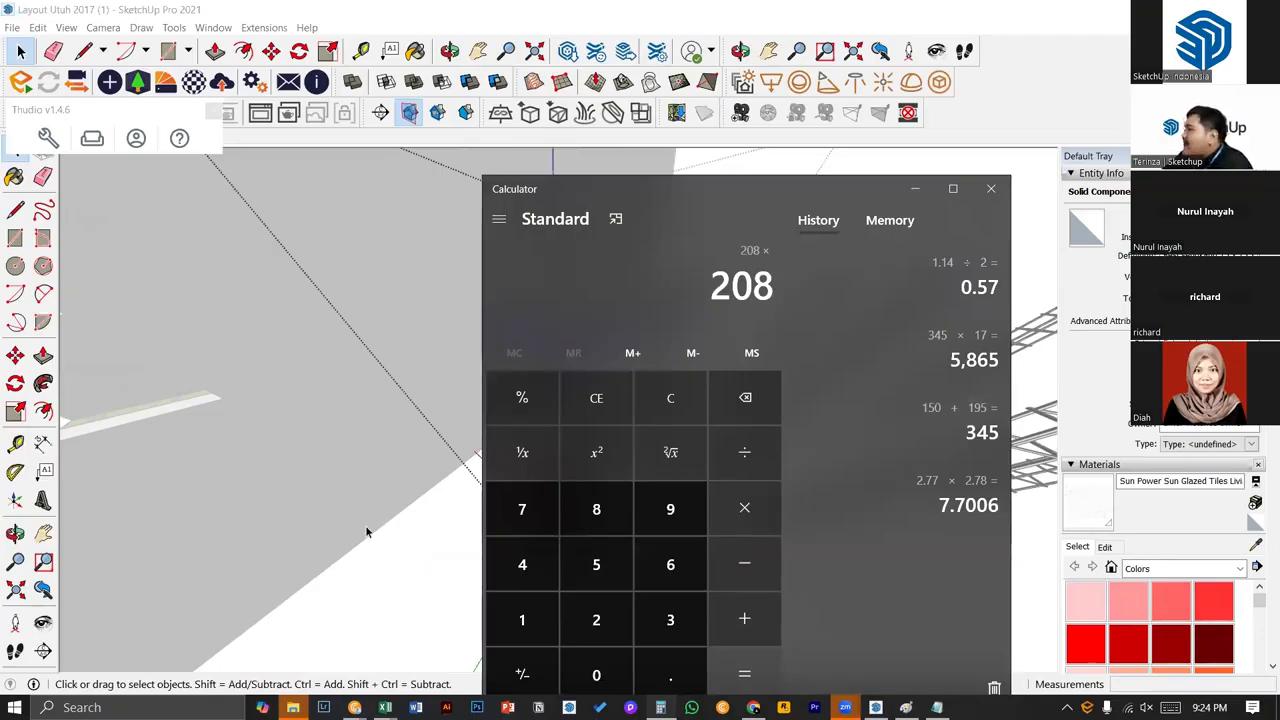
type("*.6")
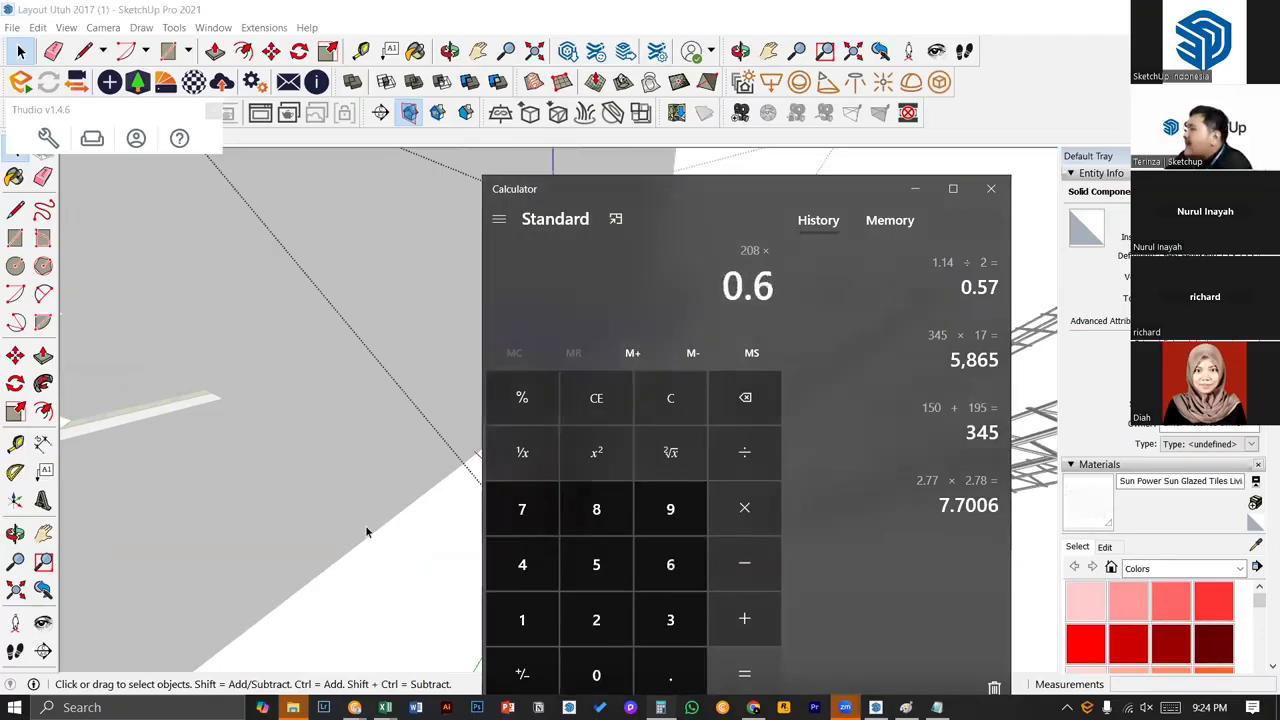
key("Return")
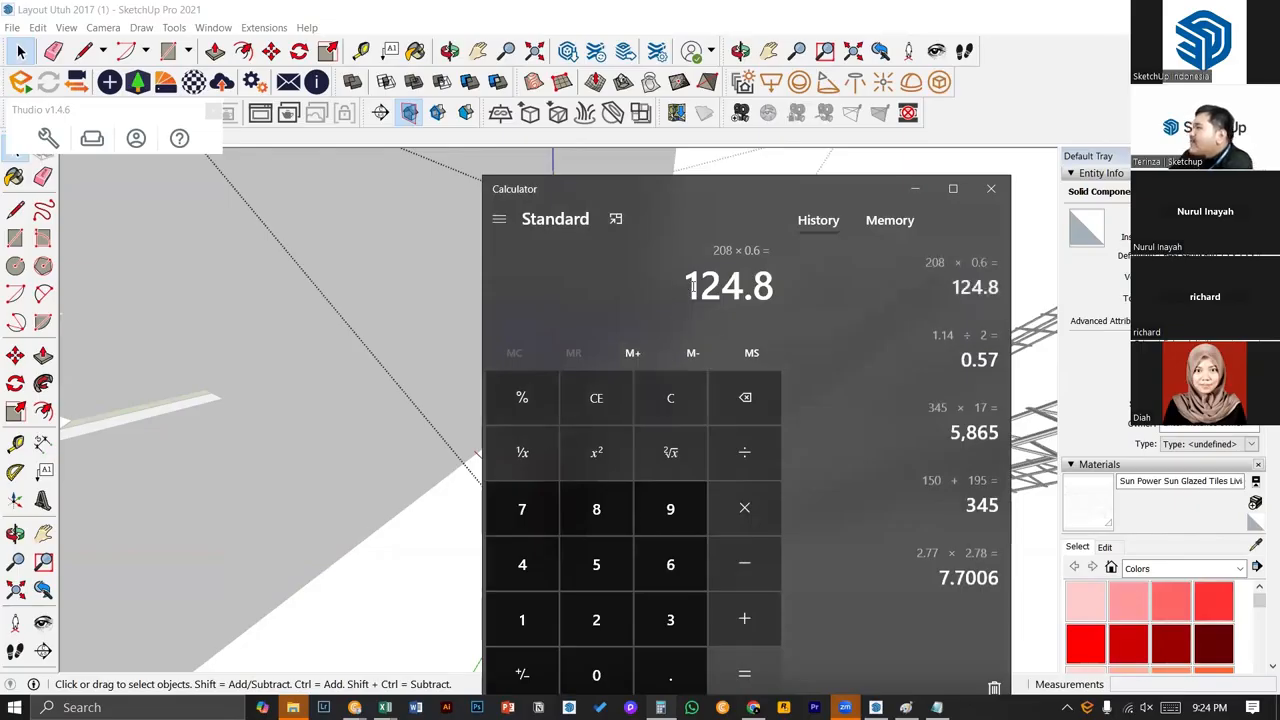
- Switch to the open Notepad note and replace all its text with "125 meter"
left_click_drag(690, 287, 778, 290)
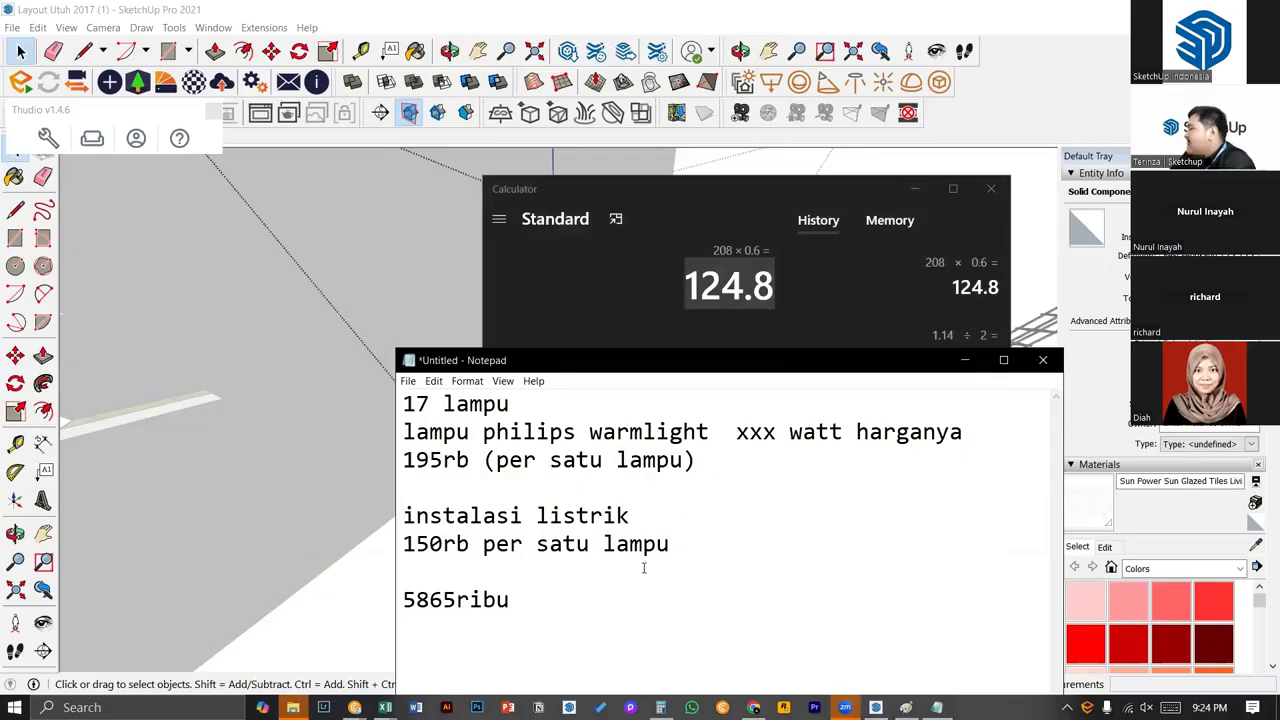
key("ctrl+a")
type("125 meter")
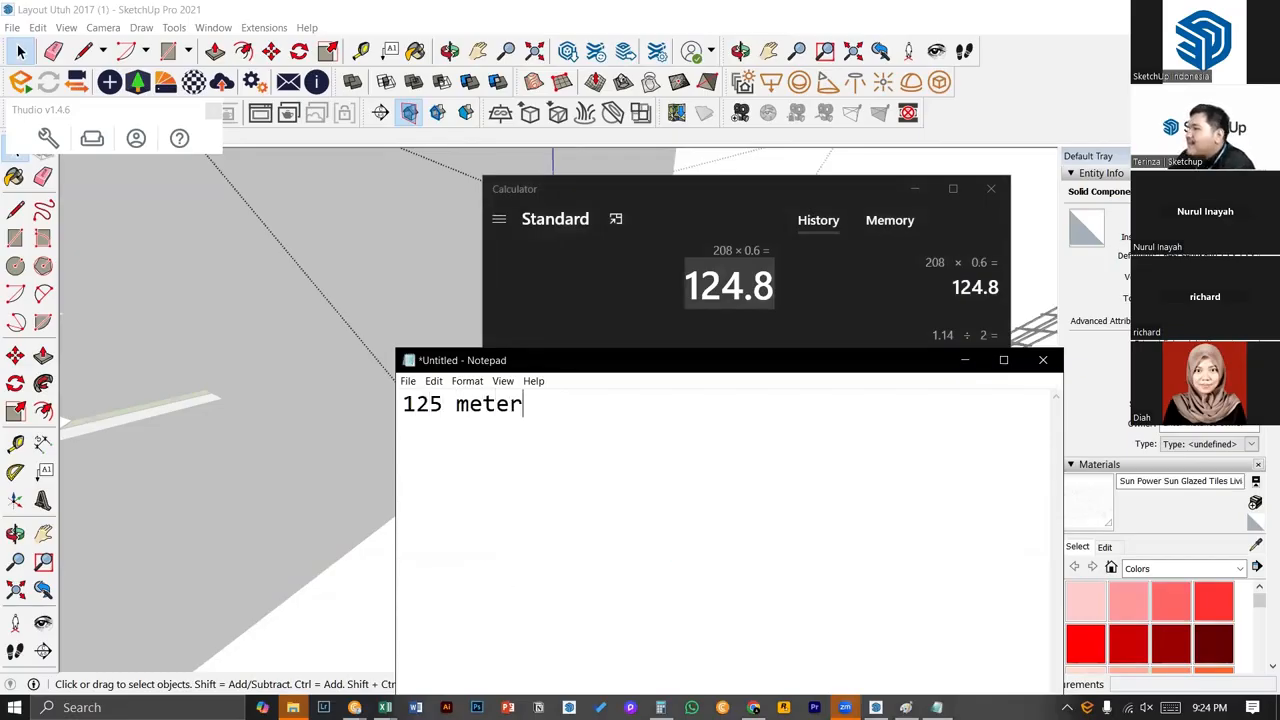
- Select the vertical corner bar nearest the wall and measure it from top to bottom with the Line tool, without drawing a line
mouse_move(382, 541)
middle_mouse_down()
mouse_move(363, 523)
mouse_move(548, 328)
mouse_move(562, 335)
mouse_move(570, 450)
middle_mouse_up()
scroll(545, 450, "up", 4)
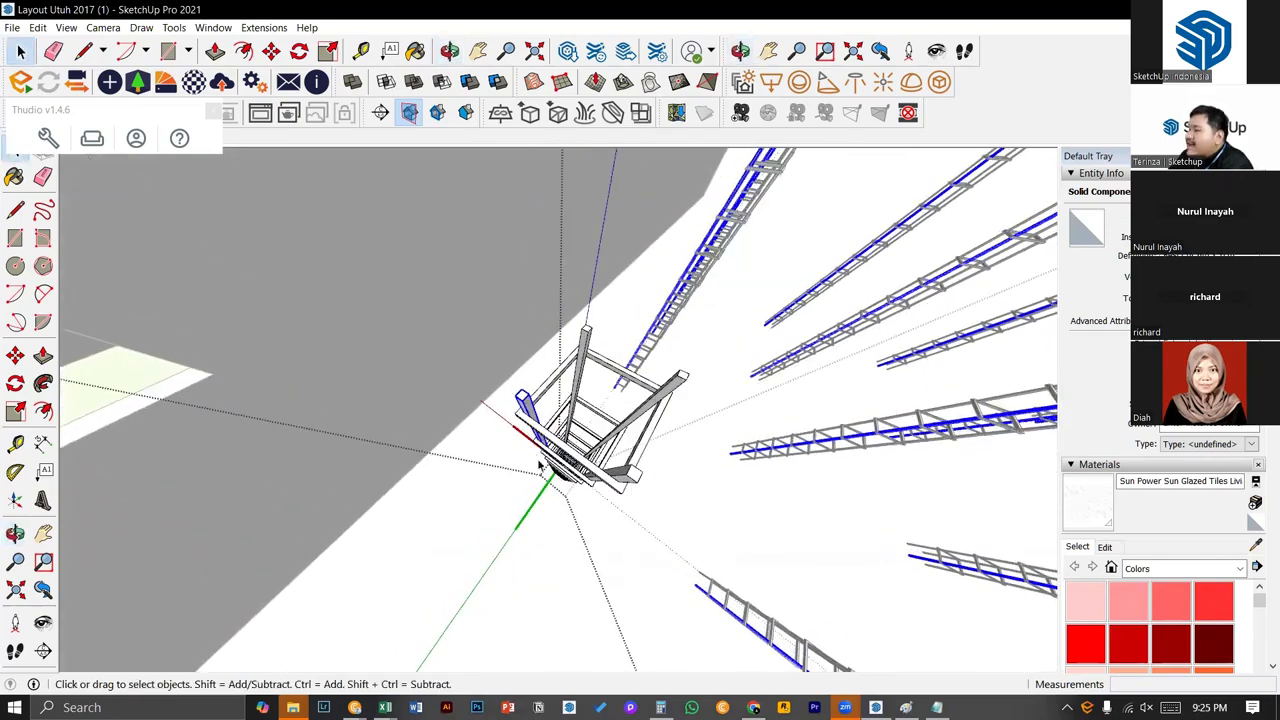
scroll(545, 470, "up", 3)
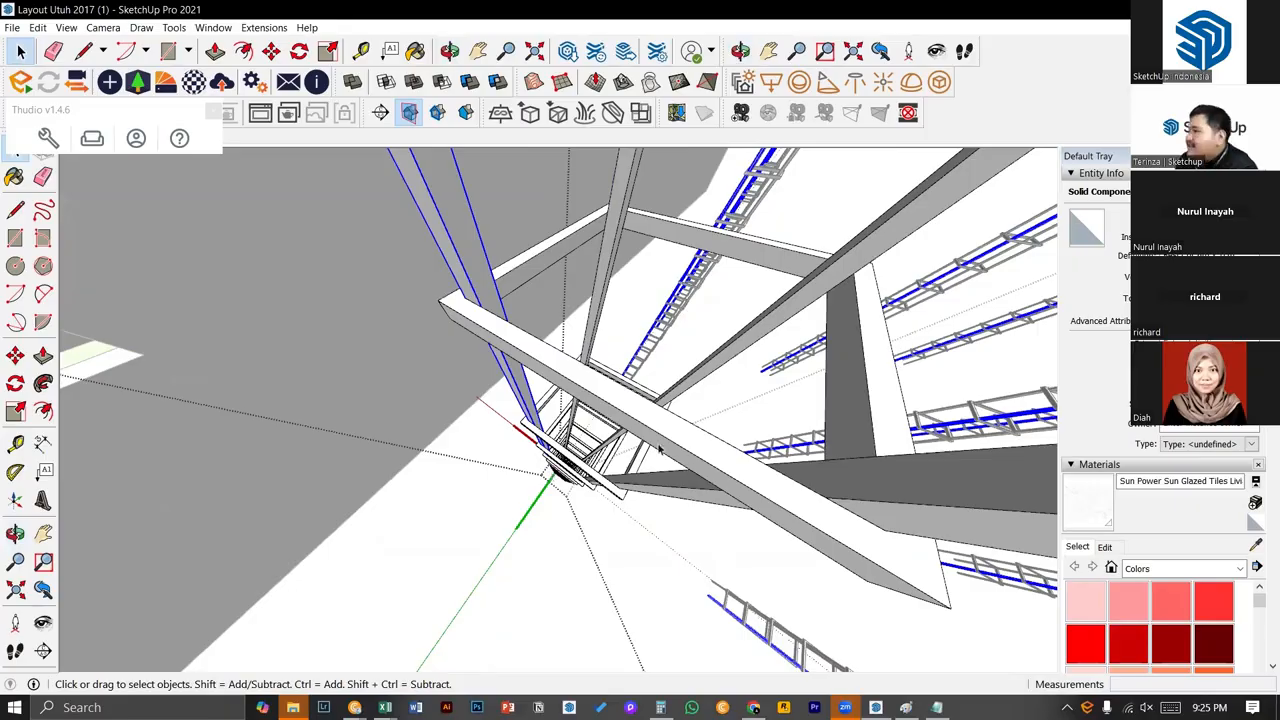
scroll(640, 445, "down", 5)
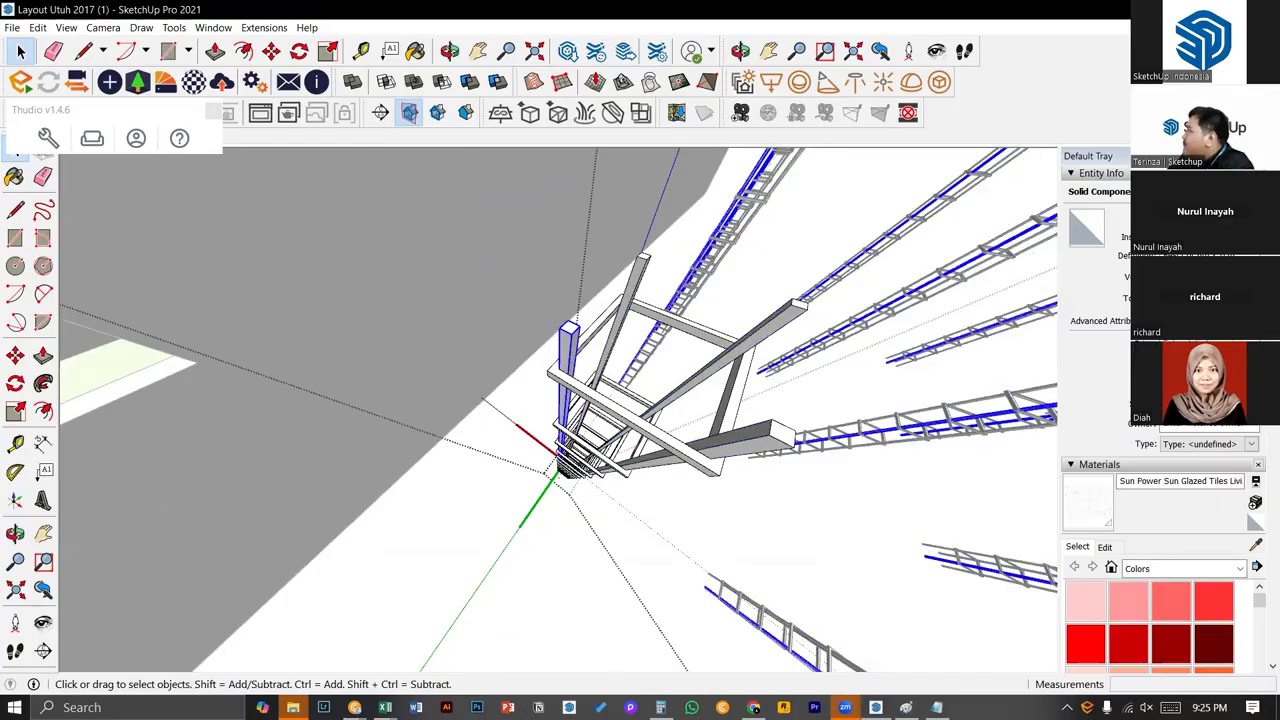
key("l")
left_click(572, 330)
middle_click_drag(551, 545, 608, 423)
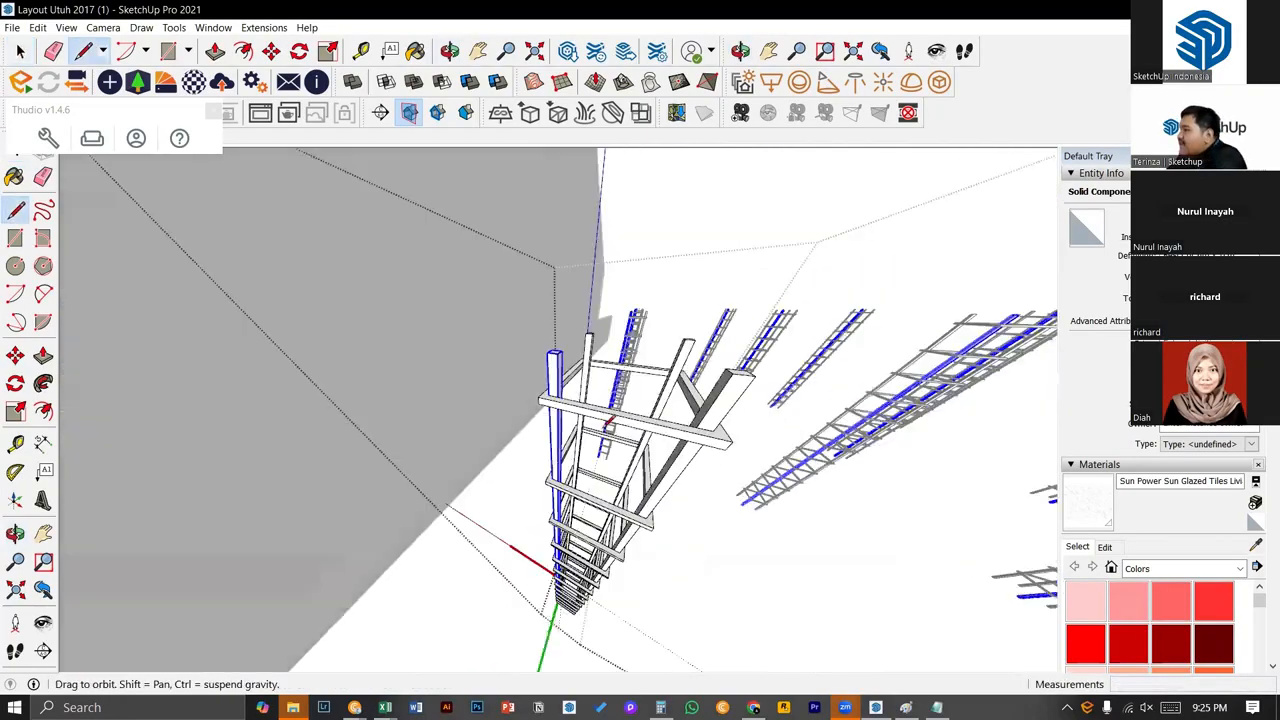
middle_click_drag(560, 574, 578, 490)
scroll(582, 500, "up", 3)
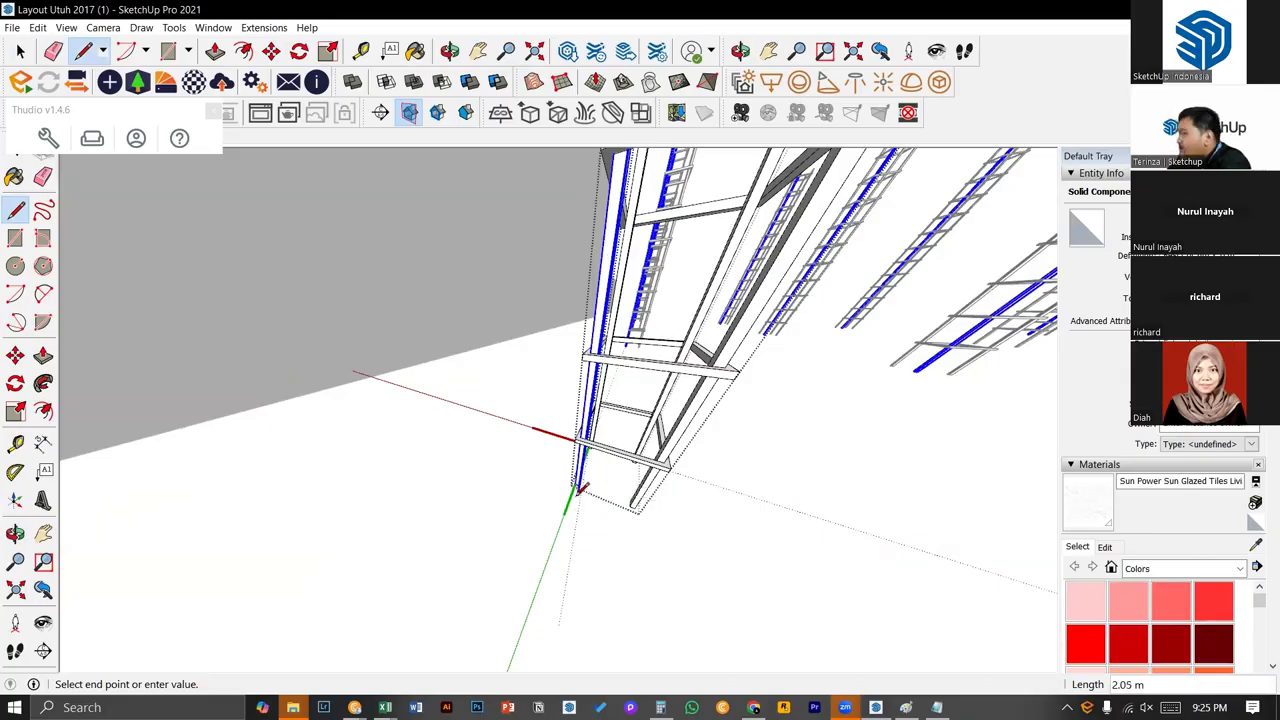
key("space")
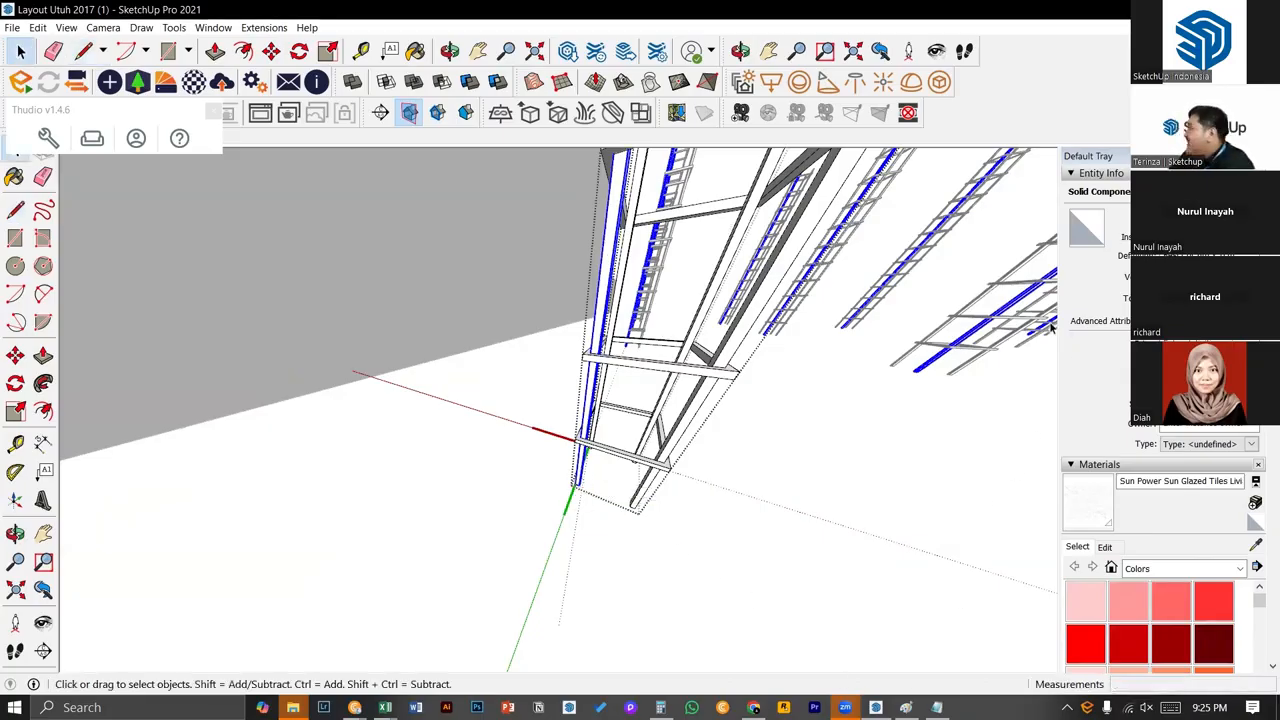
- Bring up the Notepad note, switch to Calculator, clear it and multiply 64 by 2
left_click(940, 706)
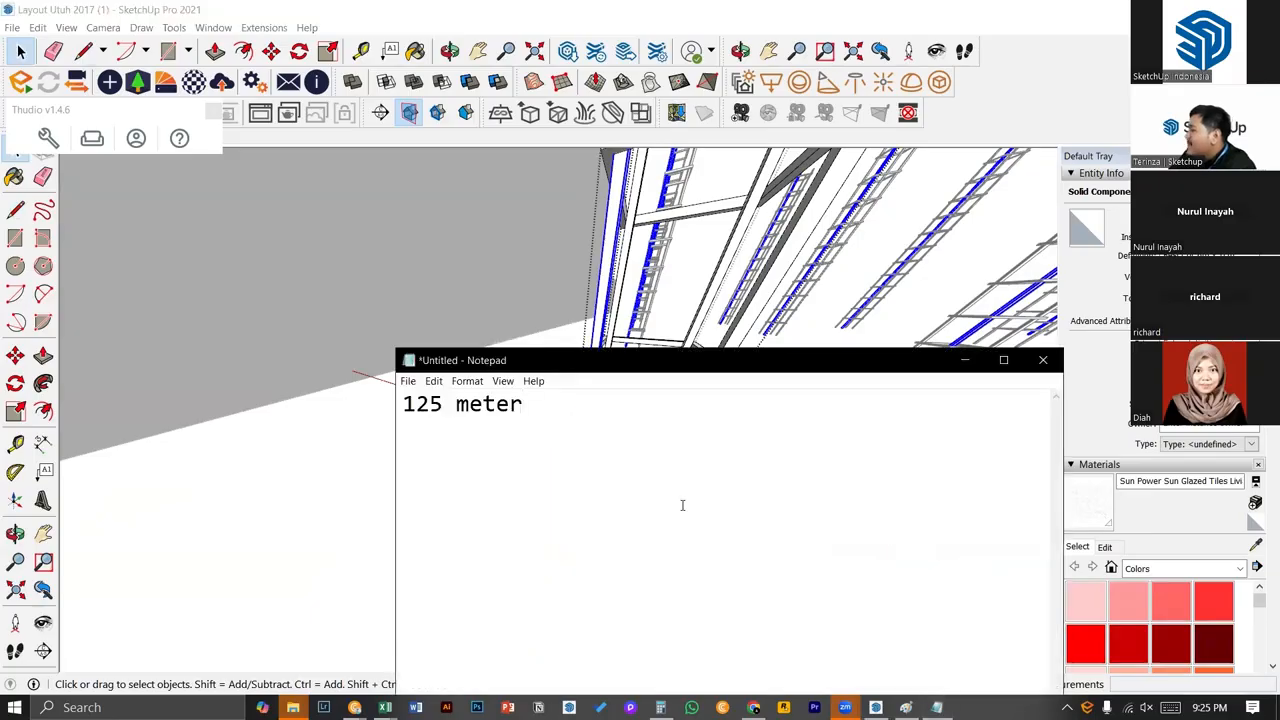
key("Return")
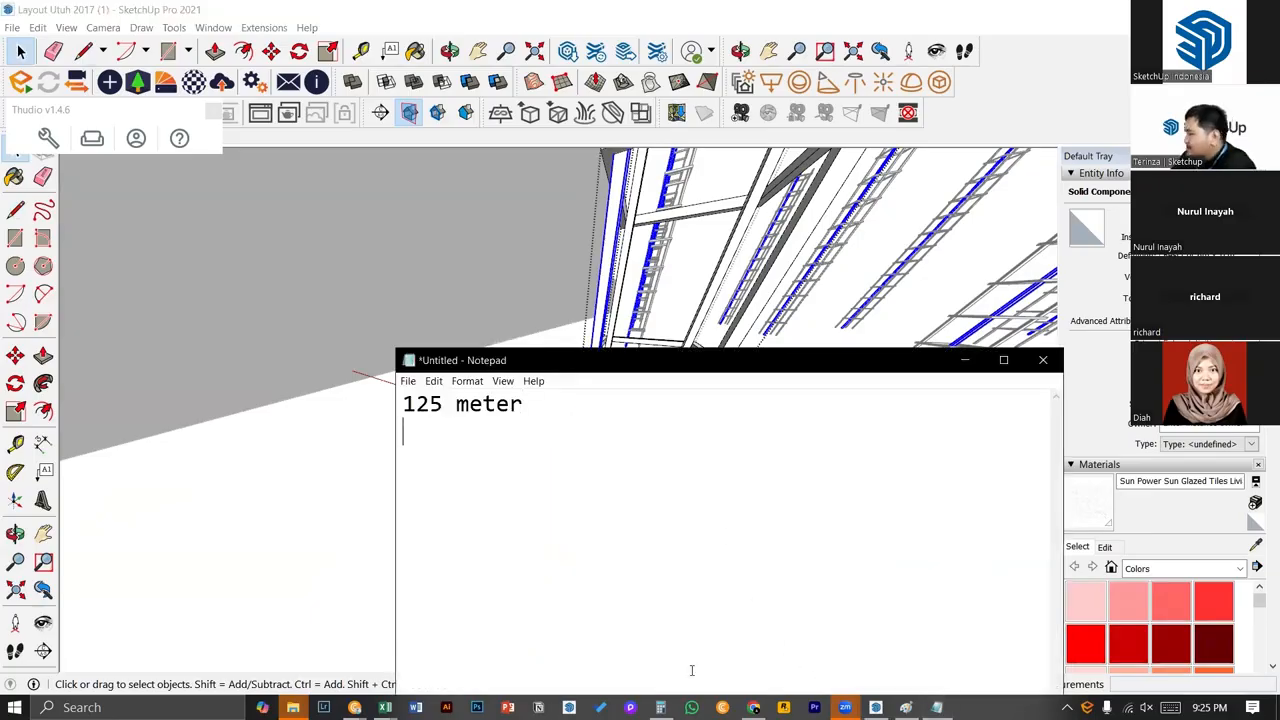
left_click(660, 707)
key("Escape")
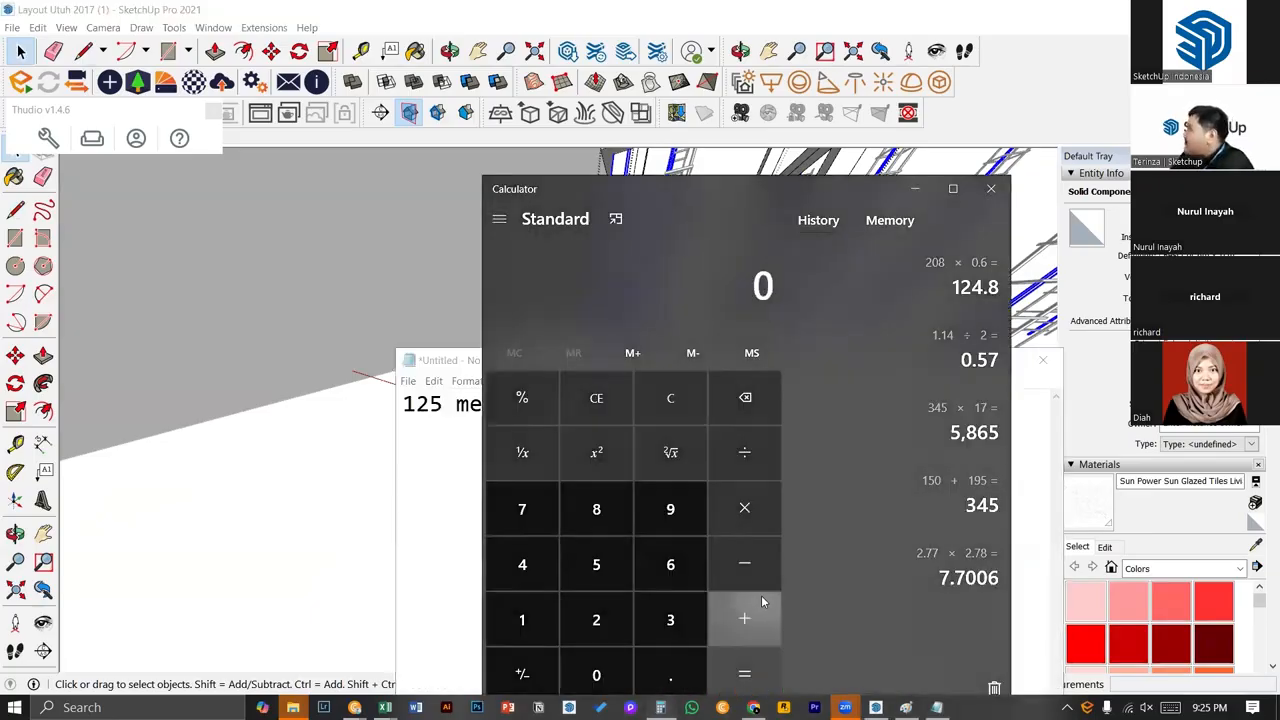
type("64 × 2")
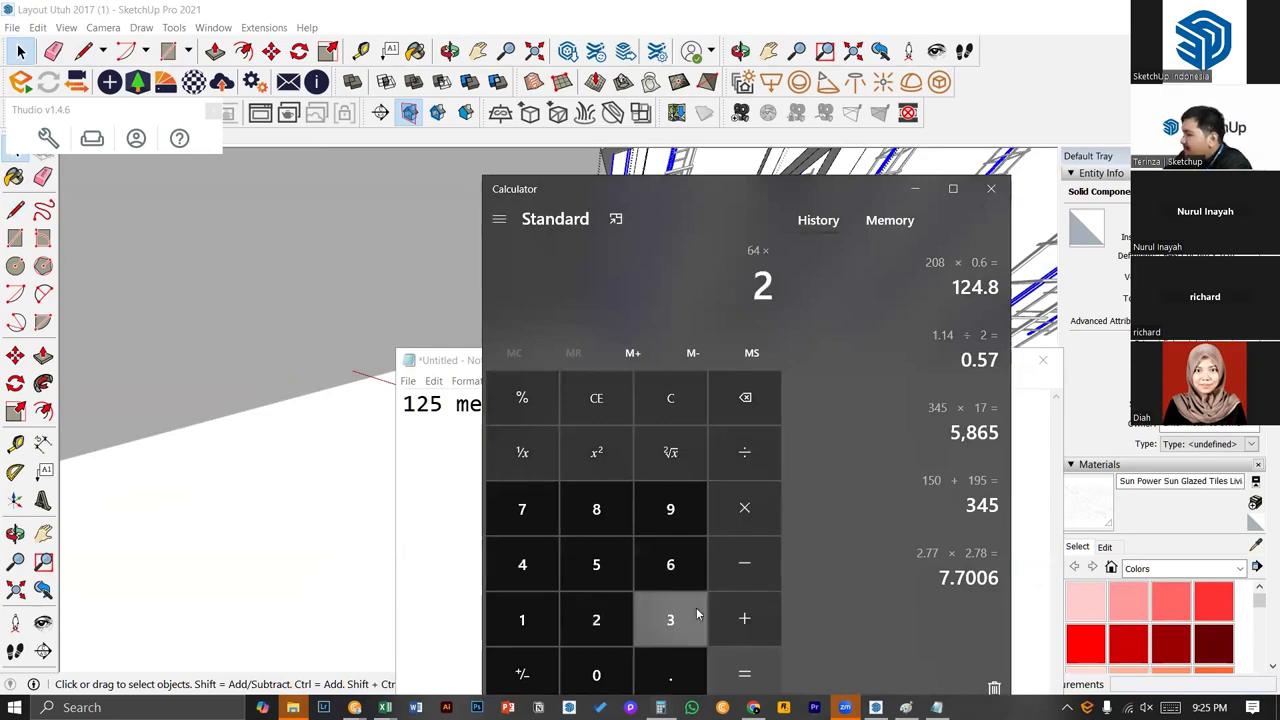
key("Return")
- Switch to the Notepad note and extend its first line with "+ 128 meter"
left_click(488, 419)
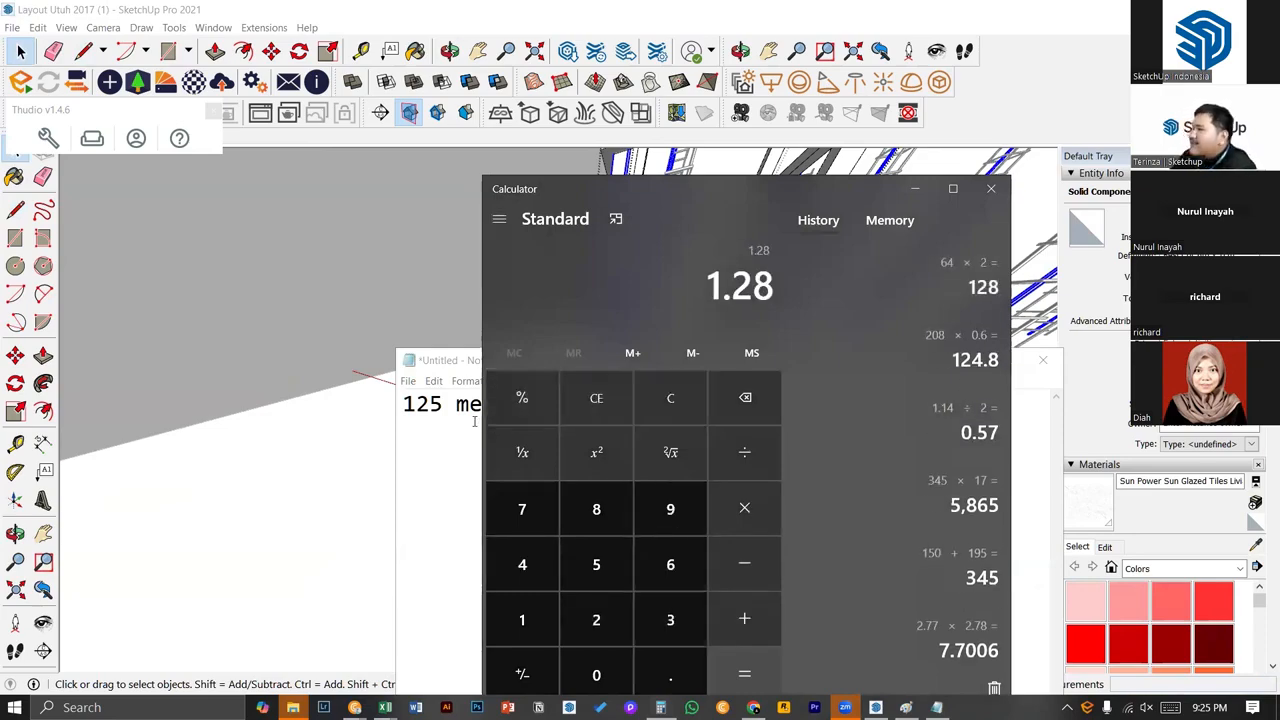
left_click(474, 420)
type("+")
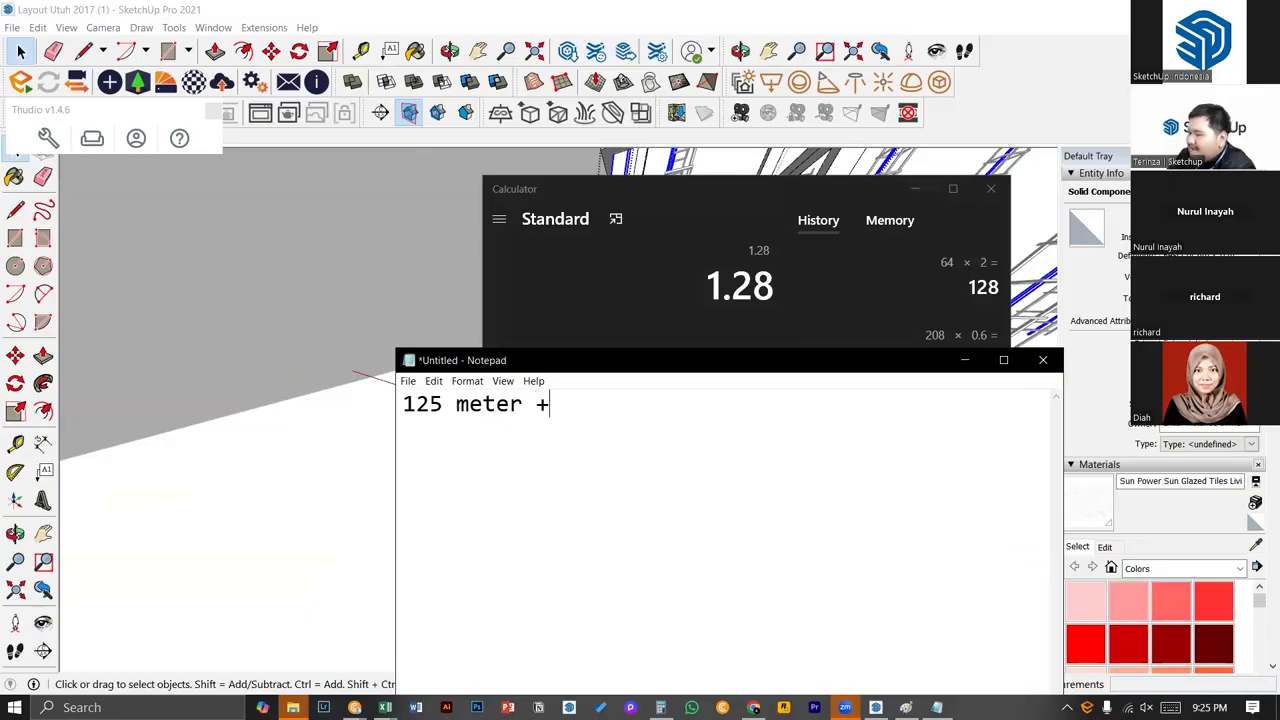
type(" 128 mete")
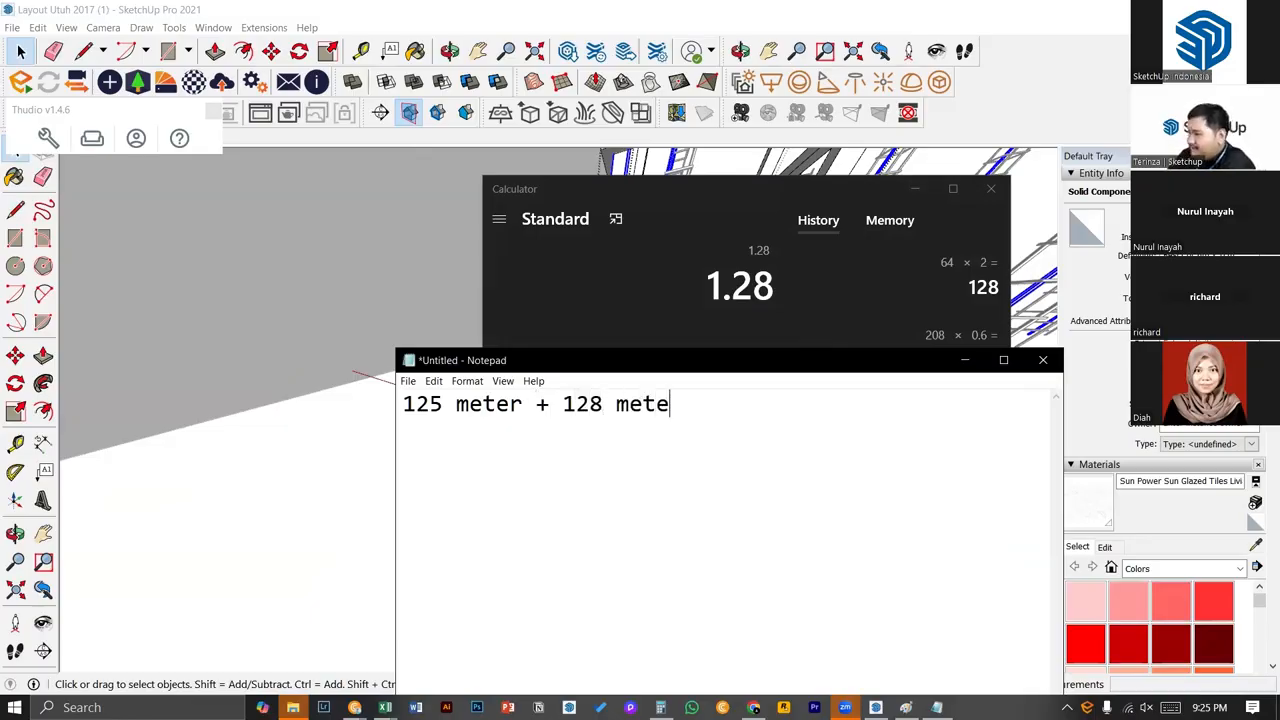
type("r")
- Switch to SketchUp and inspect the column's top stirrup and the vertical corner bar nearest the wall by selecting each in turn
mouse_move(290, 355)
middle_mouse_down()
mouse_move(382, 366)
mouse_move(431, 415)
mouse_move(469, 514)
mouse_move(566, 452)
middle_mouse_up()
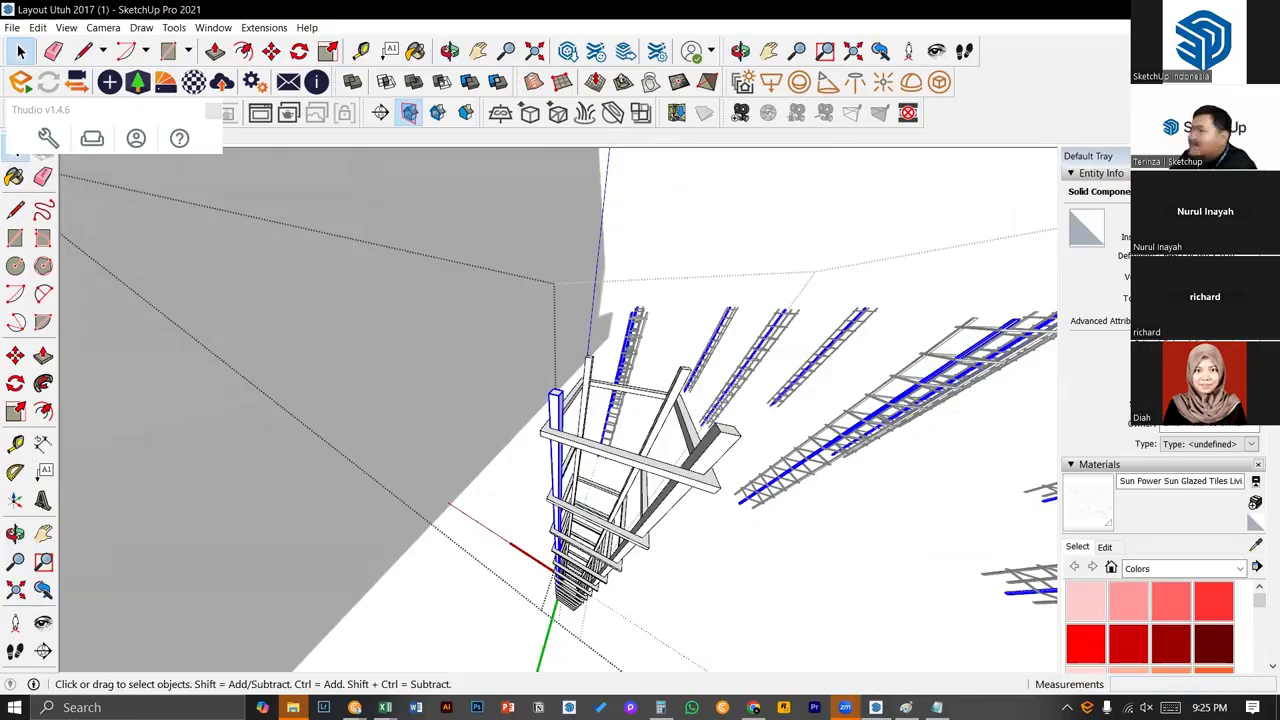
left_click(577, 441)
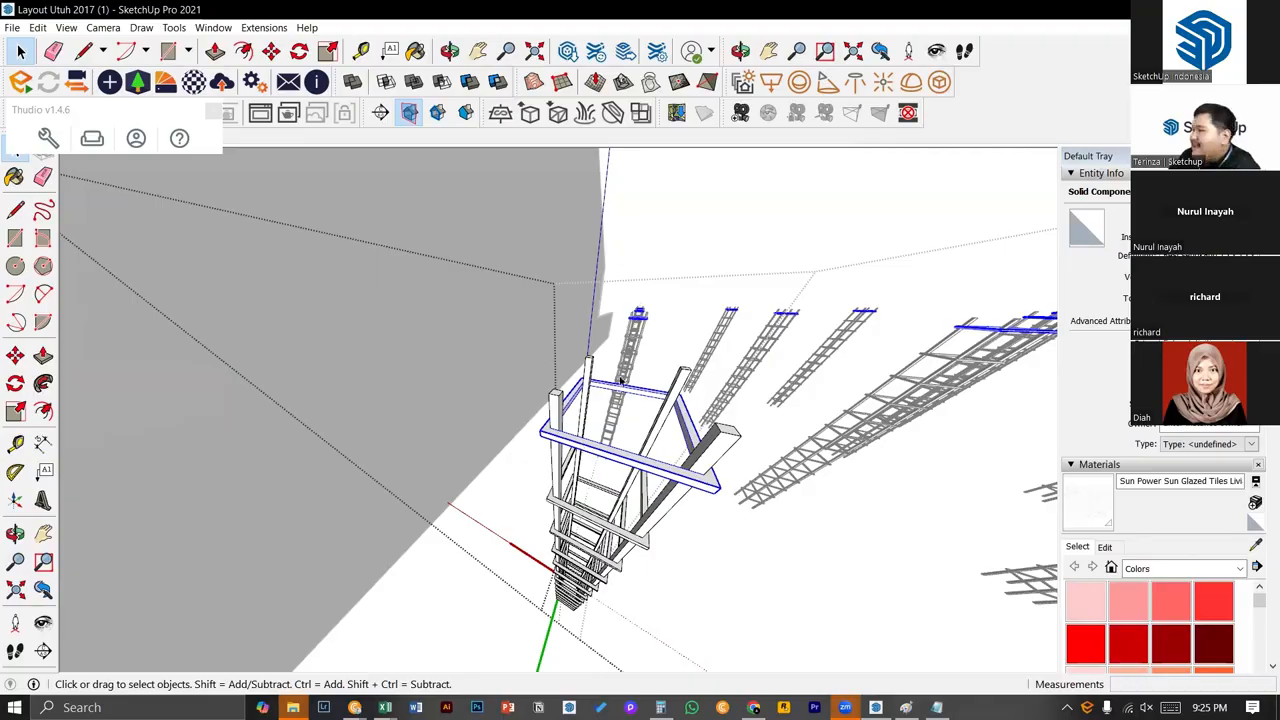
left_click(553, 405)
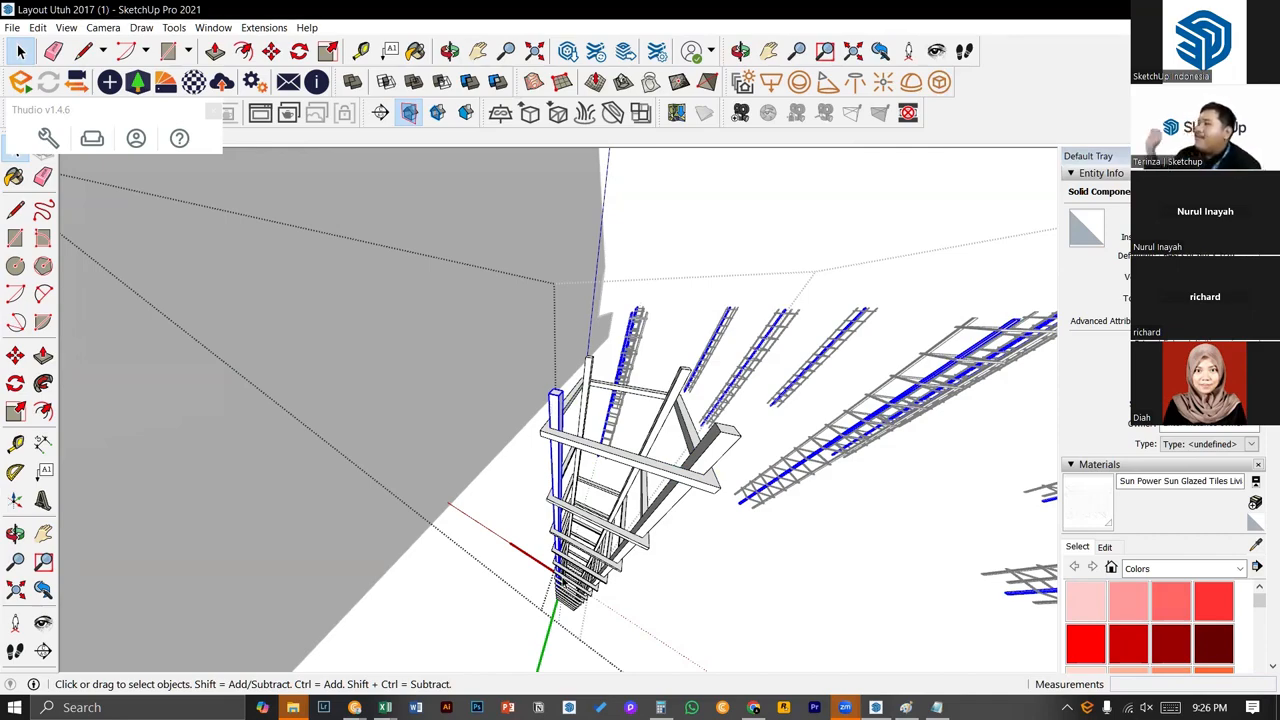
- Bring up Paint and the Notepad note, switch to Calculator and add 125 and 128
left_click(905, 707)
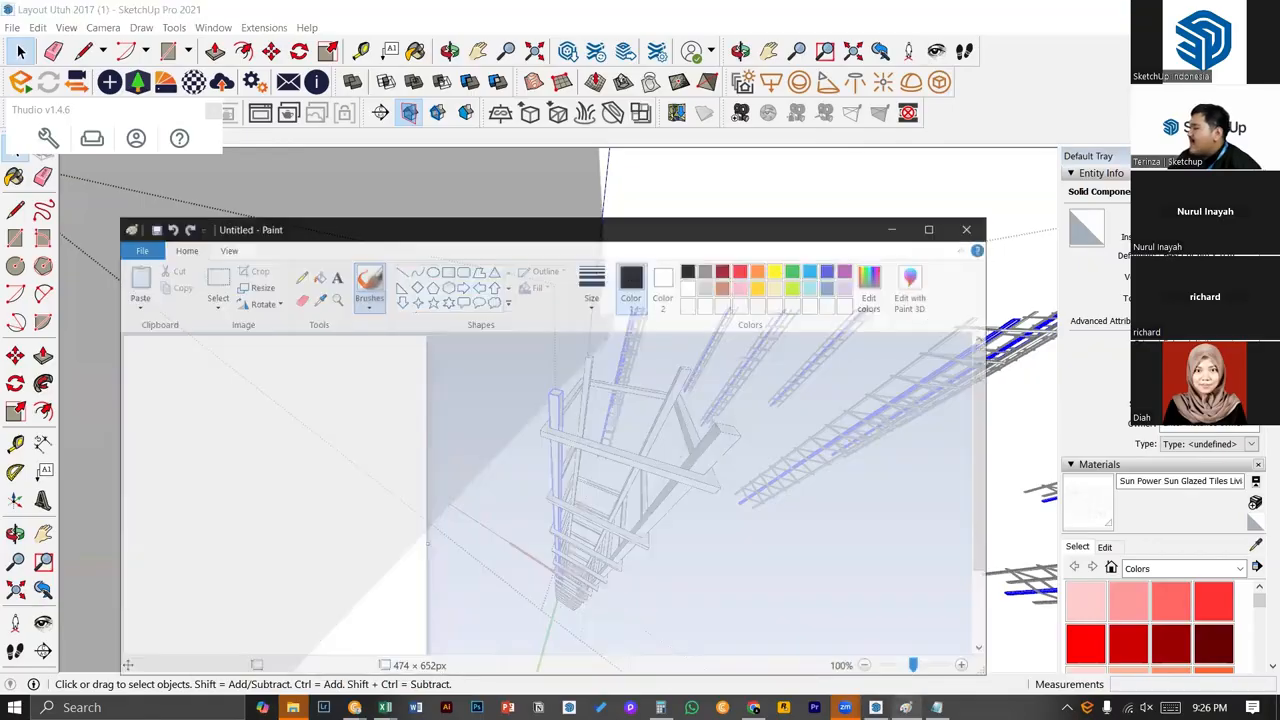
left_click(936, 706)
left_click(936, 707)
left_click(936, 707)
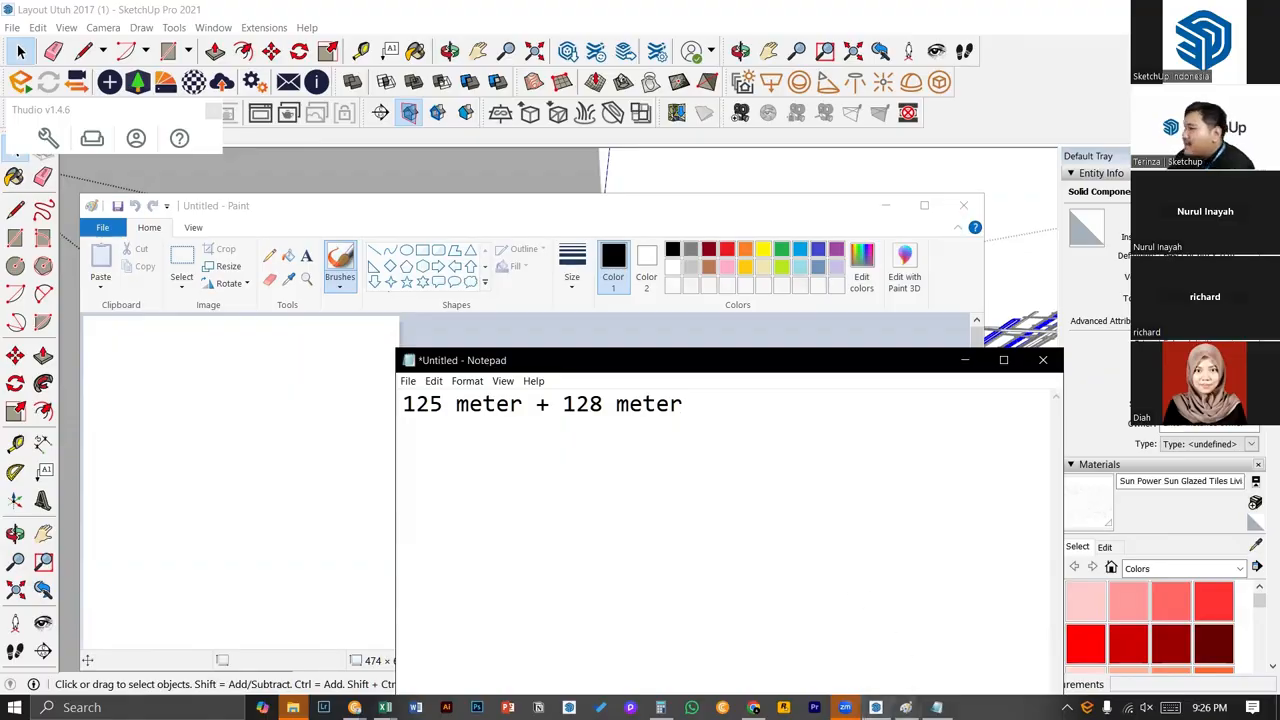
left_click(661, 707)
type("125")
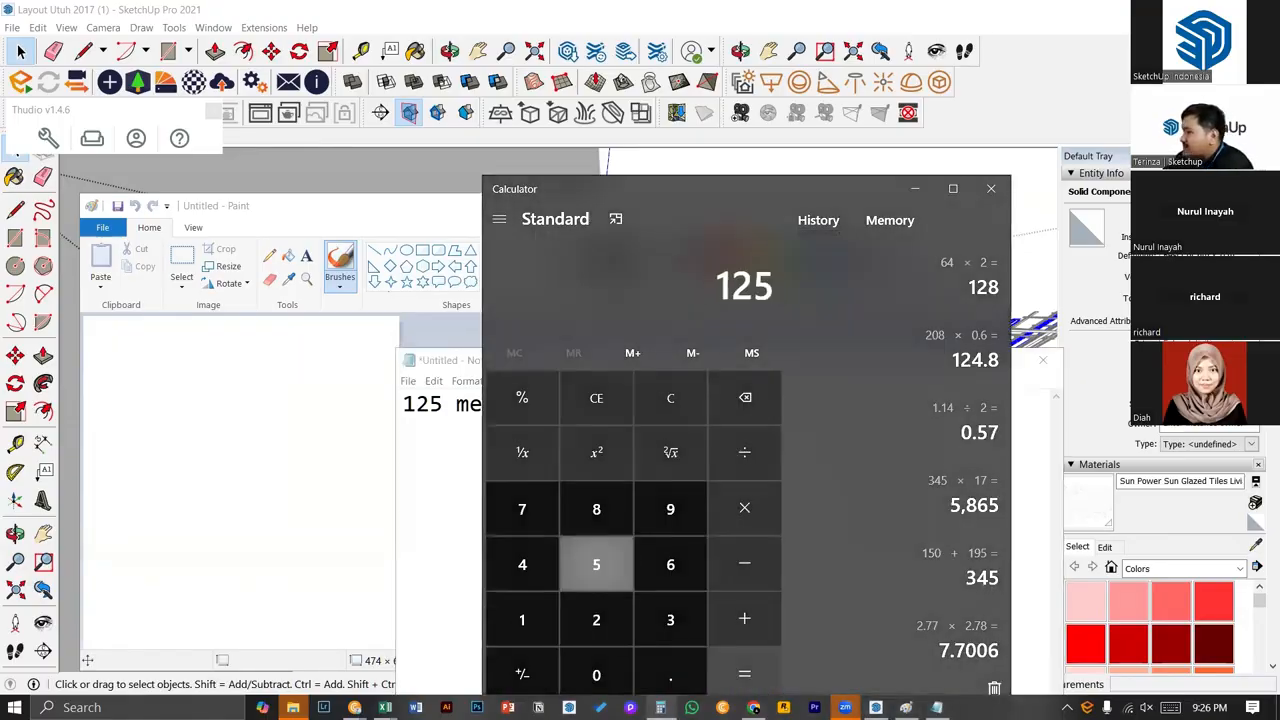
type(" + 12")
key("BackSpace")
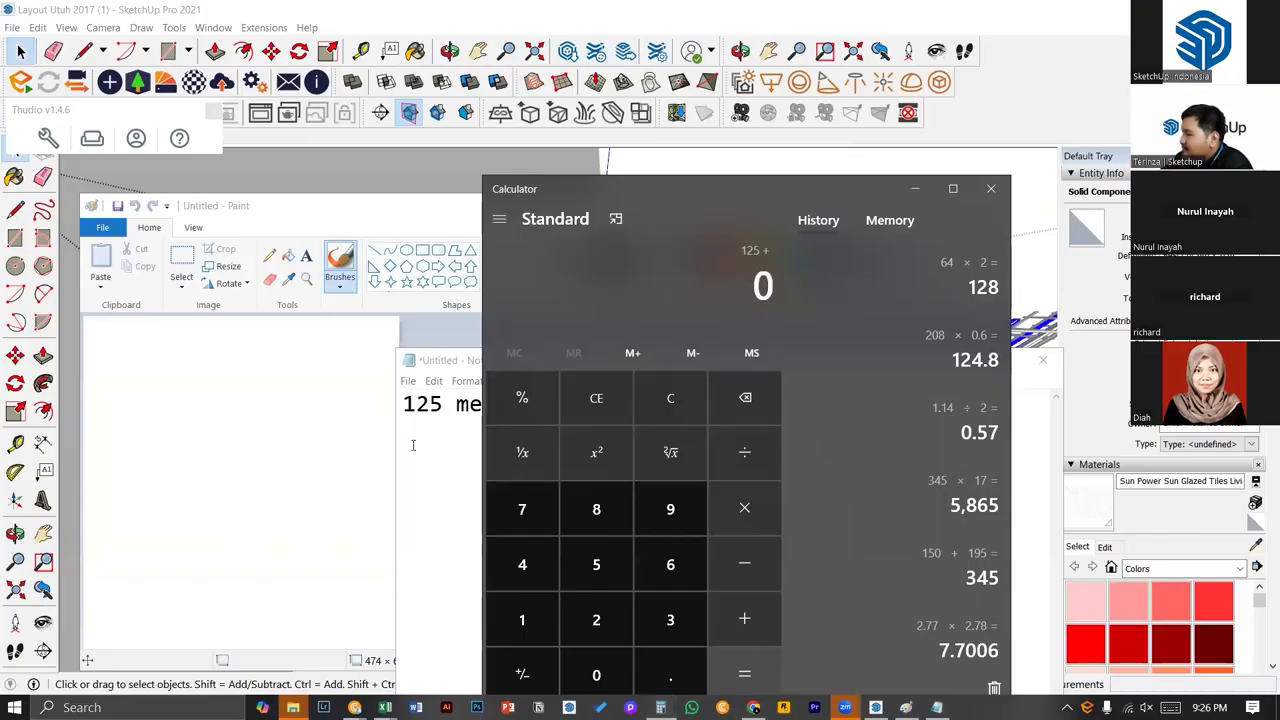
type("128")
key("Return")
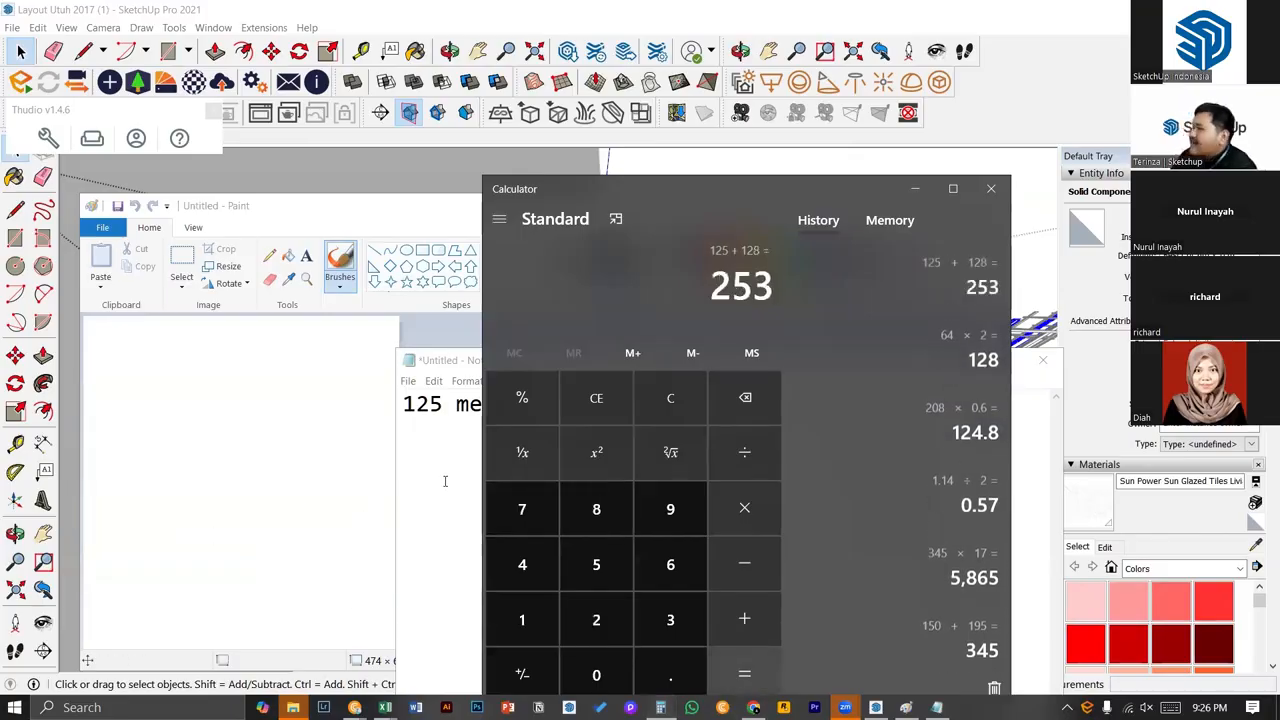
- Switch to the Notepad note and enter "253 meter" on the second line
left_click(446, 480)
type("253")
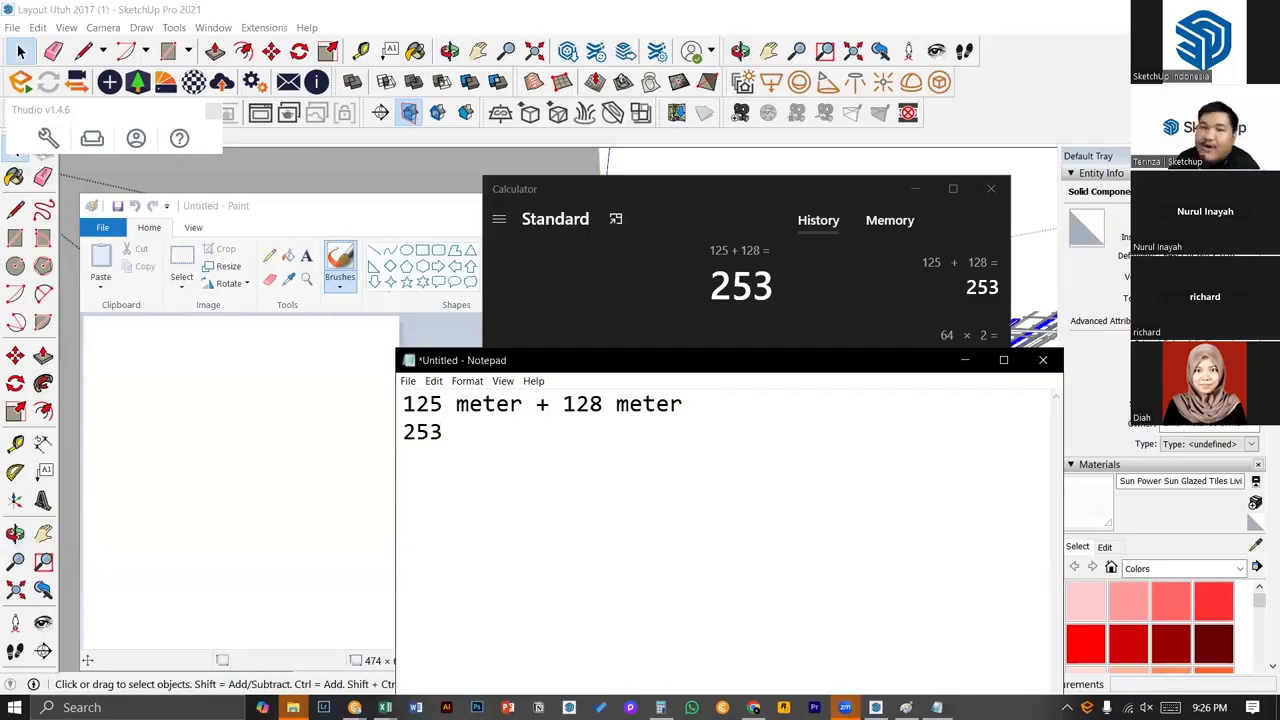
type("meter")
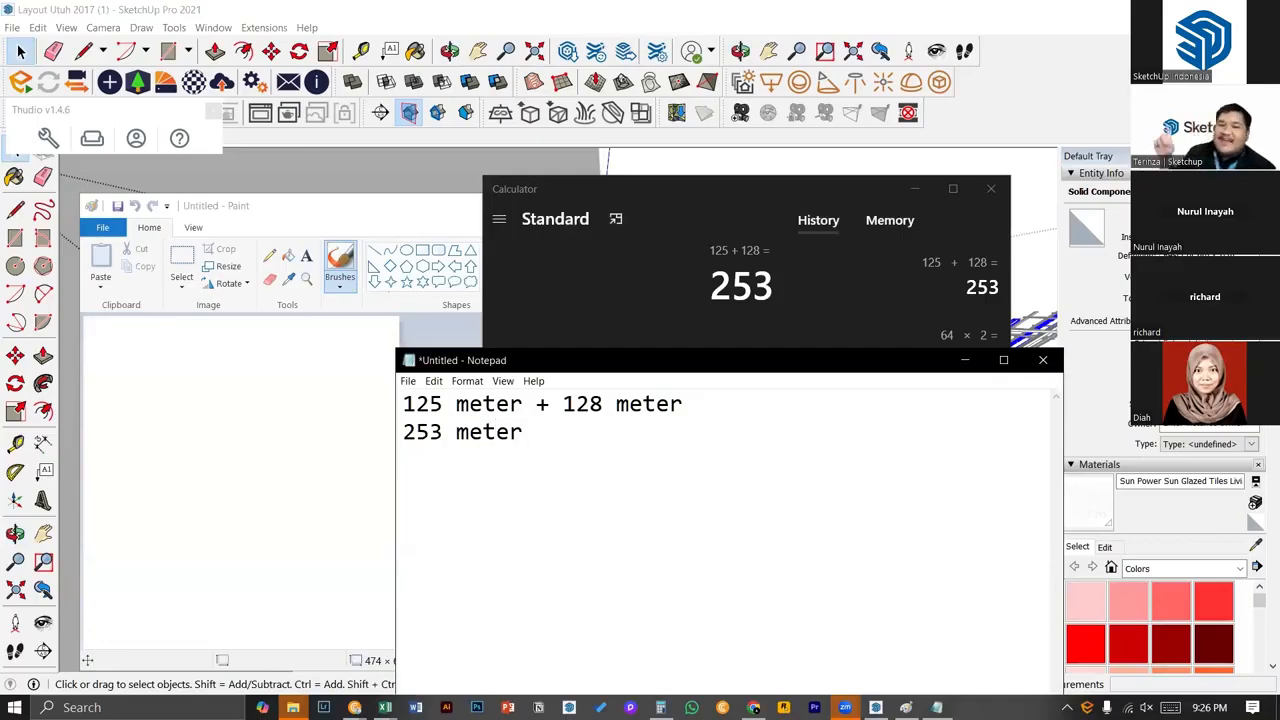
- Switch to the Tokopedia rebar listing in the browser and highlight the bar length and the price of the 10MM size
left_click(753, 707)
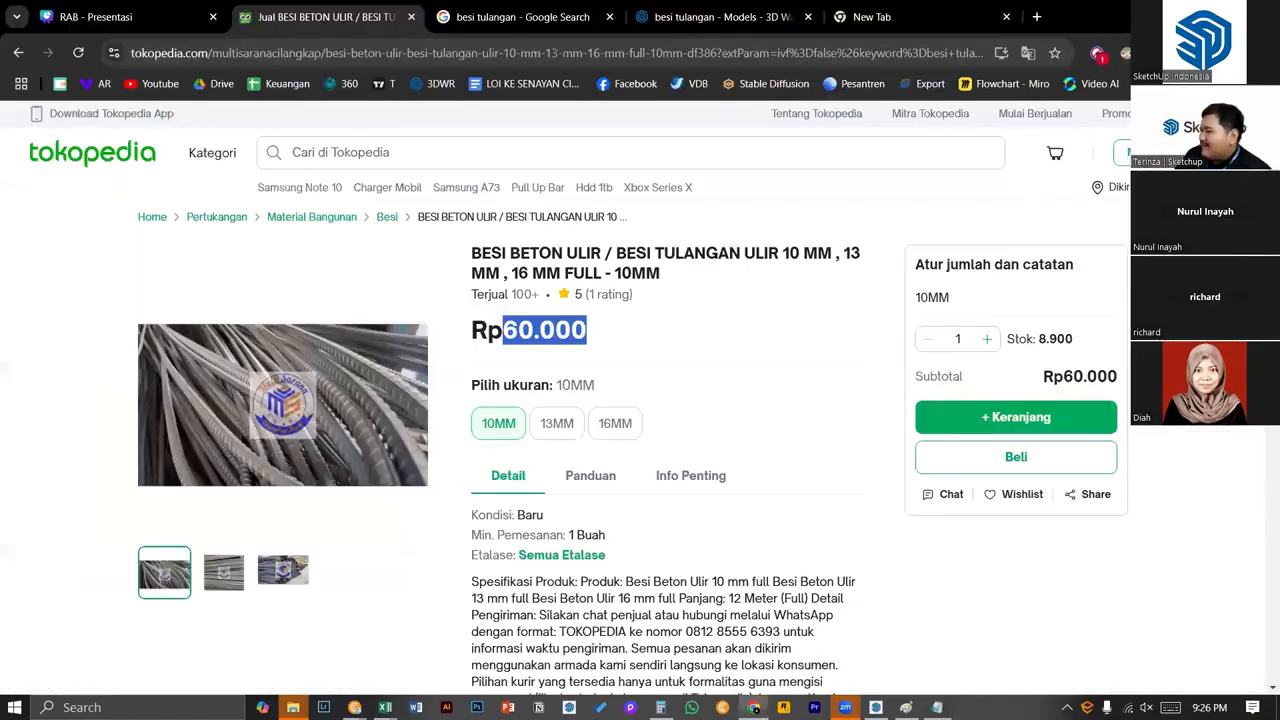
left_click(638, 343)
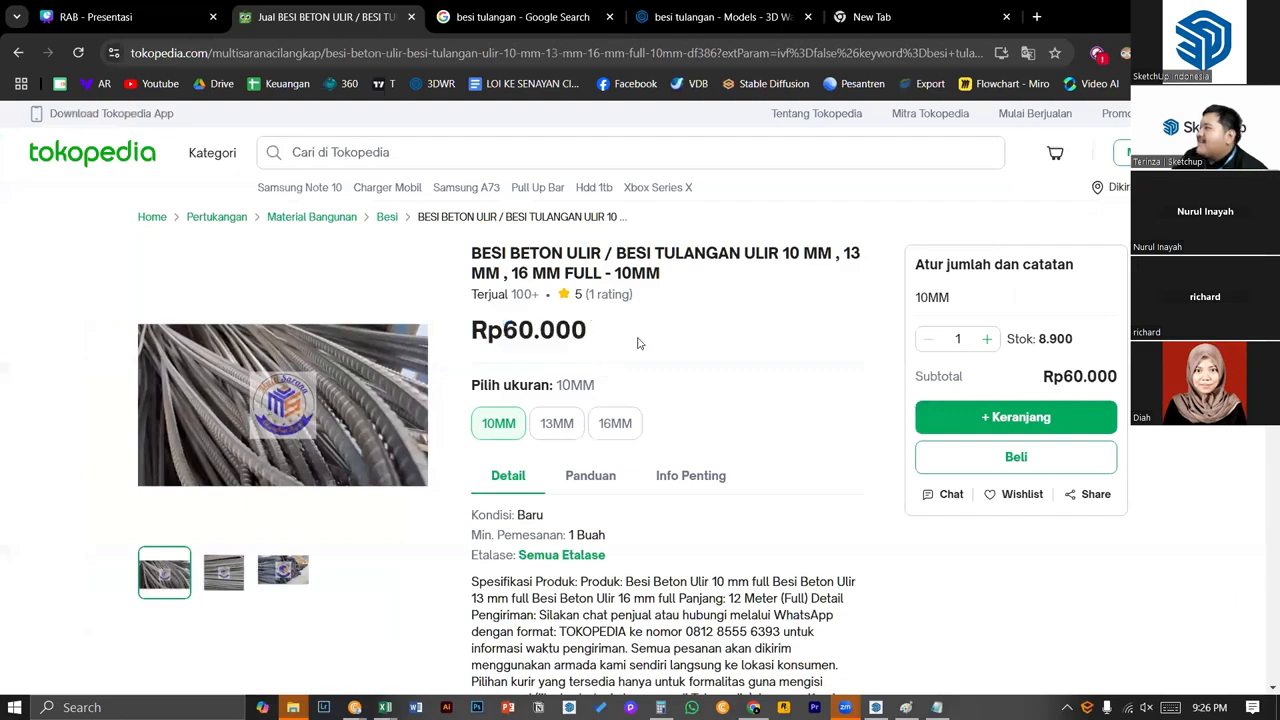
double_click(735, 598)
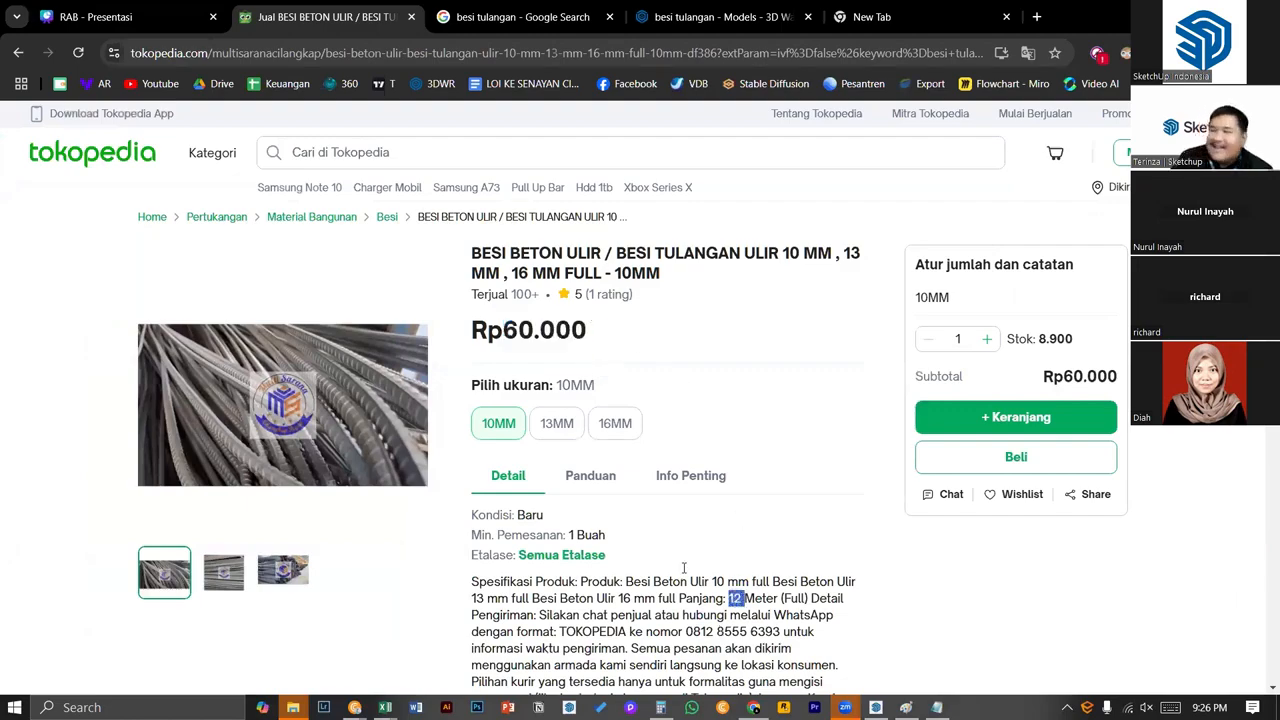
left_click_drag(503, 330, 587, 330)
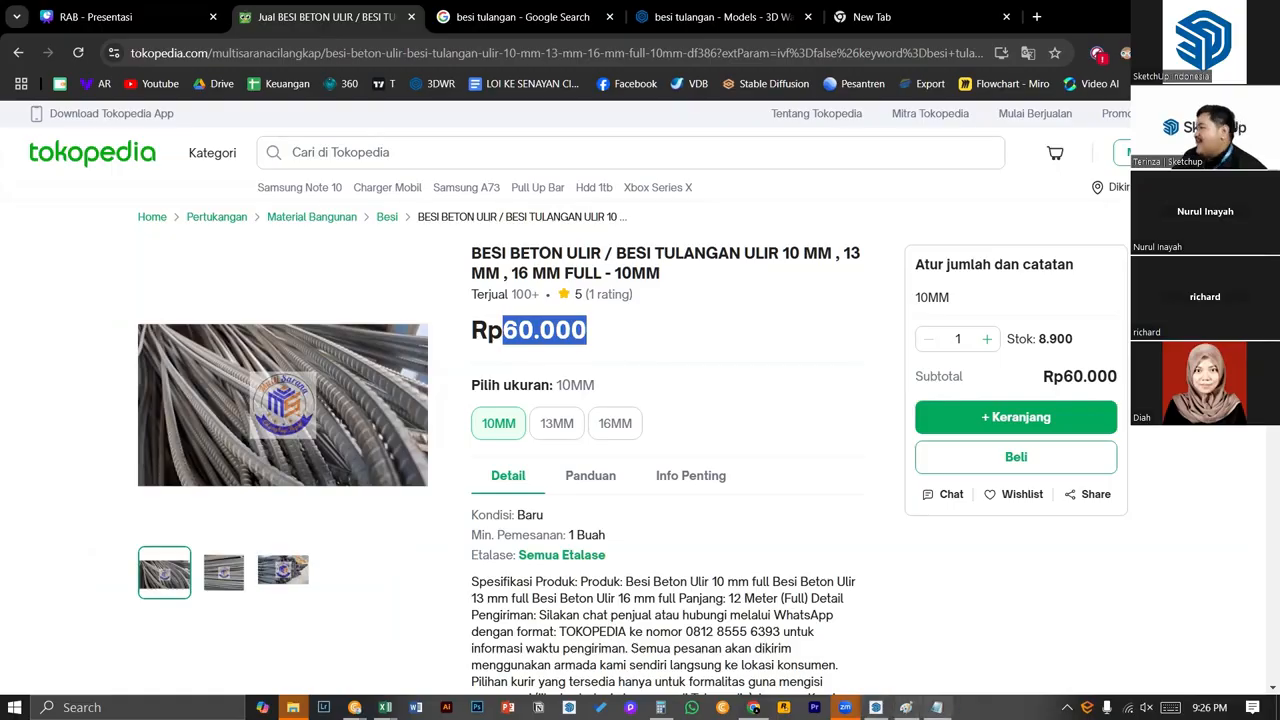
- Bring up the Notepad note, switch to Calculator and divide the 253 total by 12
key("alt+Tab")
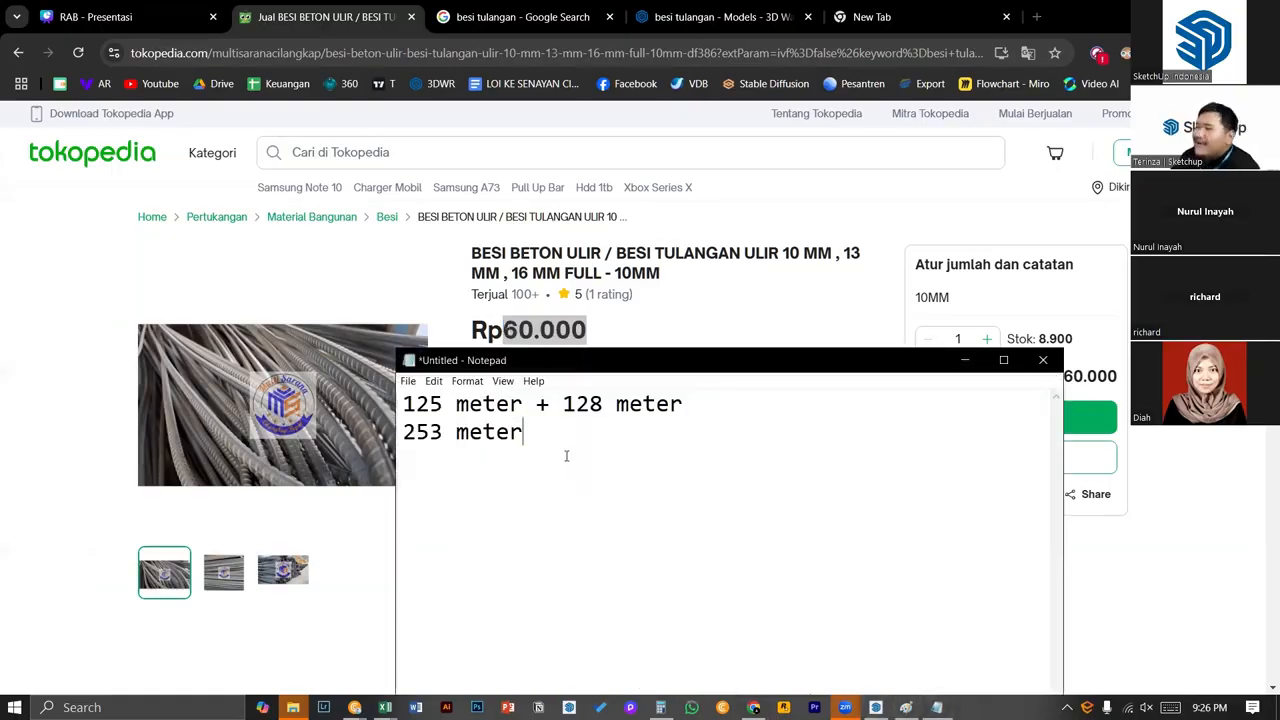
left_click(661, 707)
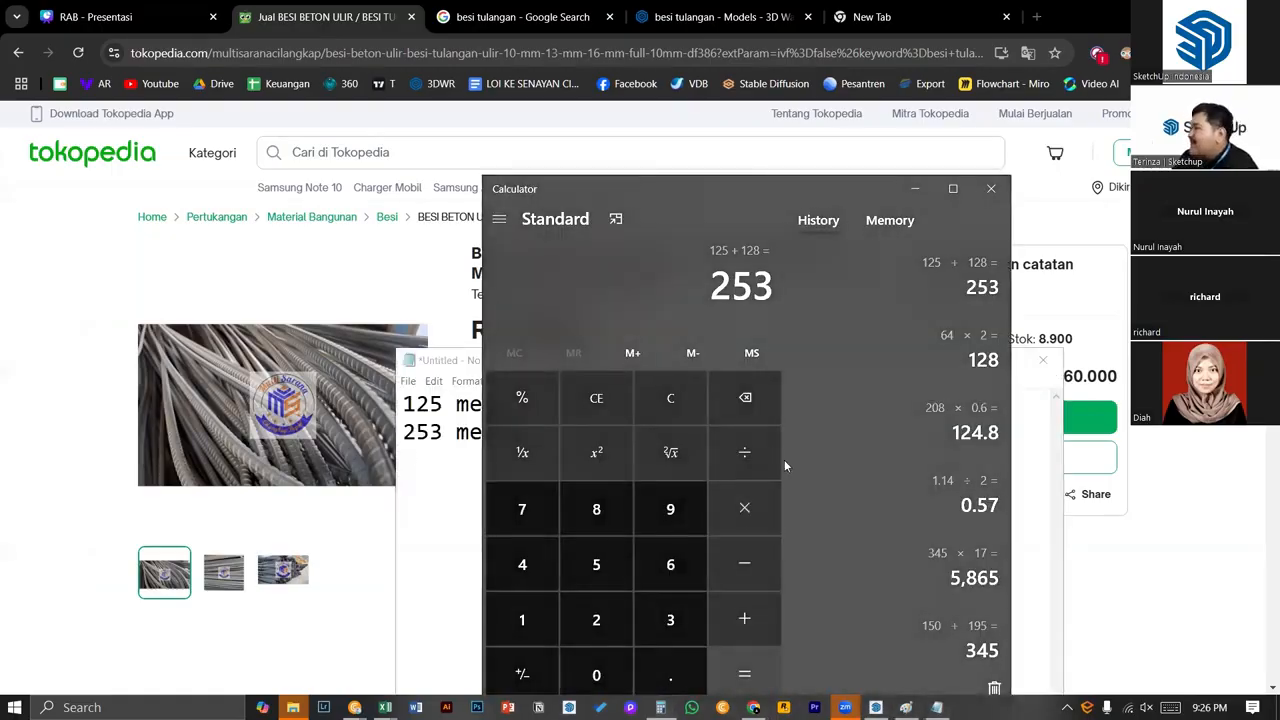
type("/12")
key("Return")
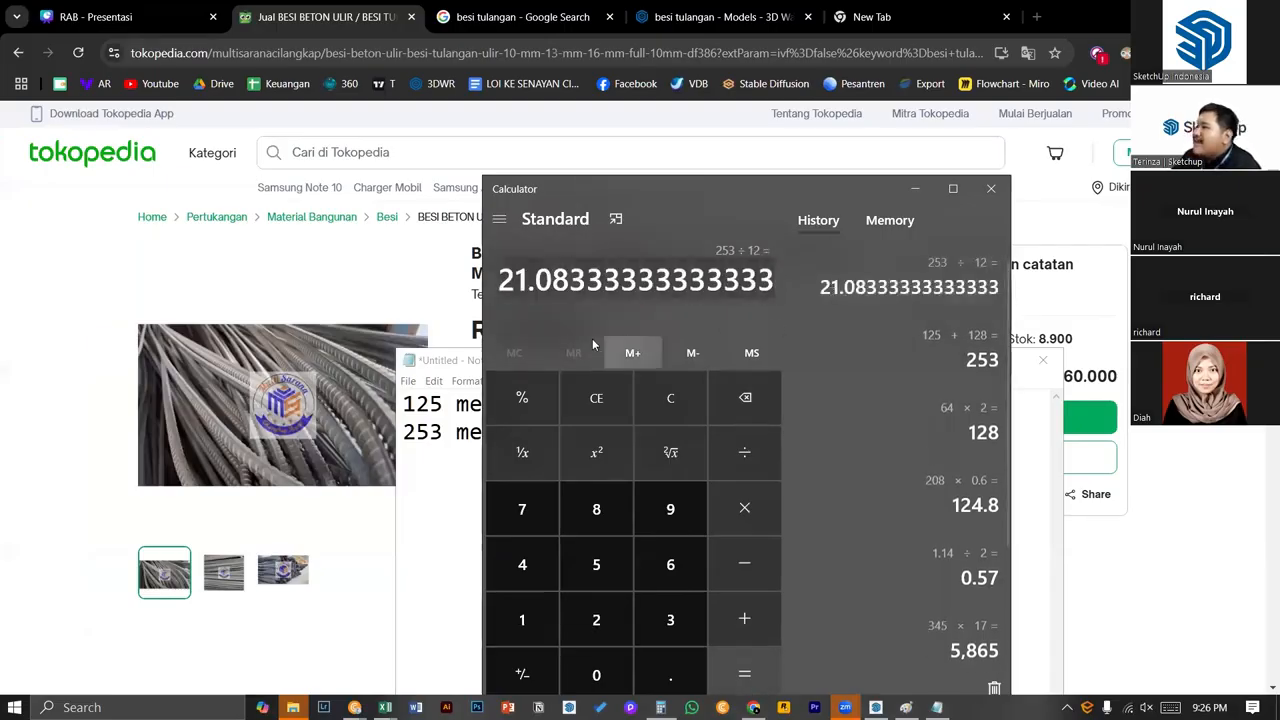
- Switch to the Notepad note and add the line "22 x 60.000" below the total length
left_click(451, 486)
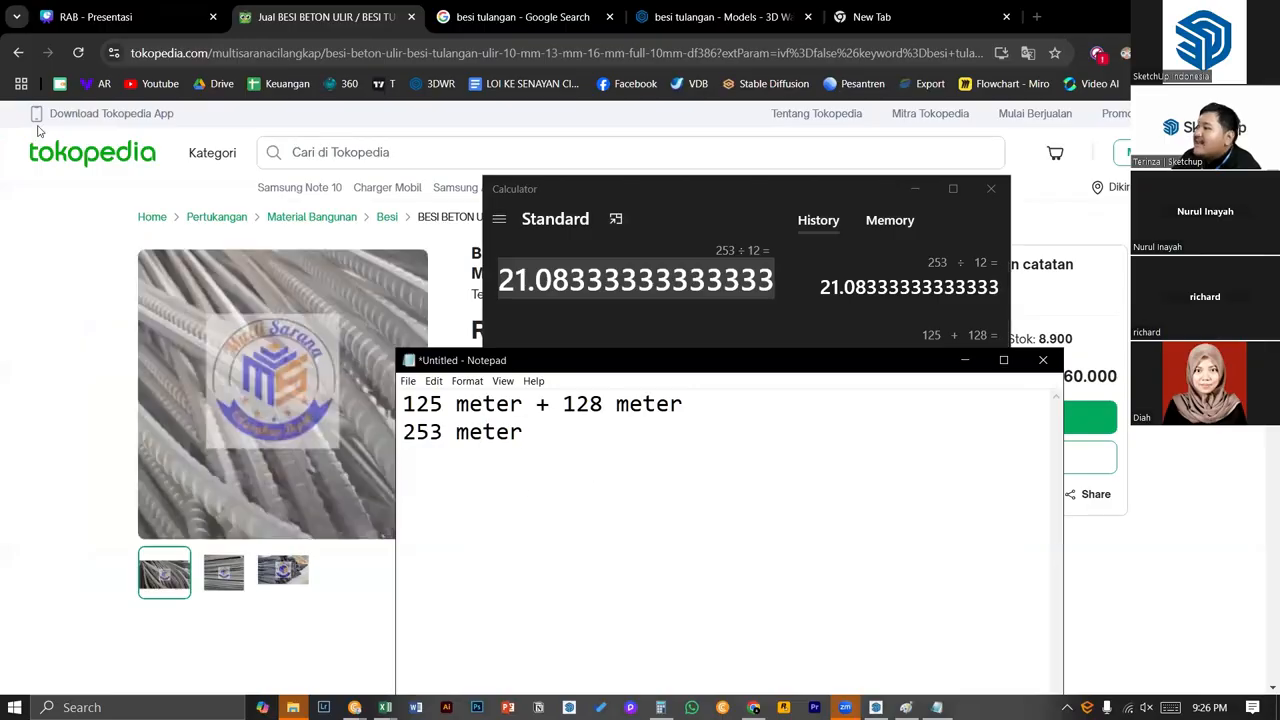
key("Return")
type("22")
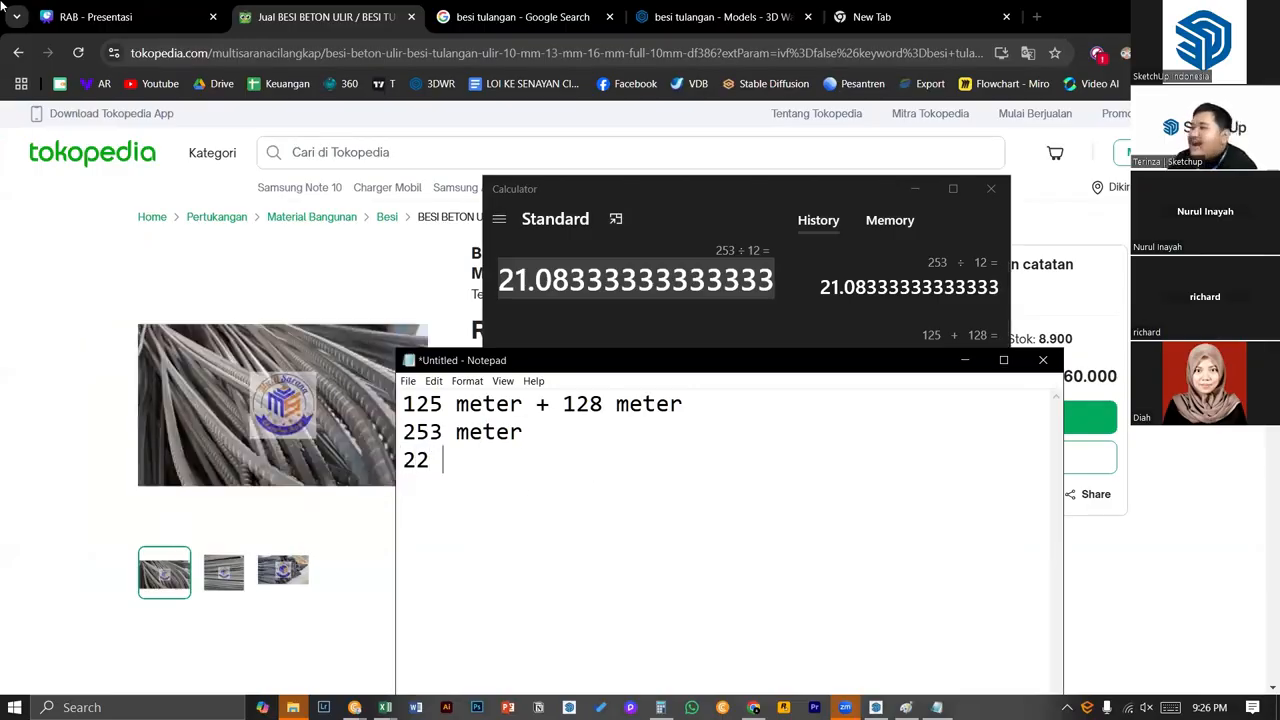
type(" x")
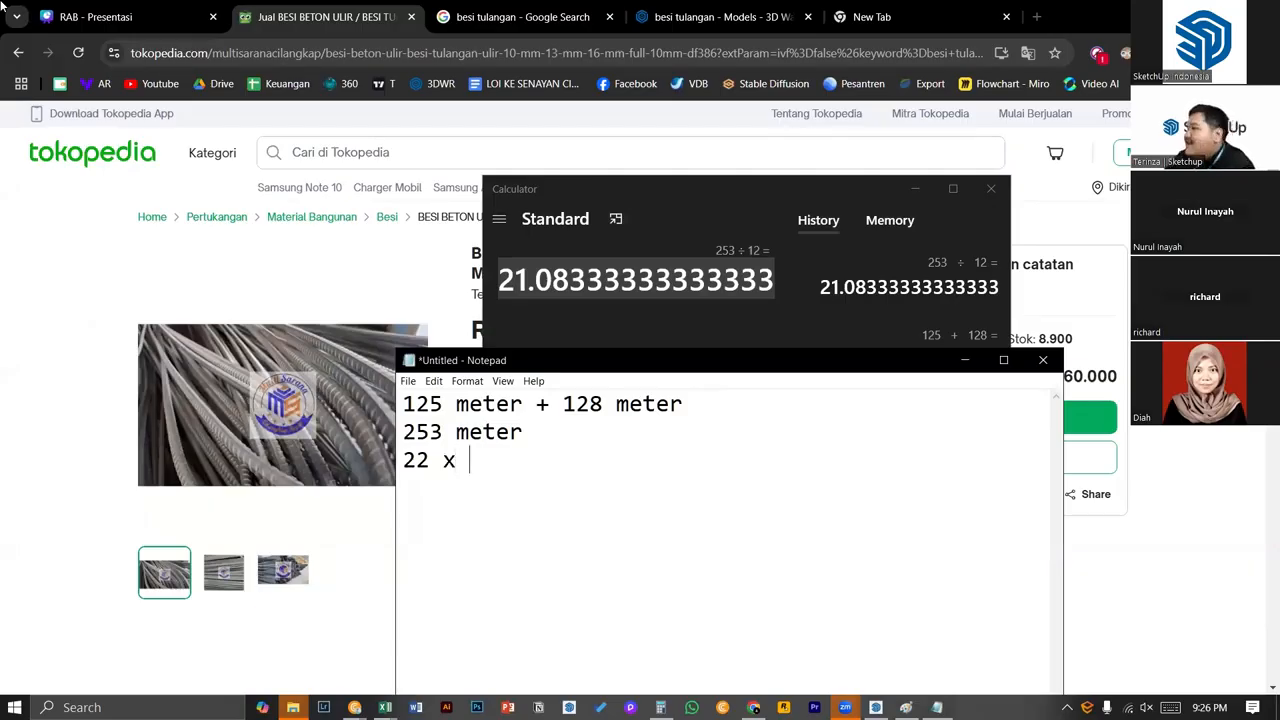
type(" 60000")
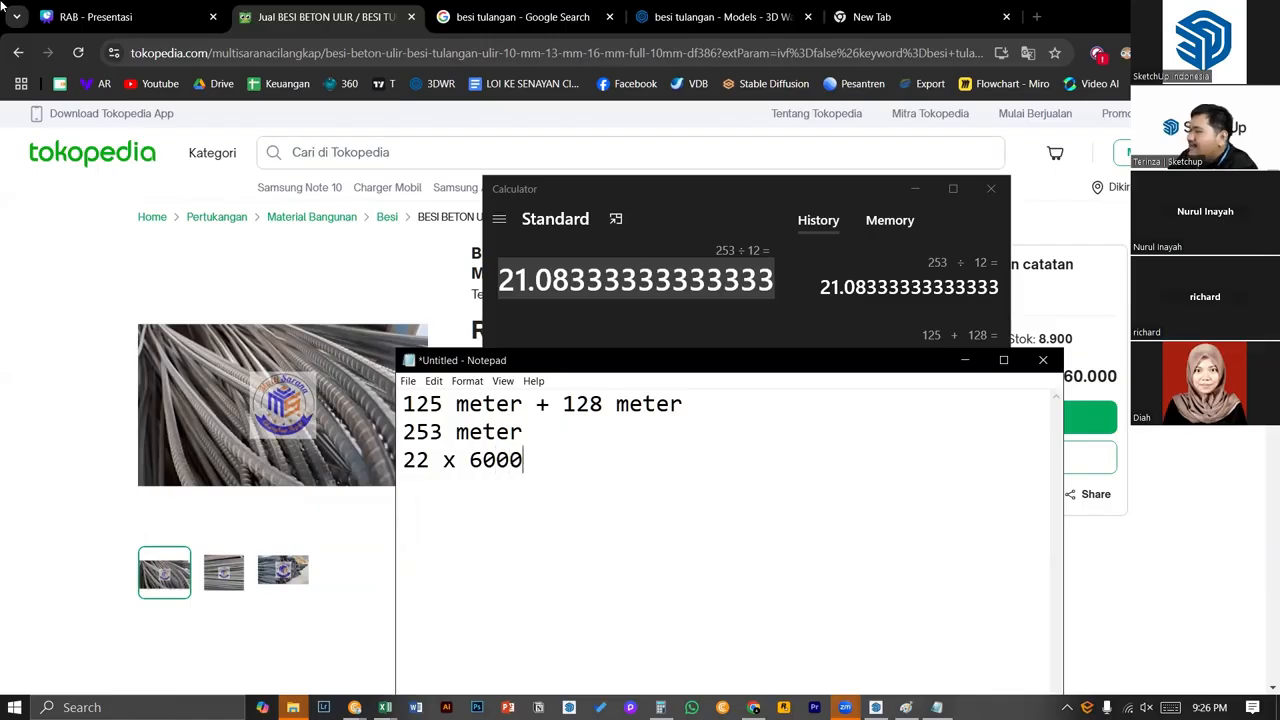
key("Left")
key("Left")
key("Left")
type(".")
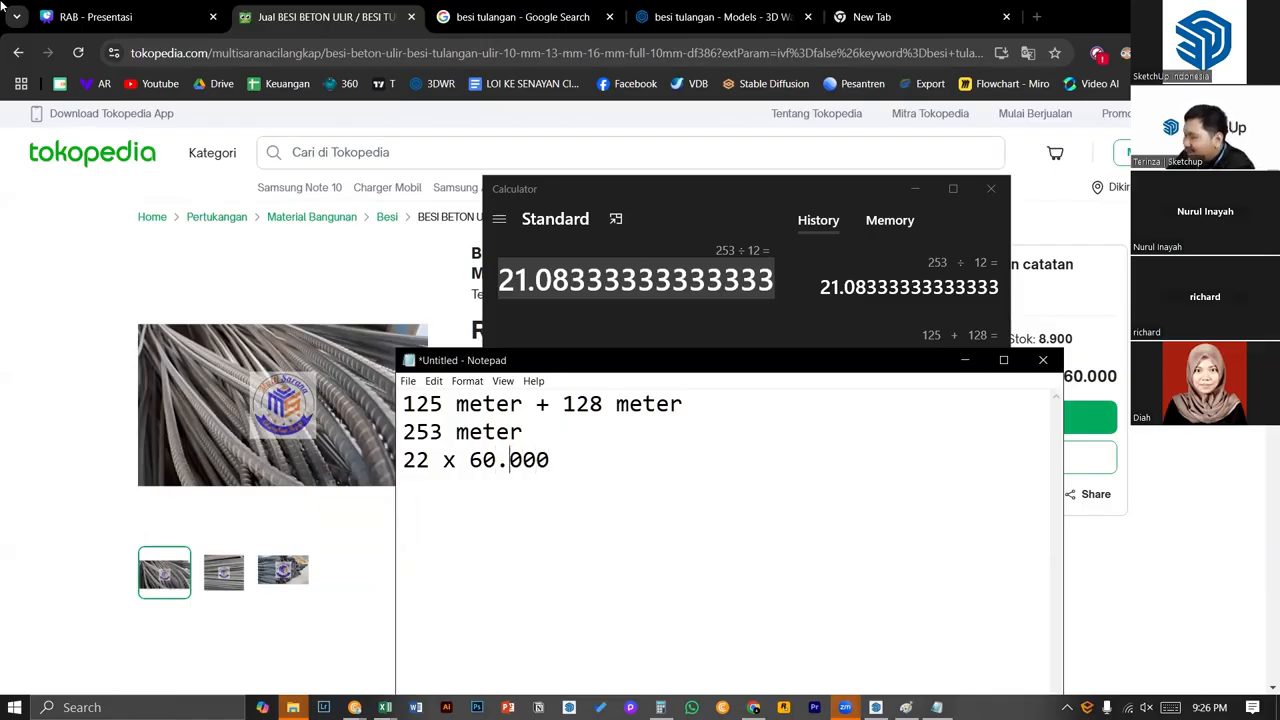
key("Return")
key("BackSpace")
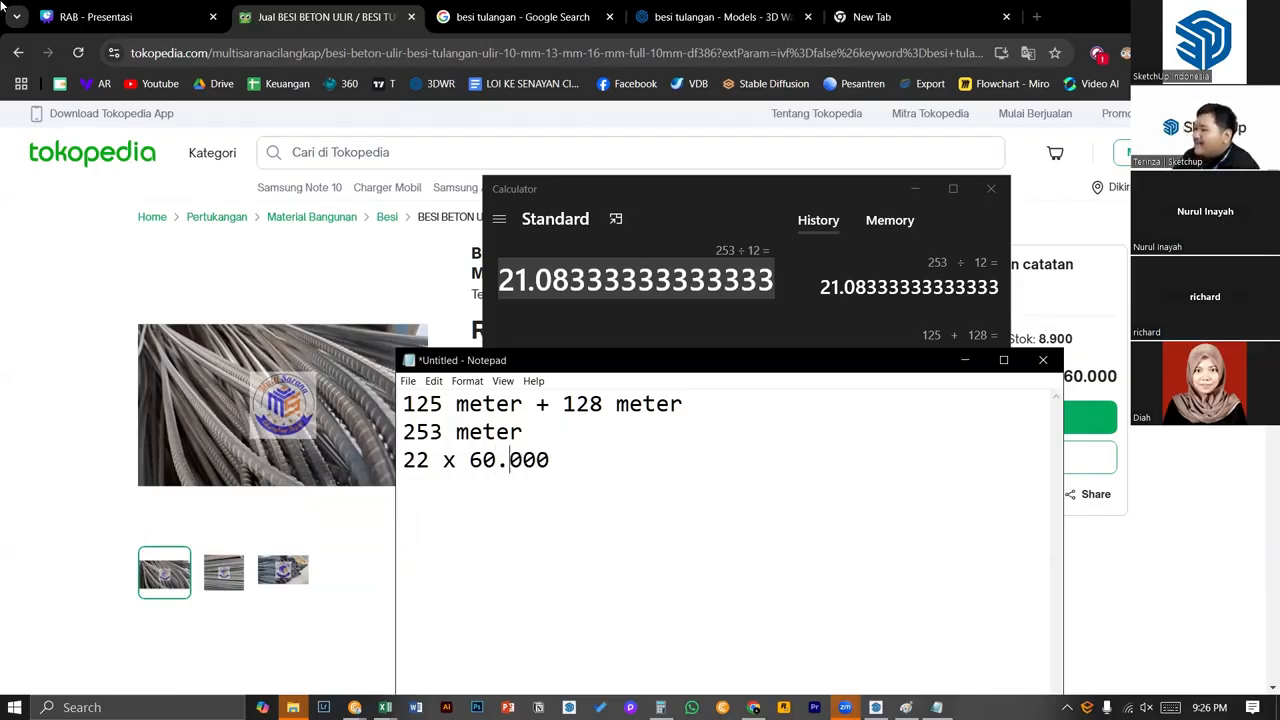
- Switch to Calculator, clear it and multiply 22 by 60000
left_click(581, 331)
key("Escape")
type("22")
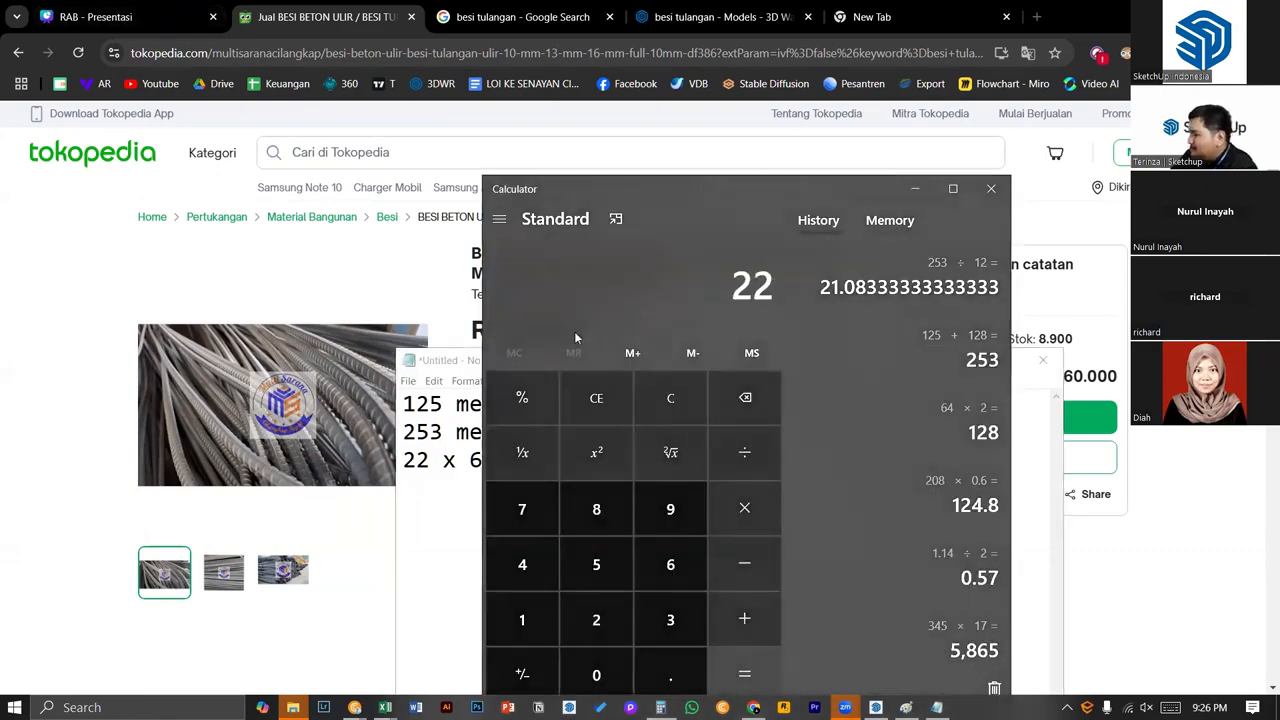
type("*60000")
key("Return")
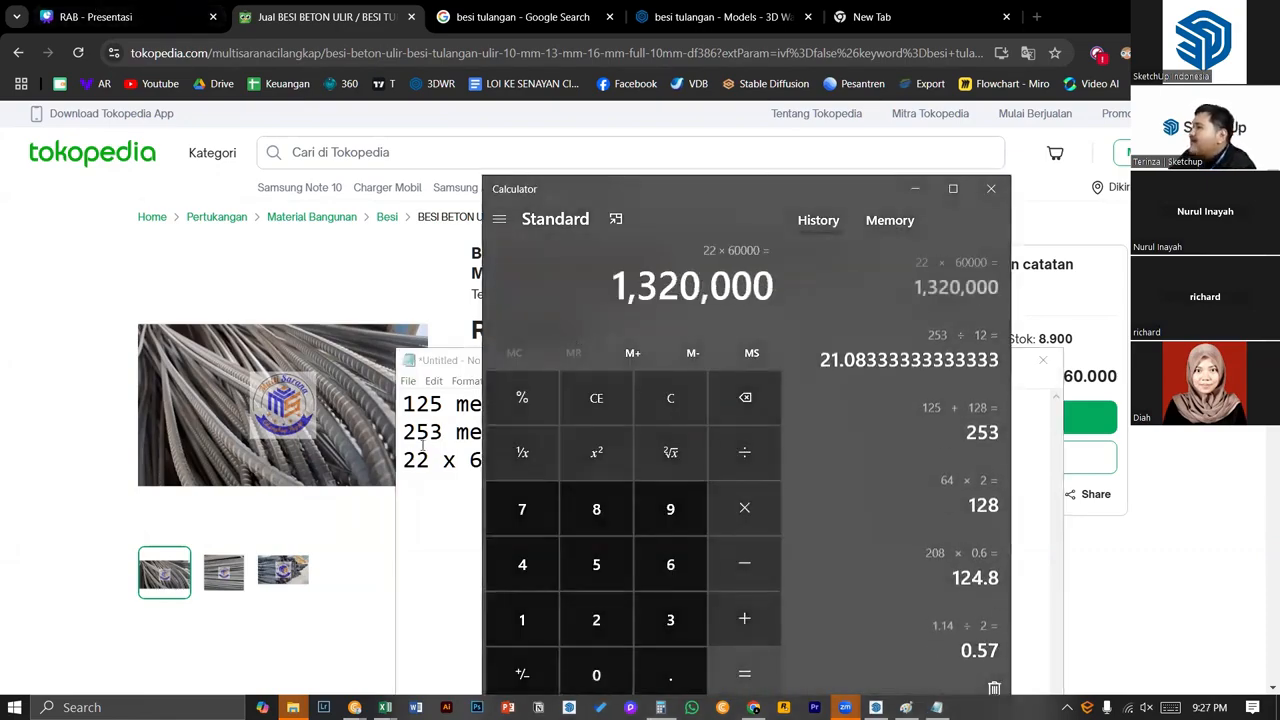
- Switch to the Notepad note and add the total cost "1,320,000" on a new line
key("alt+Tab")
left_click(584, 472)
key("Return")
type("1320")
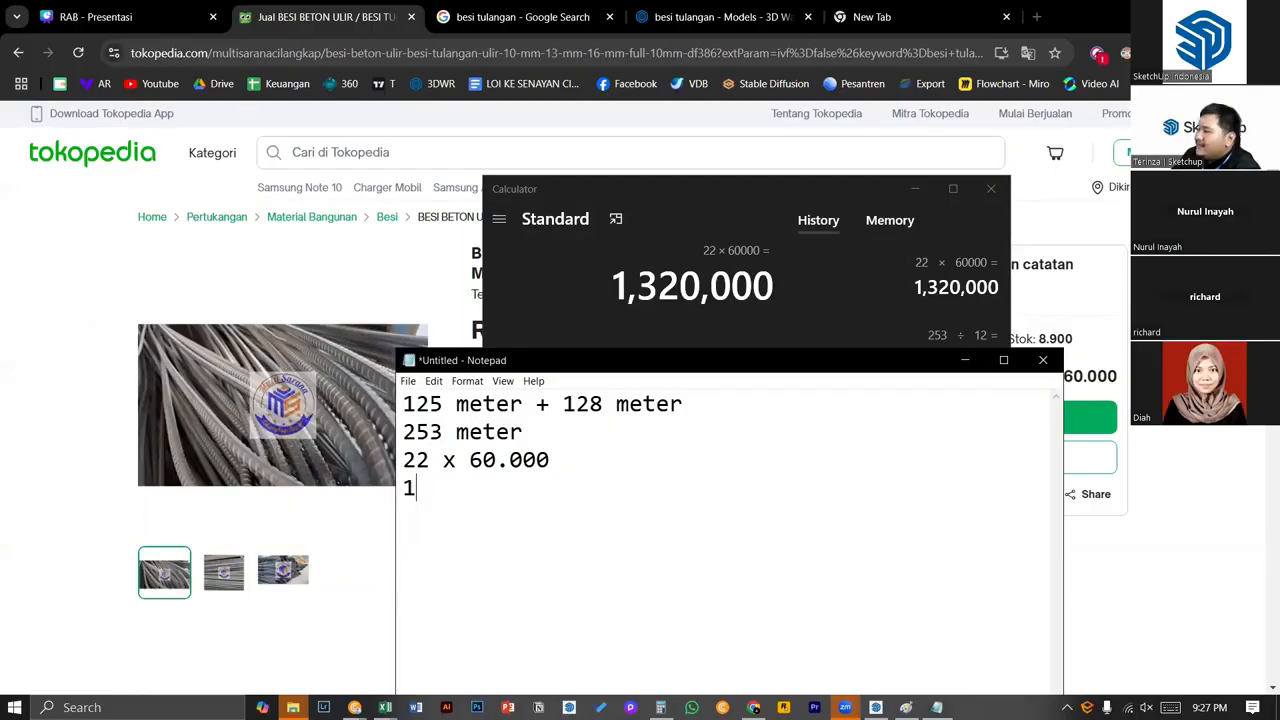
key("BackSpace")
key("BackSpace")
key("BackSpace")
type(",320")
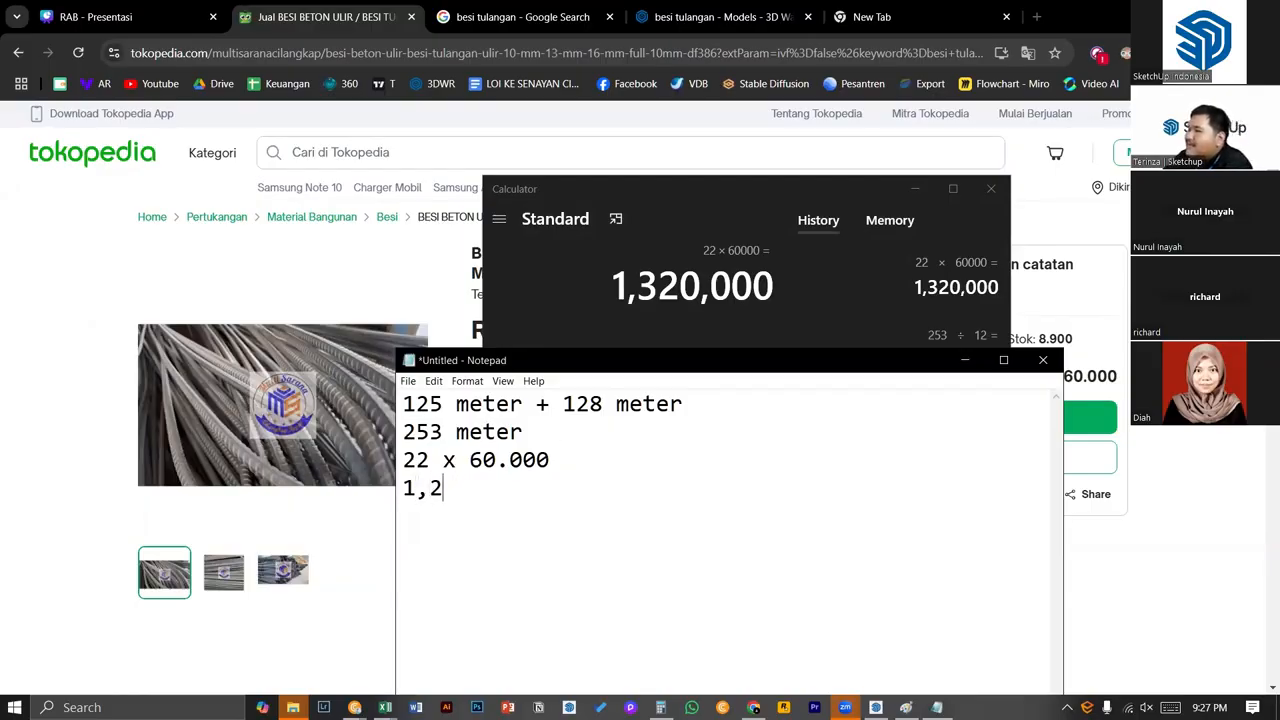
type(",000 ")
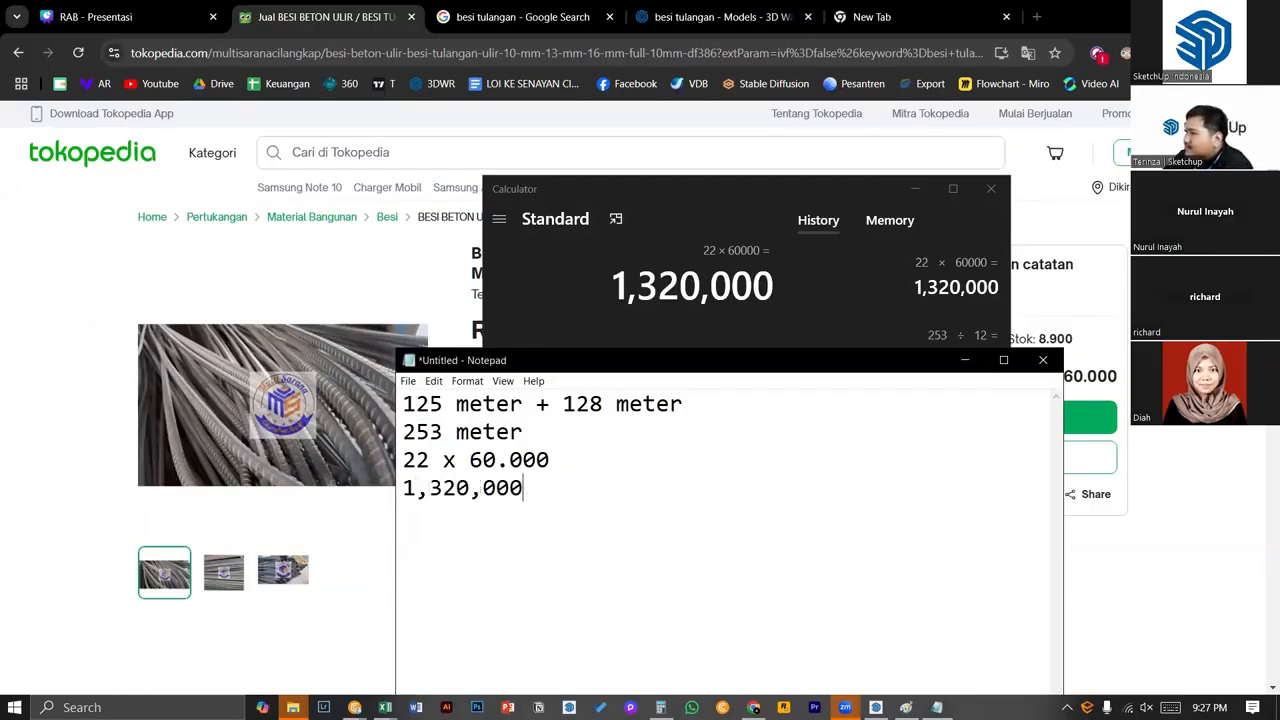
- Add the line "kebutuhan besi total 253 meter" below the total cost in the note
type("kebutuh")
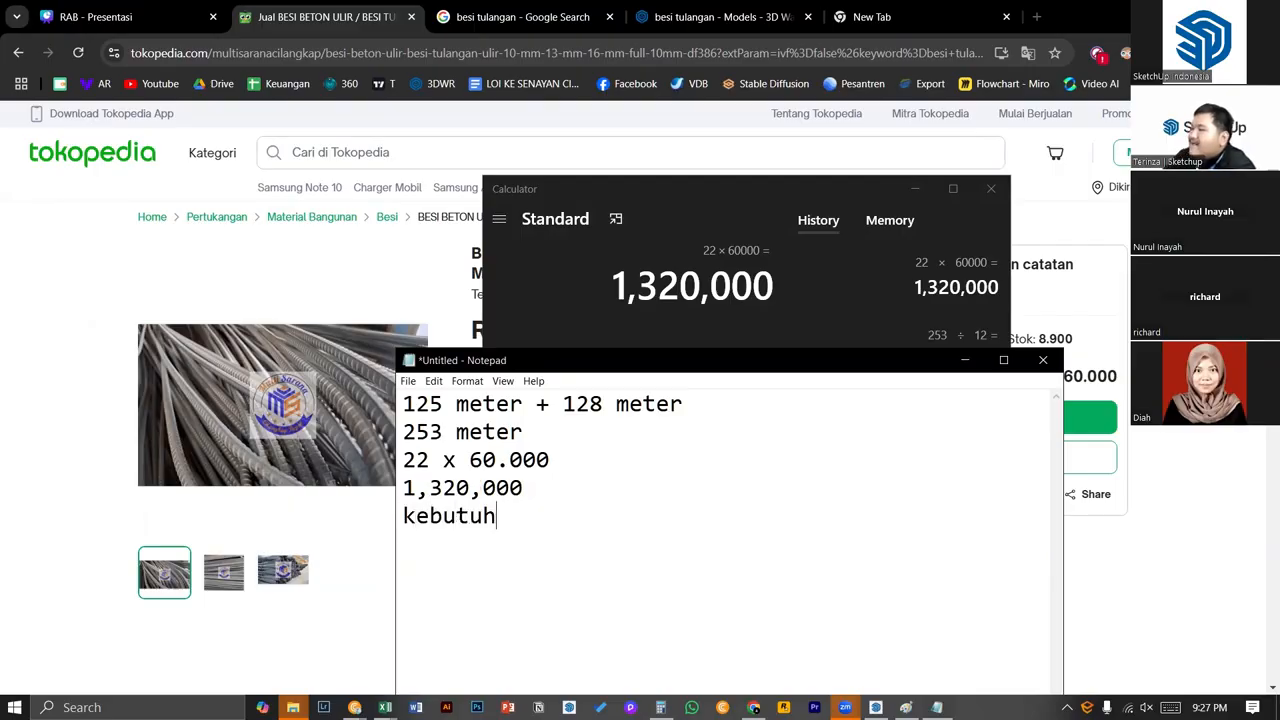
type("an besi total ")
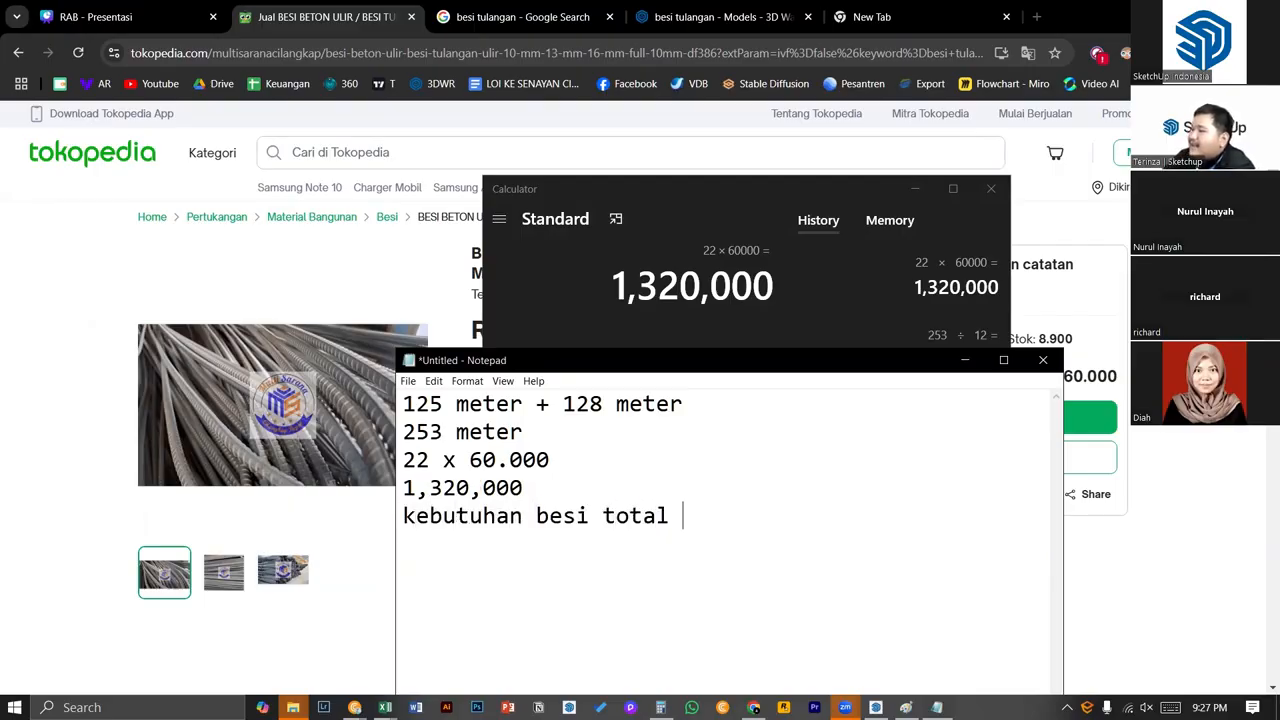
type("253 meter")
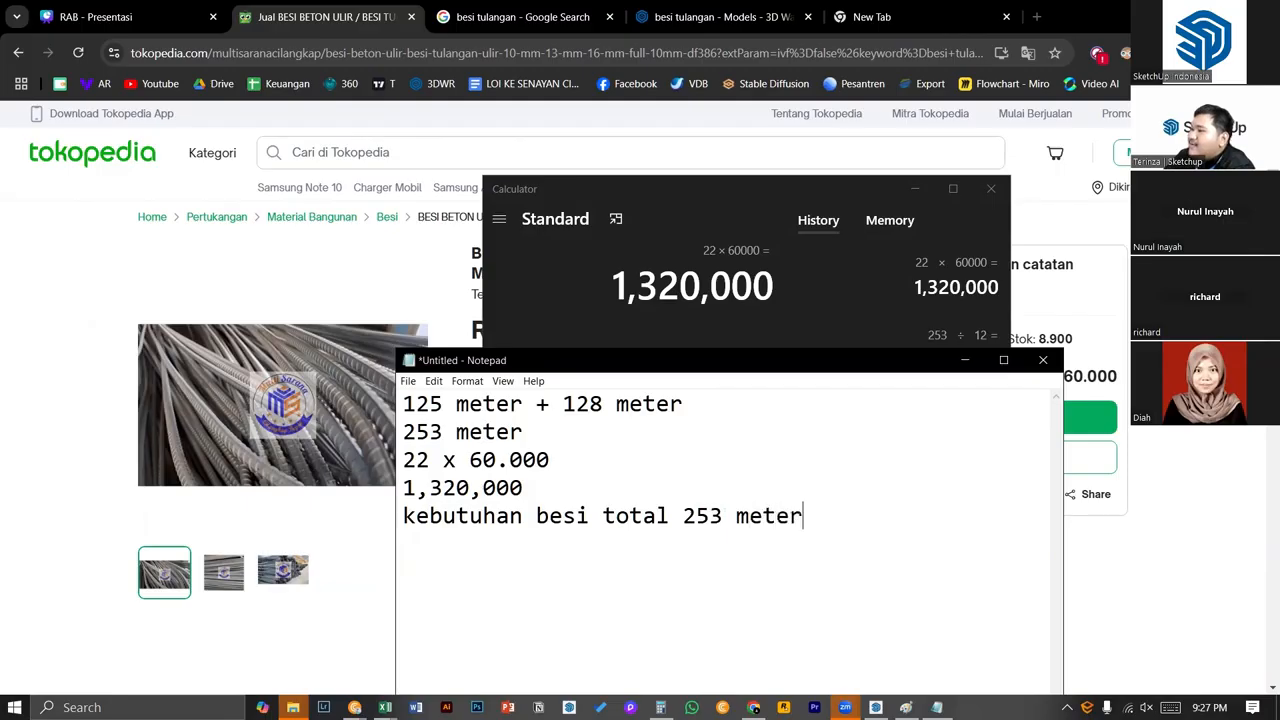
- Continue the note on new lines with "atau 22 buah besi dengan panjang masing-masing" and "12 meter"
key("Return")
type("atau 22")
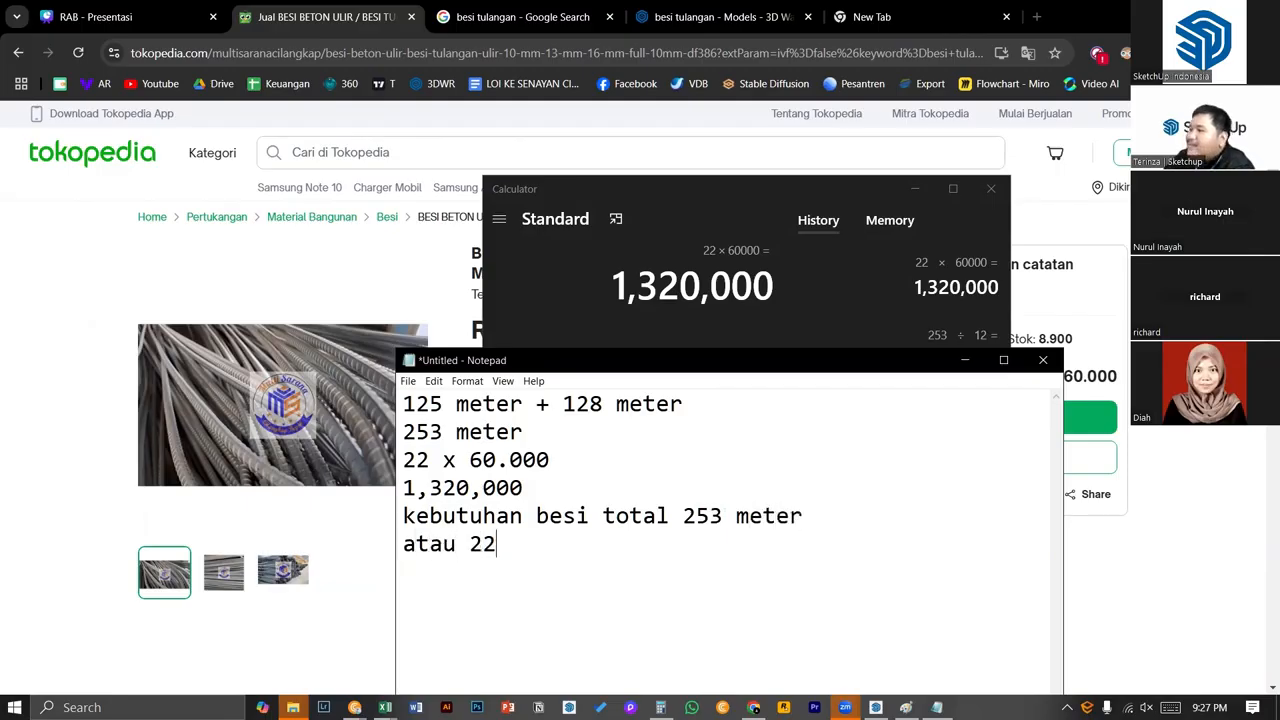
type(" buah p")
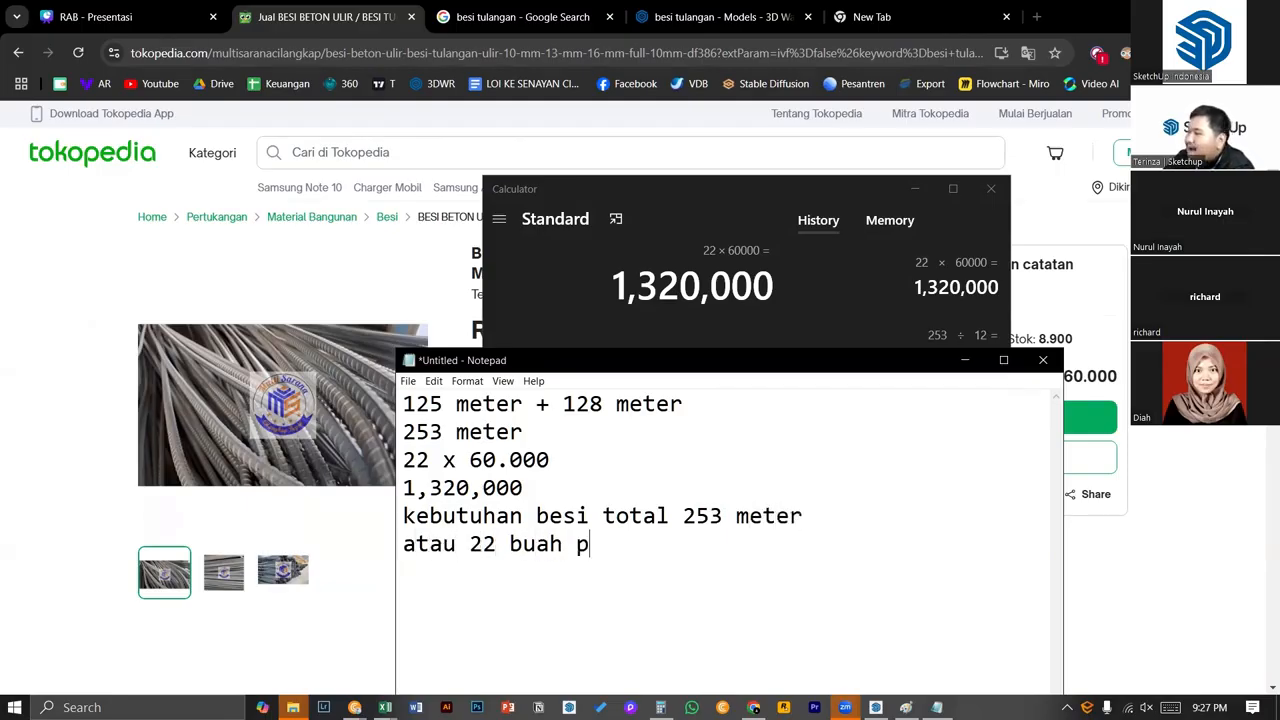
key("BackSpace")
type("besi dengan panjang")
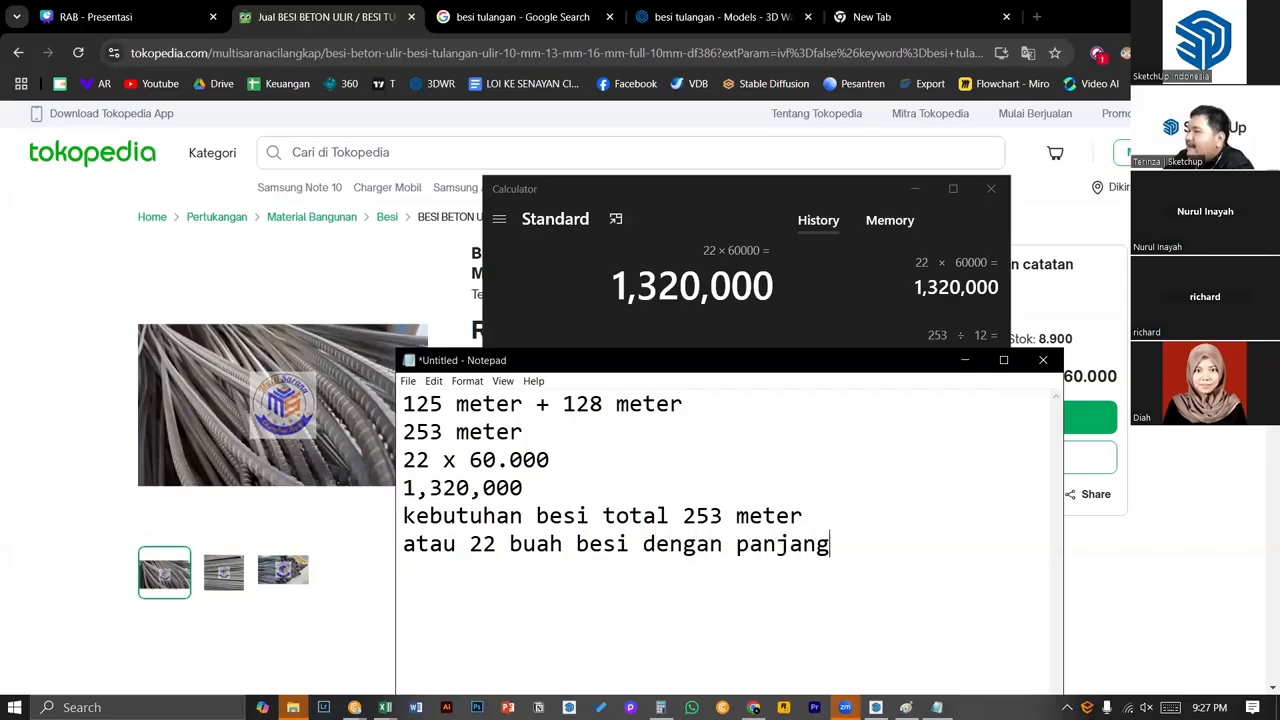
type(" masihm")
key("BackSpace")
type("ng")
key("BackSpace")
key("BackSpace")
key("BackSpace")
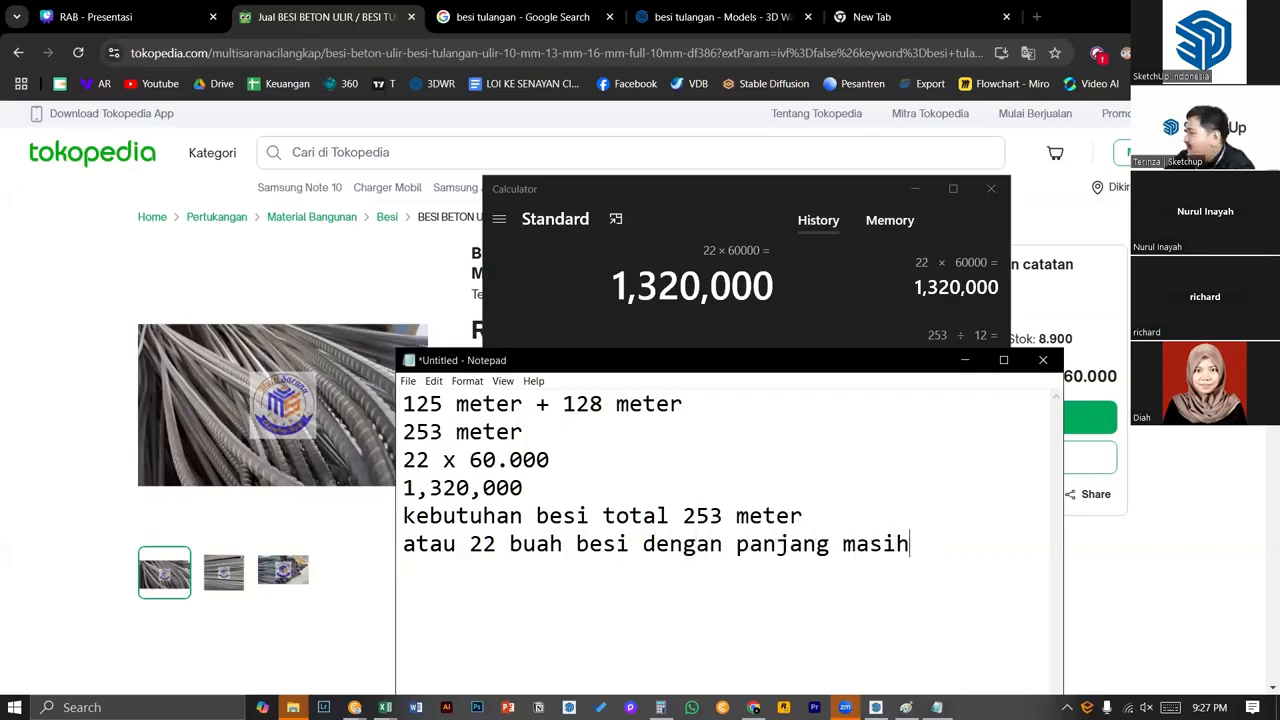
type("ng-masing")
key("Return")
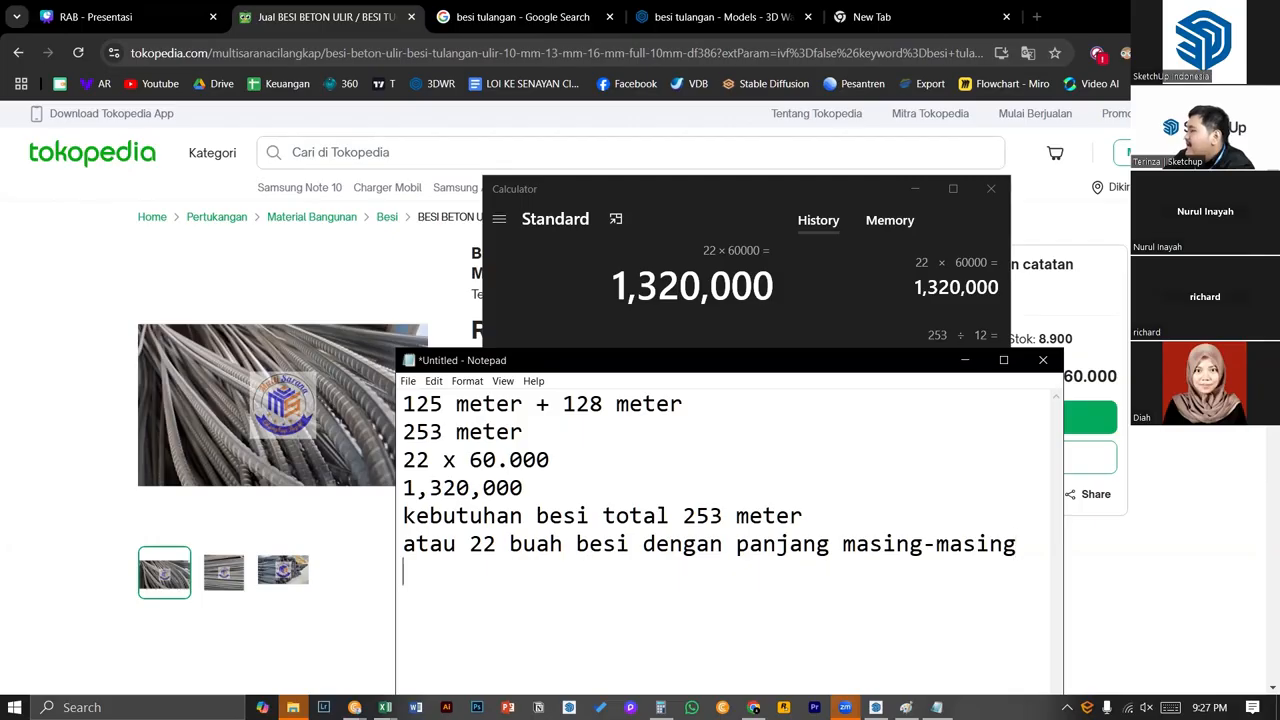
type("12 meter")
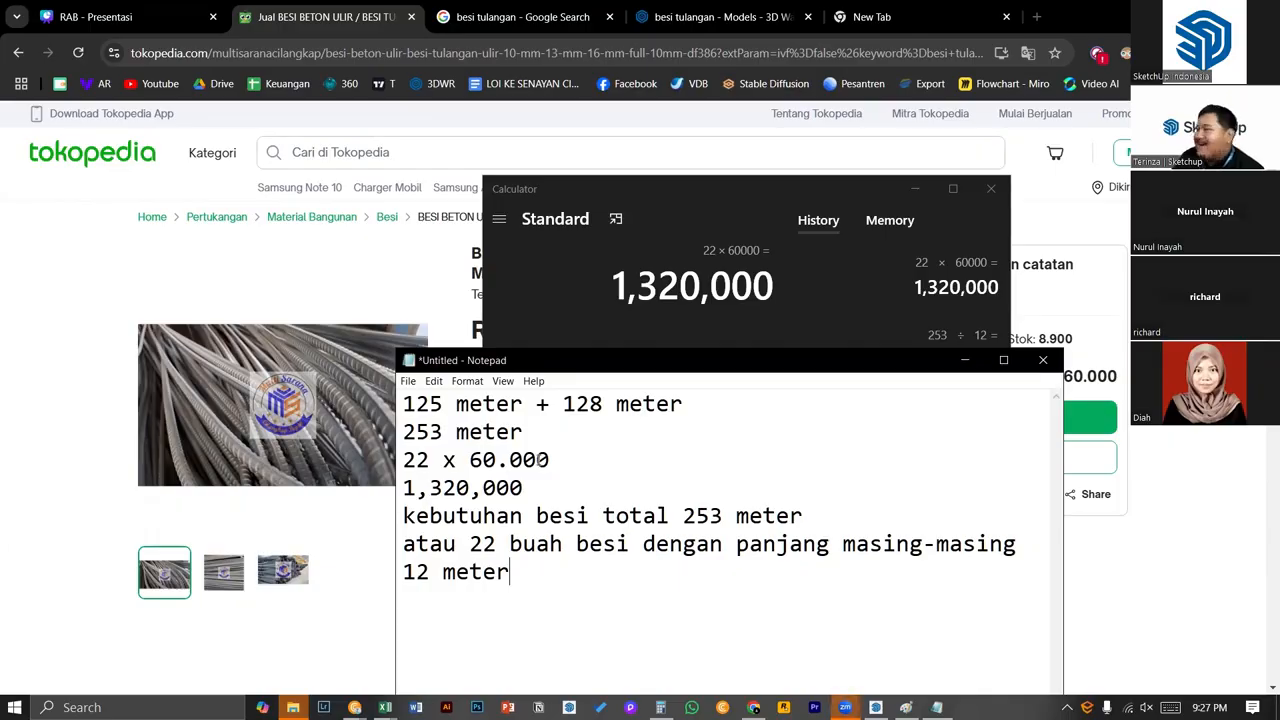
- Review the note by highlighting all lines, the "253 meter" total, the "60.000" price and the 22-bar count
left_click_drag(520, 582, 382, 408)
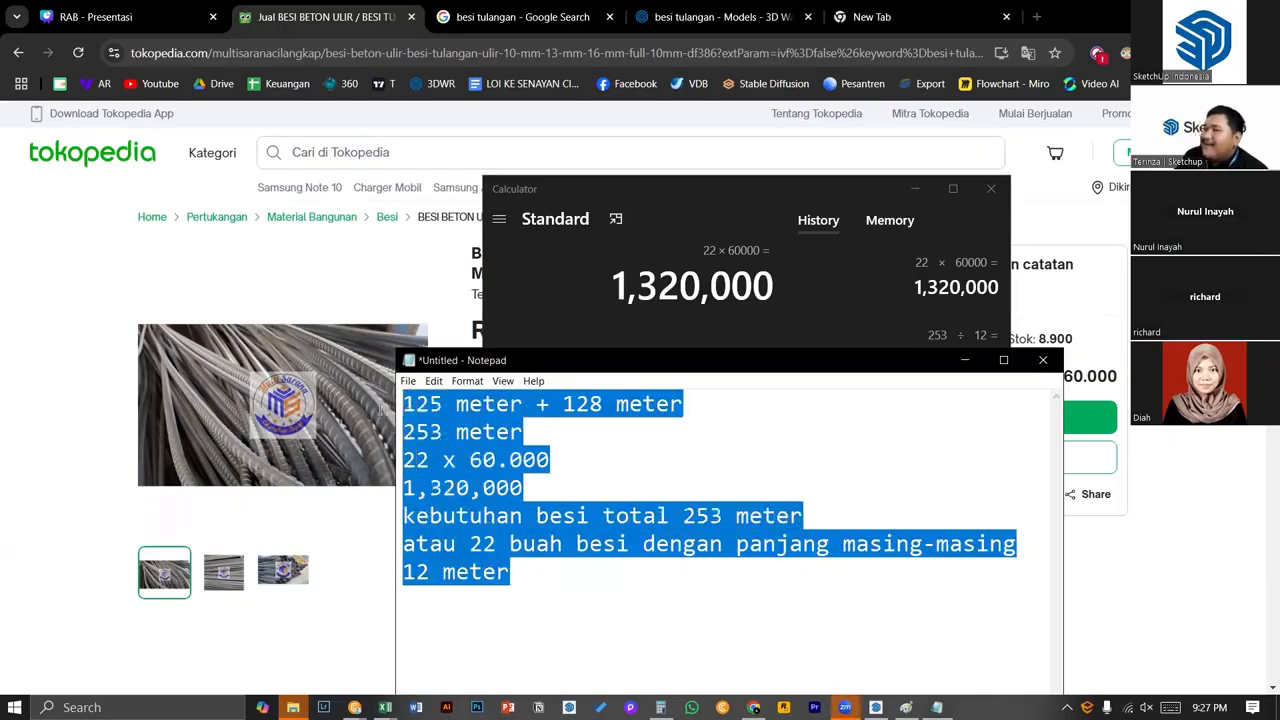
left_click_drag(569, 585, 391, 404)
left_click(446, 426)
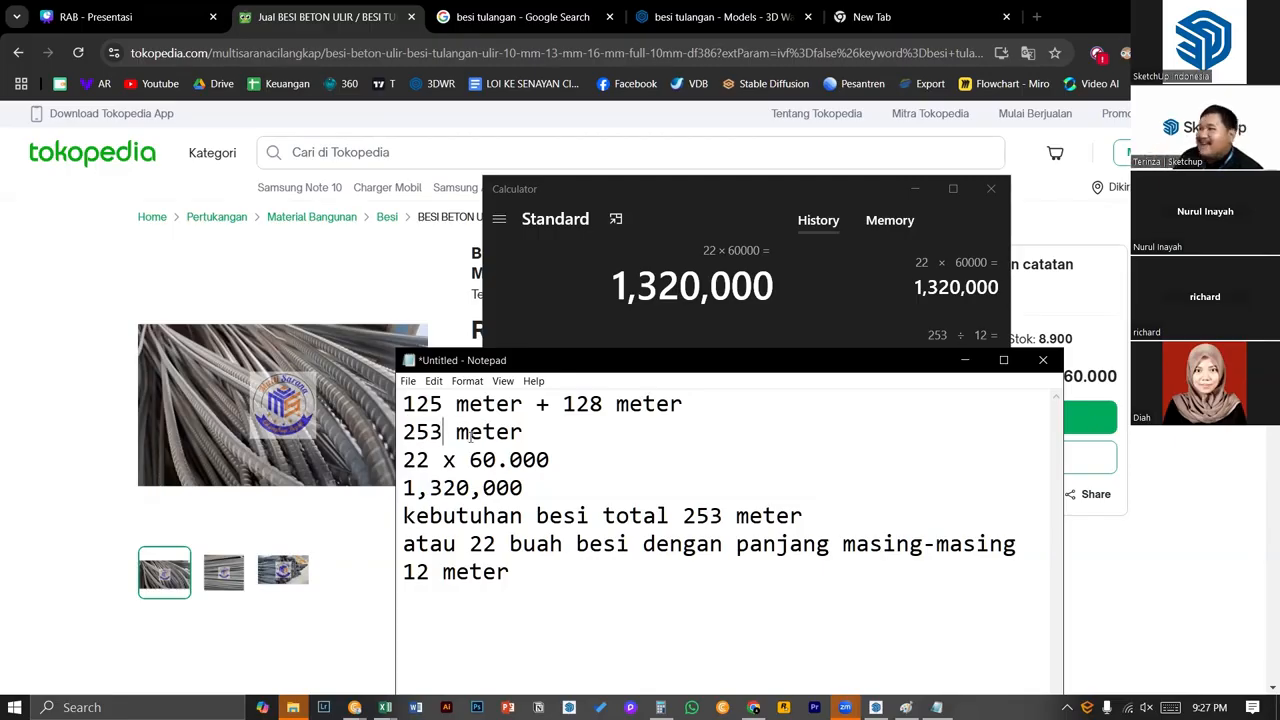
left_click_drag(549, 432, 397, 428)
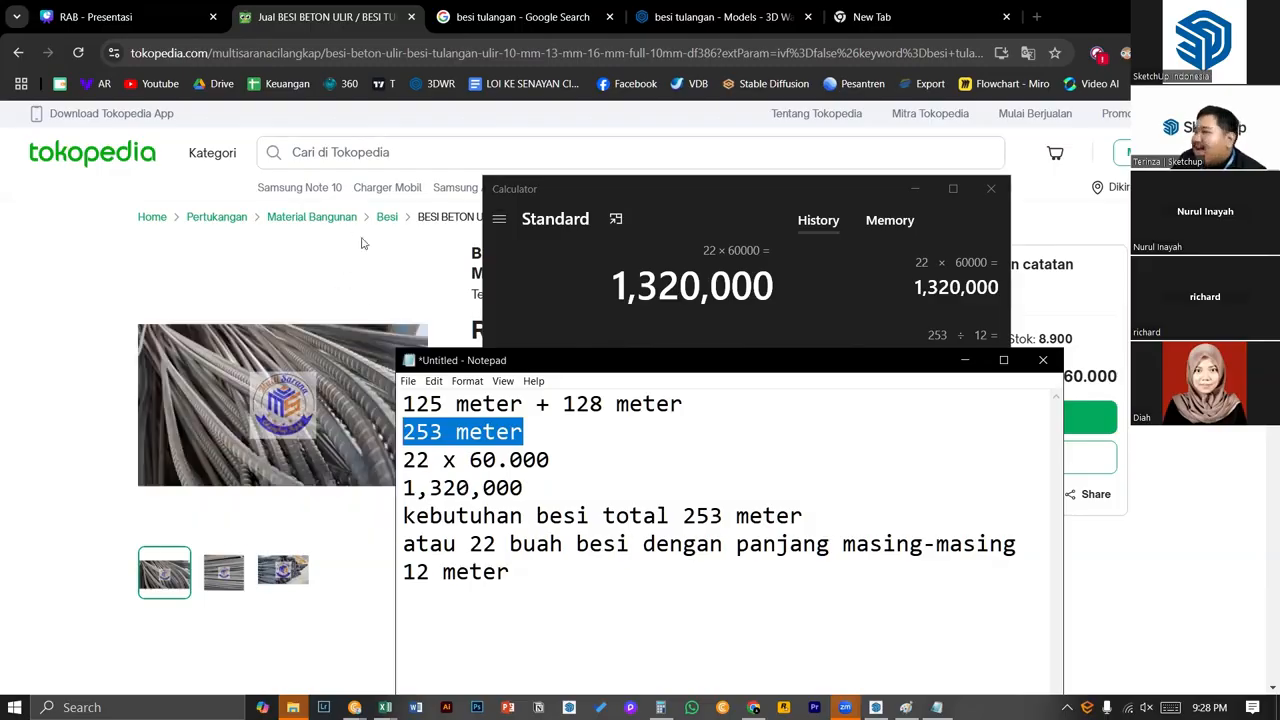
left_click(470, 460)
left_click_drag(470, 460, 556, 457)
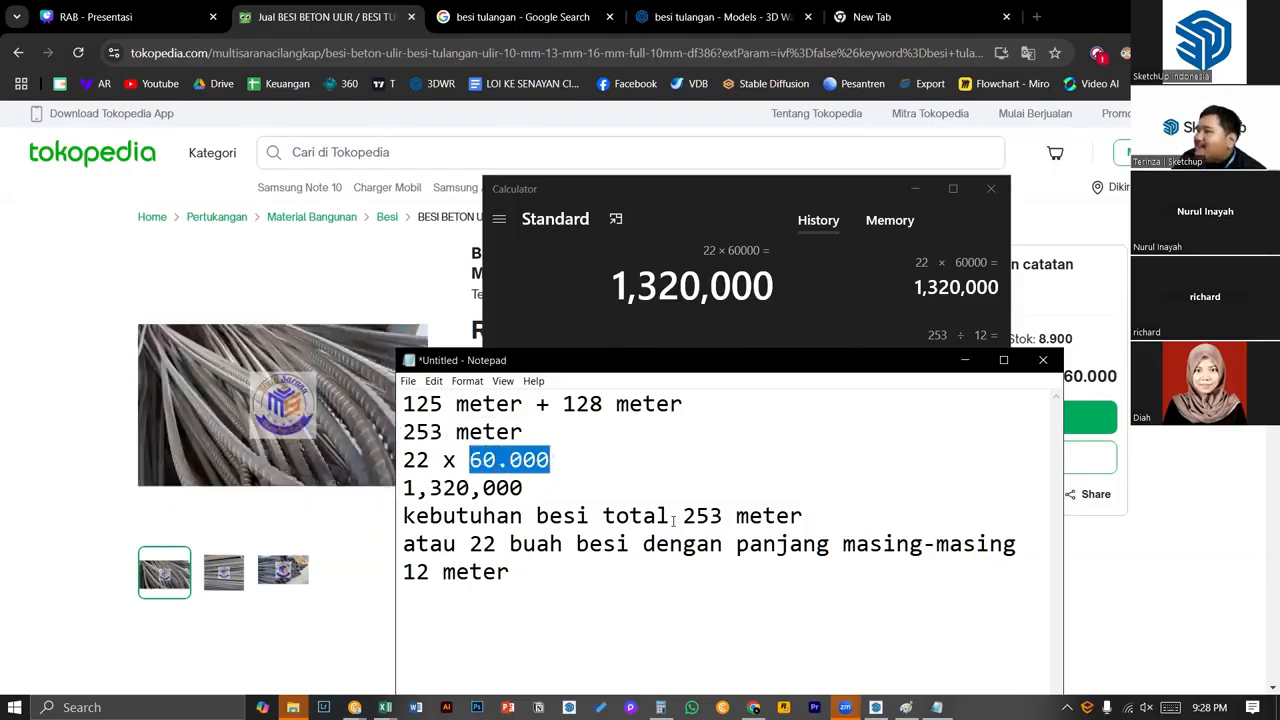
left_click_drag(468, 544, 517, 542)
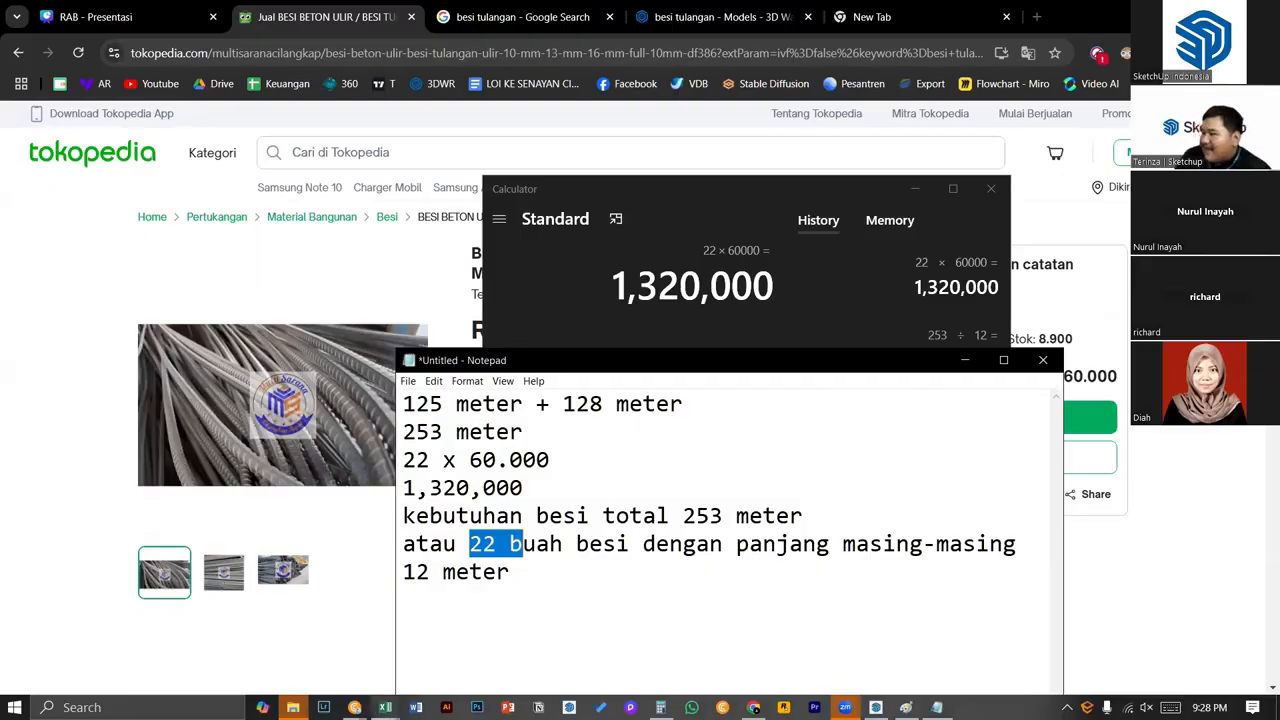
- Switch to the Excel RAB workbook and examine the wage and amount cells for Kayu dolken on sheet Anl-A
left_click(385, 707)
left_click(400, 650)
scroll(646, 344, "down", 10)
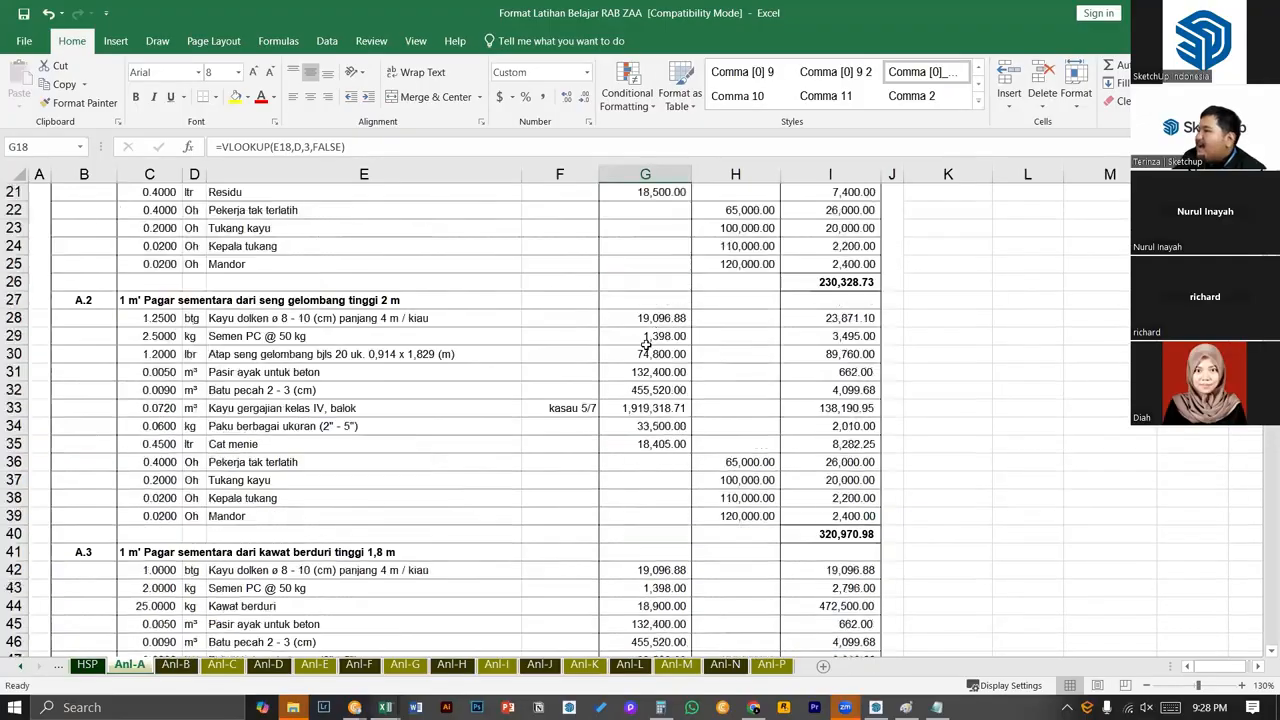
scroll(646, 344, "up", 10)
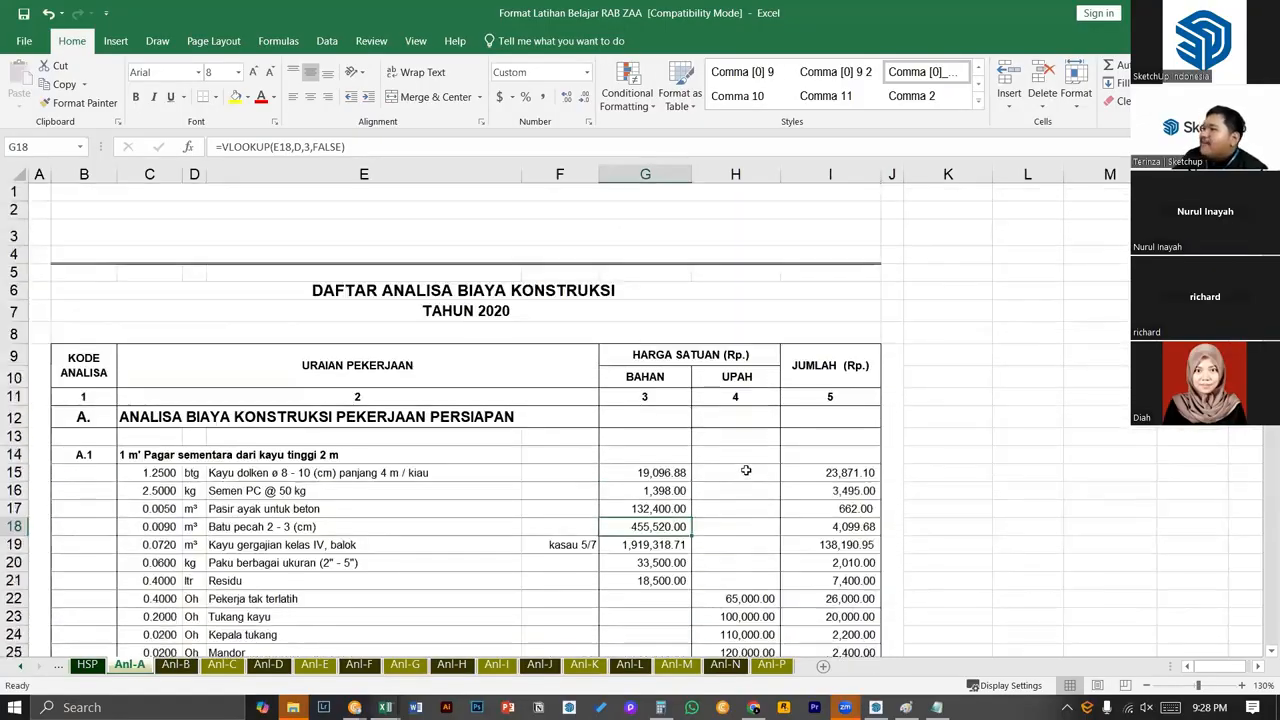
left_click(745, 471)
left_click(795, 471)
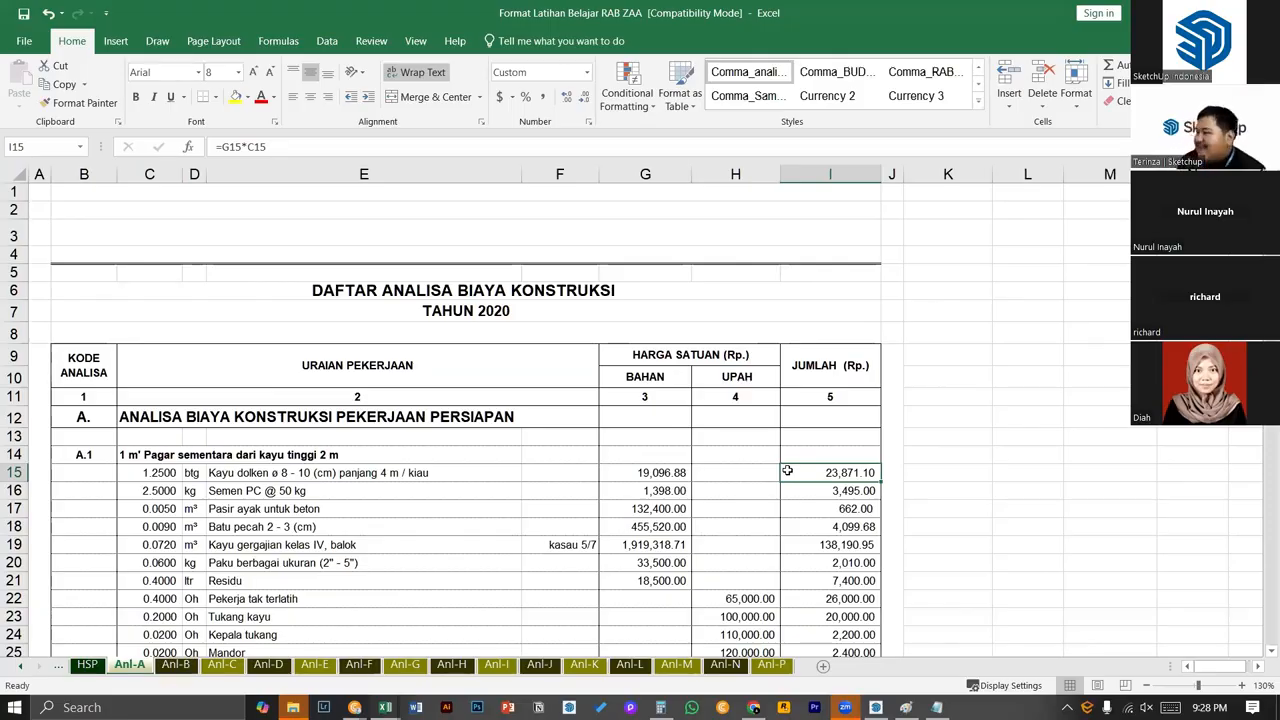
- Switch to the Notepad note and highlight the calculation lines to review them against the workbook
left_click(937, 707)
left_click(580, 575)
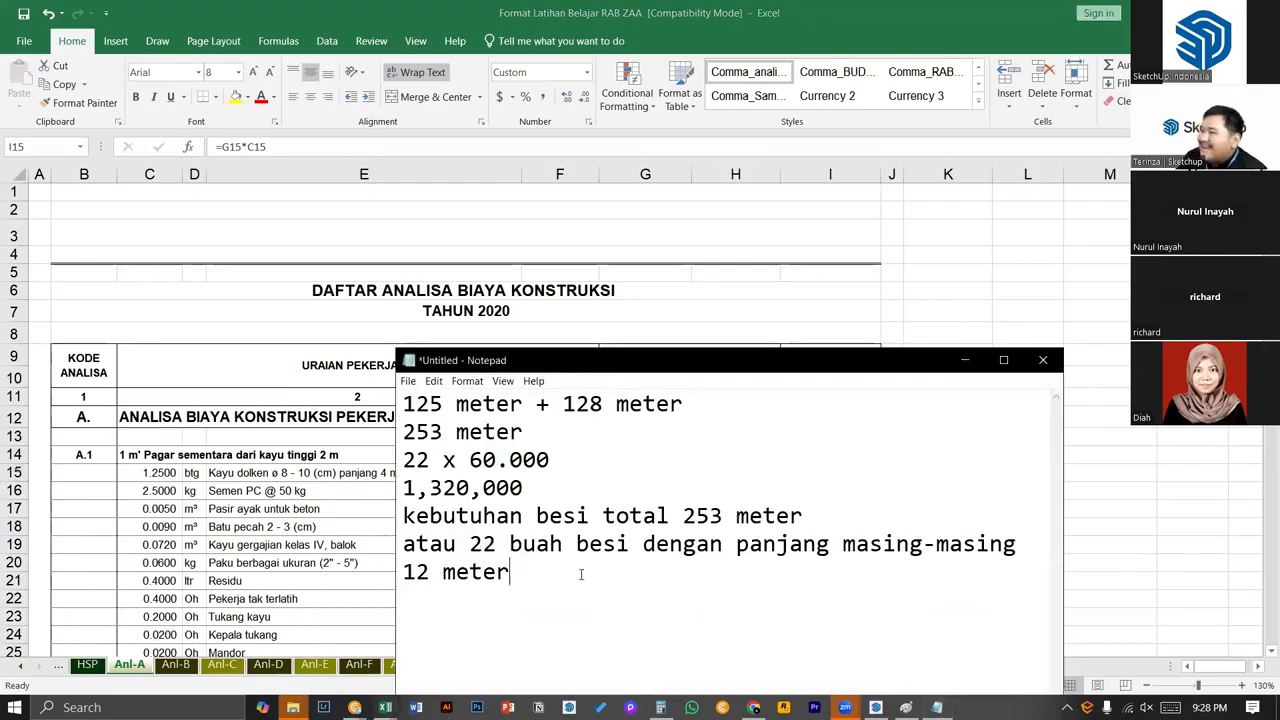
left_click_drag(580, 575, 384, 406)
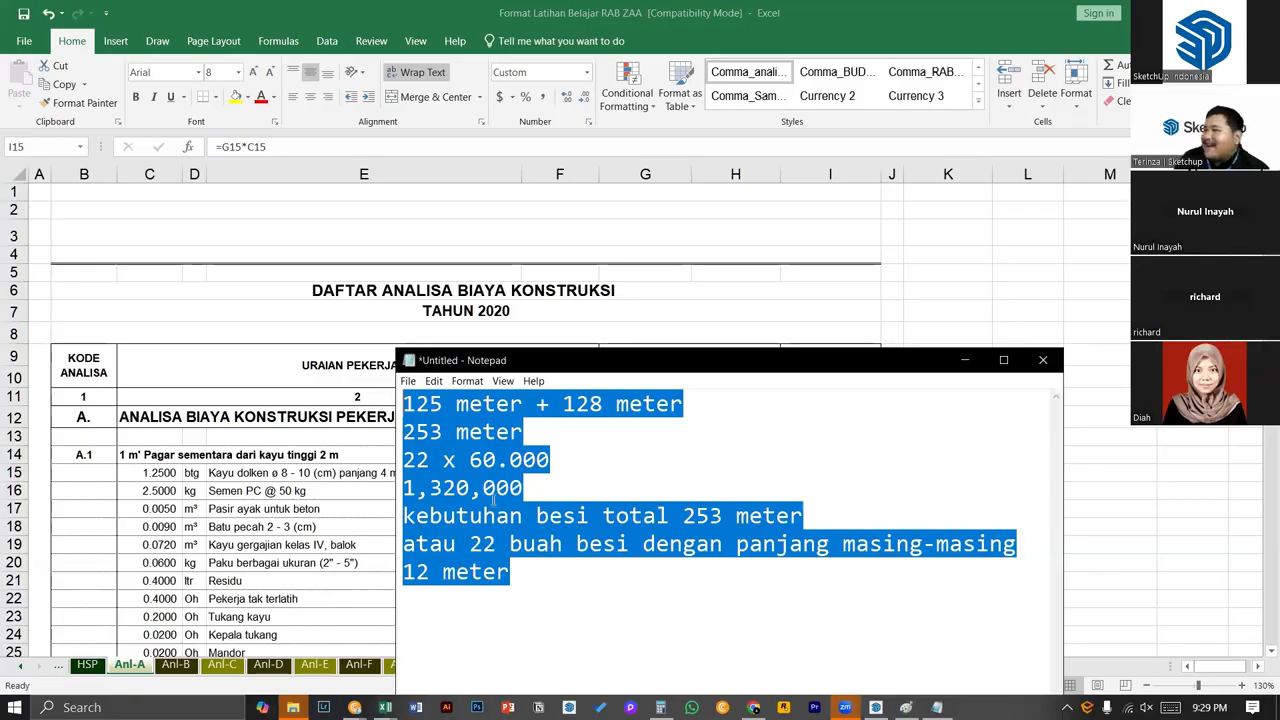
left_click(545, 531)
left_click_drag(563, 571, 403, 436)
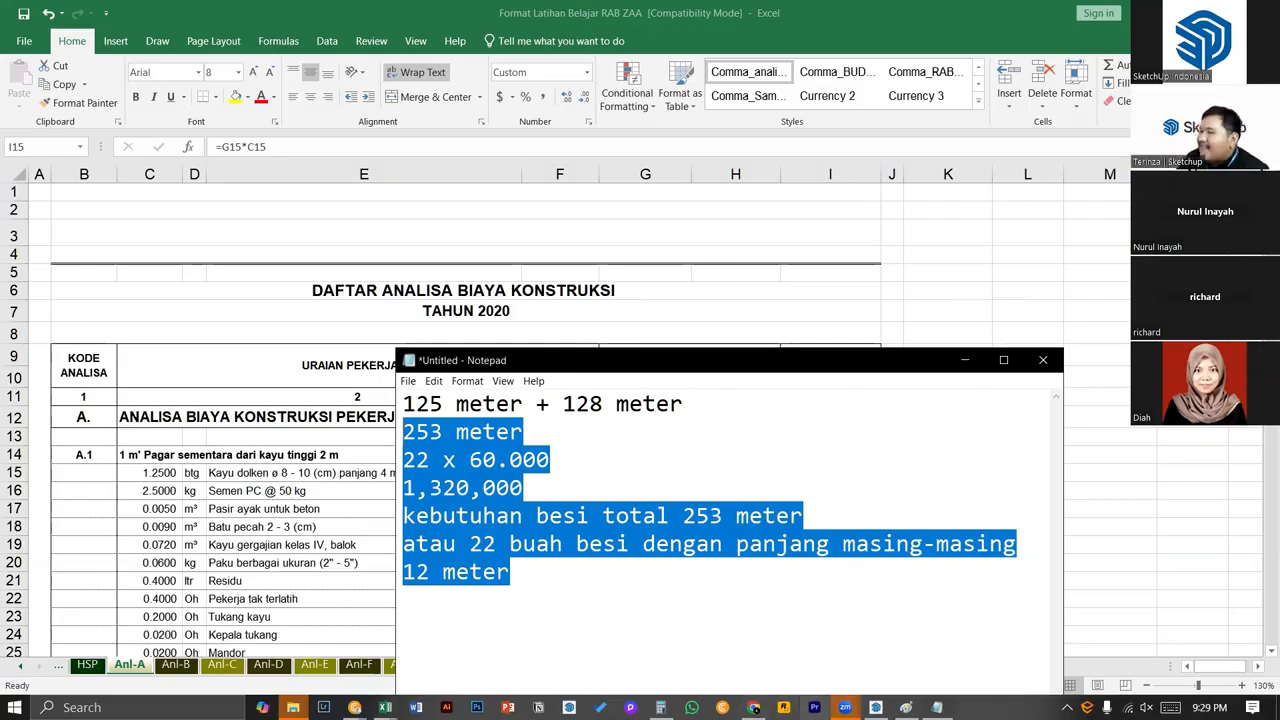
- Switch to SketchUp, clear the rebar selection, view the whole house with its columns, and minimize the SketchUp window
left_click(876, 707)
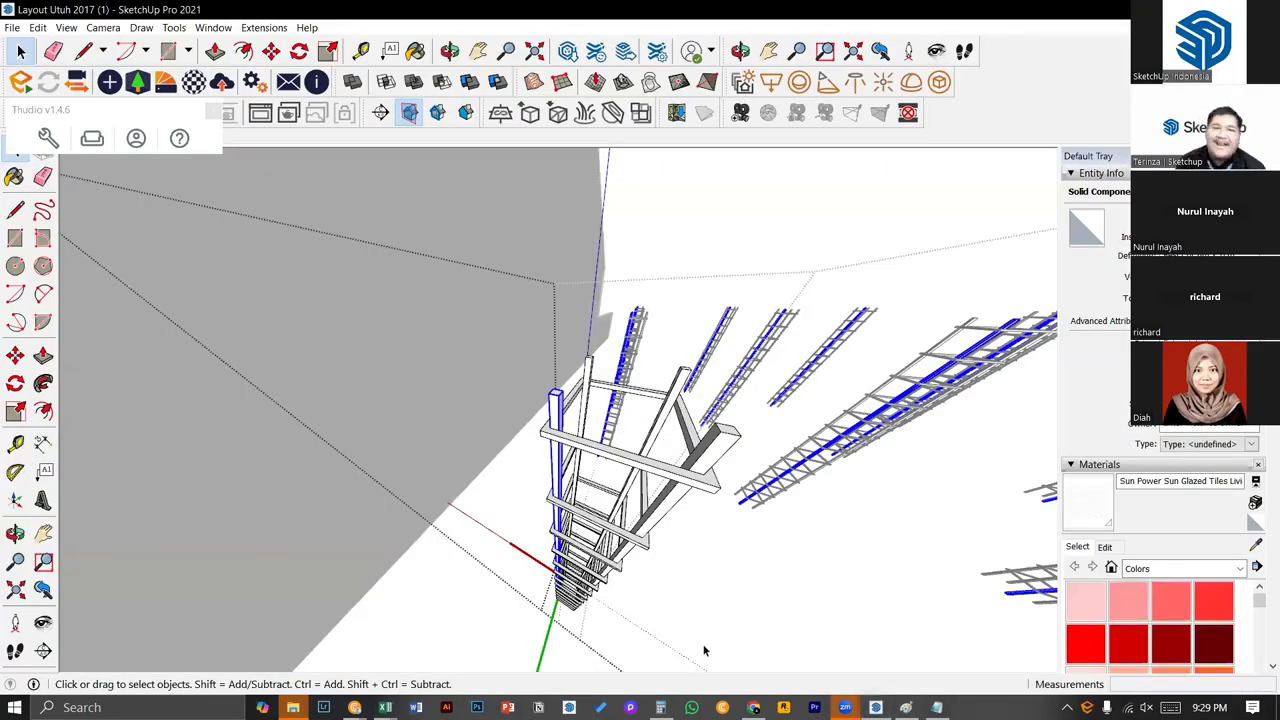
scroll(462, 461, "down", 3)
left_click(462, 461)
scroll(465, 465, "down", 6)
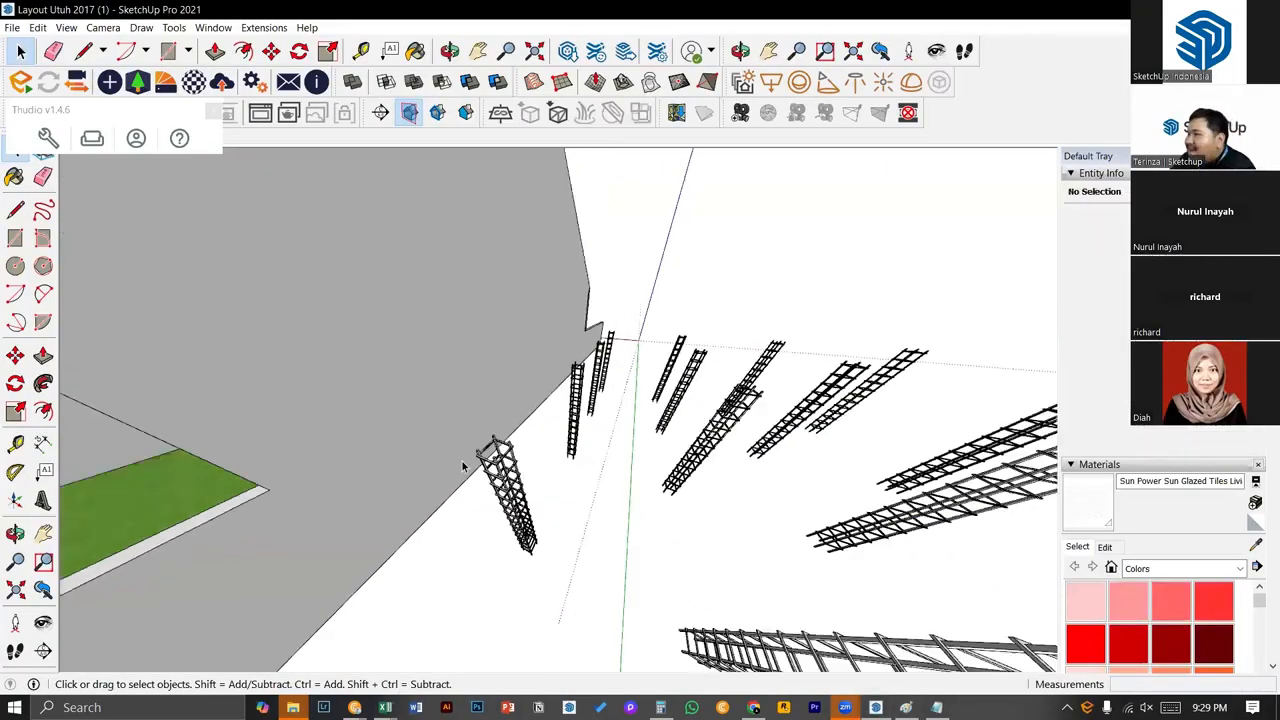
scroll(464, 467, "down", 2)
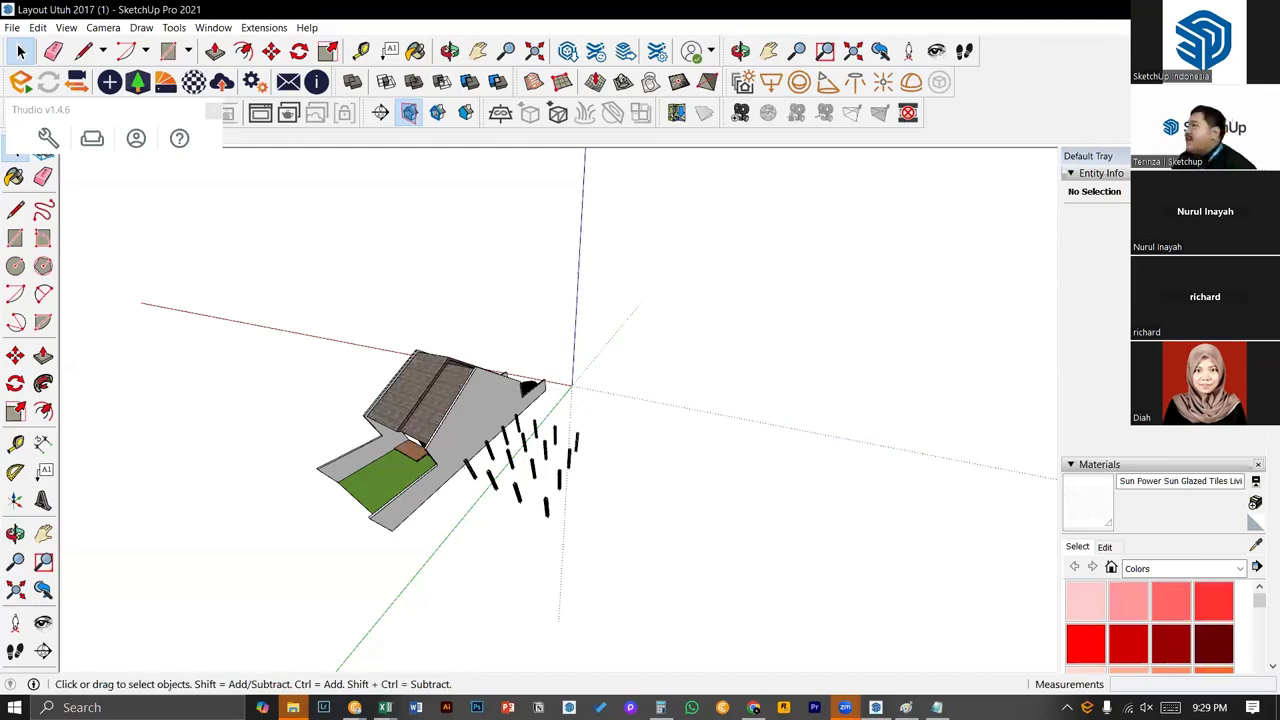
left_click(1118, 8)
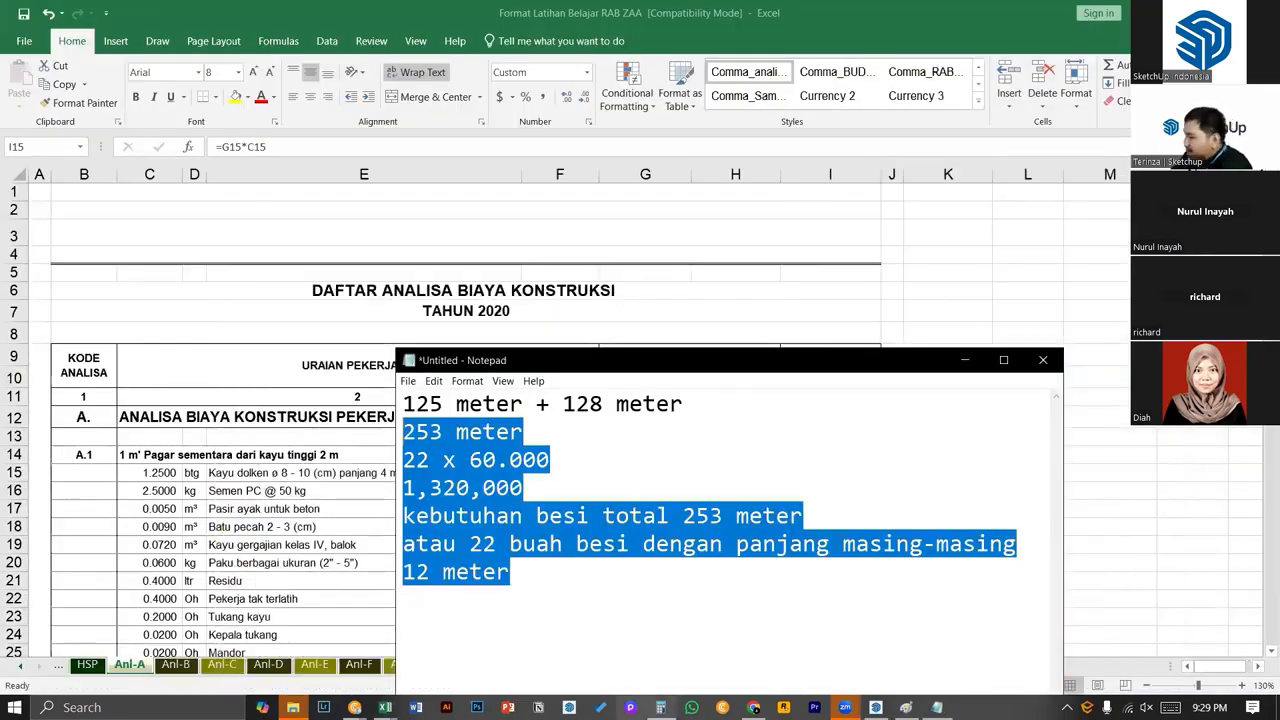
- Switch to Chrome, search a new tab for "harga arsitek menurut IAI" and expand the question "Berapa biaya jasa arsitek per meter?"
left_click(753, 707)
key("ctrl+t")
type("harga ")
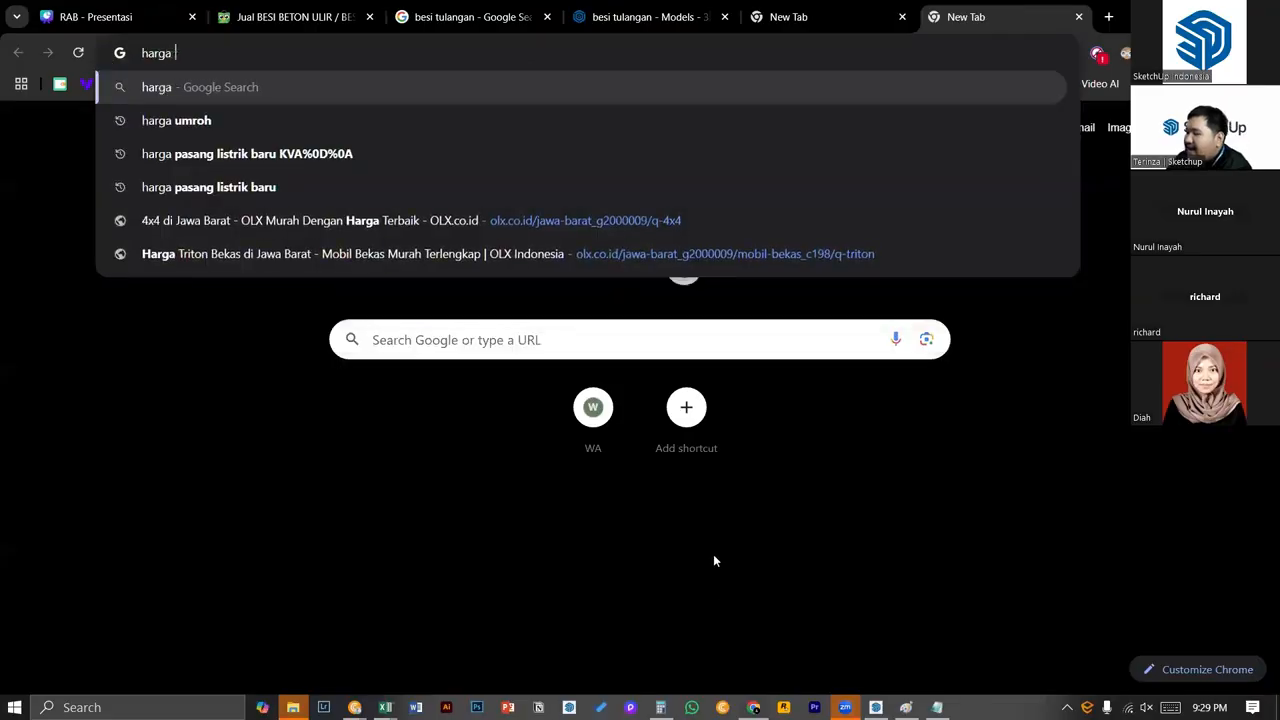
type("arsitem")
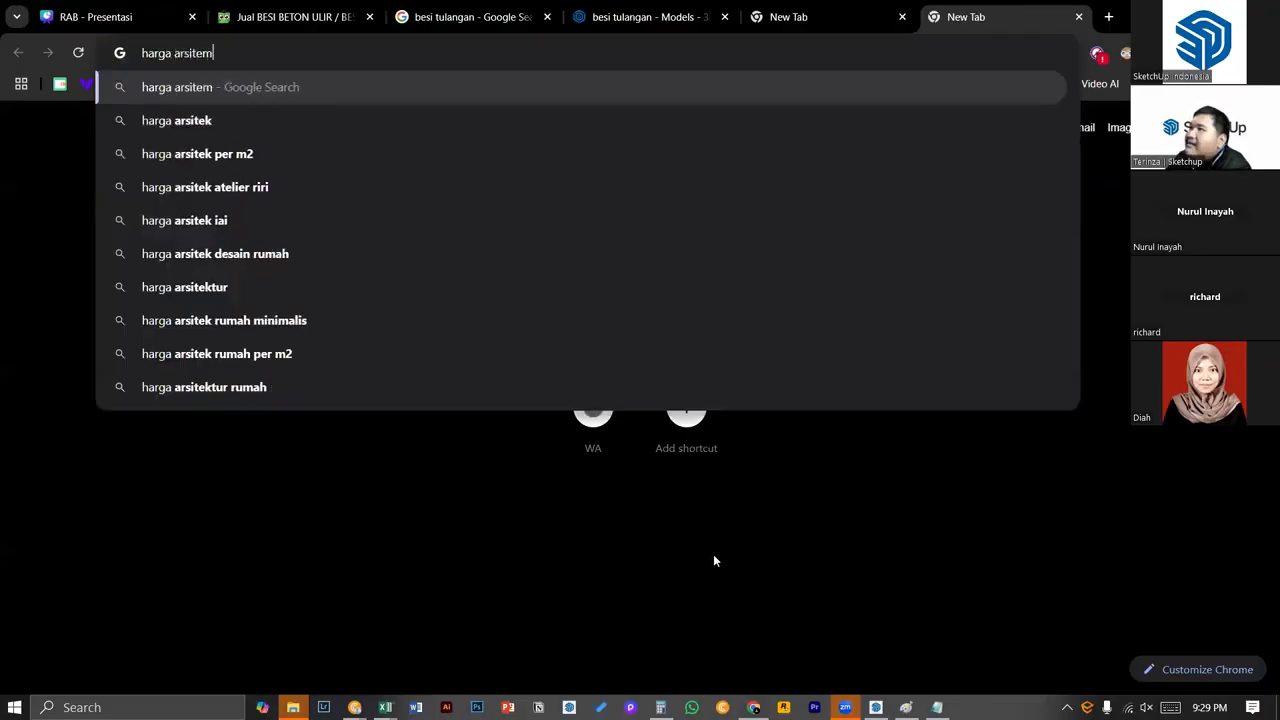
key("BackSpace")
type("k mem")
key("BackSpace")
type("n")
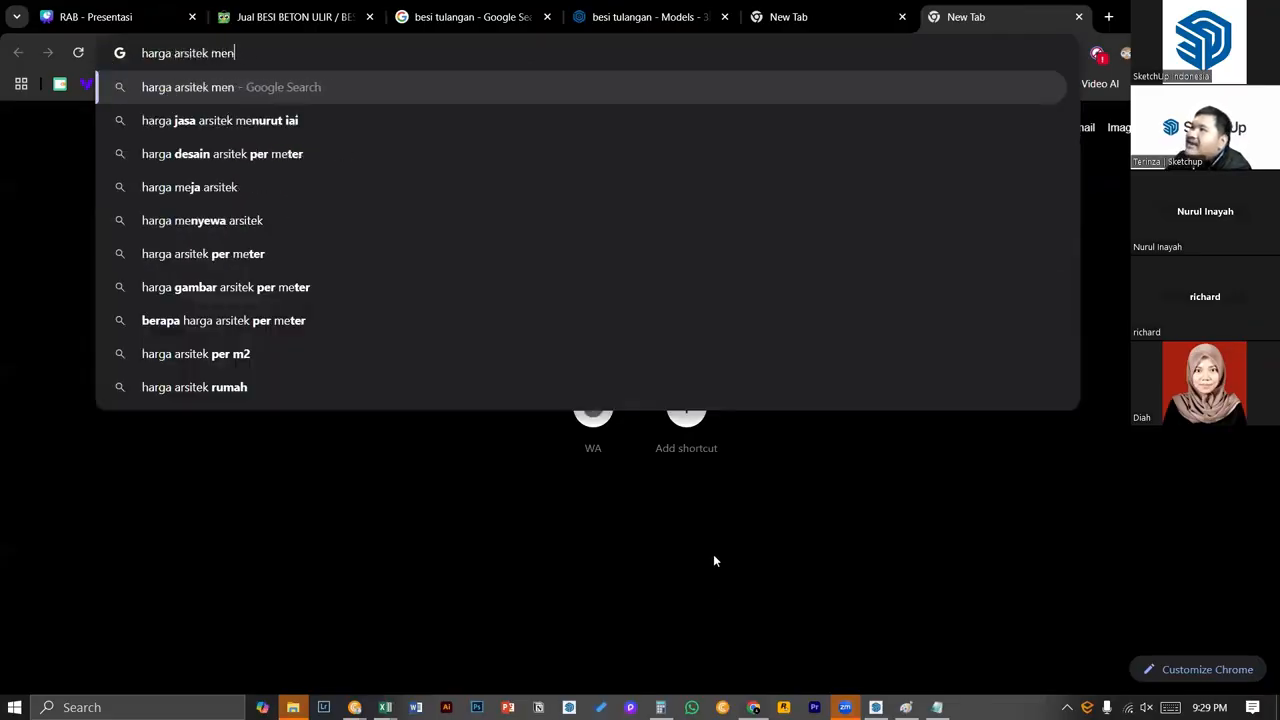
type("urut ")
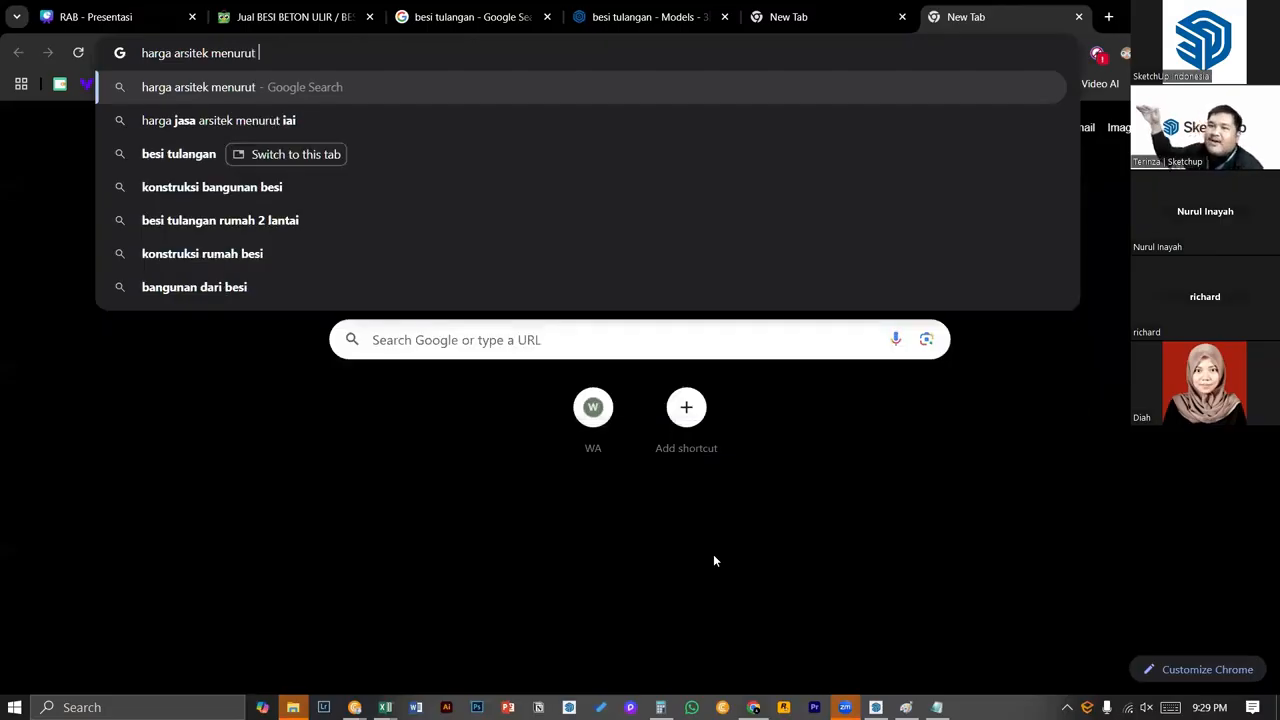
type("IAI")
key("Return")
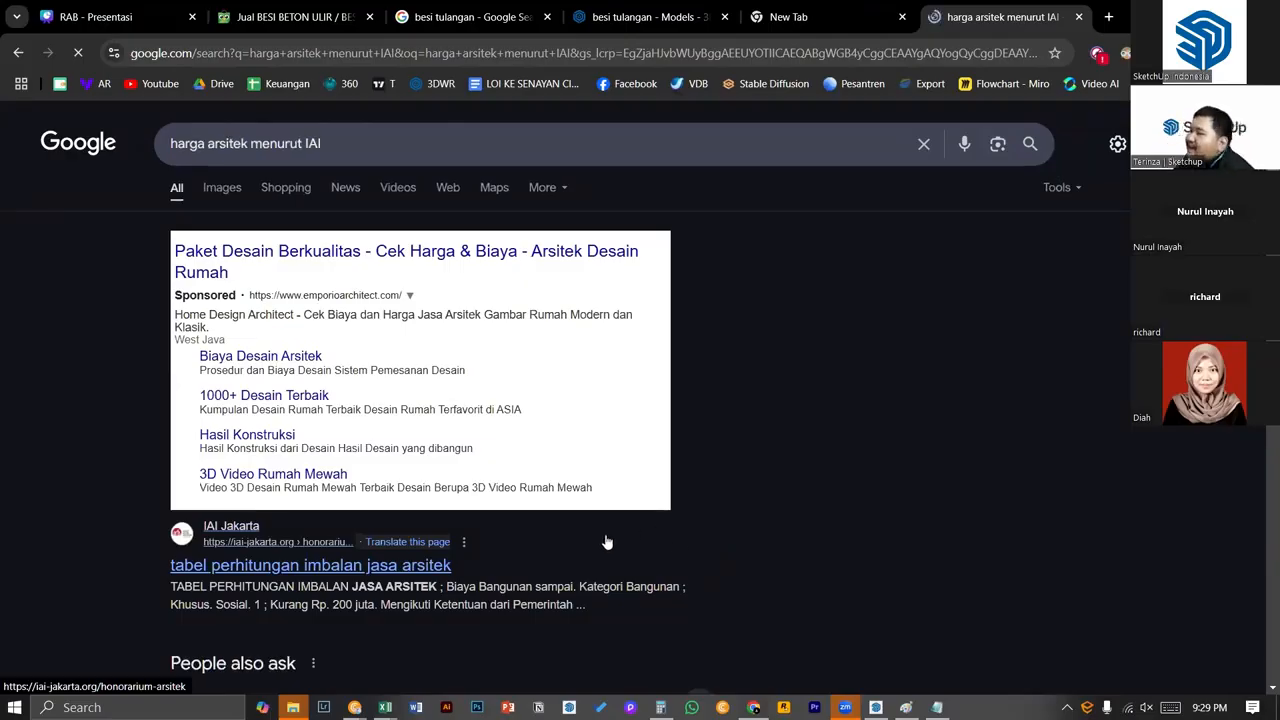
scroll(600, 542, "down", 2)
left_click(463, 488)
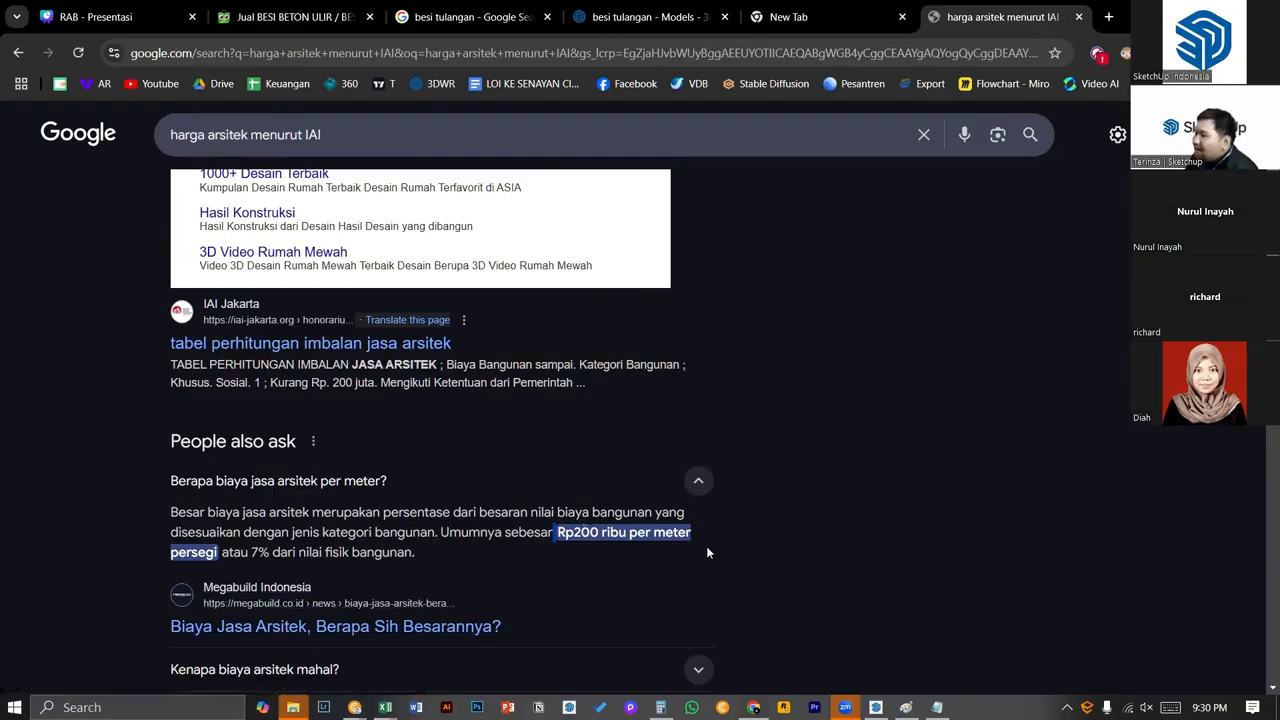
- Switch to SketchUp and draw a ground rectangle about 13.50 m by 6.98 m in the empty area beside the house
left_click(876, 707)
scroll(603, 491, "down", 1)
middle_click_drag(603, 489, 671, 458)
middle_click_drag(460, 467, 501, 464)
key("r")
left_click(371, 431)
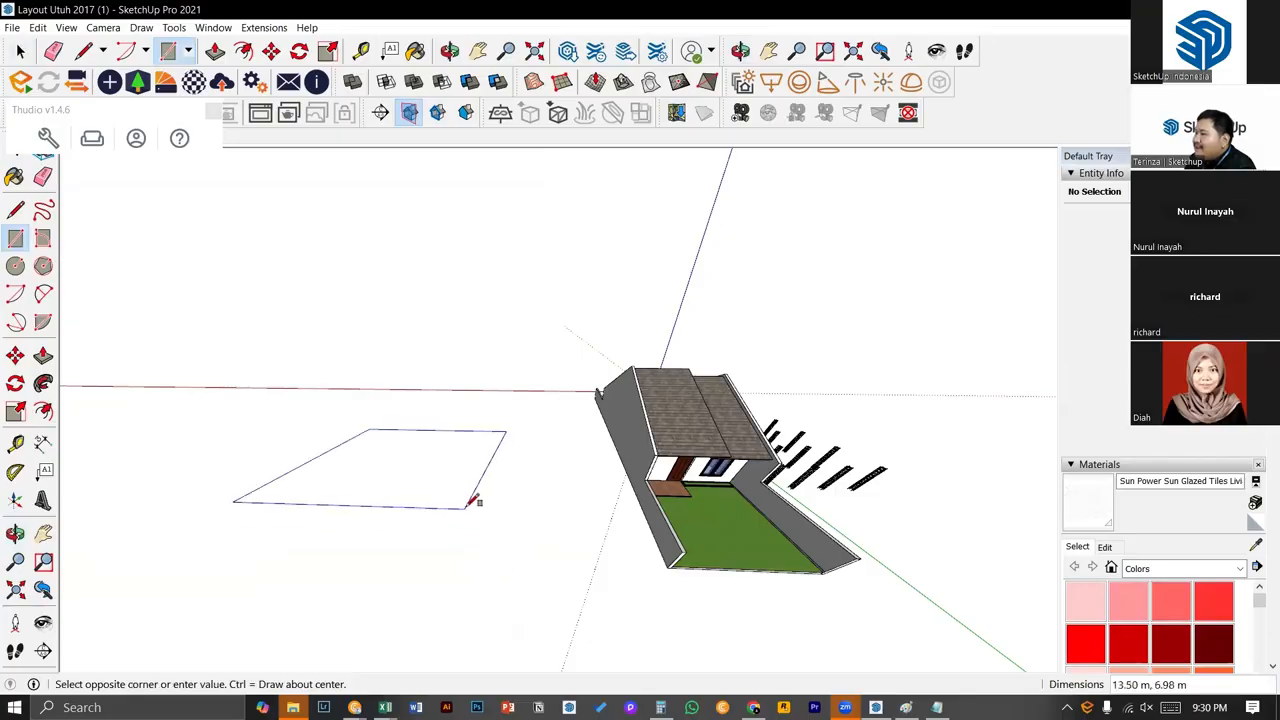
left_click(473, 501)
middle_click_drag(474, 497, 443, 497)
key("space")
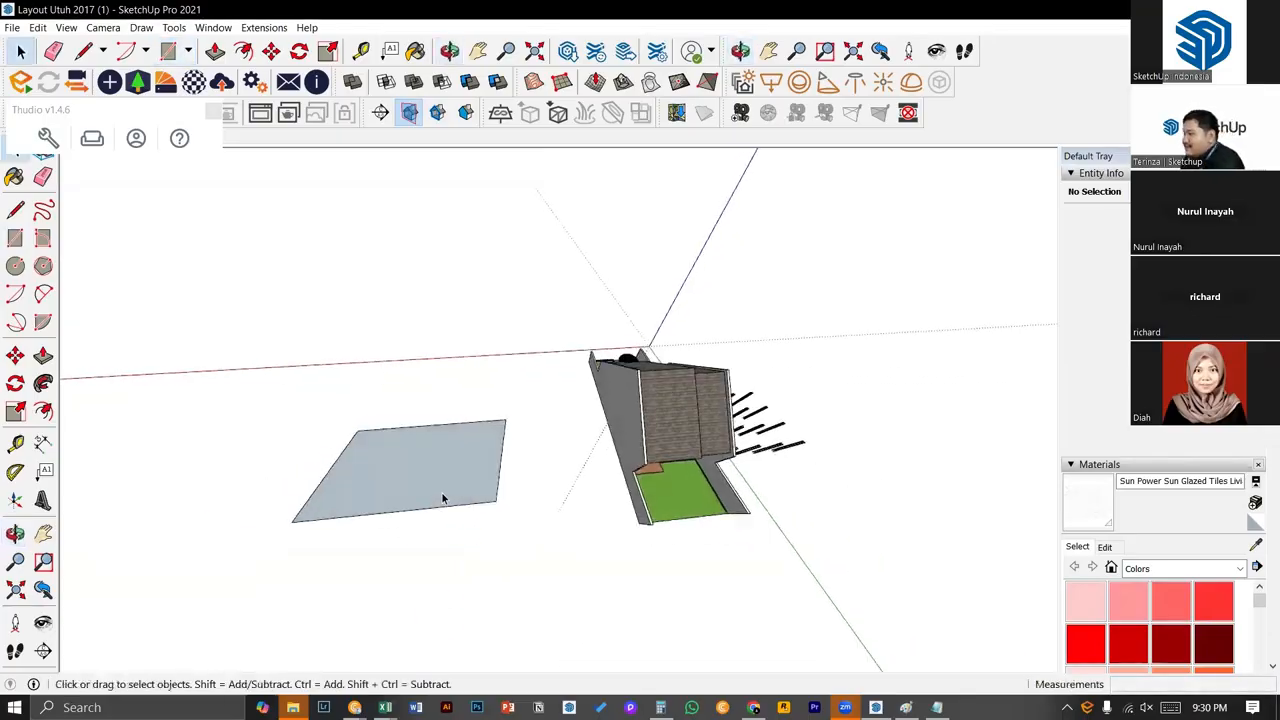
- Push/Pull the new rectangle slightly upward into a thin slab
key("p")
left_click(447, 490)
left_click(449, 483)
key("space")
- Select all faces and edges of the thin slab and make them a group
triple_click(449, 481)
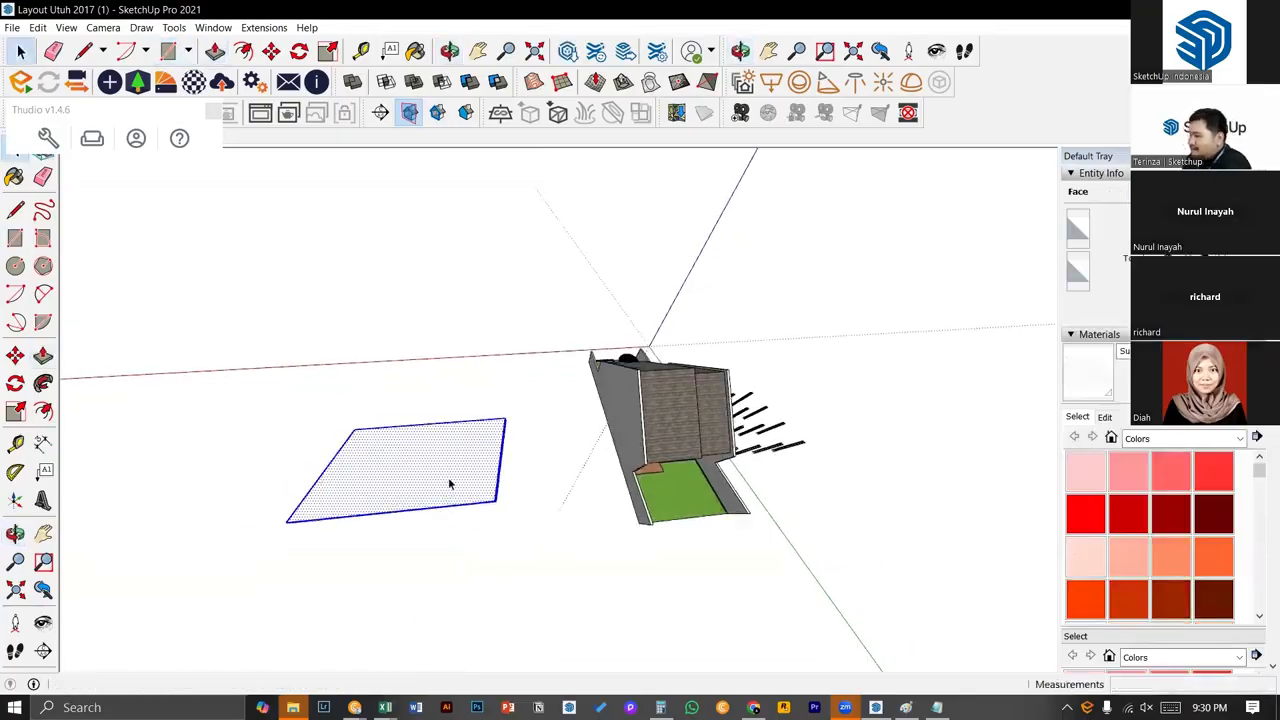
right_click(449, 479)
left_click(447, 414)
triple_click(396, 465)
right_click(395, 463)
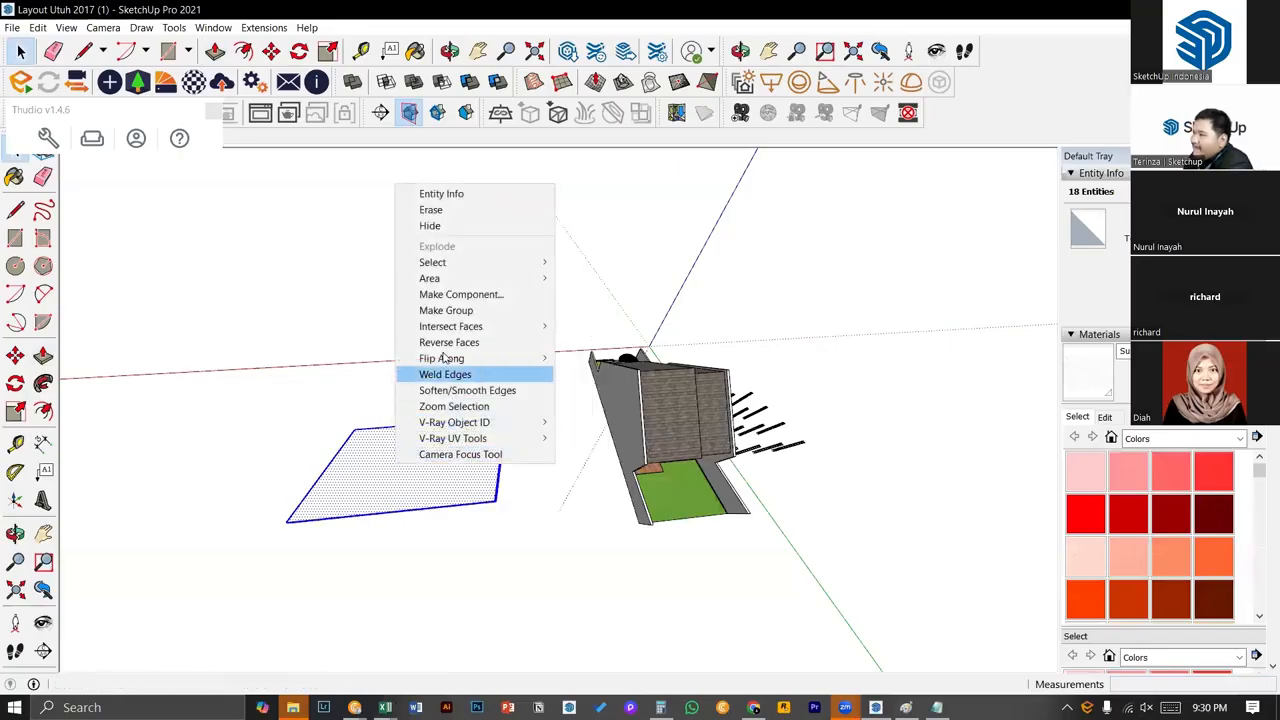
left_click(440, 316)
scroll(314, 514, "up", 4)
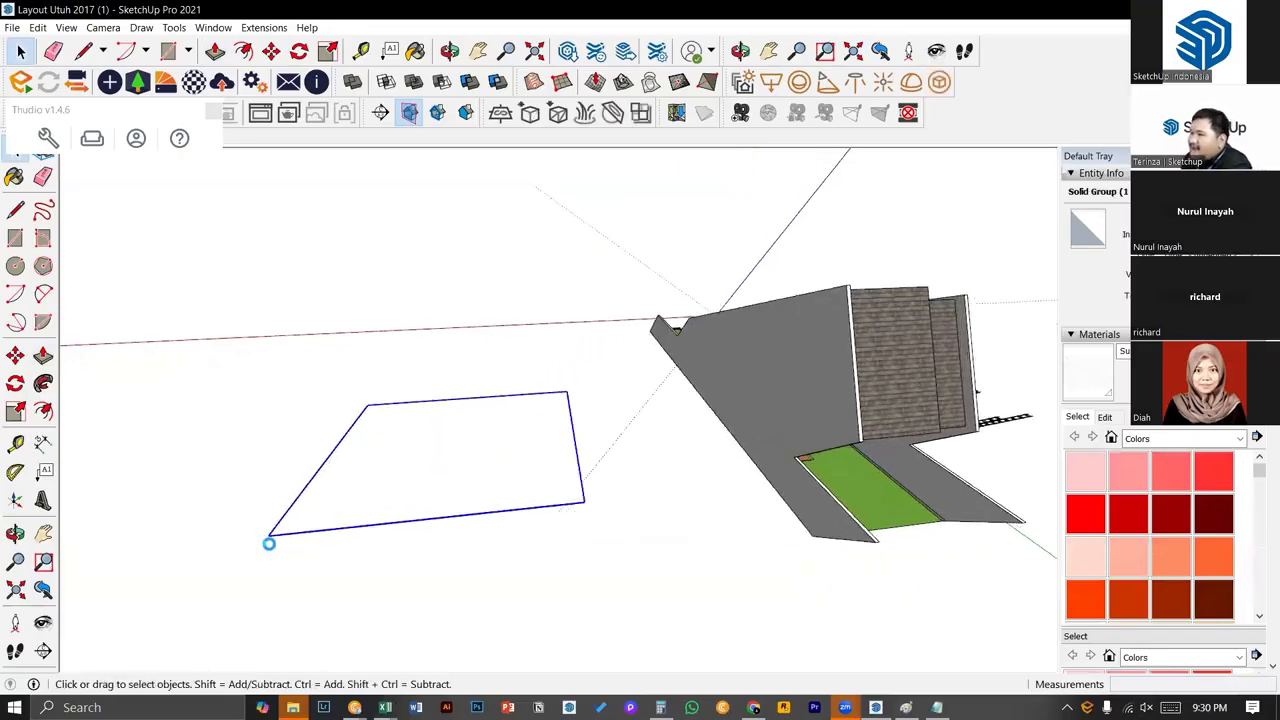
- Erase the thin slab group beside the house
scroll(274, 550, "up", 1)
key("m")
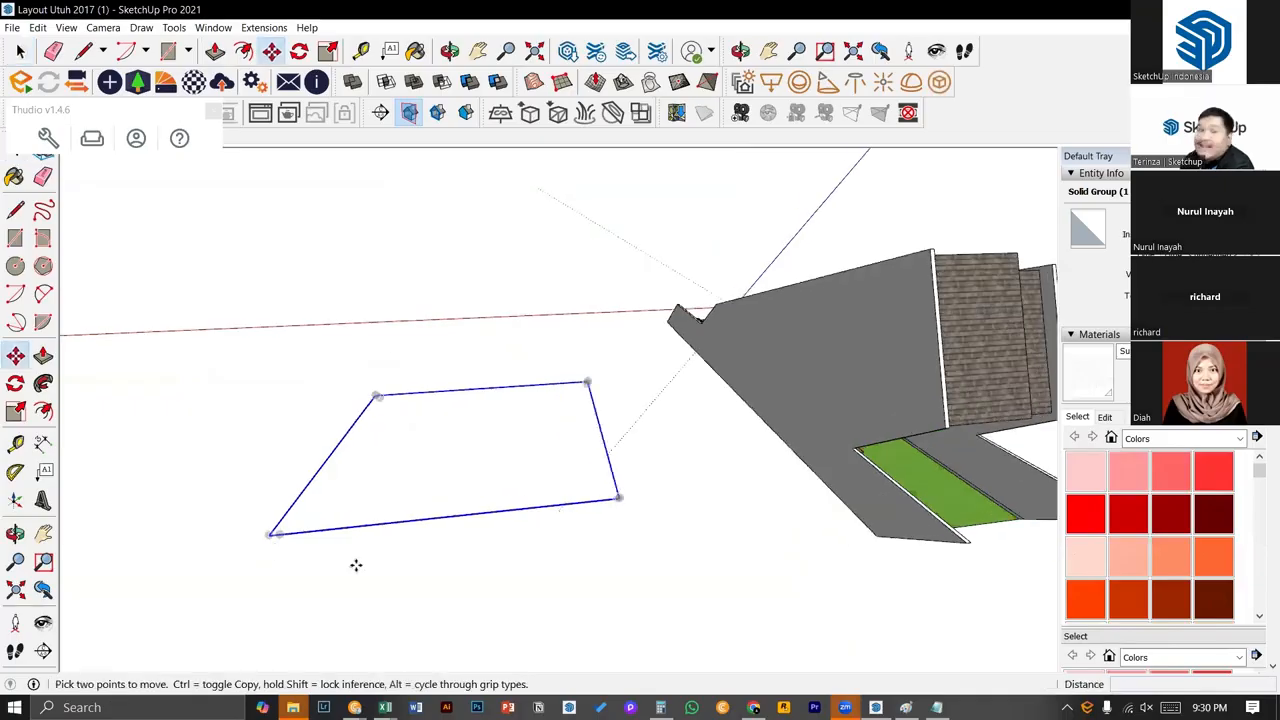
key("space")
double_click(424, 468)
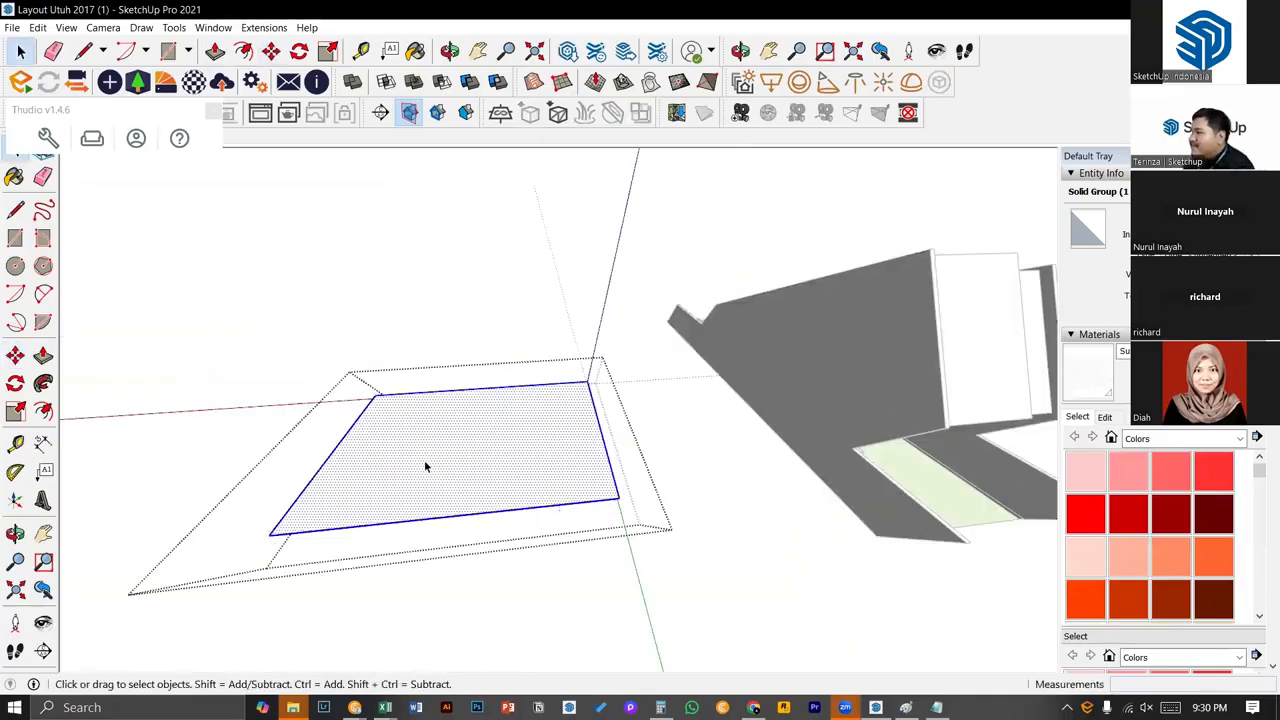
key("Escape")
right_click(424, 460)
left_click(470, 177)
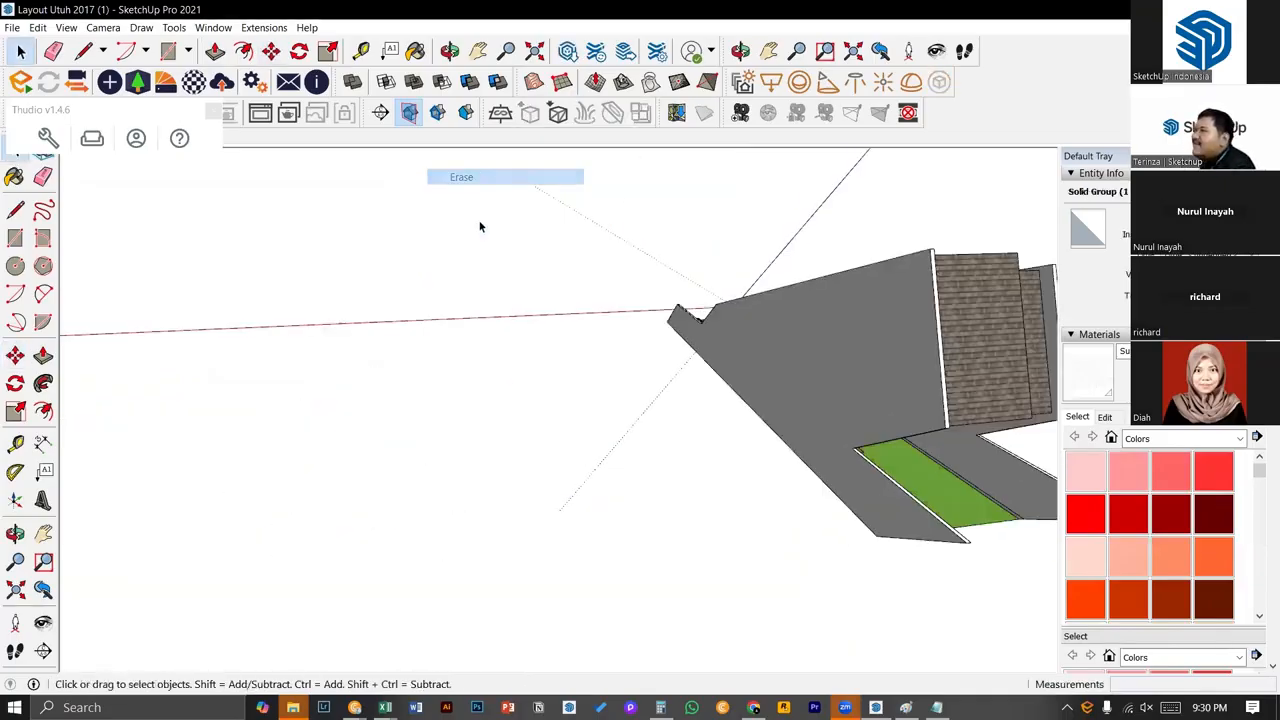
- Draw a new ground rectangle in the empty area beside the house and Push/Pull it upward into a tall box
key("r")
left_click(421, 343)
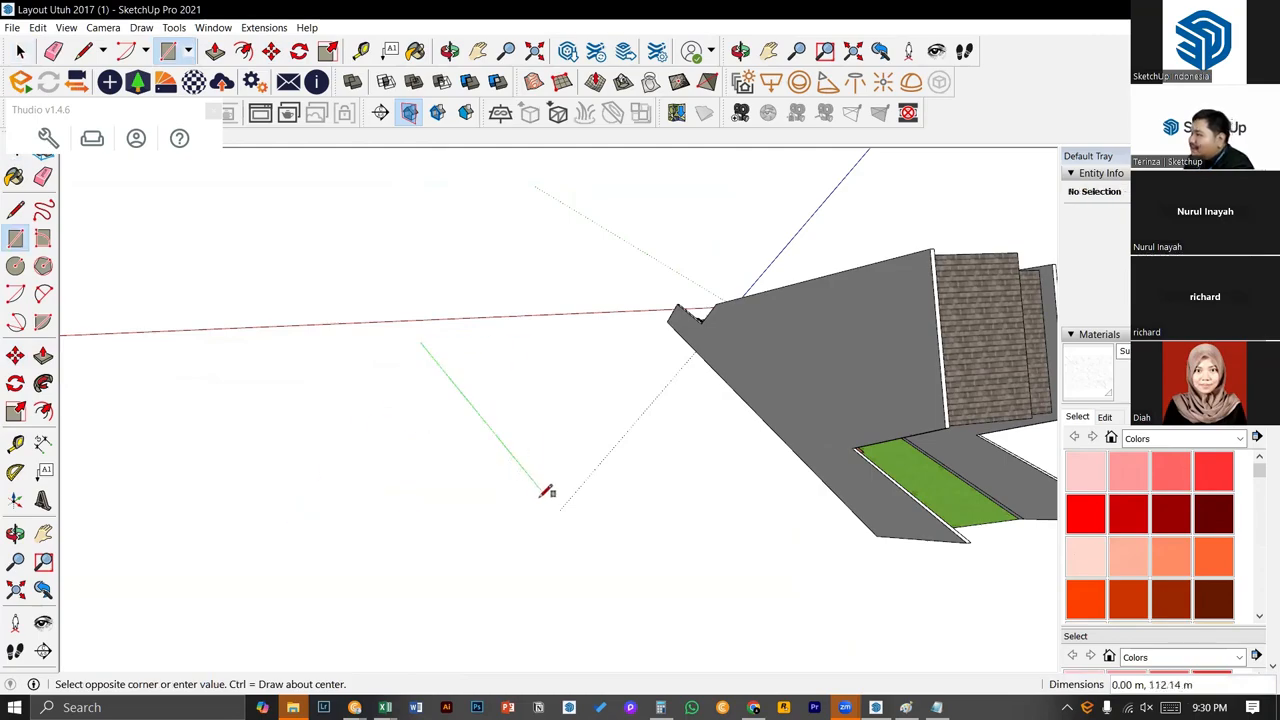
left_click(541, 497)
key("space")
key("p")
left_click(476, 466)
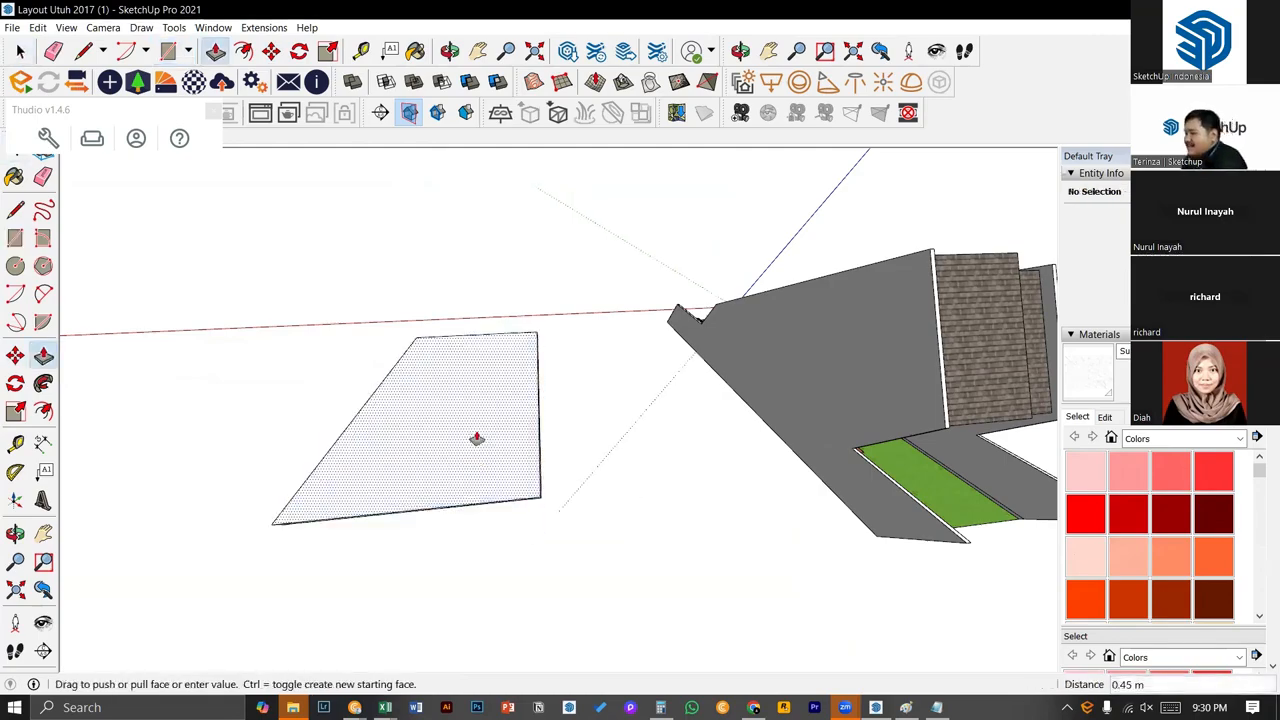
left_click(466, 363)
scroll(466, 363, "down", 4)
key("space")
middle_click_drag(475, 364, 443, 371)
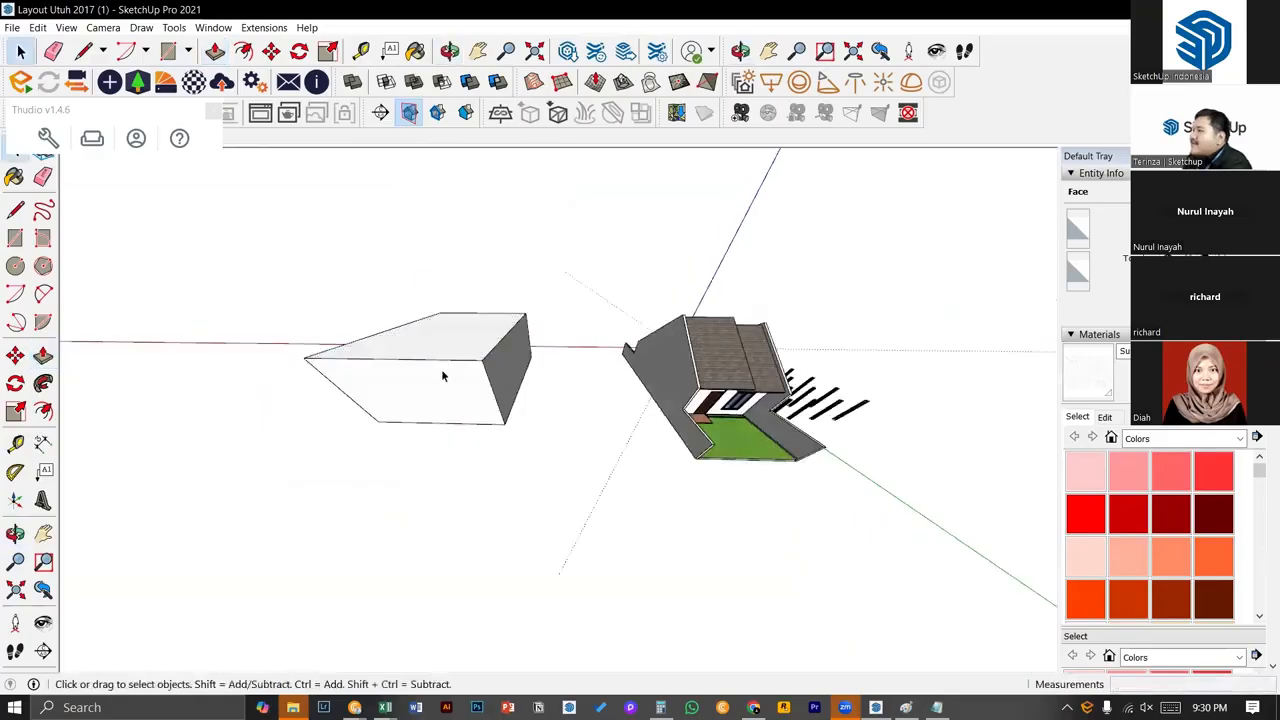
- Copy the whole box about 7.30 m from its lower front corner onto its upper front edge as a second storey, then clear the selection
triple_click(443, 371)
key("m")
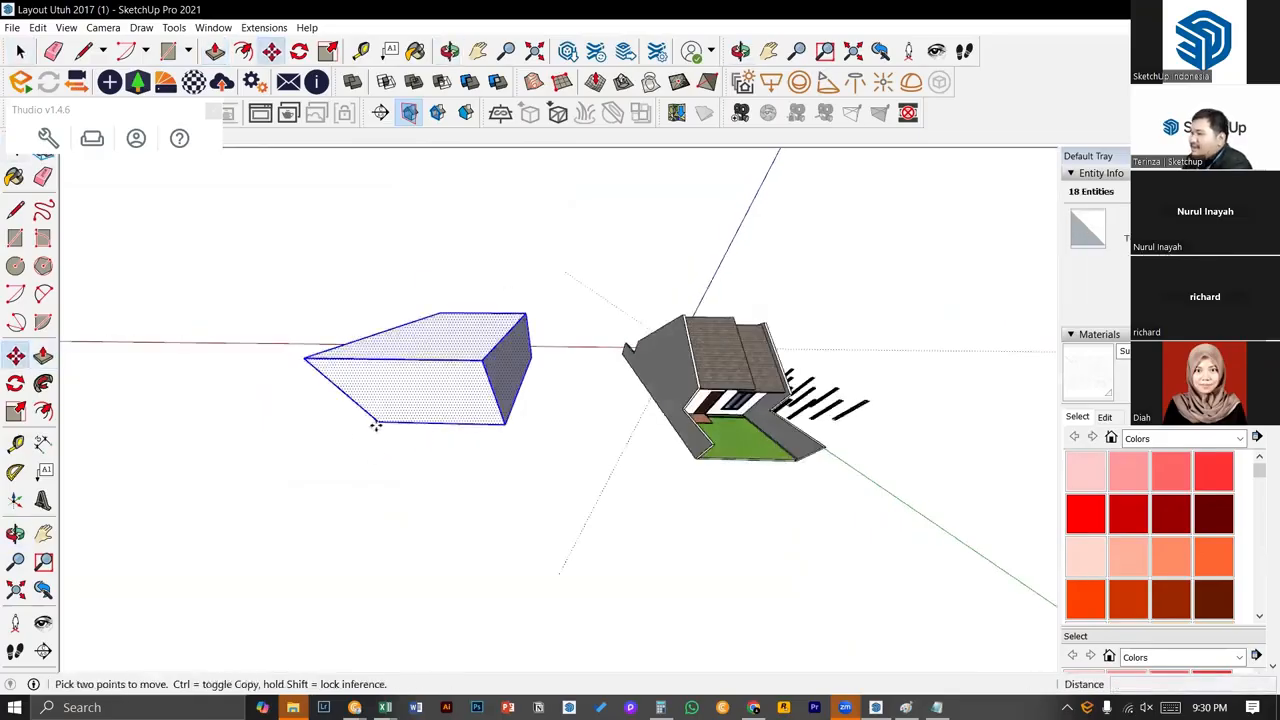
key("ctrl")
left_click(379, 421)
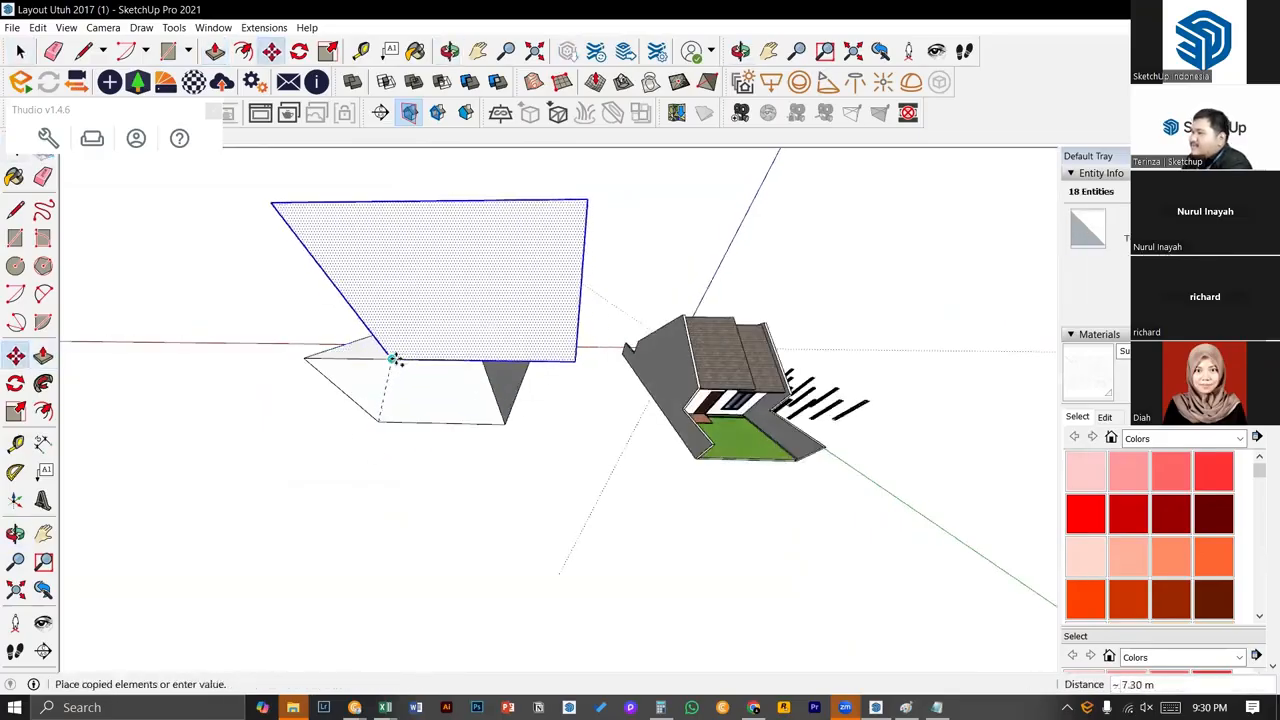
left_click(394, 360)
key("space")
left_click(480, 457)
- Push/Pull the upper box's recessed end face outward about 5.09 m to line up with the lower box's corner
middle_click_drag(480, 457, 481, 250)
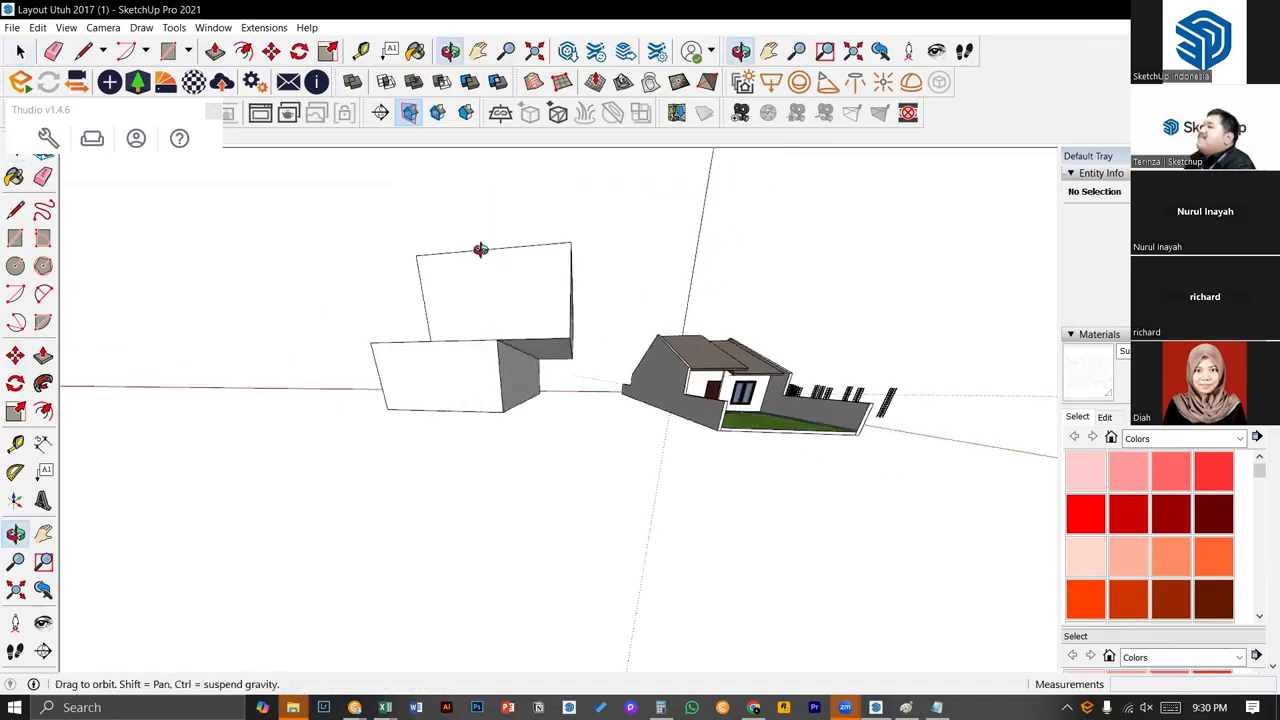
key("space")
middle_click_drag(397, 320, 576, 370)
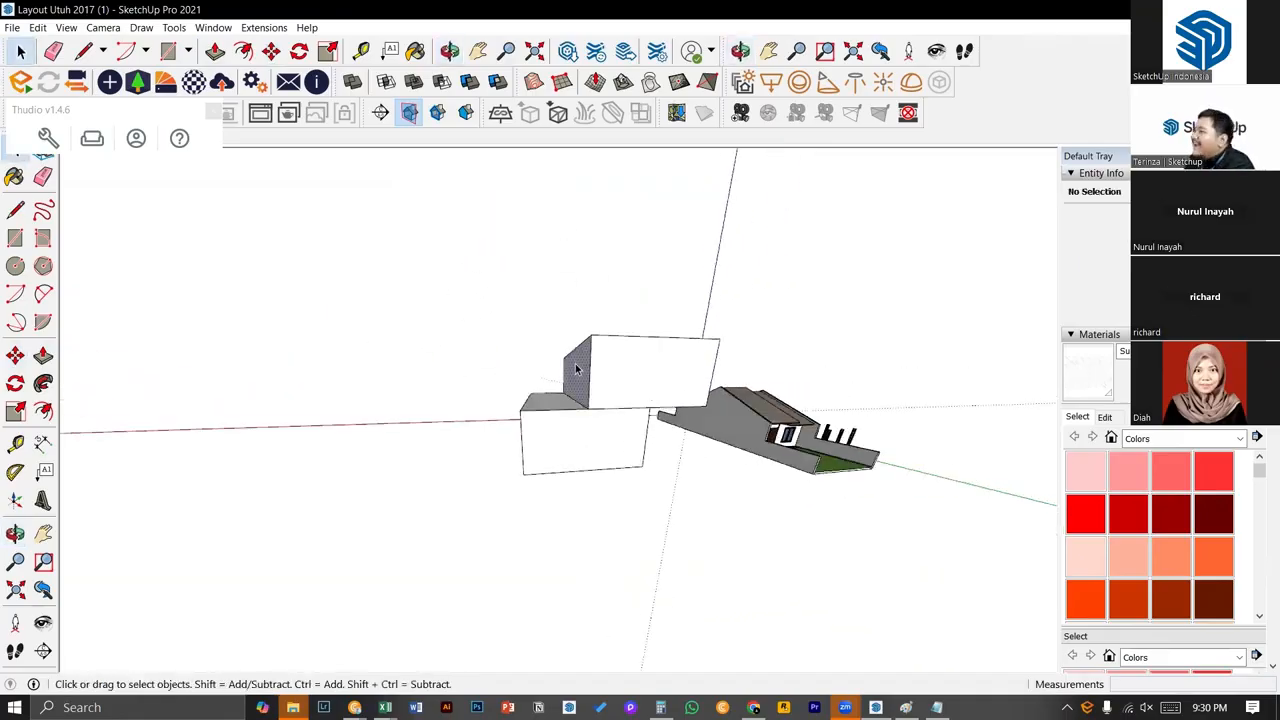
left_click(575, 368)
key("p")
left_click_drag(554, 417, 520, 423)
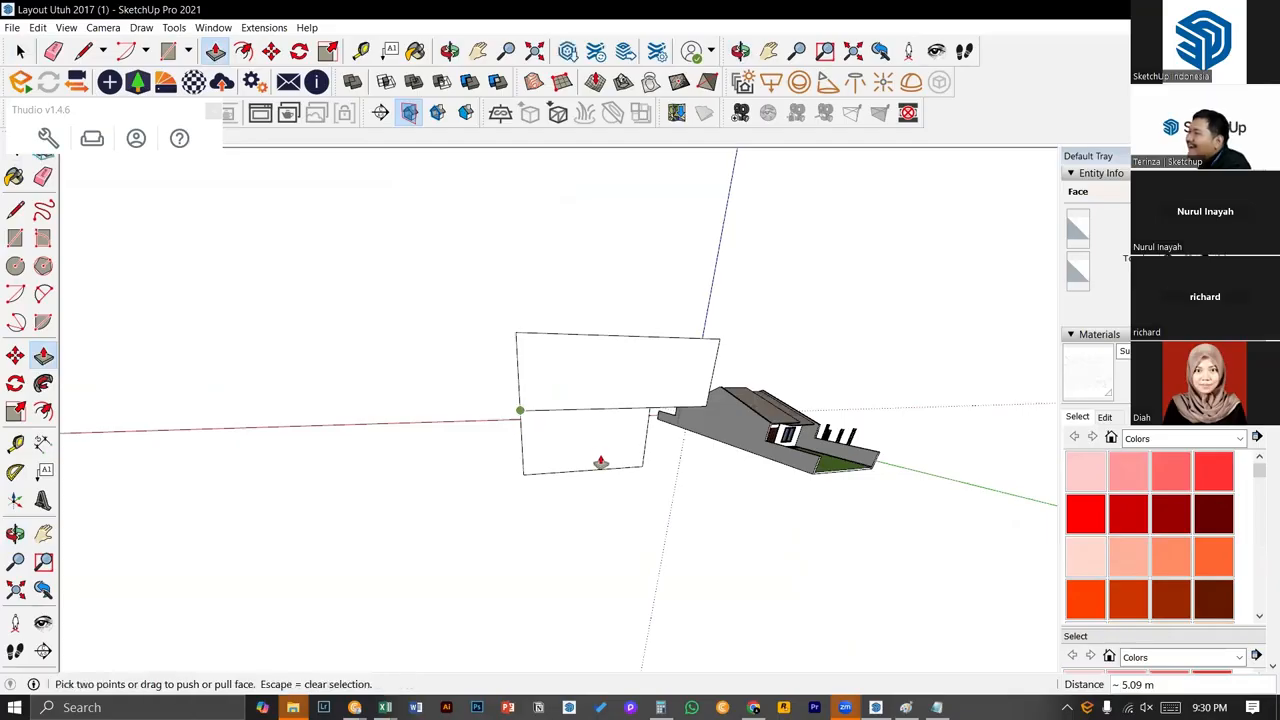
middle_click_drag(600, 462, 563, 300)
scroll(589, 429, "down", 4)
scroll(617, 411, "up", 6)
key("r")
scroll(610, 290, "up", 5)
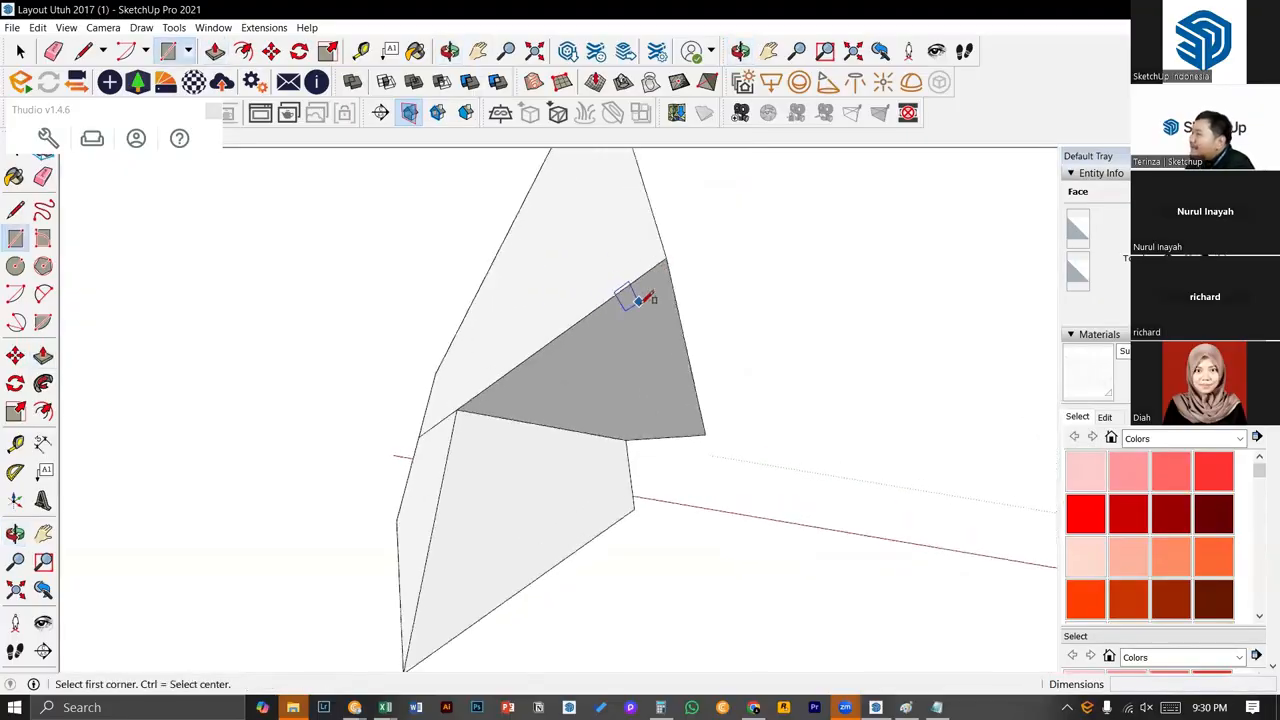
left_click(638, 300)
key("space")
middle_click_drag(649, 320, 588, 213)
key("r")
left_click(589, 210)
key("space")
- Draw a rectangle about 0.15 m by 0.35 m near the outer corner of the overhang's underside
key("r")
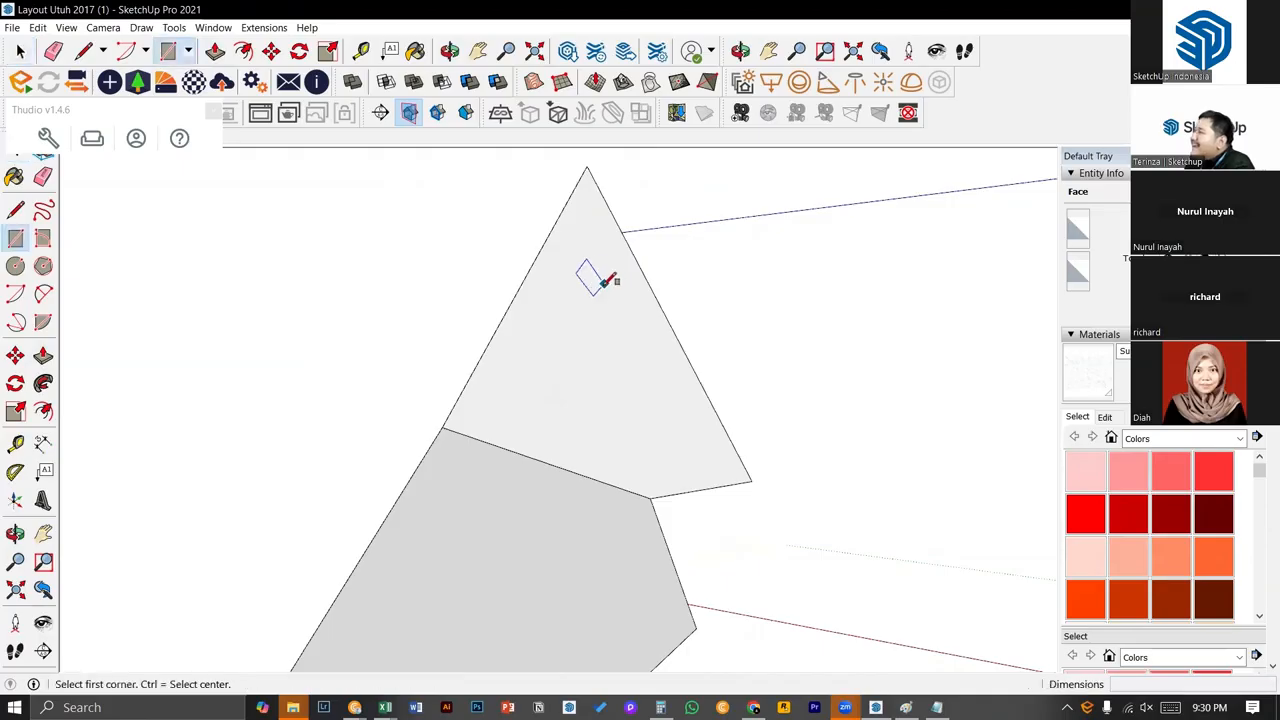
left_click(603, 284)
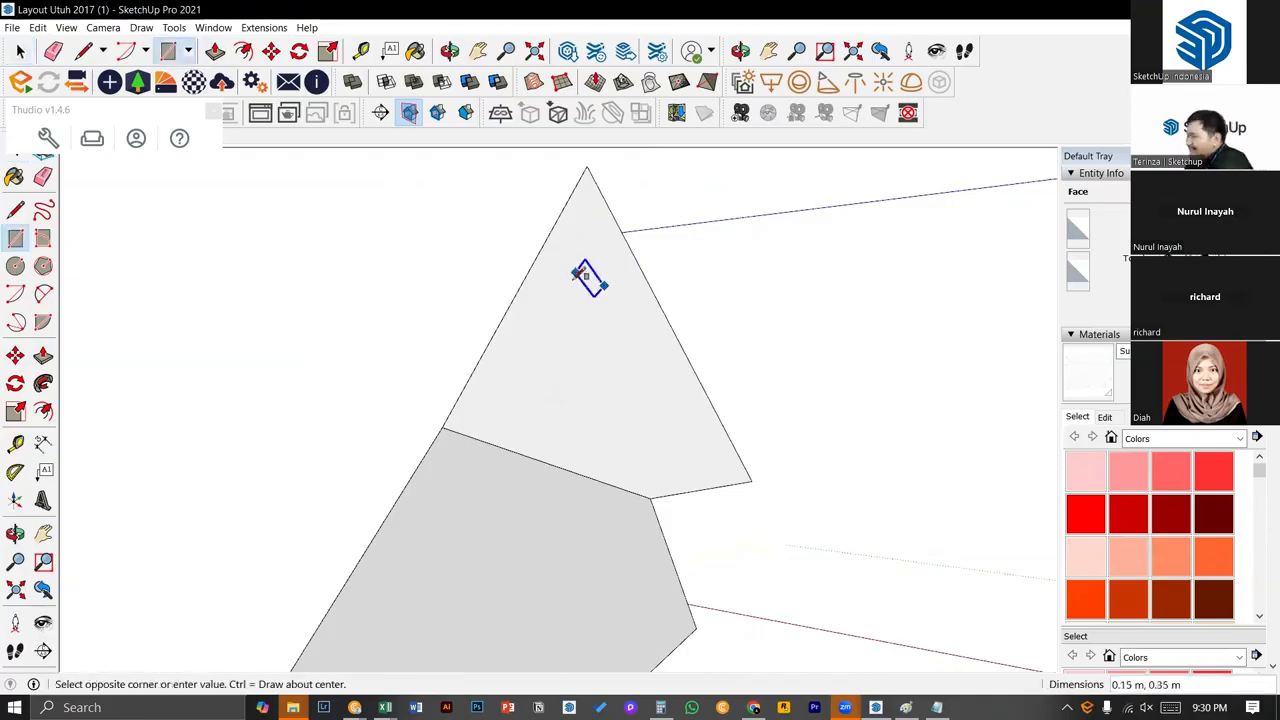
left_click(576, 270)
key("space")
- Push/Pull the small rectangle under the overhang downward into a column reaching the lower box's base level
key("p")
left_click_drag(583, 288, 523, 552)
key("space")
key("p")
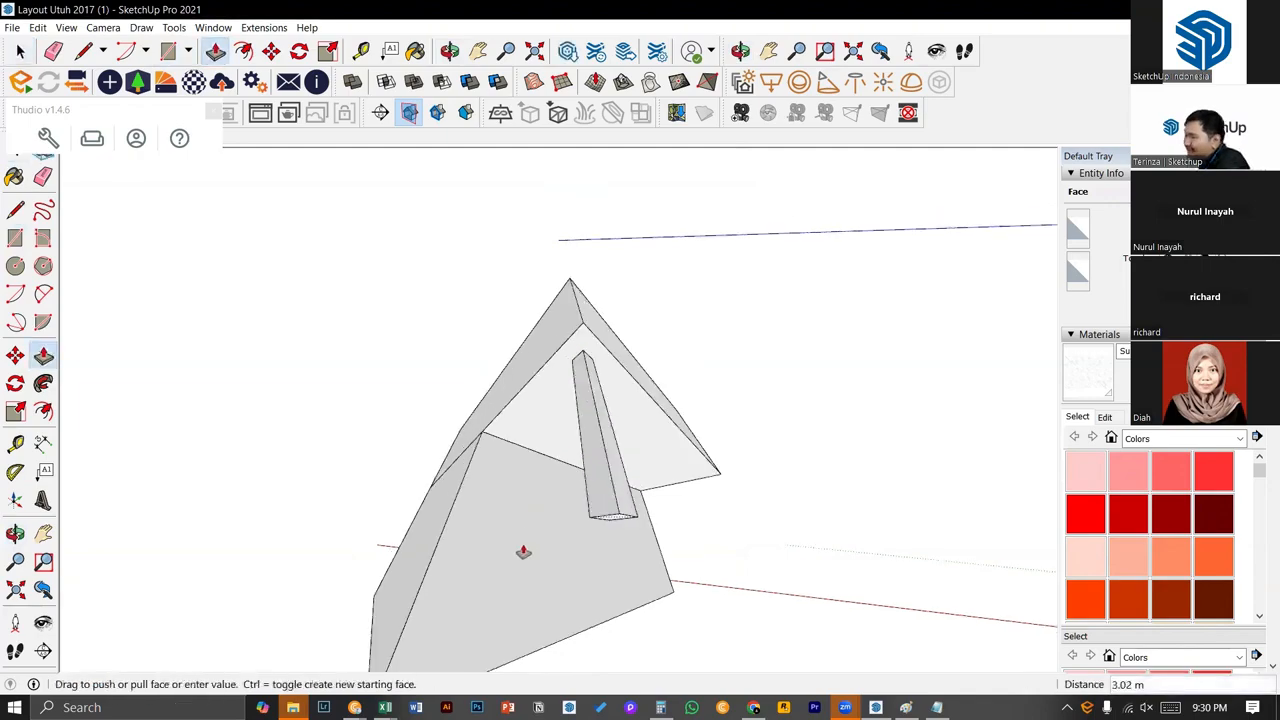
middle_click_drag(523, 552, 457, 663)
left_click(449, 606)
middle_click_drag(449, 606, 502, 537)
key("space")
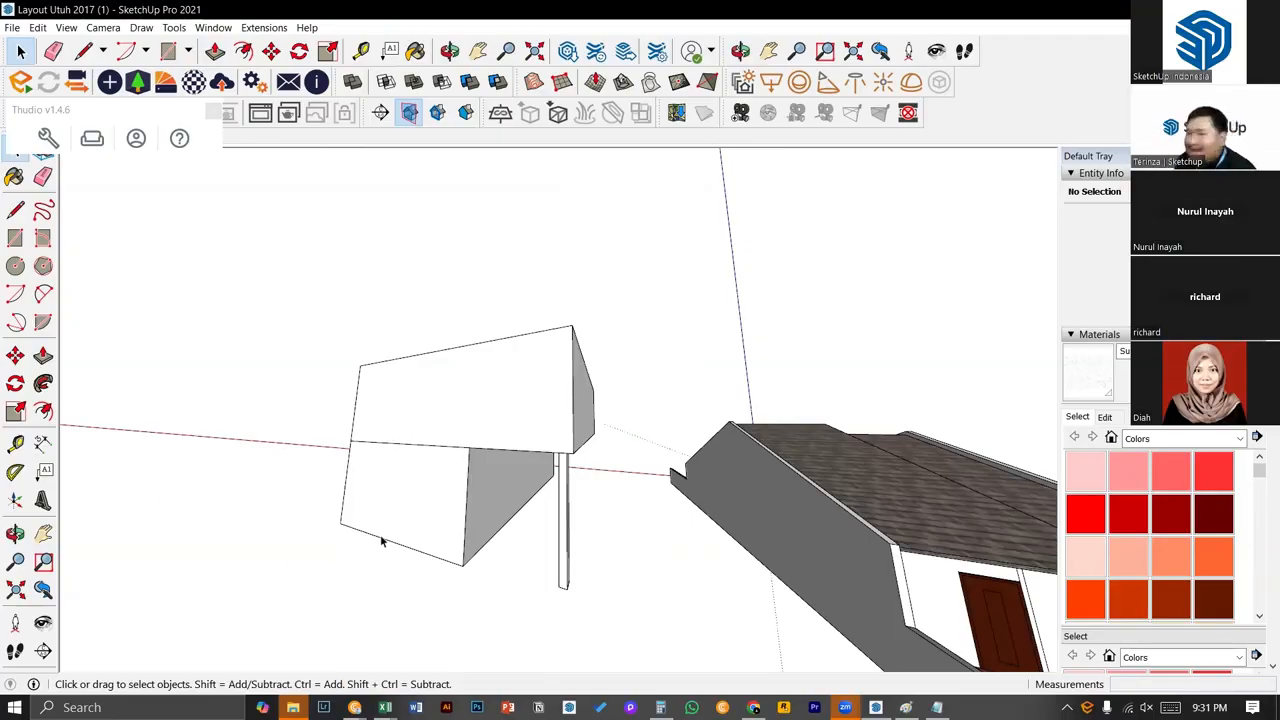
- Select the lower box's bottom face, switch to Notepad and replace all the notes with its area, 129.27 m²
scroll(380, 540, "up", 5)
middle_click_drag(495, 480, 571, 274)
scroll(574, 500, "up", 5)
scroll(500, 310, "down", 10)
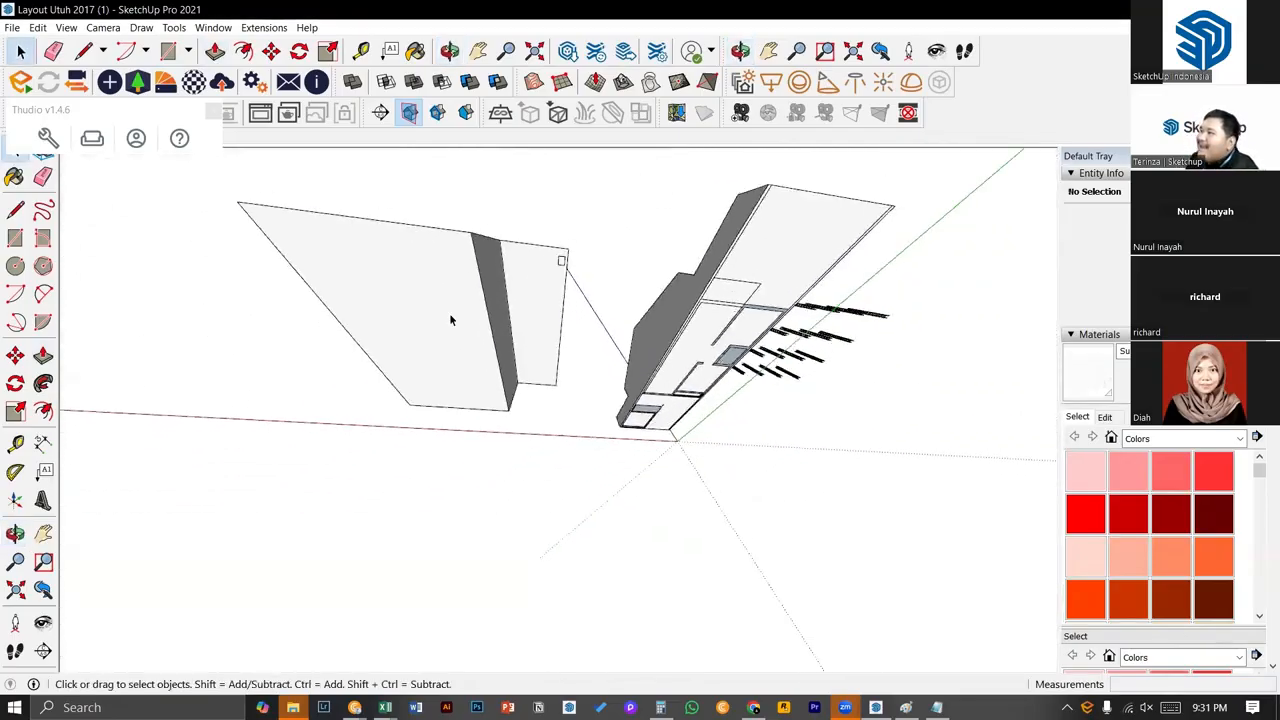
left_click(450, 318)
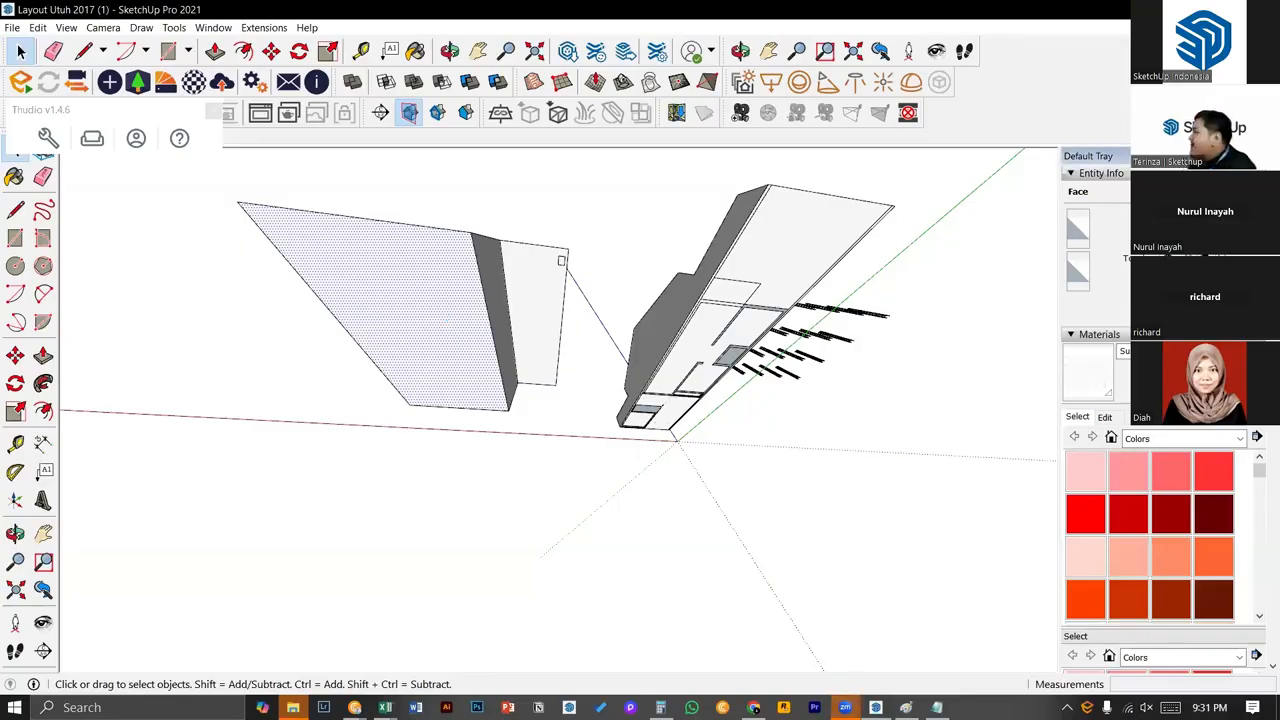
left_click(936, 707)
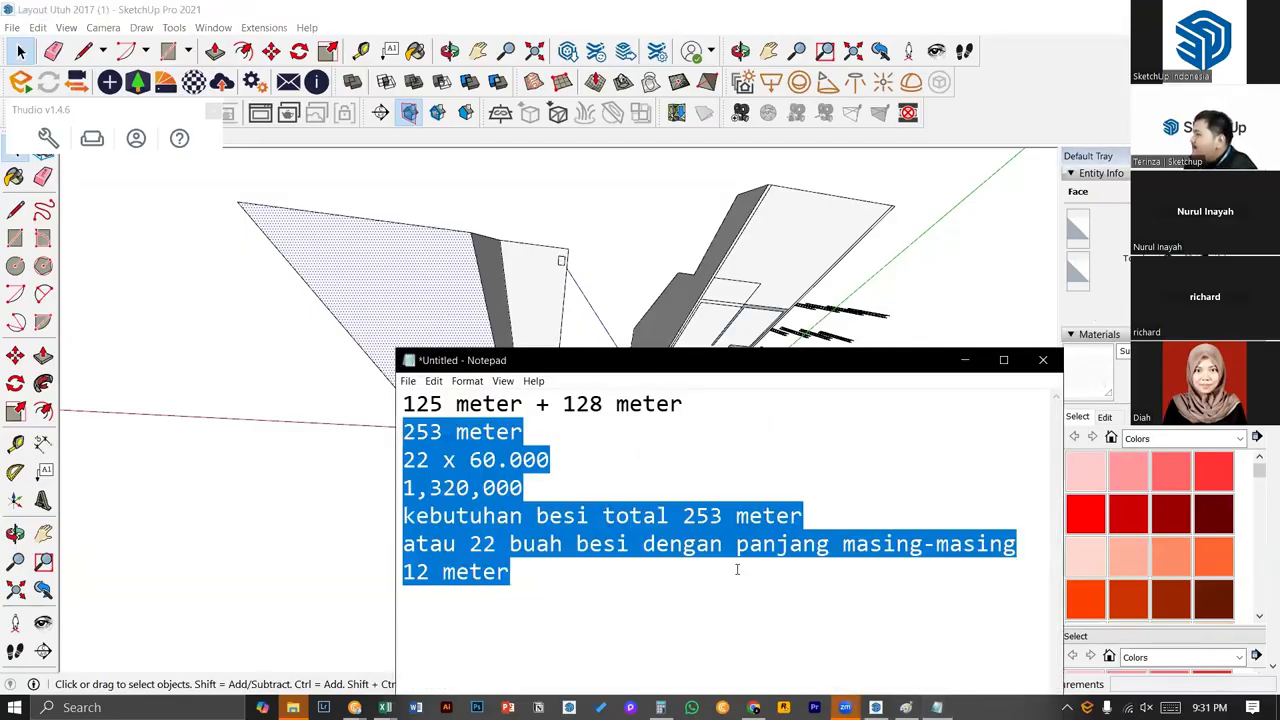
key("ctrl+a")
type("129.27 m²")
- Switch to SketchUp, look inside the upper box and select both of its floor faces
key("alt+Tab")
mouse_move(706, 566)
middle_mouse_down()
mouse_move(566, 417)
mouse_move(592, 503)
mouse_move(645, 545)
mouse_move(617, 534)
middle_mouse_up()
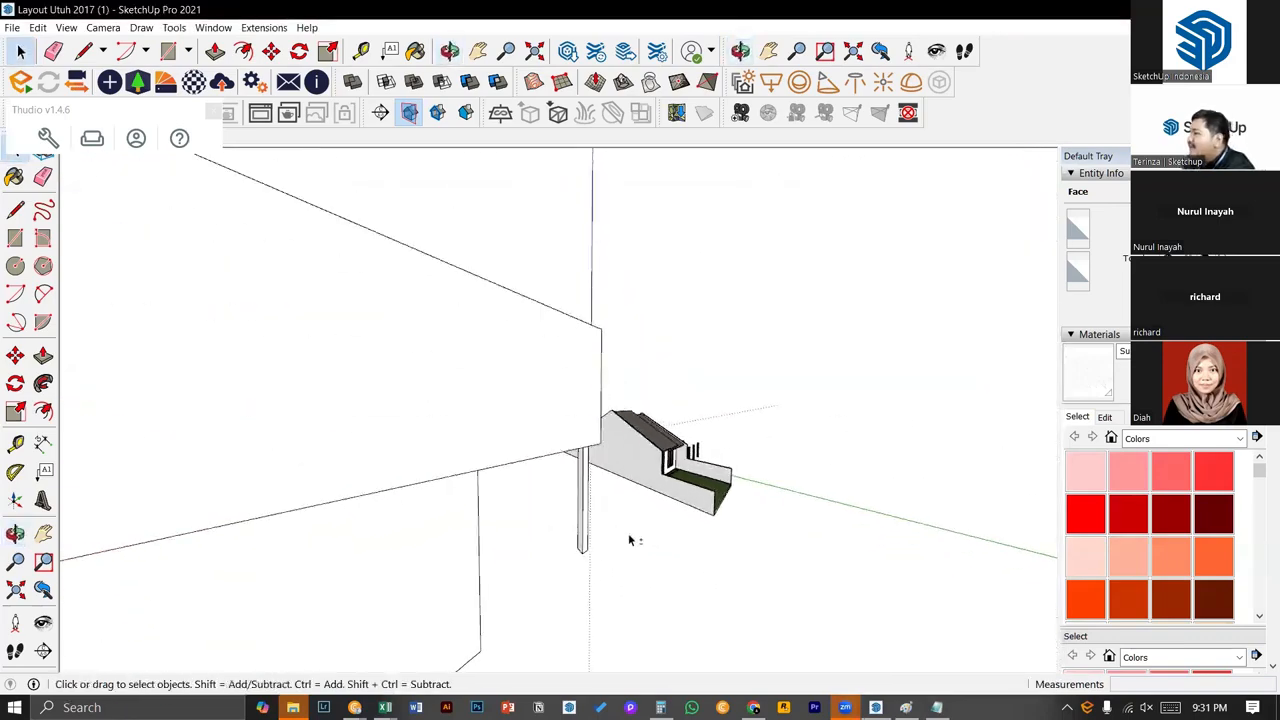
middle_click_drag(741, 577, 690, 542)
middle_click_drag(710, 546, 803, 542)
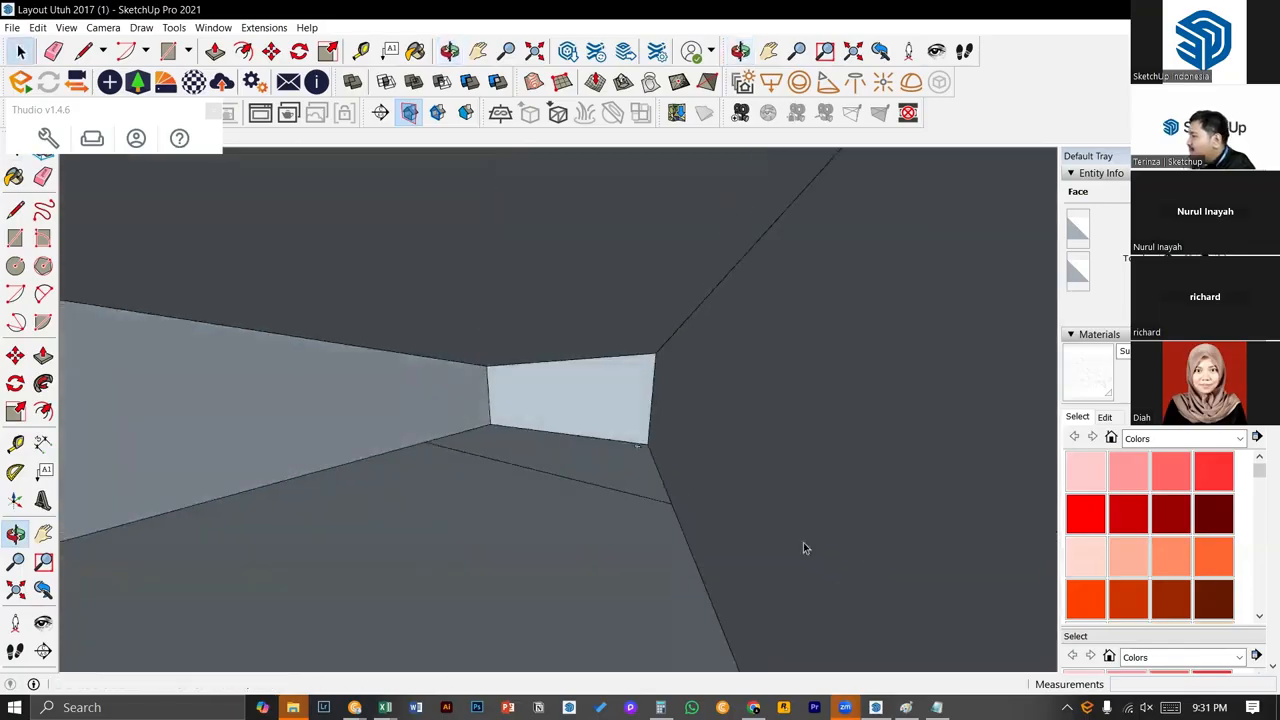
left_click(614, 466)
left_click(530, 540, "shift")
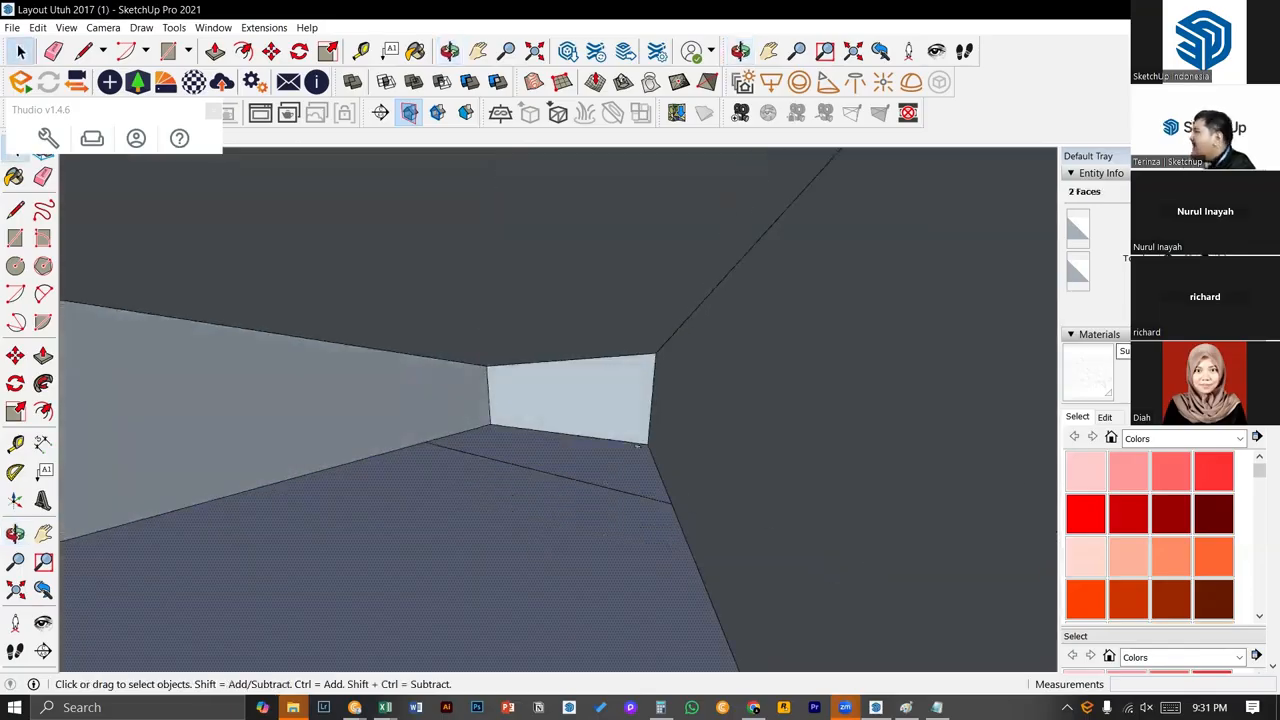
- Switch to Notepad and add the upper floor area "193.79 m²" and the label "total bangunan" on separate lines
key("alt+Tab")
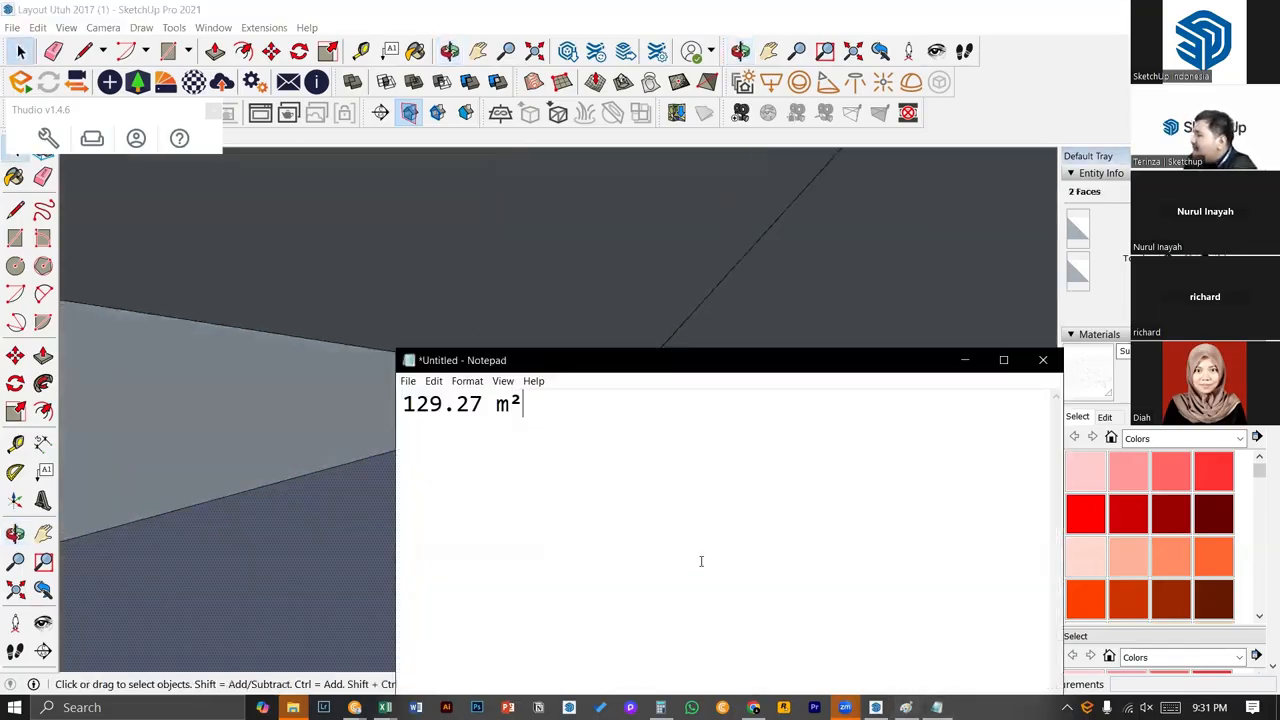
key("Return")
type("193.79 m²")
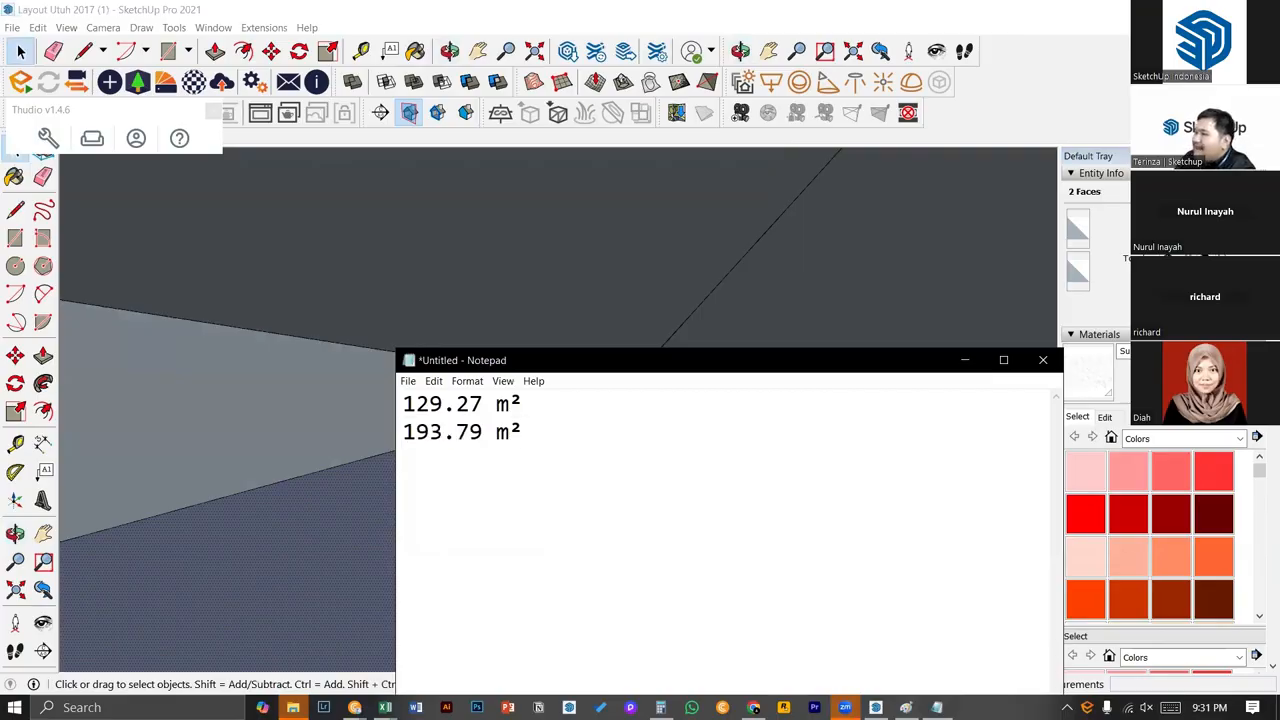
key("Return")
type("total")
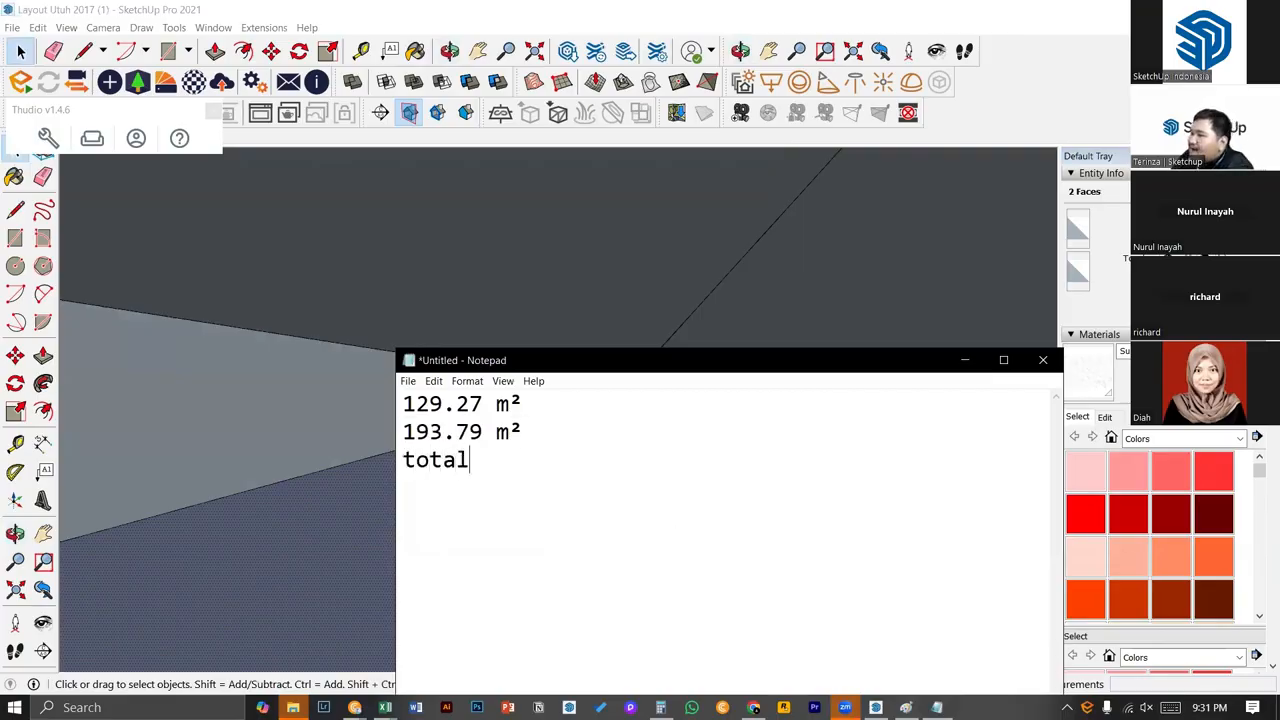
type(" bangunan")
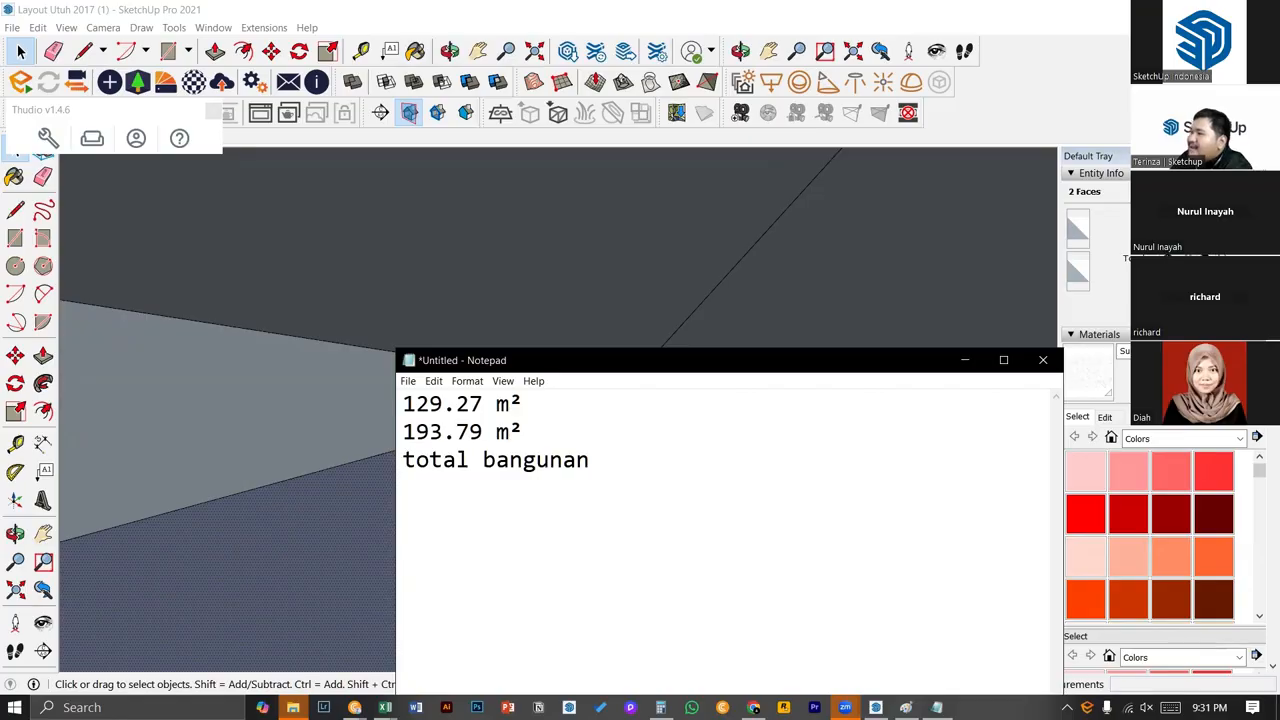
- Switch to Calculator and add 129 and 193
left_click(660, 707)
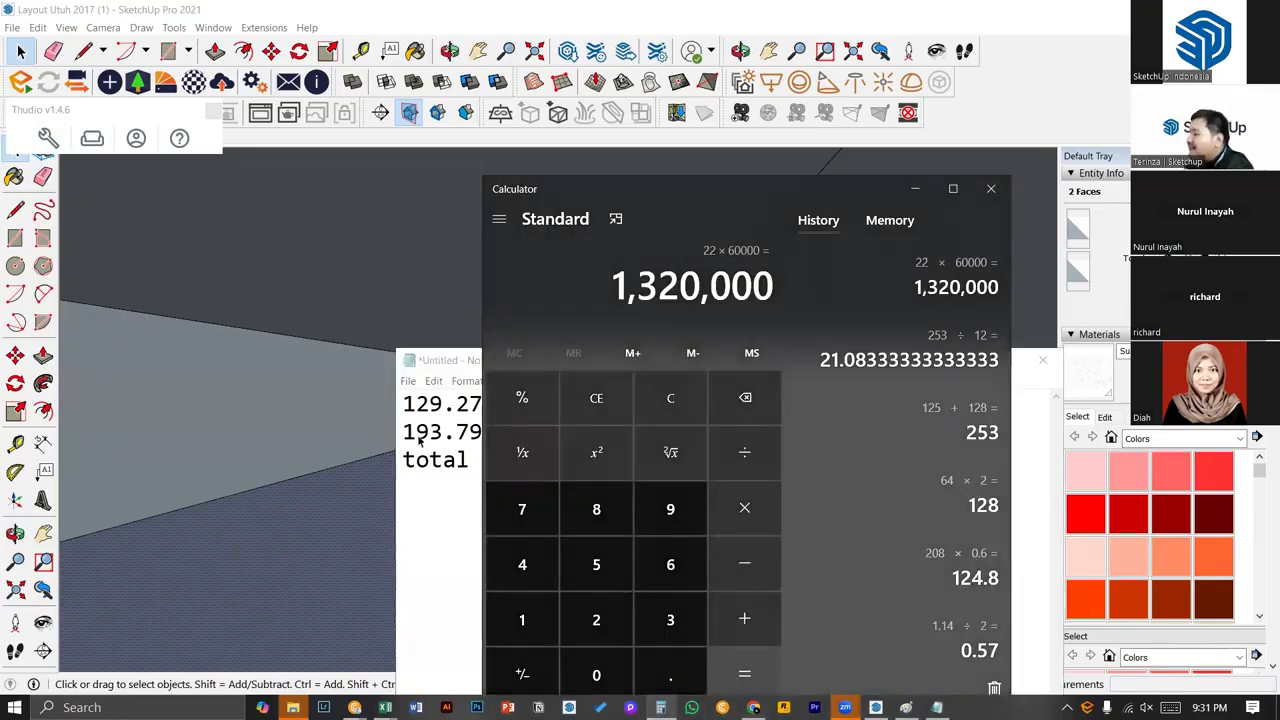
key("Escape")
type("129 + ")
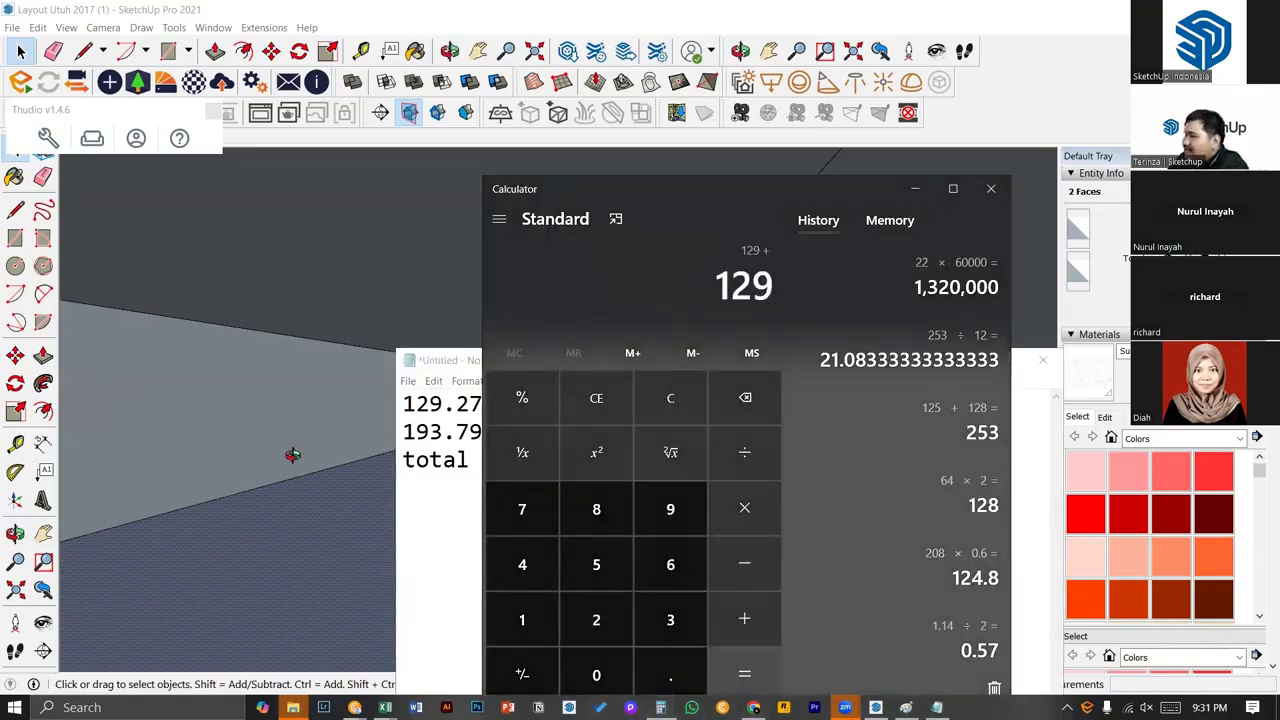
type("193")
key("Return")
- Switch to Notepad and enter the total building area "322m²" on a new line below "total bangunan"
key("alt+Tab")
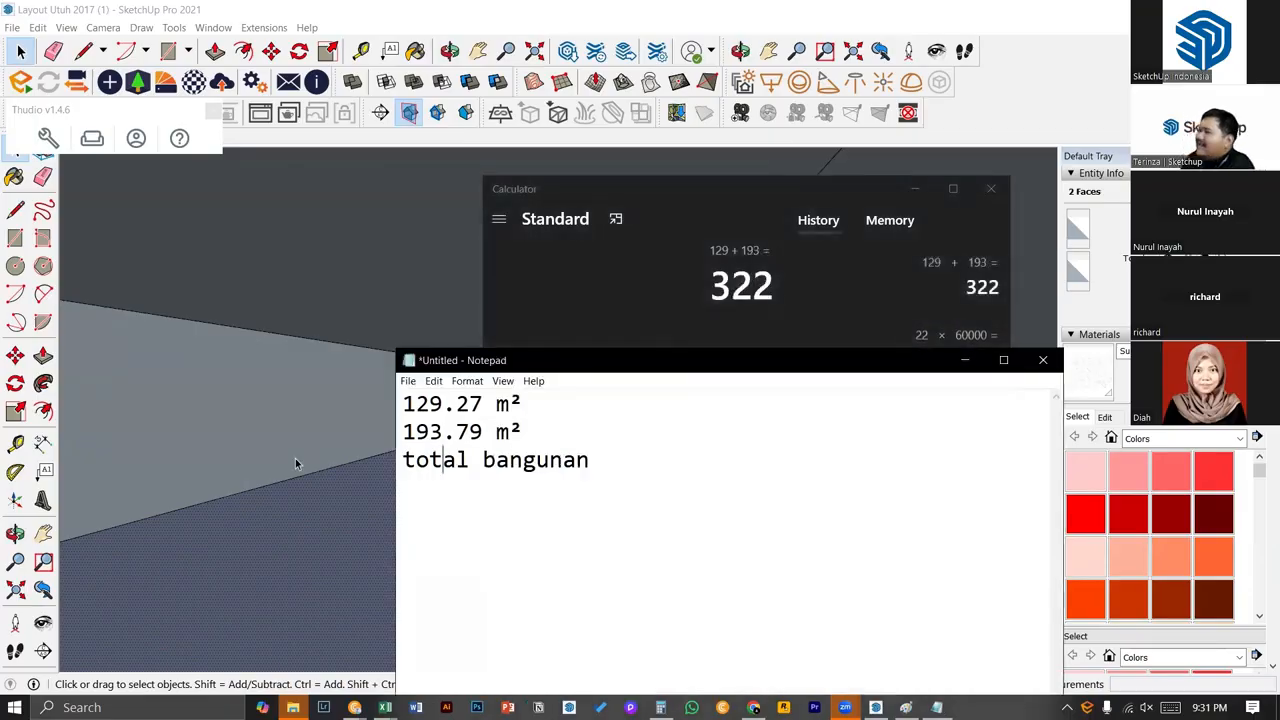
key("End")
key("Return")
type("322")
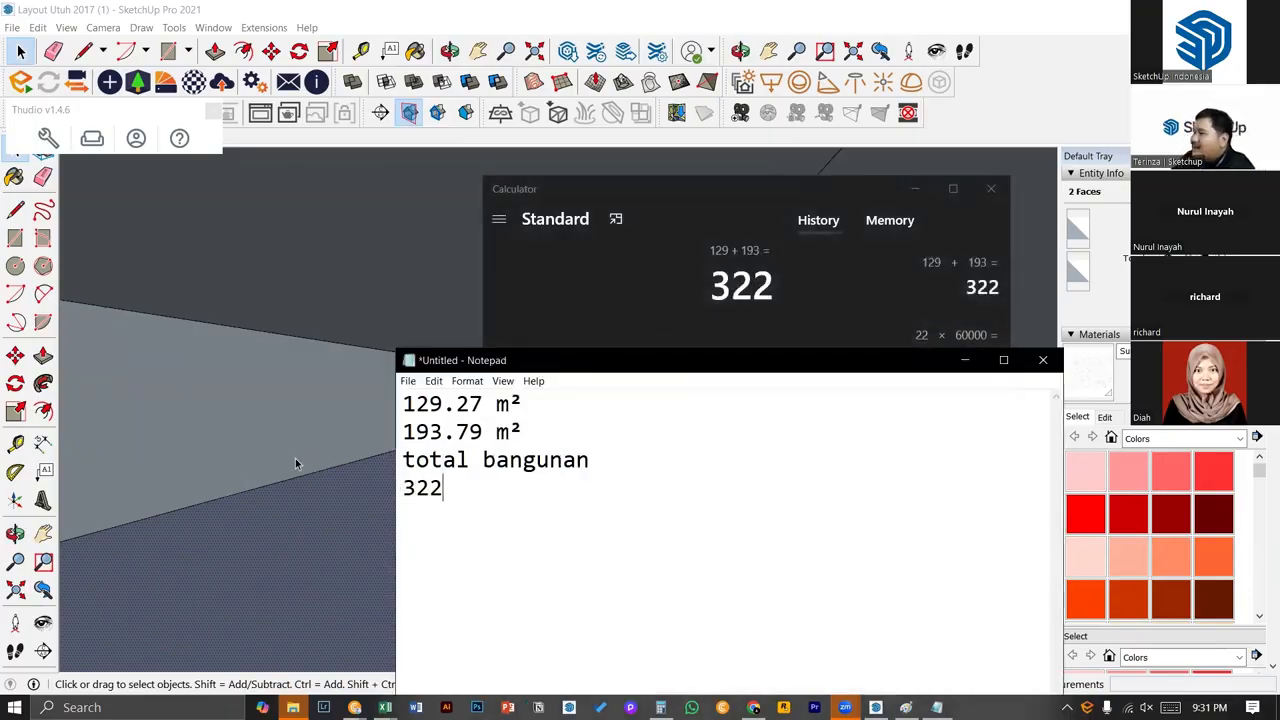
type("m")
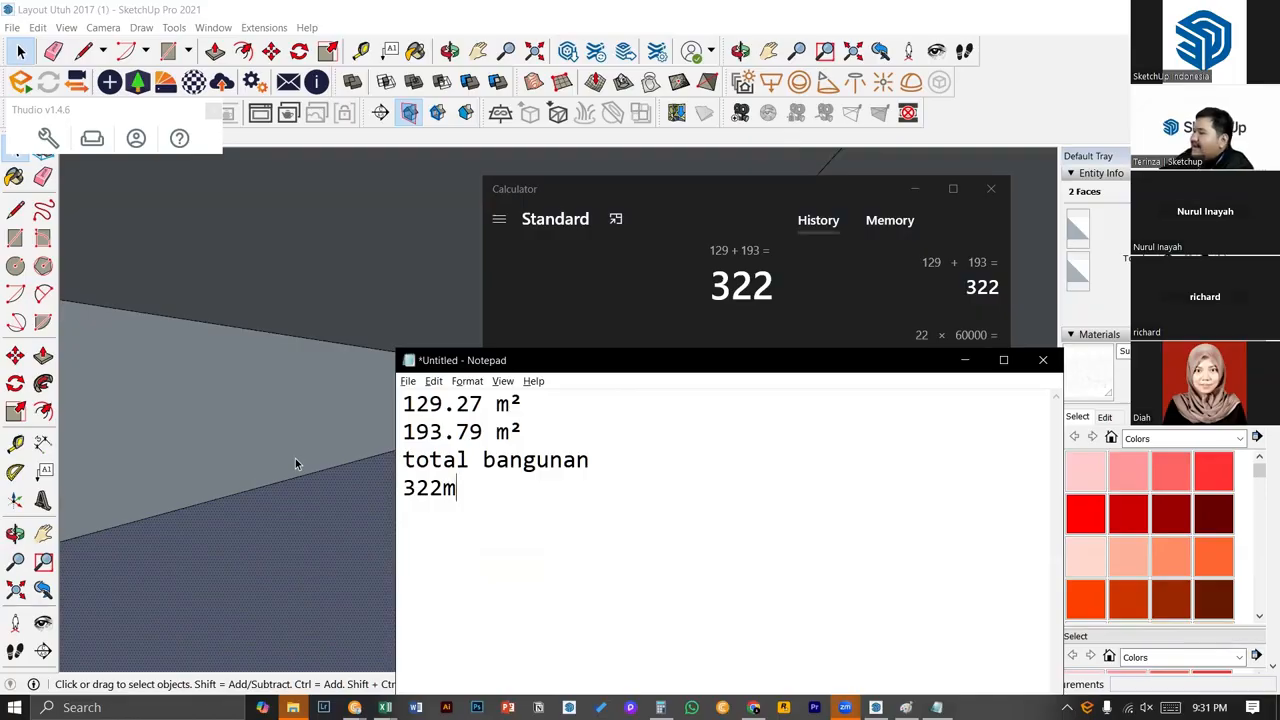
type("²")
- Switch to SketchUp, go inside the small house and select its interior floor face together with its edges
middle_click(295, 458)
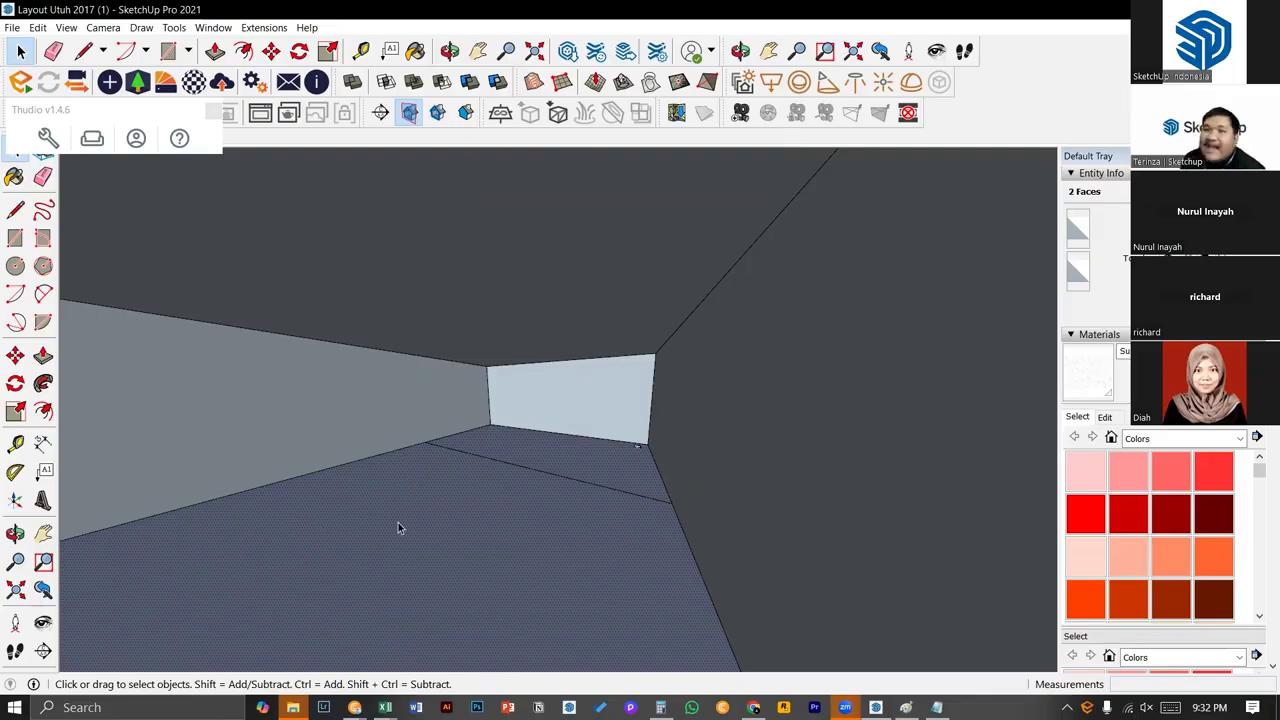
middle_click_drag(690, 500, 429, 443)
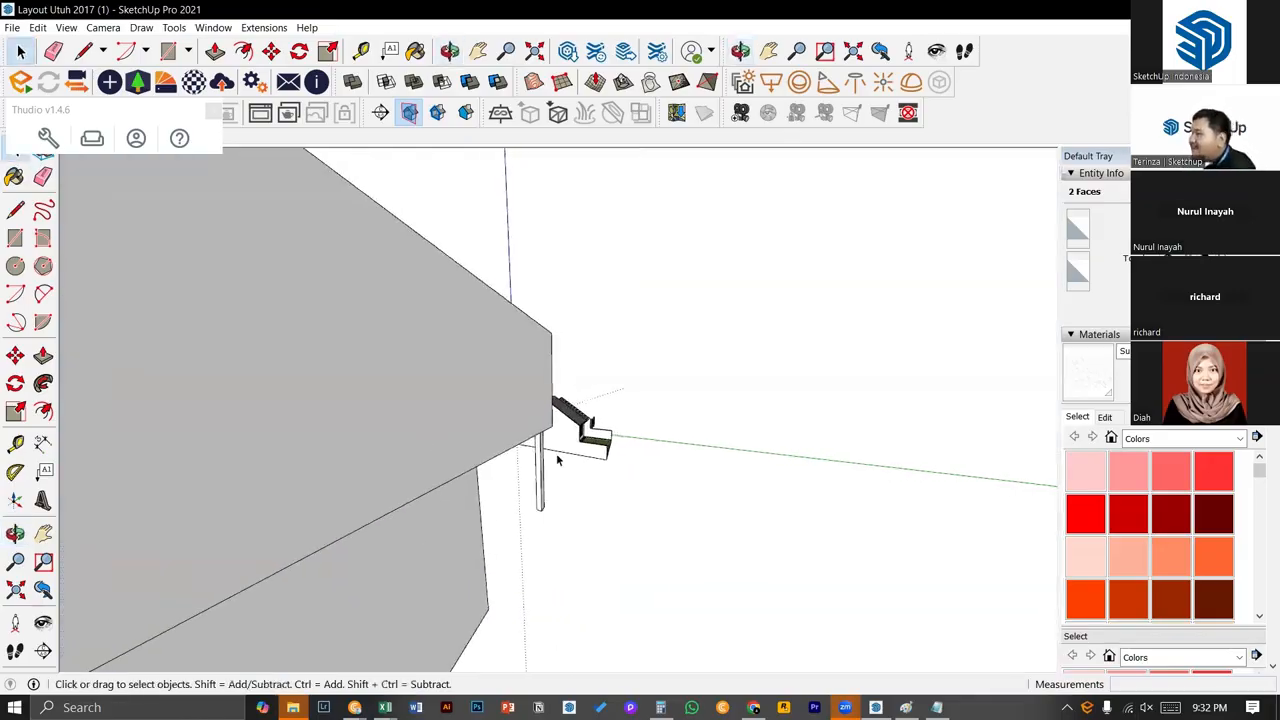
middle_click_drag(556, 453, 434, 462)
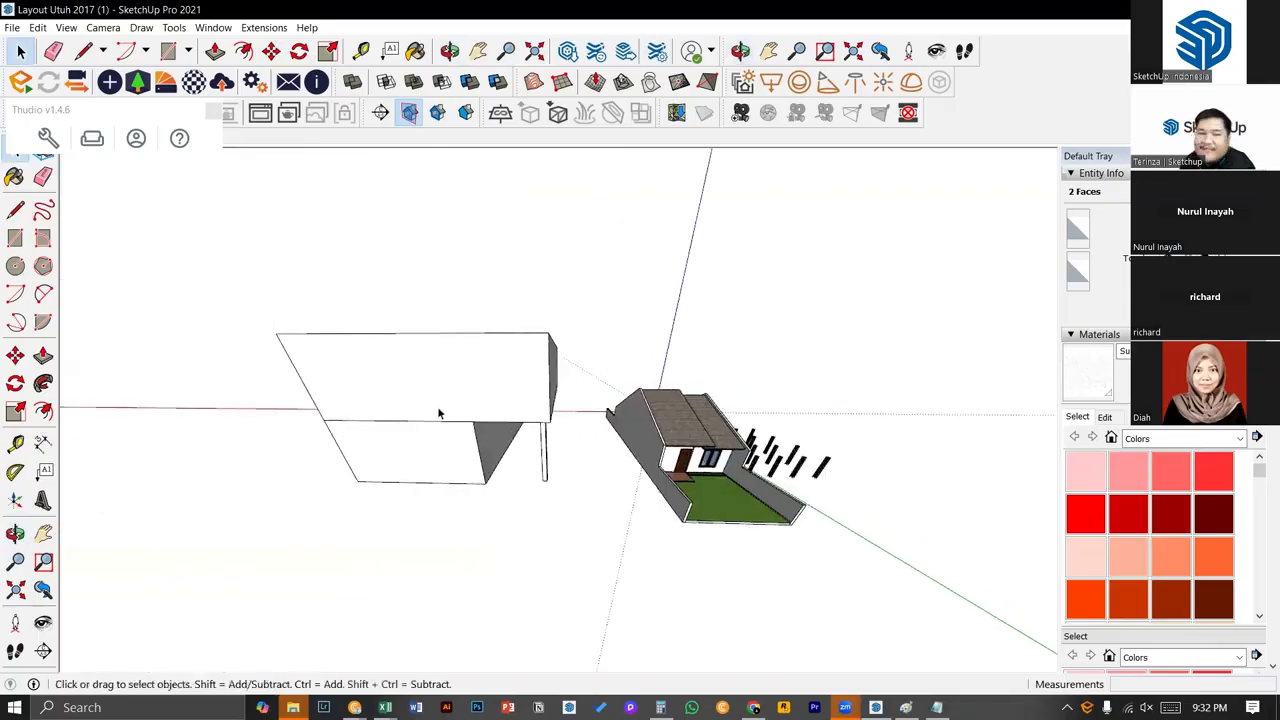
scroll(676, 462, "up", 10)
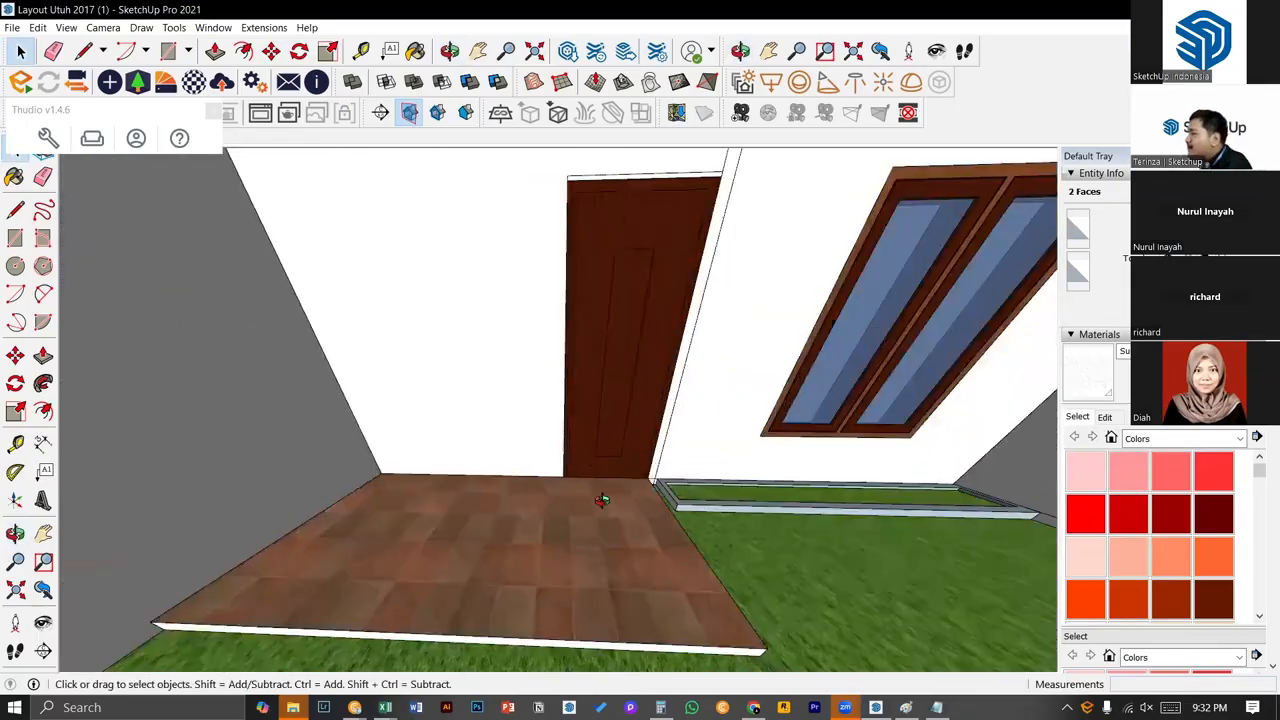
middle_click_drag(601, 500, 614, 531)
double_click(617, 489)
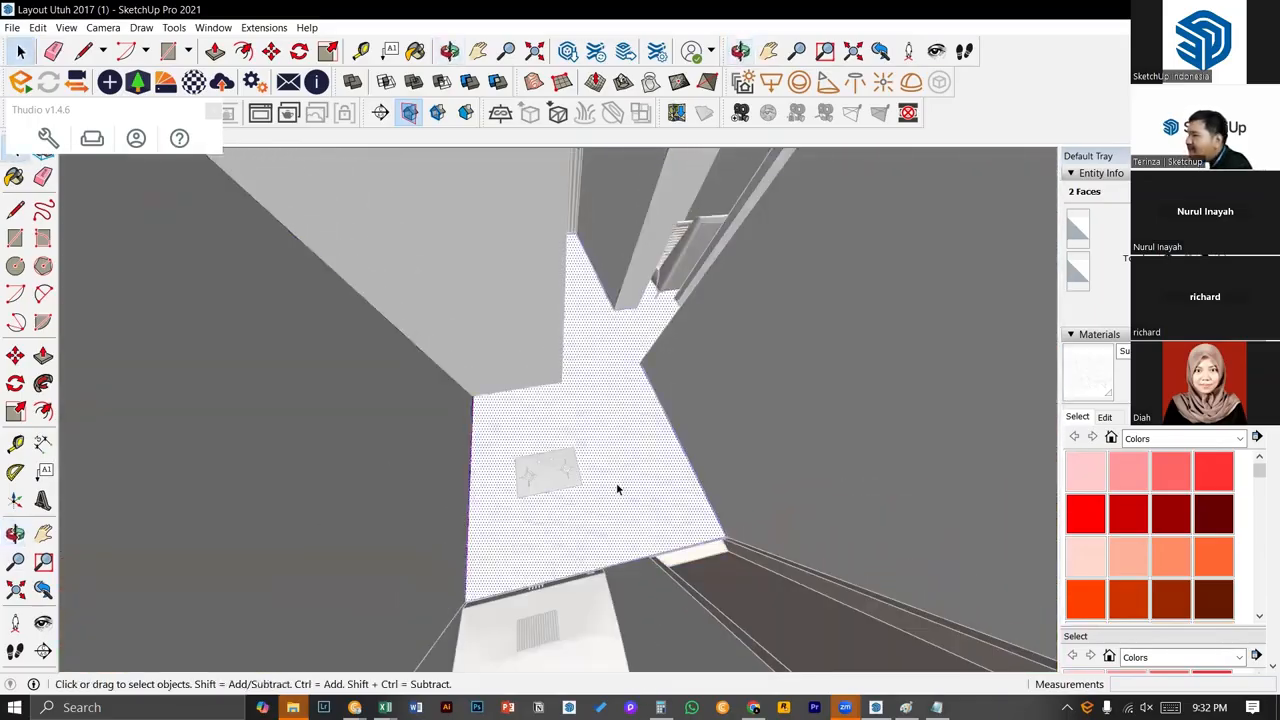
- Copy the selected floor along the green axis to an empty spot about 16 m outside the house
key("m")
key("ctrl")
left_click(667, 477)
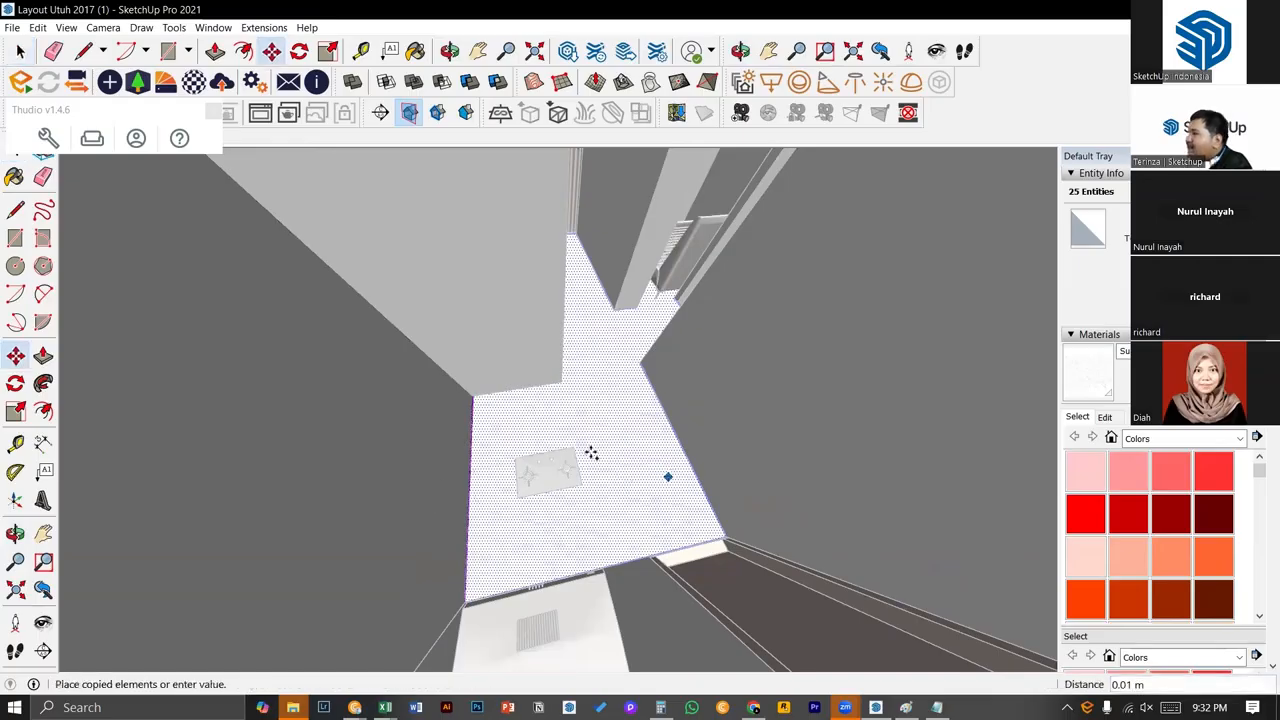
middle_click_drag(667, 477, 478, 455)
scroll(477, 456, "down", 5)
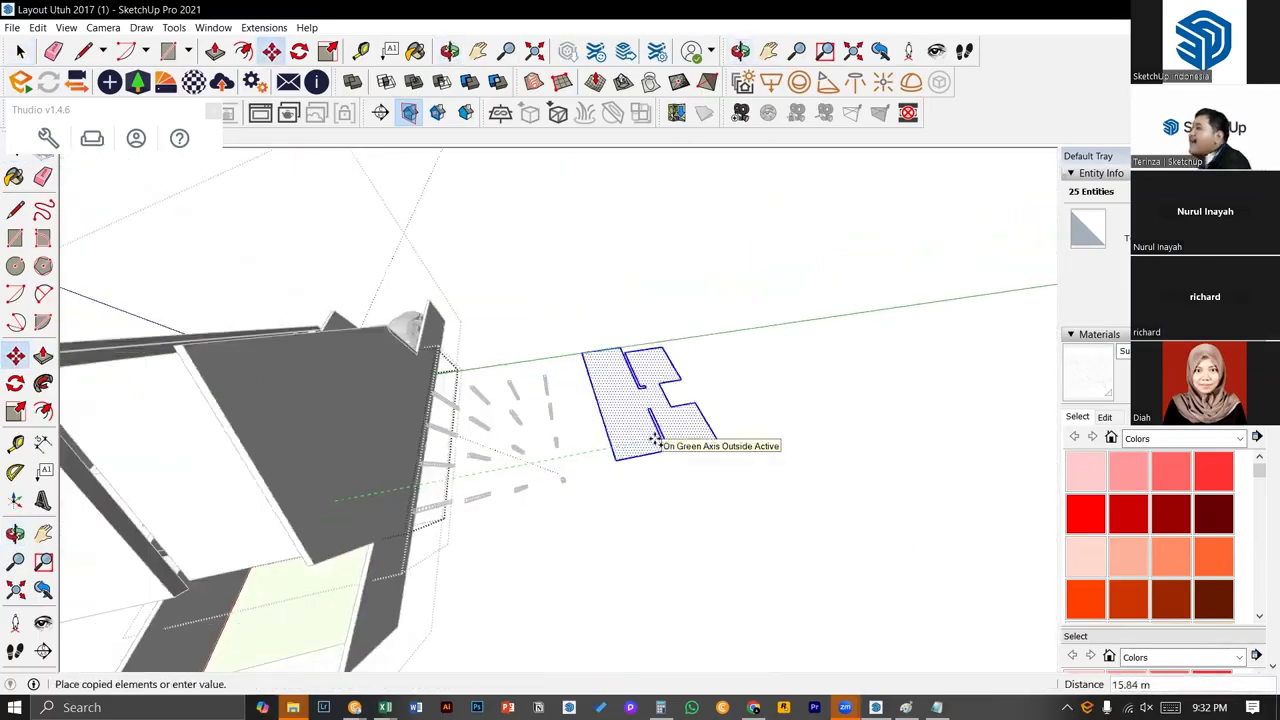
left_click(672, 430)
scroll(702, 409, "up", 1)
key("space")
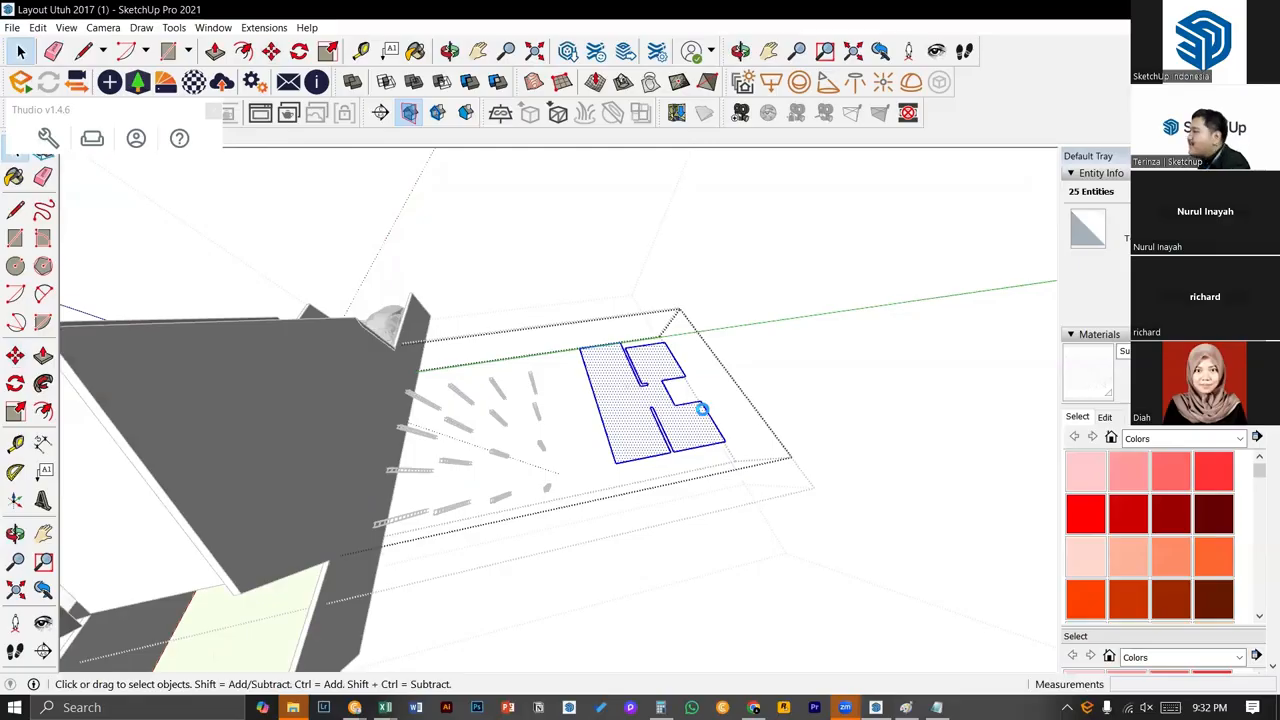
scroll(704, 404, "up", 2)
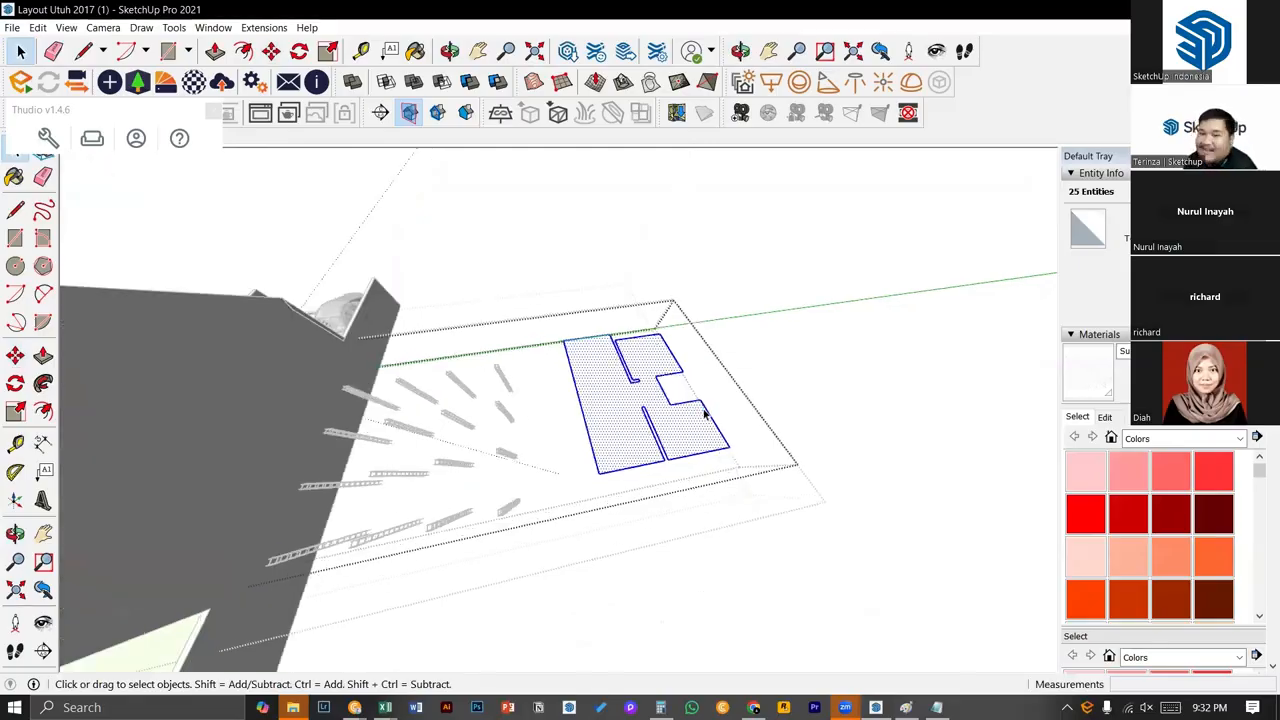
- Draw a rectangle over the bedroom area of the copied floor and select the resulting face
key("r")
left_click(699, 396)
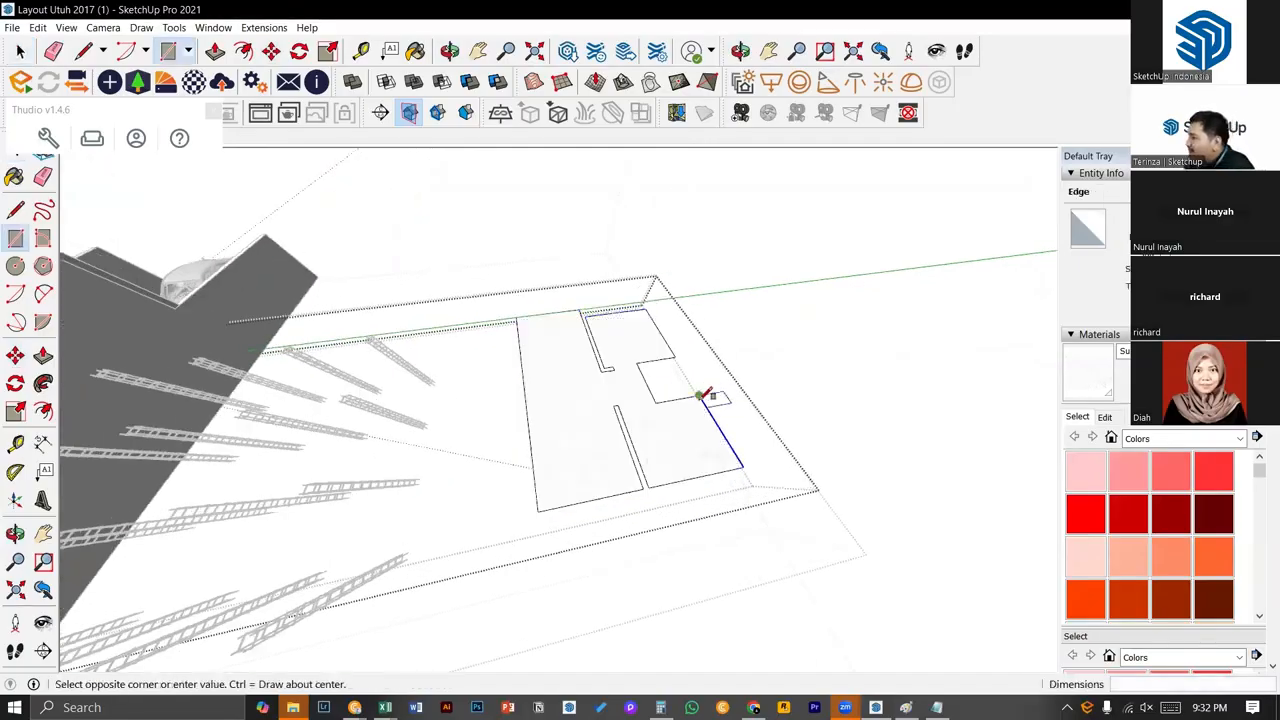
left_click(646, 486)
key("space")
left_click(677, 429)
scroll(643, 429, "up", 3)
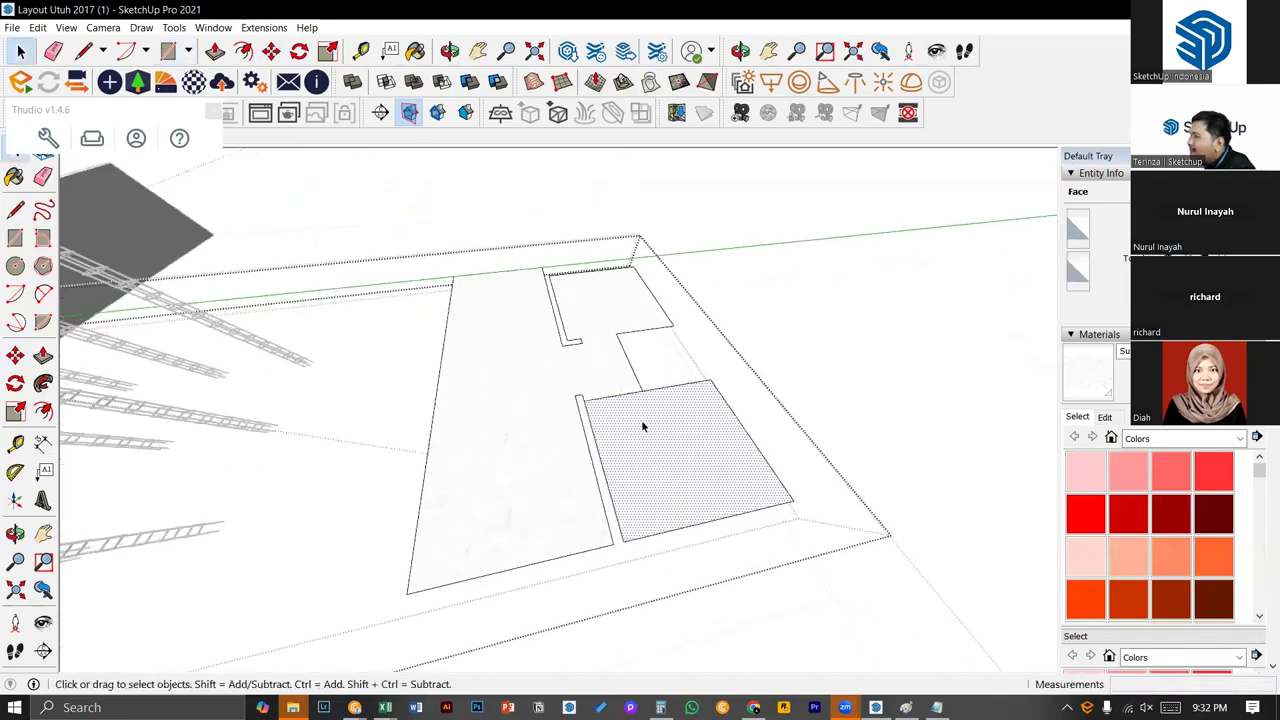
key("l")
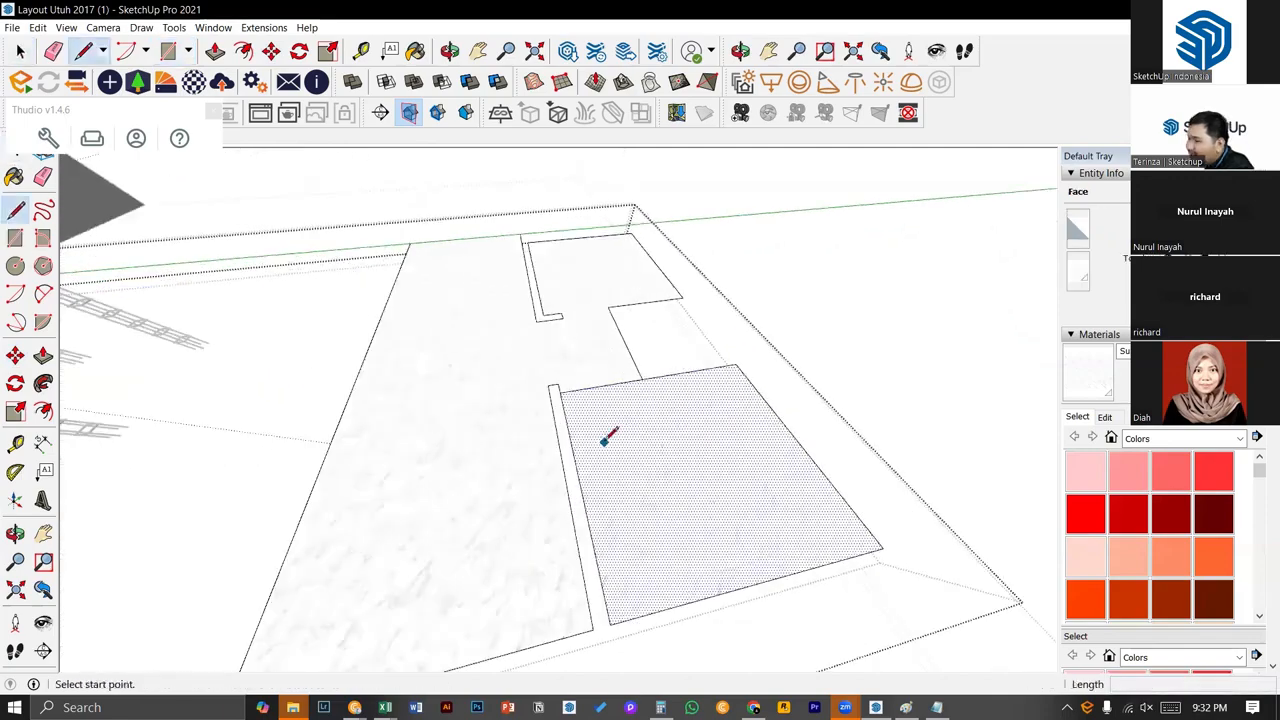
left_click(558, 388)
key("space")
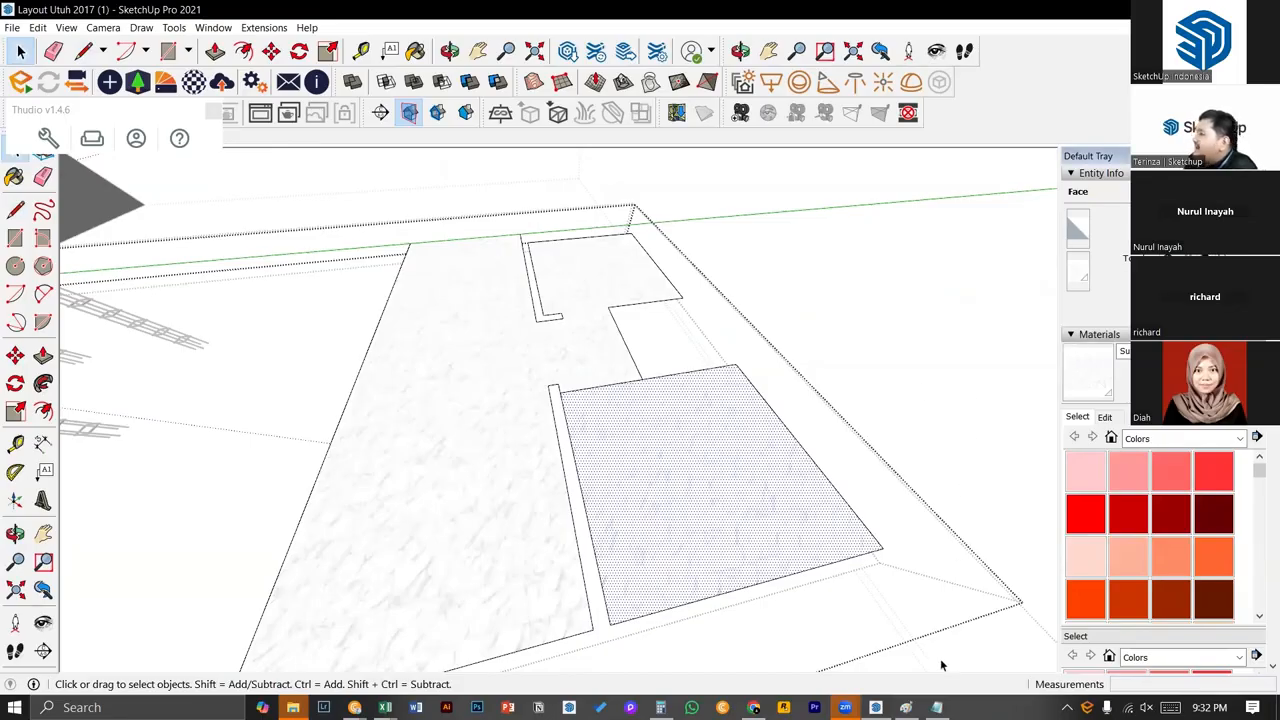
- Switch to Notepad and append the rate "x 200.000" after the "322m²" building area
left_click(936, 707)
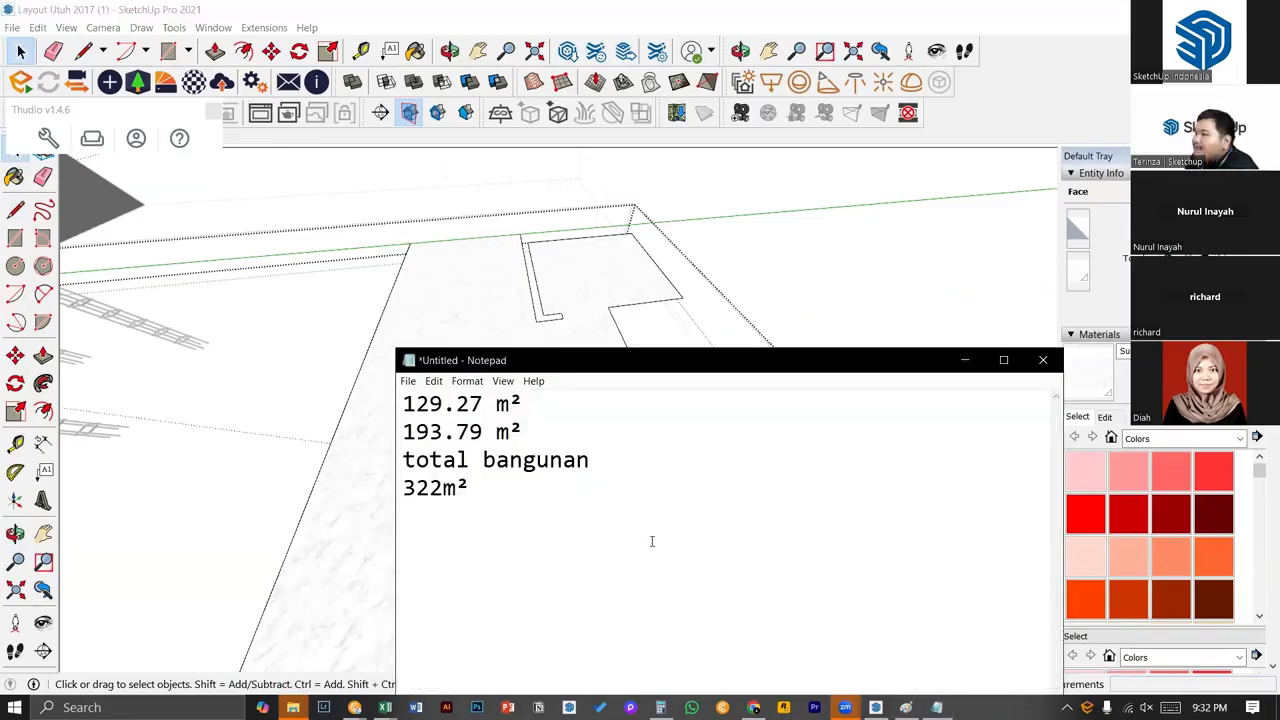
type("x 200")
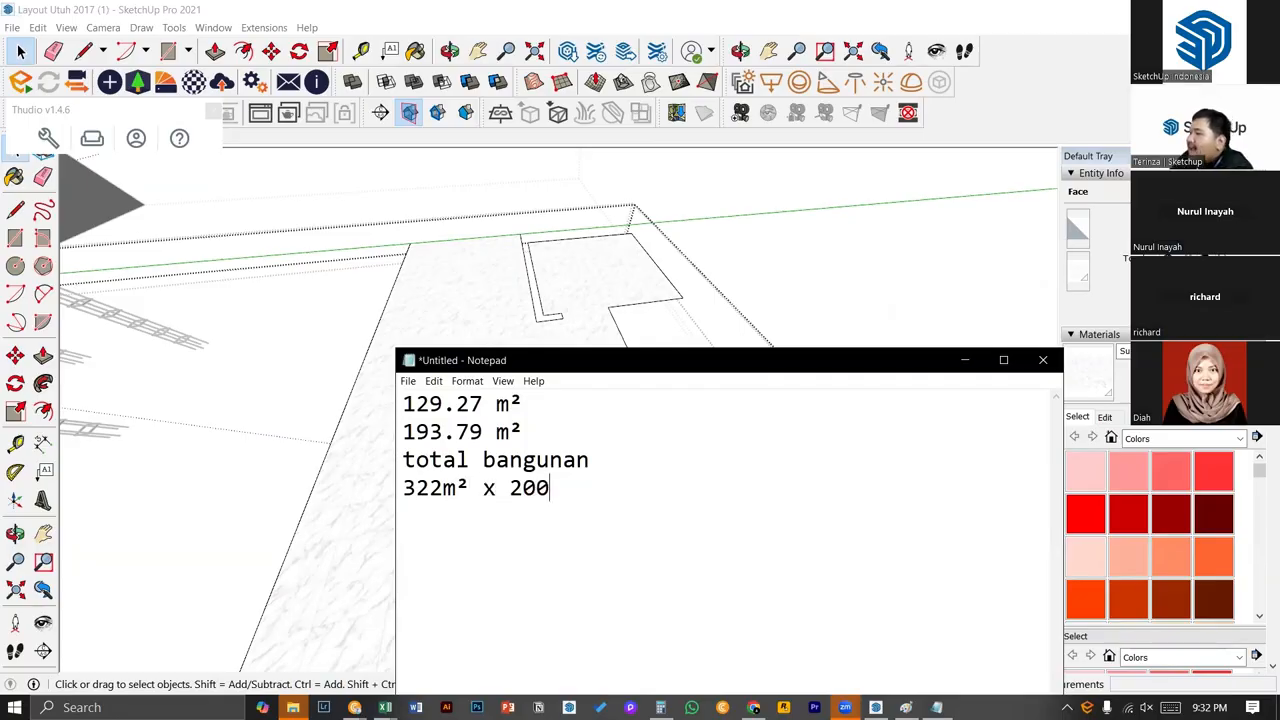
type(".000")
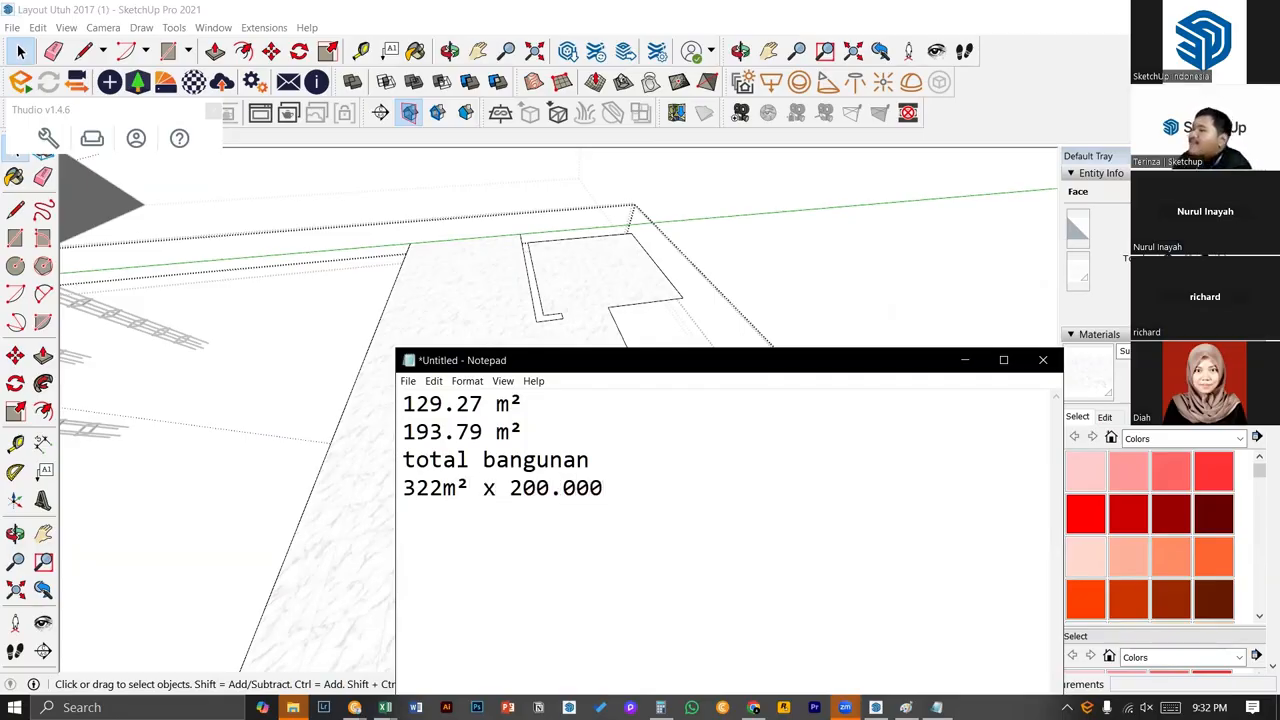
left_click(936, 707)
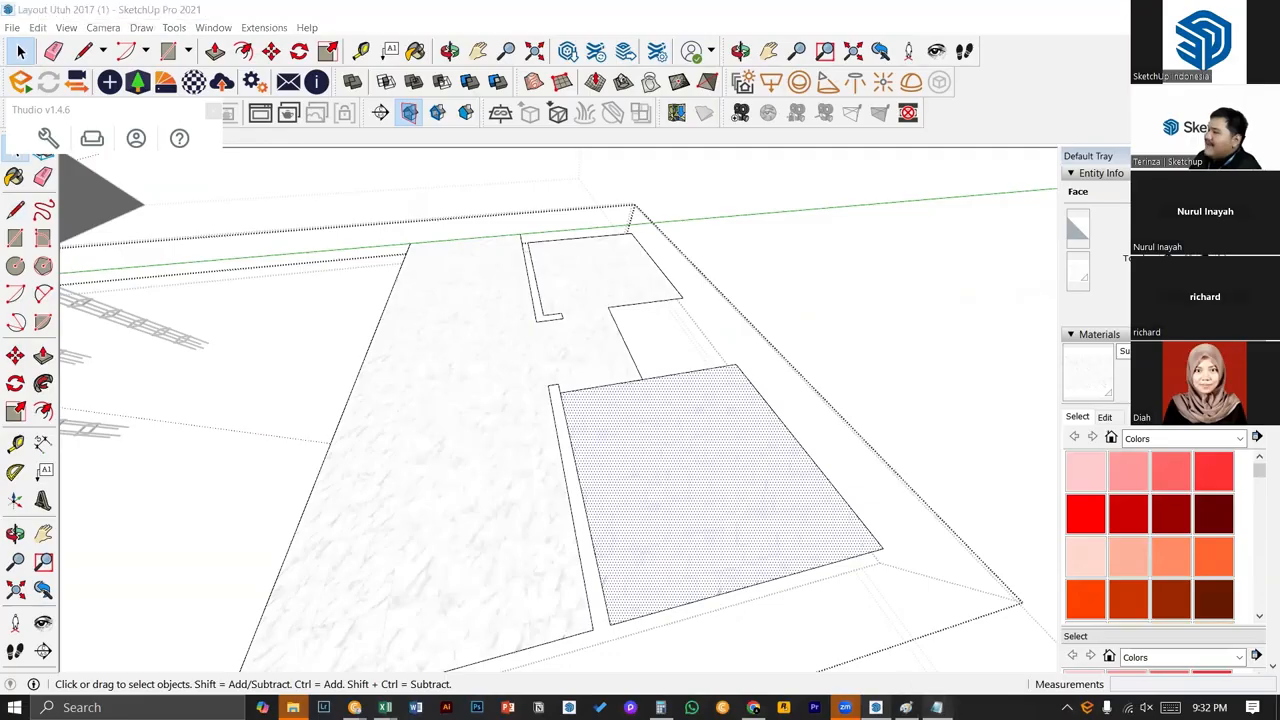
left_click(936, 707)
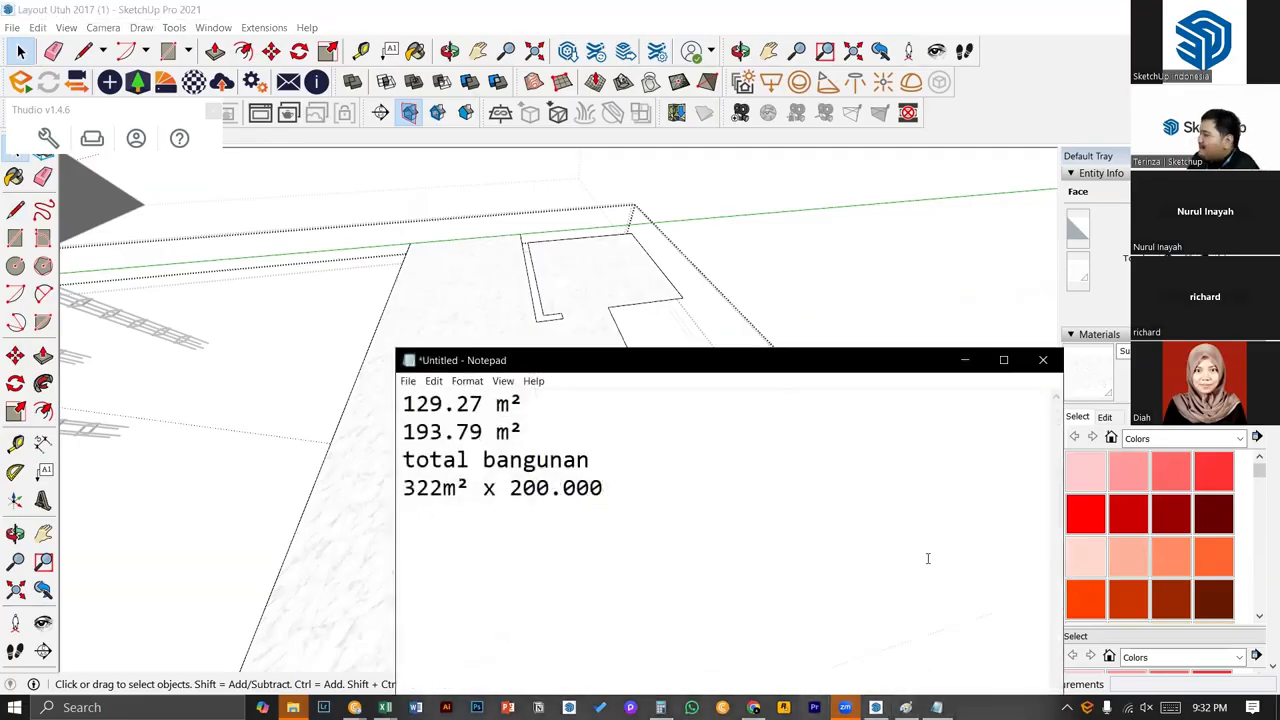
- Extend the "total bangunan" label with the words "desain bangunan"
left_click(591, 467)
type("desain ")
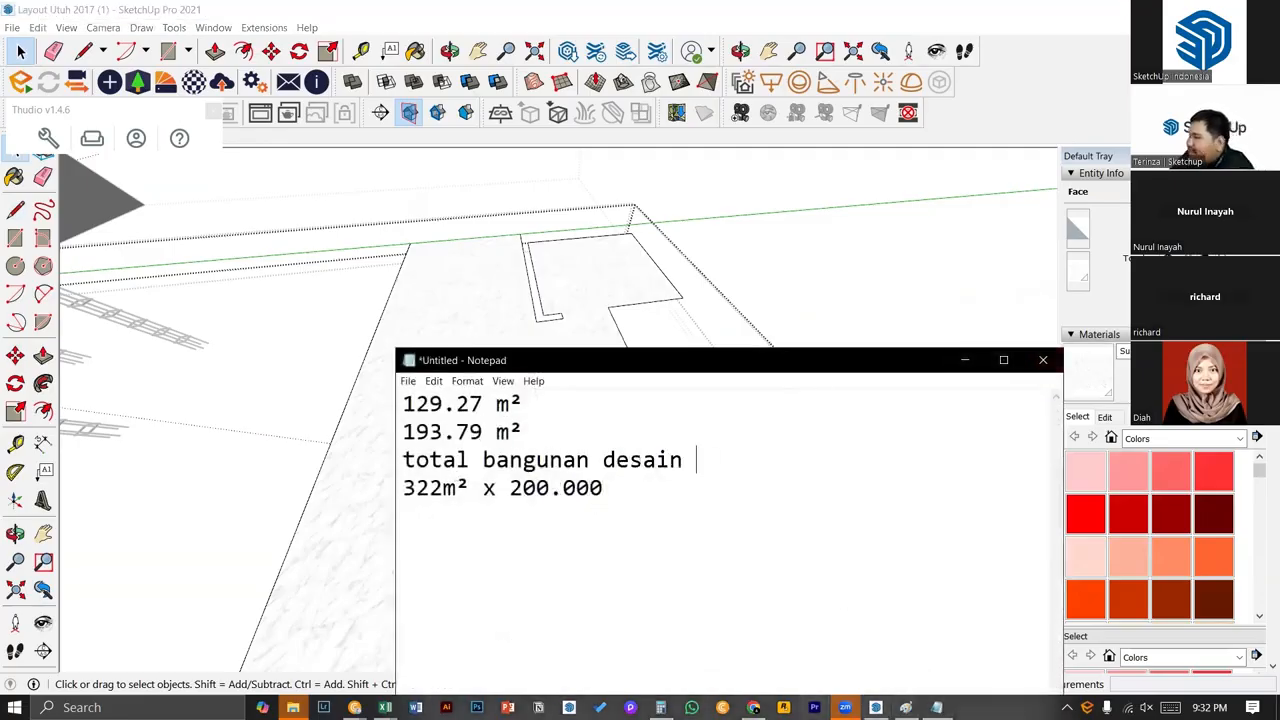
type("bangunan")
key("Return")
key("Return")
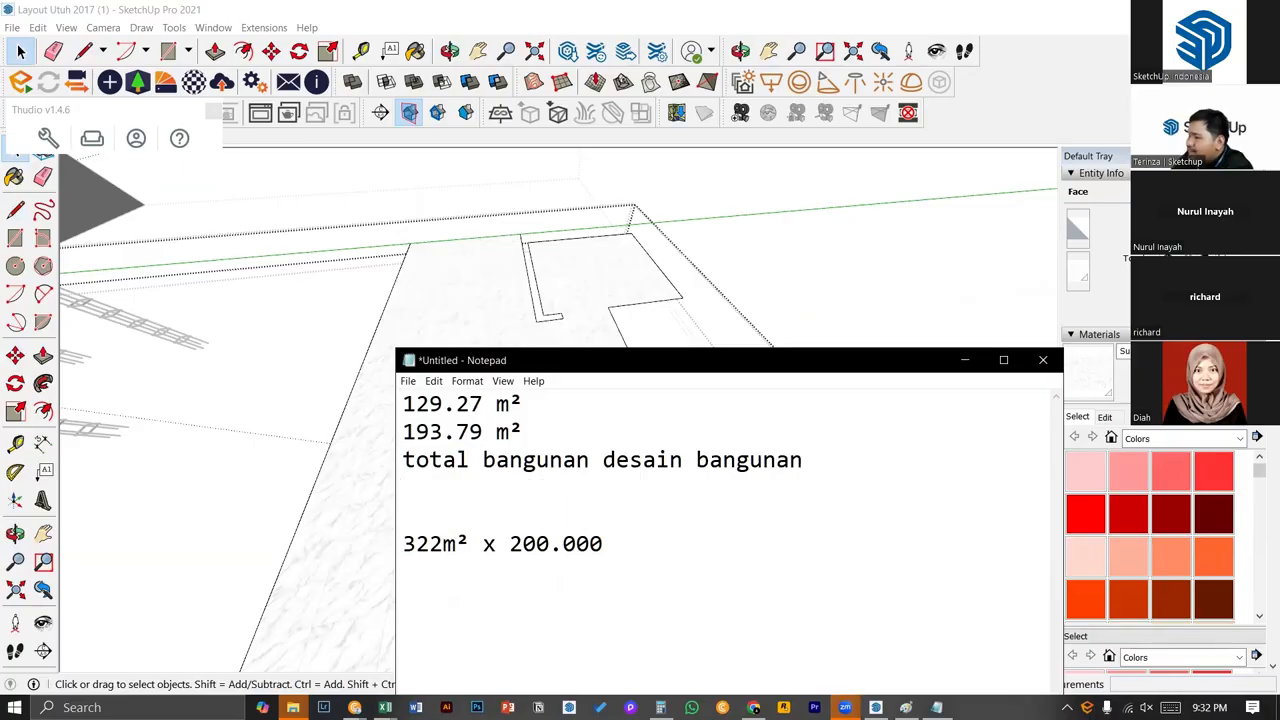
key("BackSpace")
key("BackSpace")
- Add the label "total desain interior (kamar ibu X)" below the building calculation, separated by a blank line
key("Down")
key("Return")
key("Return")
type("t")
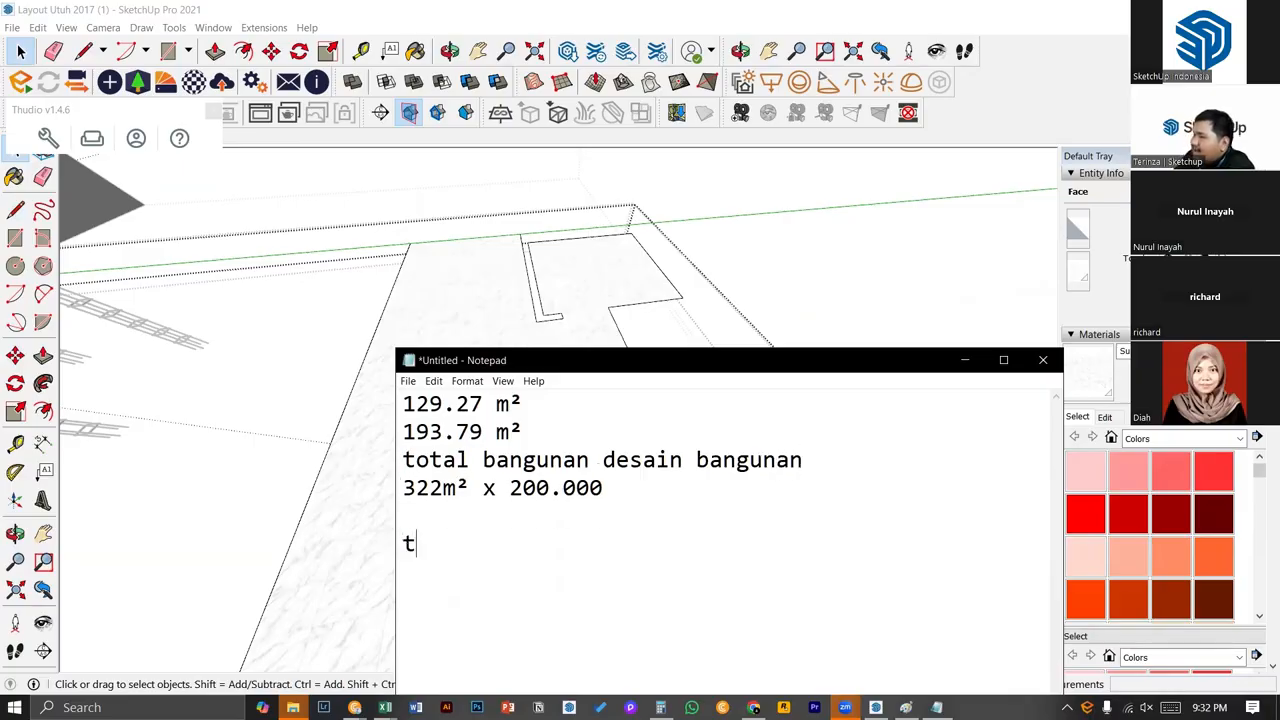
type("otal desain interi")
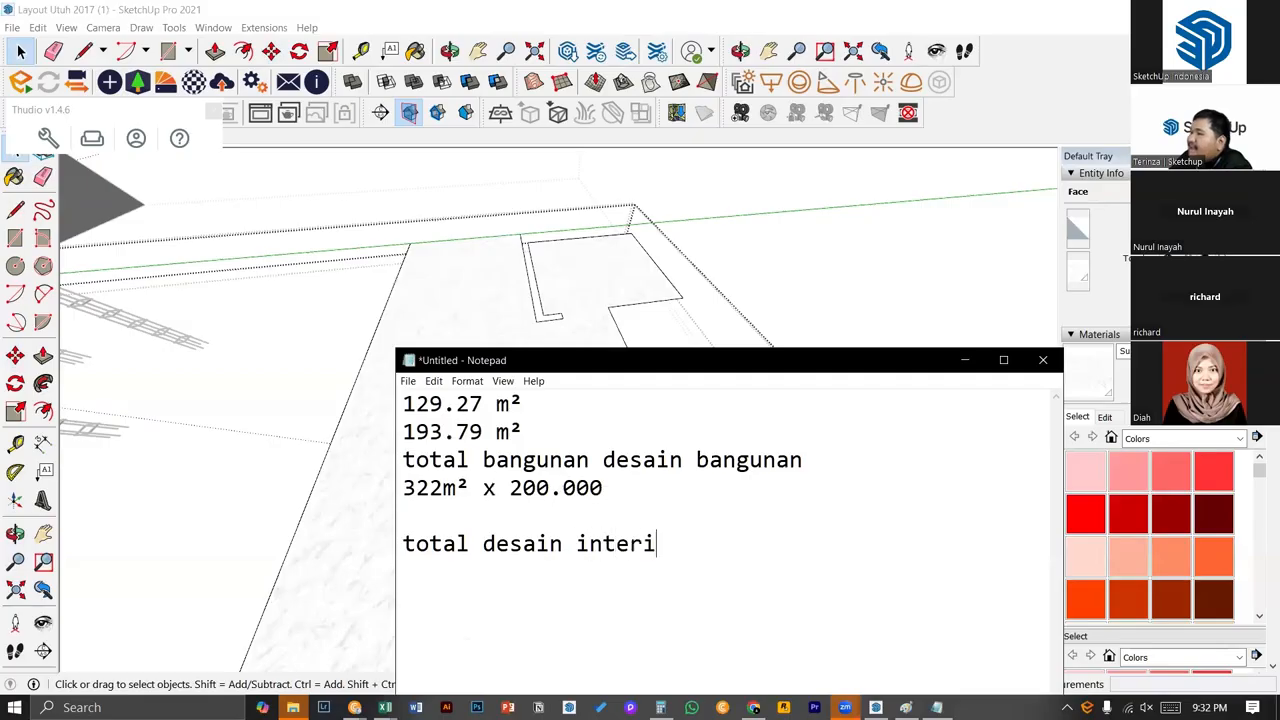
type("or")
key("BackSpace")
type("or (")
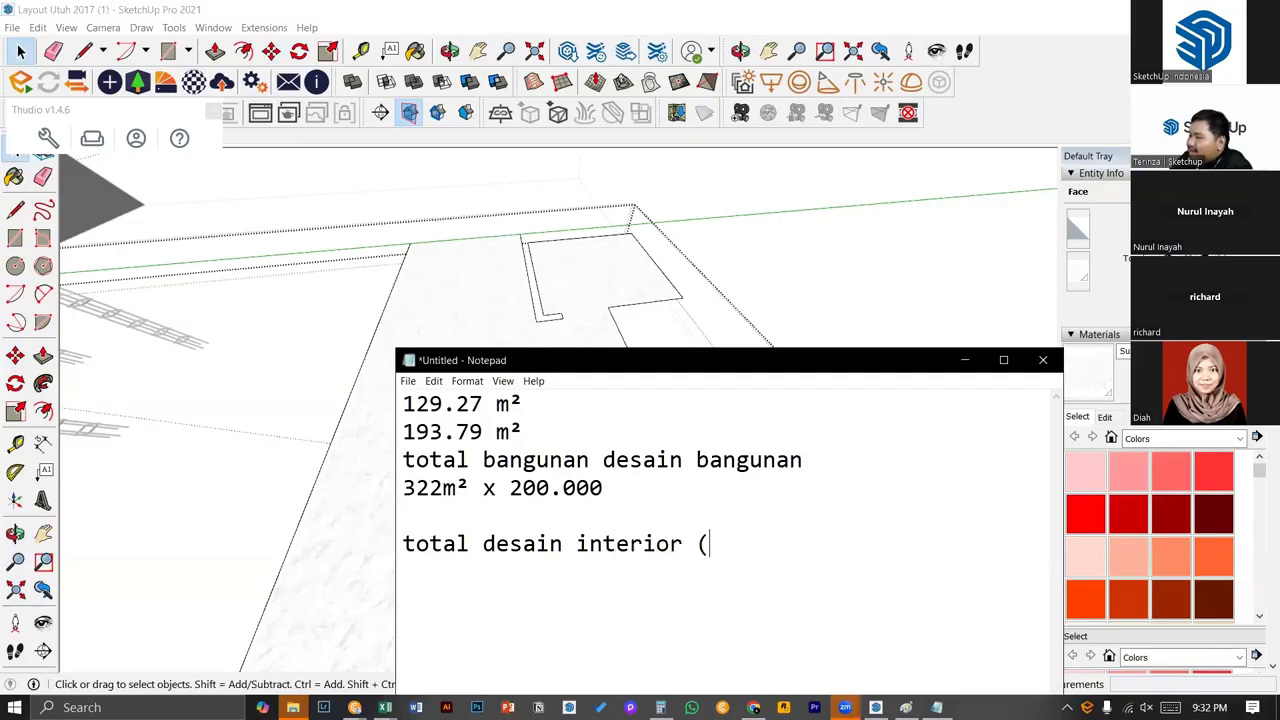
type("kamar bi")
key("BackSpace")
key("BackSpace")
type("ibu ")
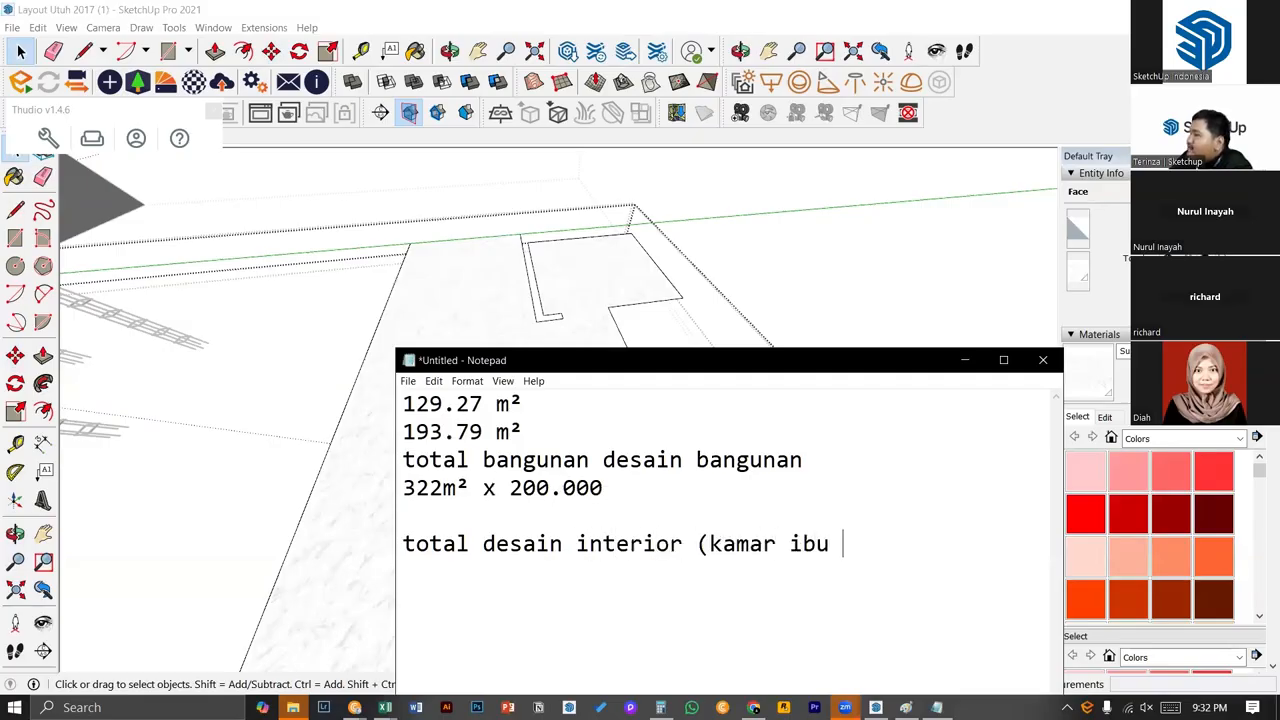
type("X)")
key("Return")
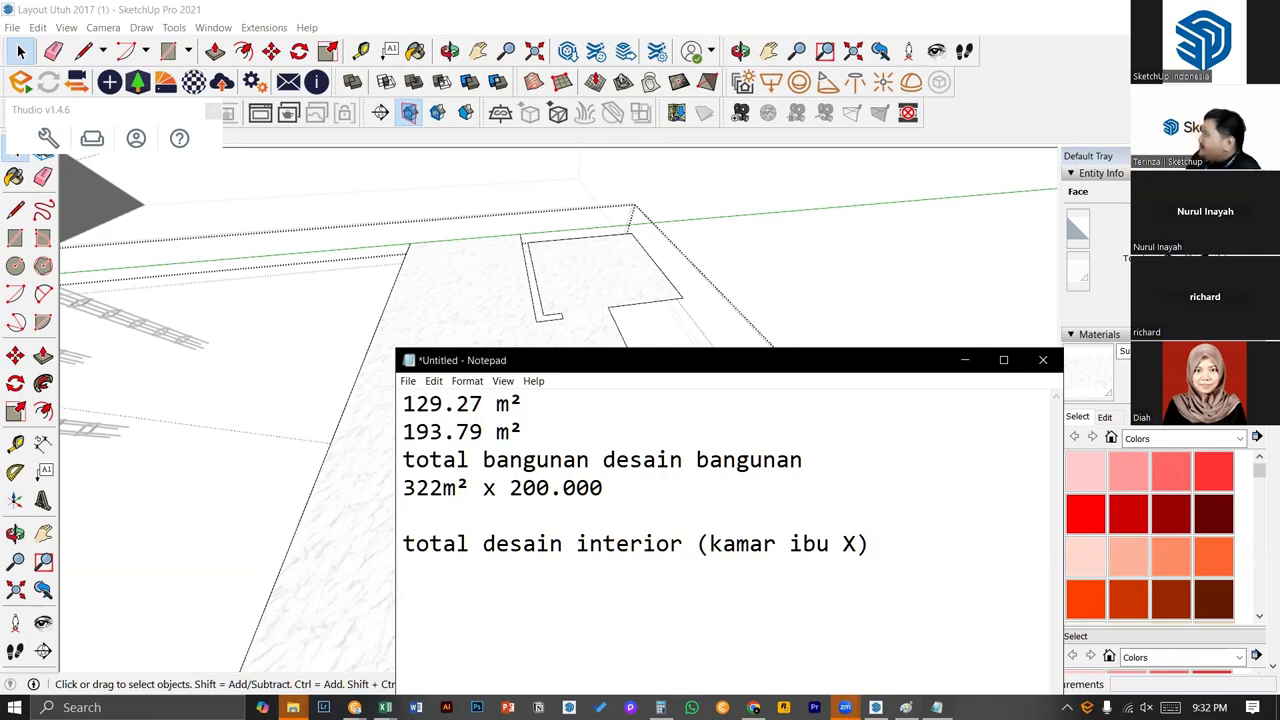
- Enter the interior calculation "6.31m² x 200.000" under the "total desain interior" label and highlight its rate
type("6.31m")
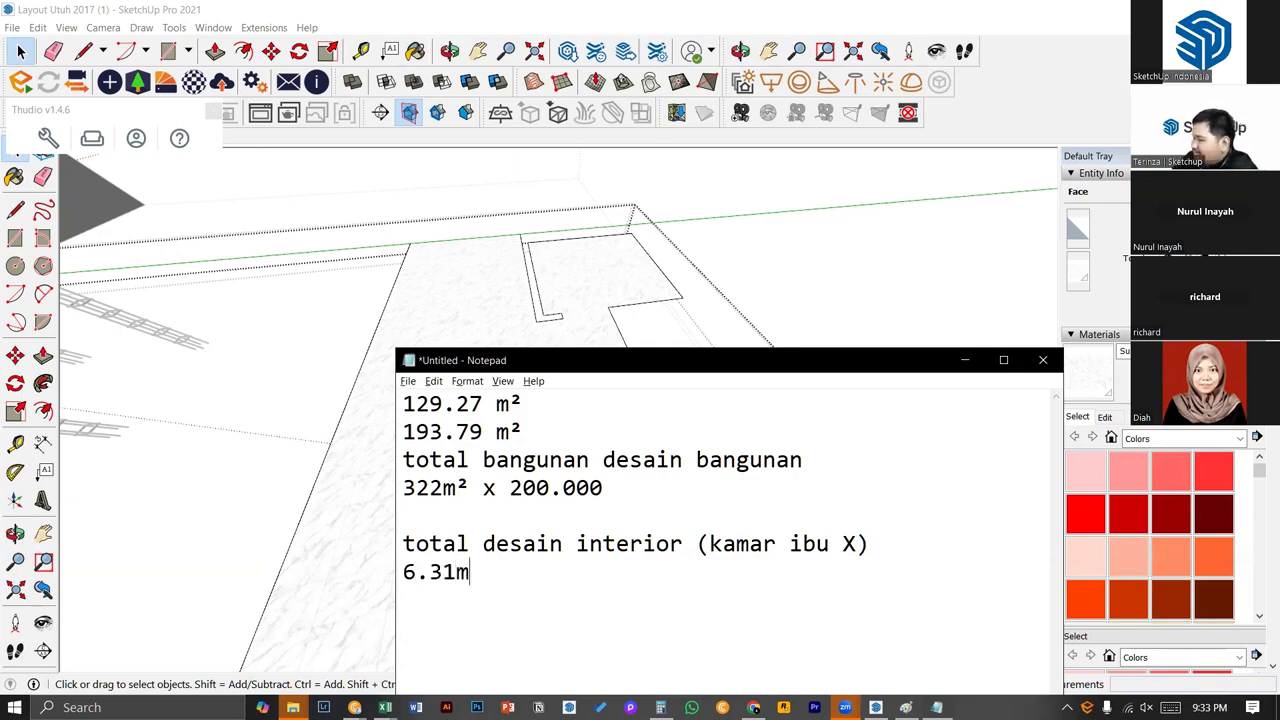
type("²")
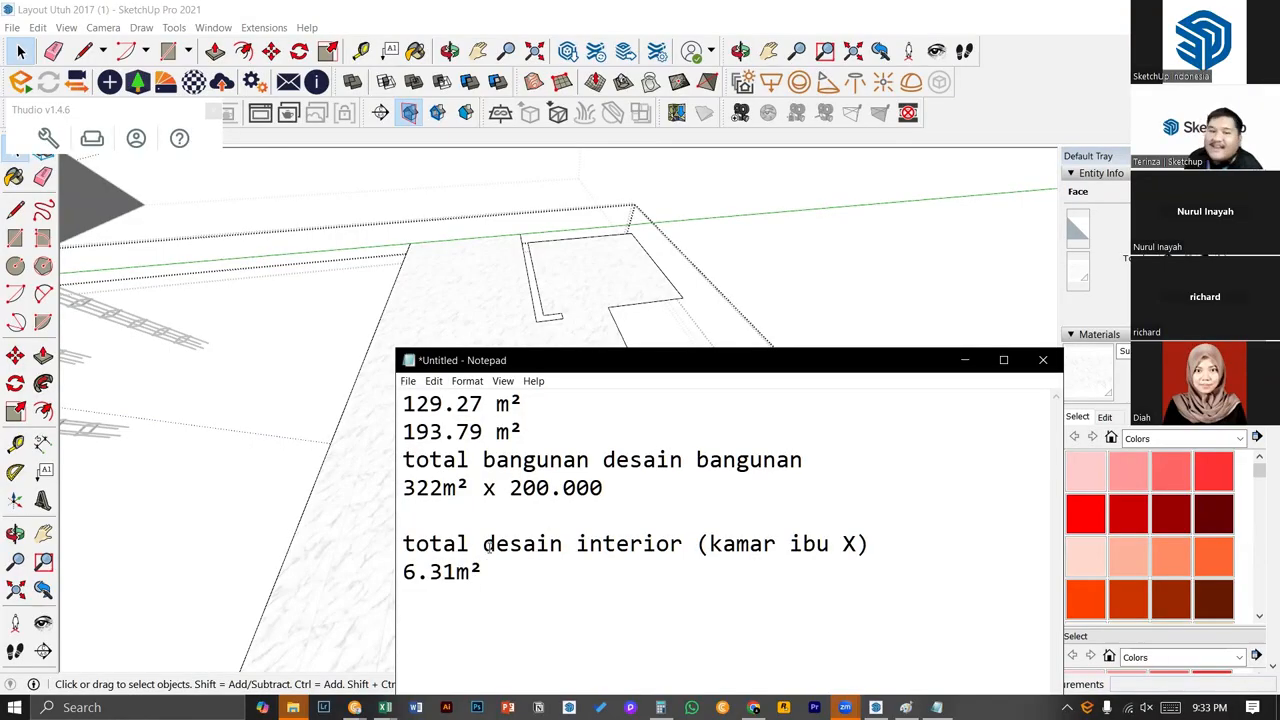
left_click_drag(508, 543, 648, 543)
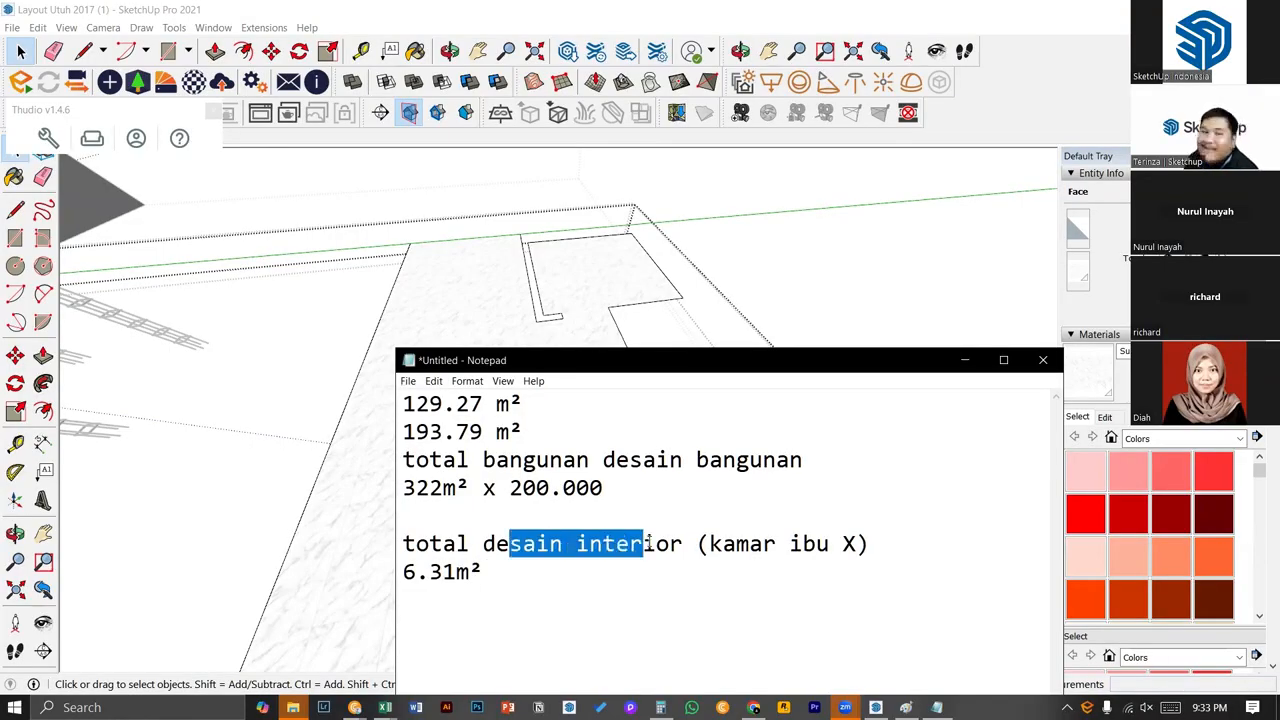
left_click(585, 590)
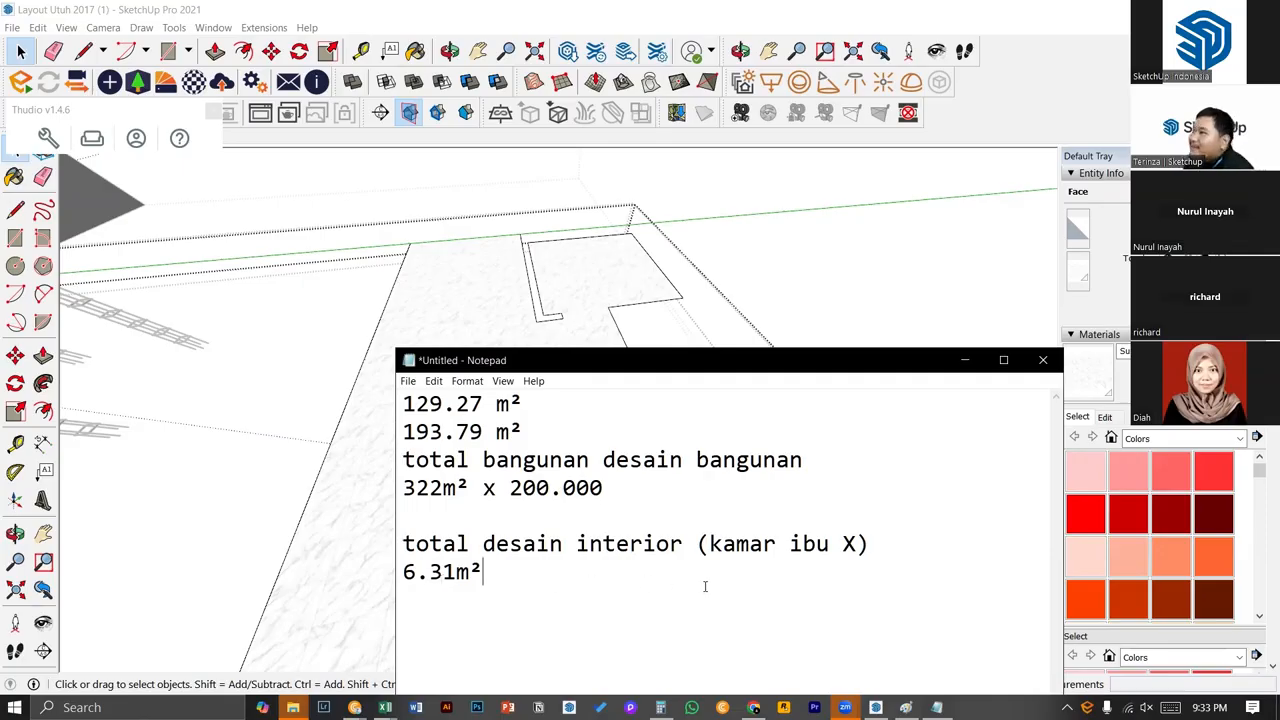
type("x 200.")
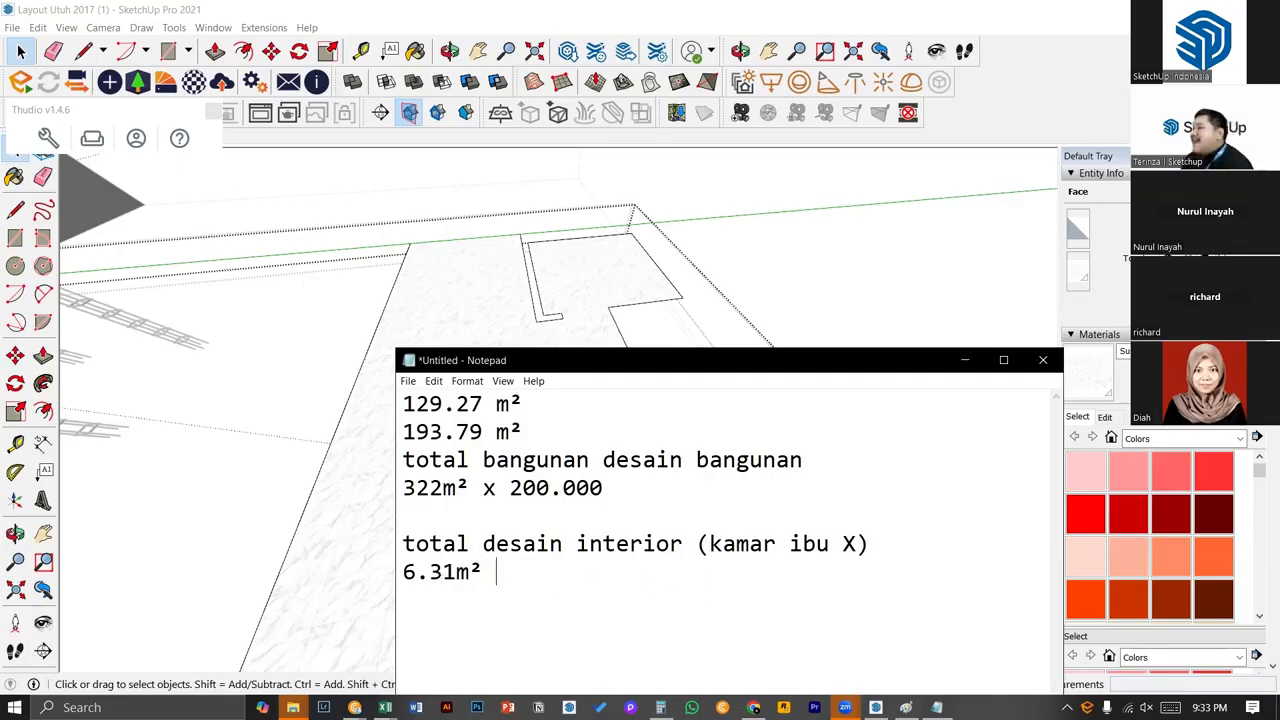
type("000")
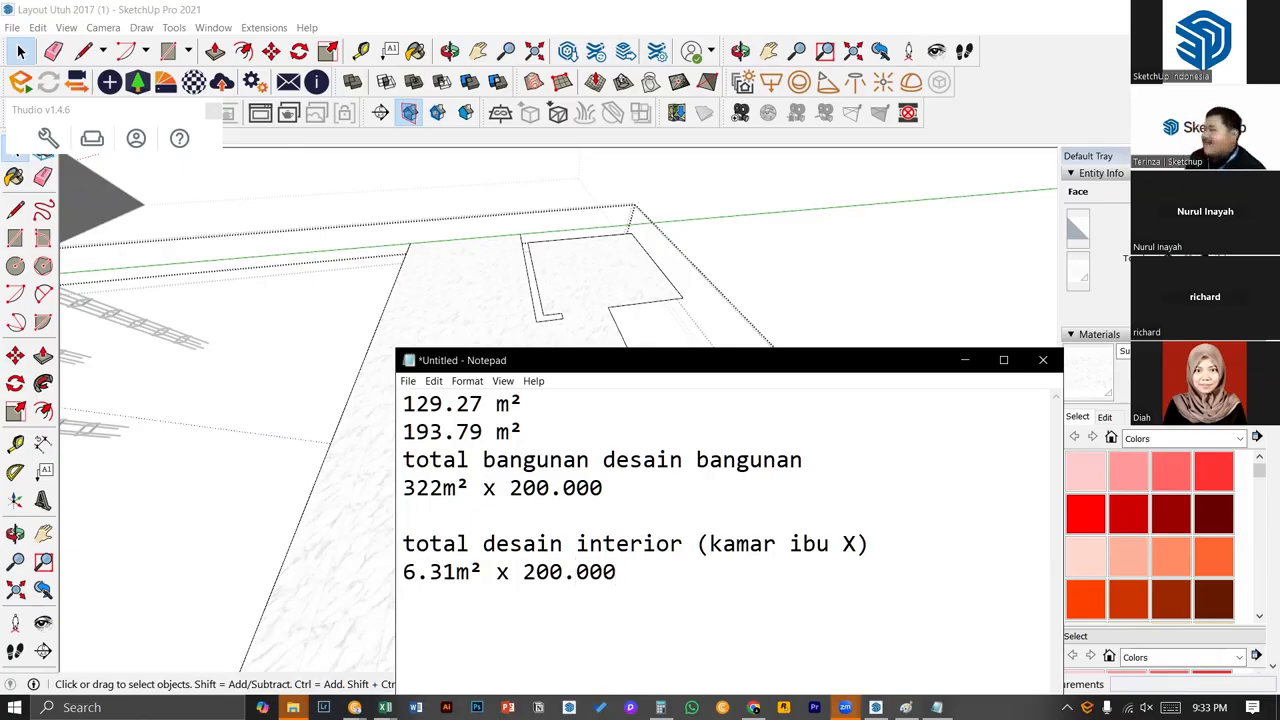
mouse_move(936, 707)
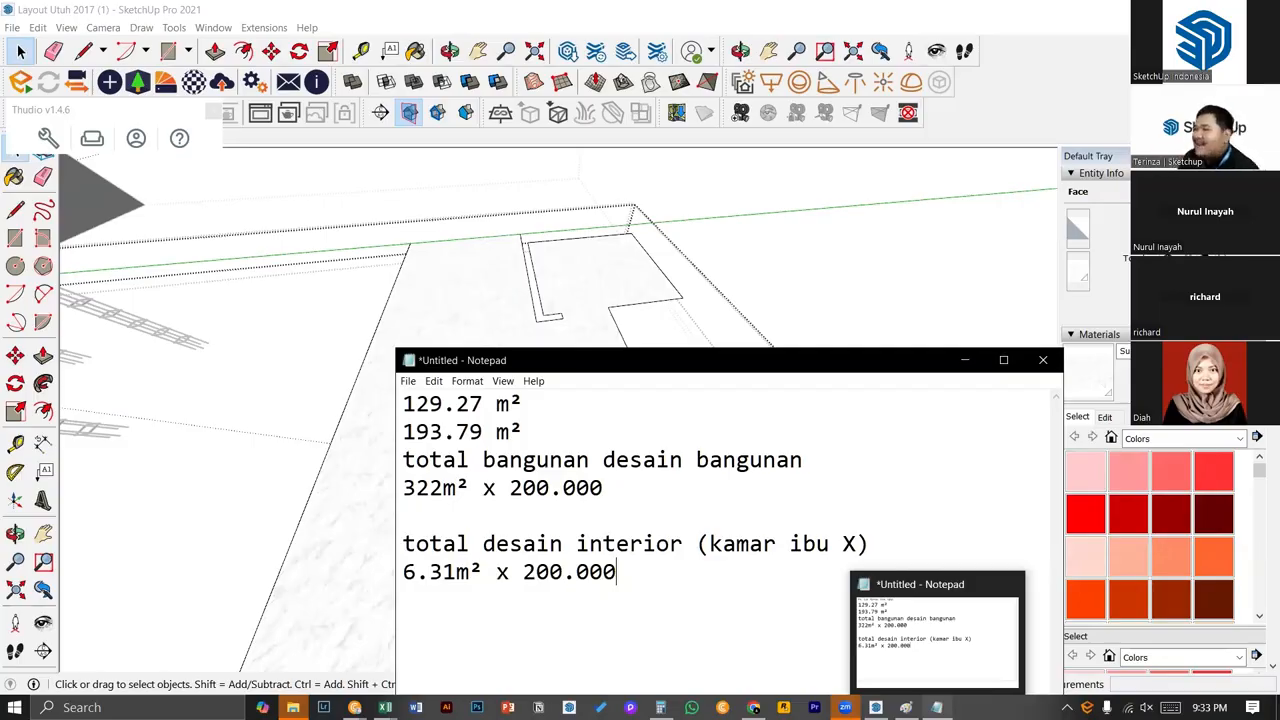
left_click_drag(630, 572, 528, 571)
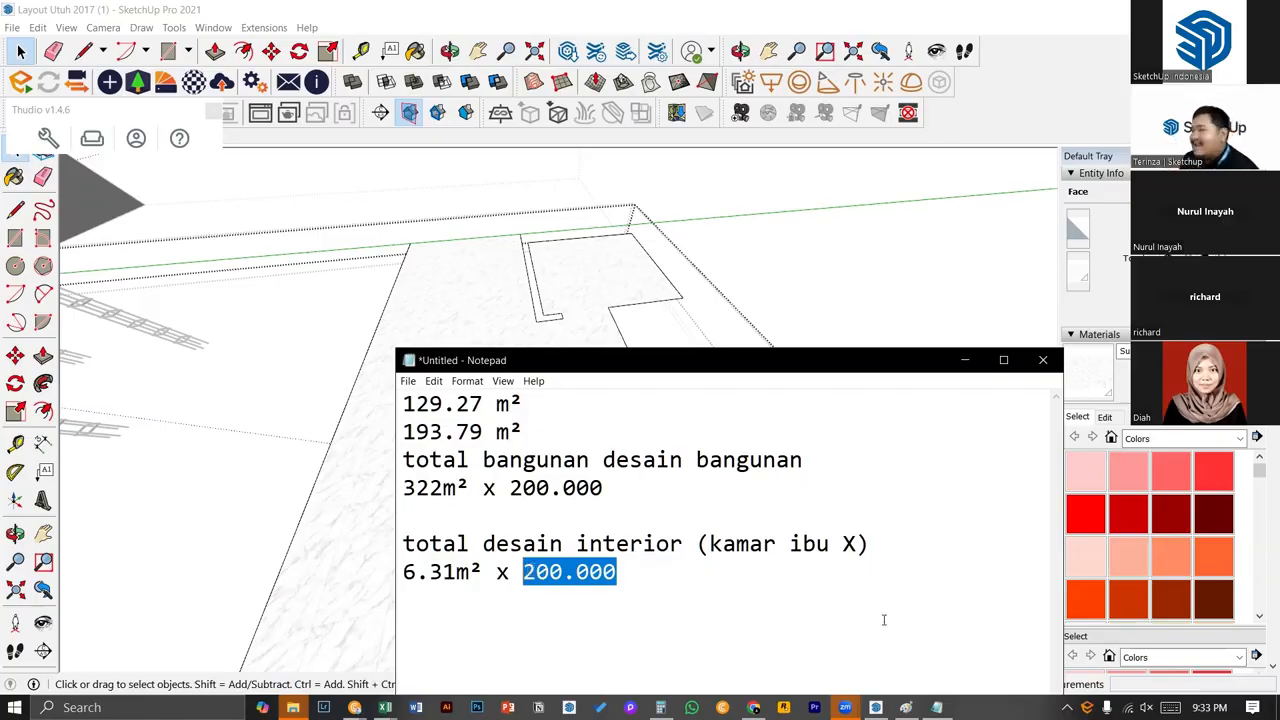
- Switch to Calculator and multiply the 322 building area by the rate of 200000
left_click(662, 707)
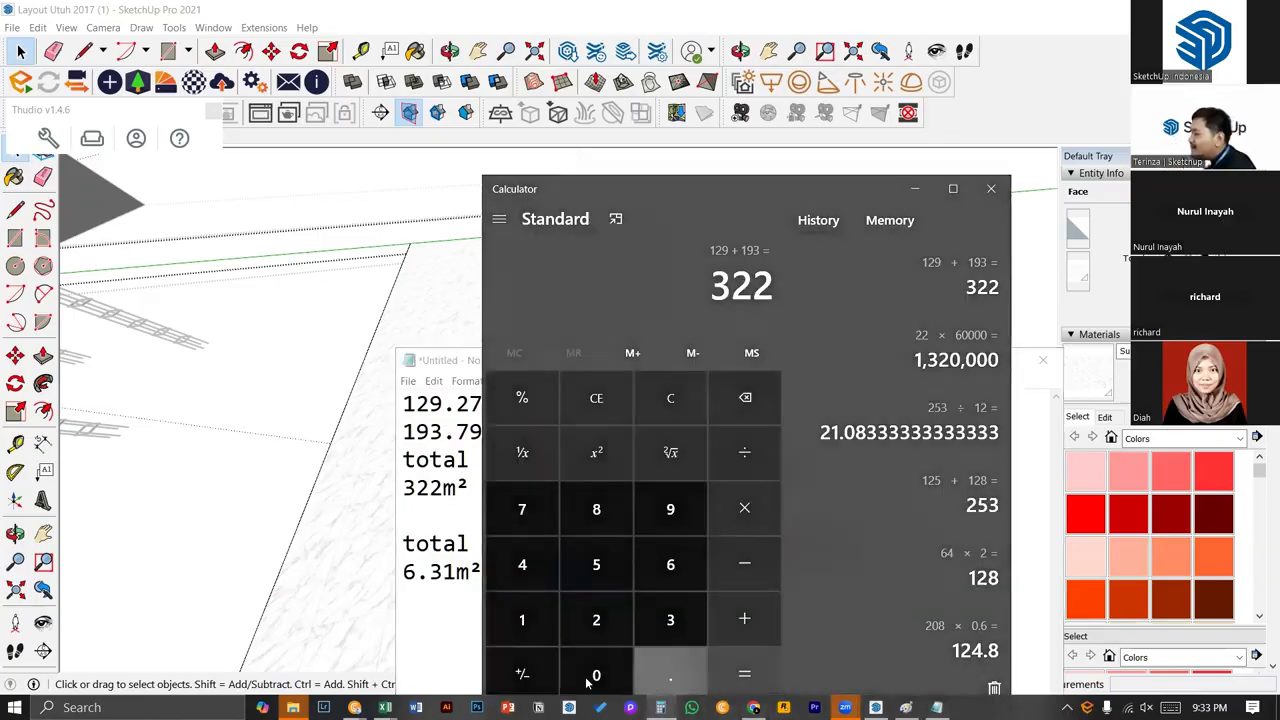
key("Escape")
type("63")
key("Escape")
type("32")
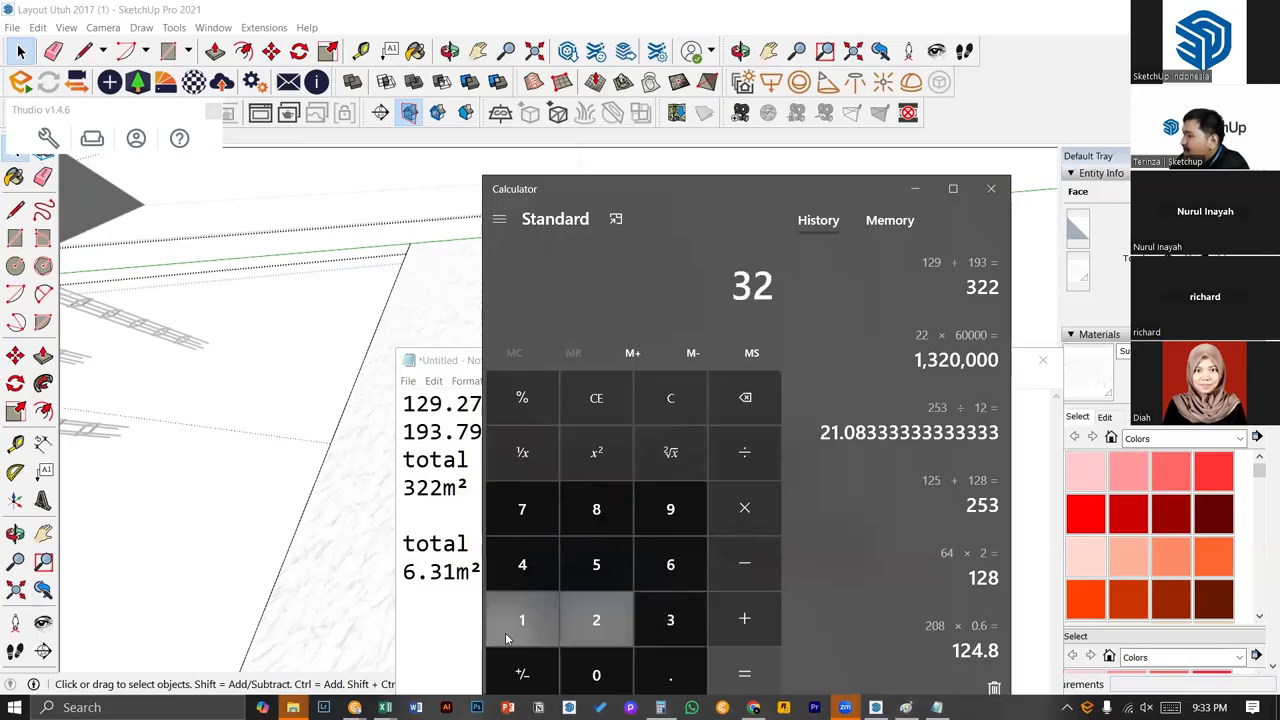
type("2*2000000")
key("Return")
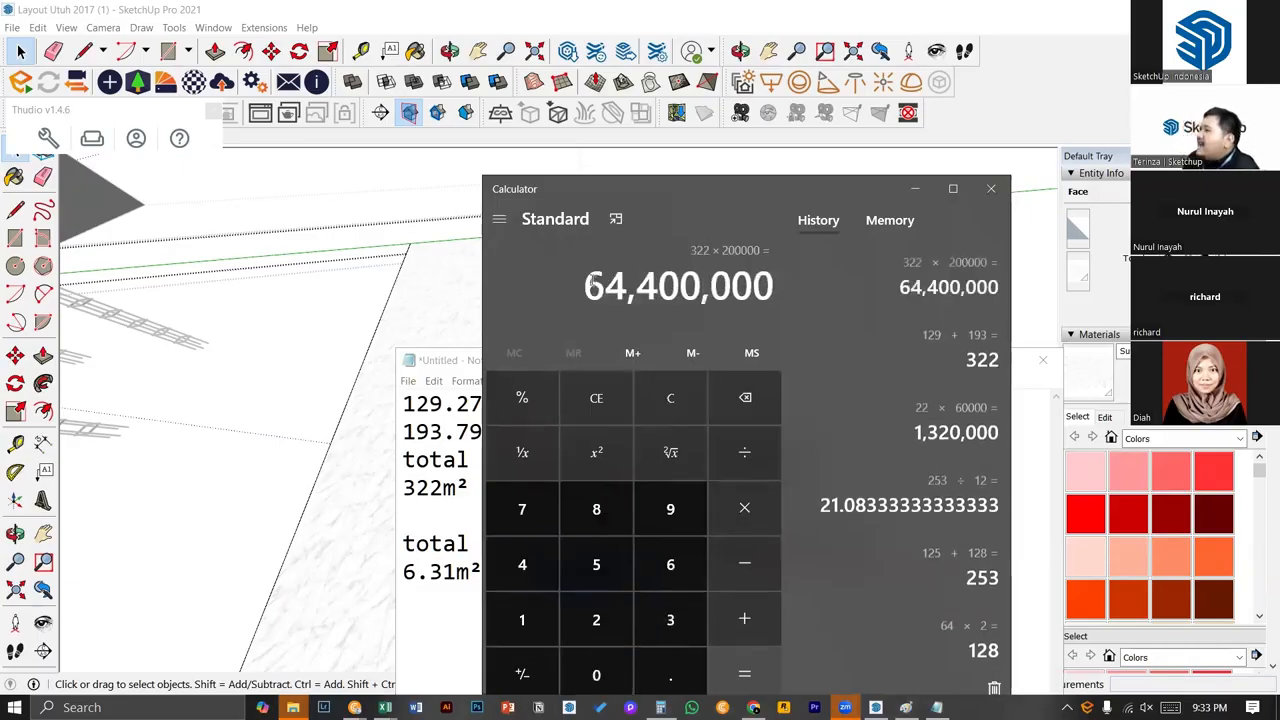
- Copy the calculated product and append it in Notepad as "= 64,400,000" after the "322m² x 200.000" calculation
left_click_drag(586, 284, 772, 285)
key("ctrl+c")
key("alt+Tab")
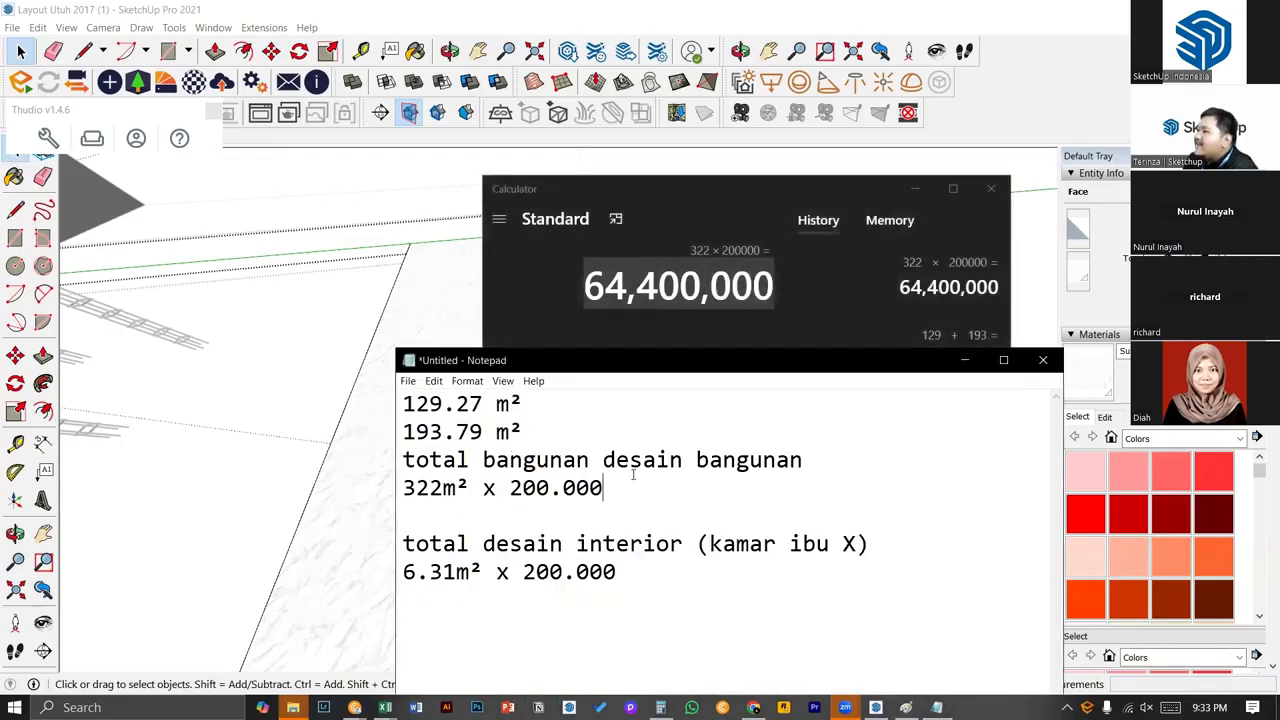
type("=")
key("ctrl+v")
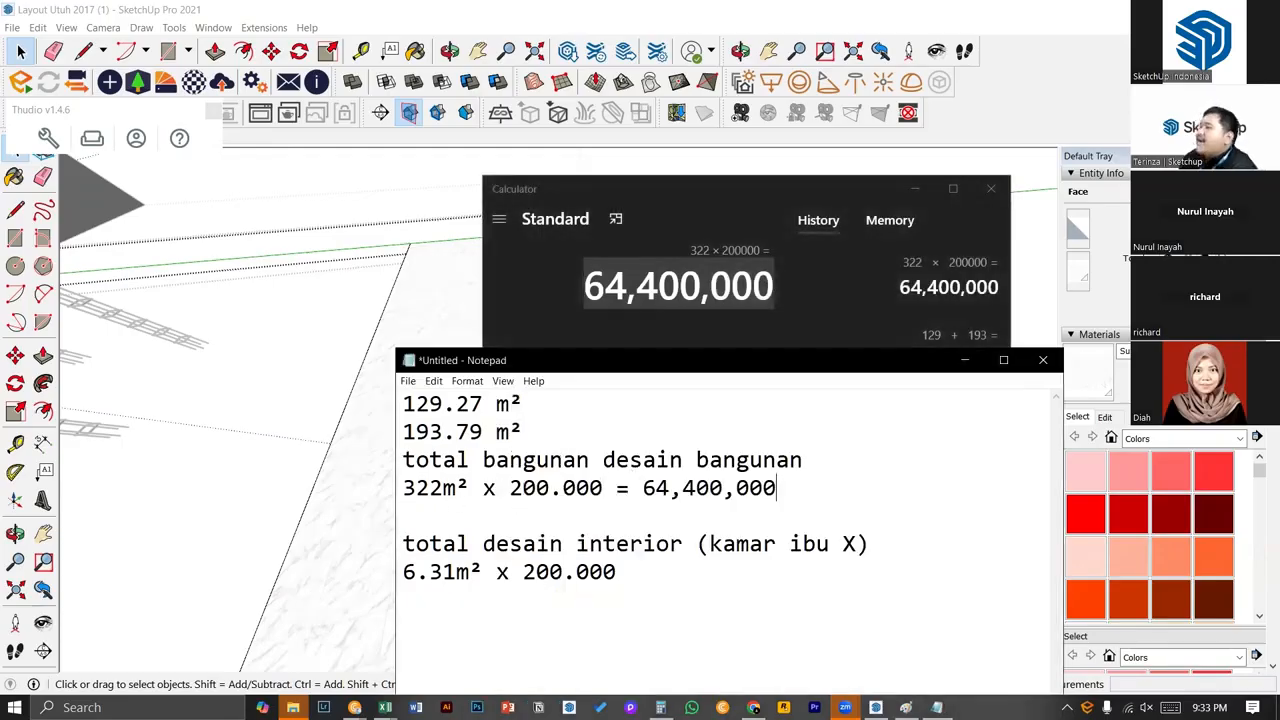
- Add "=" after the interior calculation in Notepad, and in Calculator multiply 6.31 by 20000 and the product by 10
key("ctrl+End")
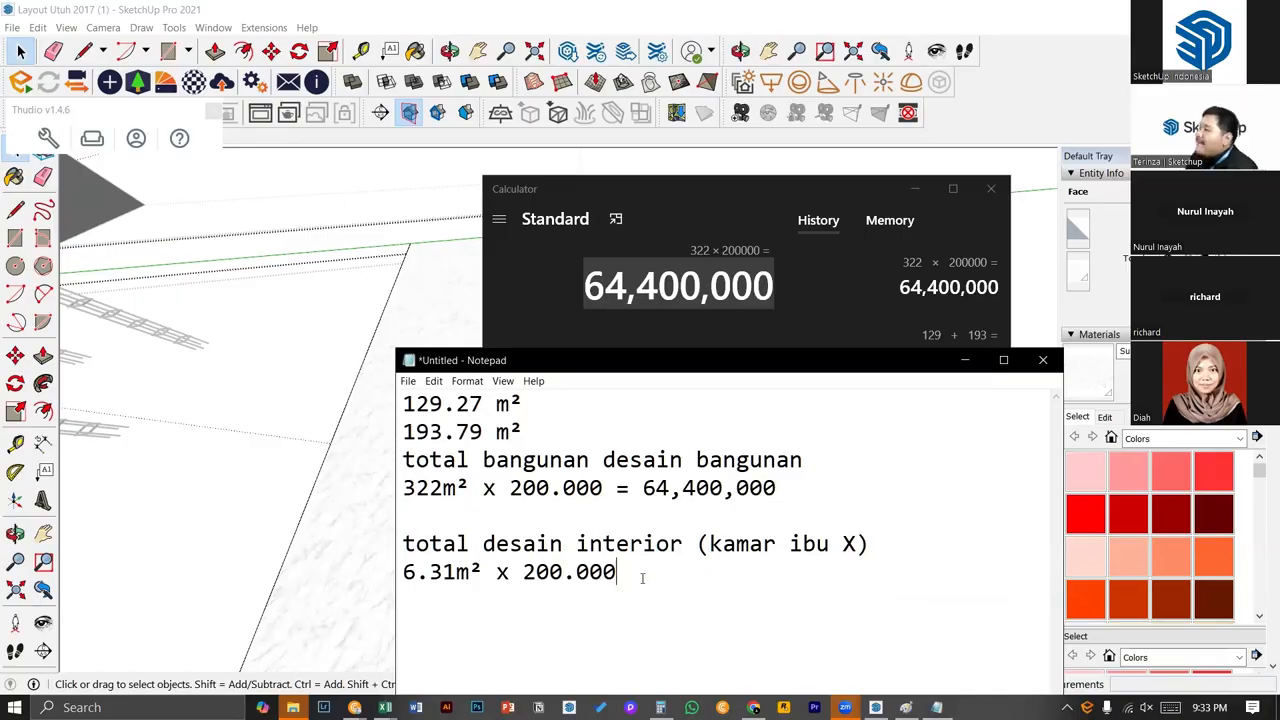
type("=")
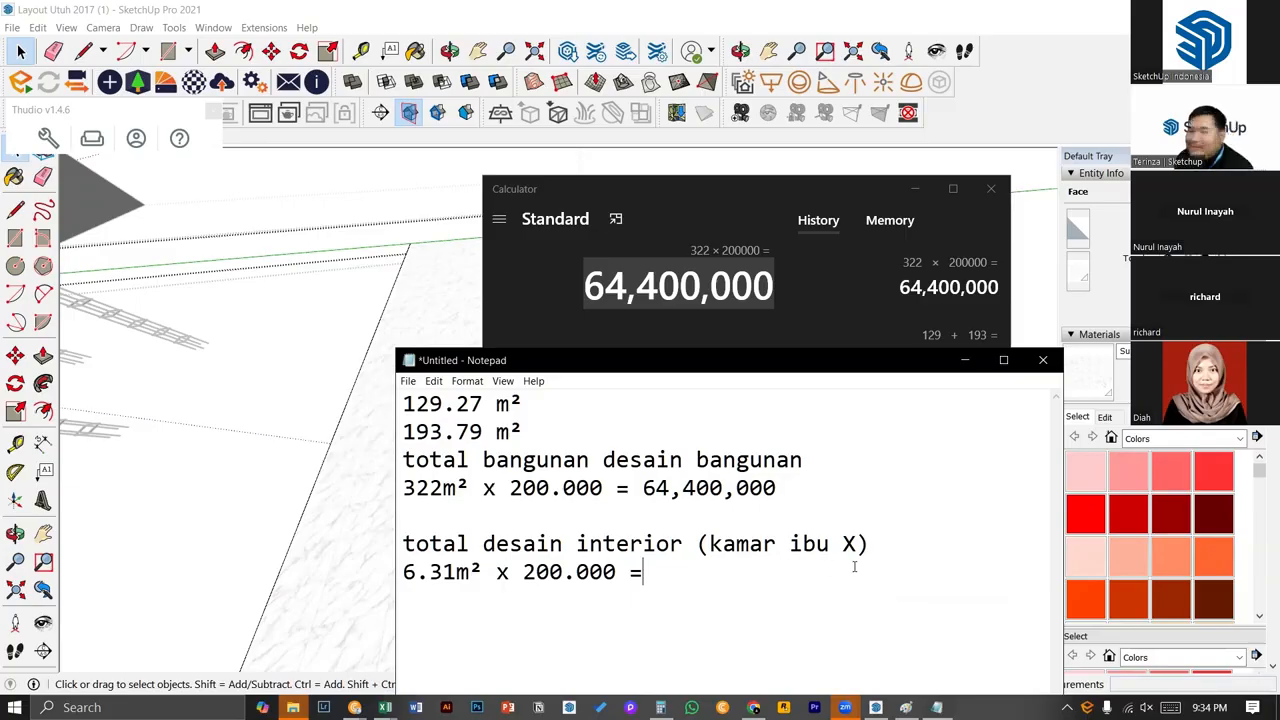
left_click(662, 316)
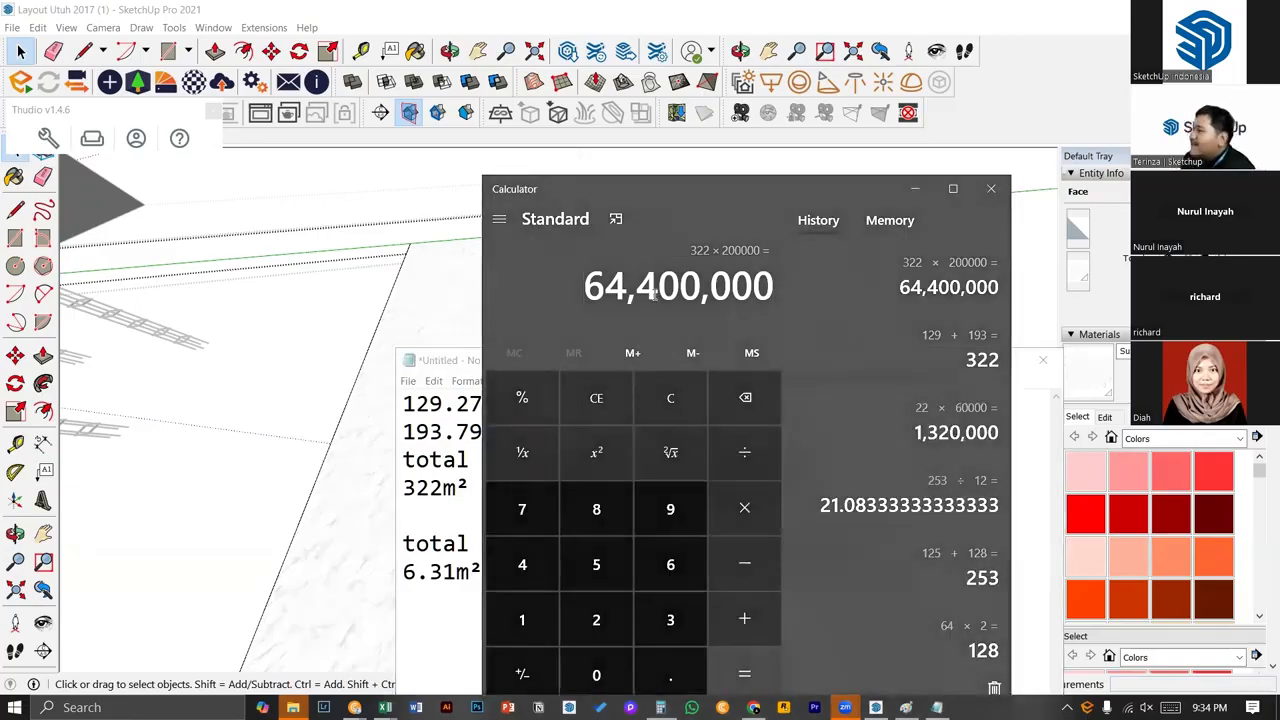
key("Escape")
type("6.31*20000")
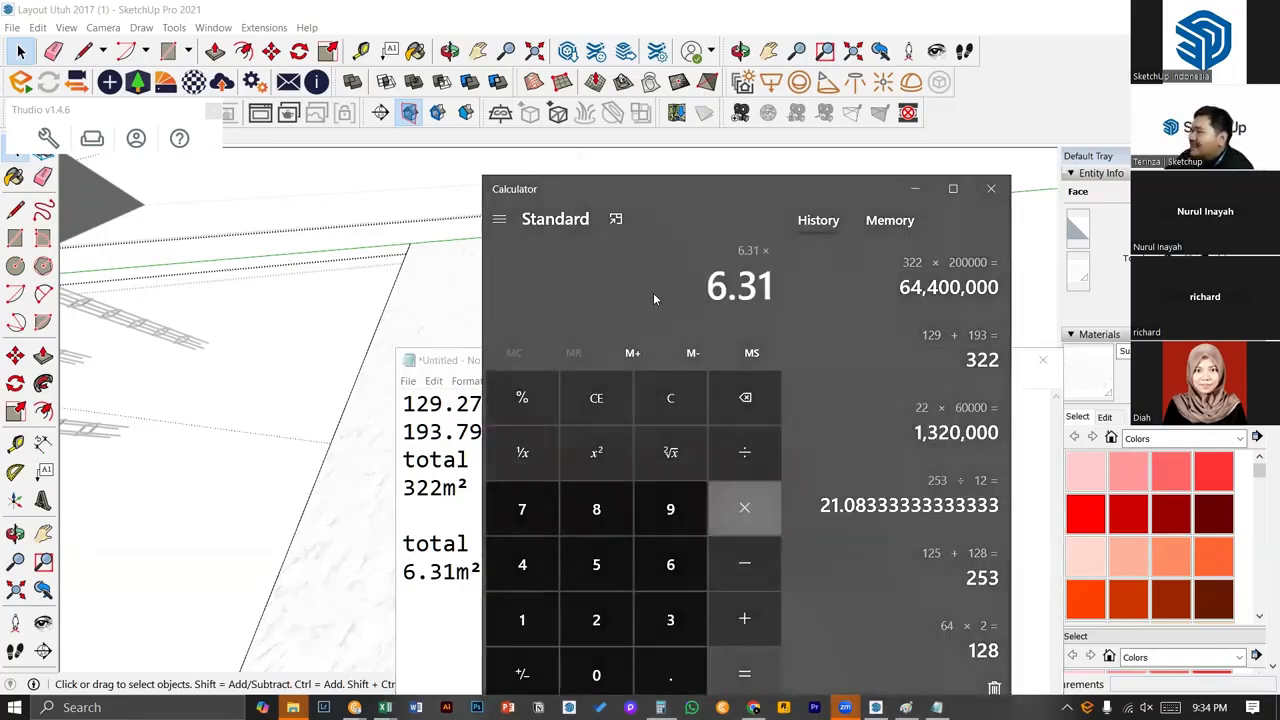
key("Return")
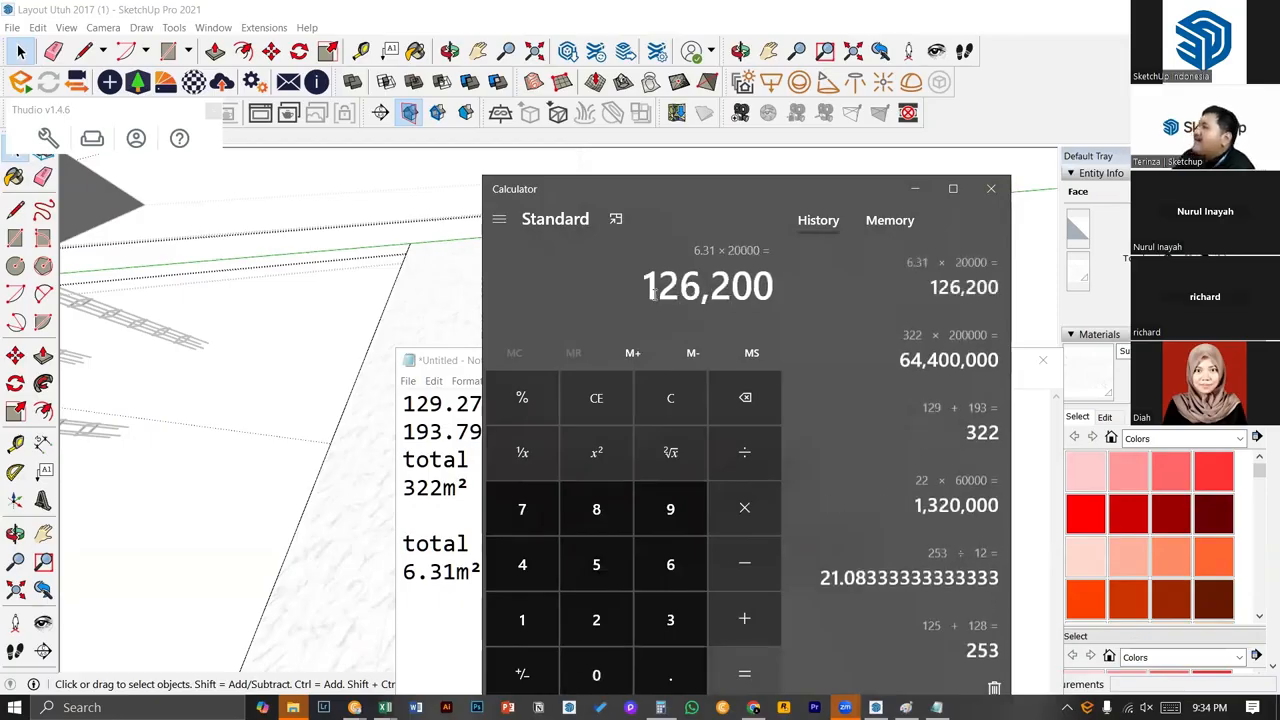
type("*10")
key("Return")
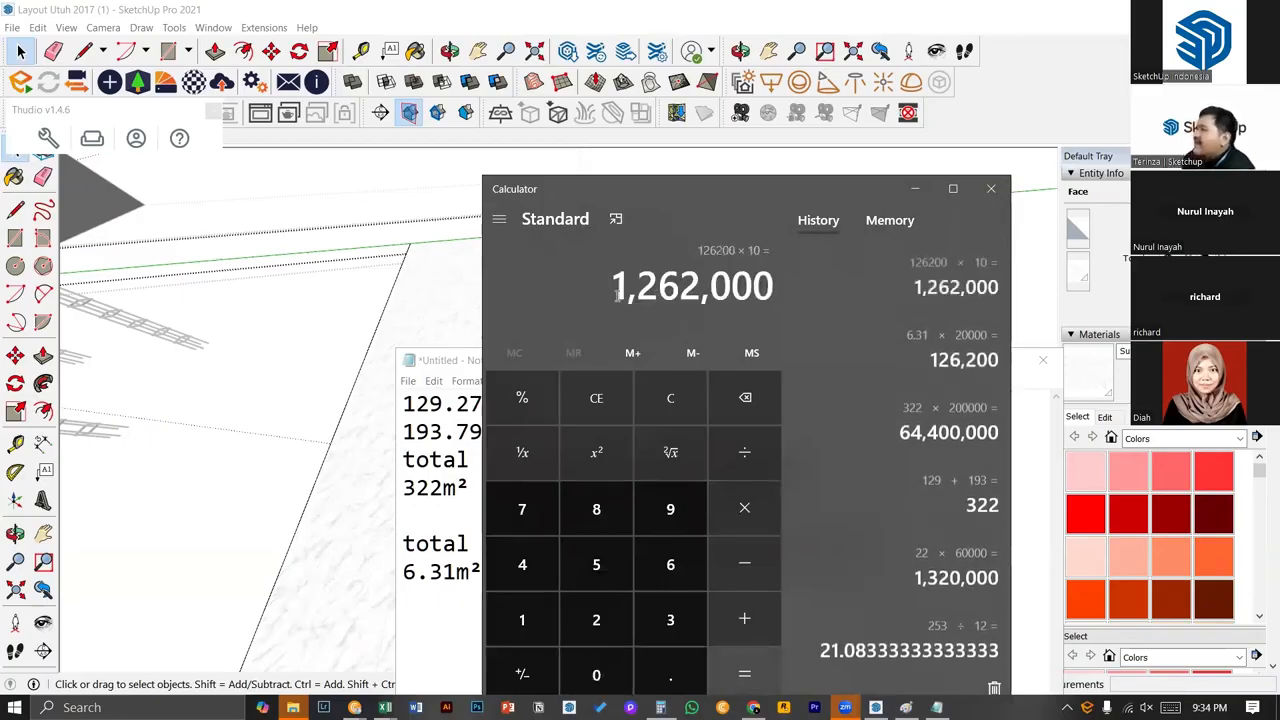
- Copy the interior result from Calculator and paste "1,262,000" after the equals sign of the interior calculation in Notepad
left_click_drag(614, 294, 776, 292)
key("ctrl+c")
left_click(465, 515)
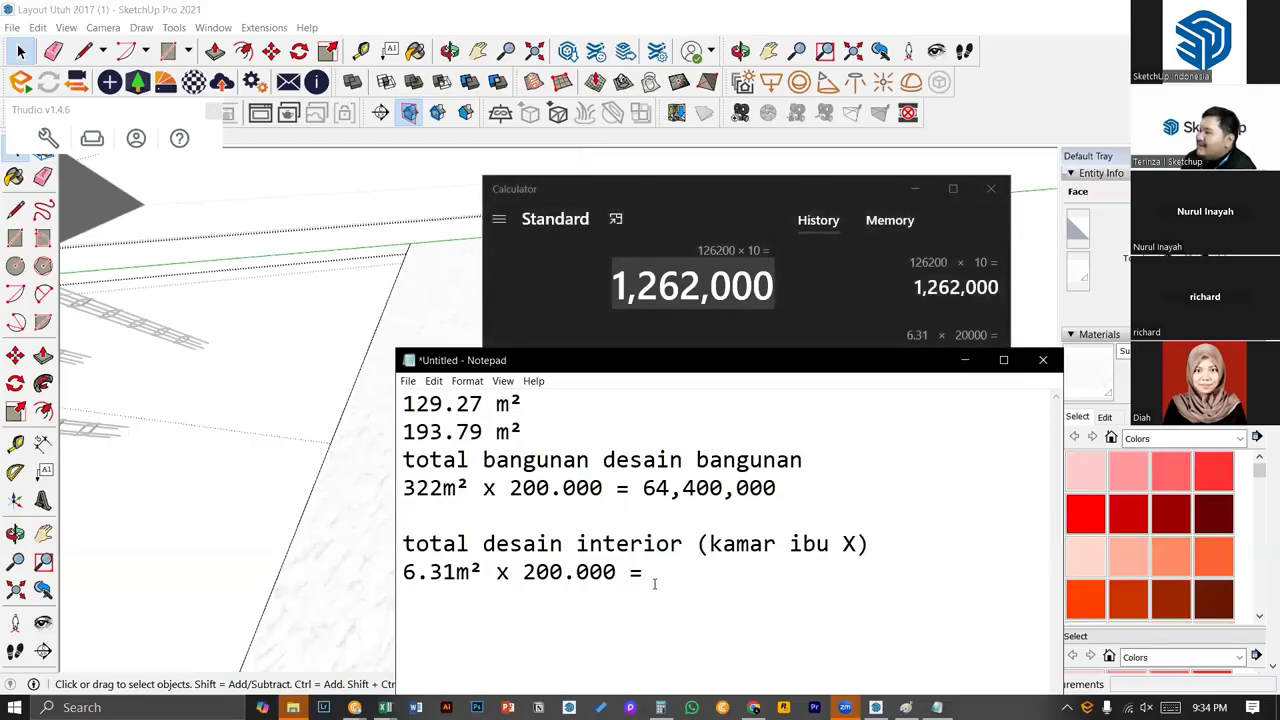
left_click(667, 584)
key("ctrl+v")
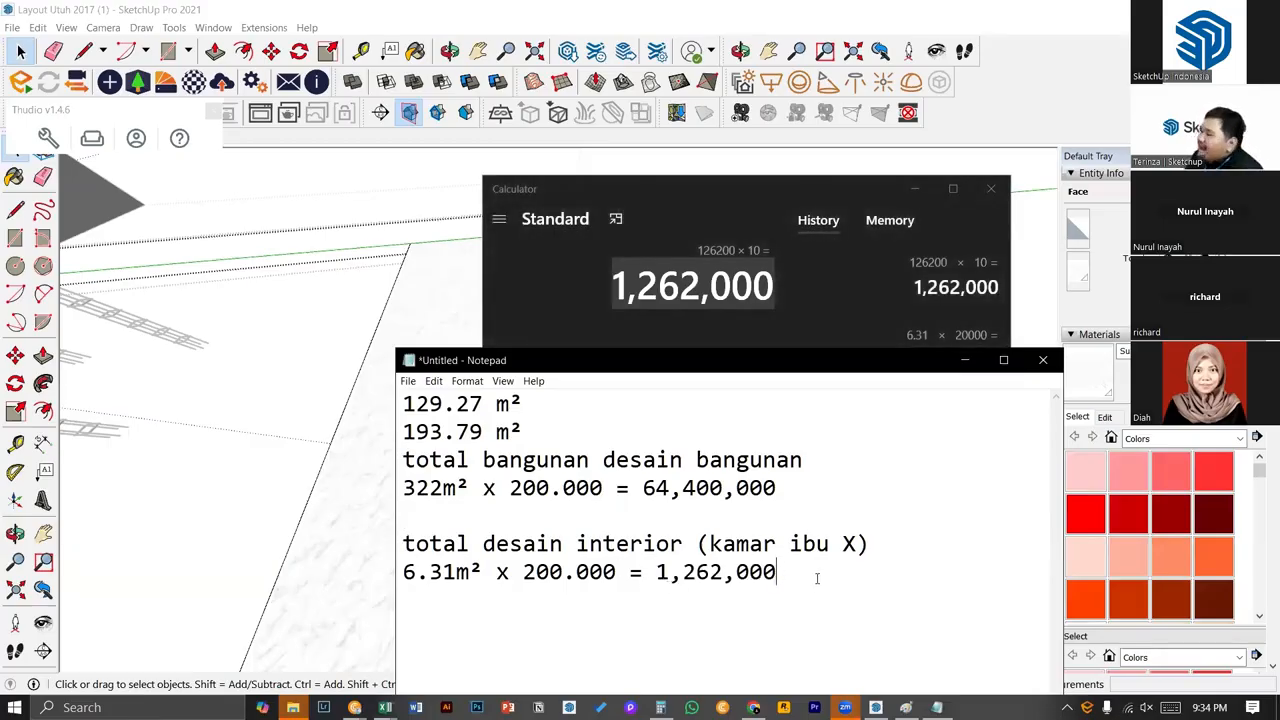
- Review the interior area, rate and fee against the browser's per-square-metre architect rate, and compare them with the building fee
left_click_drag(816, 588, 683, 574)
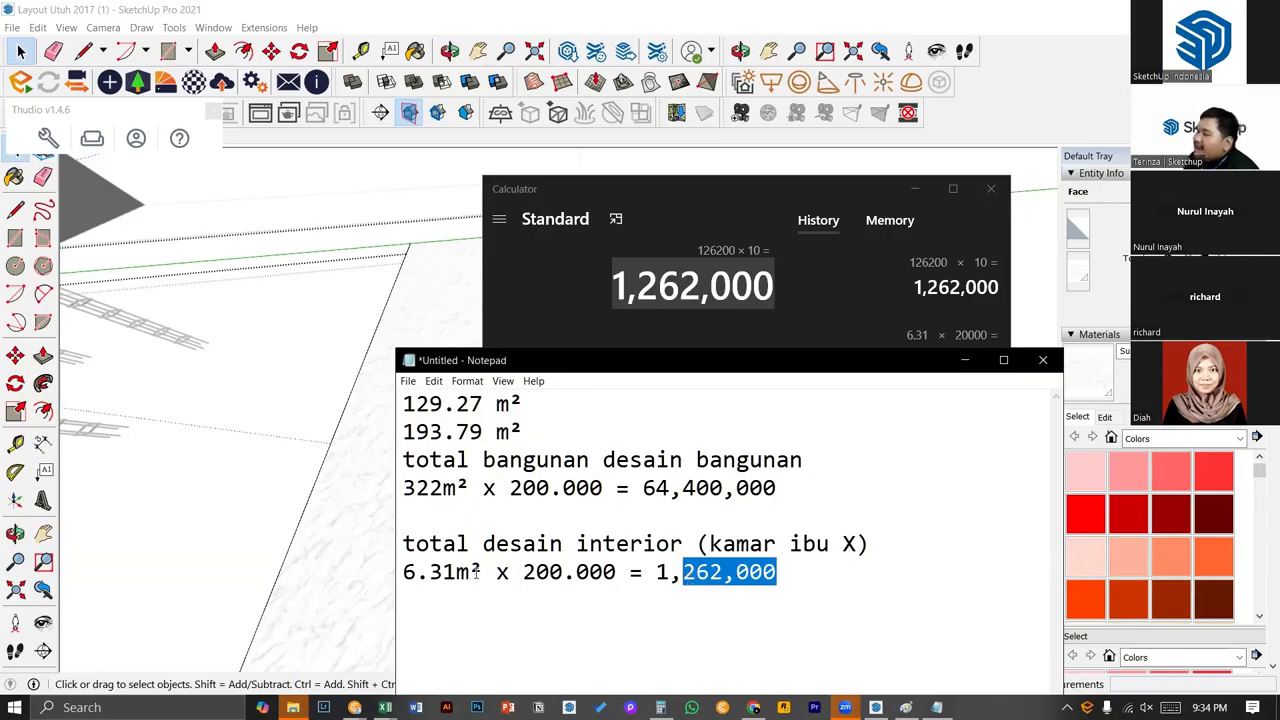
left_click_drag(482, 572, 403, 572)
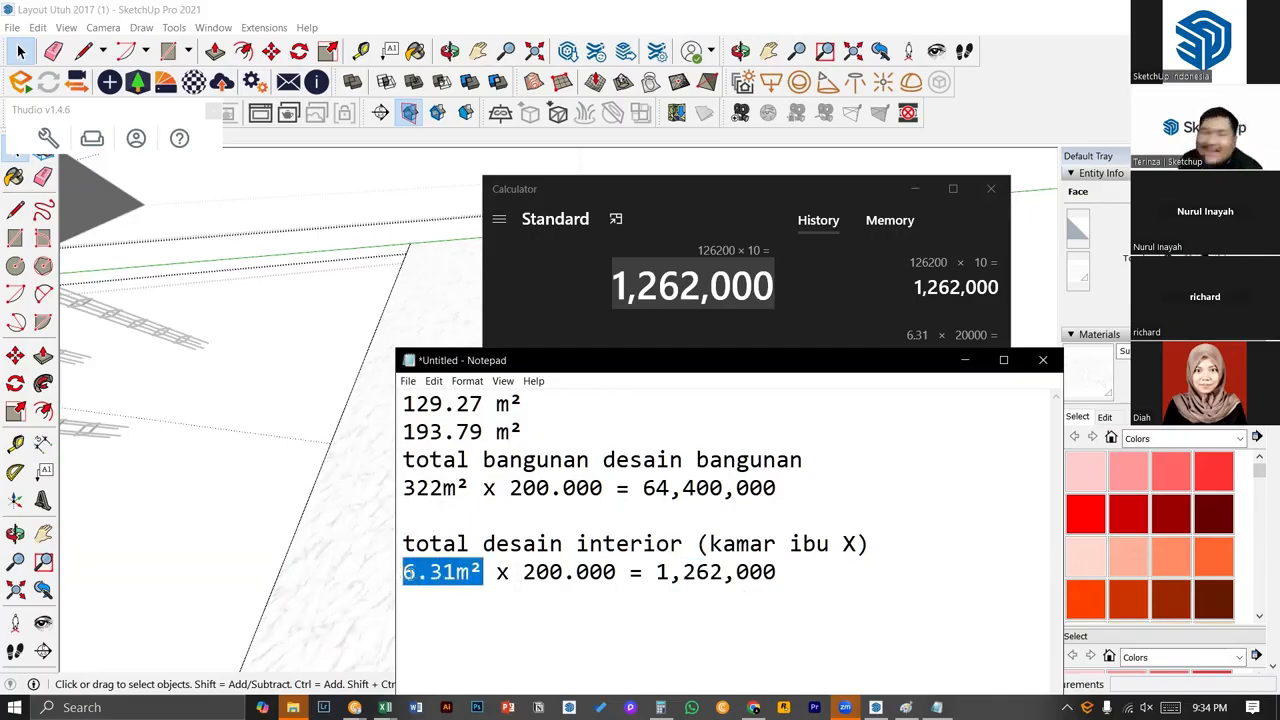
left_click_drag(523, 572, 622, 588)
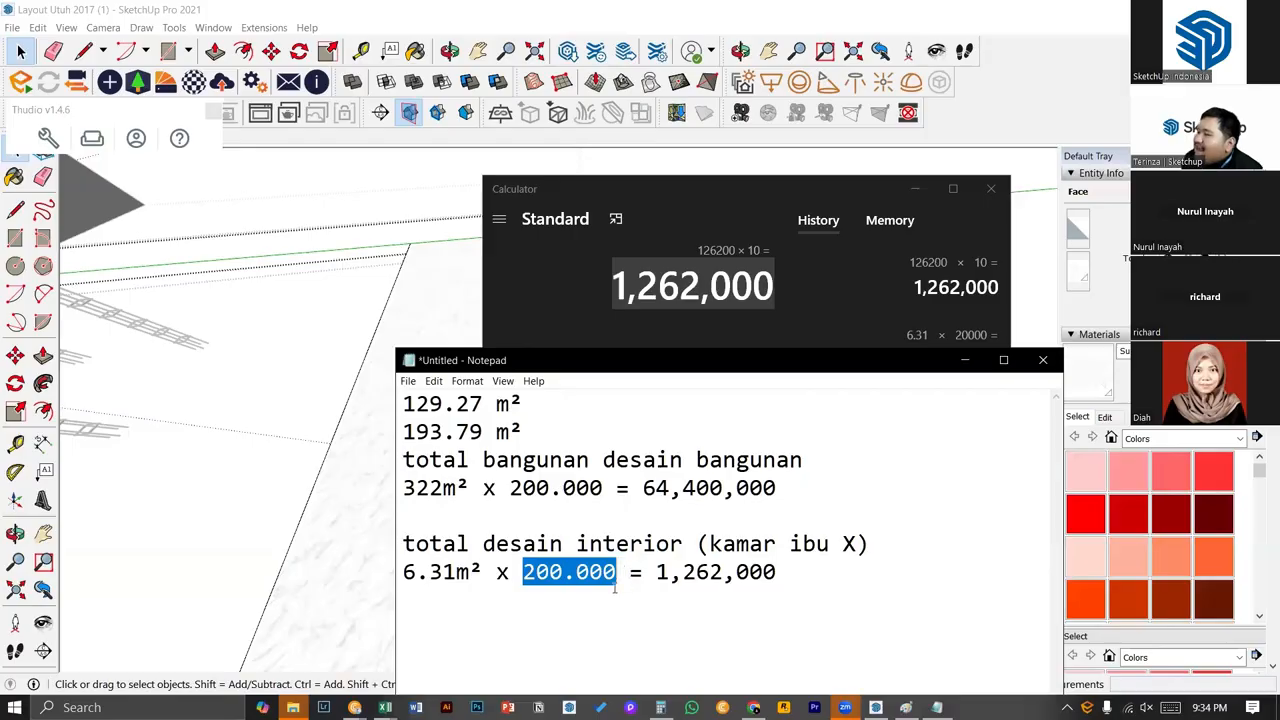
left_click(753, 707)
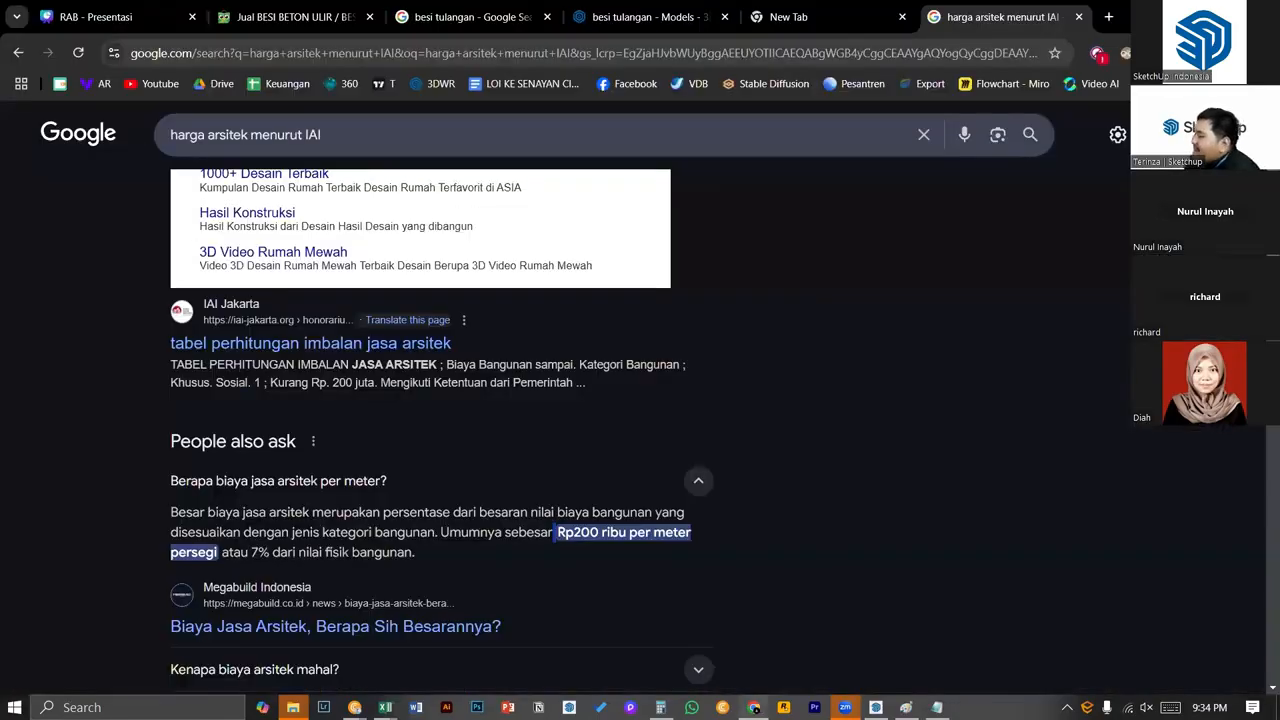
left_click(753, 707)
left_click(592, 572)
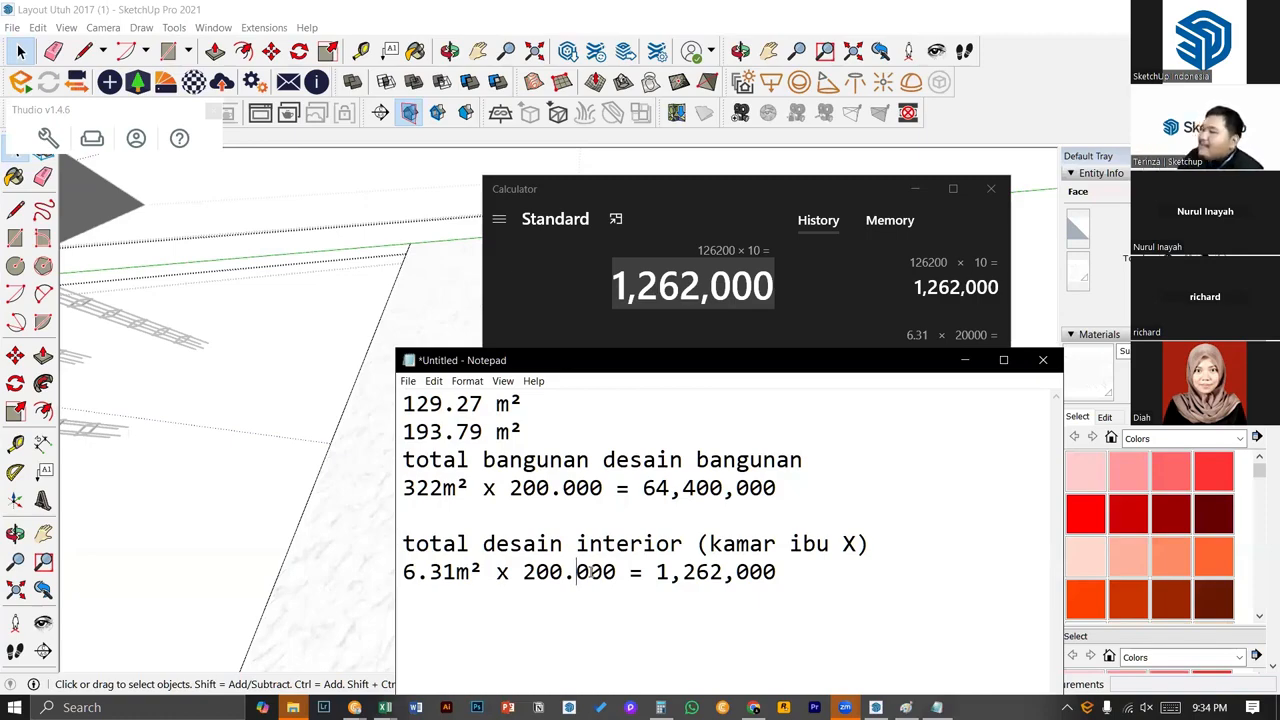
left_click(523, 572)
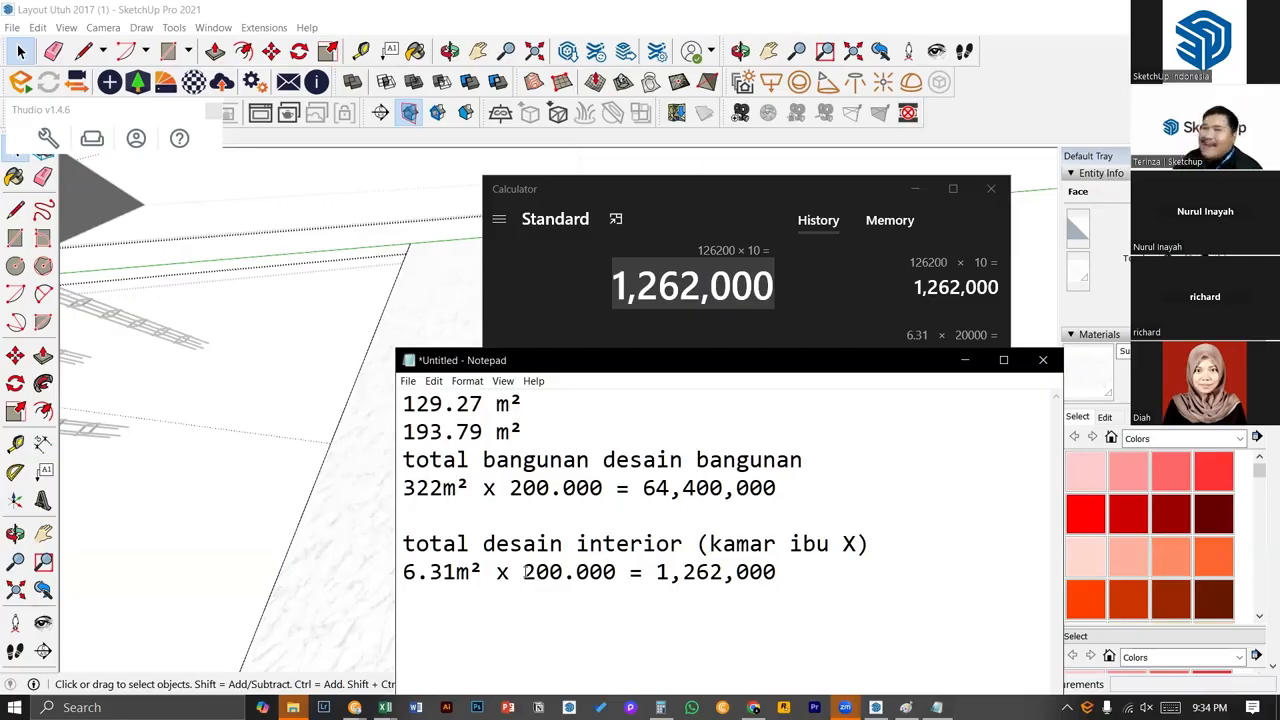
left_click_drag(523, 572, 564, 572)
left_click(655, 572)
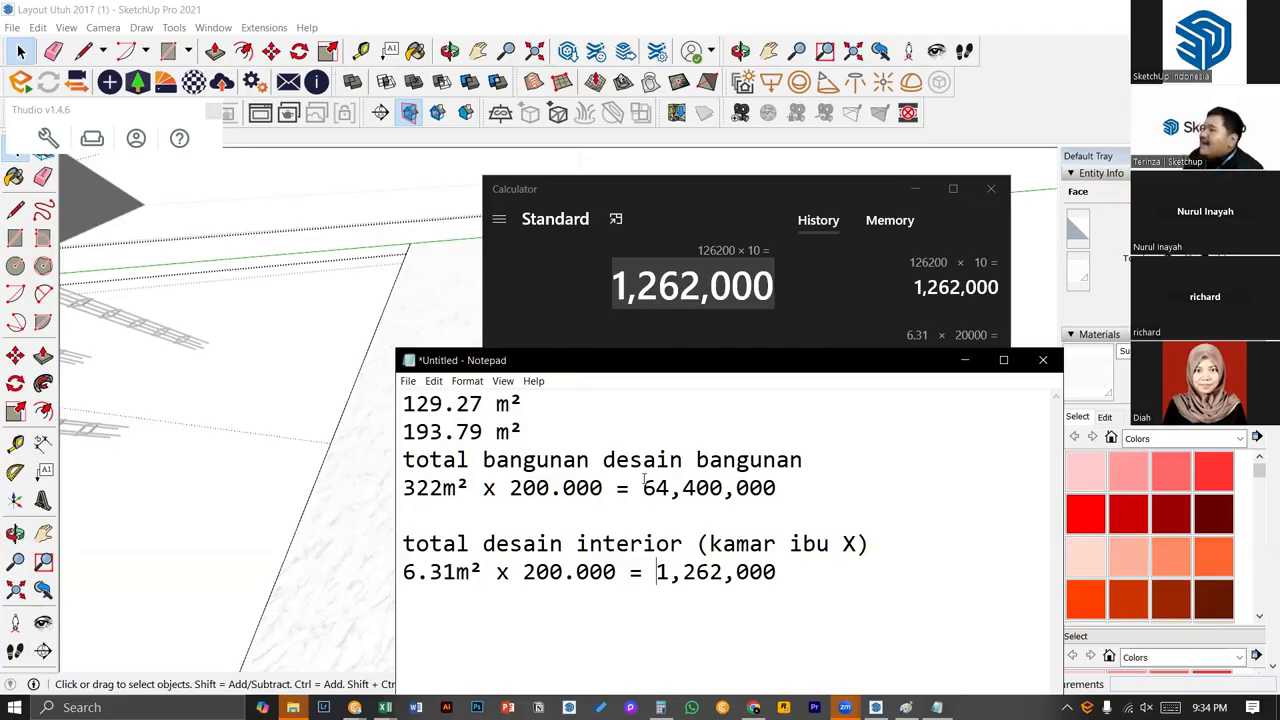
left_click_drag(643, 487, 786, 490)
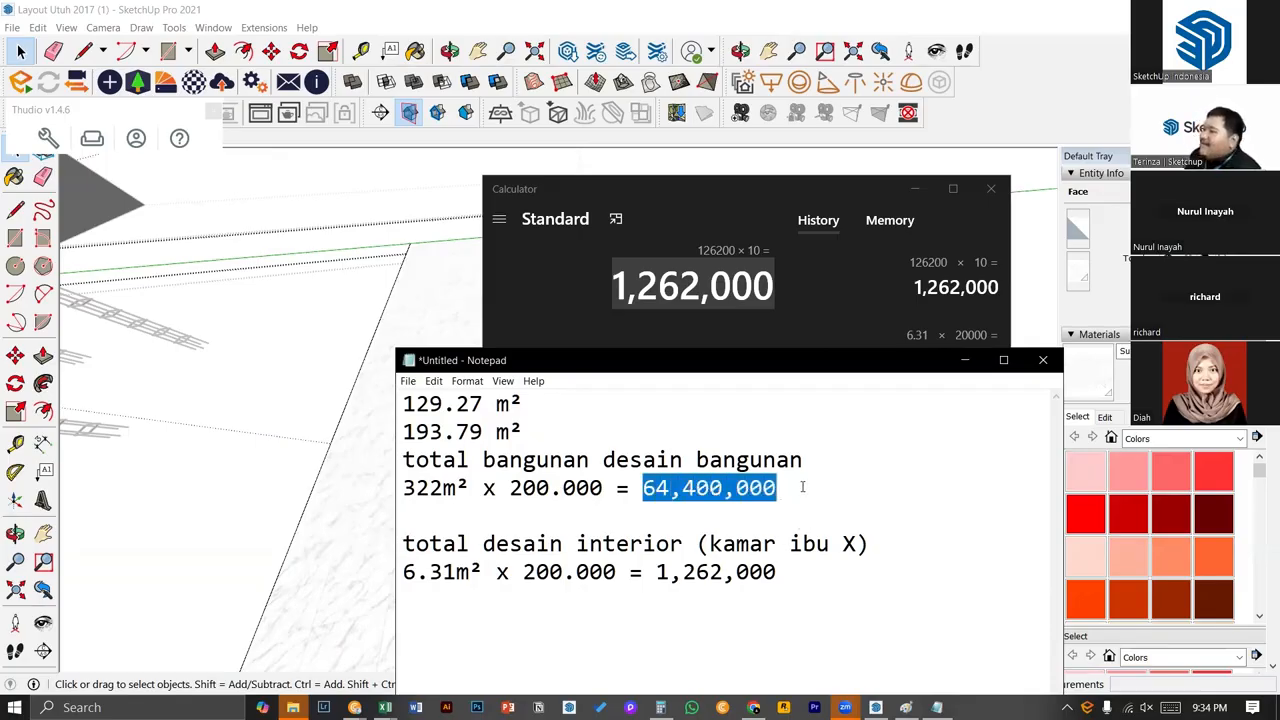
- Check the percentage fee in the browser, and add the line "5 miliyar x 7%" under the building calculation in Notepad
key("Return")
left_click(754, 707)
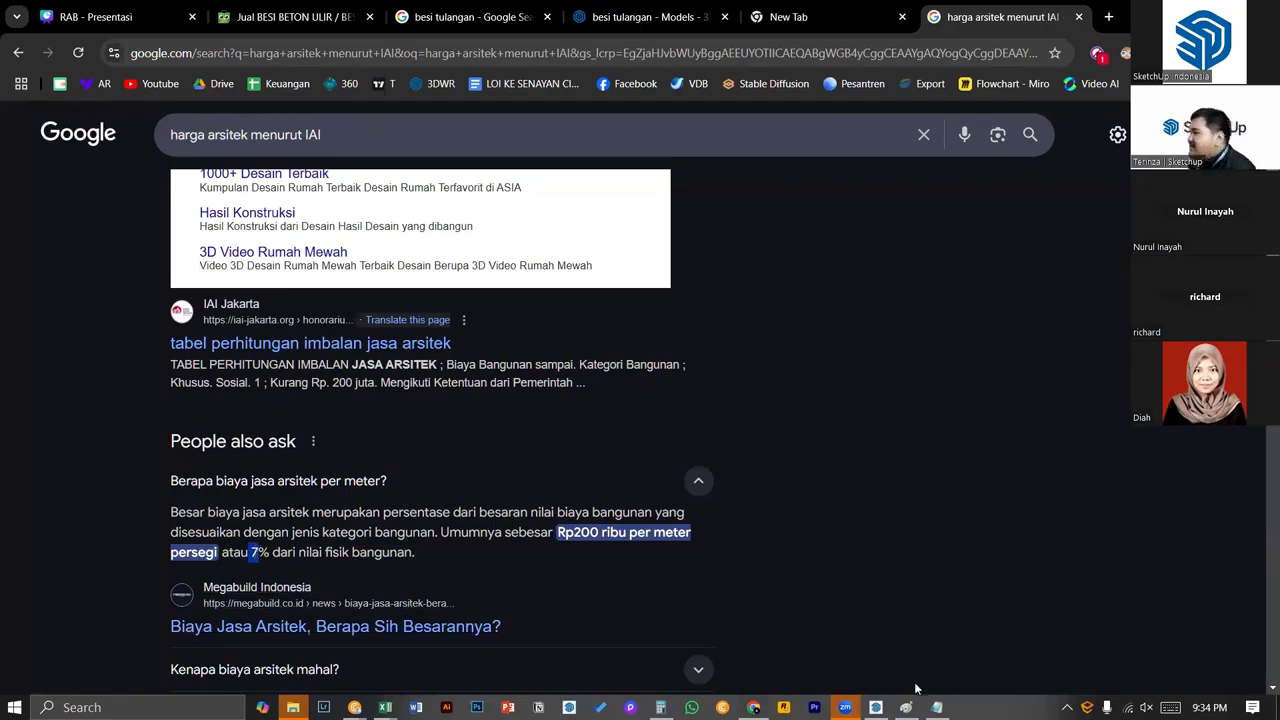
left_click(937, 707)
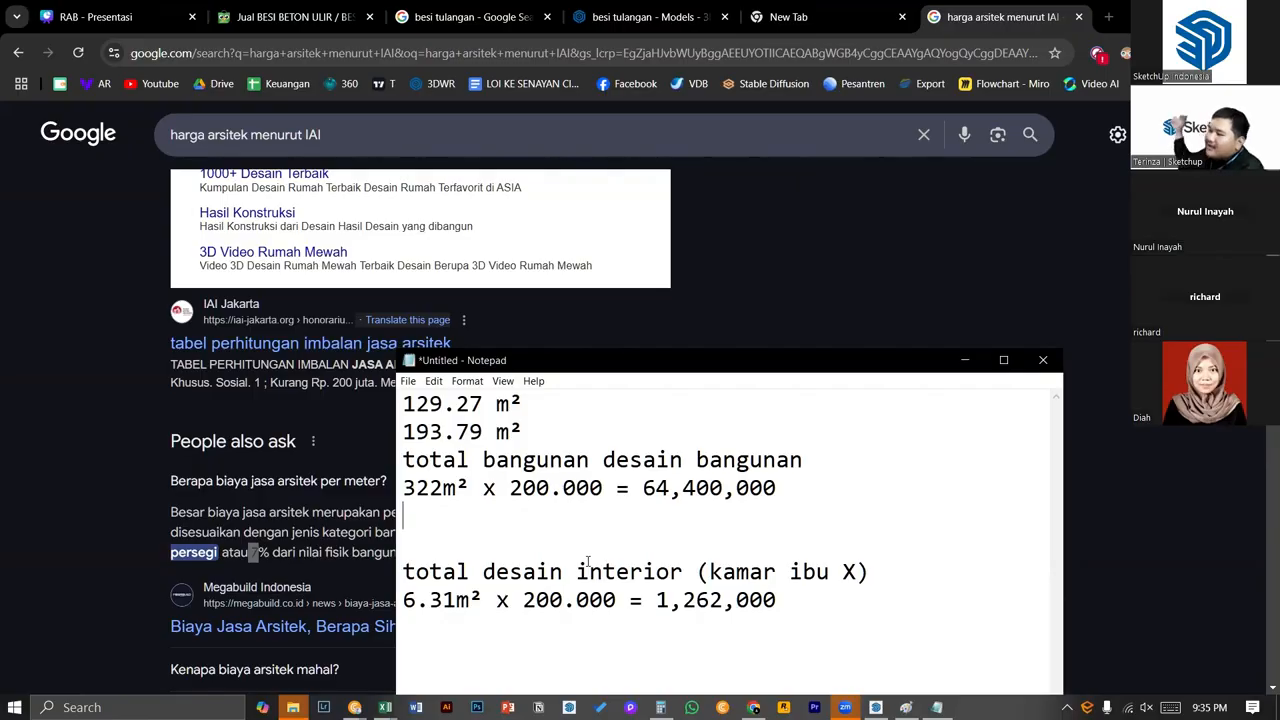
type("5m")
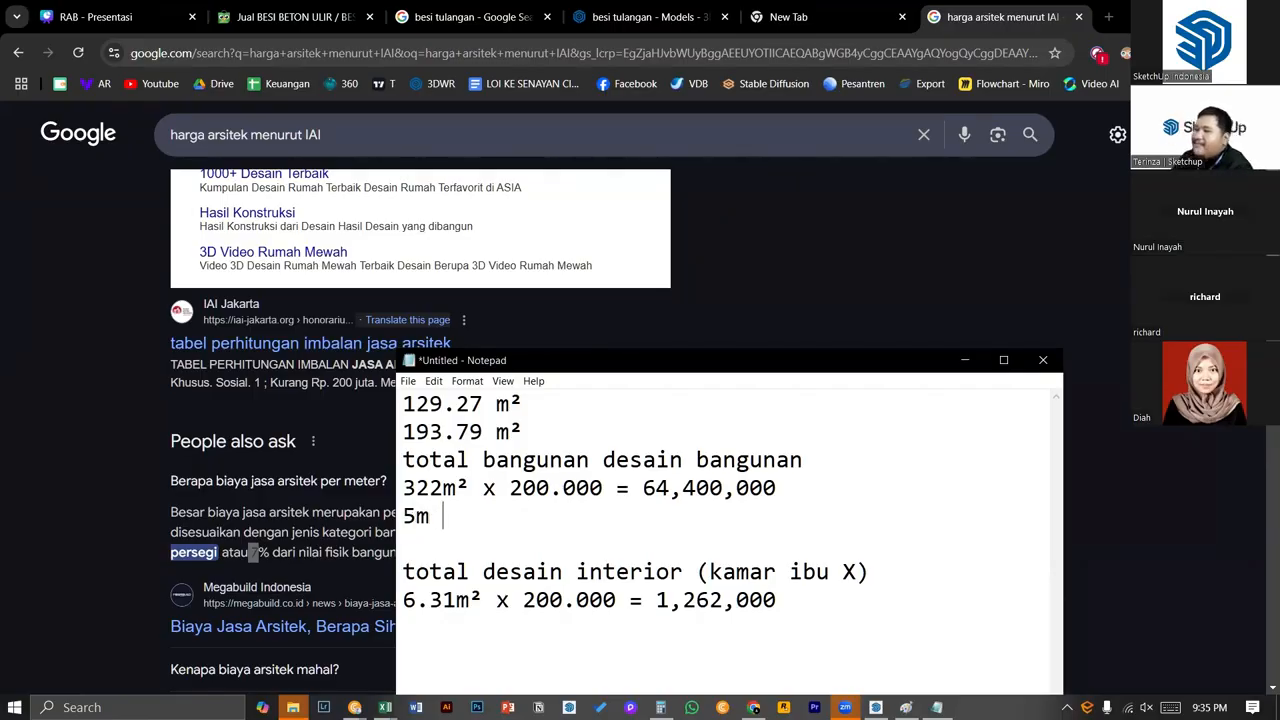
key("BackSpace")
type("miliyar")
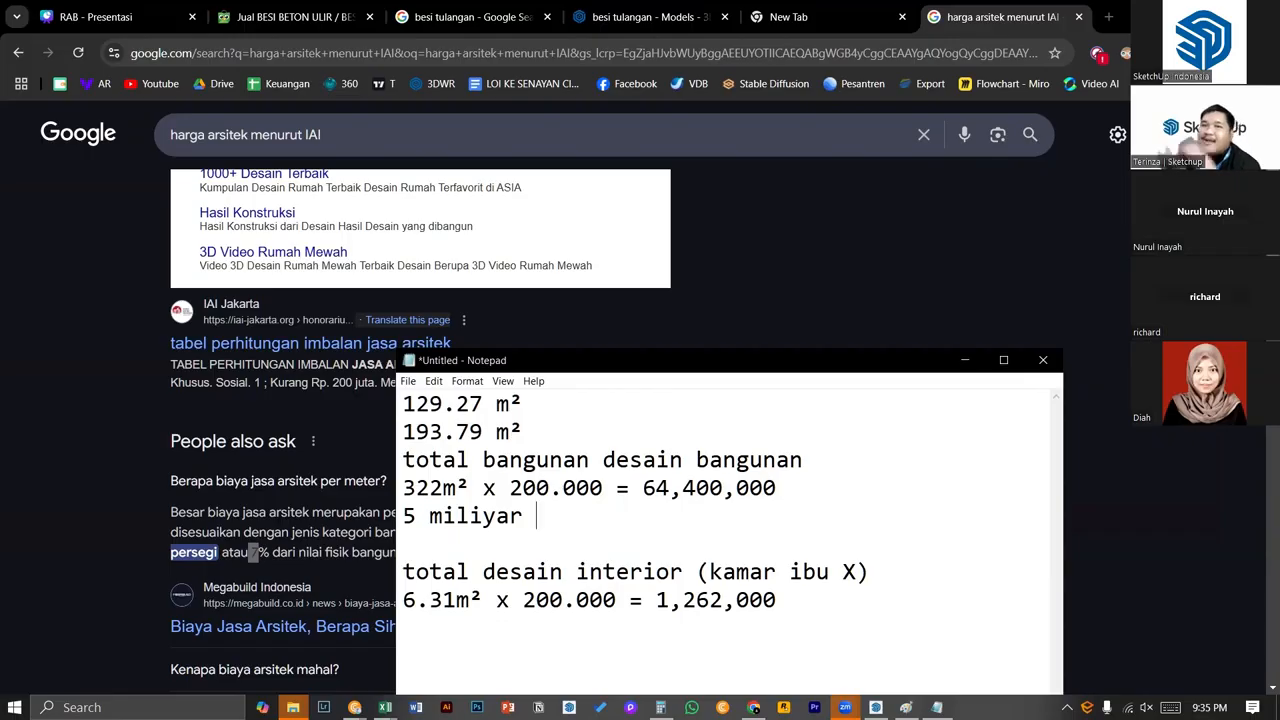
type(" x ")
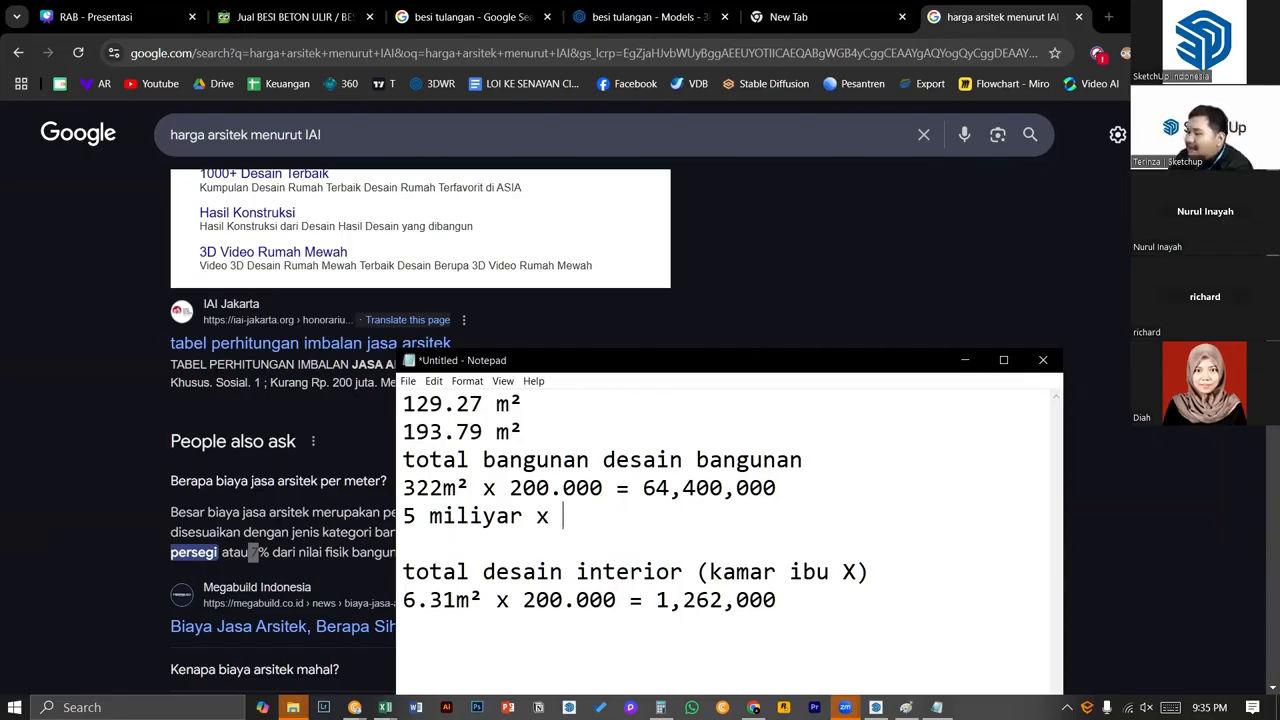
type("7%")
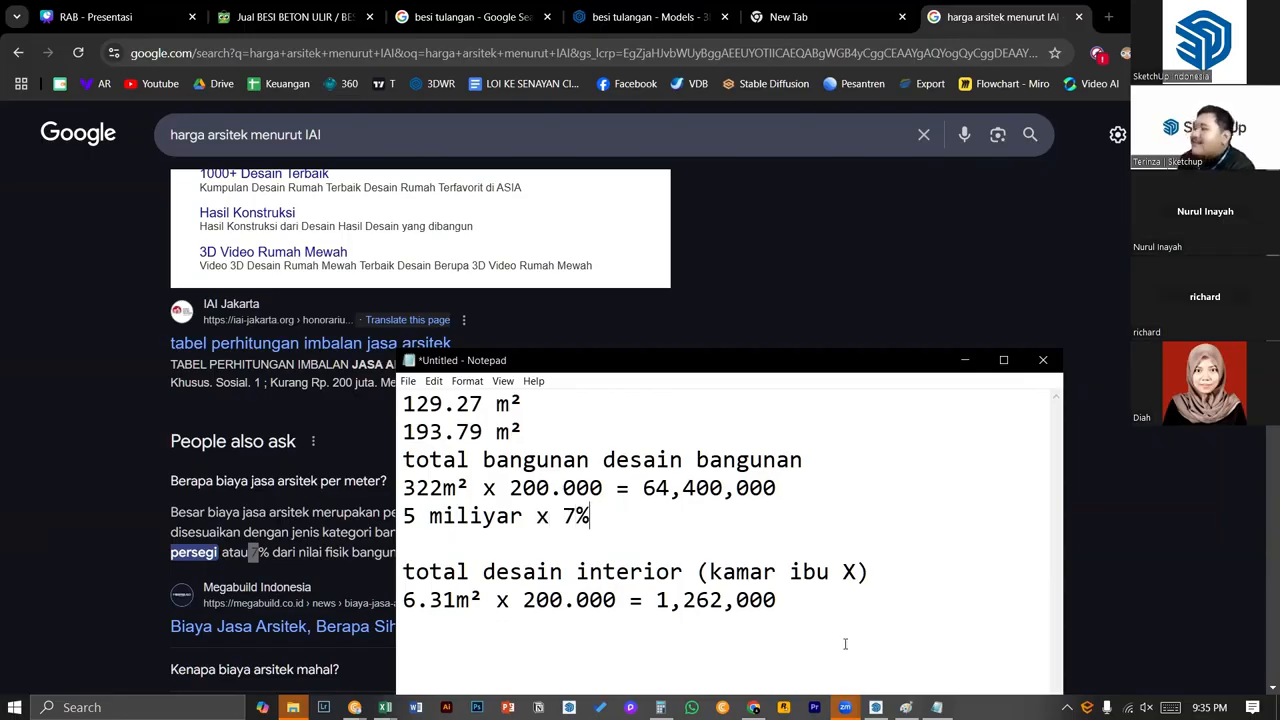
left_click(936, 707)
left_click(936, 707)
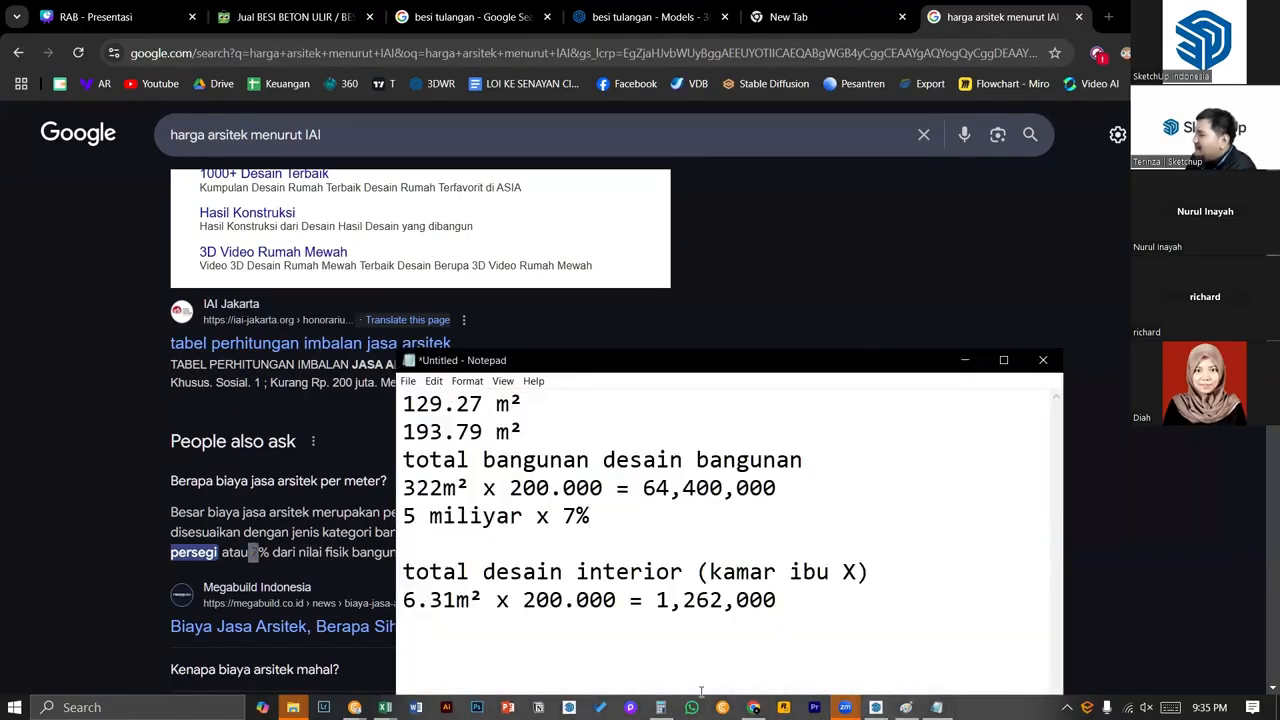
left_click(660, 707)
type("50")
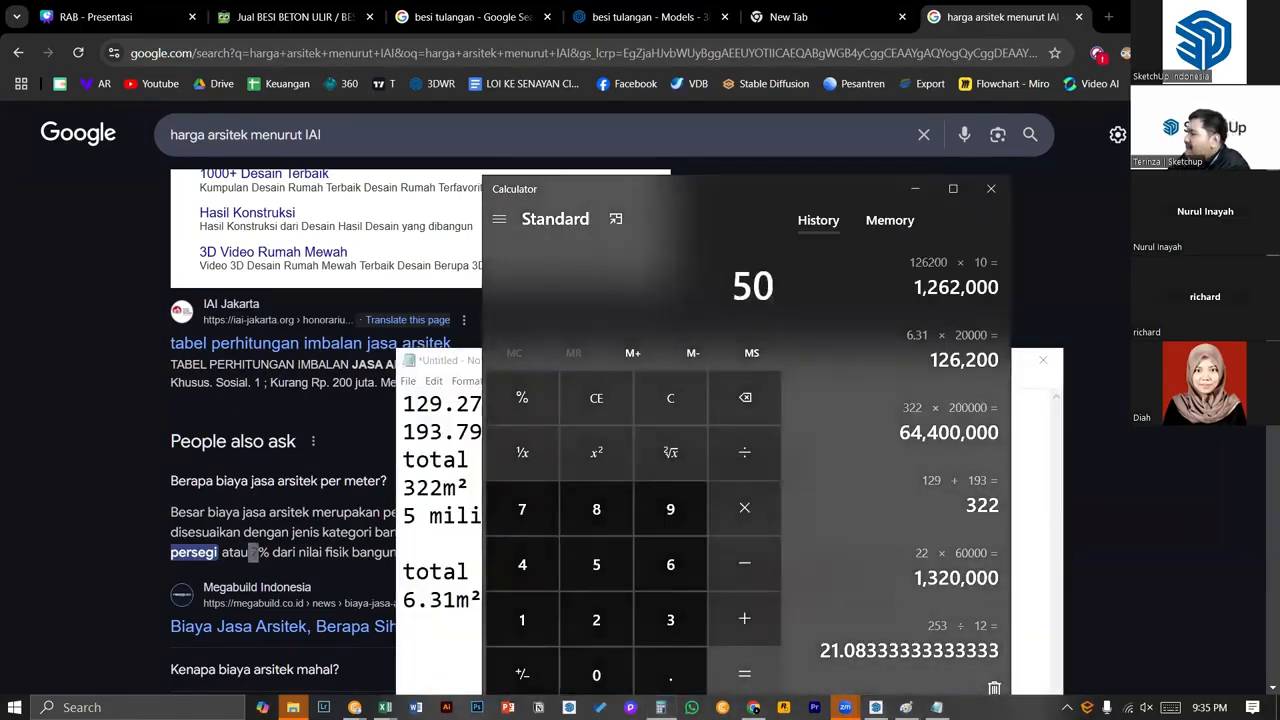
type("00000000*")
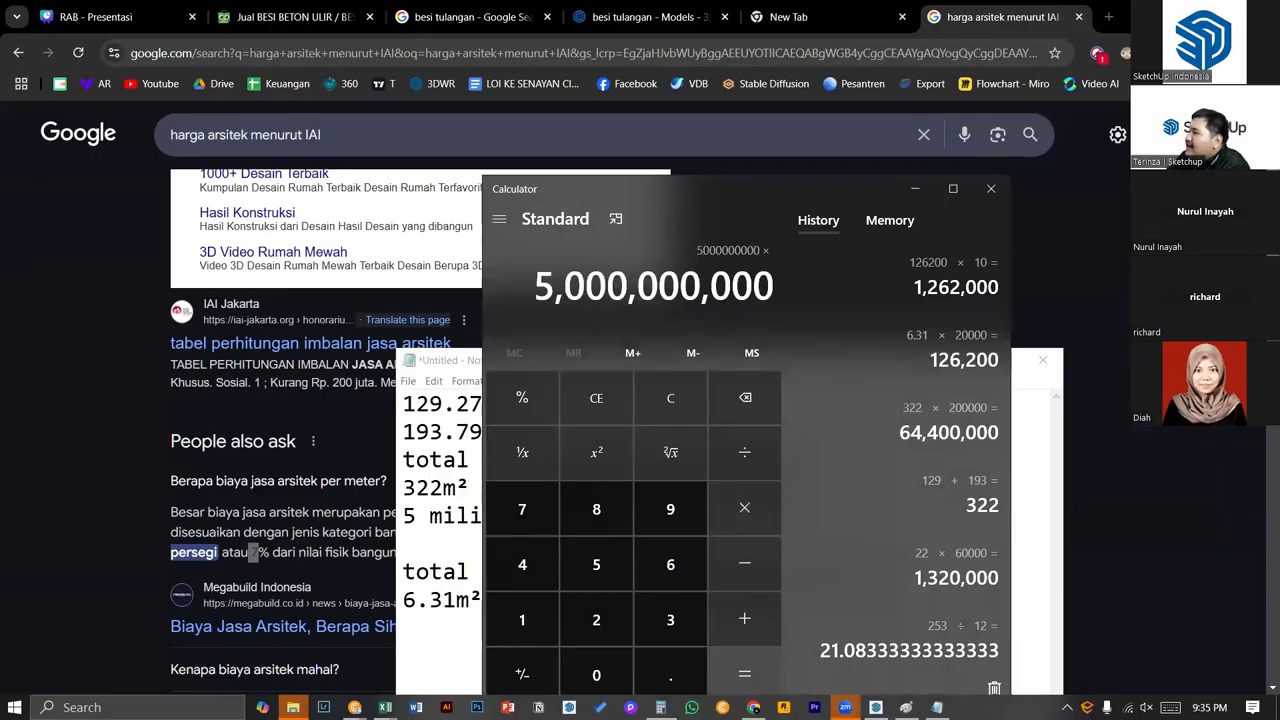
type("0.07=")
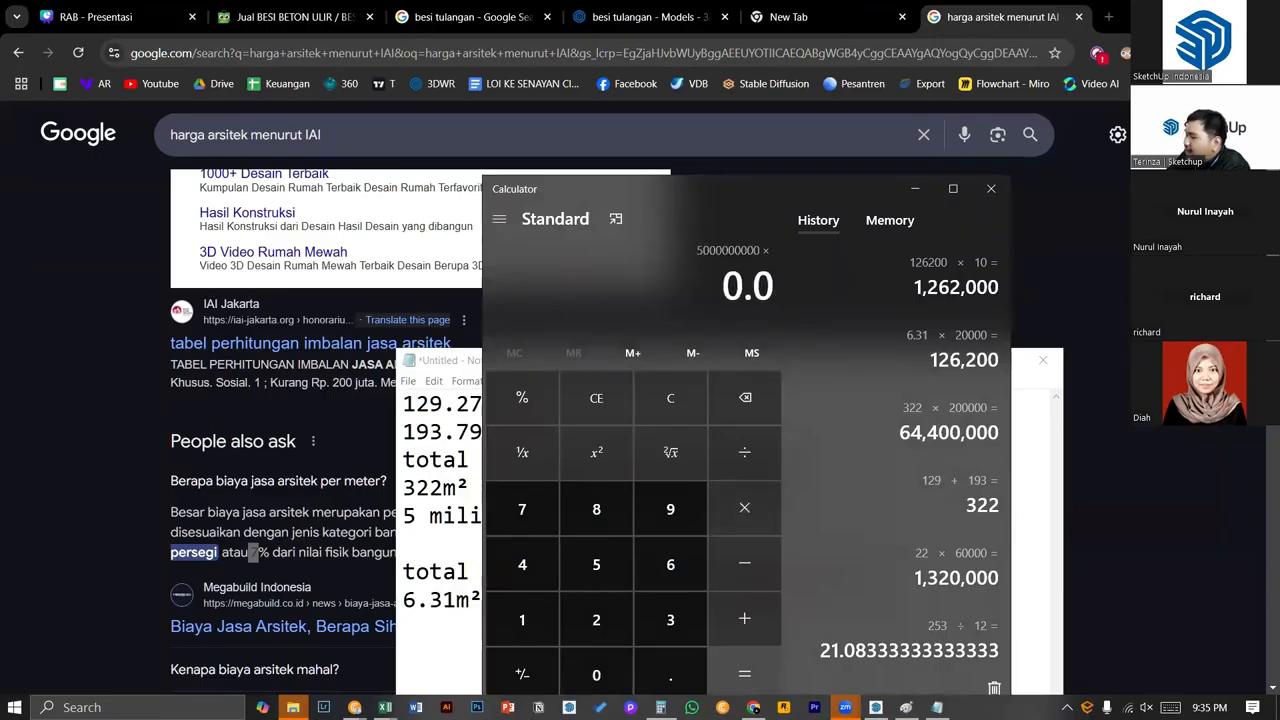
- Append "= rp 350juta" to the "5 miliyar x 7%" line in Notepad and briefly highlight that line
left_click(429, 515)
left_click(612, 508)
type("= rp")
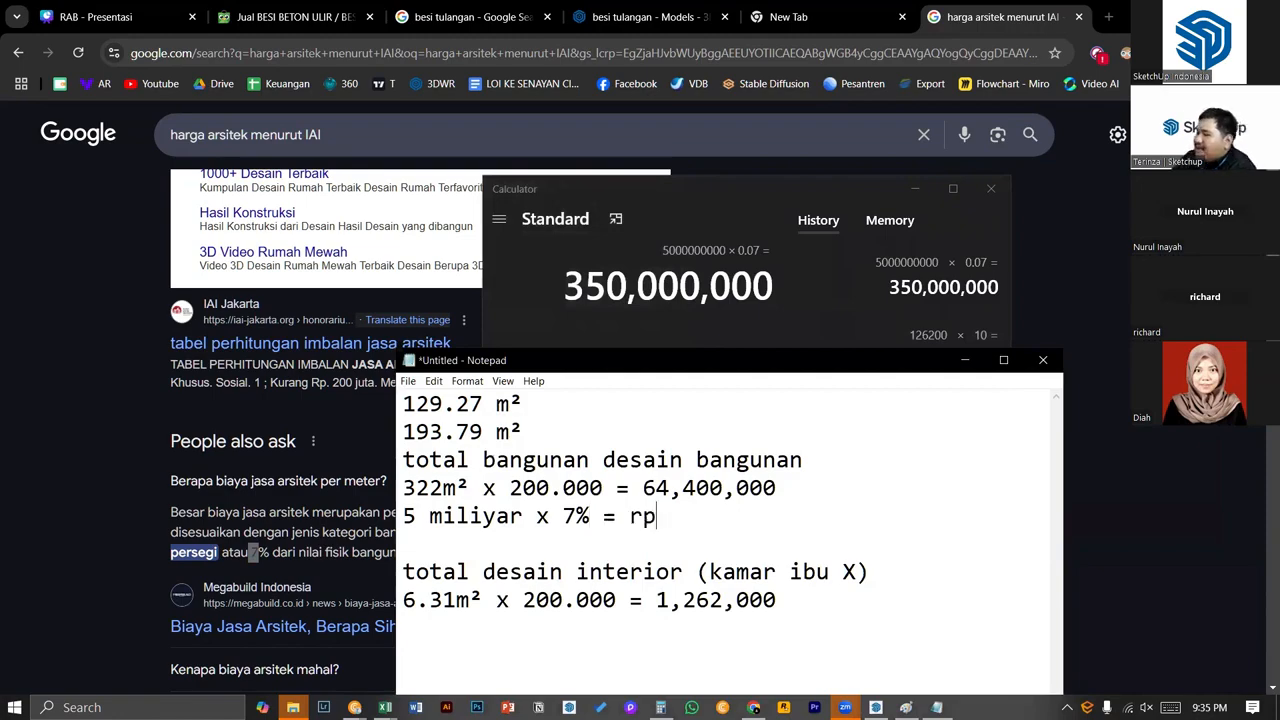
type(" 350juta")
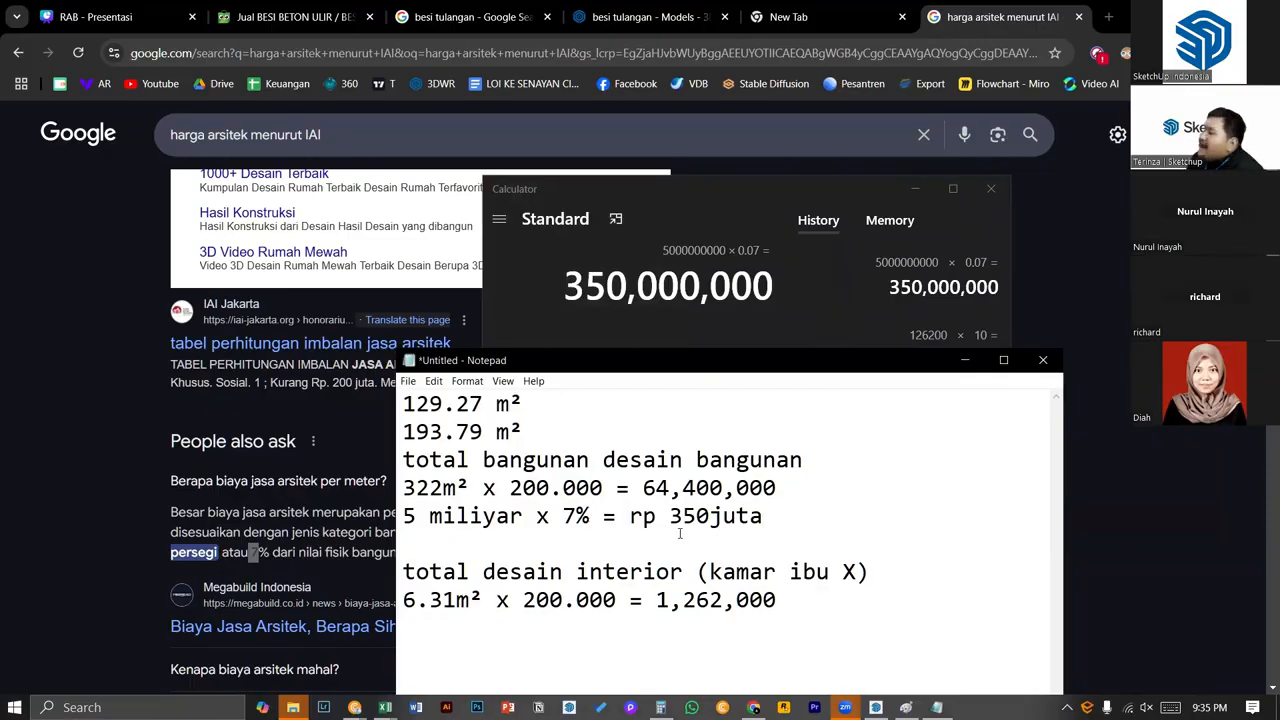
left_click_drag(669, 516, 409, 521)
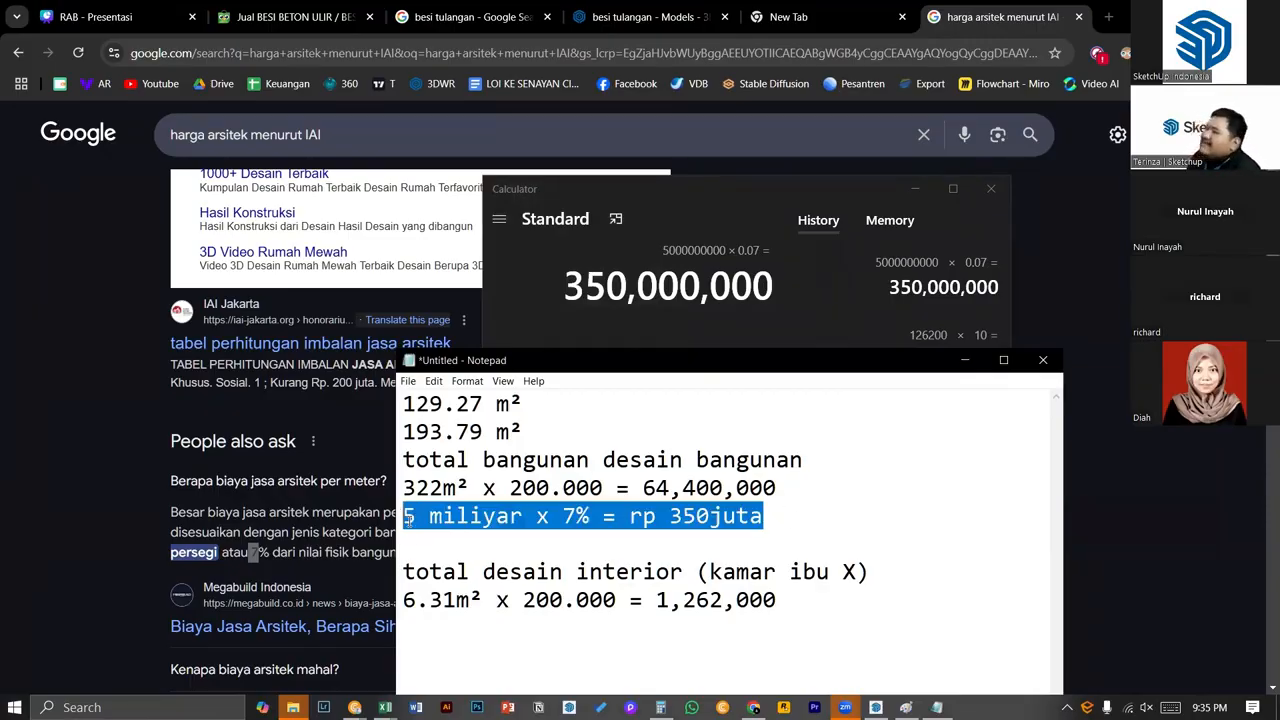
left_click(409, 521)
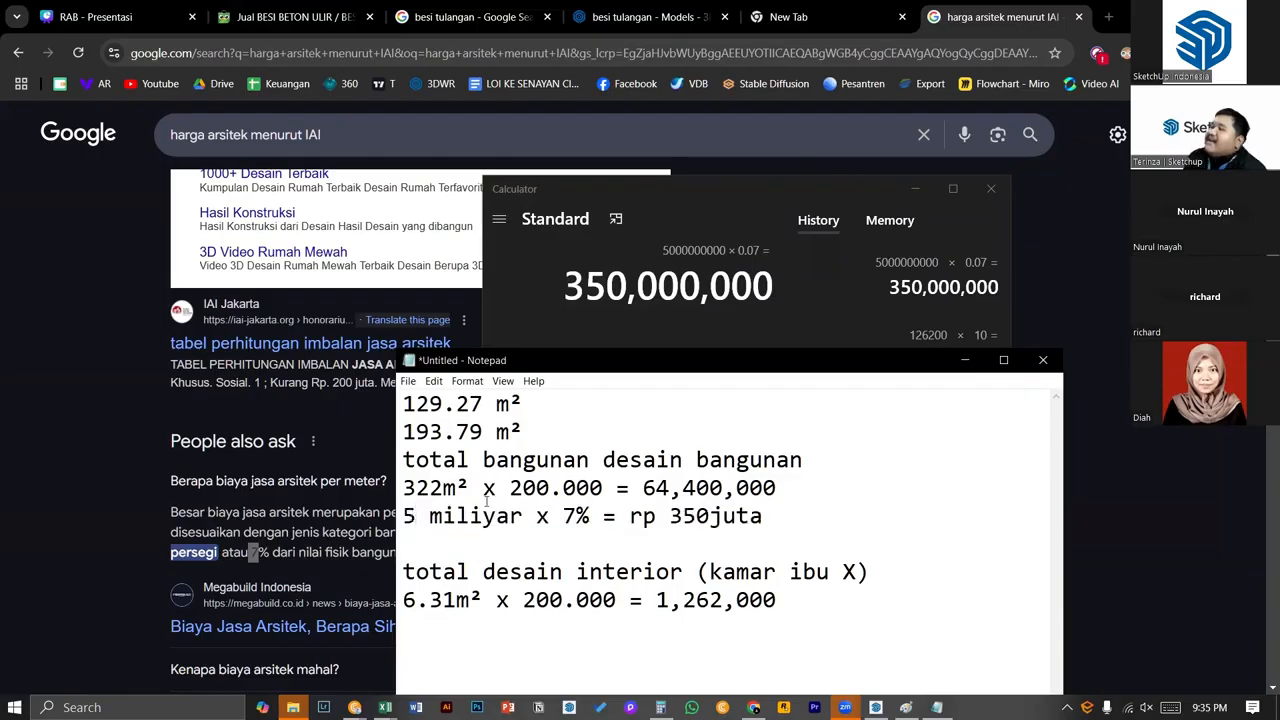
- Compare the 200.000 per-square-metre rate with the 7% rate in the two building fee lines in Notepad
left_click(562, 488)
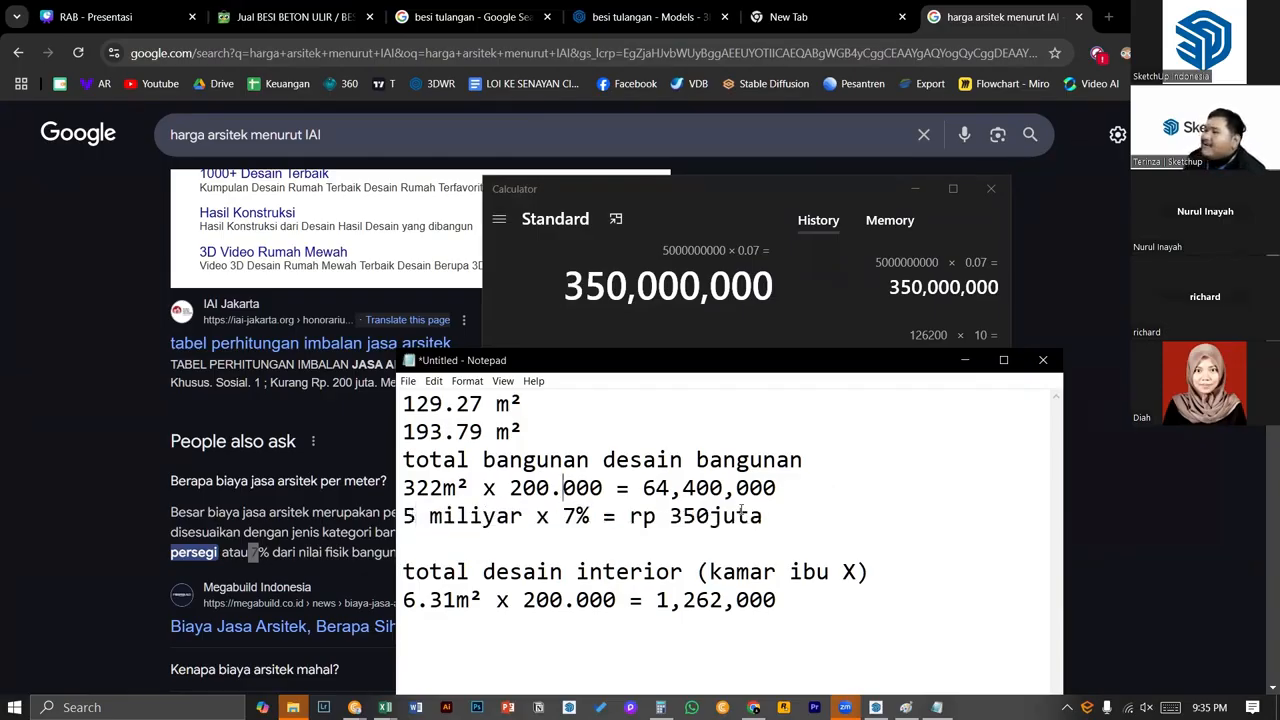
left_click(511, 488)
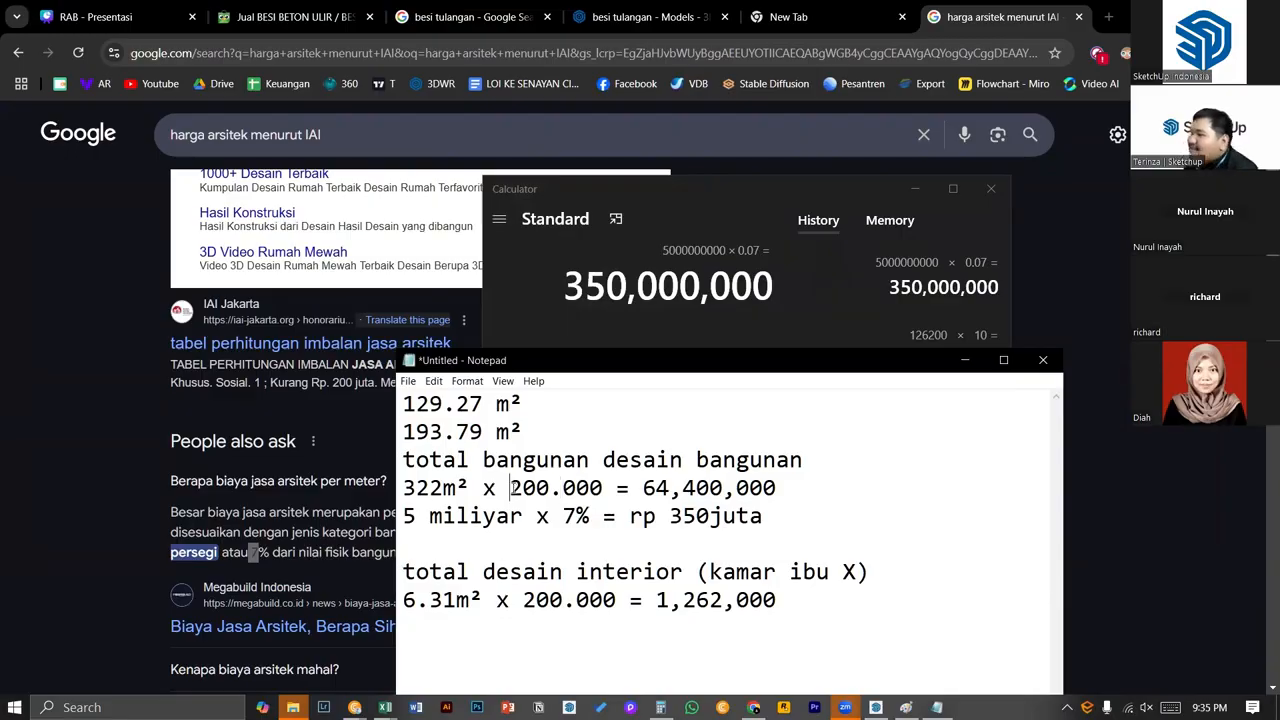
left_click_drag(517, 487, 605, 488)
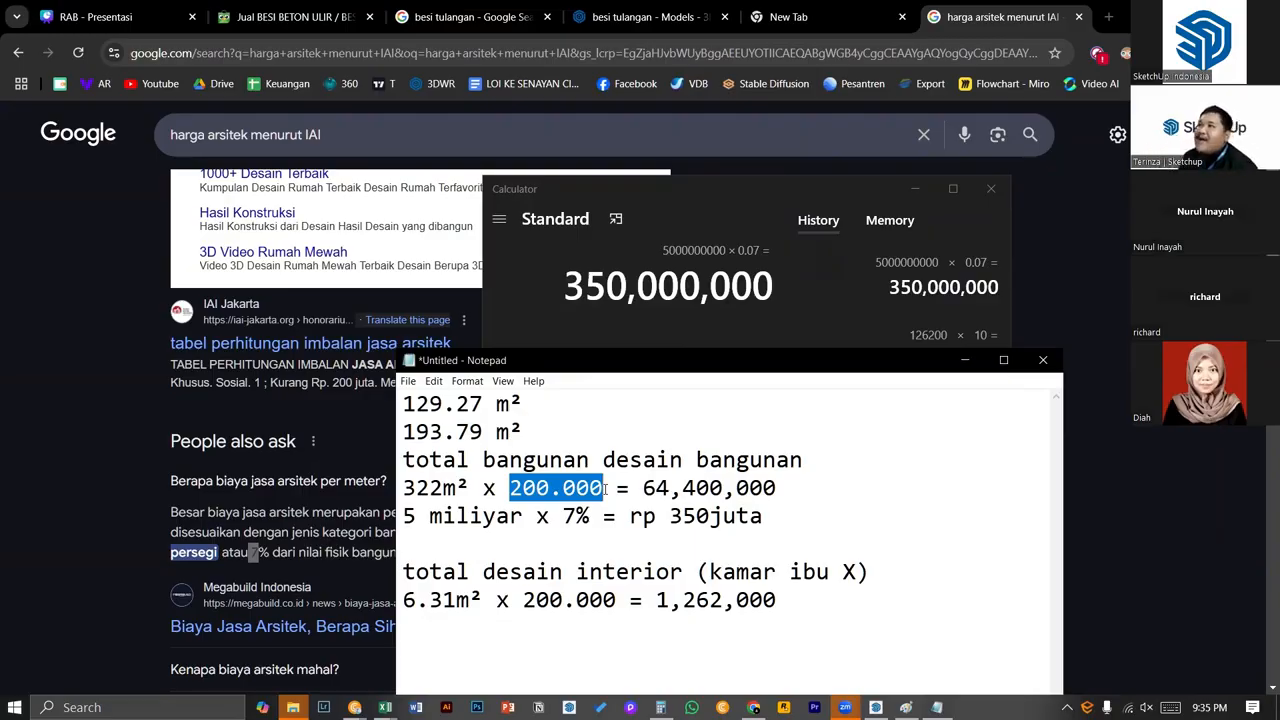
left_click(605, 488)
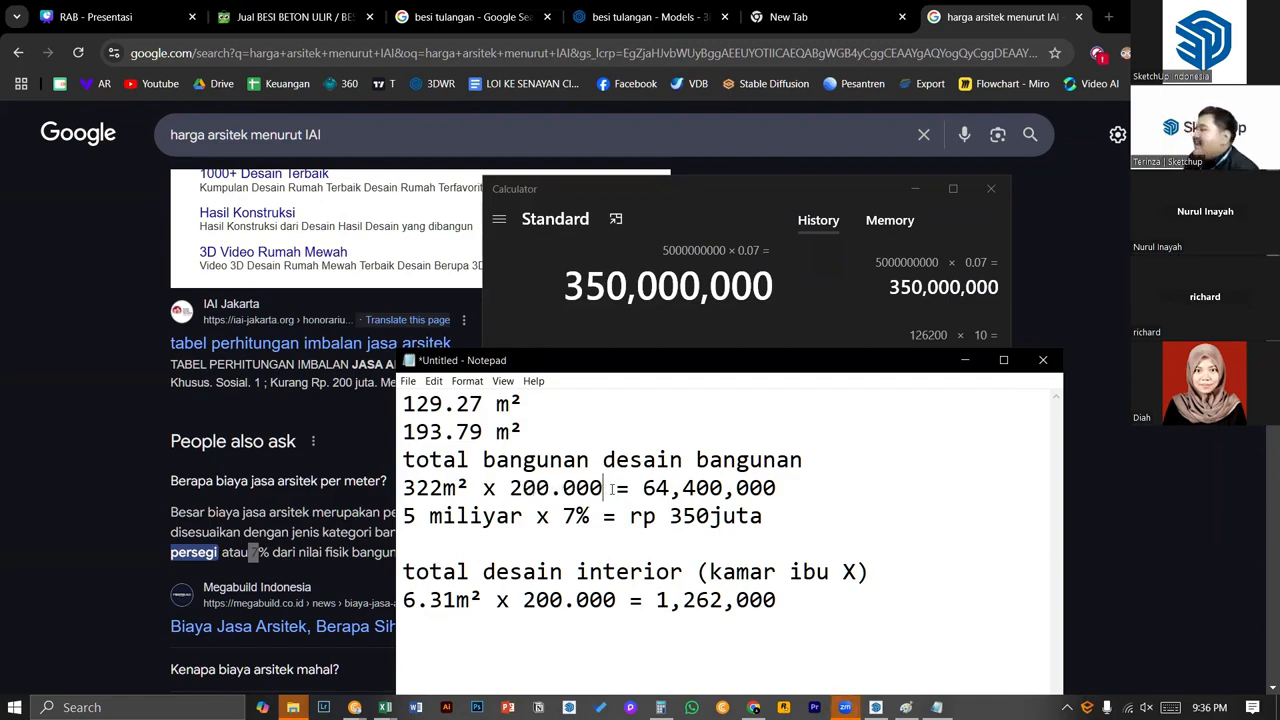
left_click_drag(562, 516, 577, 516)
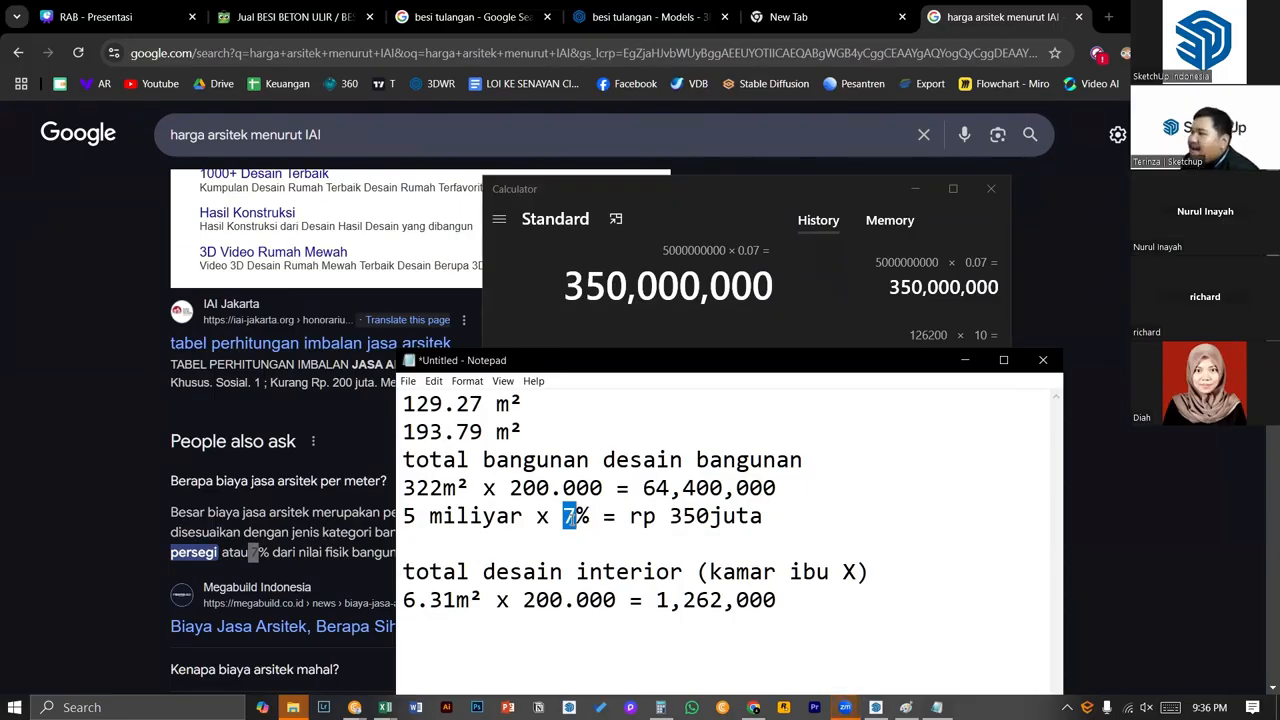
left_click(571, 524)
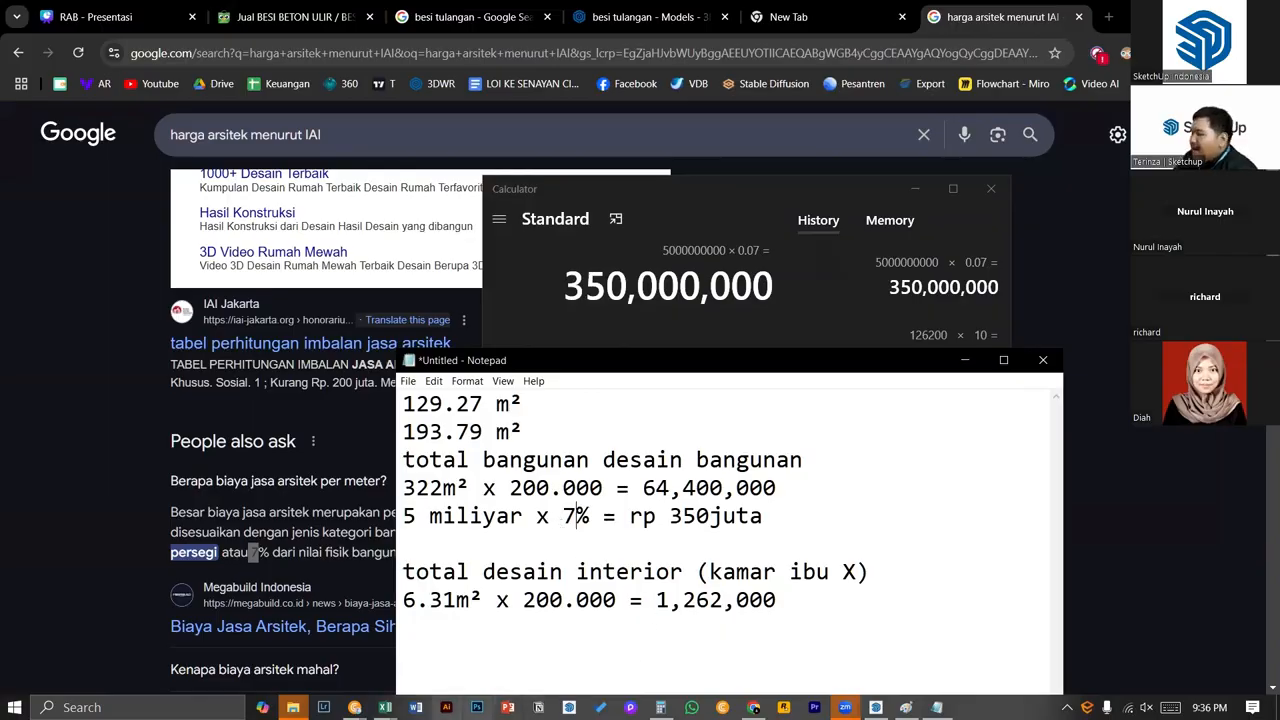
- Switch to the Excel workbook Format Latihan Belajar RAB ZAA and examine the A.1 and A.2 temporary fence cost analyses
left_click(385, 707)
left_click(340, 640)
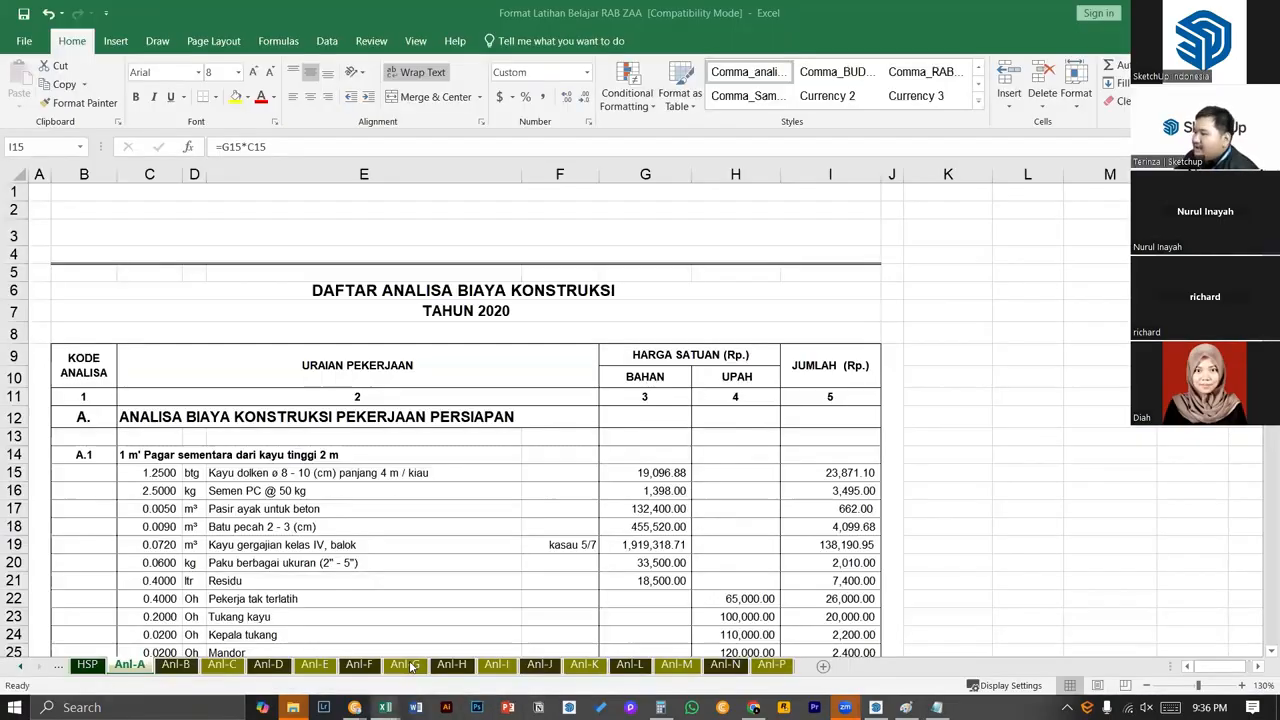
left_click(470, 528)
scroll(470, 526, "down", 2)
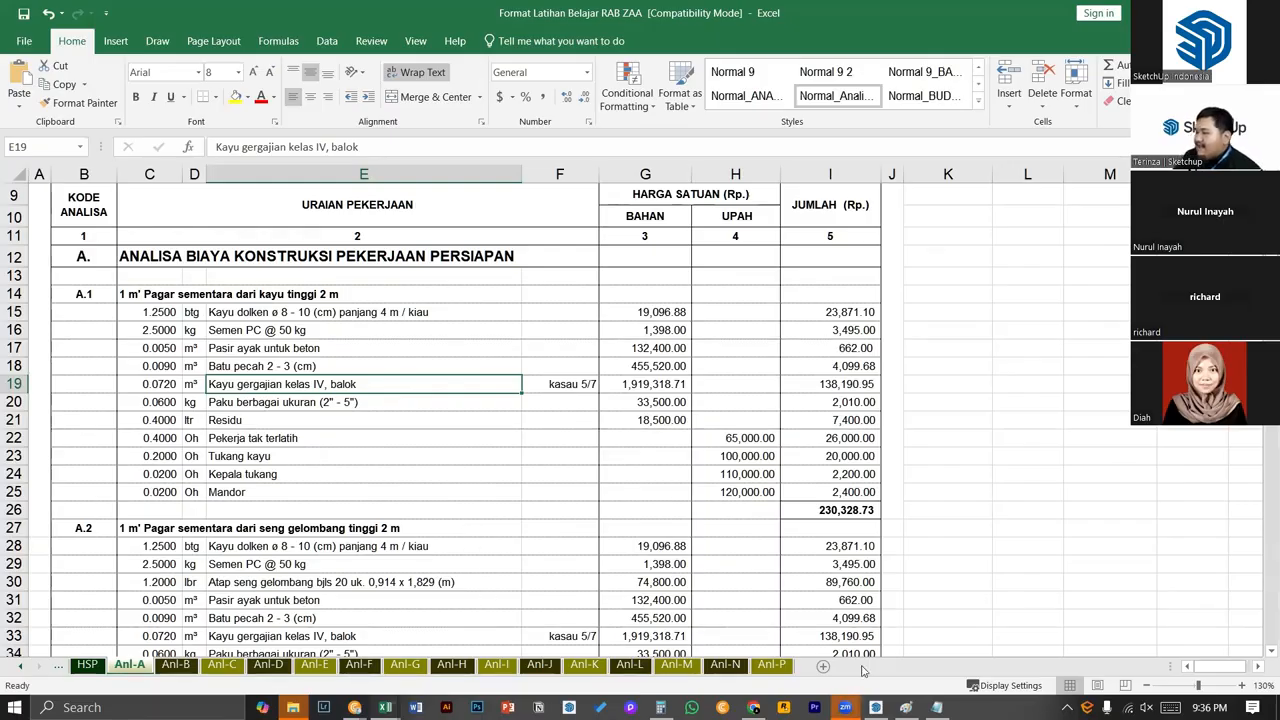
- Switch to SketchUp and select the interior wall faces surrounding the white floor and its doorway
left_click(876, 707)
mouse_move(499, 405)
middle_mouse_down()
mouse_move(251, 337)
mouse_move(651, 580)
mouse_move(310, 463)
middle_mouse_up()
scroll(515, 364, "up", 3)
scroll(382, 506, "up", 10)
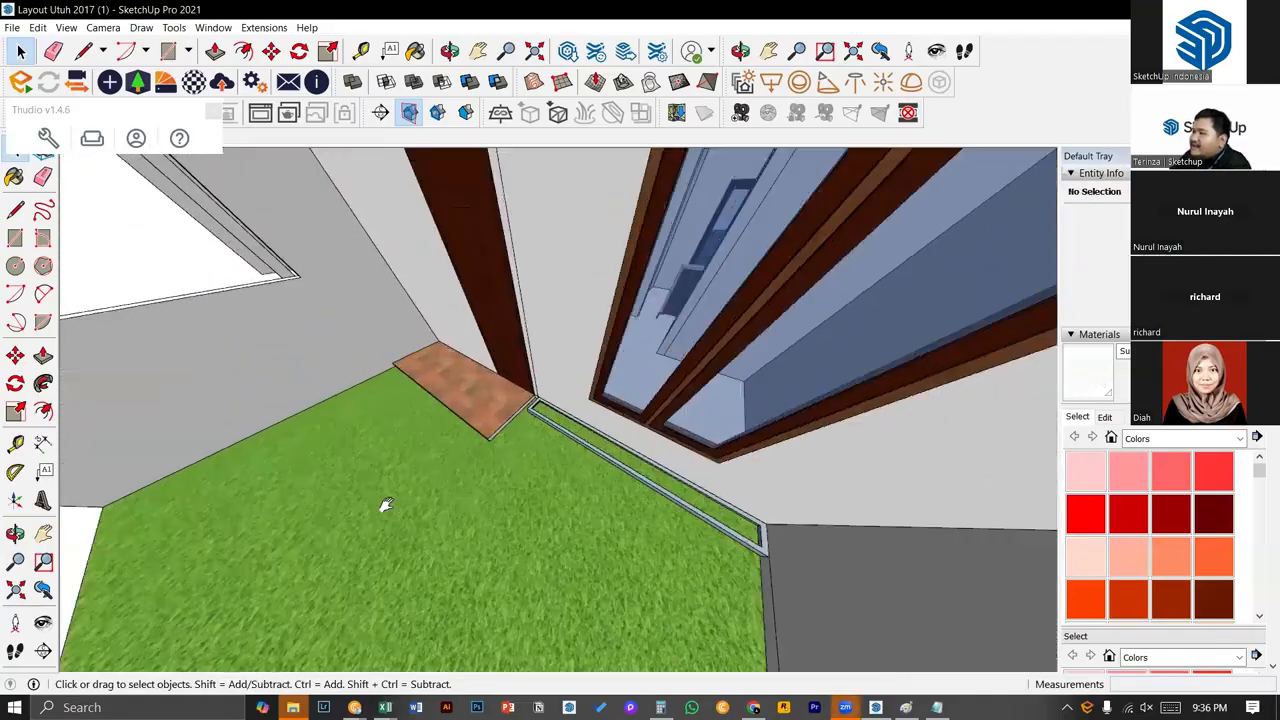
middle_click_drag(383, 509, 539, 416)
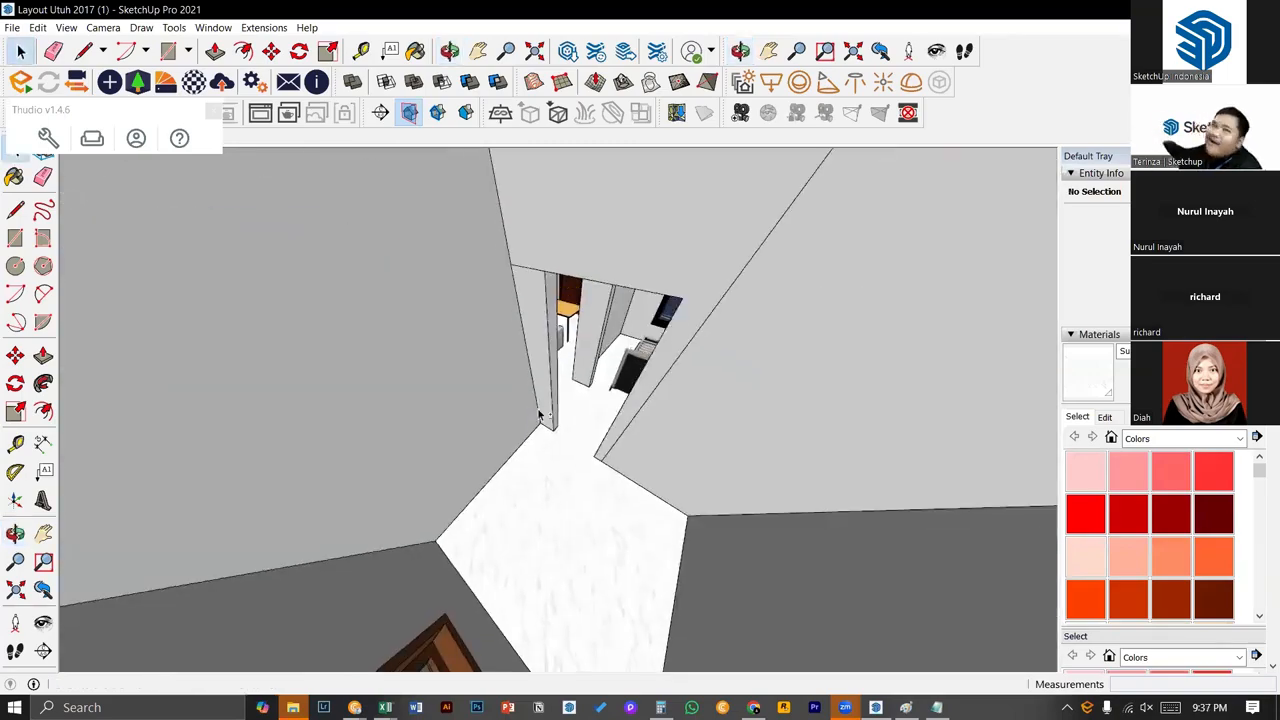
middle_click_drag(539, 416, 478, 254)
triple_click(478, 254)
left_click(478, 263)
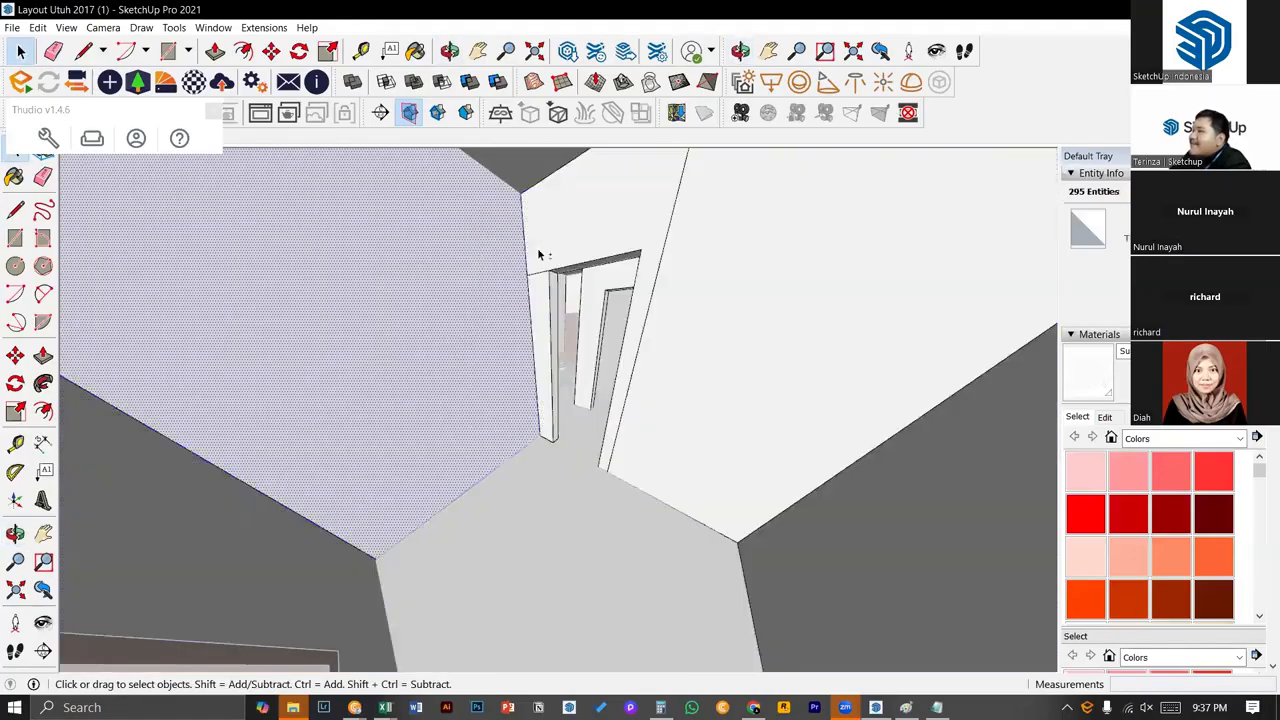
left_click(540, 252, "shift")
middle_click_drag(558, 292, 766, 529)
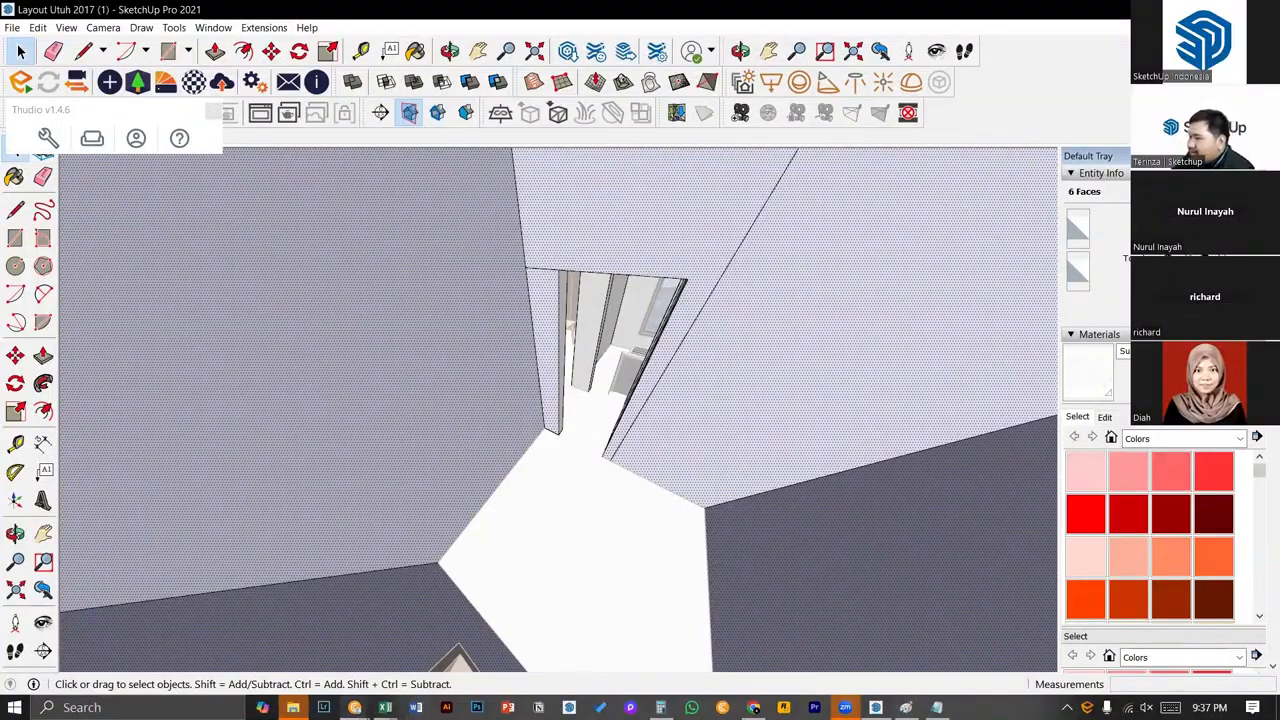
- Switch to the Excel workbook RAB Houseplan Cafe, maximize it and enter "Harga borongan ( pemasangan jasa terima jadi)" in cell A103
mouse_move(354, 707)
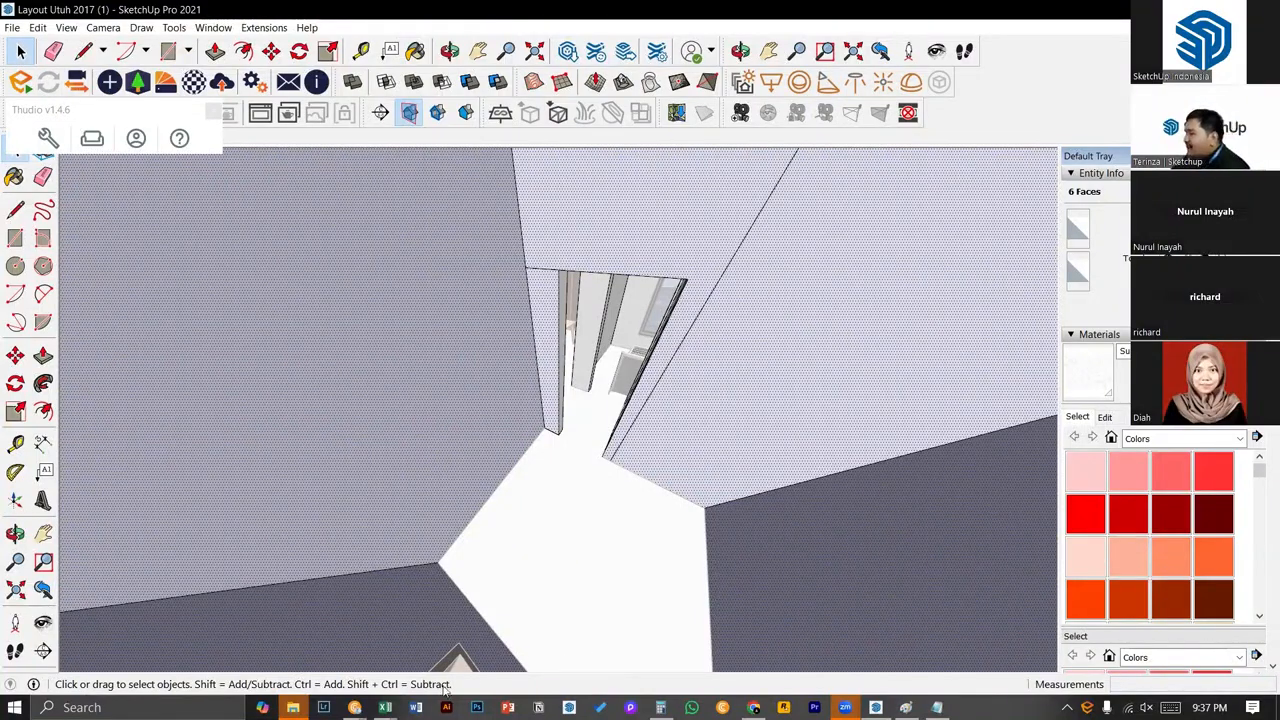
left_click(475, 640)
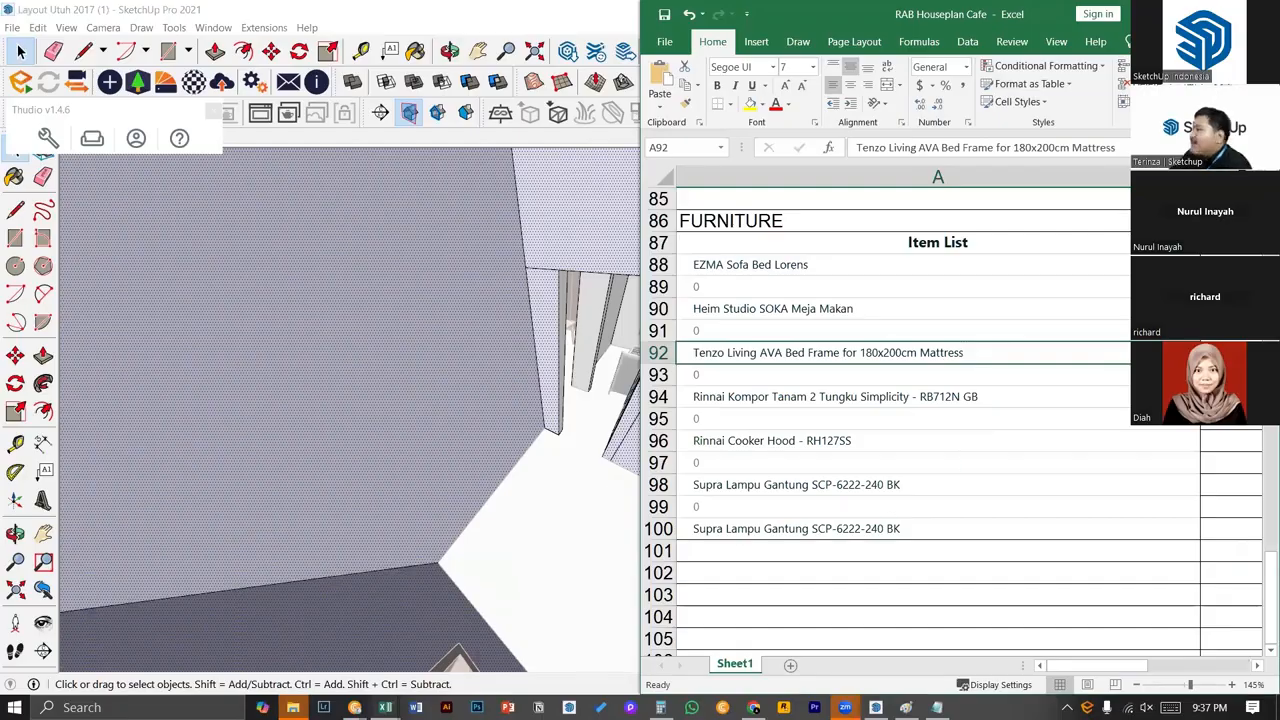
key("super+Up")
left_click(251, 586)
scroll(286, 560, "down", 1)
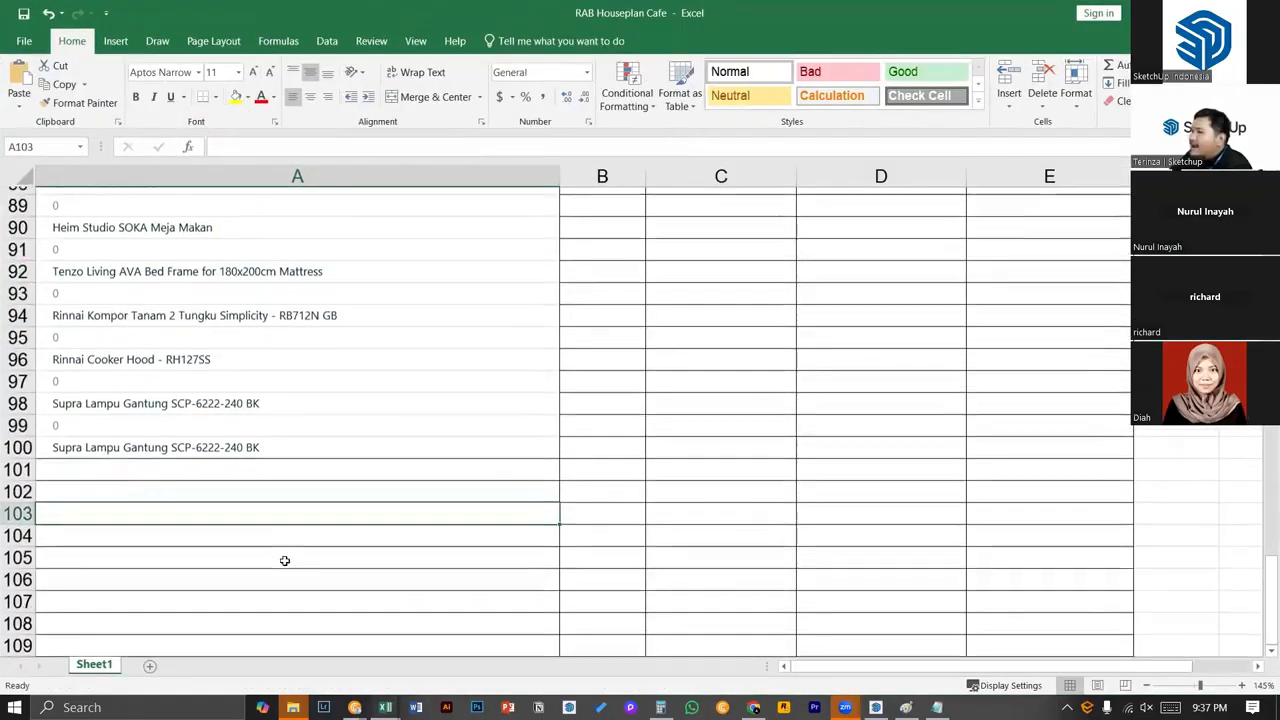
type("Harga ")
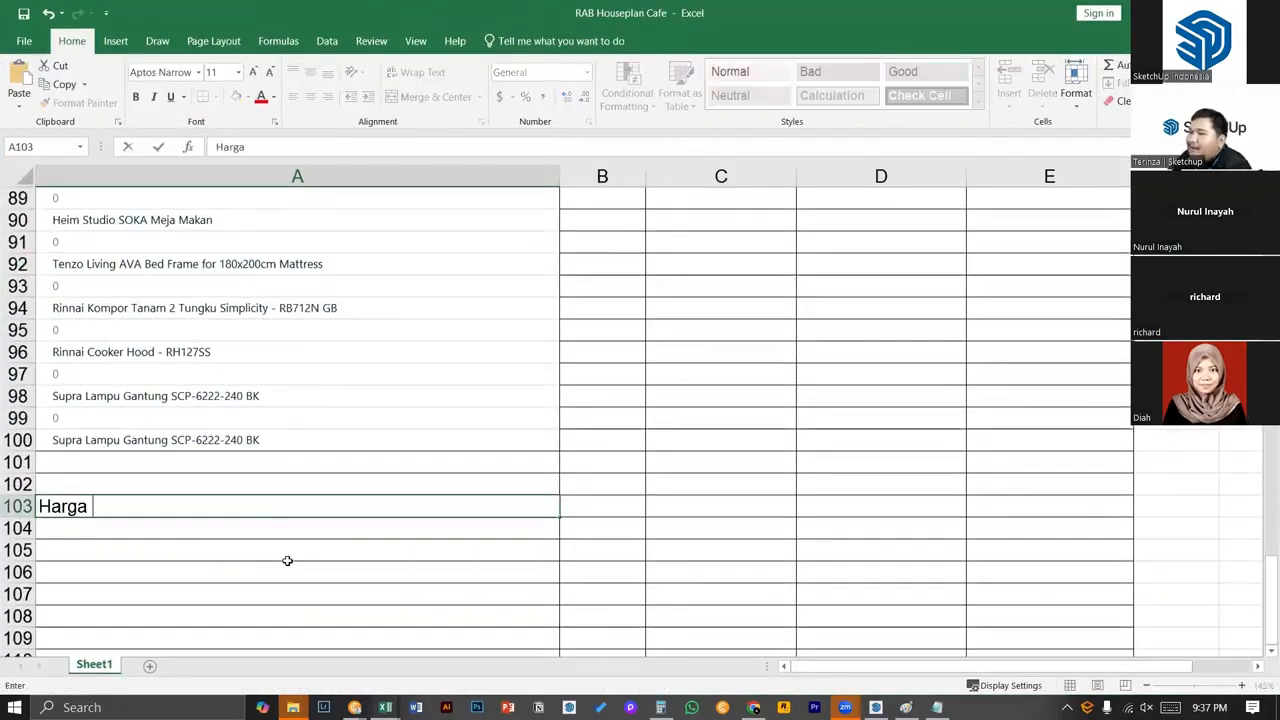
type("borongan ( ")
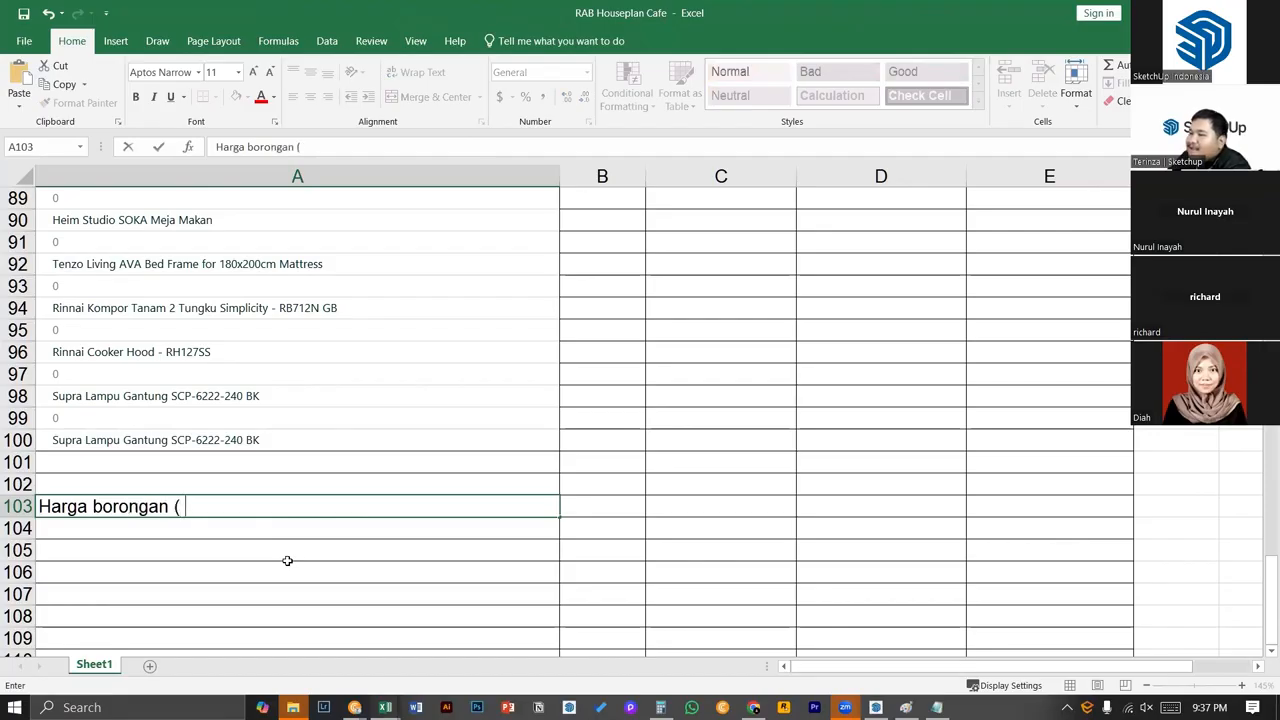
type("pemasangan ")
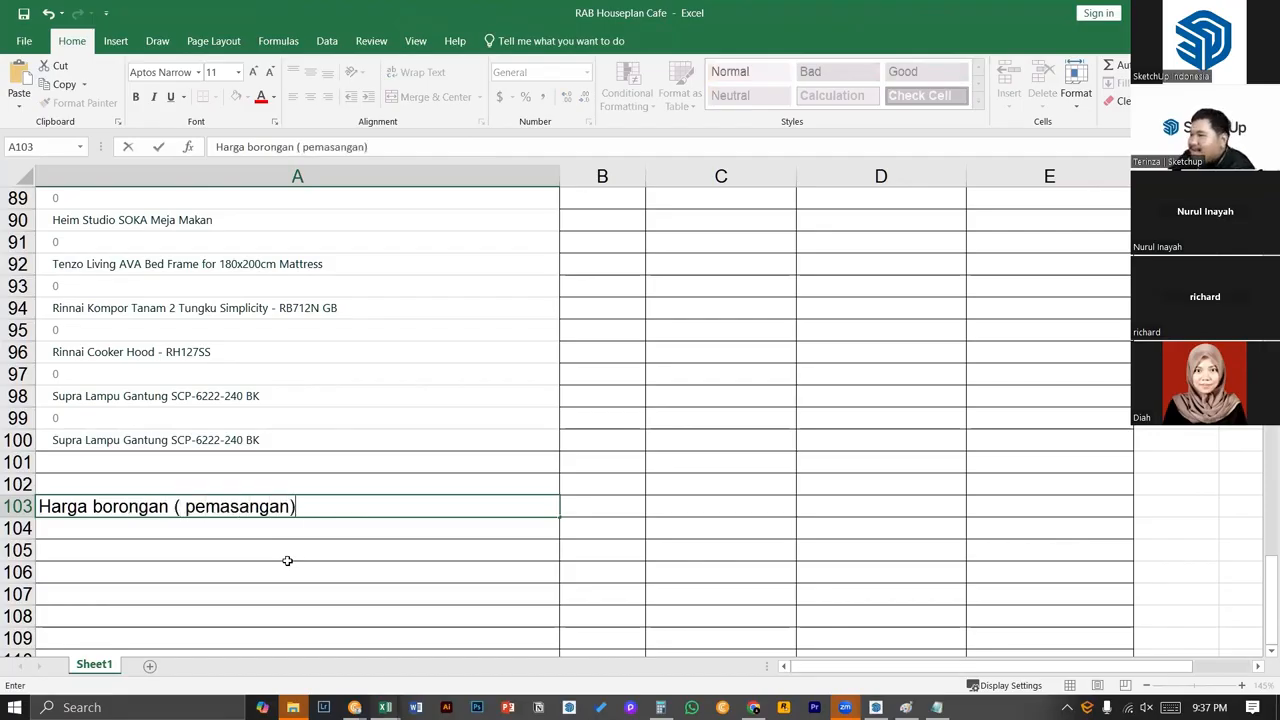
type("jasa")
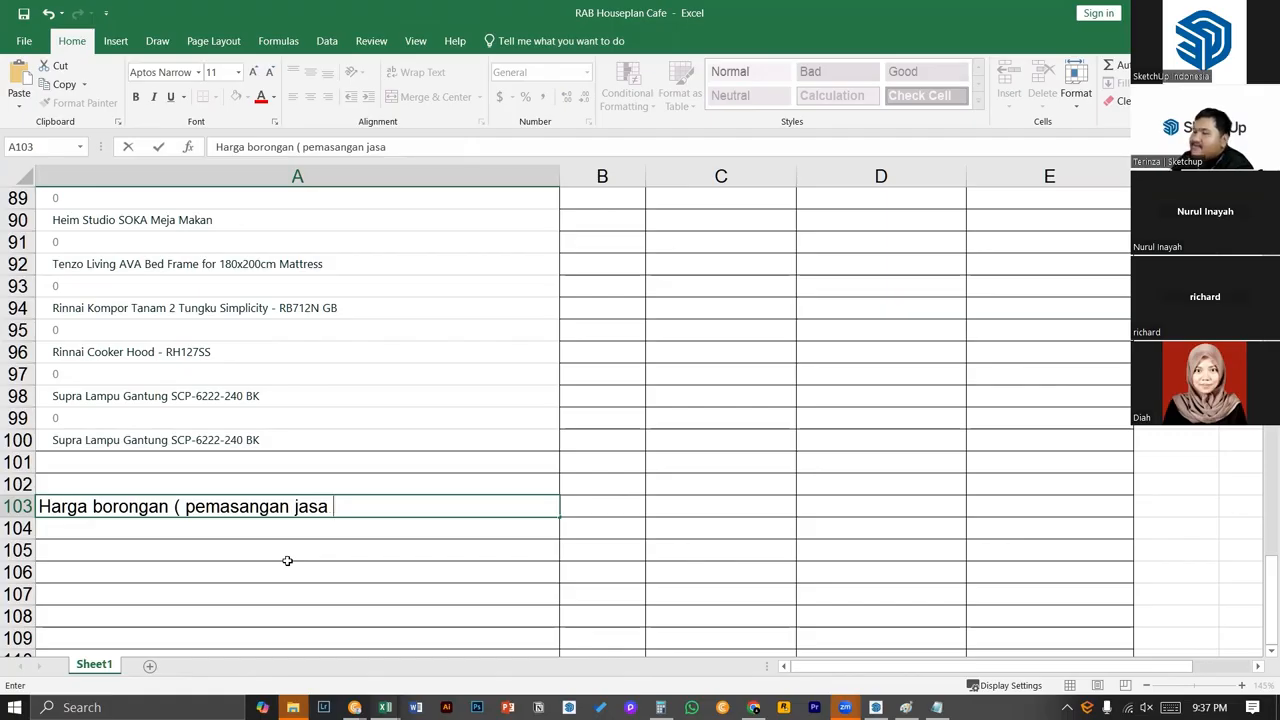
type(" terima jadi)")
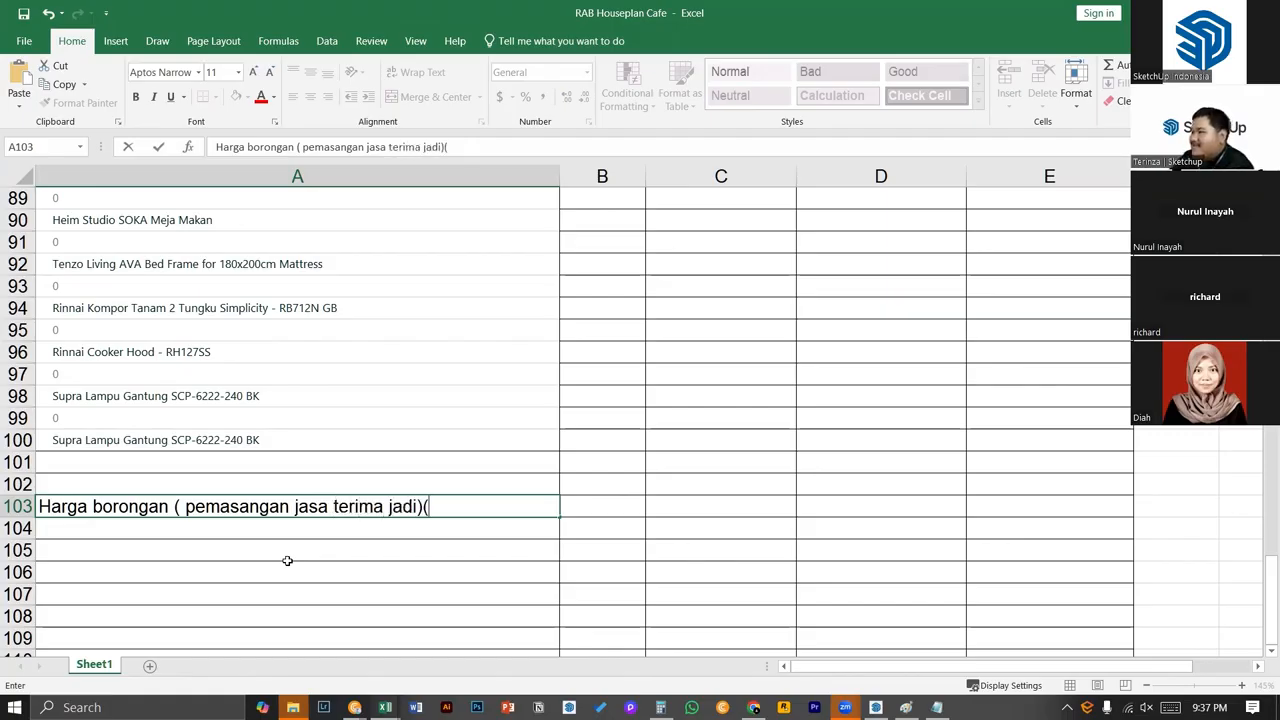
key("Return")
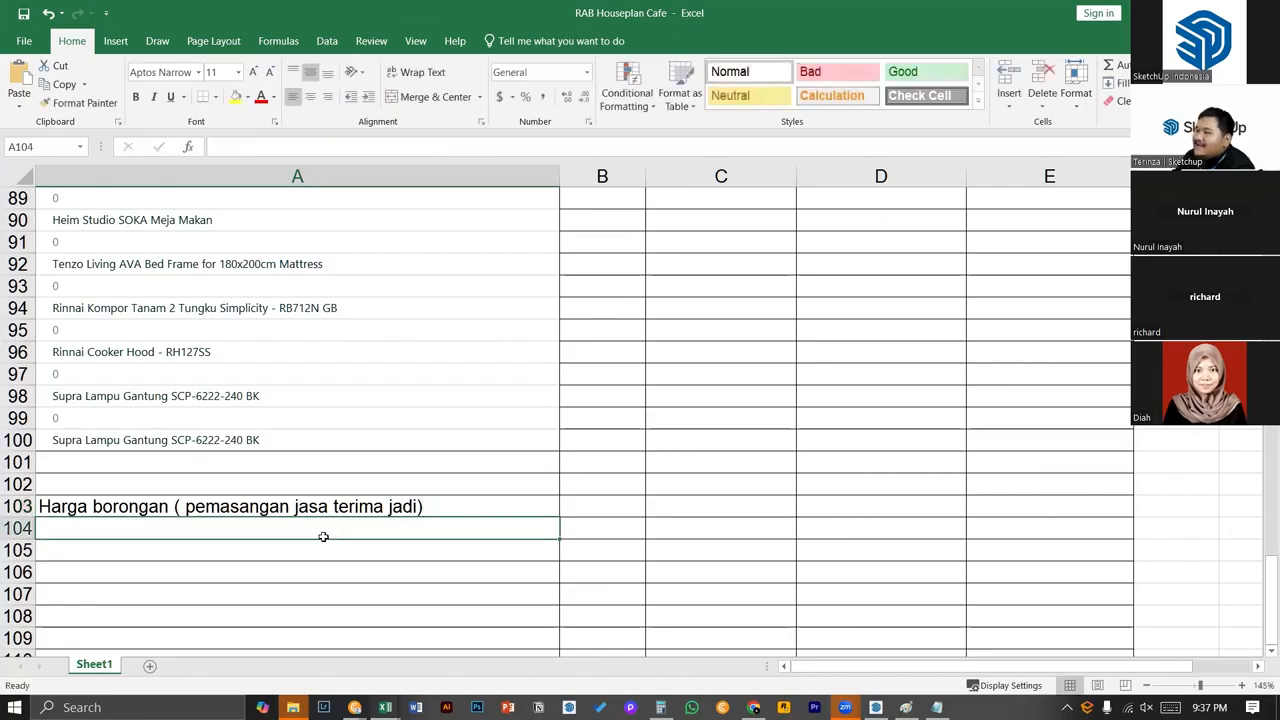
- Enter "harga cat dinding (pengecetan, alat tukang, tukang)" in cell A104, below the Harga borongan heading
type("harga ")
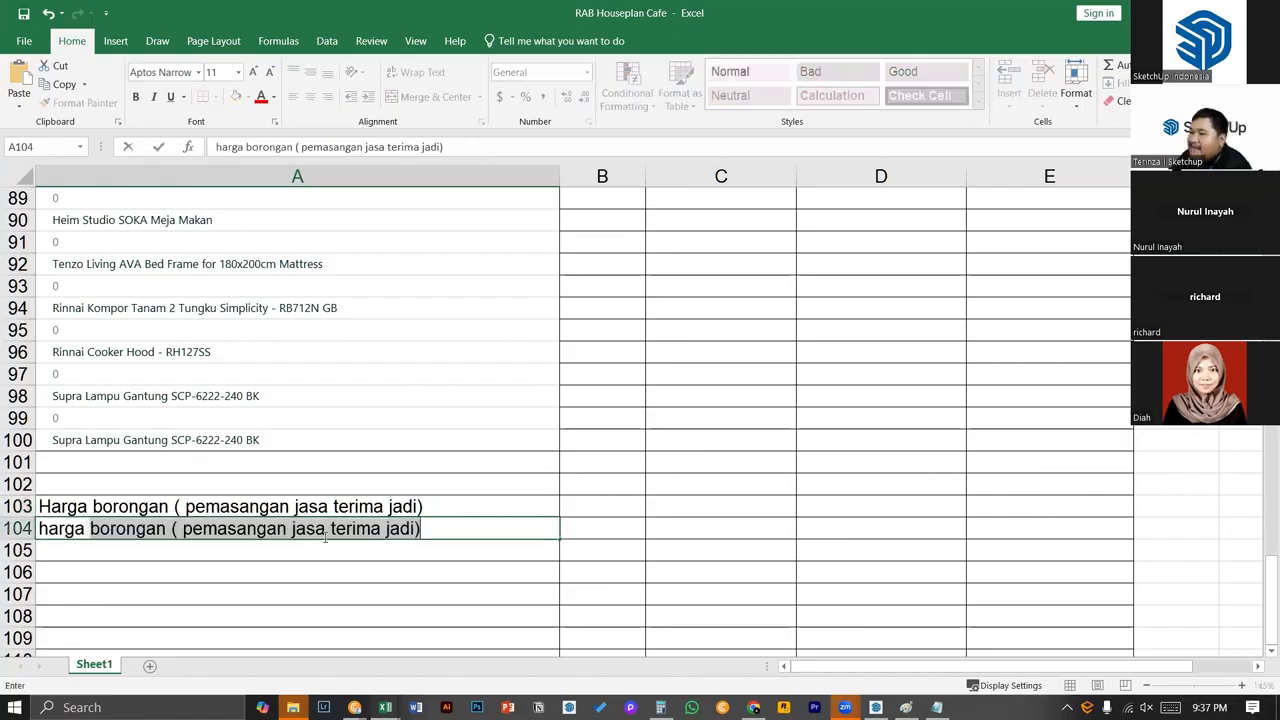
type("cat dindi")
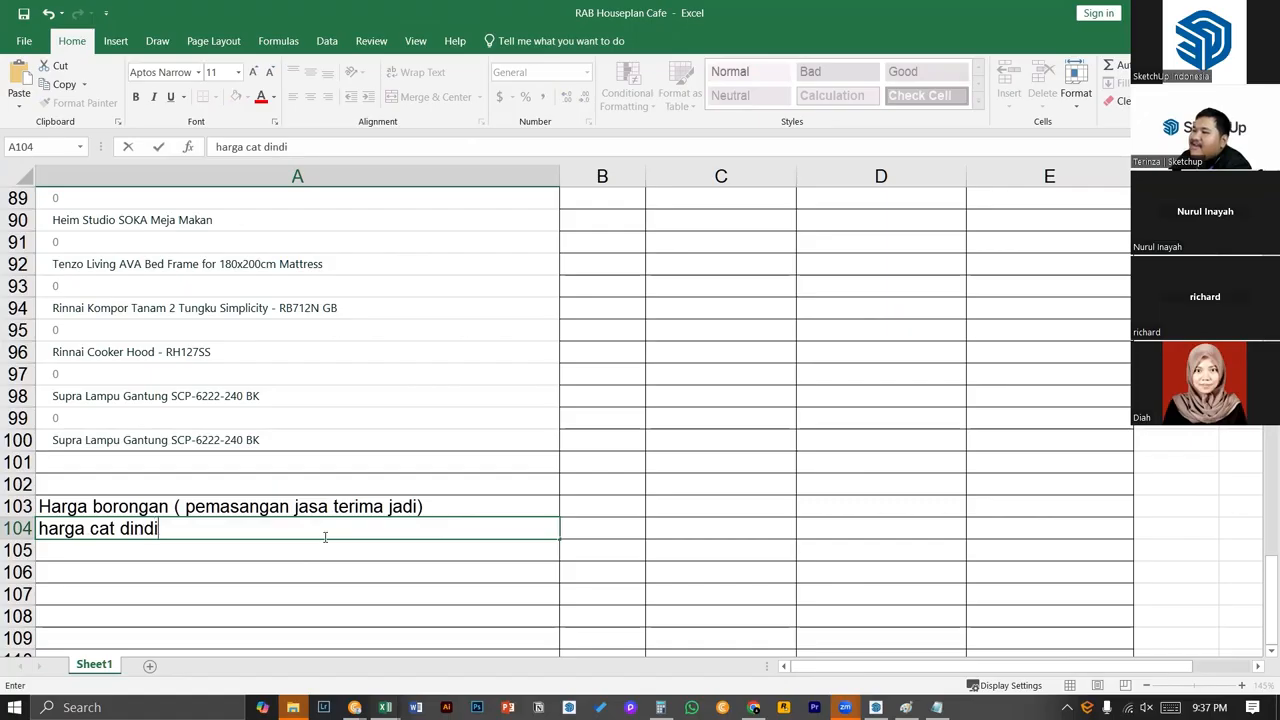
type("ng (p")
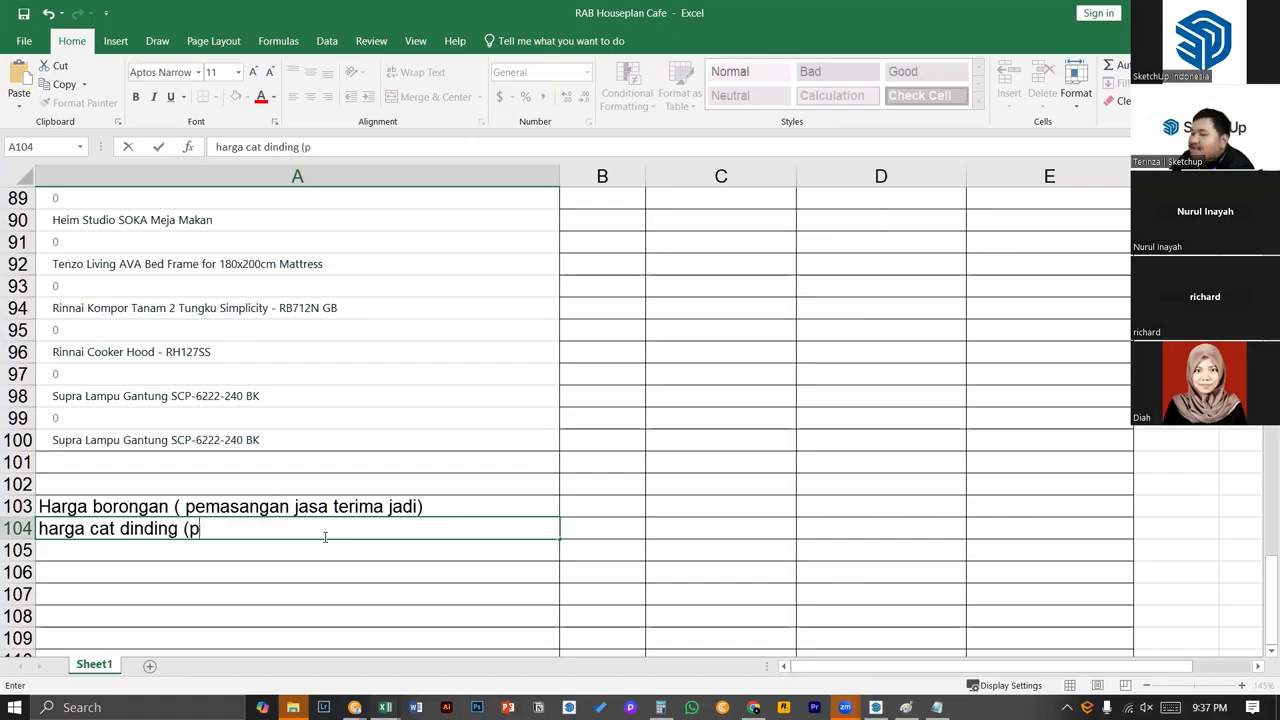
type("emasangan,m")
key("BackSpace")
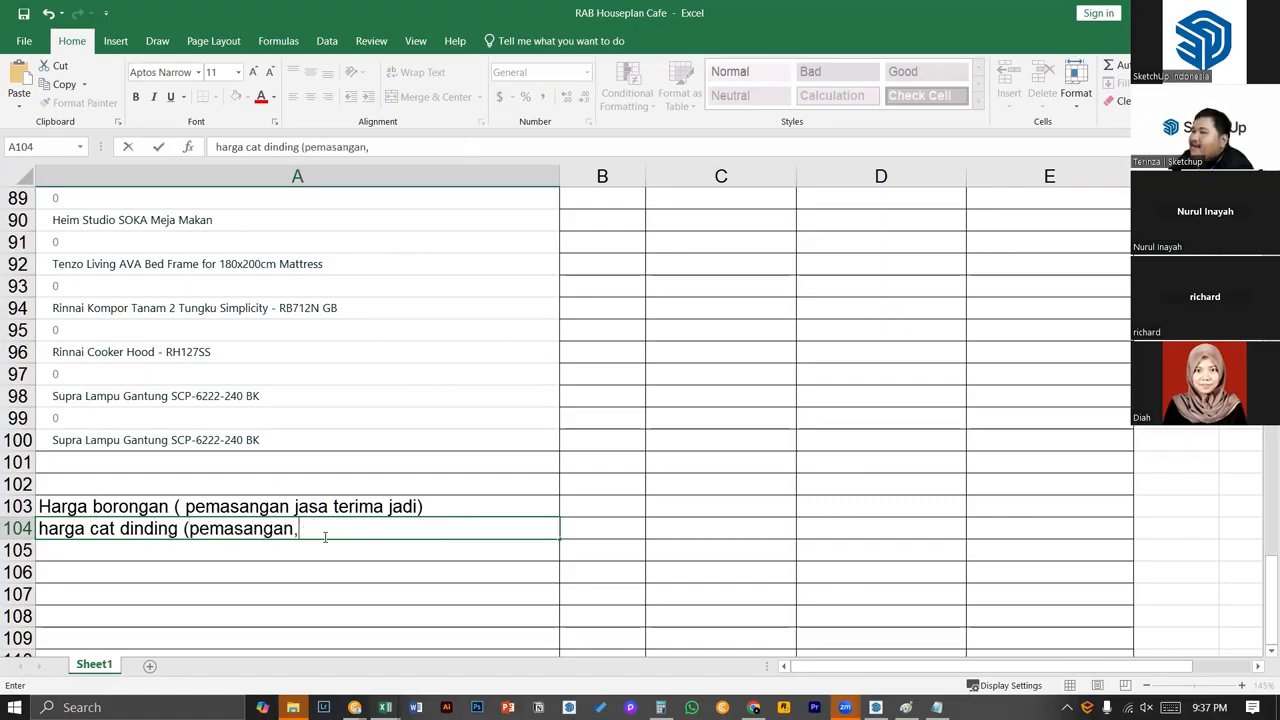
key("BackSpace")
key("BackSpace")
key("BackSpace")
key("BackSpace")
key("BackSpace")
key("BackSpace")
key("BackSpace")
key("BackSpace")
key("BackSpace")
type("ngech")
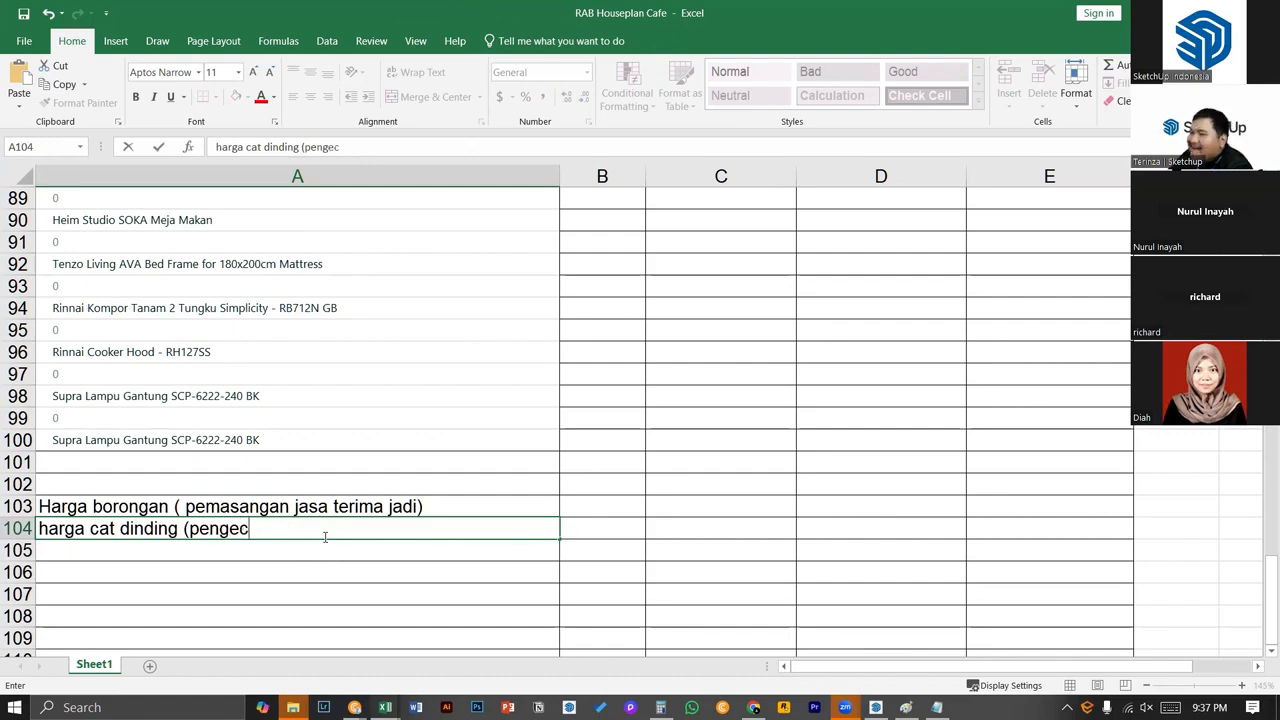
key("BackSpace")
key("BackSpace")
type("ceta")
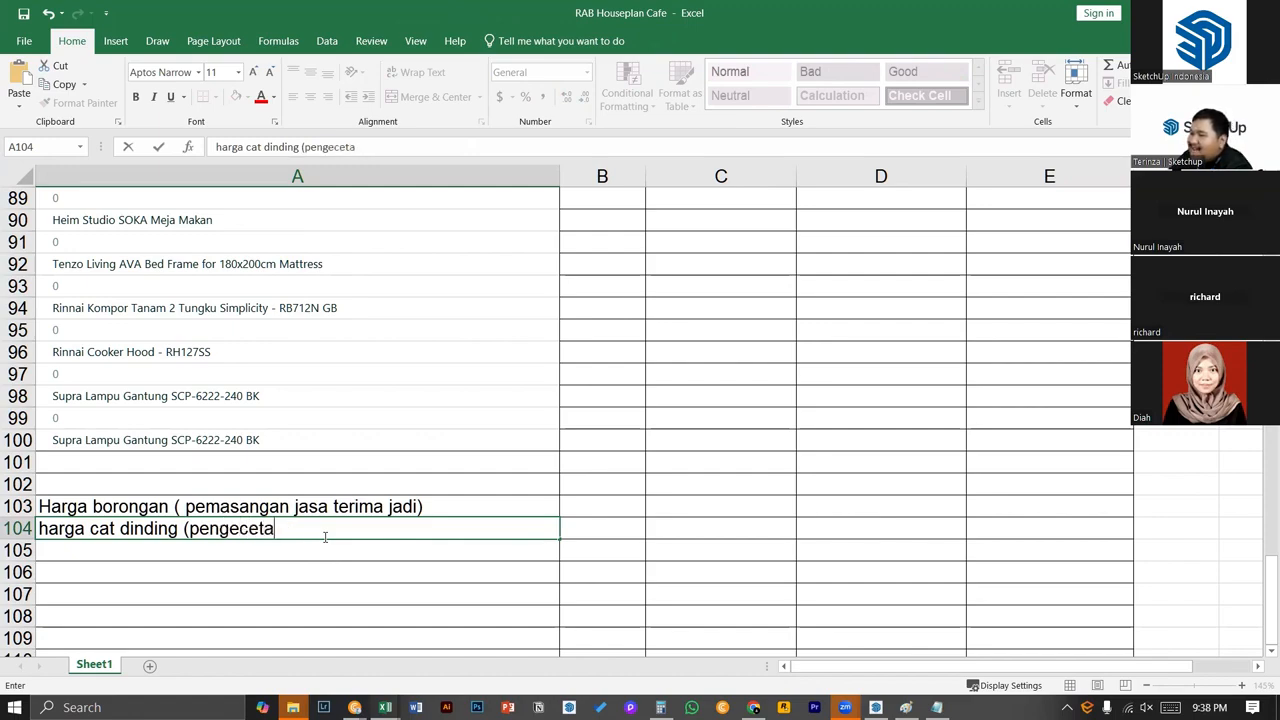
type("n, aa")
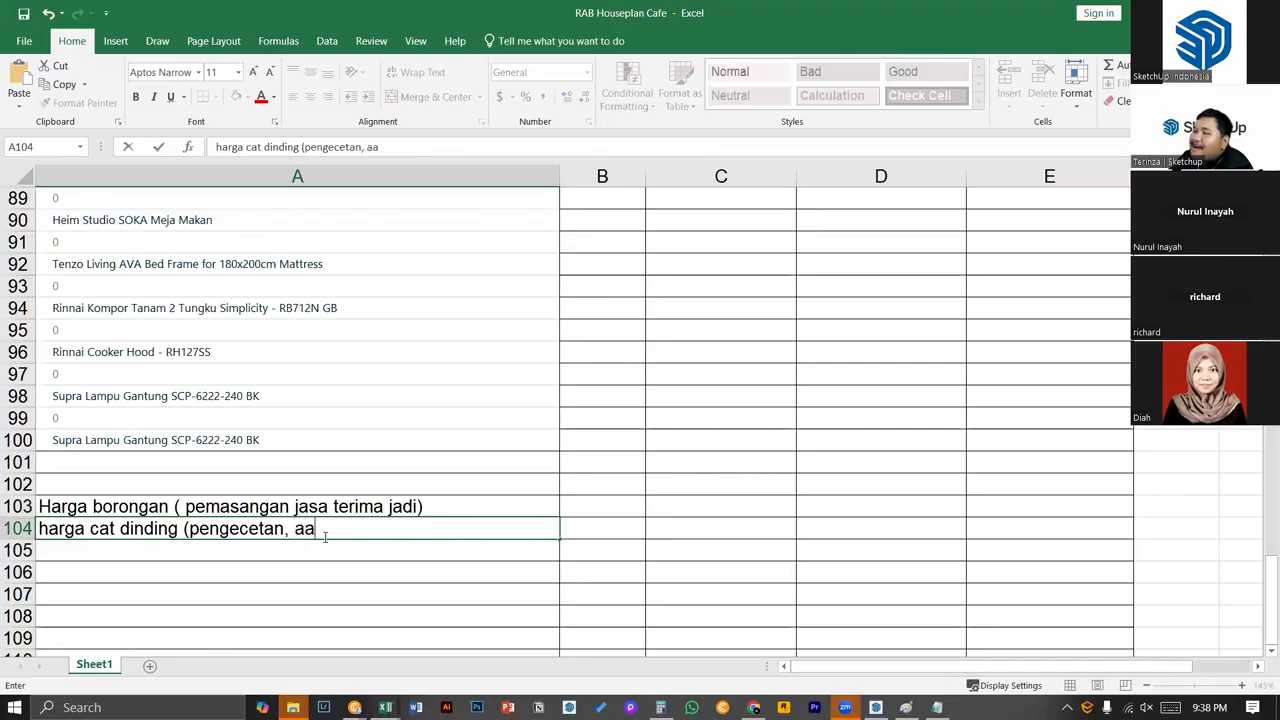
key("BackSpace")
type("lat tukang,")
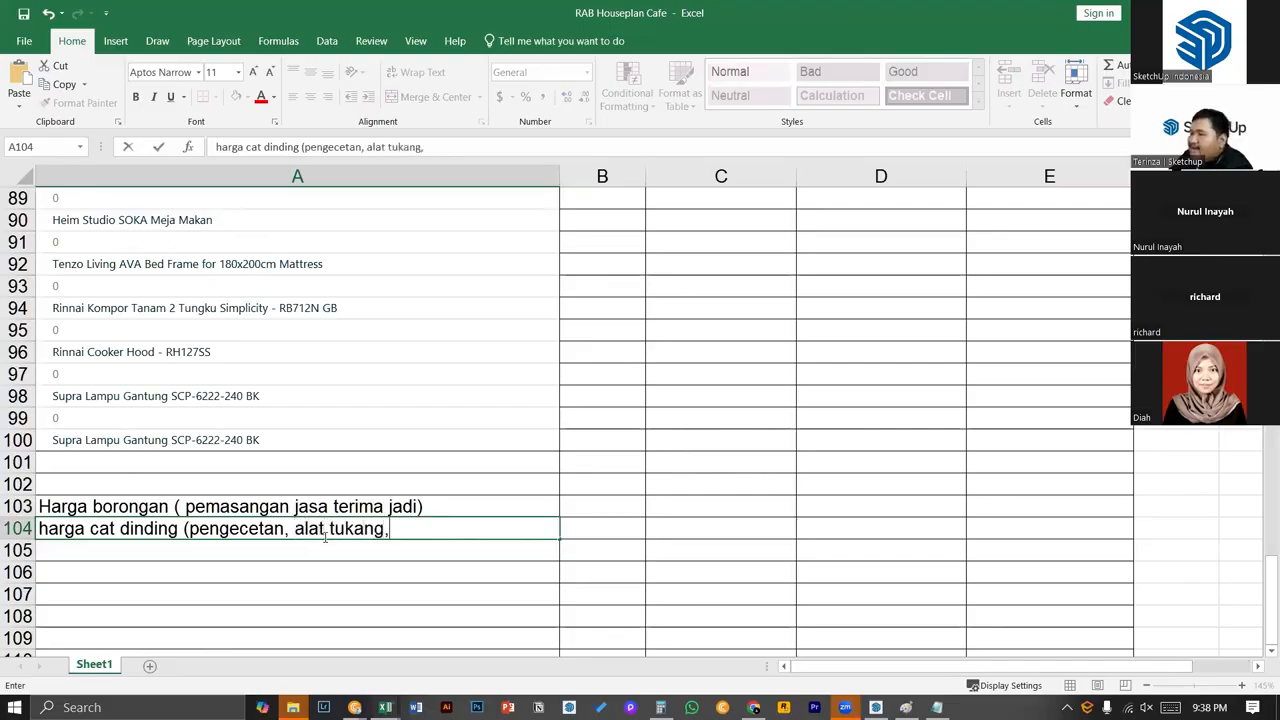
type(" tukang,")
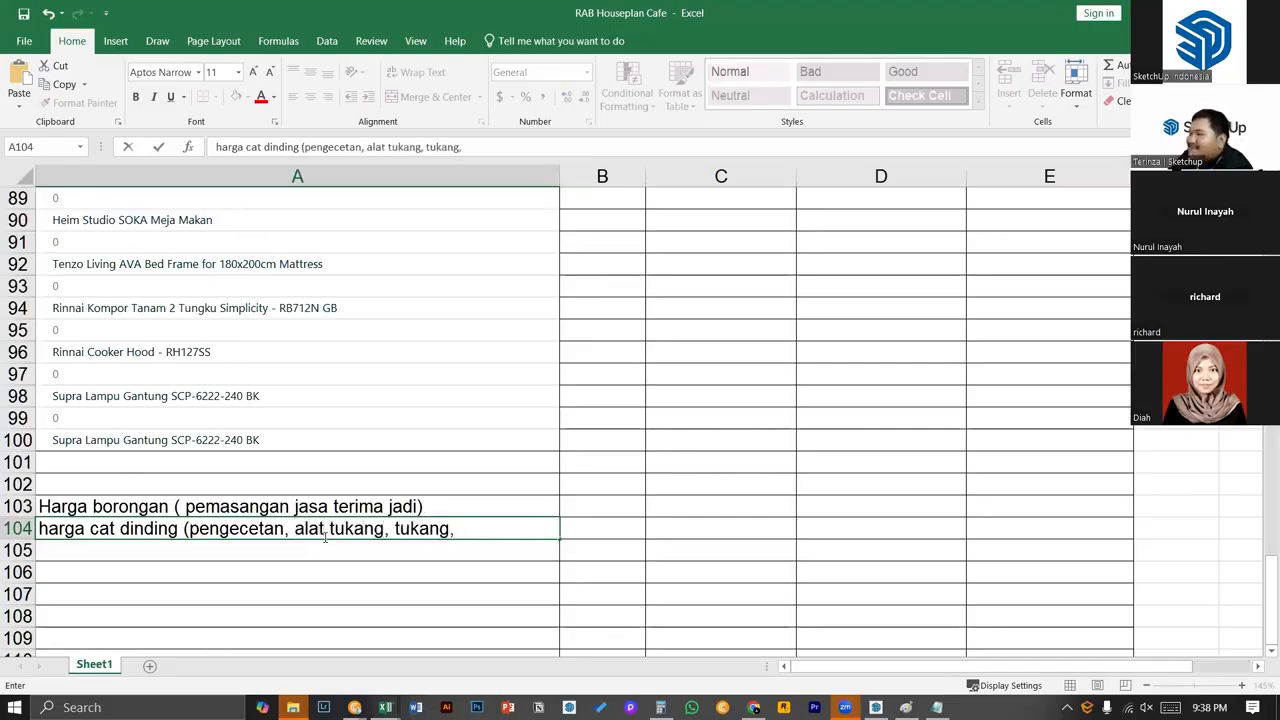
key("BackSpace")
key("BackSpace")
type(")")
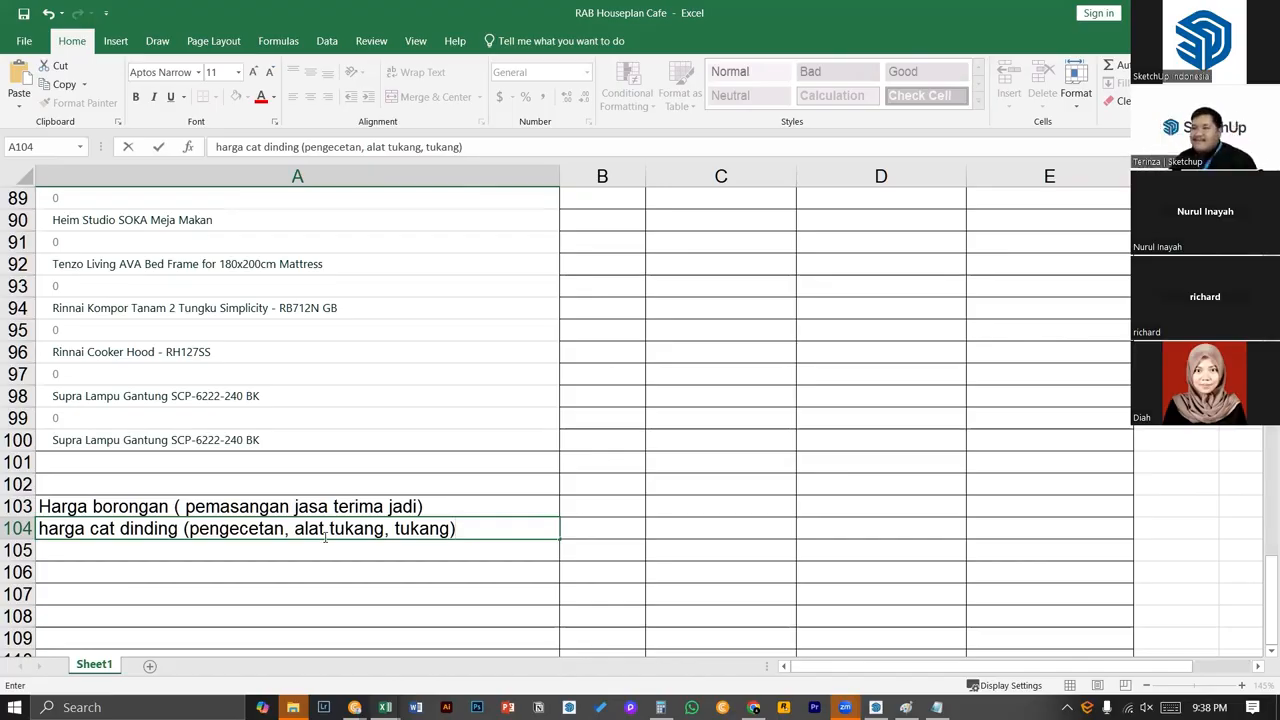
- Enter 50.000 as the wall painting price in cell B104
left_click(589, 545)
left_click(602, 530)
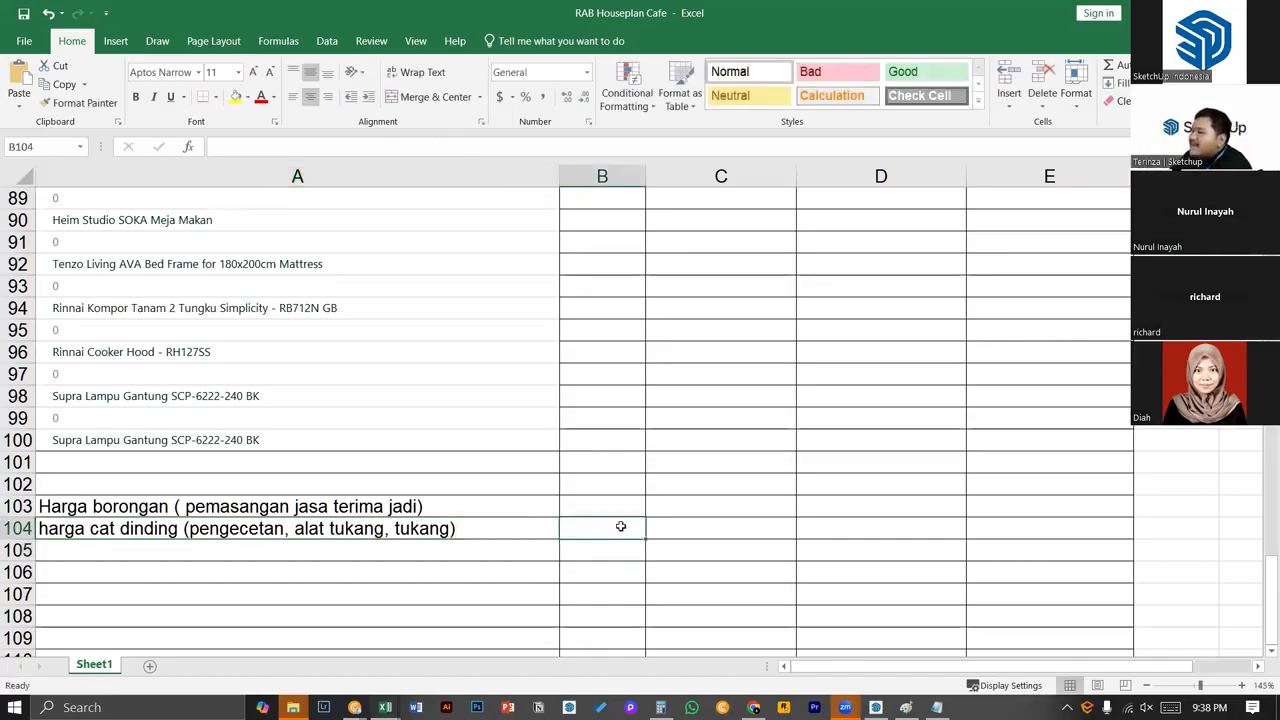
type("5000")
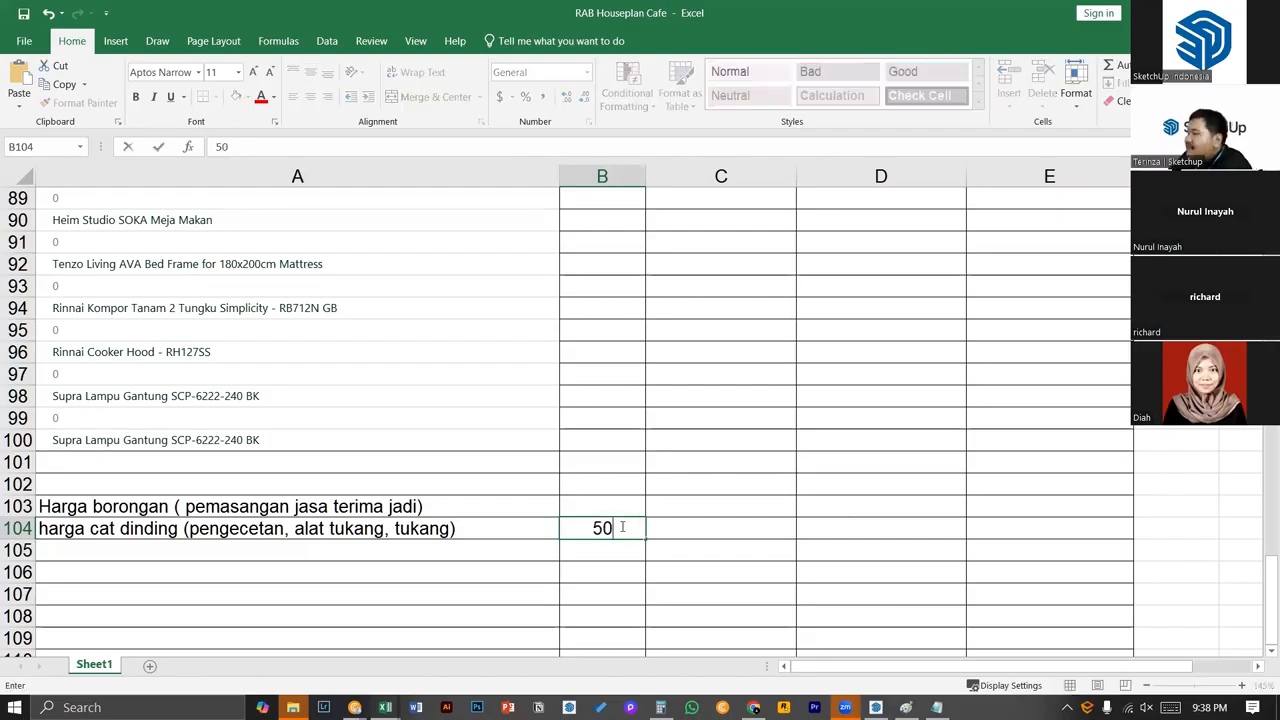
key("BackSpace")
key("BackSpace")
type(".003")
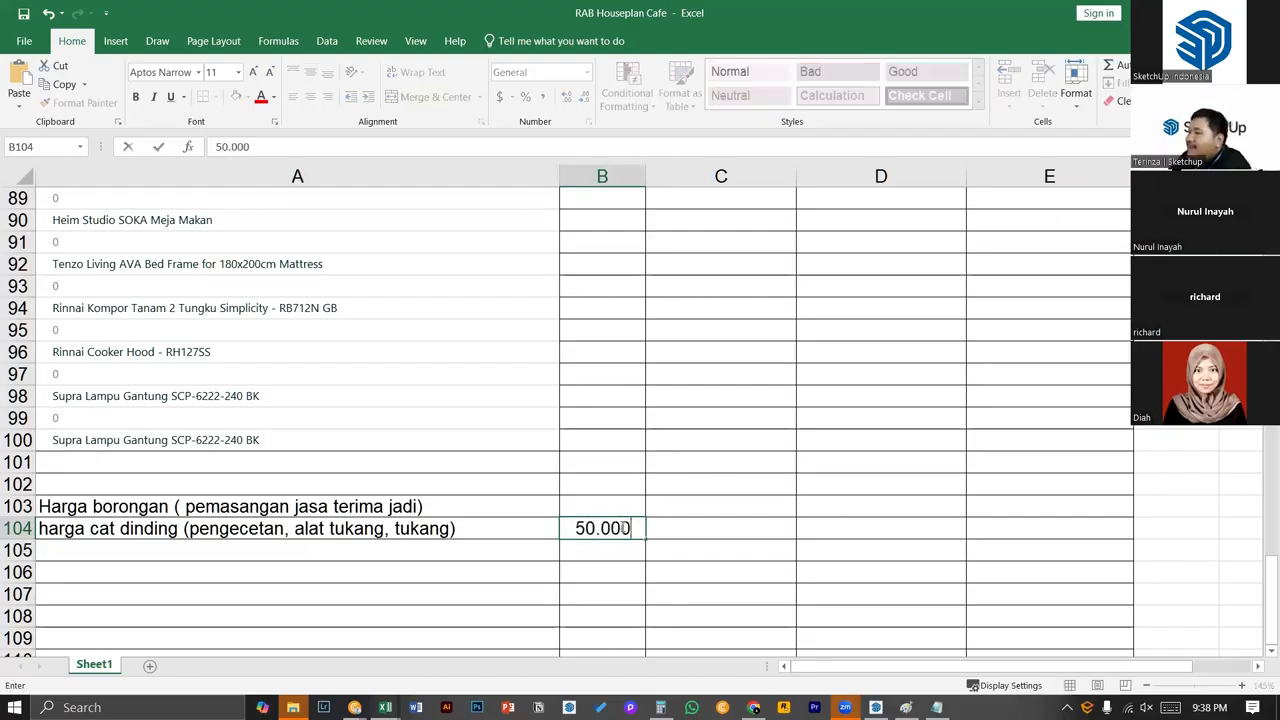
key("Return")
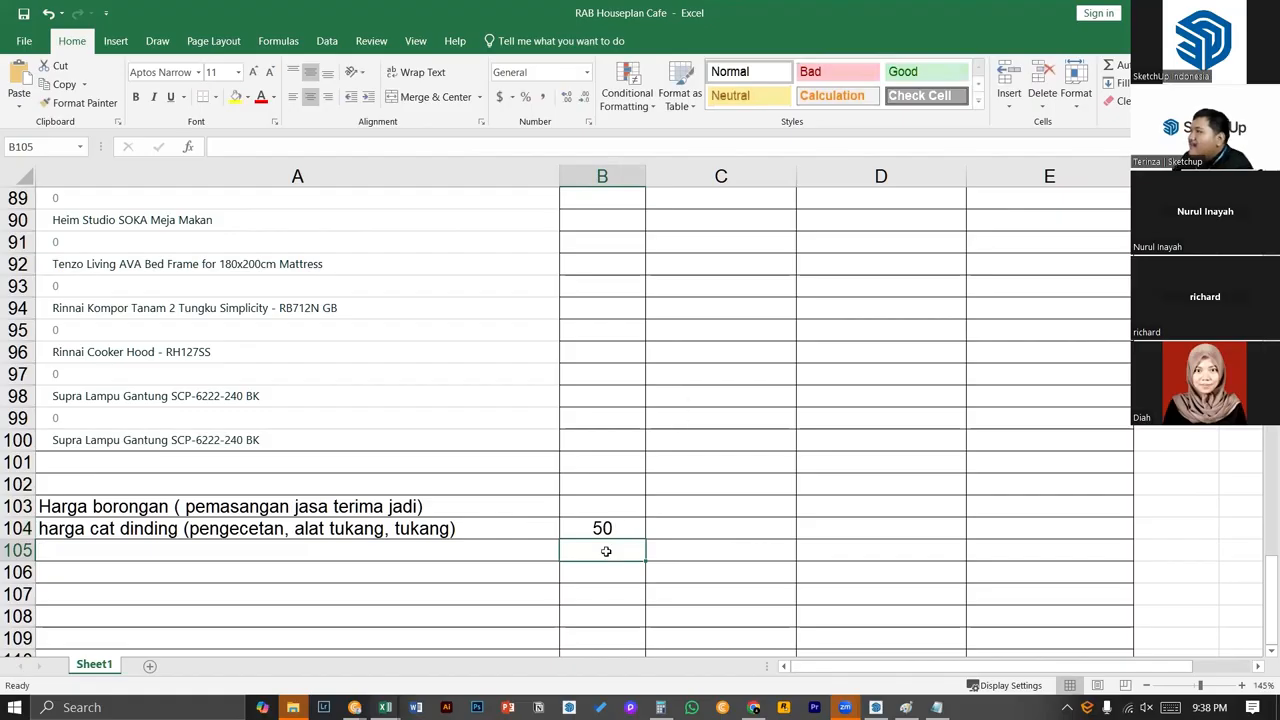
- Replace the wall painting price in cell B104 with 50000, written without a thousands separator
left_click(621, 528)
type("50000")
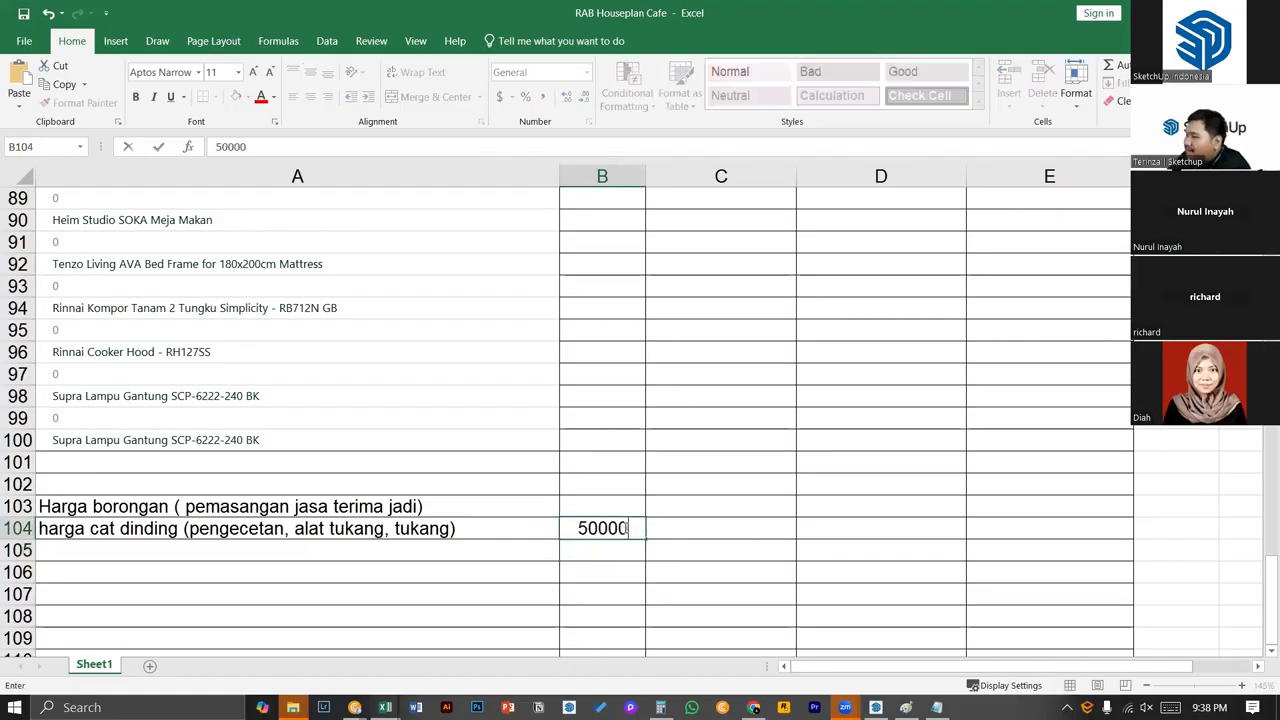
key("Return")
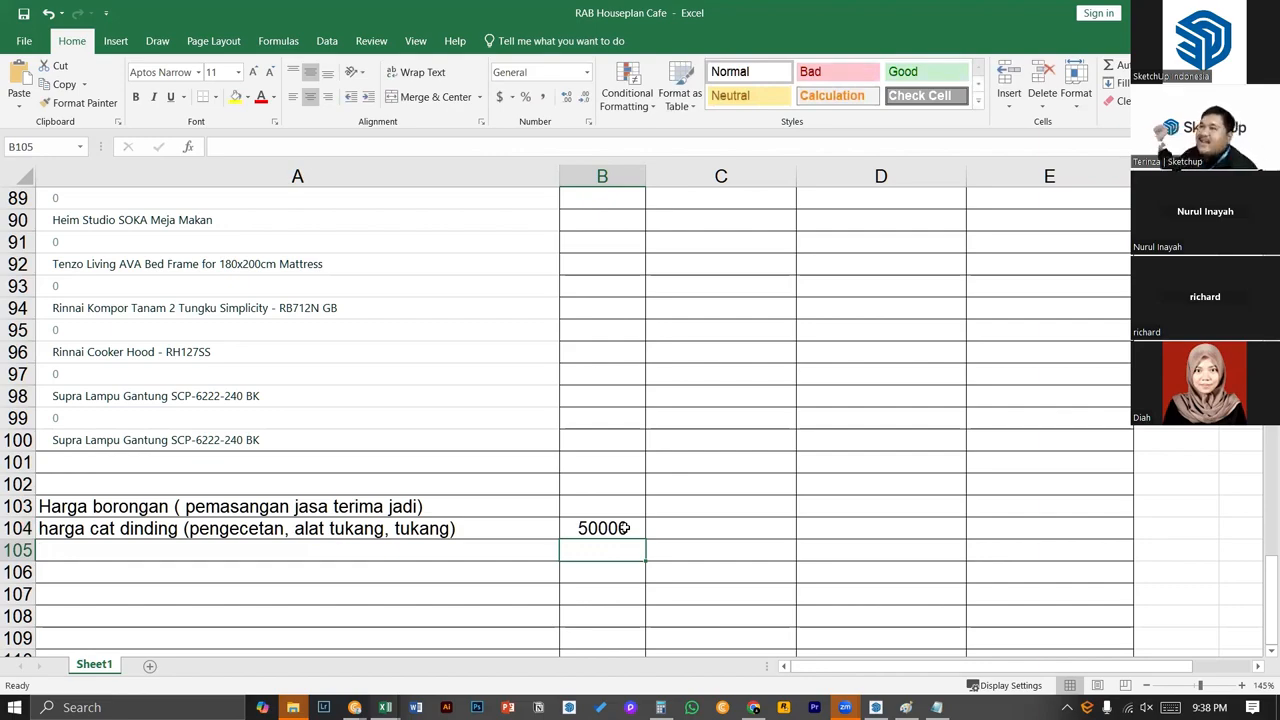
- Enter 125000 in cell C104 and 175000 in cell D104 of the wall painting row
left_click(671, 536)
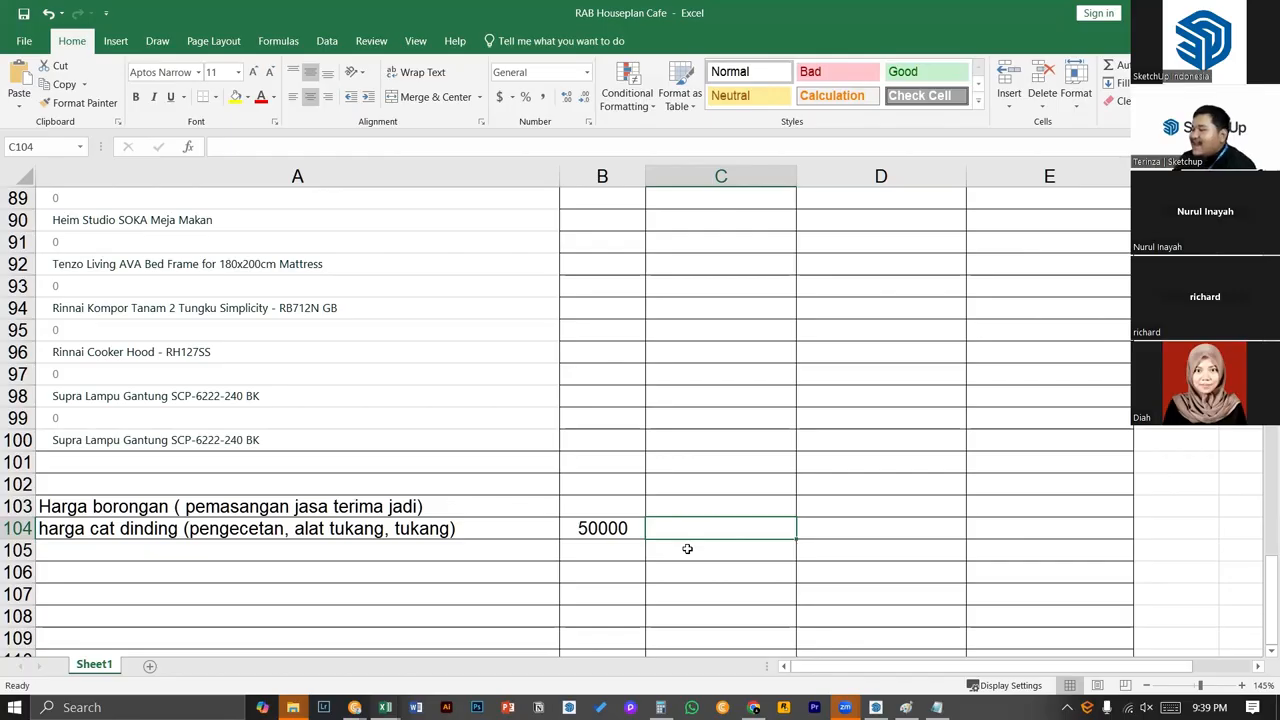
type("125000")
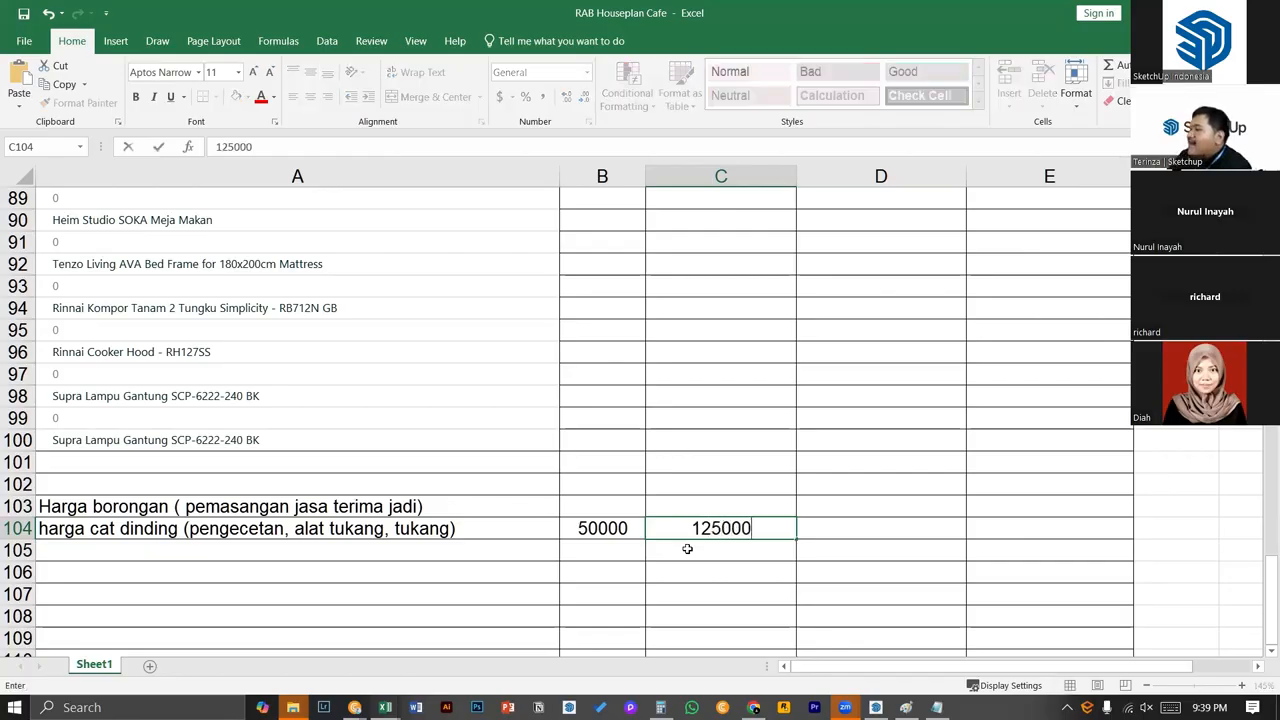
key("Tab")
type("1750.")
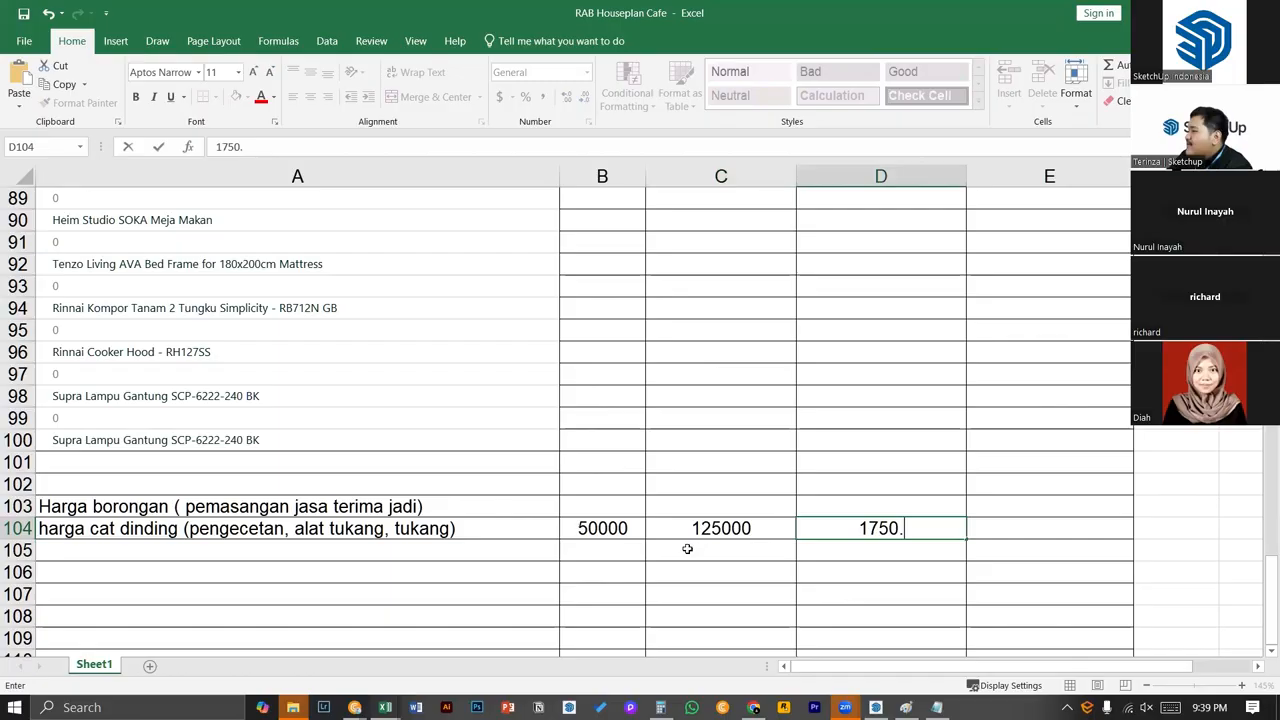
key("BackSpace")
type("00")
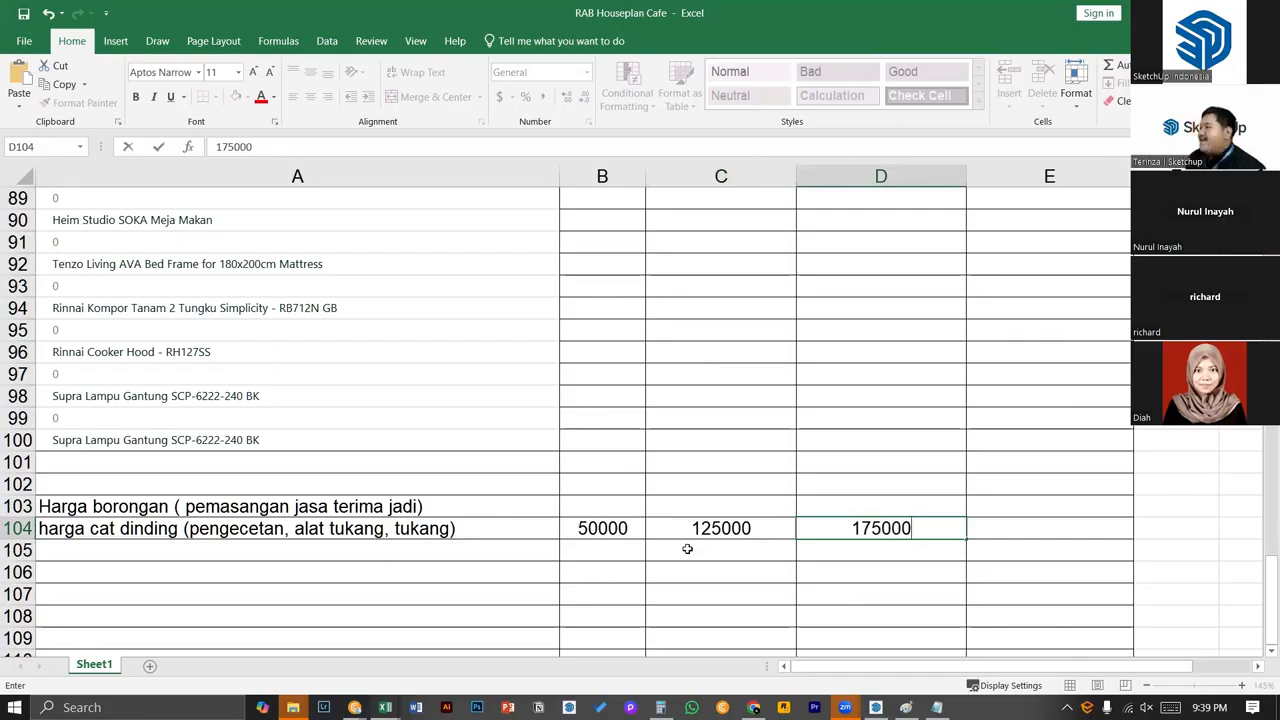
left_click(687, 549)
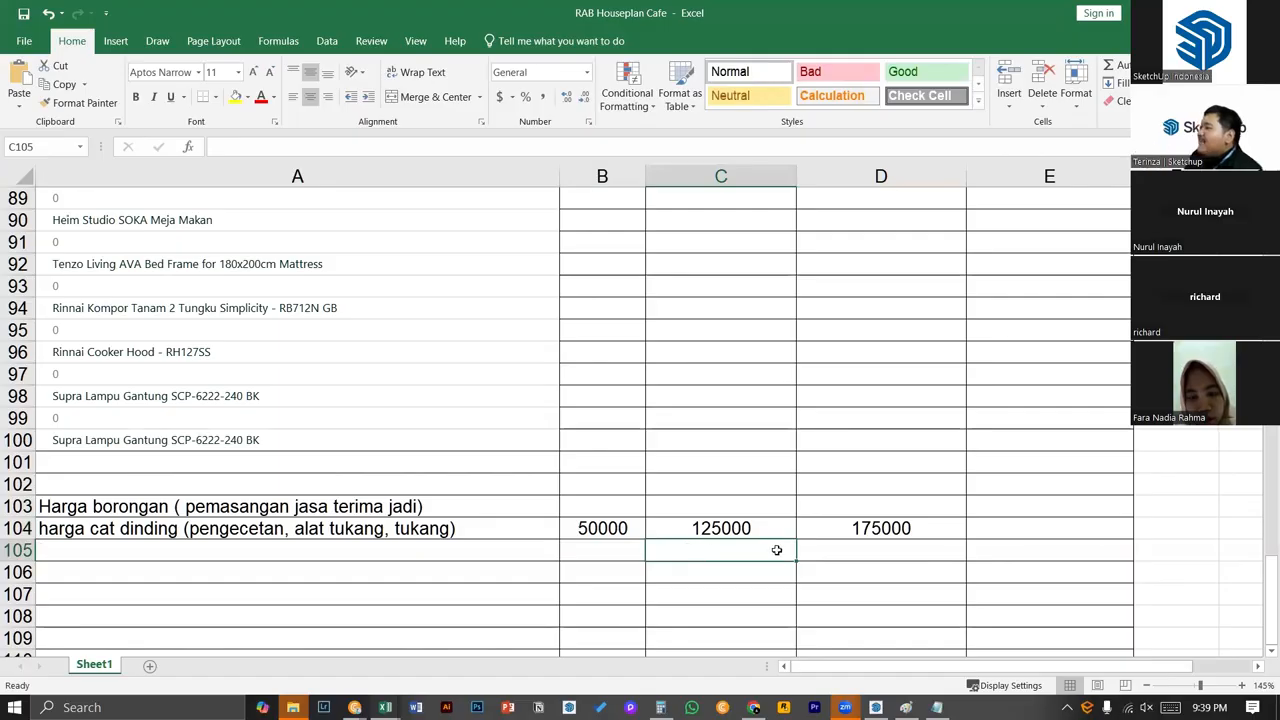
left_click(829, 527)
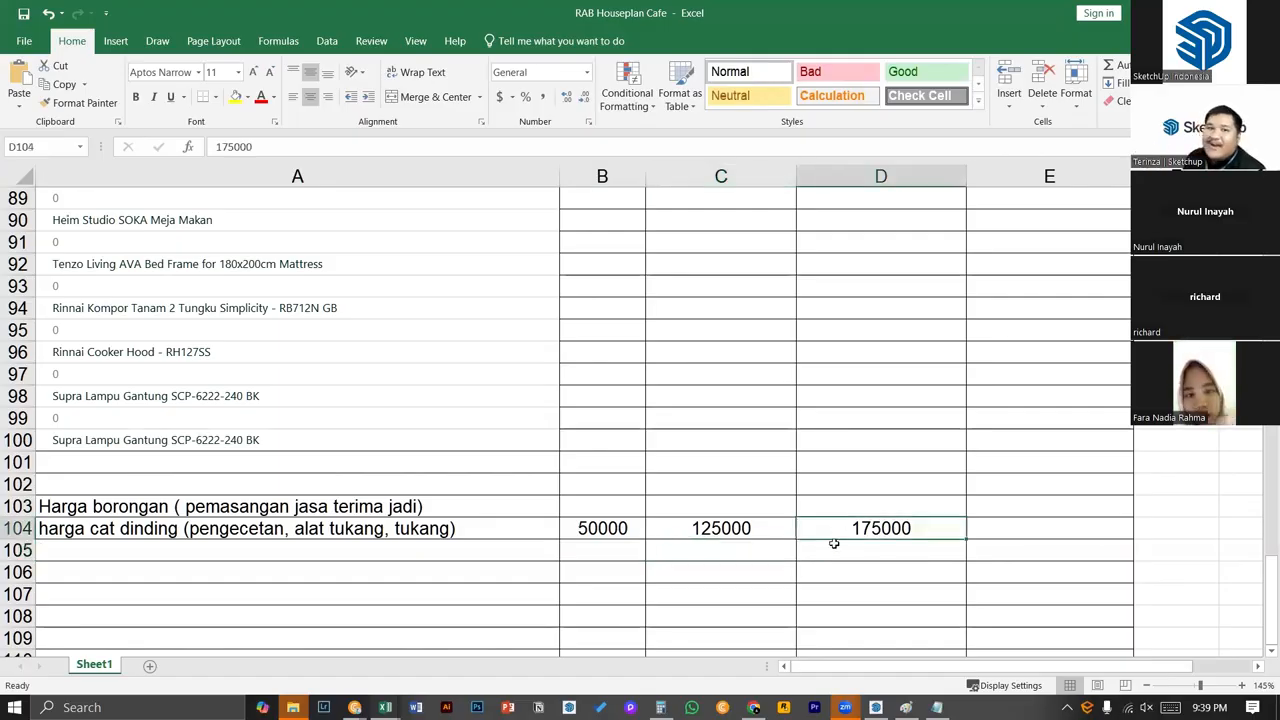
left_click(997, 530)
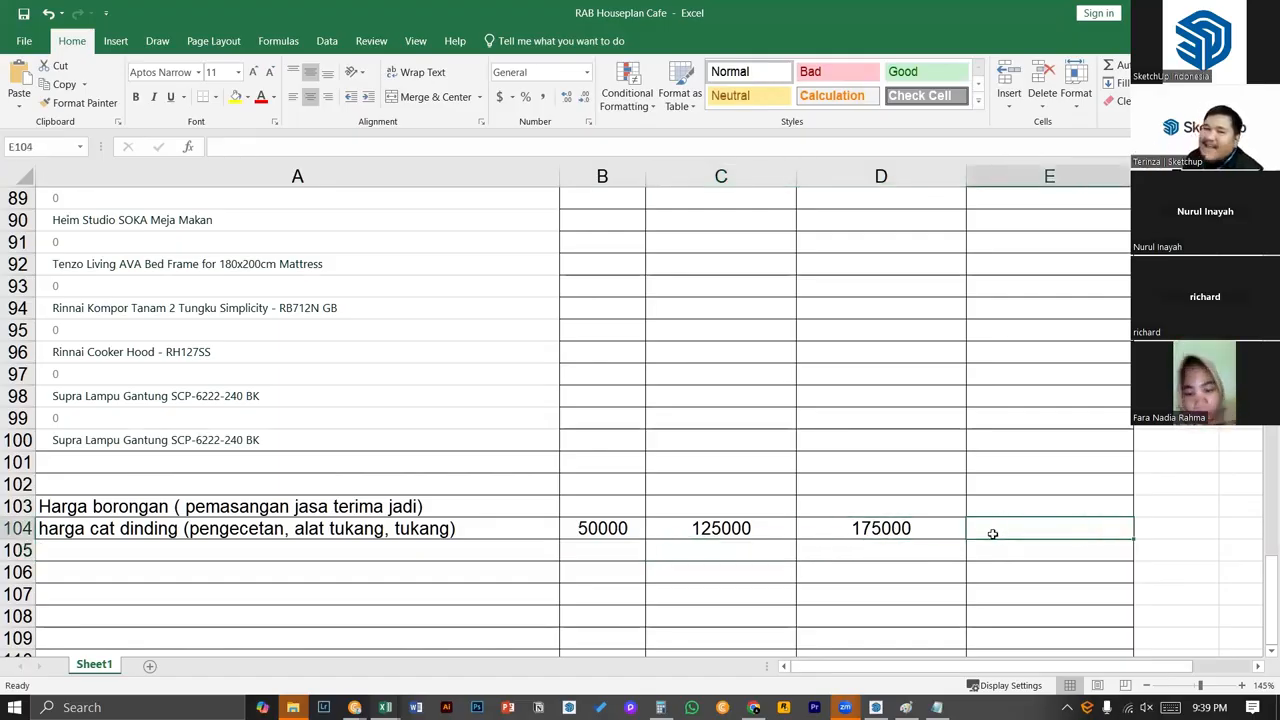
left_click(901, 532)
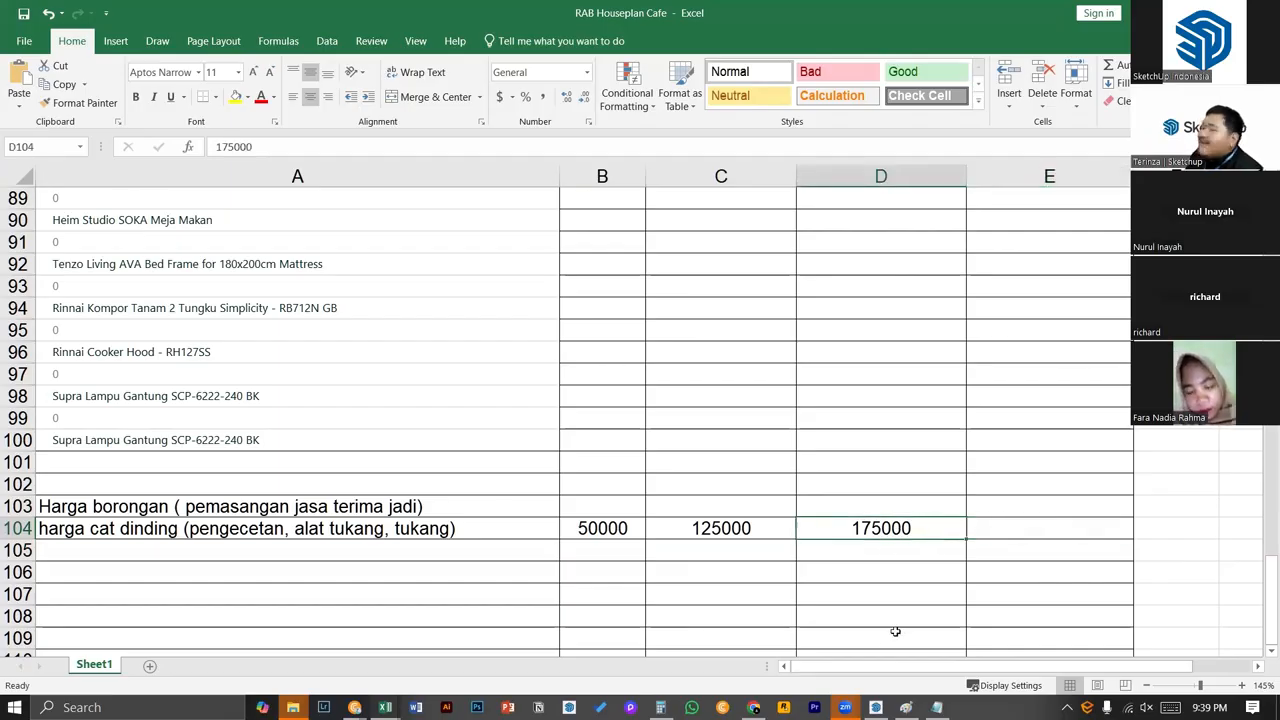
left_click(745, 535)
- Enter the heading "HARGA MATERIAL" in cell B103 and widen column B to fit it
left_click(604, 509)
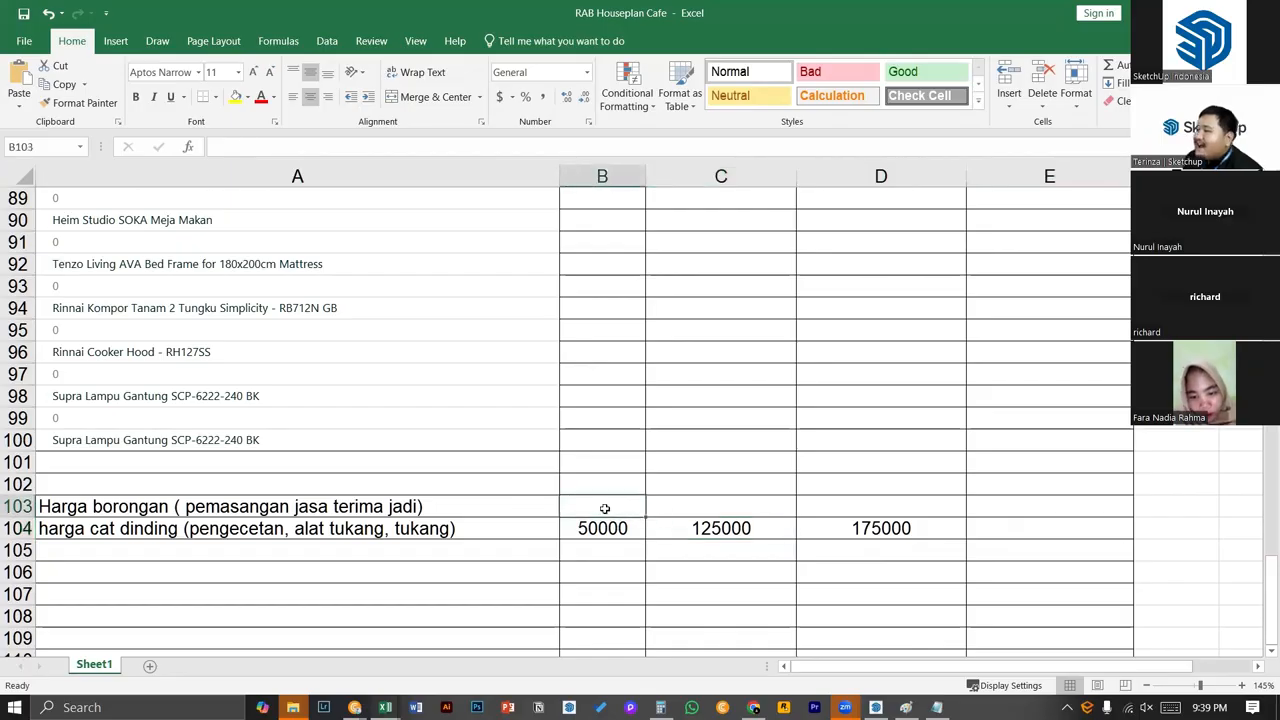
type("HARA")
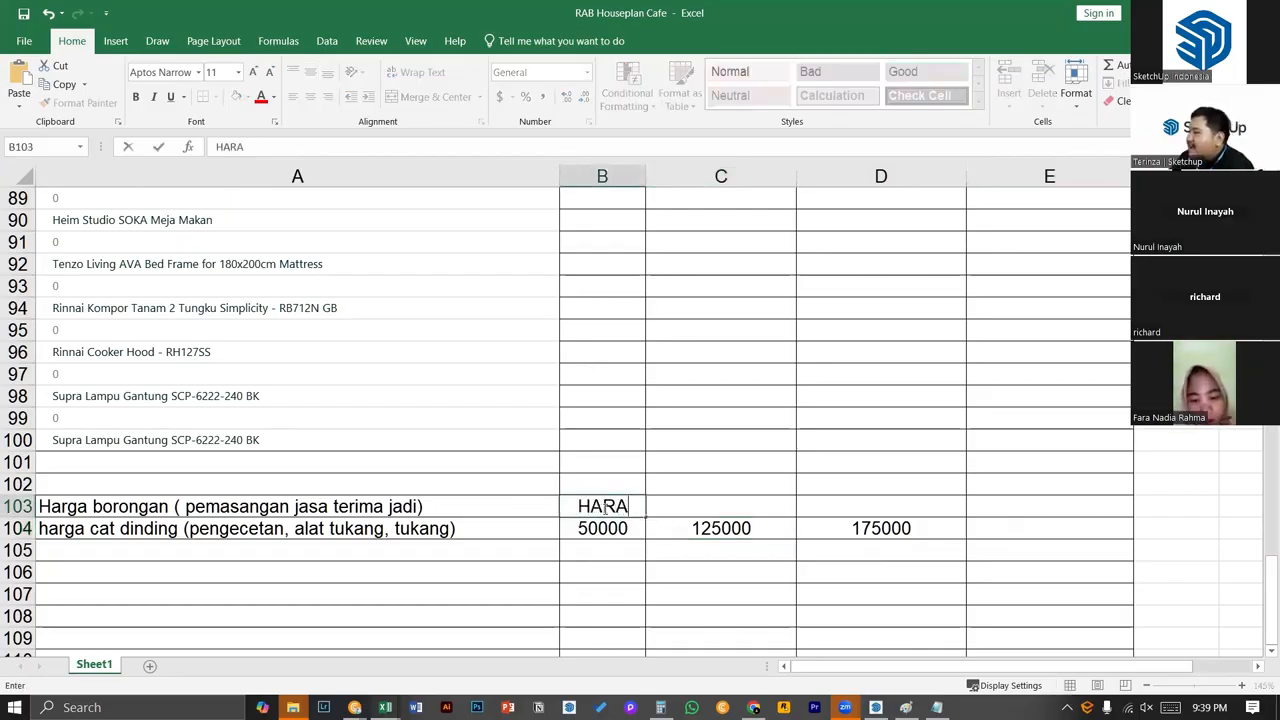
key("BackSpace")
type("GA MATERIAL")
key("Return")
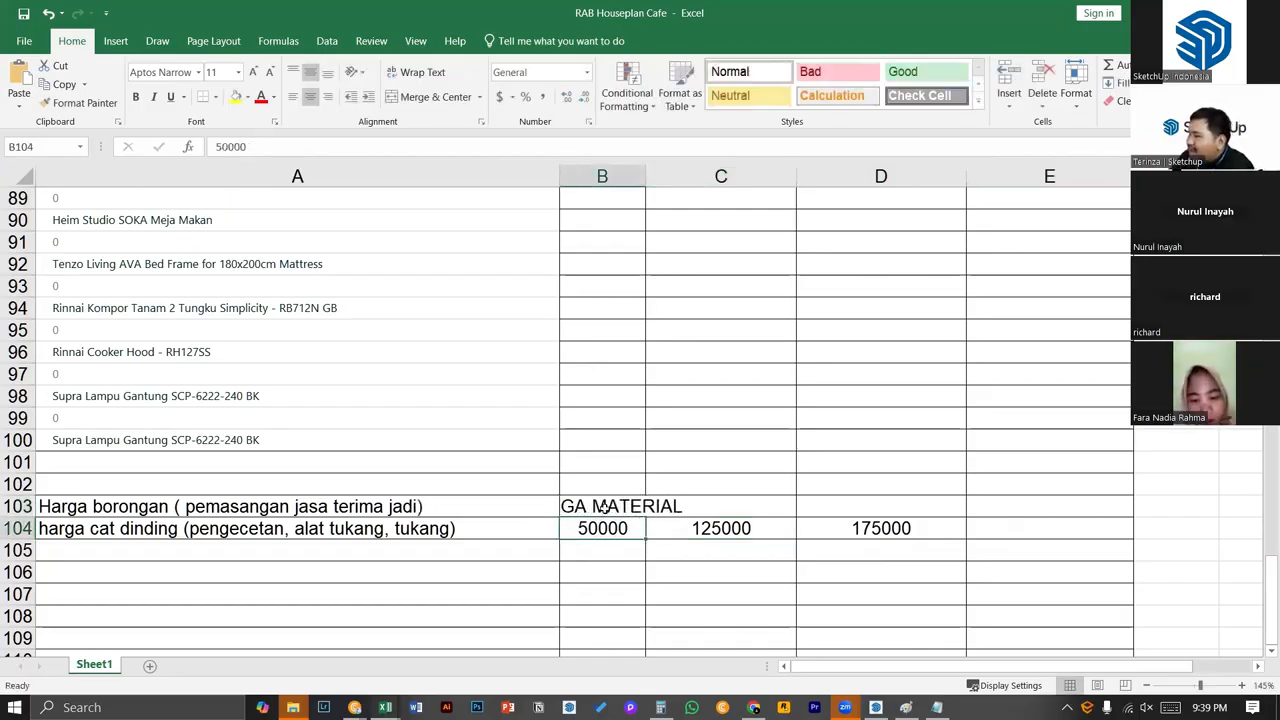
left_click_drag(649, 178, 757, 178)
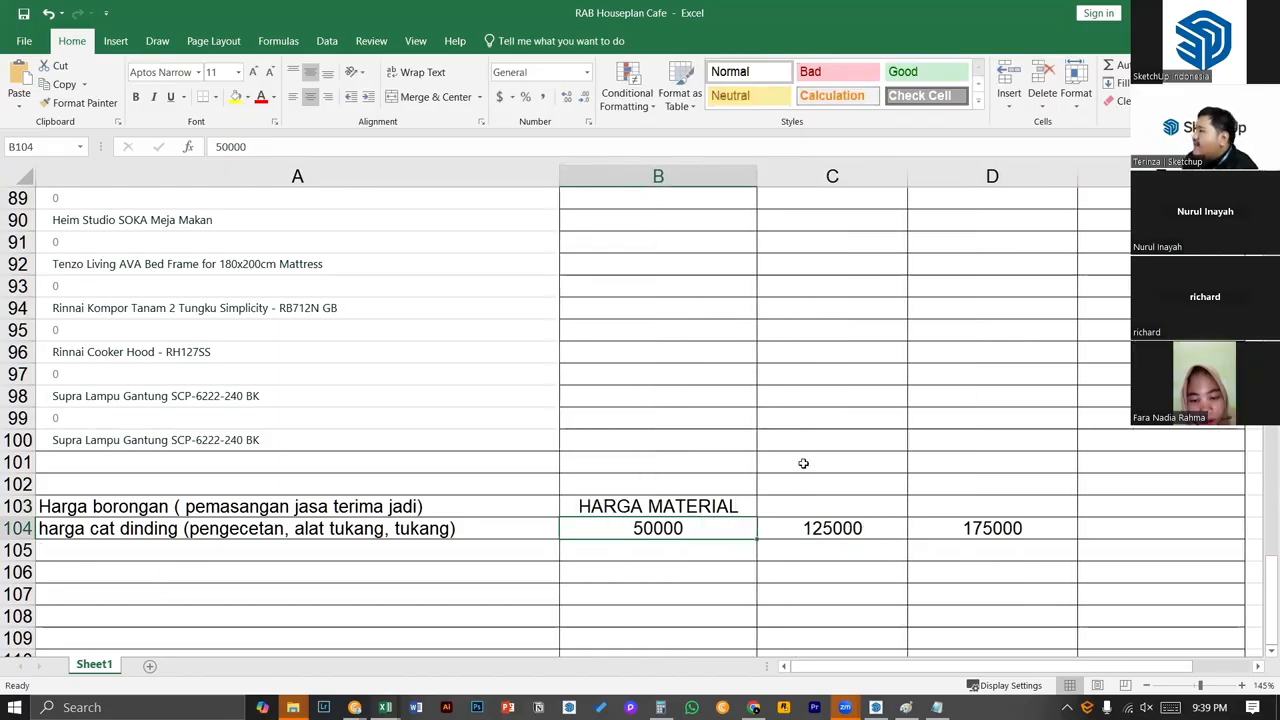
- Enter the heading "H. KONTRAKTOR" in cell C103, above the 125000 price
left_click(822, 499)
type("H.")
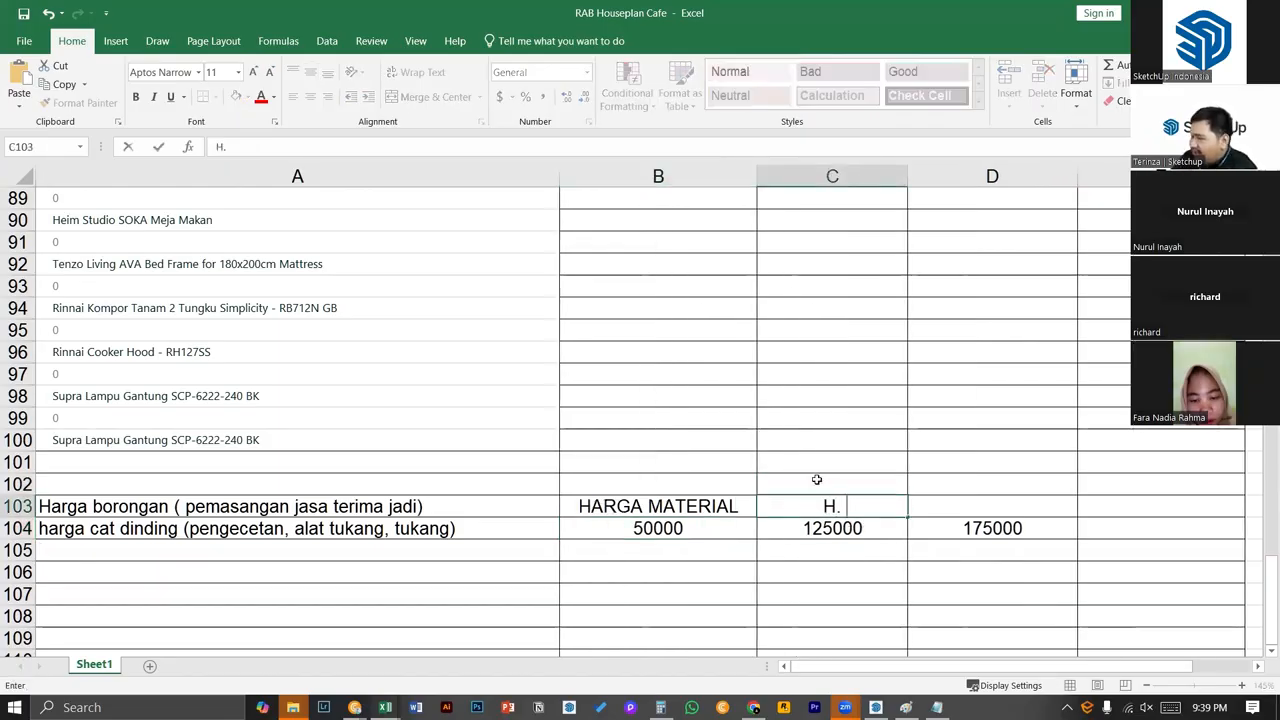
type(" KONTRAKTOR")
key("Return")
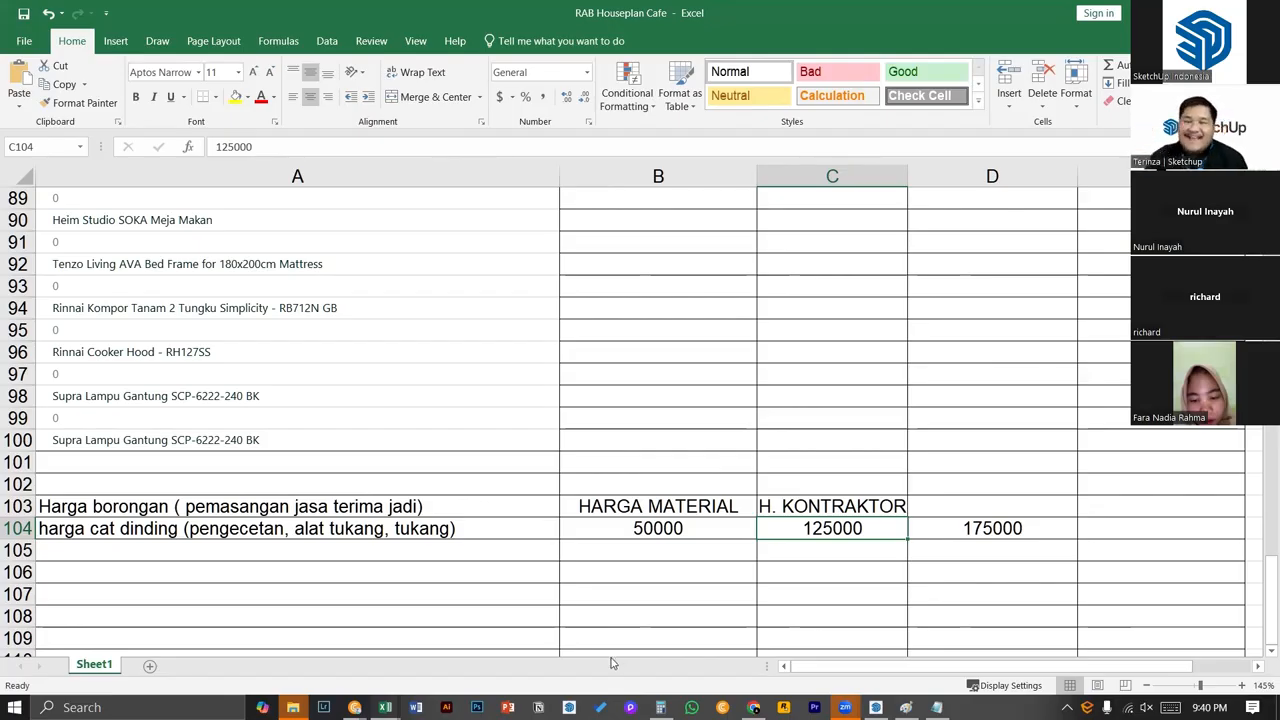
- Switch to the Excel workbook Format Latihan Belajar RAB ZAA
left_click(385, 707)
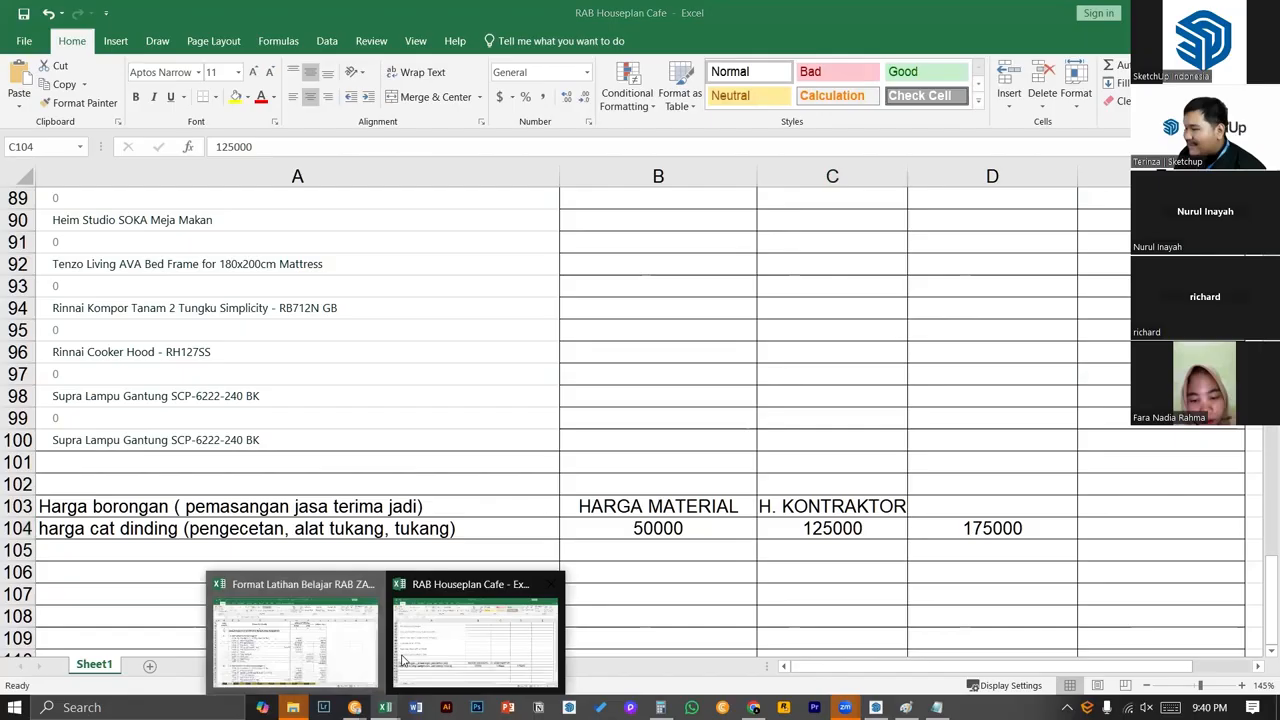
left_click(347, 661)
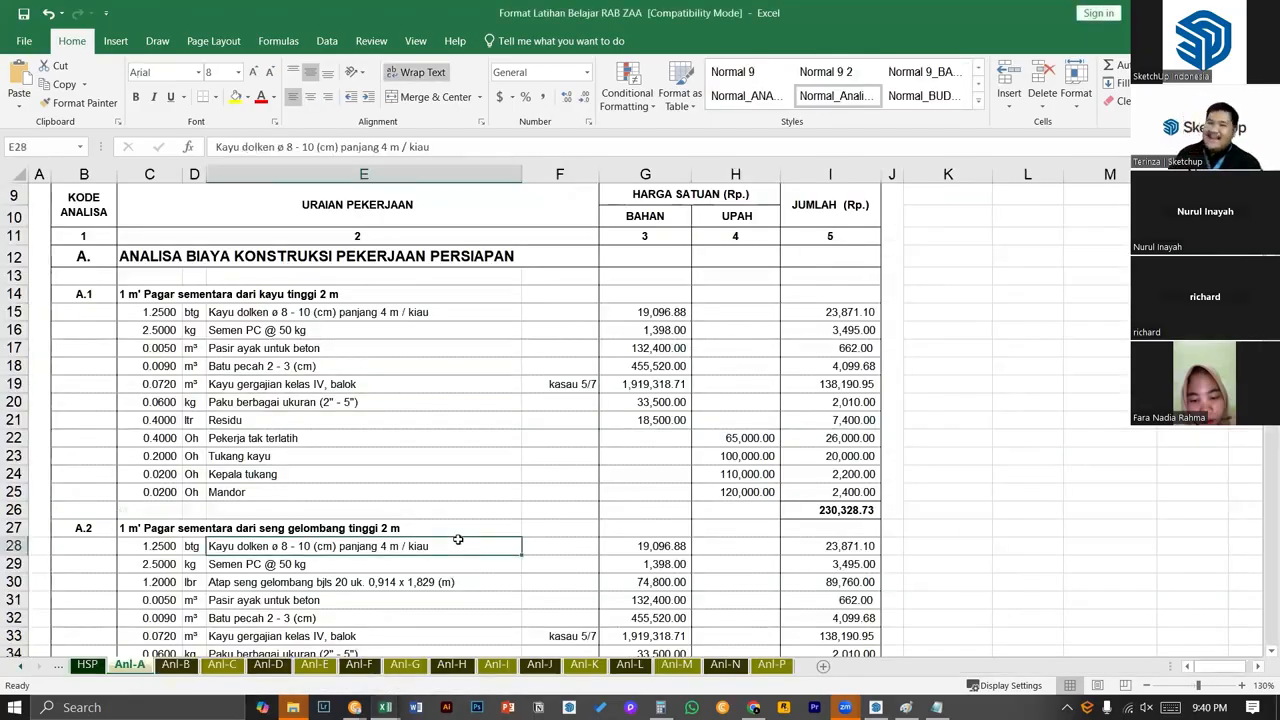